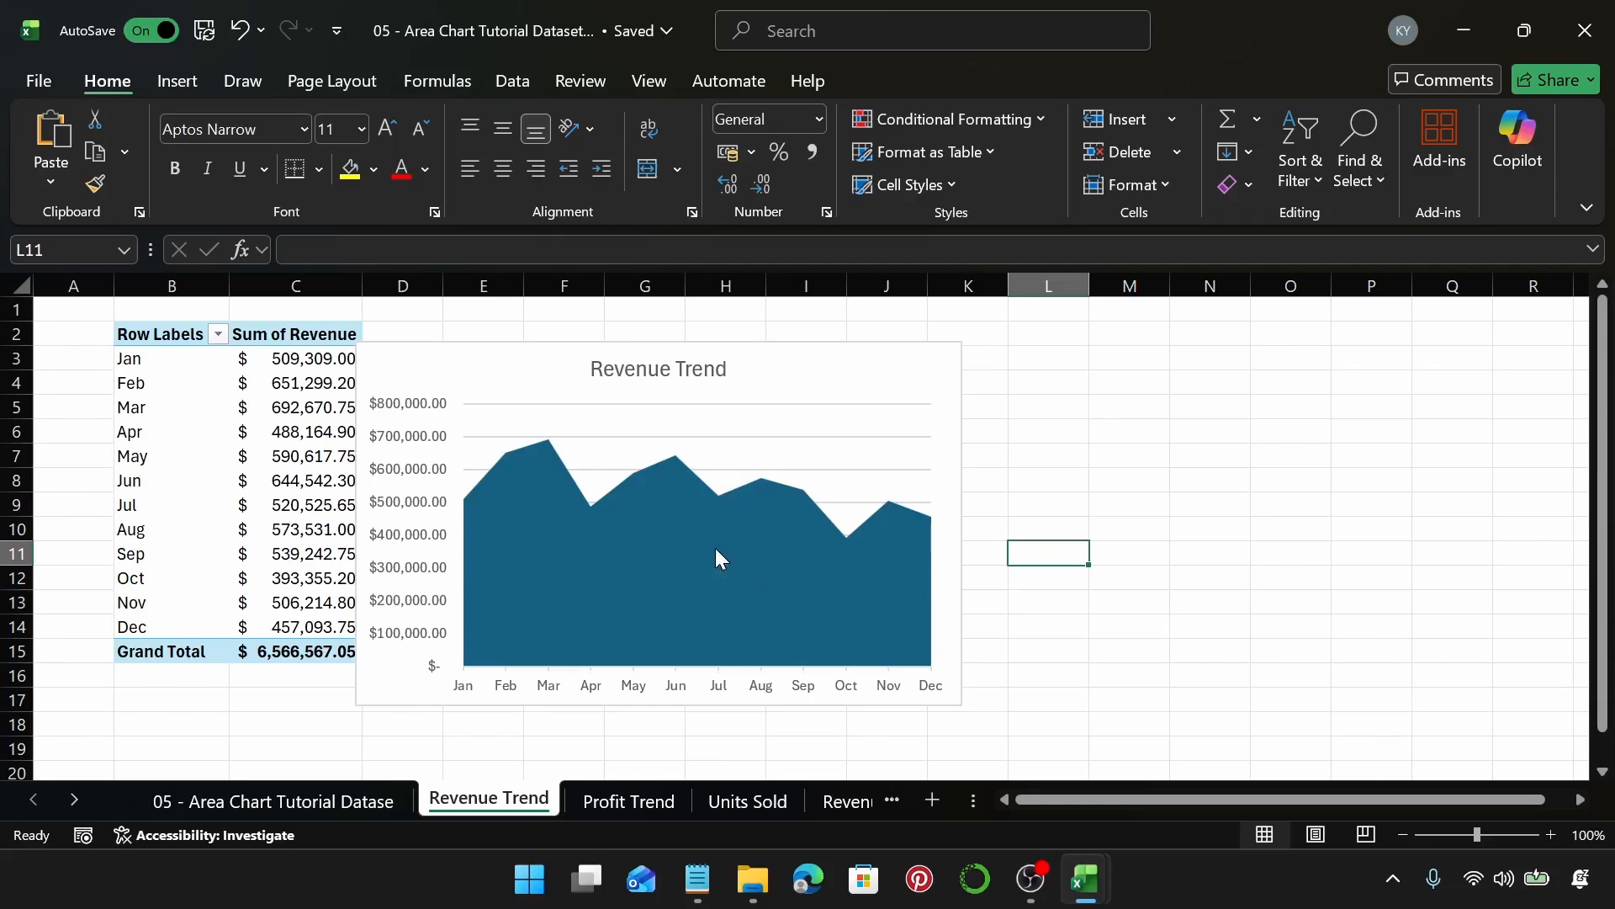
Look through the workbook's finished chart sheets, from Profit Trend through Units Sold by State and the following profit sheet.
click(598, 804)
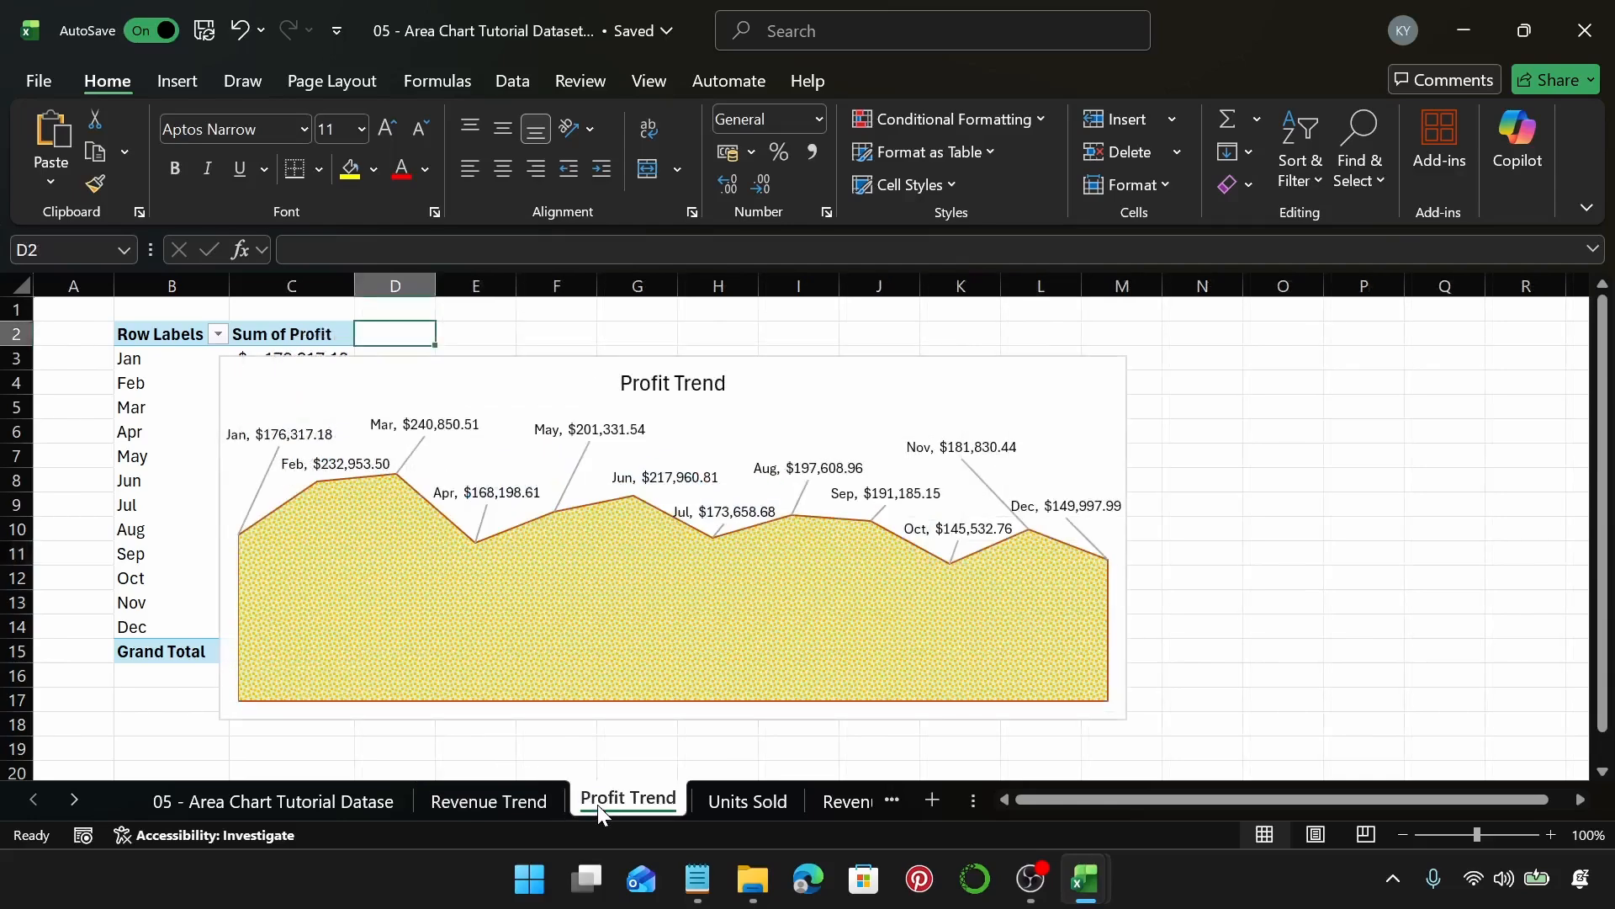
click(700, 801)
click(836, 813)
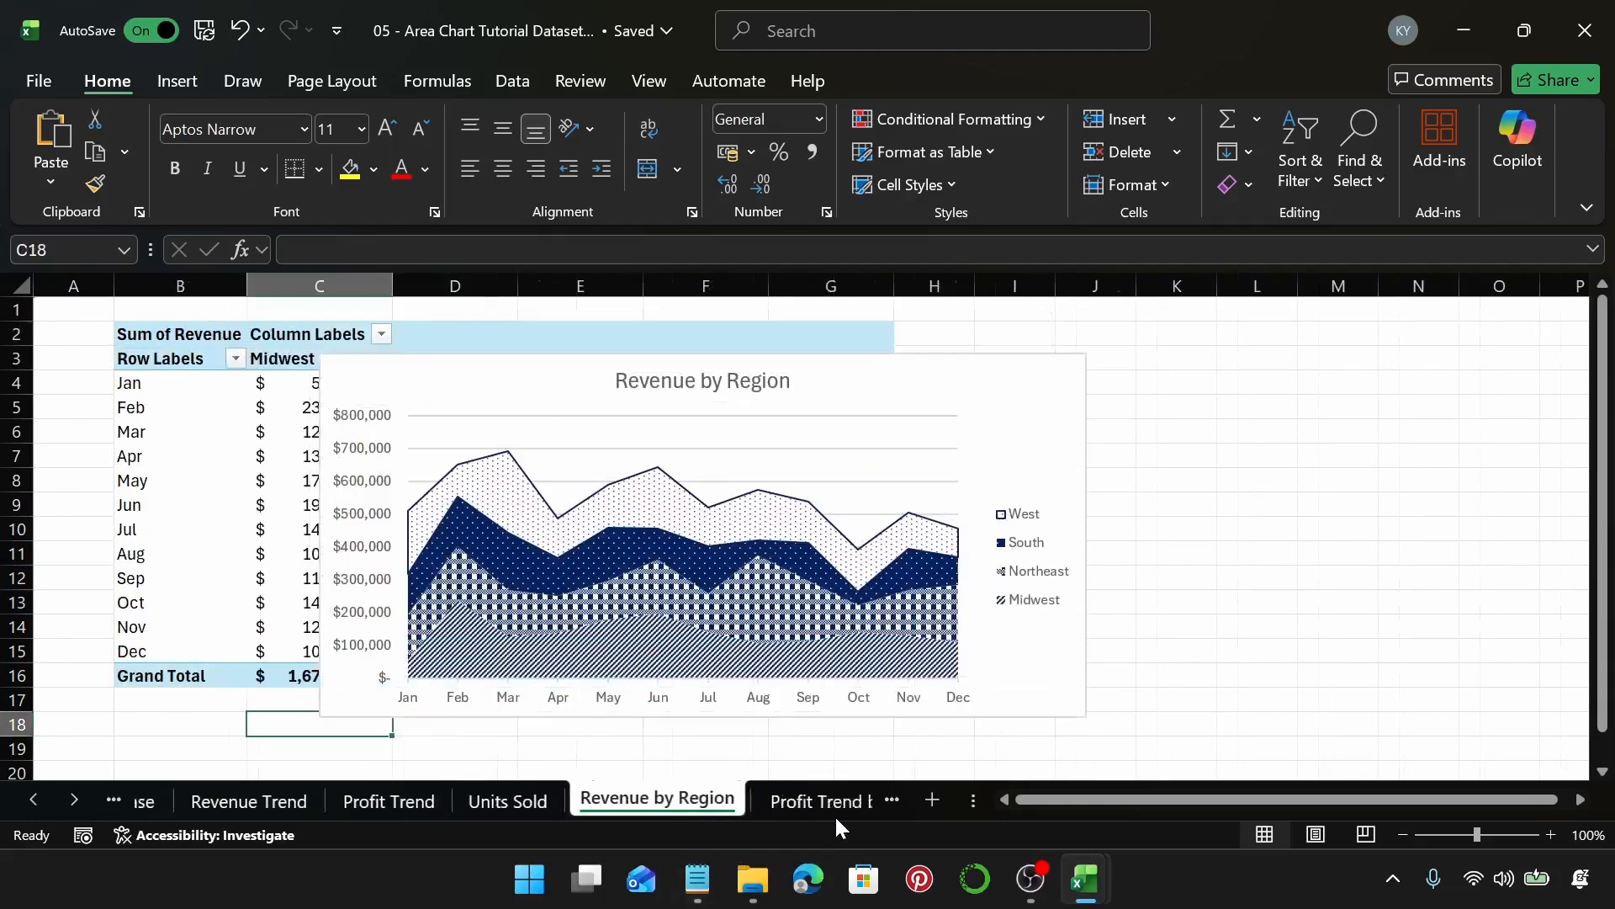
click(774, 808)
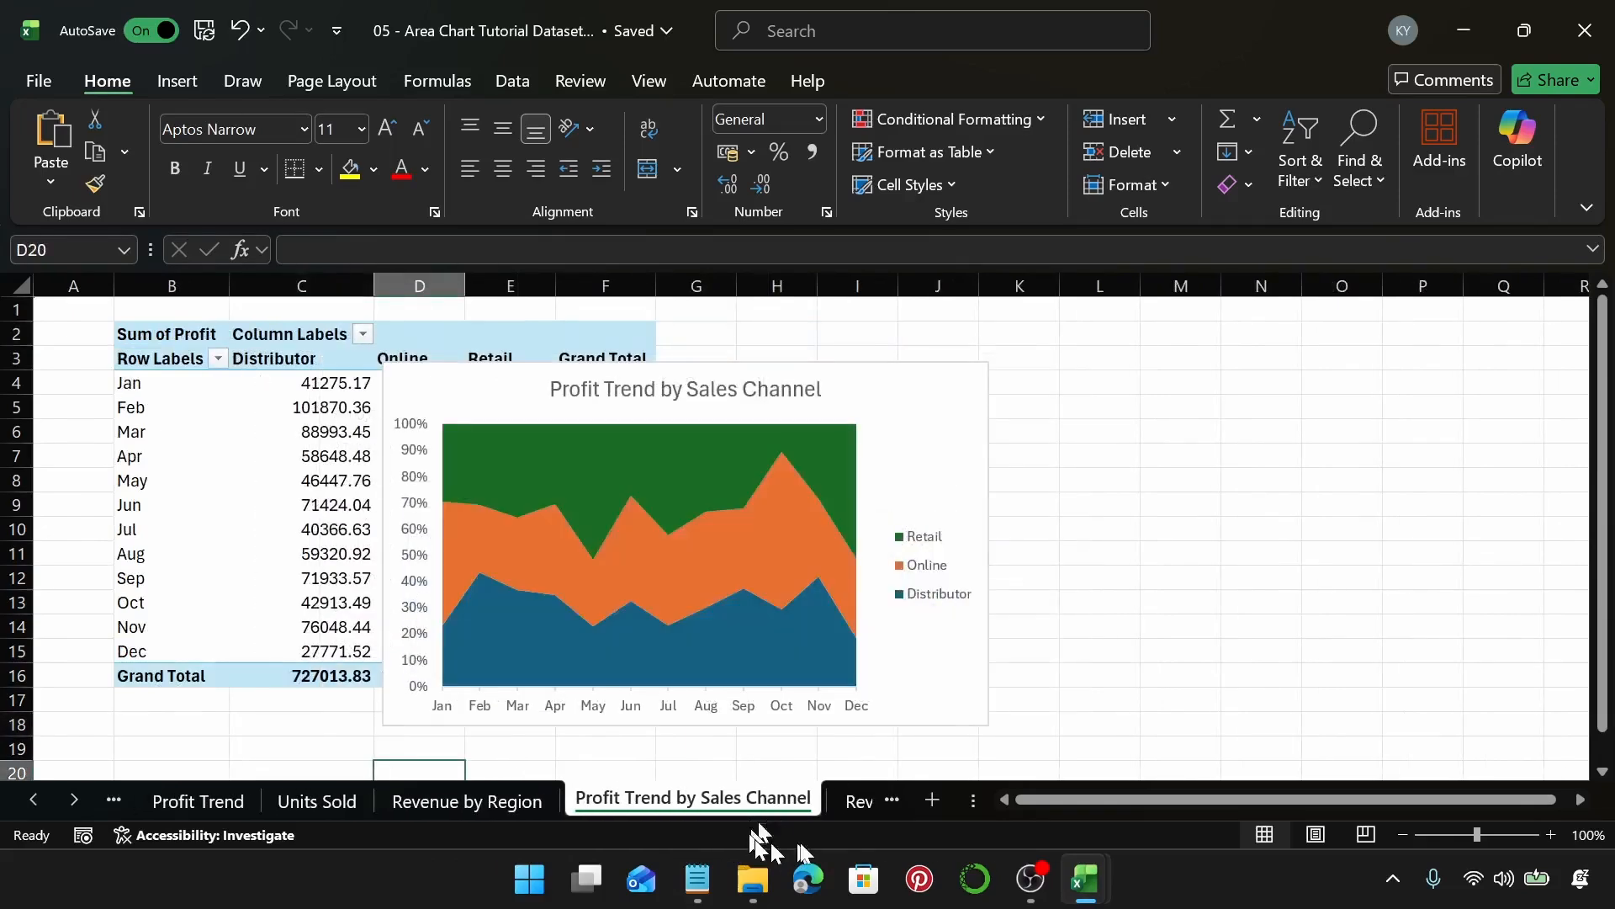
click(850, 813)
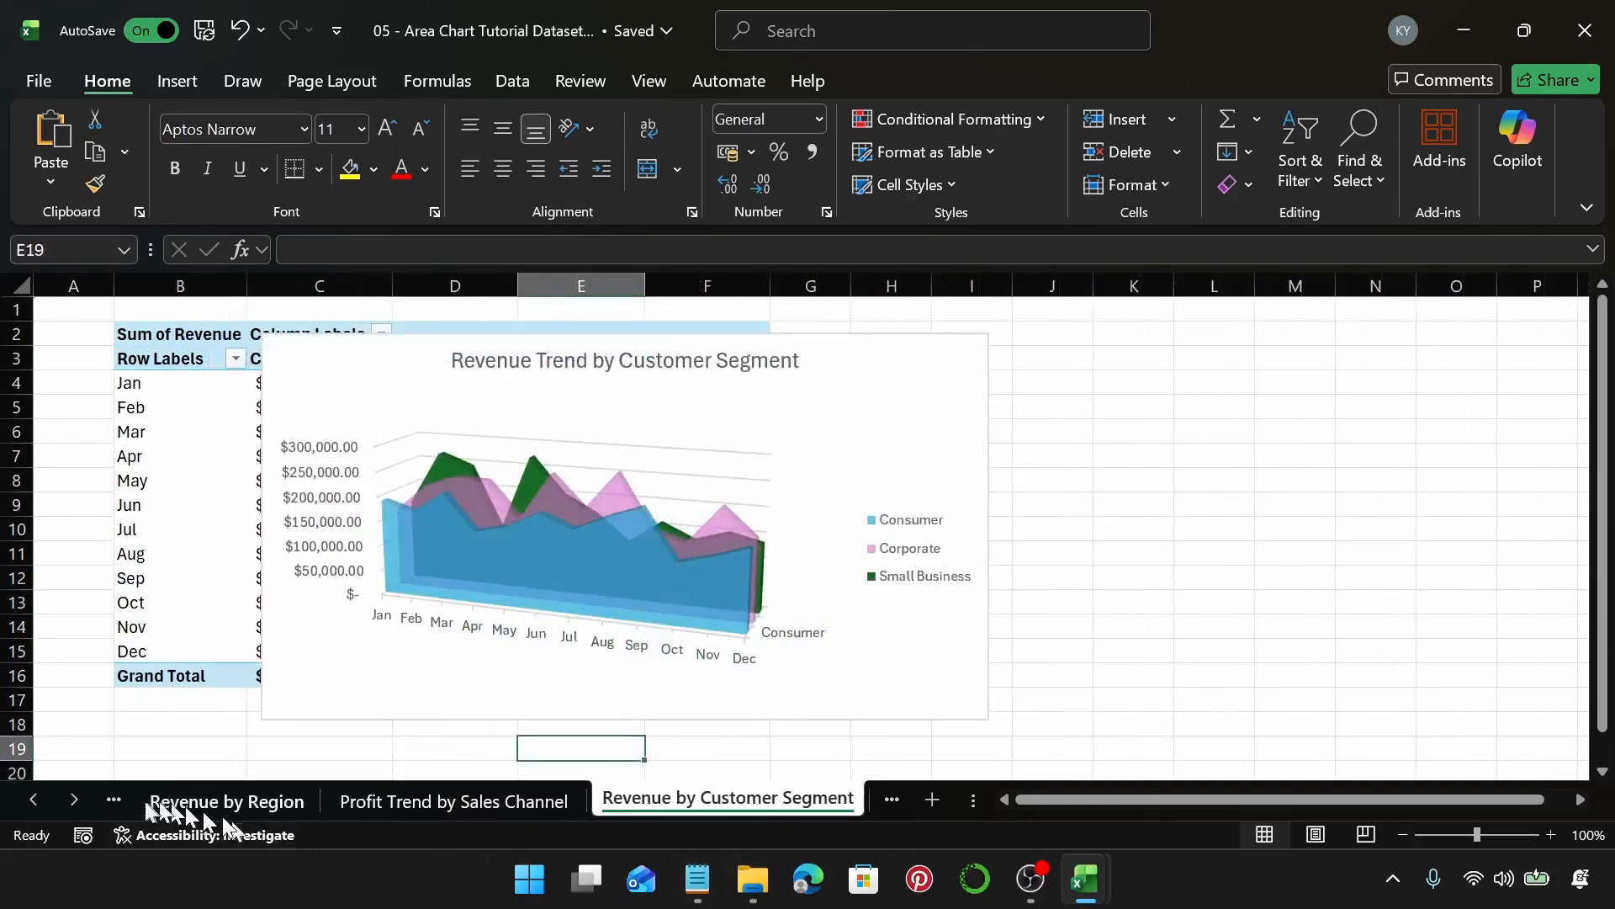
click(84, 804)
click(533, 804)
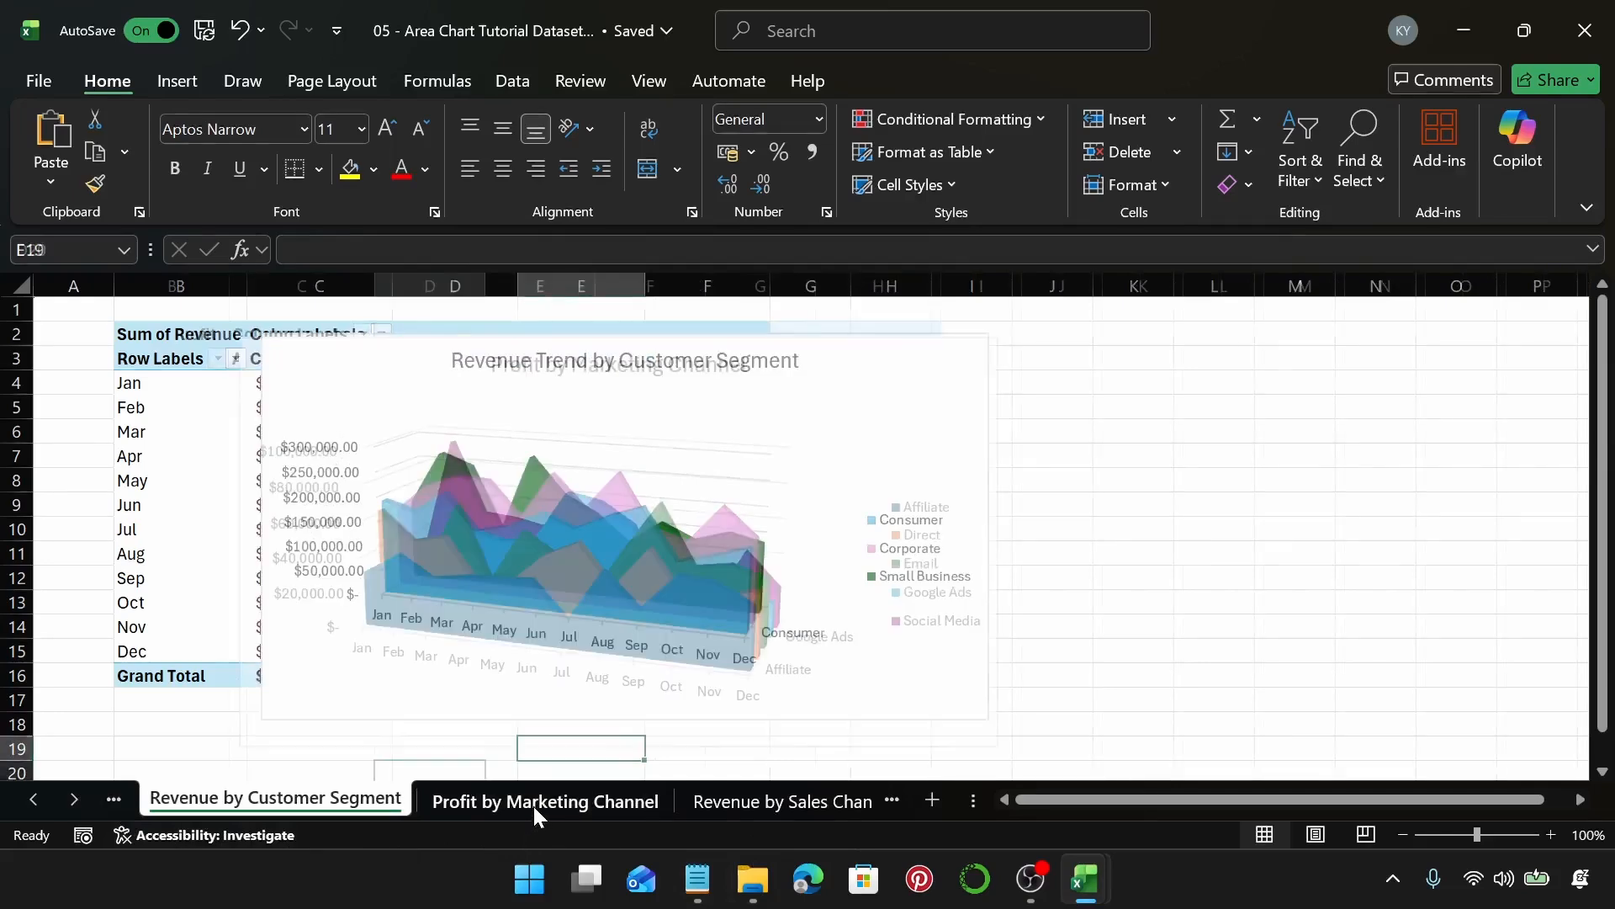
click(781, 803)
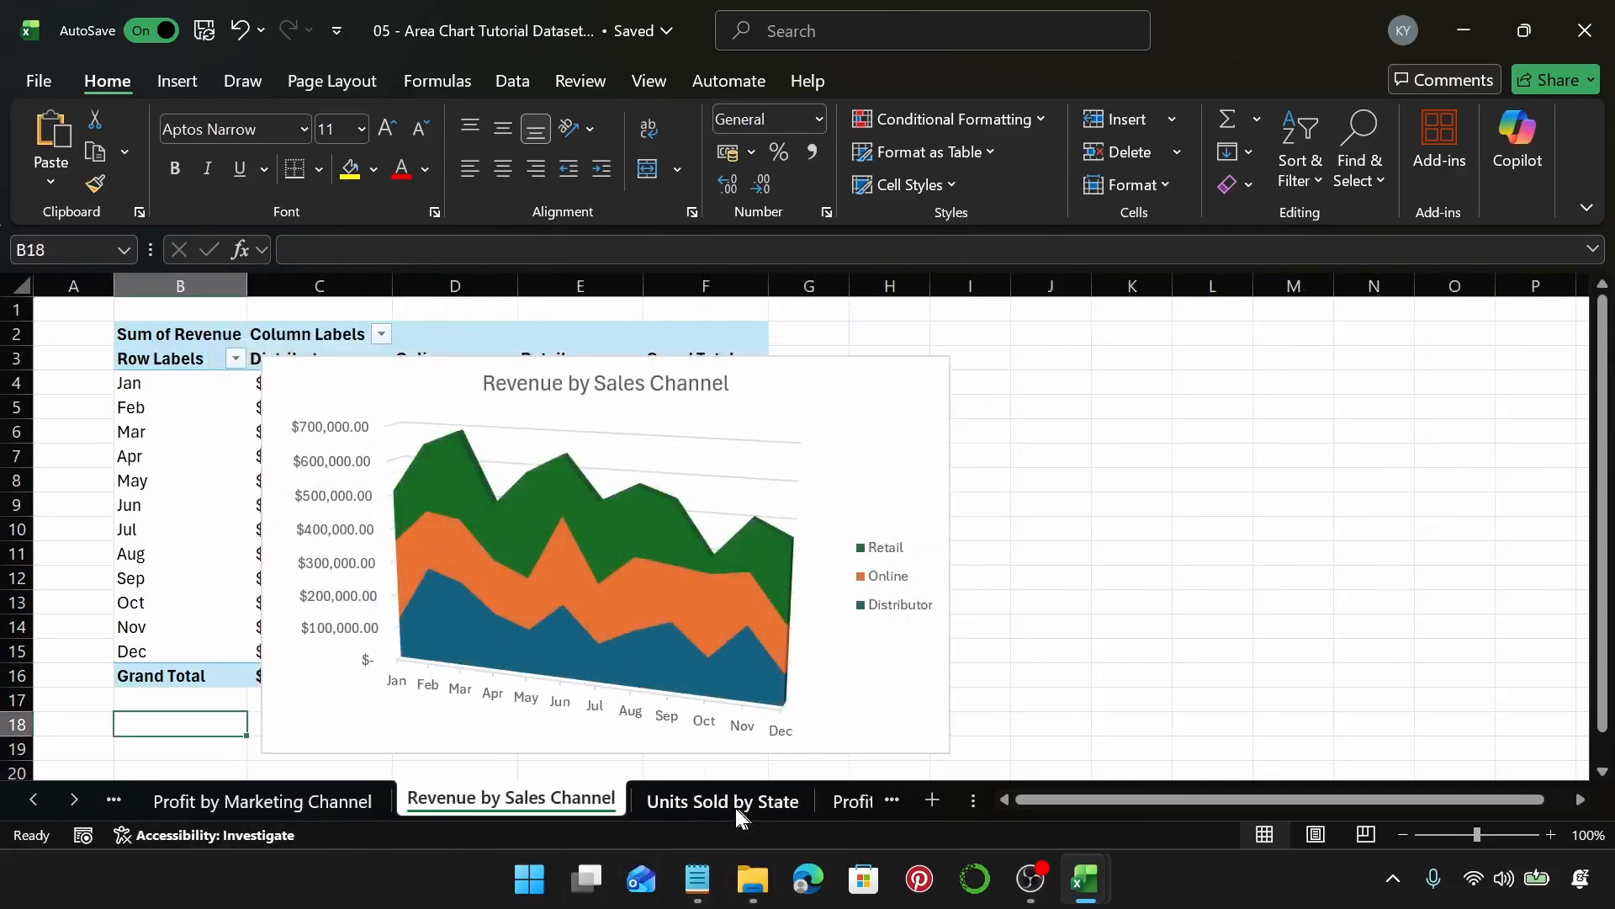
click(733, 806)
click(848, 801)
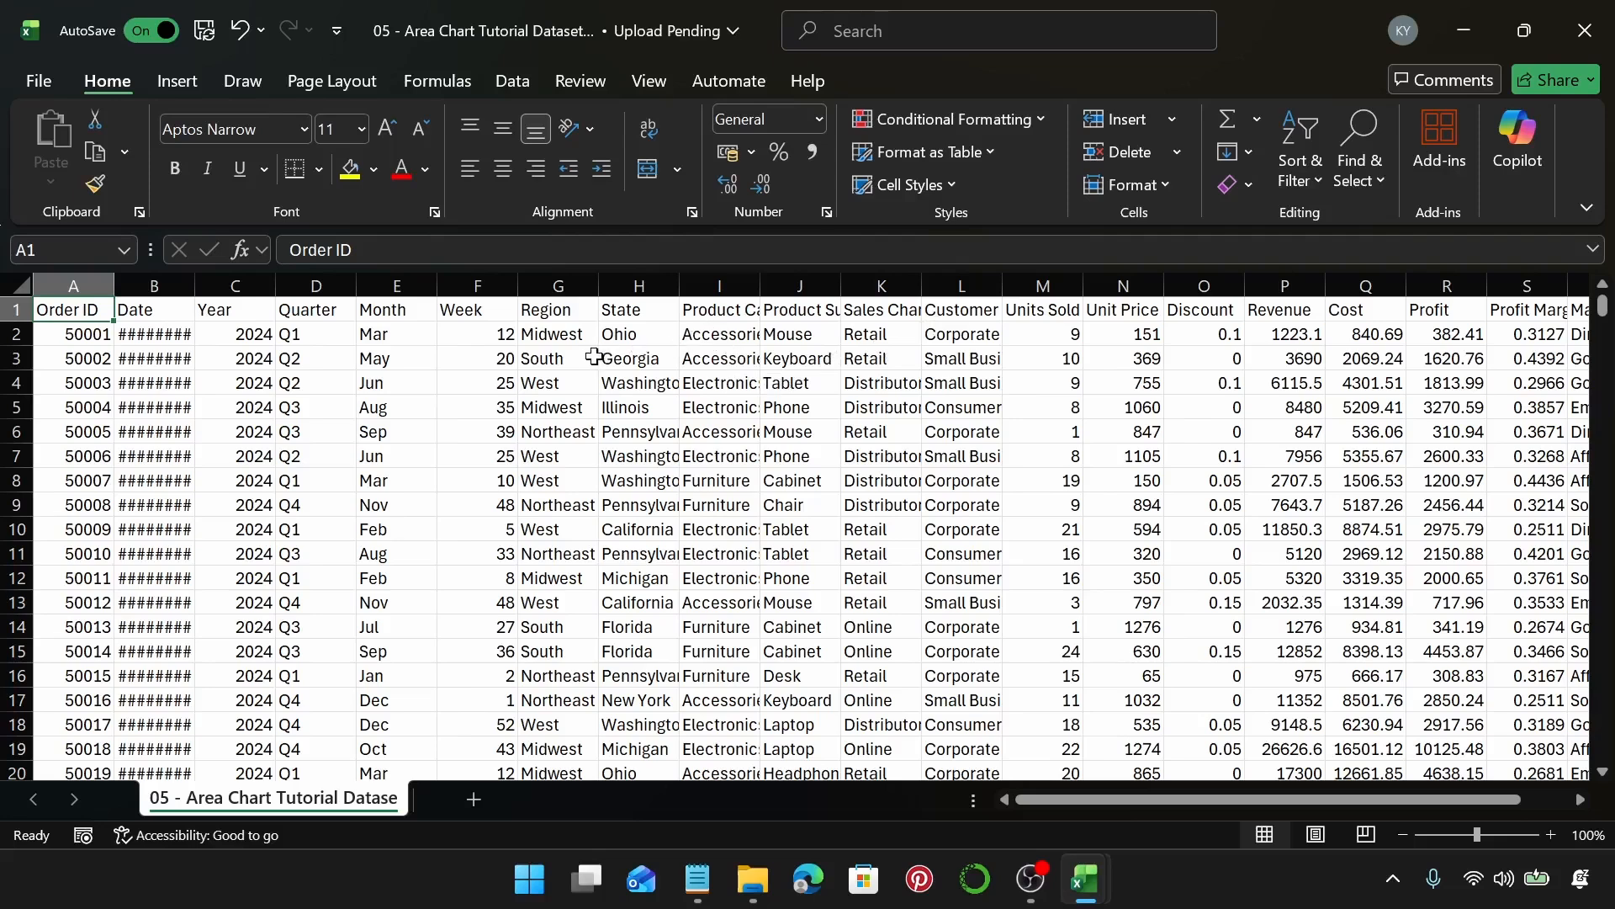
Convert the dataset range A1:T801 into a table with headers.
click(175, 84)
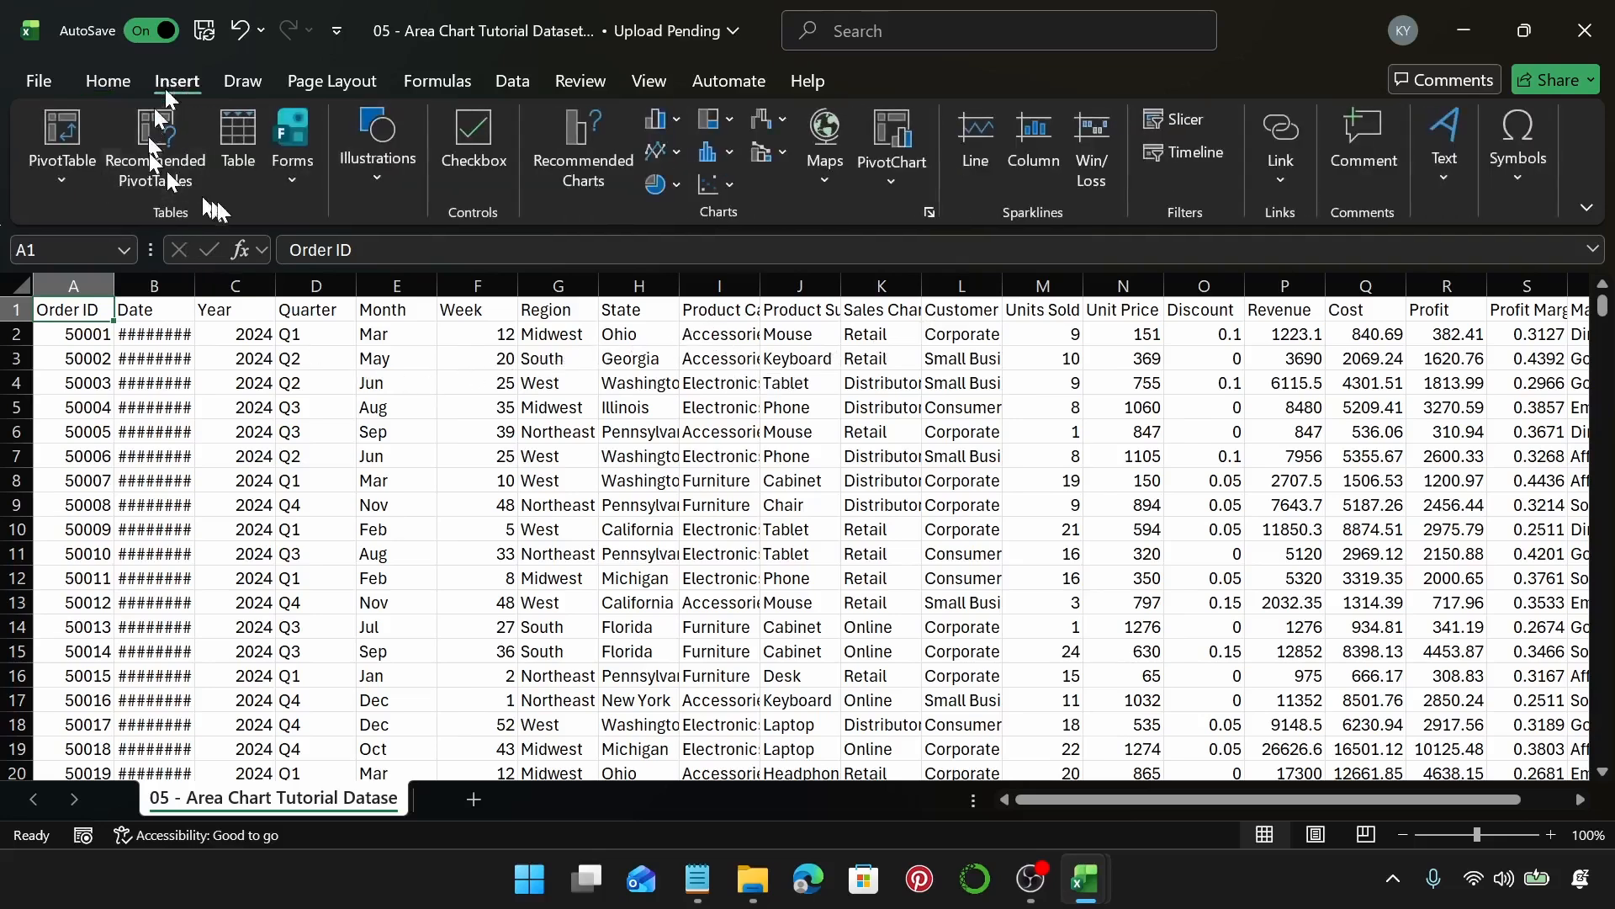
click(239, 155)
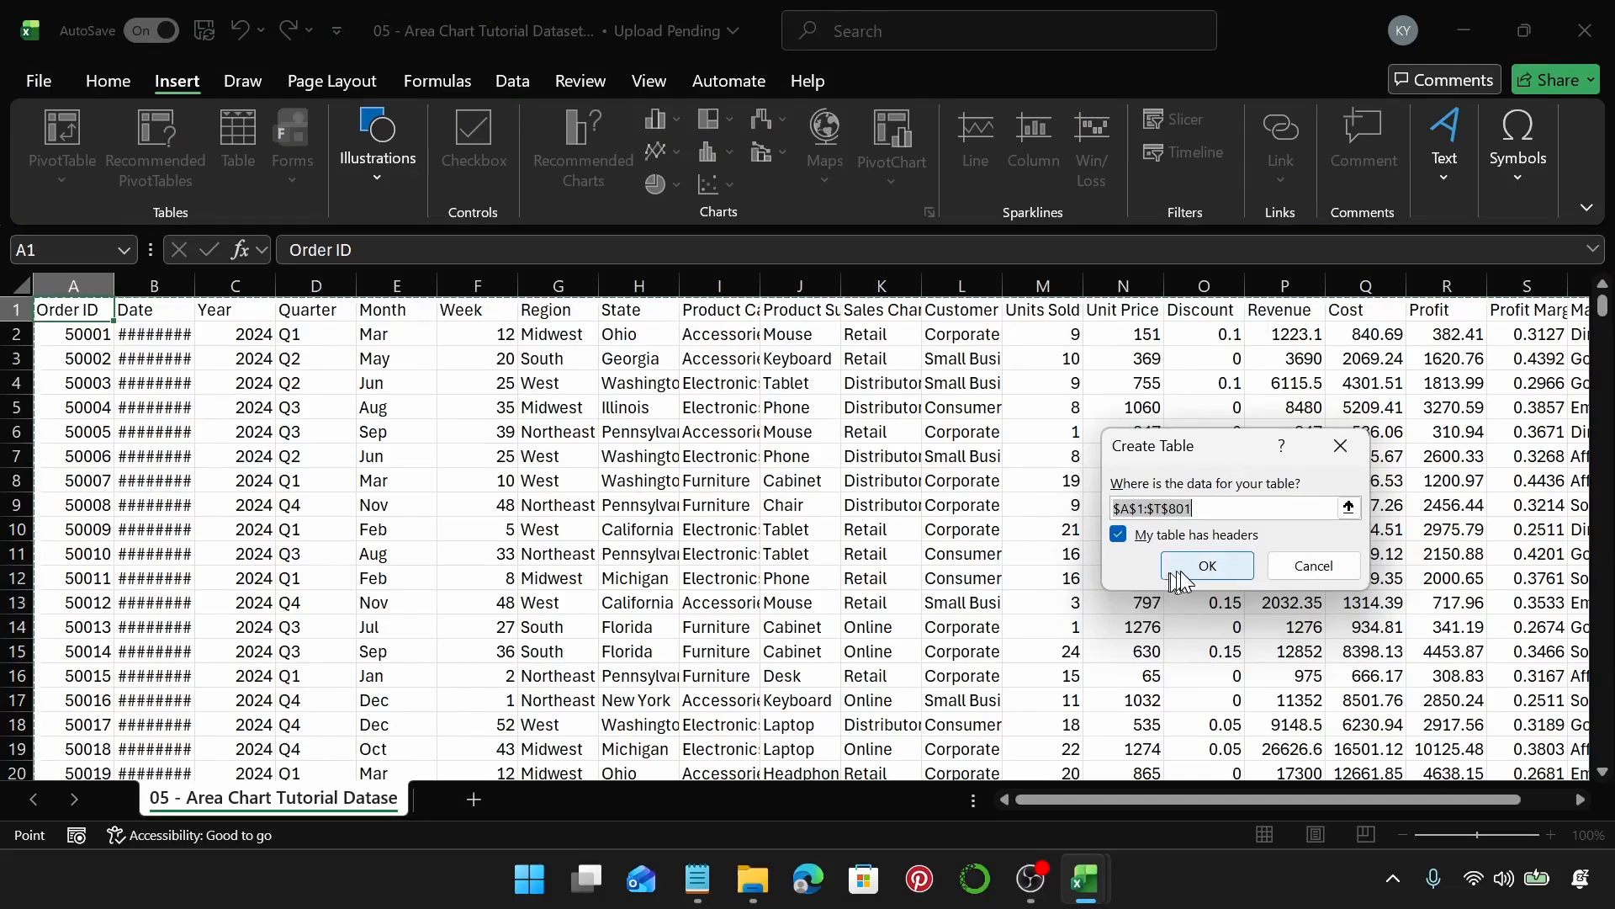
click(1207, 565)
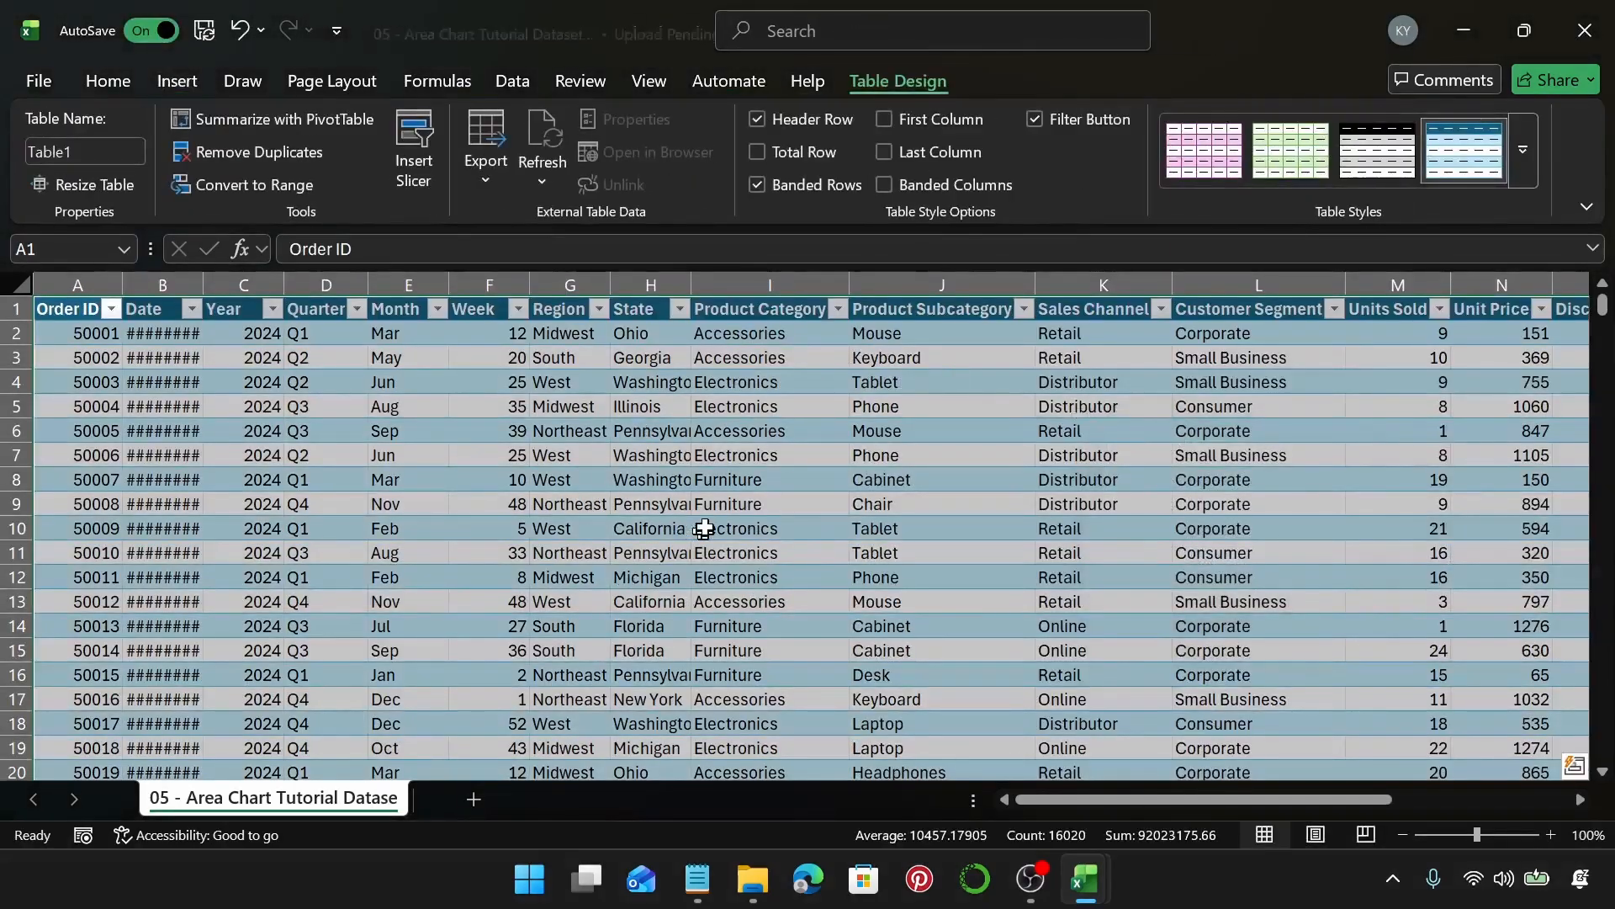
click(705, 528)
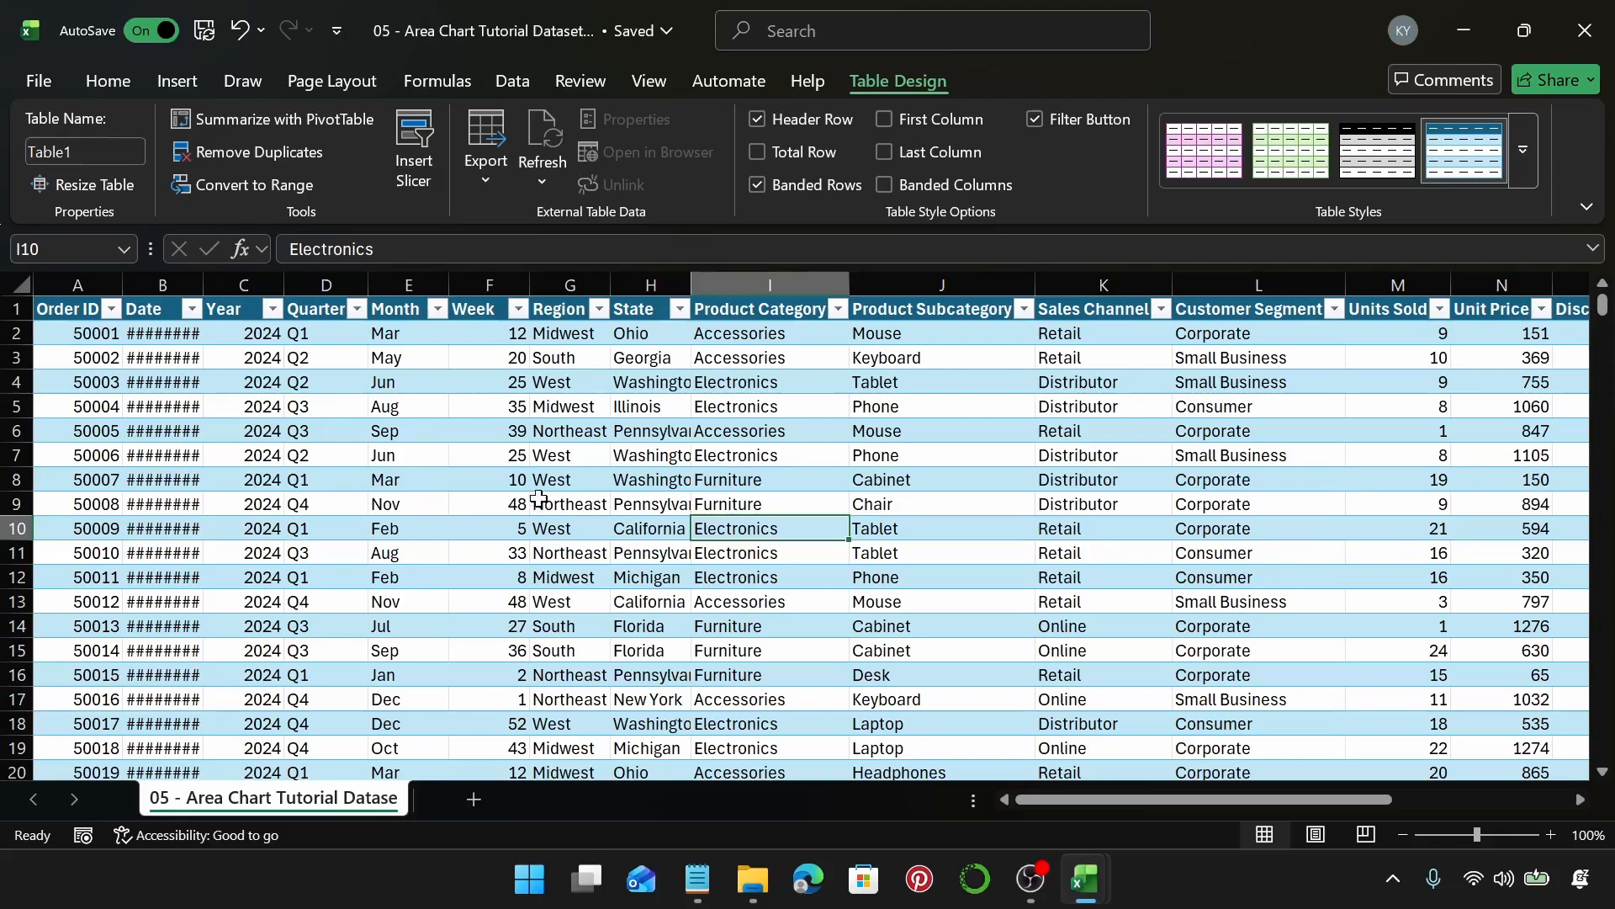
Add a new worksheet and insert a PivotTable based on Table1 at cell B2.
click(474, 799)
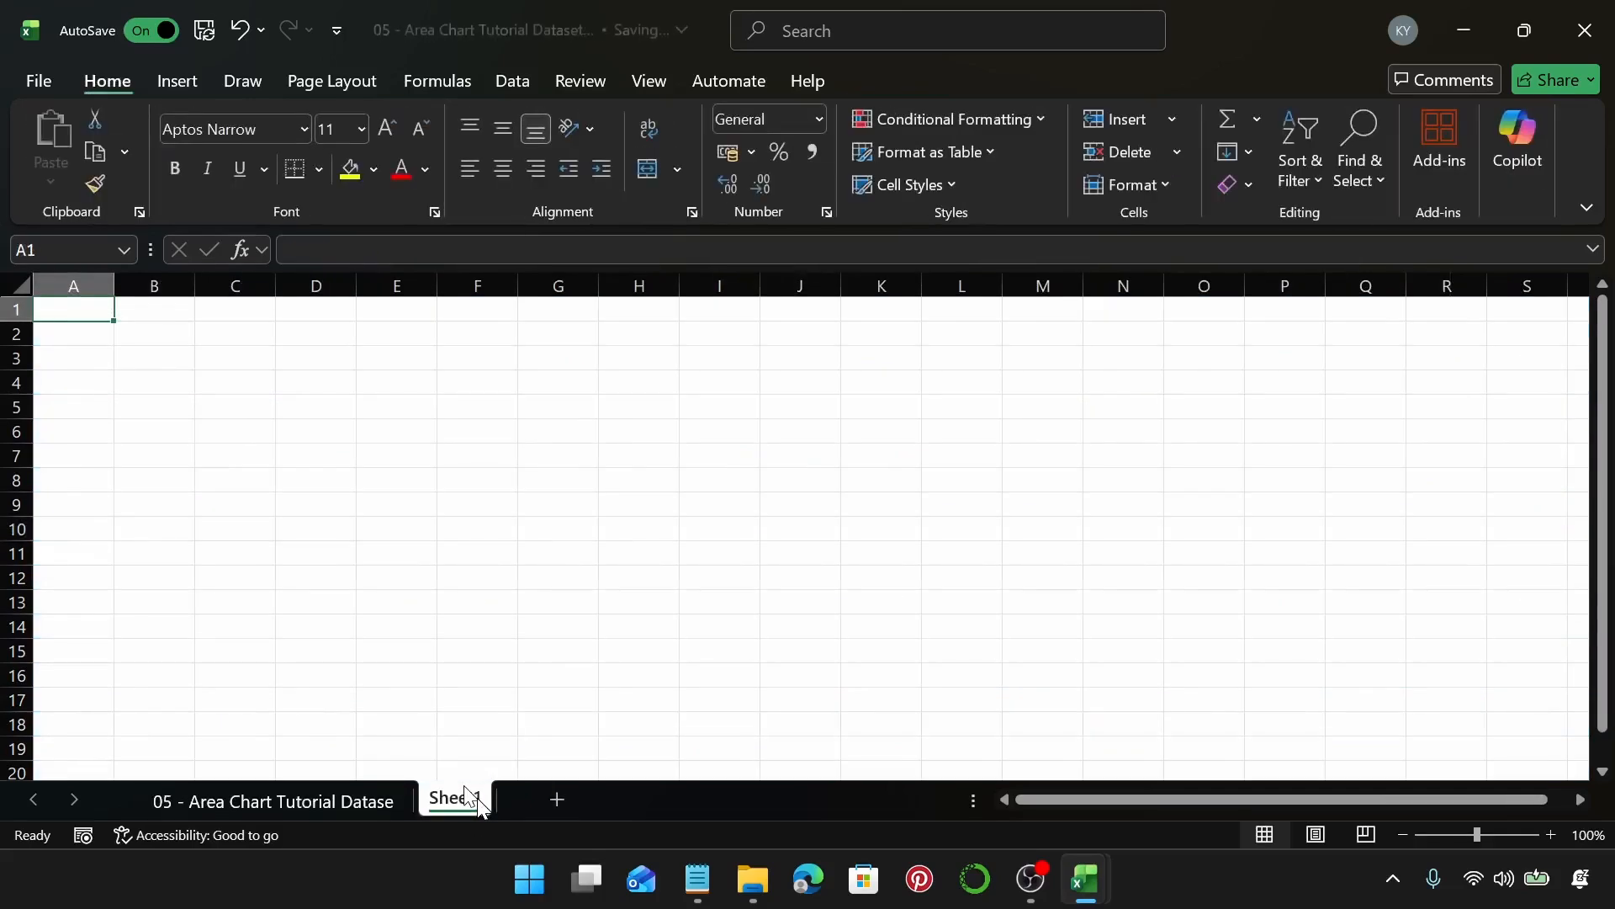
click(152, 341)
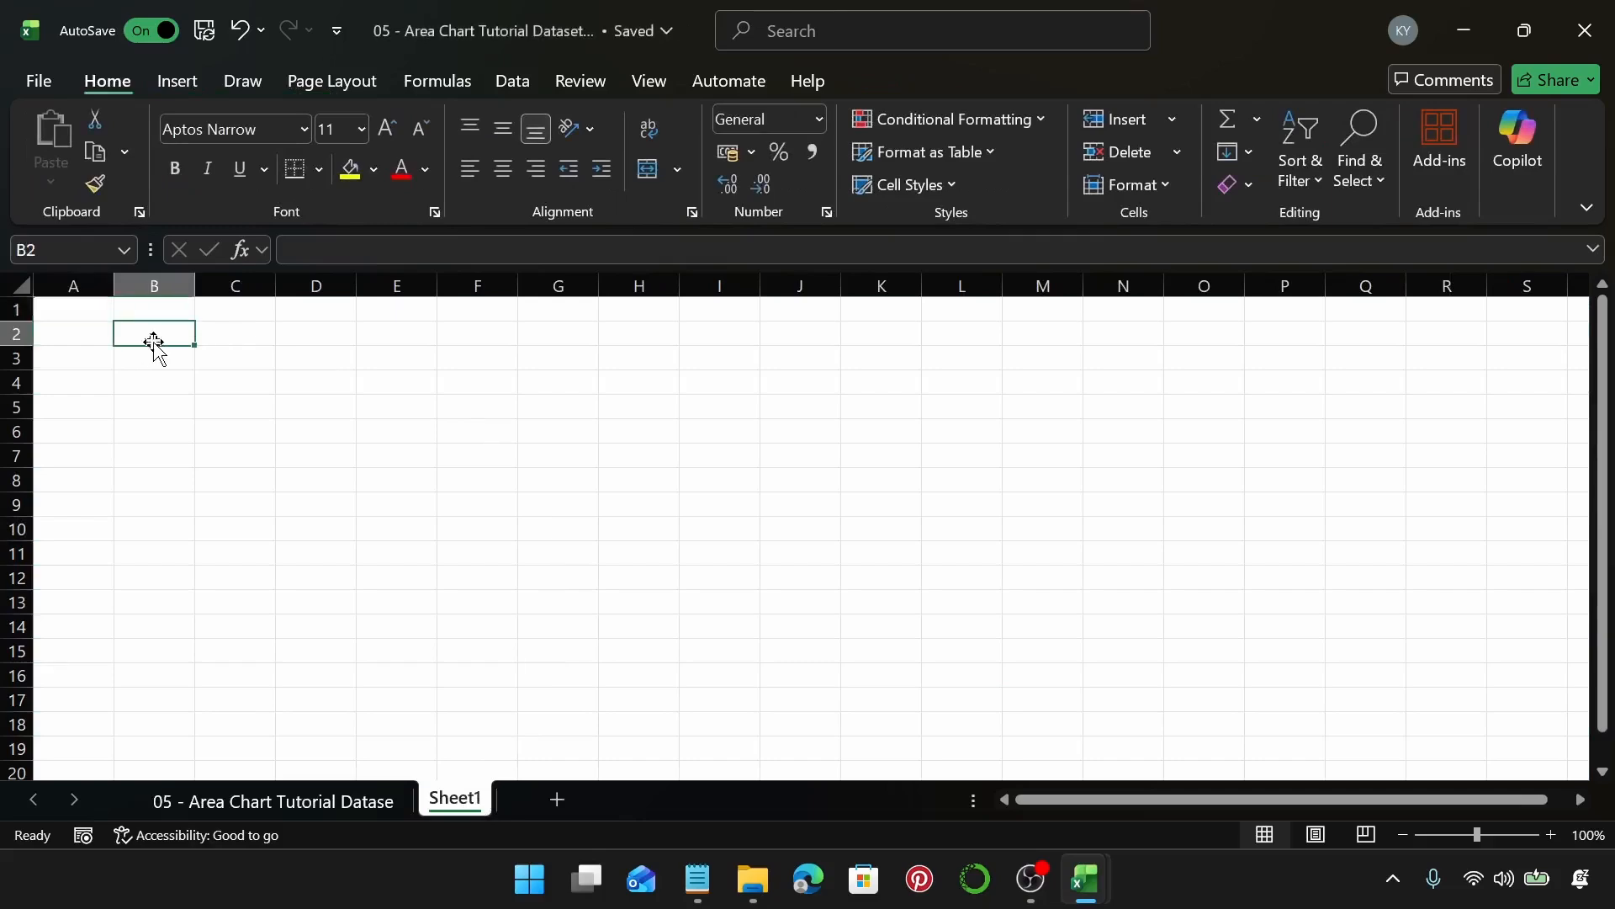
click(195, 91)
click(64, 131)
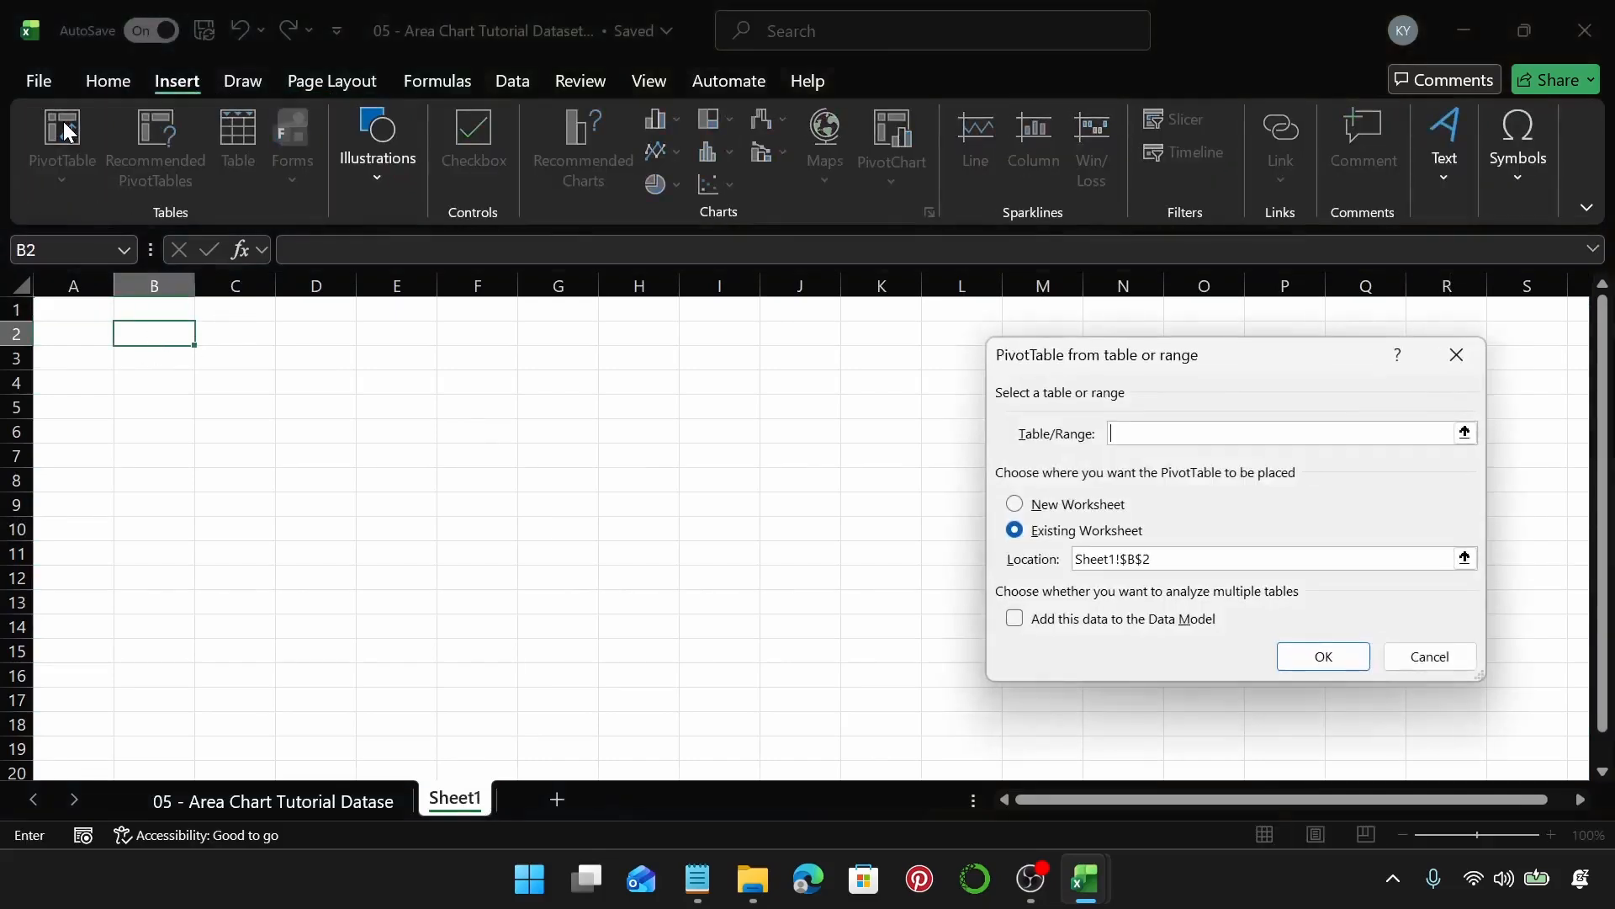
text(Table1)
key(Return)
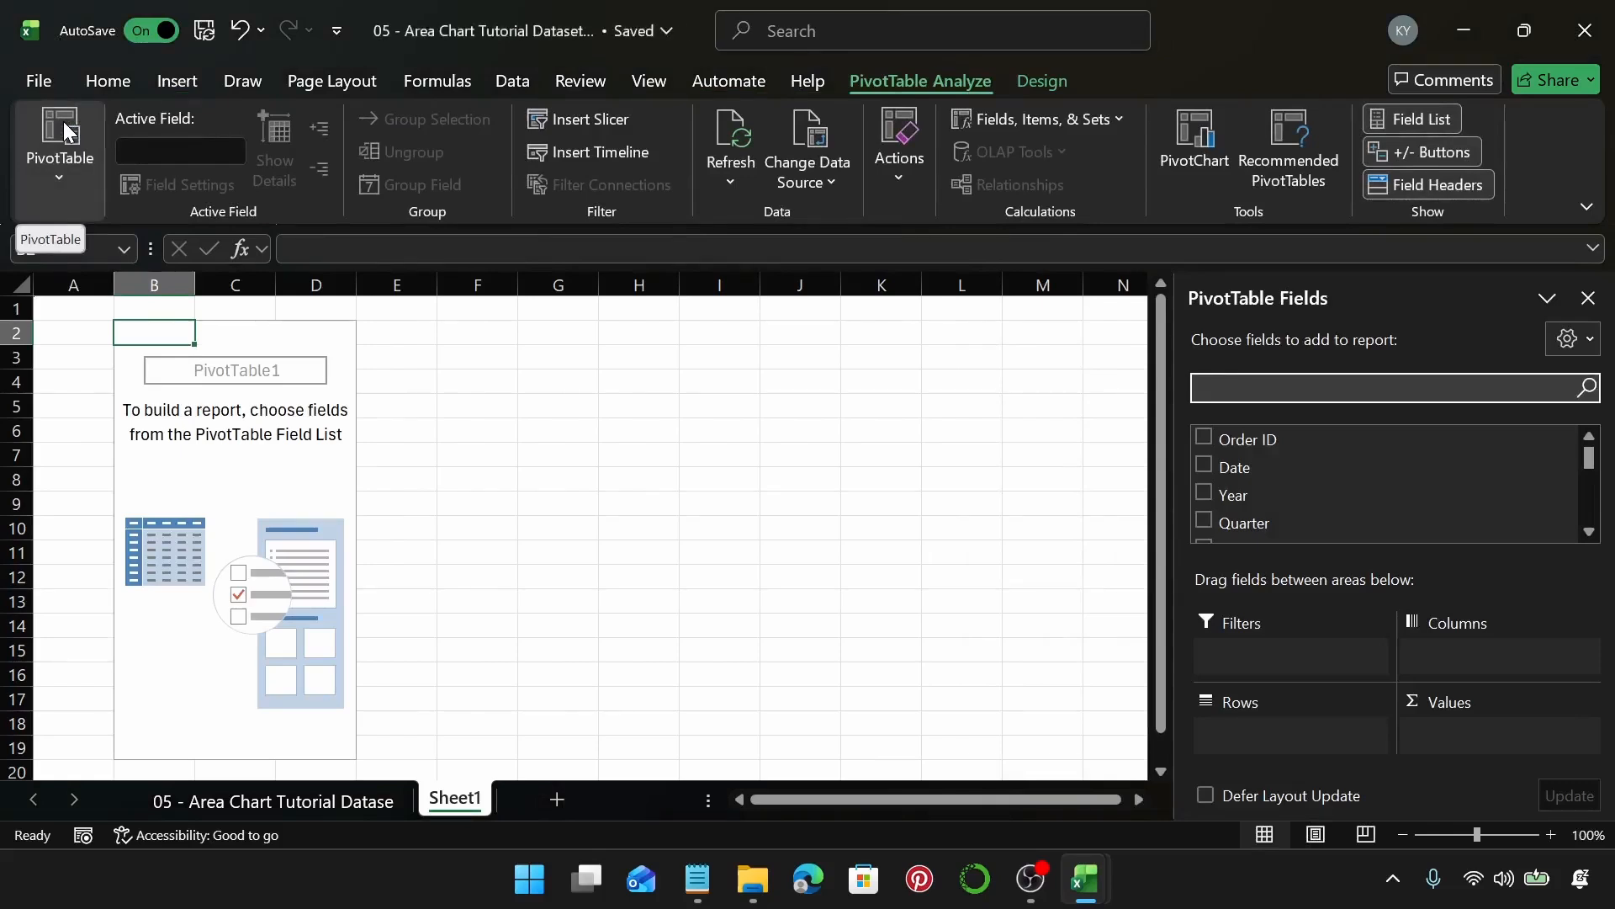
Lay out the PivotTable with Month as the rows and the sum of Revenue as the values.
scroll(1397, 492, down, 2)
scroll(1397, 492, up, 1)
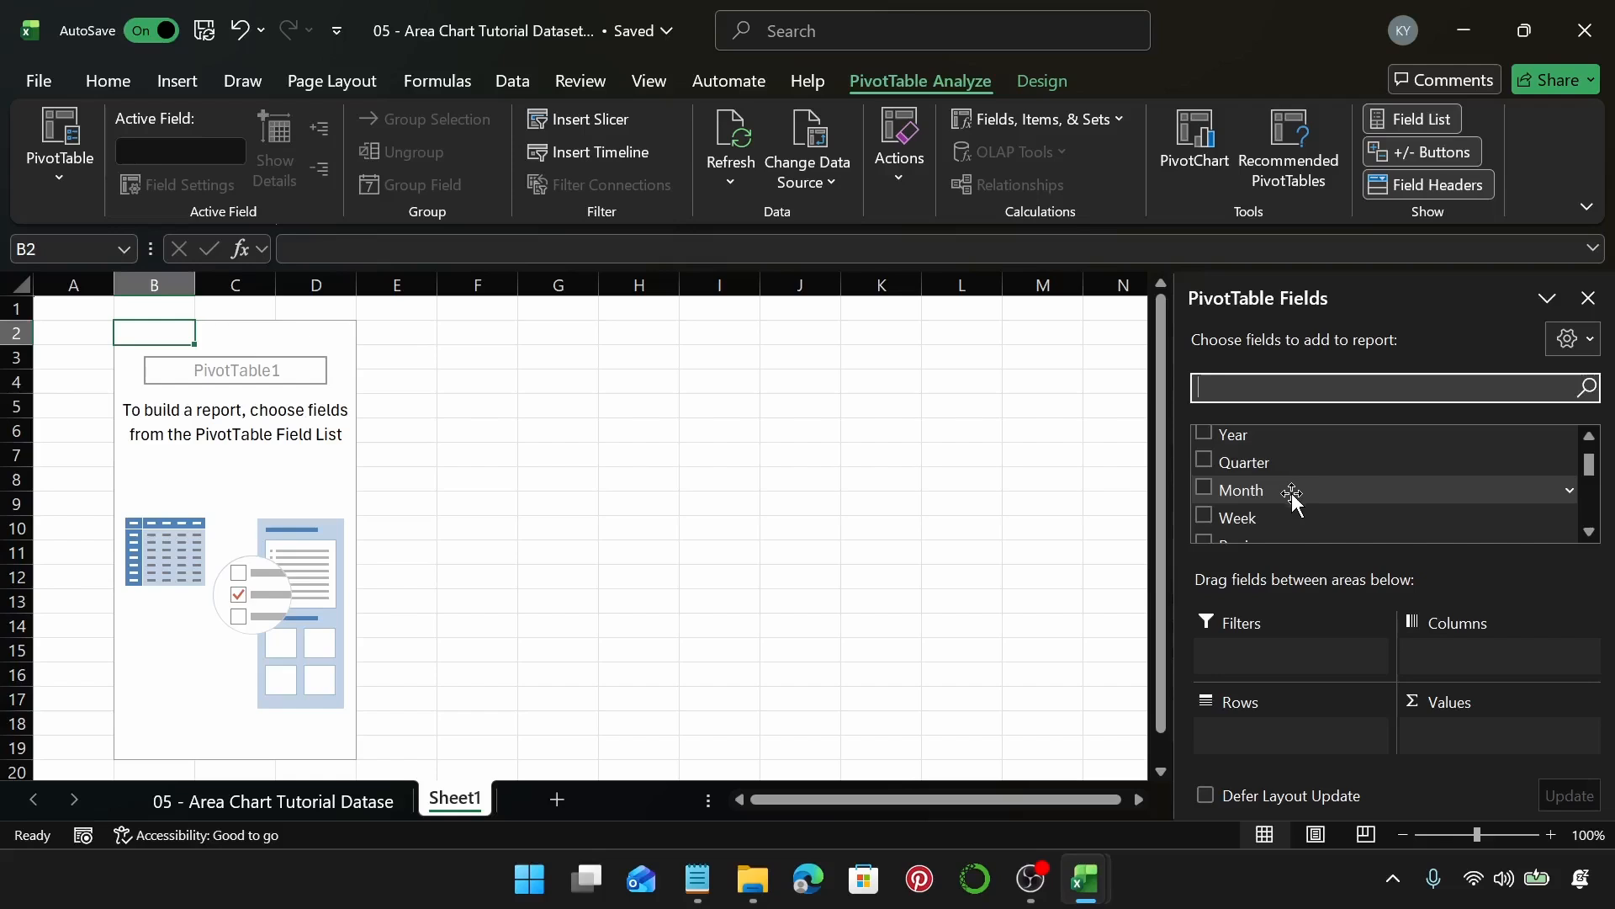
drag(1289, 490, 1292, 735)
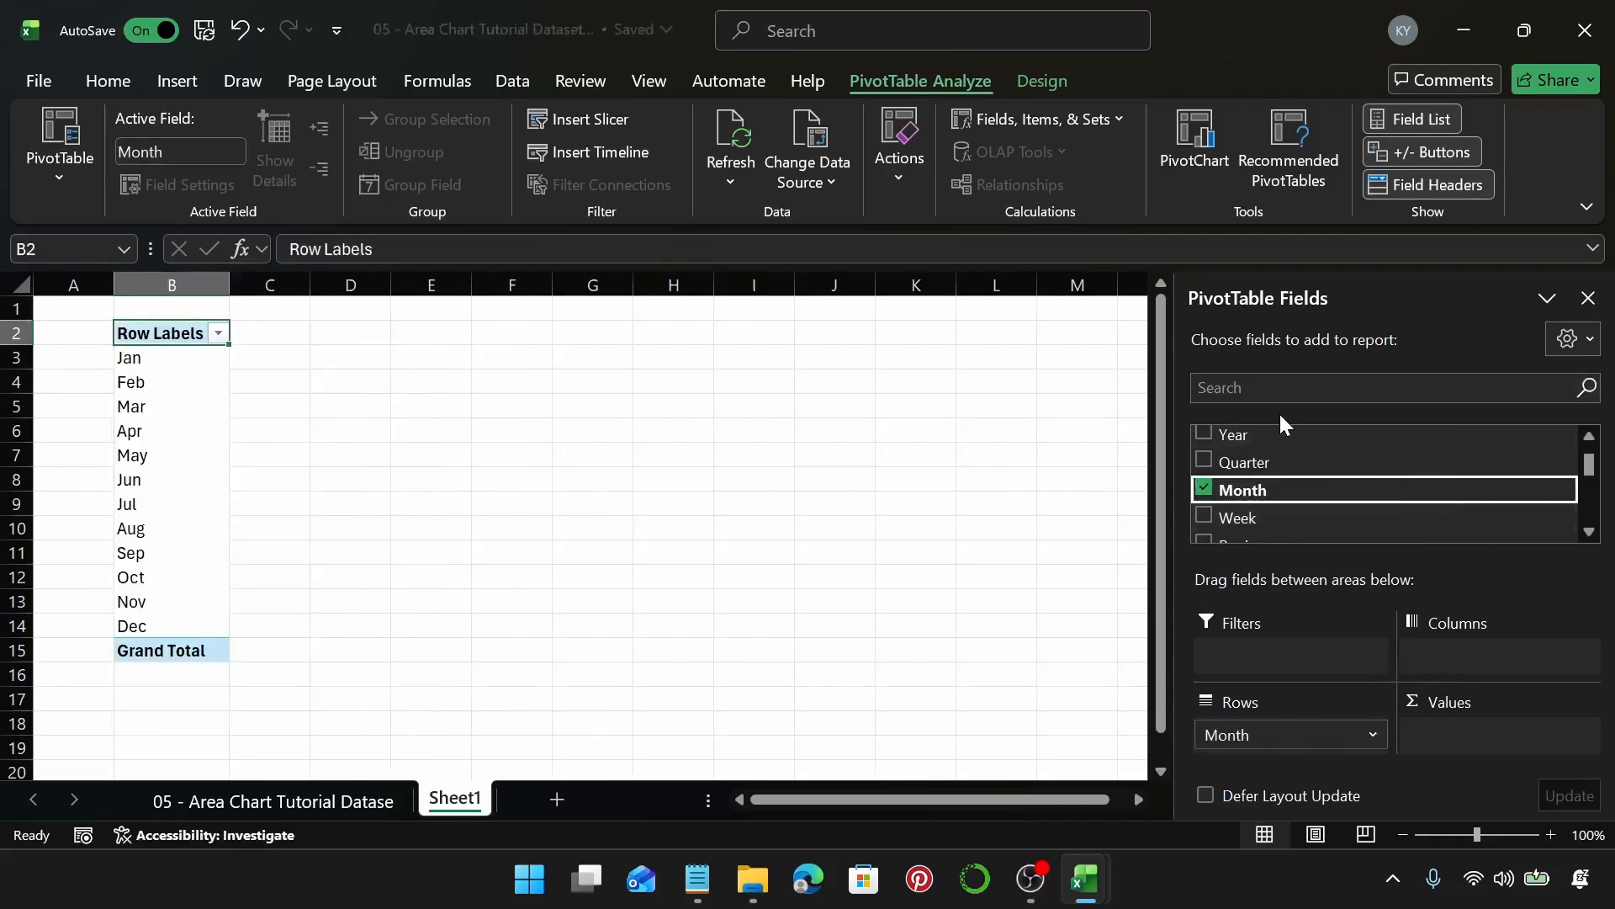
scroll(1360, 497, down, 5)
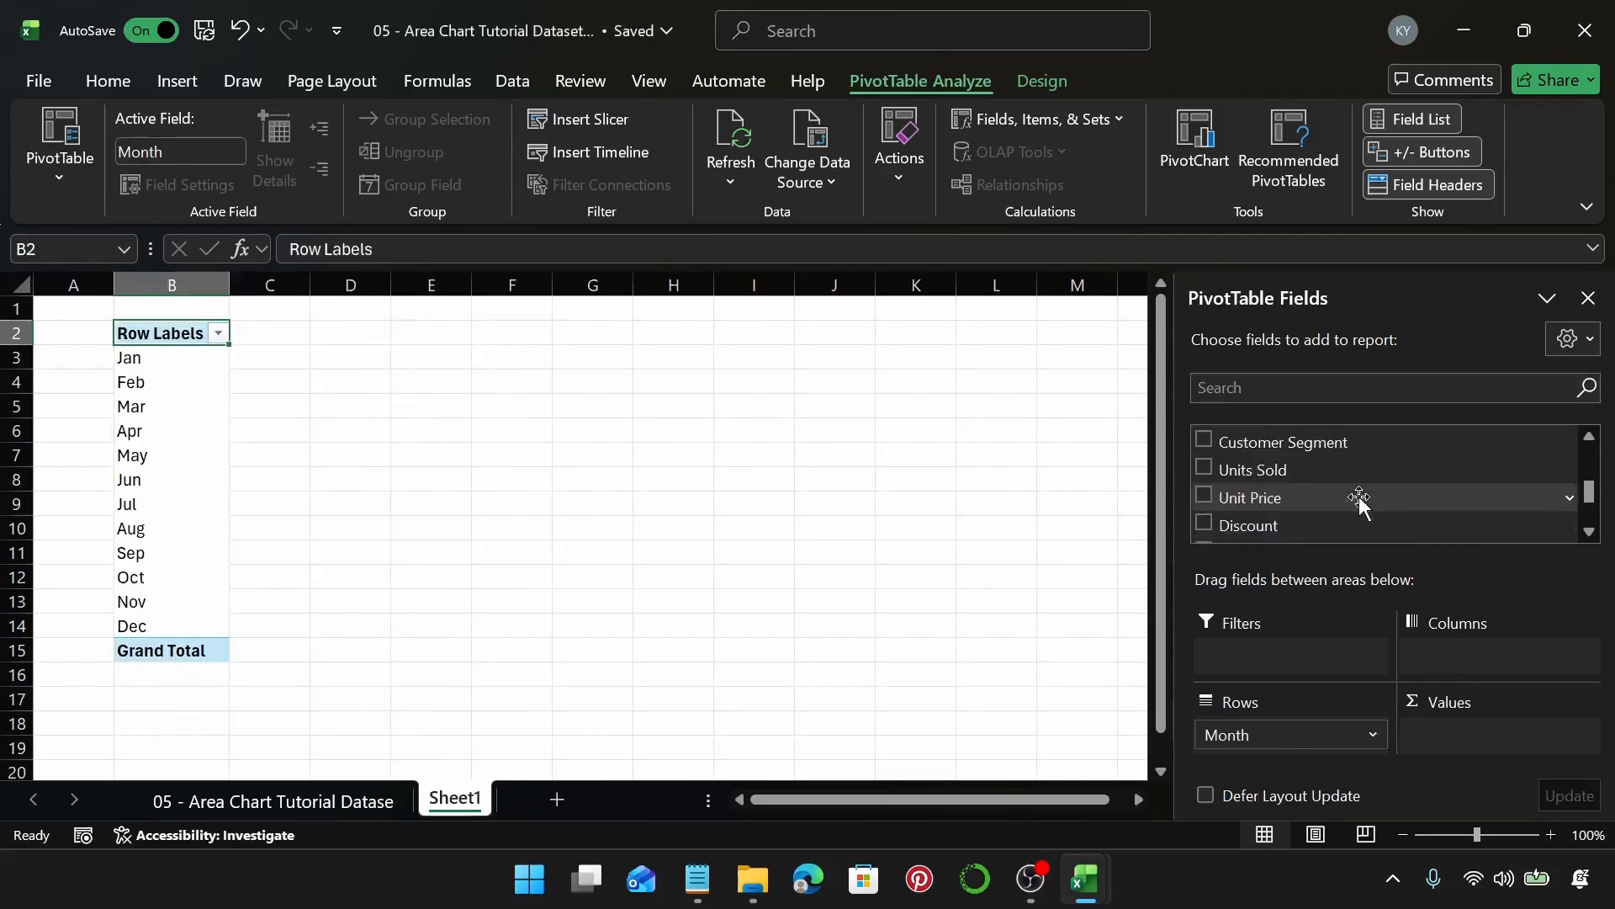
scroll(1359, 496, down, 2)
scroll(1356, 501, up, 2)
drag(1346, 493, 1473, 724)
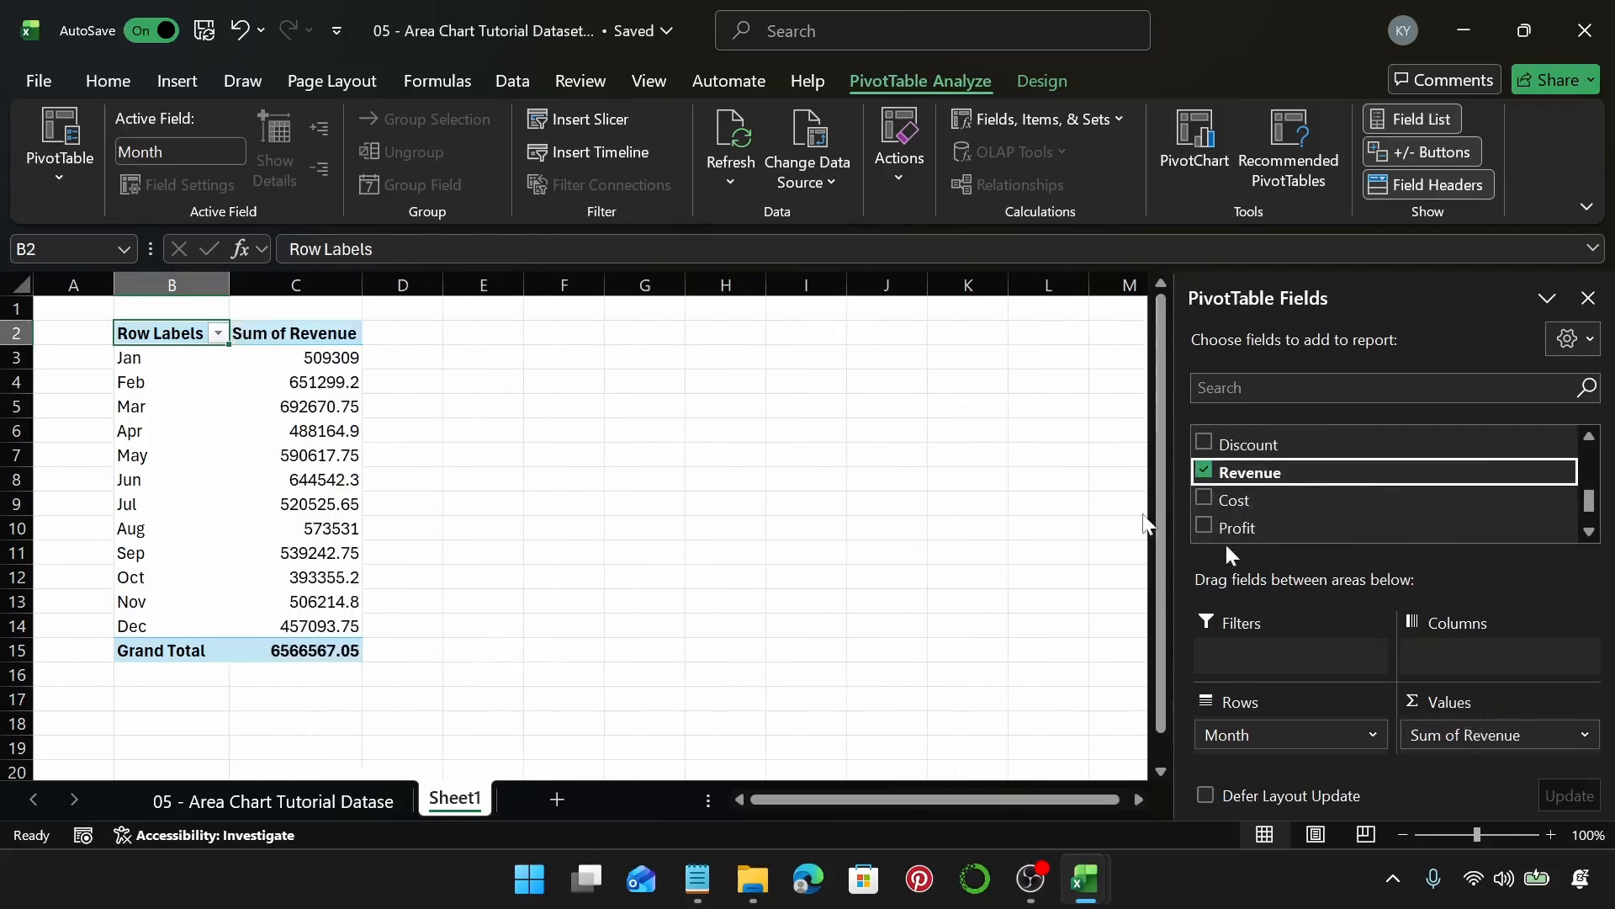
Format the Sum of Revenue values in C3:C15, including the grand total, as US dollar accounting.
click(307, 357)
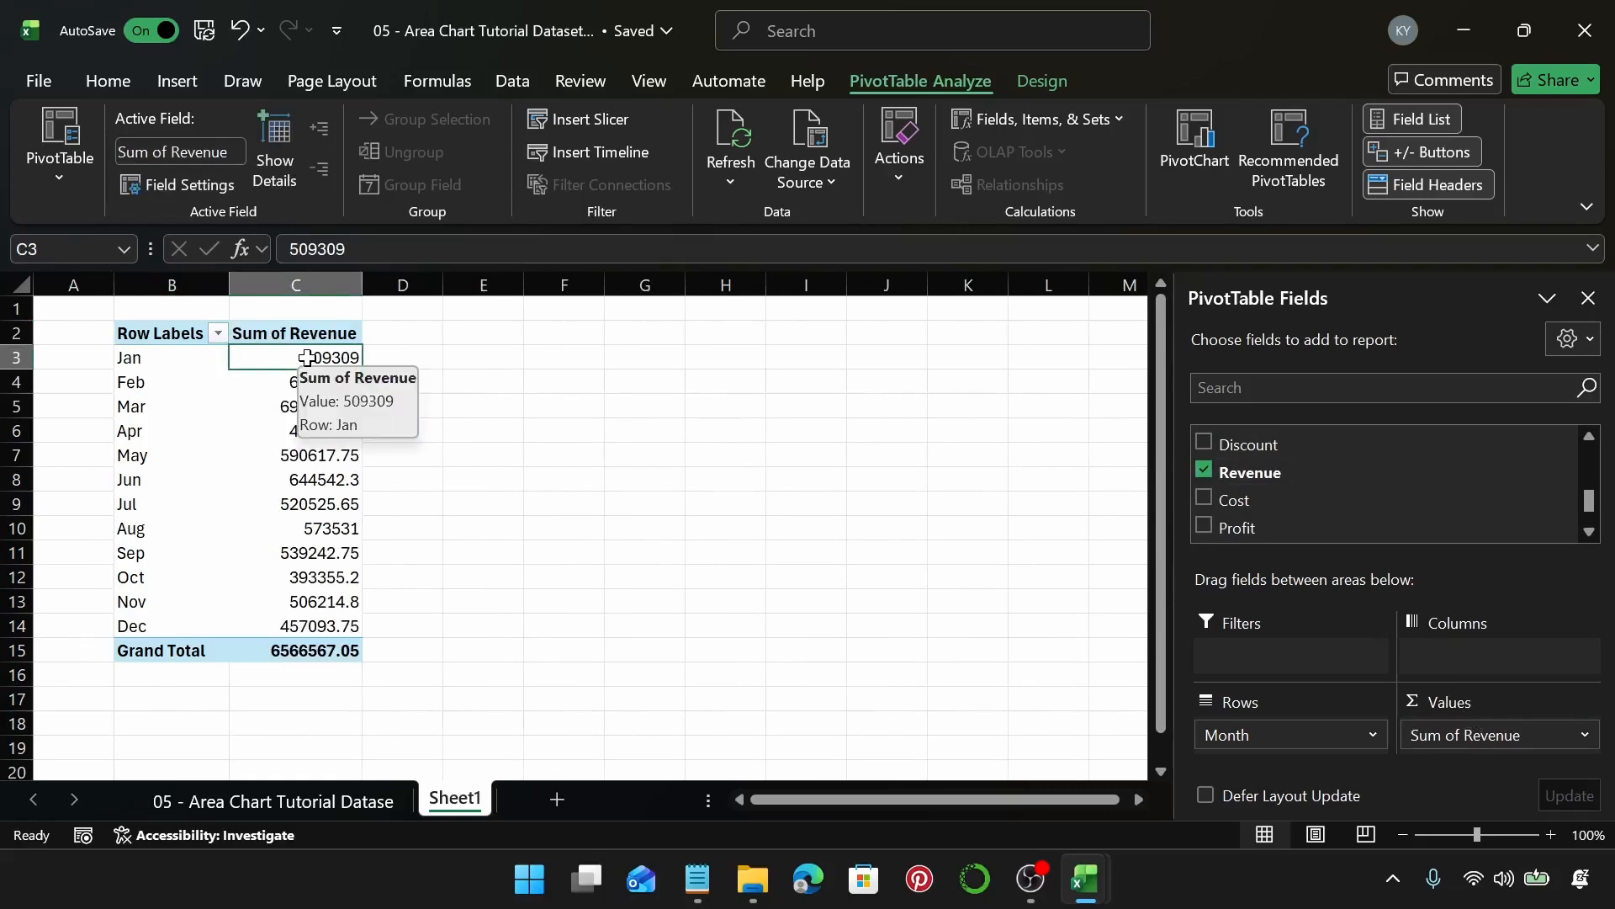
key(ctrl+shift+Down)
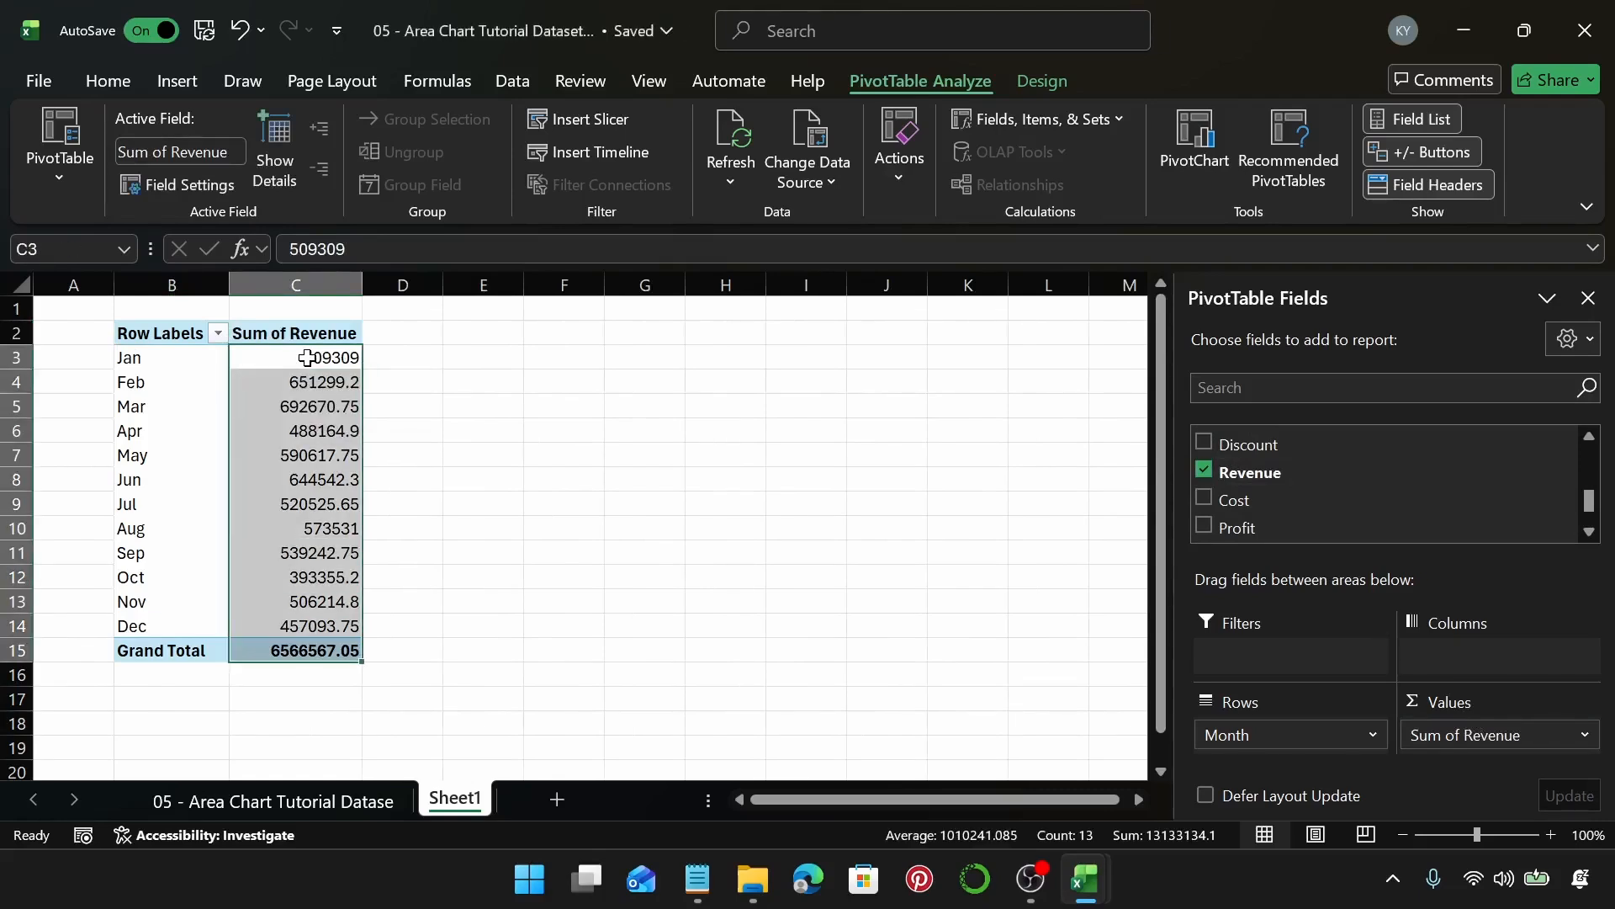
click(112, 85)
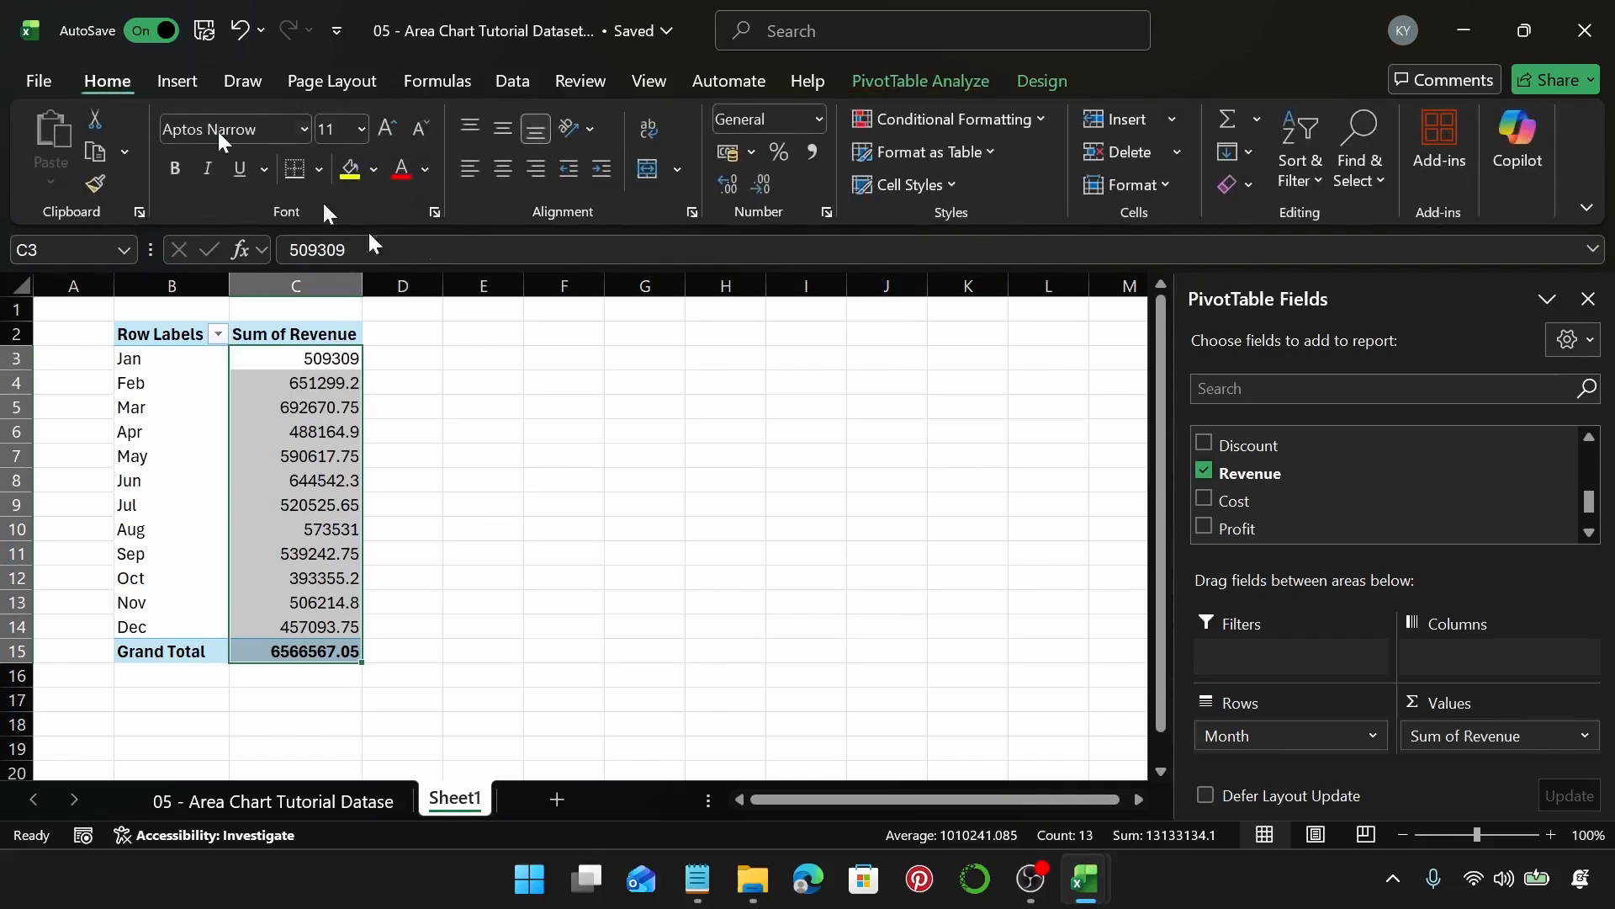
click(753, 151)
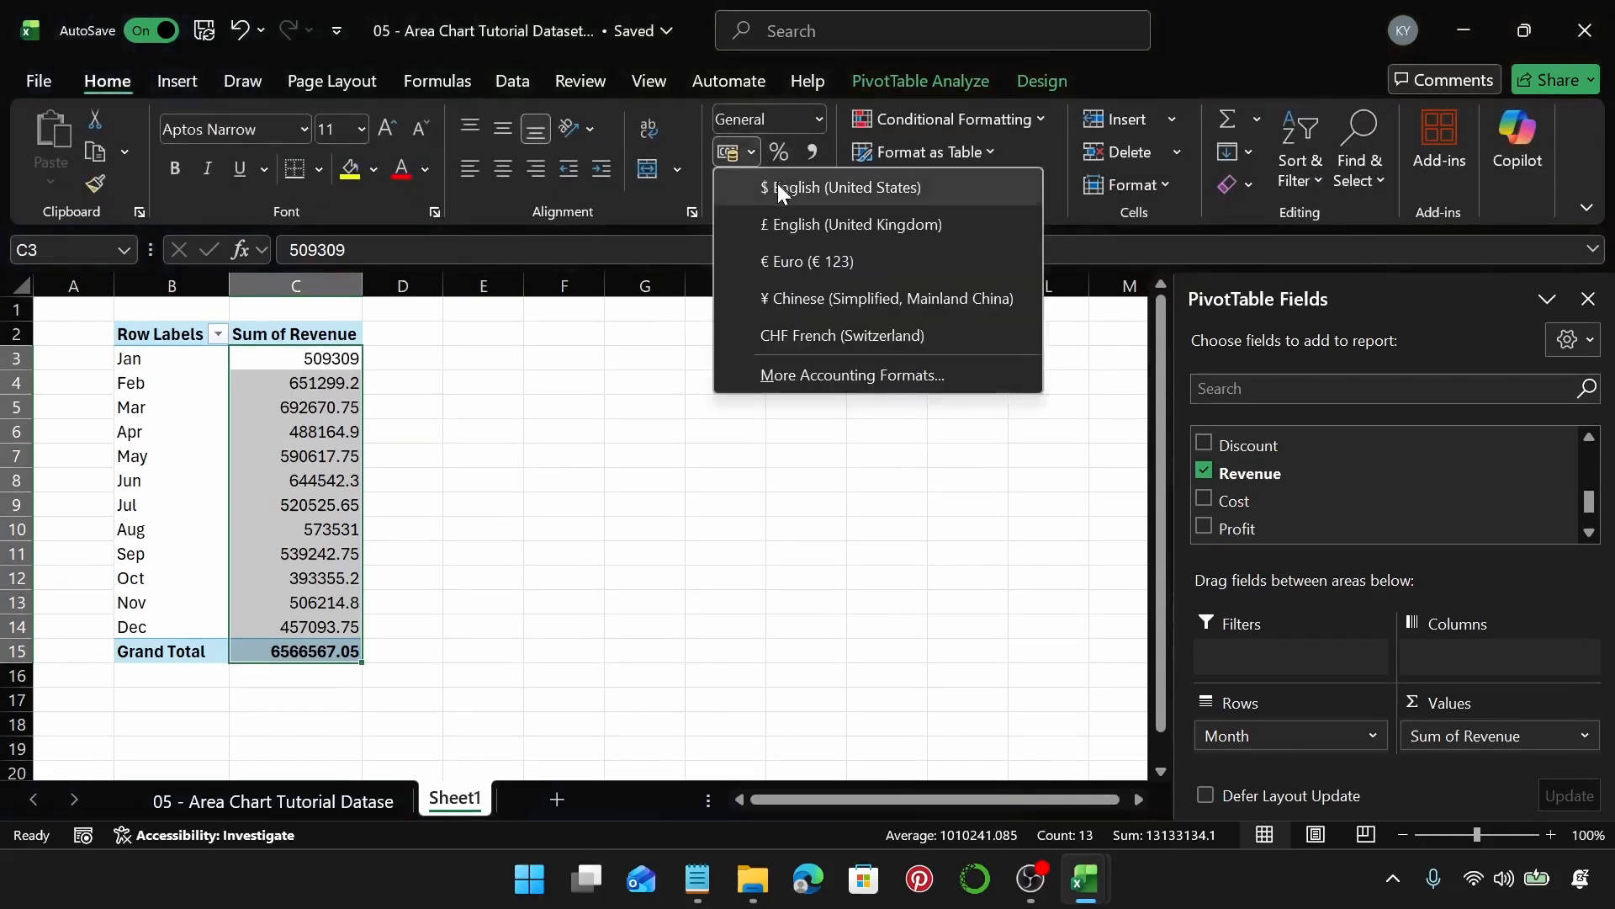
click(766, 187)
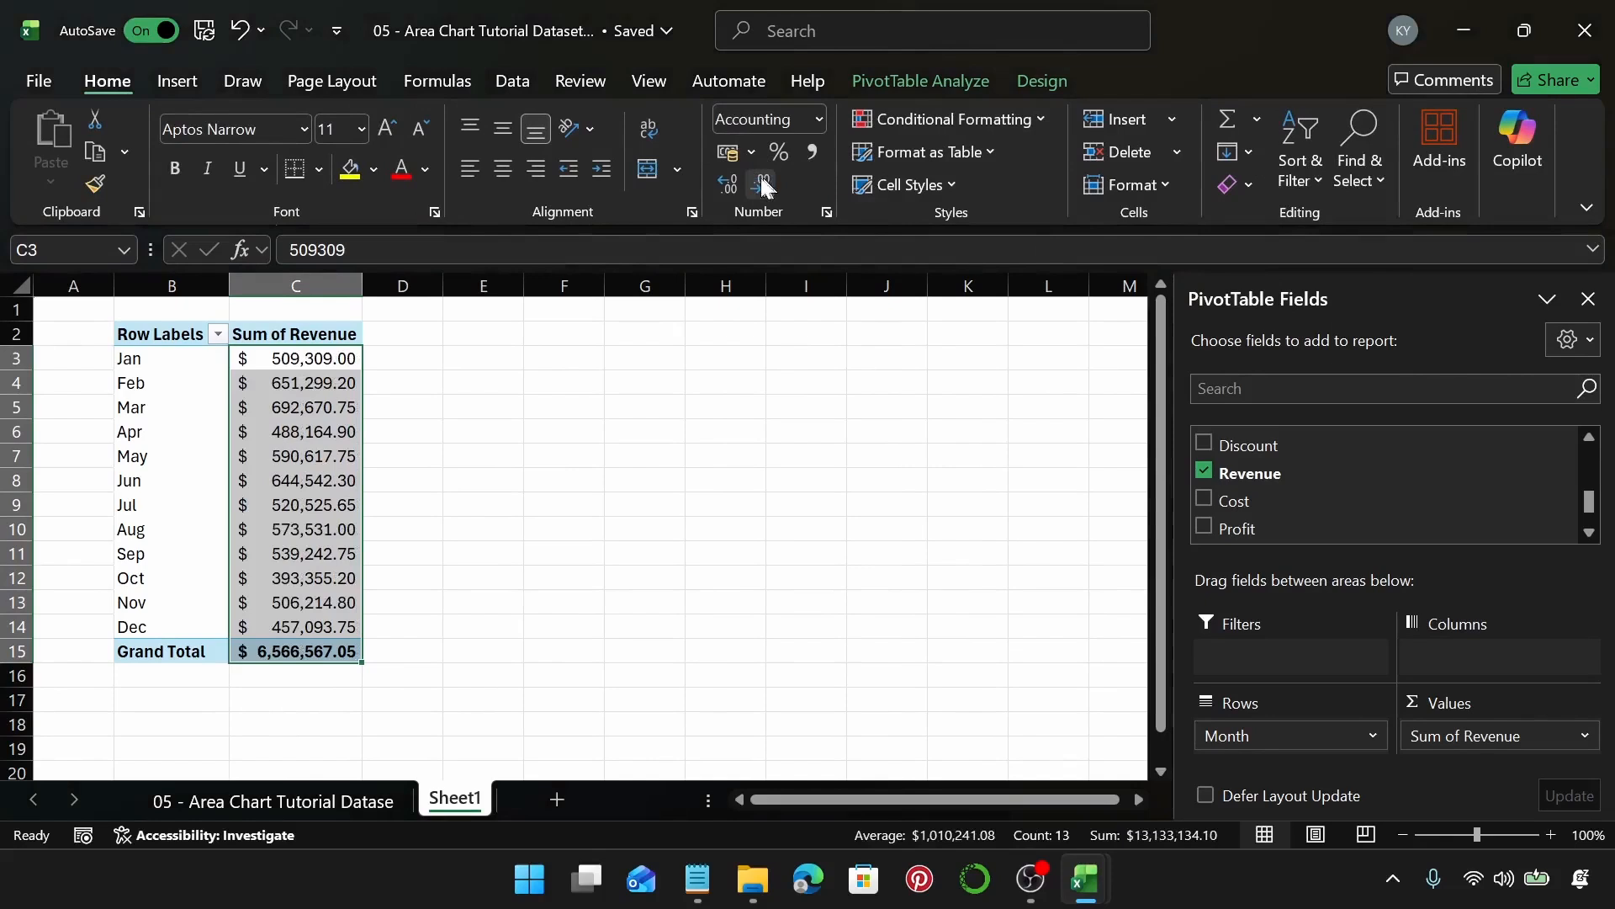
click(330, 429)
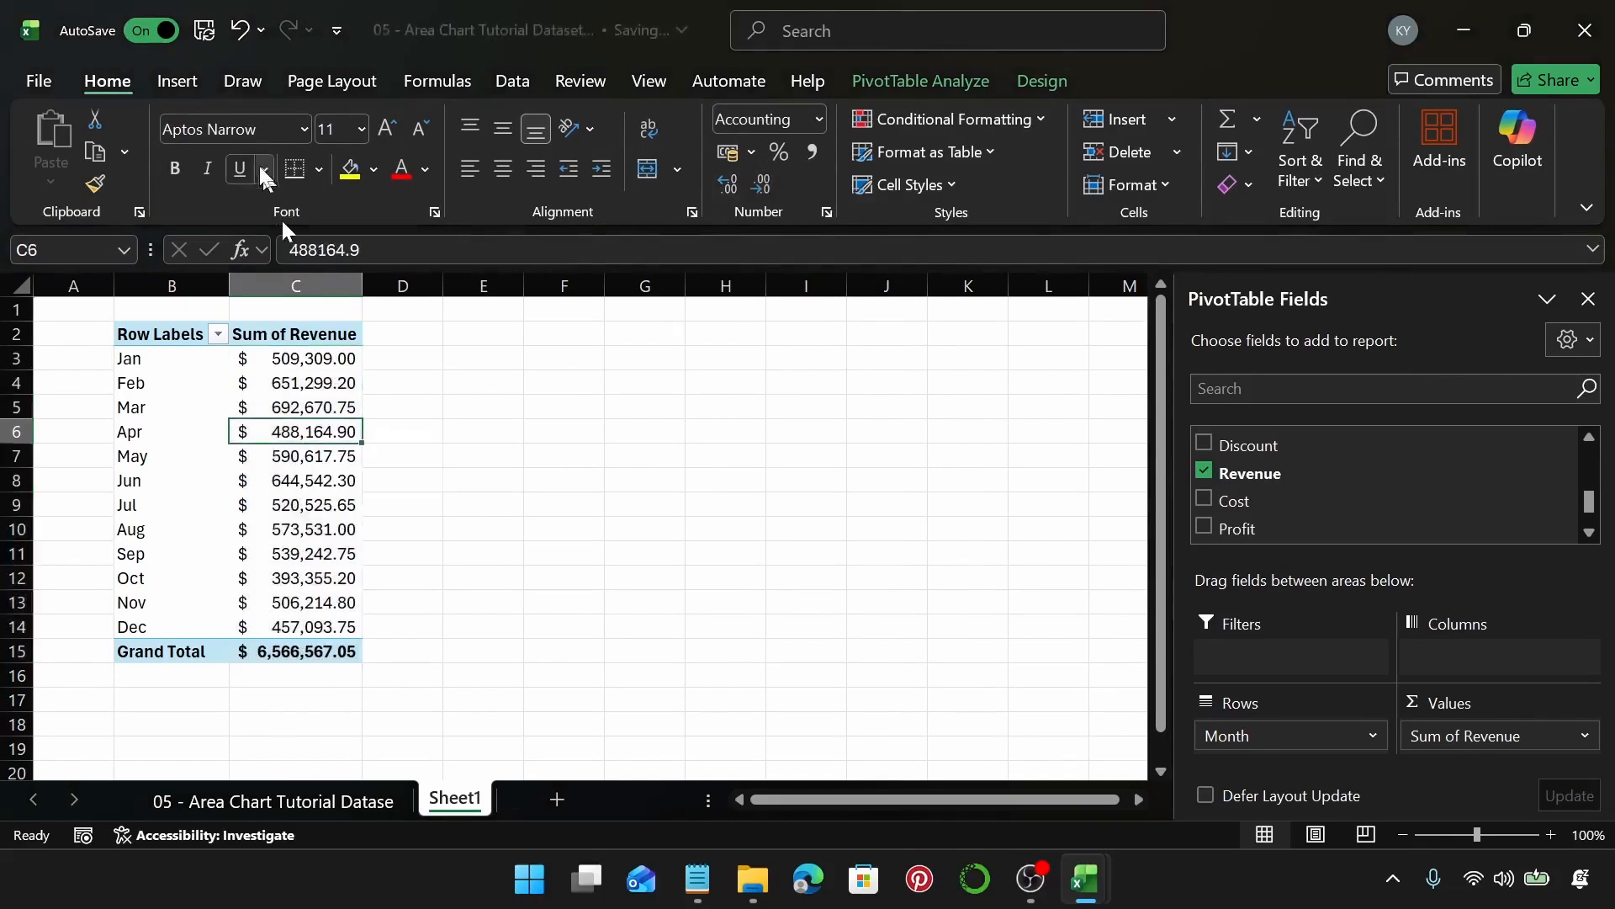
Insert a standard 2-D Area PivotChart of the monthly revenue.
click(185, 82)
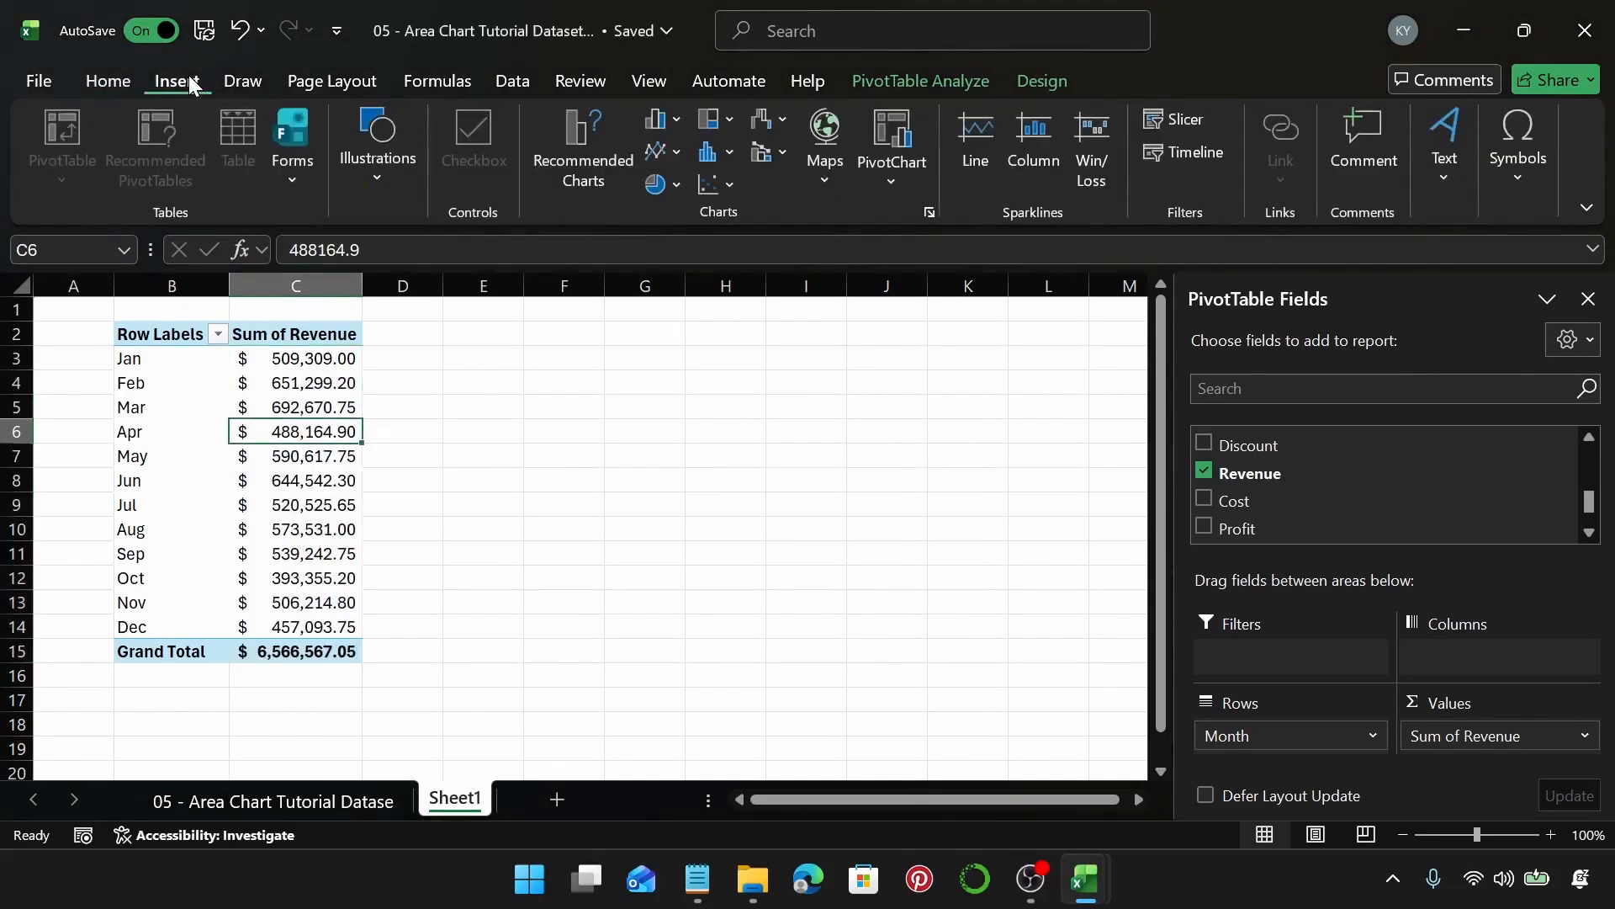
click(579, 165)
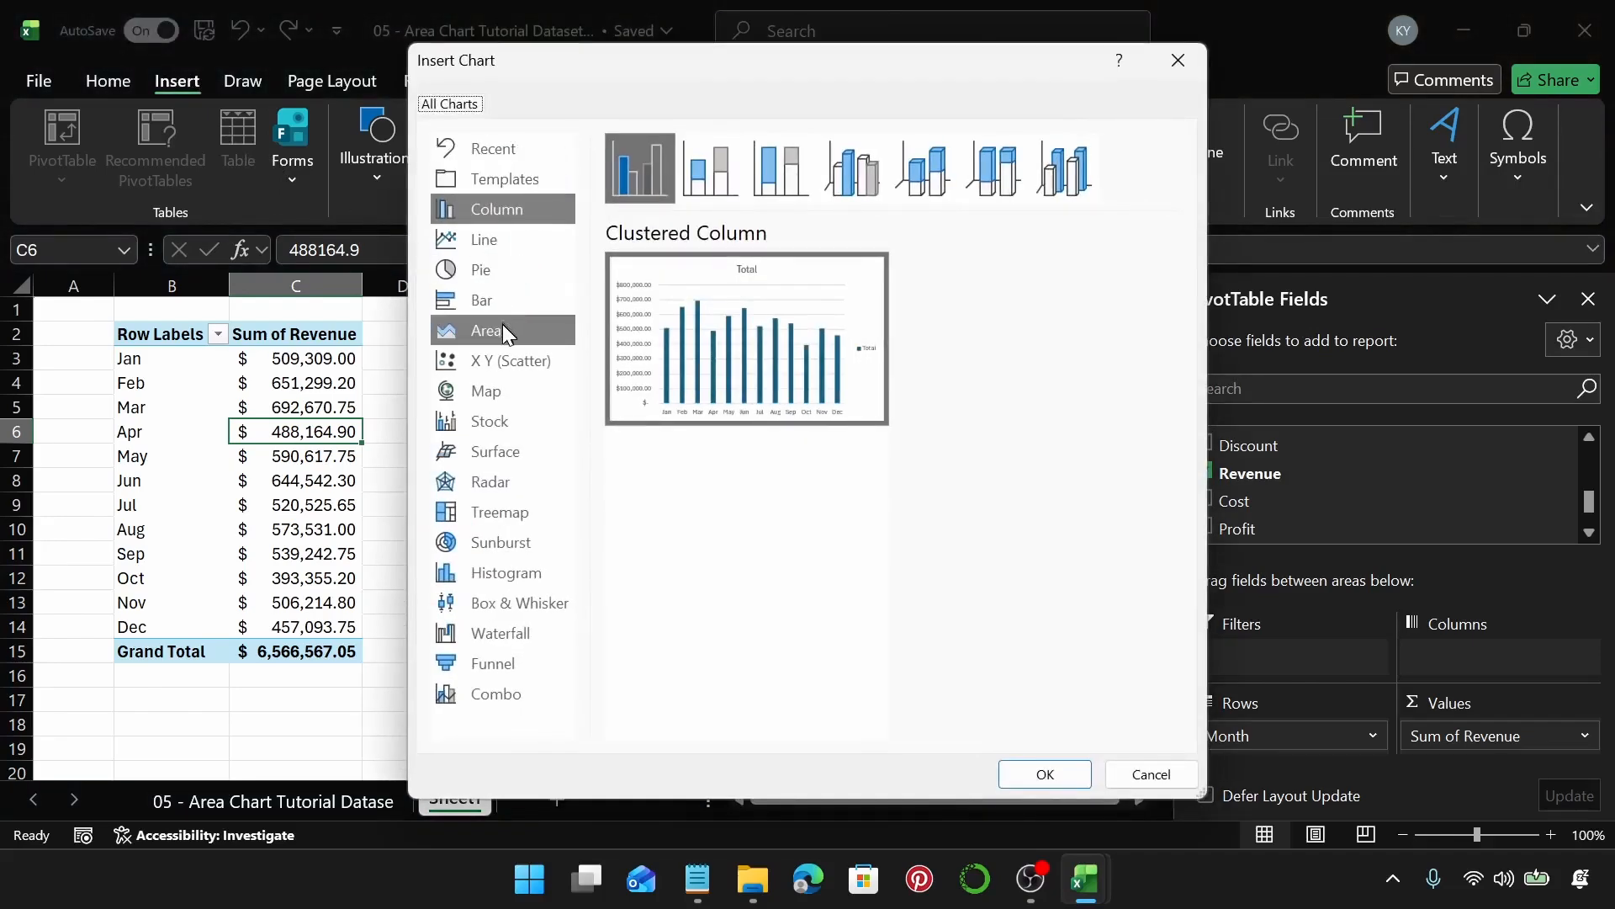
click(503, 328)
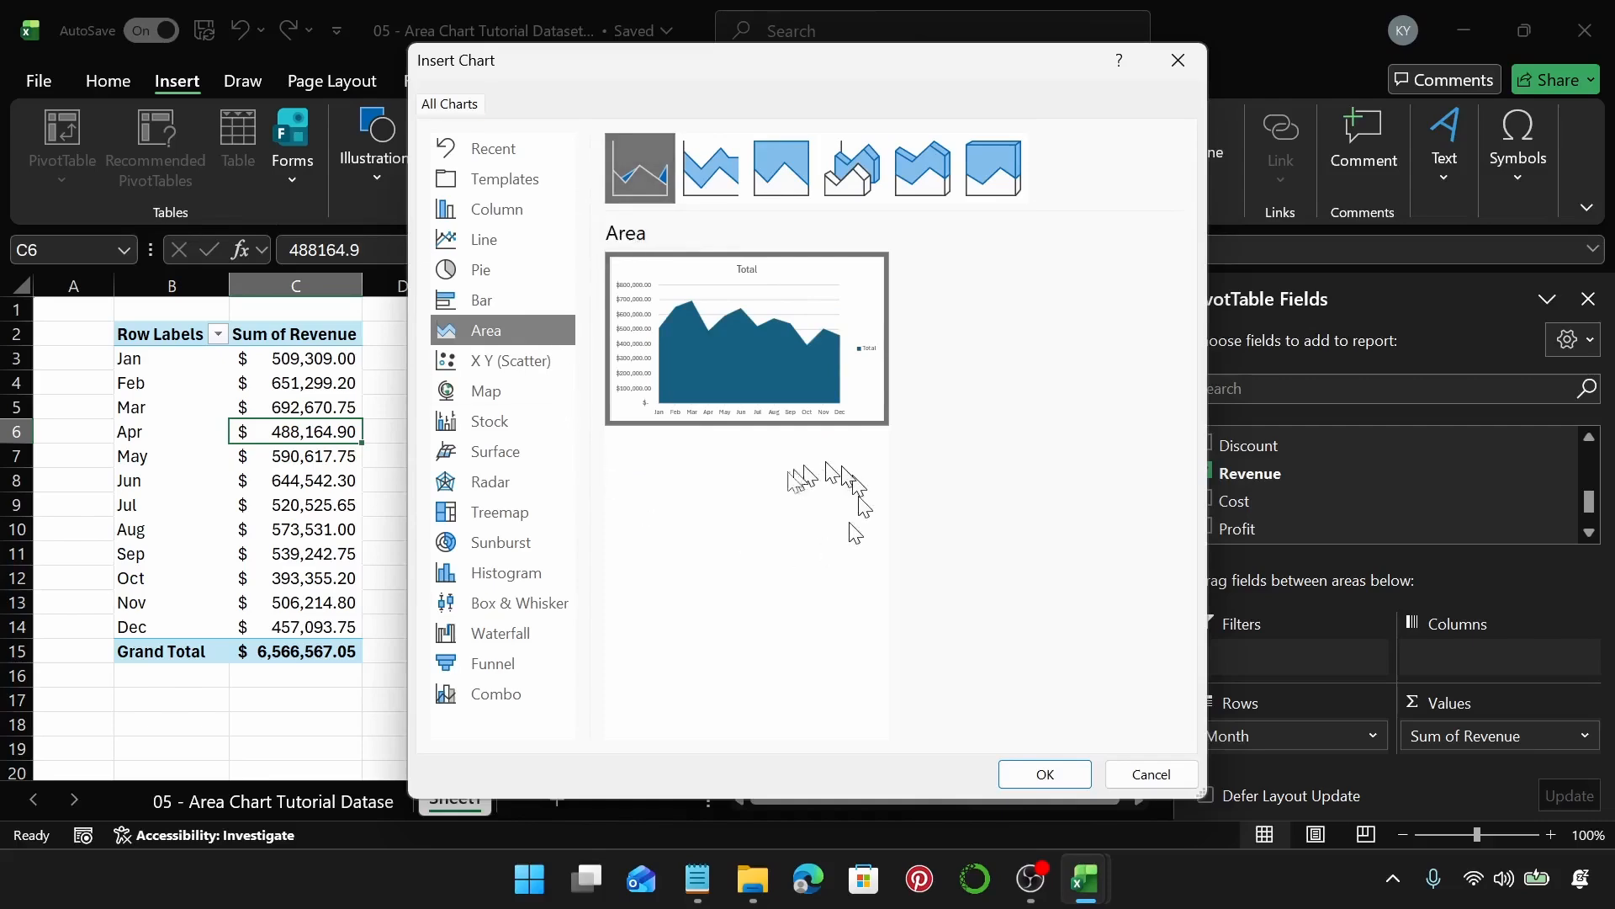
click(1055, 772)
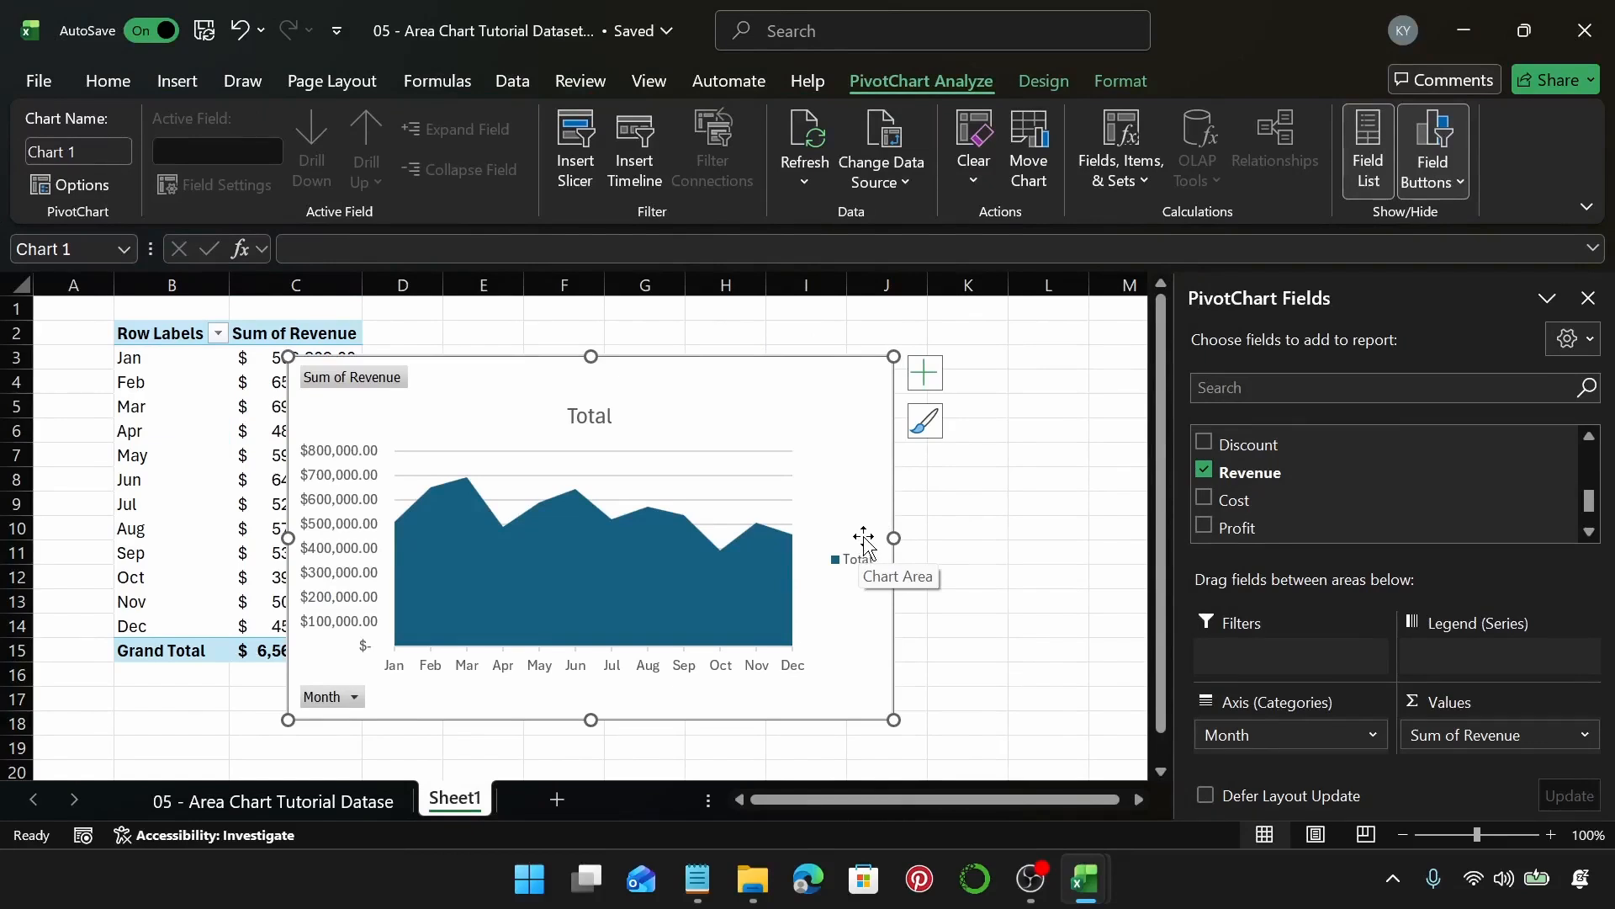
Hide all field buttons on the area chart and delete its legend.
right_click(340, 382)
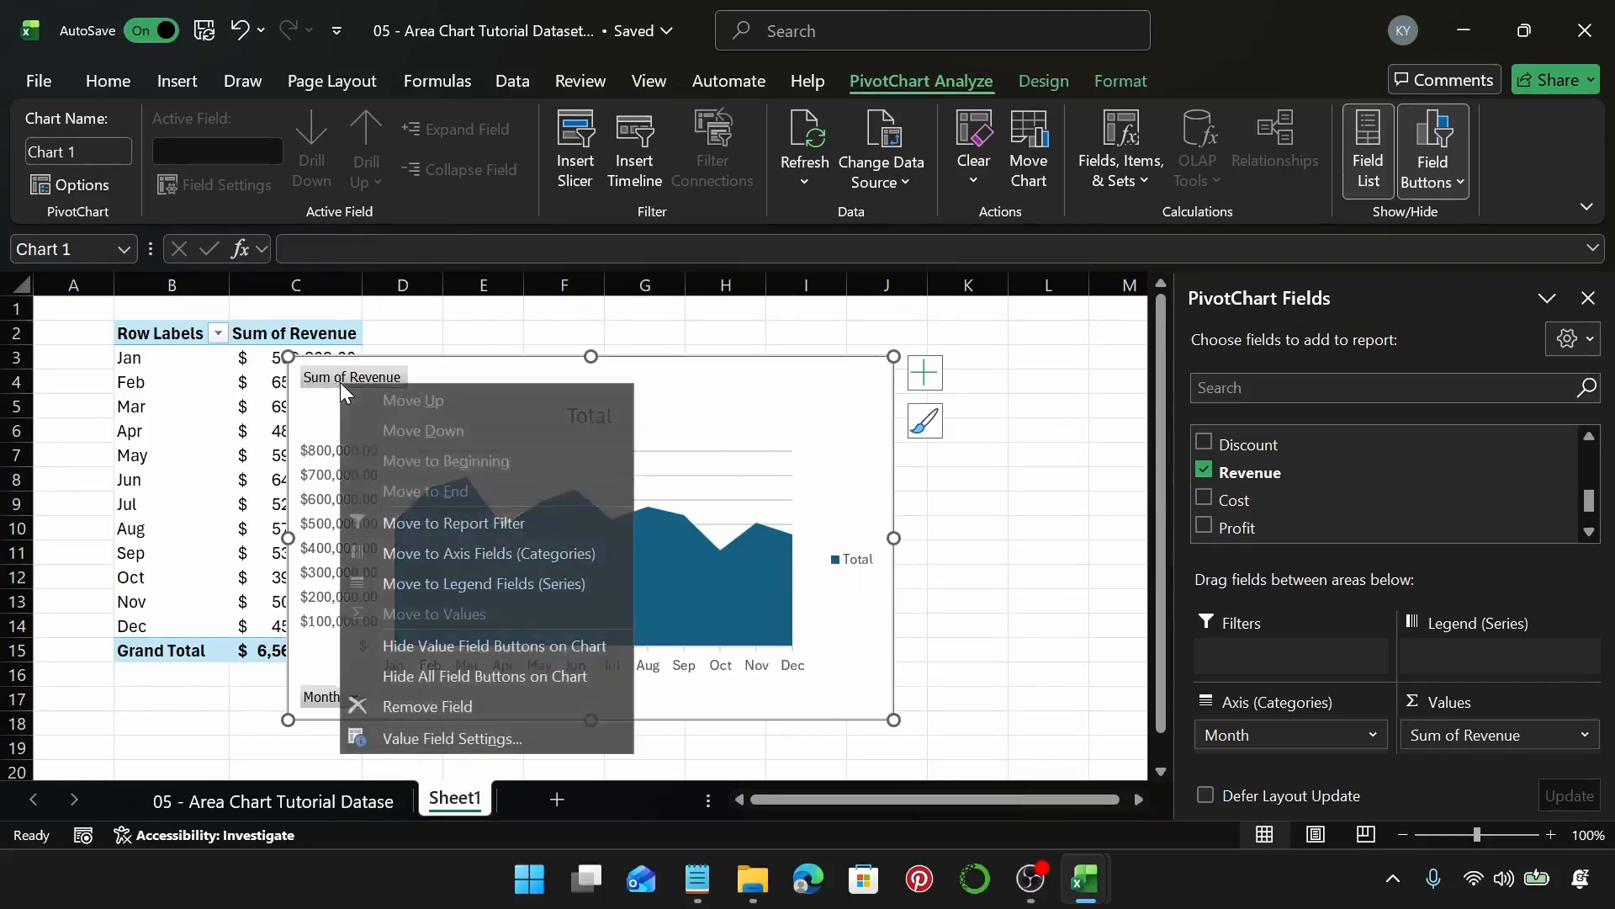
click(513, 677)
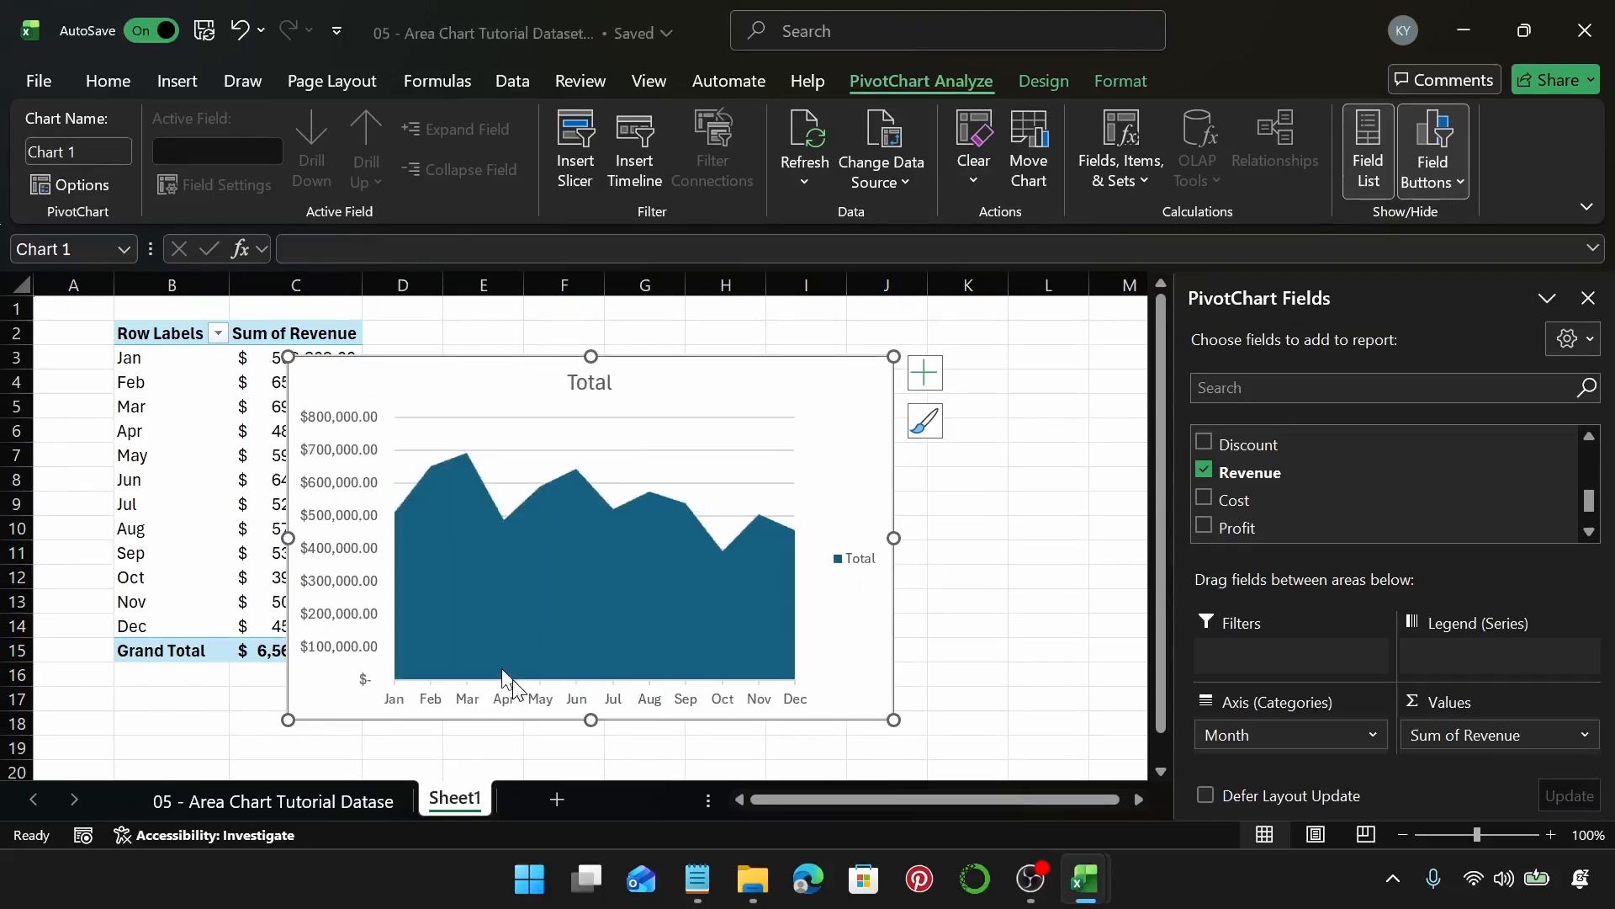
click(854, 559)
key(Delete)
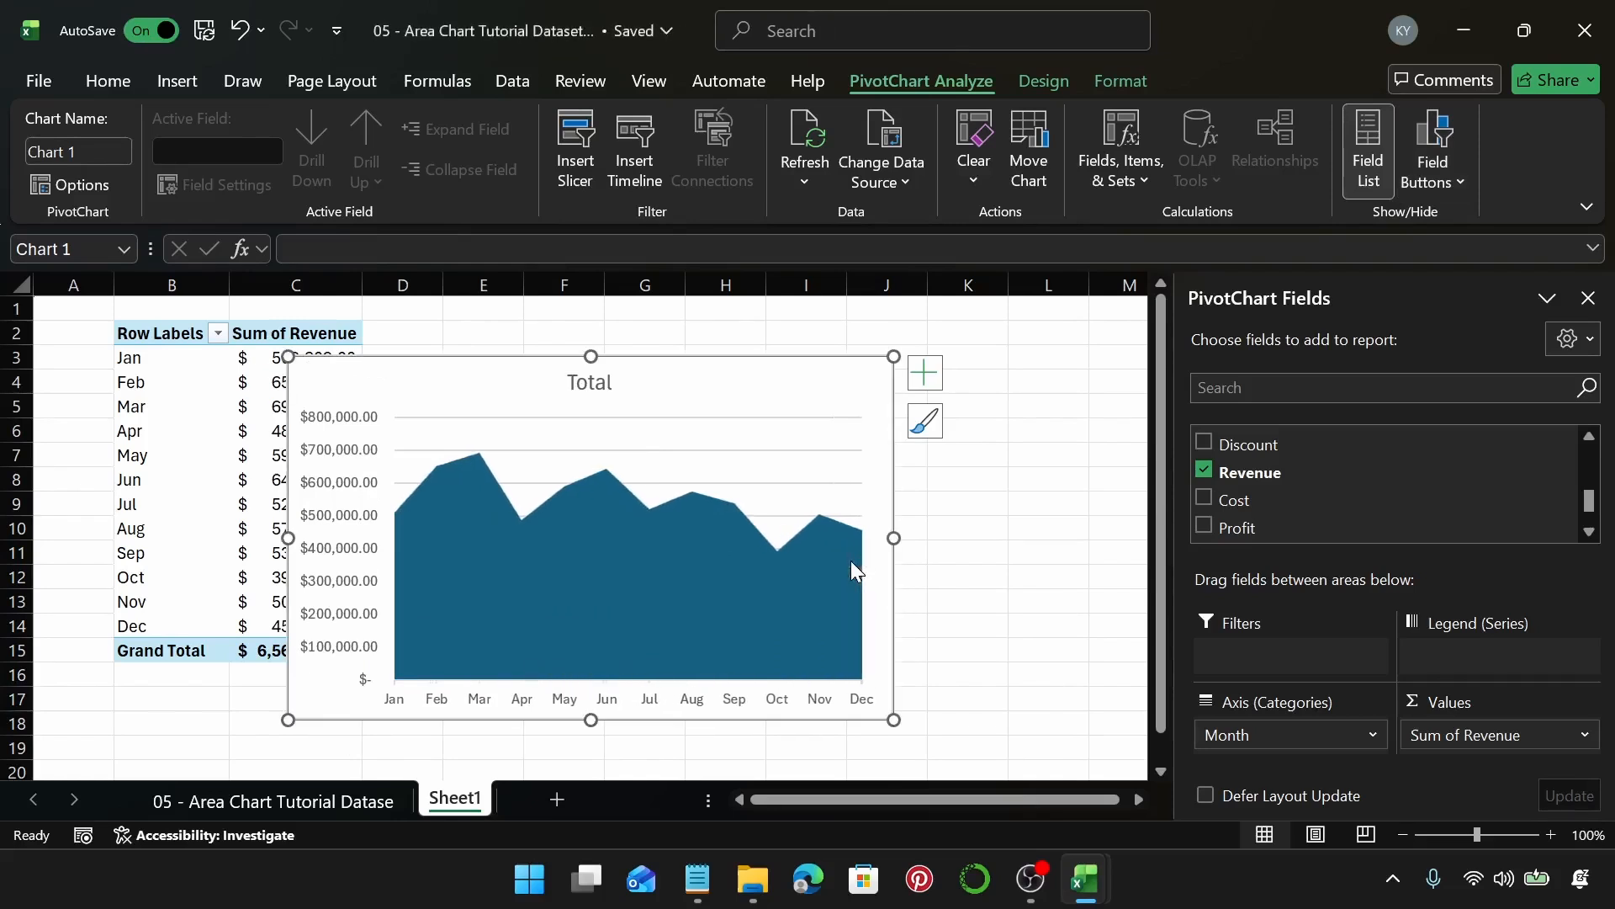
Change the area chart's title to "Revenue Trend".
click(596, 385)
double_click(597, 385)
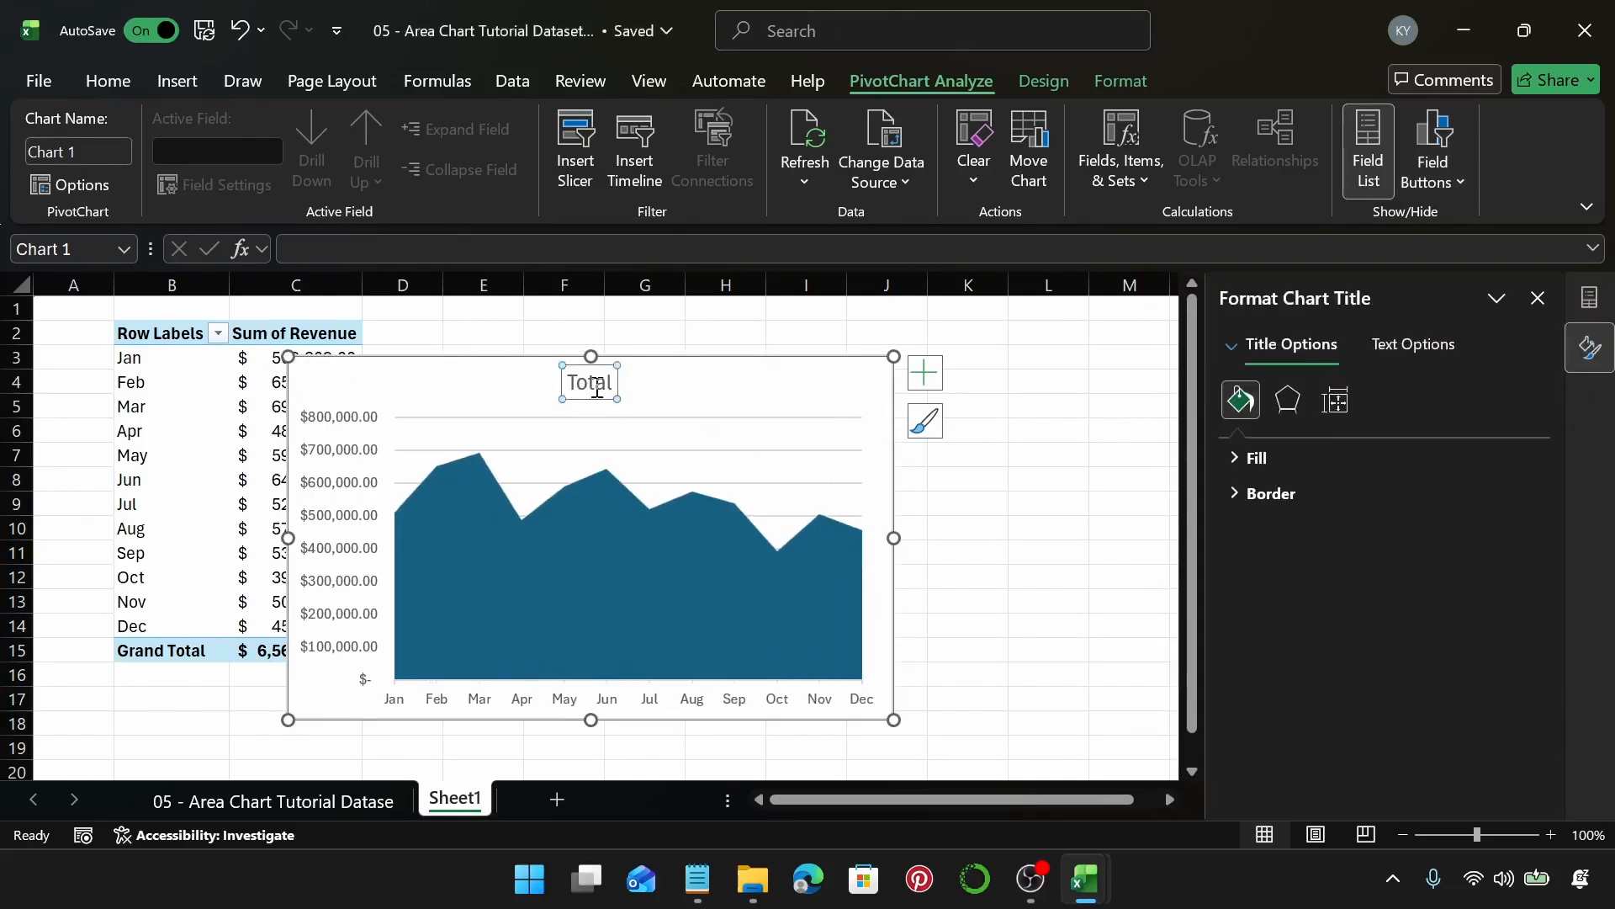
double_click(597, 387)
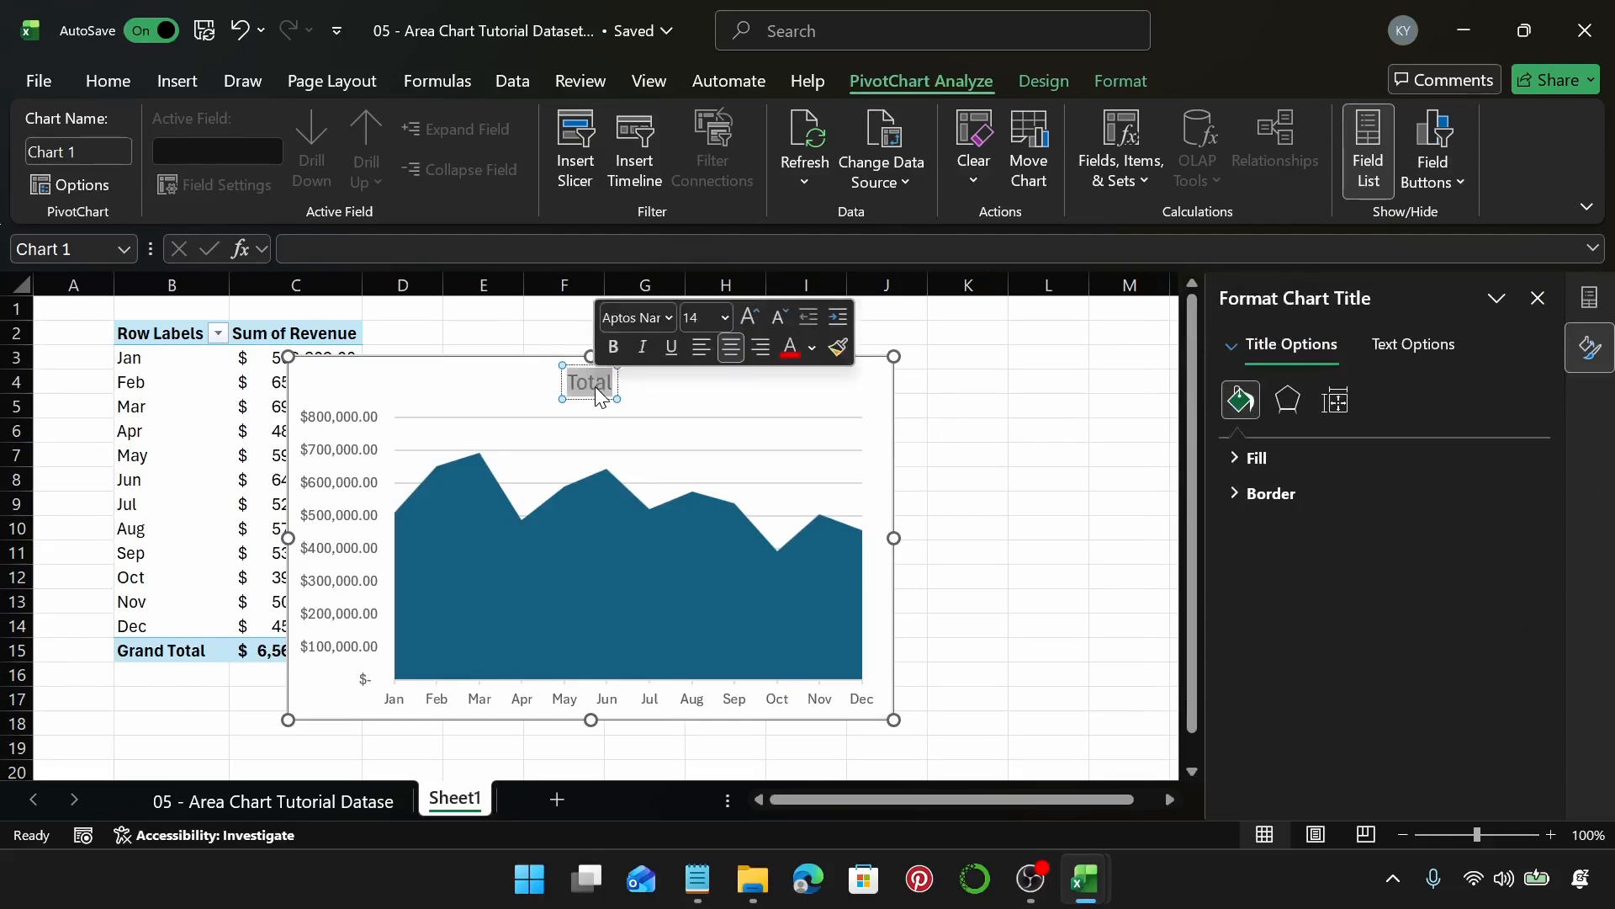
text(Rev)
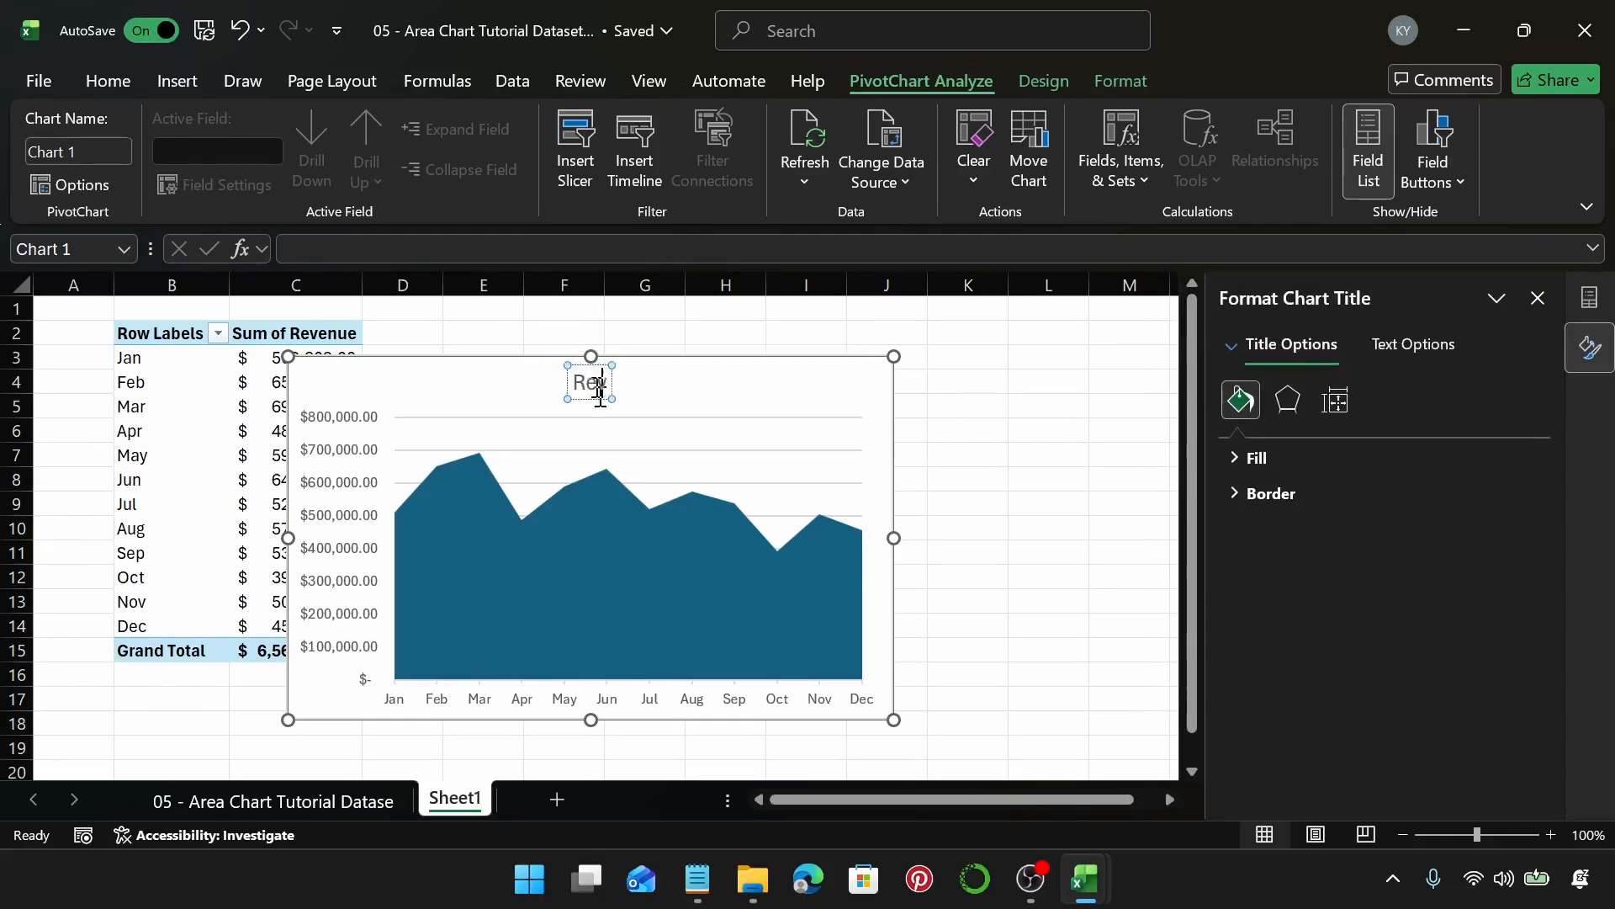
text(enue)
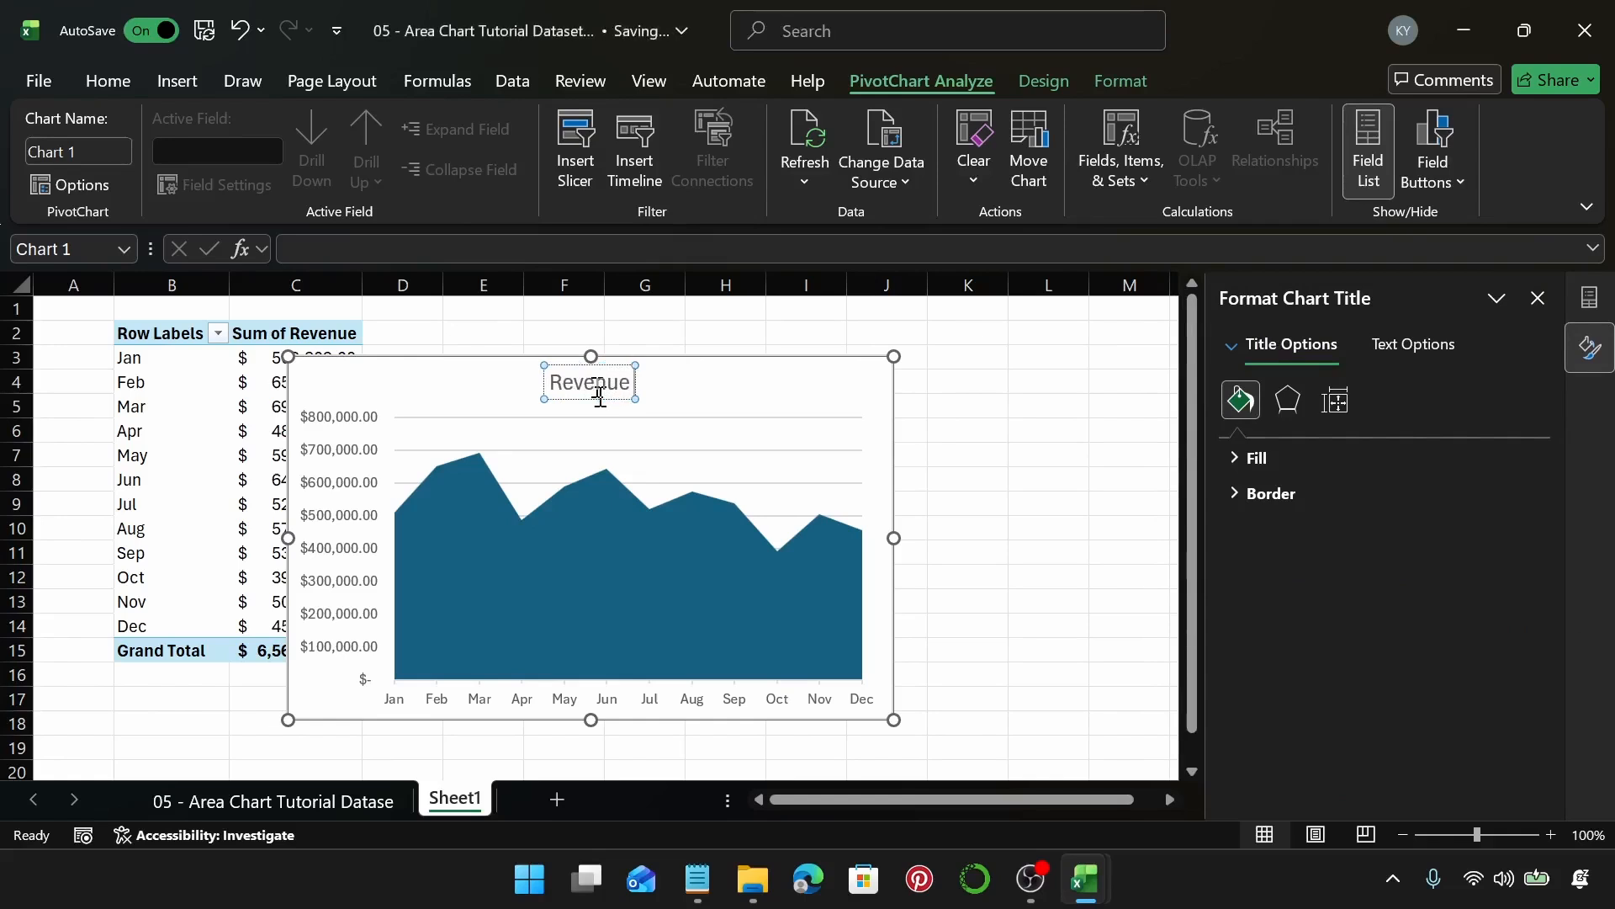
text( Trend)
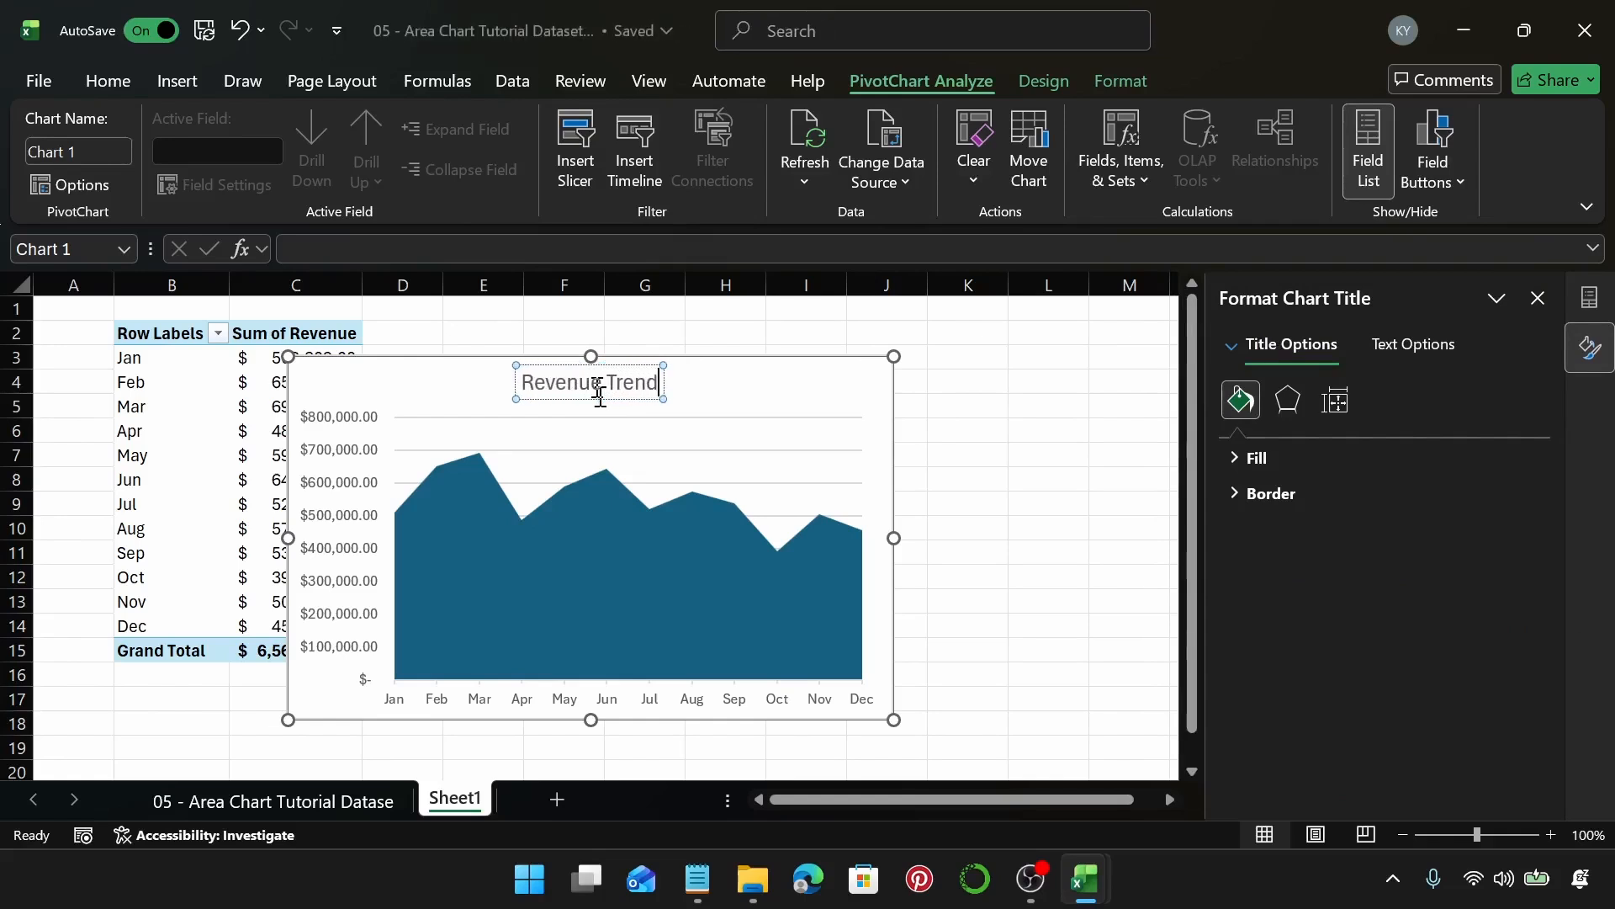
Rename Sheet1 as "Revenue Trend".
double_click(432, 787)
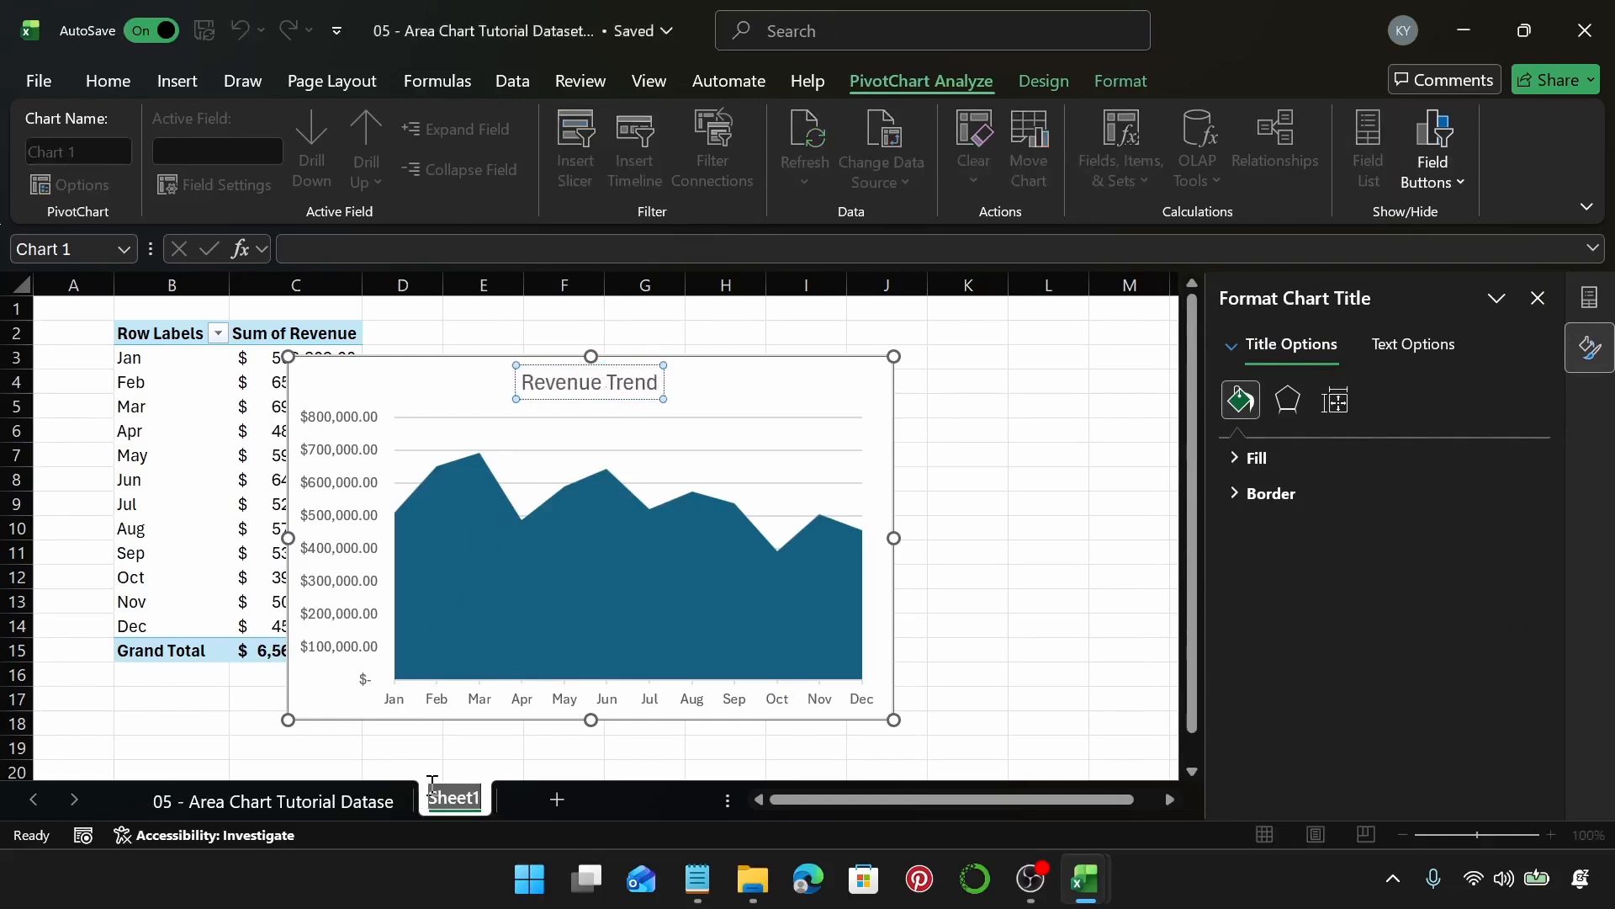
text(Revenue T)
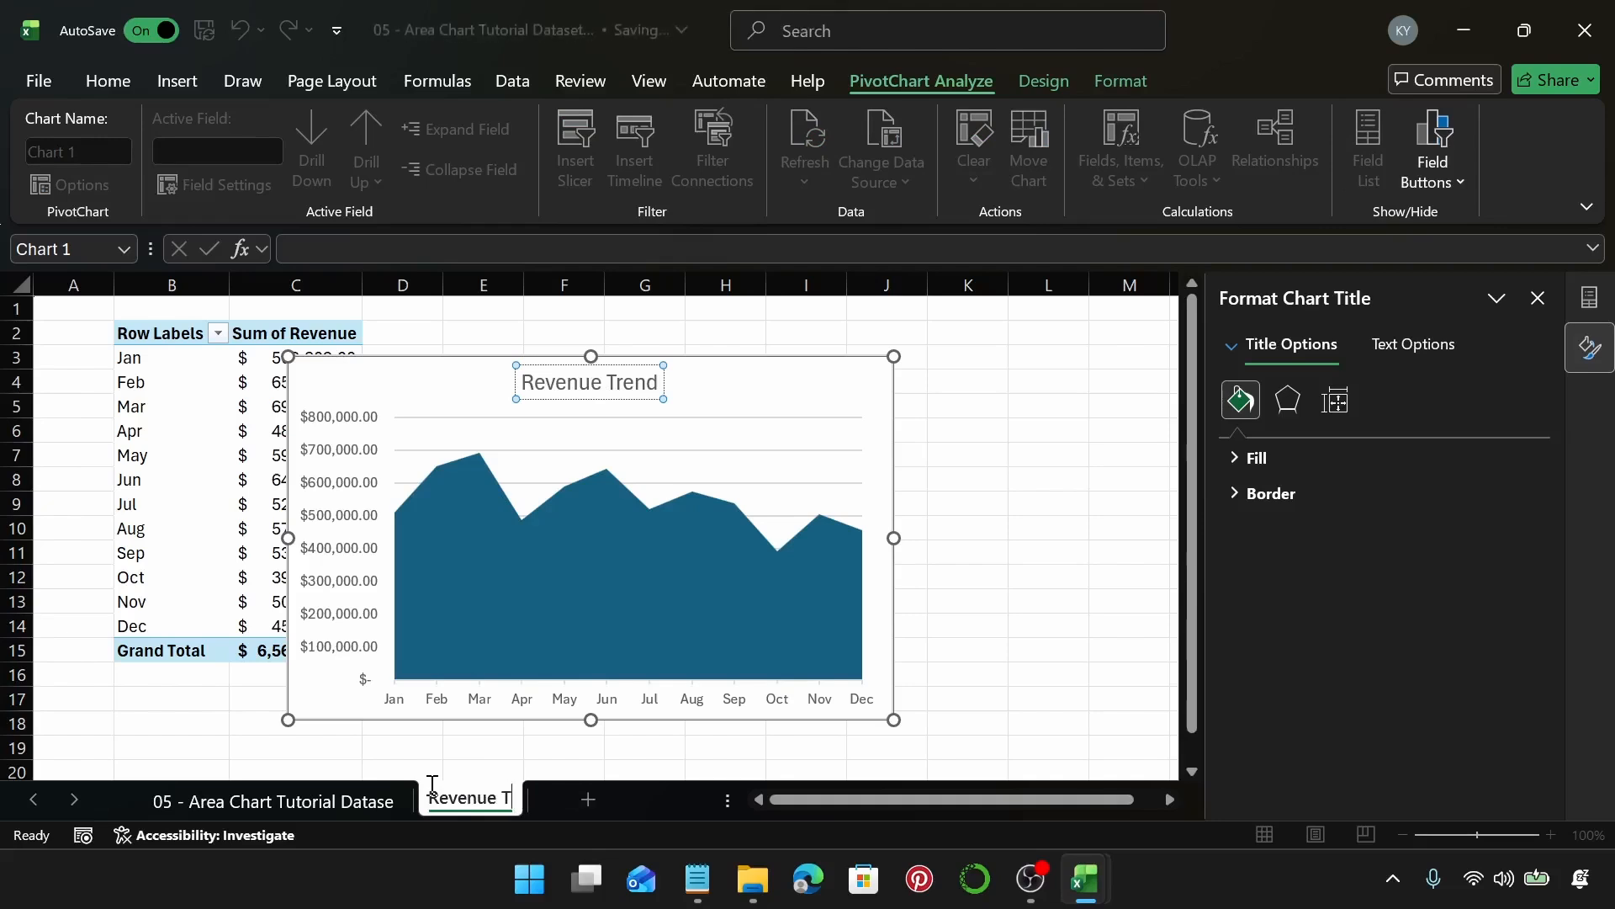
text(rend)
key(Return)
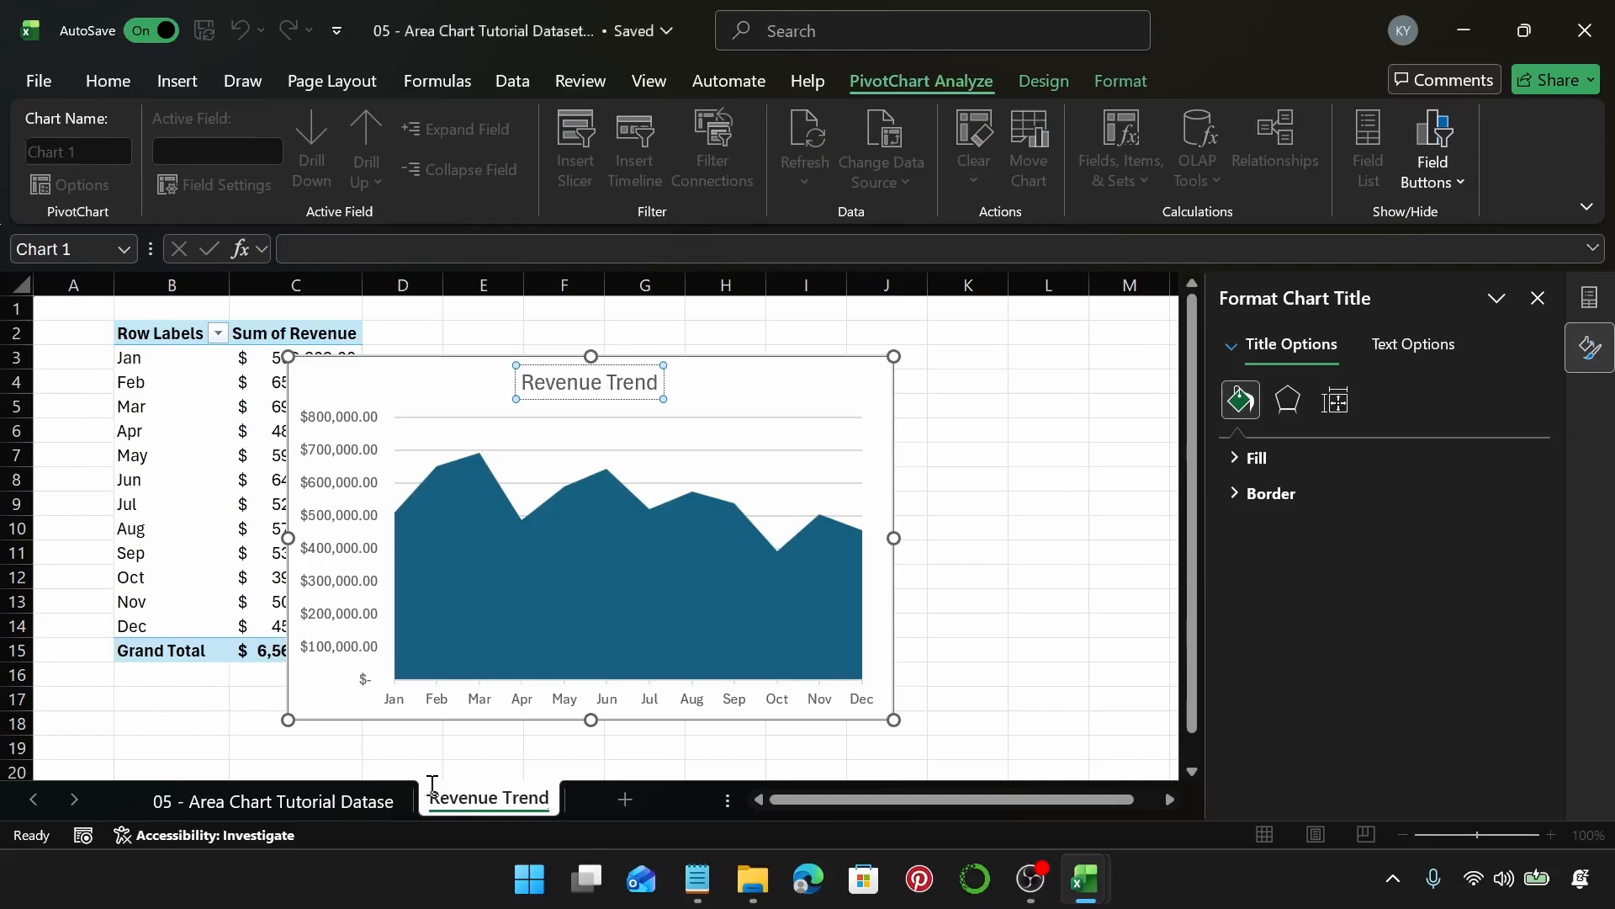
Move the area chart to the right so that it clears the PivotTable's revenue values.
click(789, 385)
drag(790, 386, 854, 365)
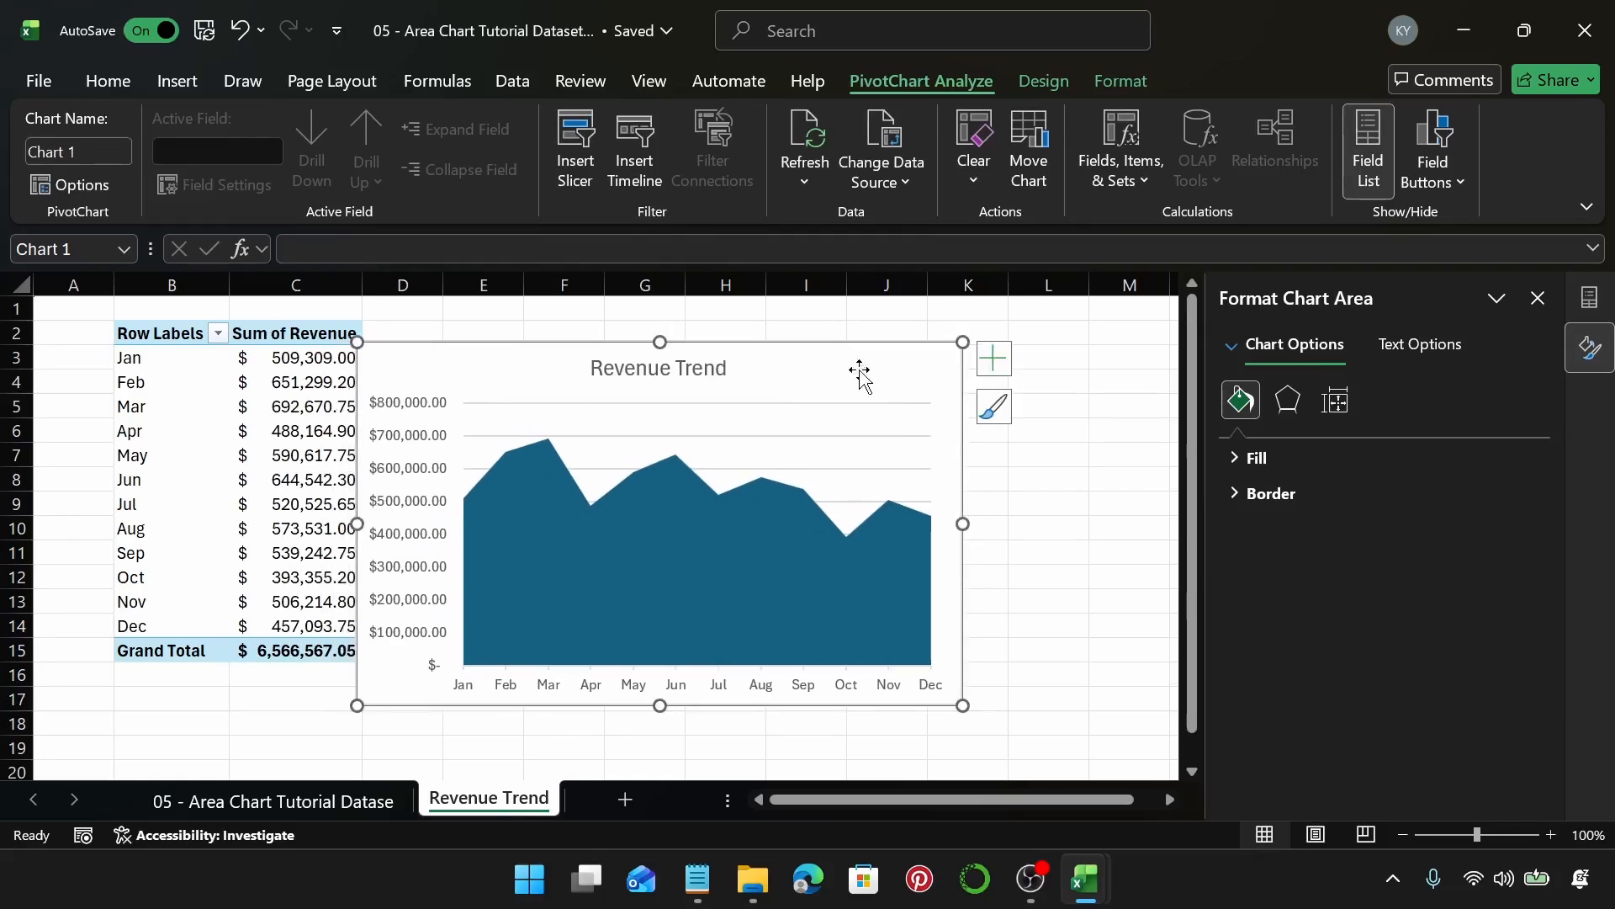
Examine the chart styles and the chart elements available for the area chart without applying any.
click(1041, 79)
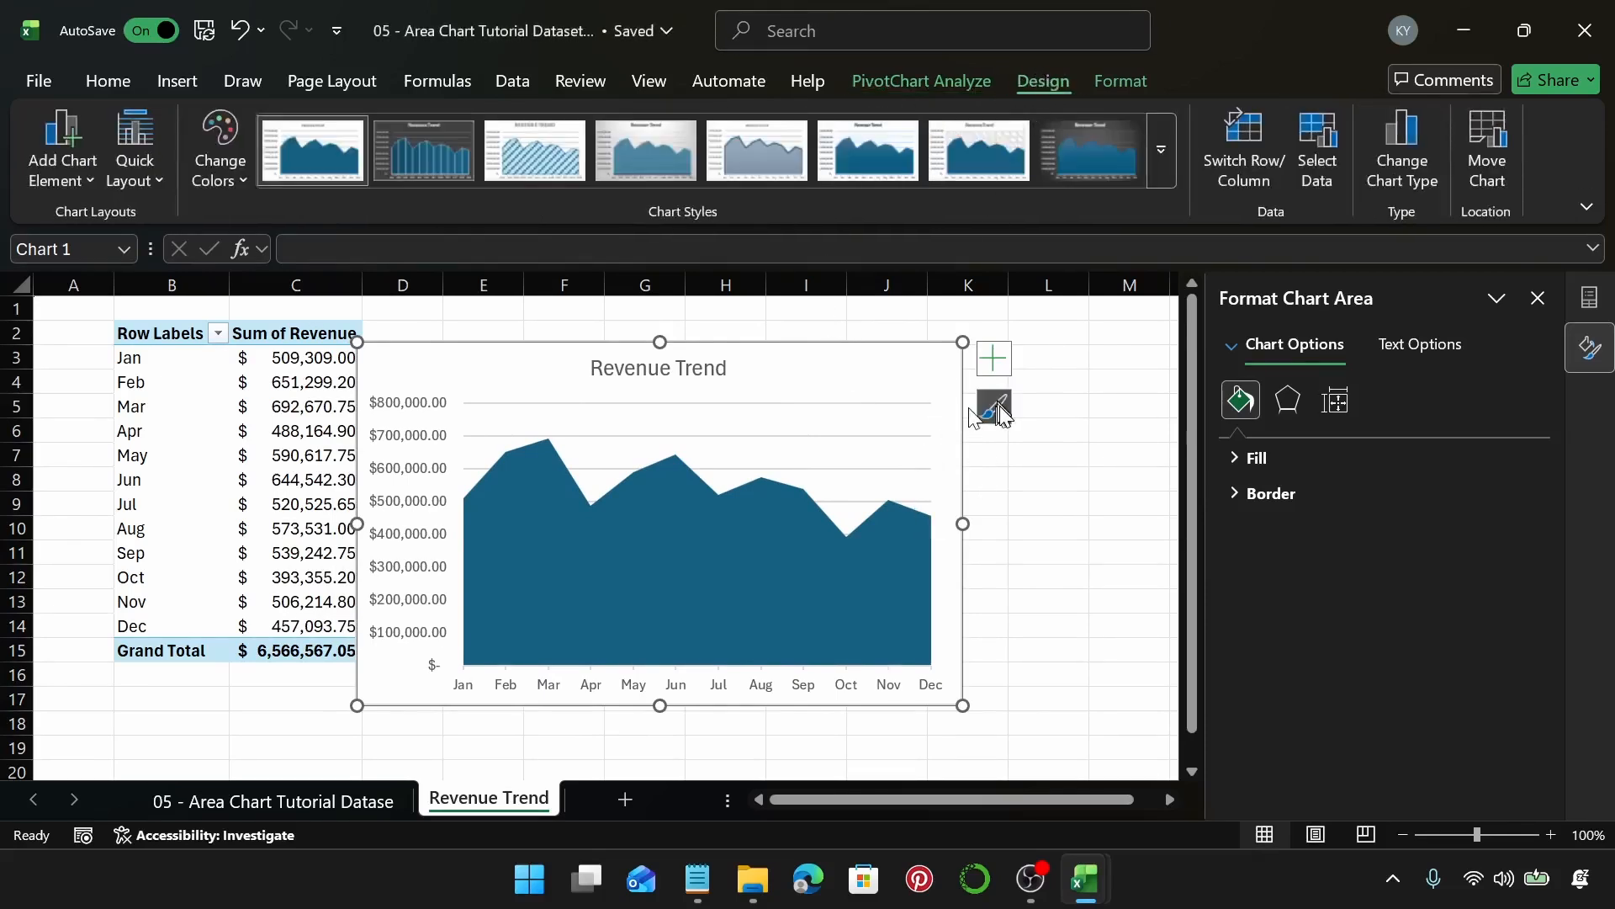
click(1162, 153)
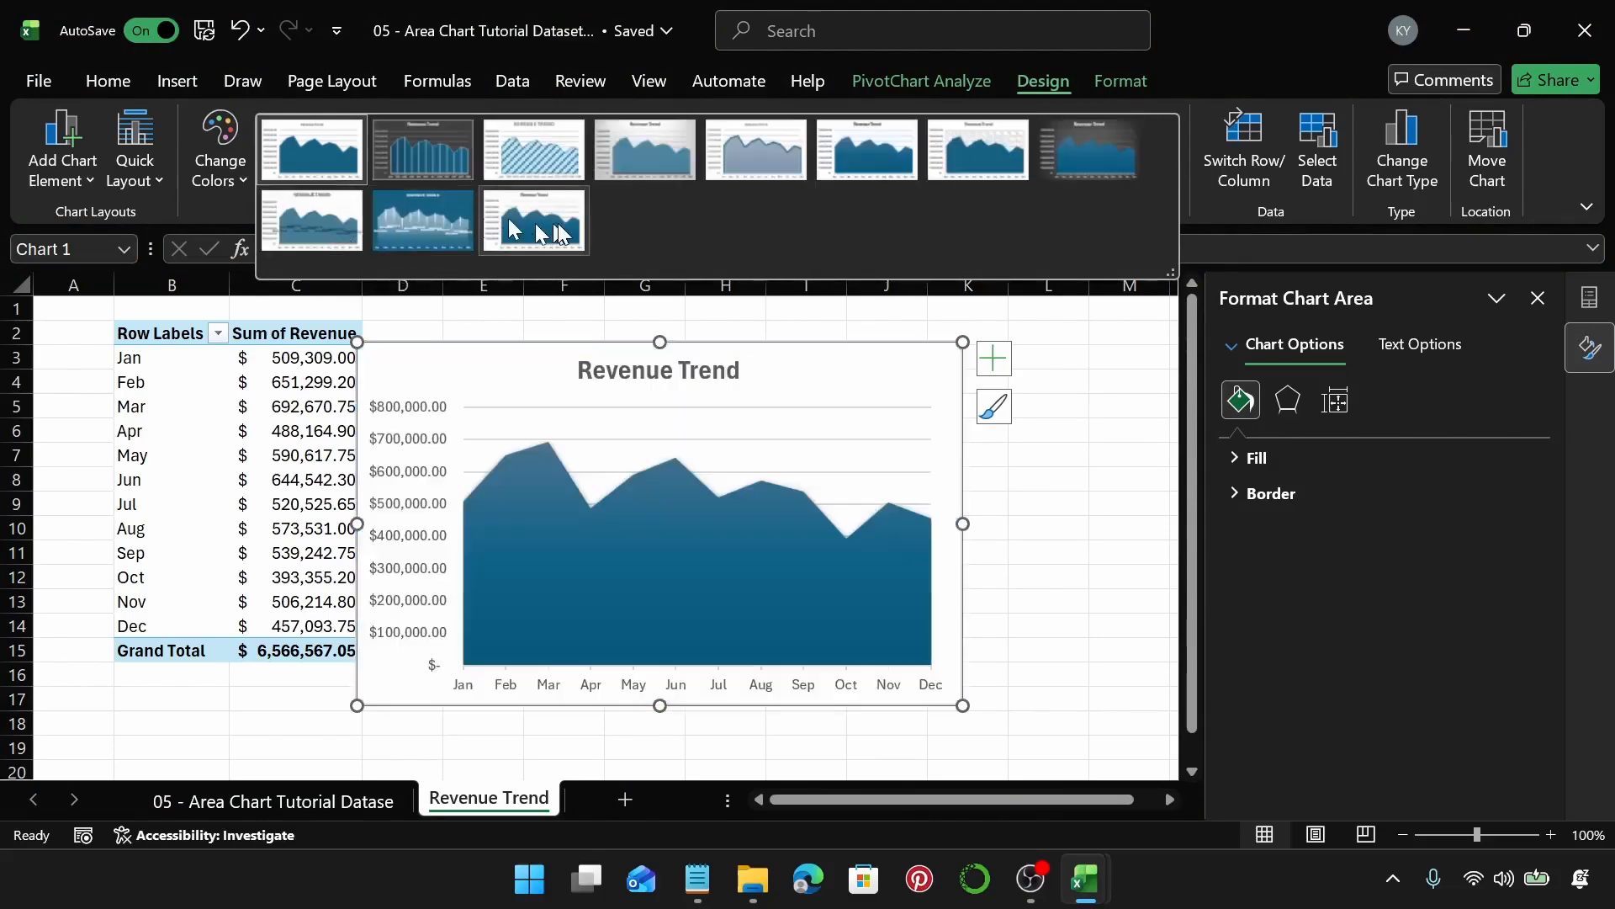
click(998, 362)
click(998, 362)
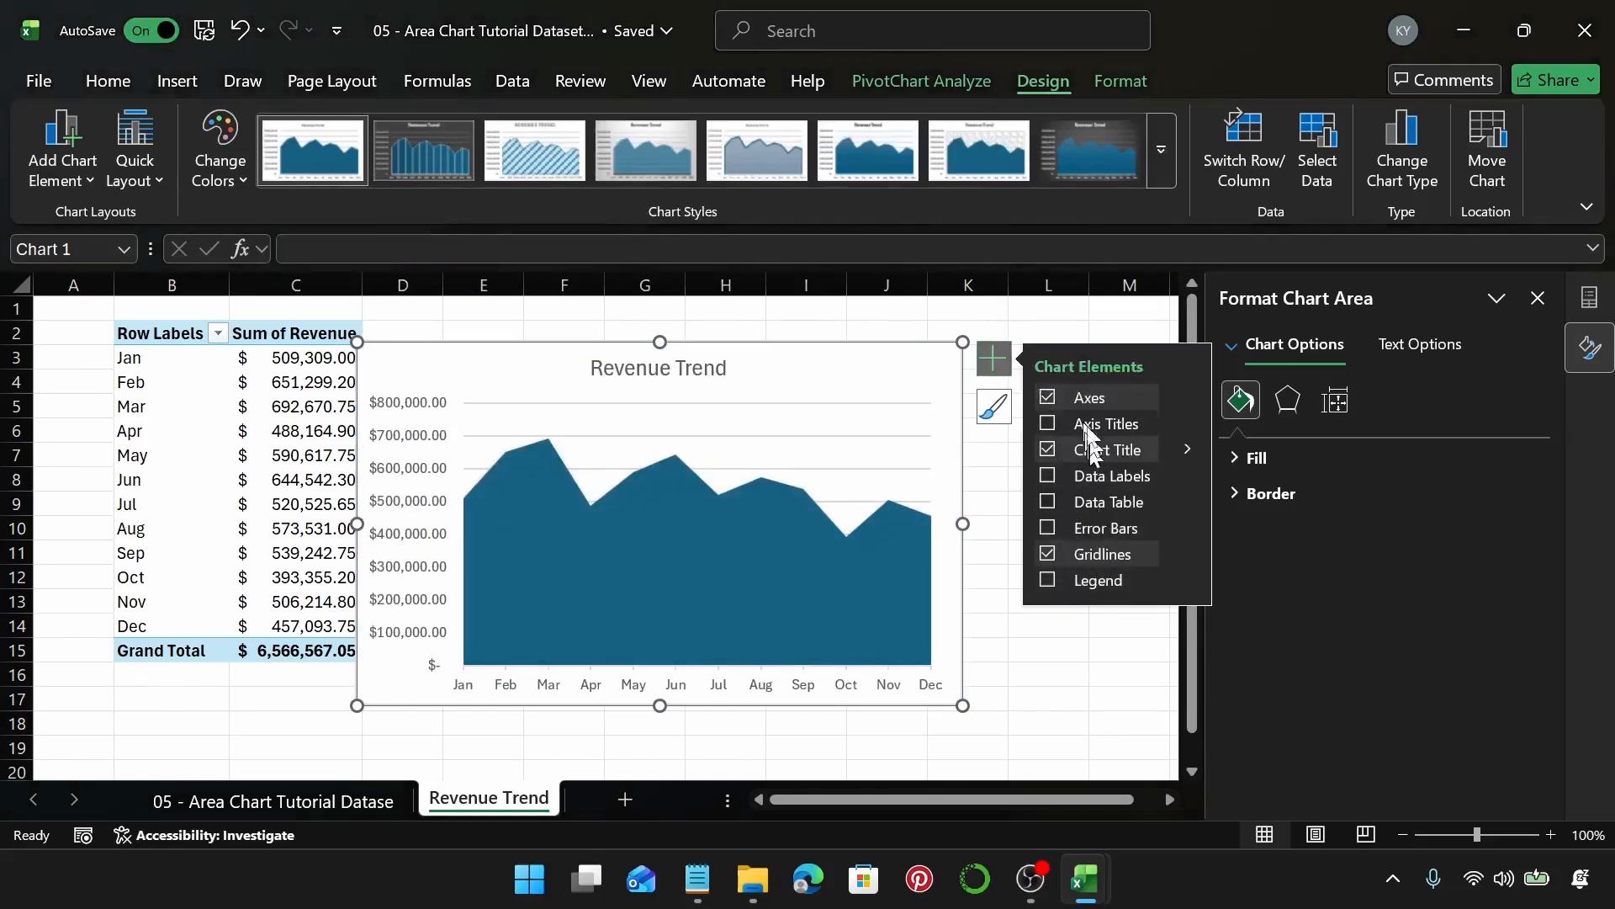
click(69, 183)
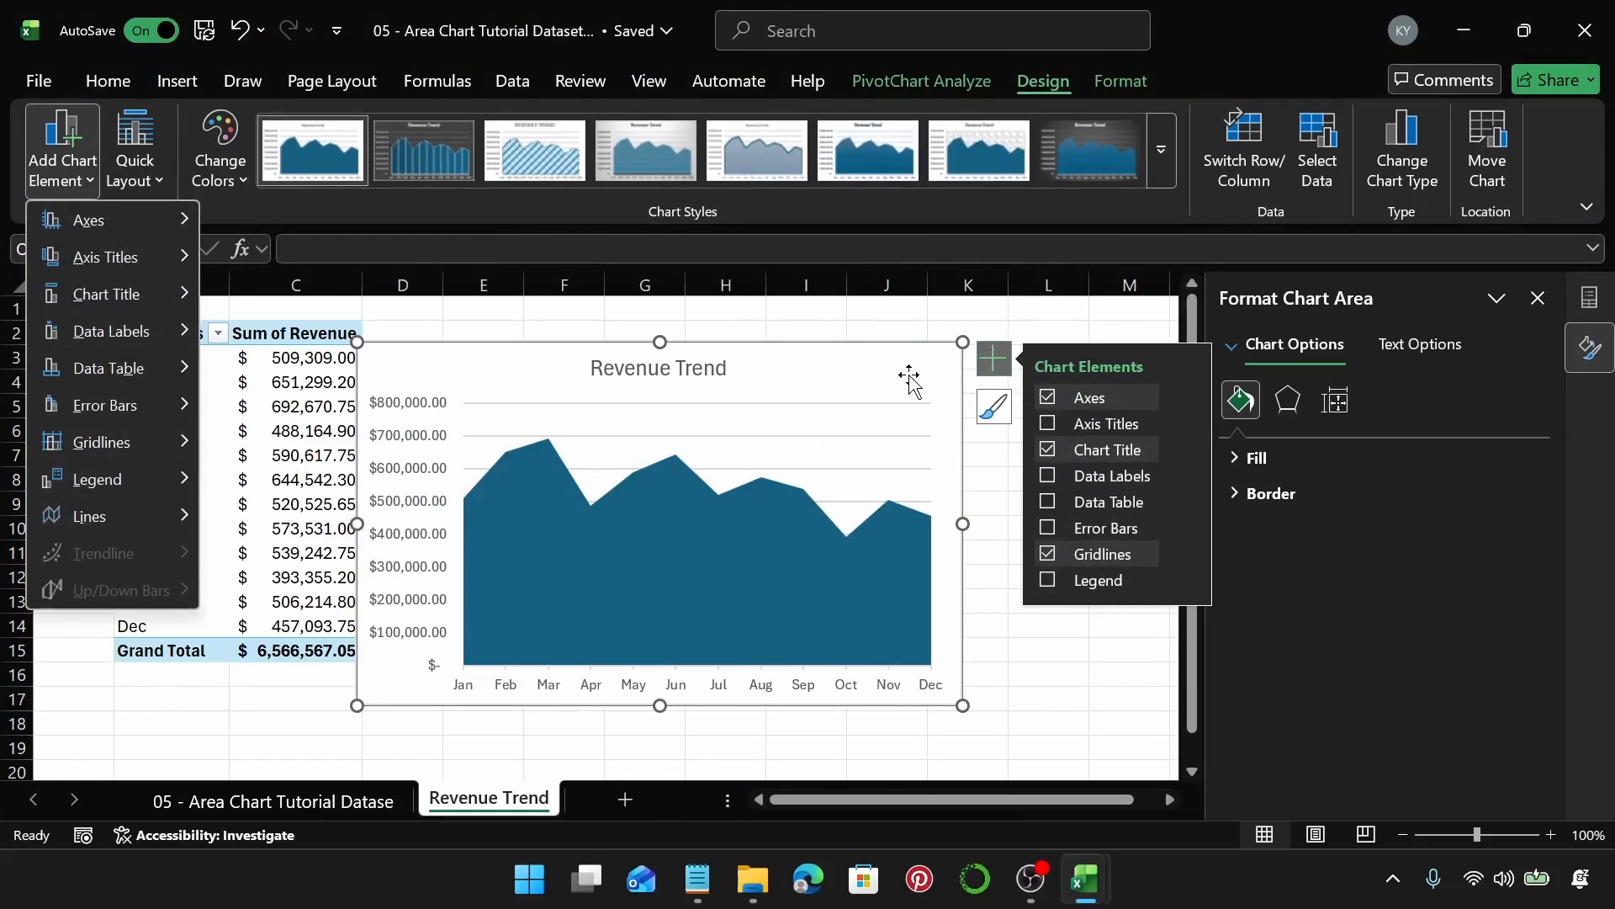
click(993, 360)
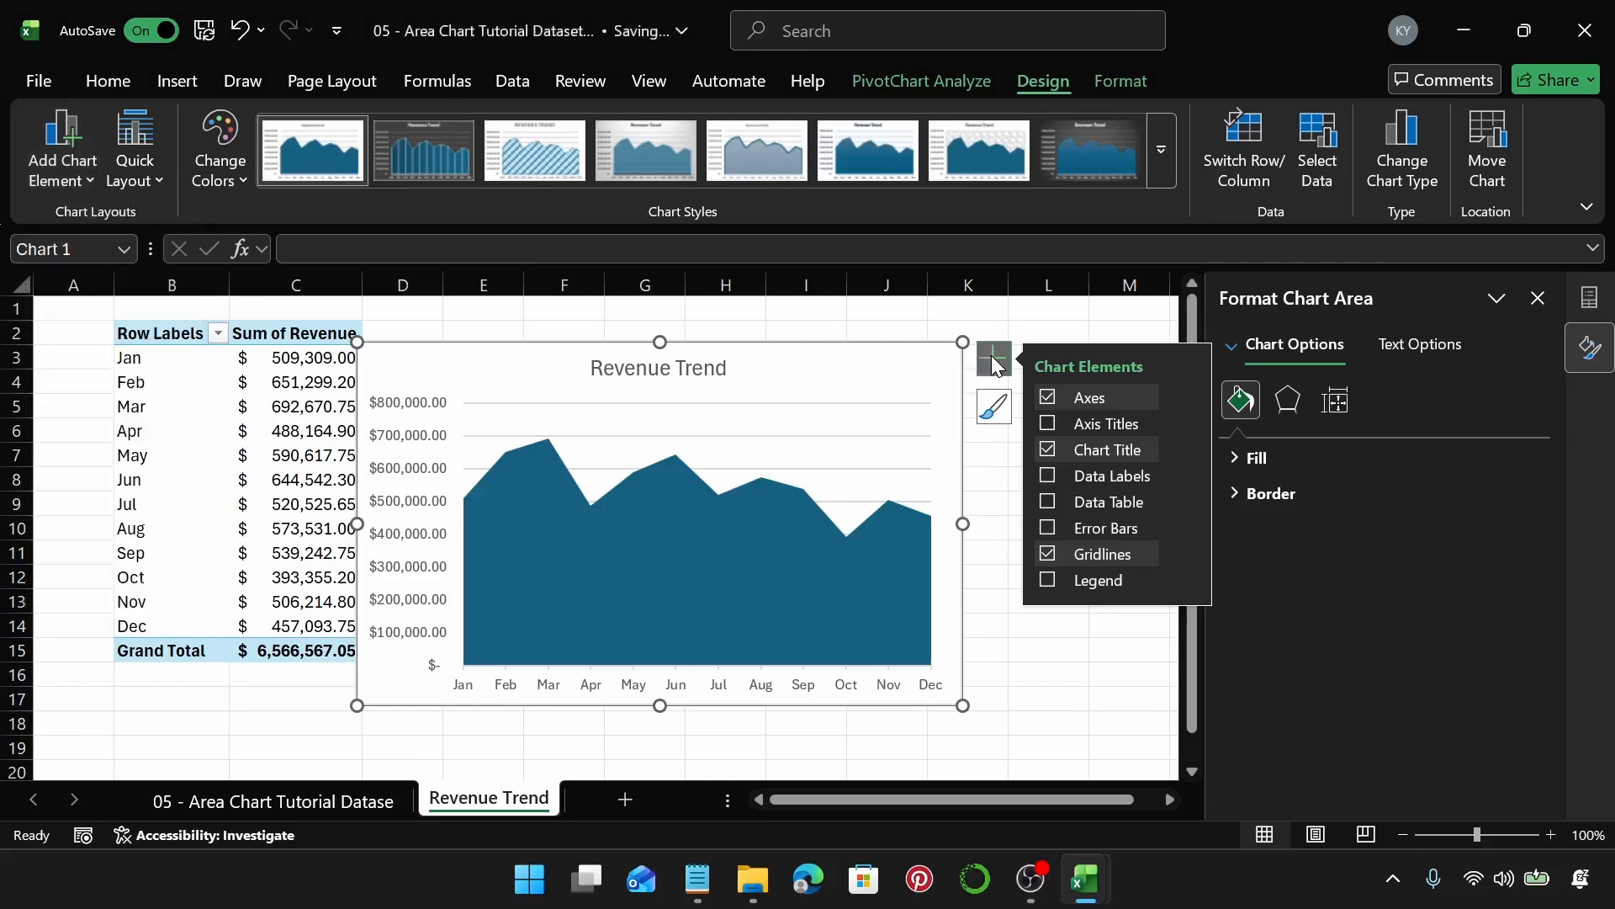
click(992, 355)
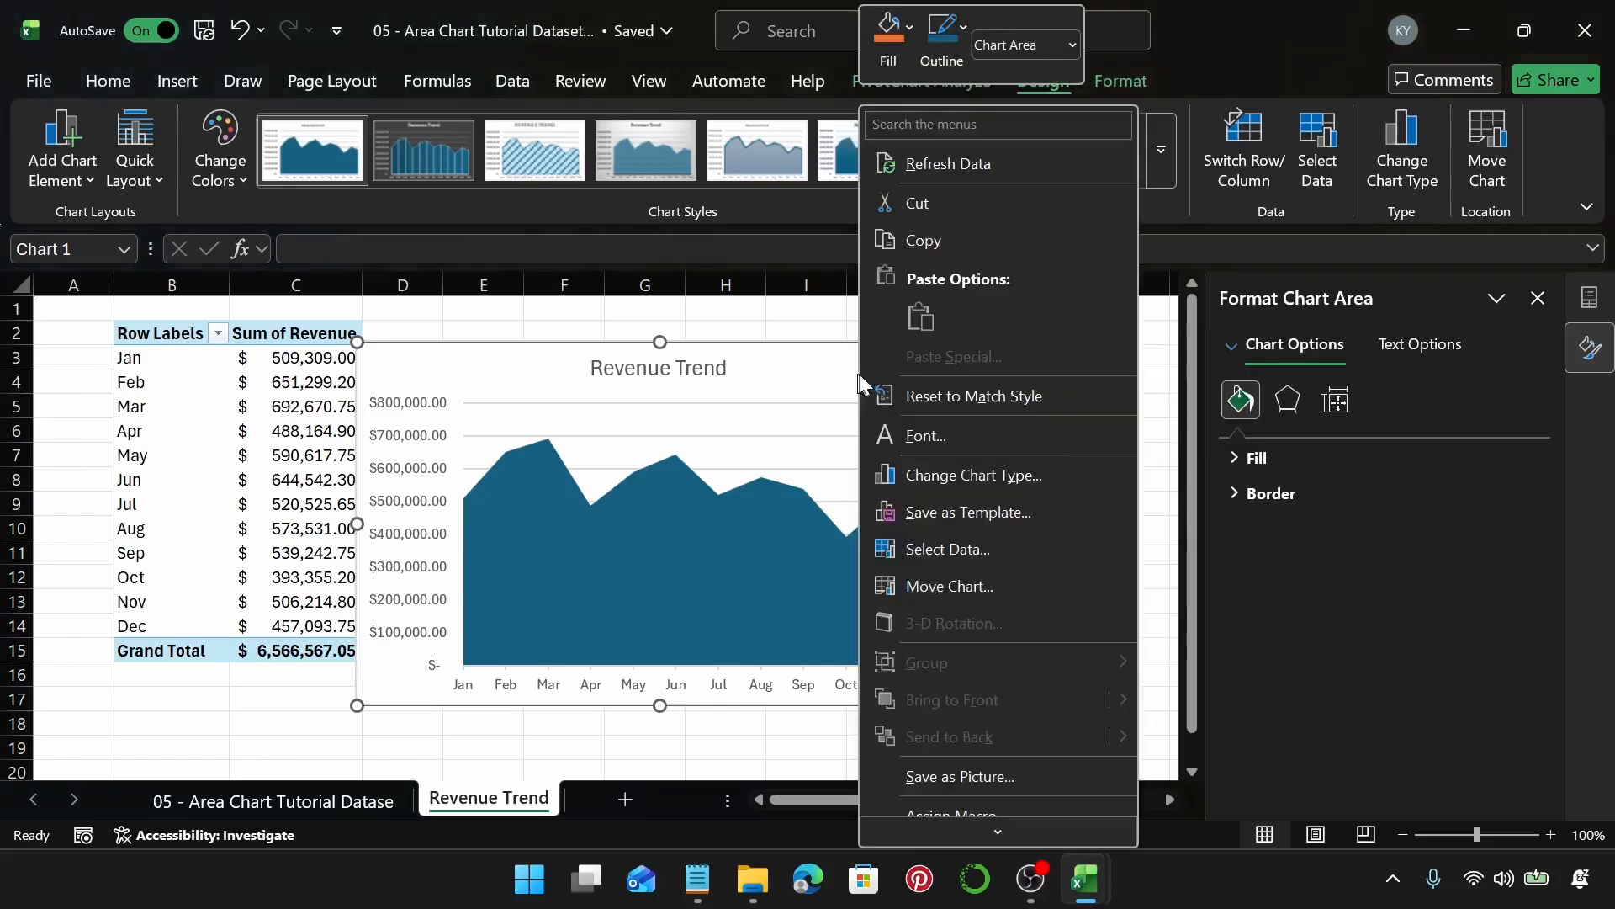
Open the fill options for the chart area and set its fill to No fill.
right_click(858, 376)
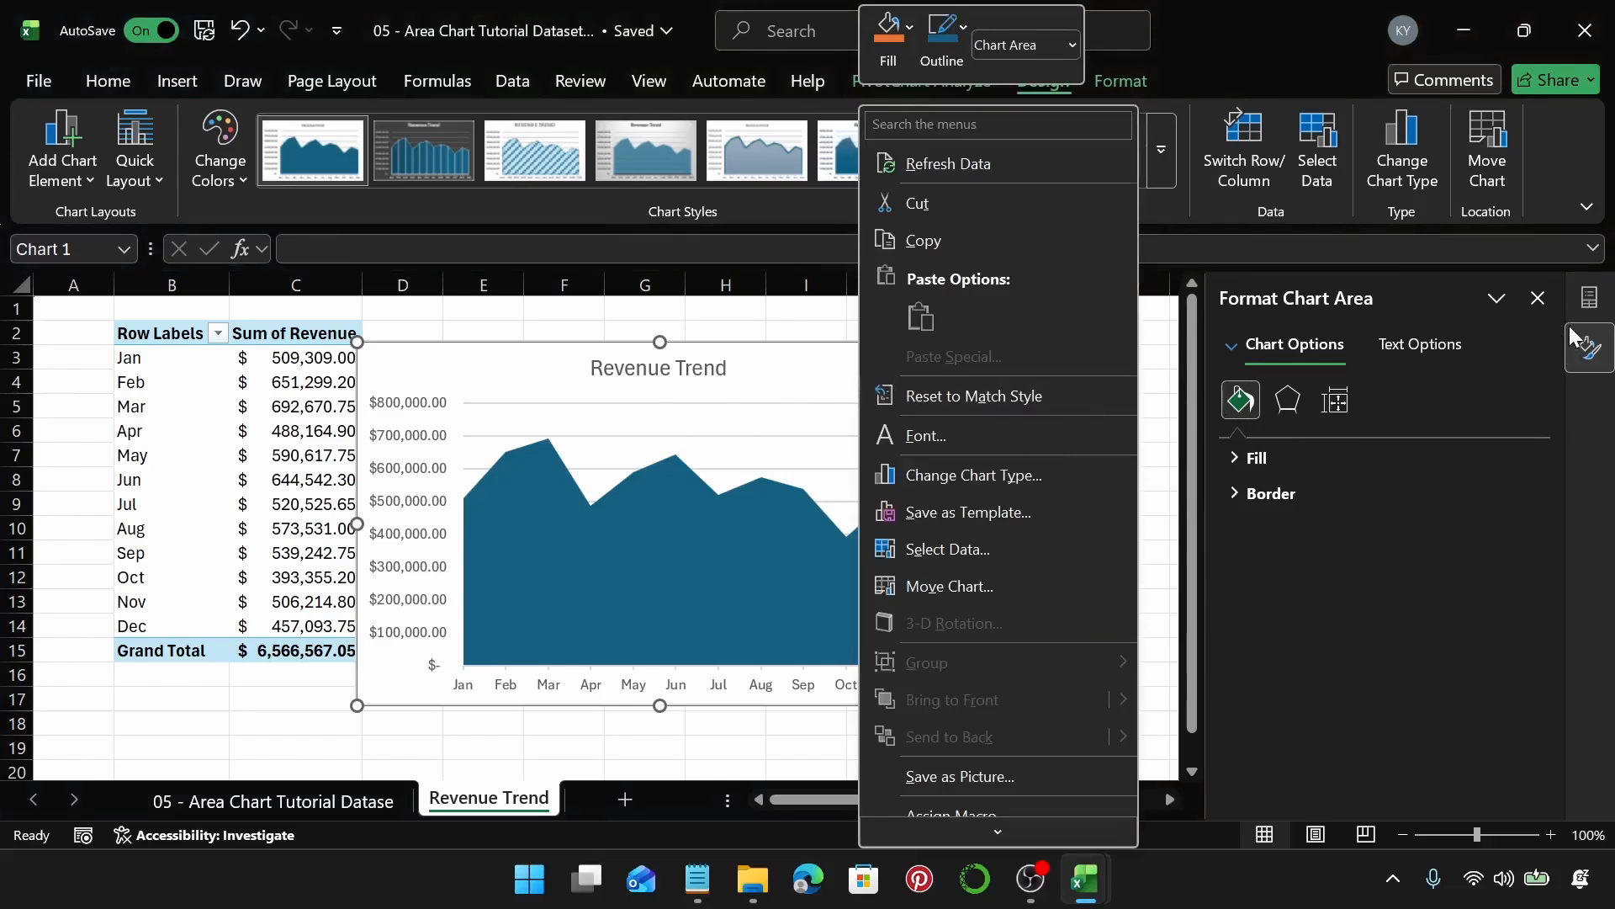
scroll(1069, 716, down, 2)
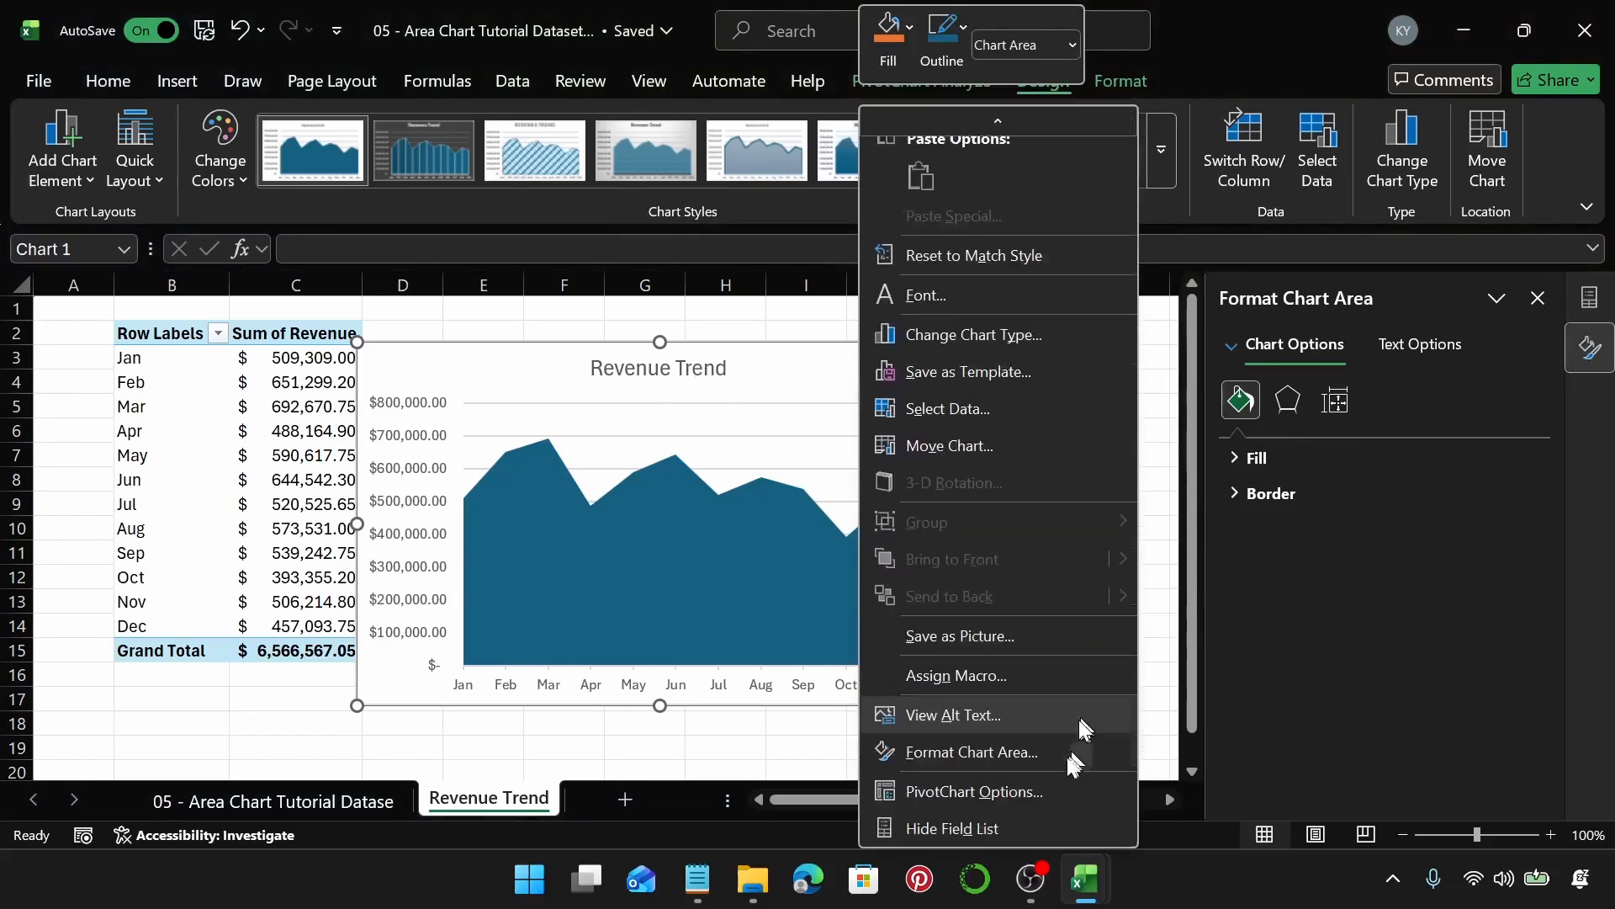
click(1043, 760)
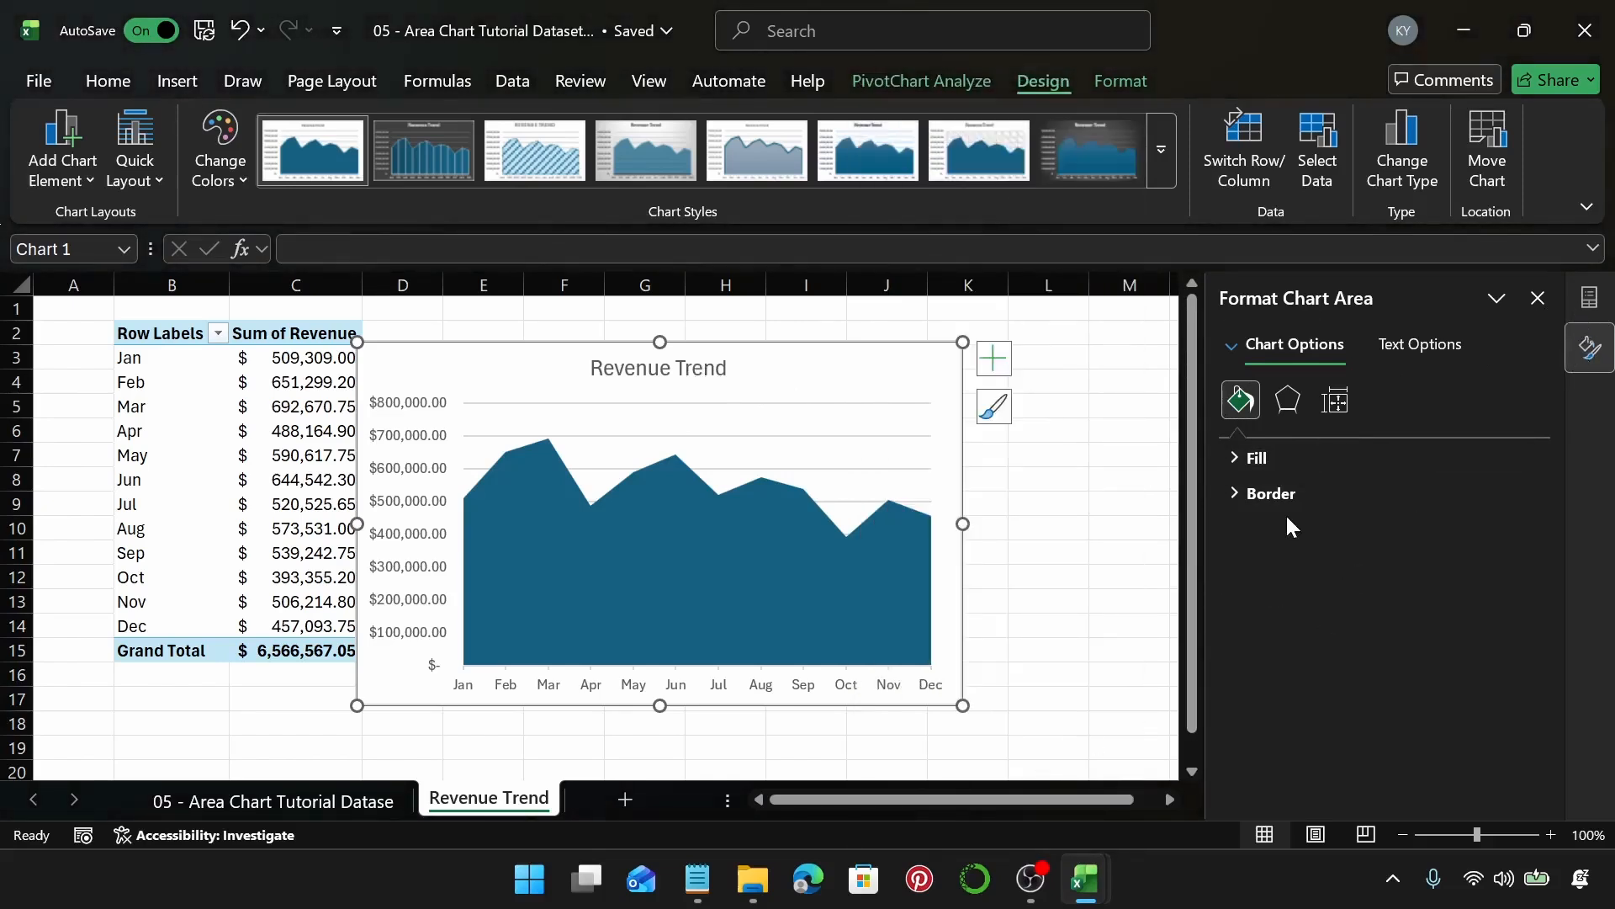
click(1262, 462)
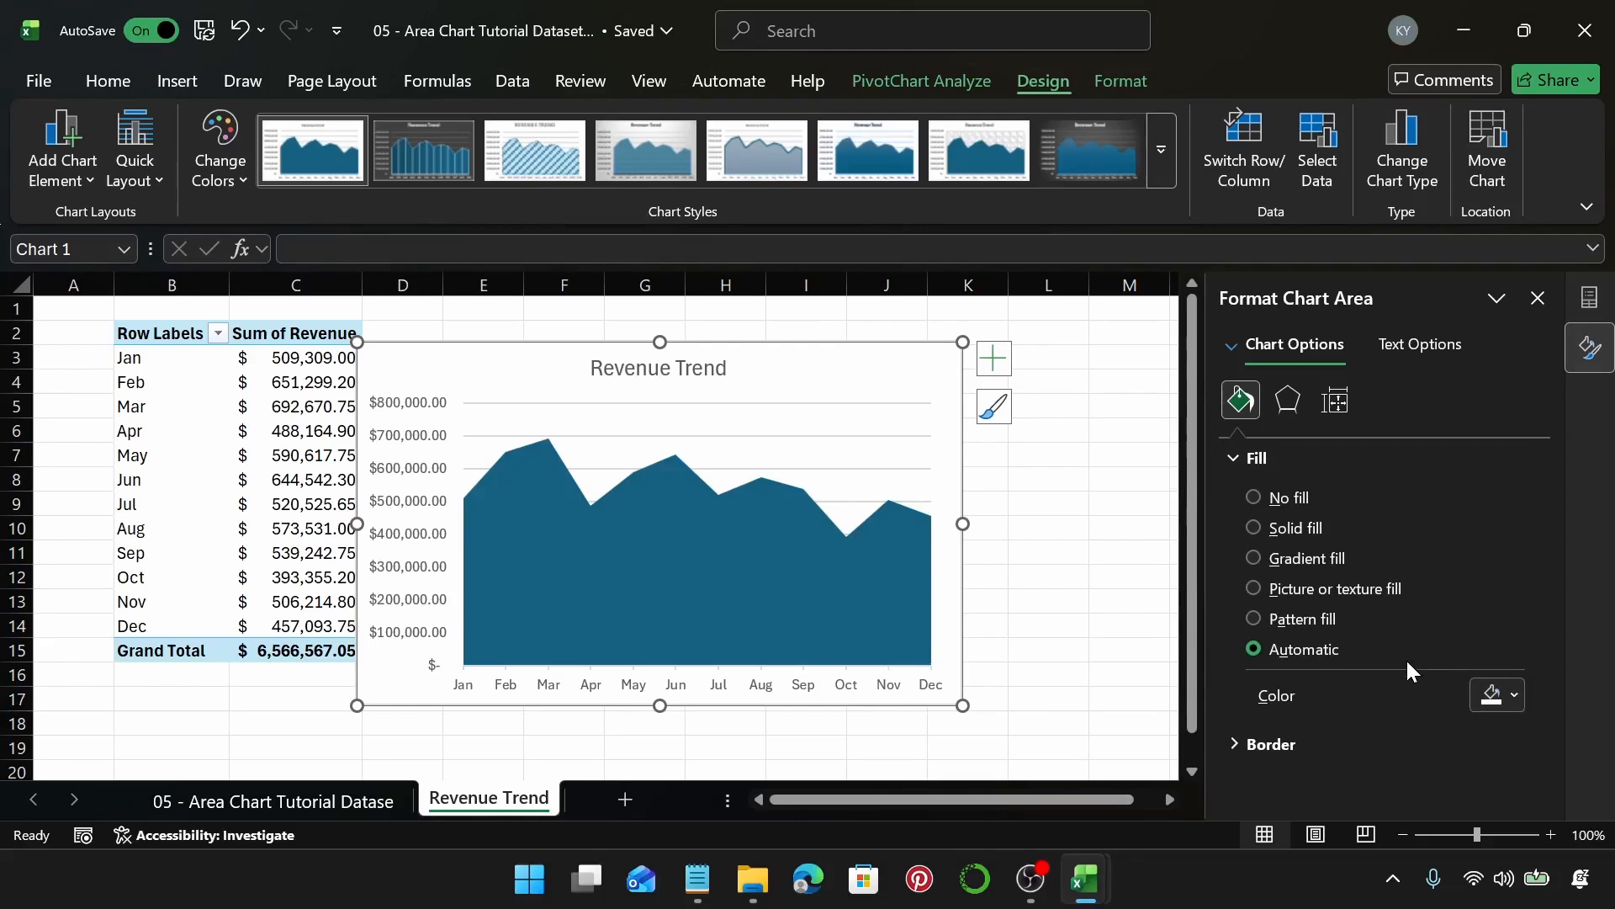
click(1248, 497)
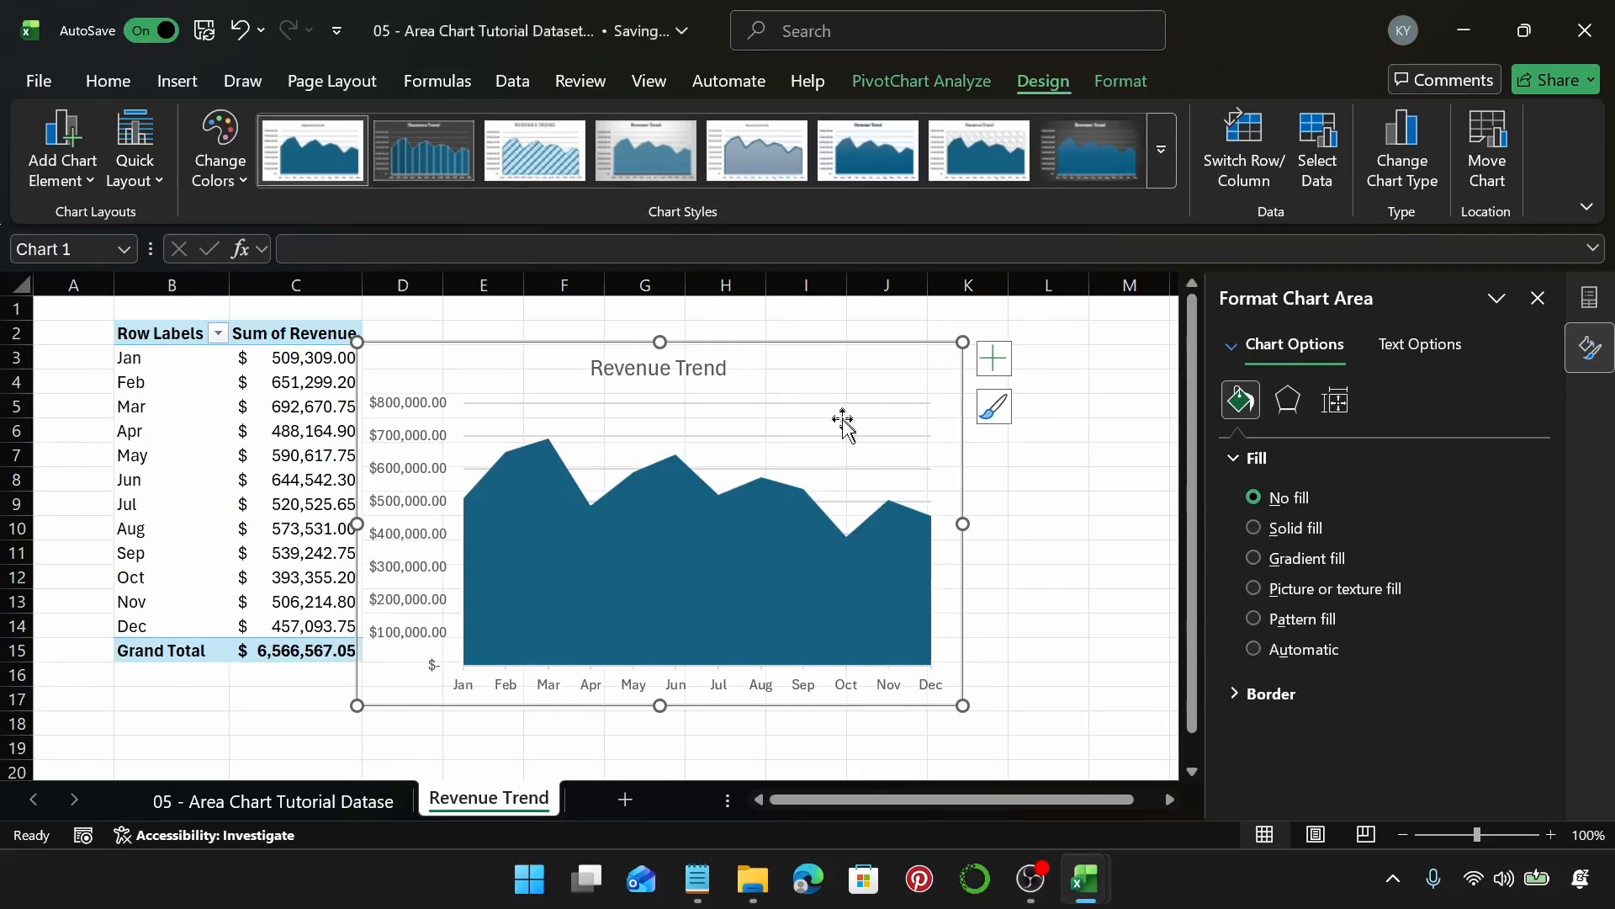
Try a solid fill with 50% transparency on the chart area and undo it.
click(1253, 527)
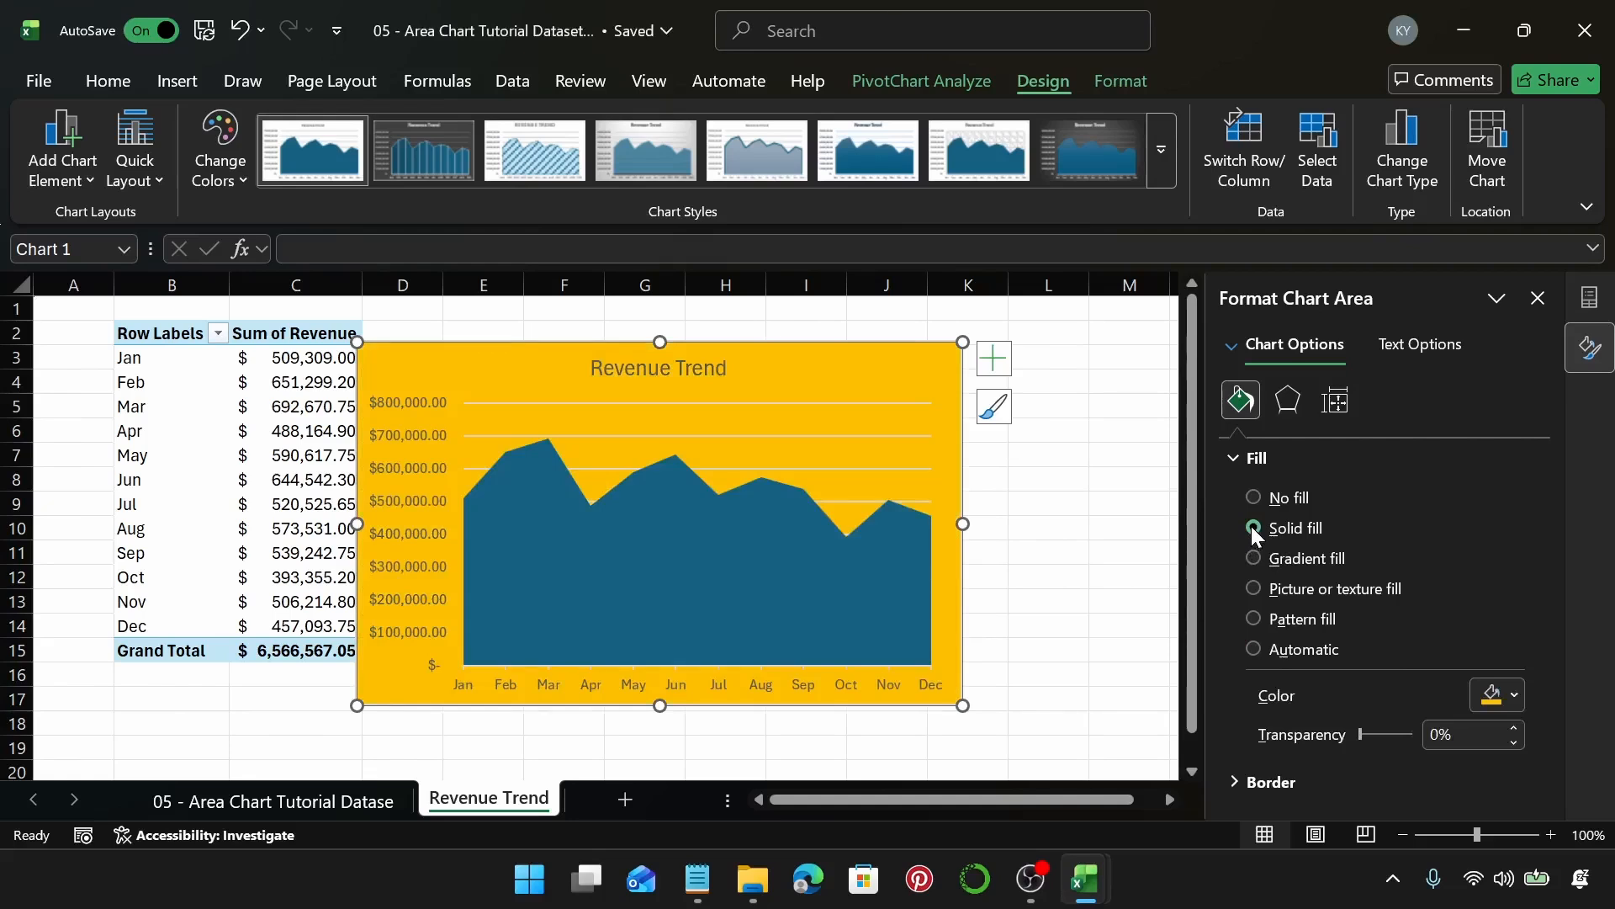
click(1489, 695)
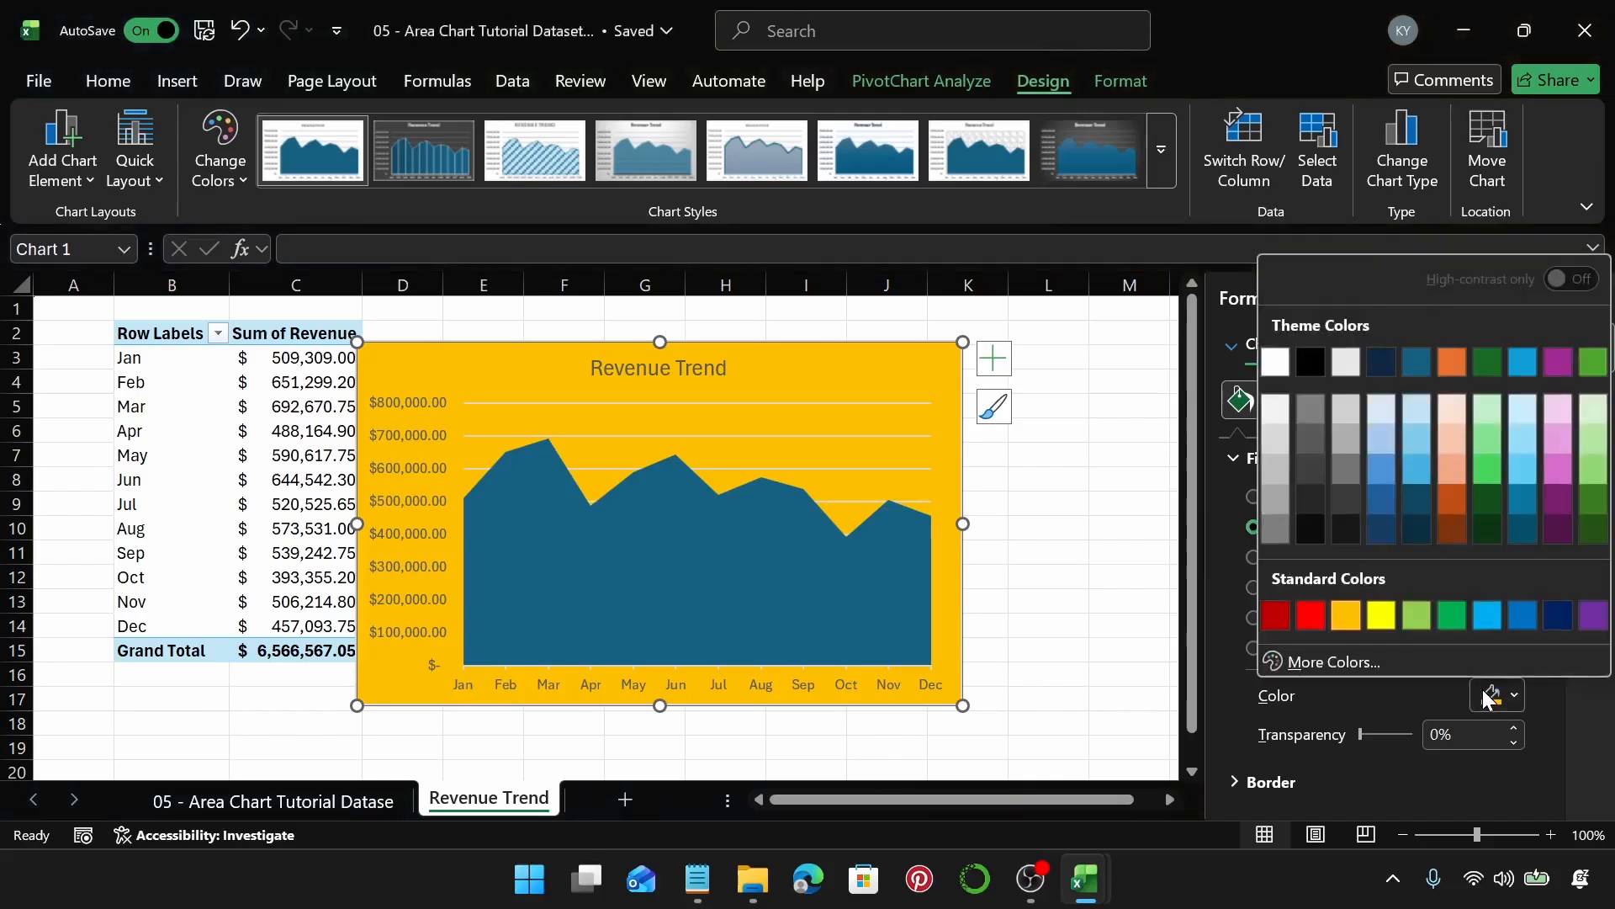
click(1380, 736)
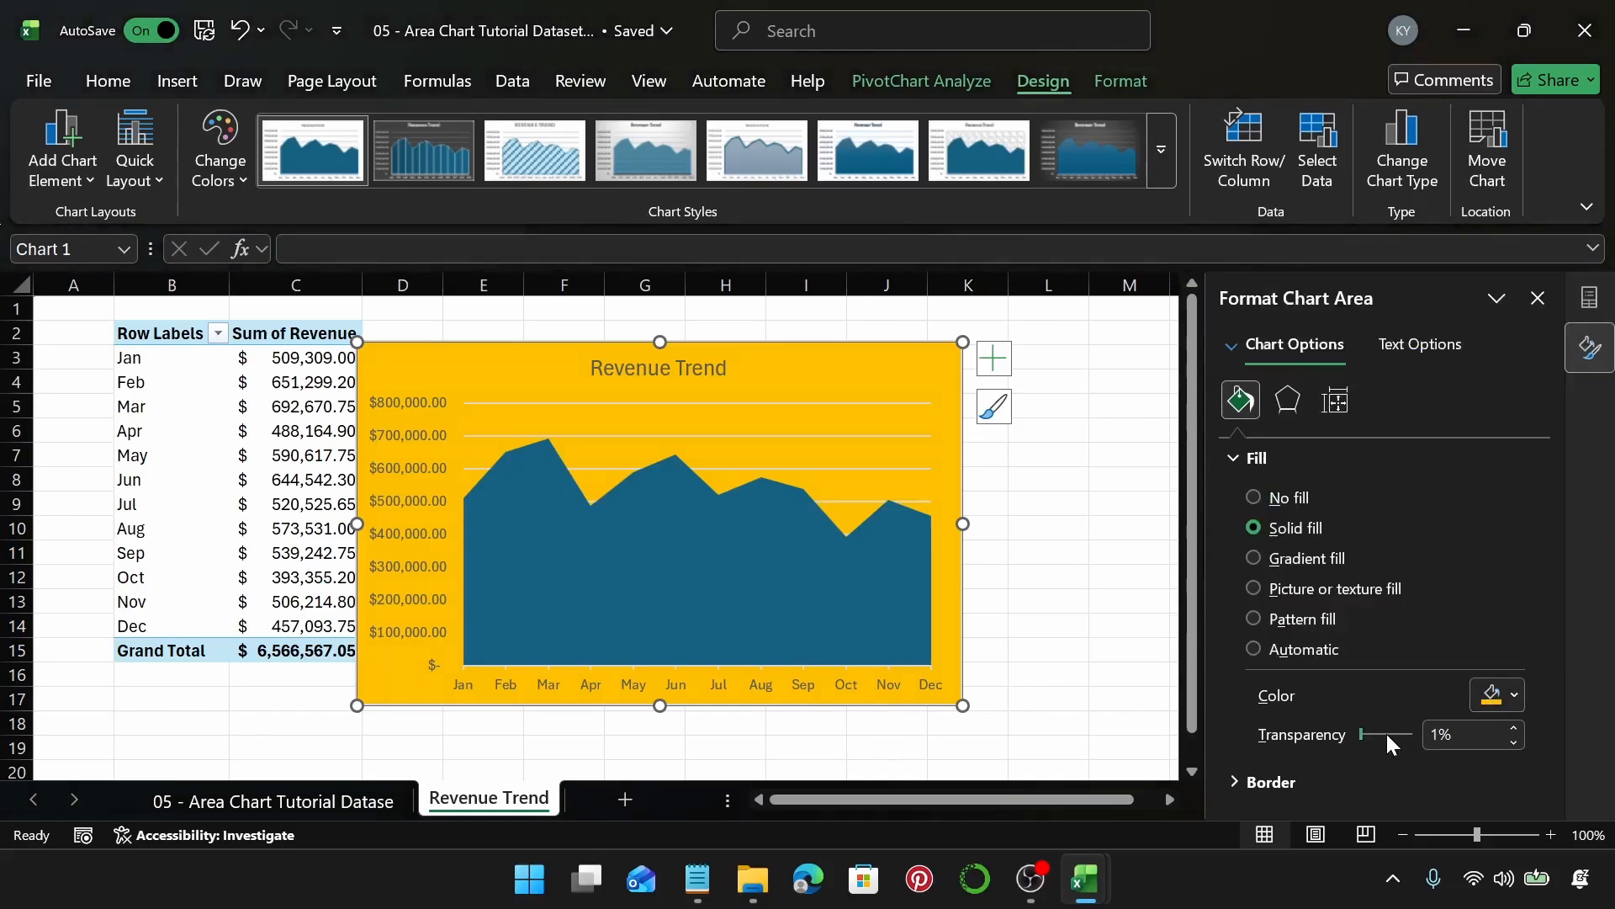
click(1379, 737)
click(1377, 736)
click(1374, 734)
click(1401, 738)
drag(1364, 735, 1387, 735)
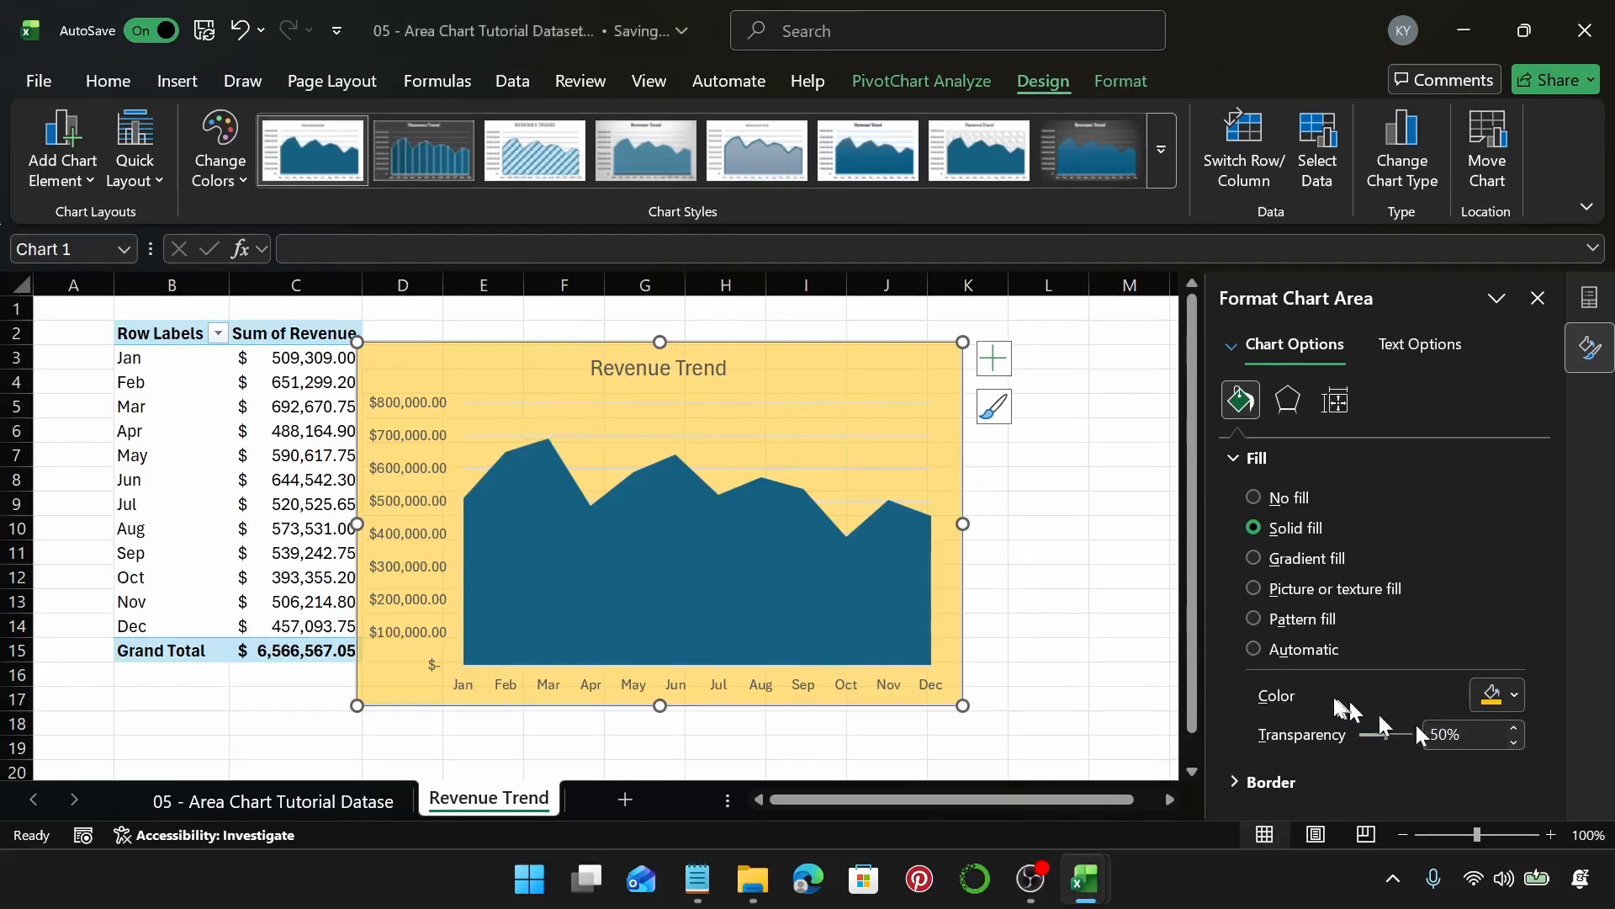
key(ctrl+z)
key(ctrl+z)
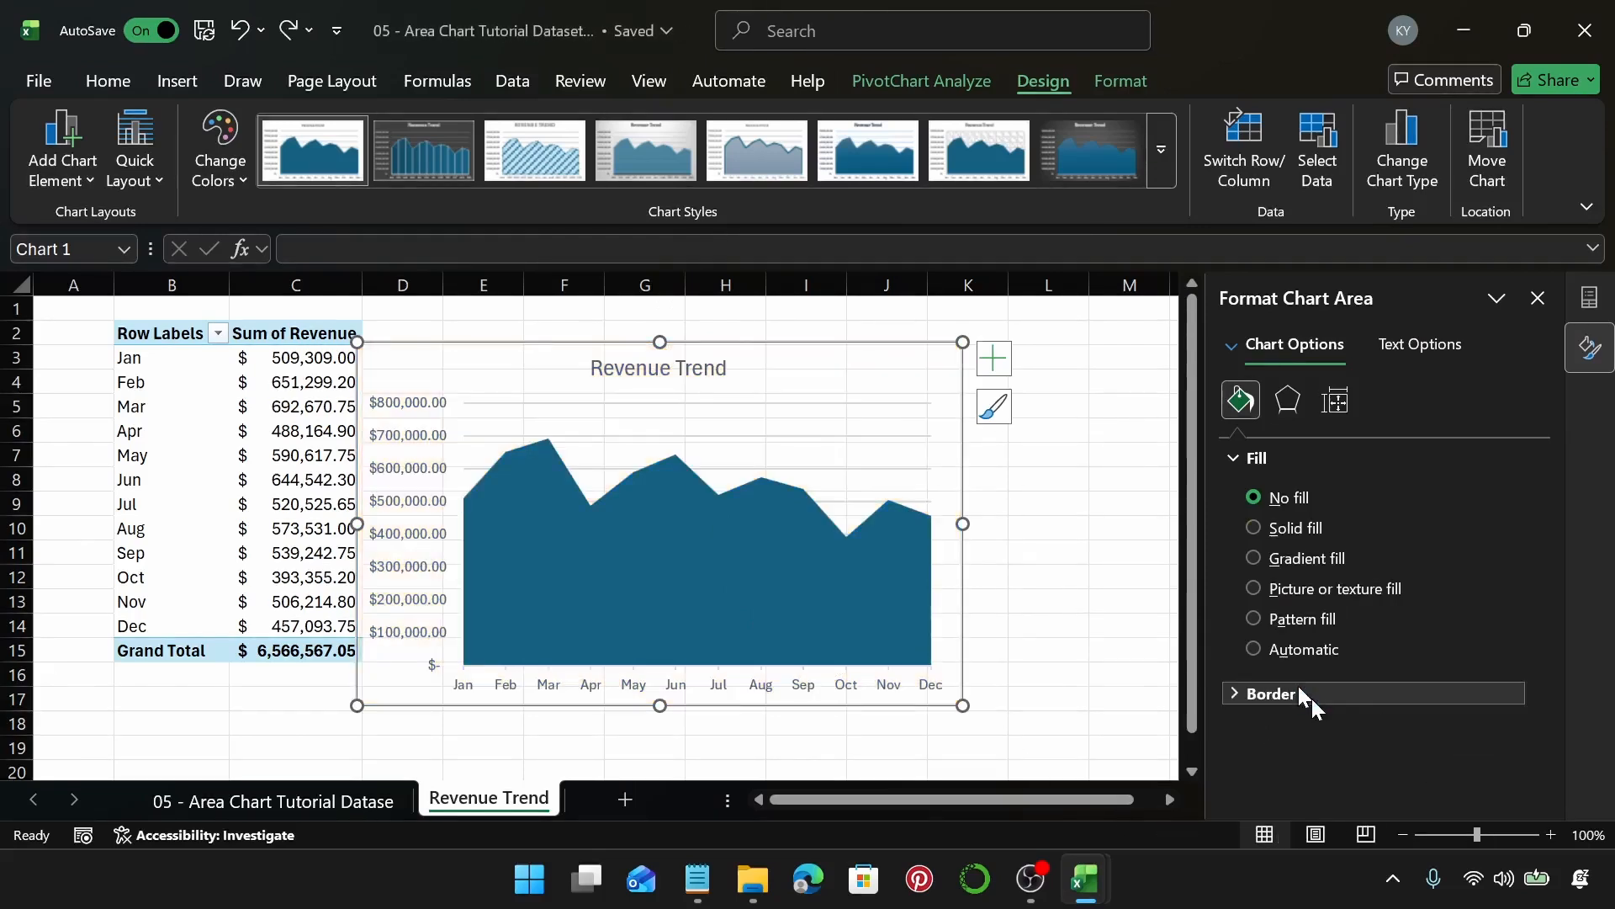
Try a gradient fill and a green marble texture fill on the chart area.
click(1253, 558)
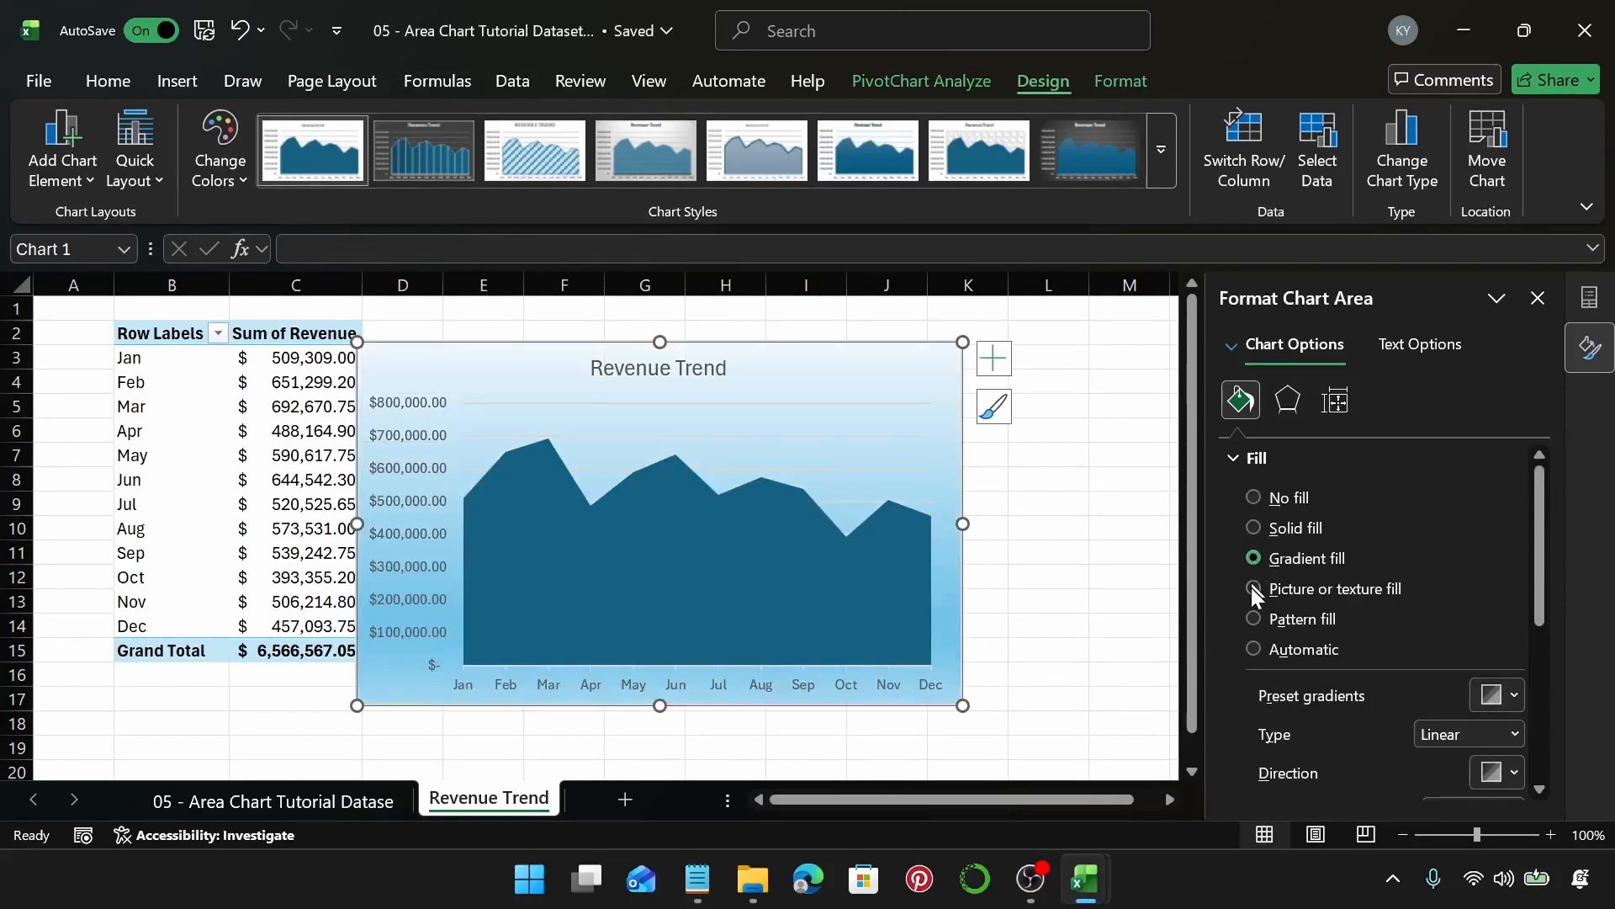
click(1254, 588)
drag(1540, 621, 1546, 711)
click(1501, 545)
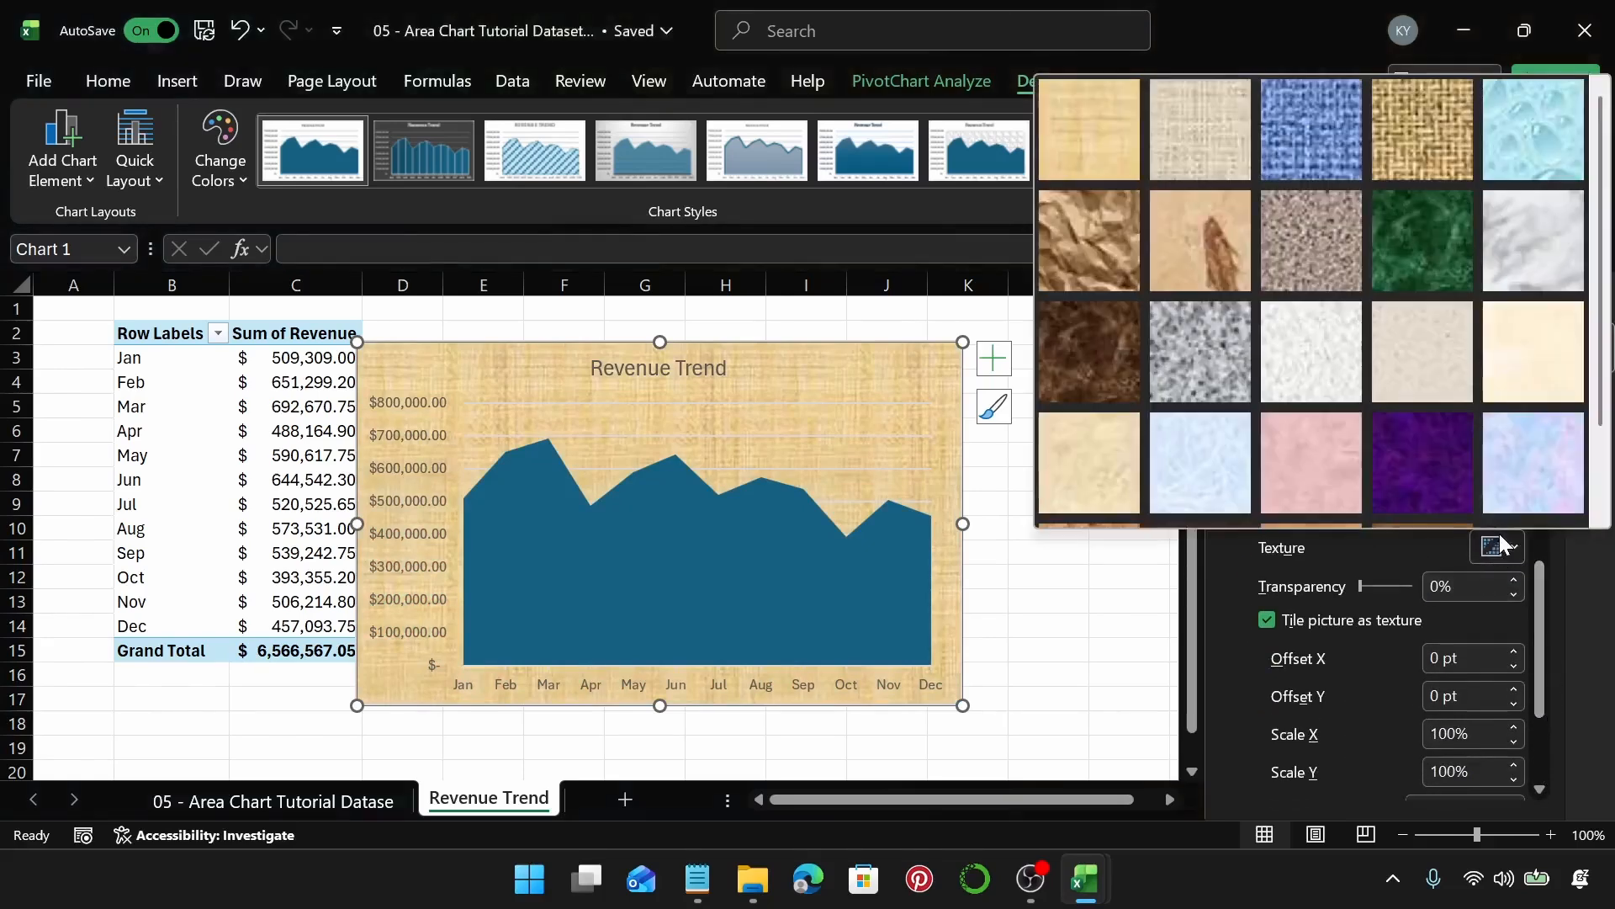
click(1436, 244)
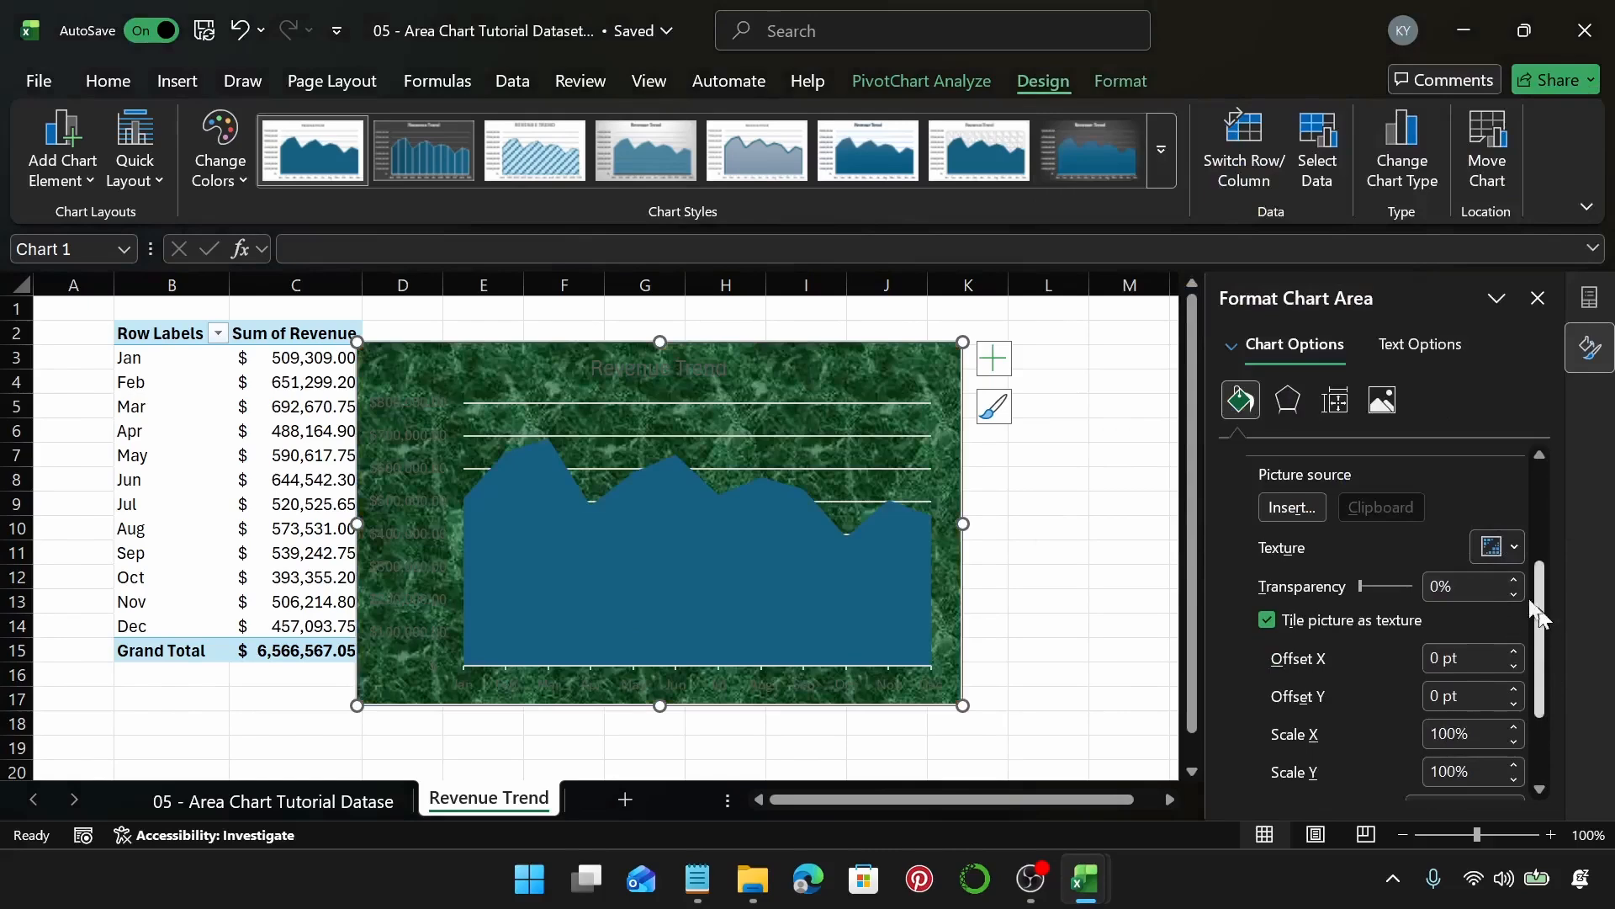
Try the pastel blue and pink texture and the dark wood grain texture on the chart area.
click(1506, 546)
click(1527, 335)
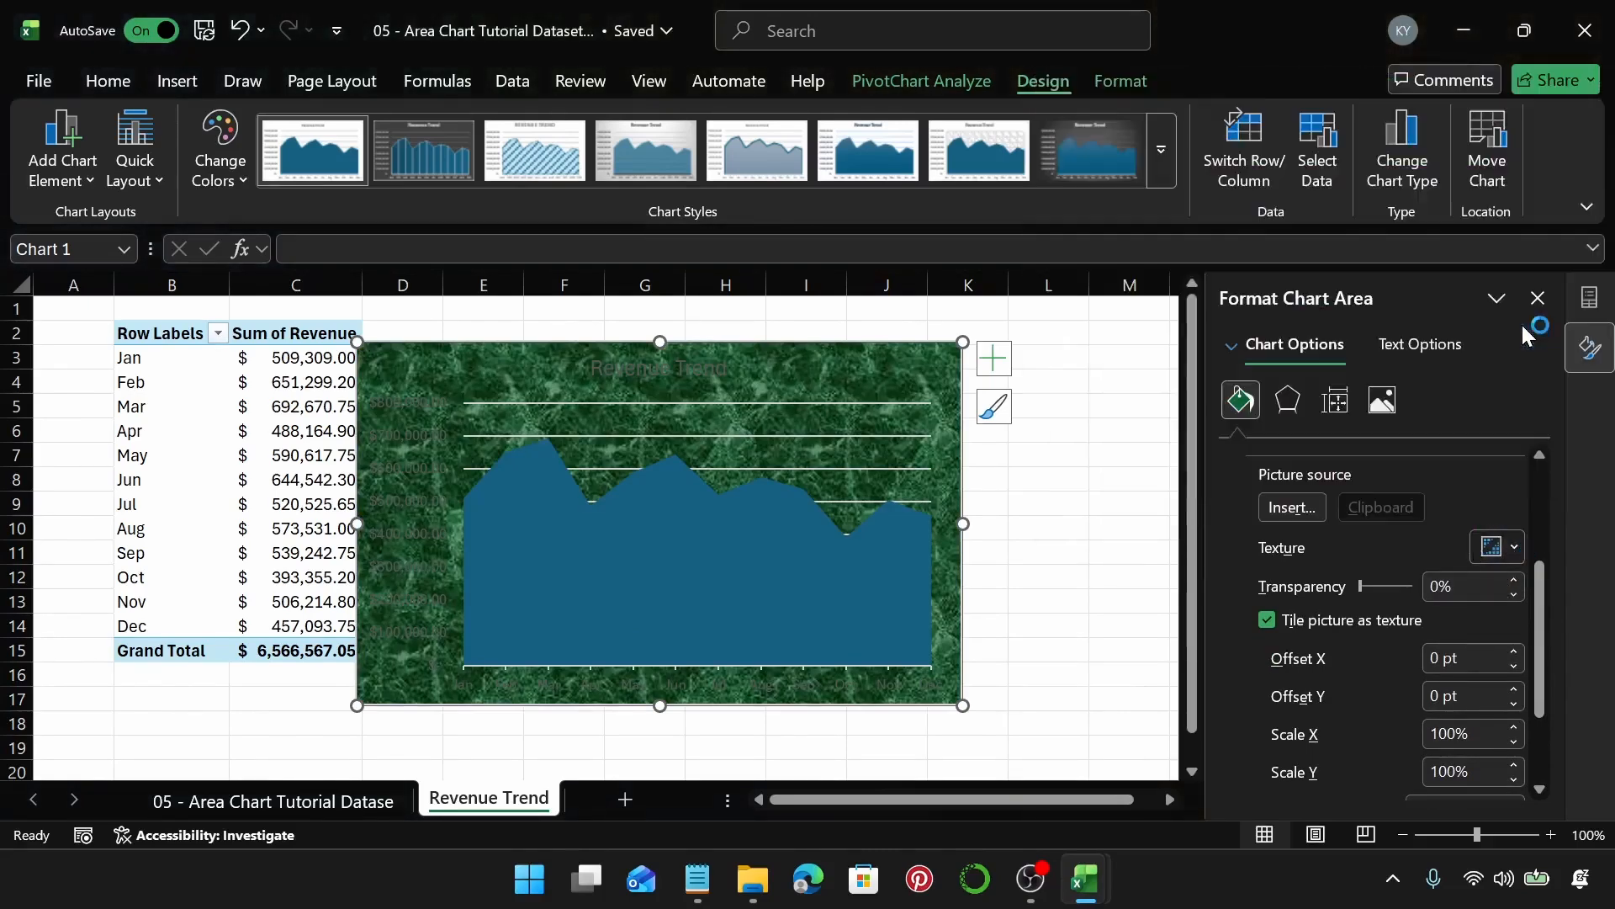
click(1506, 546)
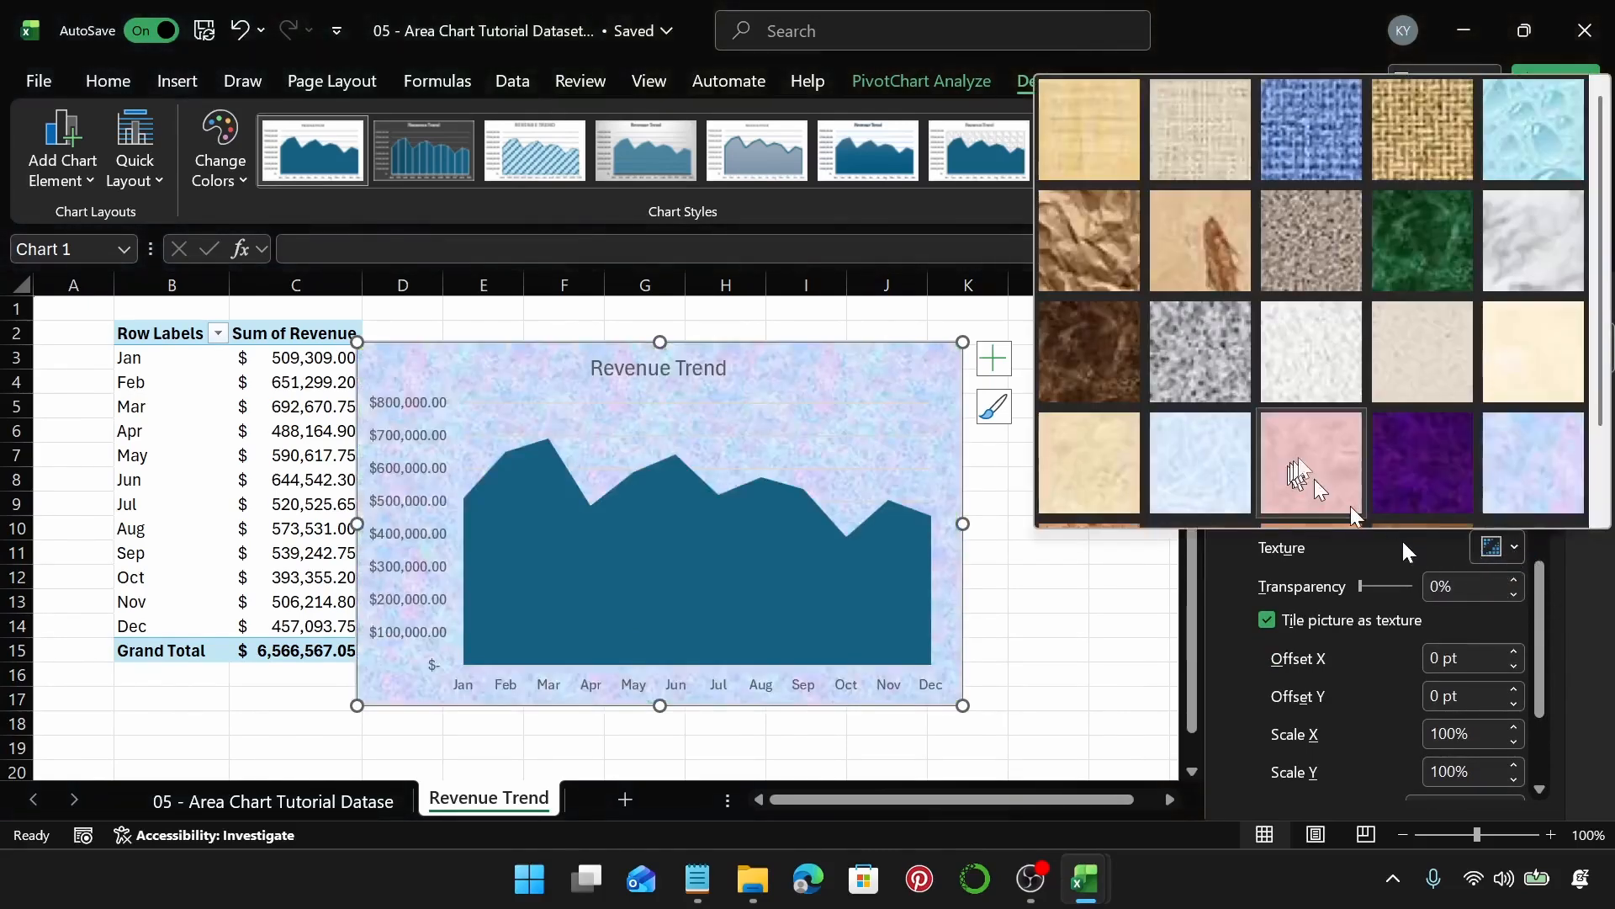
scroll(1380, 472, down, 1)
click(1412, 476)
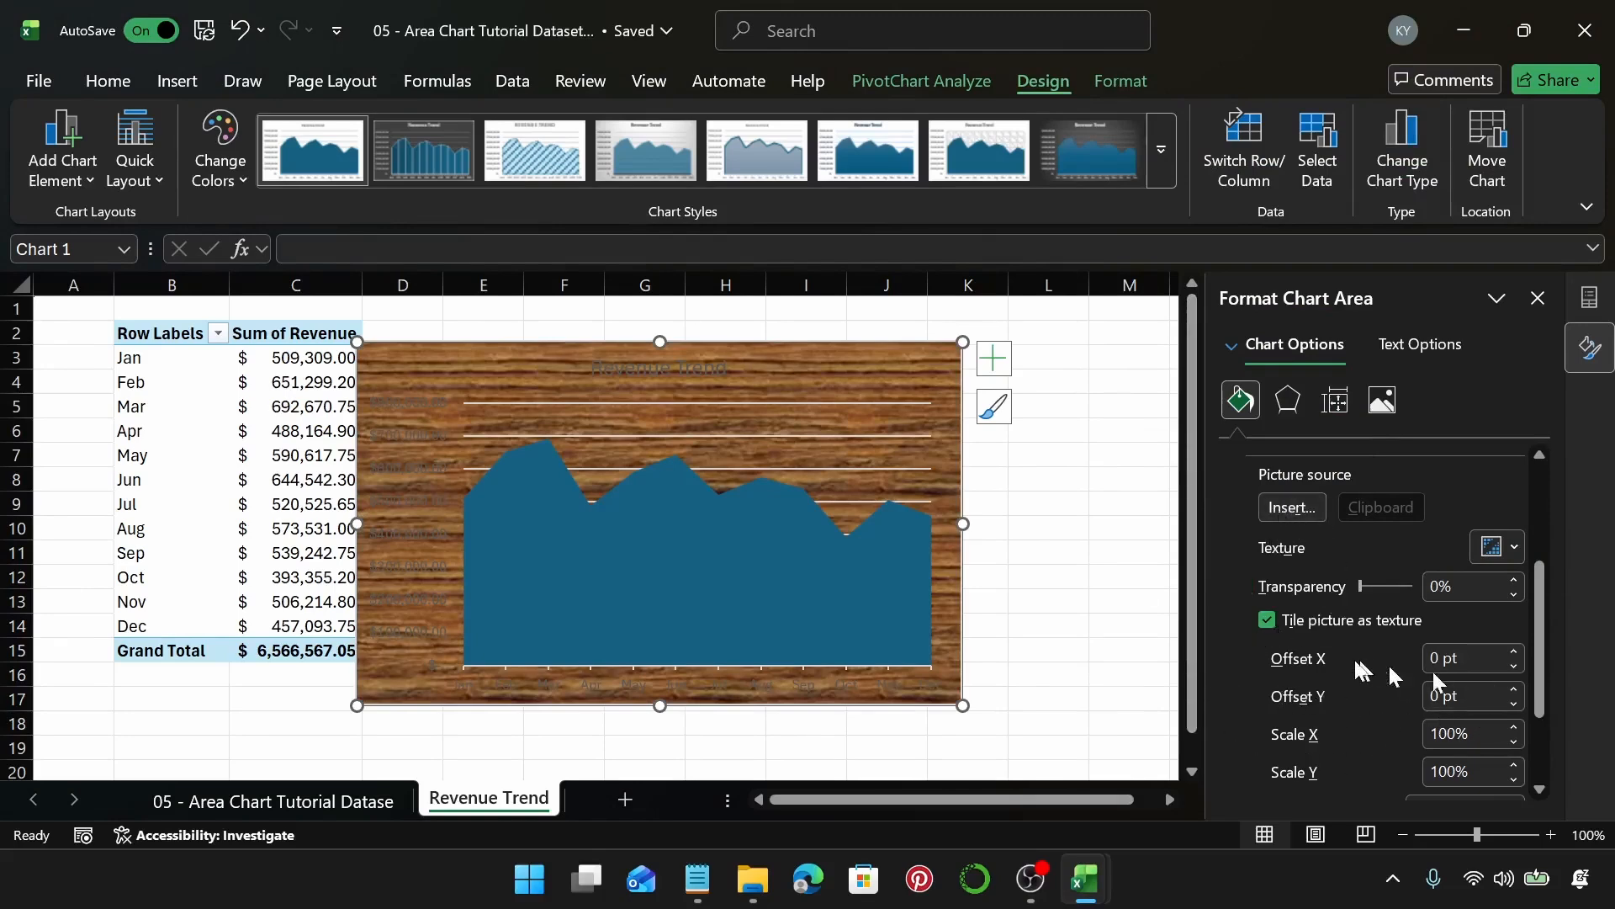
Switch the chart area to a pattern fill and try several patterns, including wide diagonal stripes, ending with dashed vertical lines.
scroll(1388, 663, up, 3)
click(1257, 584)
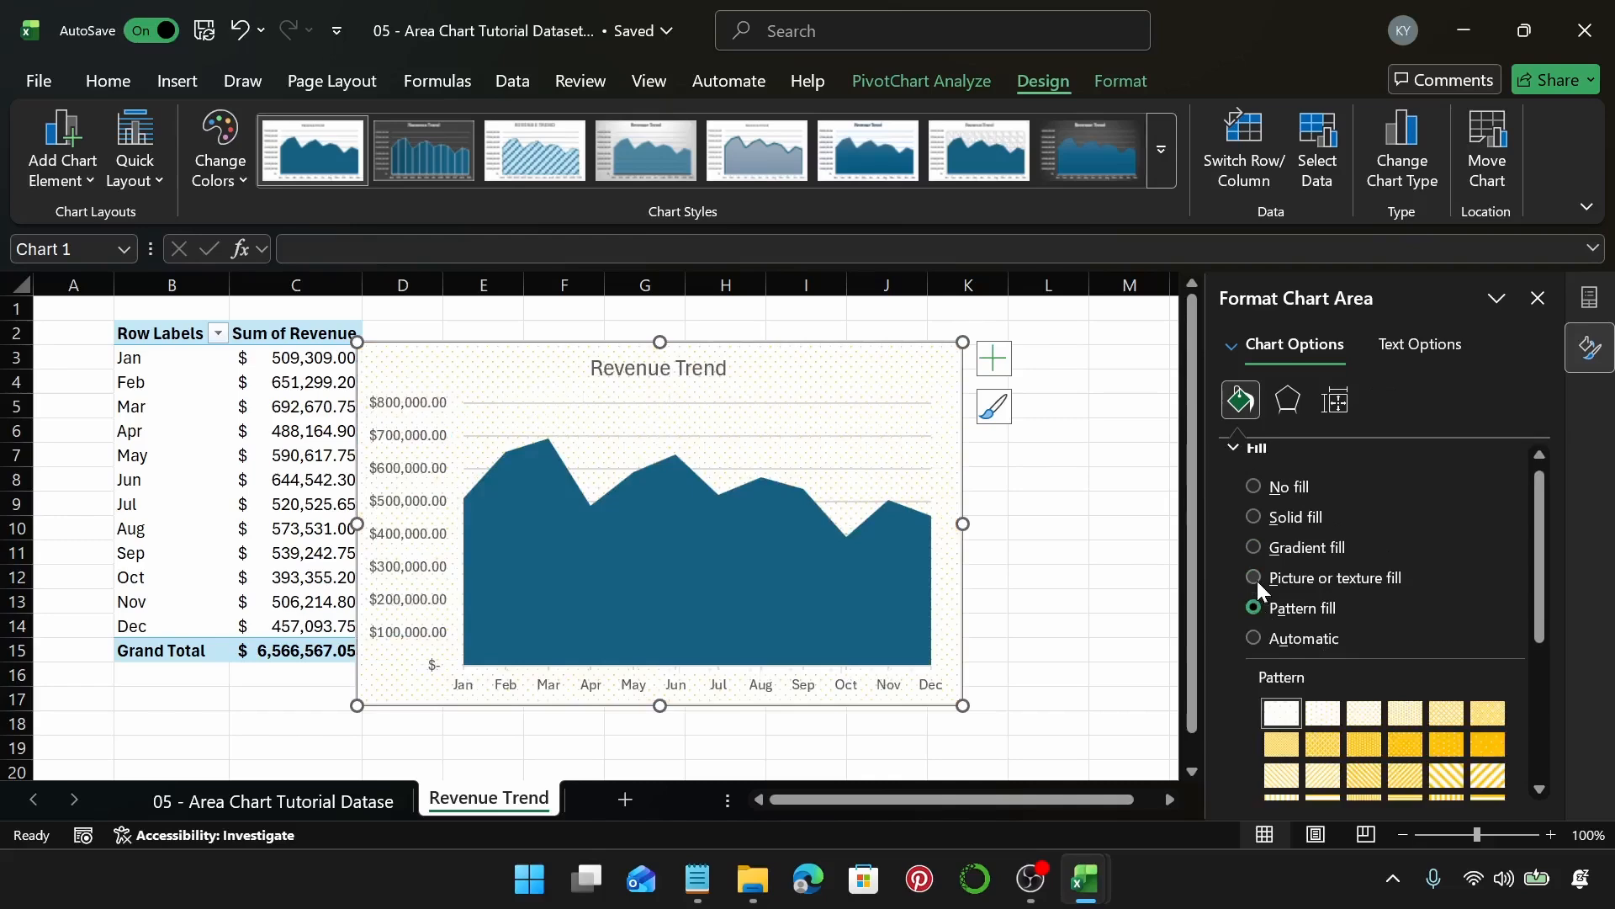
click(1364, 715)
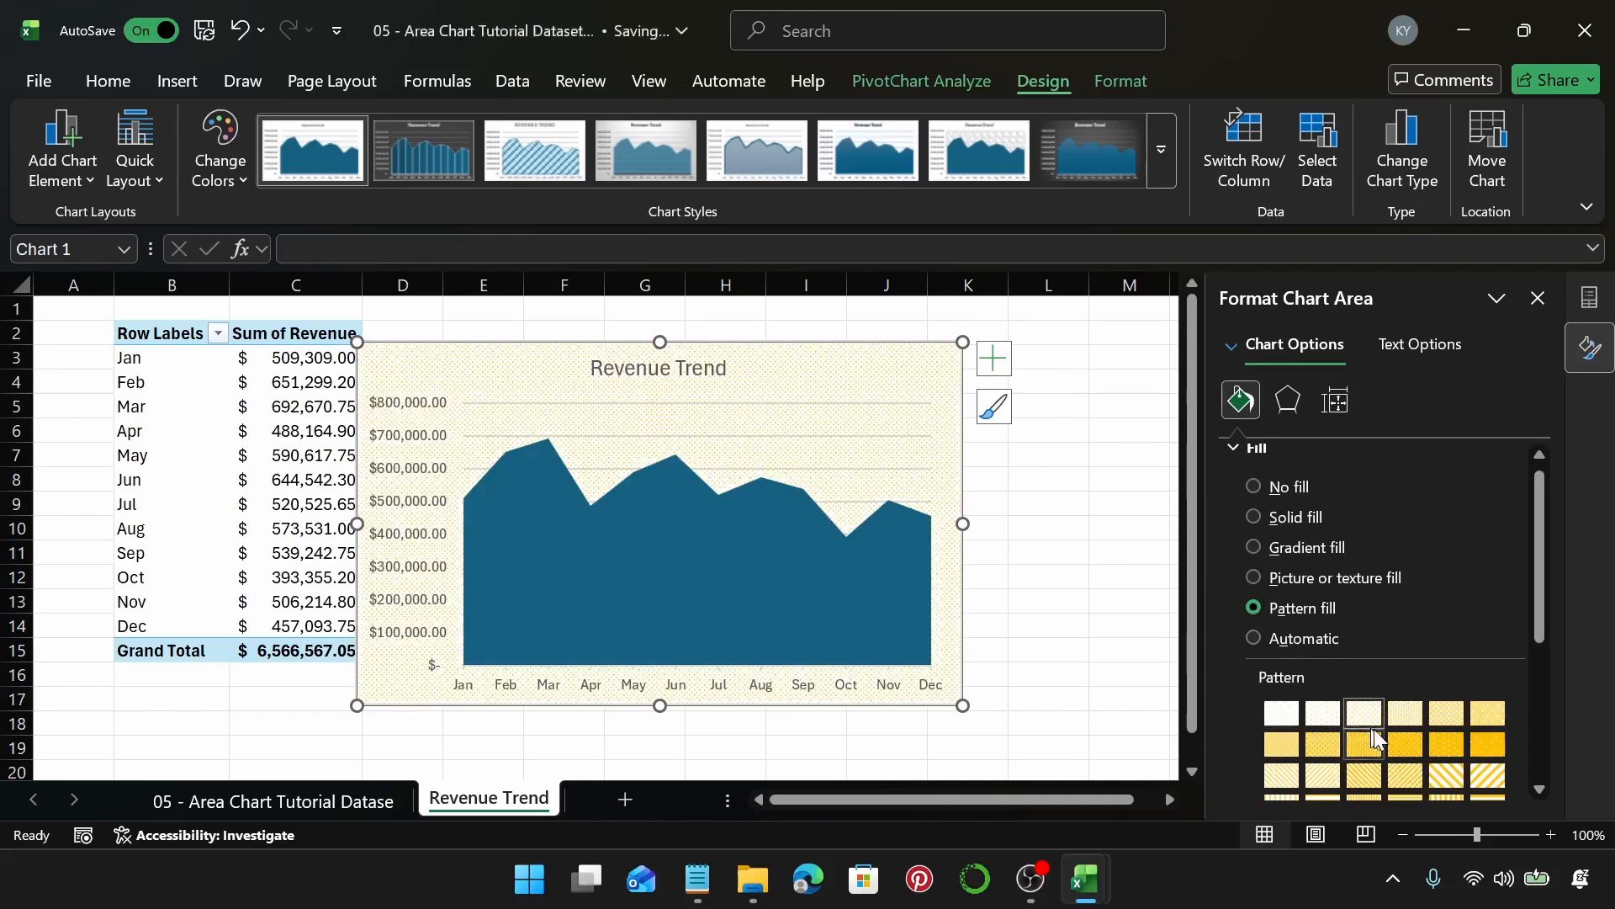
scroll(1373, 734, down, 1)
click(1454, 715)
scroll(1453, 715, down, 1)
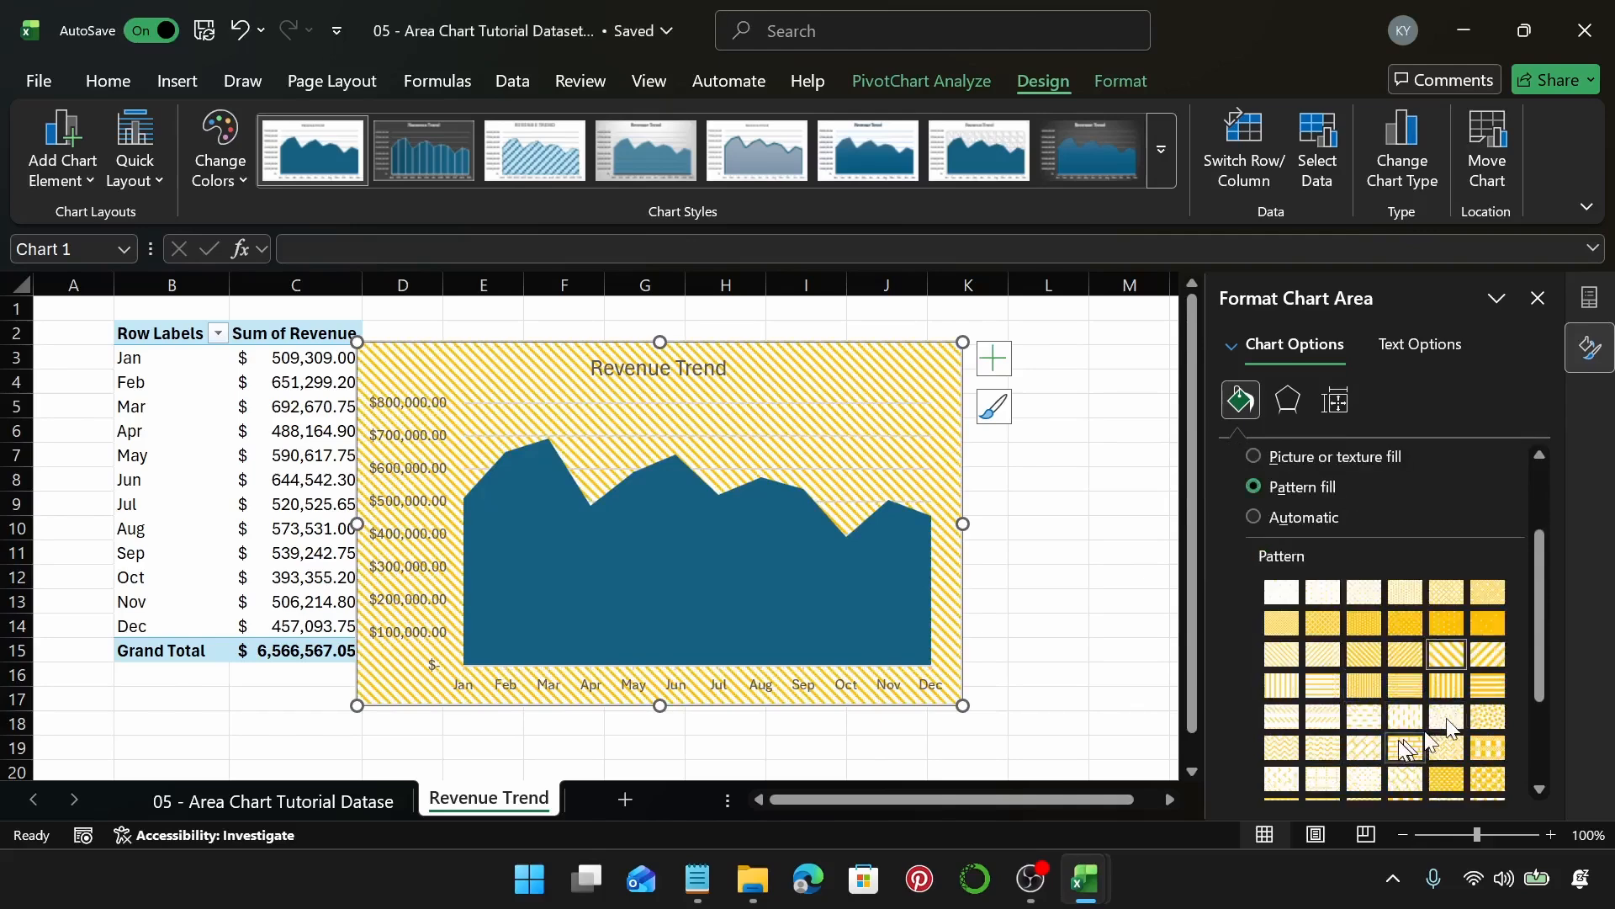
click(1405, 716)
scroll(1400, 720, down, 1)
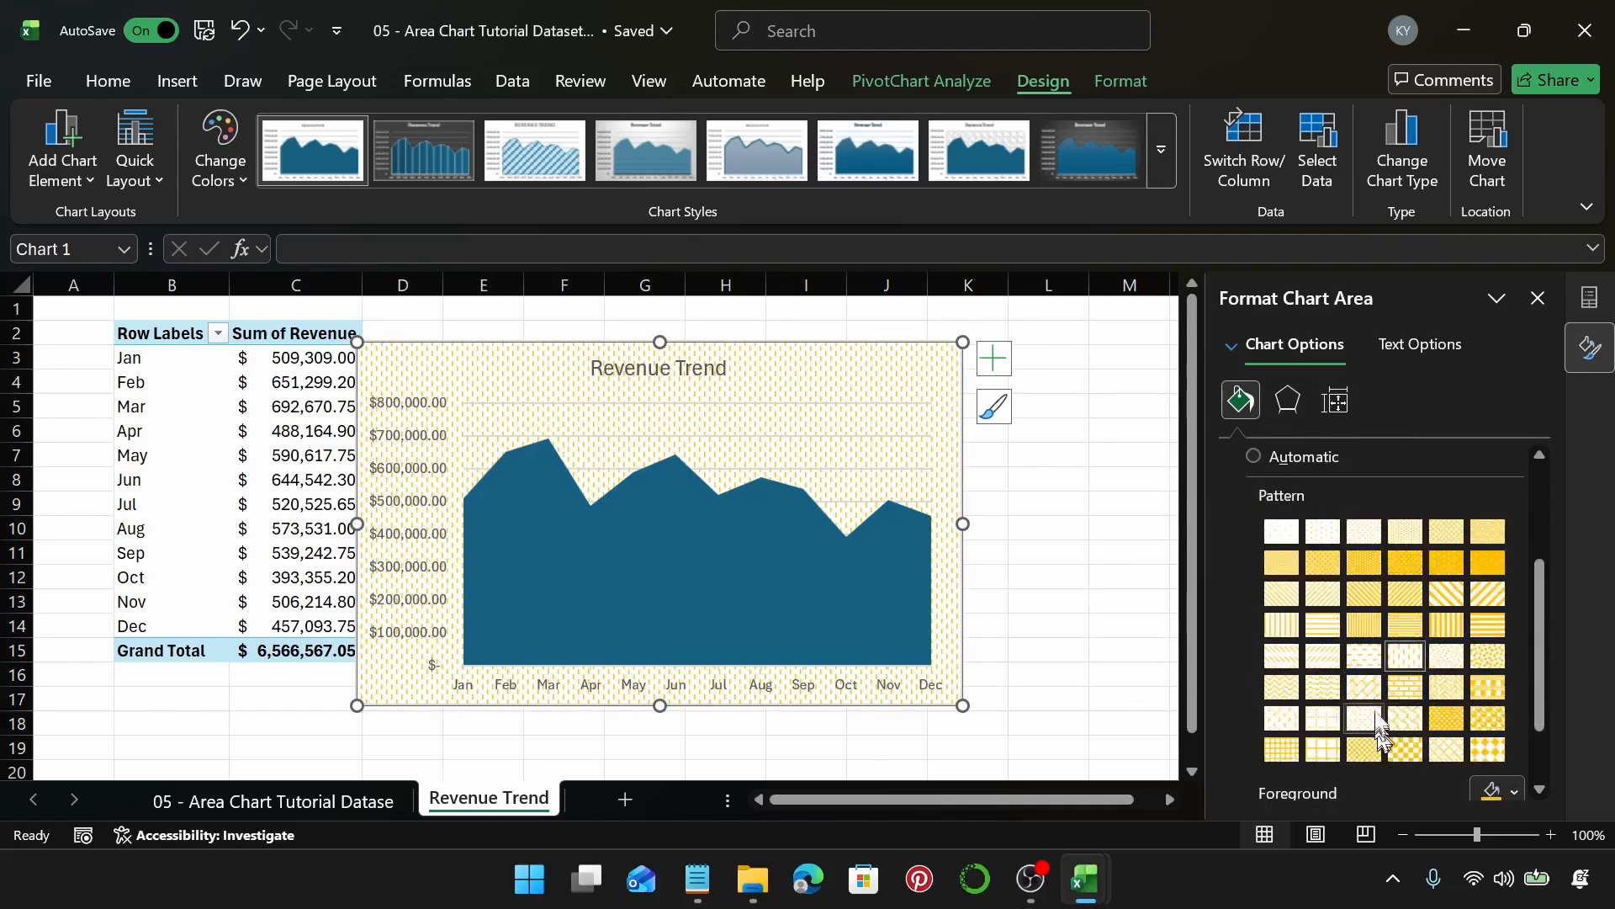
Try one more pattern on the Revenue Trend chart area, reset its fill to Automatic and deselect the chart.
click(1400, 724)
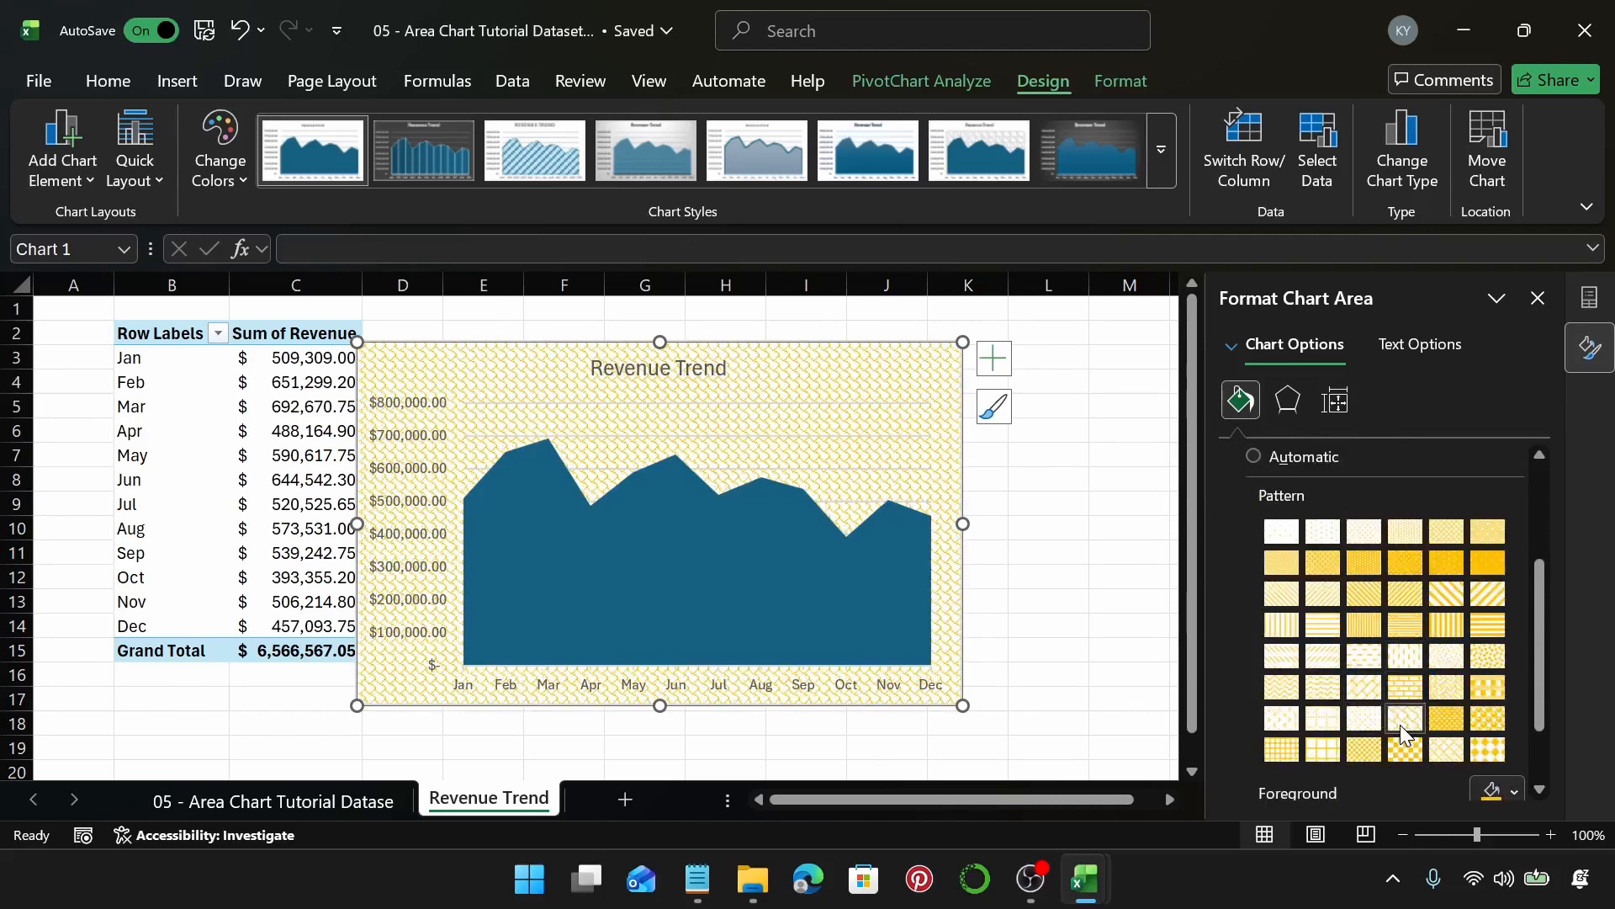
scroll(1400, 725, up, 3)
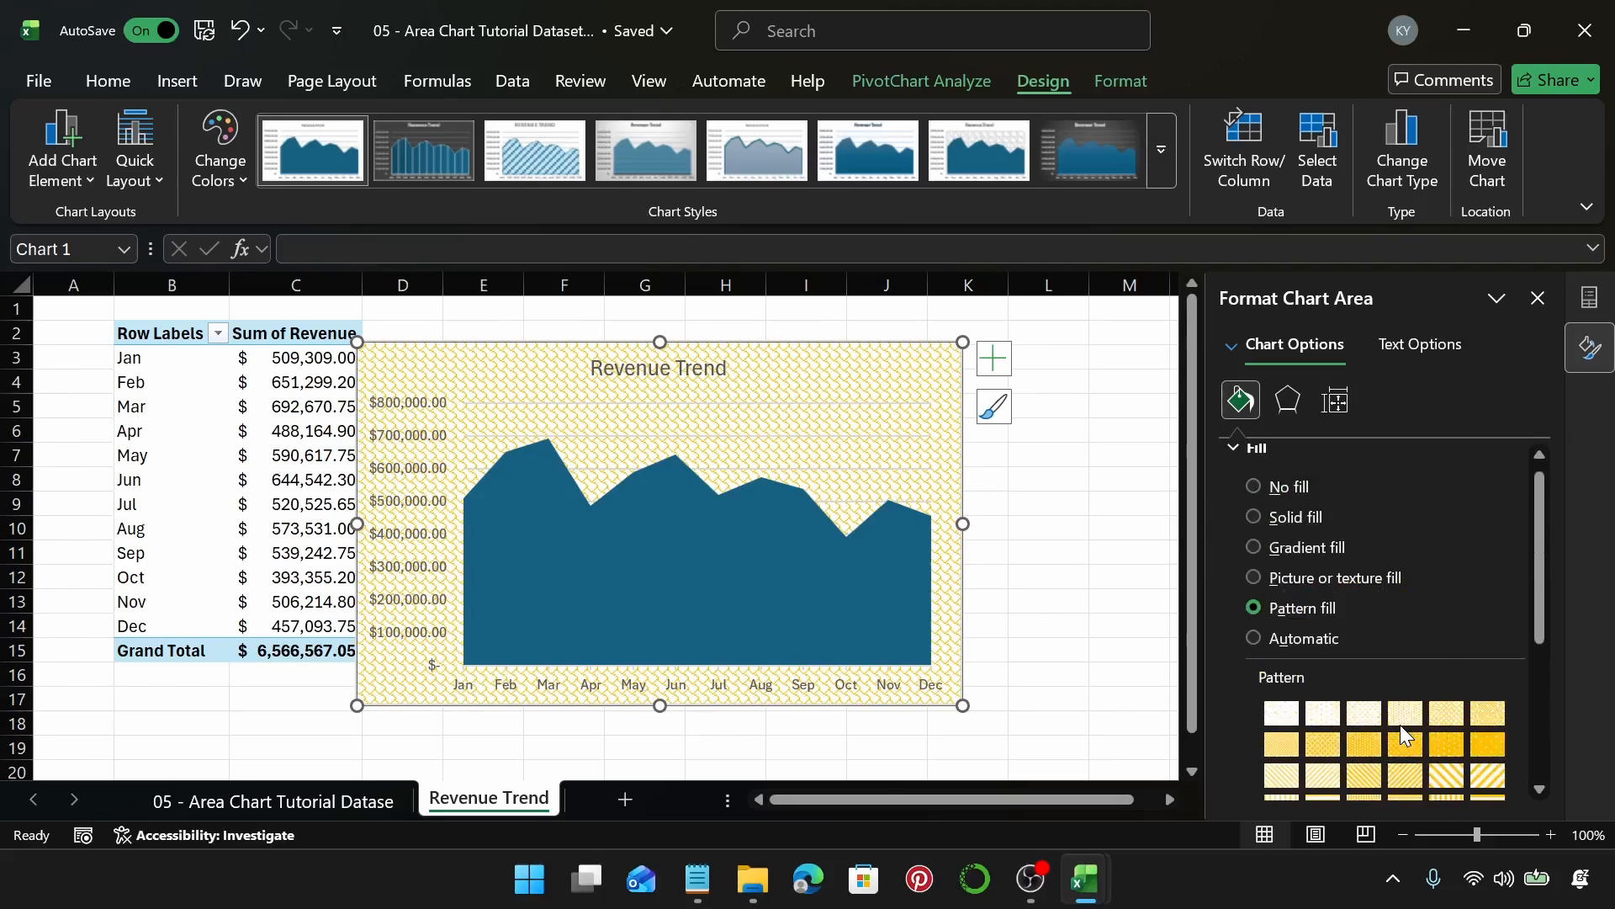
click(1253, 639)
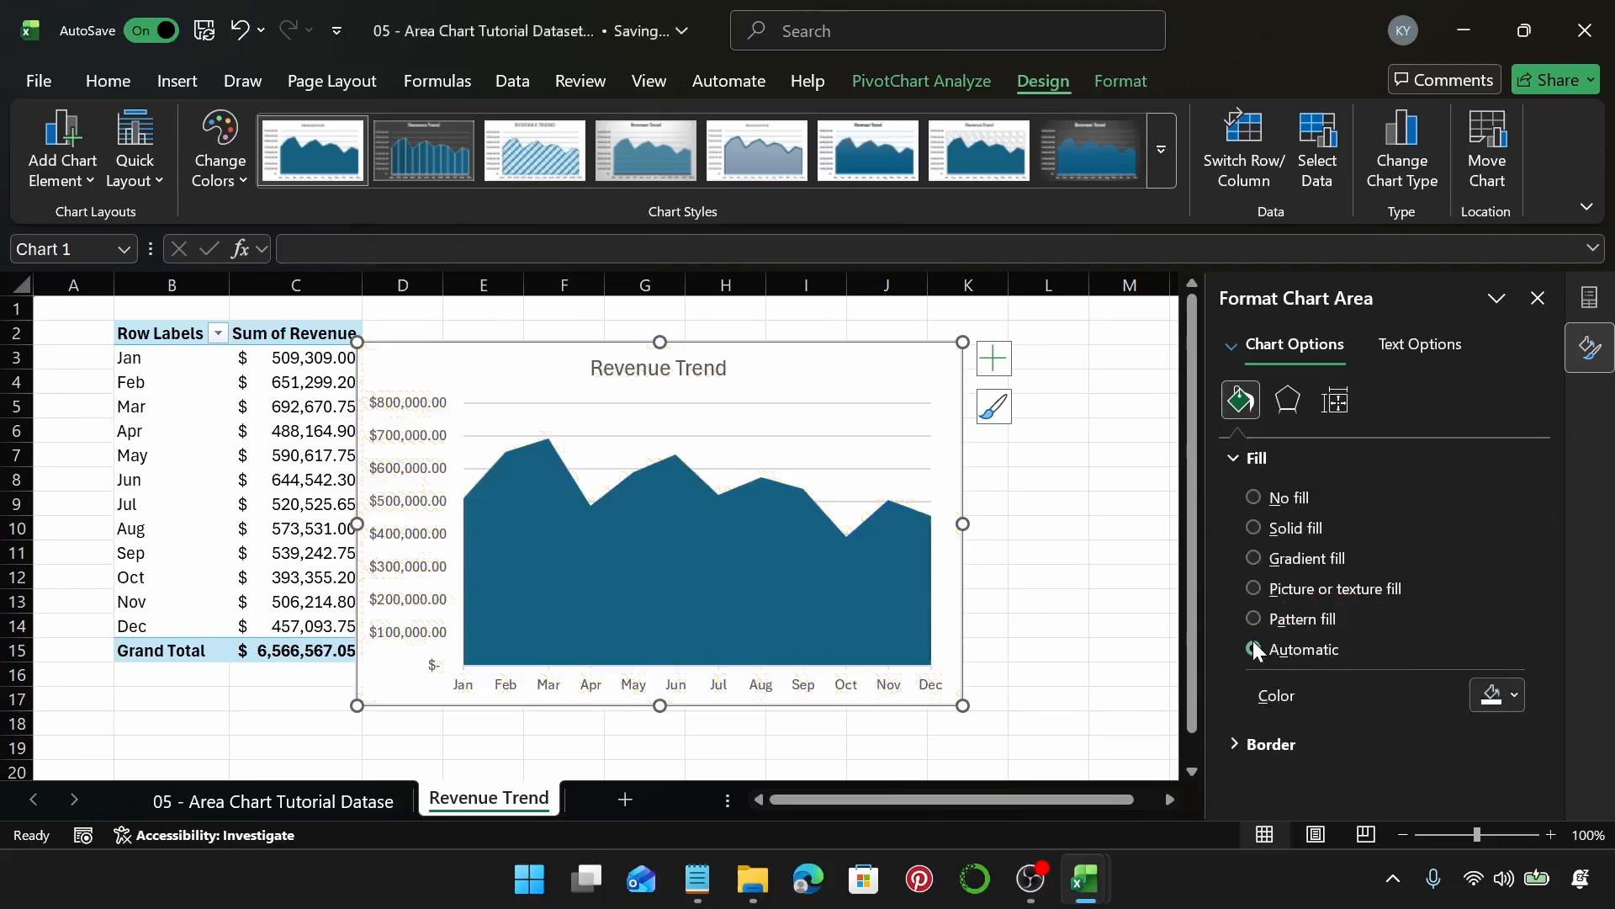
click(1053, 558)
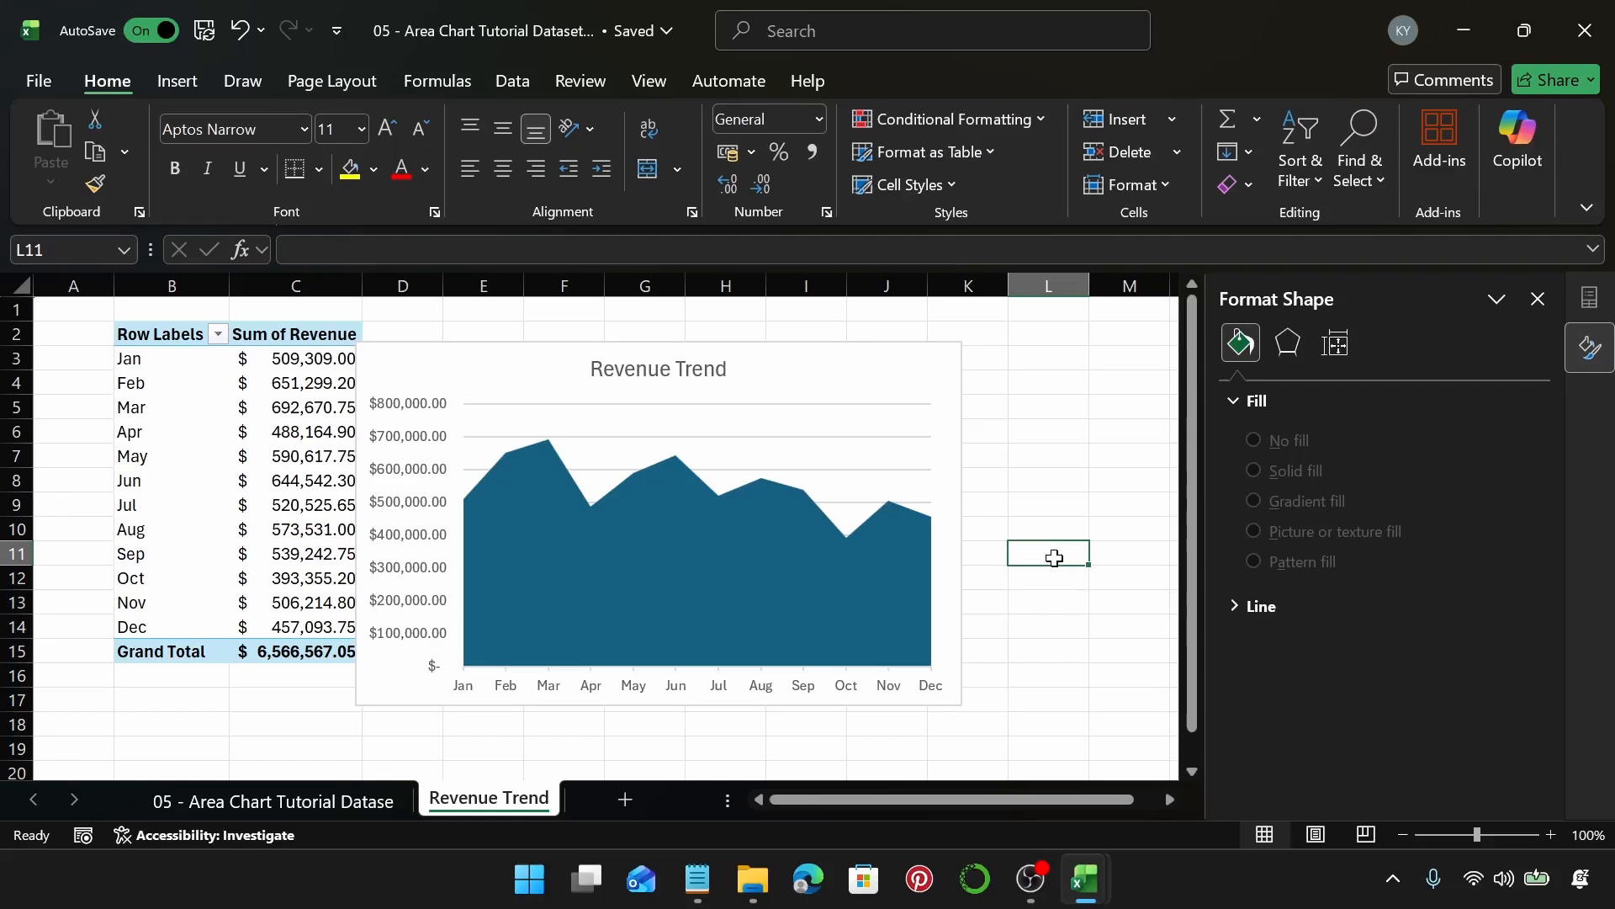
Add a new worksheet and insert a PivotTable from Table1 at cell B2 of that sheet.
click(626, 799)
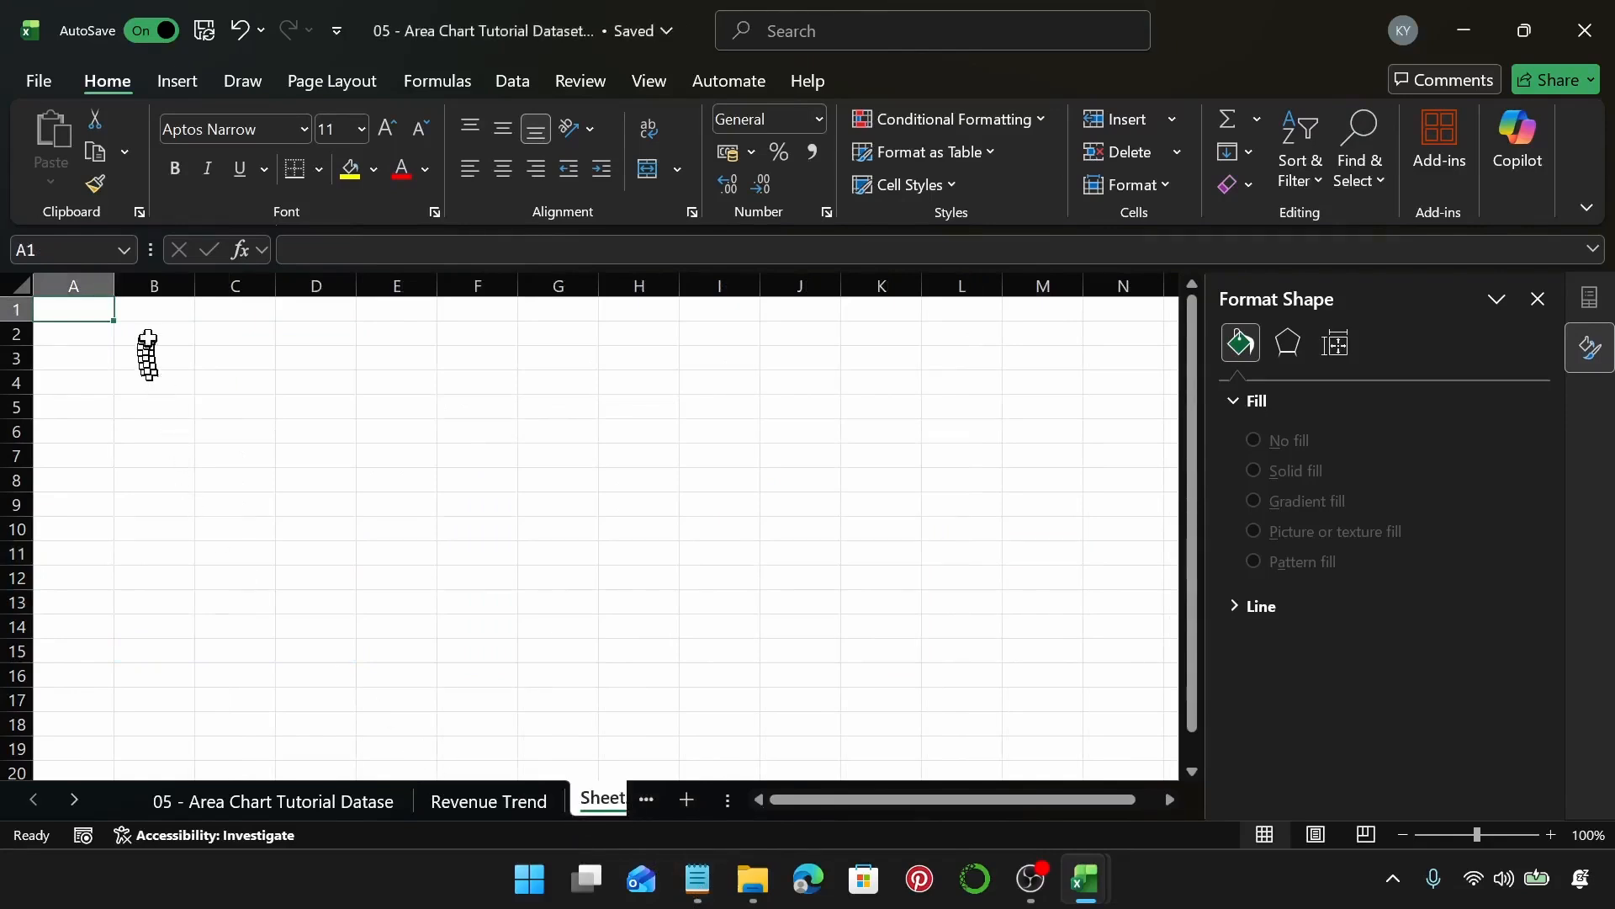
click(150, 333)
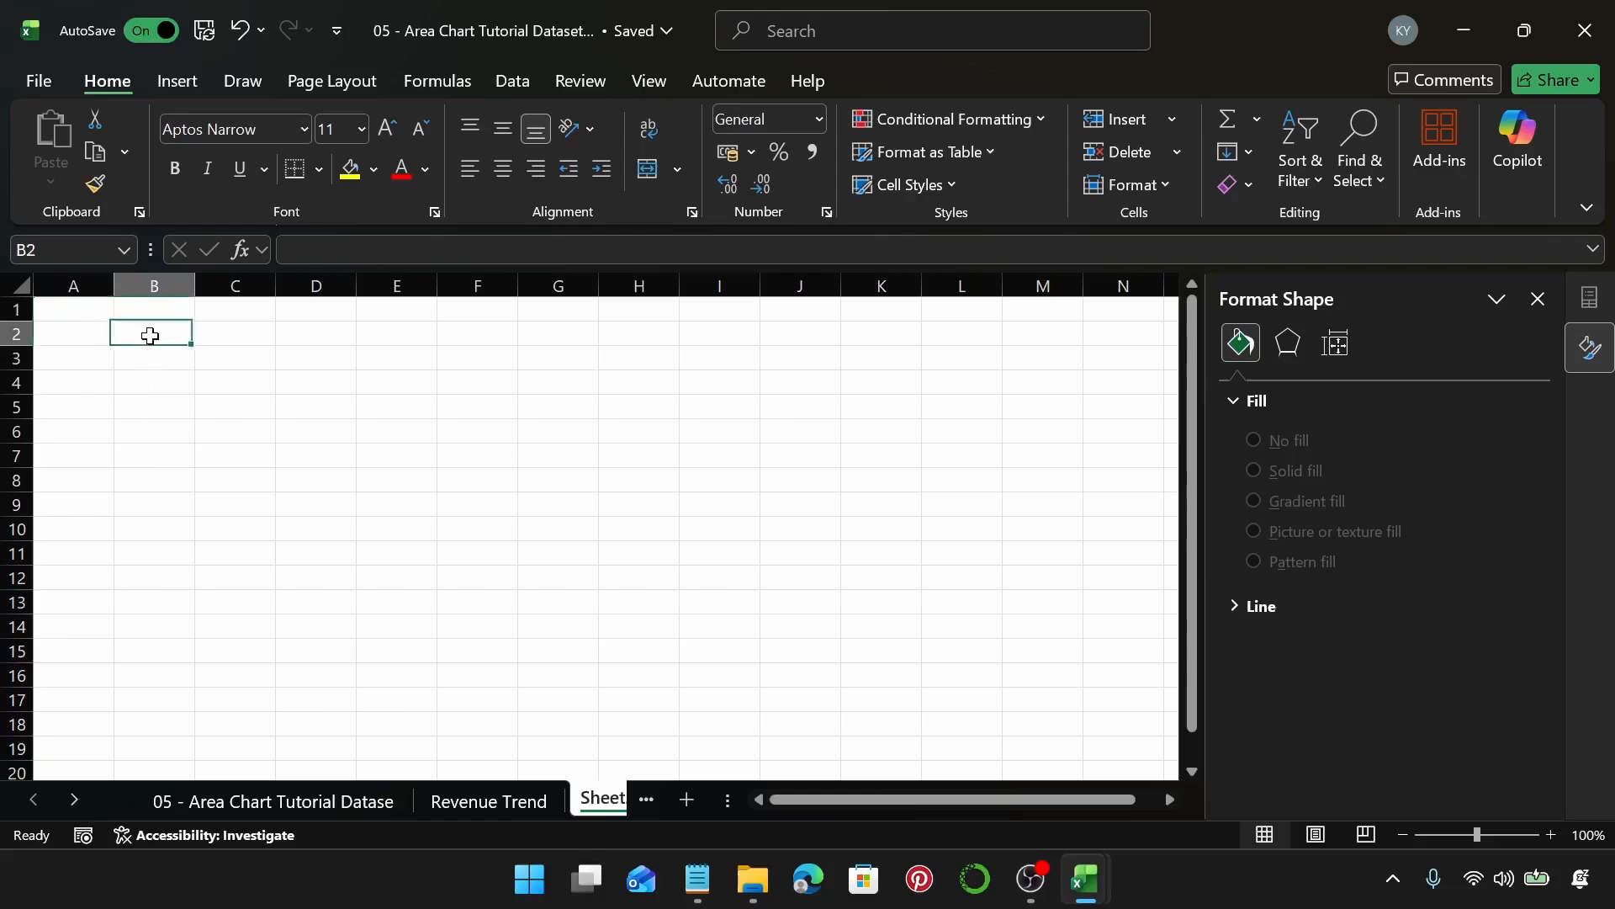
click(177, 81)
click(74, 126)
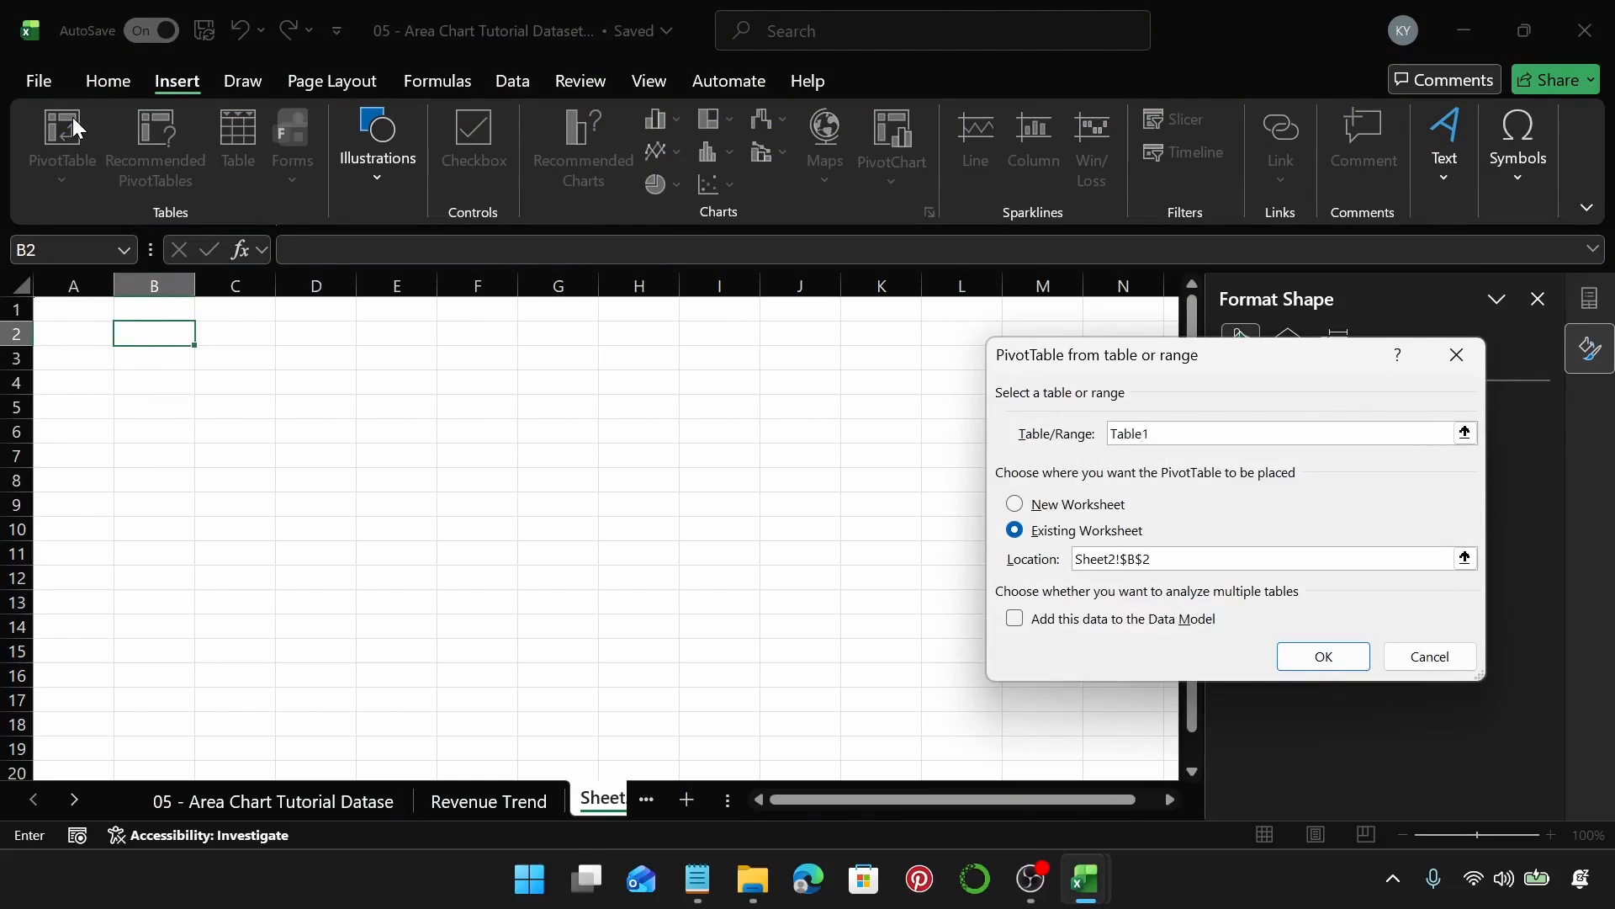
key(Return)
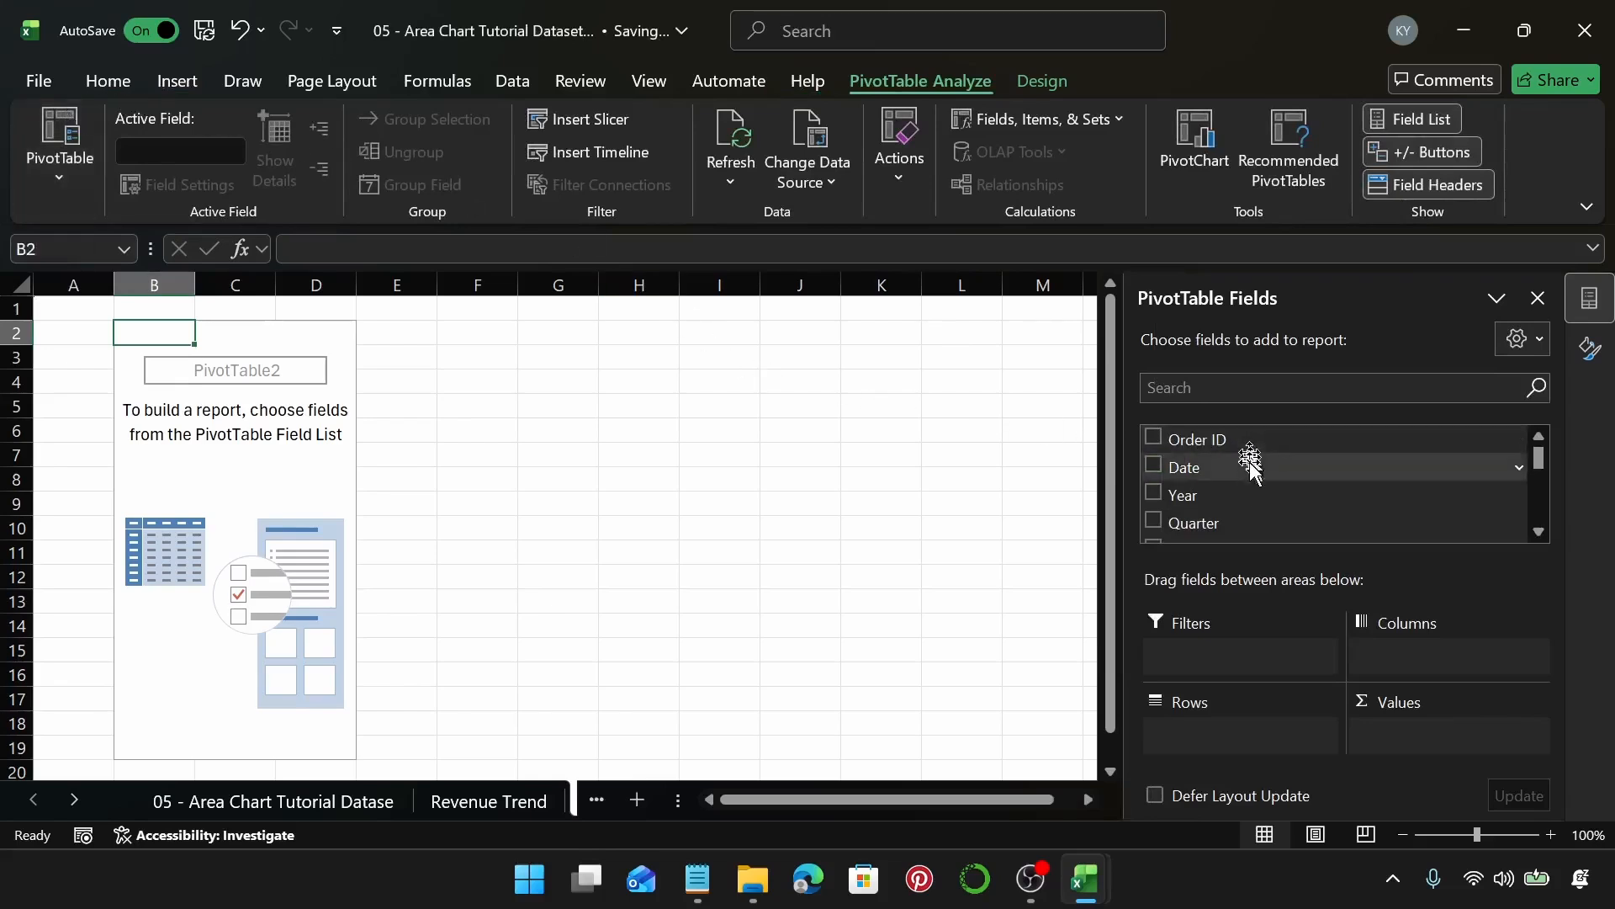
Place the Month field in the PivotTable's rows and the Profit field in its values.
scroll(1300, 505, down, 1)
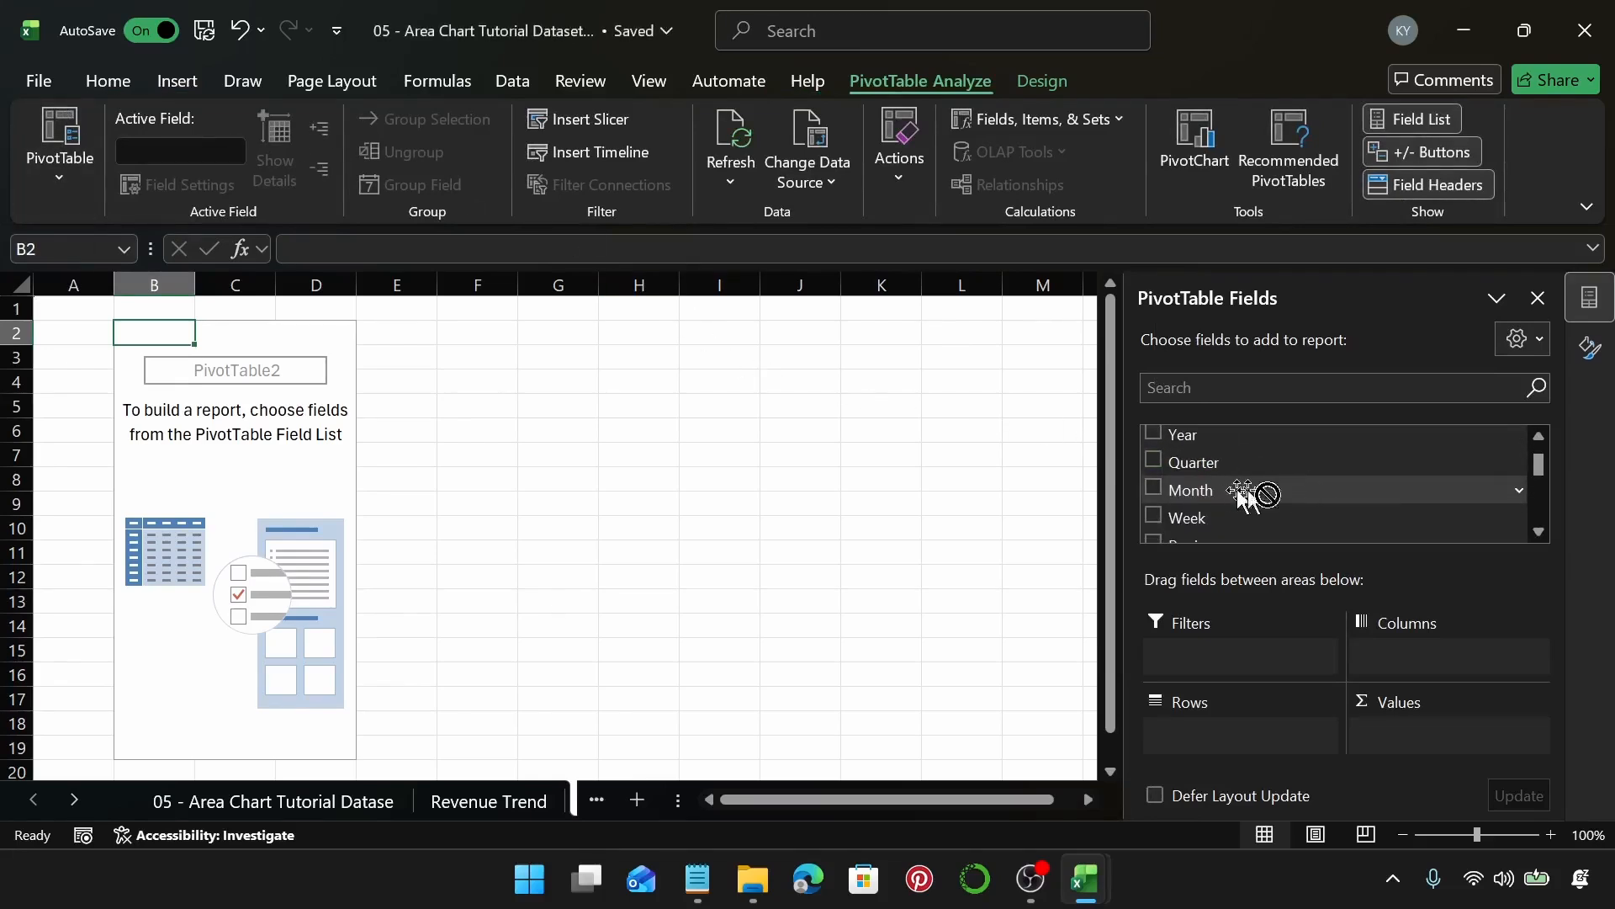
drag(1245, 490, 1276, 735)
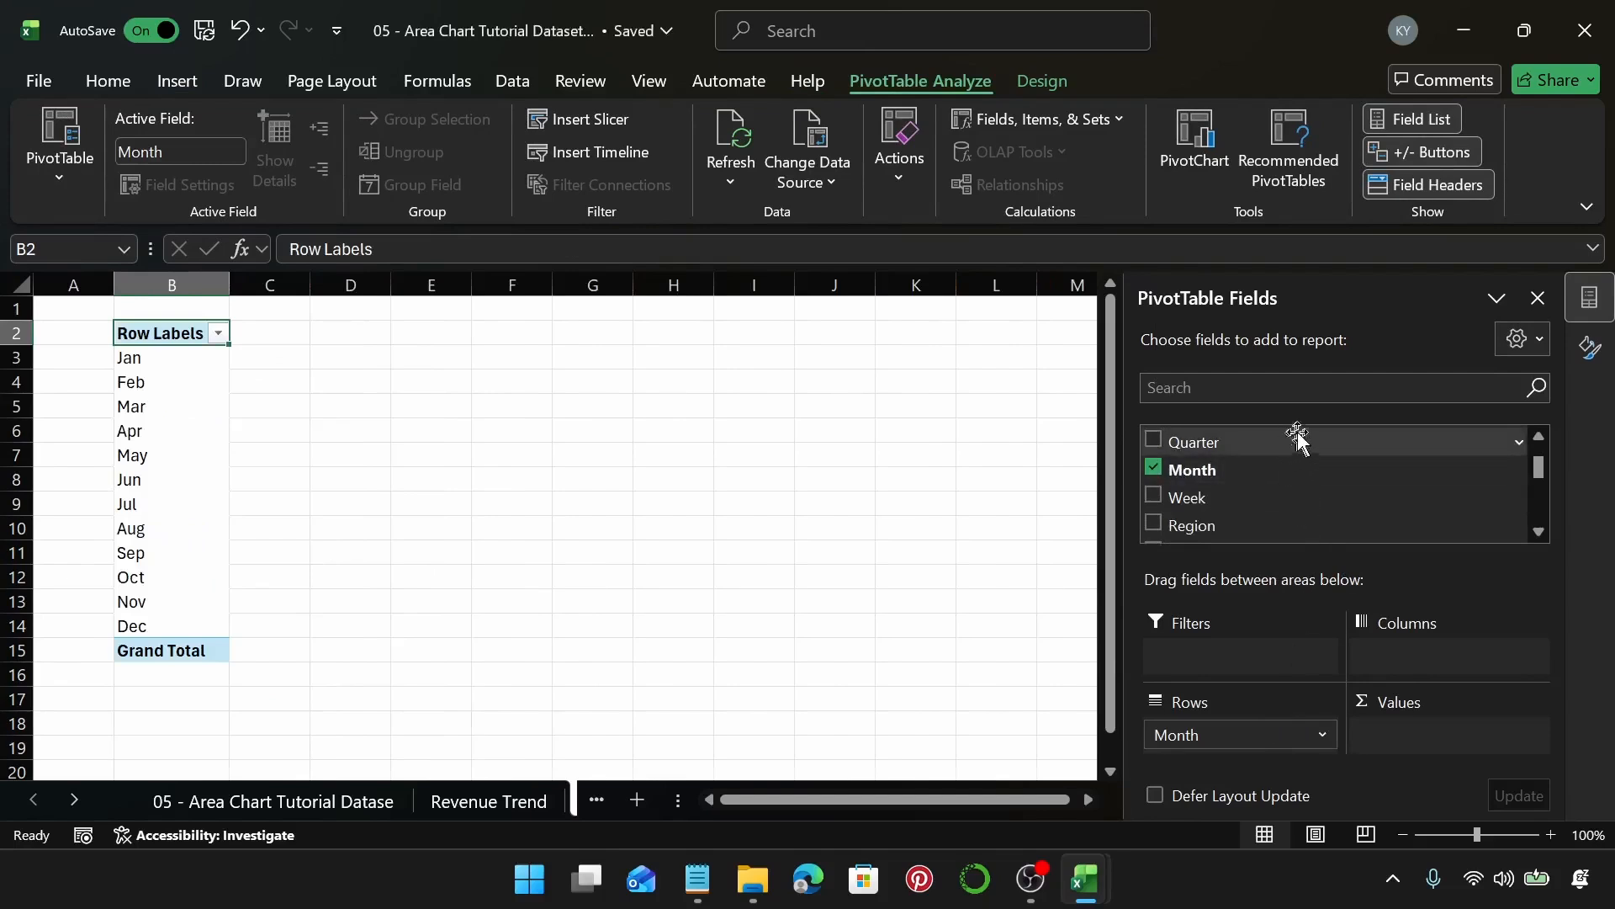
scroll(1323, 468, down, 6)
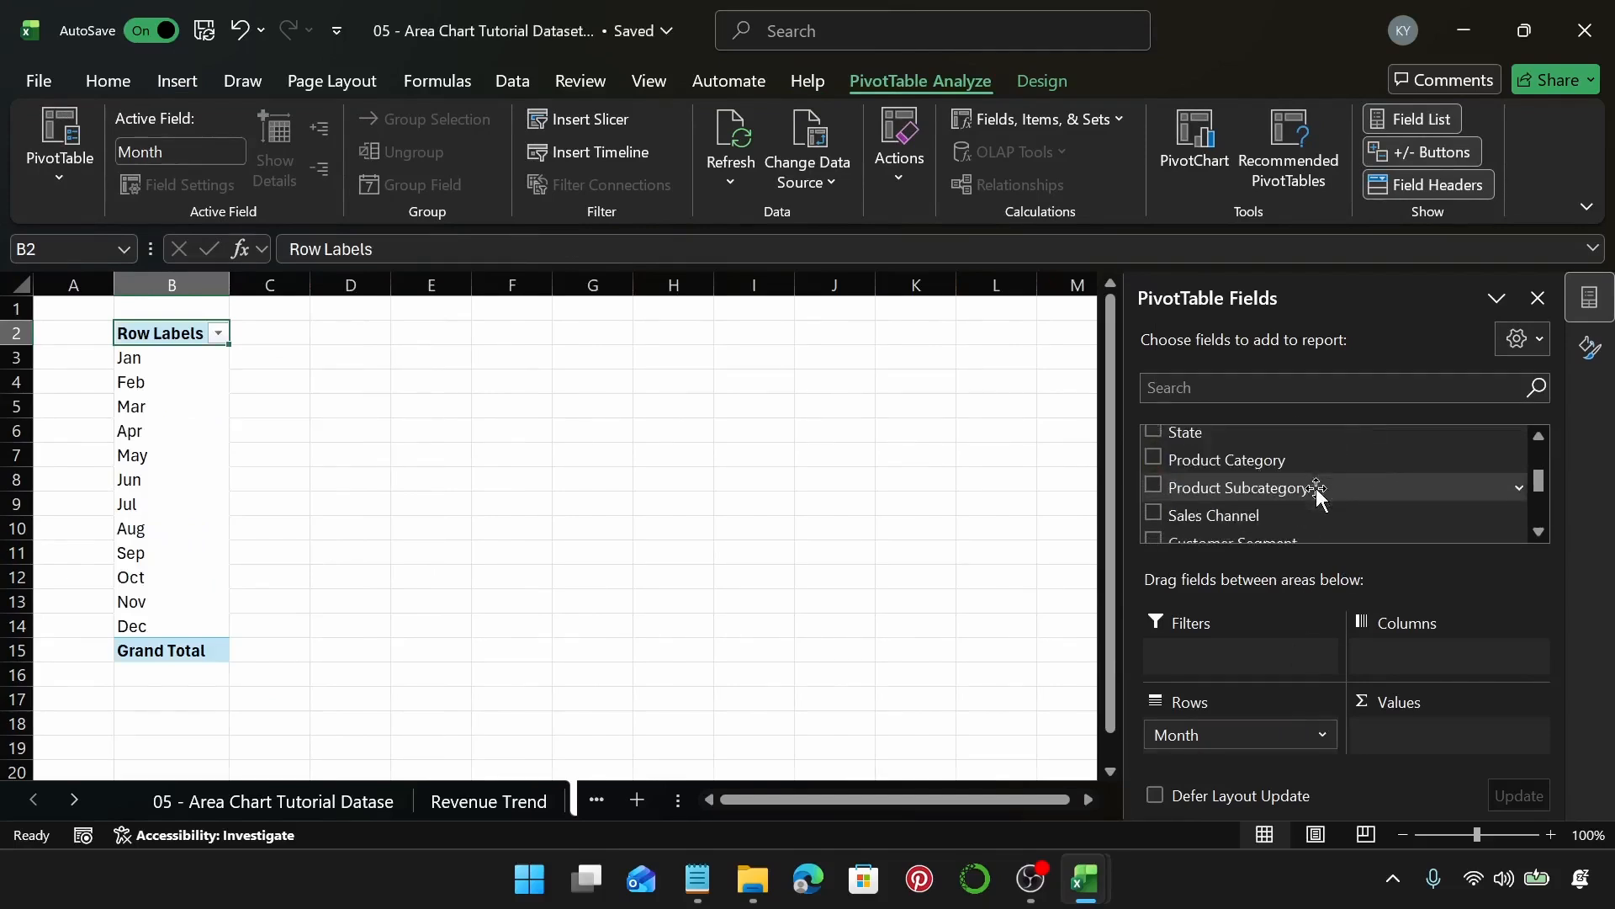
scroll(1316, 487, down, 4)
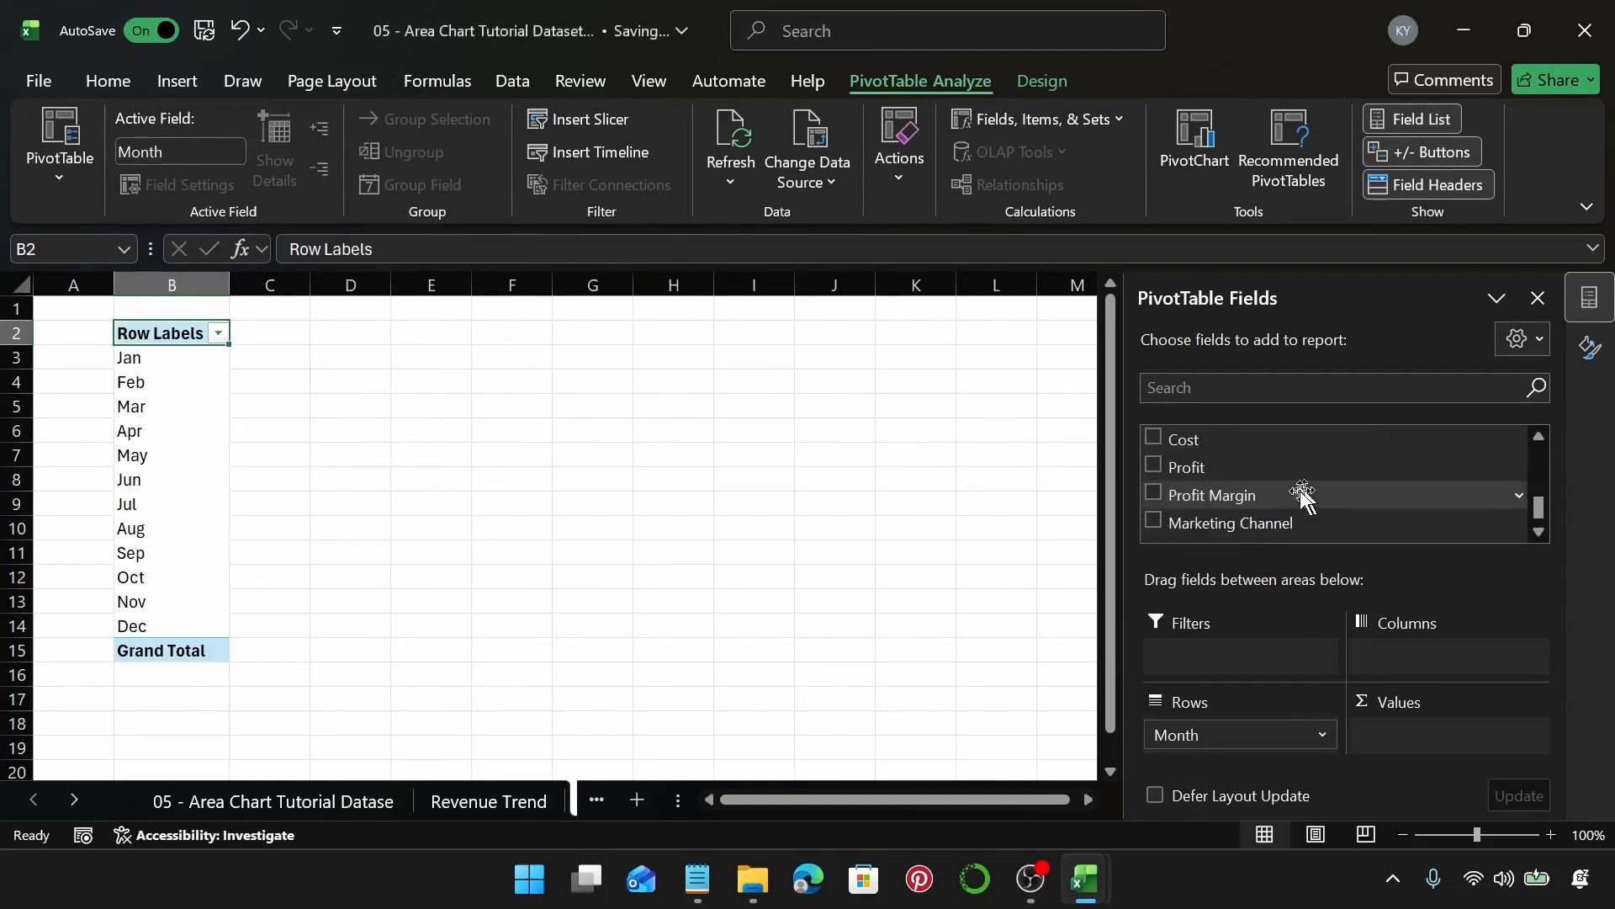
drag(1273, 469, 1441, 738)
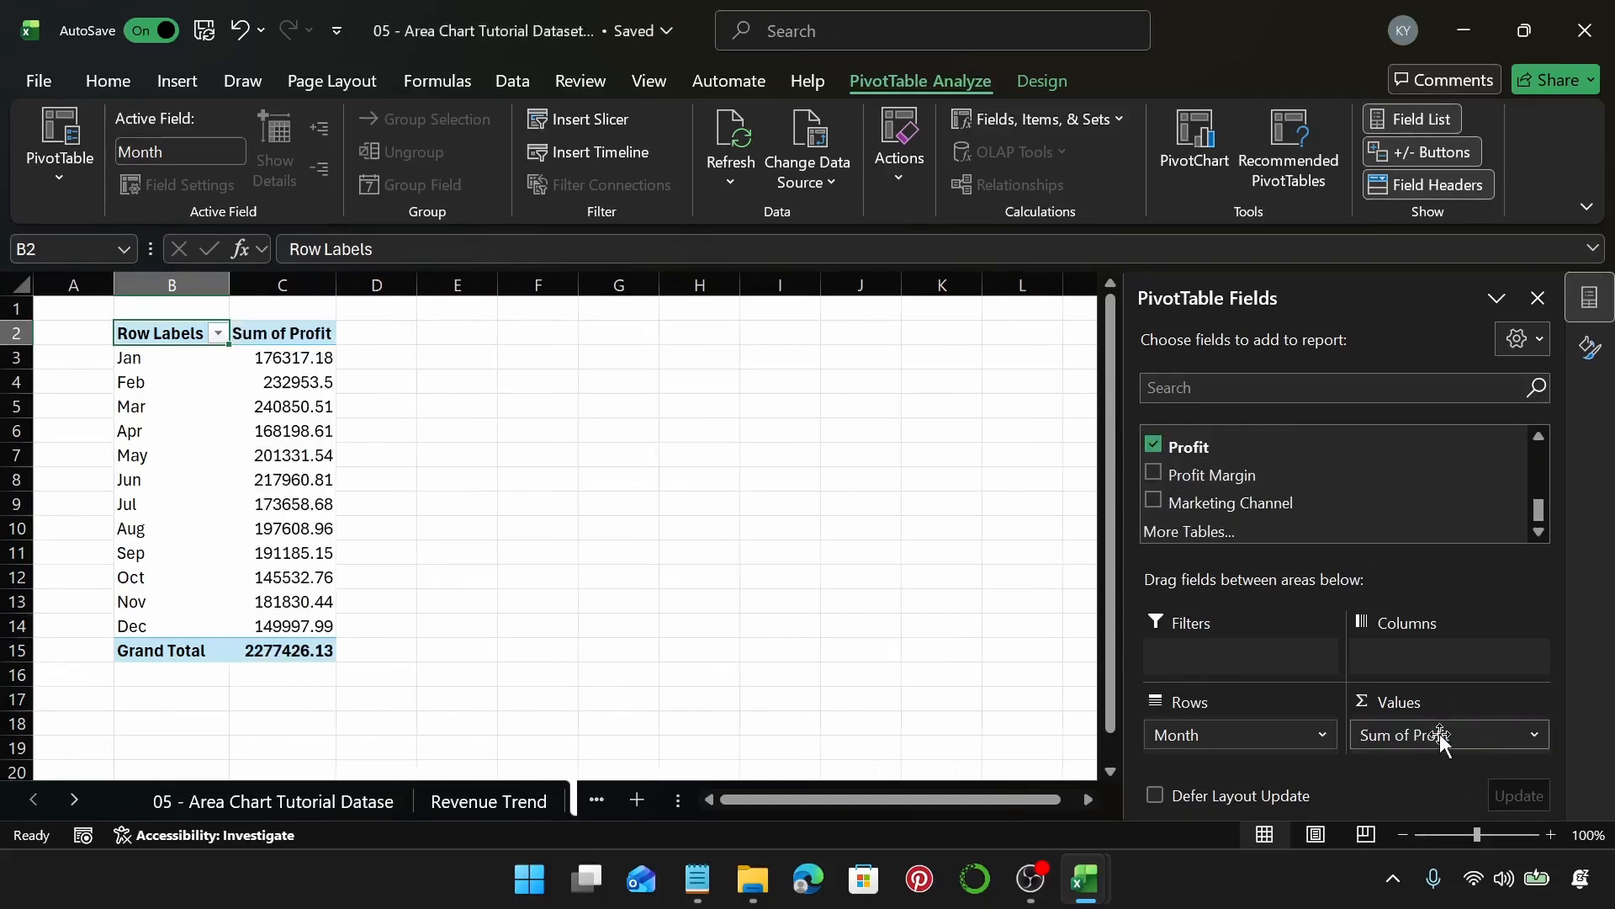
Format the Sum of Profit values, including the grand total, in the $ English (United States) accounting format.
click(286, 357)
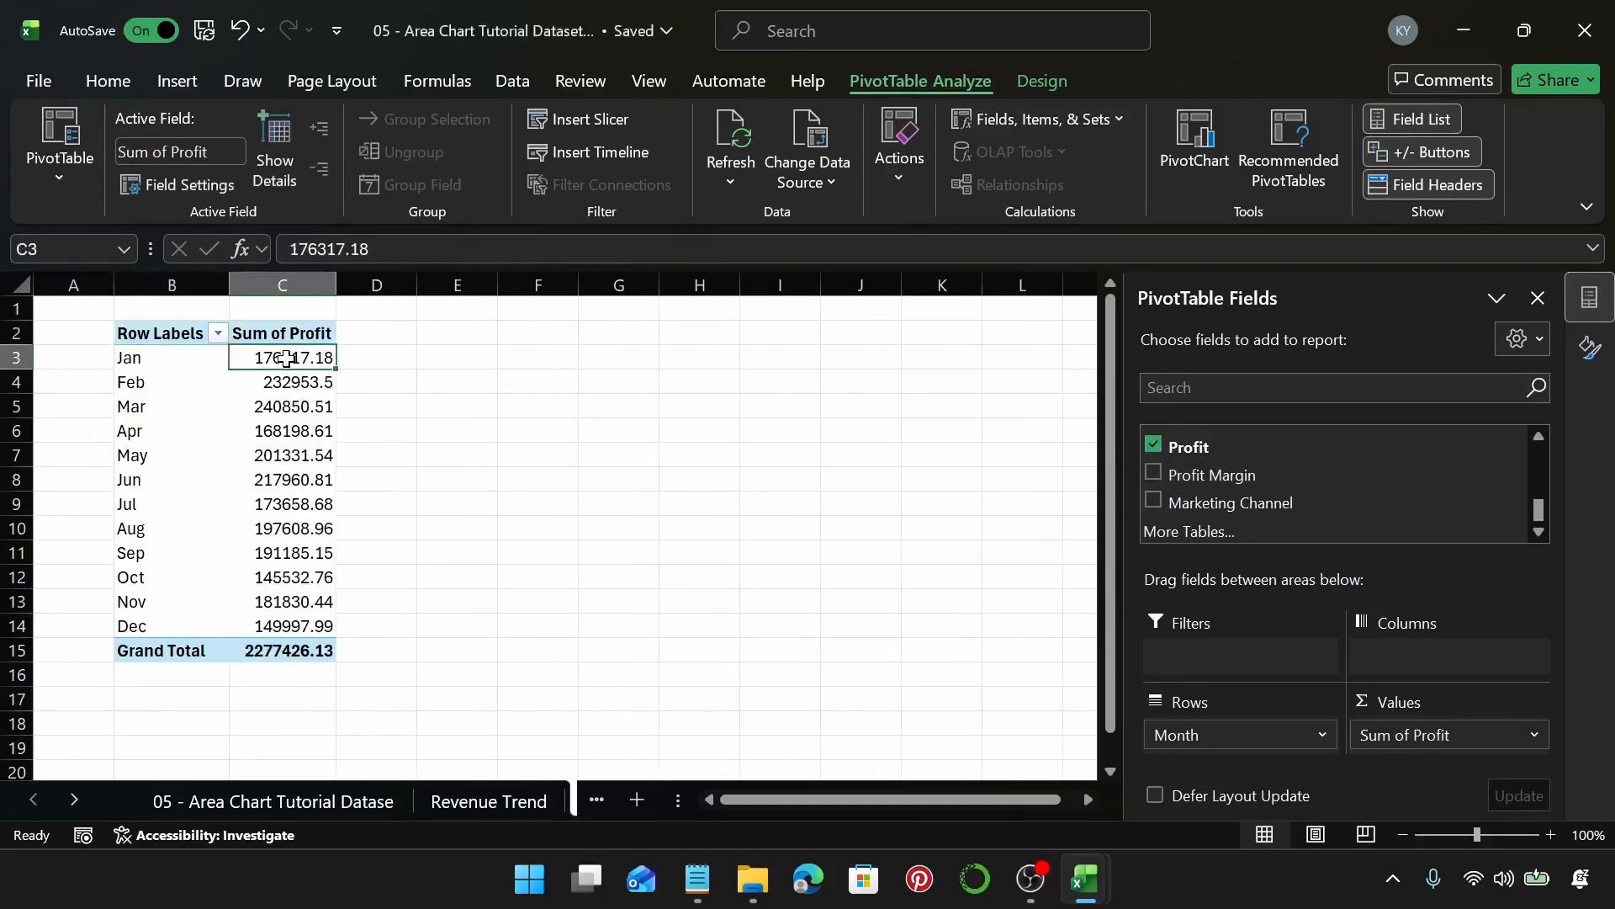
key(ctrl+shift+Down)
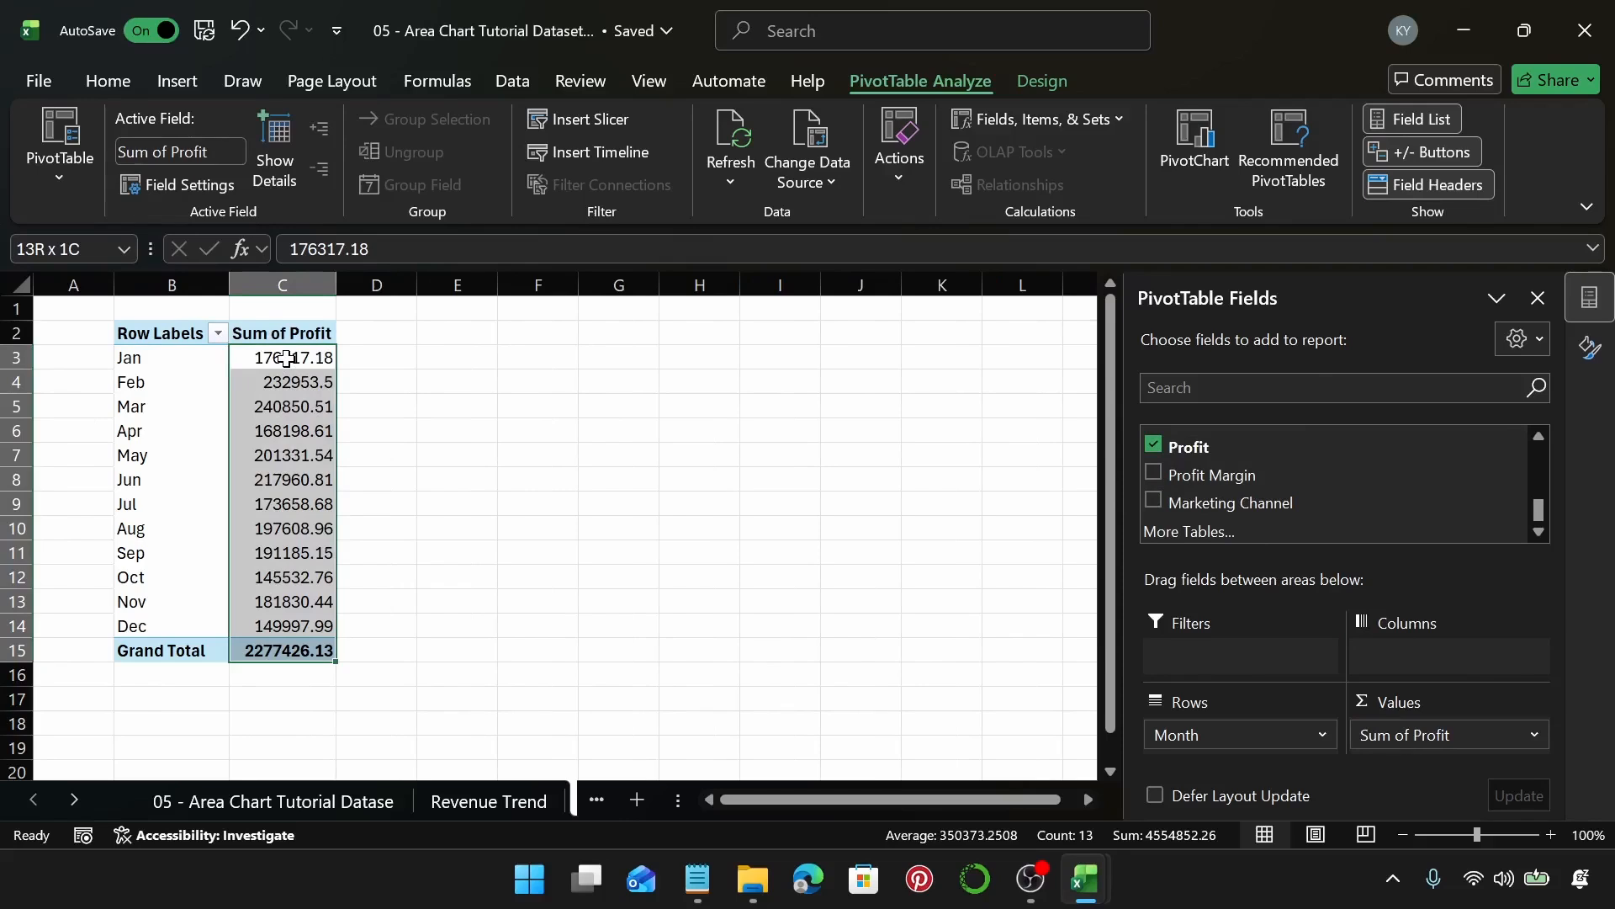
click(107, 80)
click(749, 153)
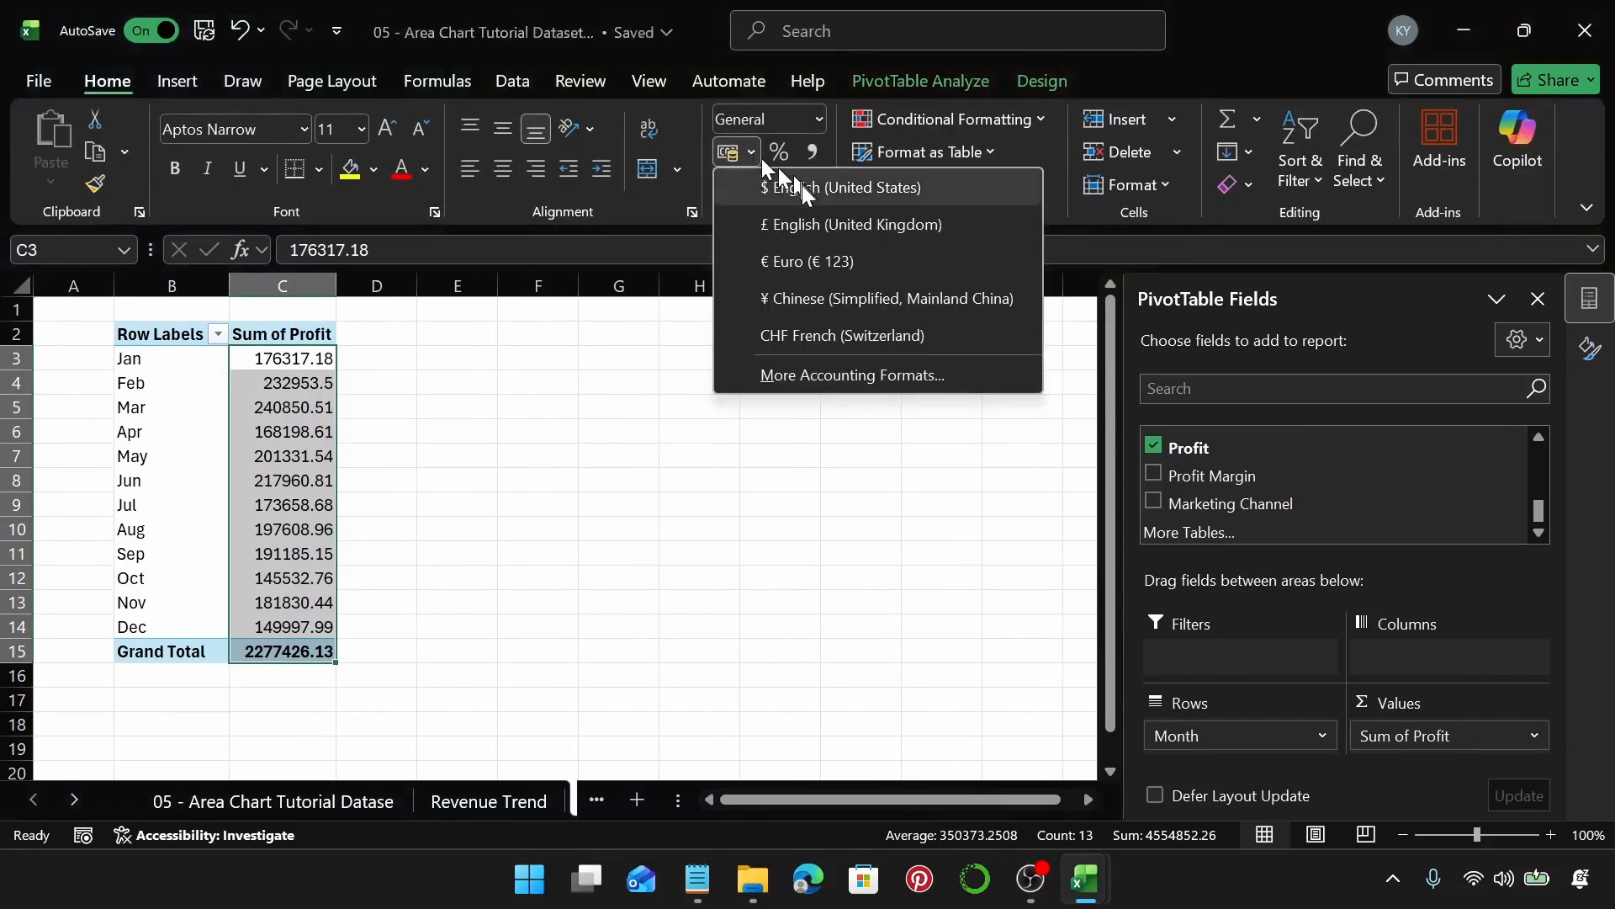
click(799, 178)
click(328, 455)
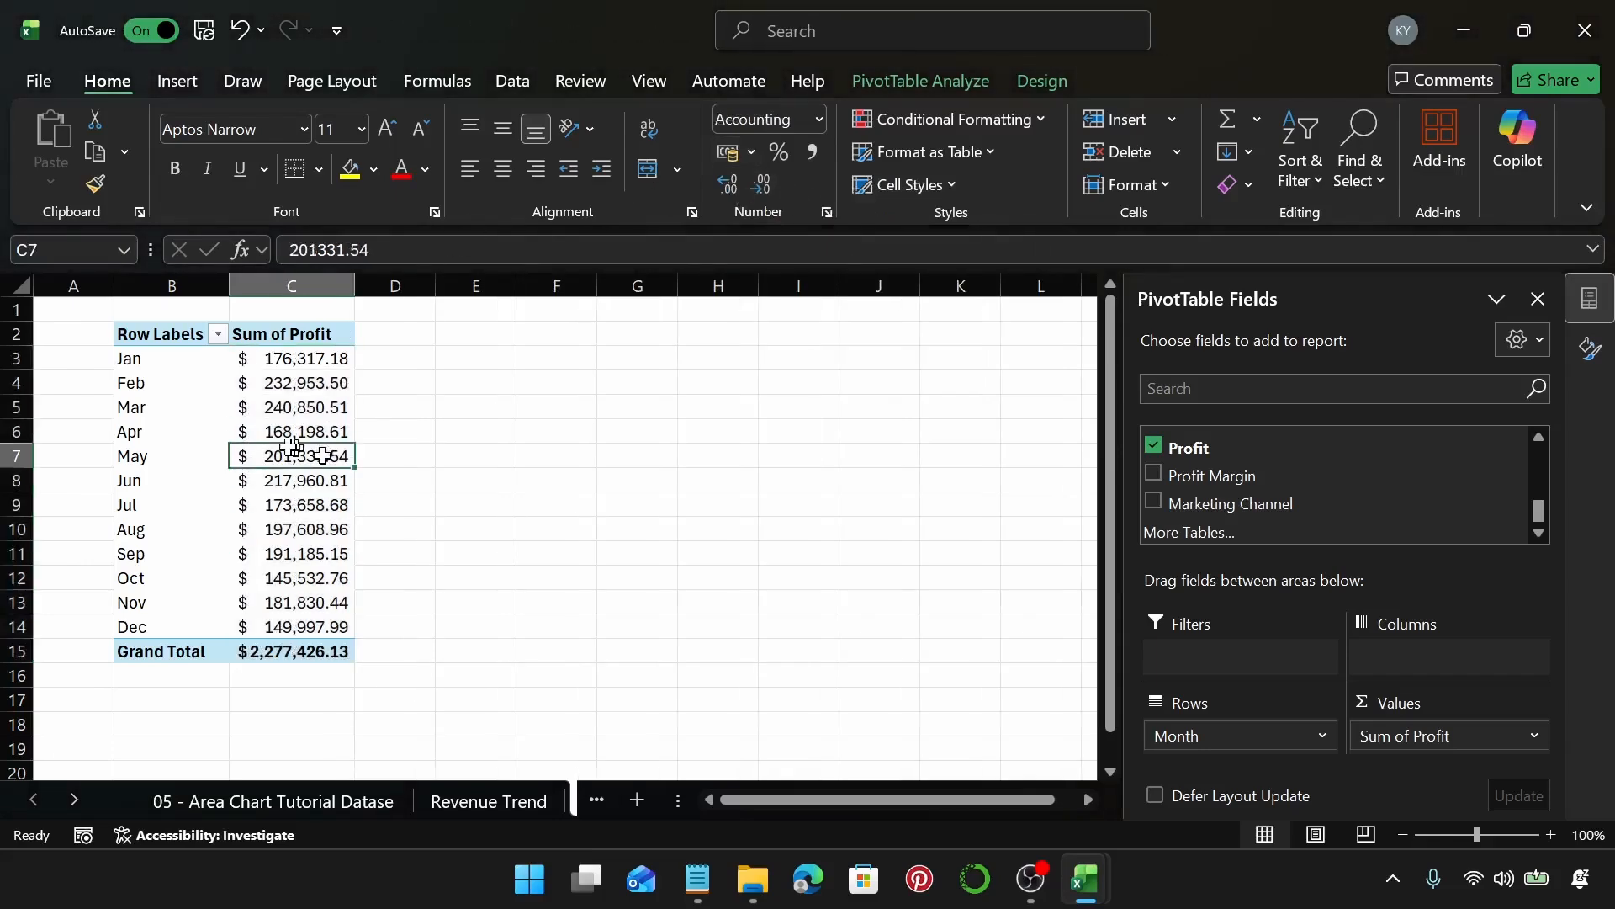
Insert a standard Area chart from the profit PivotTable and hide all field buttons on it.
click(179, 80)
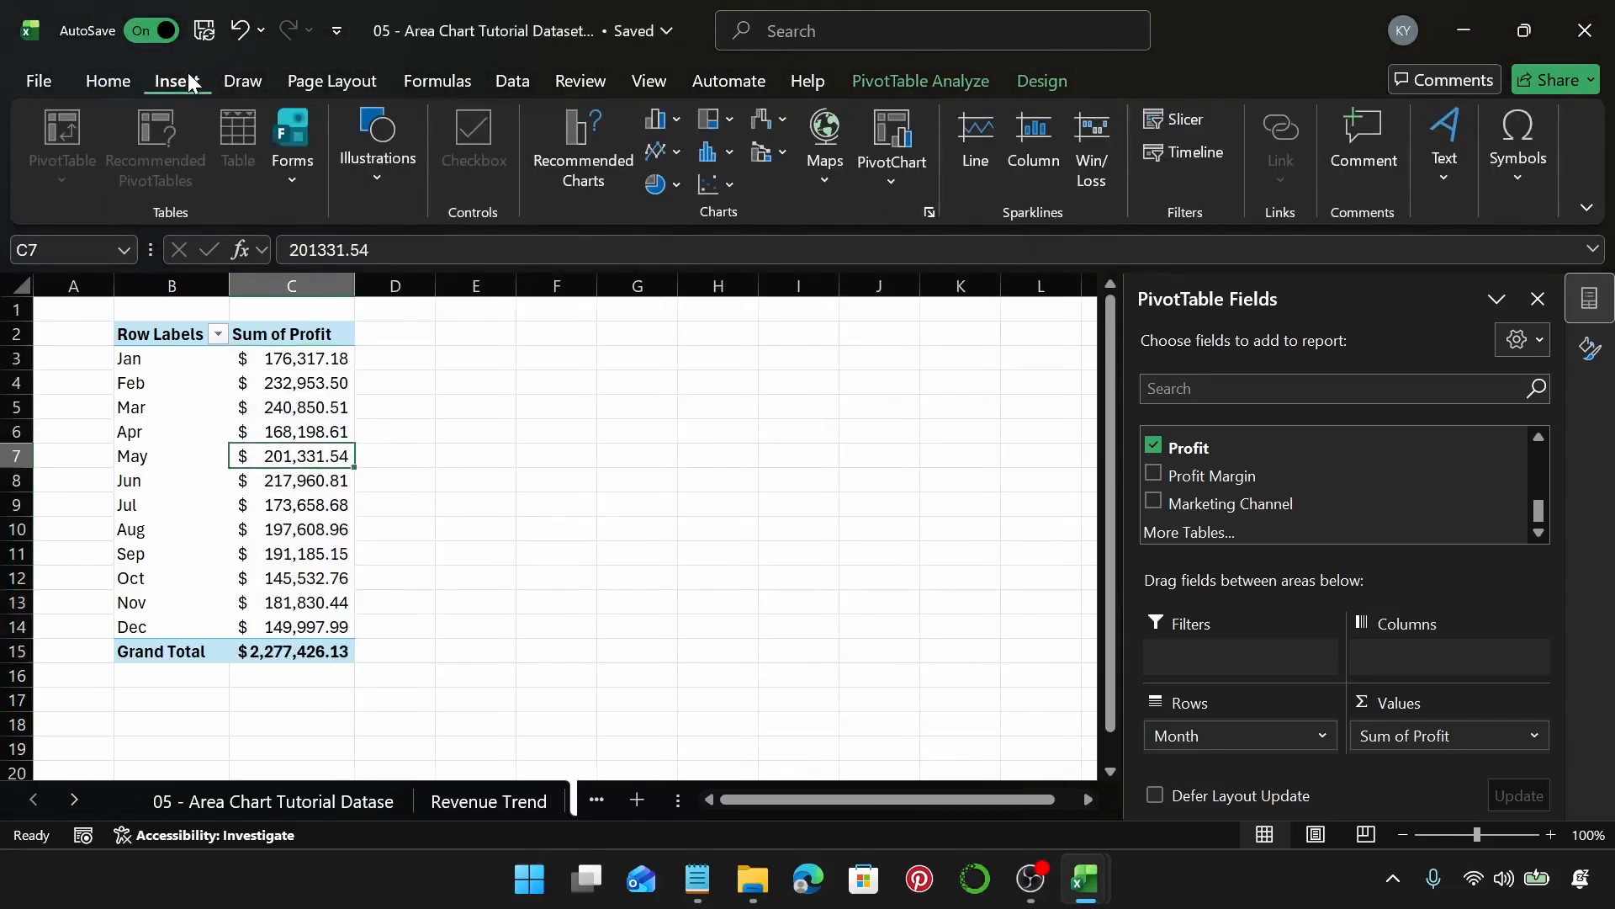
click(572, 174)
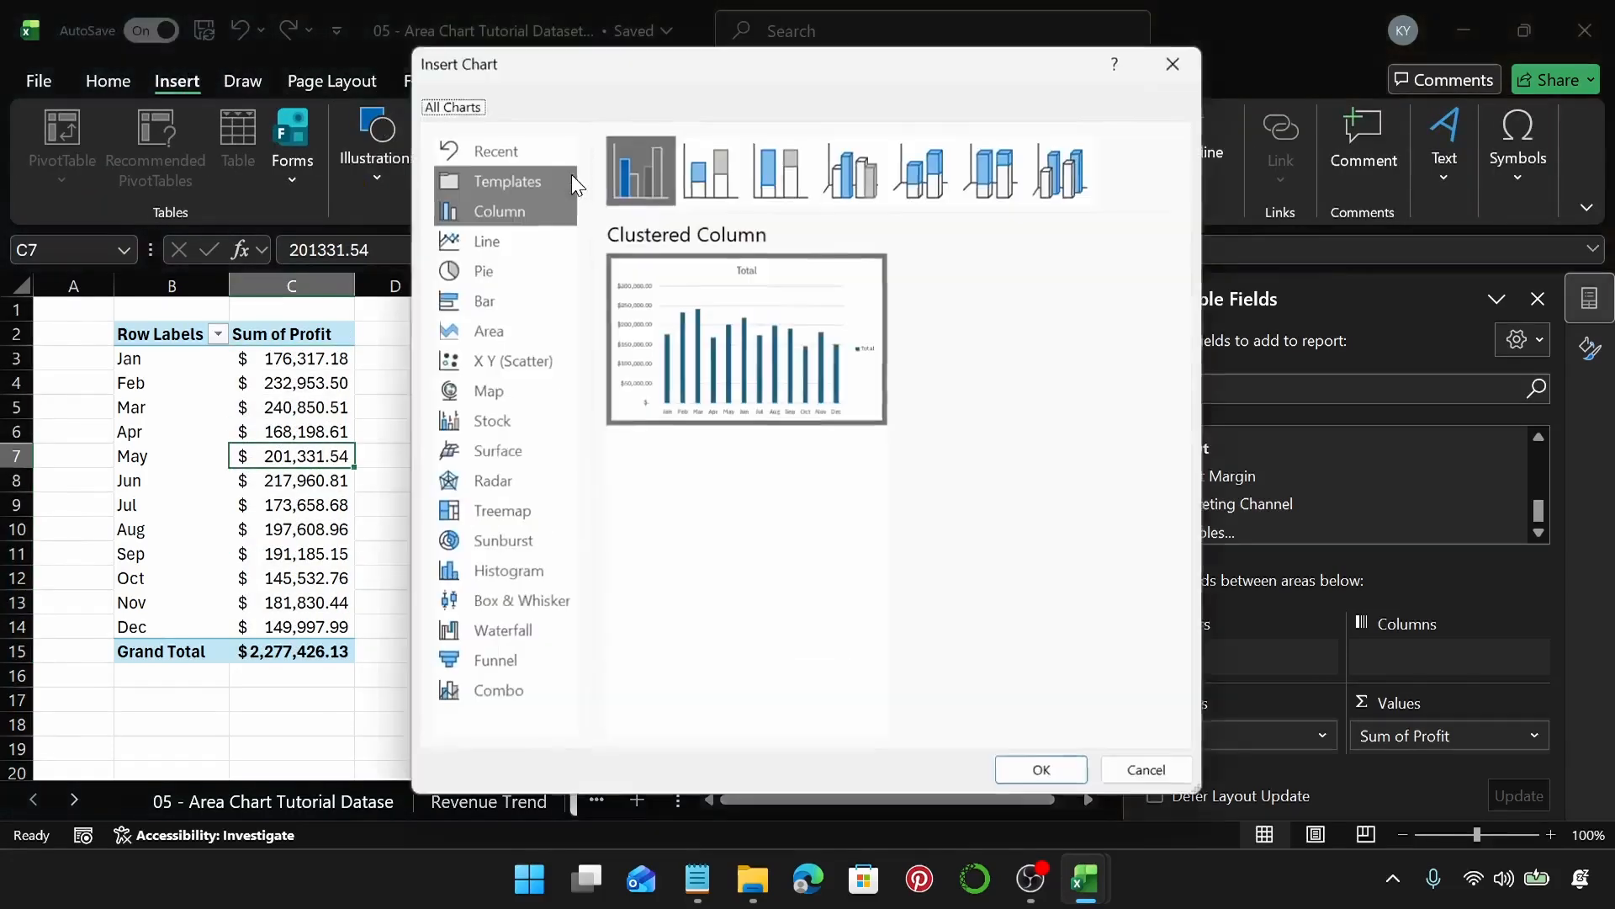
click(486, 330)
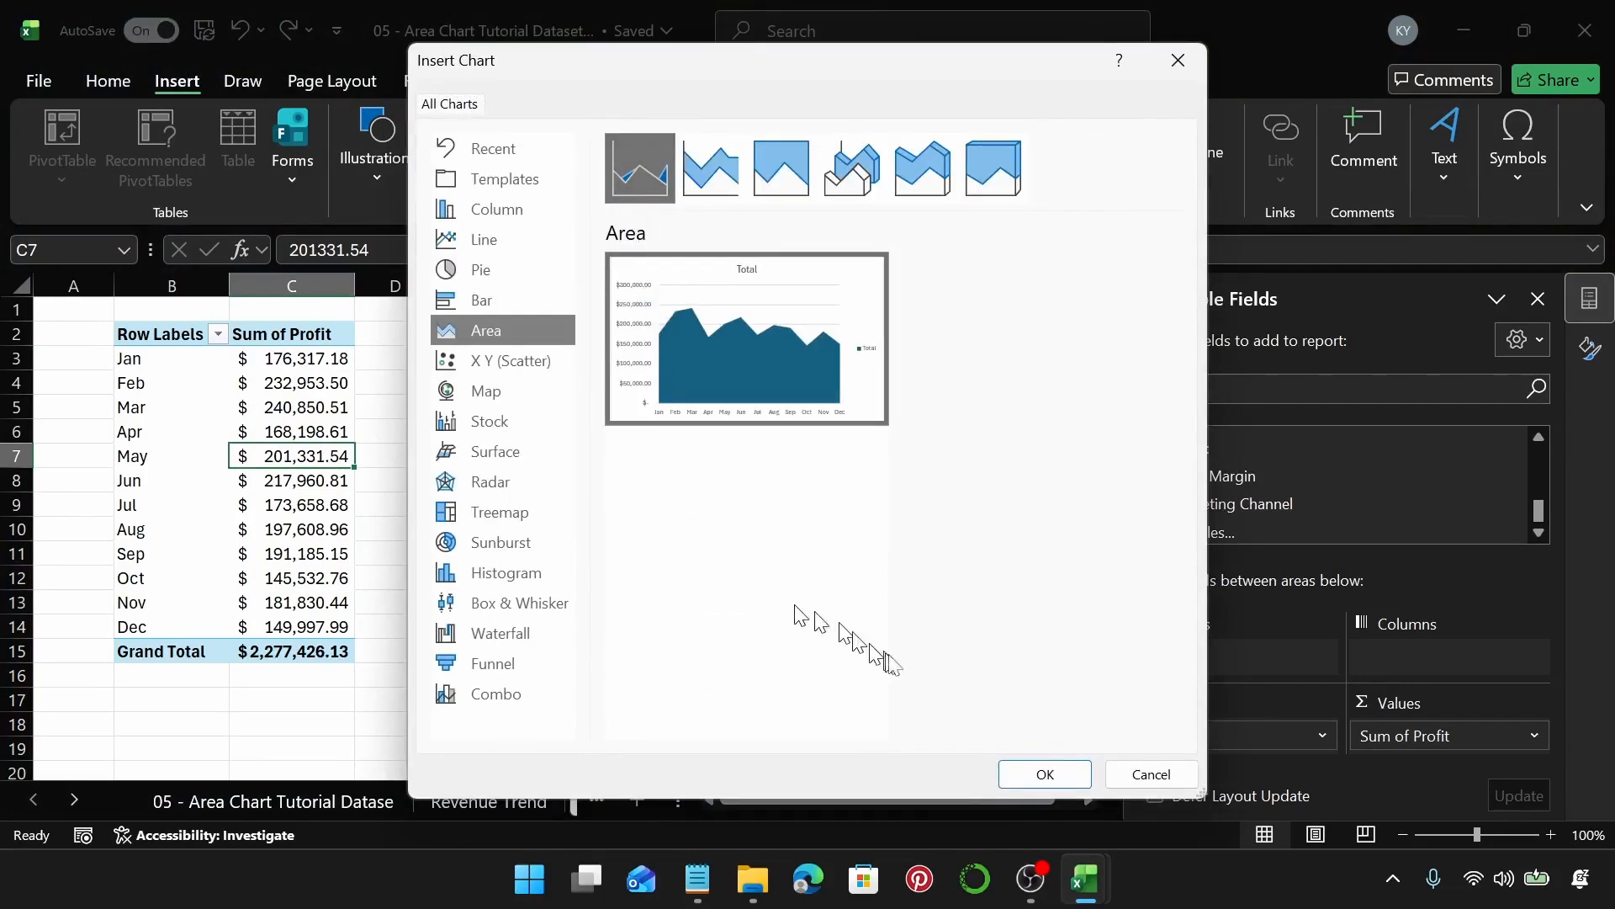
click(1036, 773)
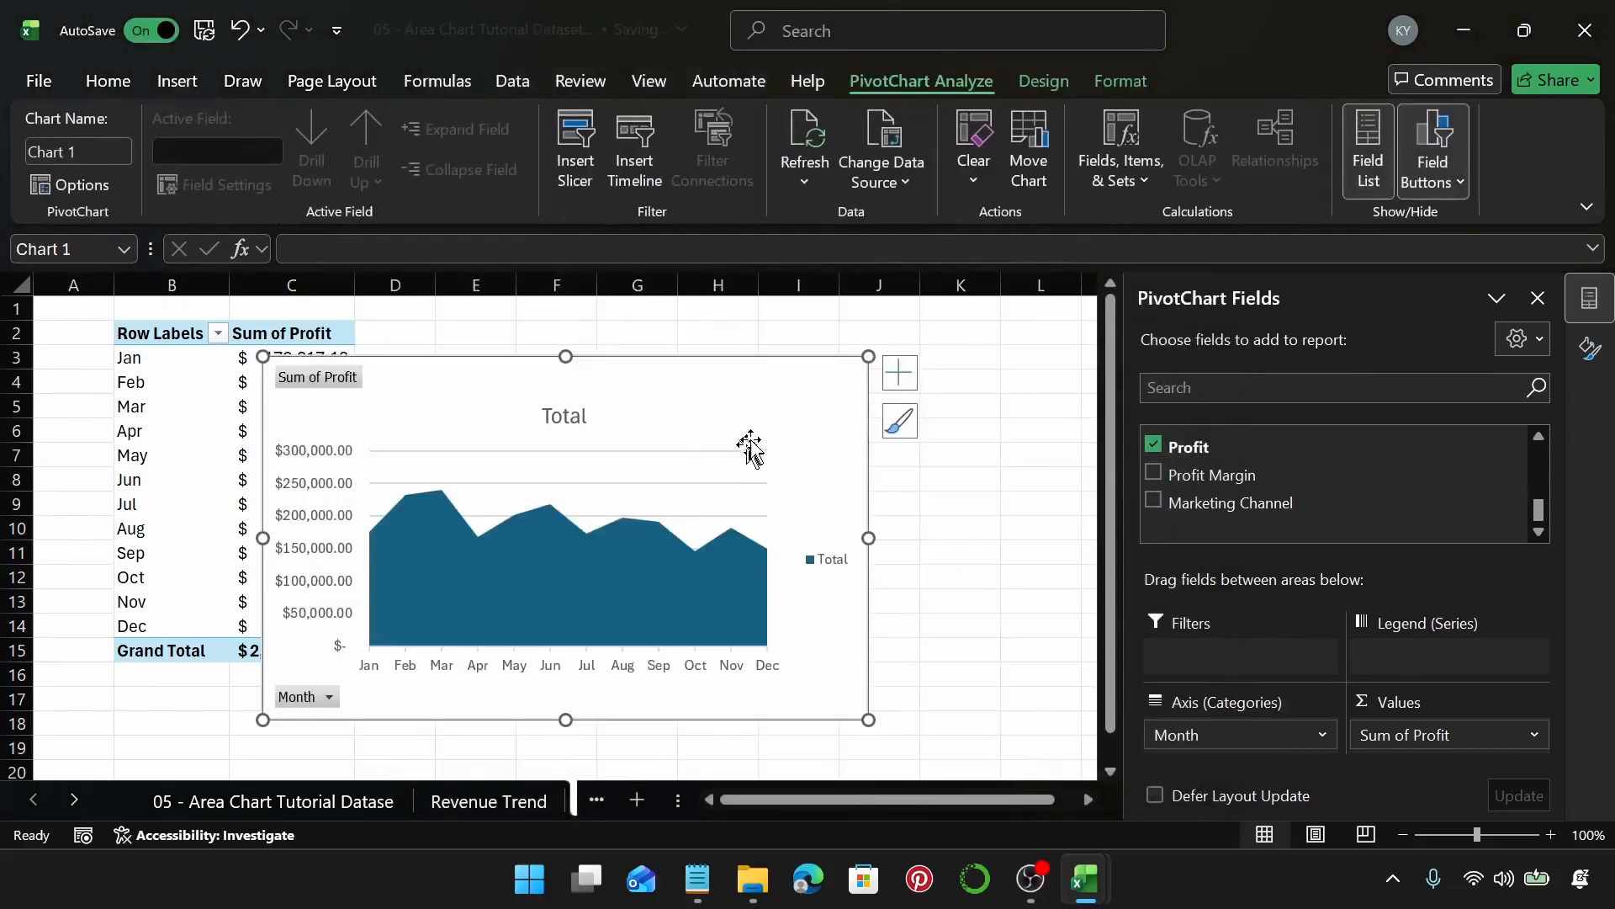
right_click(311, 381)
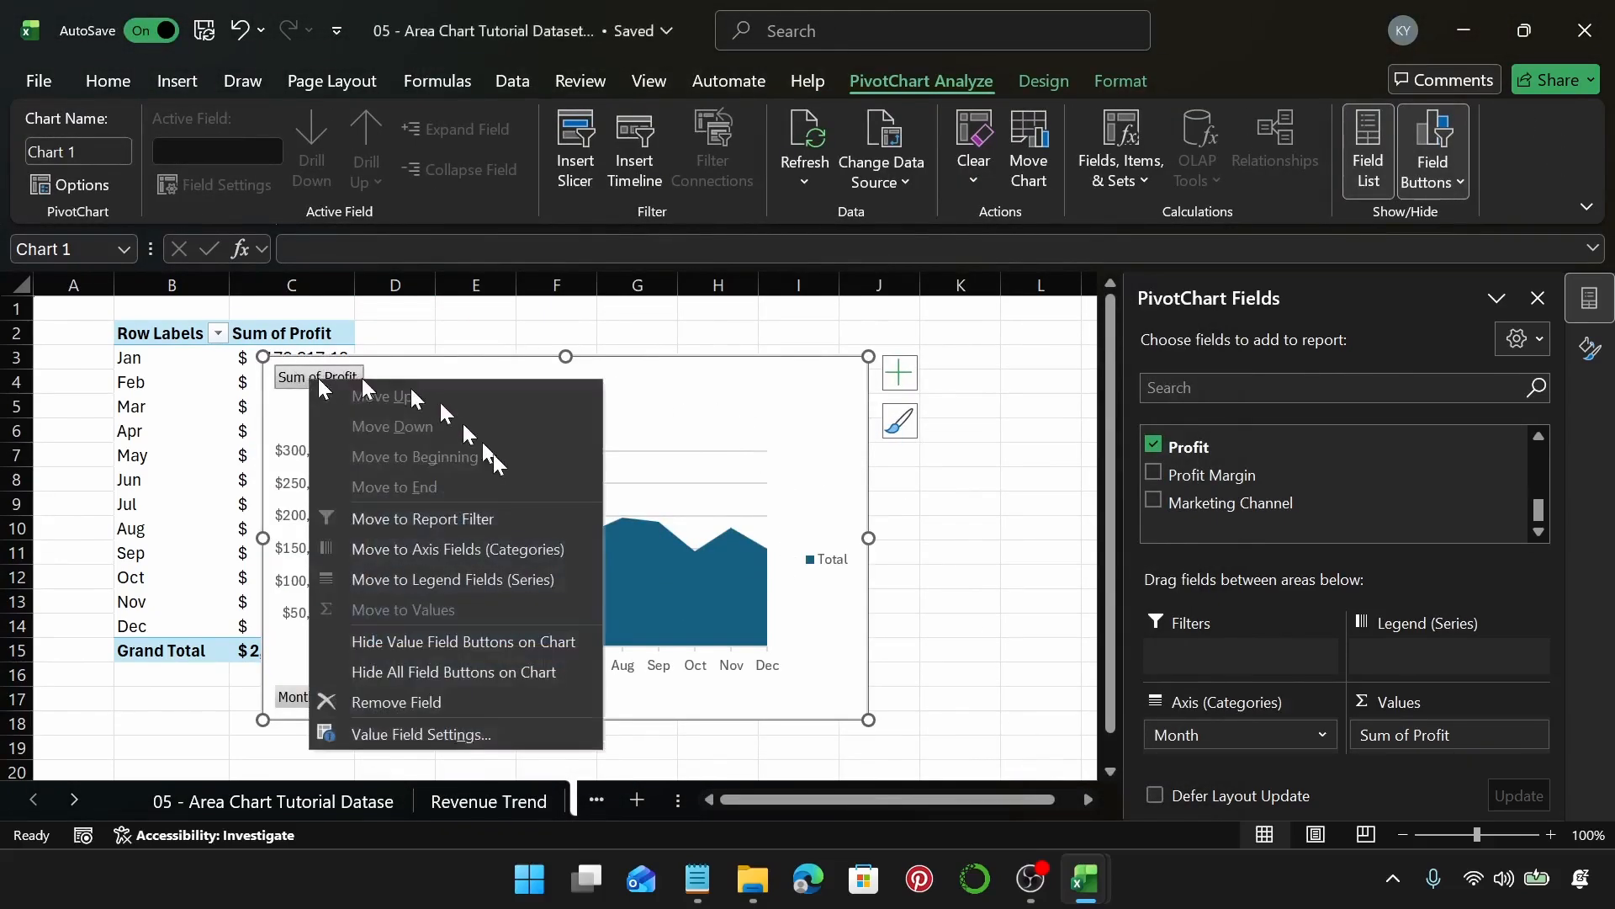
click(515, 669)
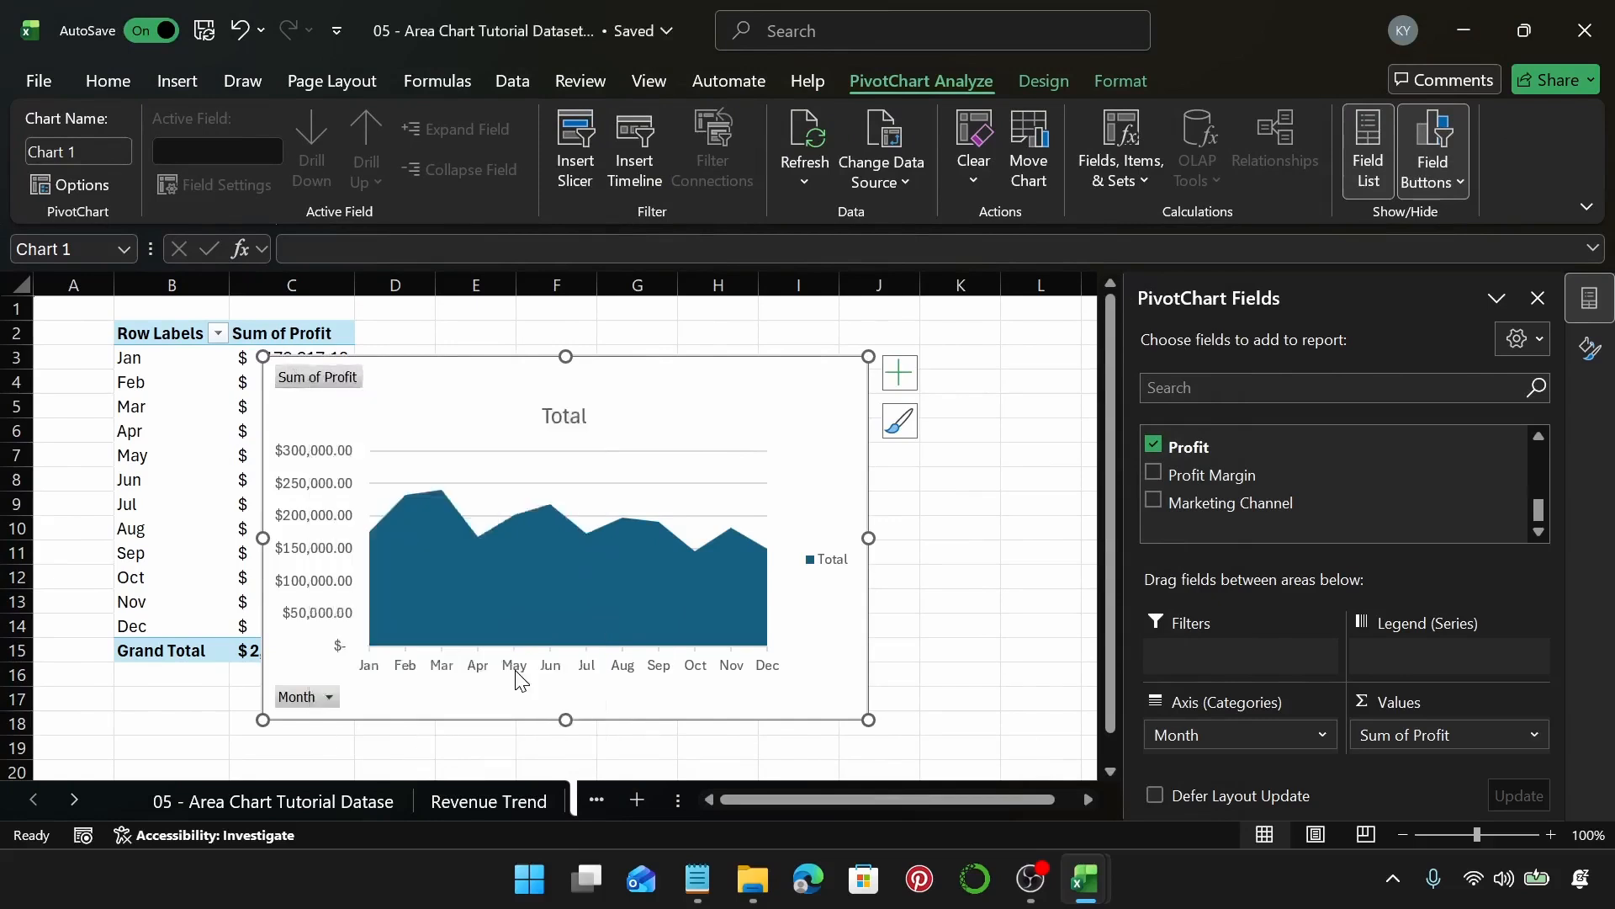
Change the new area chart's title to "Profit Trend".
double_click(563, 383)
double_click(563, 383)
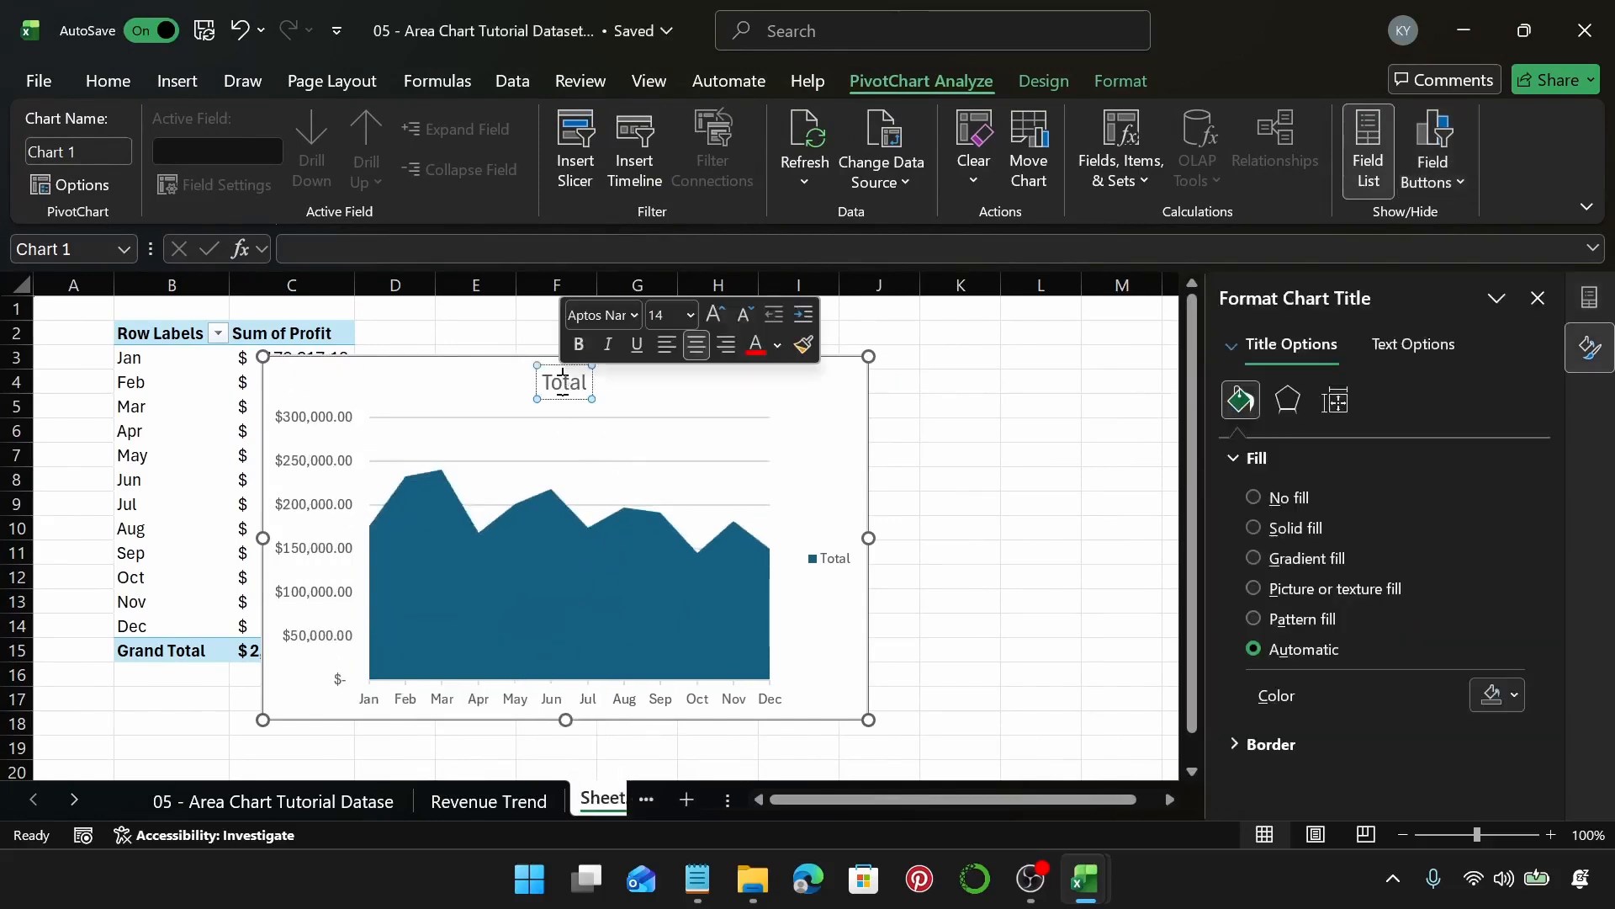
text(Prof)
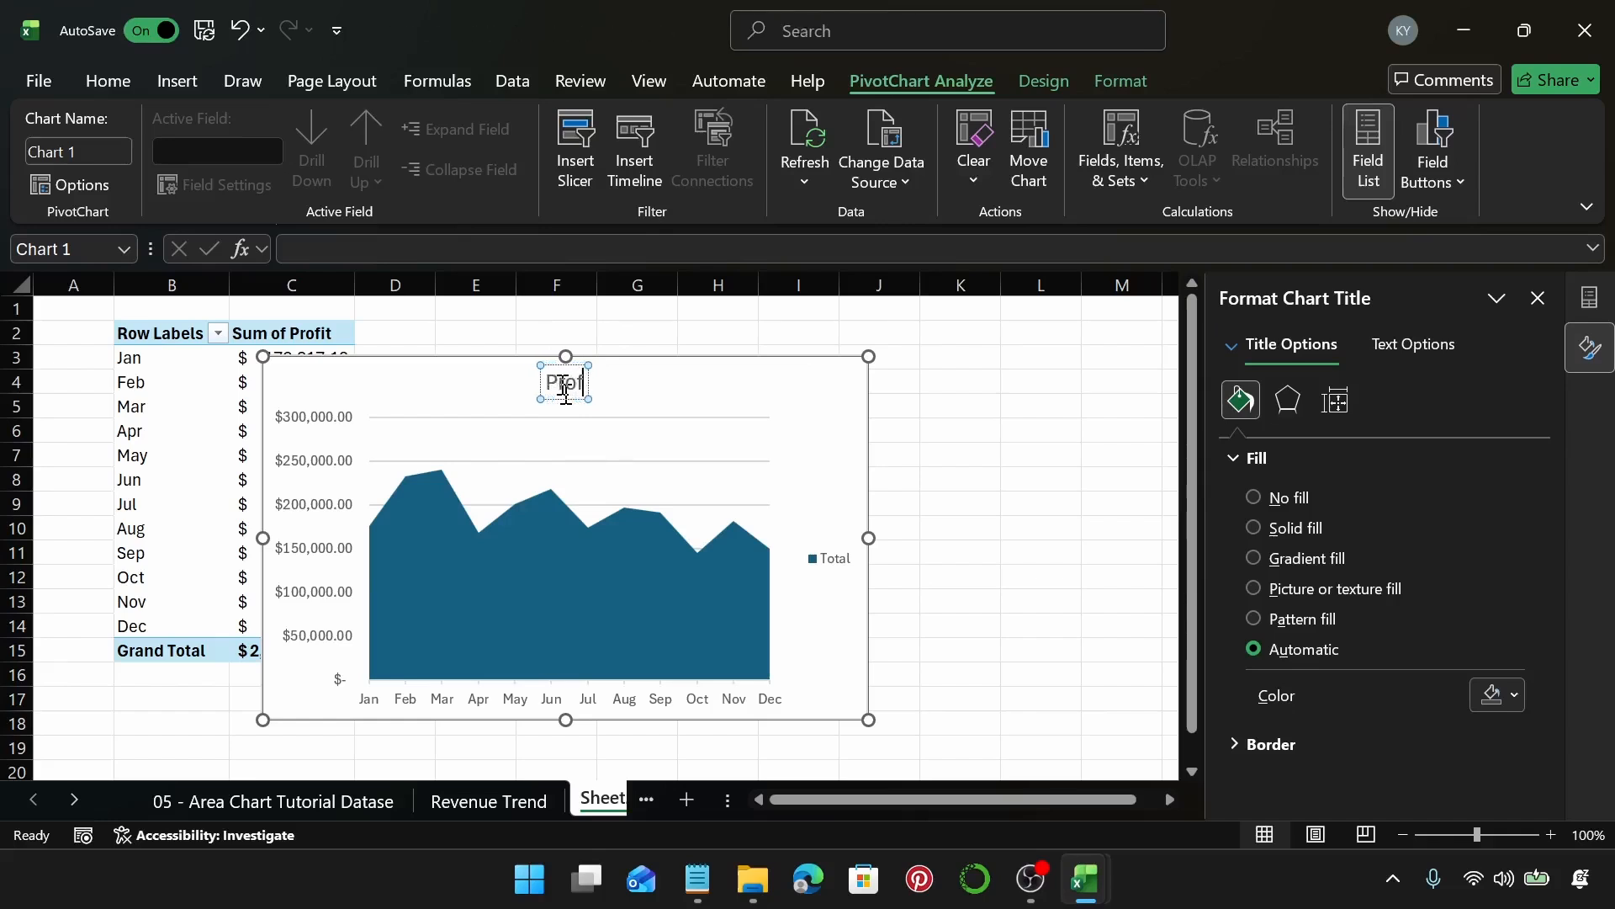
text(it T)
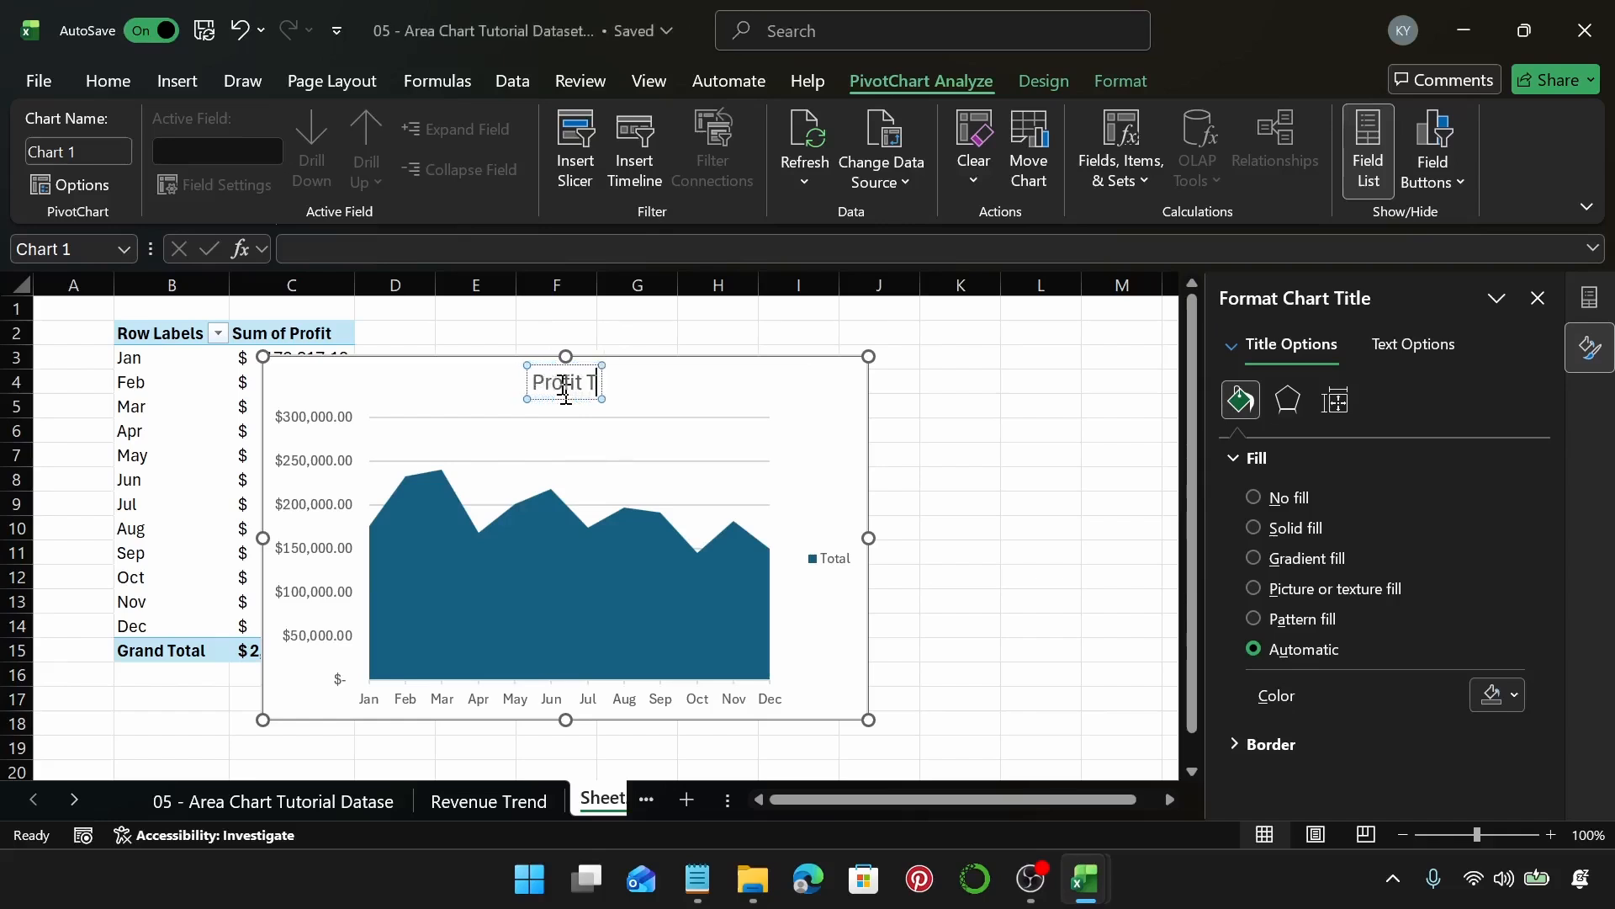
text(rend)
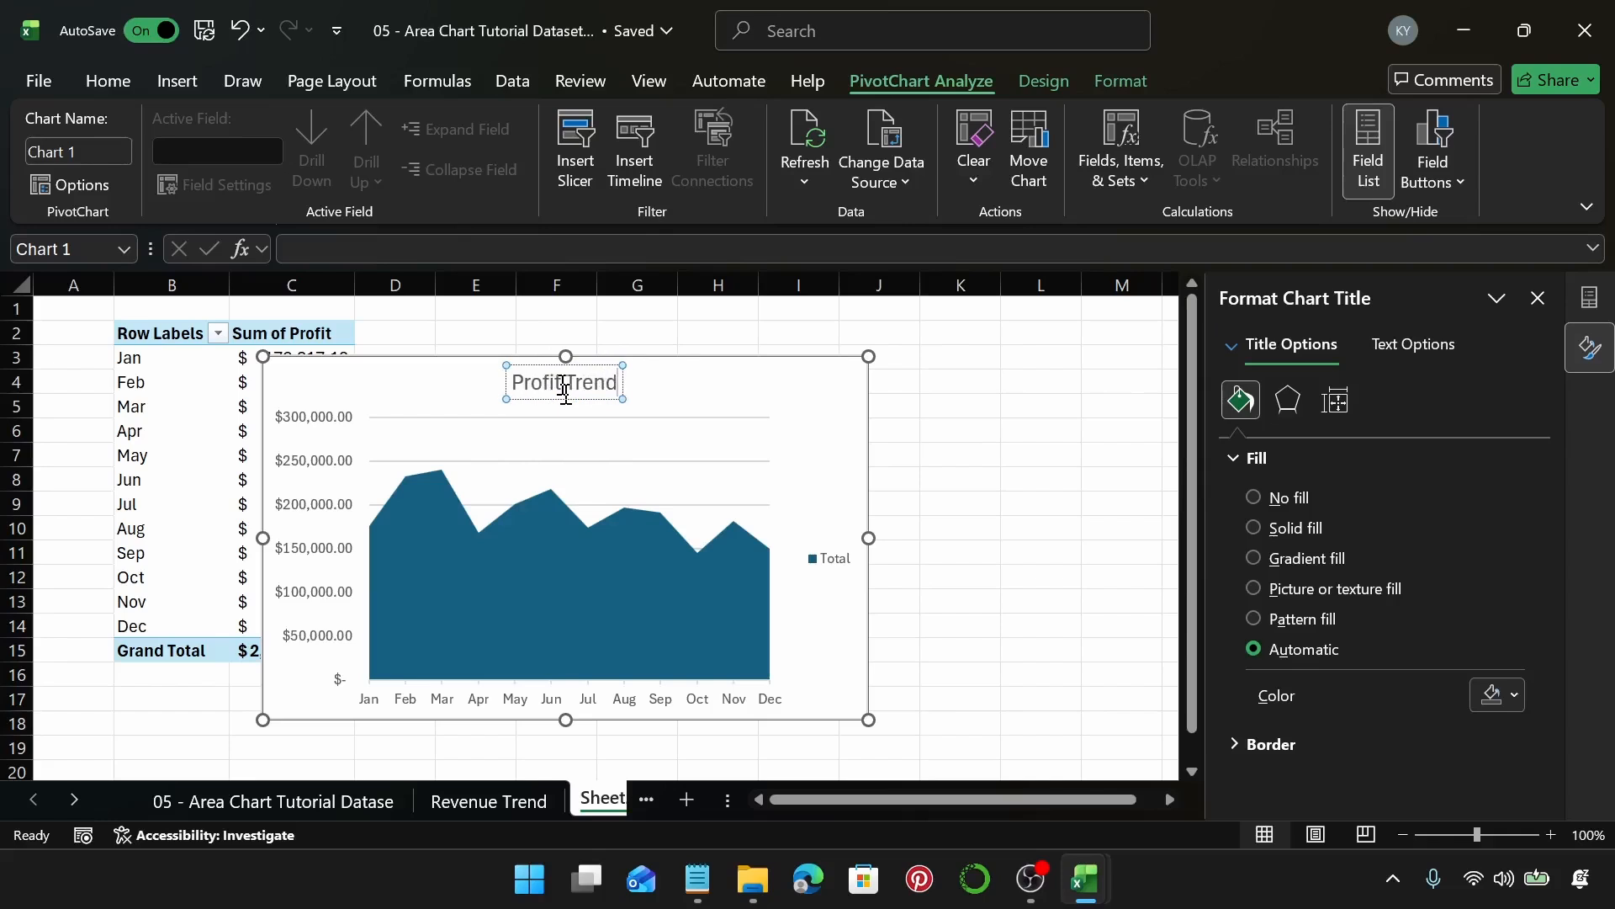
Rename the Sheet2 worksheet to "Profit Trend" using text copied from the chart title.
click(624, 804)
double_click(324, 796)
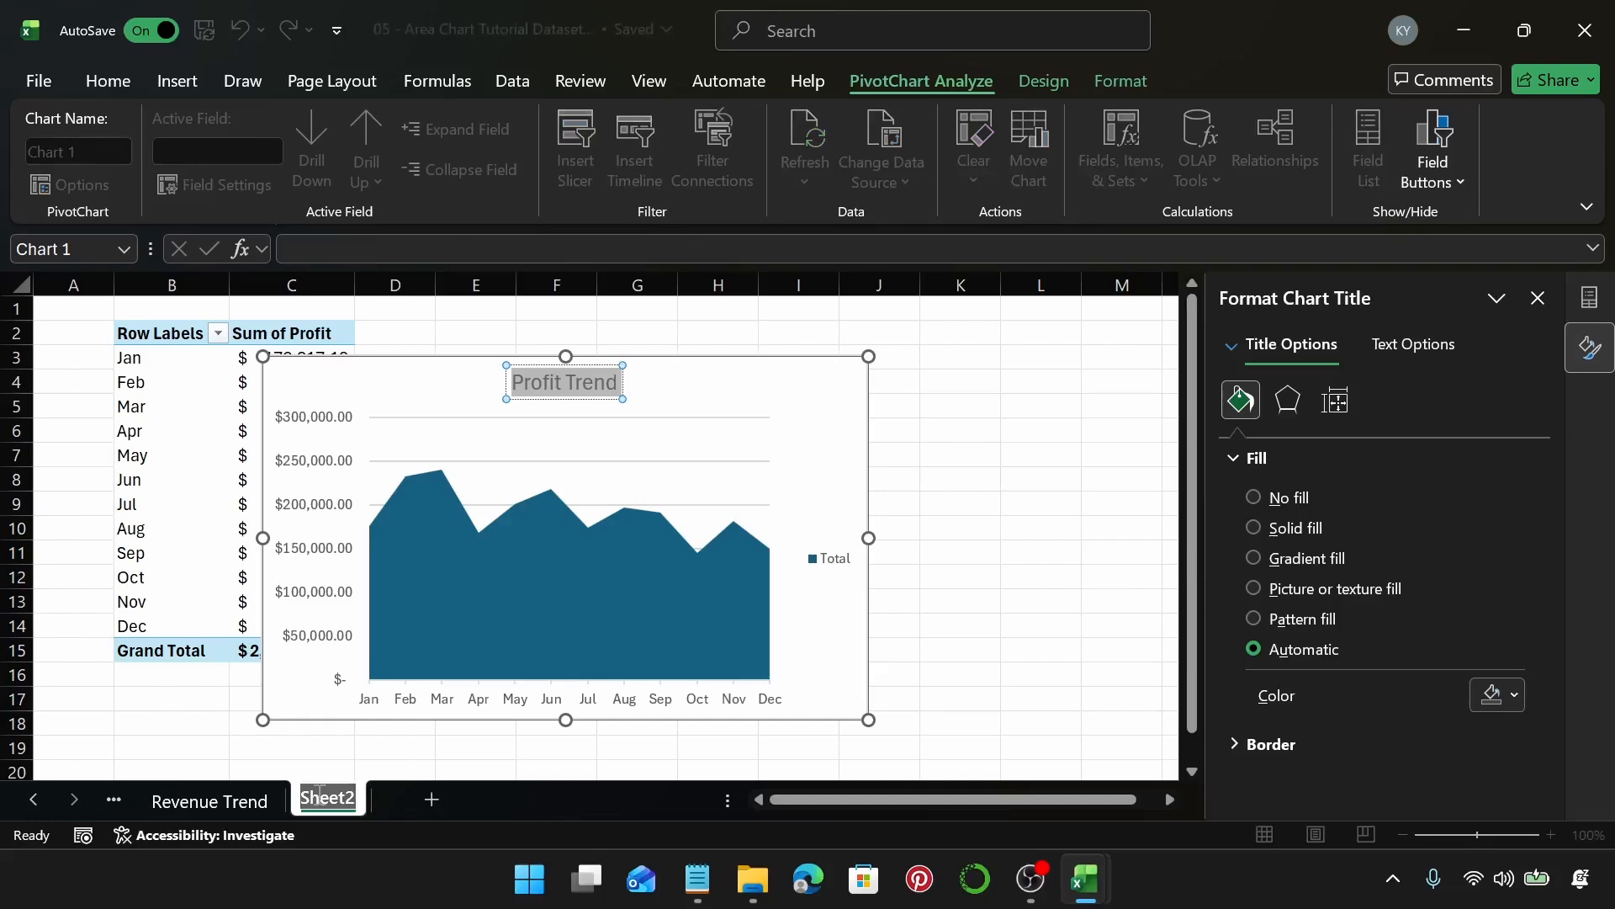
double_click(540, 386)
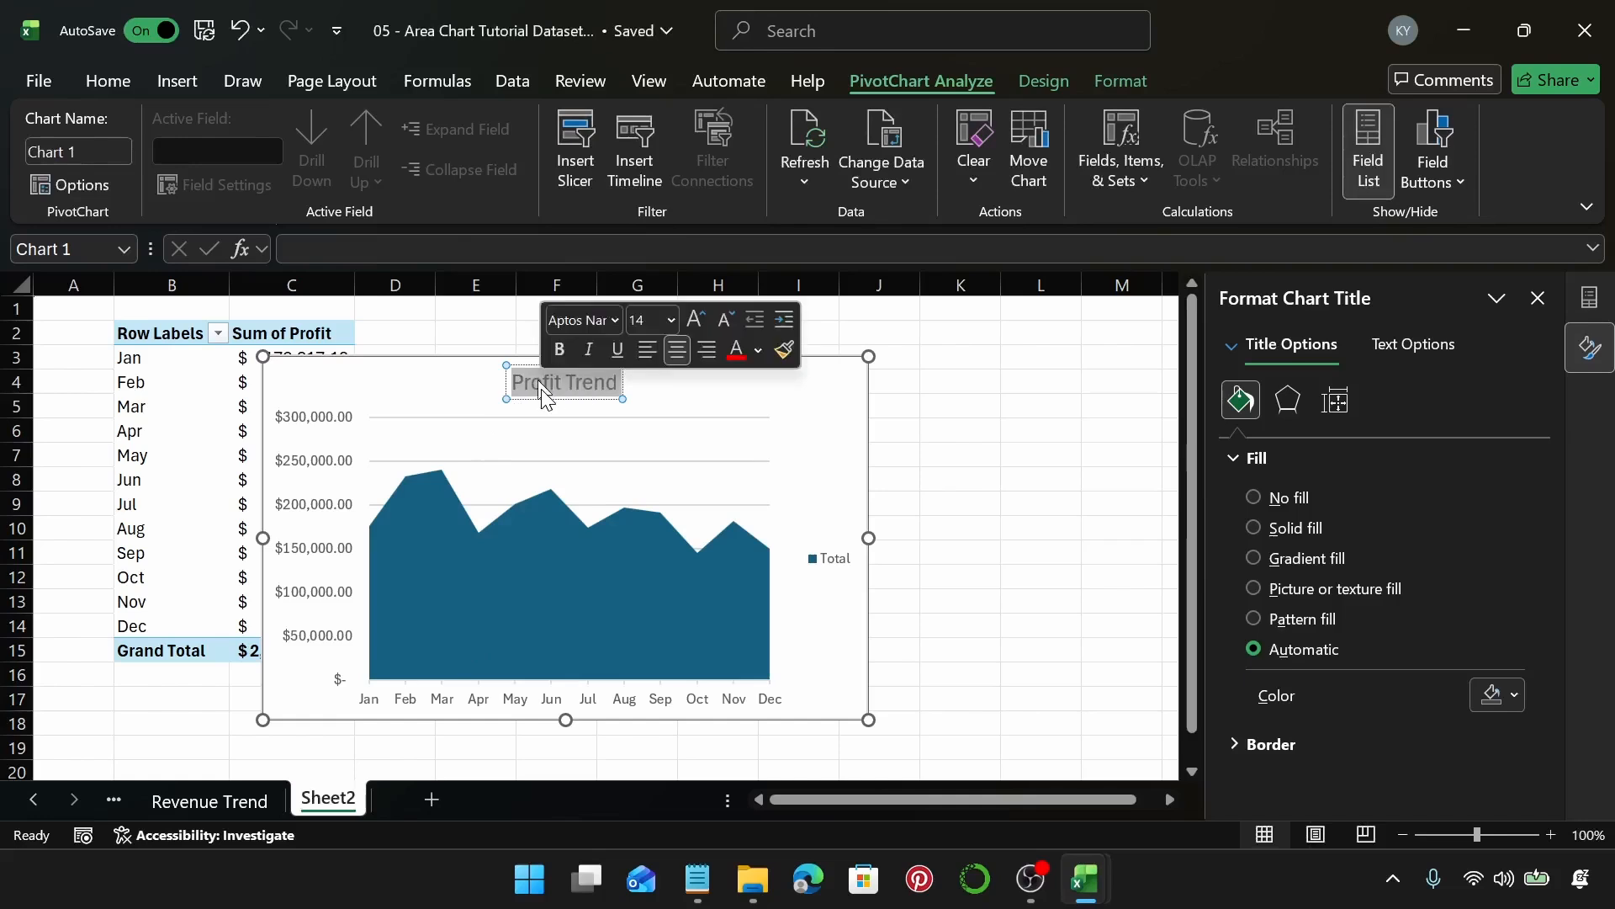
triple_click(530, 378)
key(ctrl+c)
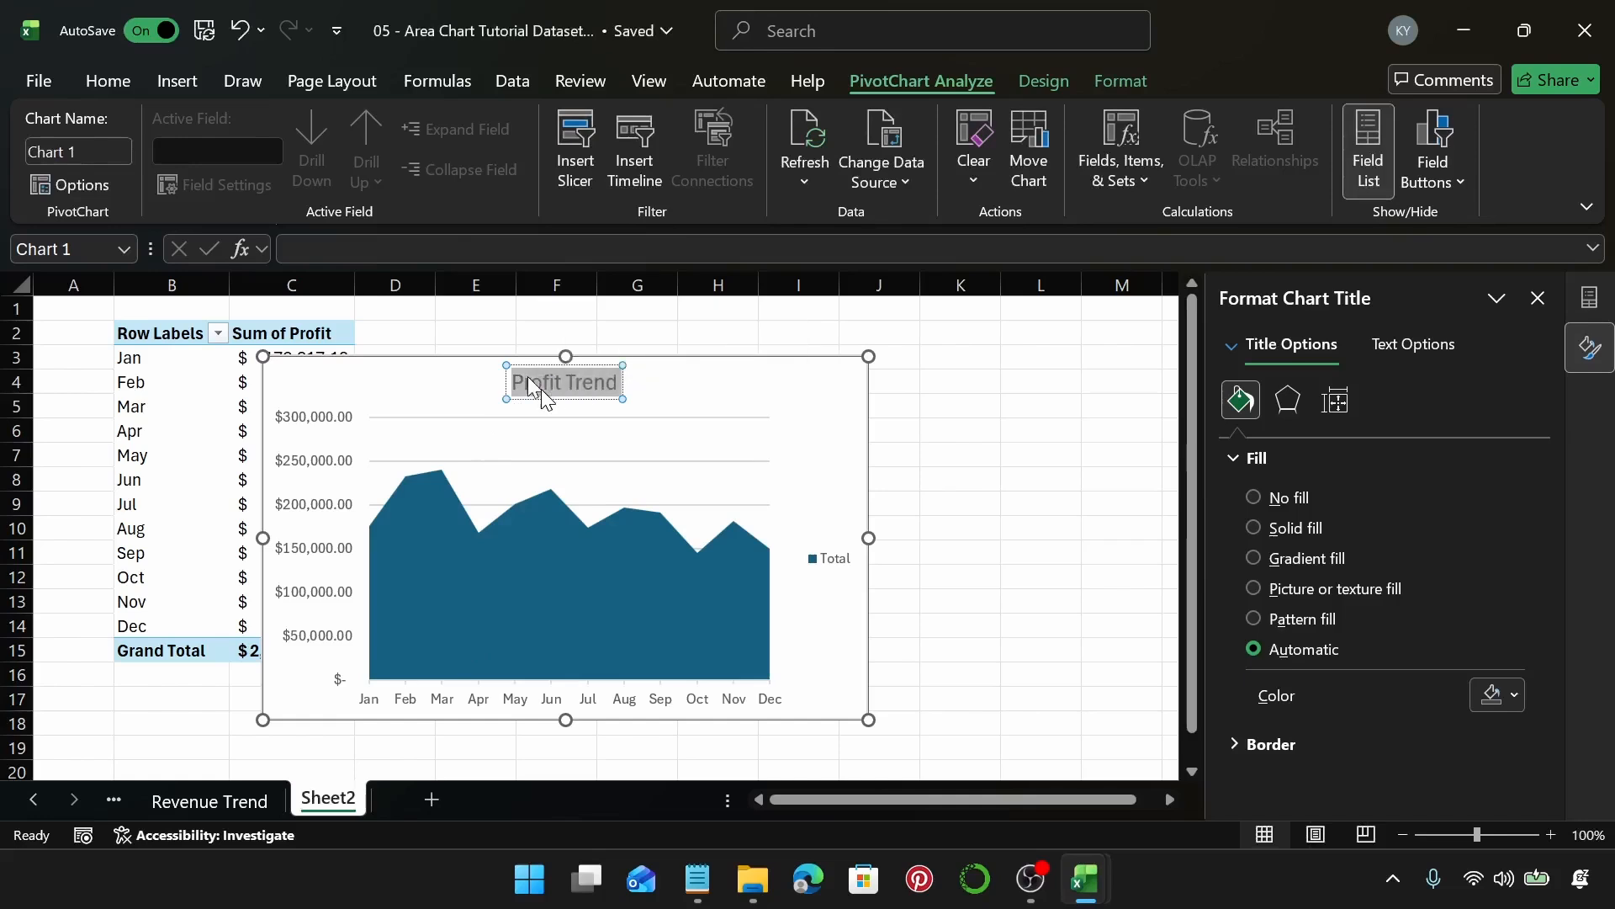
double_click(328, 798)
key(ctrl+v)
key(Return)
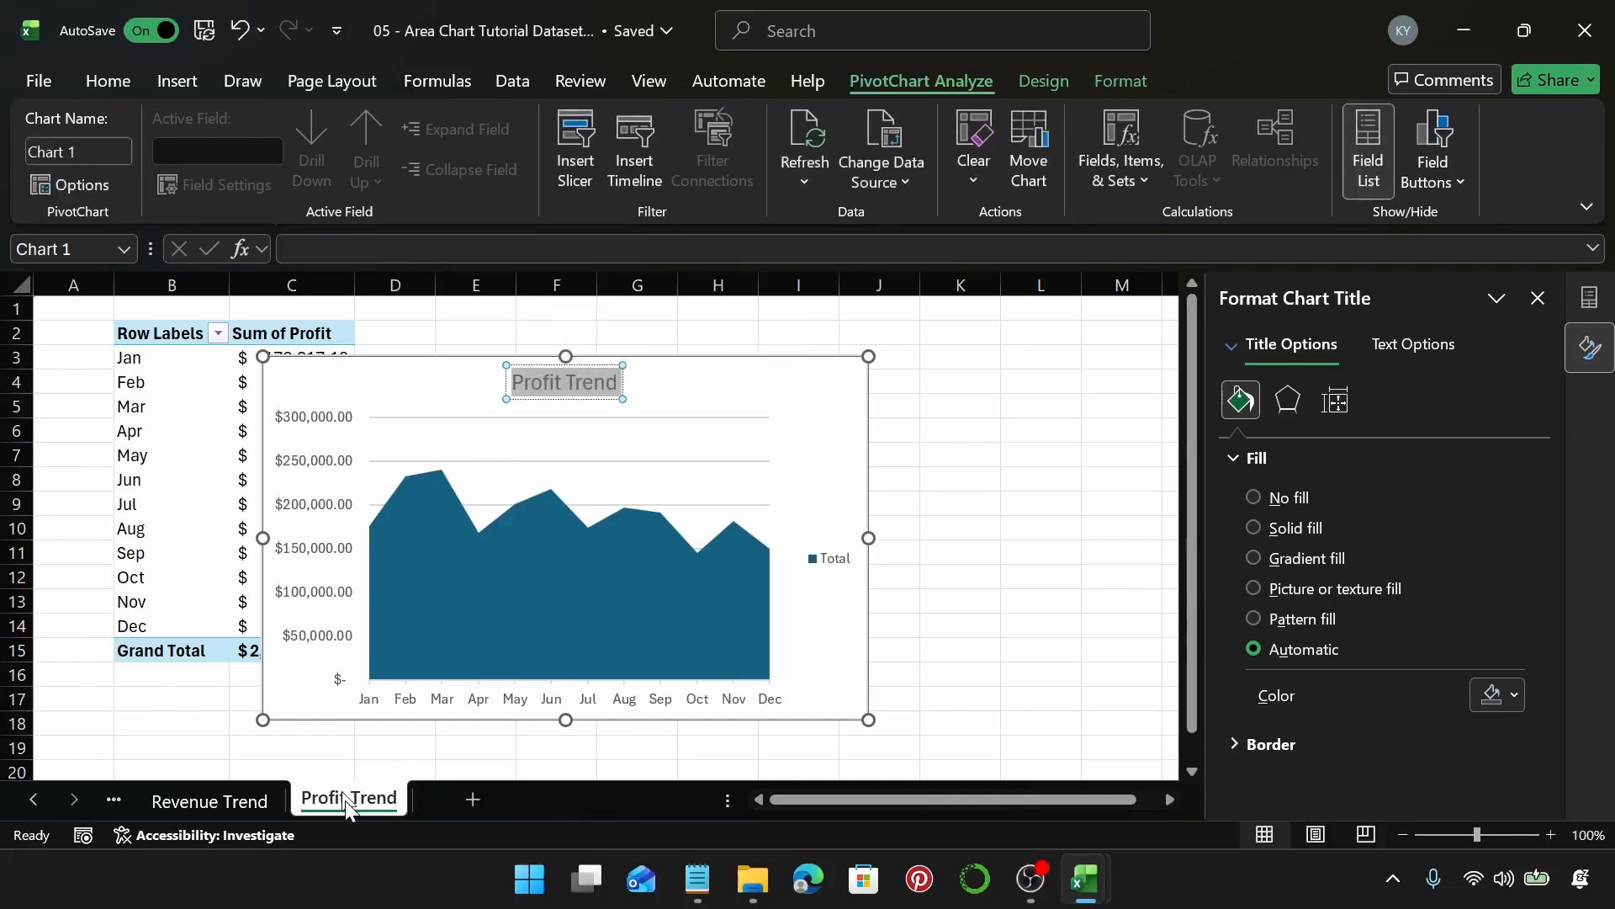
Delete the legend from the Profit Trend chart.
click(745, 392)
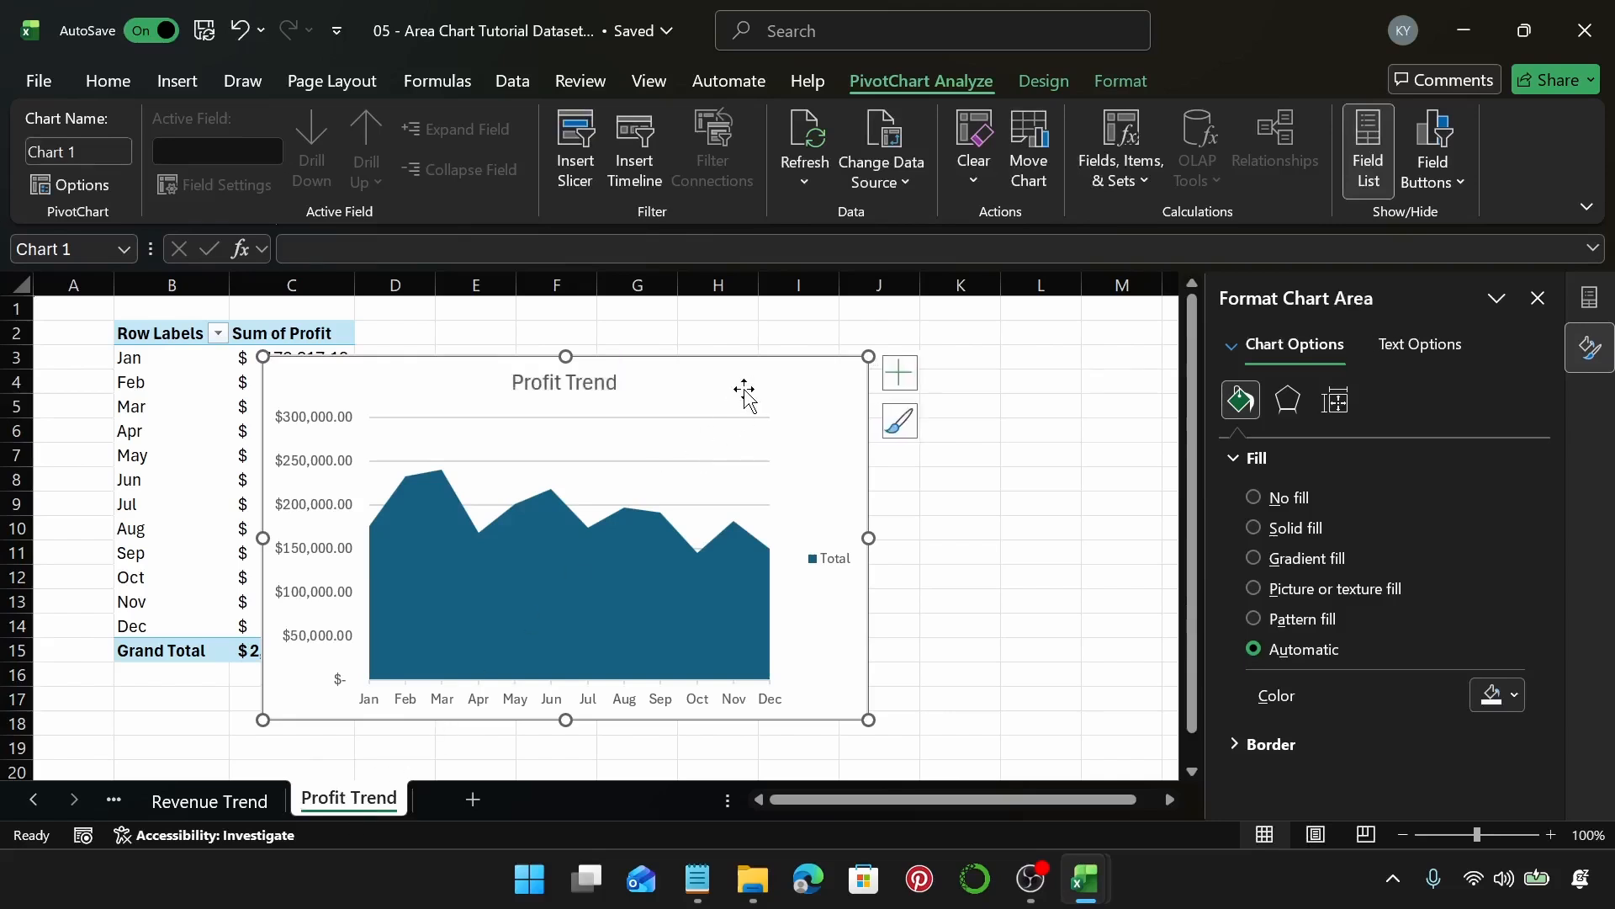
click(848, 565)
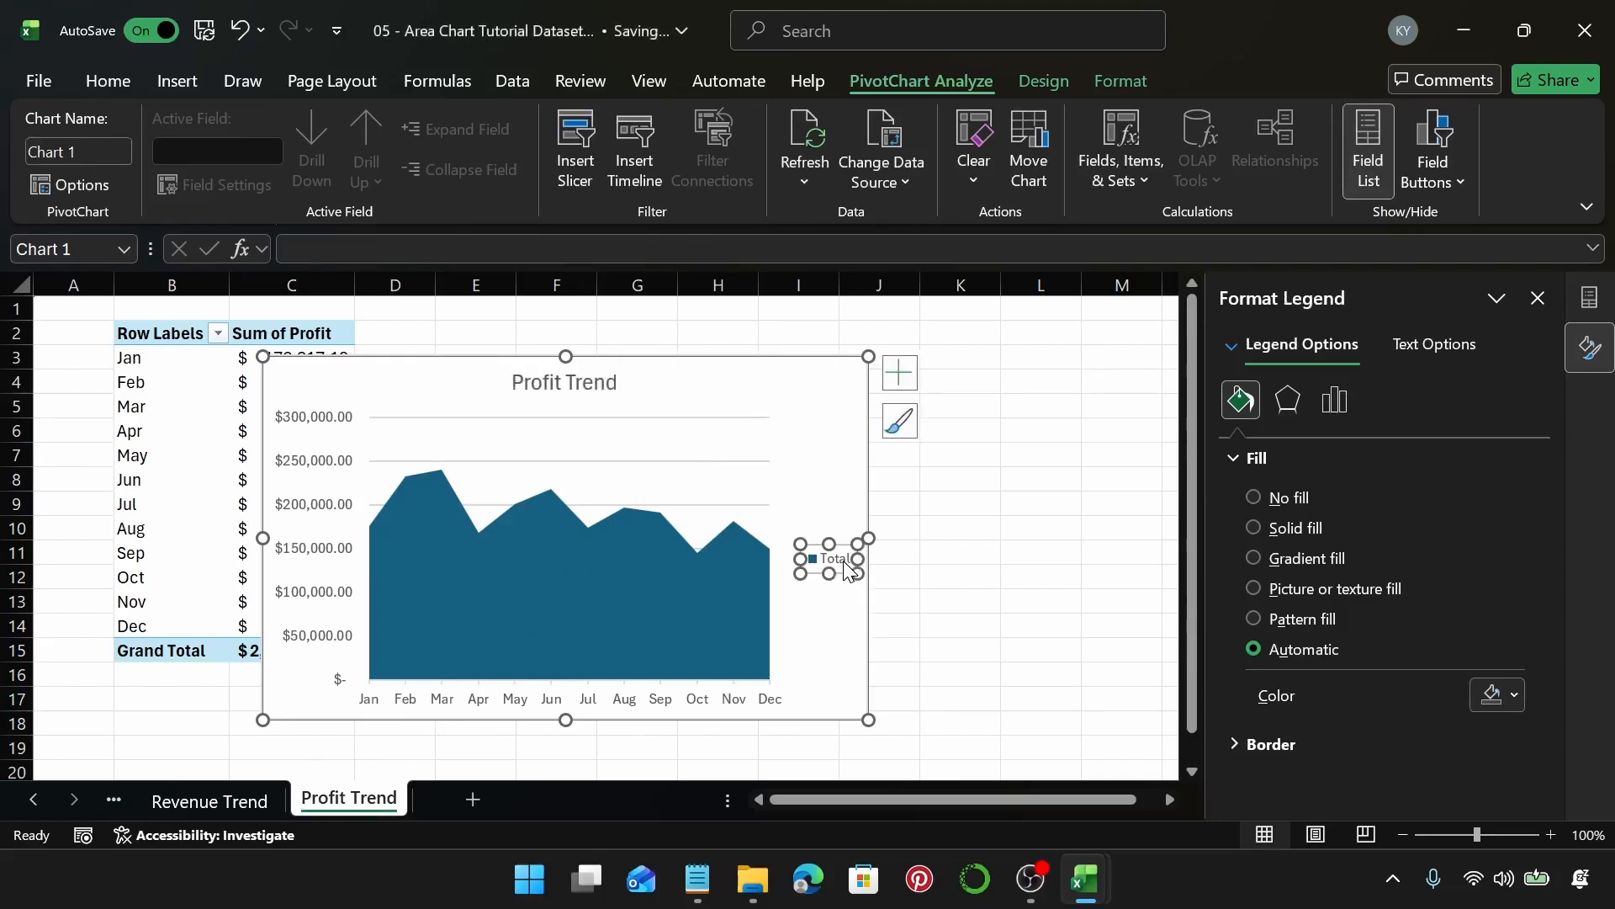
key(Delete)
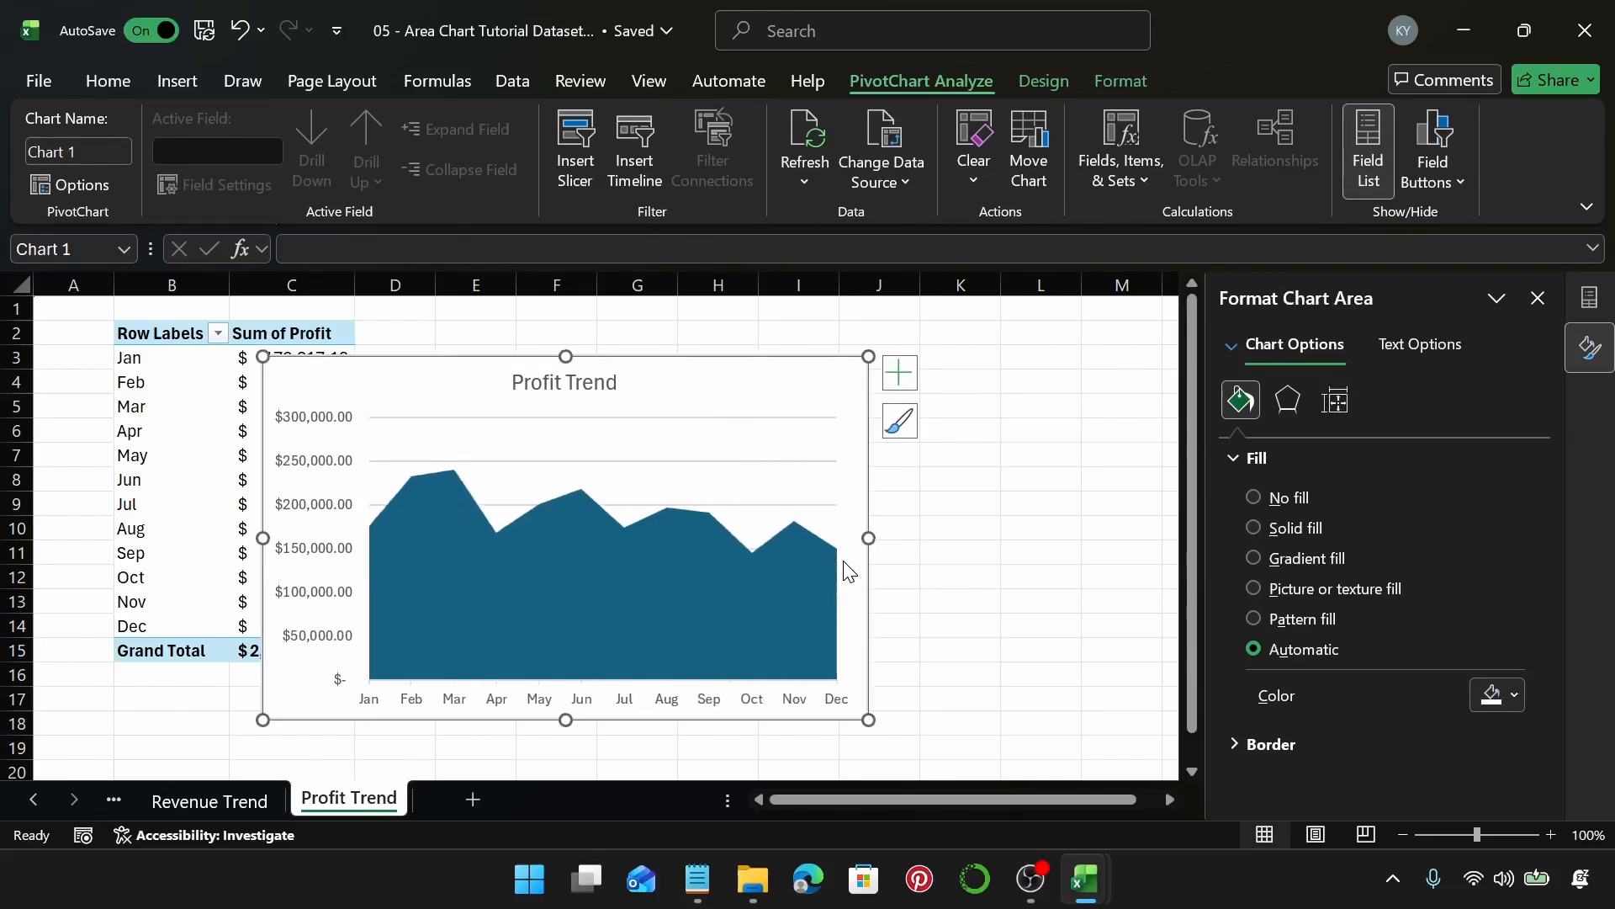
Delete the vertical axis and the gridlines from the Profit Trend chart.
click(341, 470)
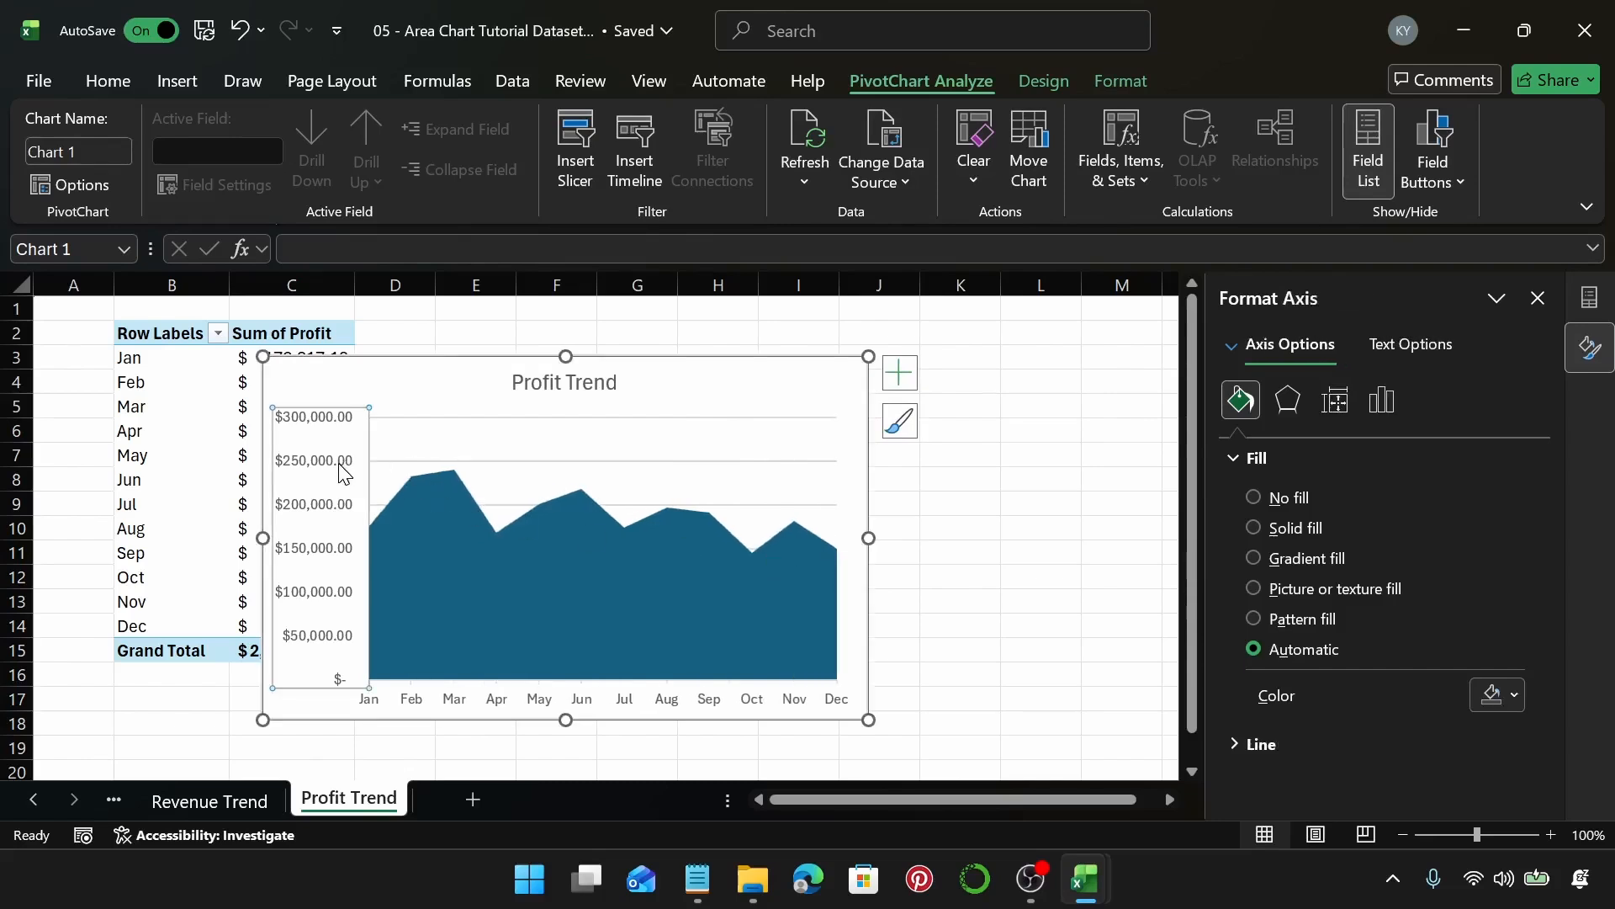
key(Delete)
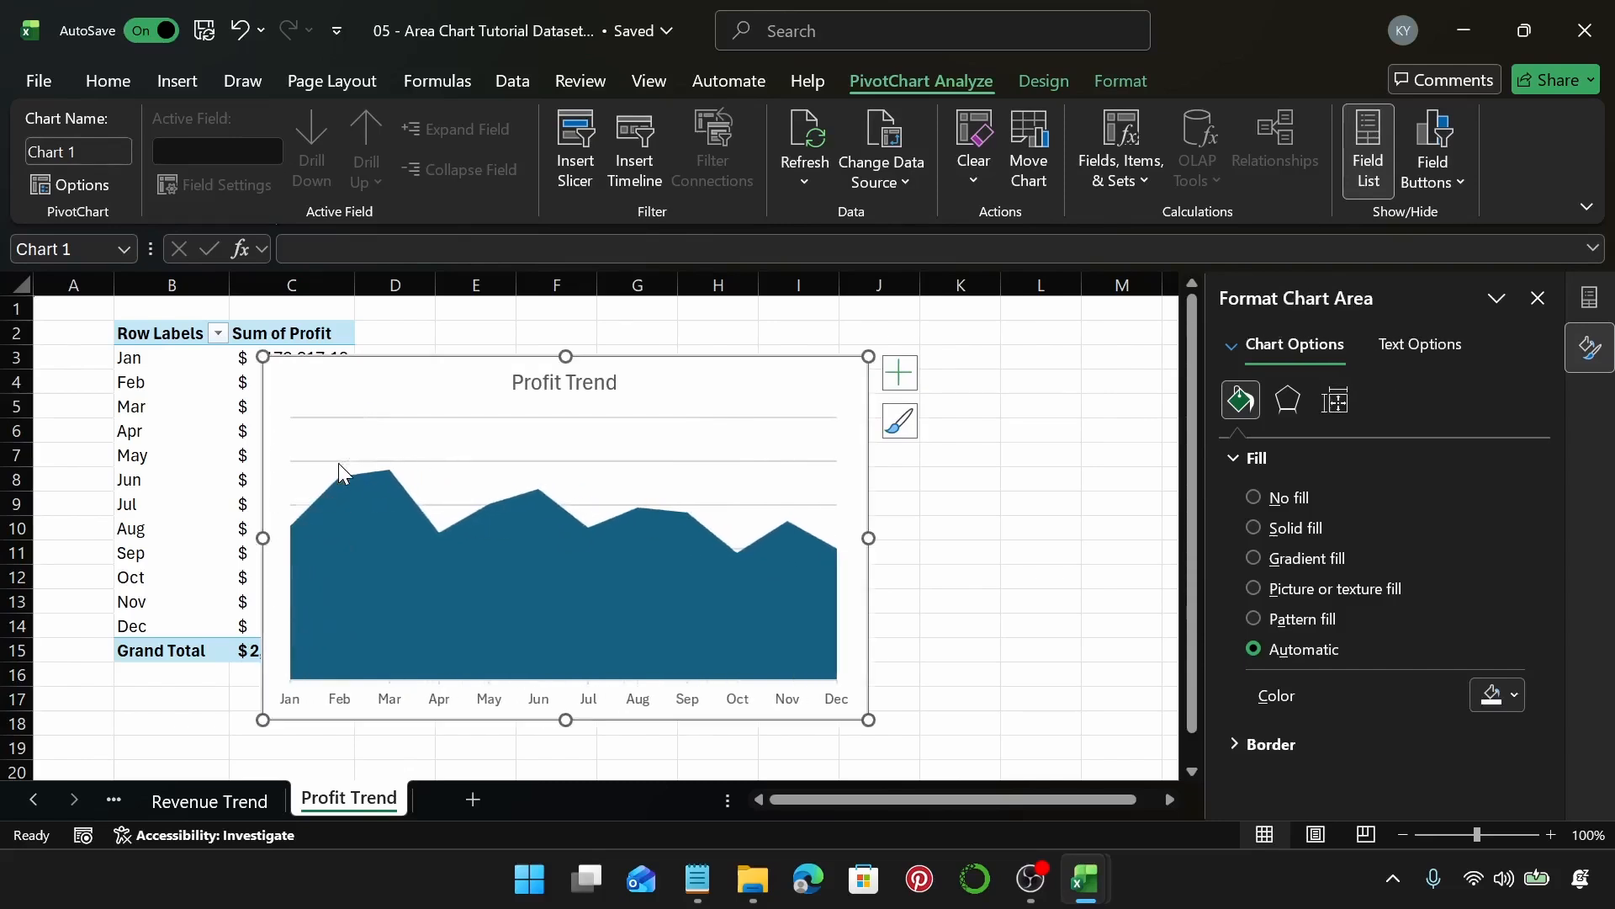
click(632, 463)
key(Delete)
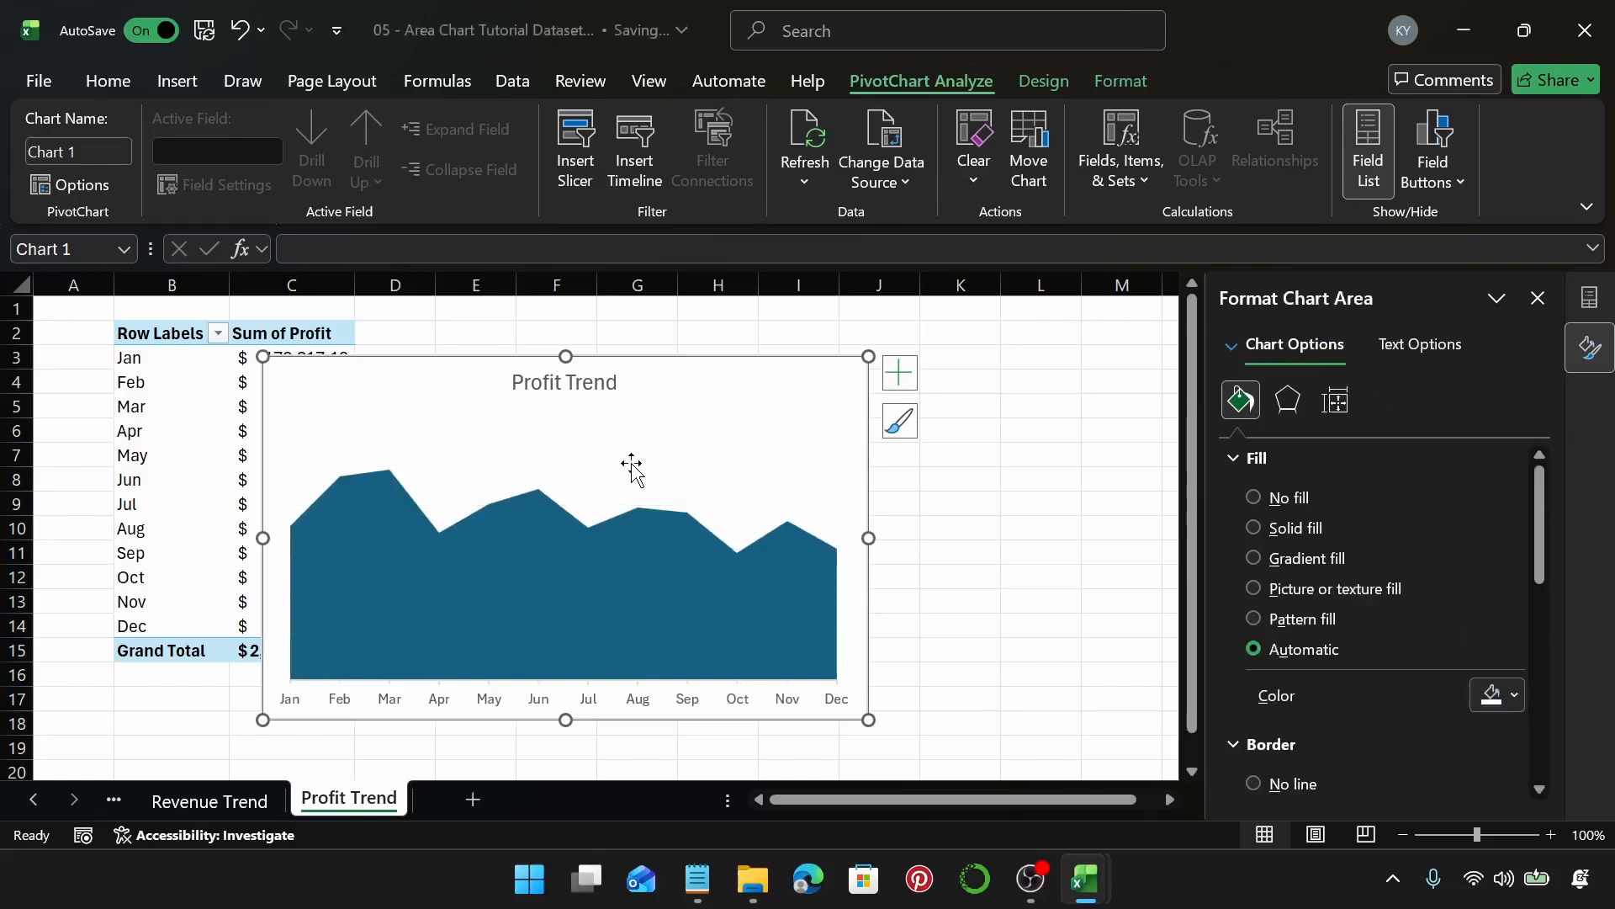
Try Data Callout labels on the Profit Trend chart, and switch the data labels off.
click(897, 376)
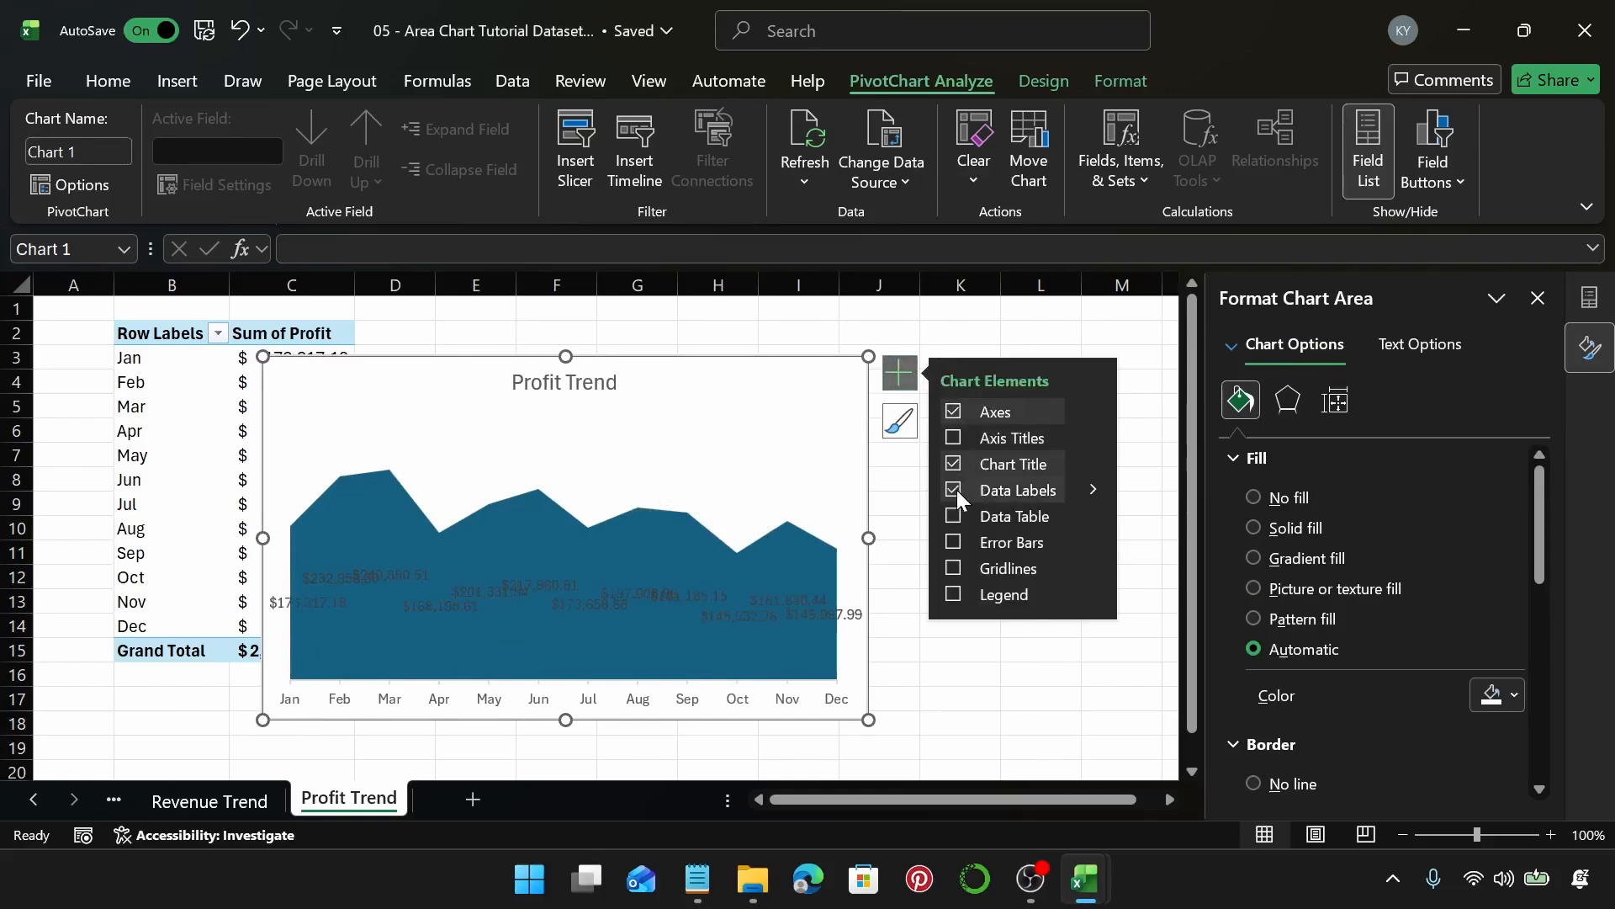
click(1094, 487)
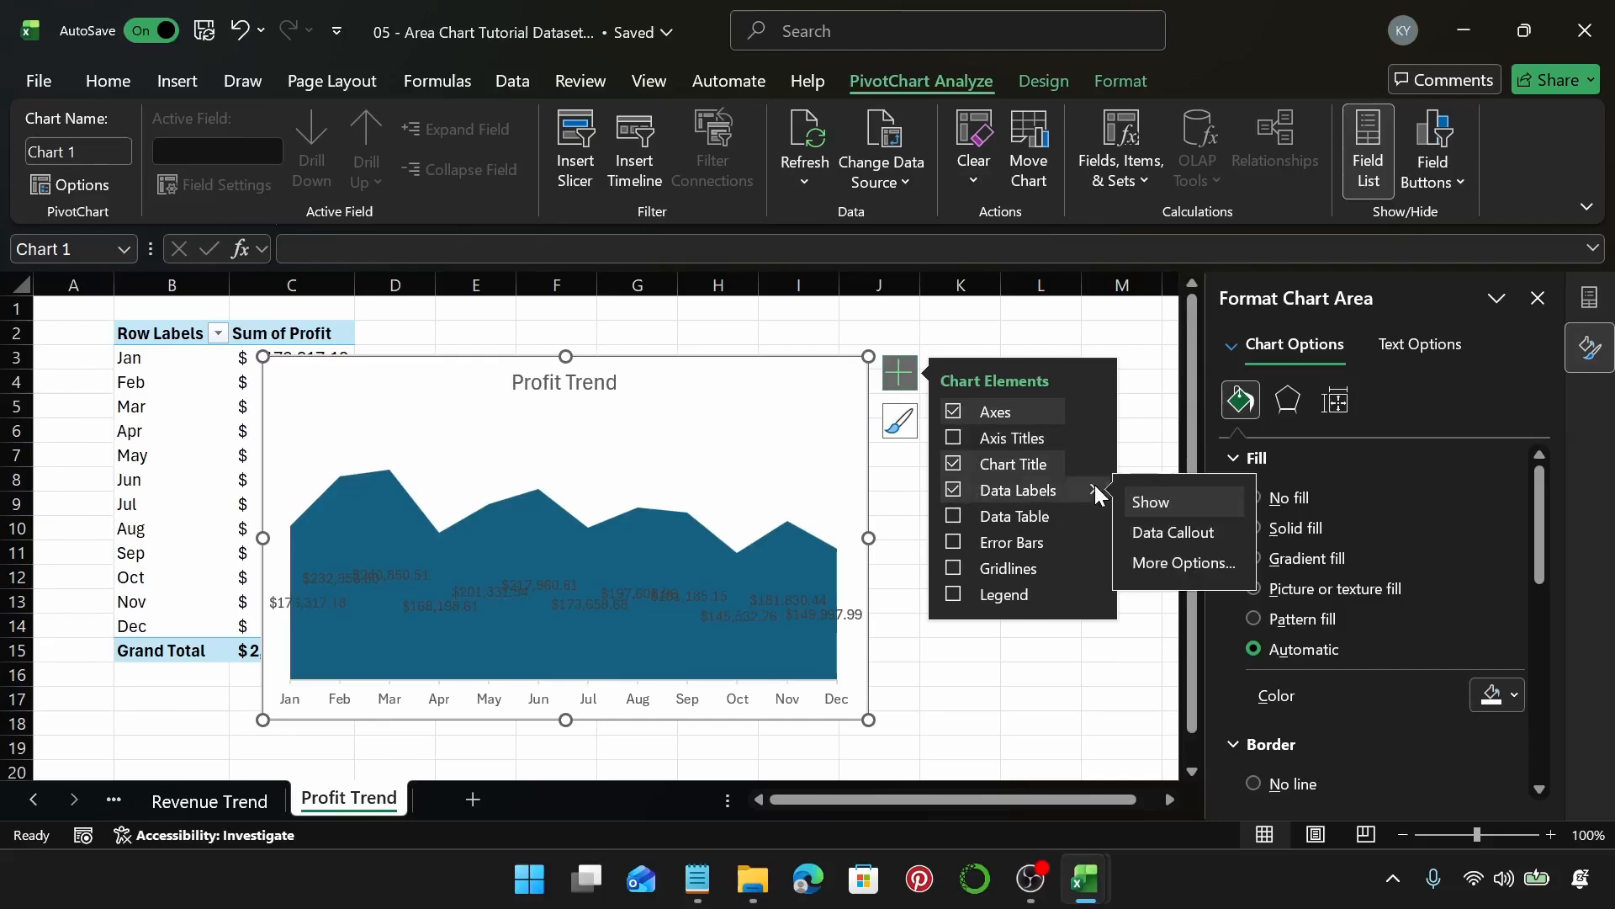
click(1176, 535)
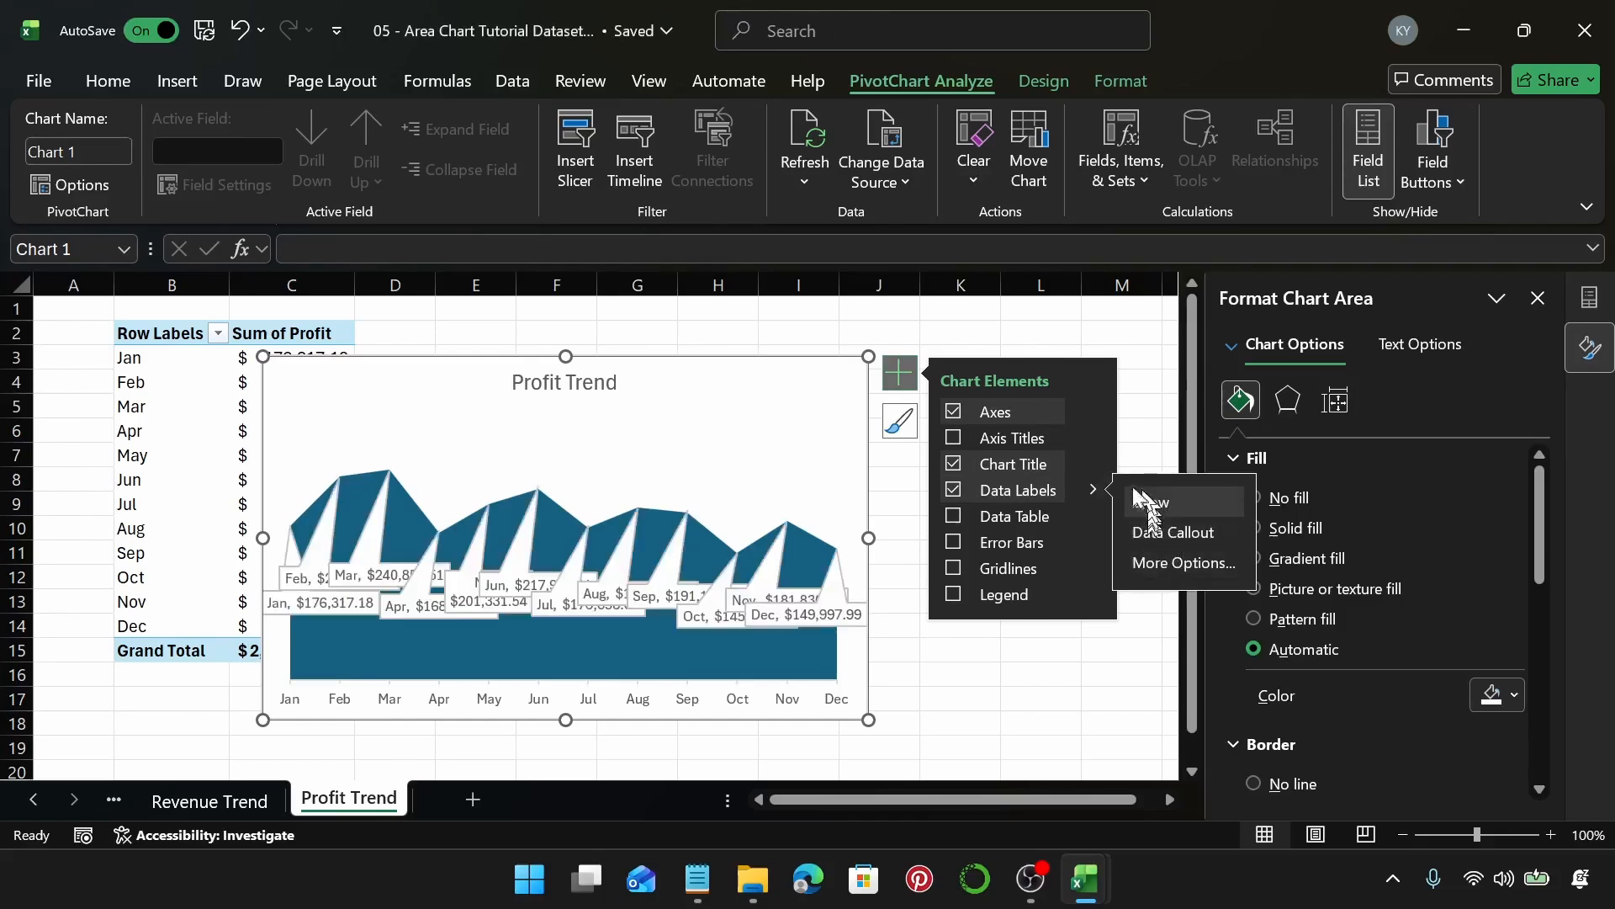
click(1052, 497)
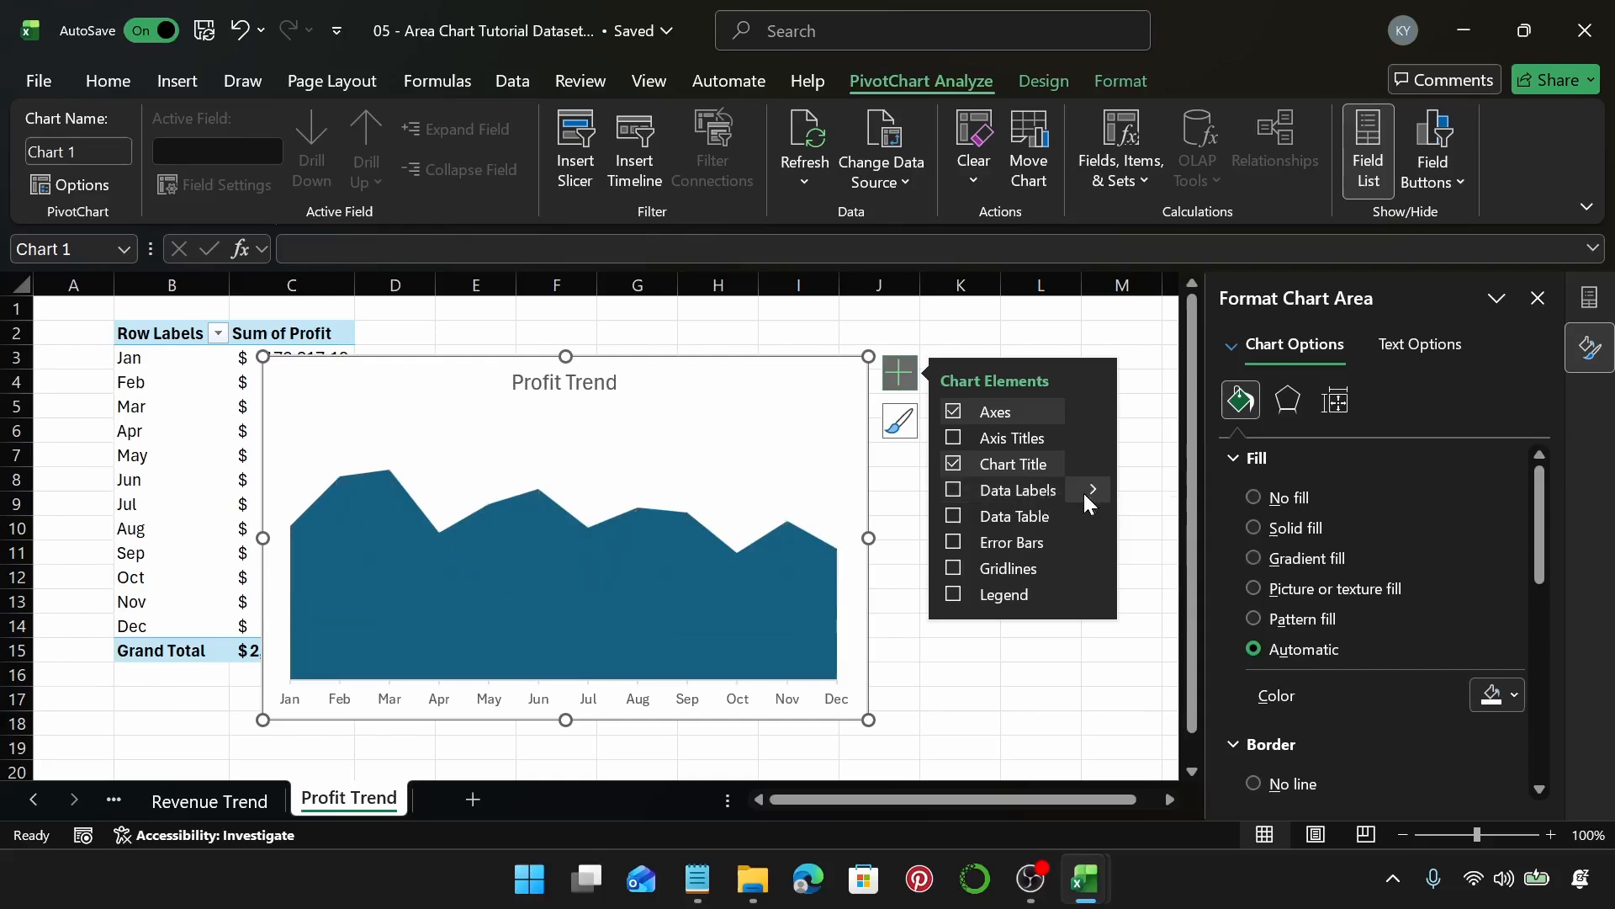
Add data labels to the Profit Trend chart that contain the category name and the value.
mouse_move(1092, 492)
click(1179, 560)
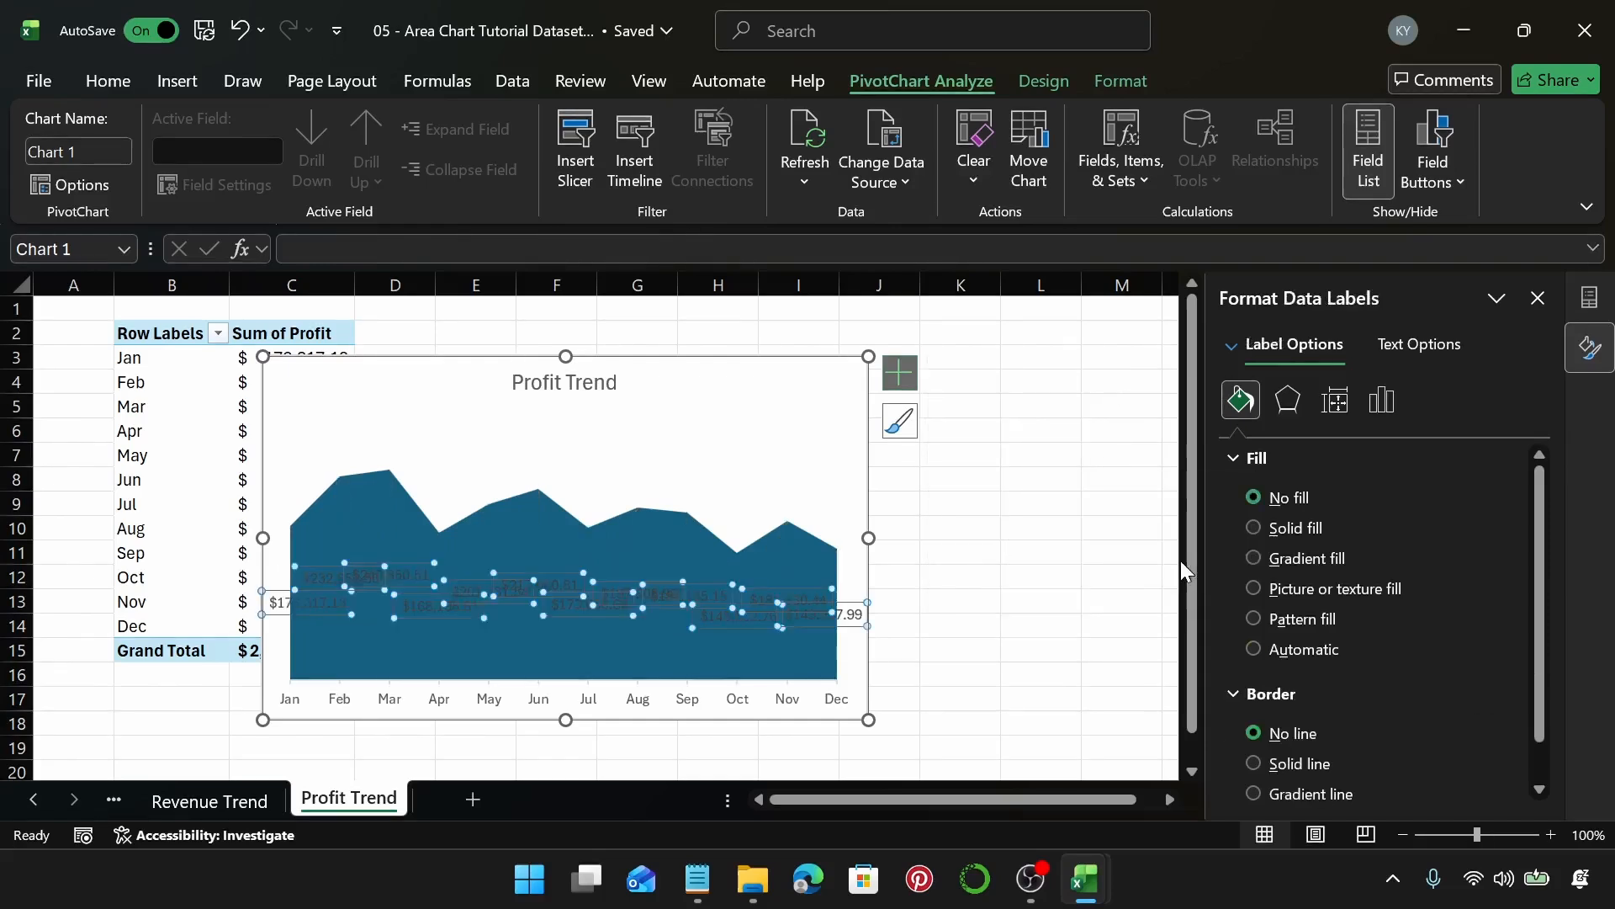
click(1382, 402)
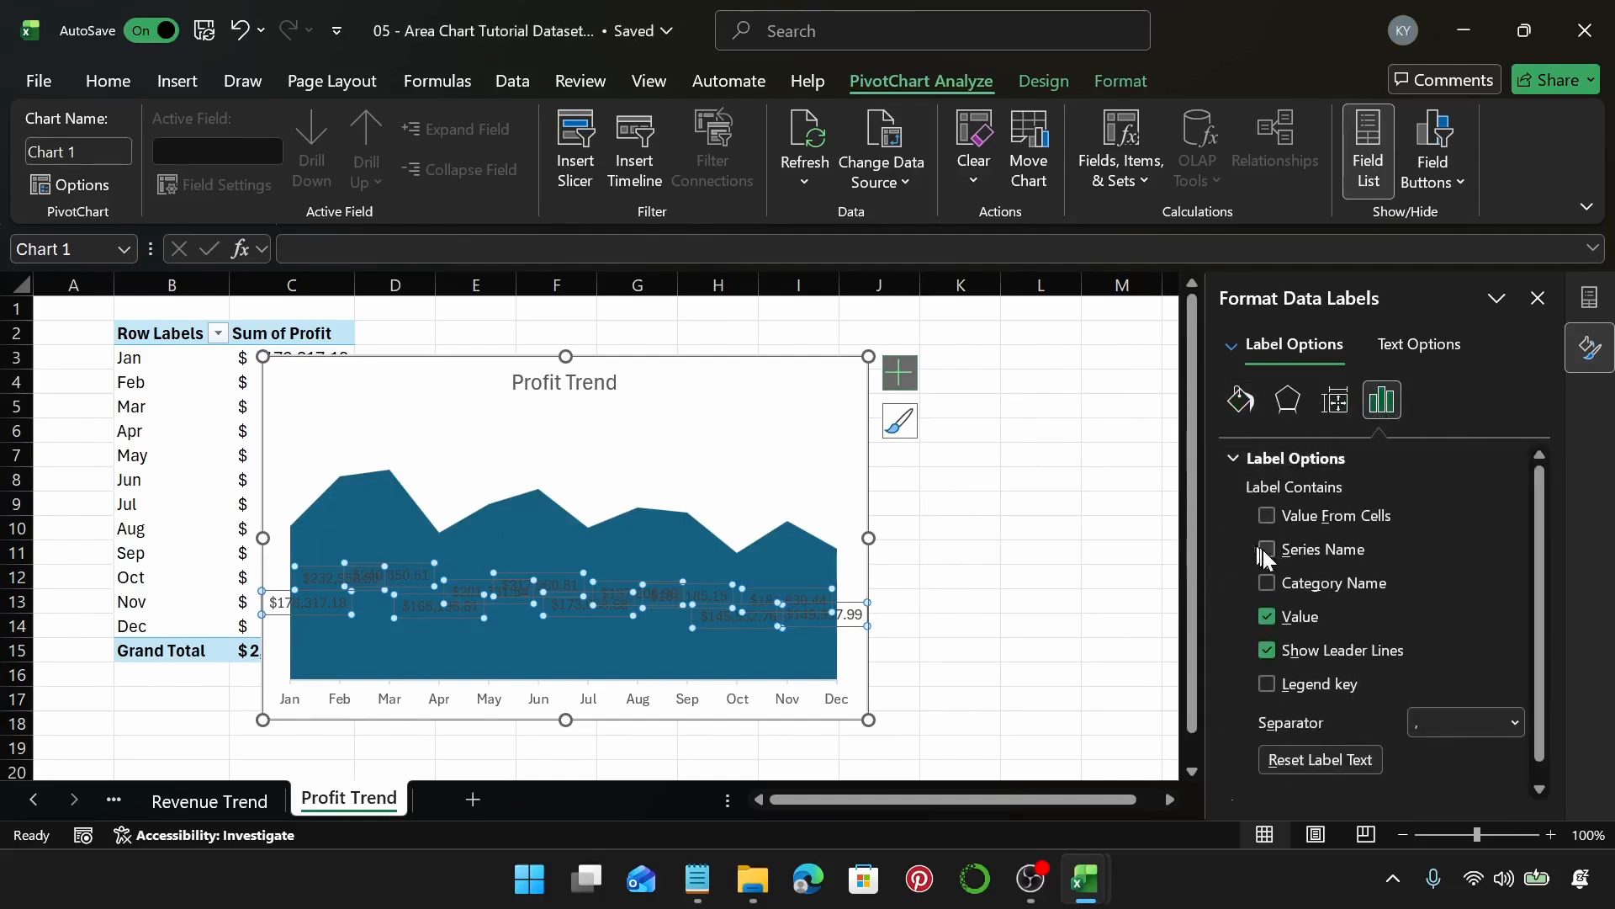
click(1266, 549)
click(1265, 549)
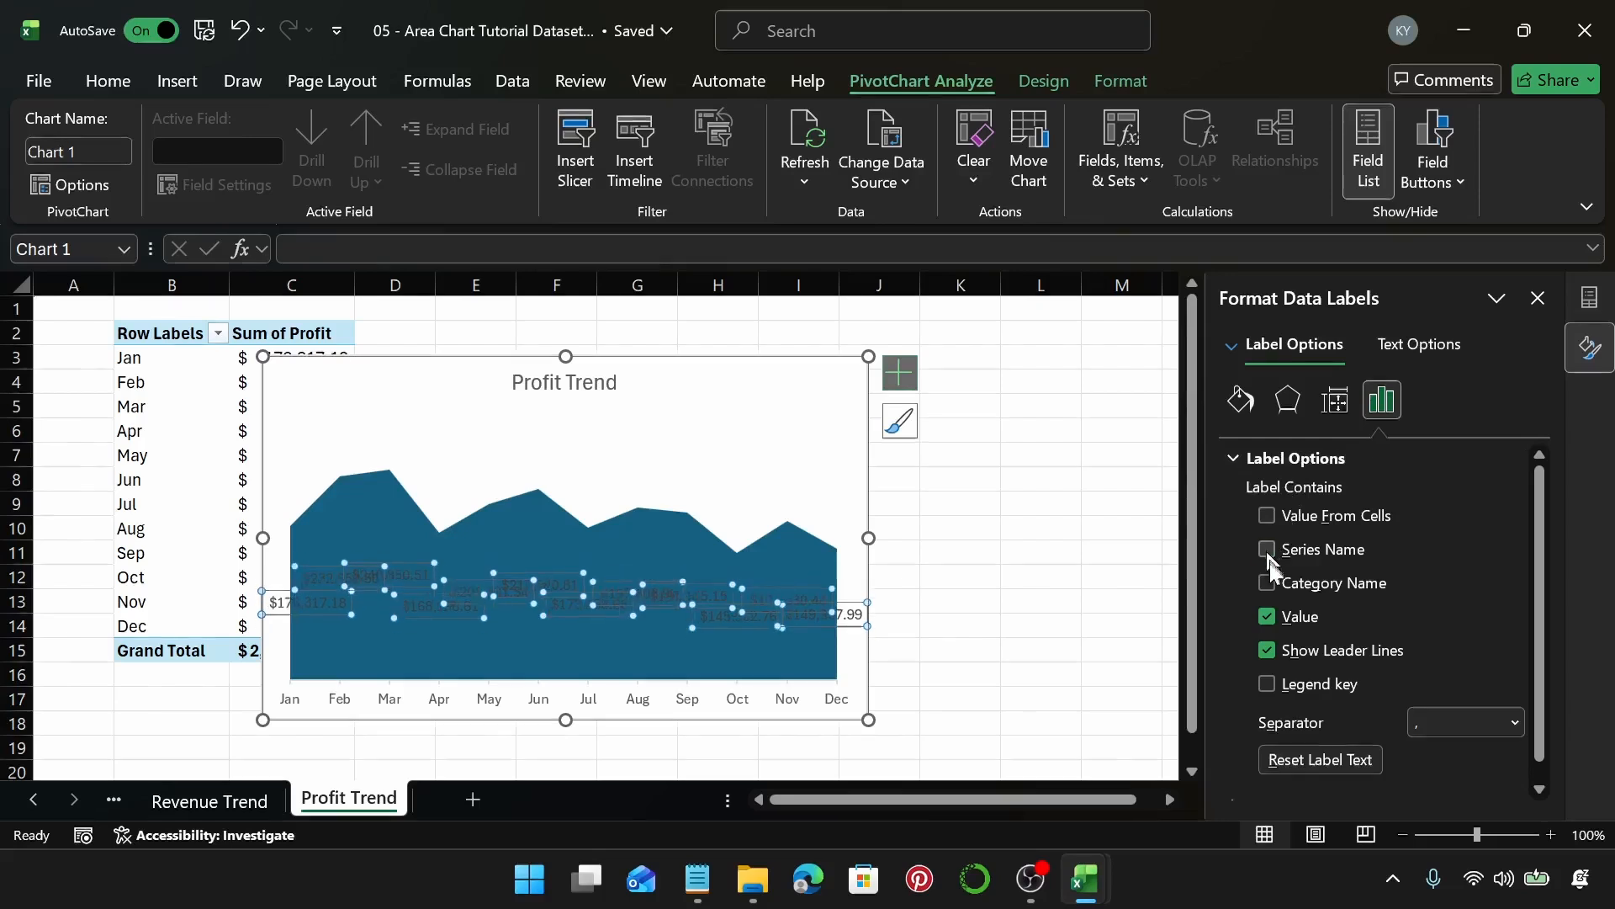
click(1269, 581)
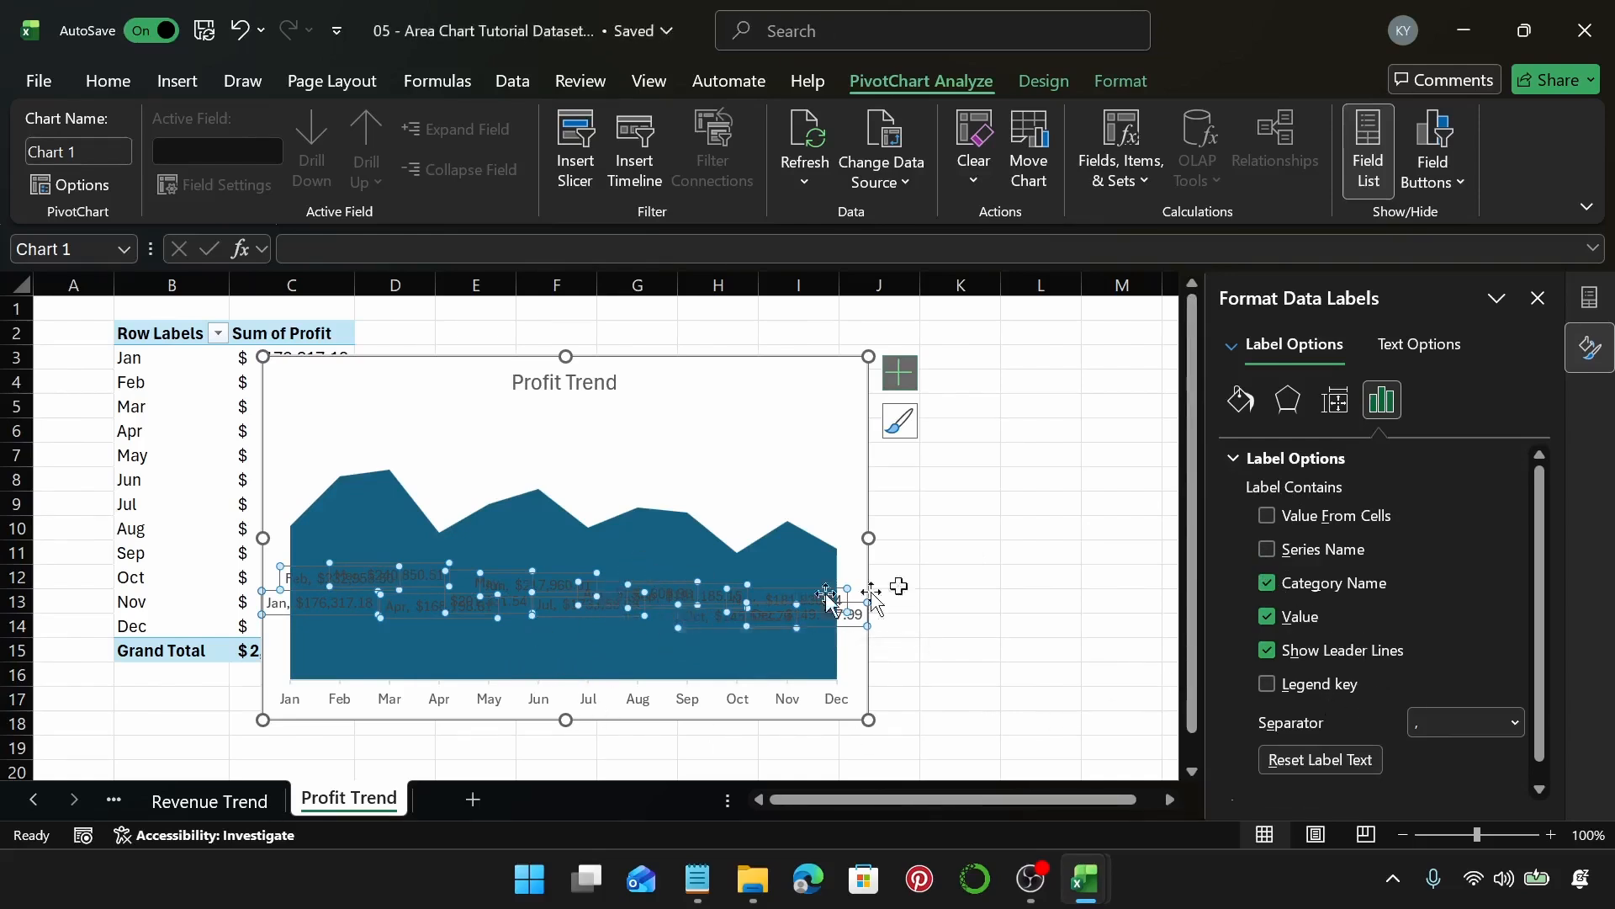
Widen the Profit Trend chart on both sides, and move the Jan data label above the filled area.
drag(868, 538, 1140, 537)
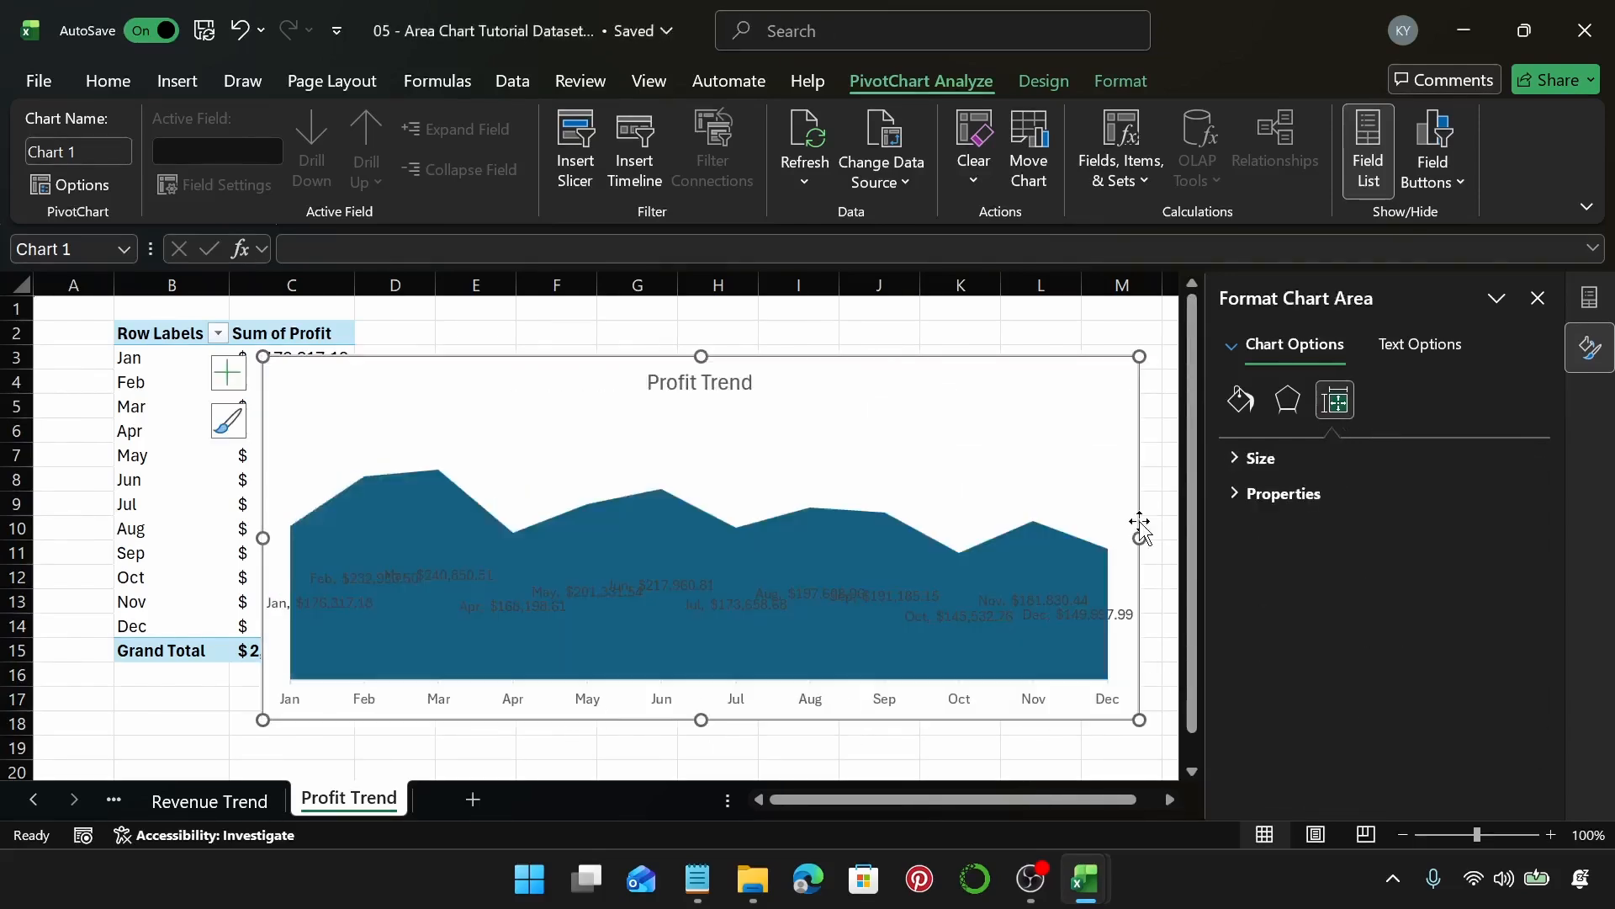
drag(263, 538, 233, 538)
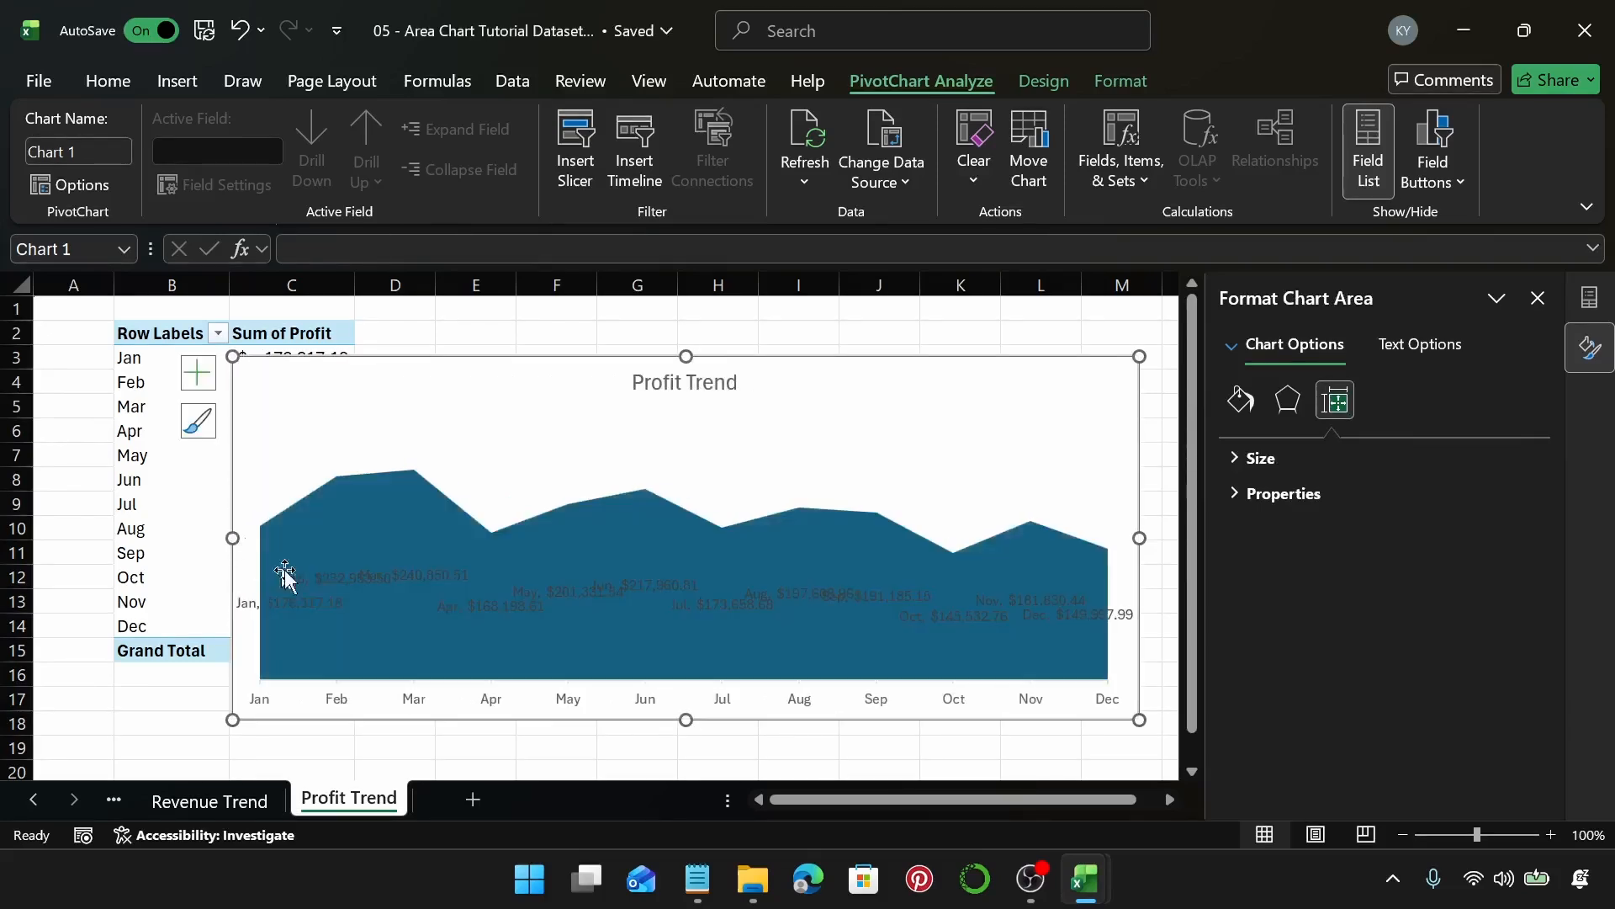
click(804, 593)
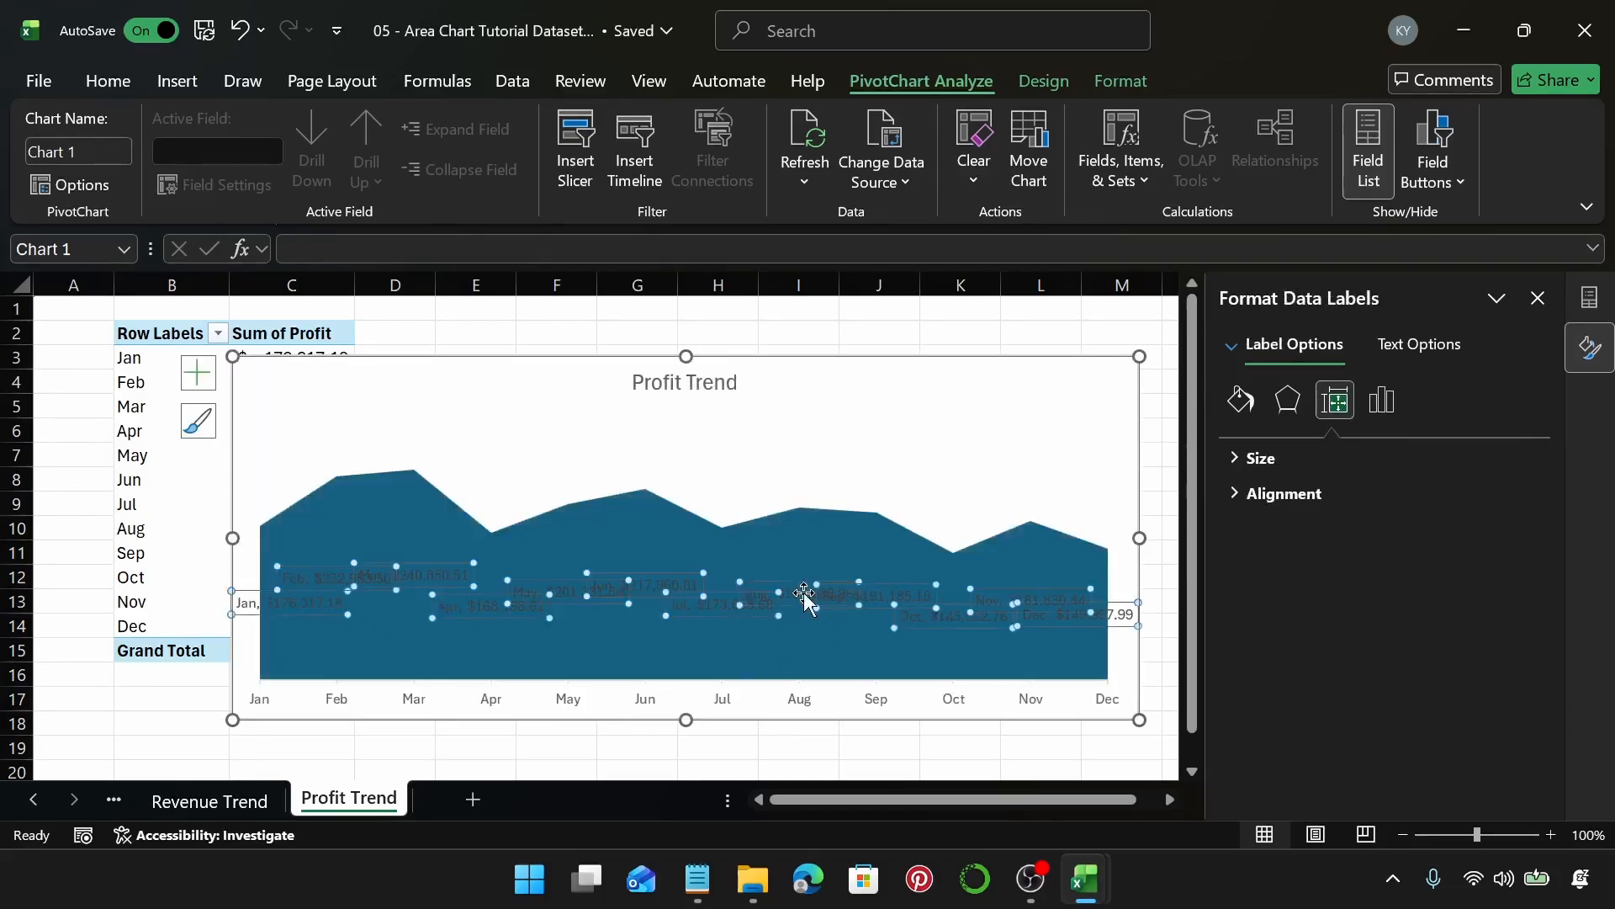
click(1382, 402)
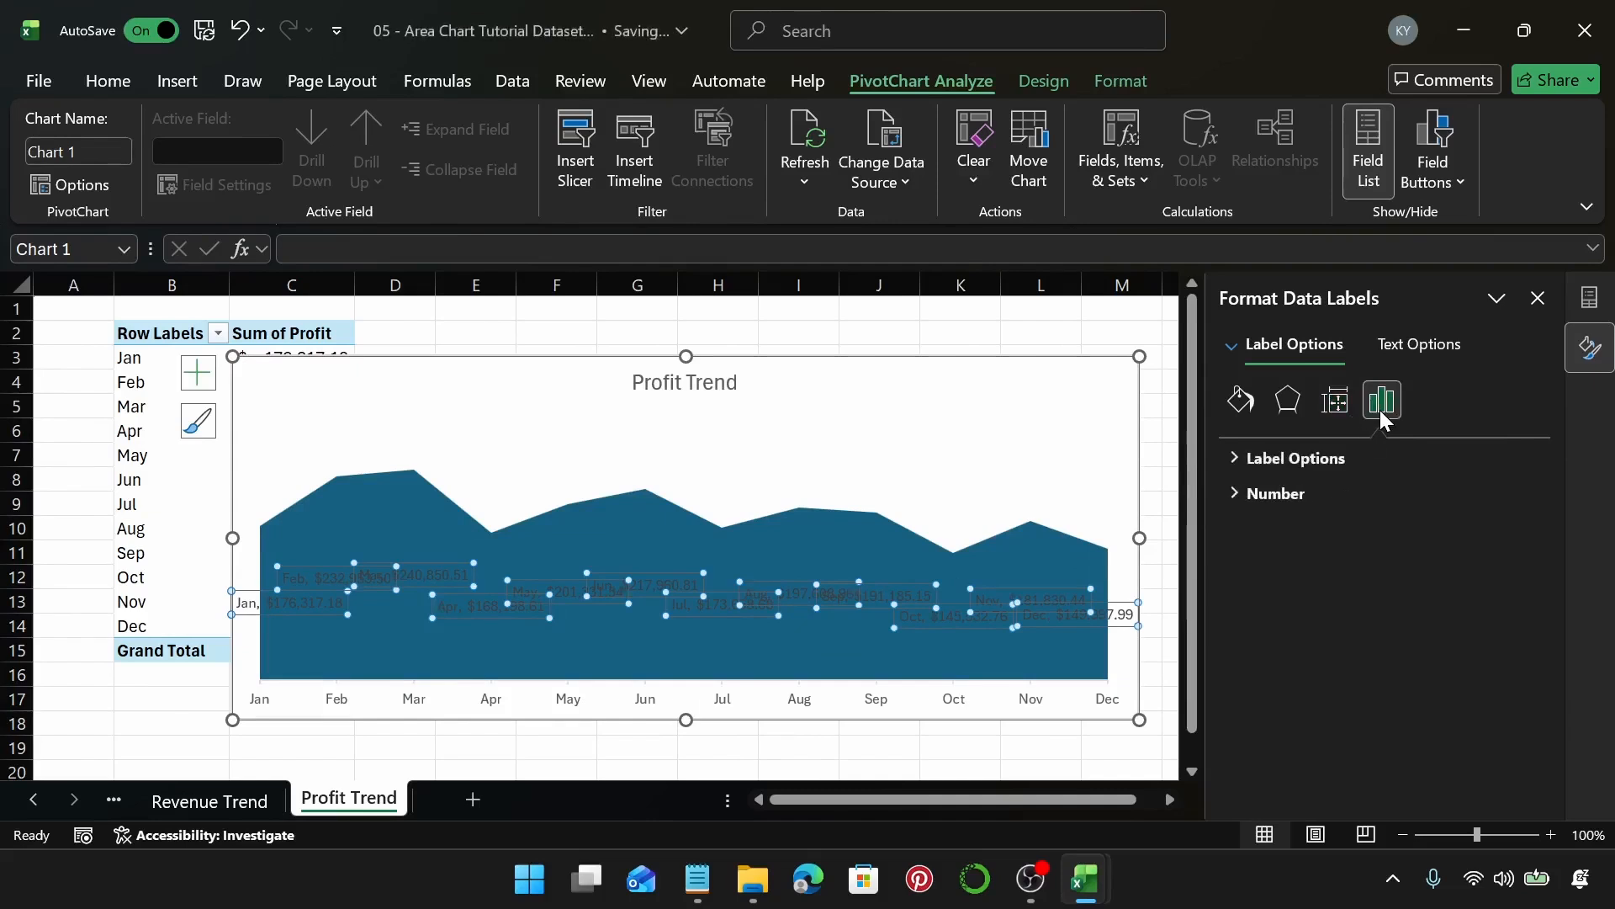
click(1363, 457)
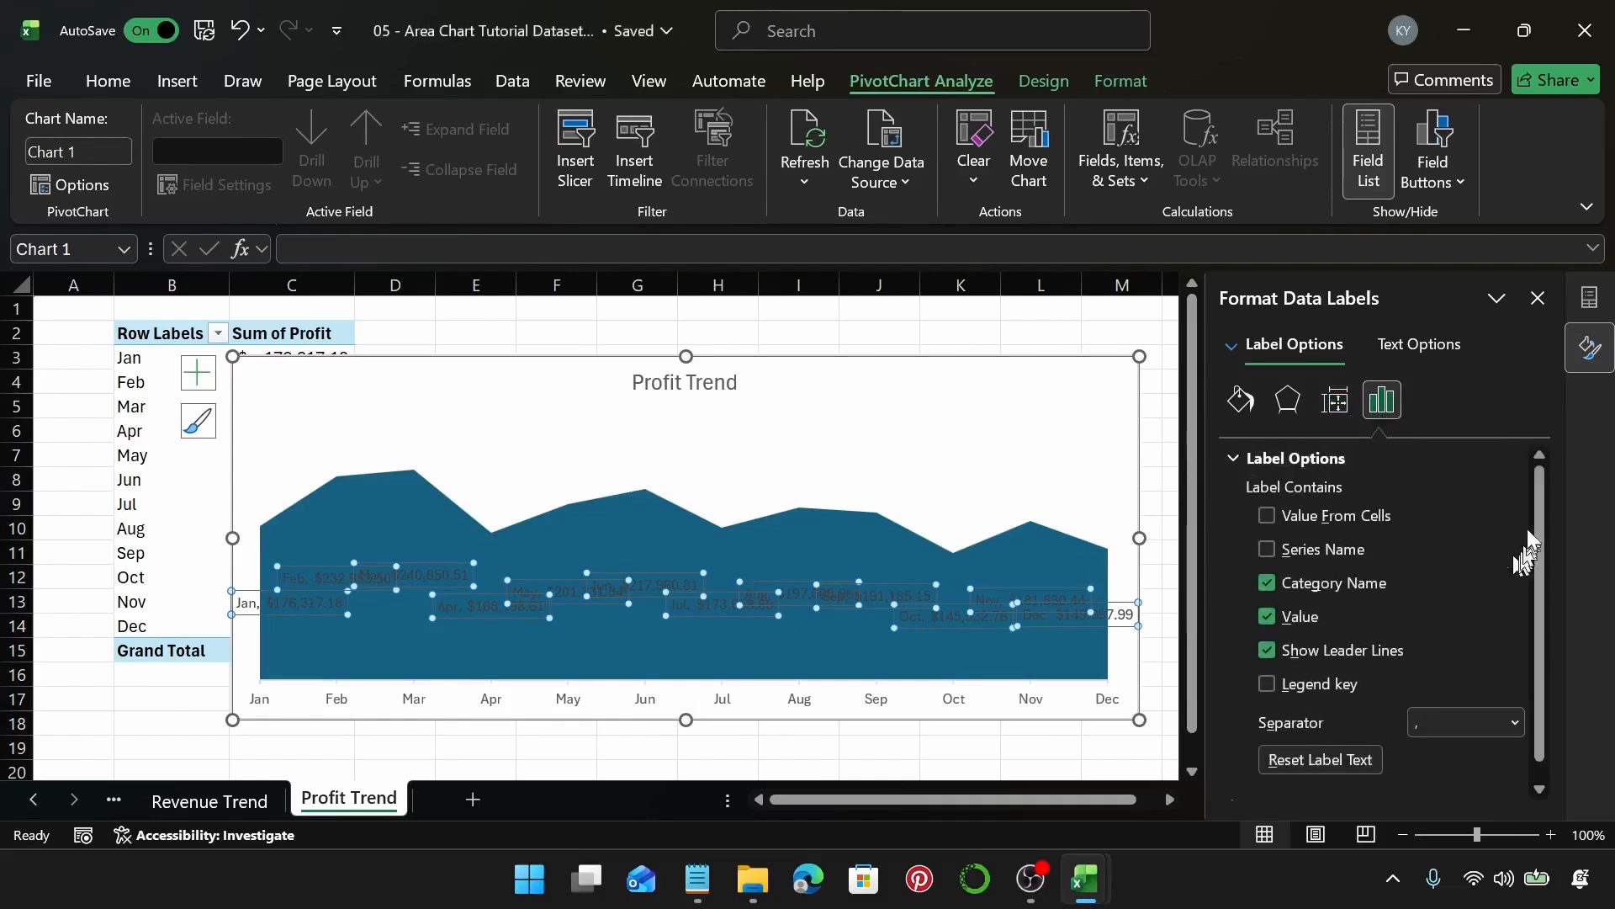
scroll(1533, 589, down, 1)
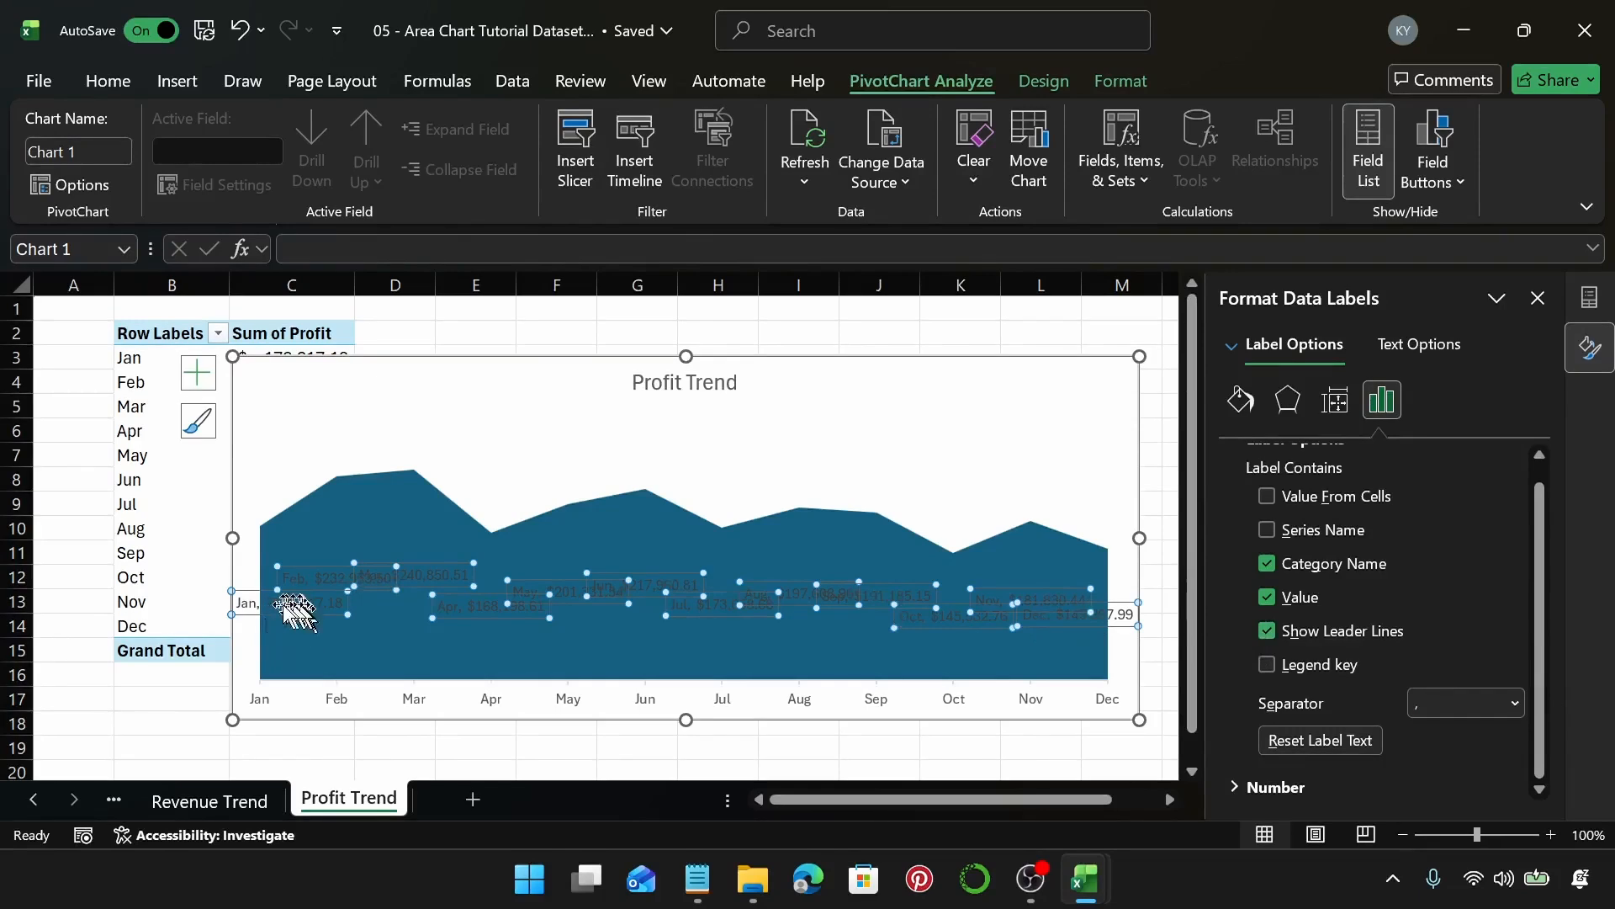
drag(294, 601, 251, 418)
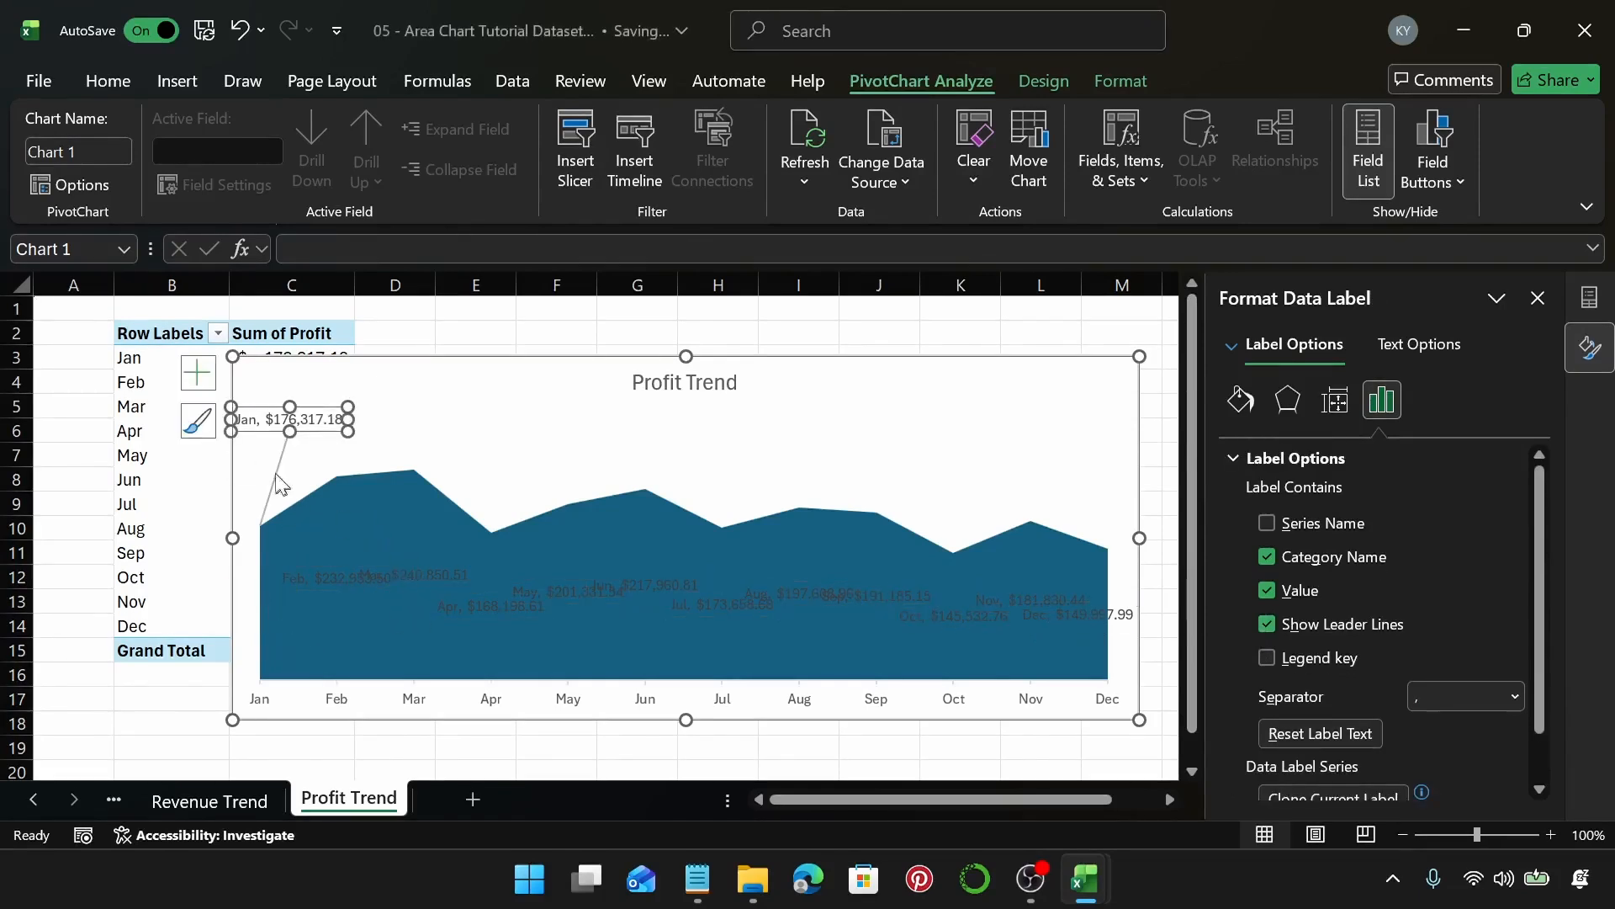
click(348, 392)
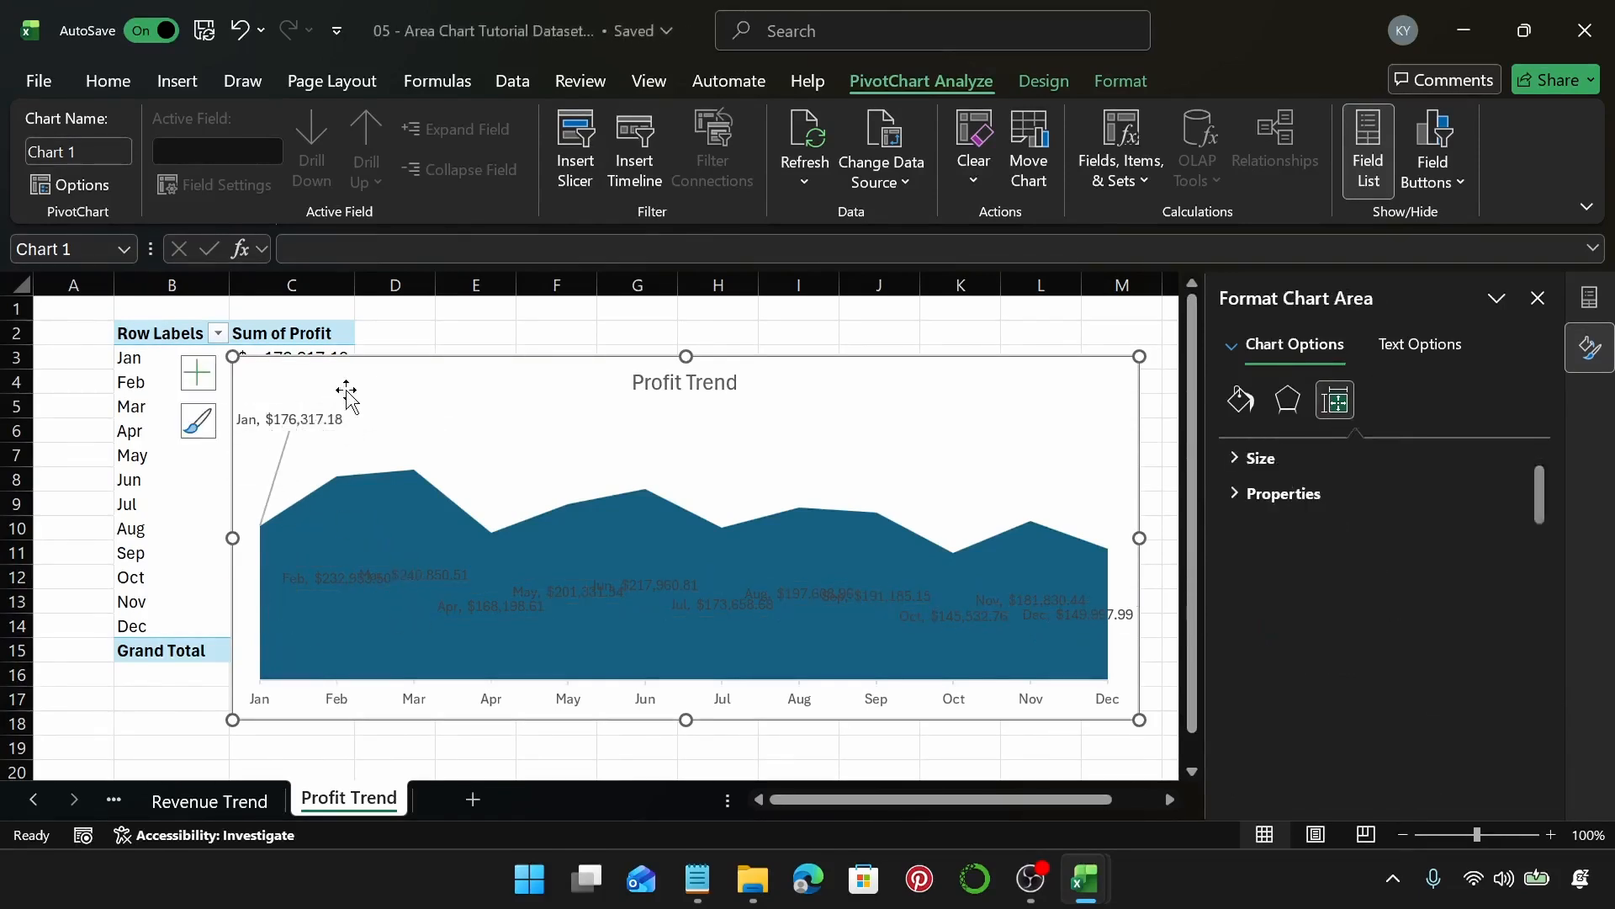
Shift the Profit Trend chart slightly toward the PivotTable's row labels.
click(311, 420)
click(311, 420)
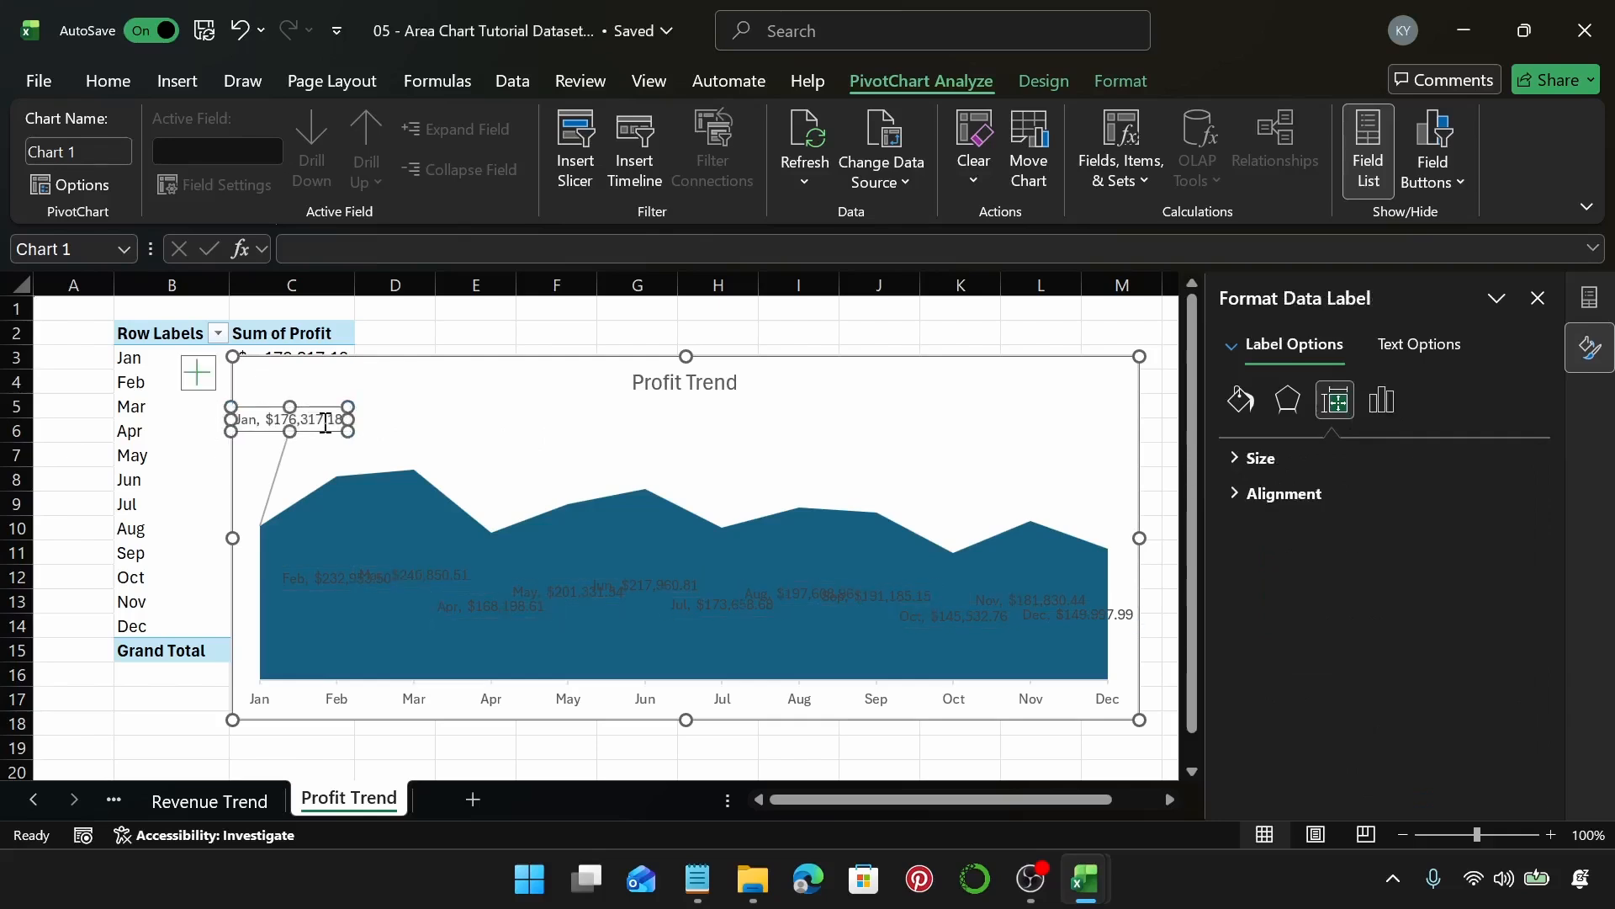
click(379, 401)
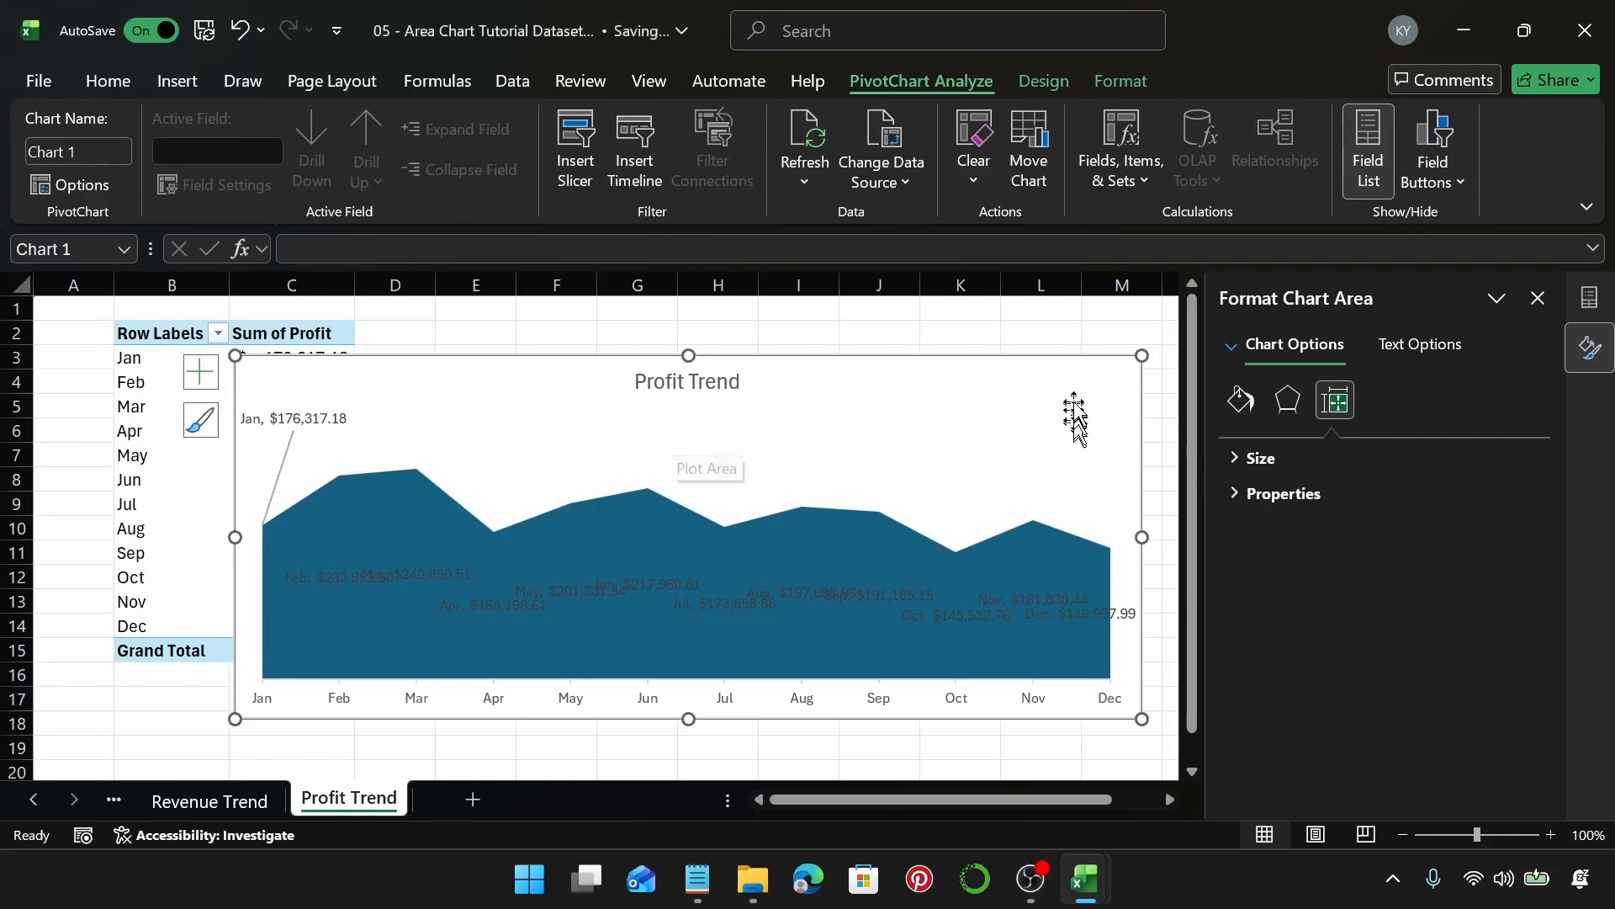
drag(1068, 401, 1057, 404)
click(1159, 383)
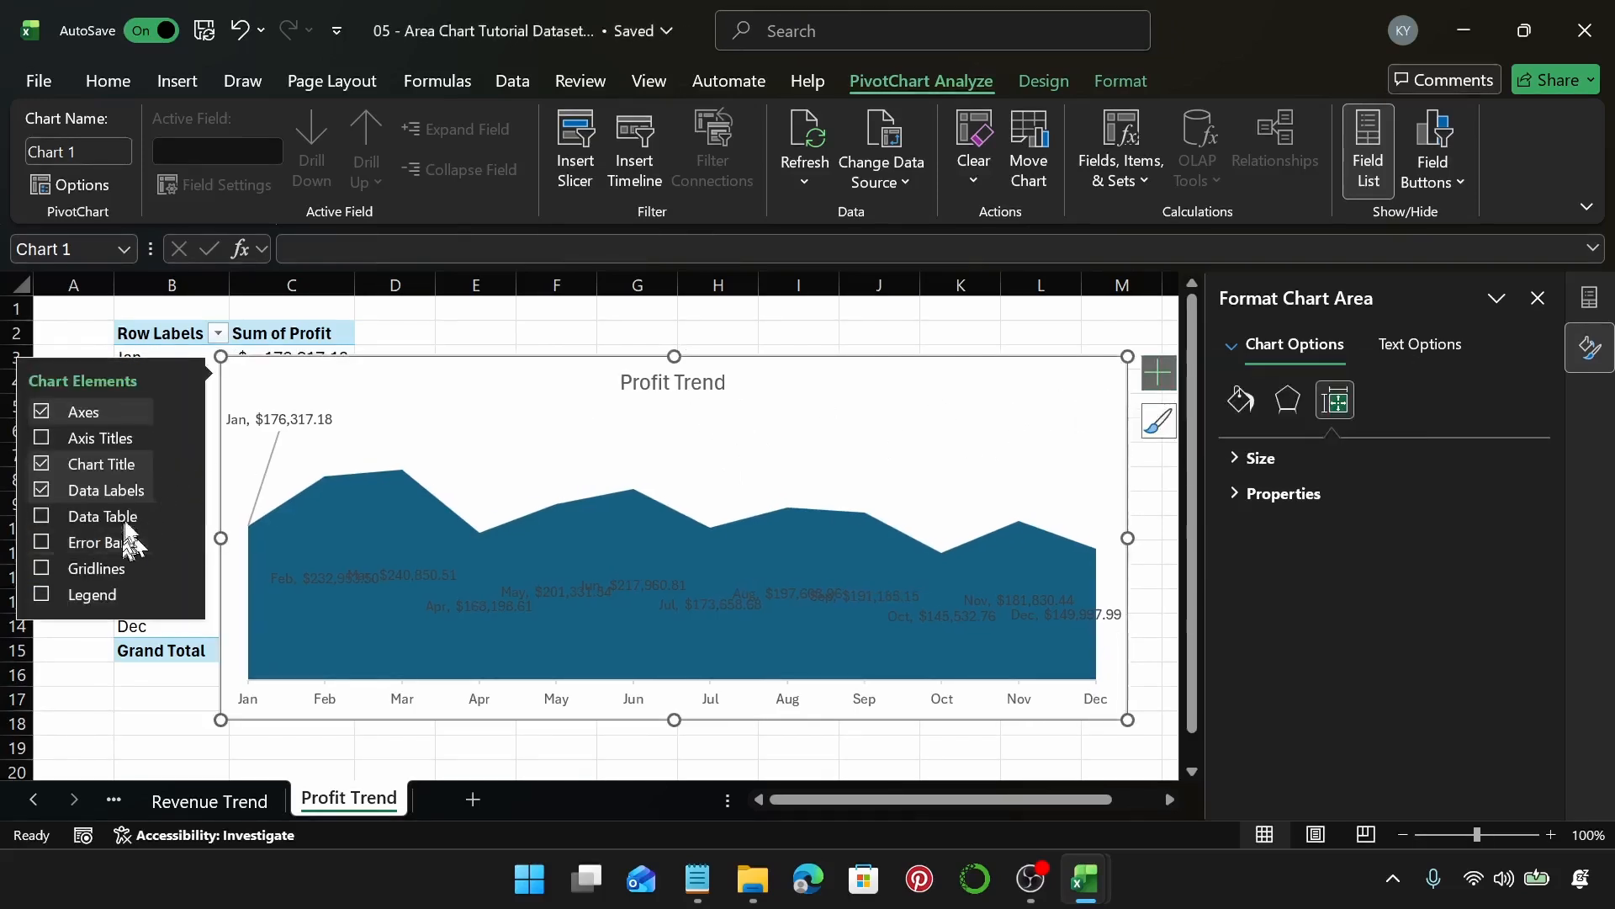
click(173, 493)
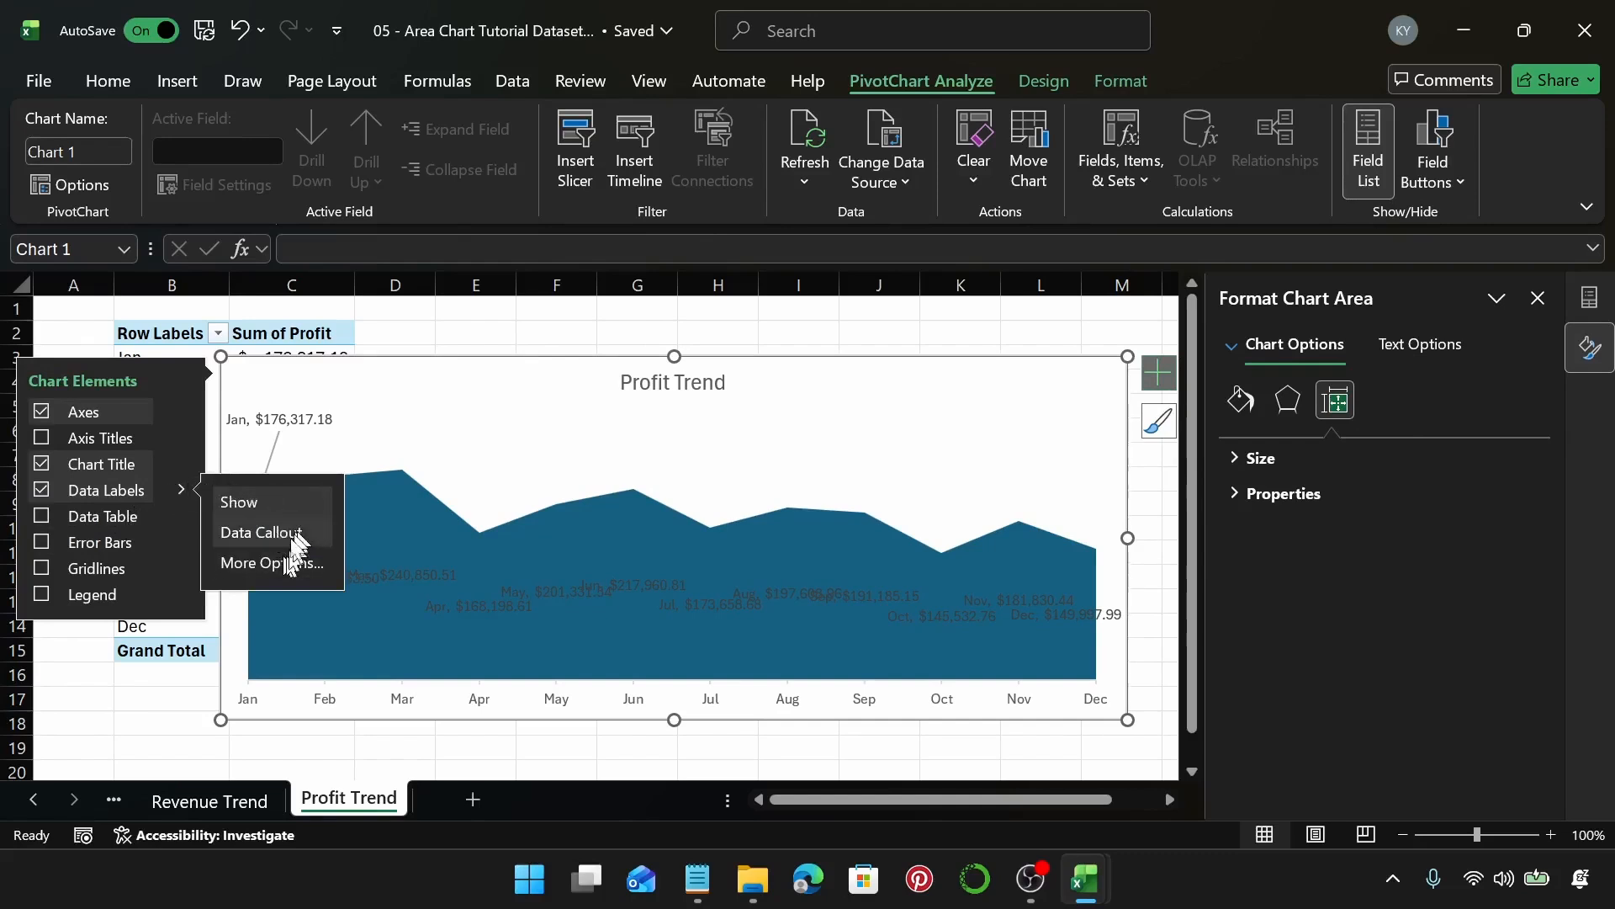
click(285, 540)
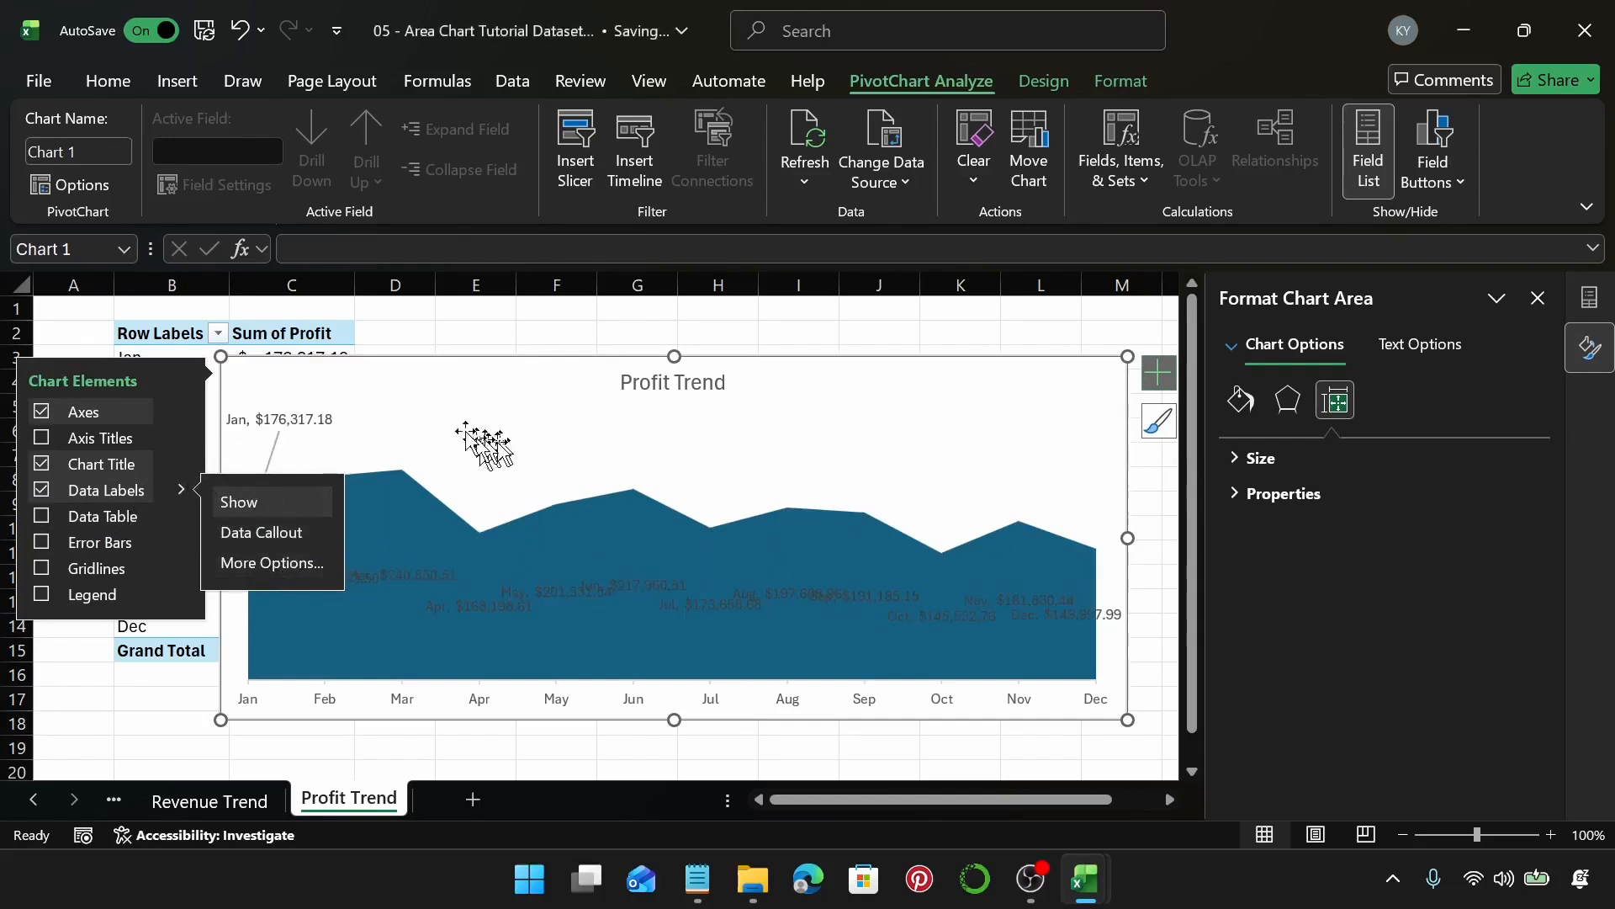
click(397, 403)
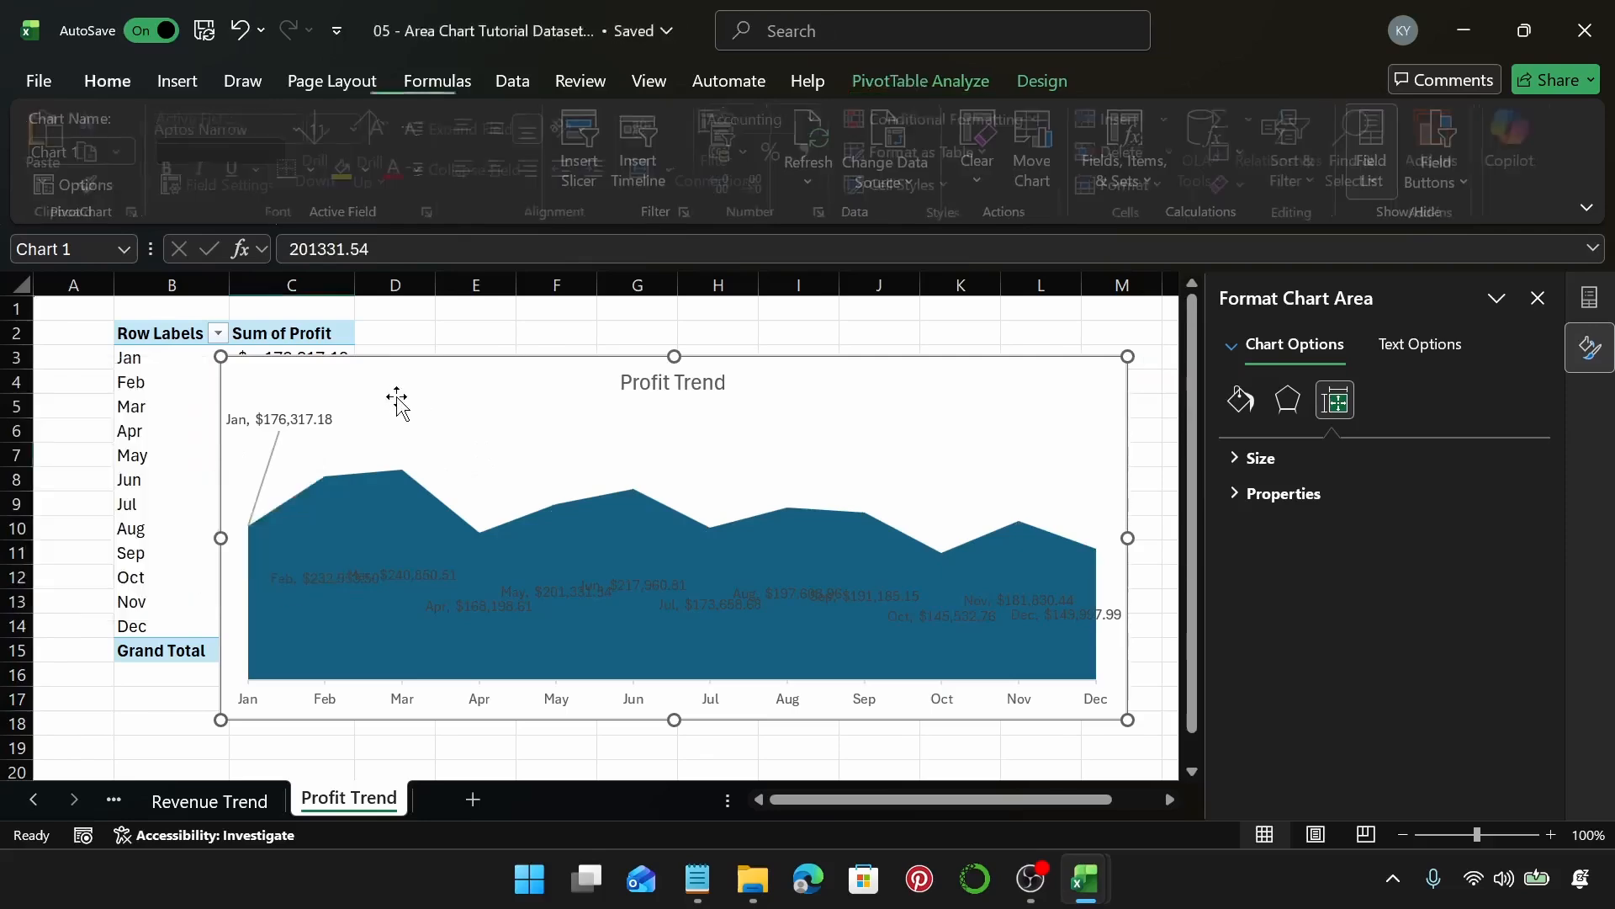
Move the Feb and Mar data labels out of the filled area, placing each above its own point.
click(299, 578)
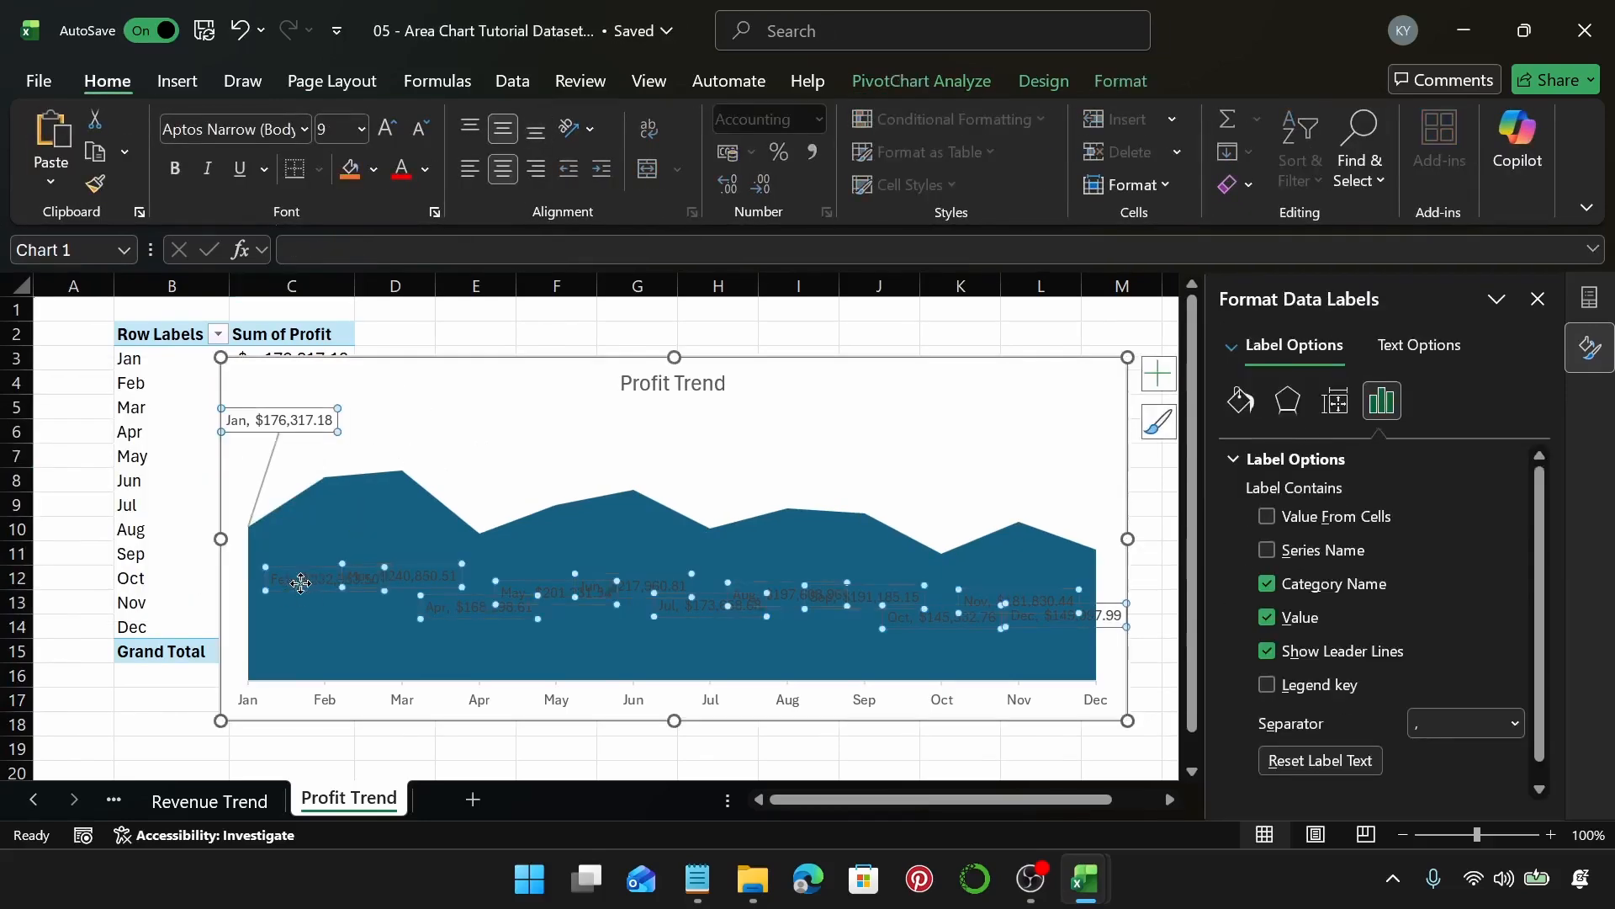
click(301, 581)
drag(296, 566, 317, 446)
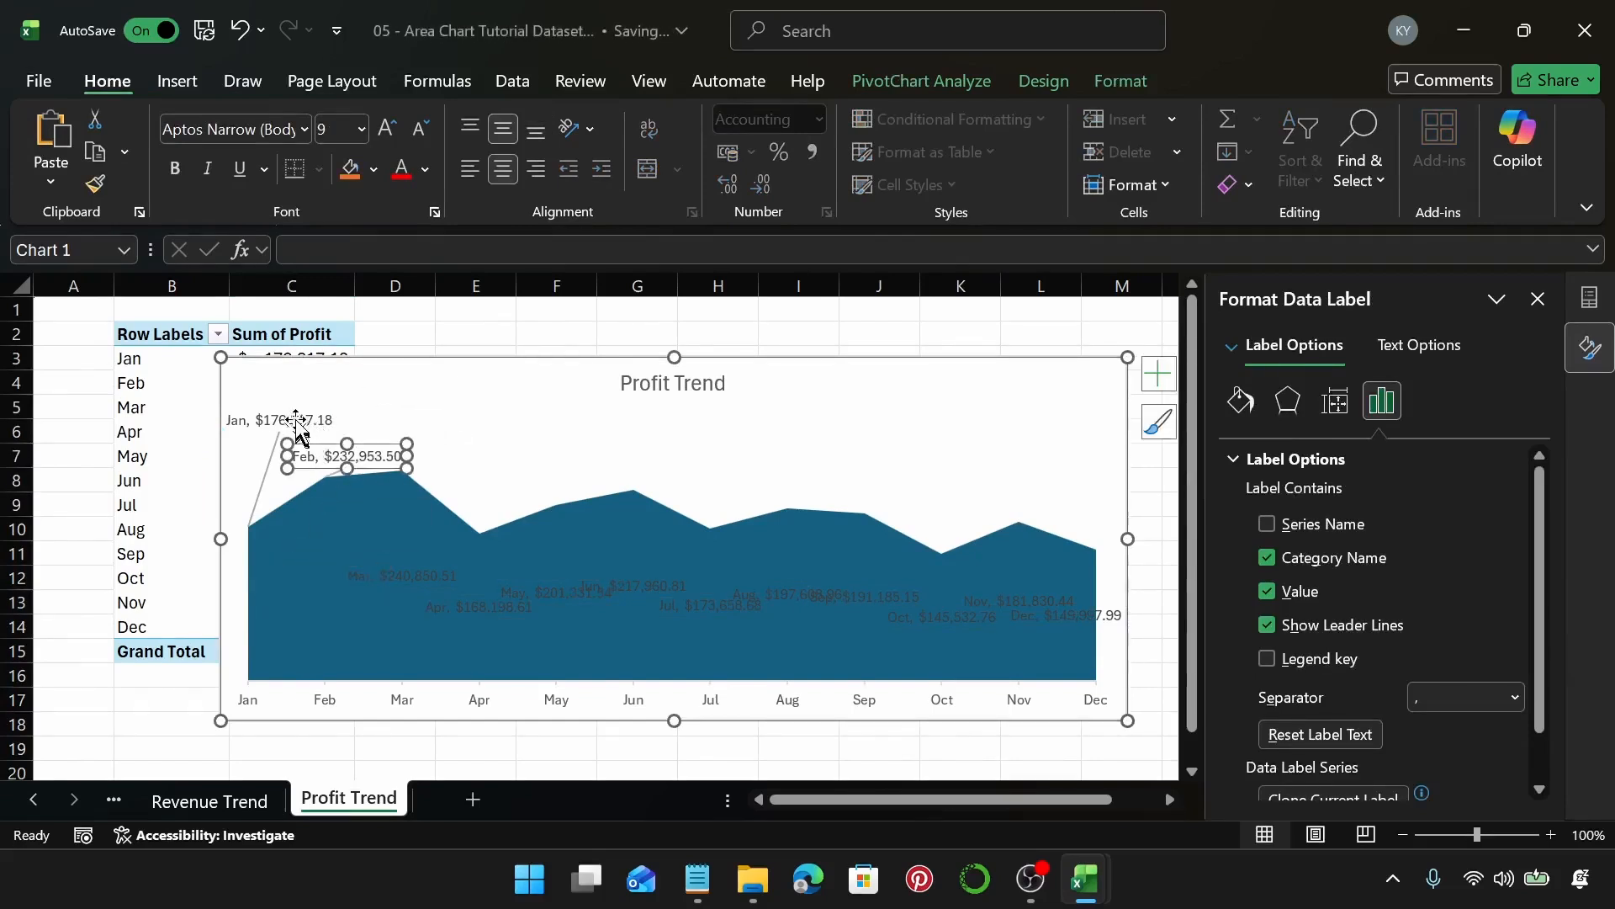
click(298, 420)
click(368, 572)
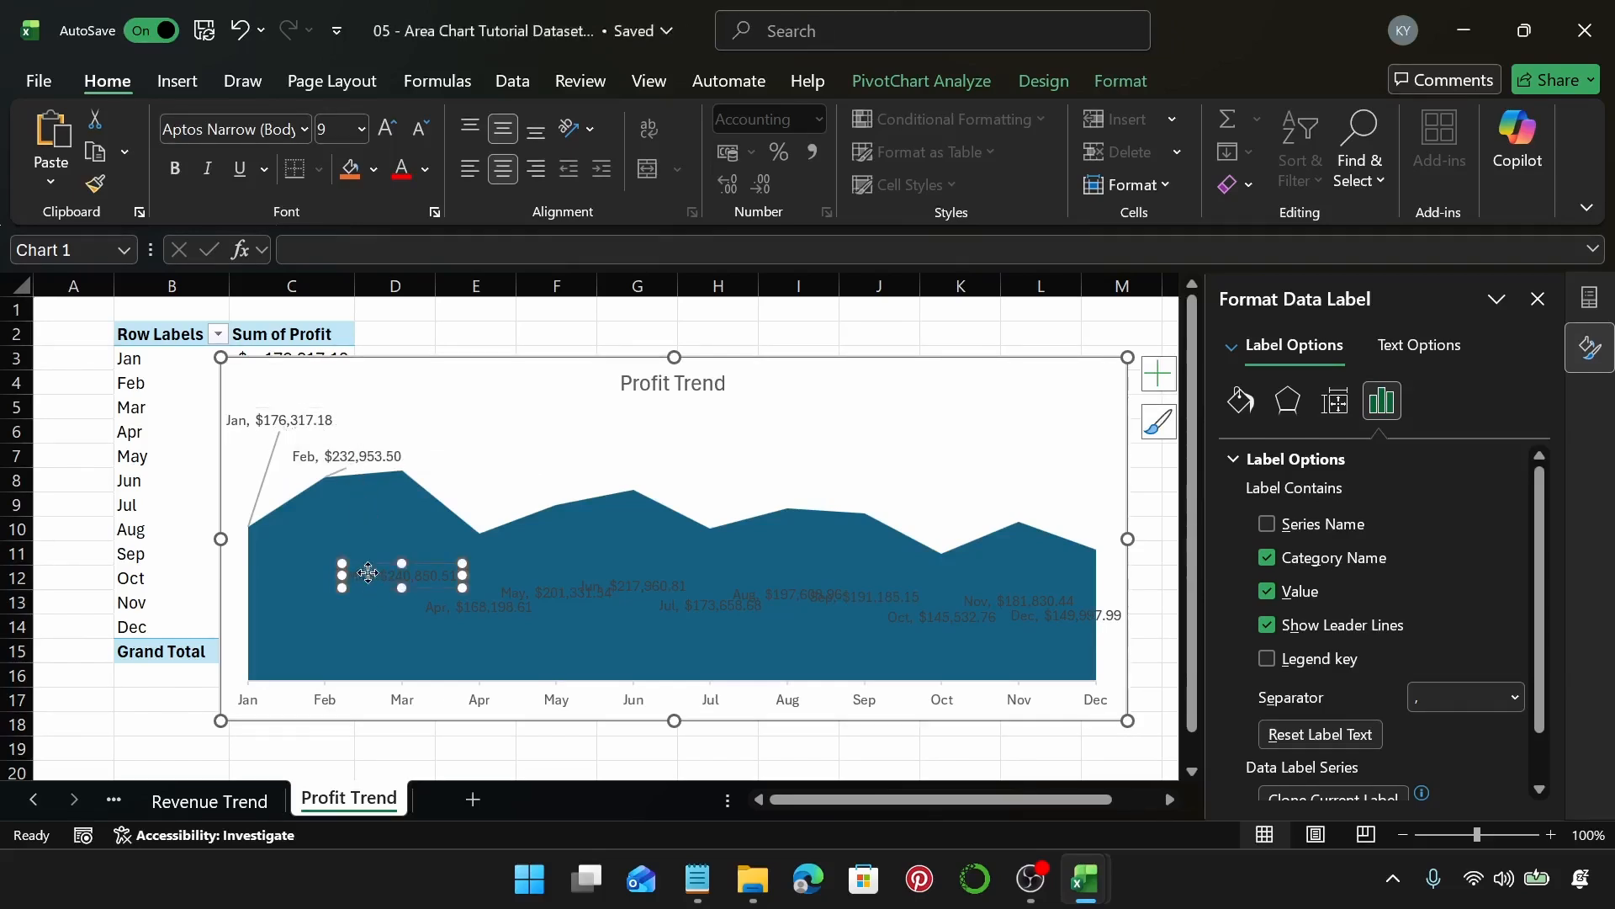
click(429, 569)
click(428, 568)
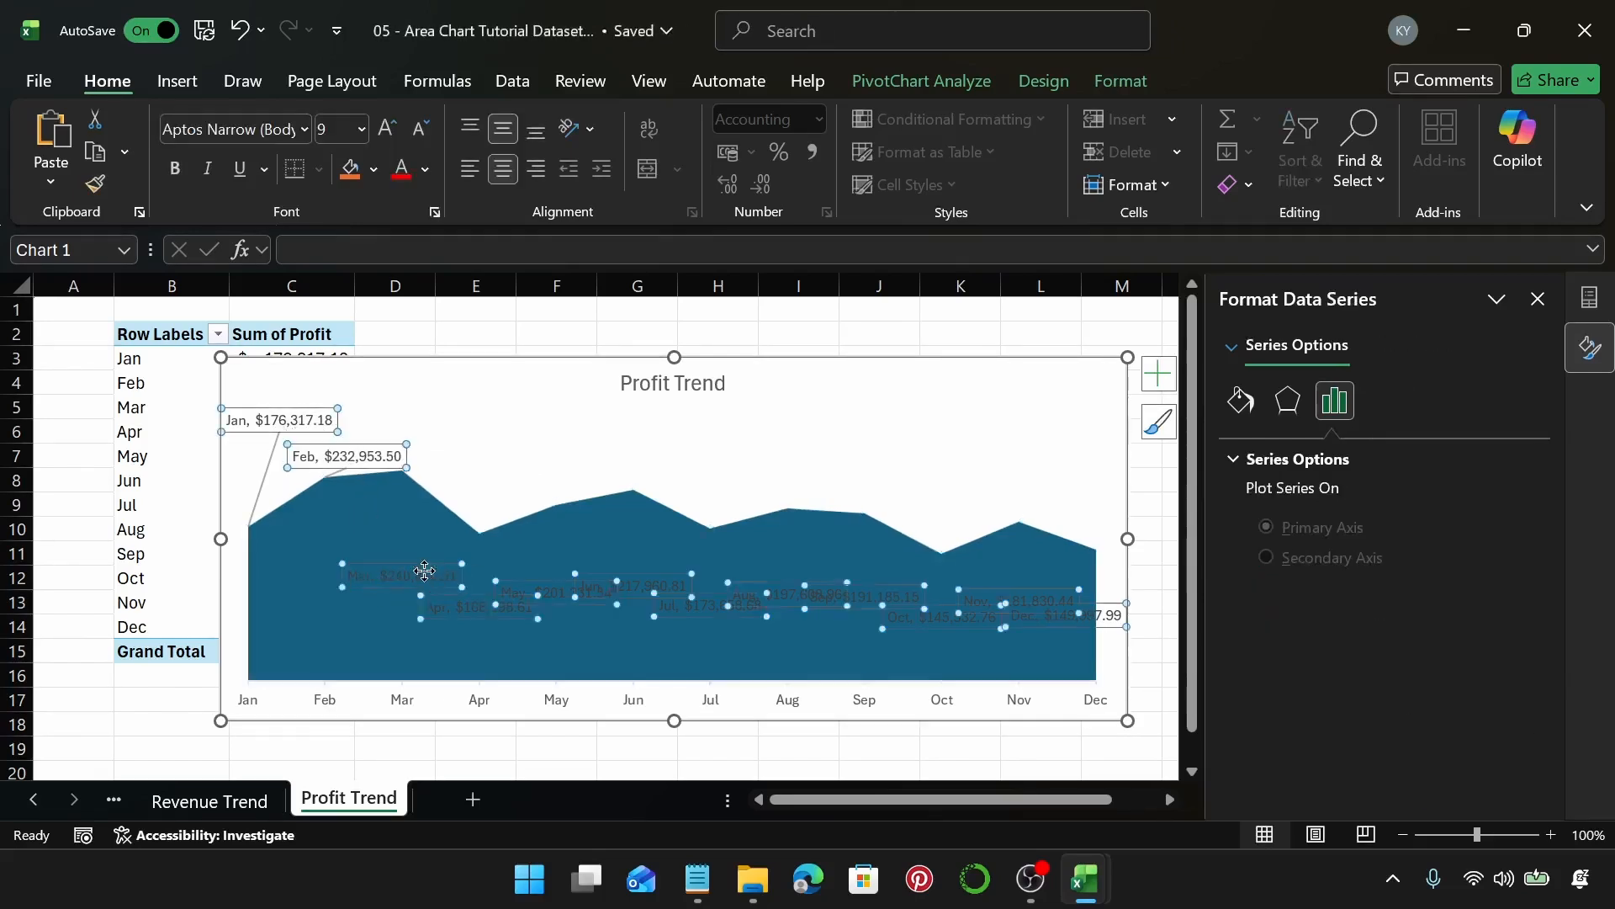
click(429, 568)
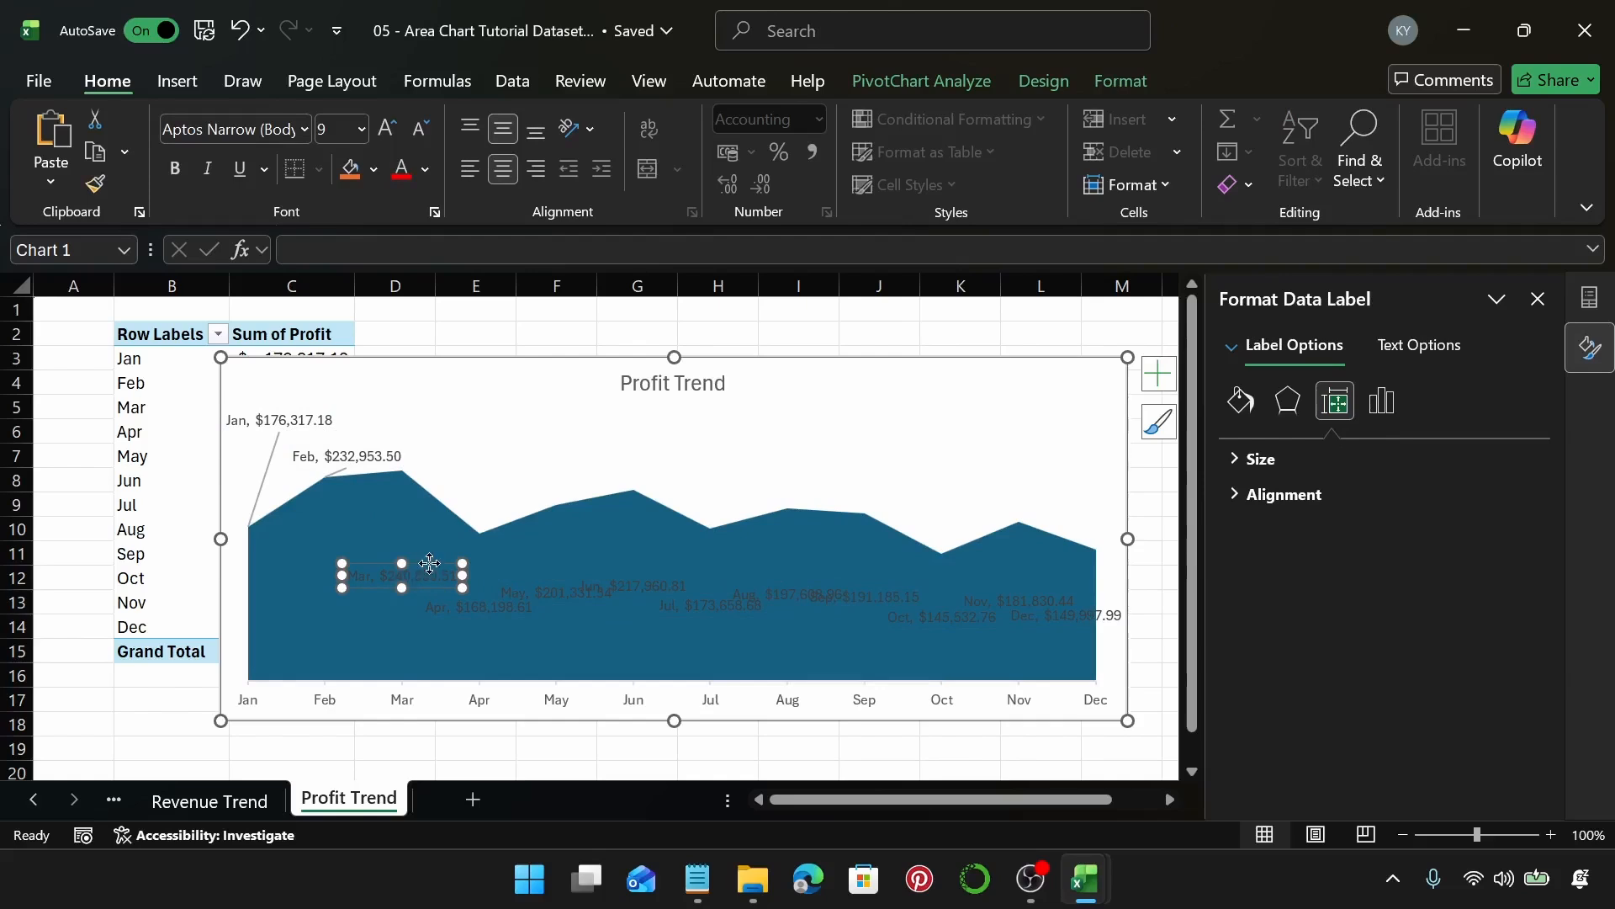
drag(430, 563, 452, 419)
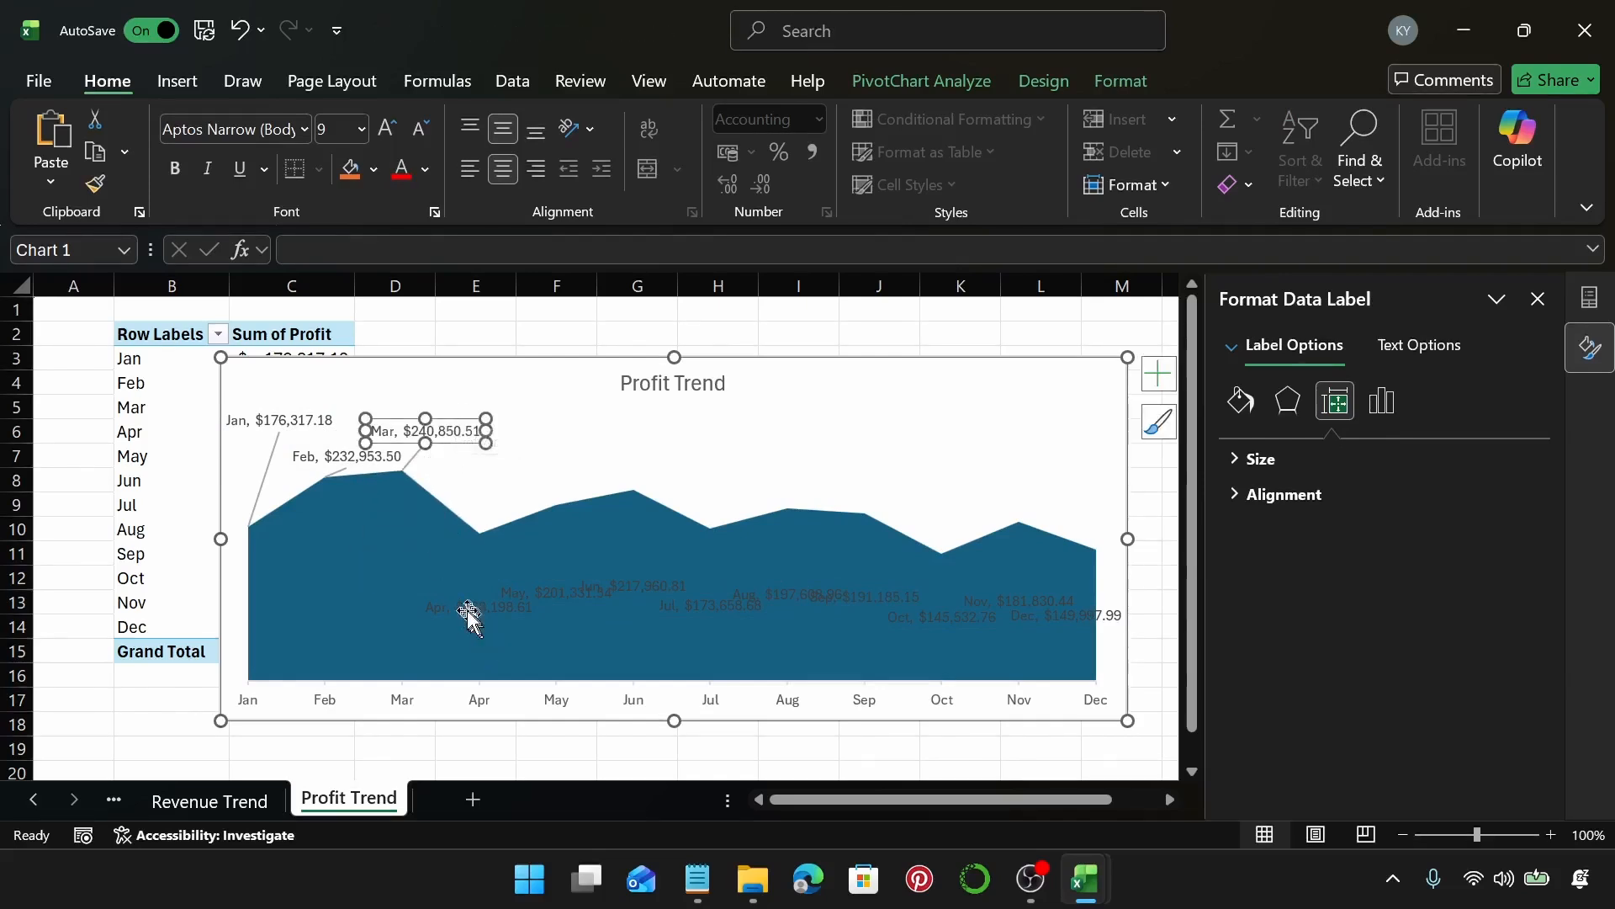
Move the Apr and May data labels out of the filled area, placing each above its own point.
click(471, 608)
click(524, 594)
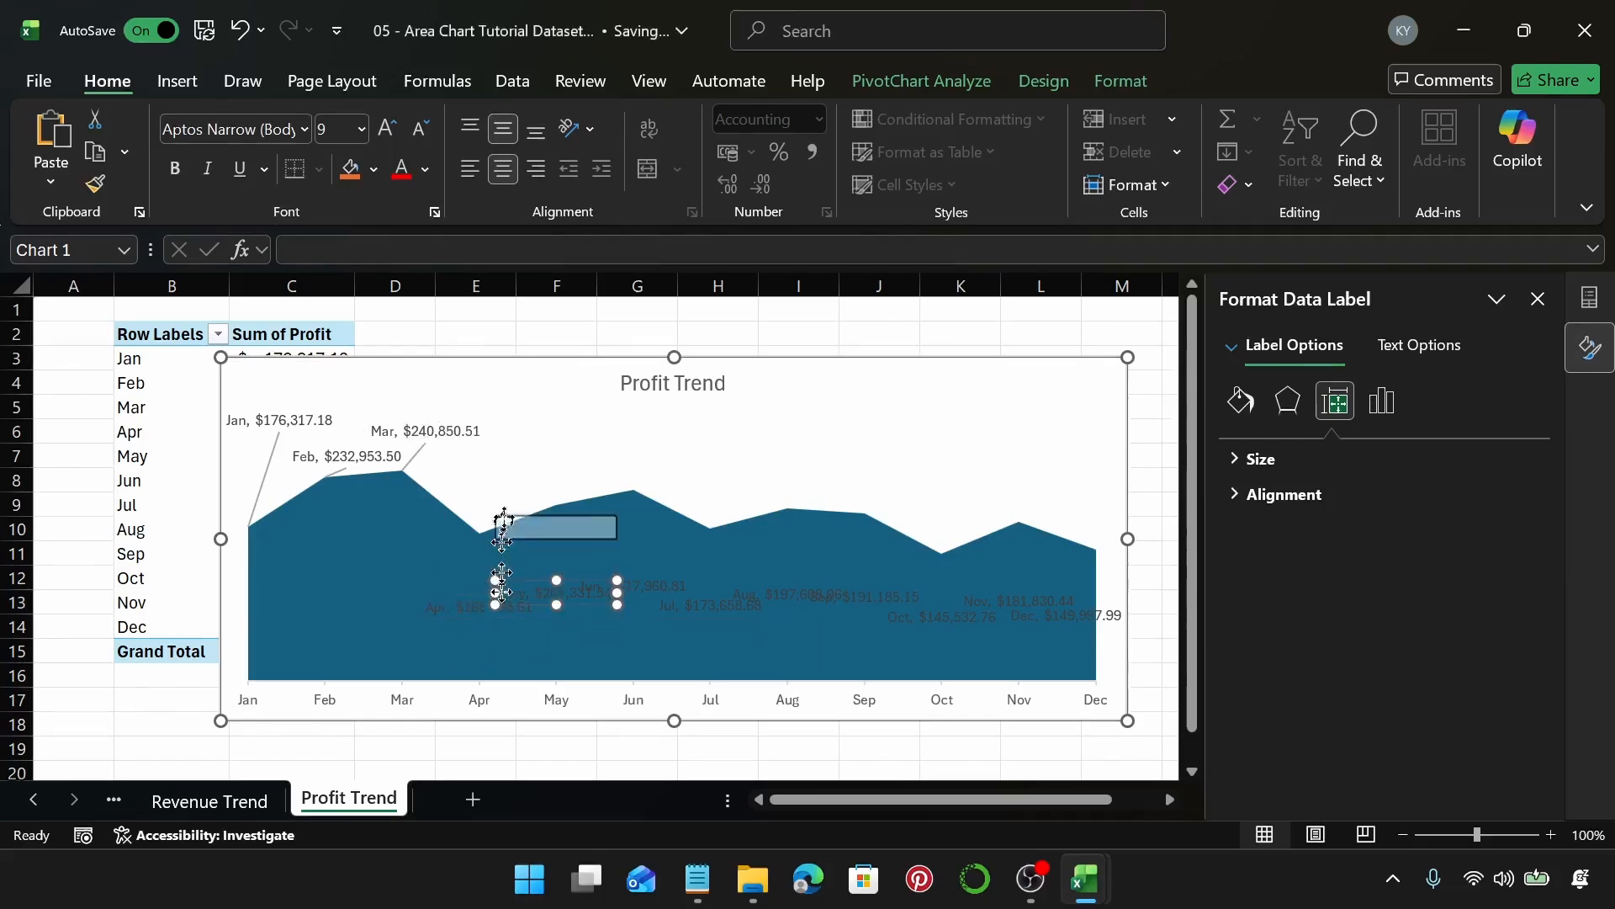
drag(518, 532, 517, 533)
click(463, 605)
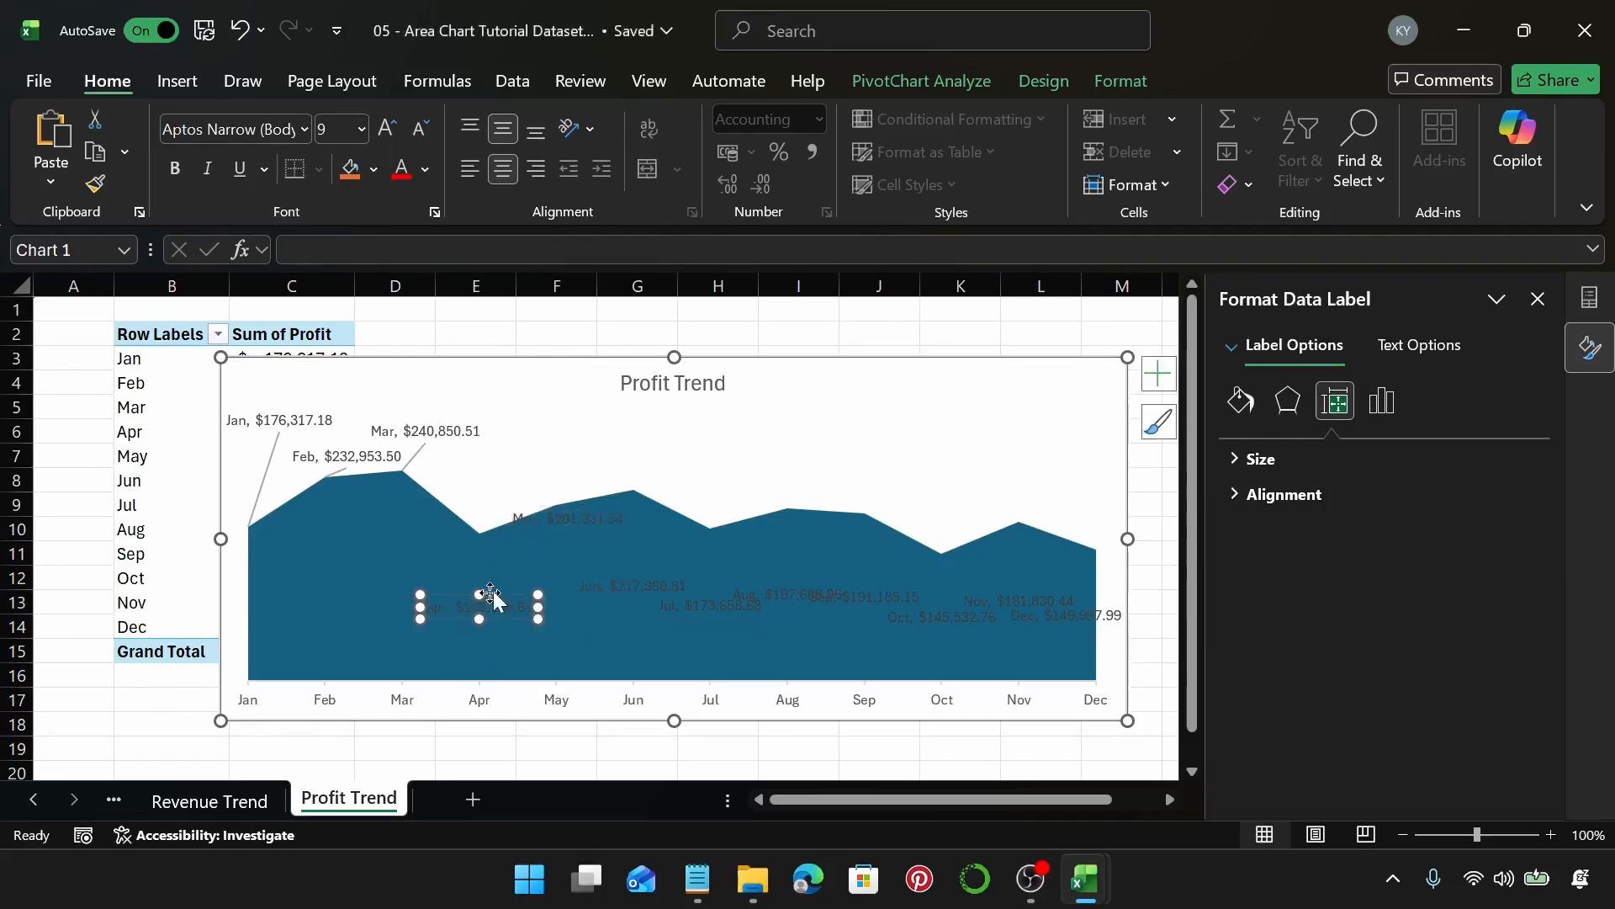
drag(502, 593, 515, 462)
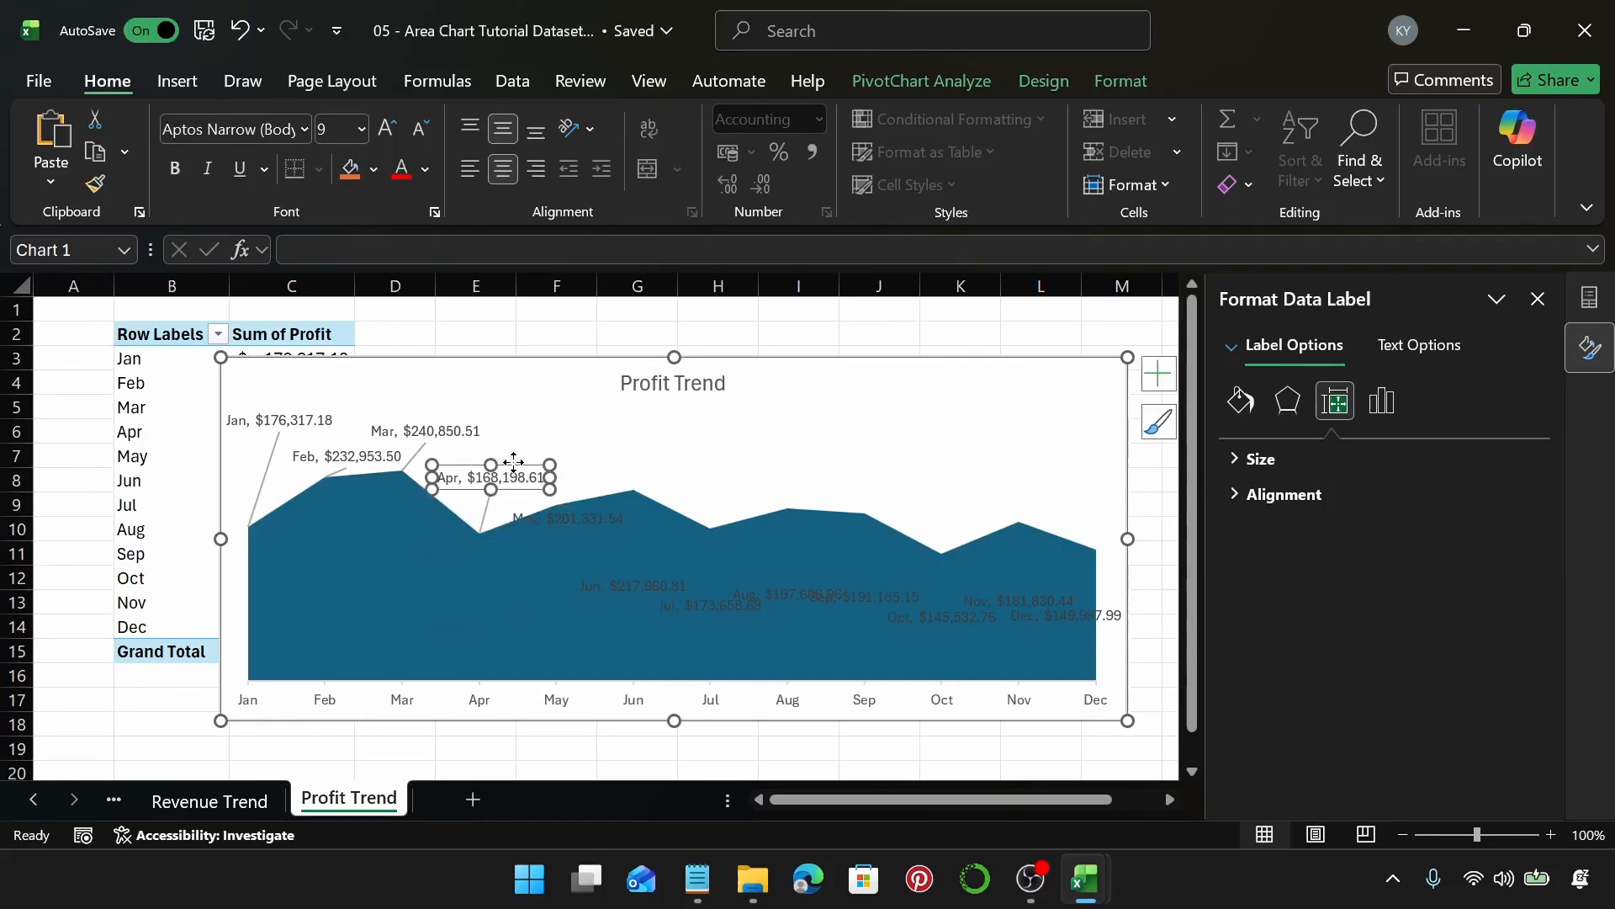
click(571, 522)
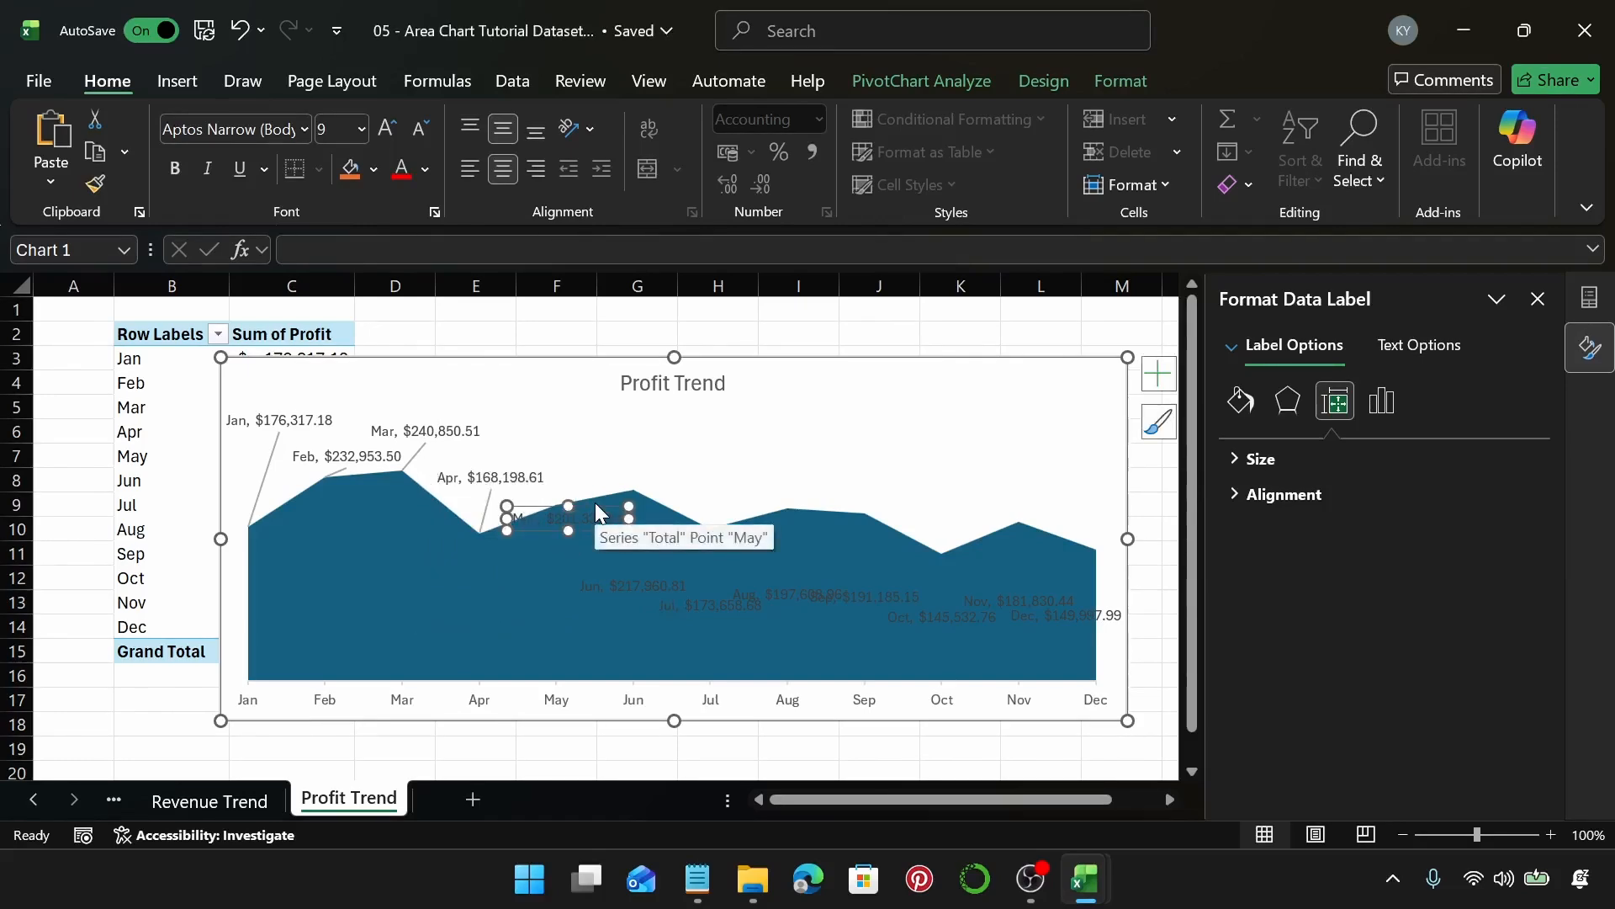
click(596, 513)
click(597, 513)
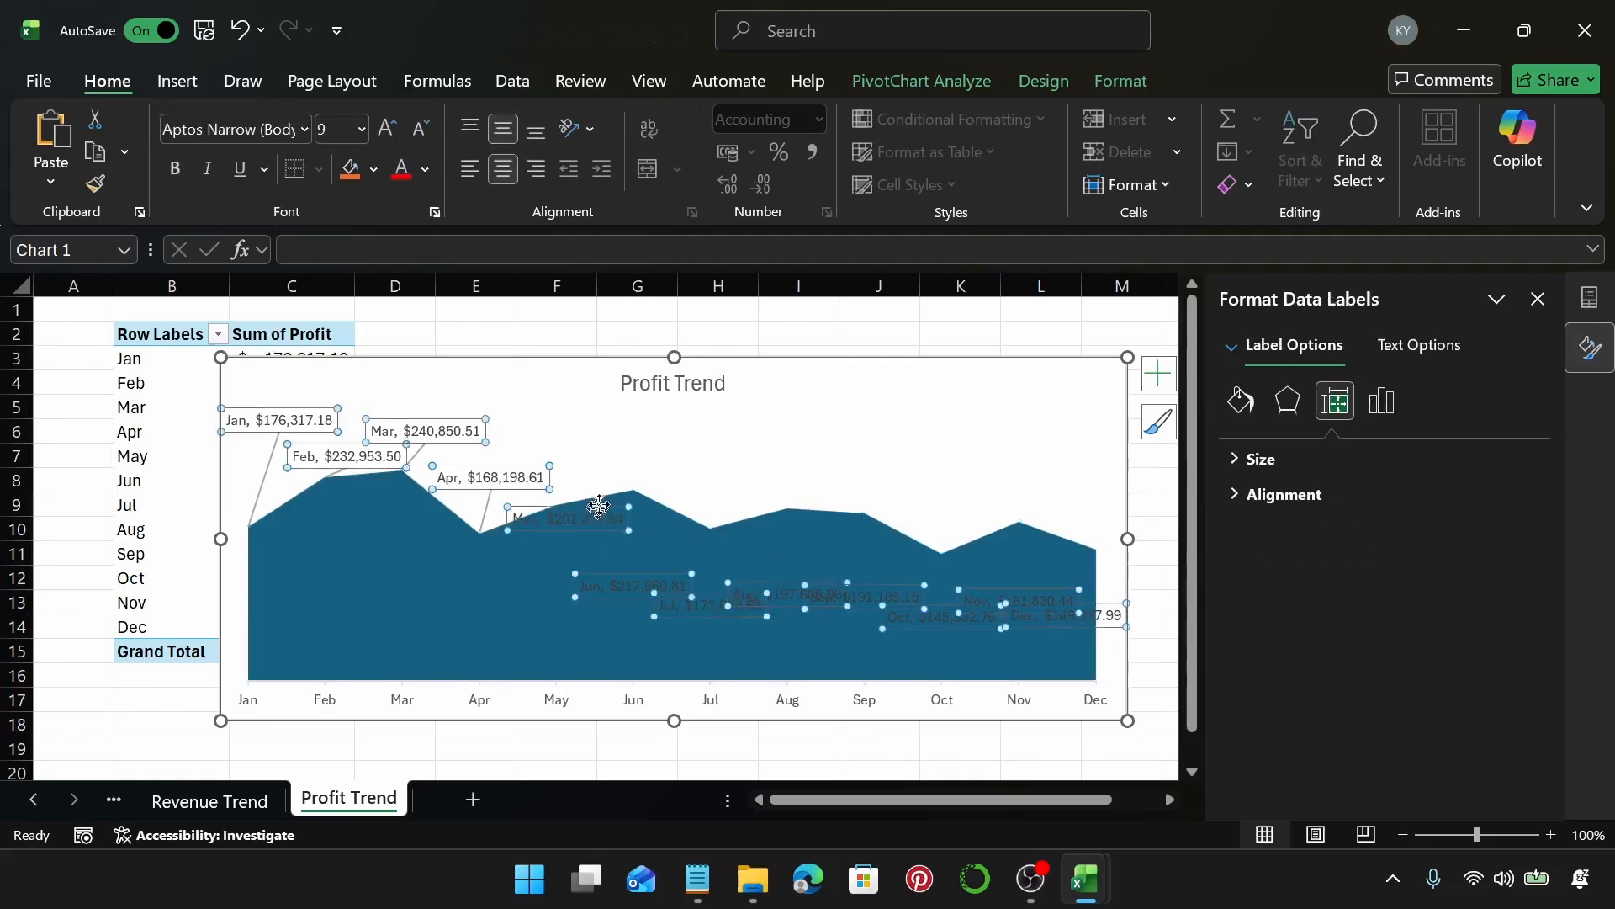
click(606, 513)
drag(605, 508, 632, 405)
Move the Jun and Jul data labels out of the filled area to just above their points.
click(661, 584)
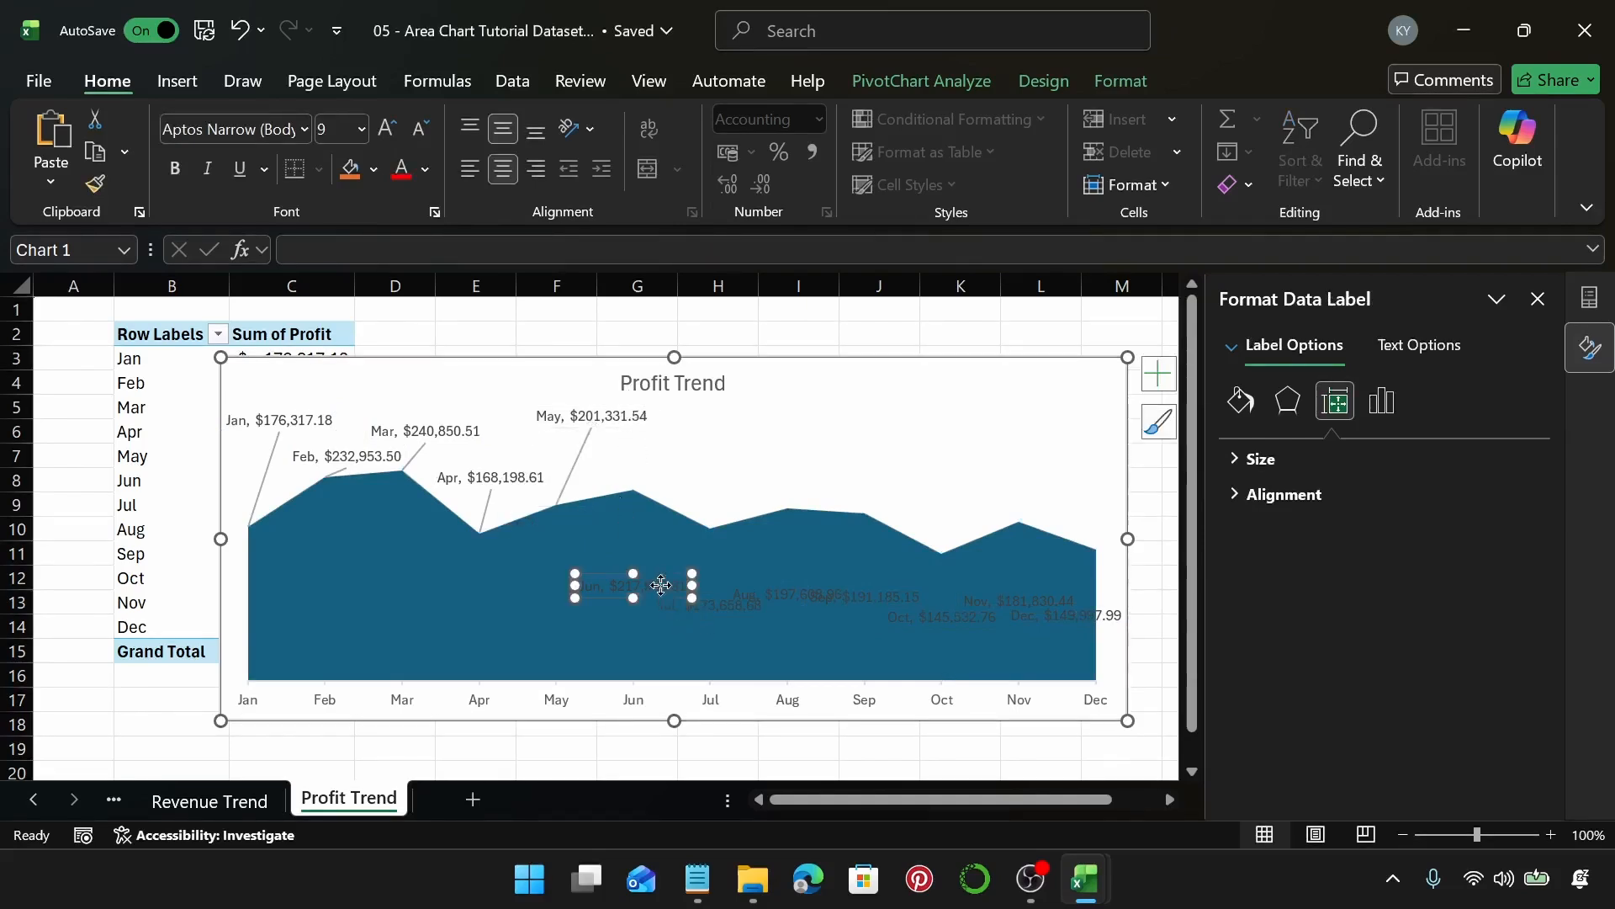
drag(668, 575, 700, 455)
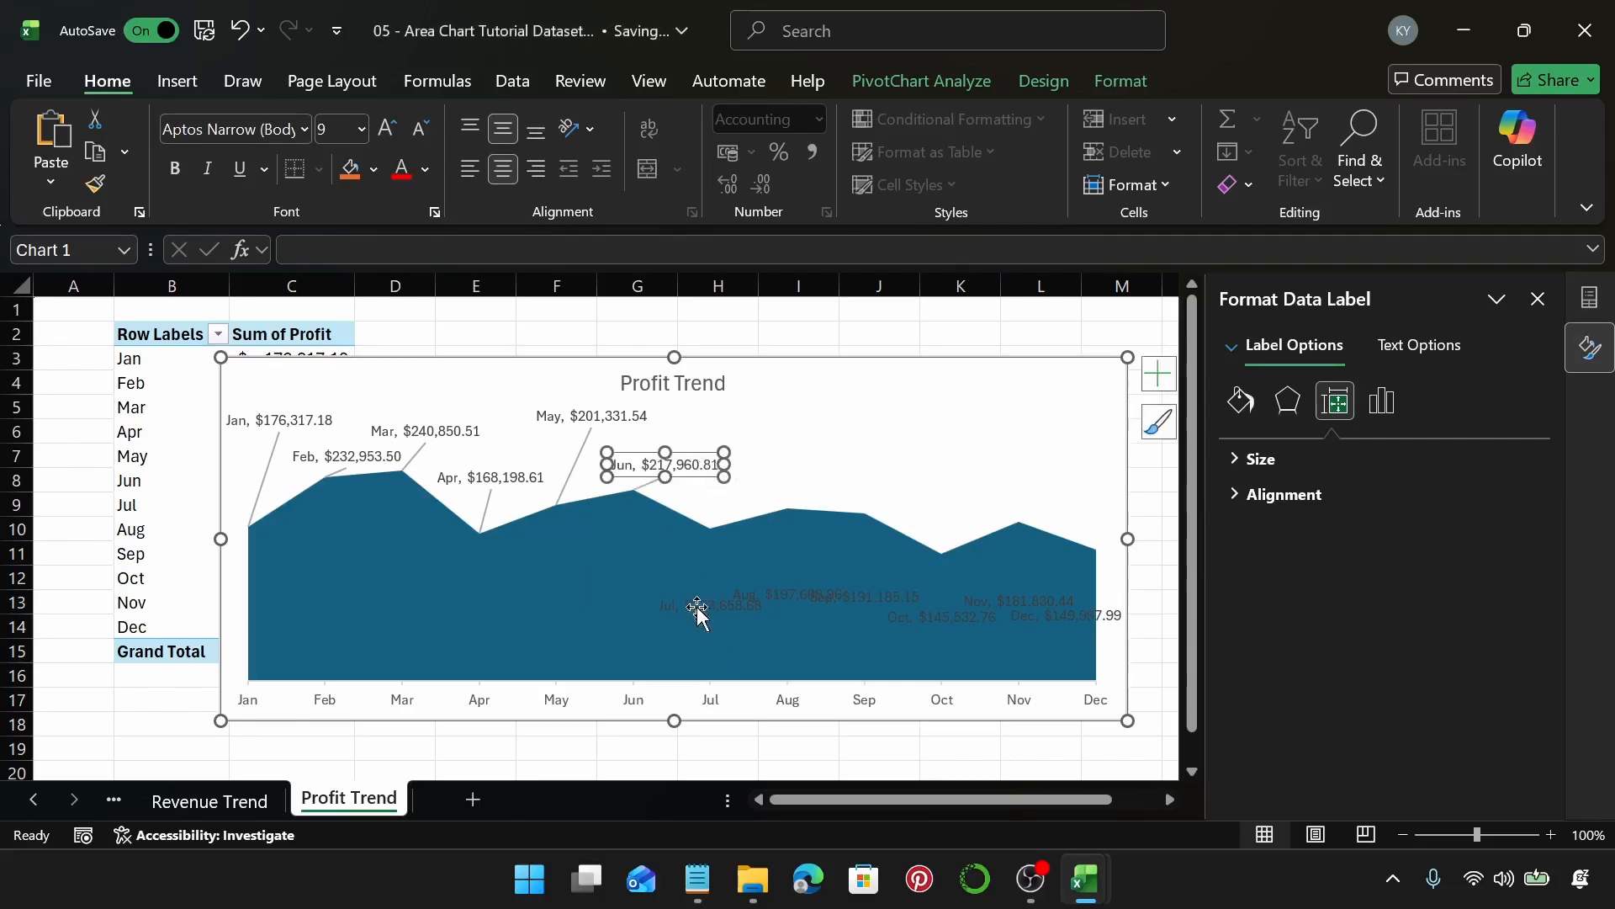
click(728, 599)
drag(729, 599, 744, 487)
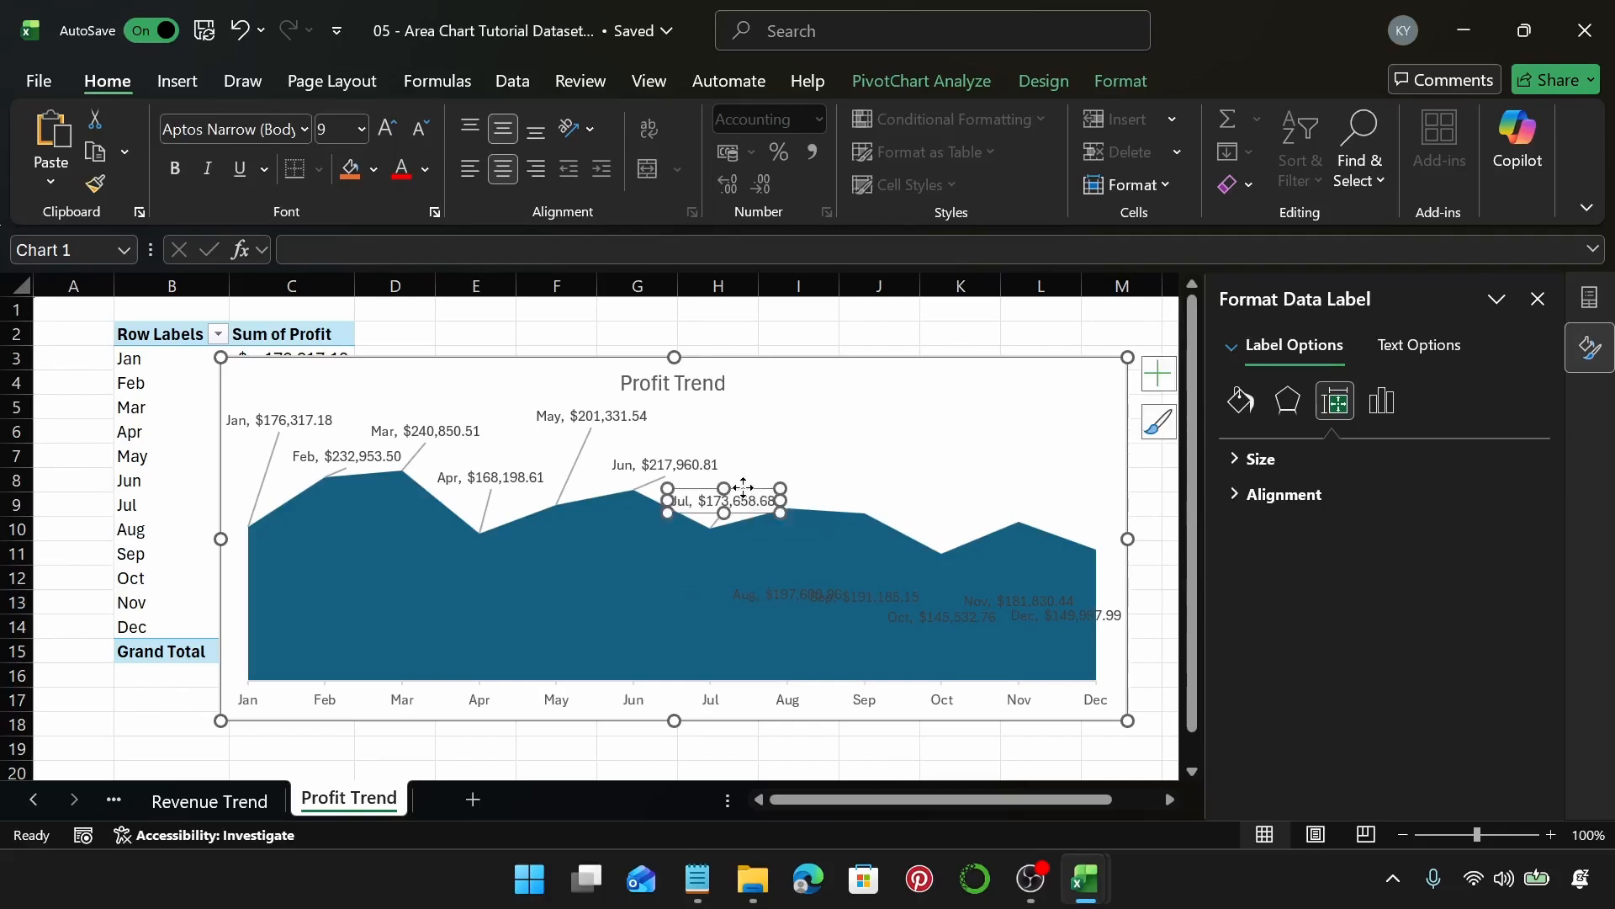
Place the Aug and Sep data labels above the filled area, Aug slightly higher than Sep.
click(787, 599)
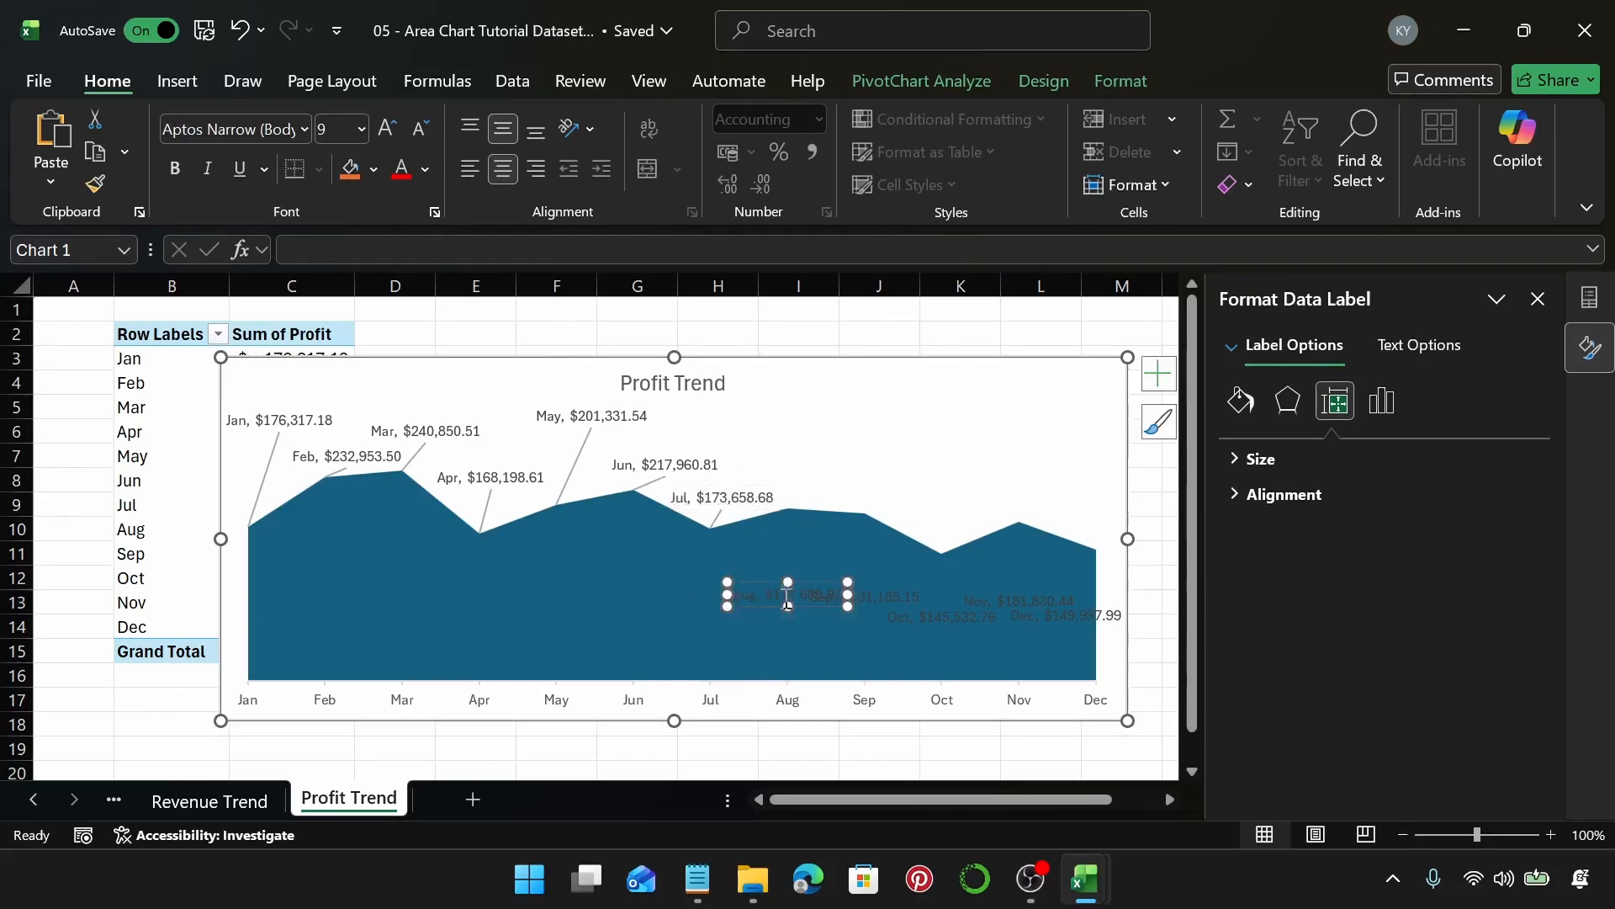
drag(812, 582, 829, 446)
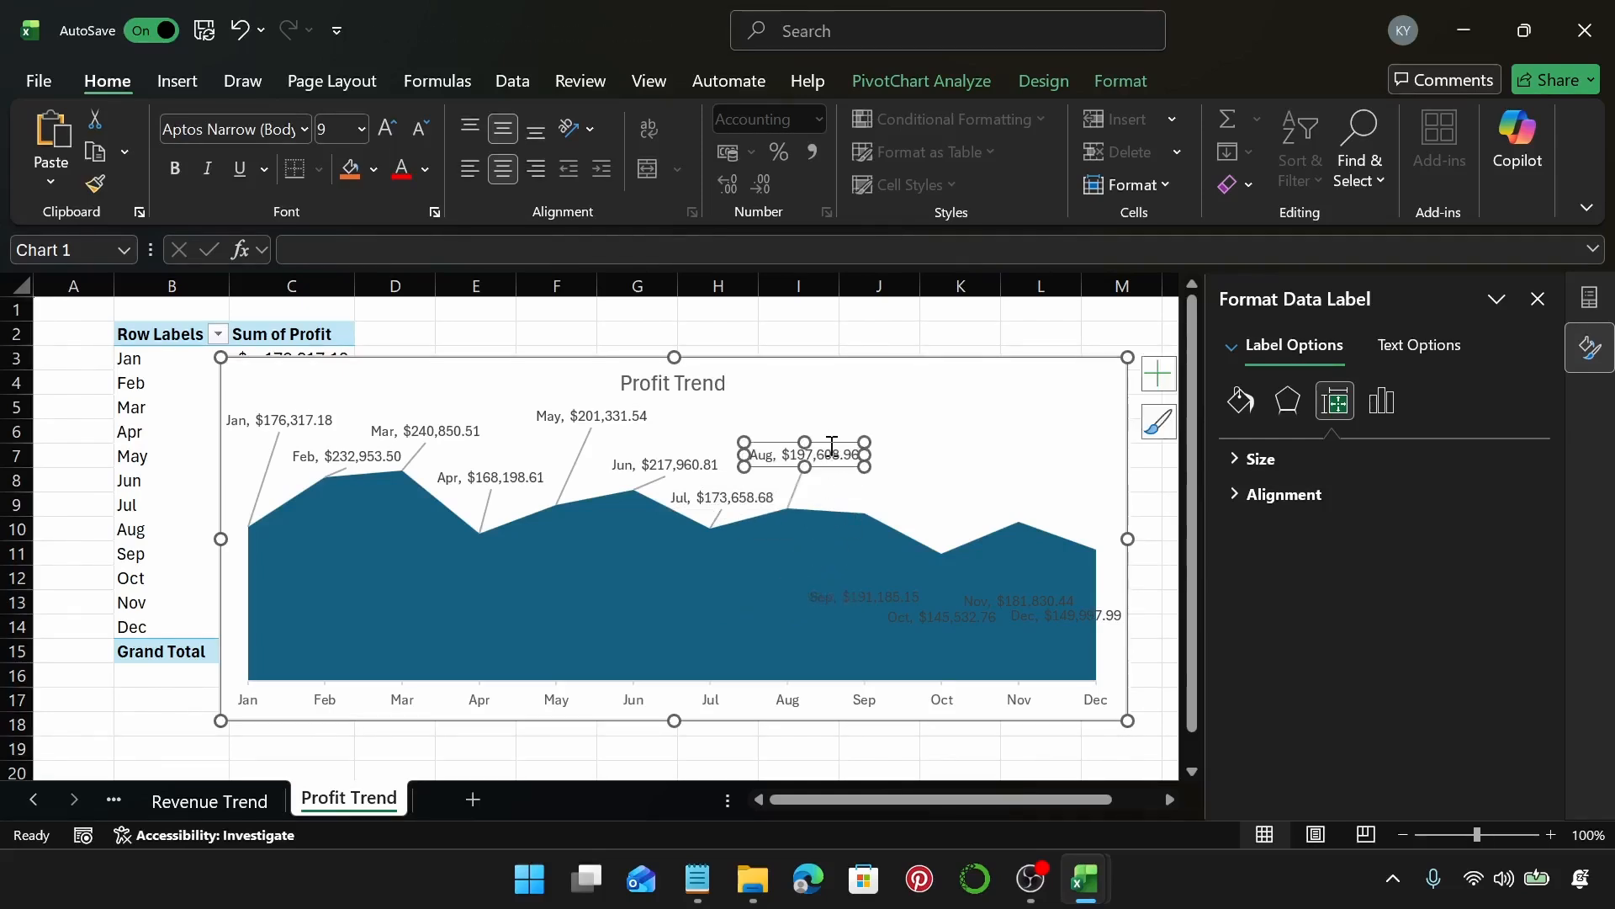
click(873, 591)
click(875, 592)
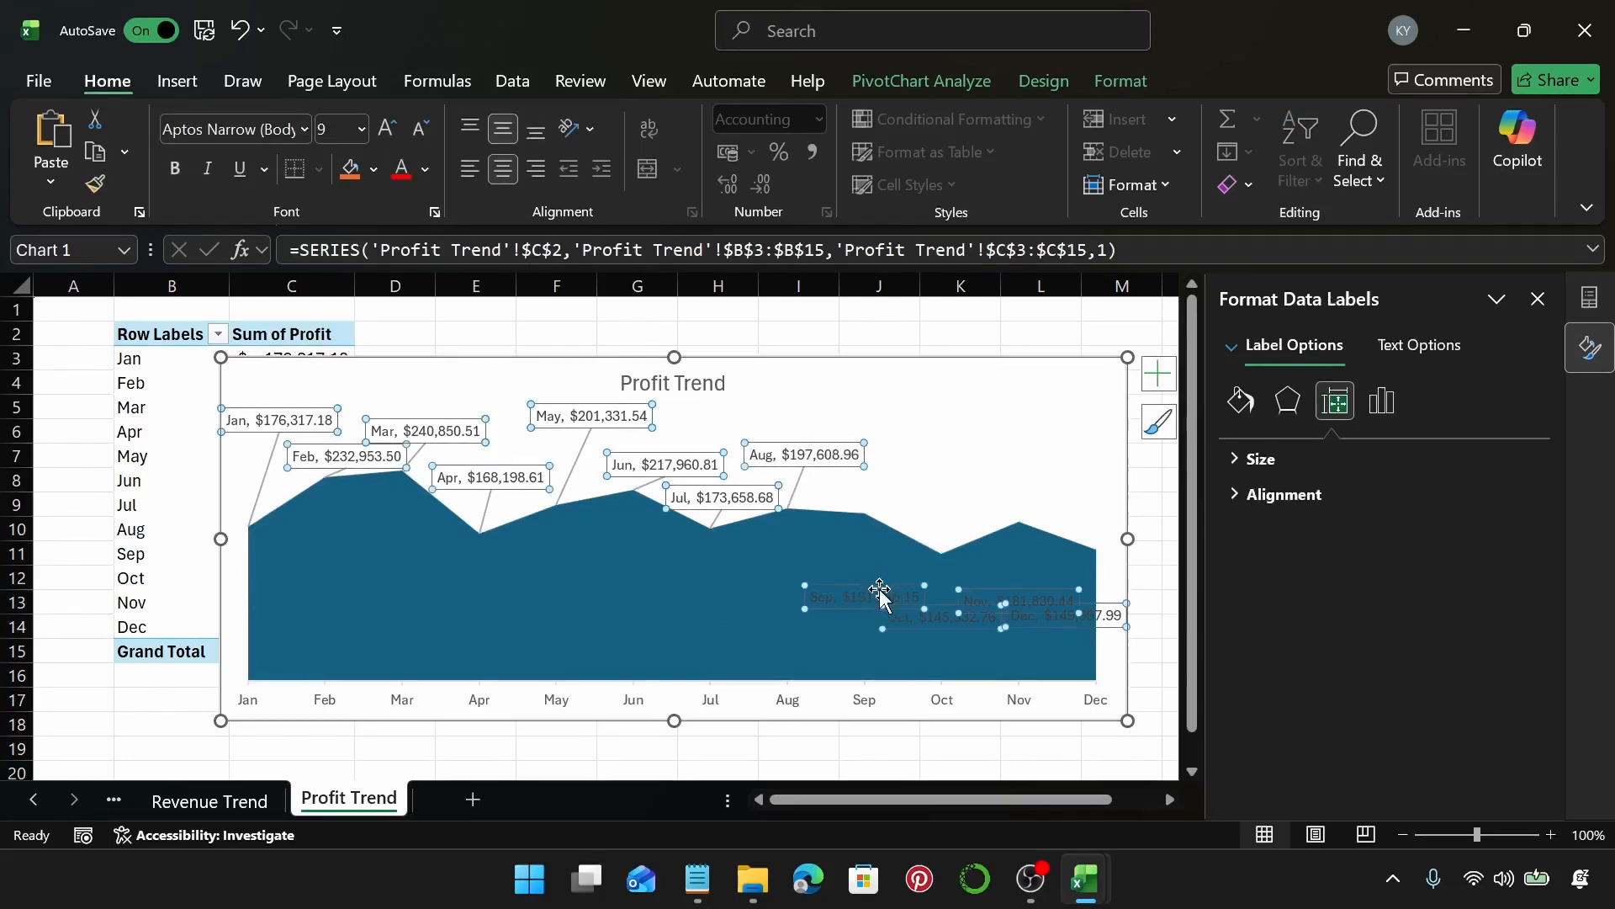
click(886, 586)
drag(885, 587, 905, 468)
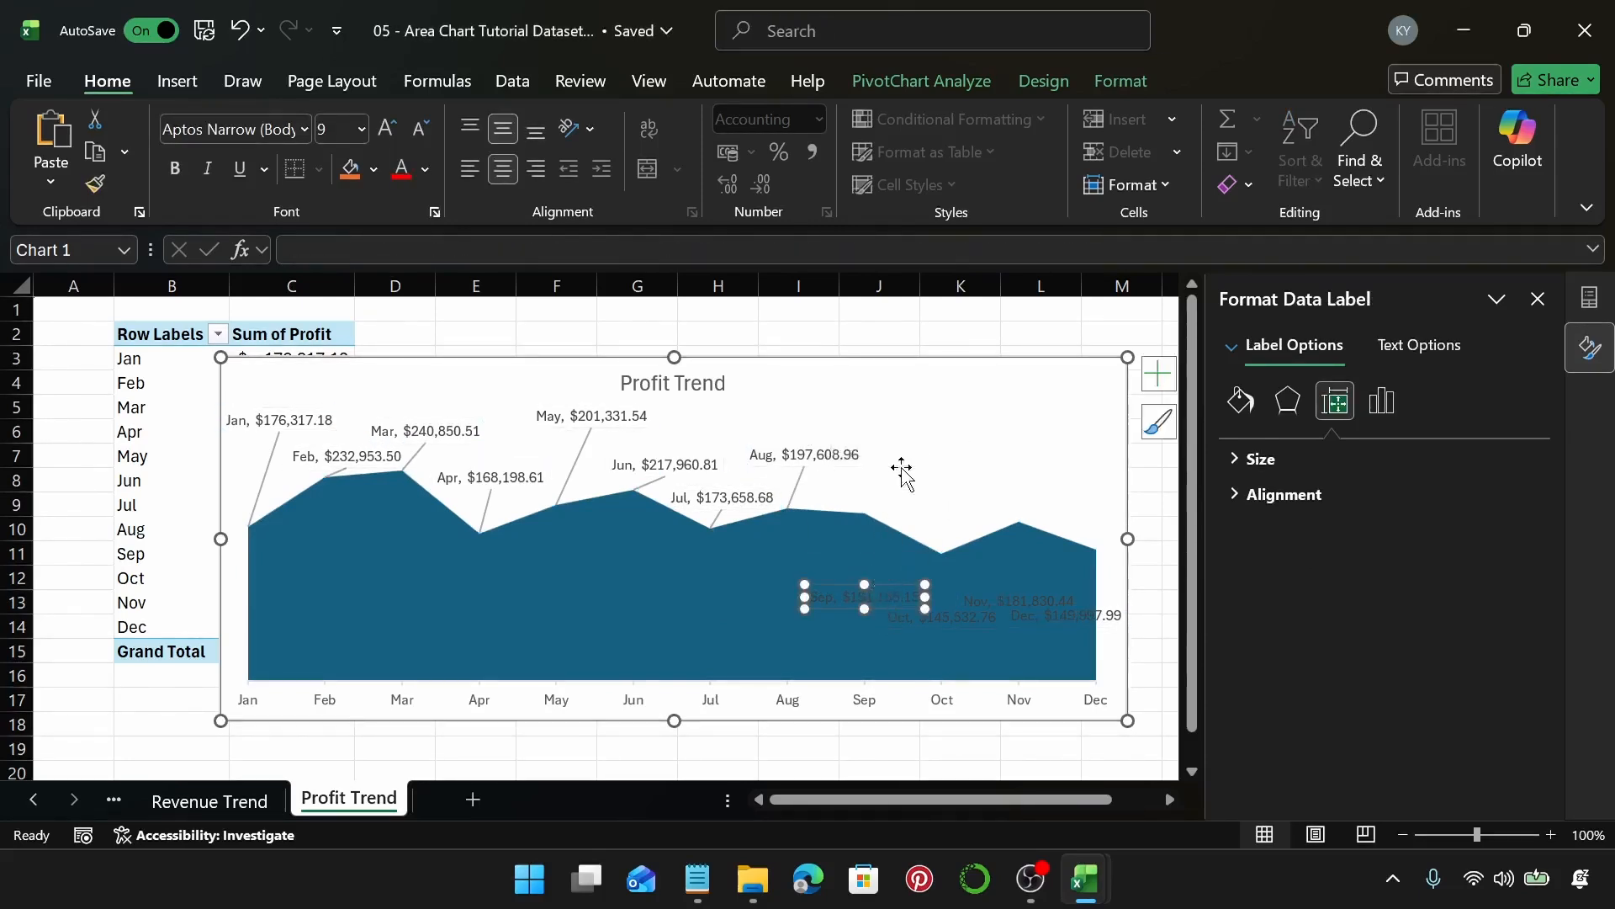
Move the Oct data label just above its point and the Nov data label well above the filled area.
click(949, 614)
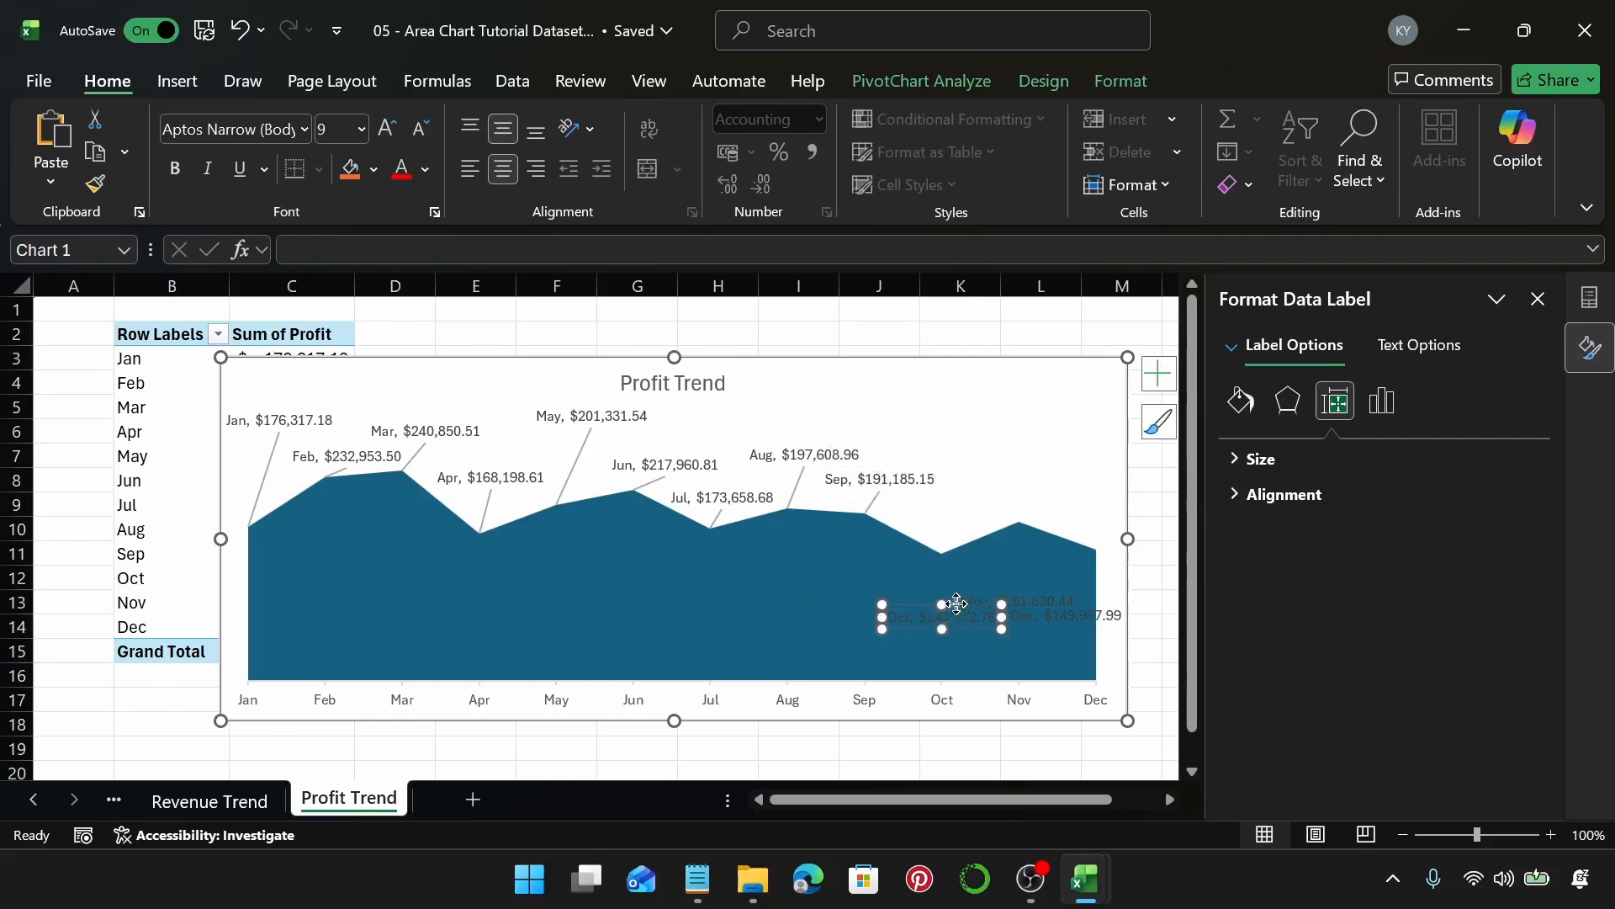
drag(957, 603, 965, 501)
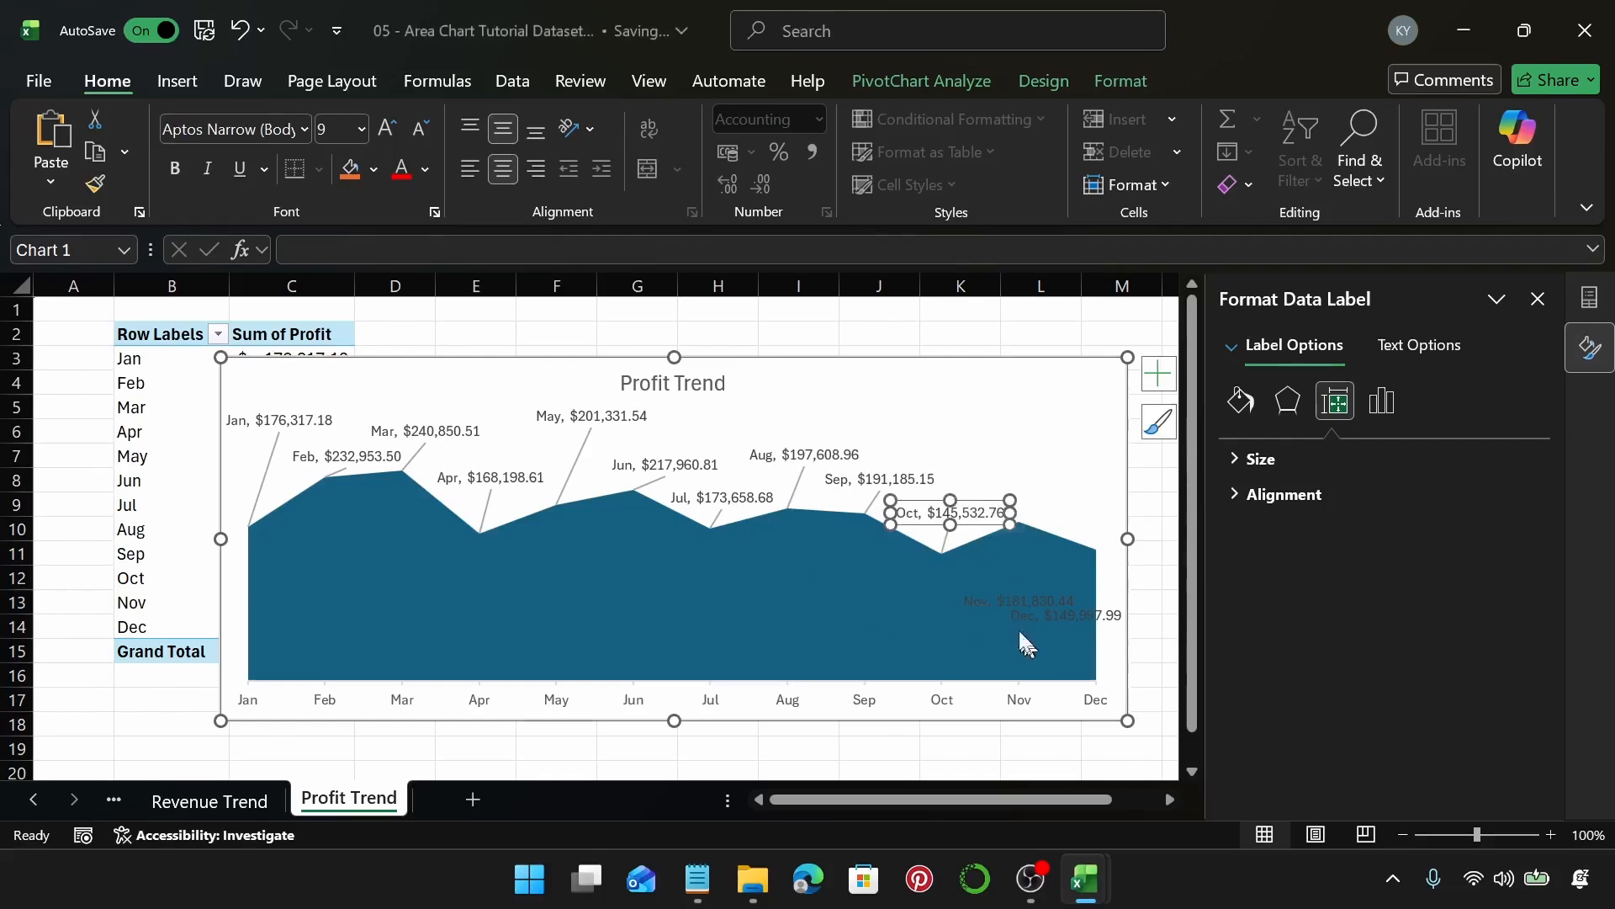
click(1010, 602)
click(1048, 584)
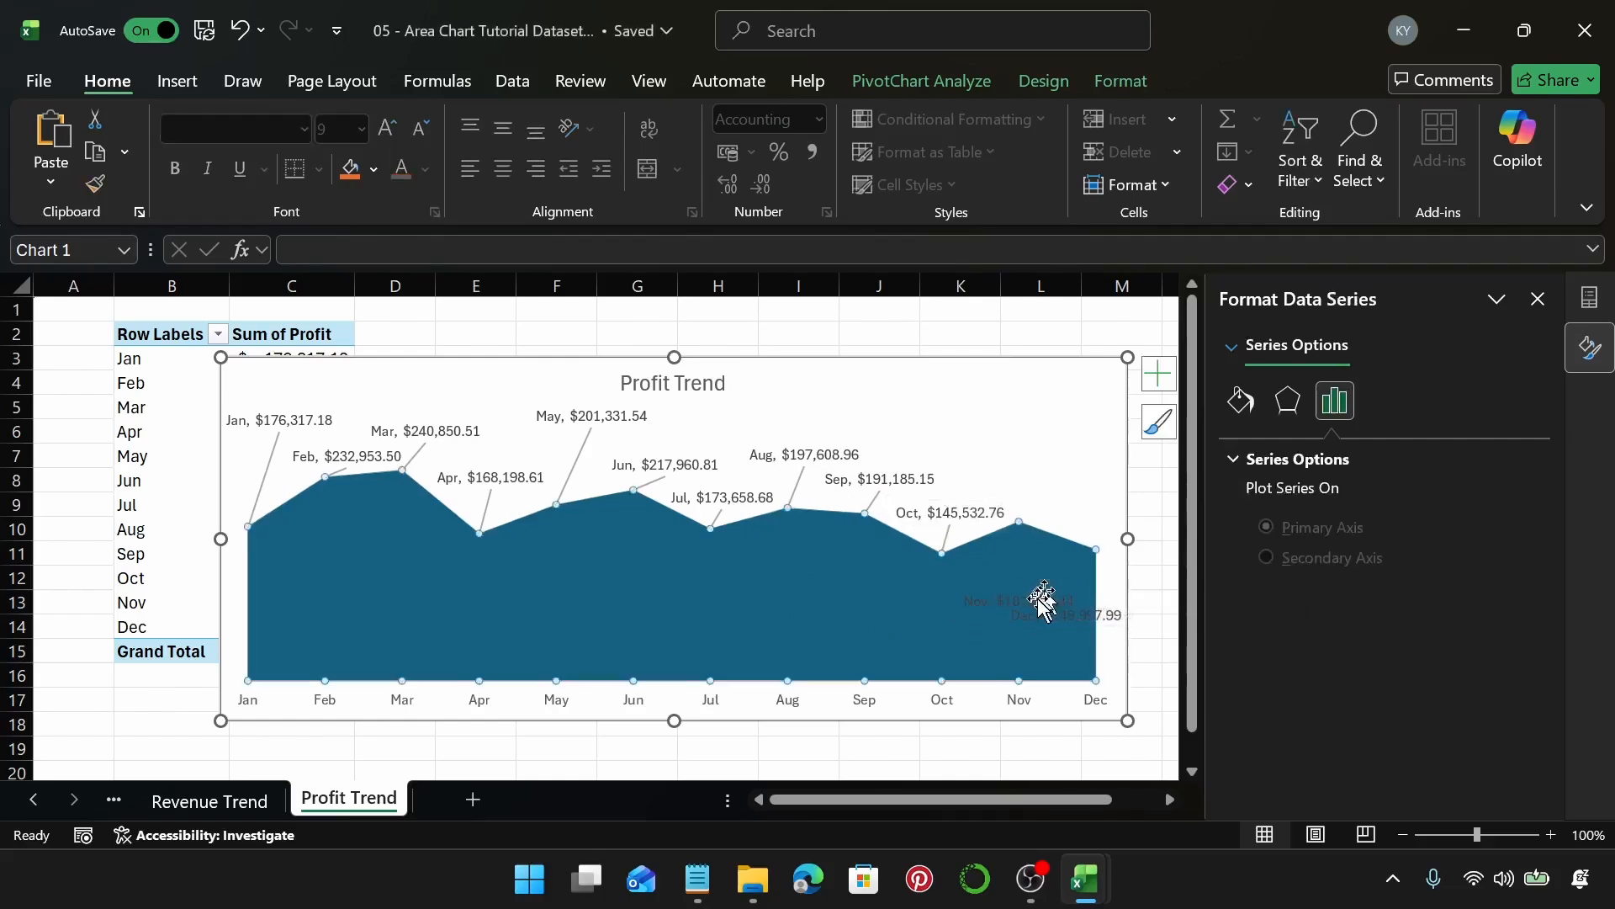
click(1043, 597)
click(1041, 594)
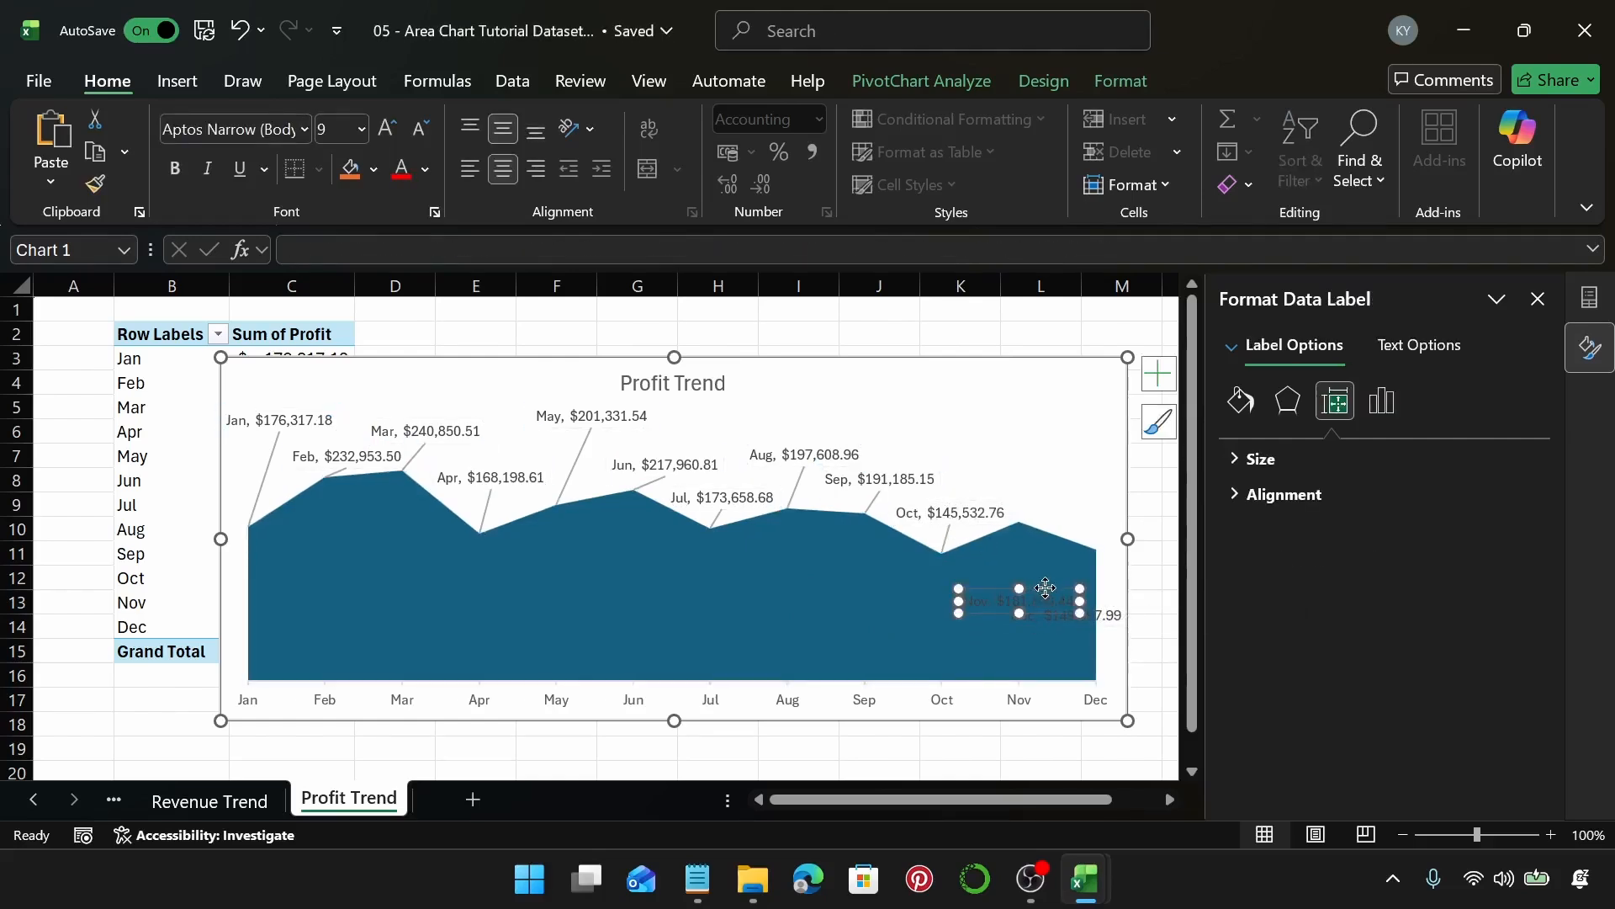
drag(1046, 587, 1033, 410)
Place the Dec data label above its point at the chart's edge, and shift the Nov label slightly toward Oct.
click(1057, 604)
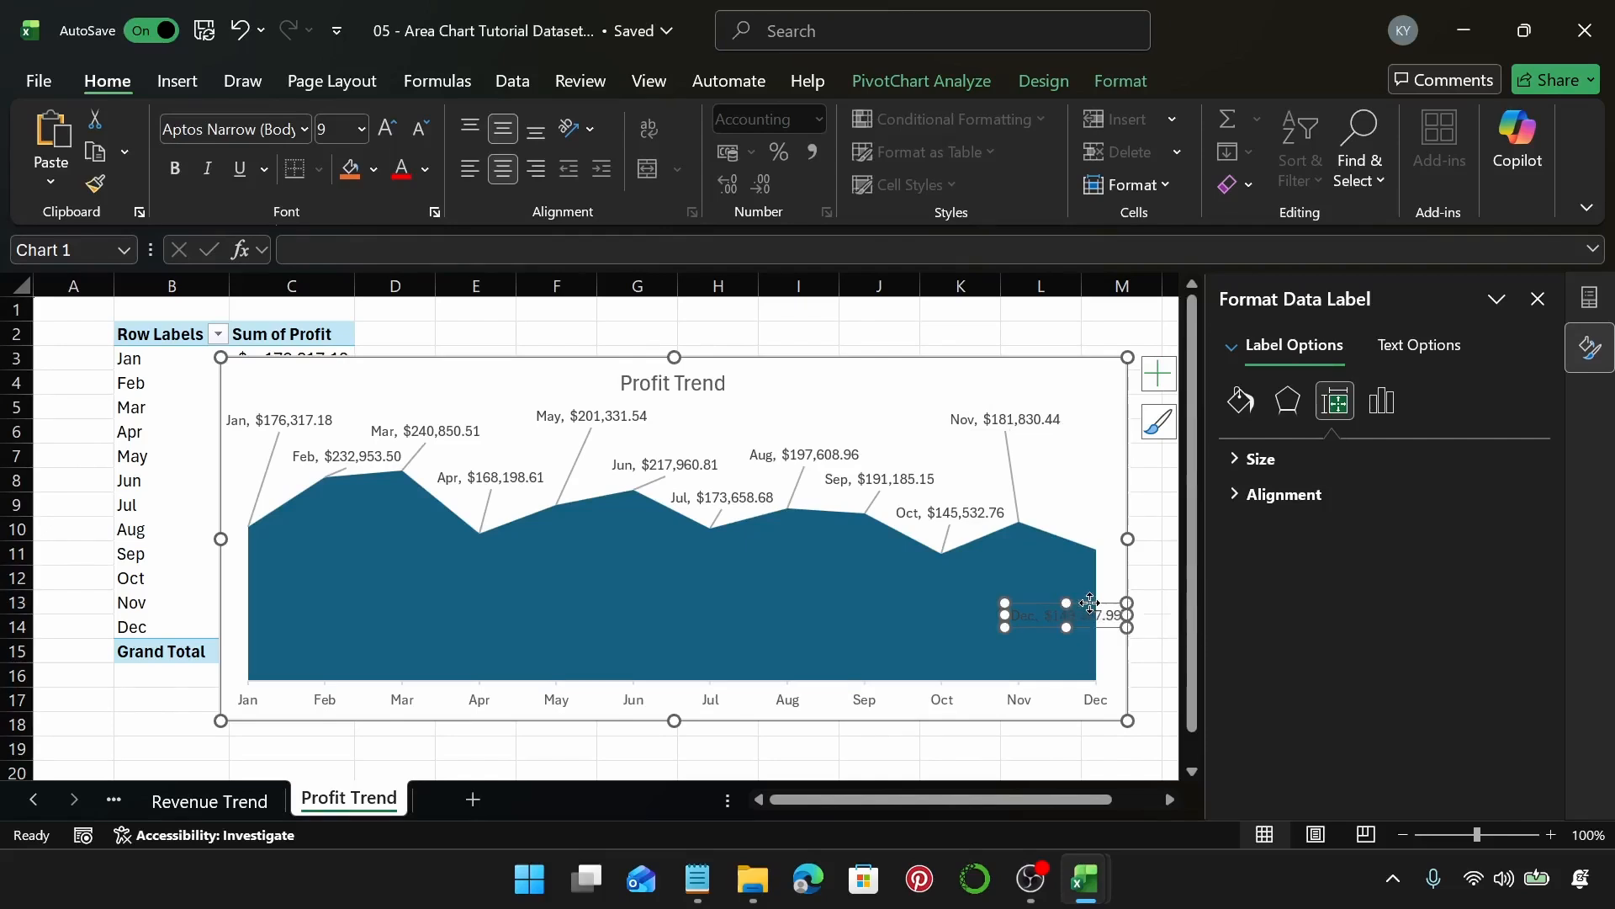
drag(1089, 599, 1122, 479)
click(1041, 410)
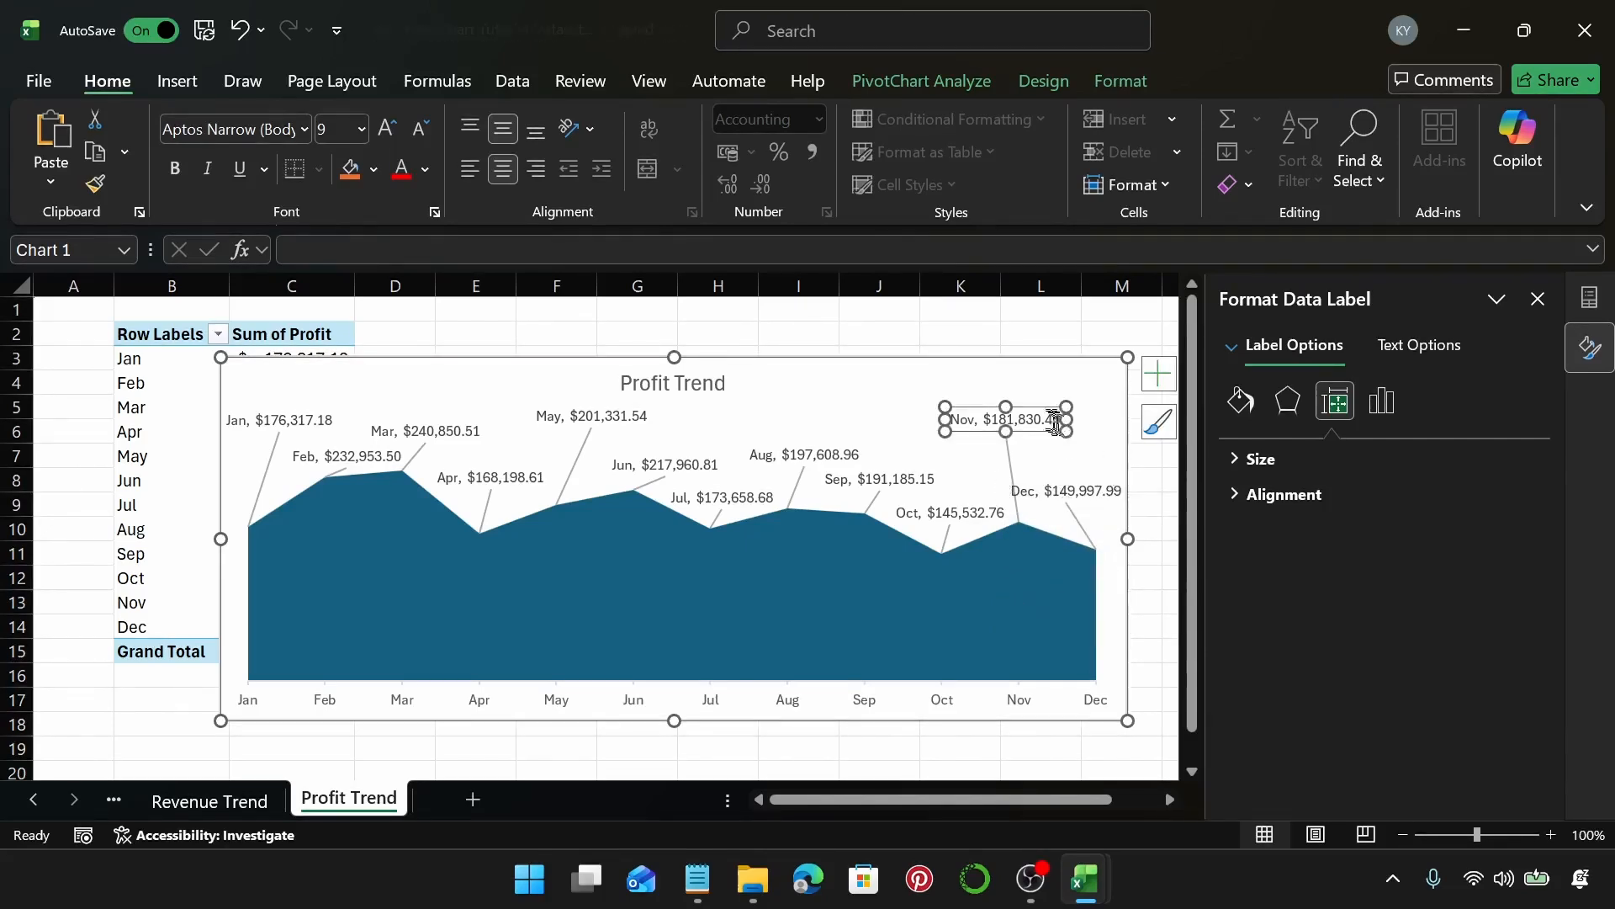
drag(1041, 406, 1019, 412)
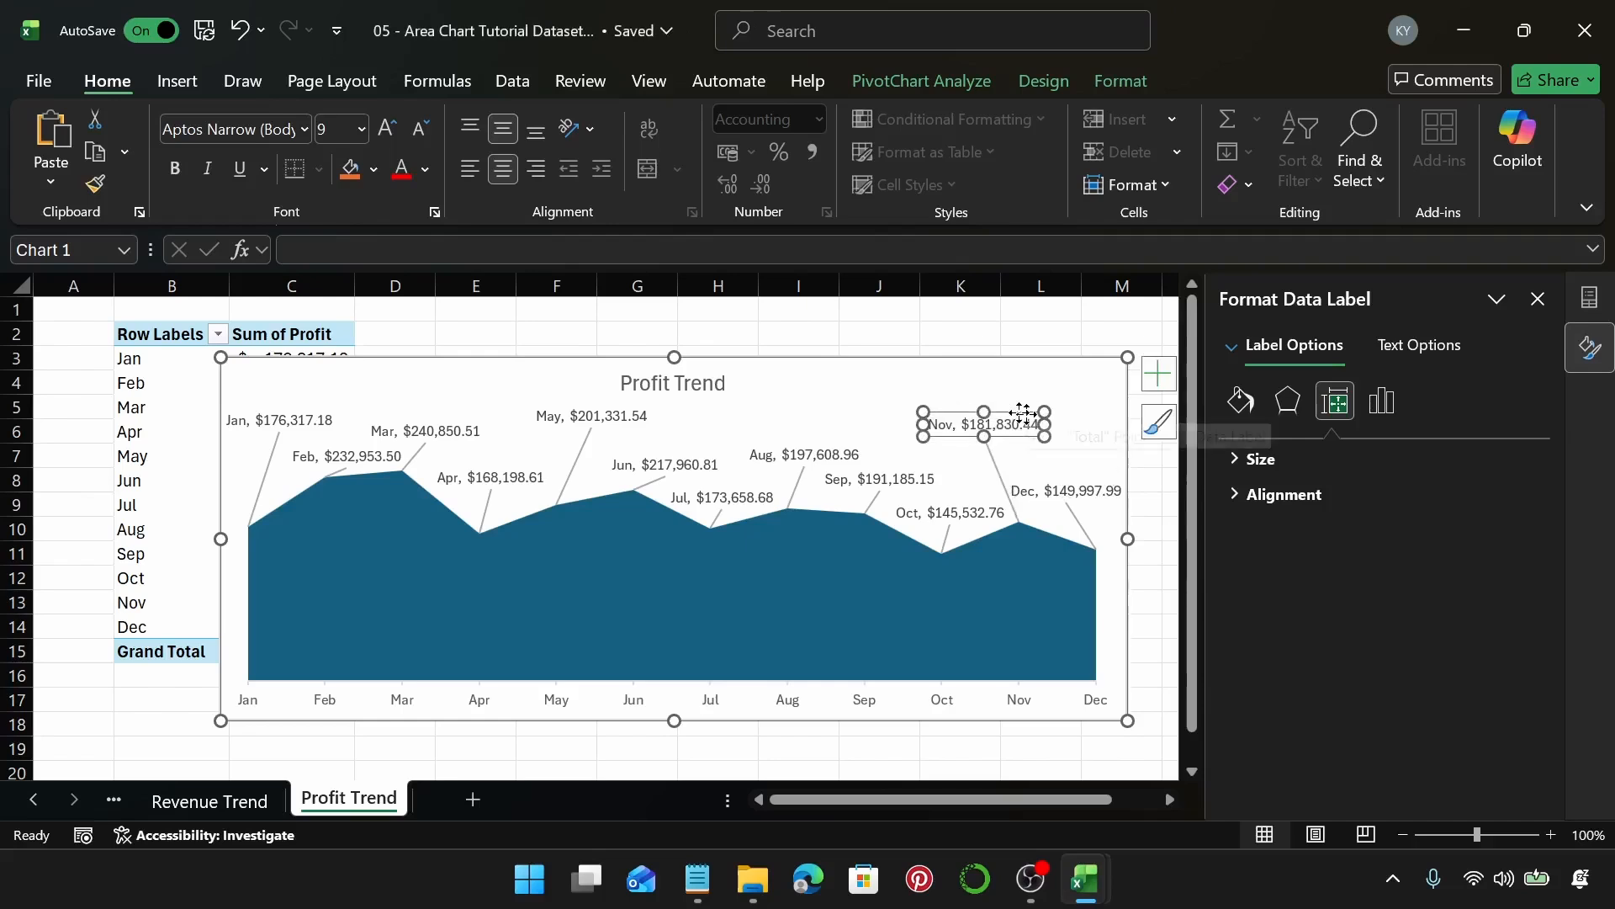
click(1091, 421)
click(1081, 400)
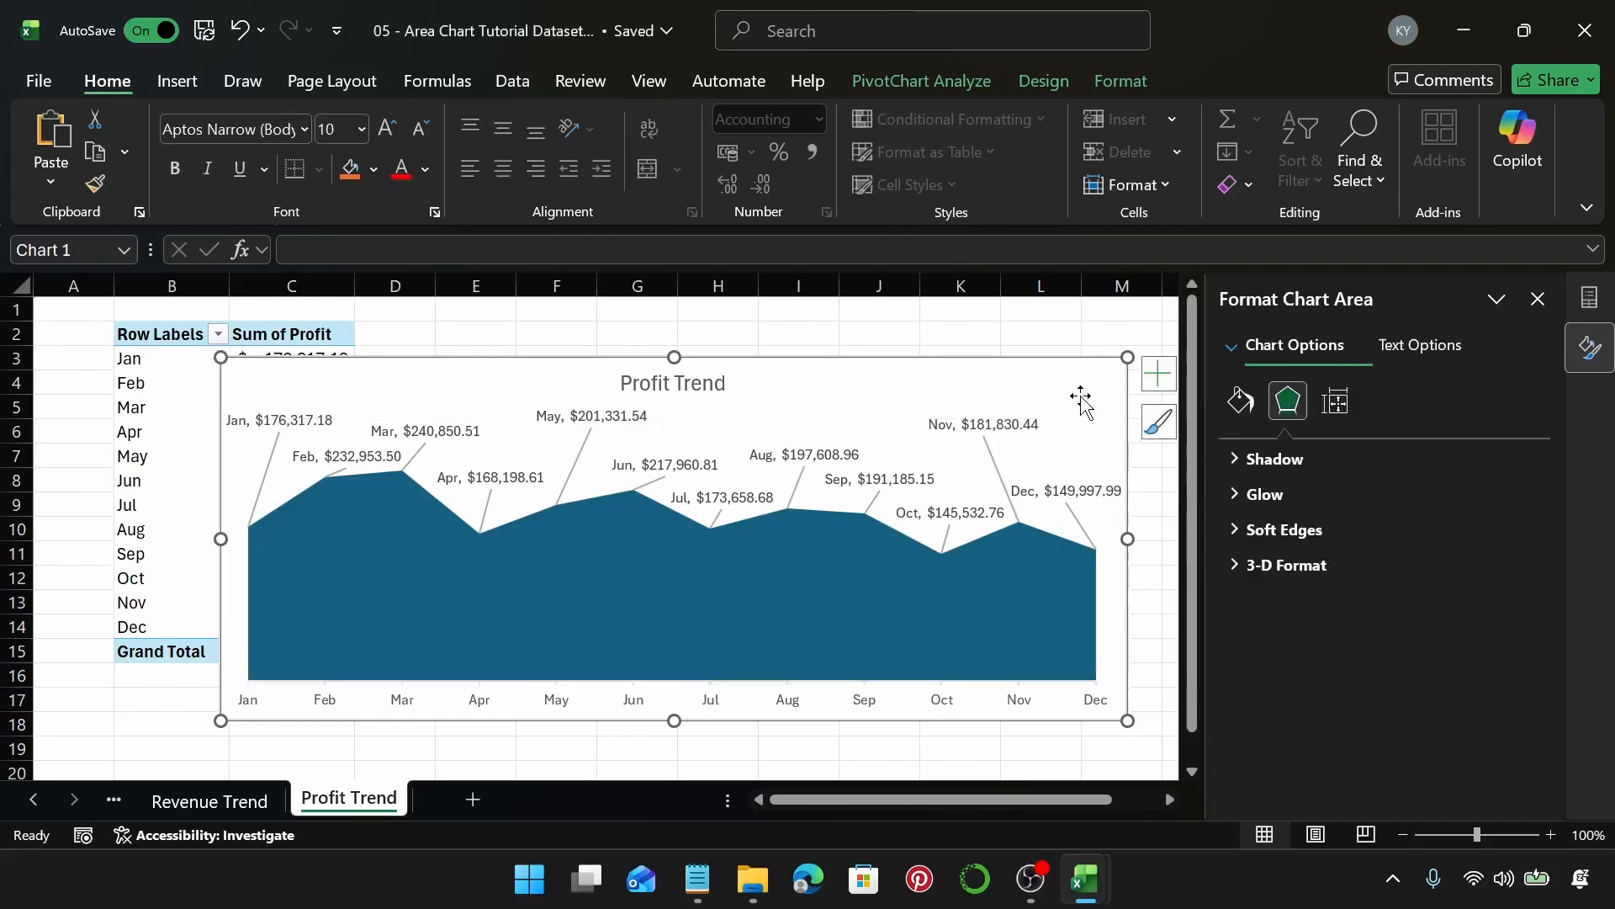
Delete the horizontal month axis from the Profit Trend chart, and nudge the Nov data label further toward Oct.
click(796, 706)
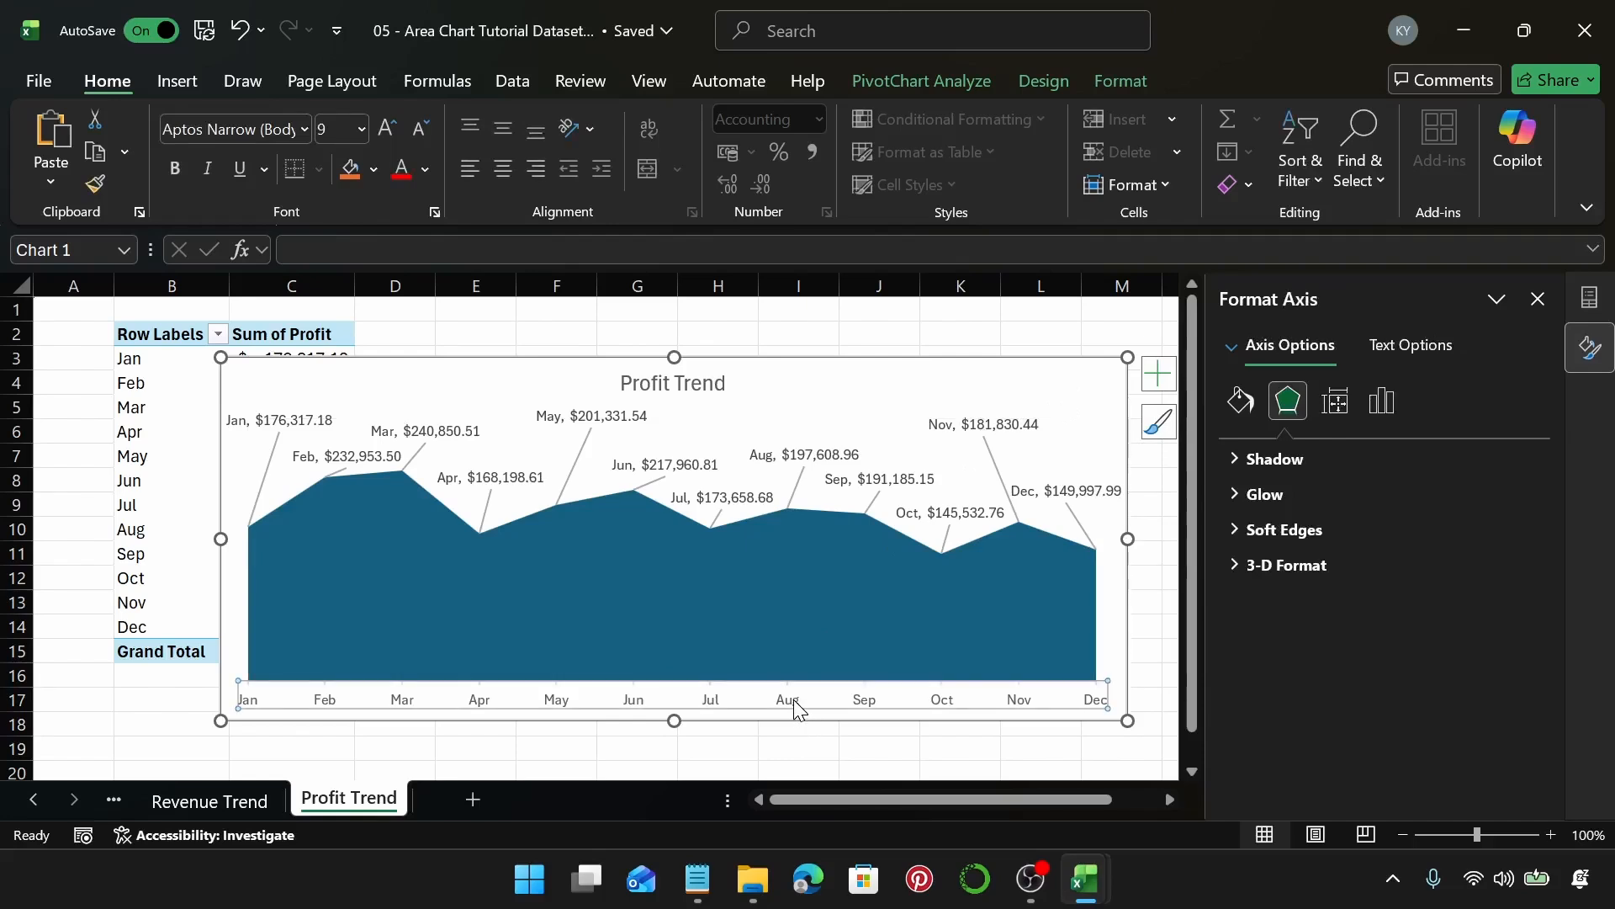
key(Delete)
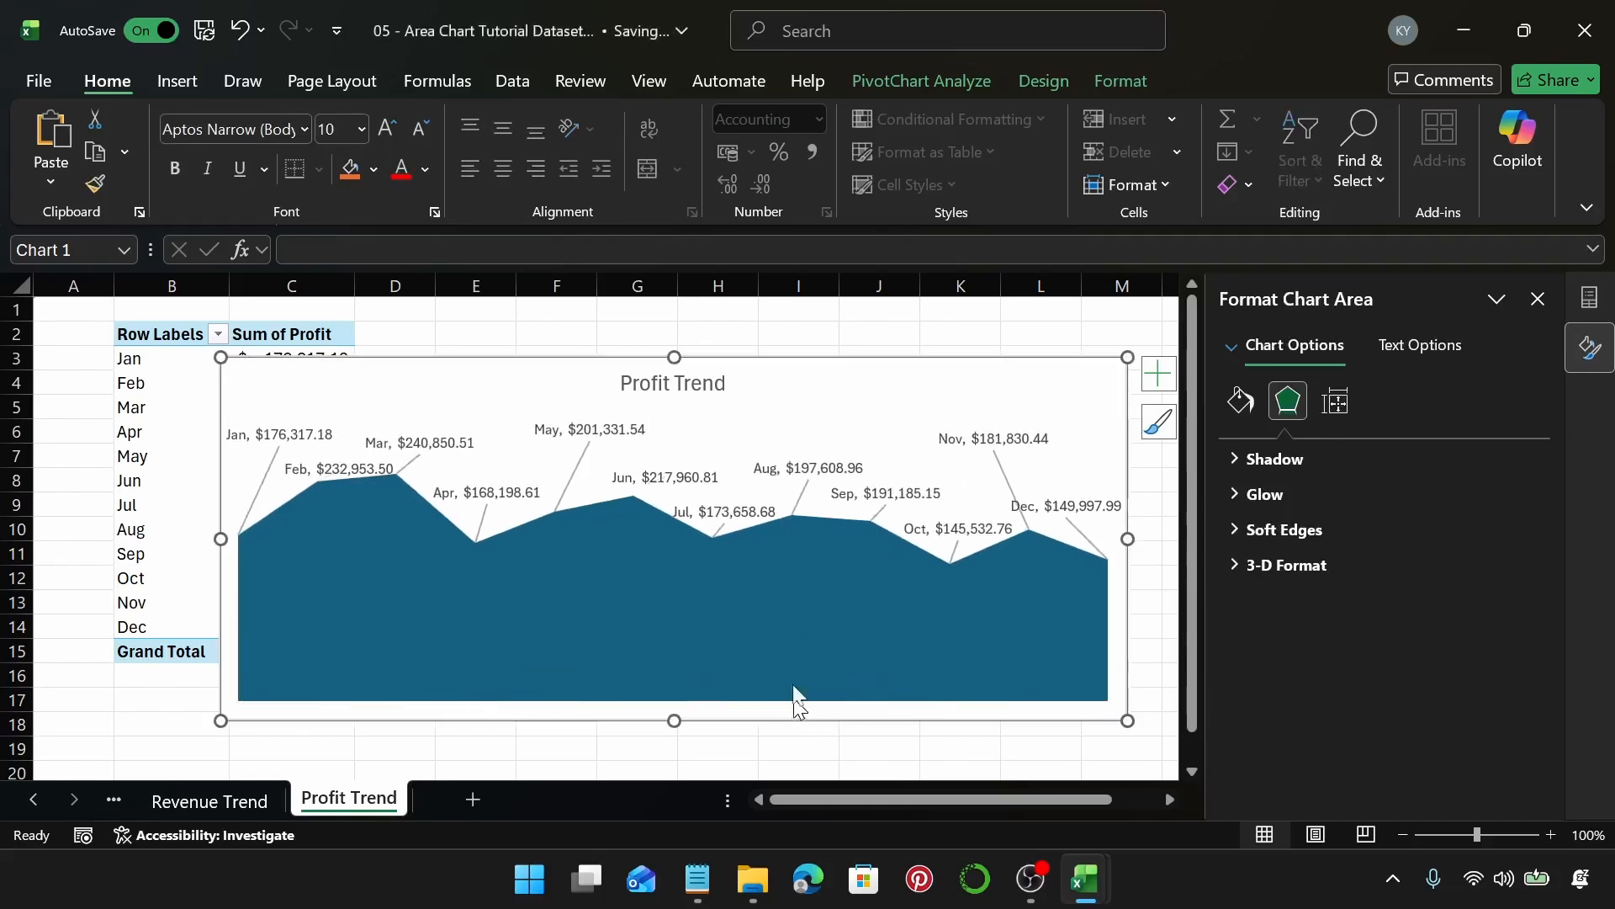
click(1035, 439)
click(1018, 428)
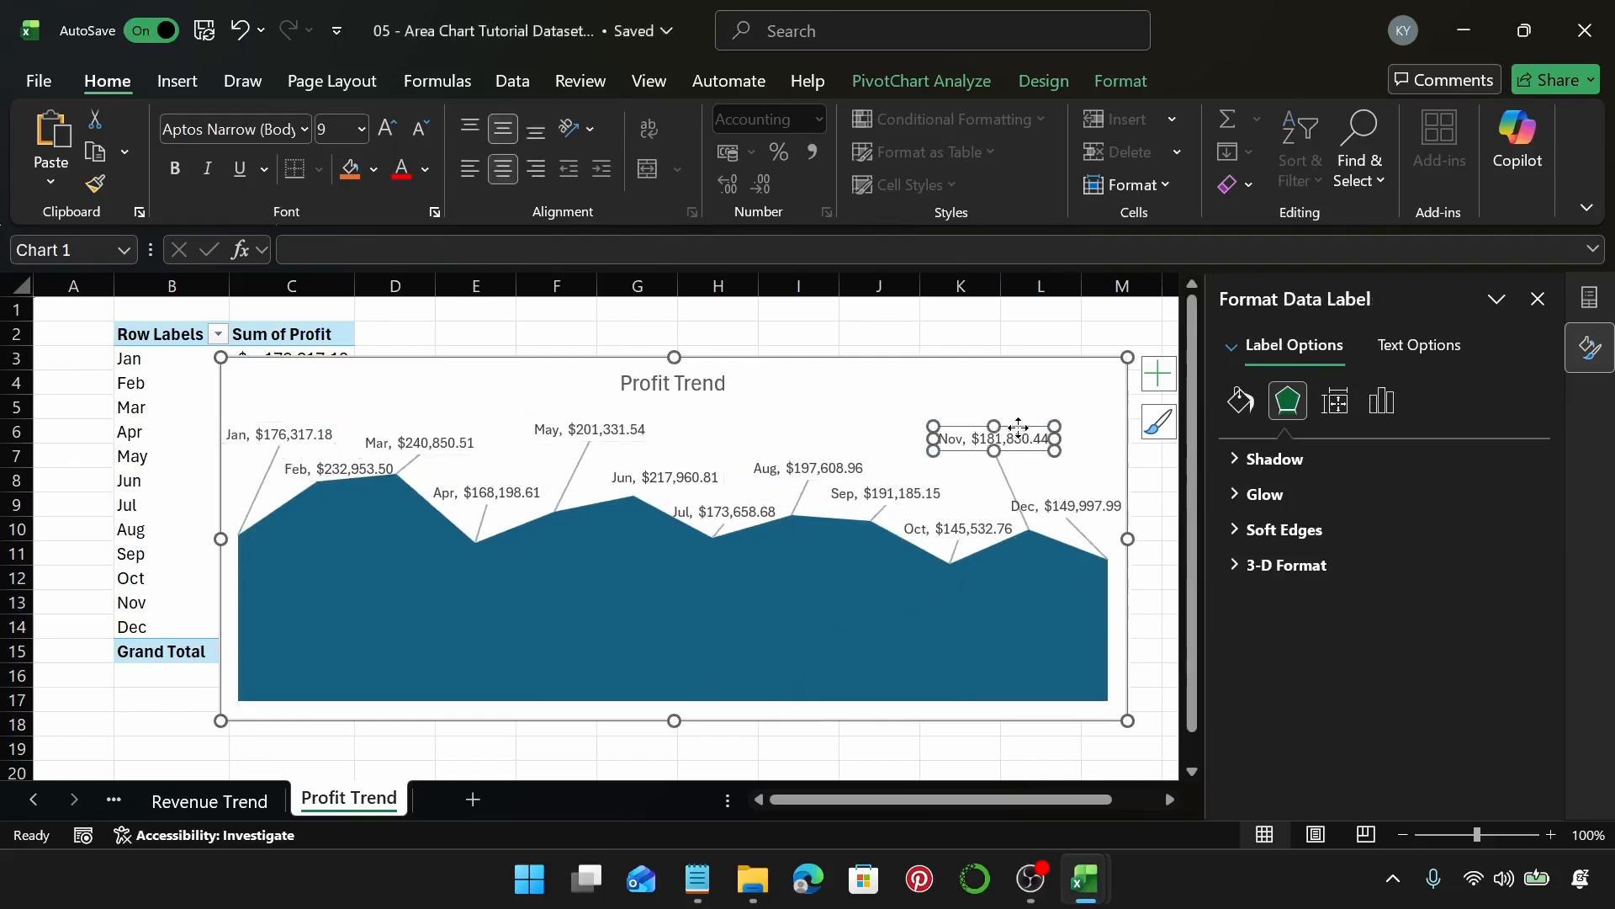
drag(1018, 428, 990, 436)
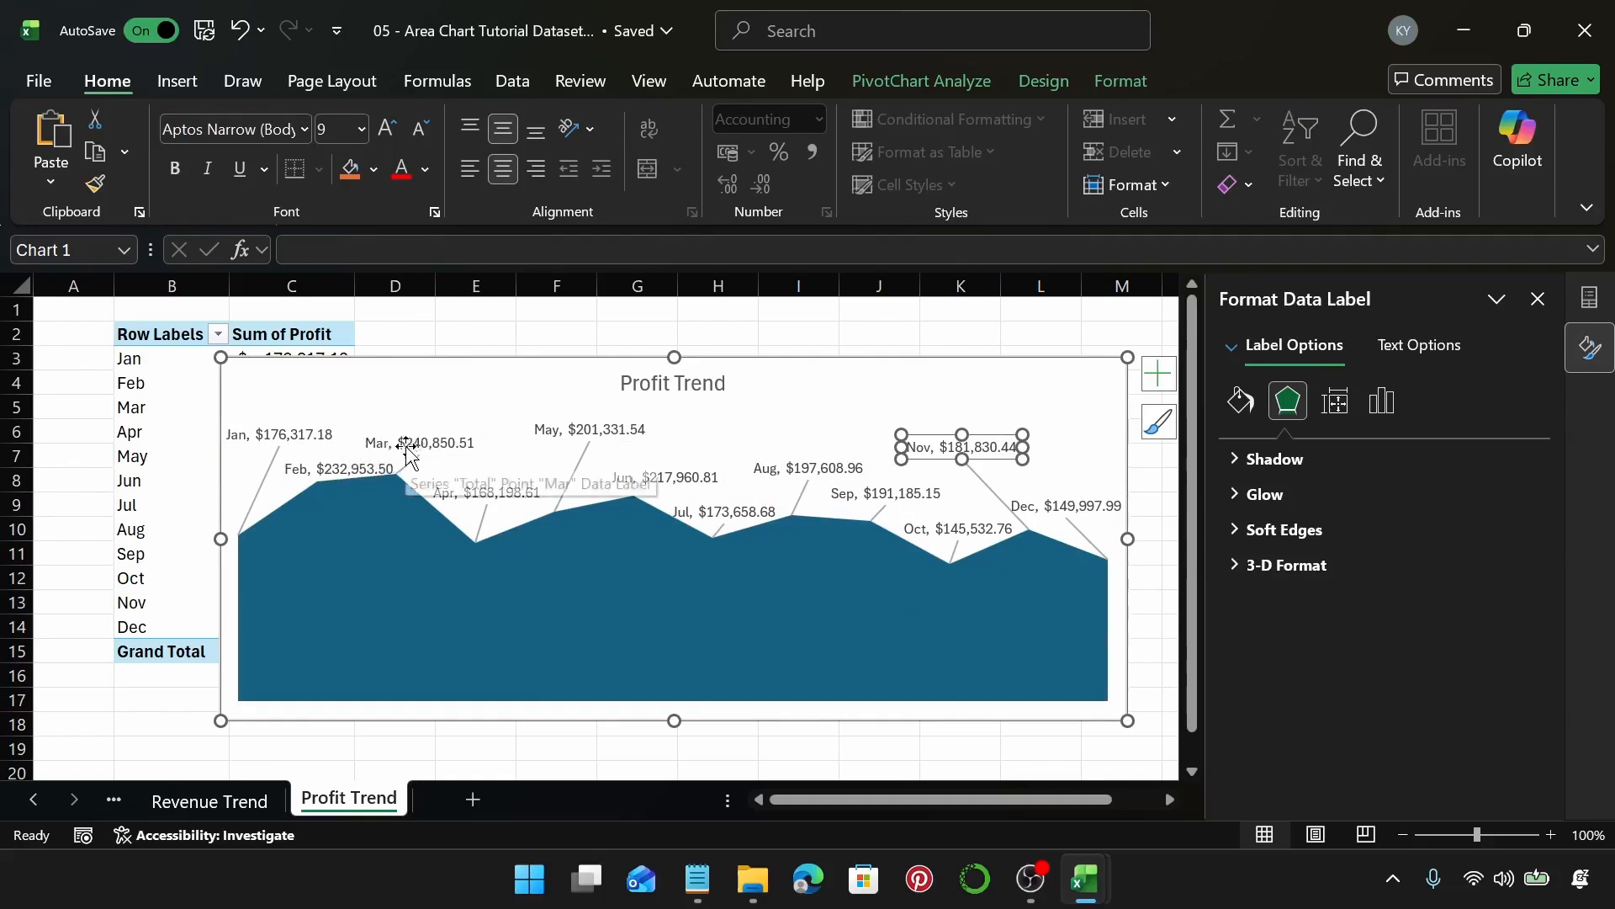
Raise the Mar data label higher above its point, and nudge the Feb data label up clear of the filled area.
click(406, 446)
drag(444, 428, 448, 409)
click(366, 459)
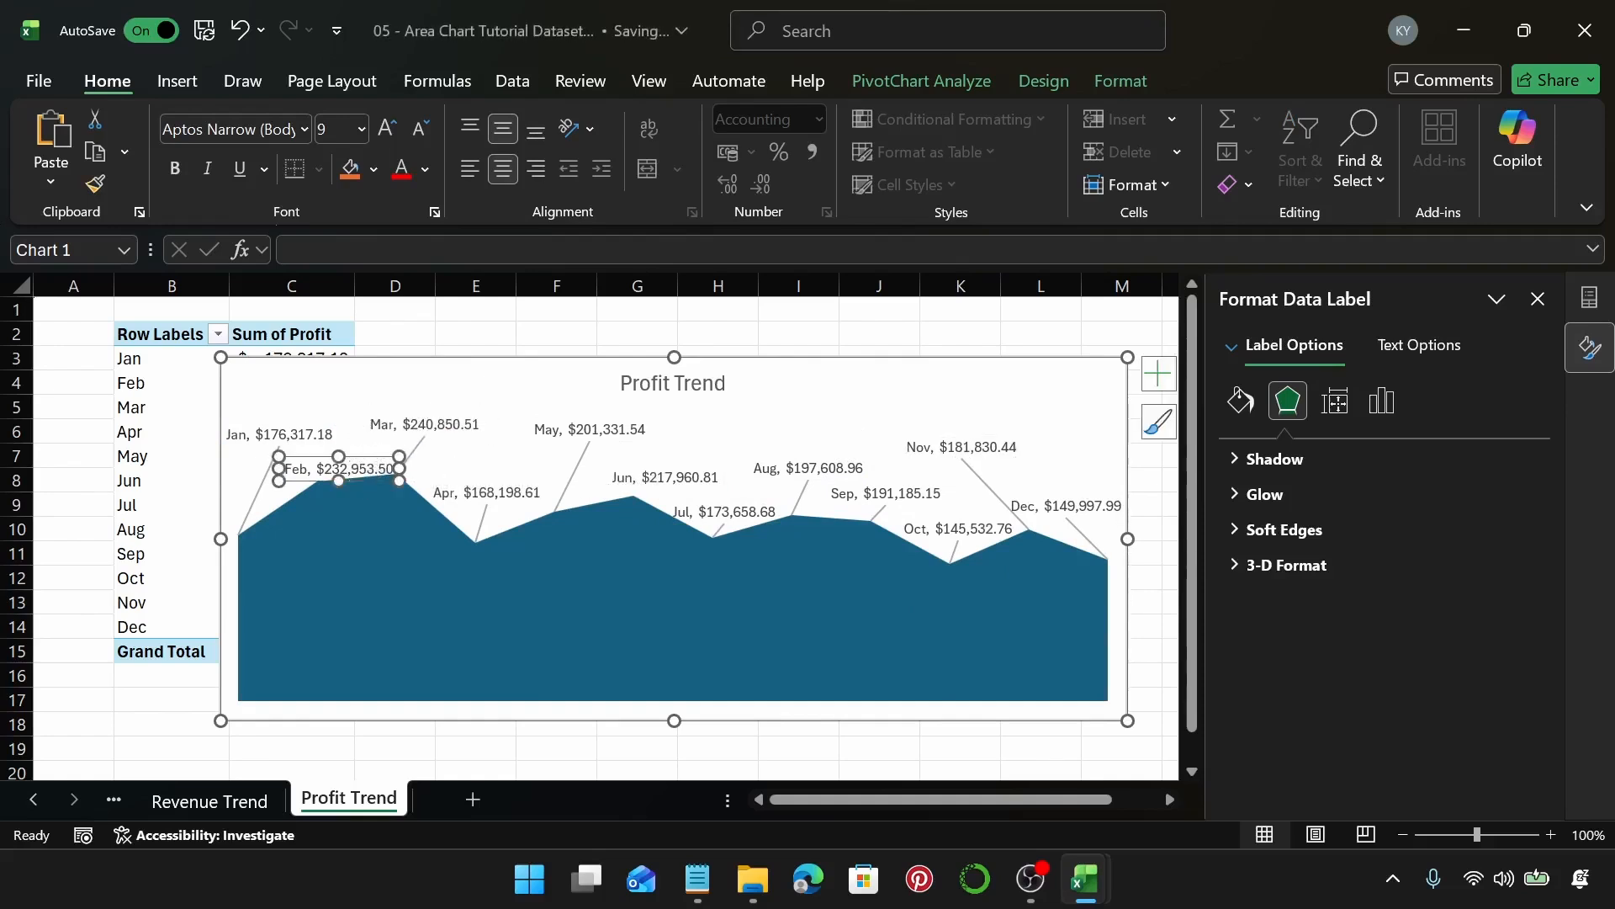
double_click(367, 458)
click(369, 486)
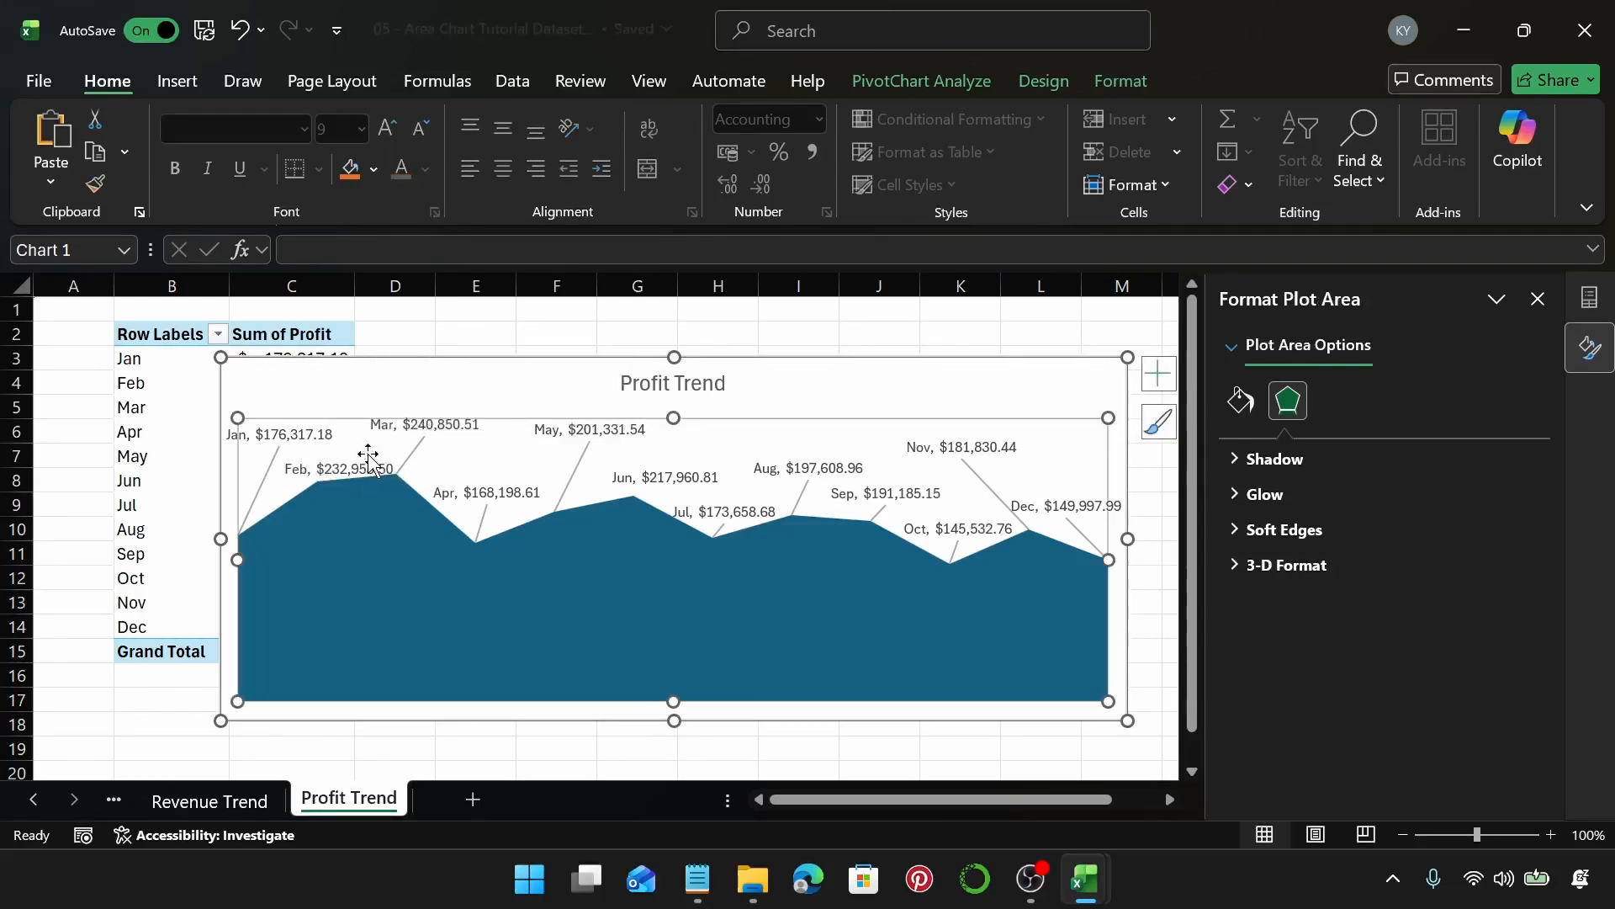
click(370, 473)
click(368, 468)
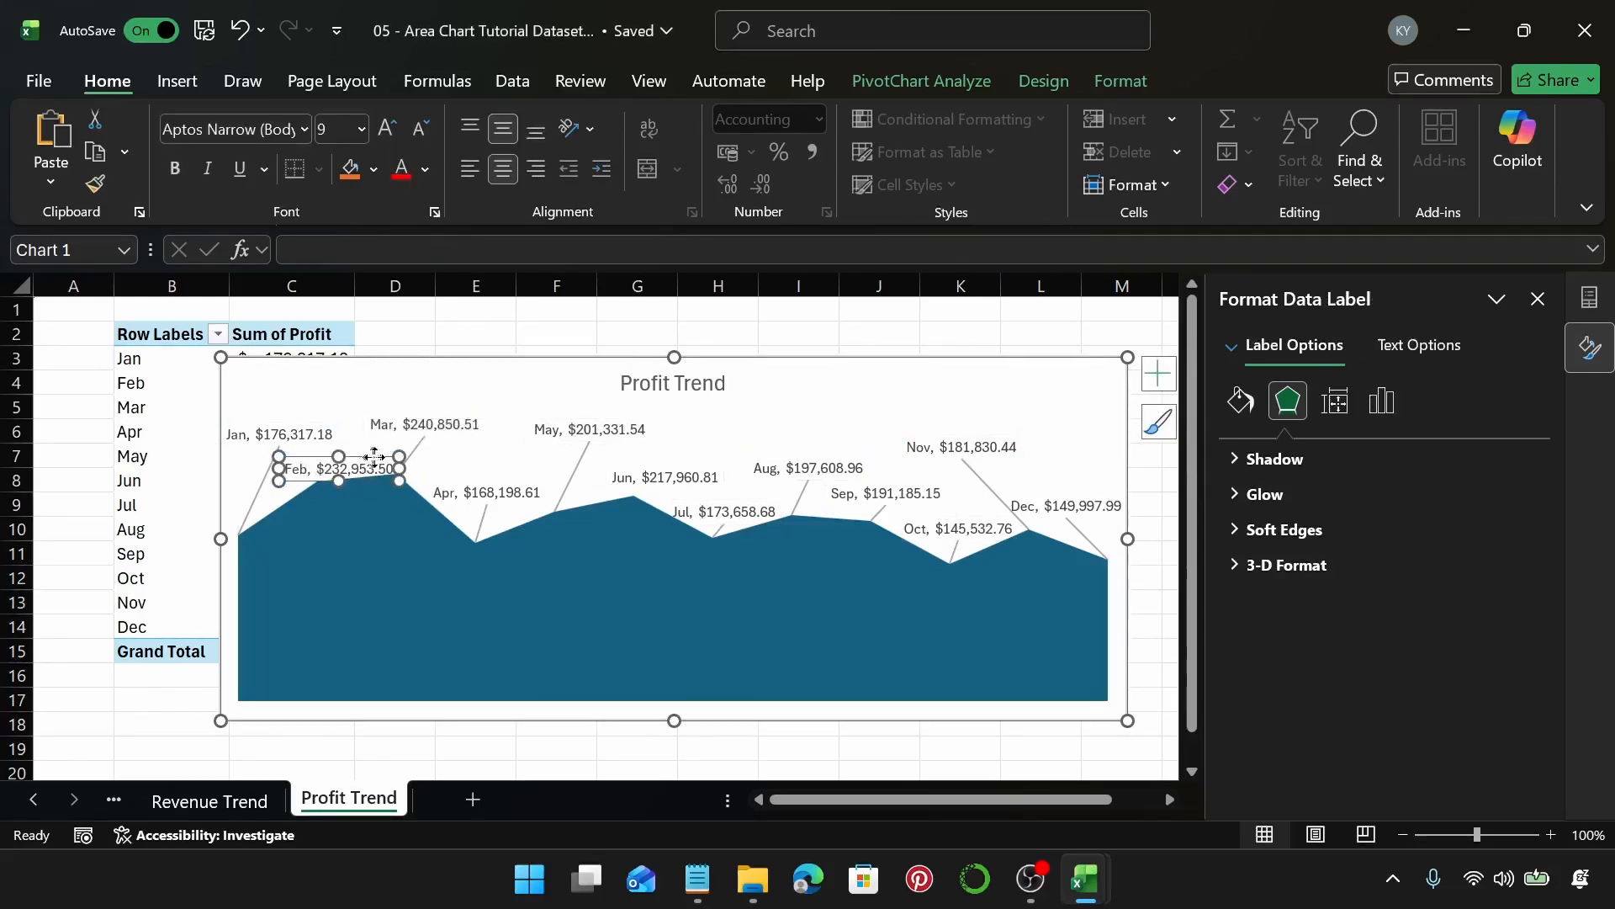
drag(375, 457, 371, 452)
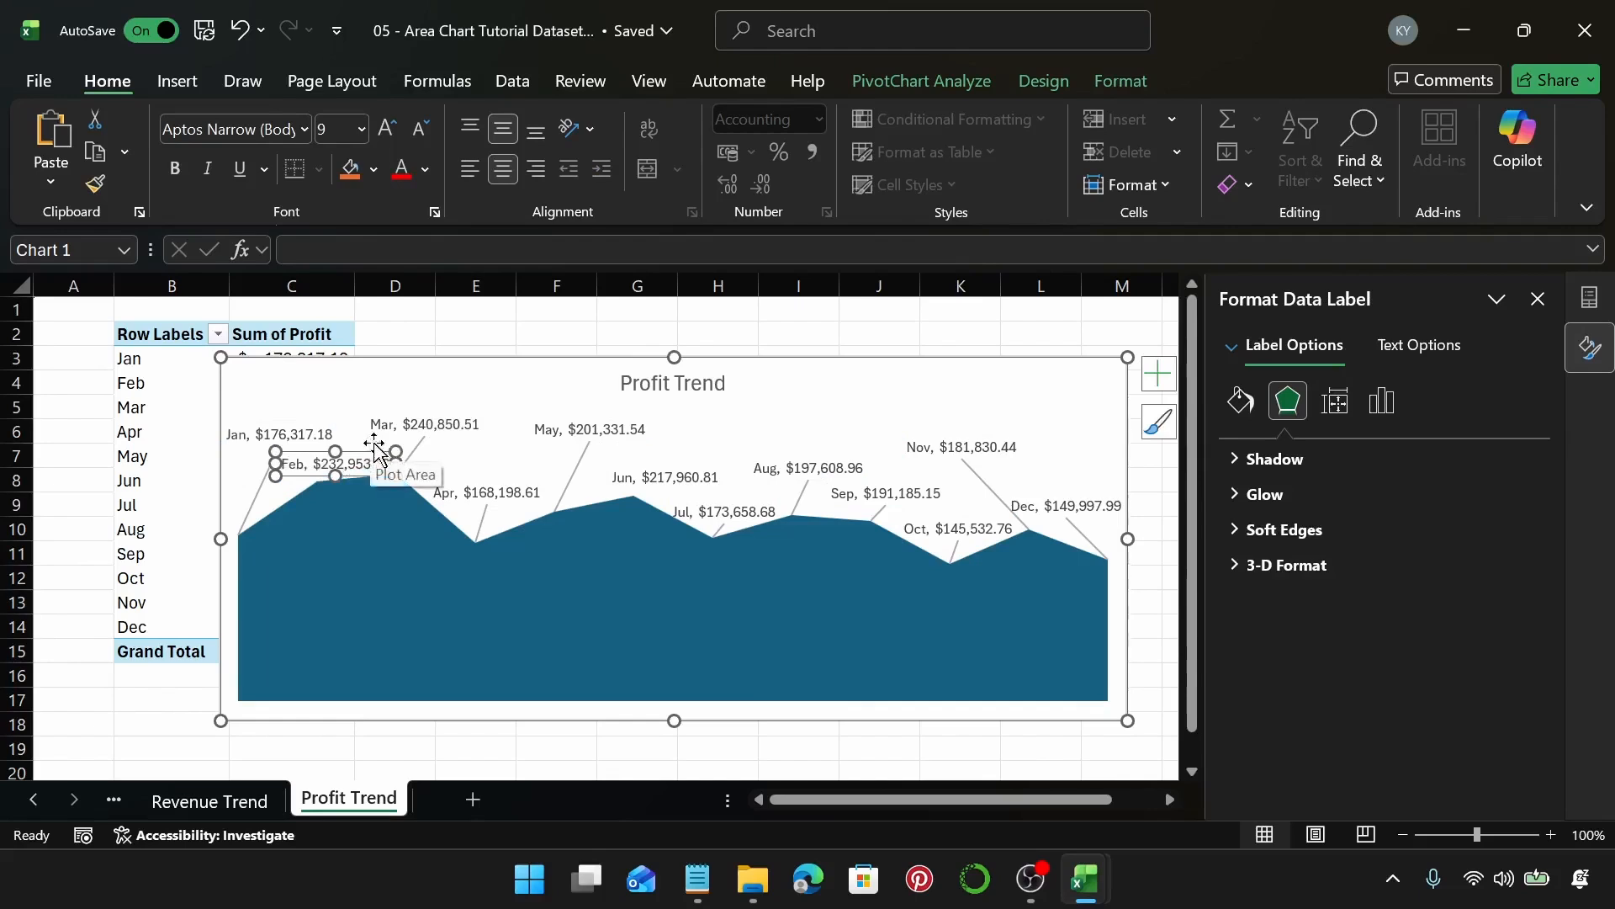
Give the profit area series a pattern fill, trying wide and light diagonal stripes before applying the horizontal brick pattern.
click(705, 623)
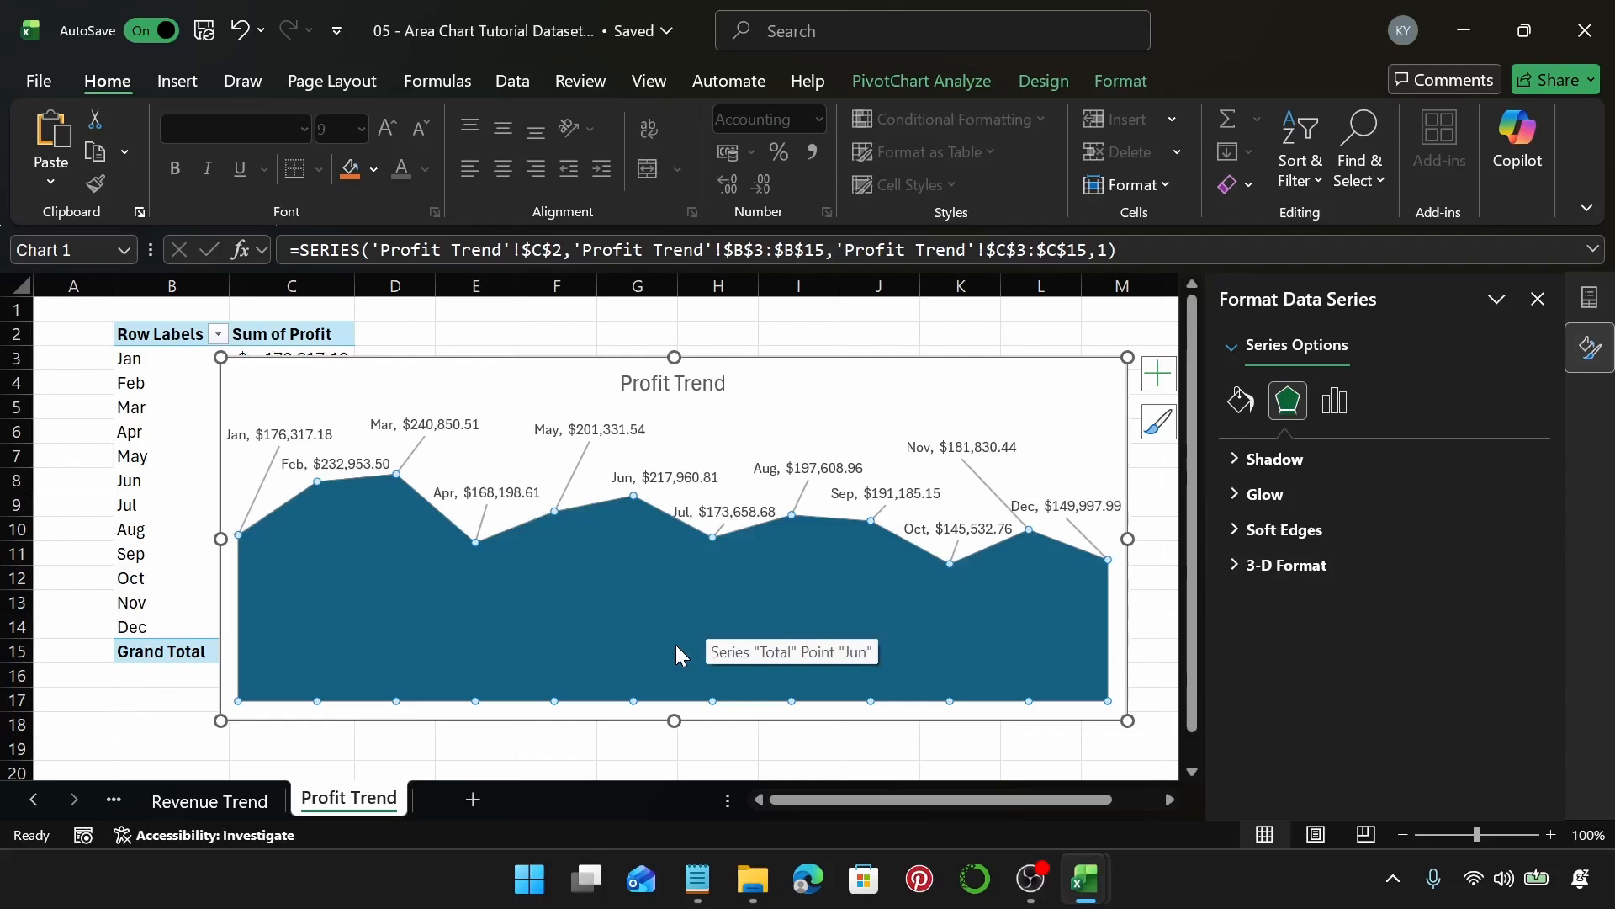
click(1249, 417)
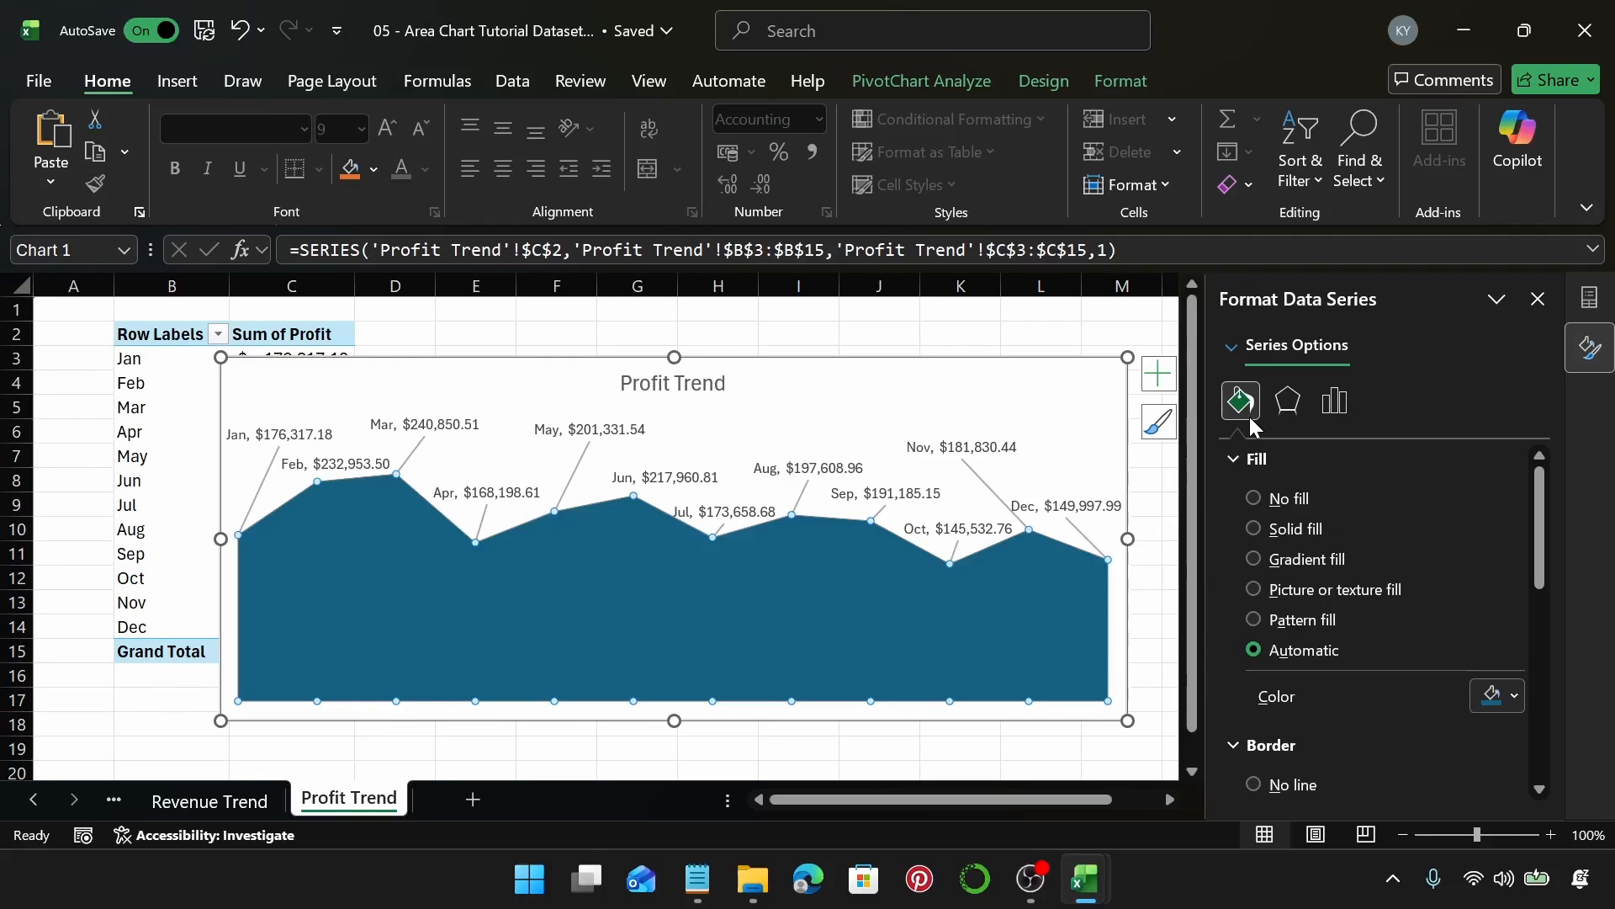
click(1253, 620)
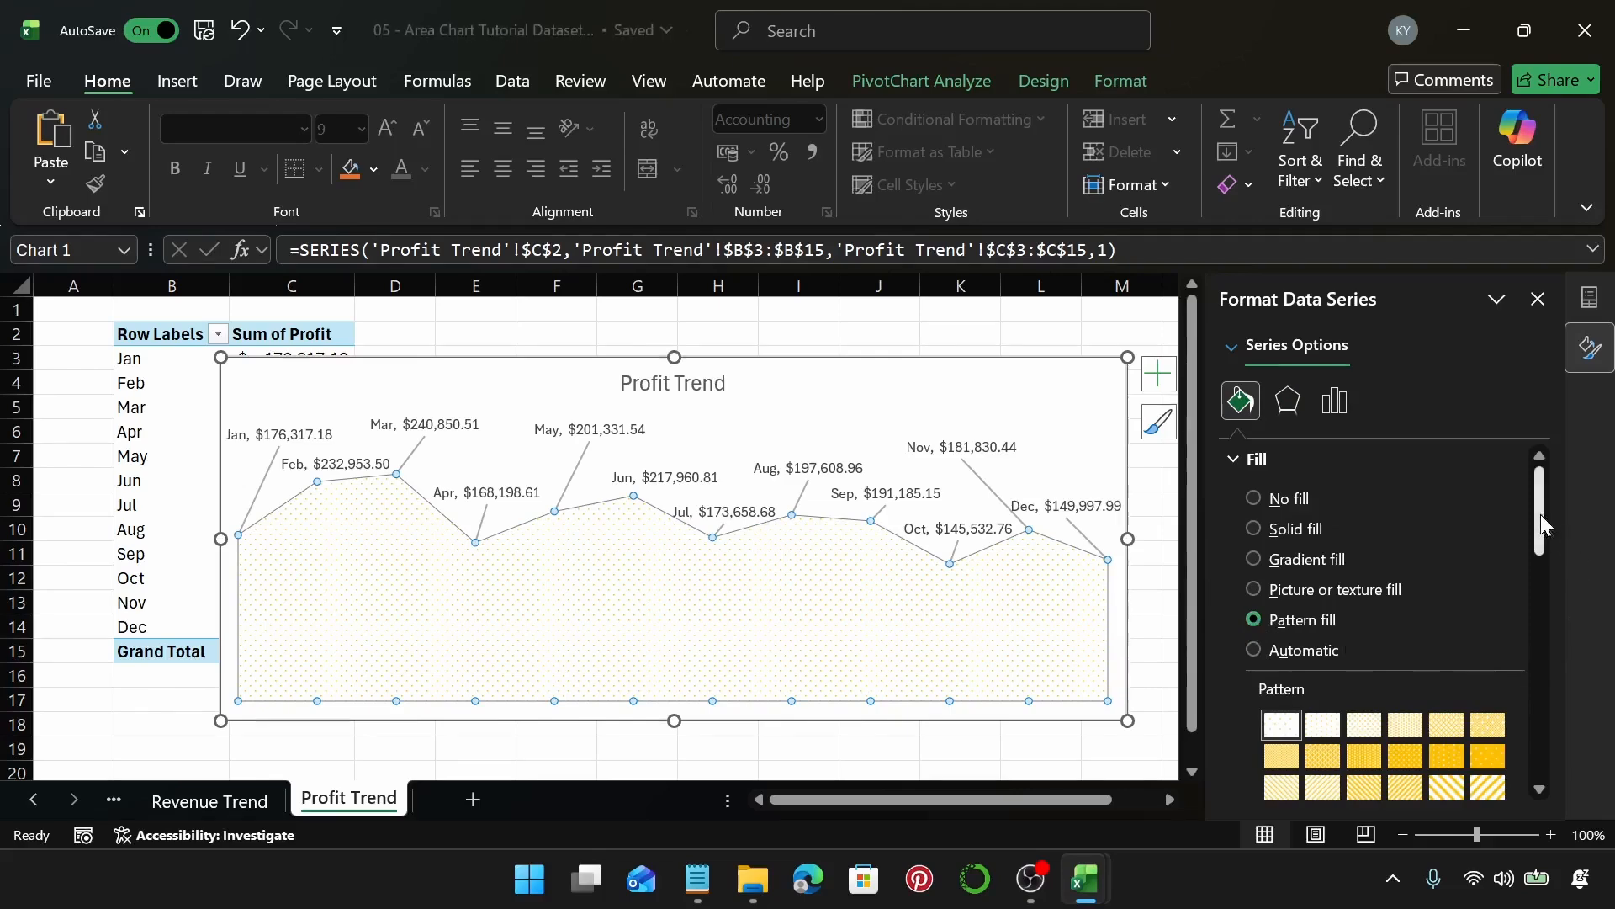
scroll(1548, 547, down, 5)
scroll(1557, 595, up, 1)
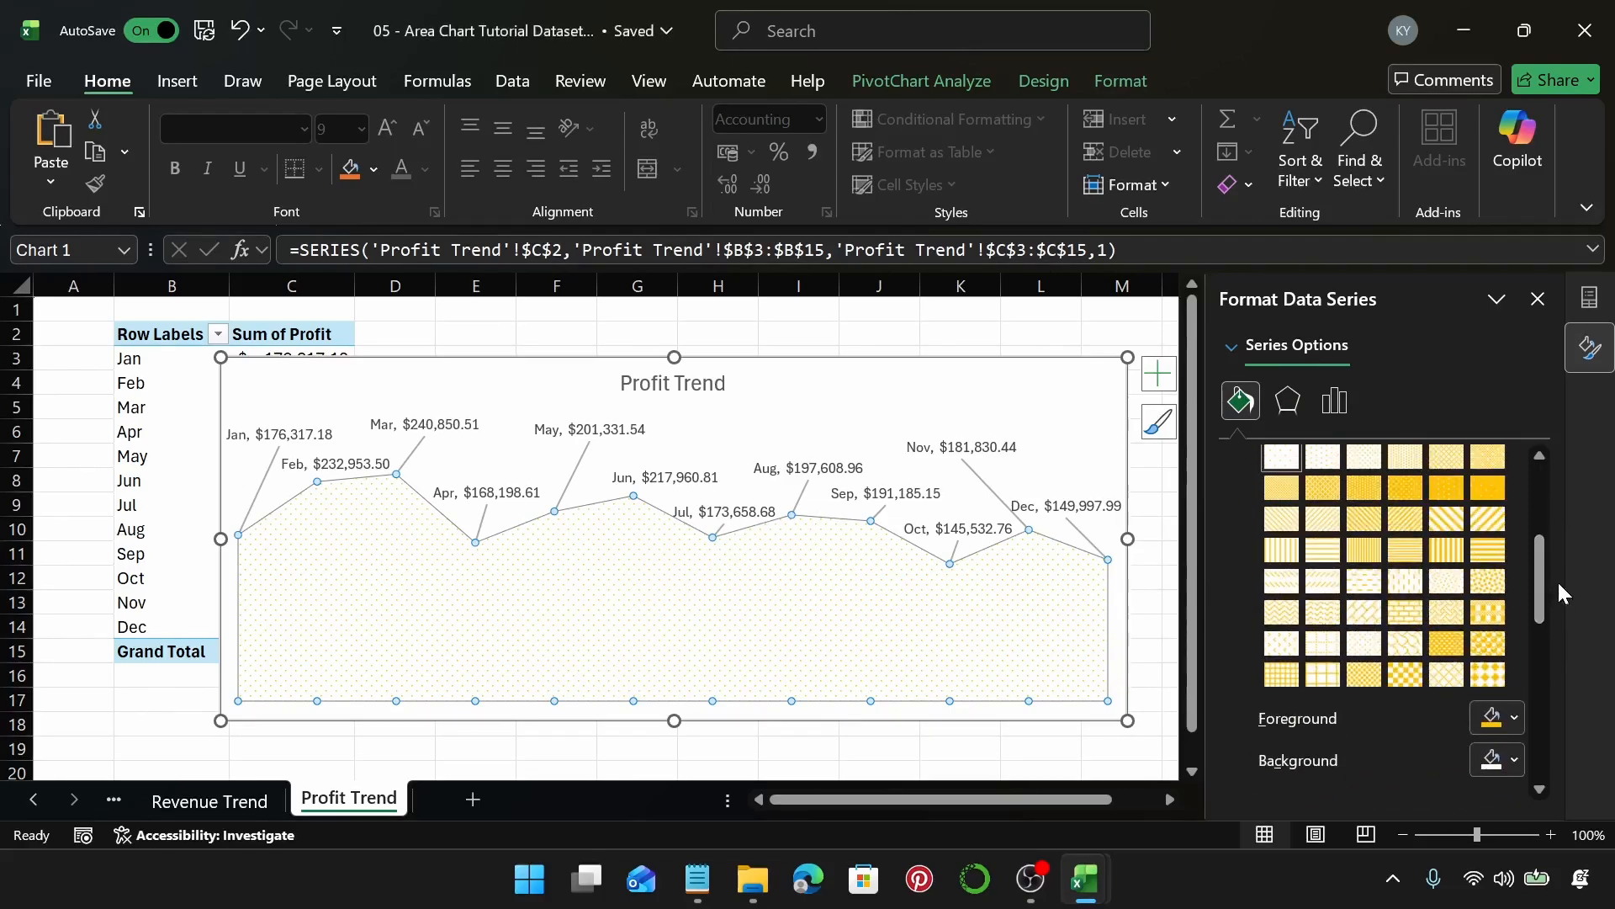
click(1437, 524)
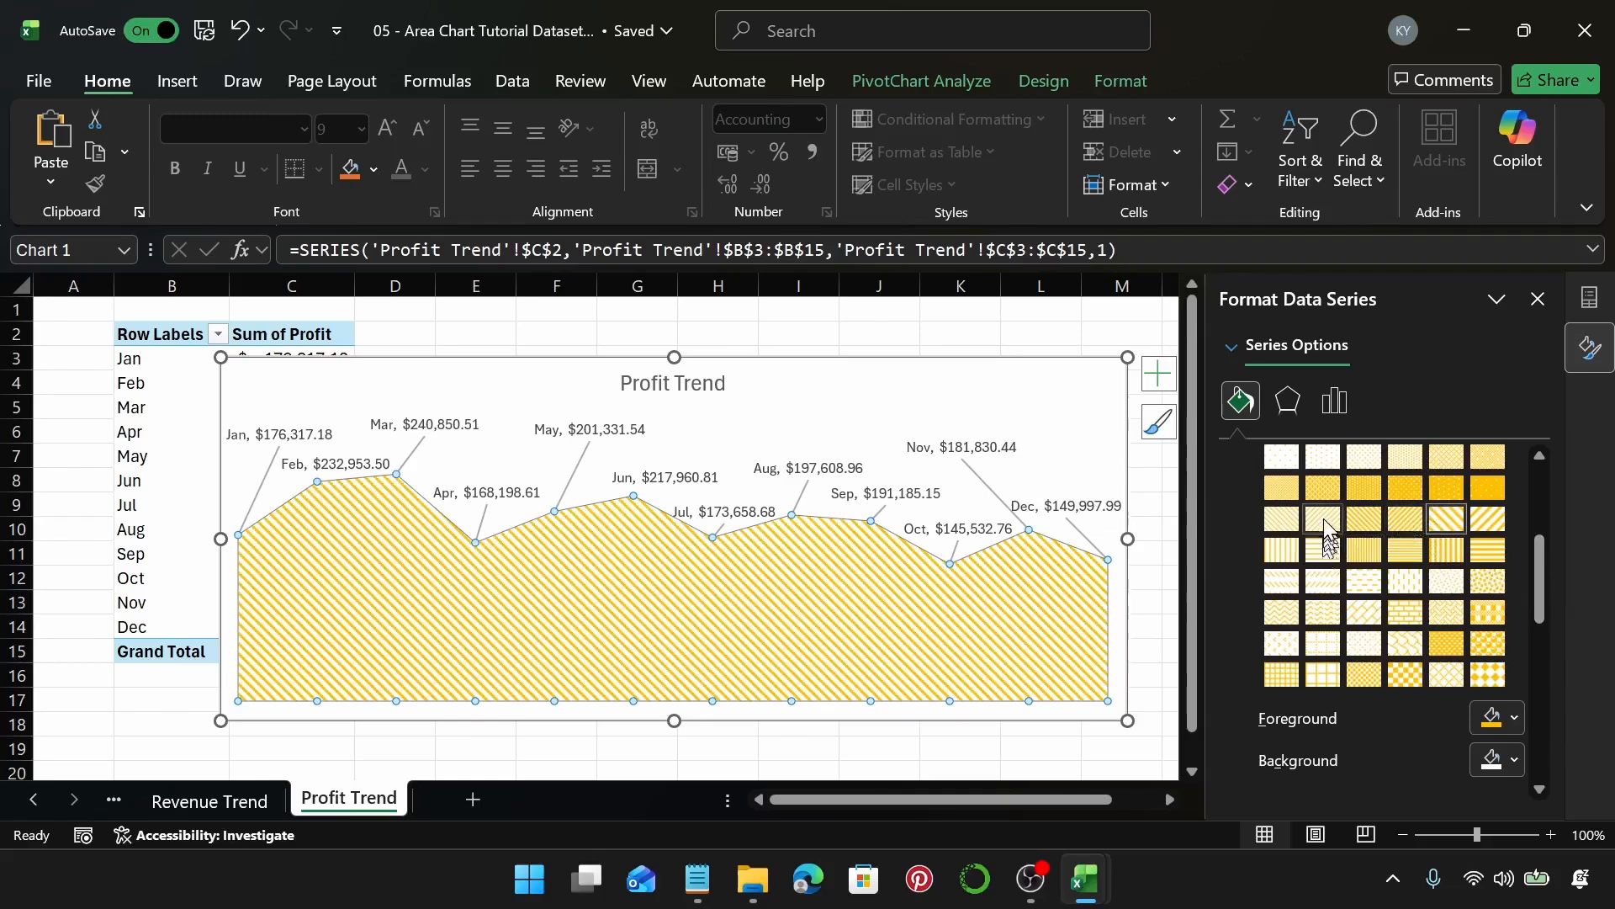
click(1325, 525)
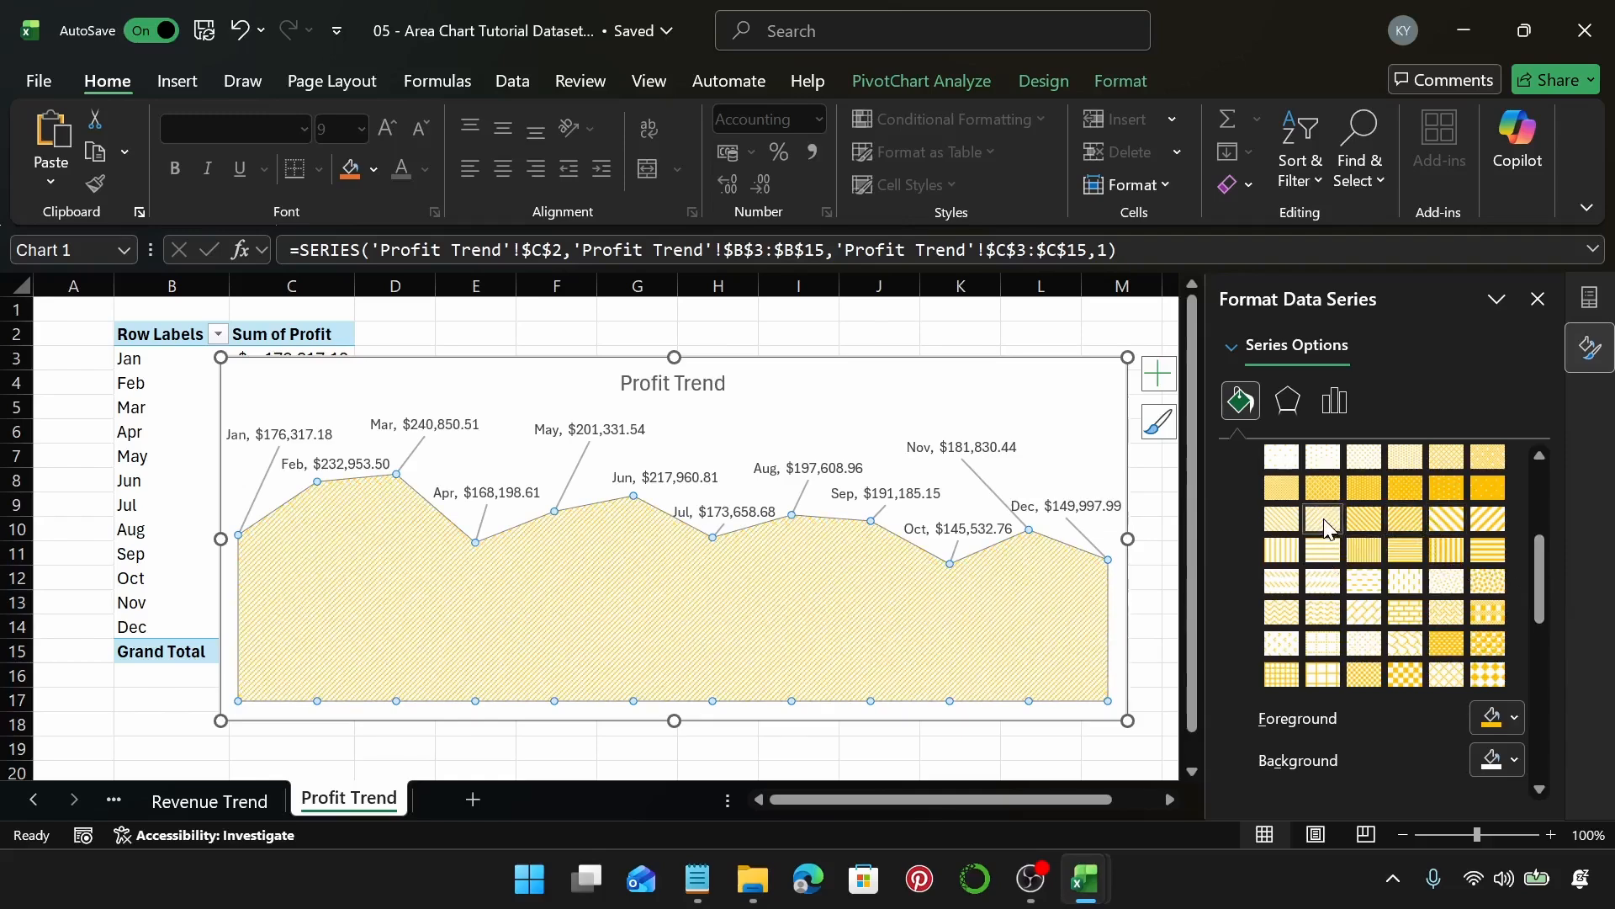
click(1412, 616)
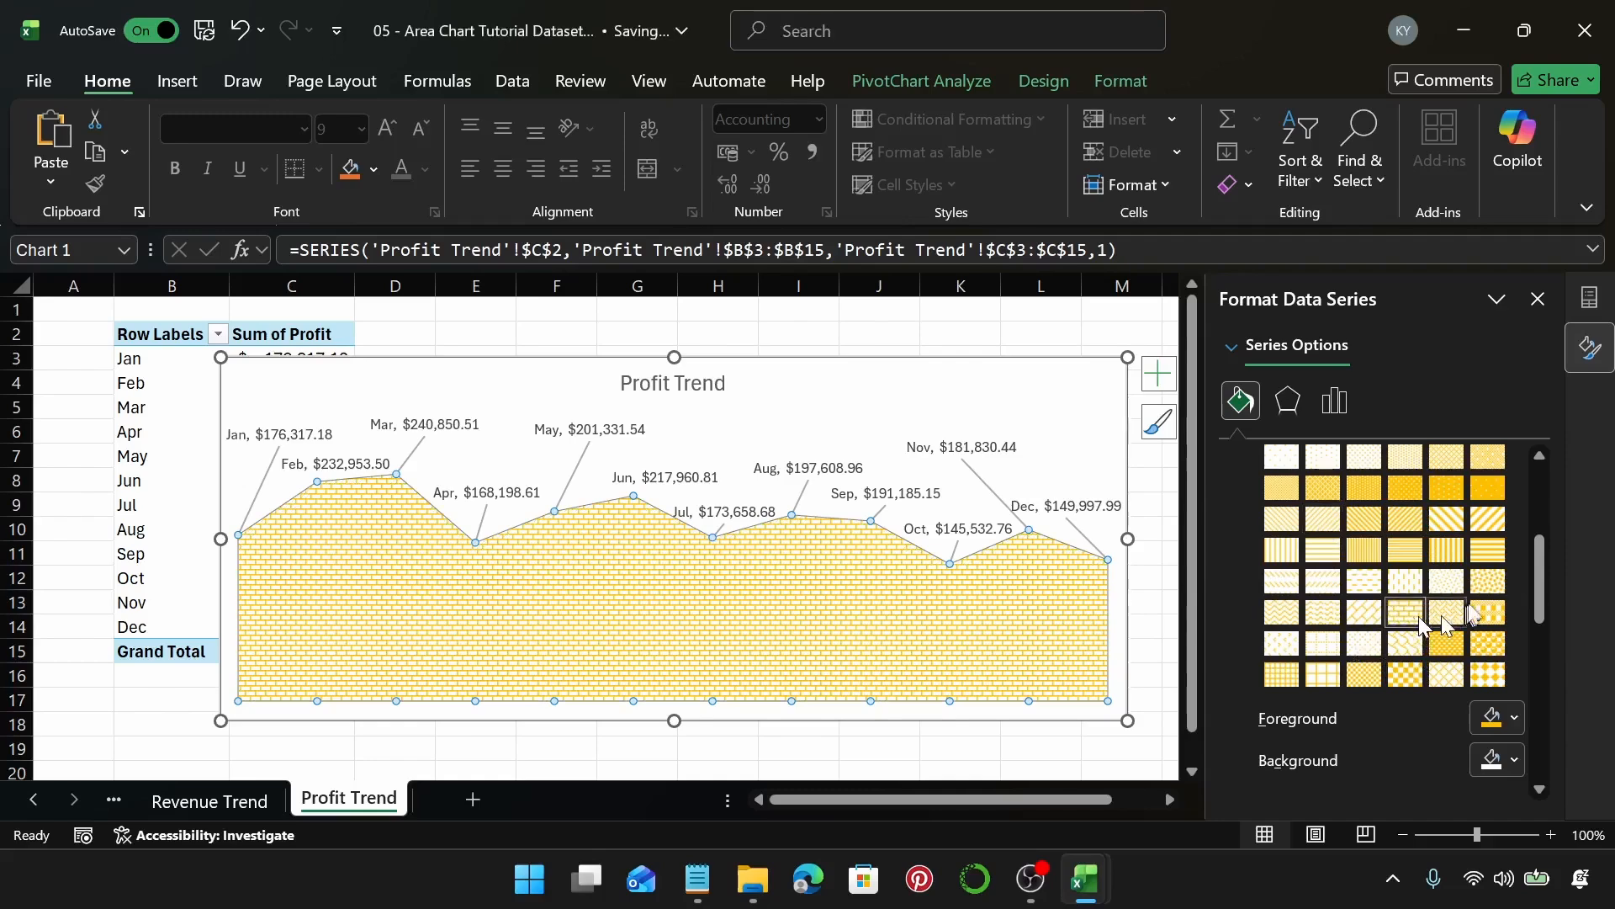
Change the profit area's pattern to large confetti, keeping the orange foreground and setting a light green background.
click(1487, 589)
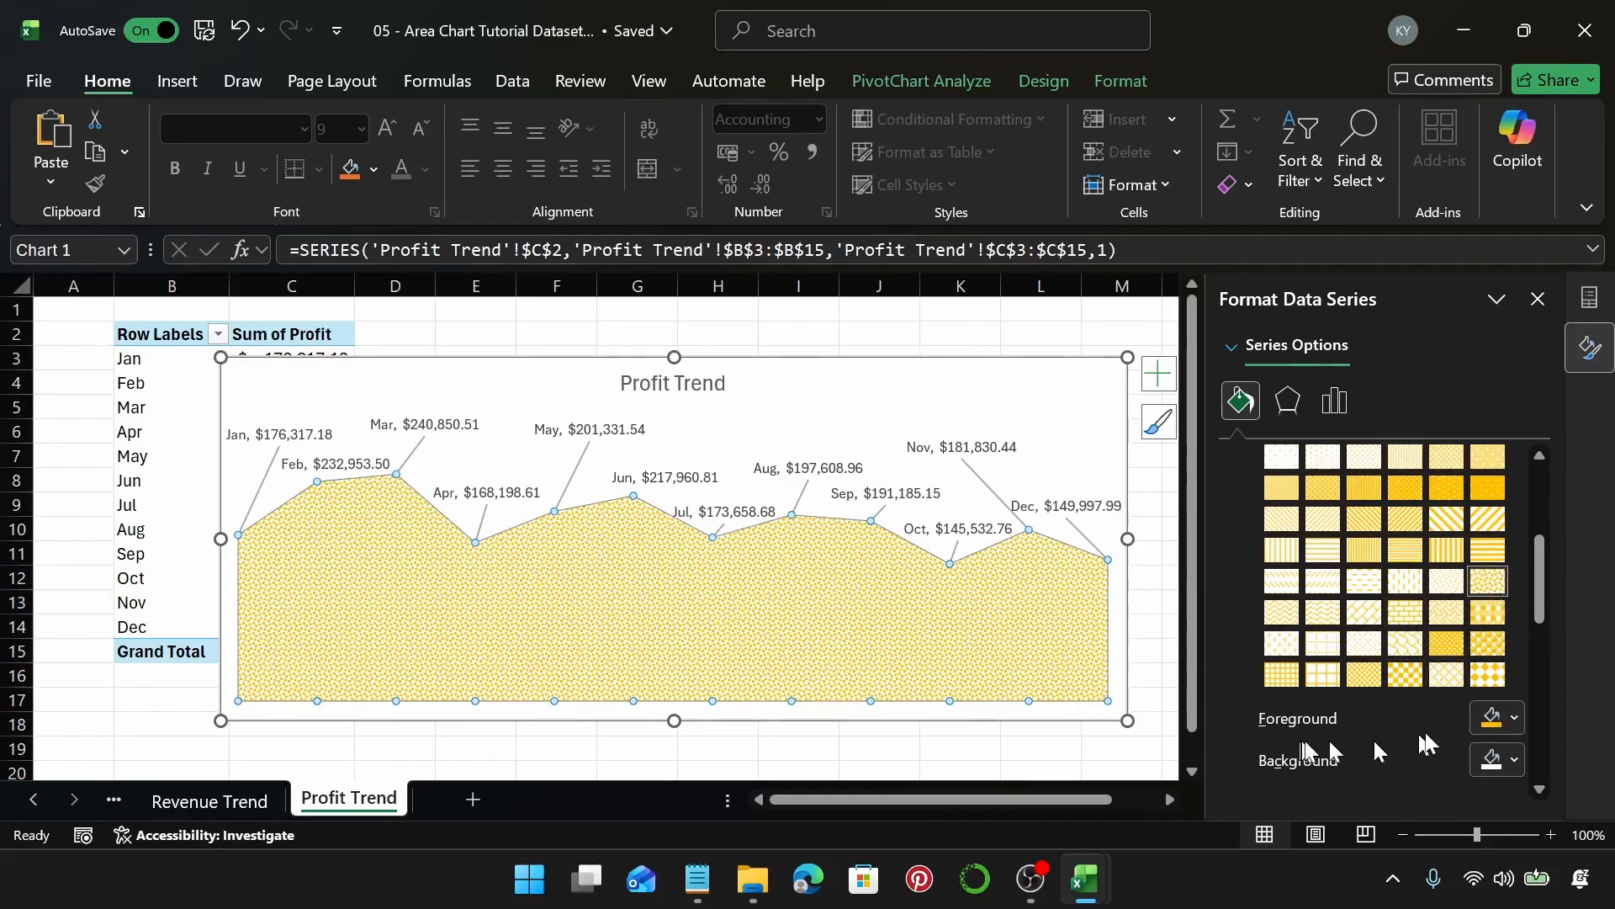
click(1493, 719)
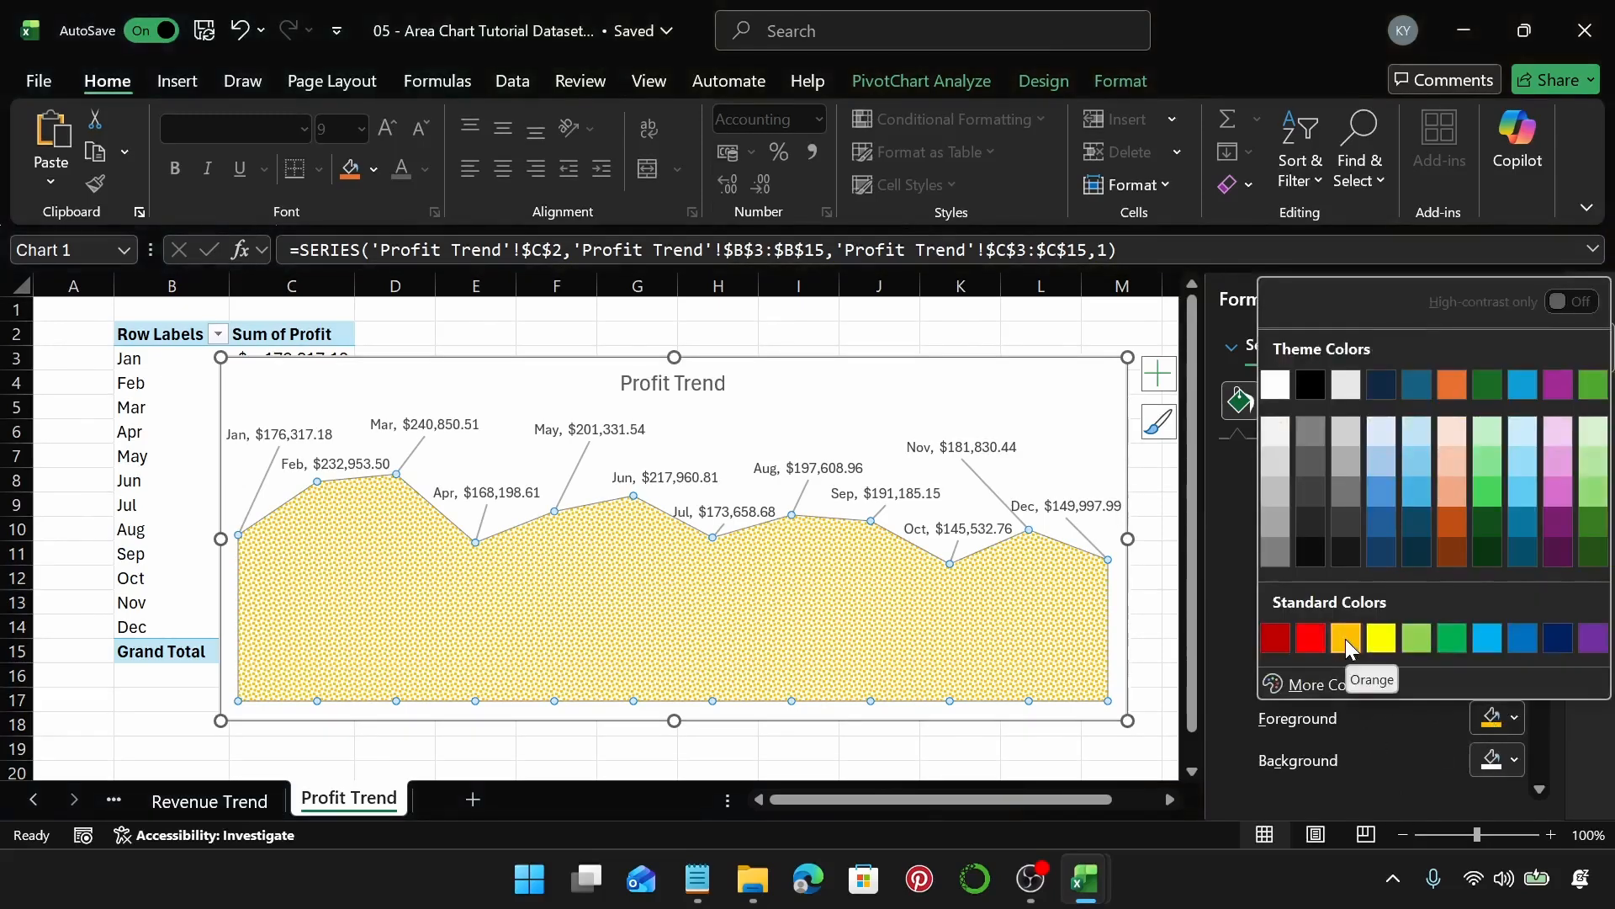
click(1501, 725)
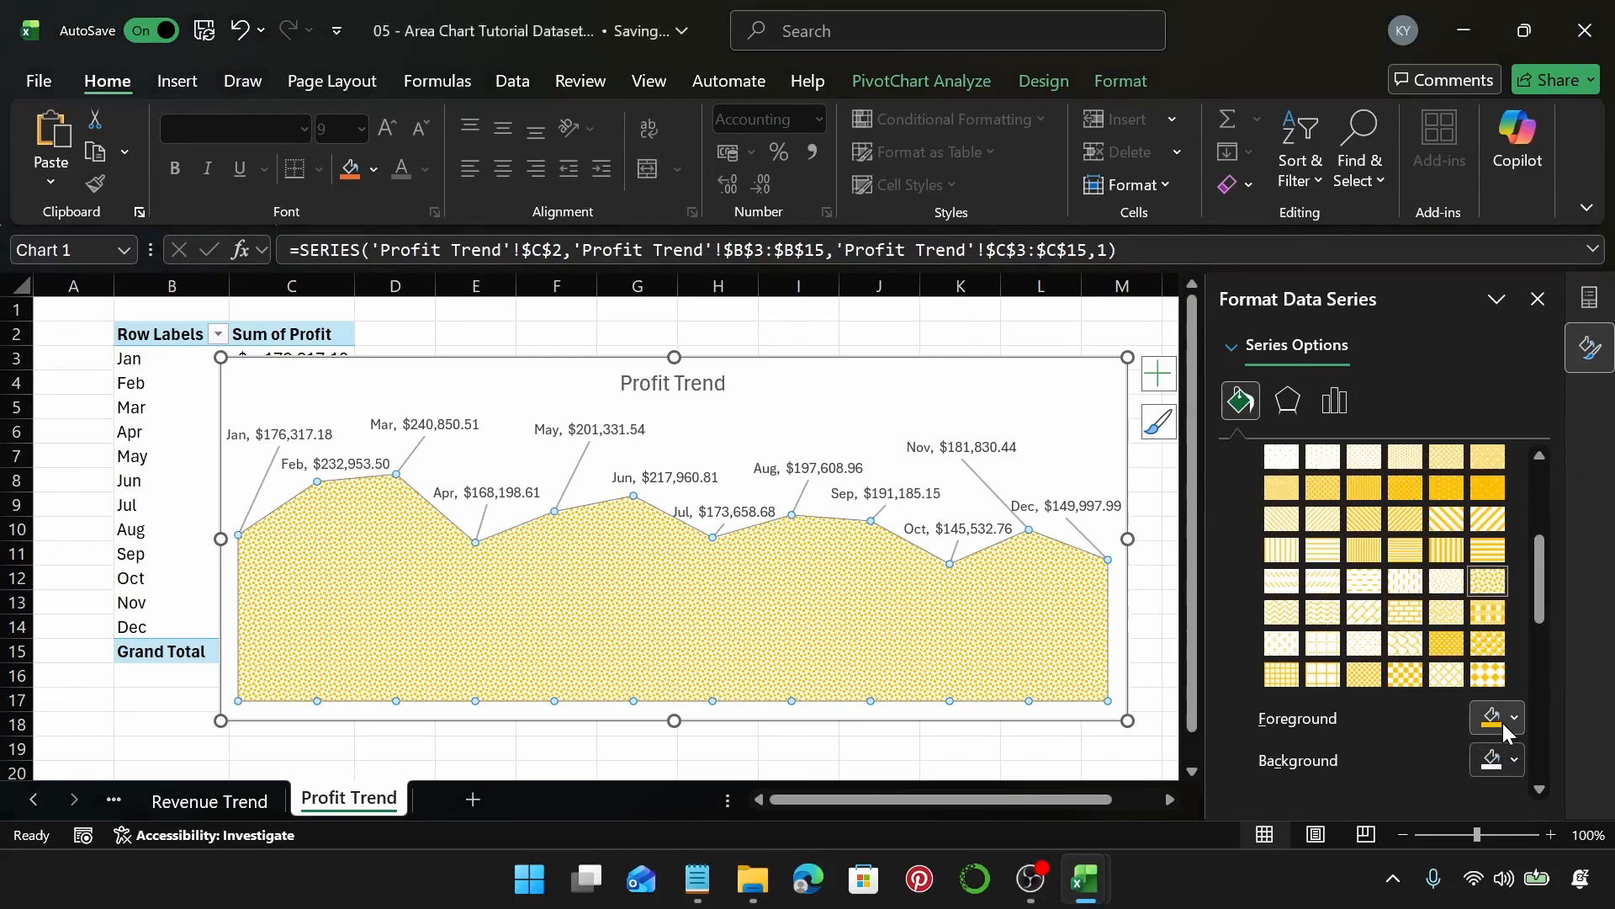
click(1501, 766)
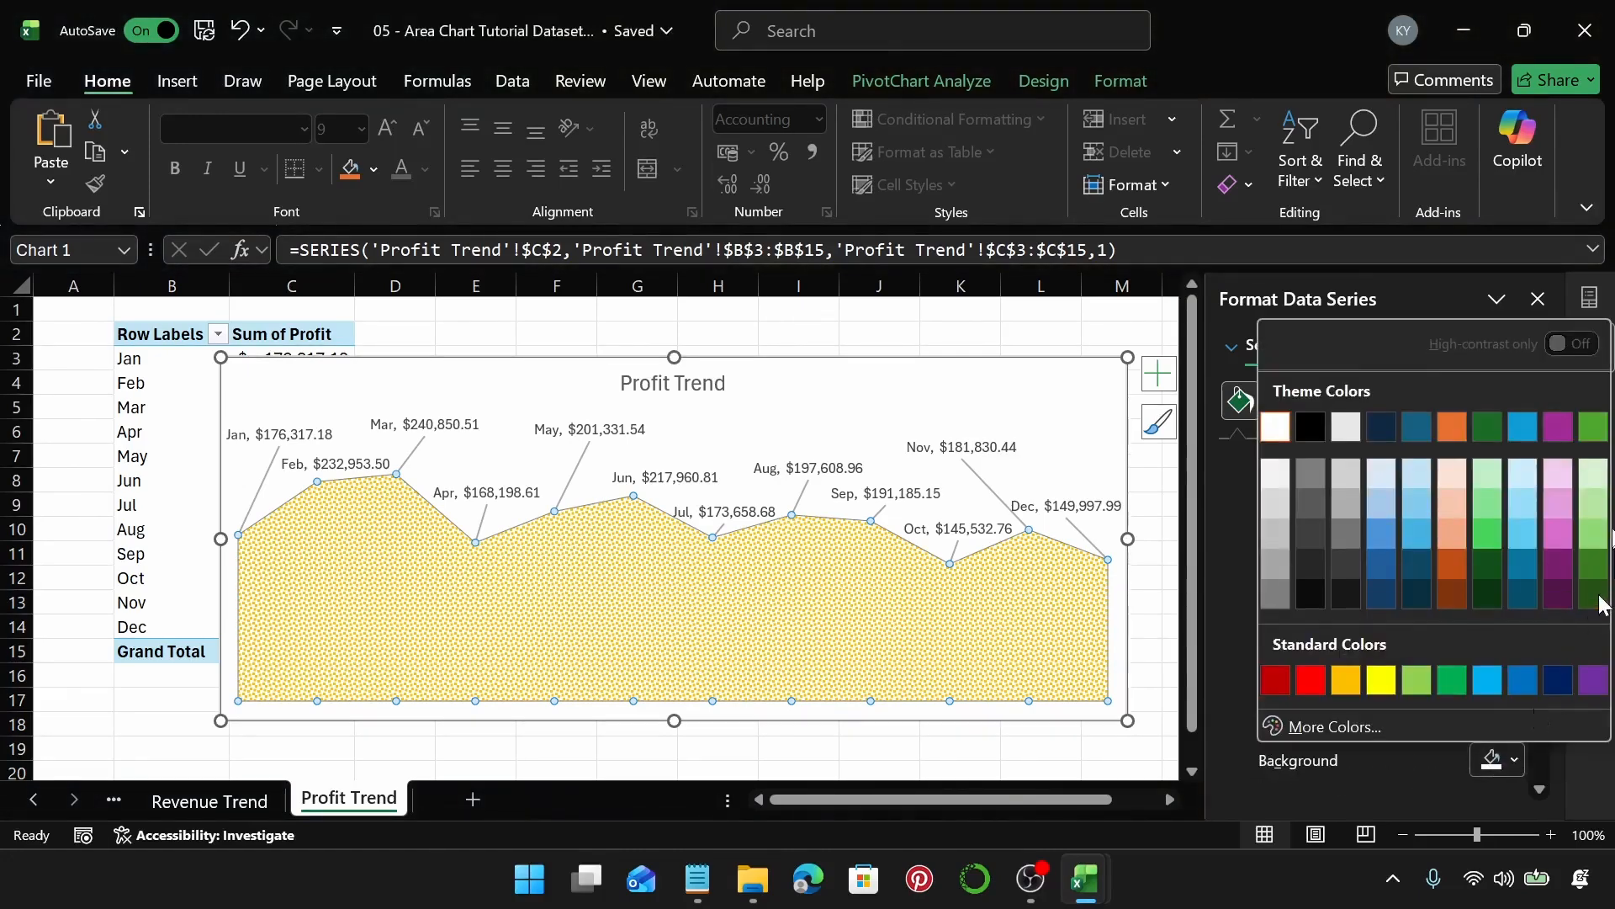
click(1590, 486)
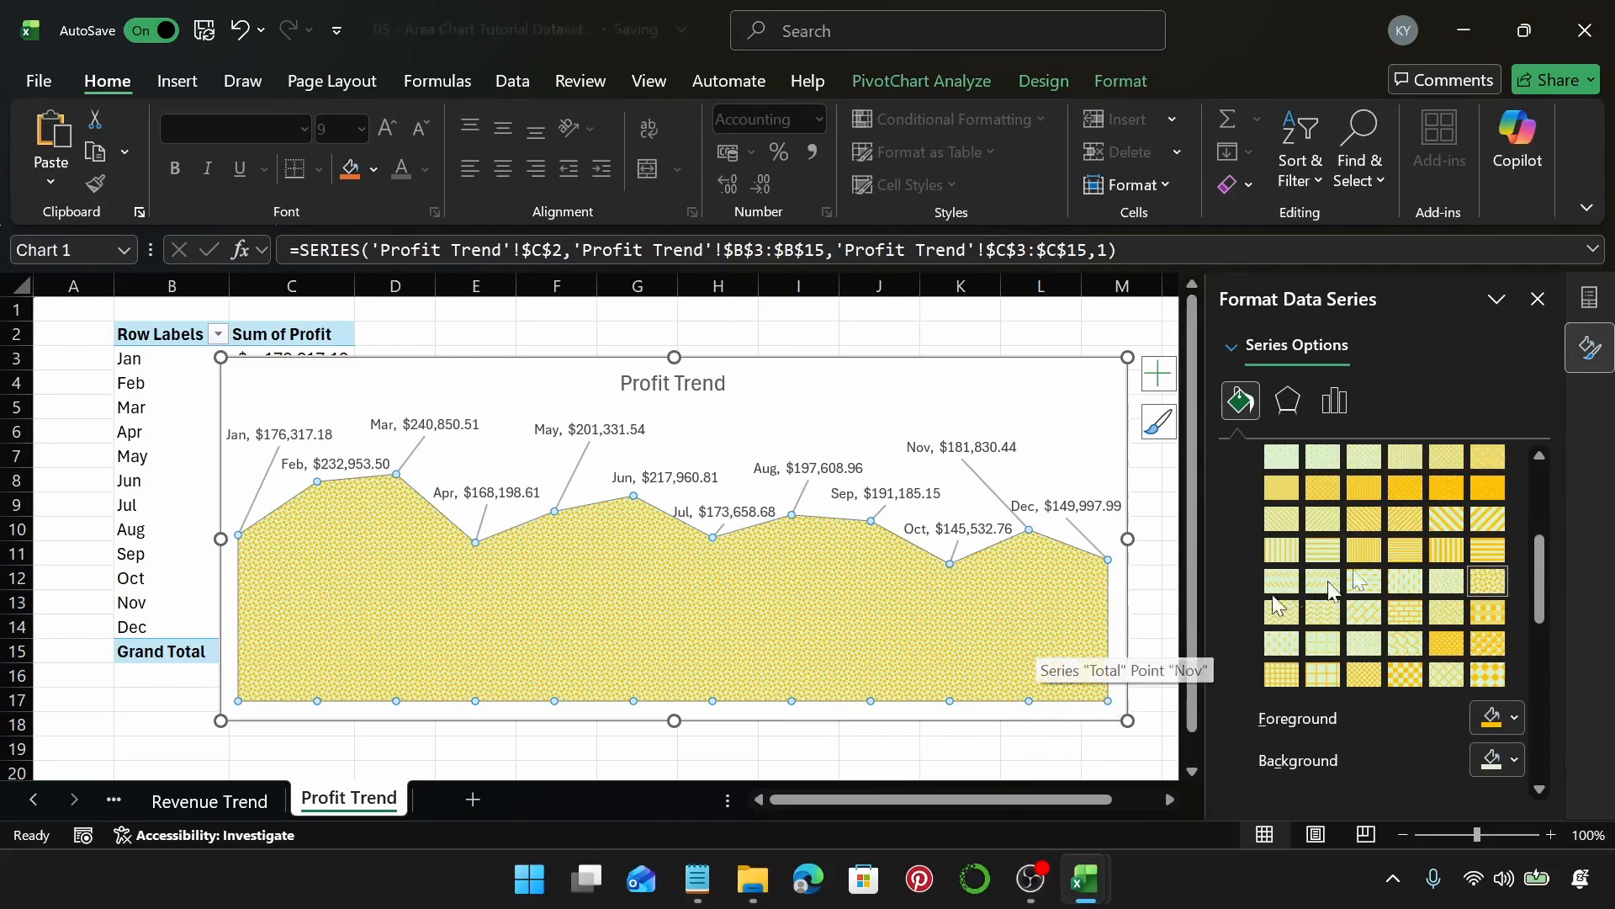
Give the profit area series a solid line border coloured Orange, Accent 2, Darker 25%.
scroll(1362, 572, down, 5)
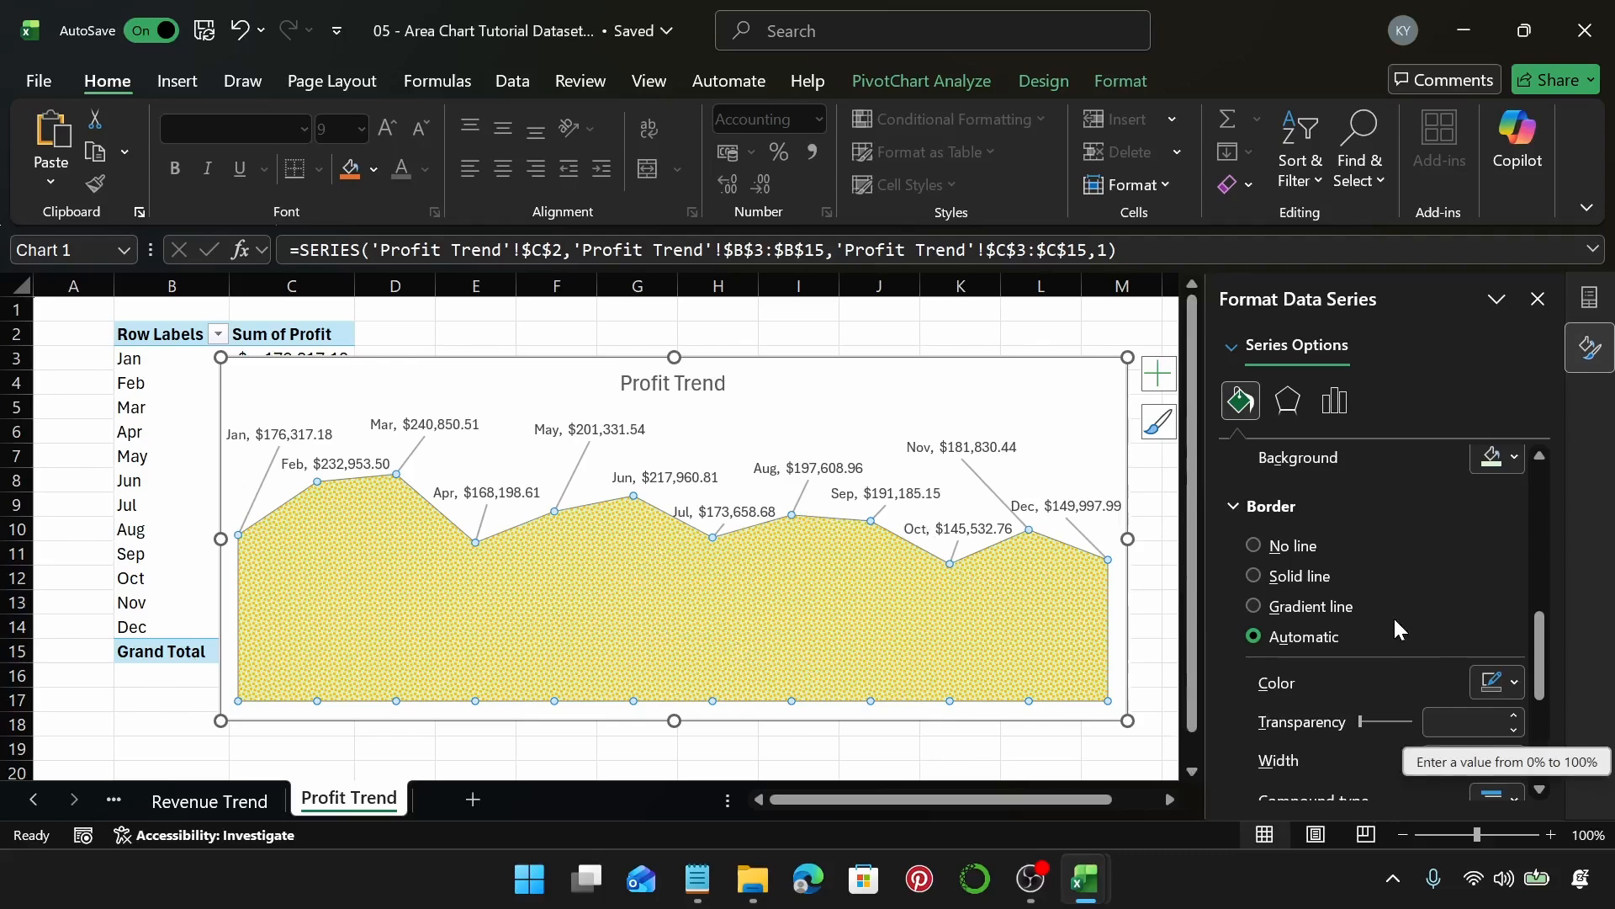
click(1254, 577)
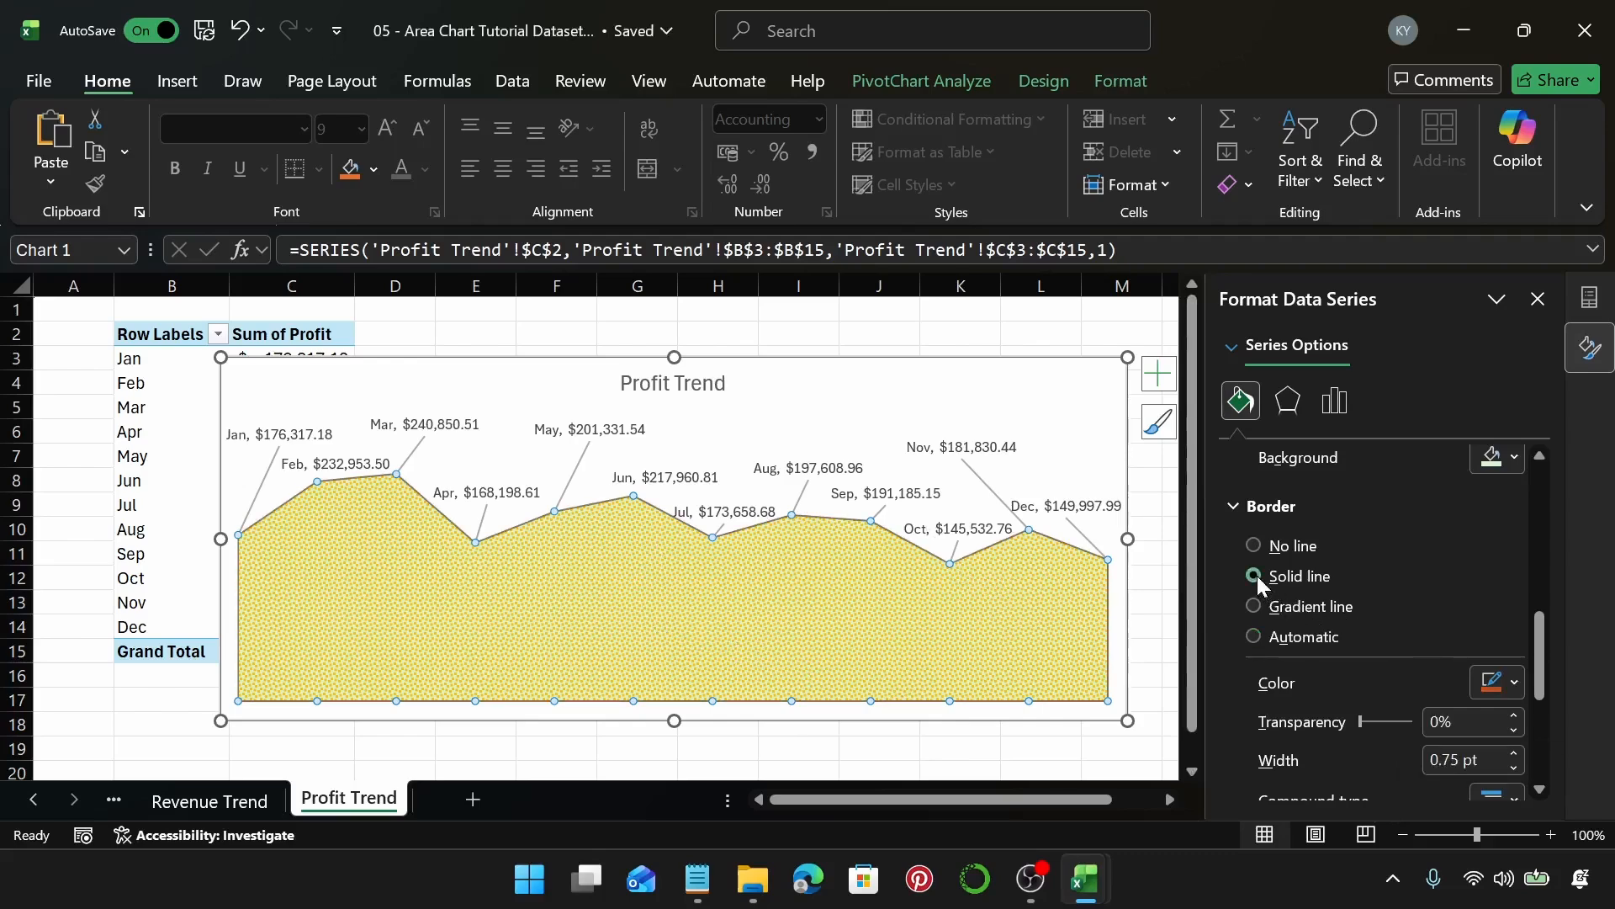
click(1499, 682)
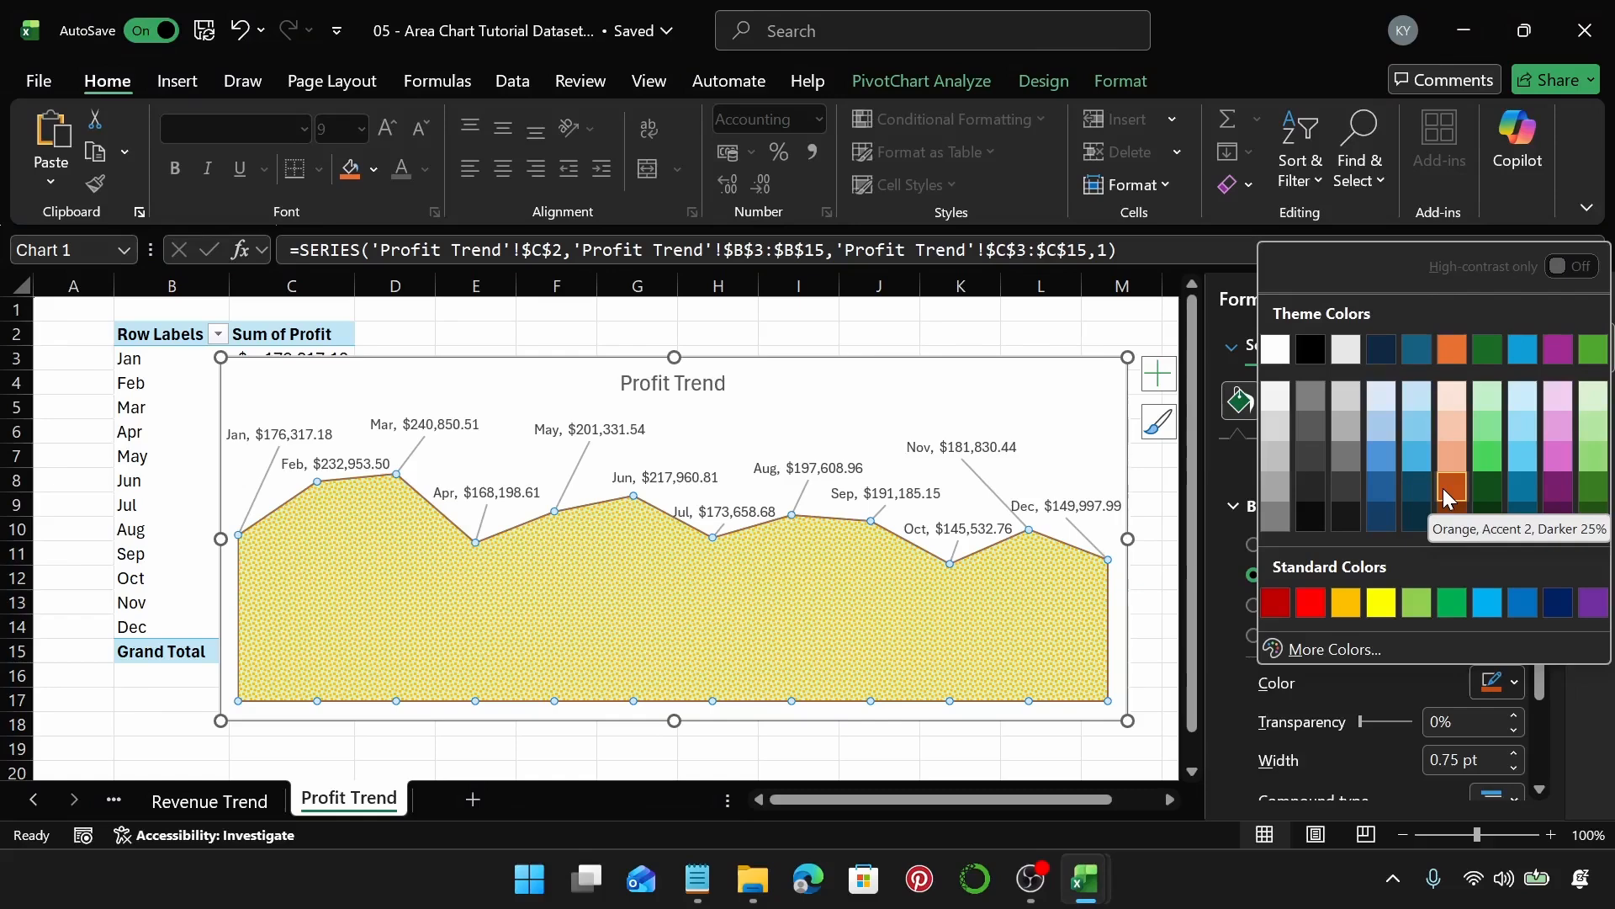
click(982, 404)
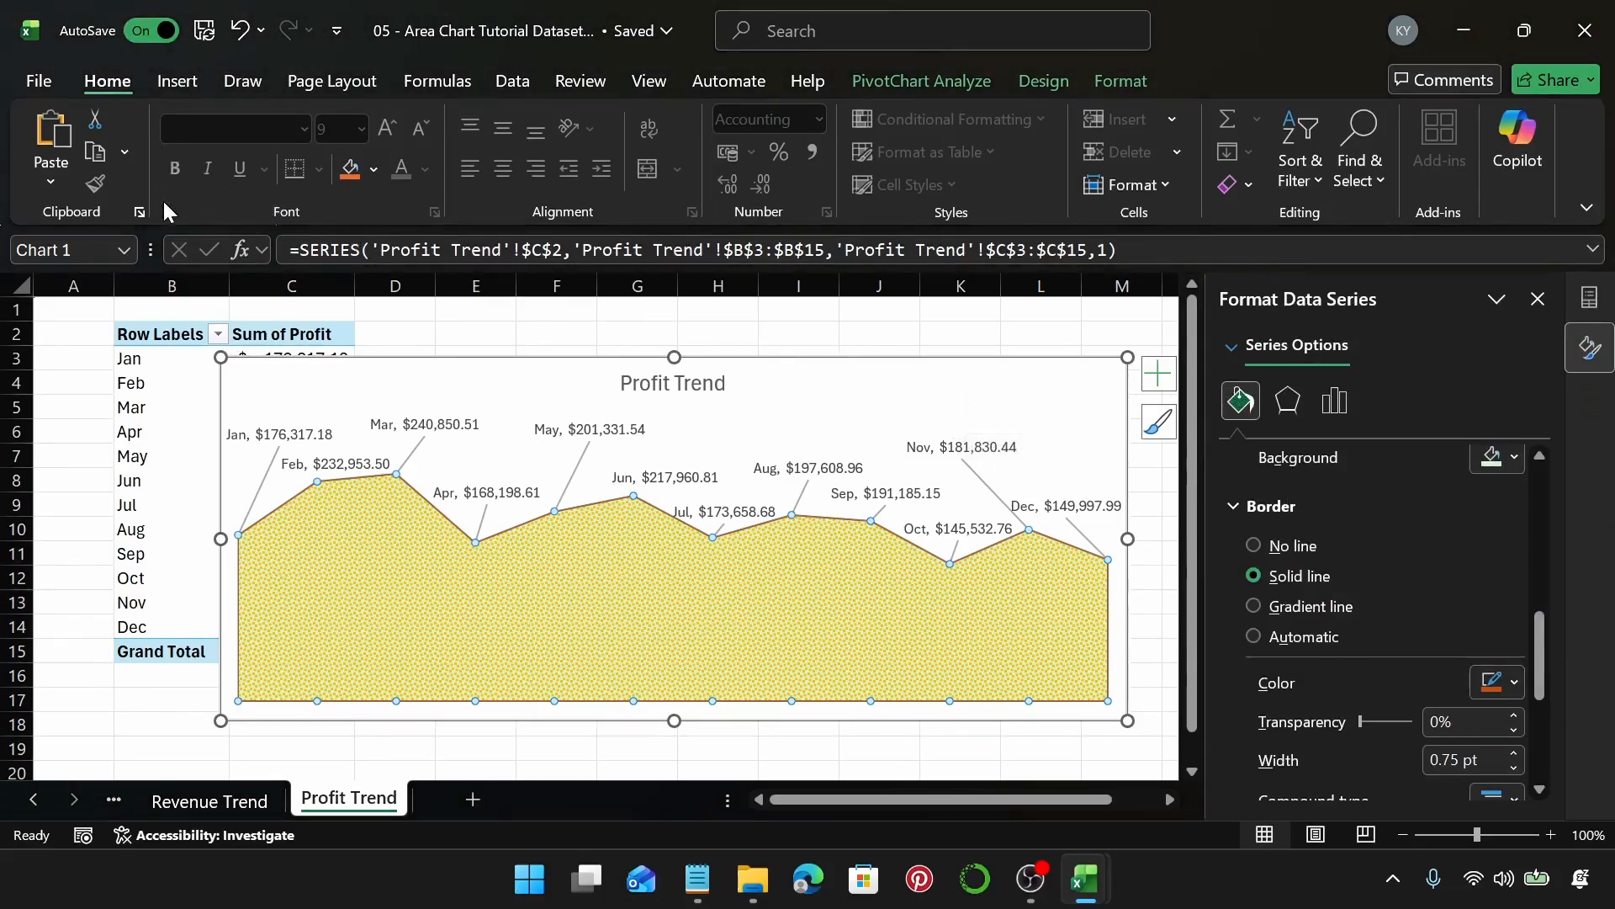
Set the font colour of all text in the Profit Trend chart to black.
click(325, 389)
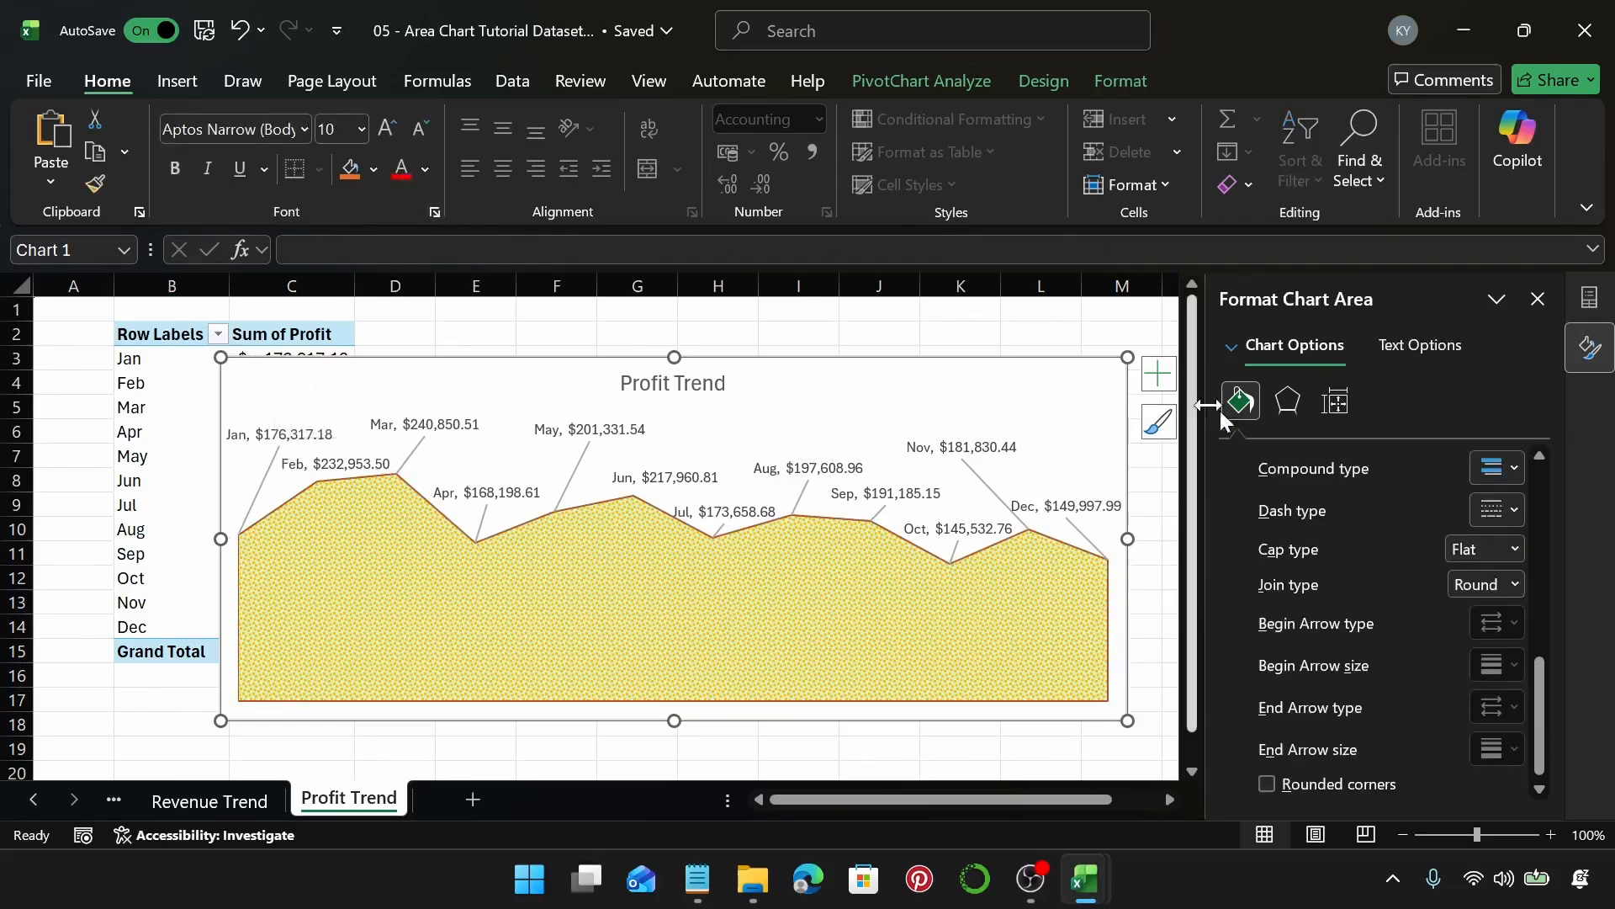
click(1425, 348)
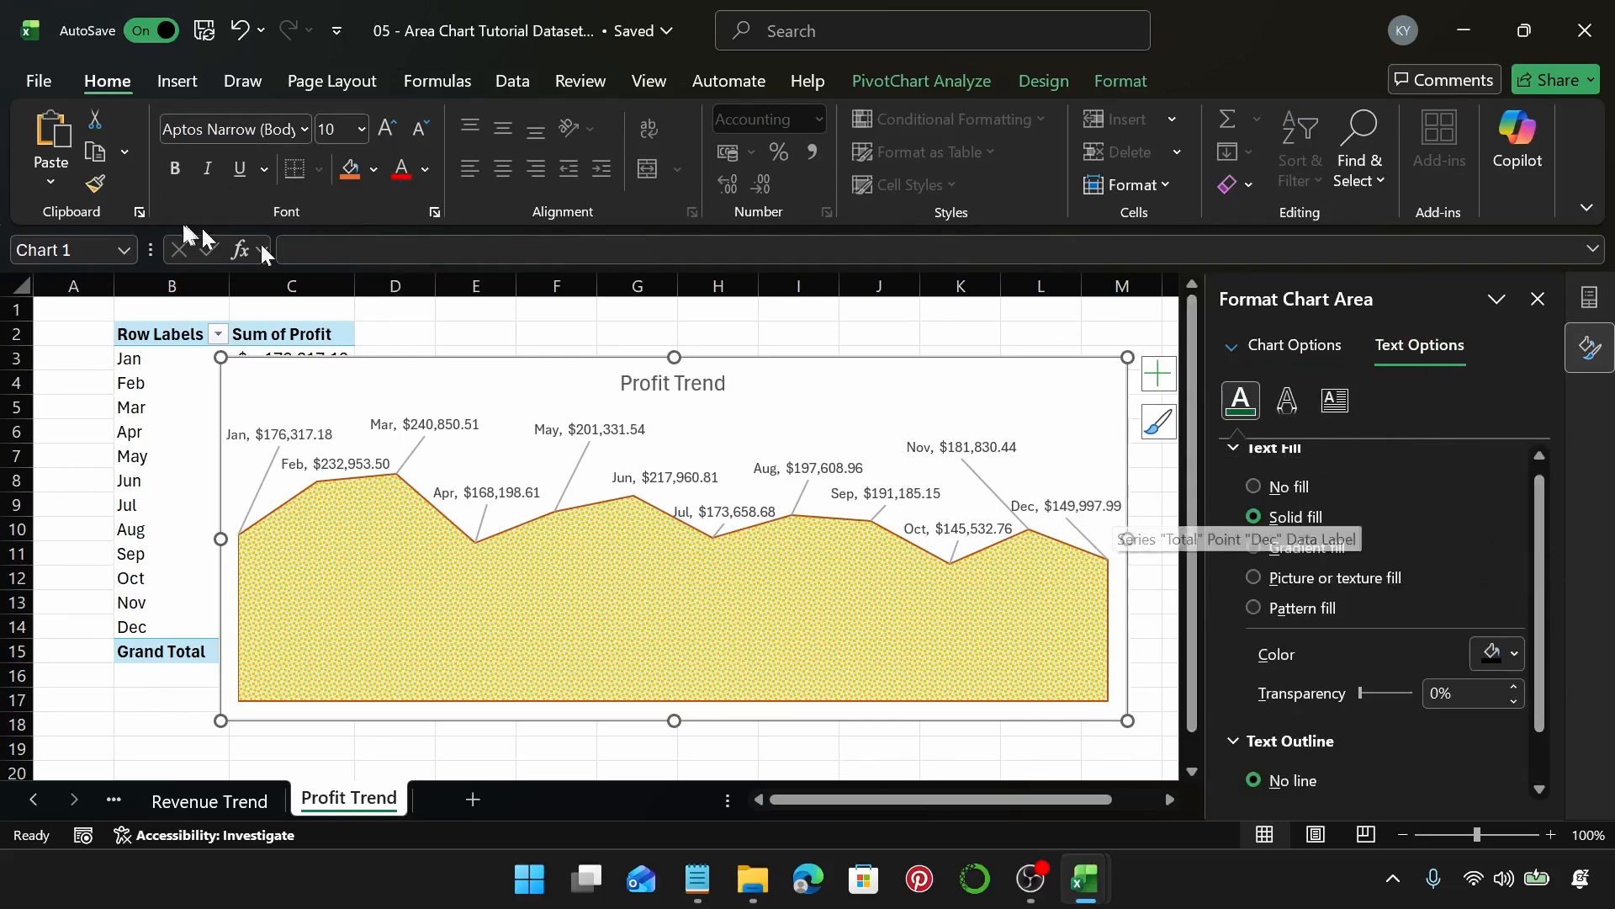
click(425, 171)
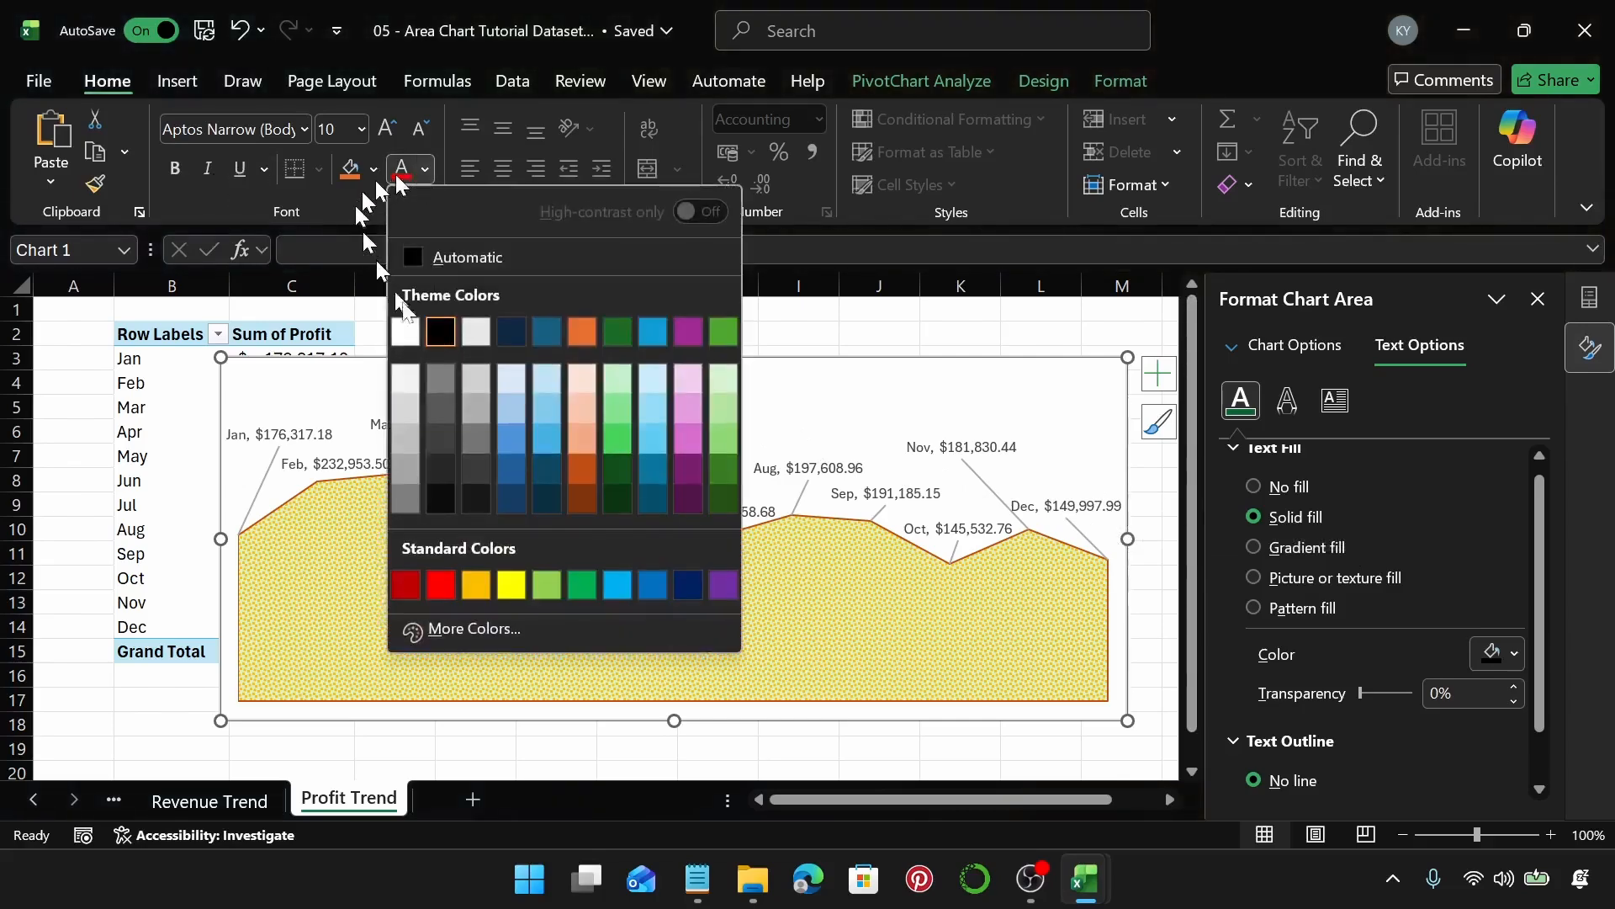
click(440, 327)
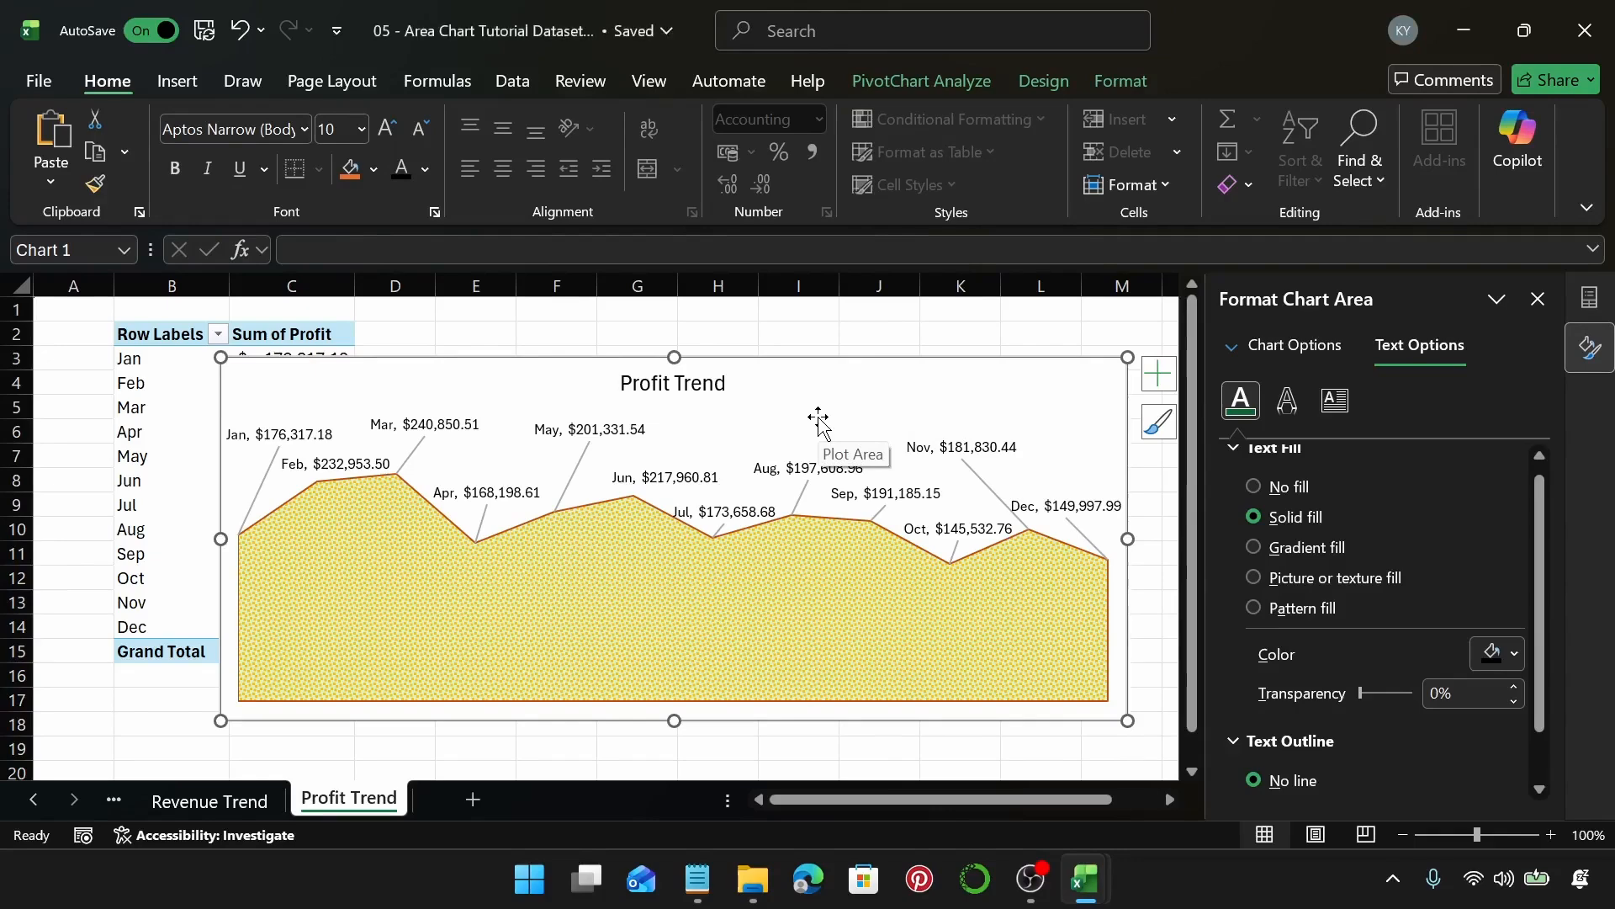
Add a new worksheet and insert a PivotTable from the sales data table at cell B2.
click(473, 799)
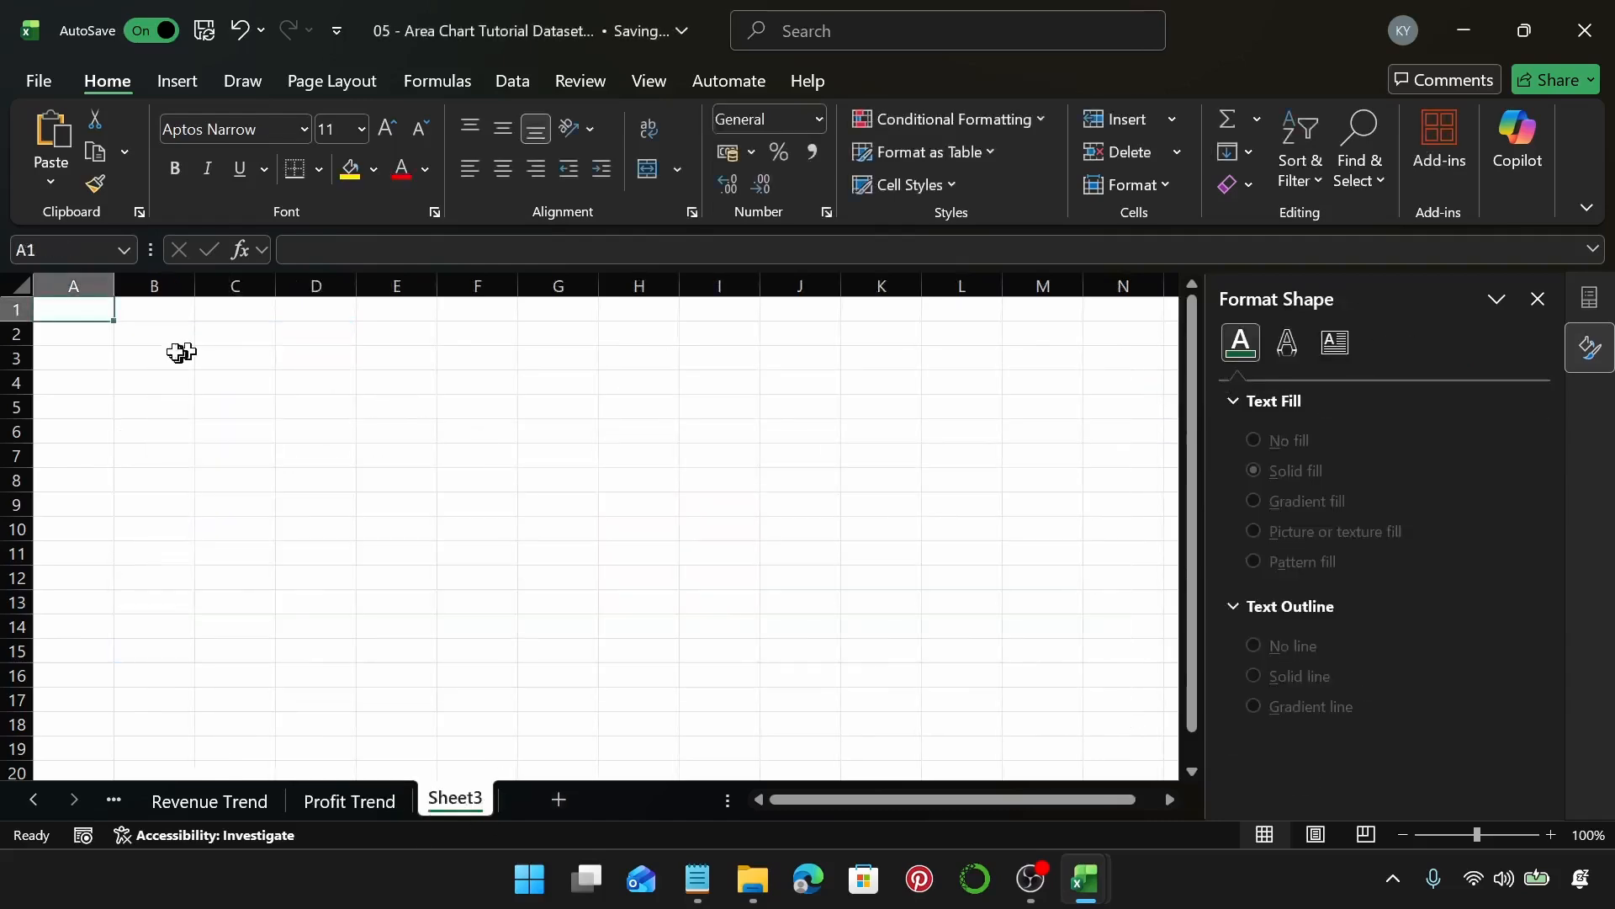
click(160, 333)
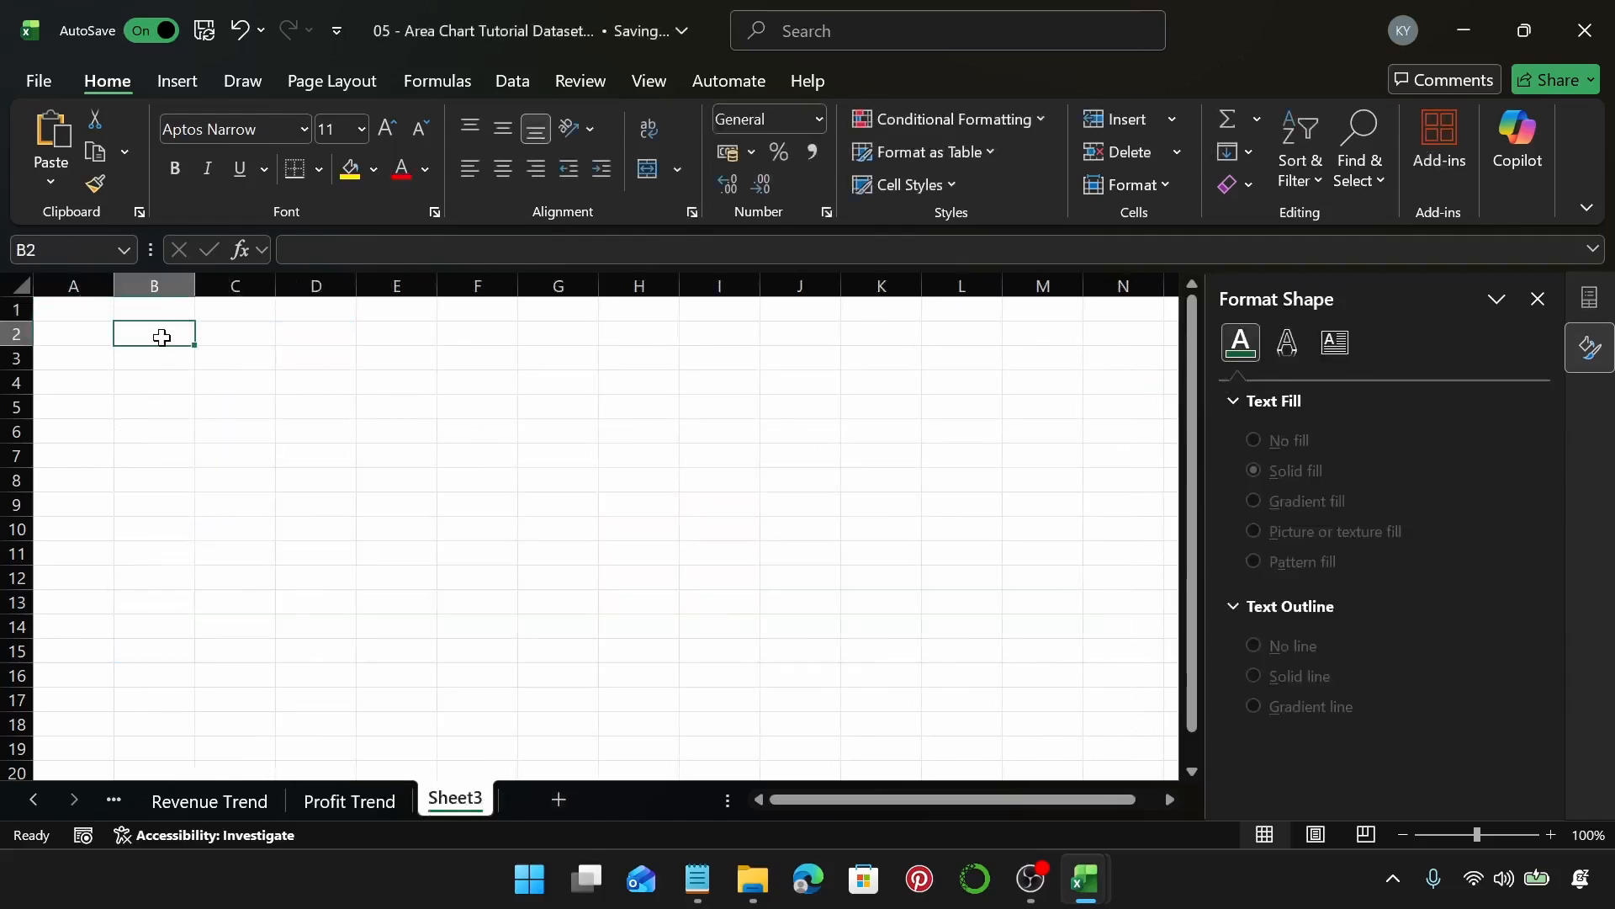
click(177, 80)
click(48, 129)
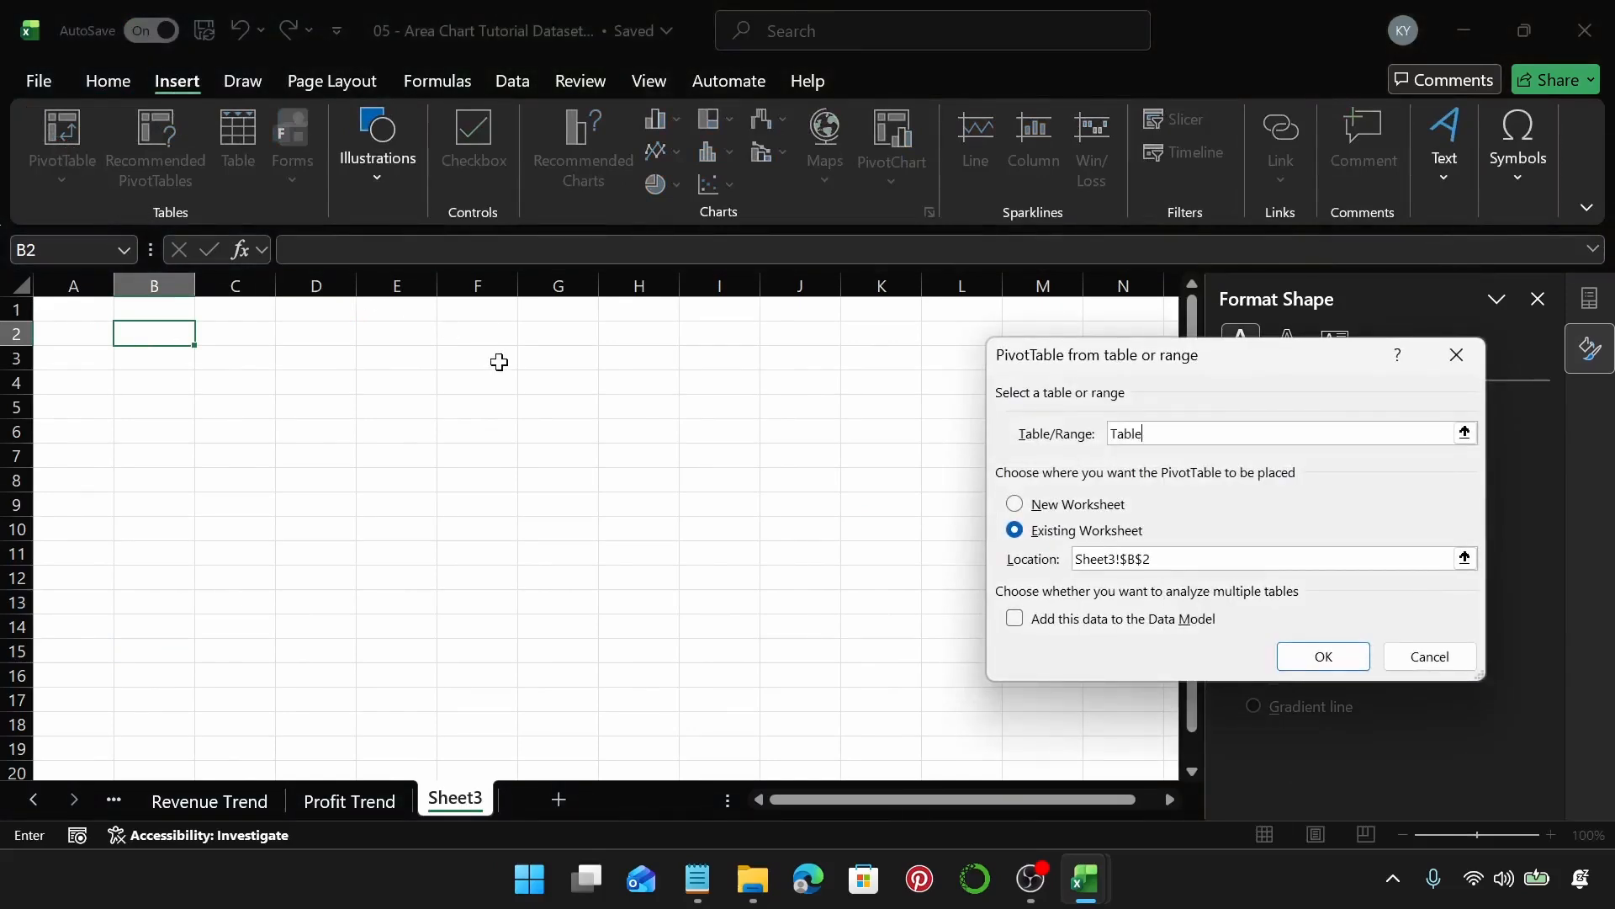
key(Return)
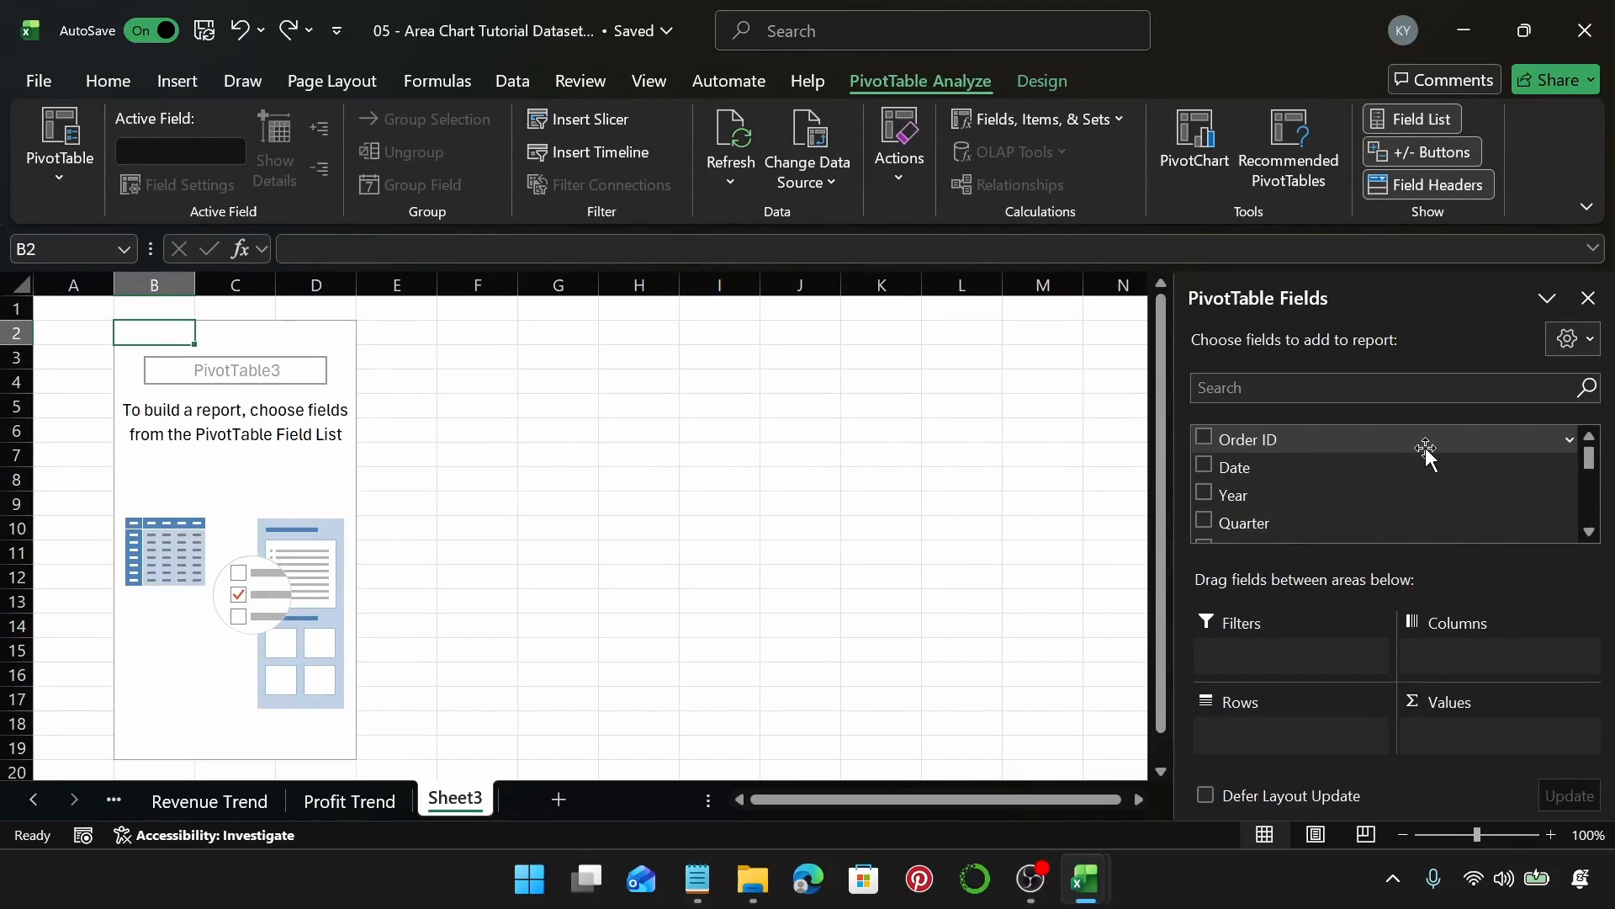
Lay out the PivotTable with Month as rows, Product Category as columns and Units Sold as summed values.
scroll(1426, 452, down, 2)
scroll(1313, 480, up, 1)
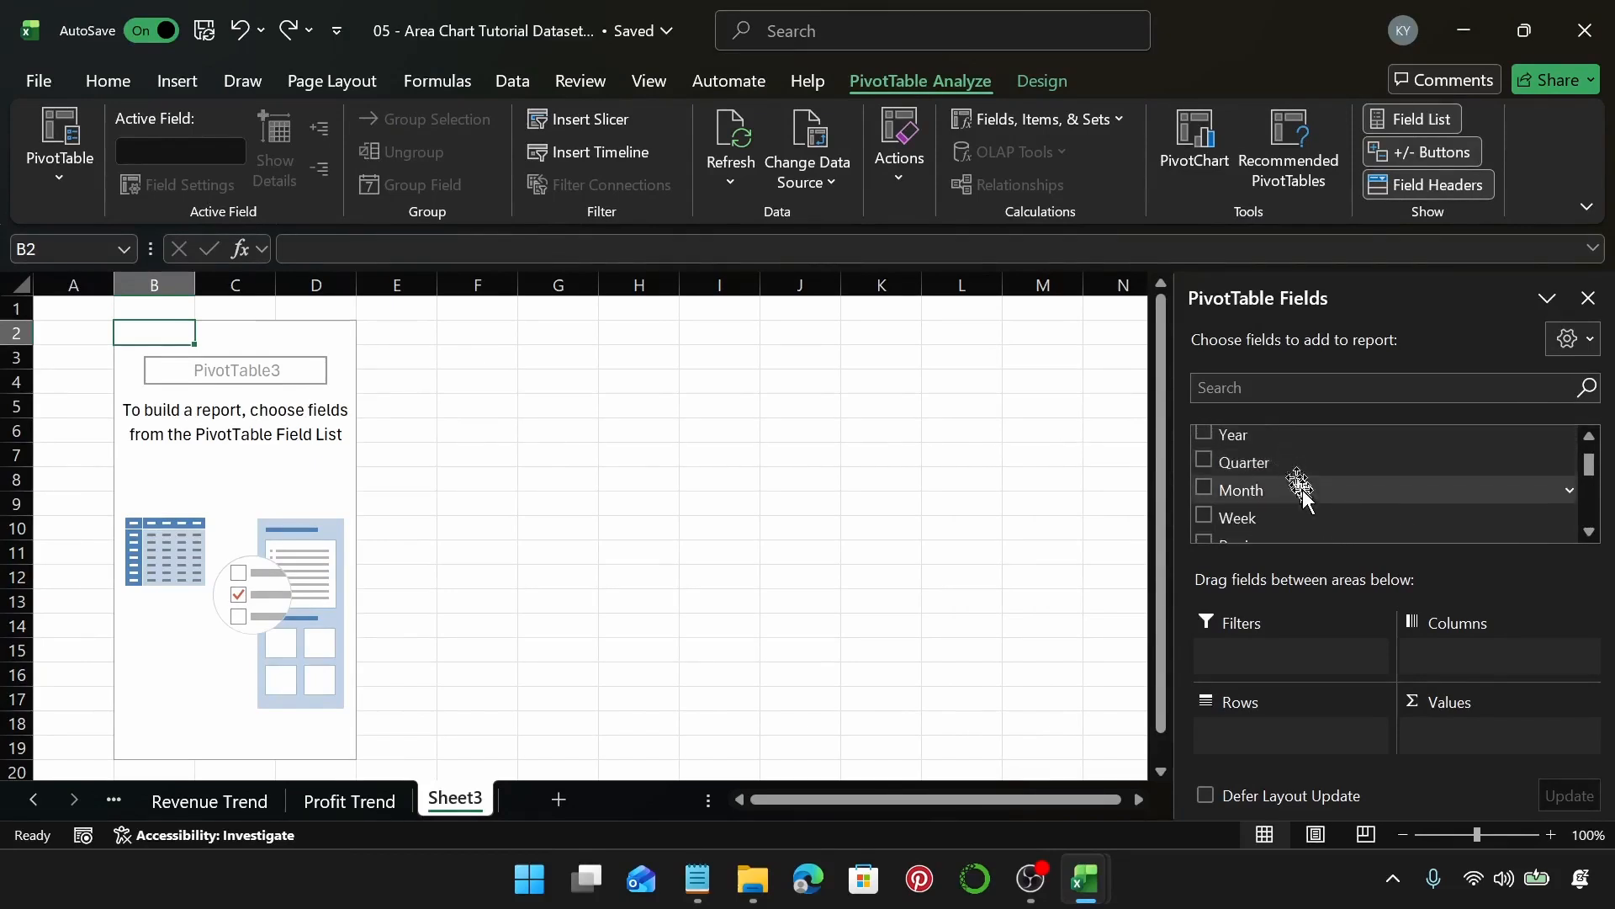
drag(1300, 488, 1279, 752)
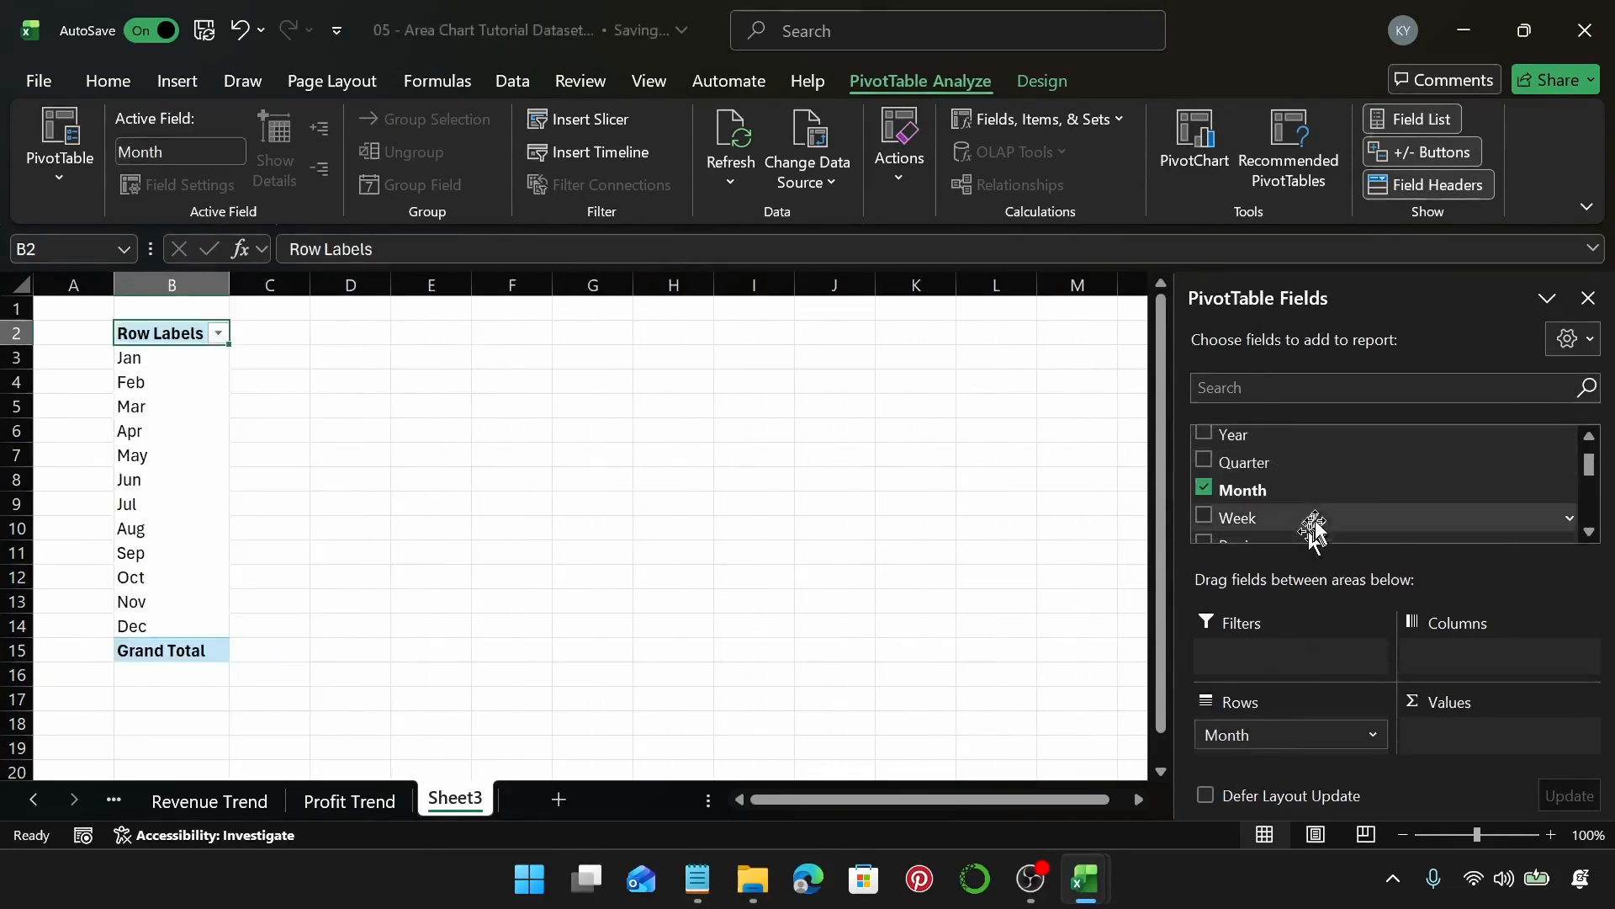
scroll(1314, 530, down, 2)
drag(1346, 463, 1486, 655)
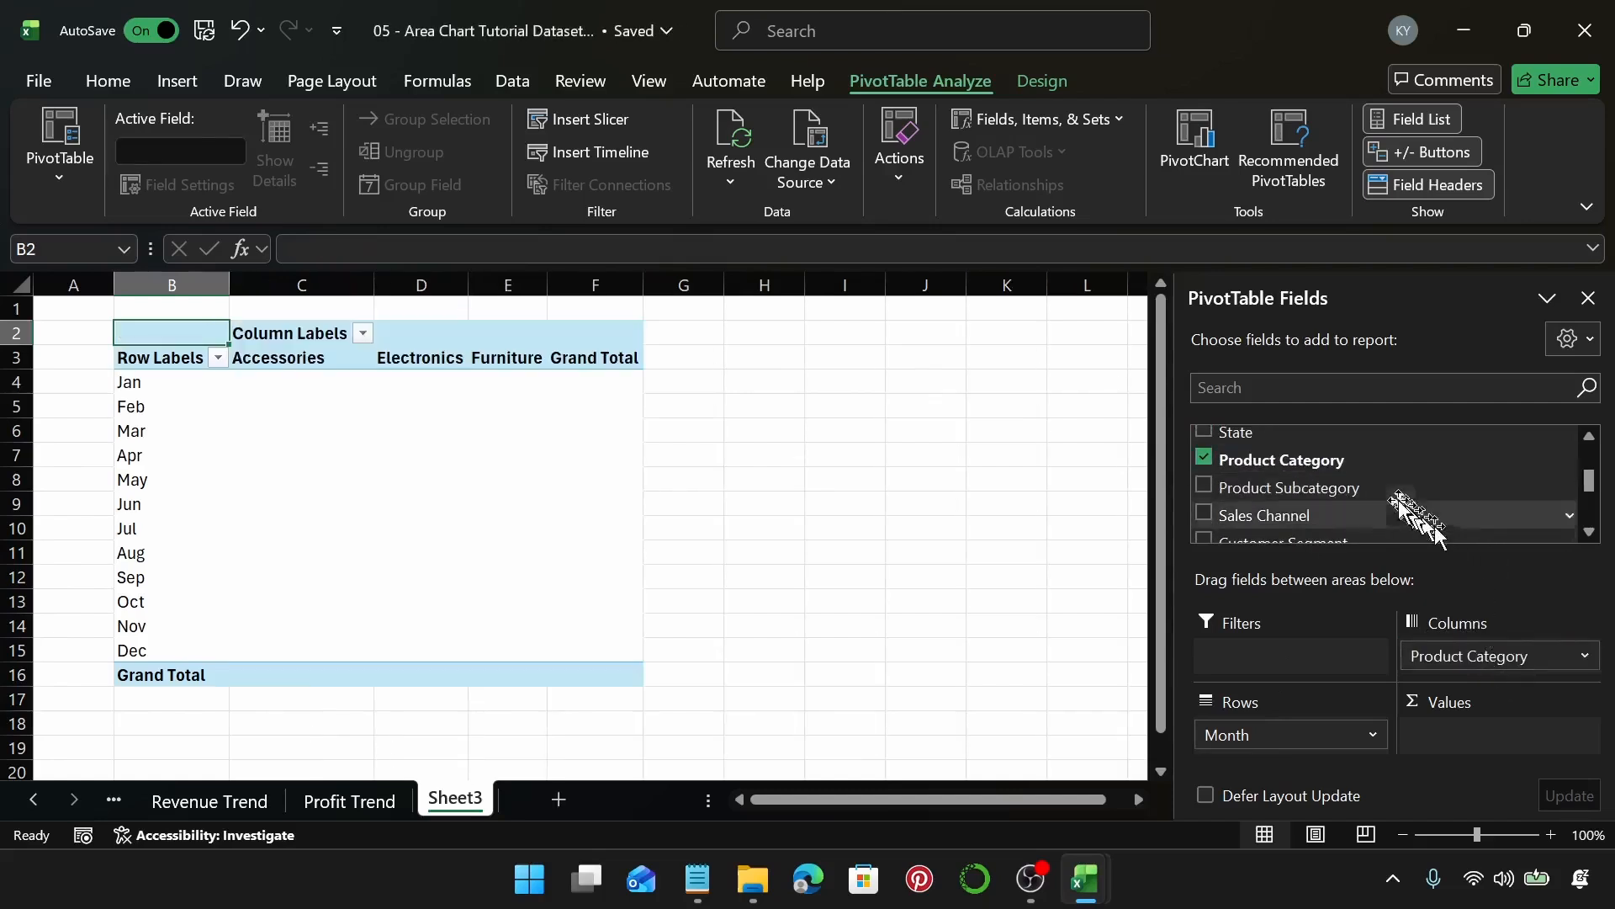
scroll(1397, 503, down, 2)
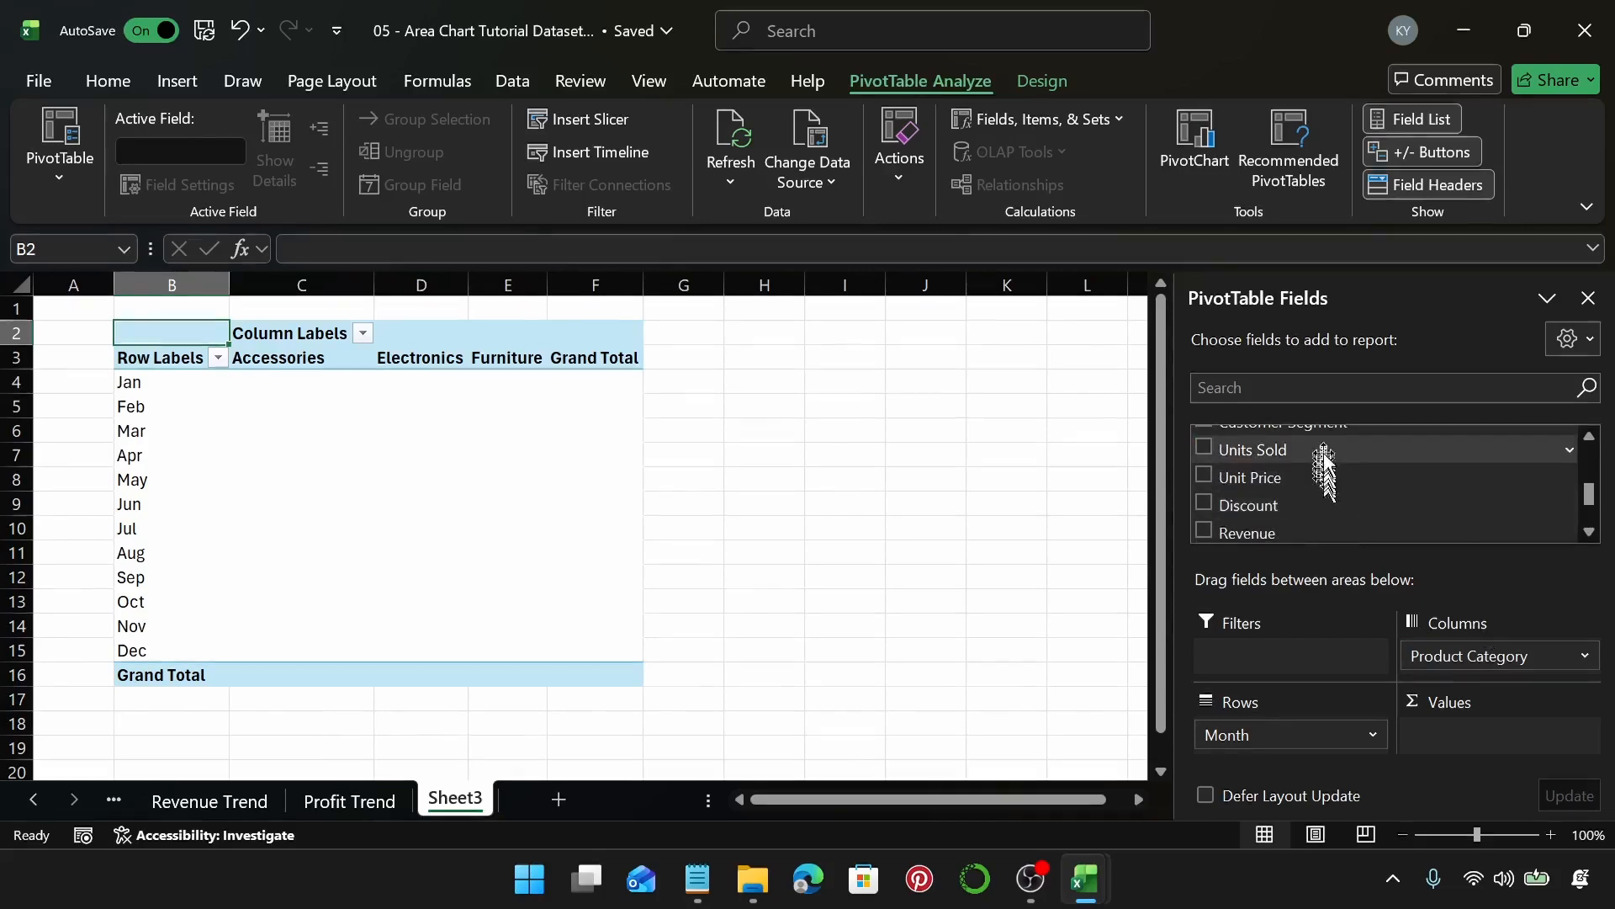
drag(1323, 451, 1485, 741)
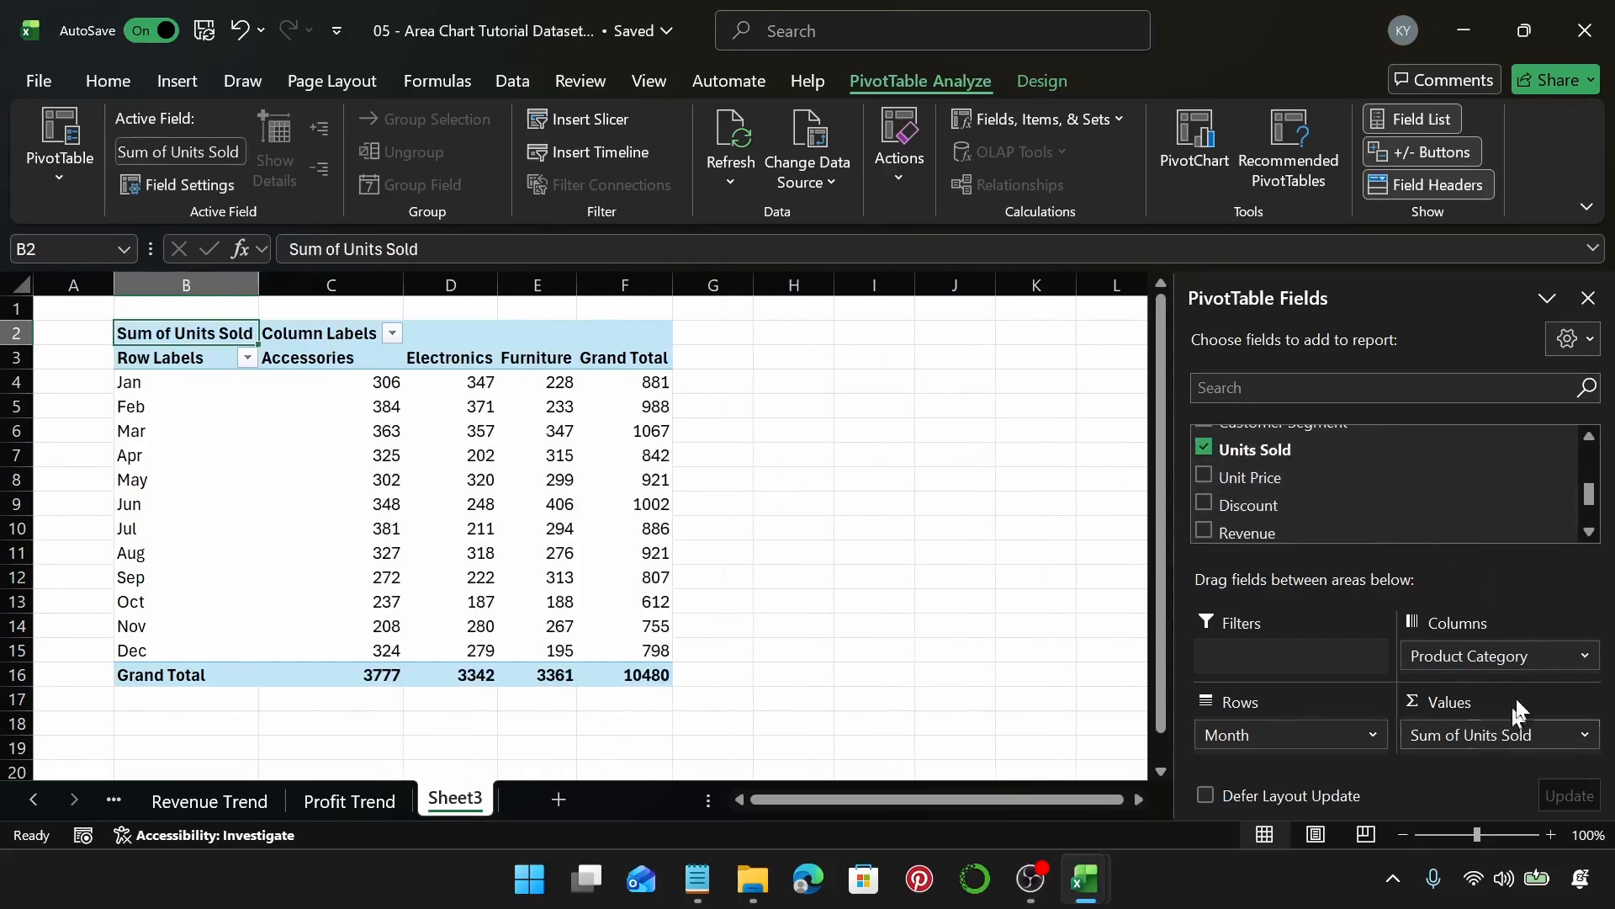
Insert a standard Area chart from the units sold PivotTable, and move it slightly down so the table headers are uncovered.
click(471, 503)
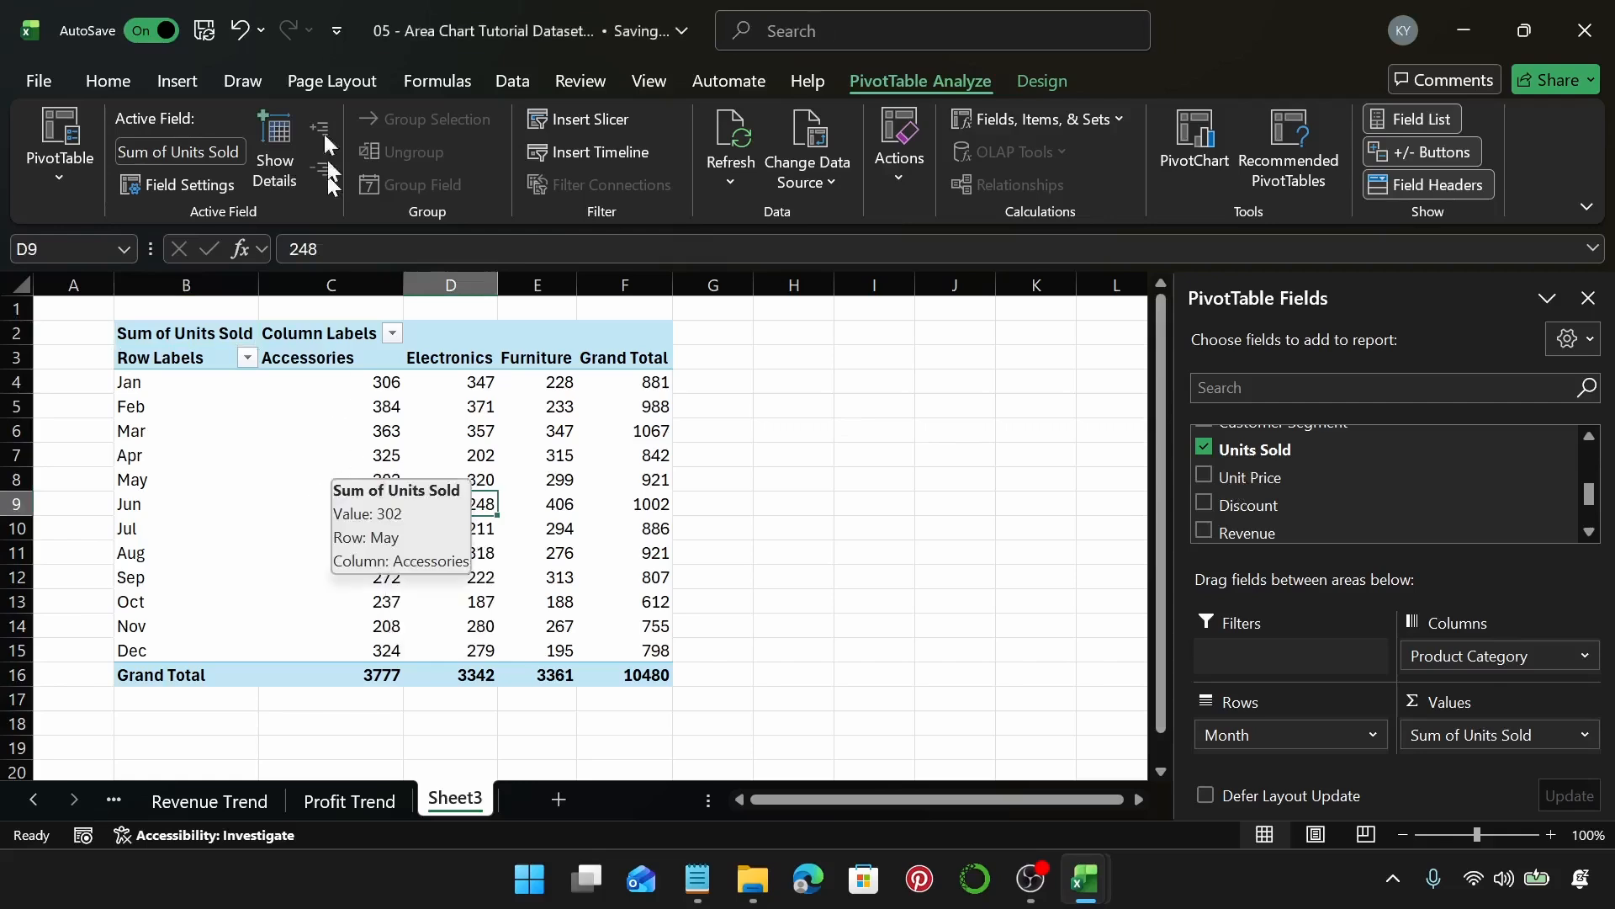
click(181, 77)
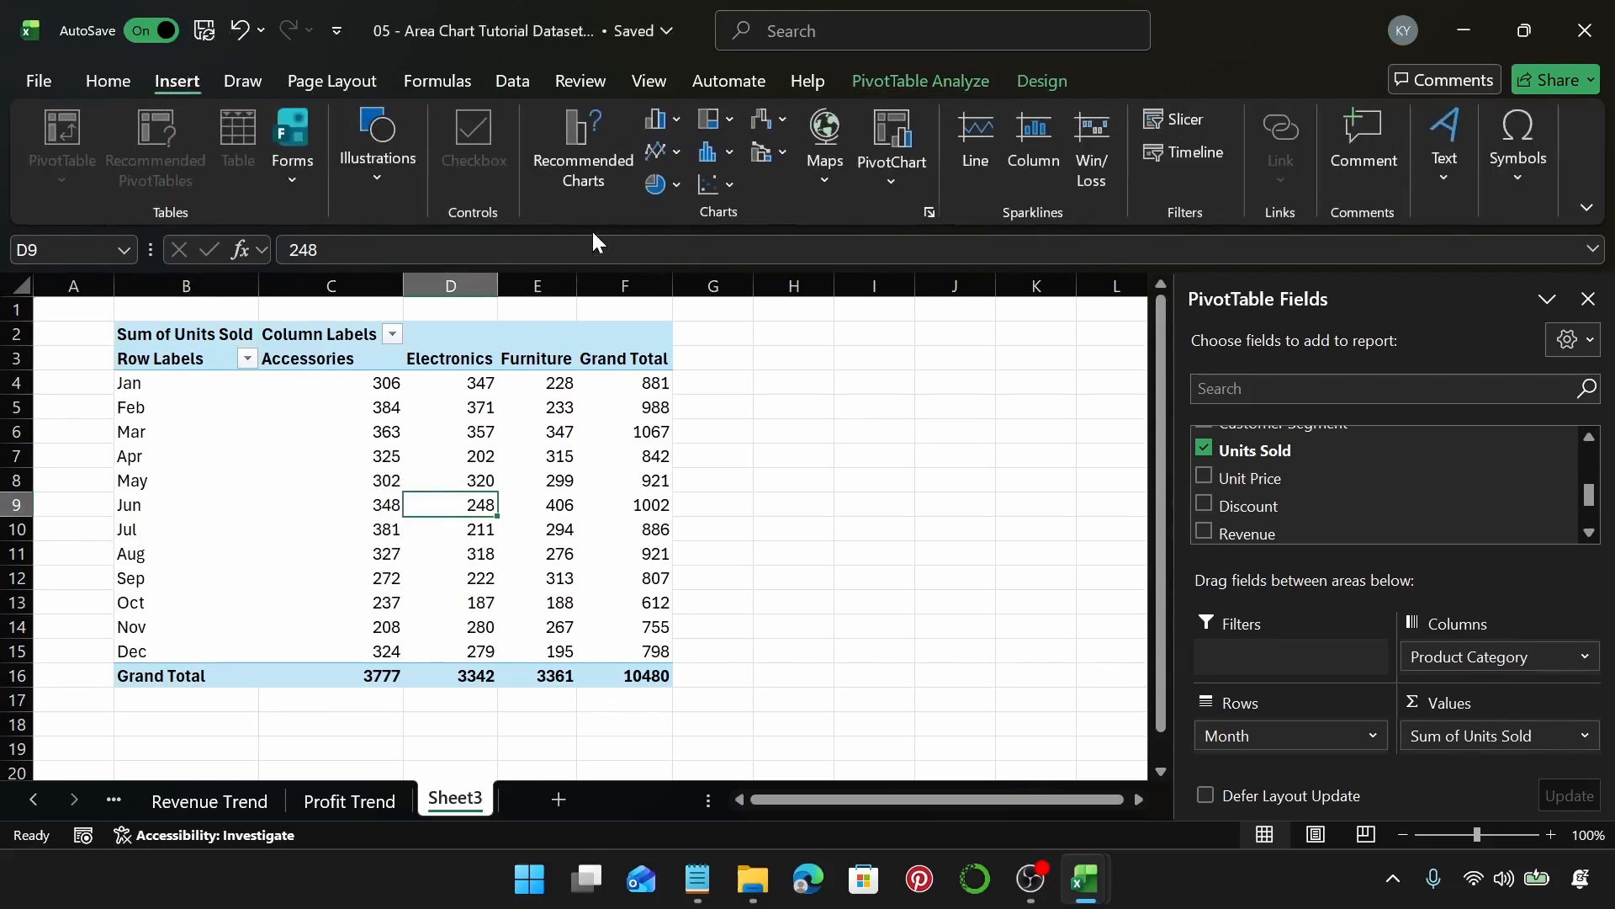
click(576, 170)
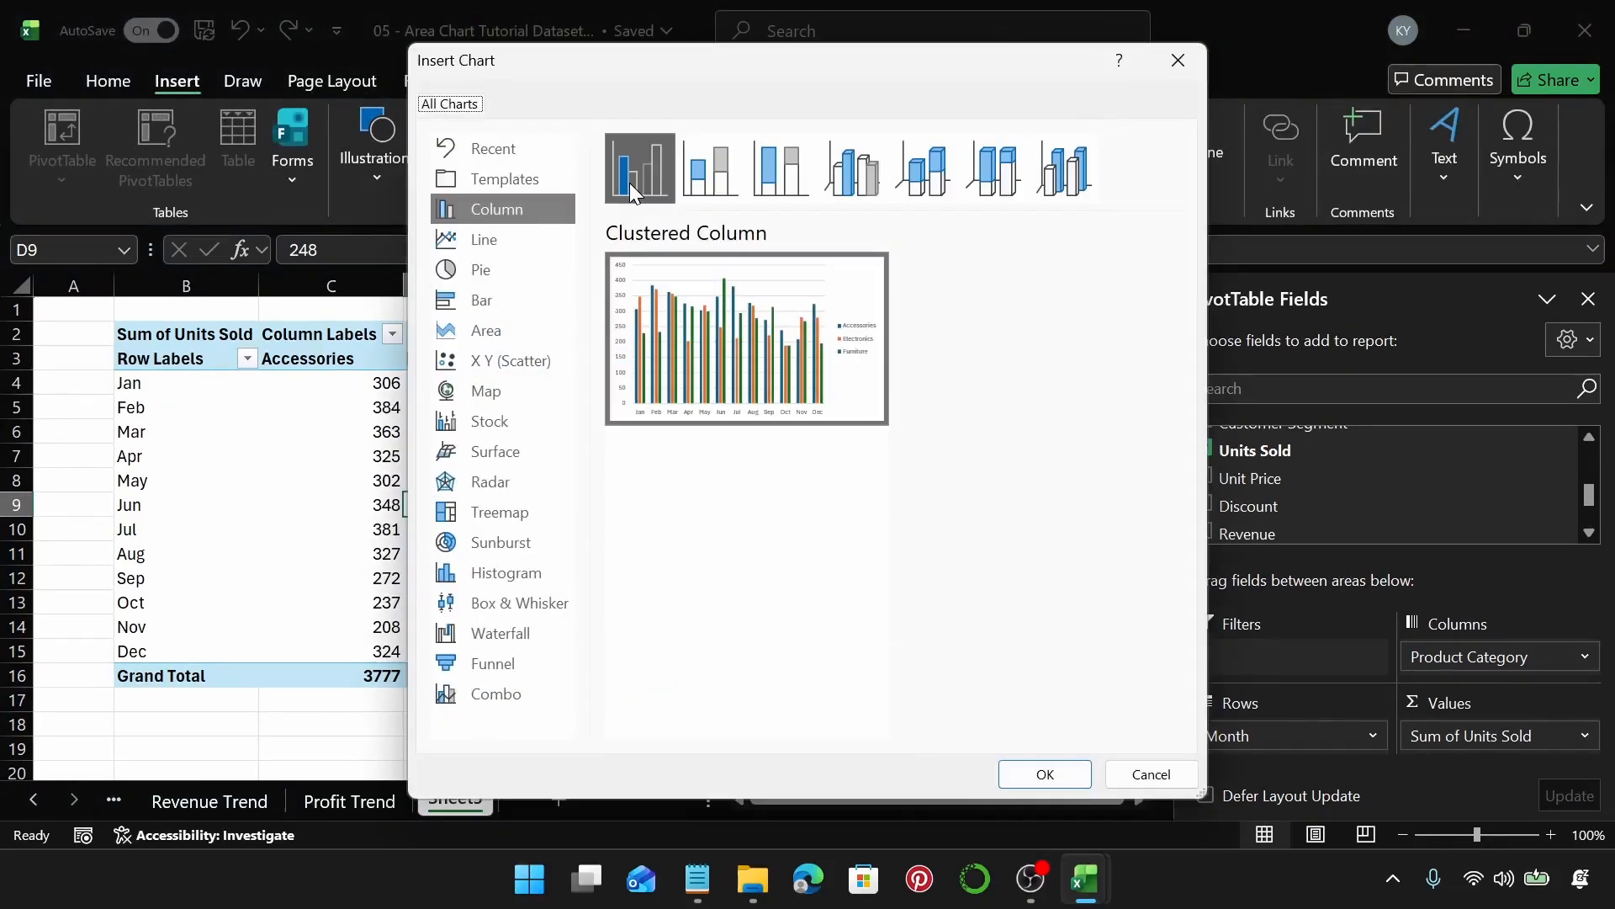
click(515, 342)
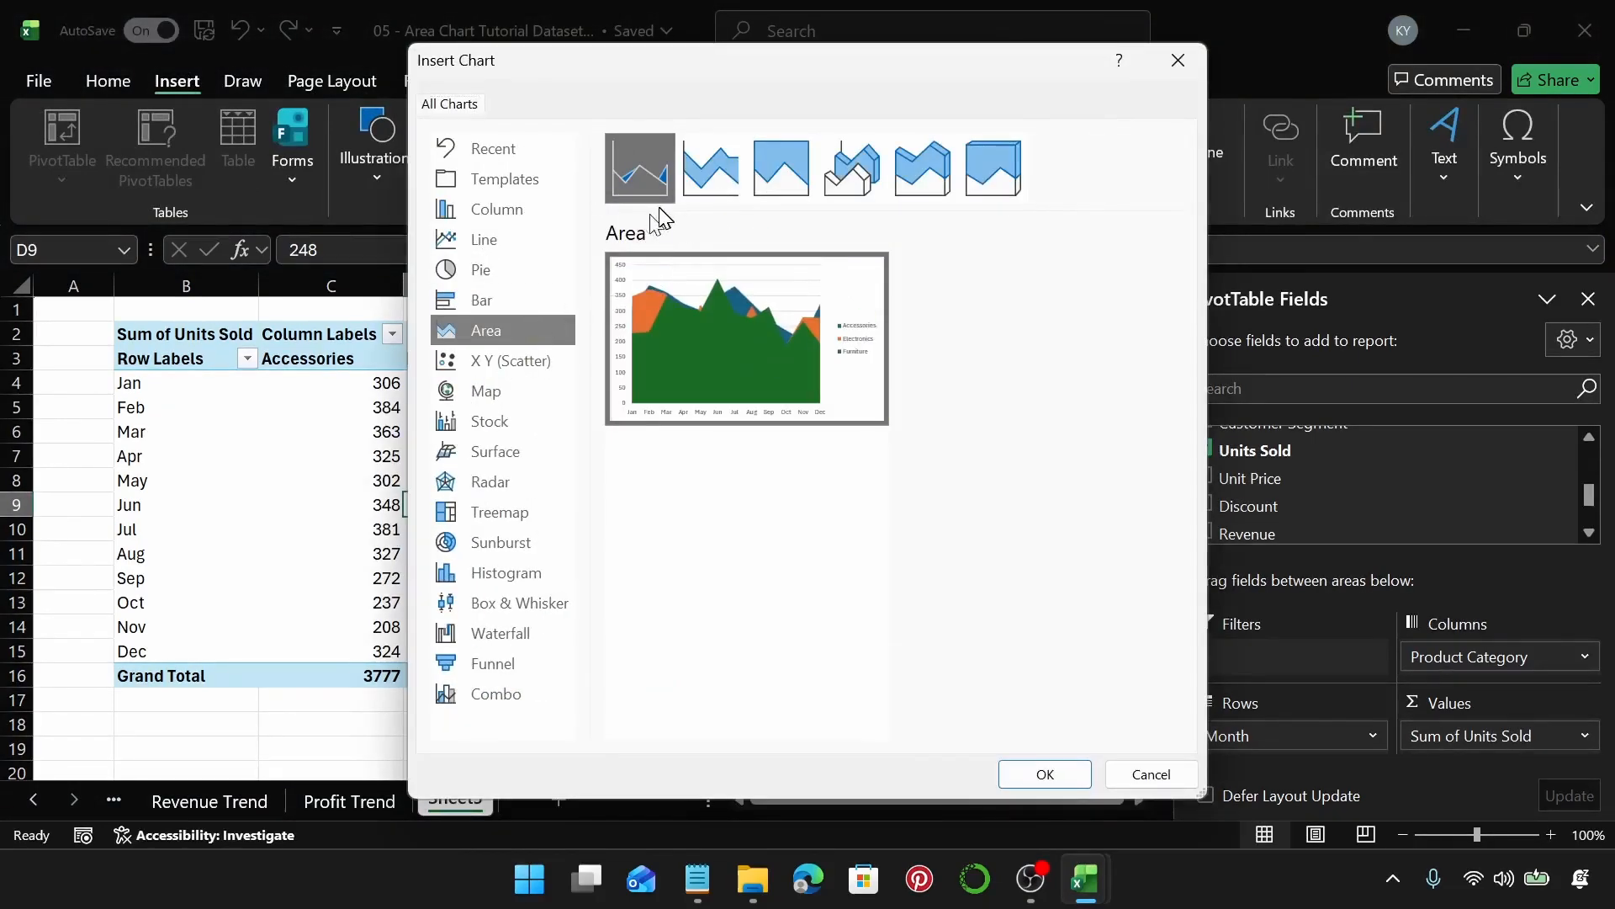
click(1045, 772)
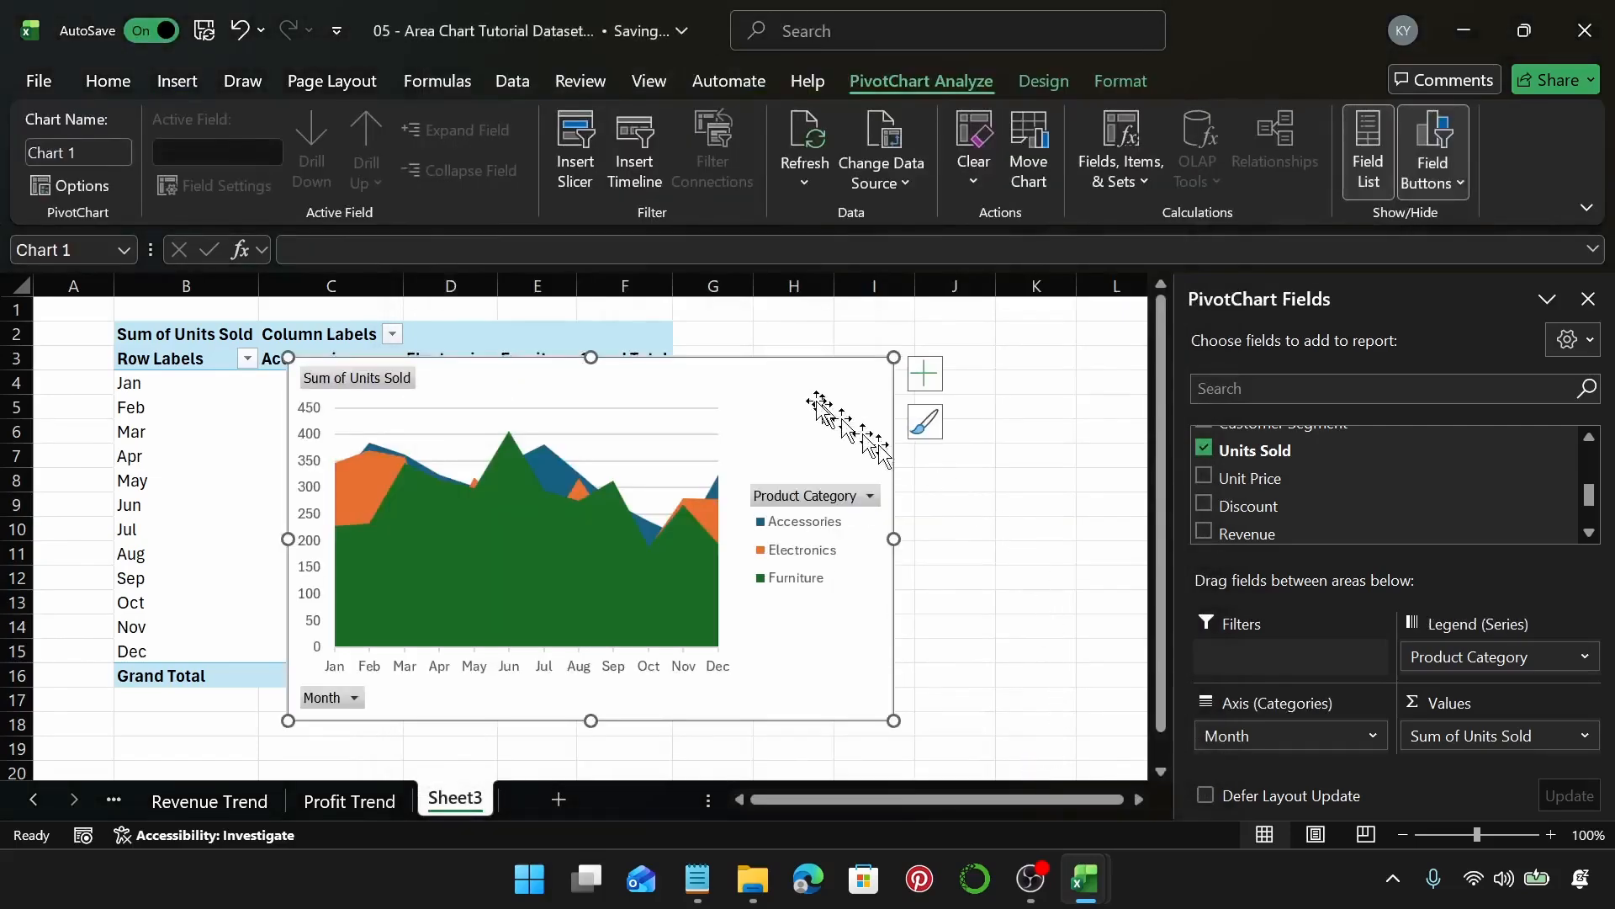
drag(816, 404, 834, 422)
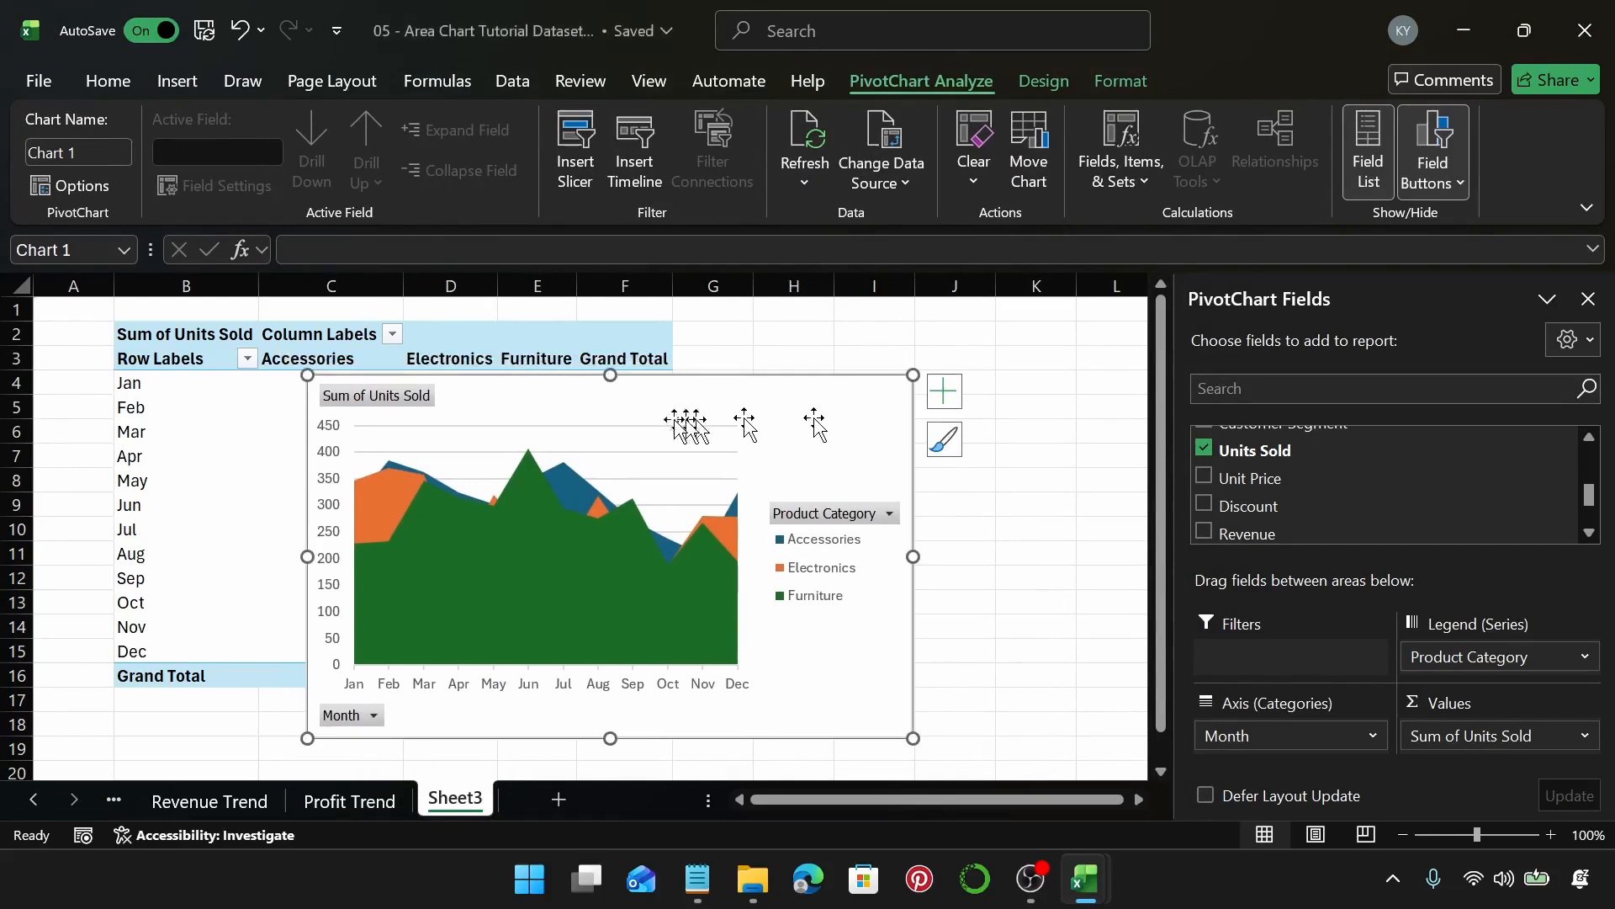
Hide all field buttons on the new area chart and show its chart title.
right_click(407, 400)
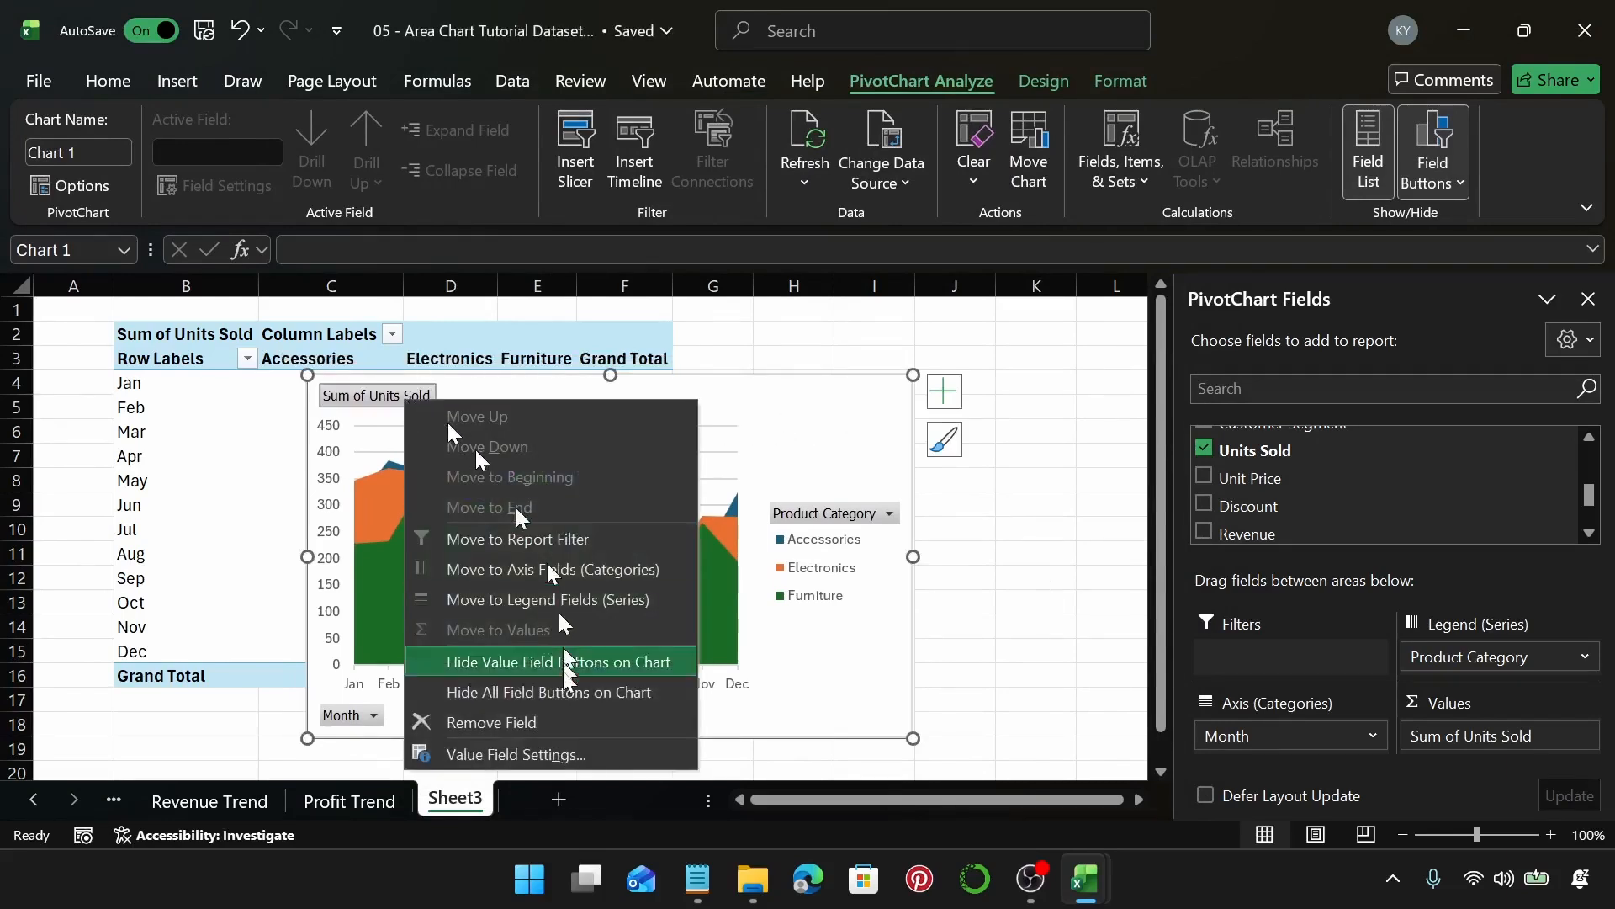
click(566, 698)
click(944, 392)
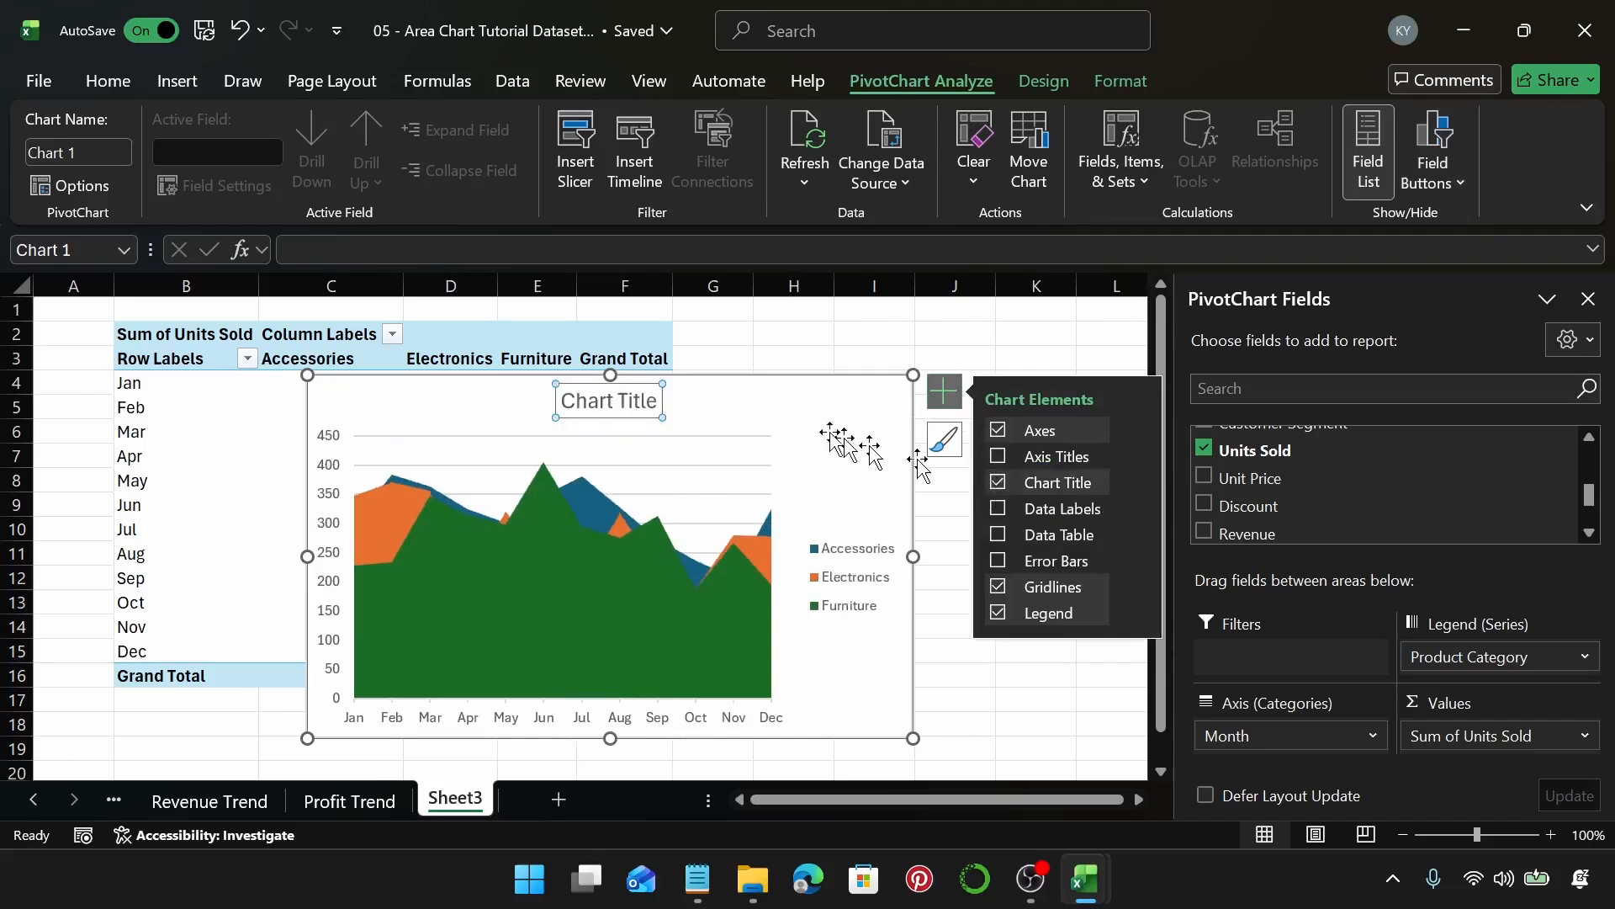
Replace the chart's placeholder title with "Units Sold Trend".
click(657, 402)
triple_click(657, 402)
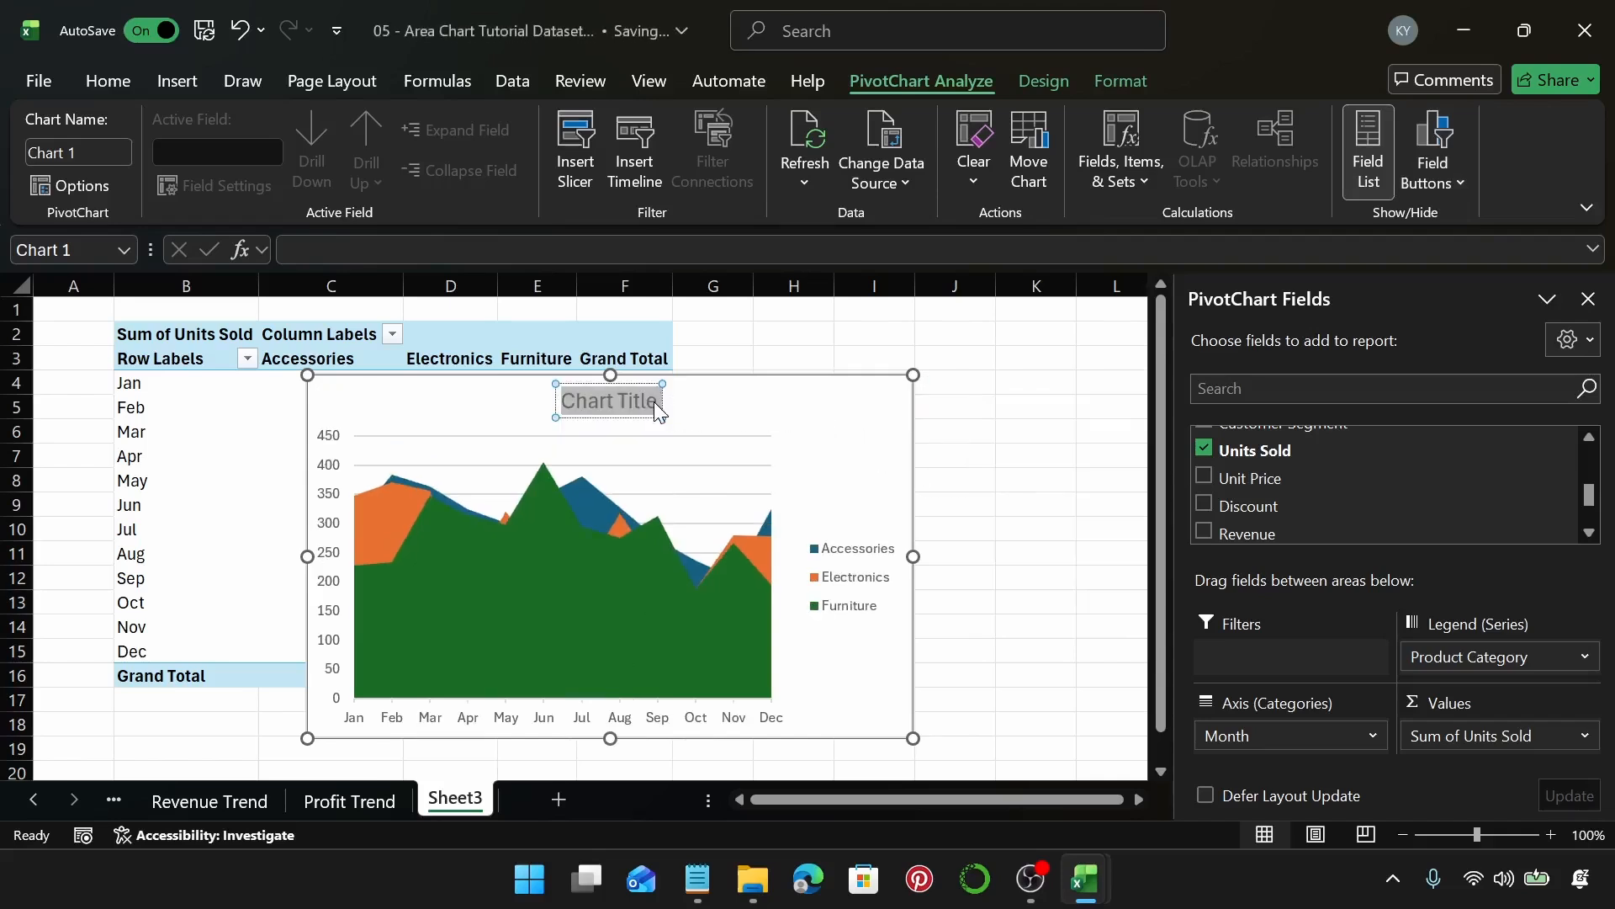
text(Units)
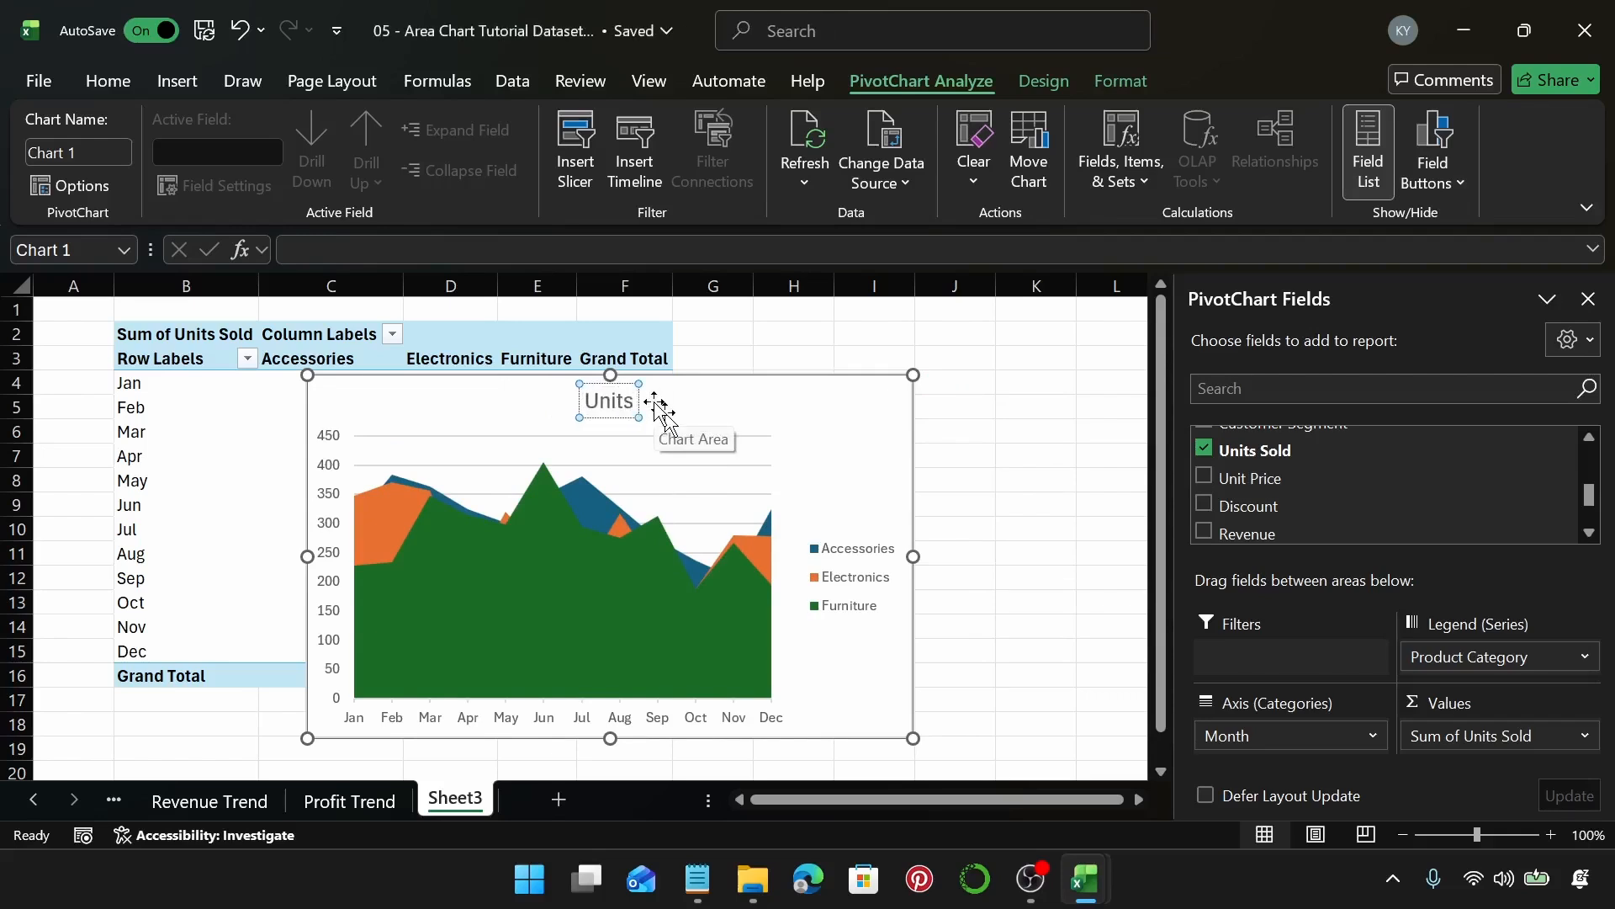
text( Sold)
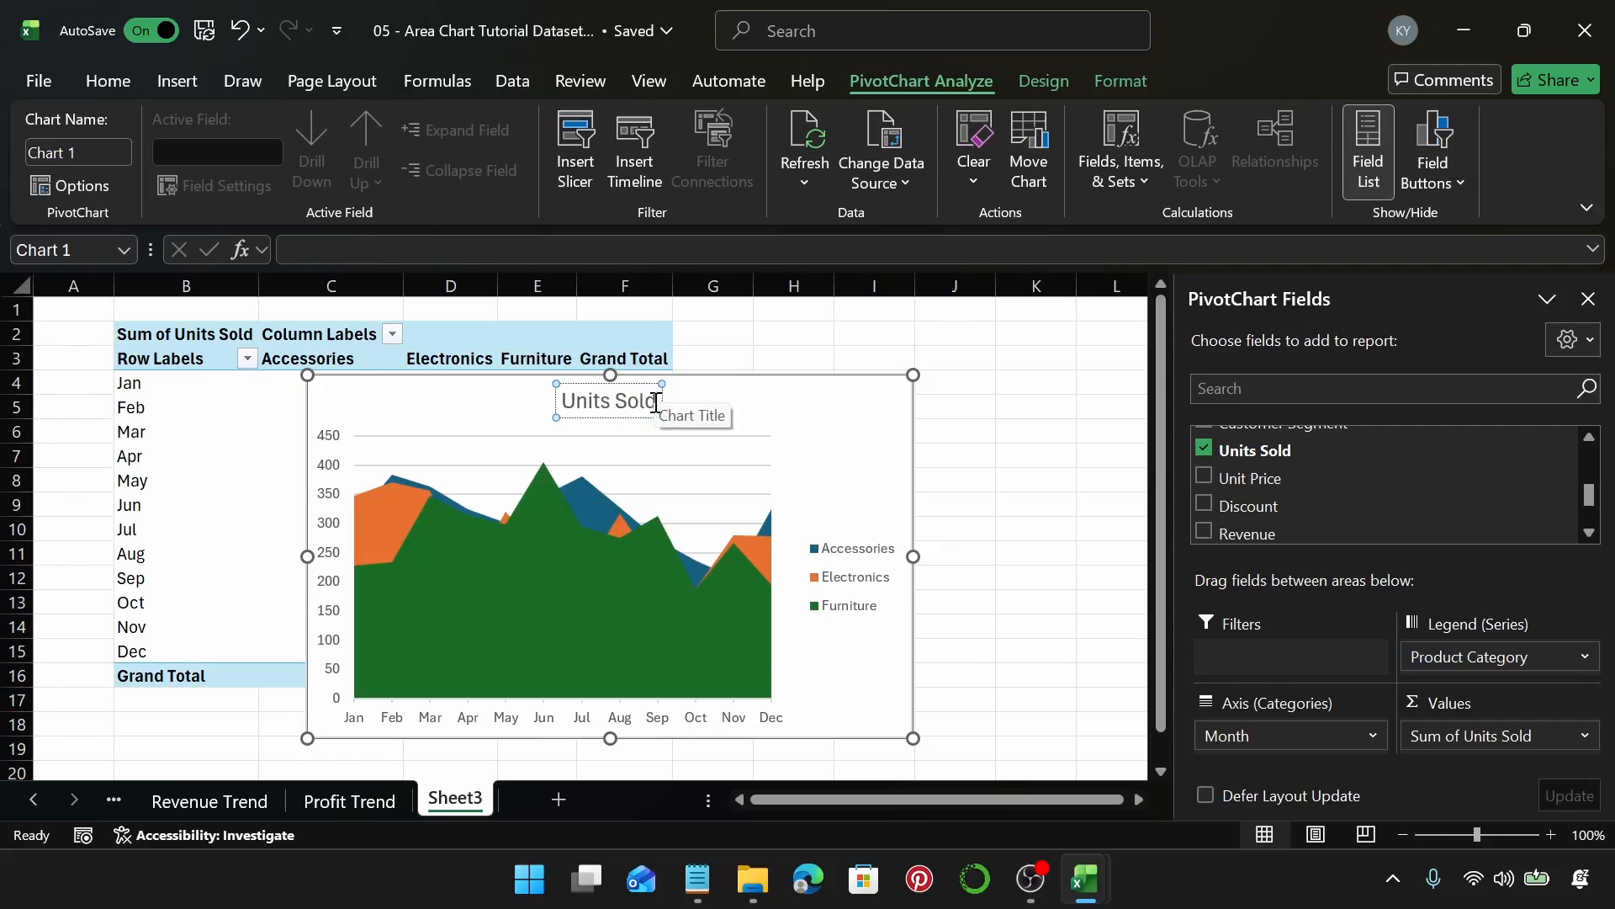
text( Trend)
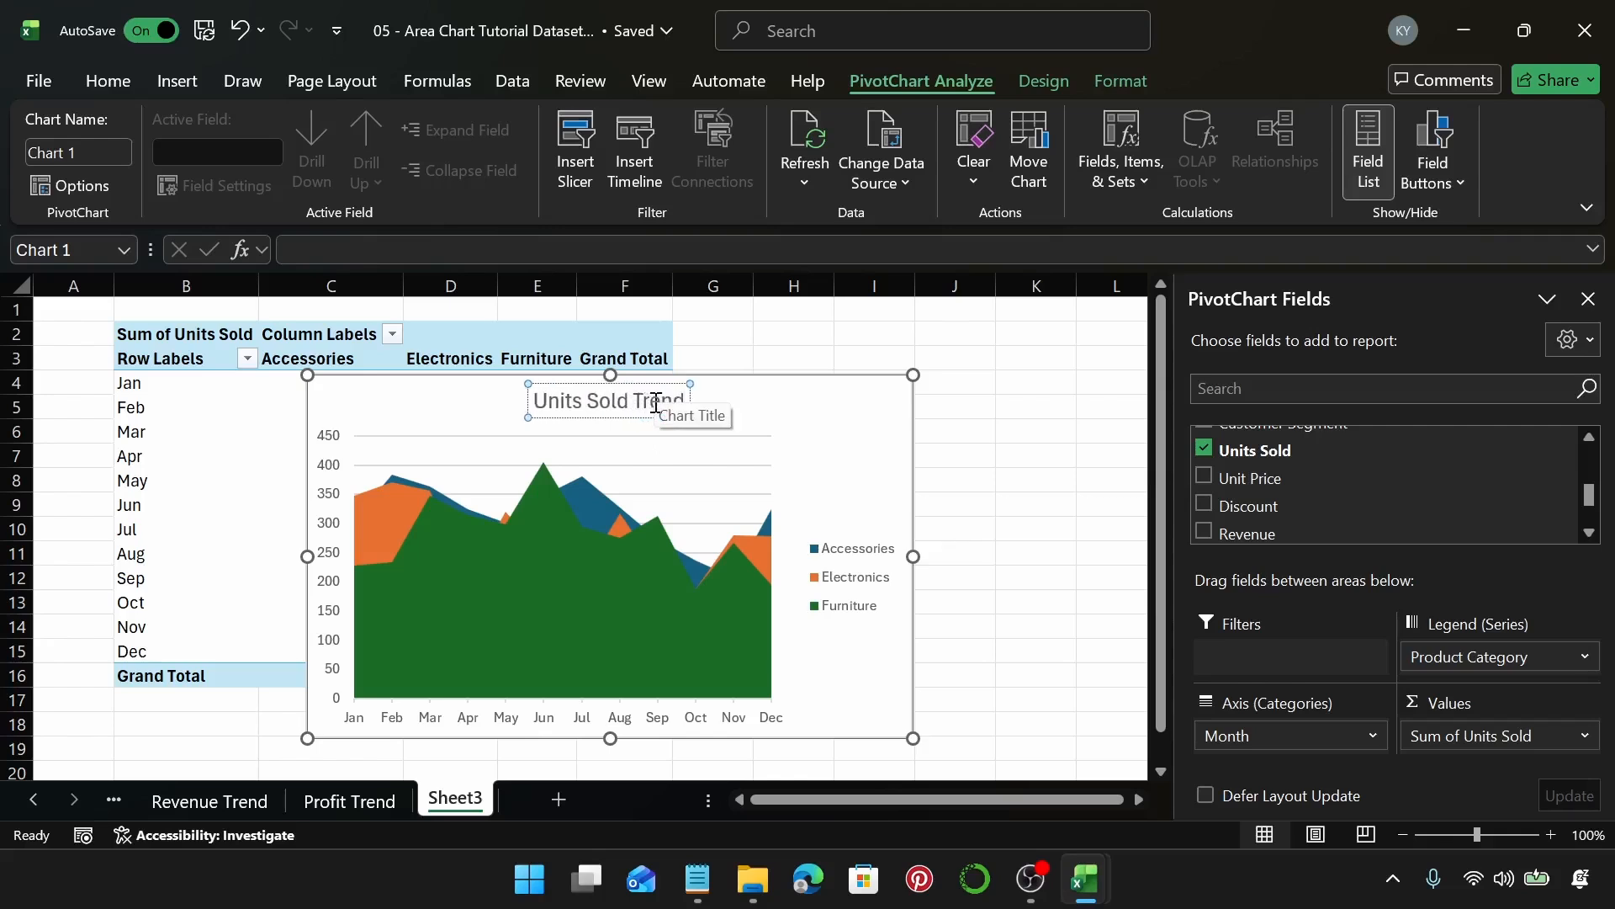
key(Return)
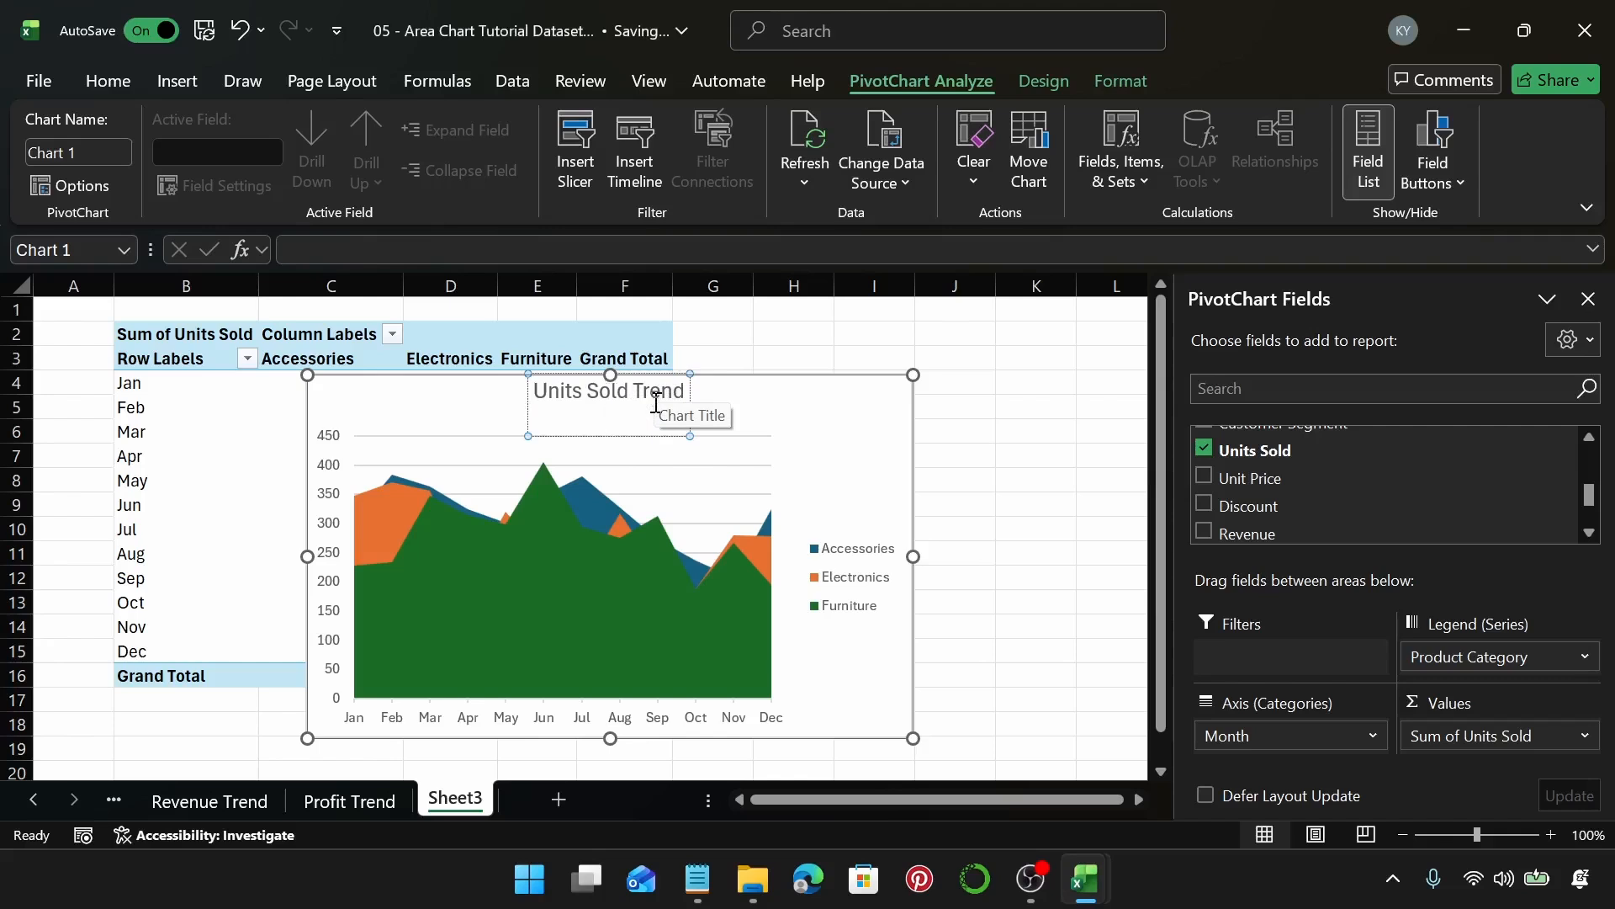
key(BackSpace)
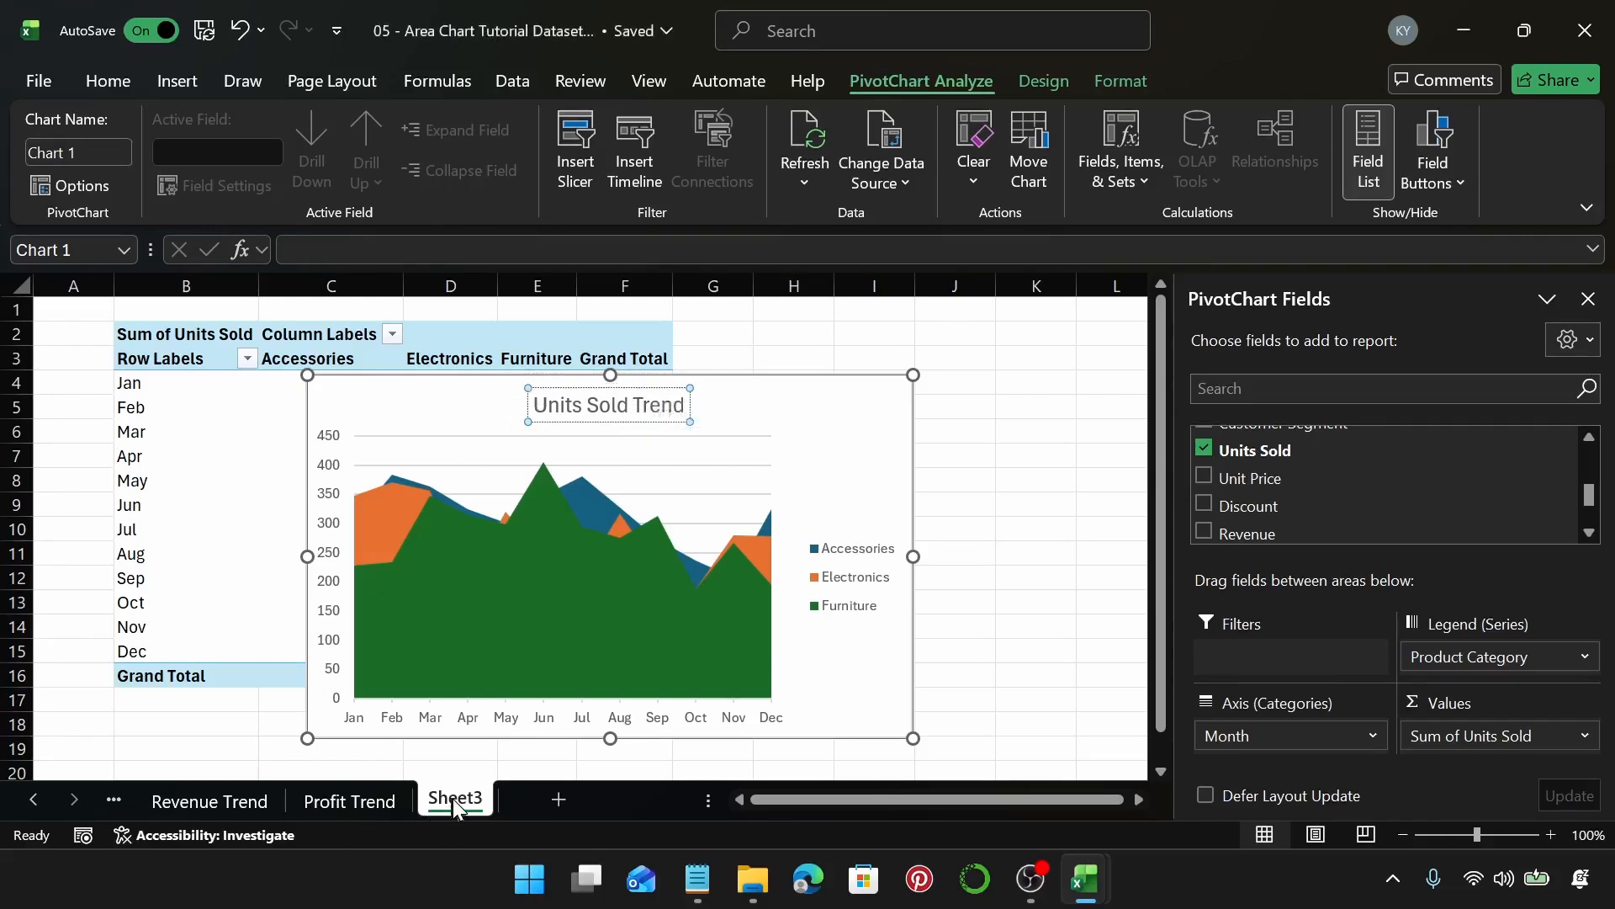
Rename Sheet3 as "Units Sold".
double_click(455, 798)
text(Units Sold)
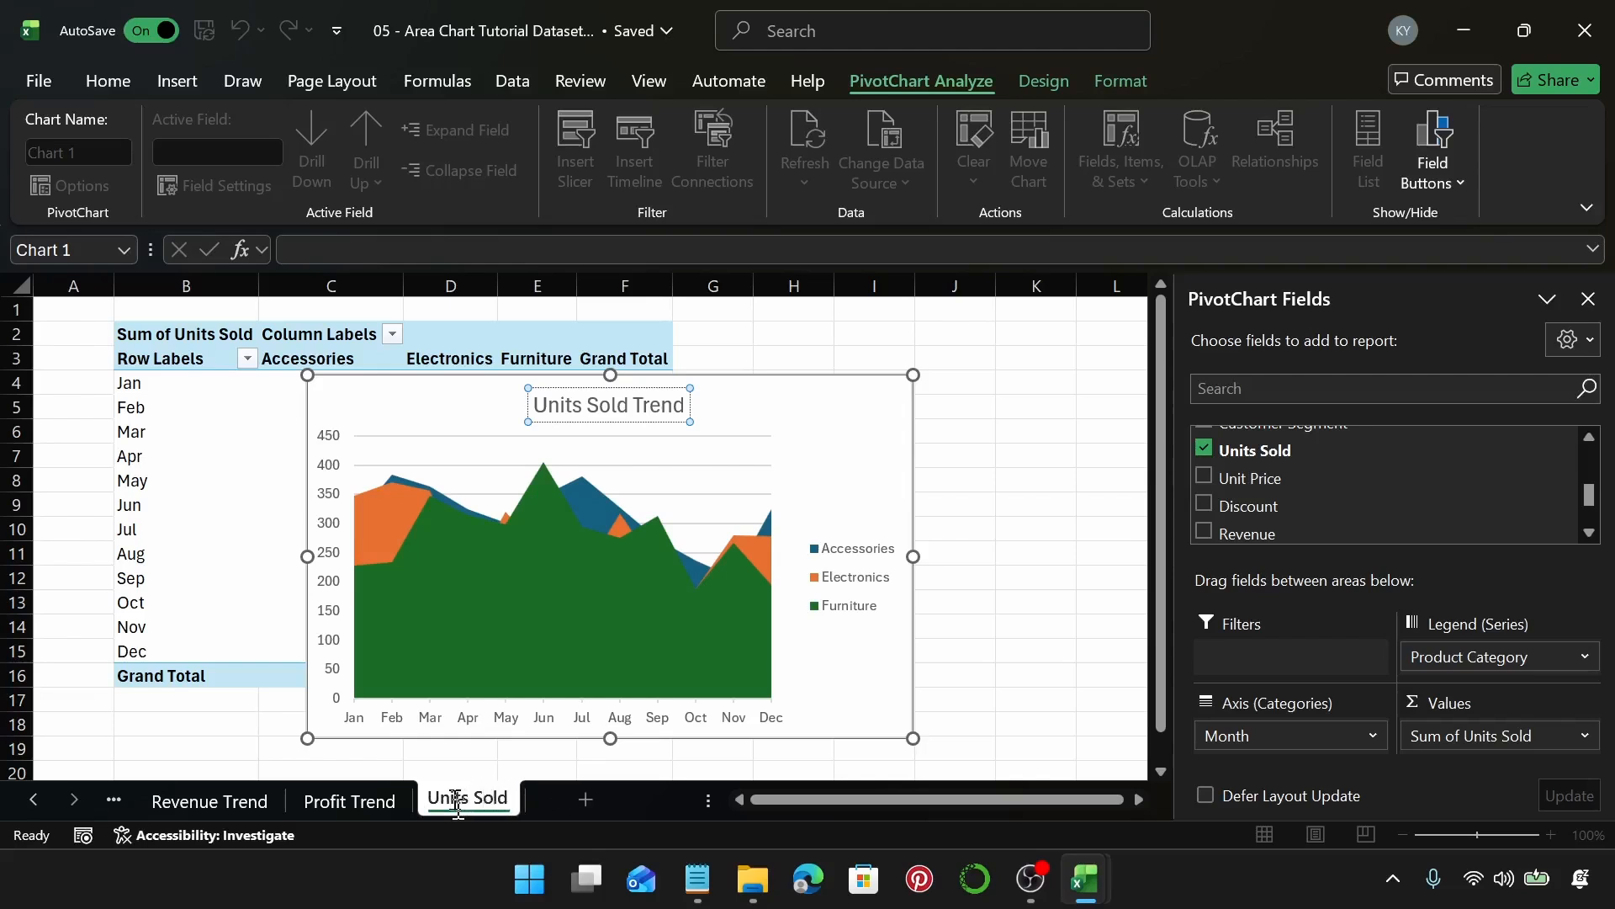
key(Return)
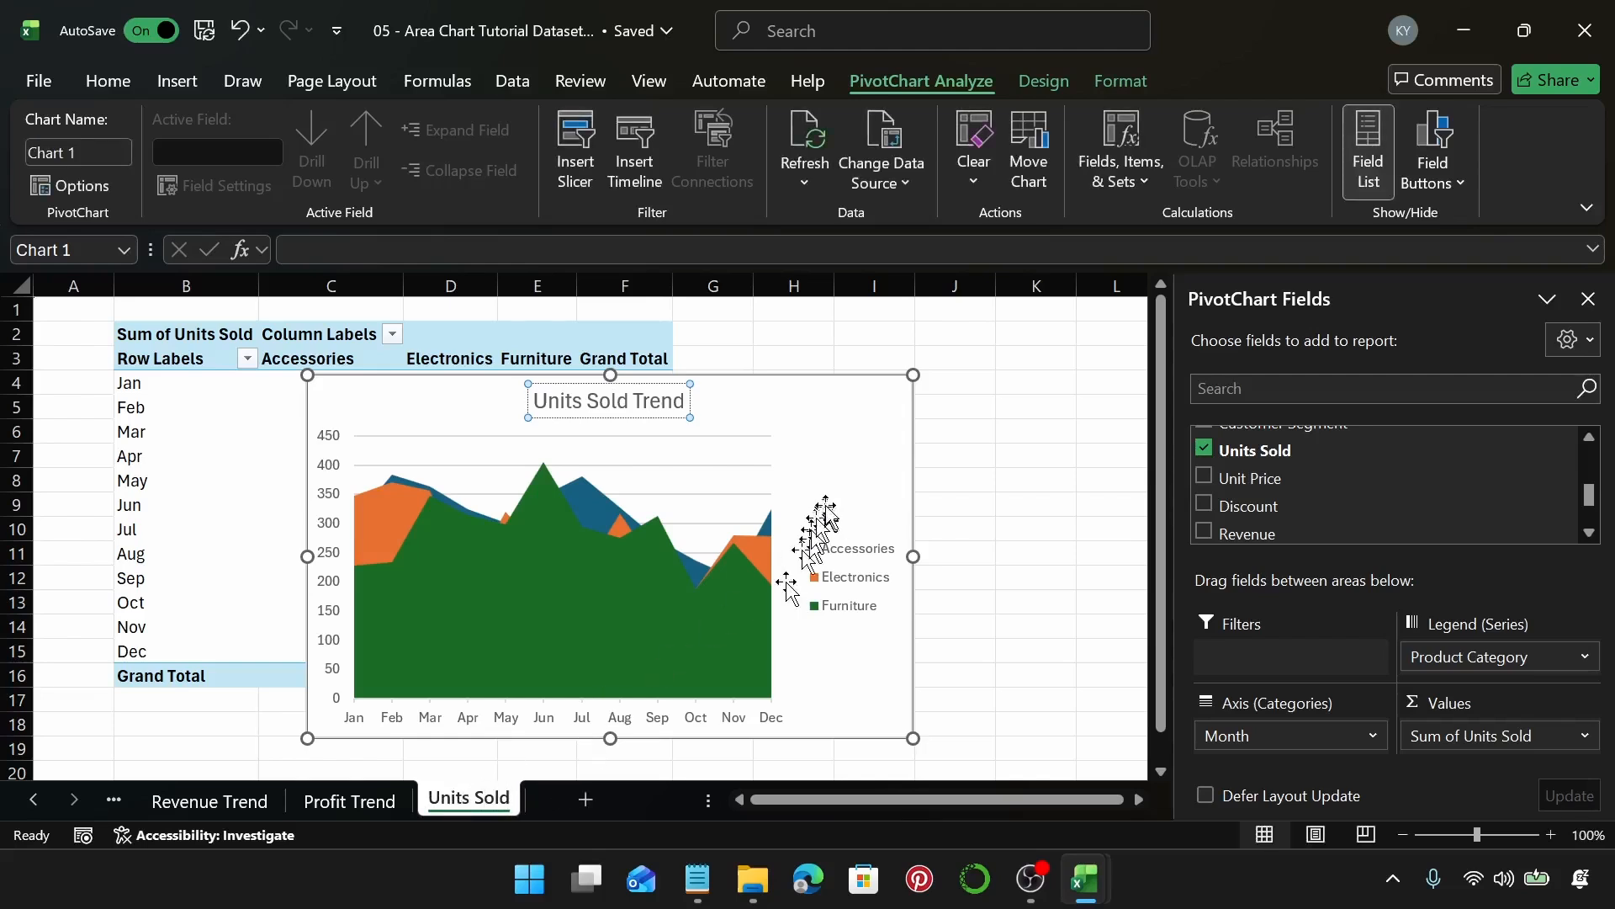
Move the Units Sold Trend chart slightly up and open the formatting options for its major gridlines.
drag(847, 447, 827, 360)
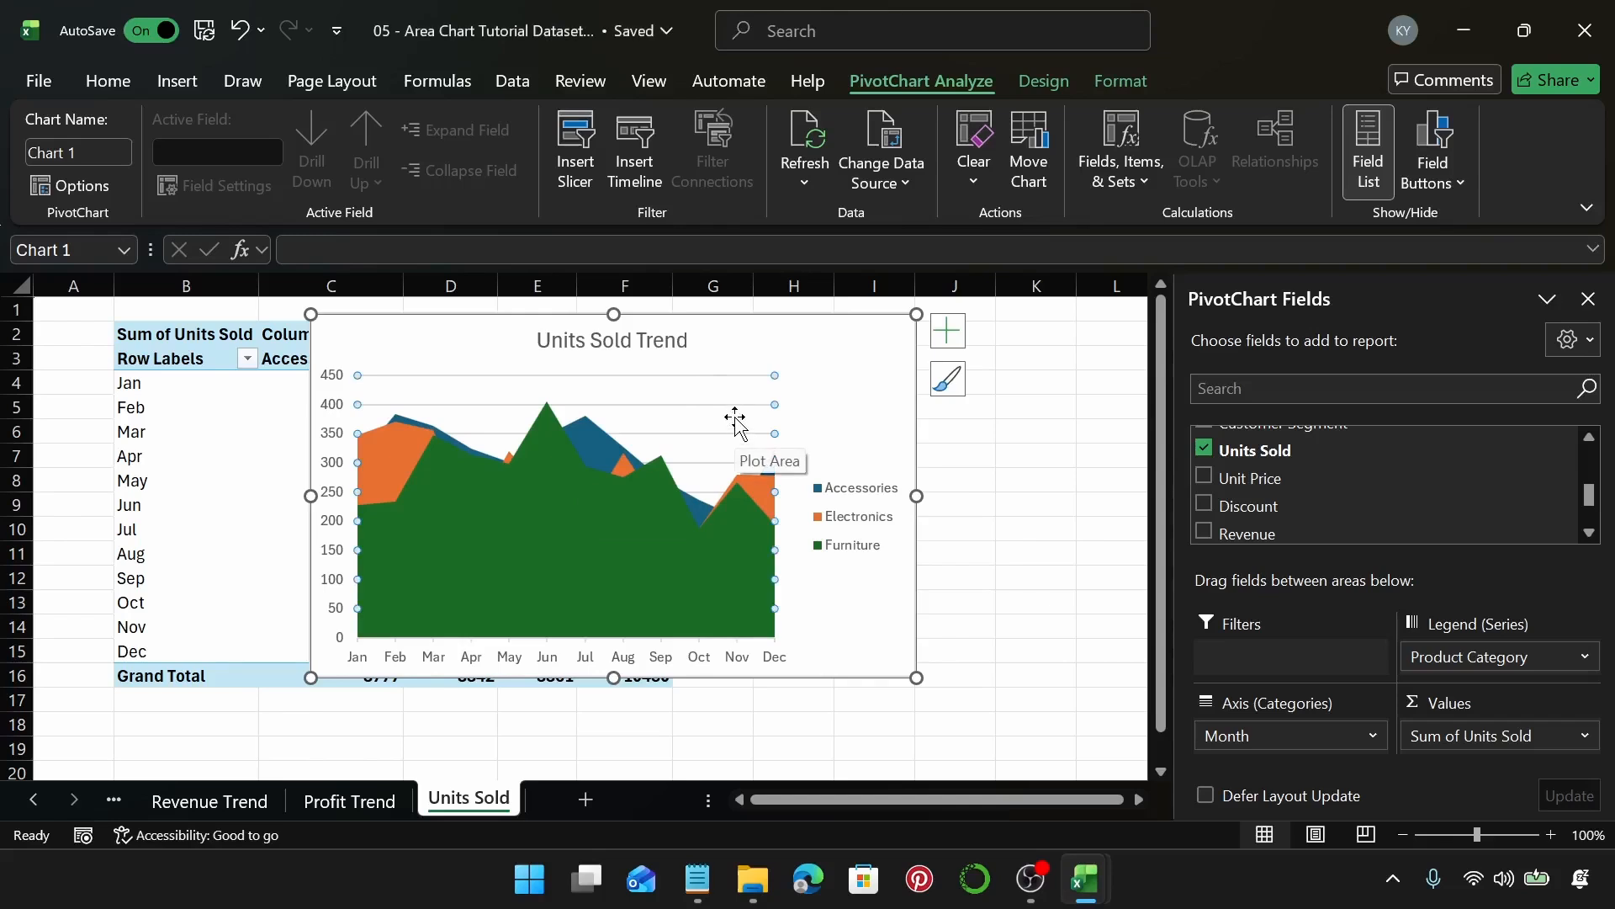
right_click(855, 362)
mouse_move(976, 821)
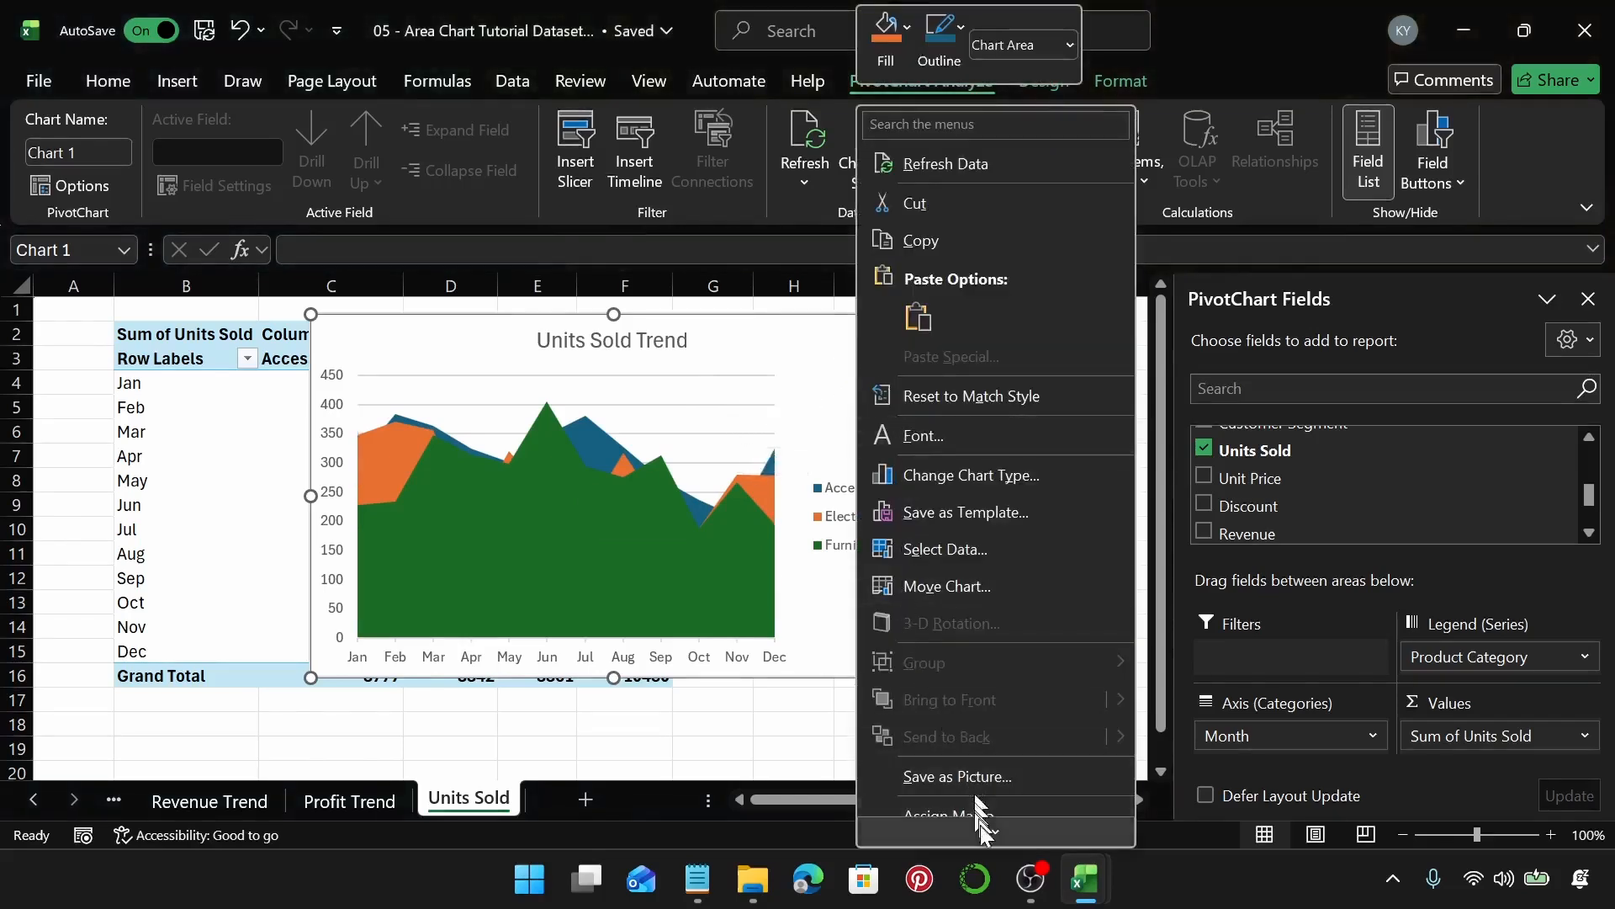
click(989, 800)
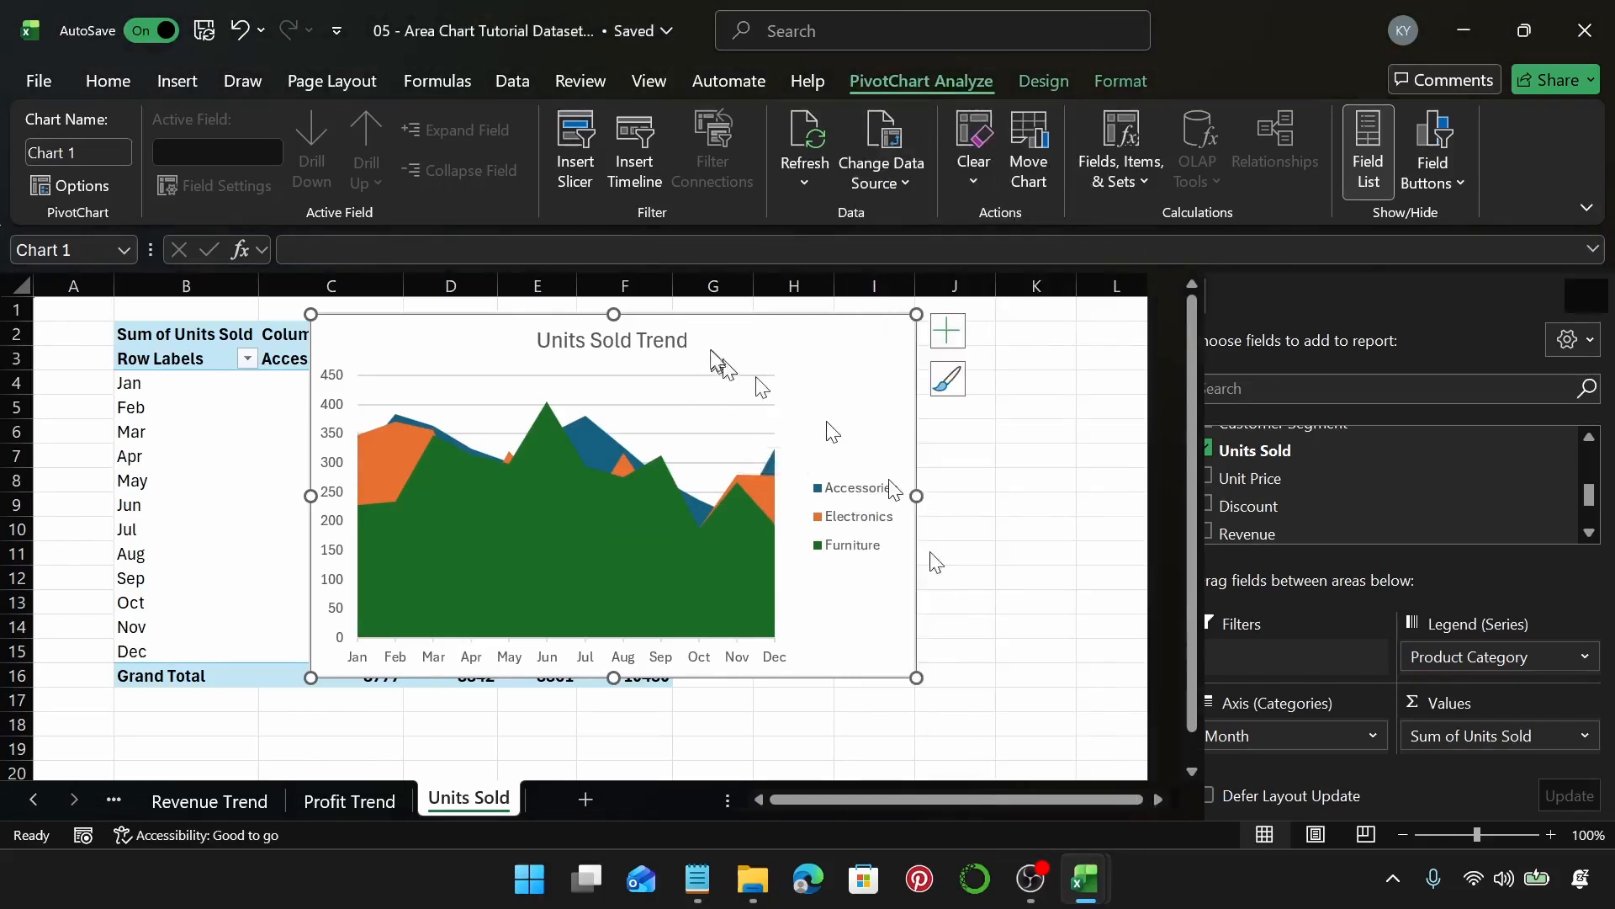
click(727, 405)
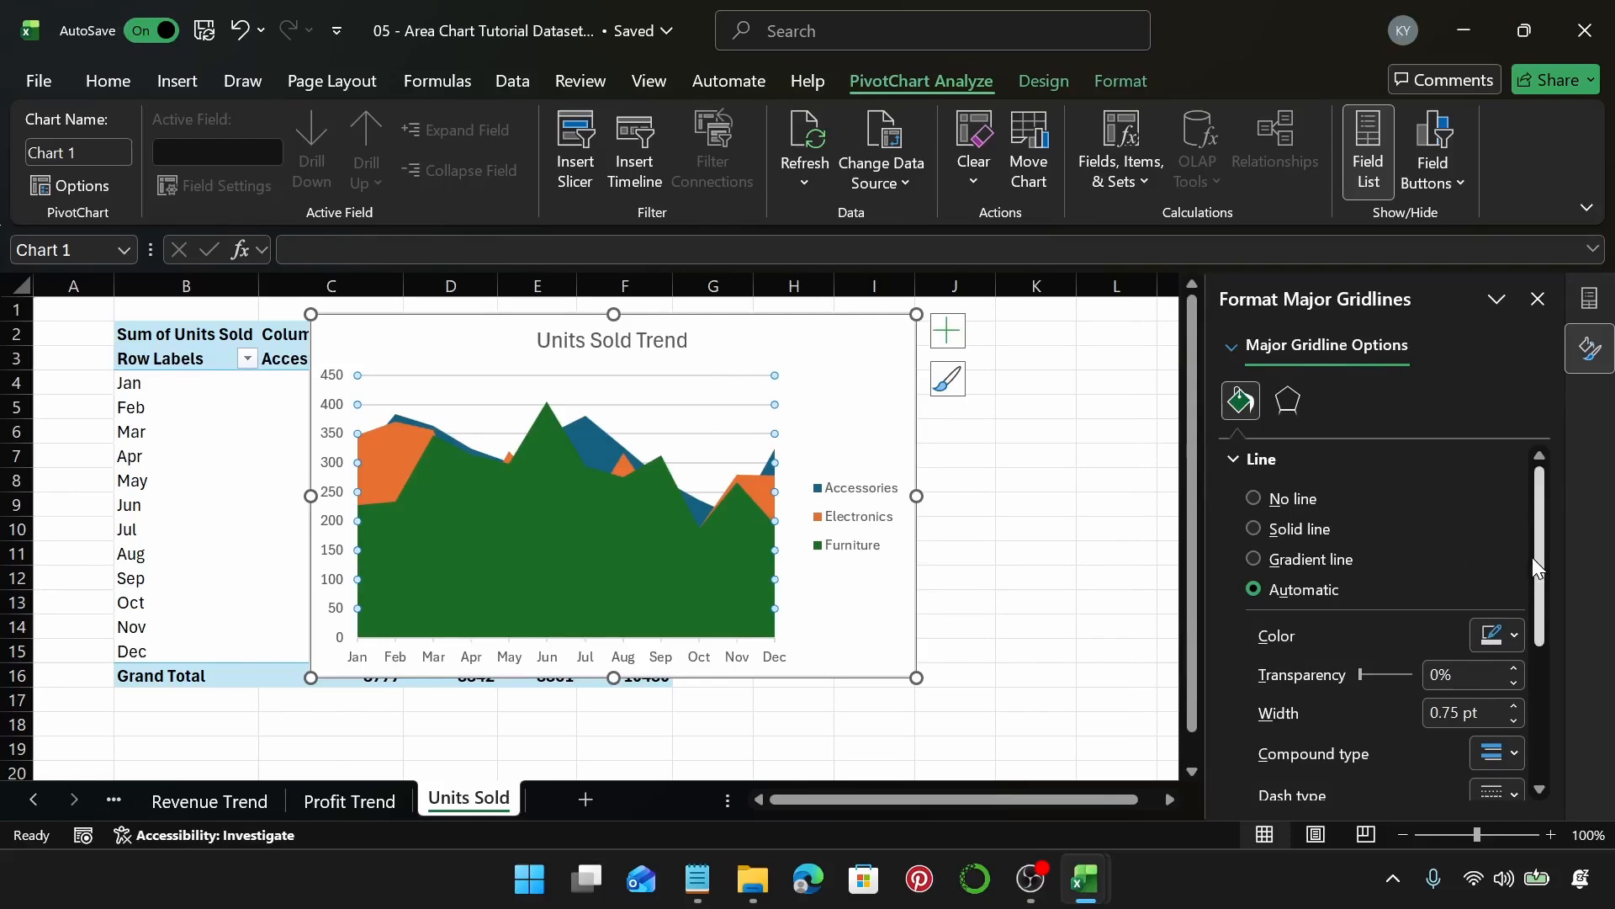
Glance at the Profit Trend sheet, try solid and gradient lines on the Units Sold chart's major gridlines, and return them to Automatic.
click(353, 801)
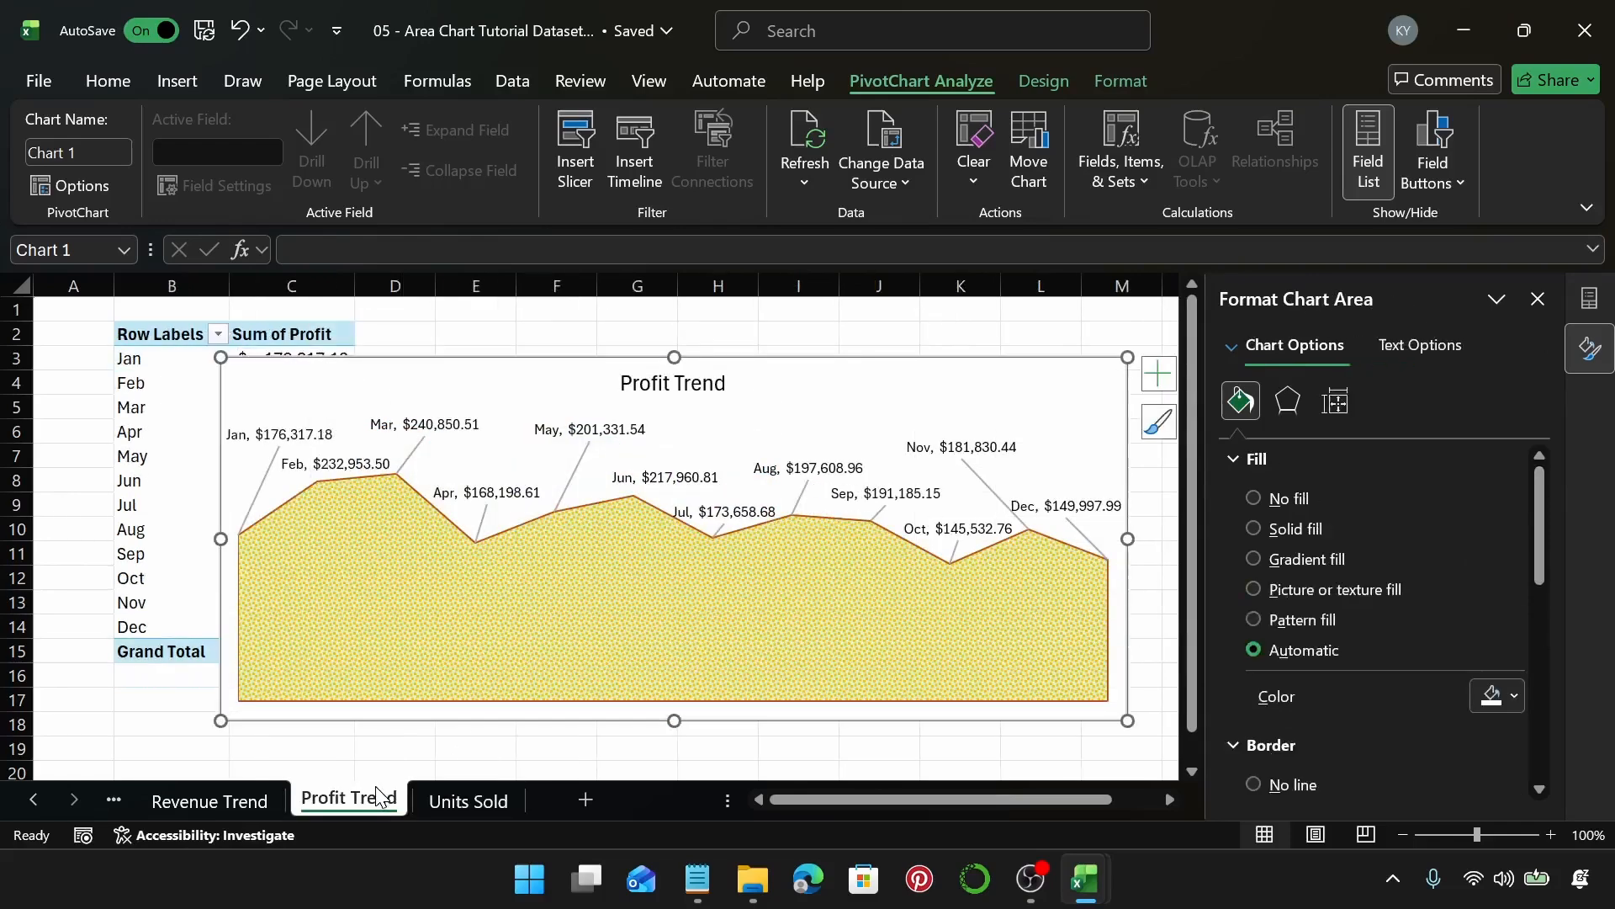
click(461, 807)
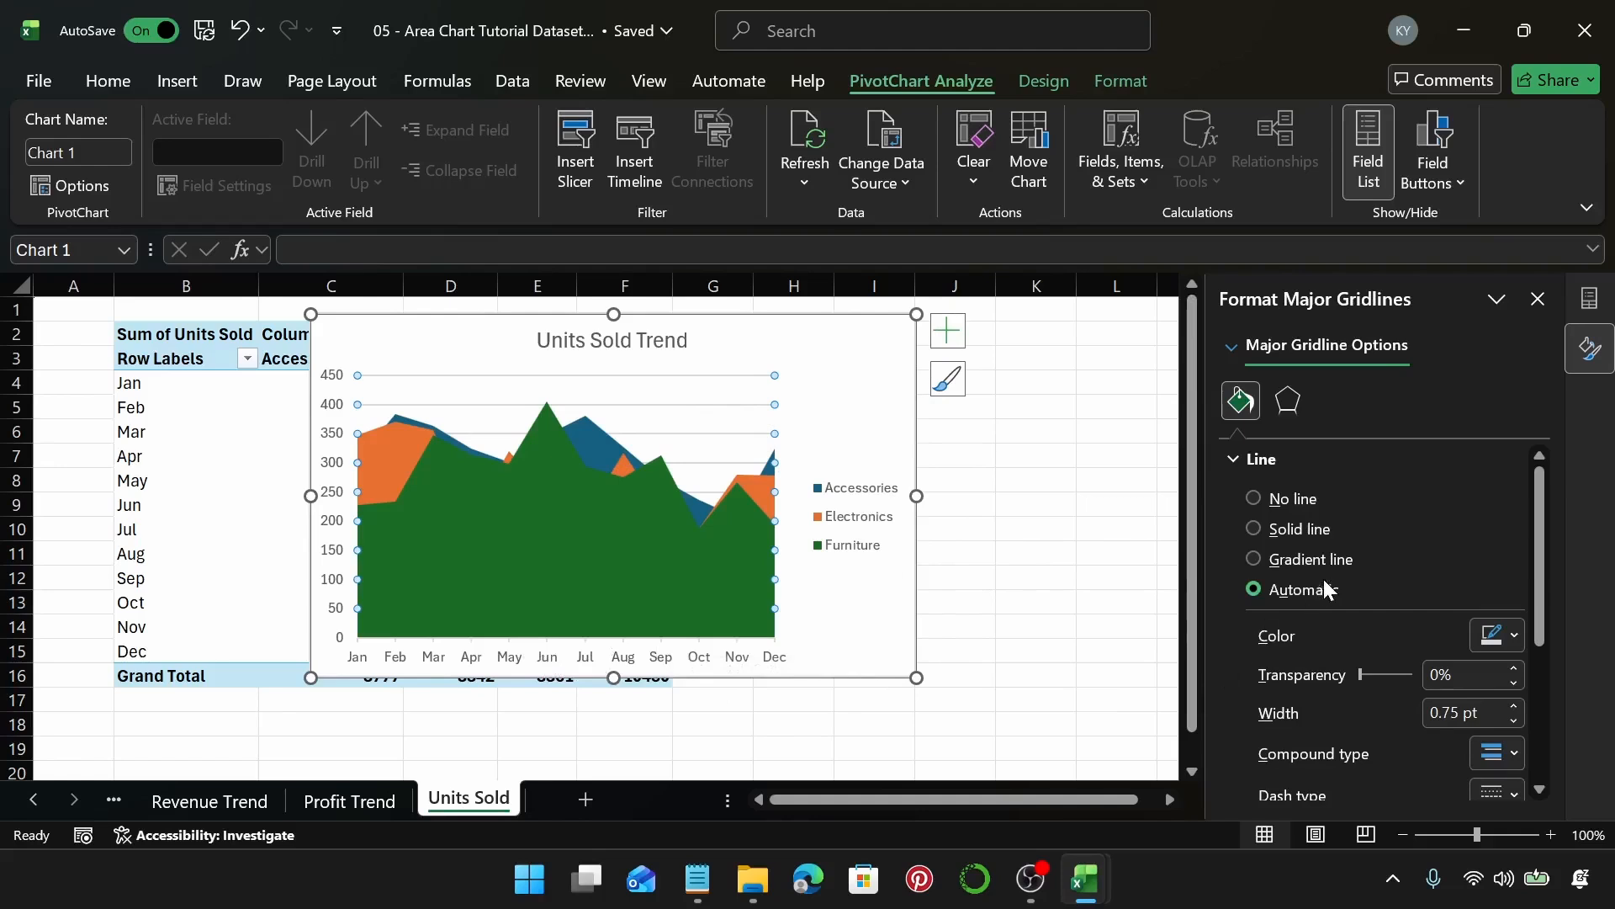
click(1257, 526)
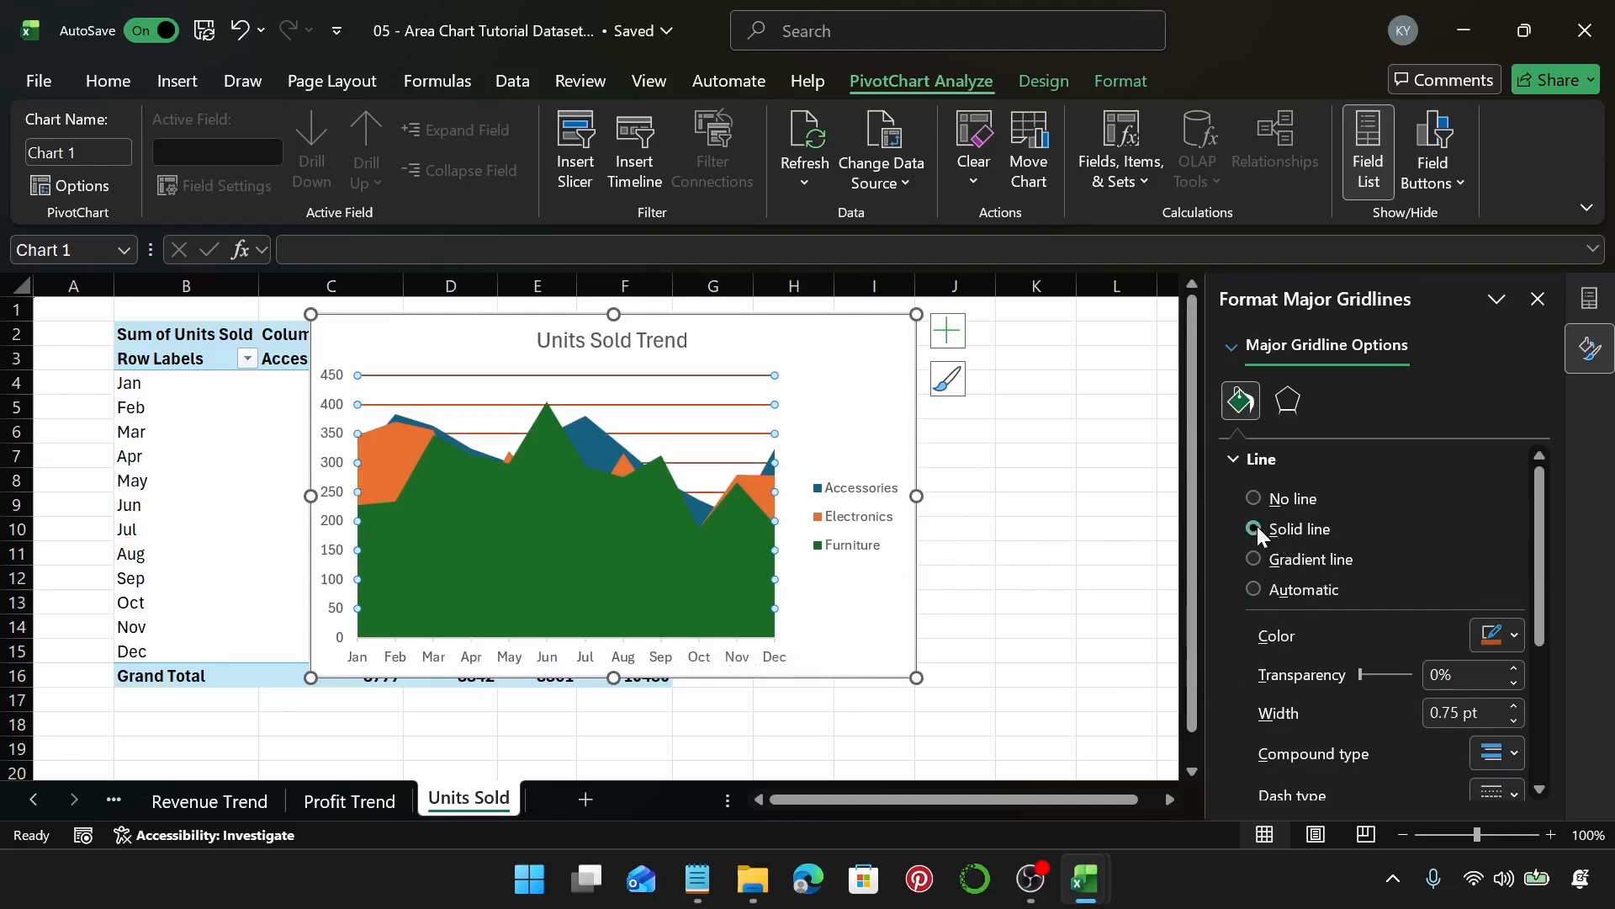
click(1253, 590)
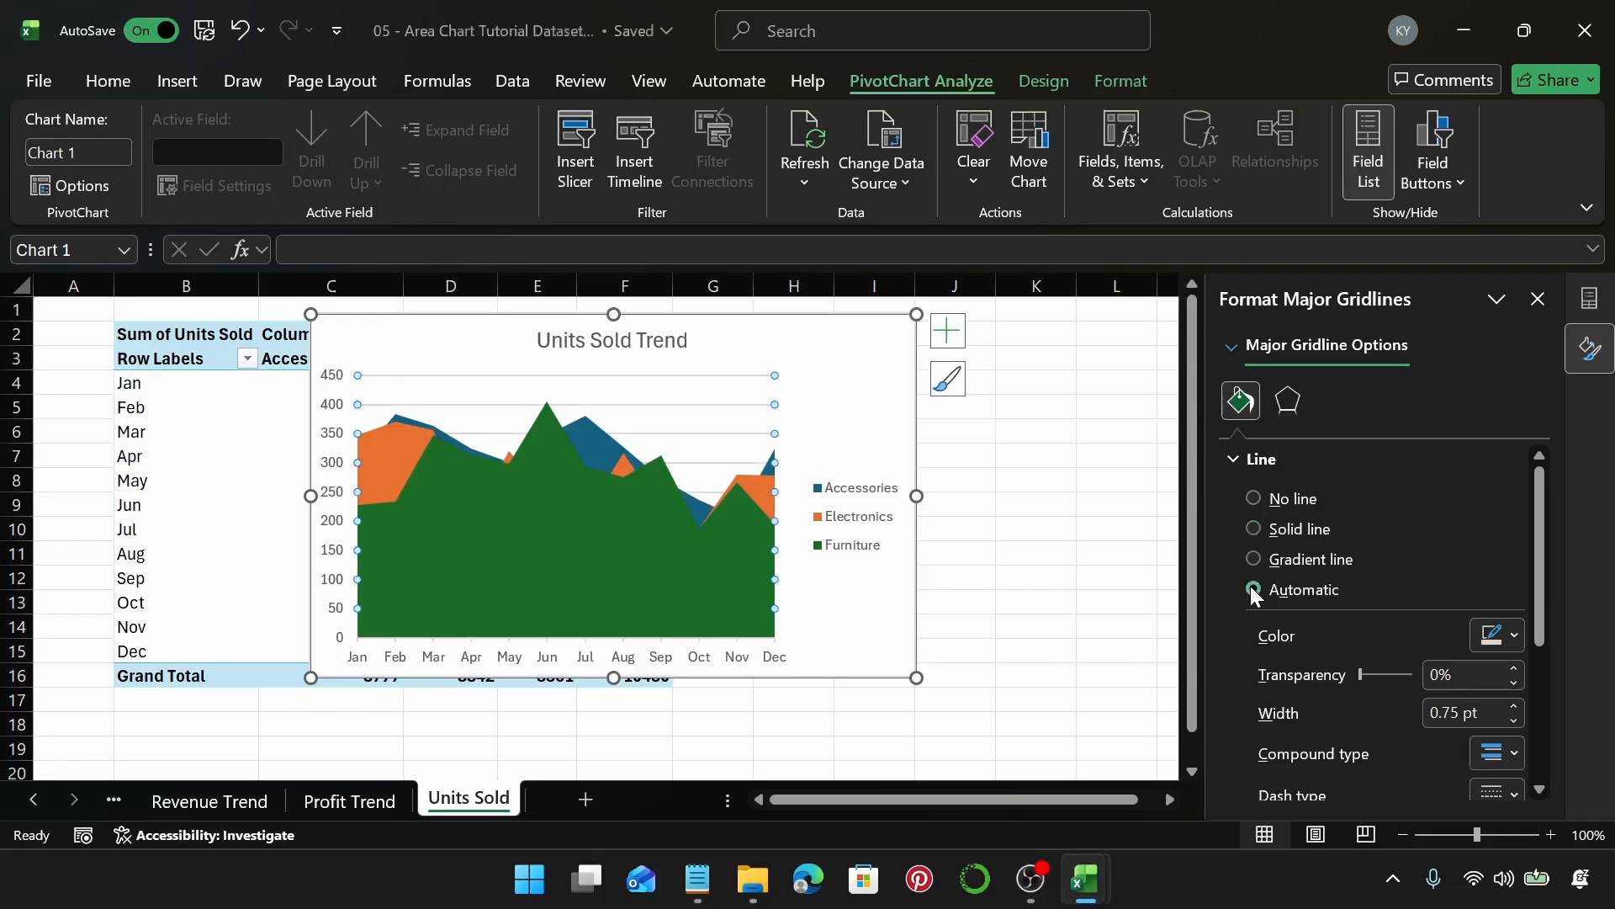
click(1253, 528)
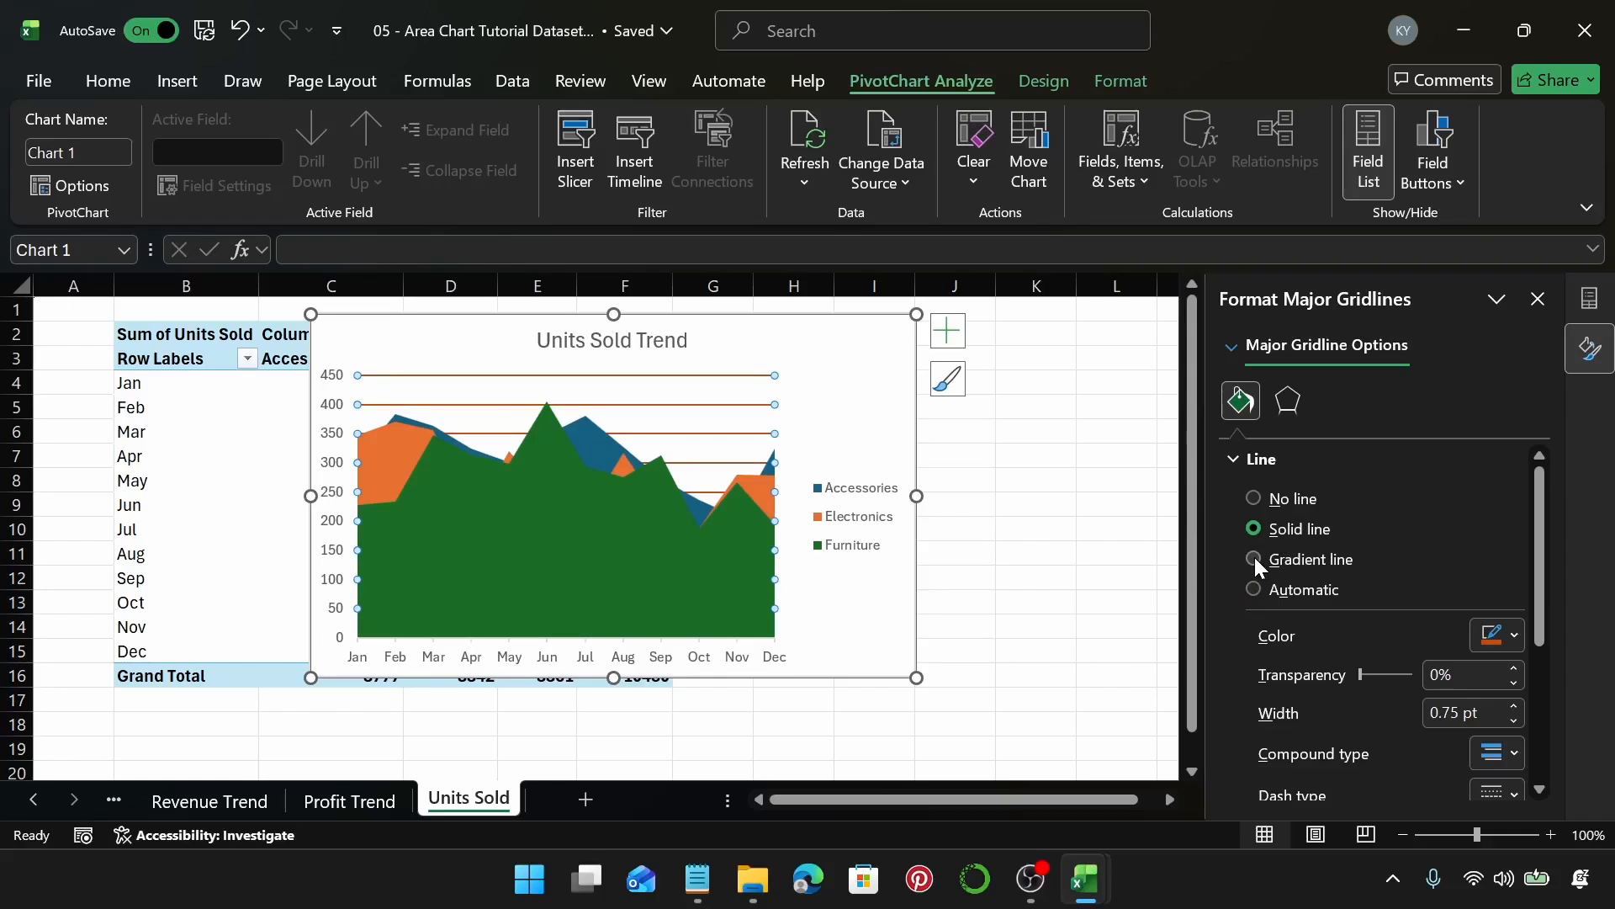
click(1255, 557)
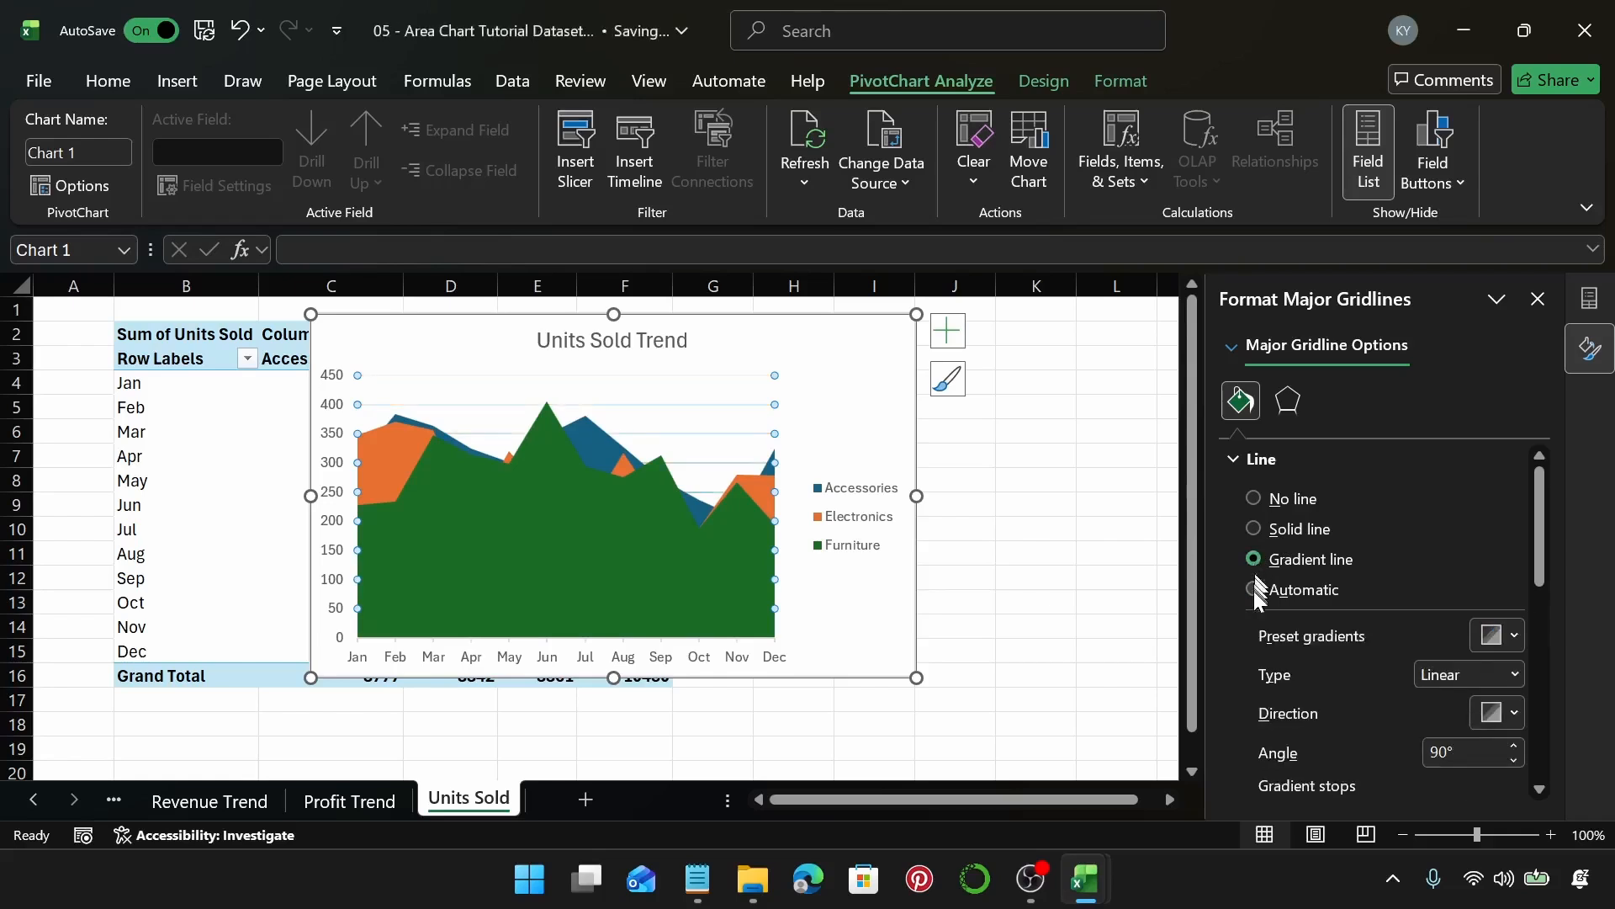
click(1254, 590)
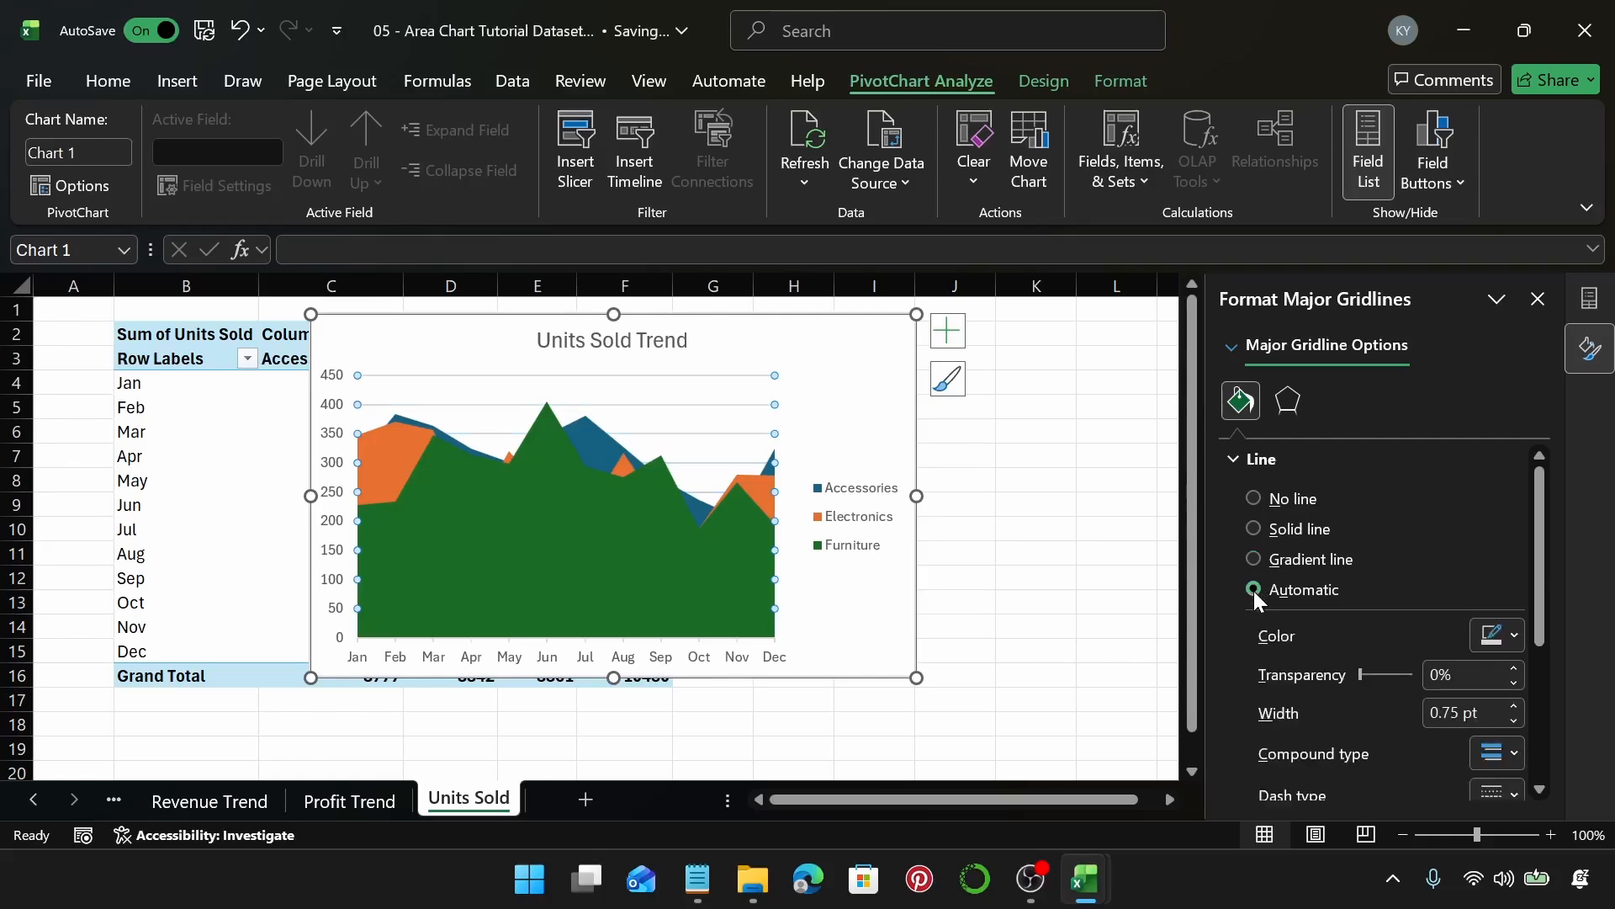
Set the major gridlines' width to 1.75 pt and apply the double-line compound type of one thick and one thin line.
drag(1547, 621, 1545, 658)
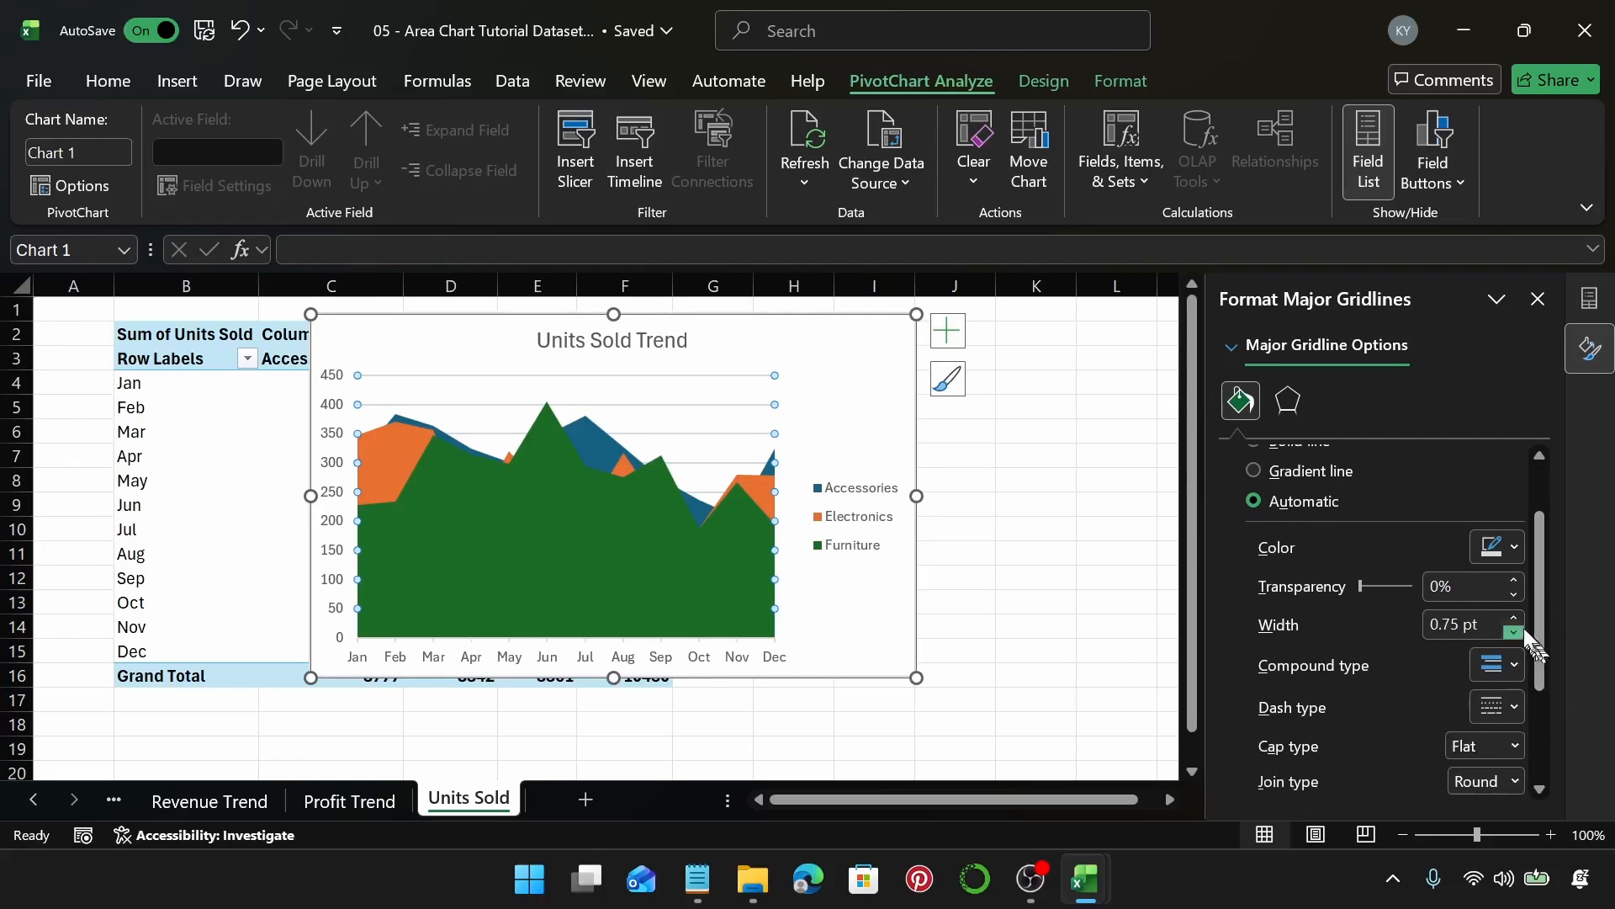
click(1513, 618)
double_click(1514, 618)
click(1514, 618)
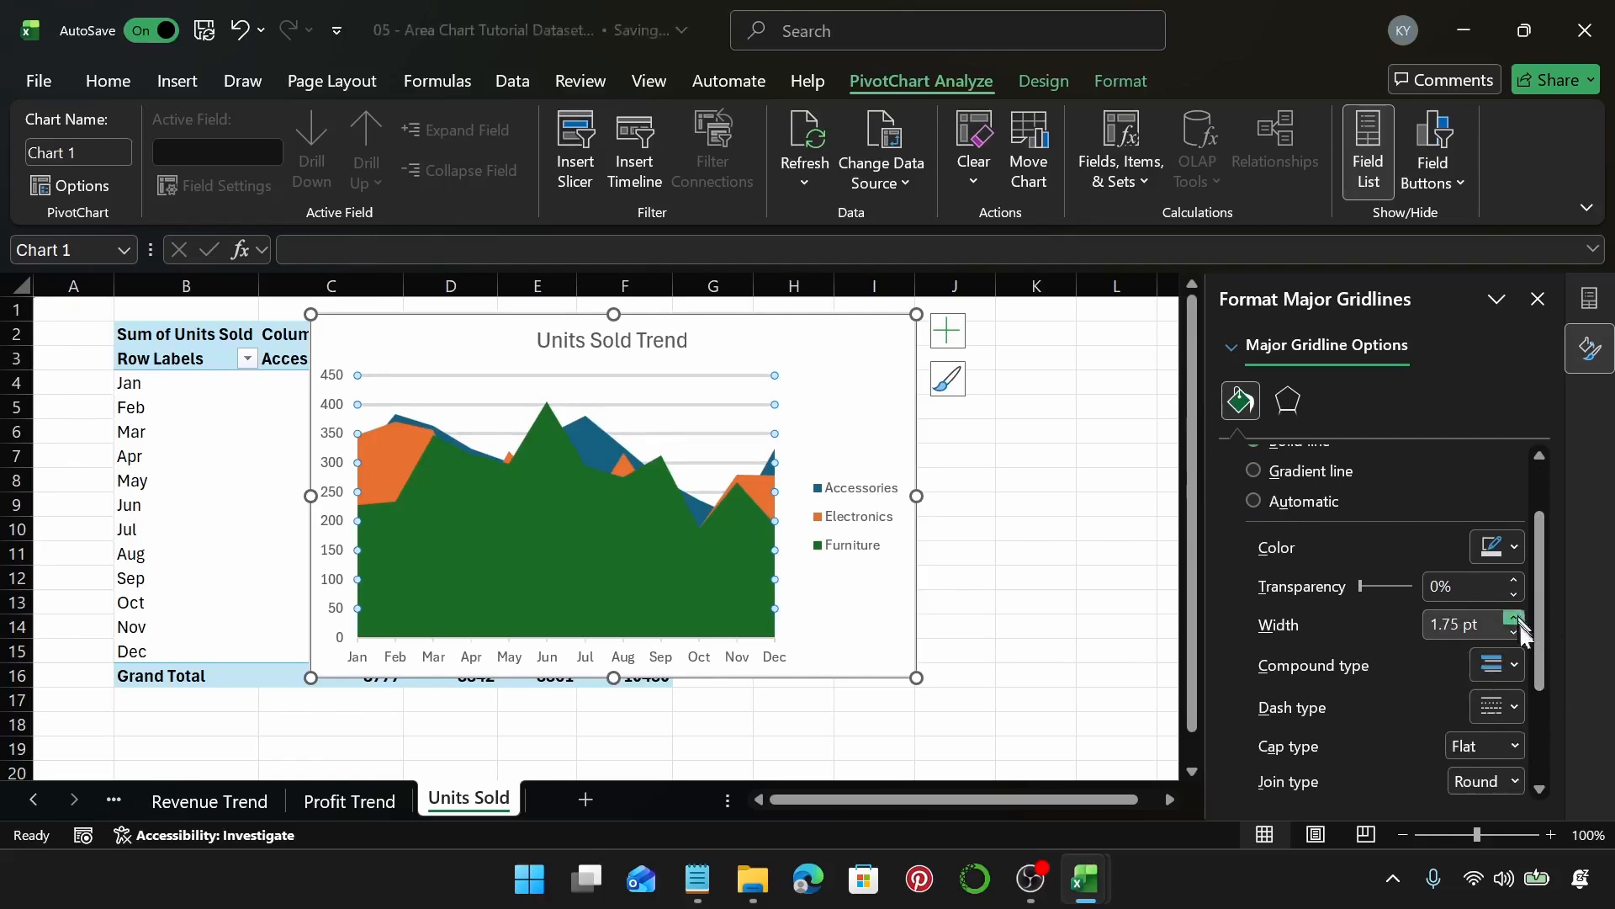
scroll(1479, 585, up, 3)
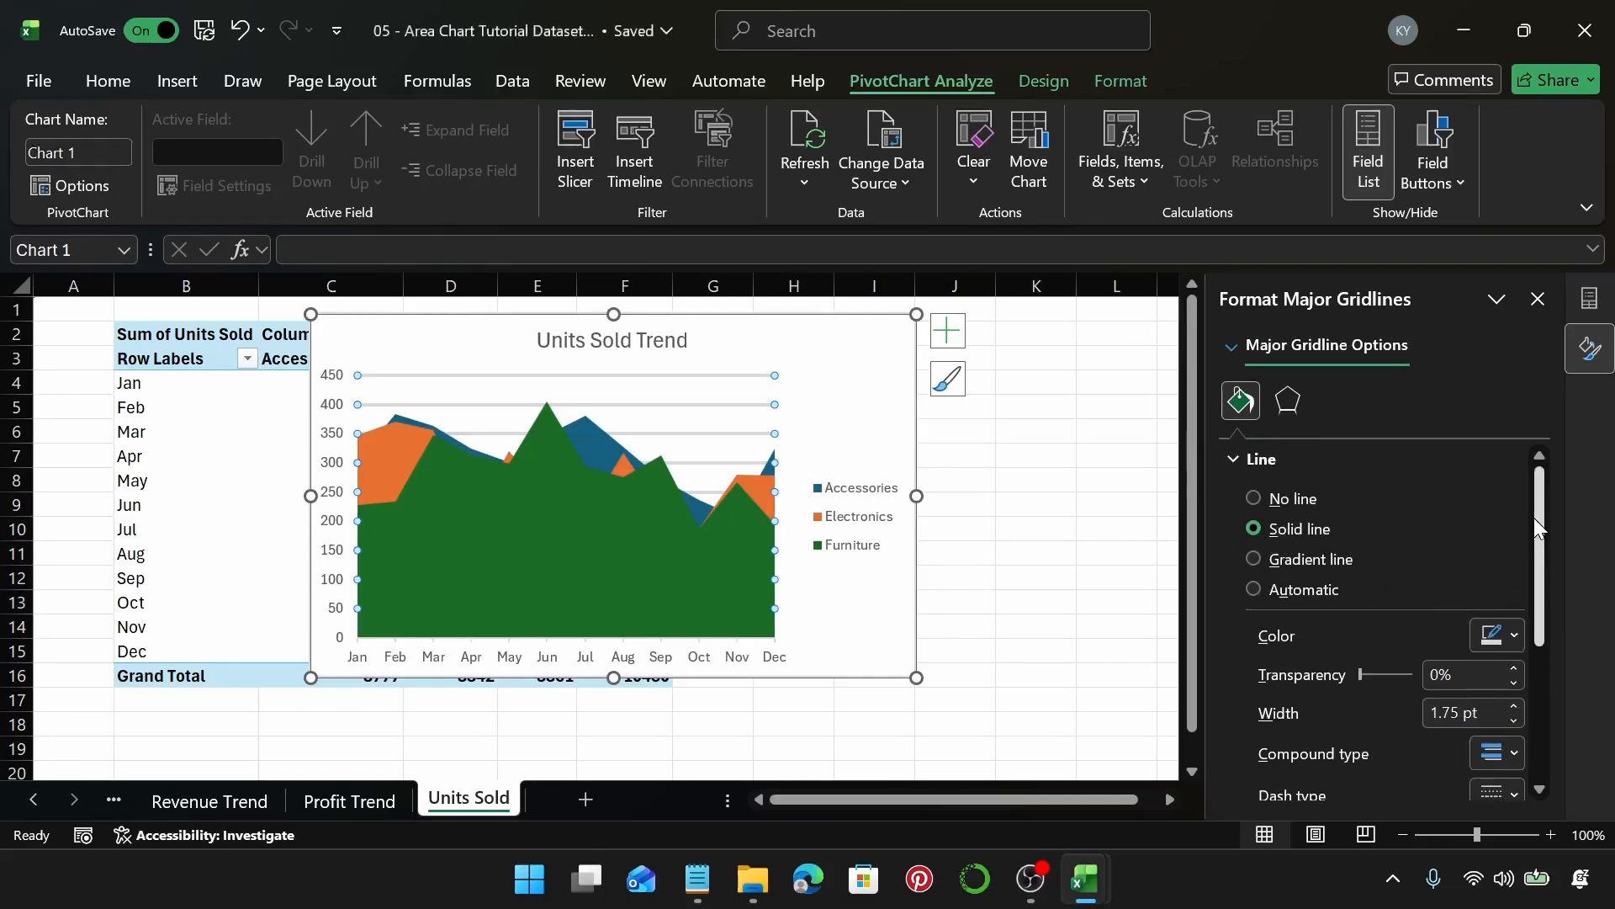
drag(1535, 525, 1550, 599)
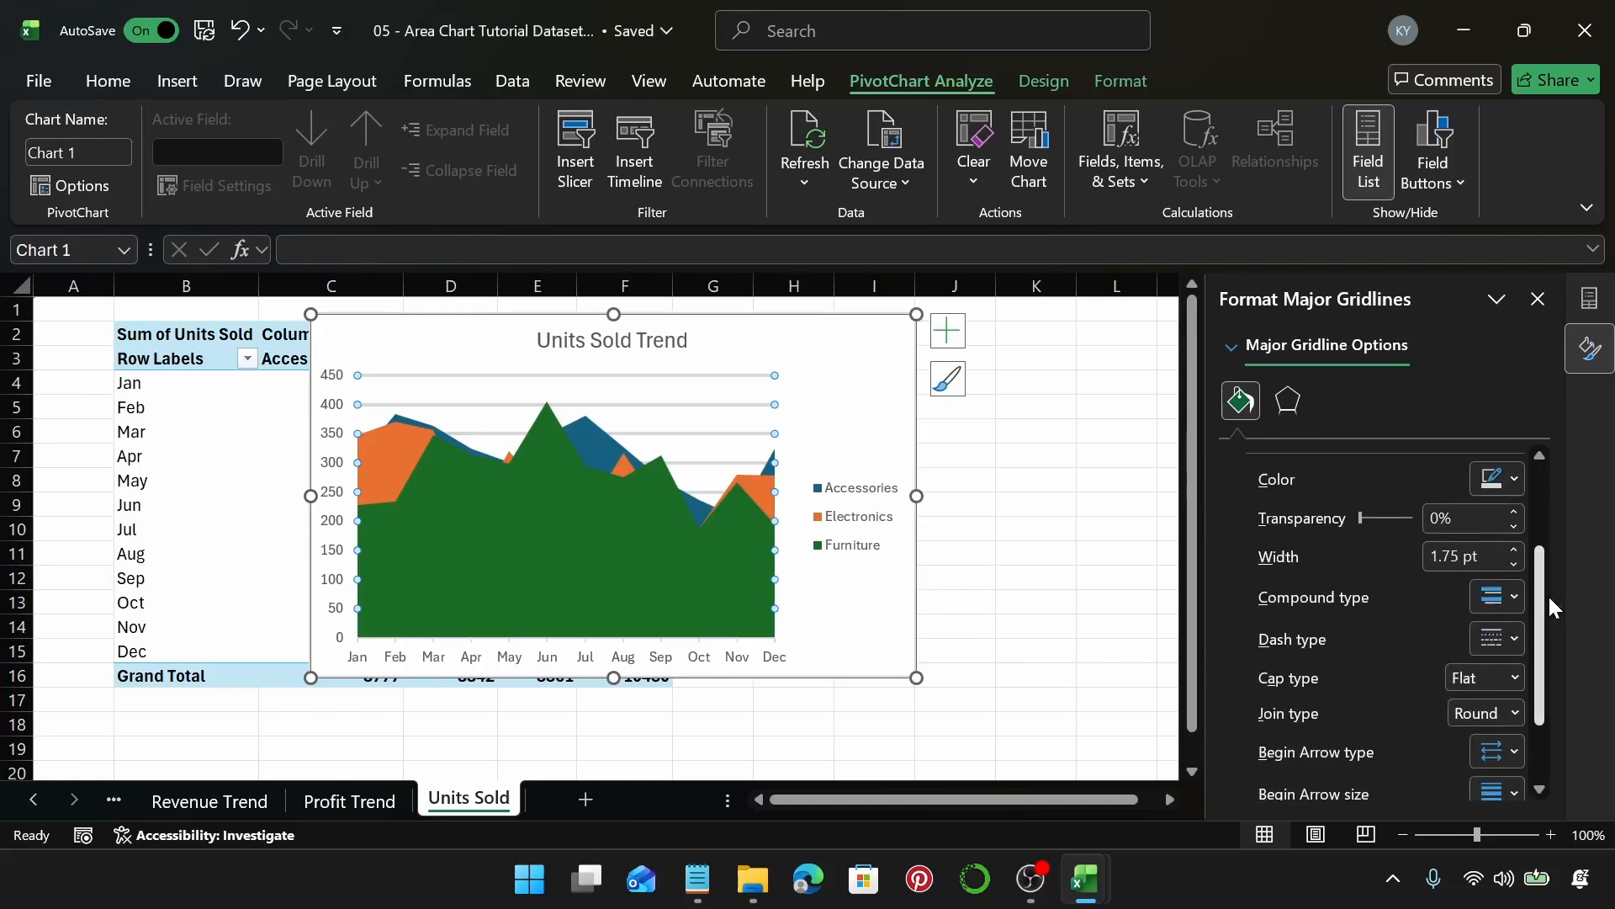
click(1514, 596)
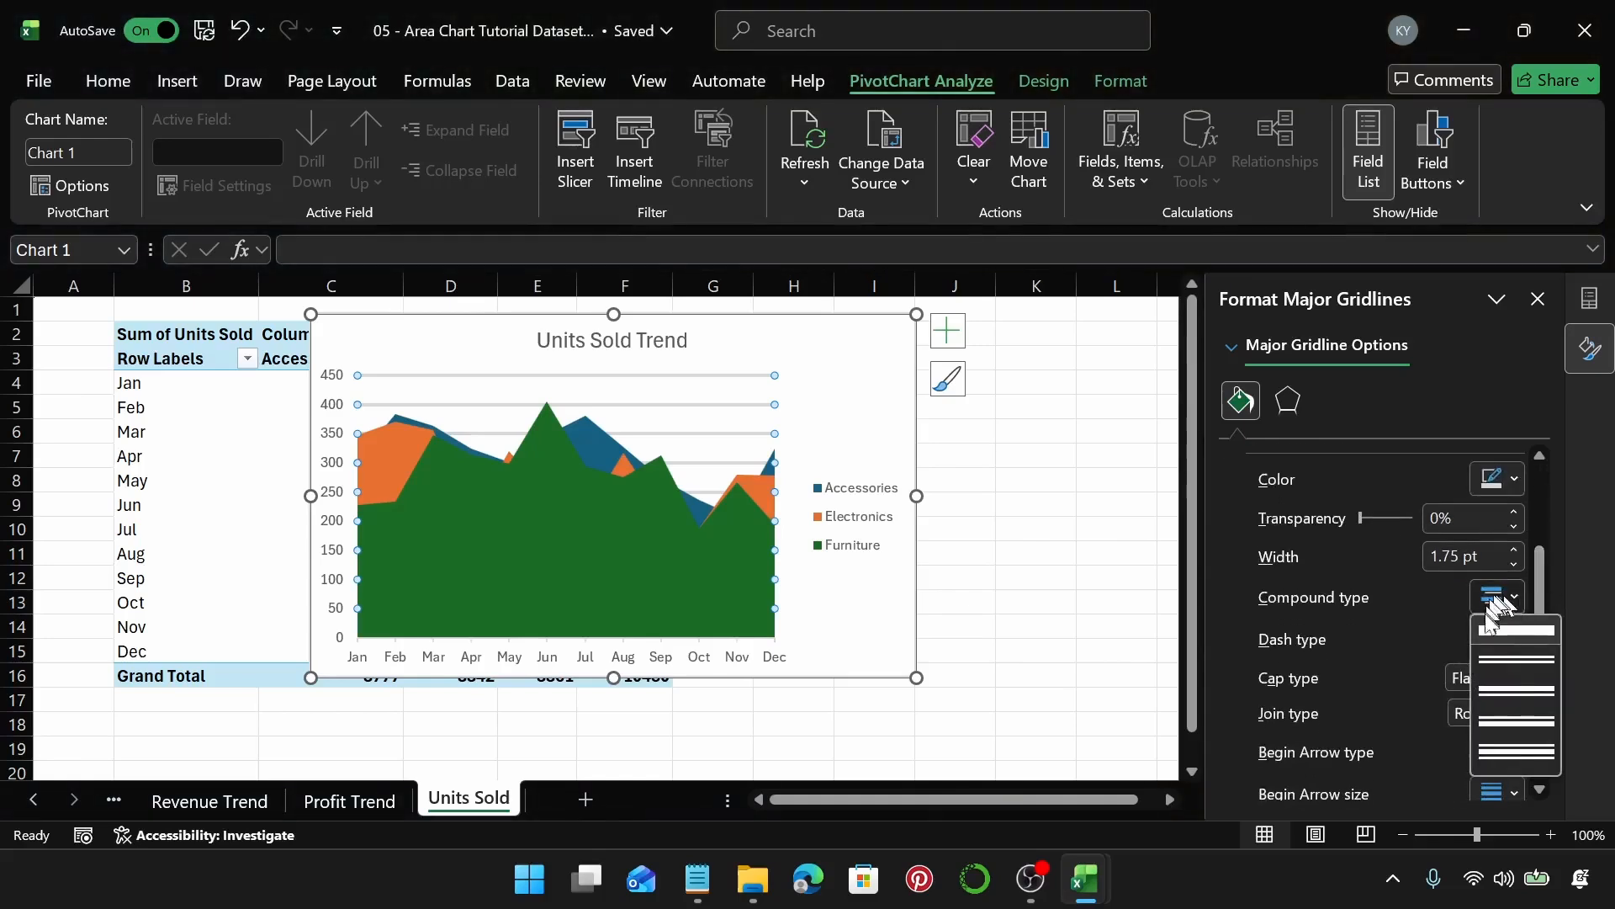
click(1523, 690)
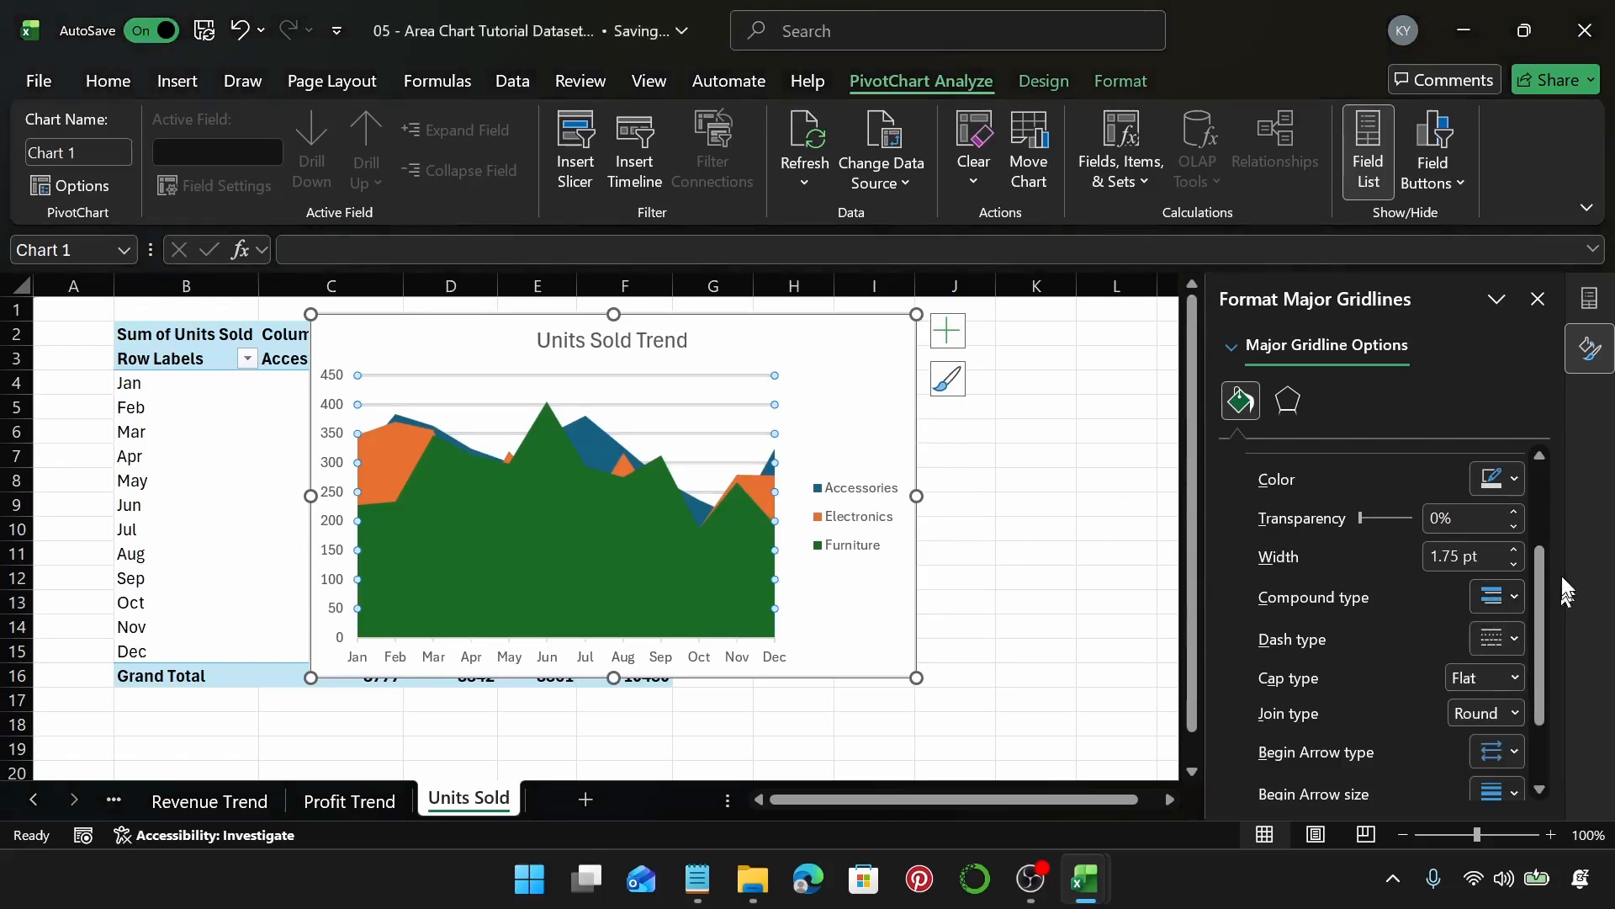
Increase the major gridlines' width to 3.75 pt and switch them to another multi-line compound type.
click(1514, 550)
click(1514, 550)
click(1514, 549)
click(1514, 549)
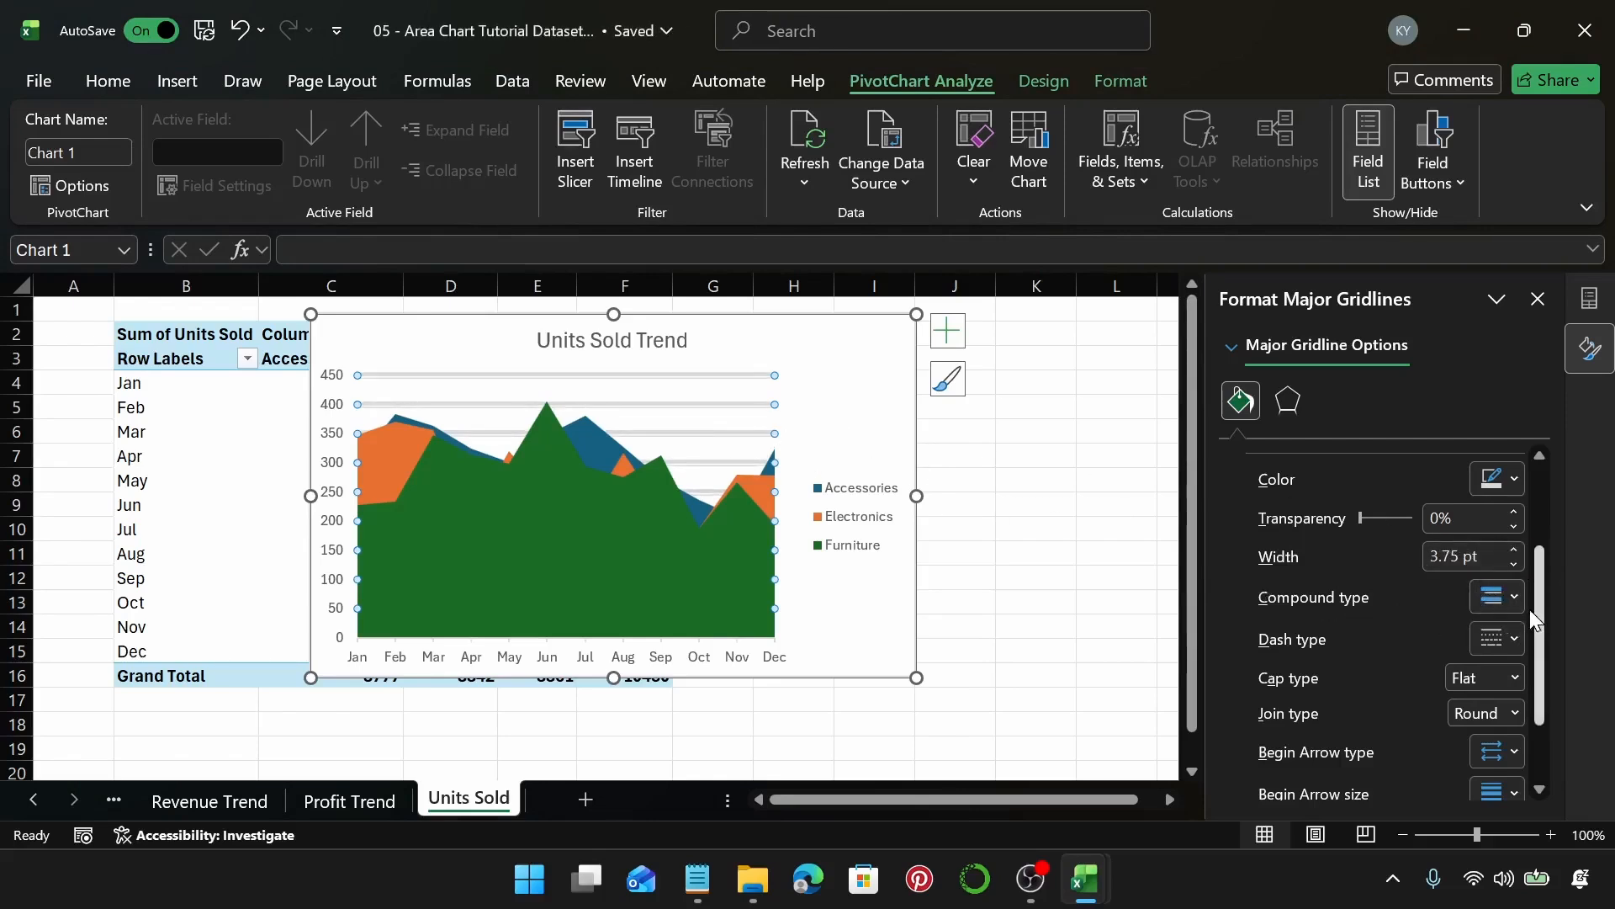
click(1522, 602)
click(1508, 729)
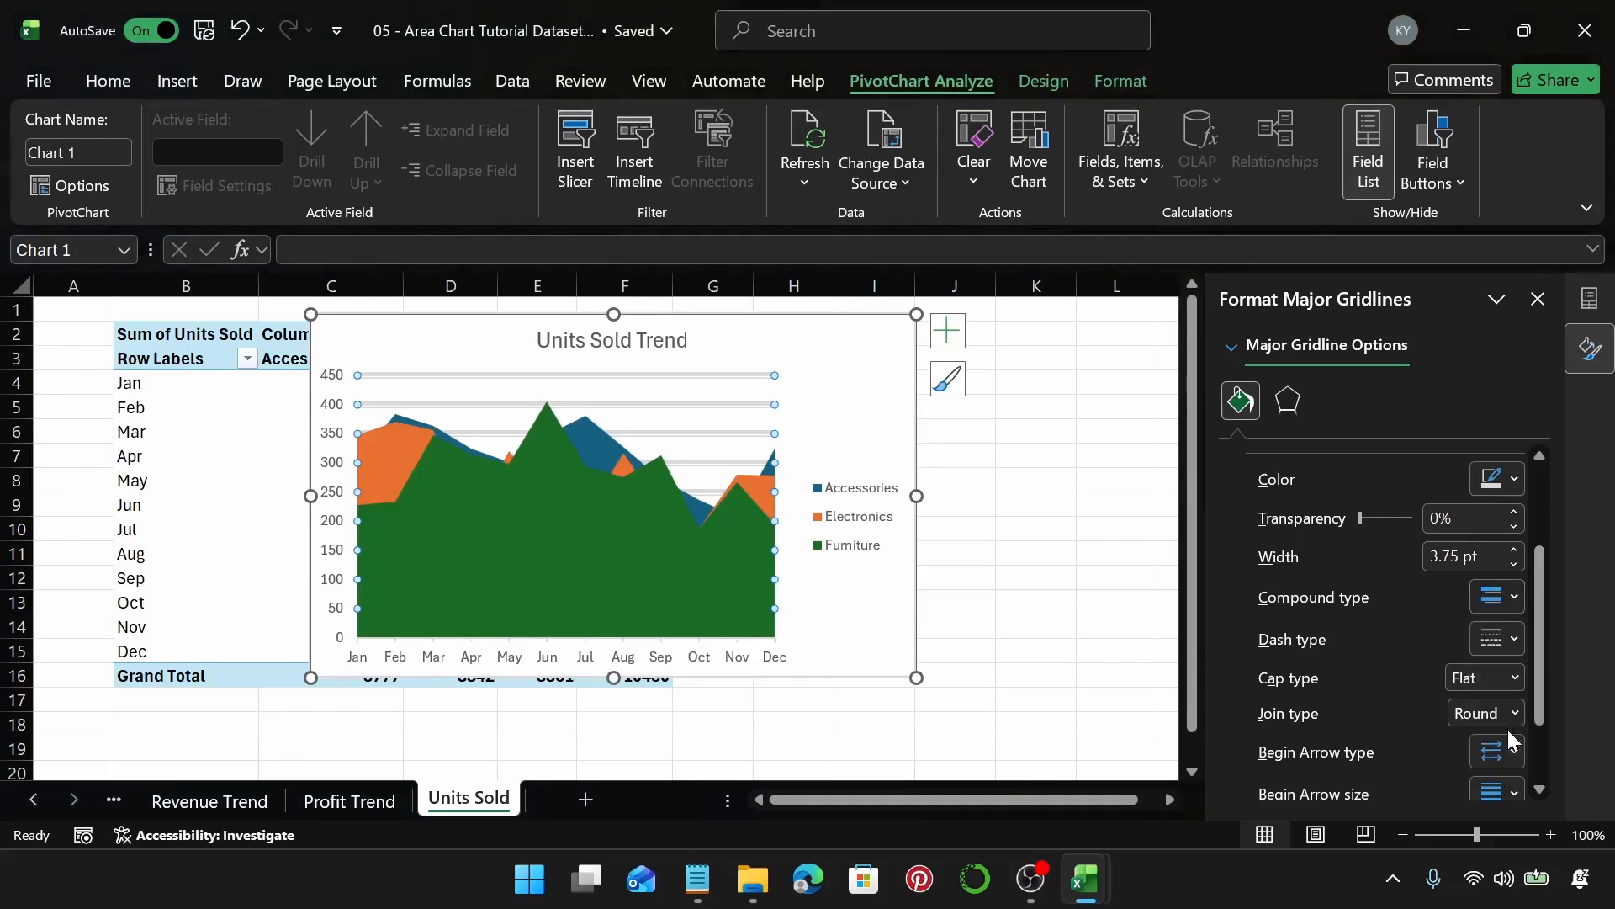
click(1517, 598)
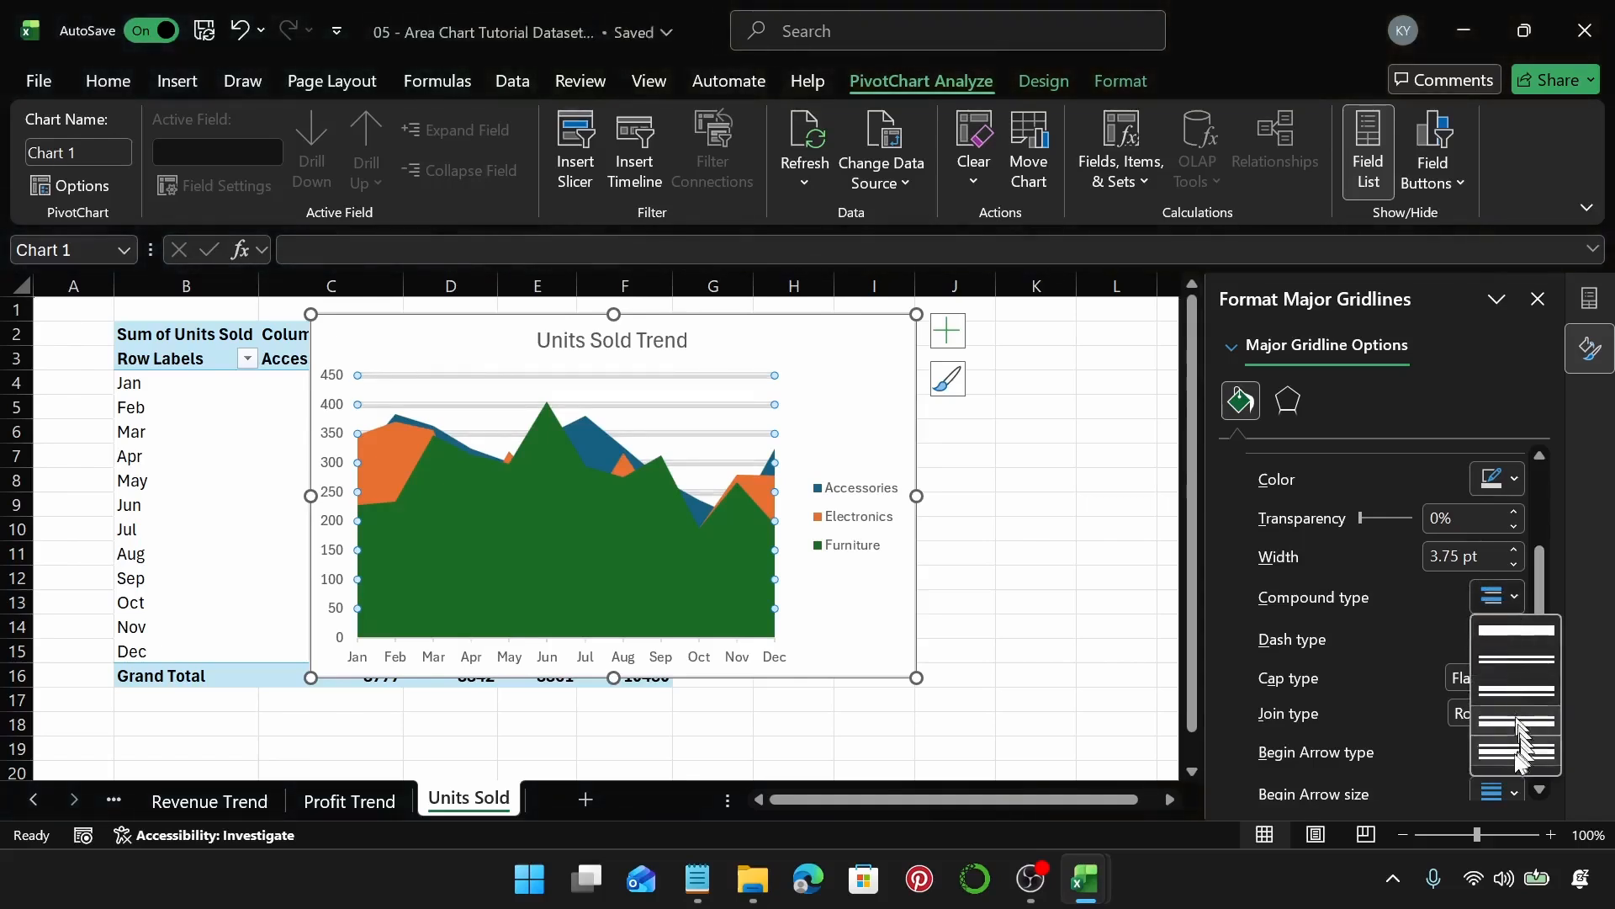
click(1519, 725)
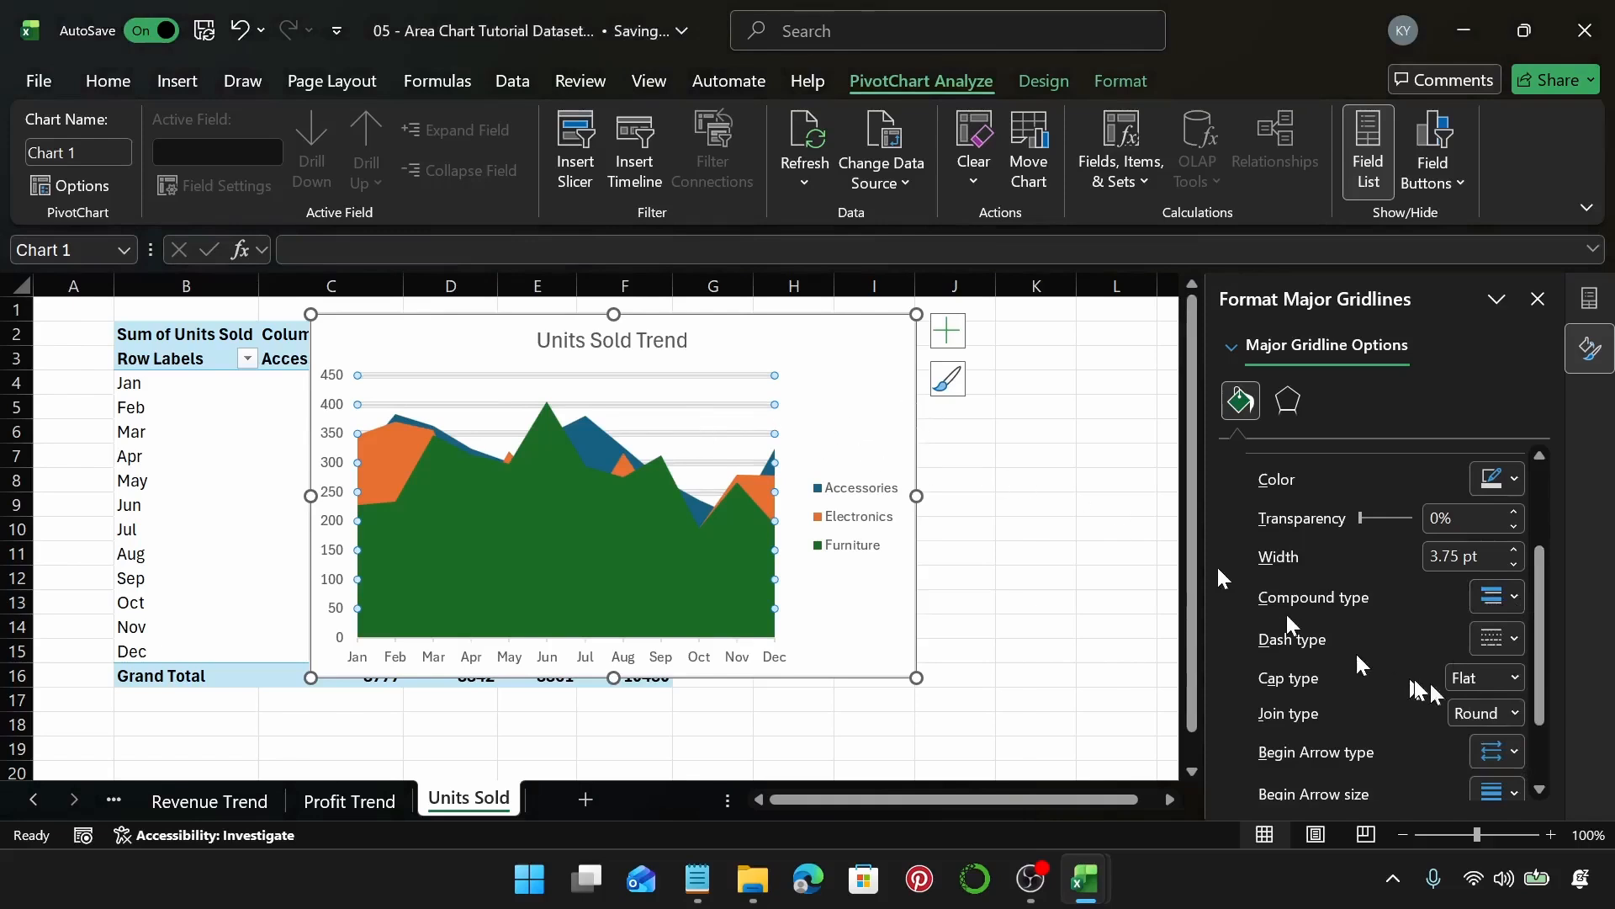
Try dotted dash types on the major gridlines and settle on the long dash style.
click(1514, 640)
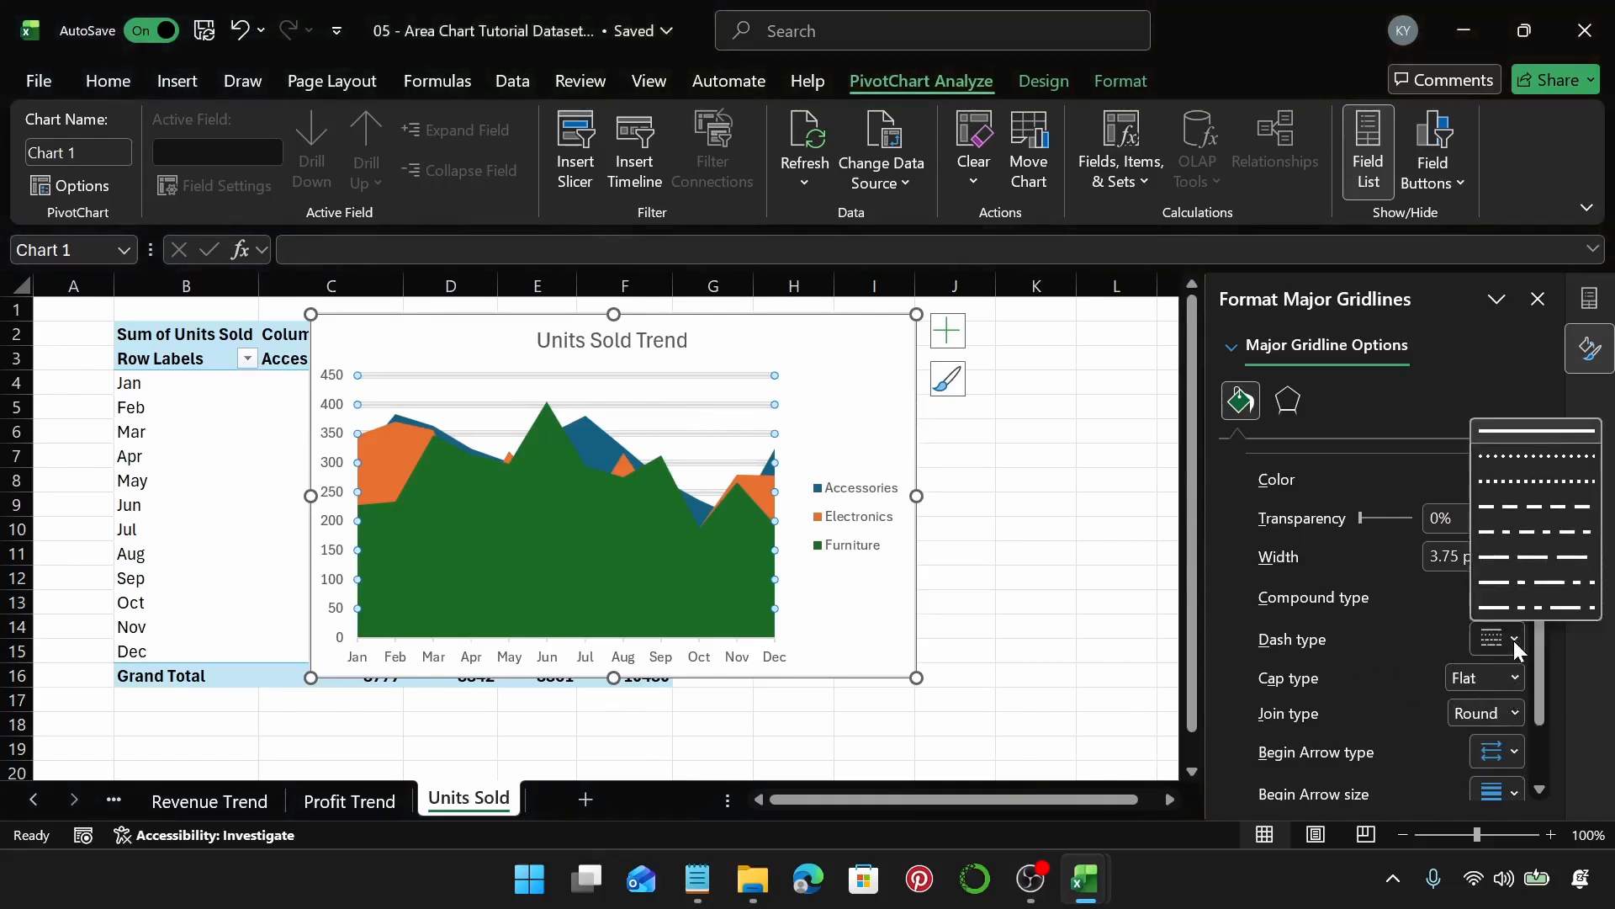
click(1537, 459)
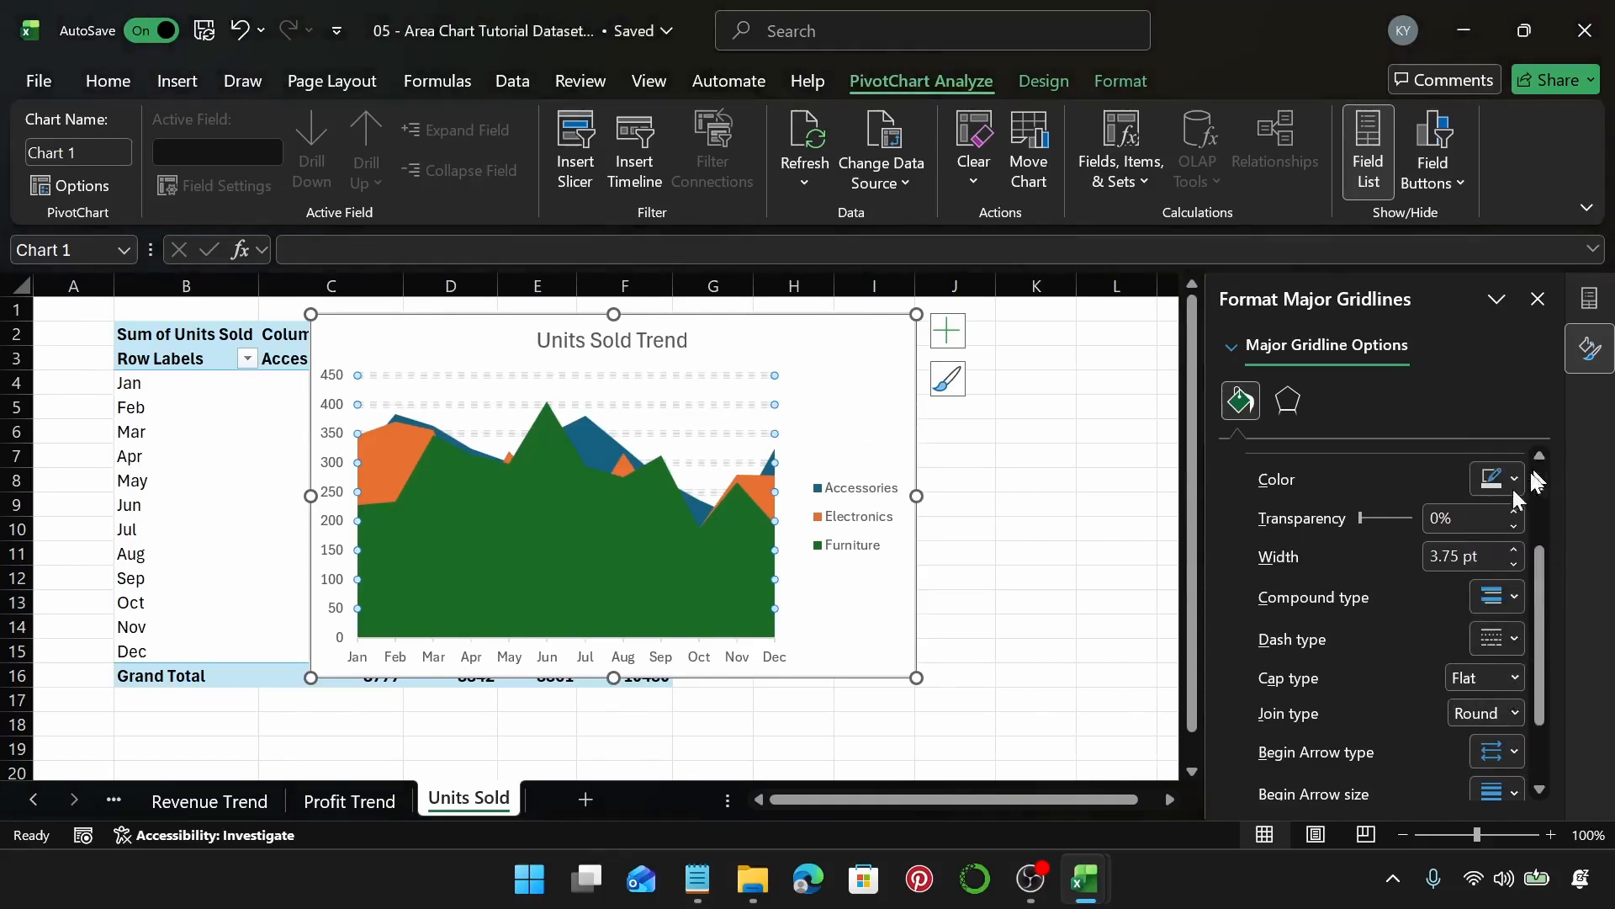
click(1502, 642)
click(1519, 485)
click(1514, 678)
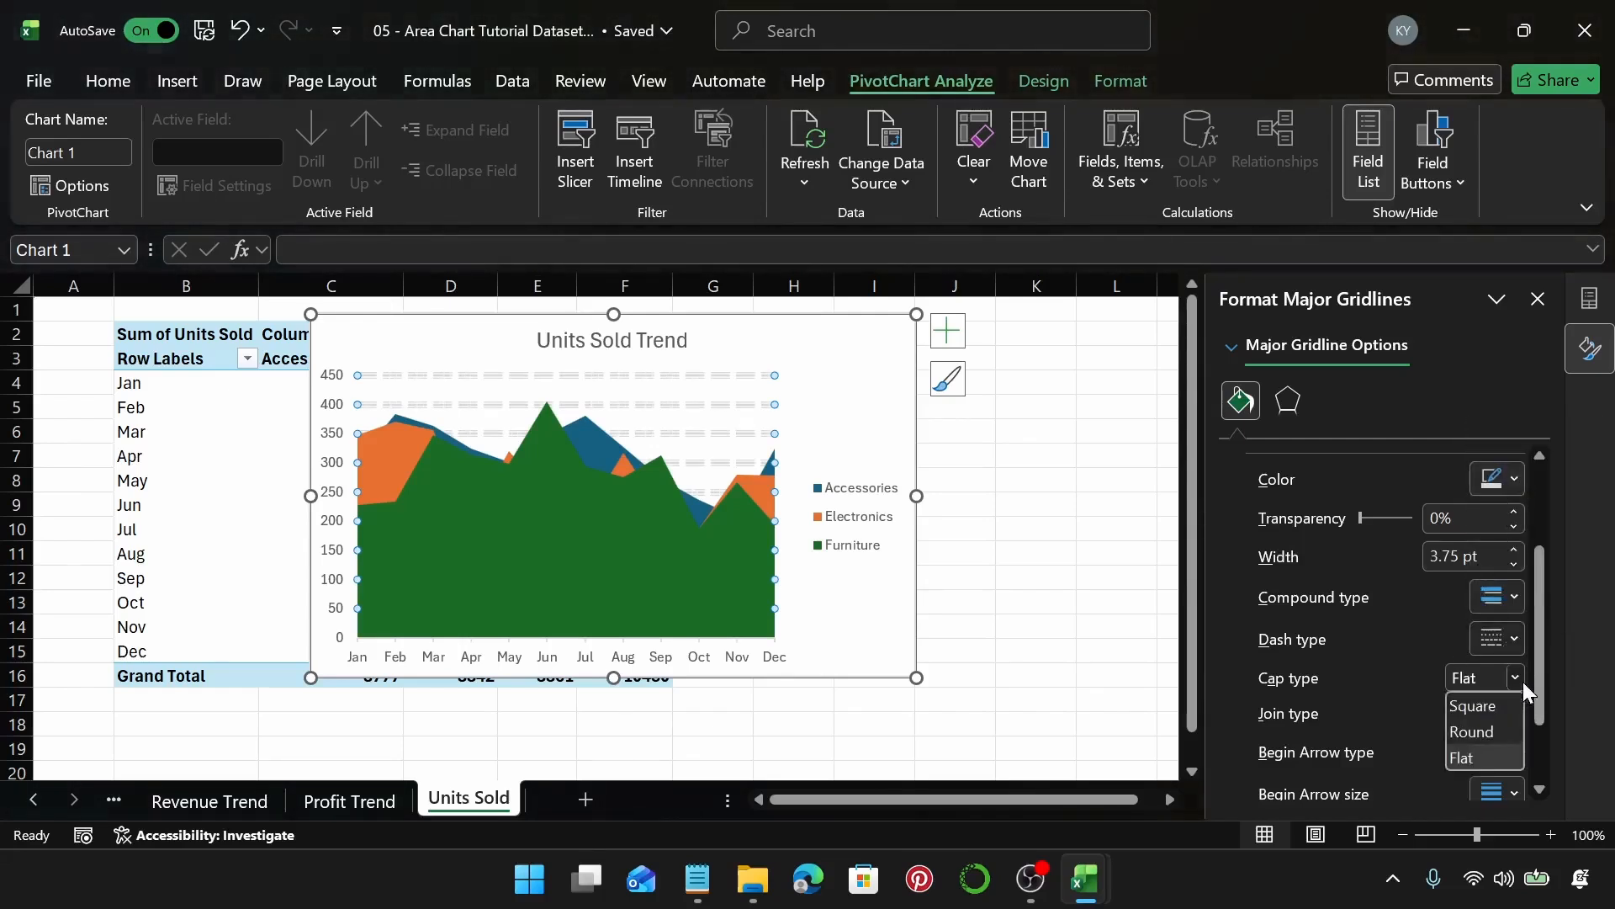
click(1506, 639)
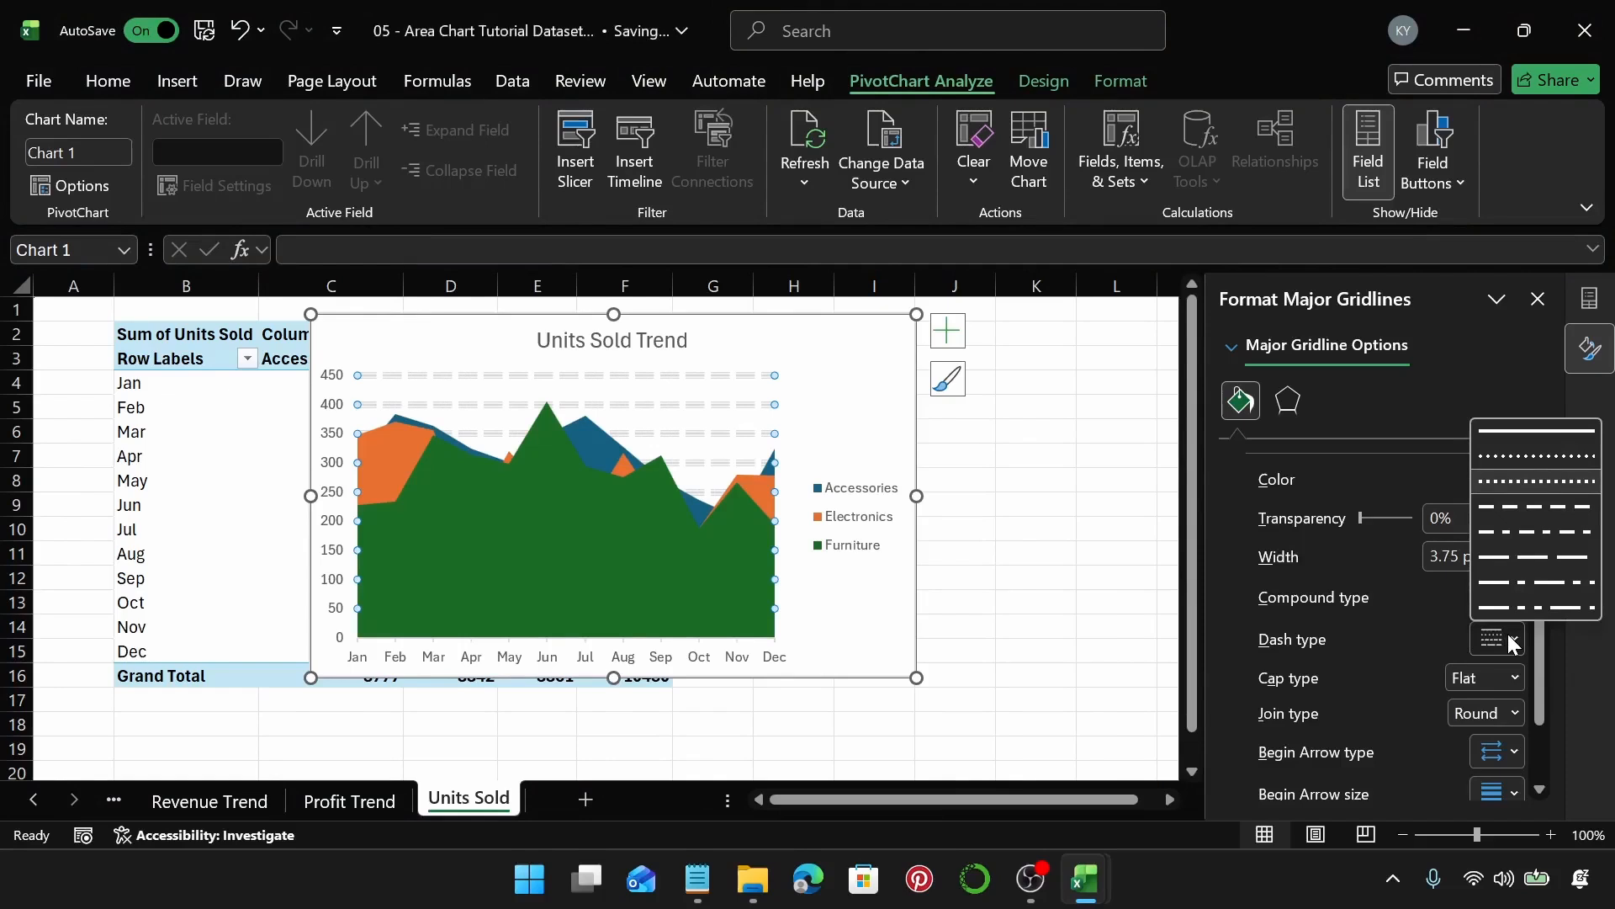
click(1535, 558)
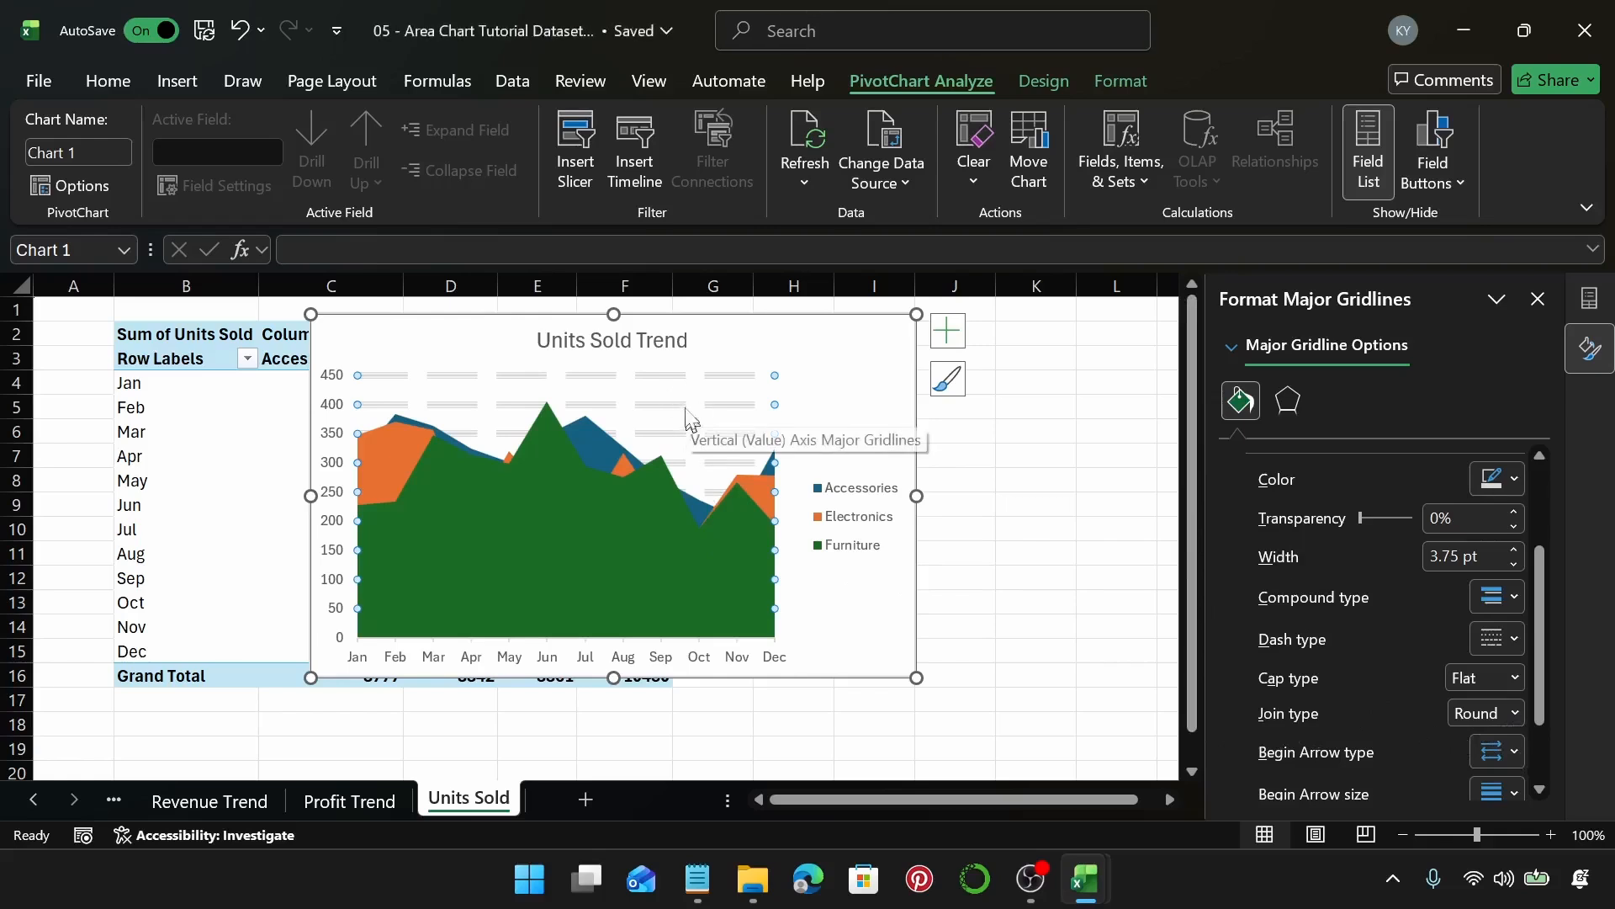
Give the major gridlines a Round cap type and widen the Units Sold Trend chart to about column L.
click(1513, 678)
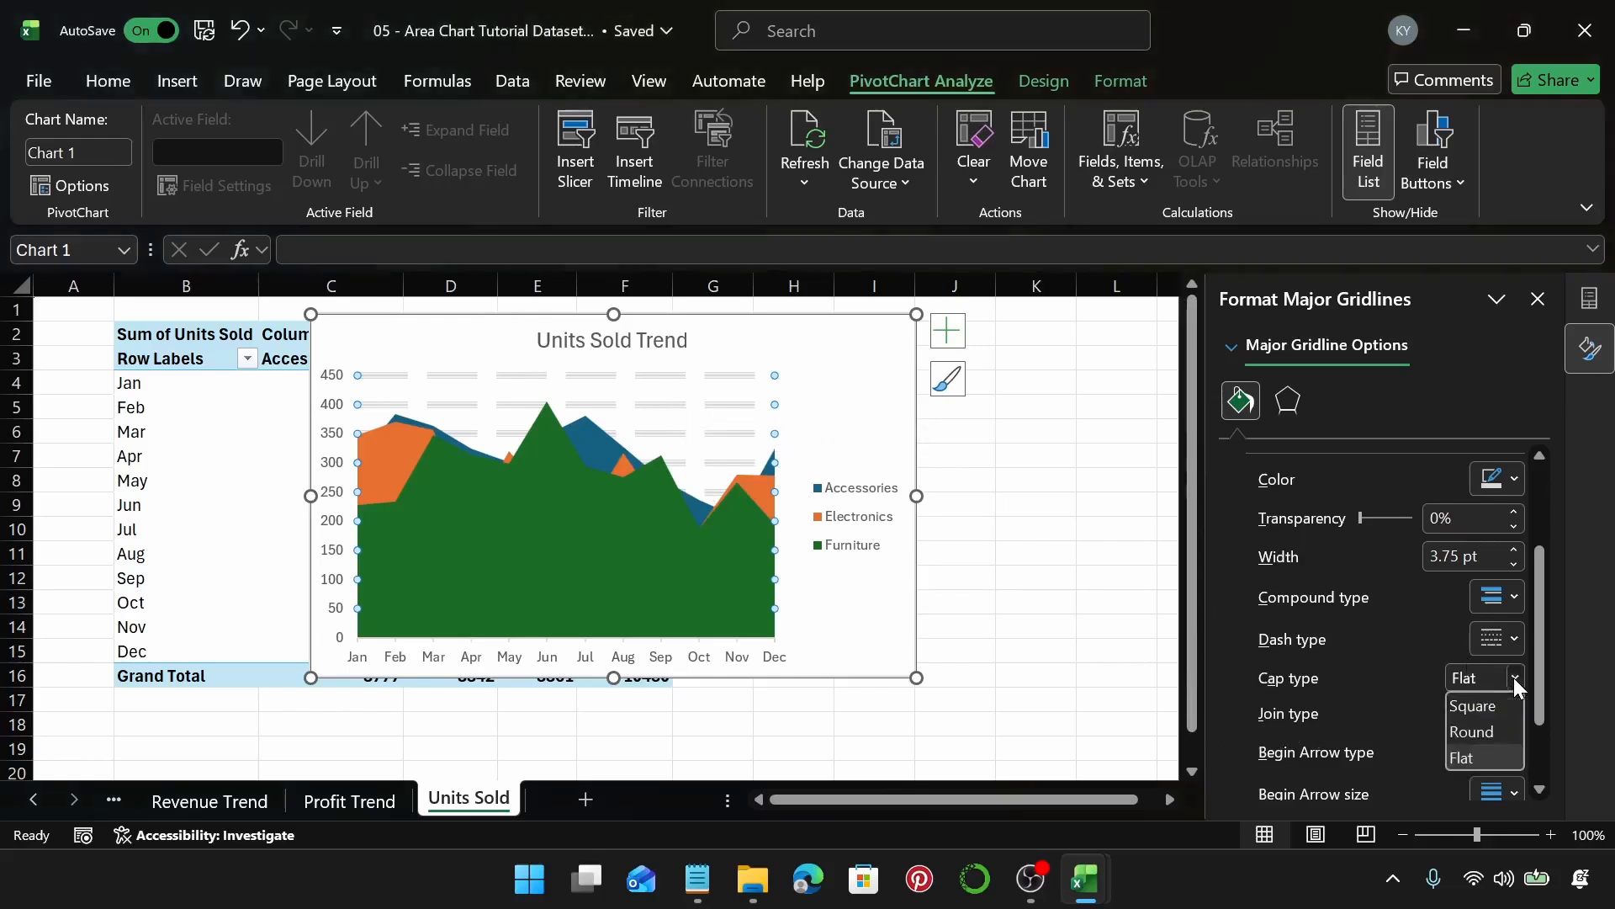
click(1483, 729)
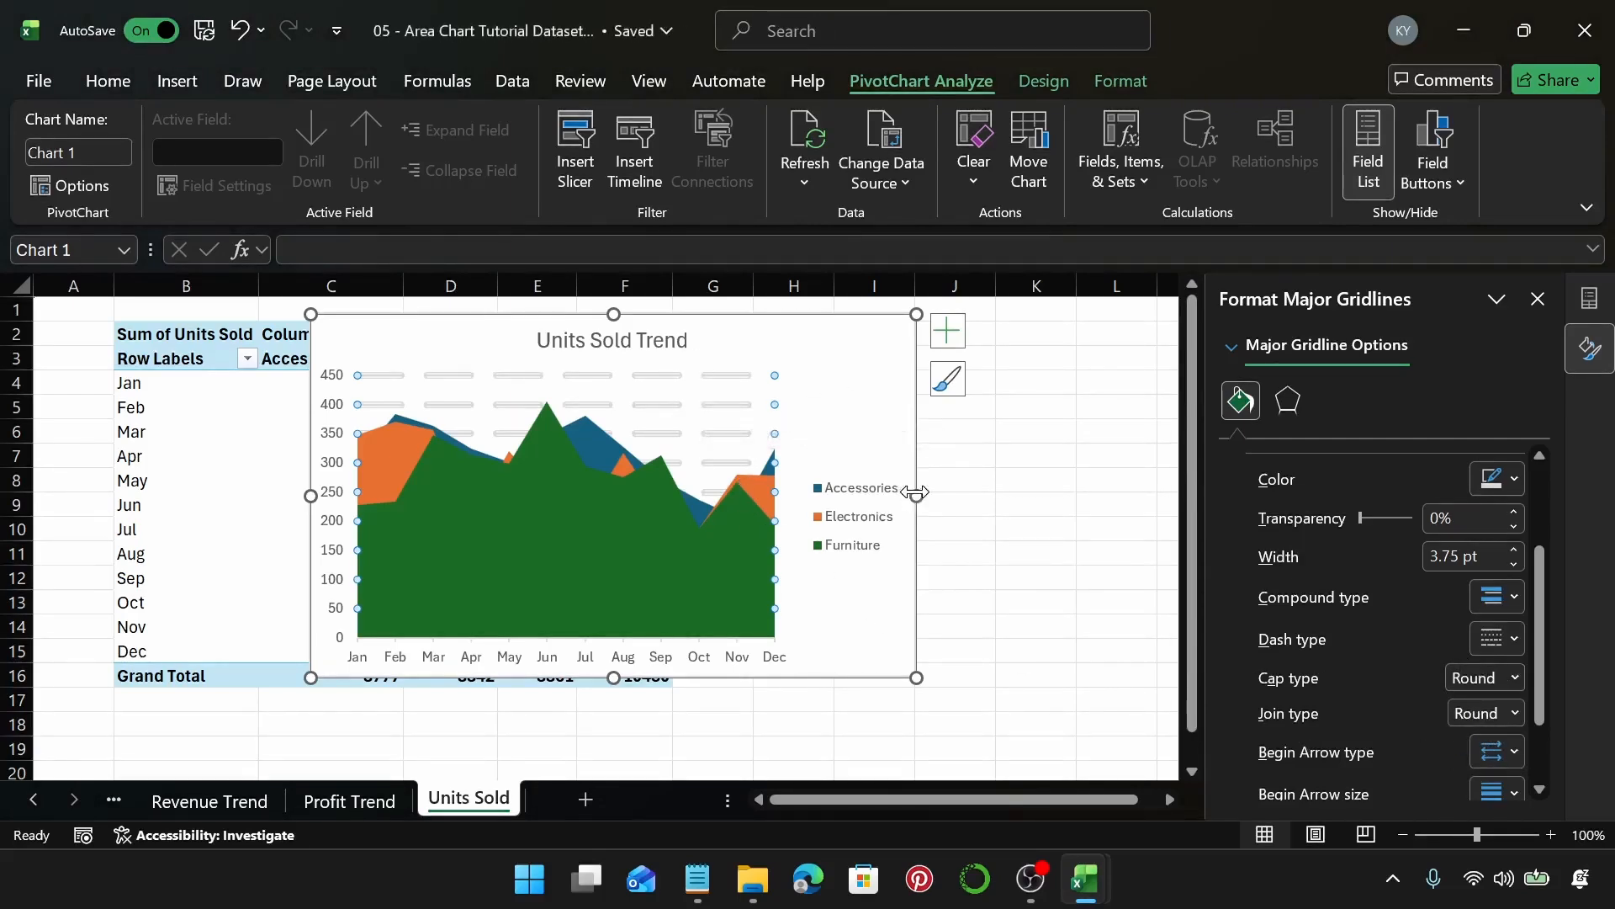
drag(909, 495, 1050, 467)
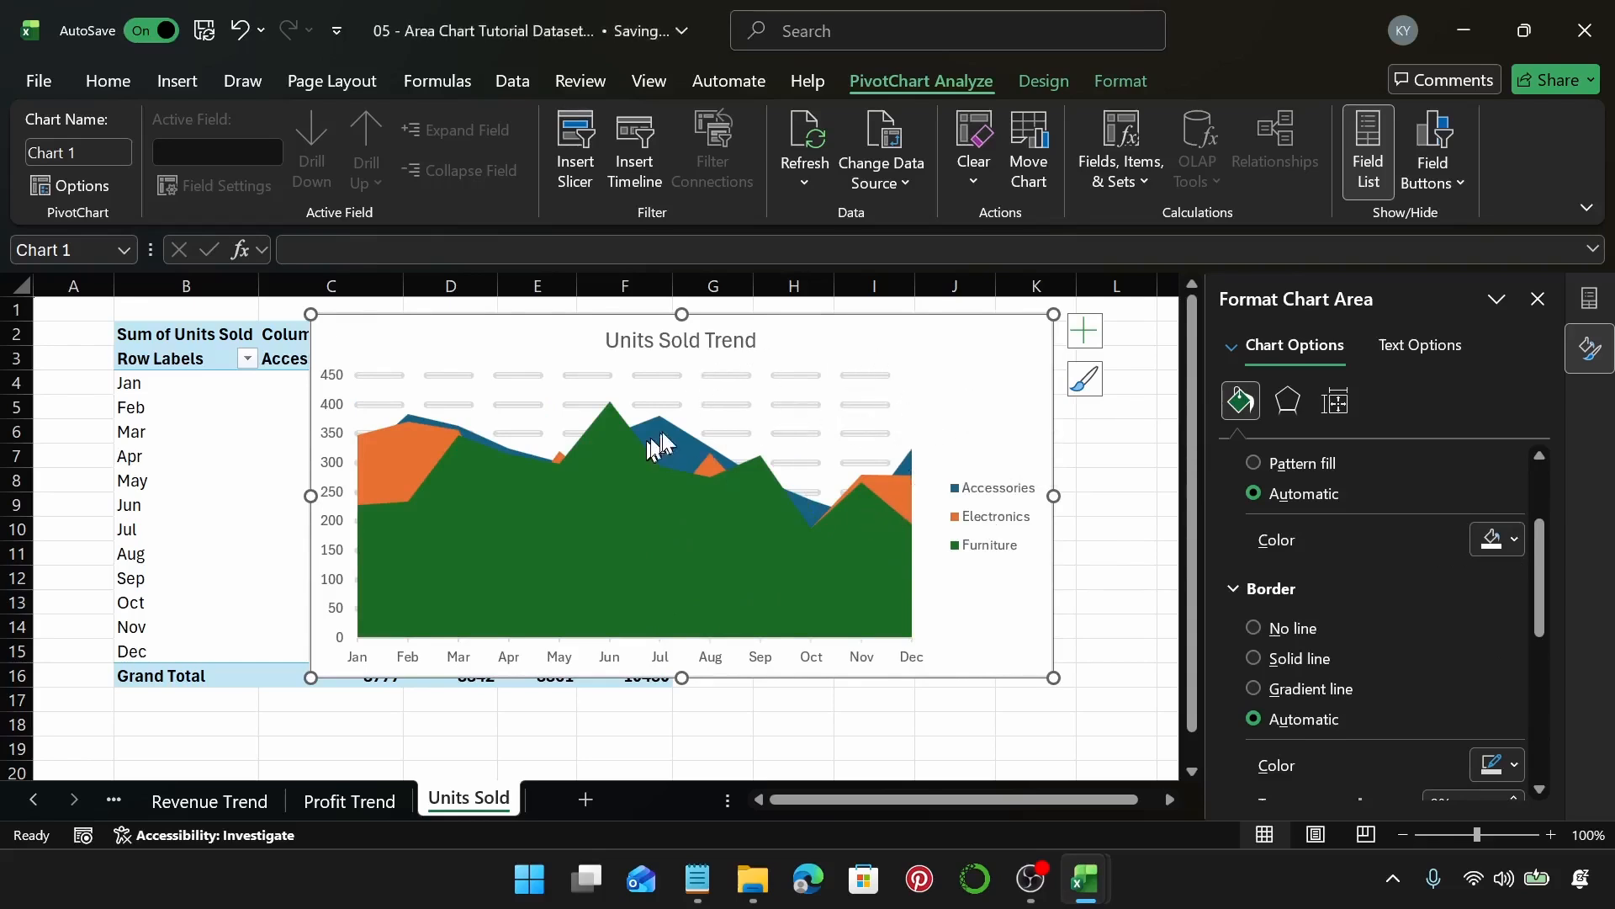
Fill the Accessories series of the Units Sold Trend chart with the standard gold color.
click(665, 439)
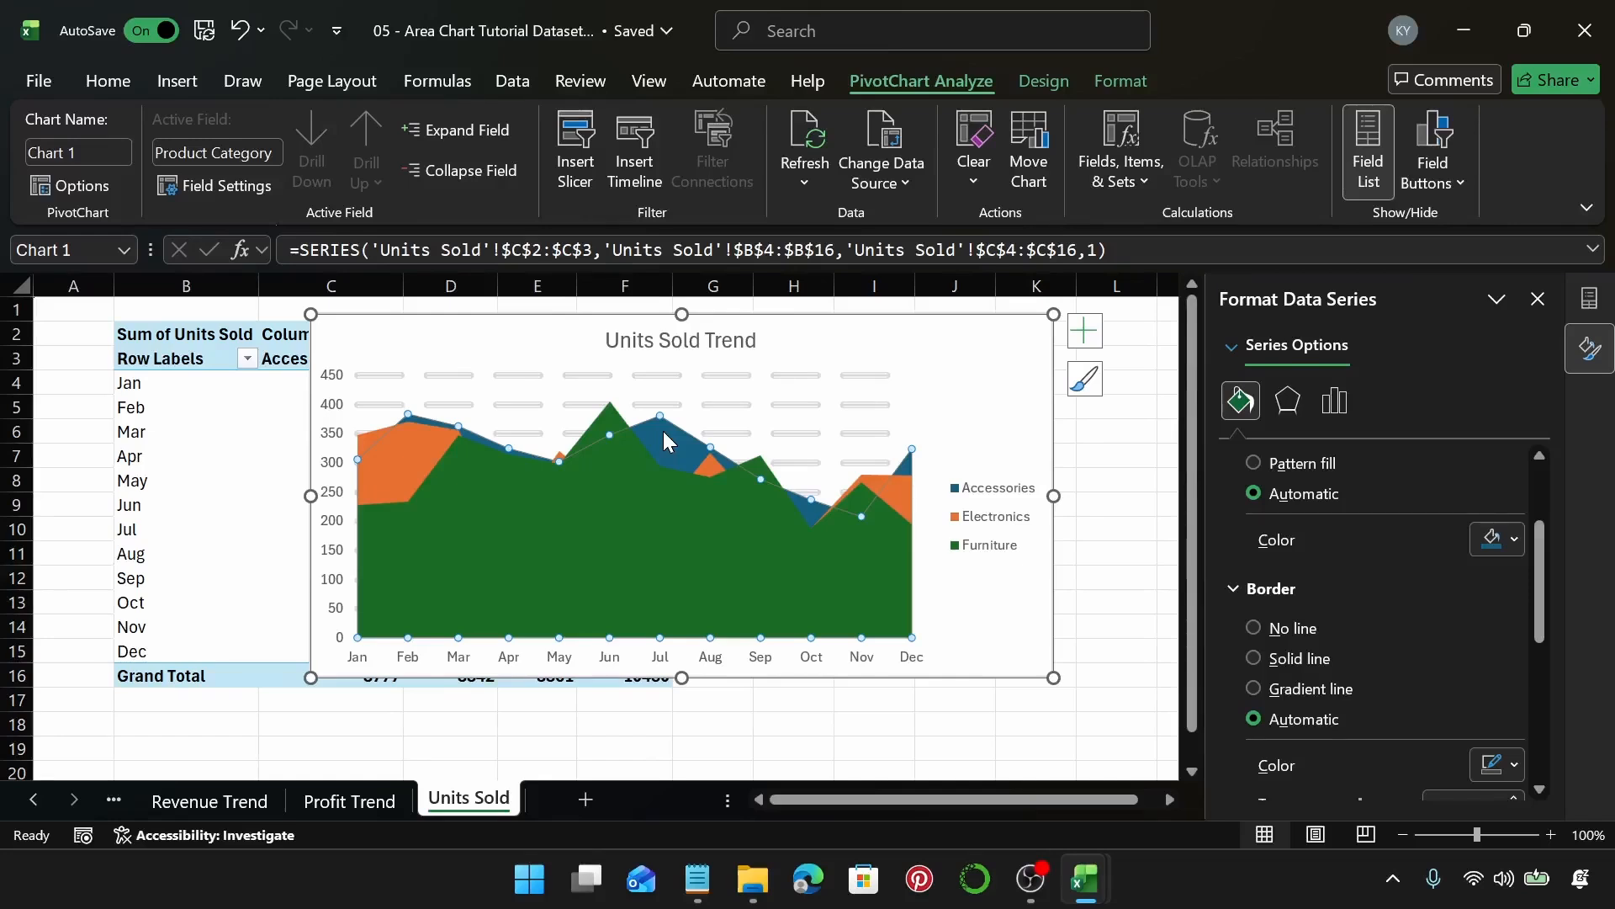
click(1516, 539)
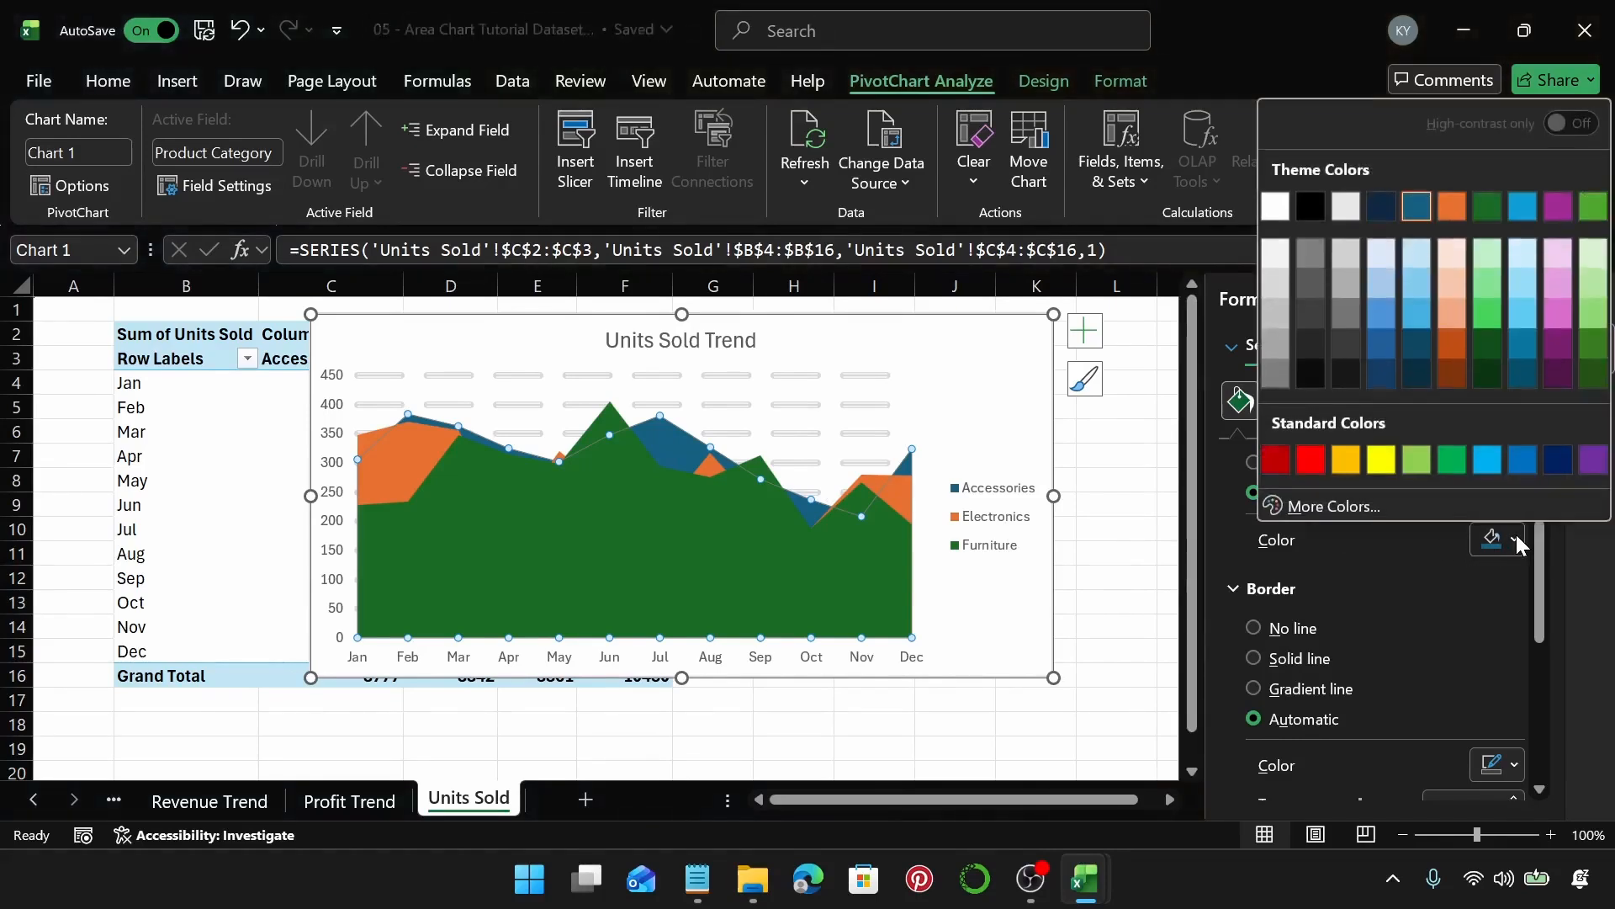
click(1346, 459)
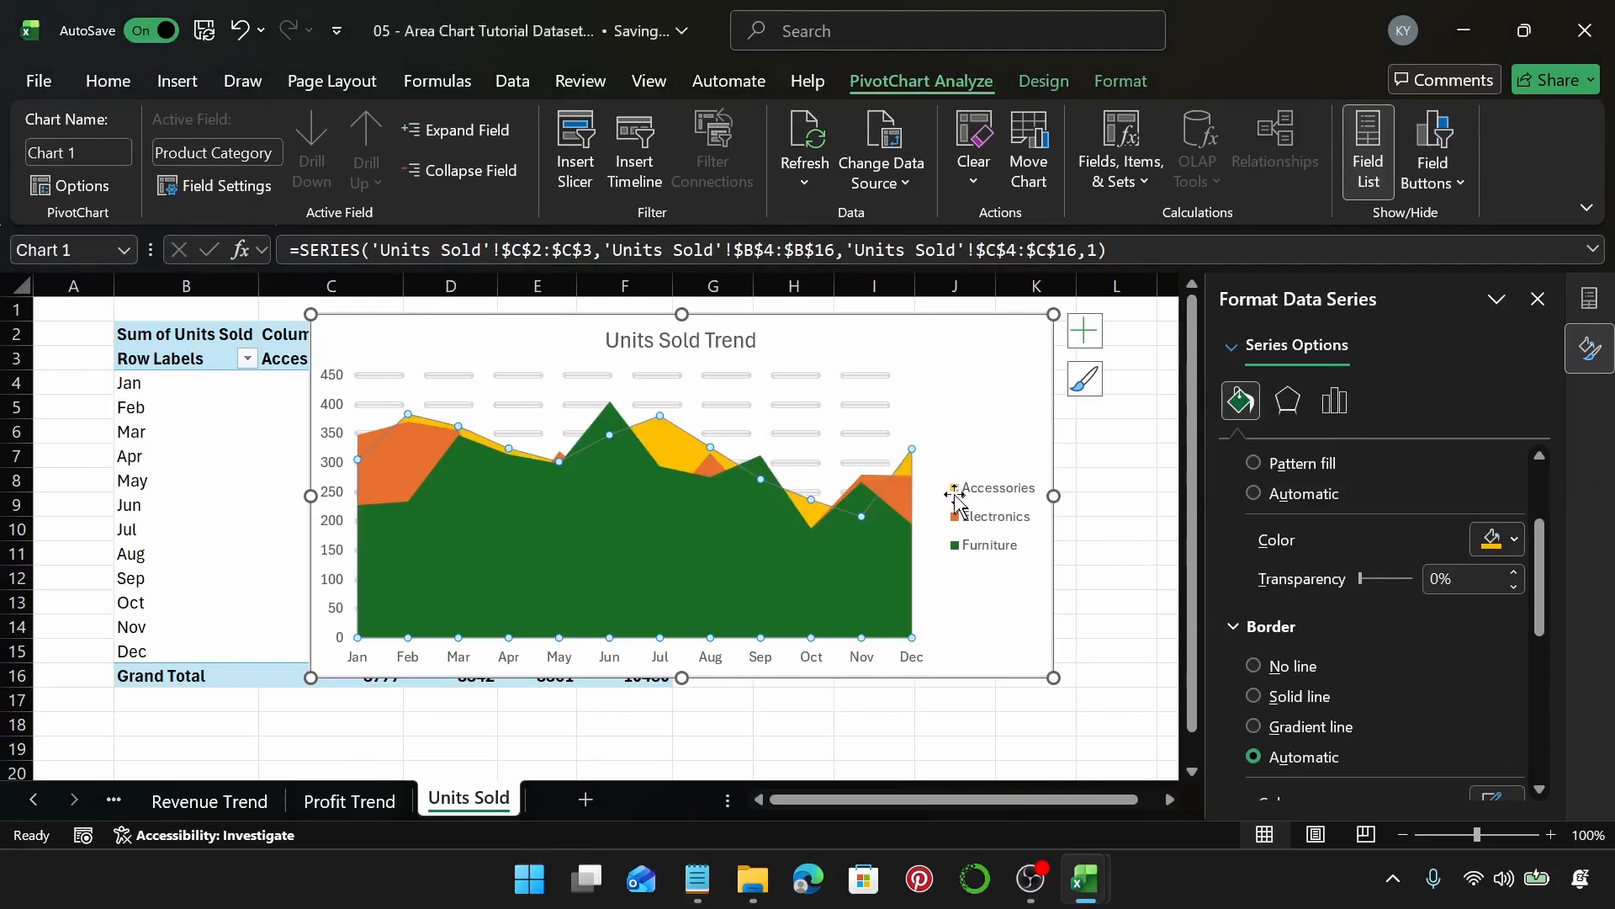
Fill the Electronics series with a dark green shade from the theme colors.
click(371, 461)
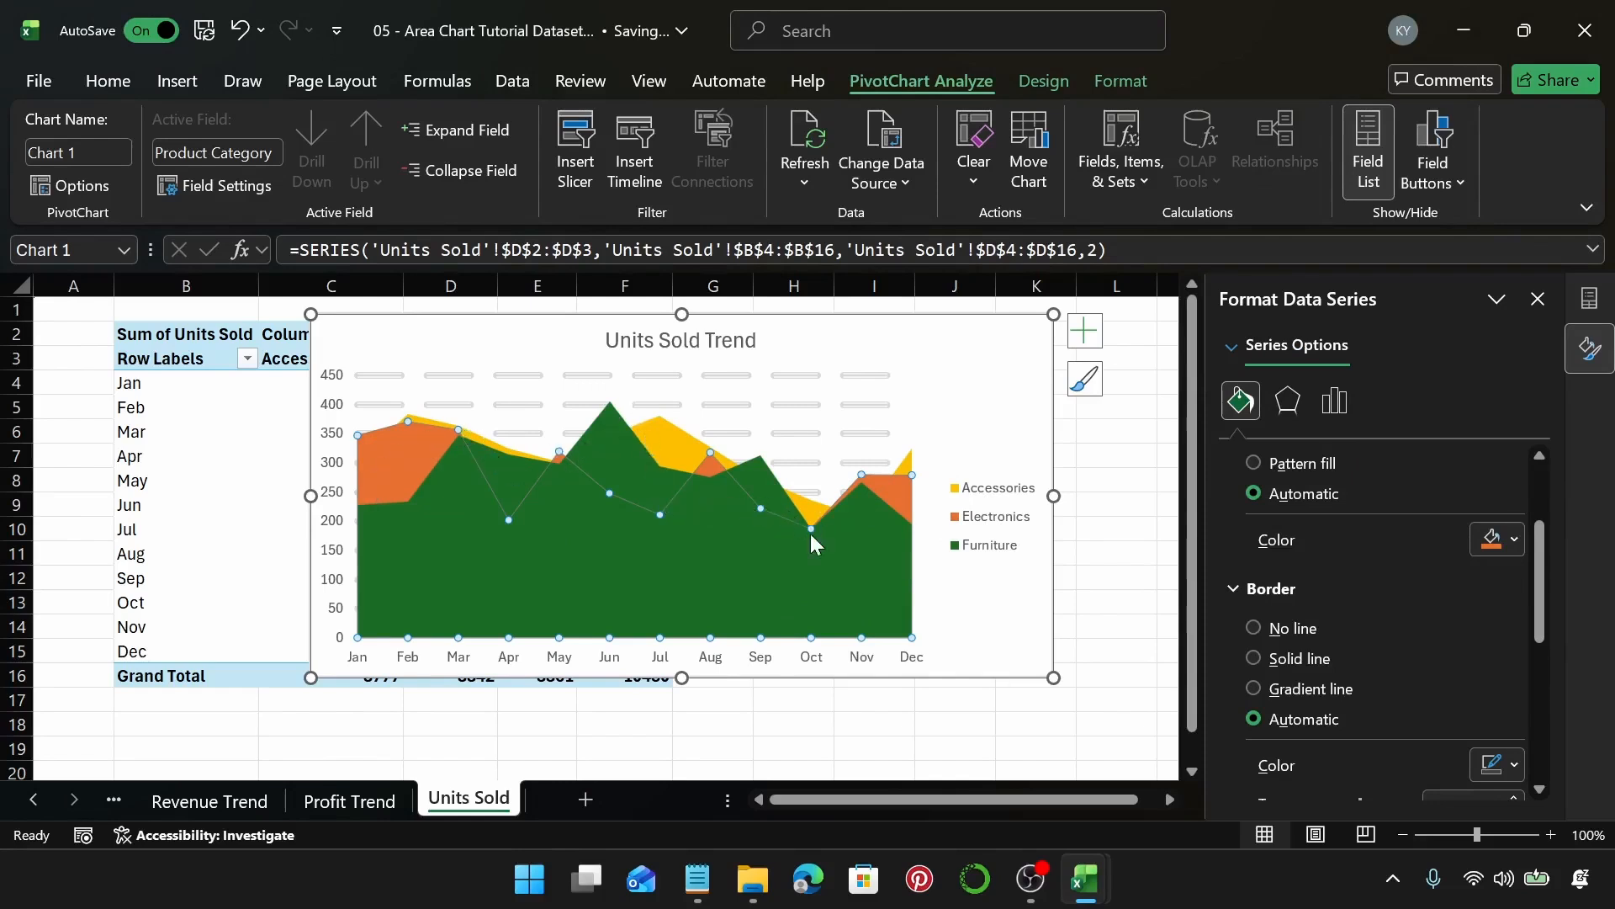
click(545, 570)
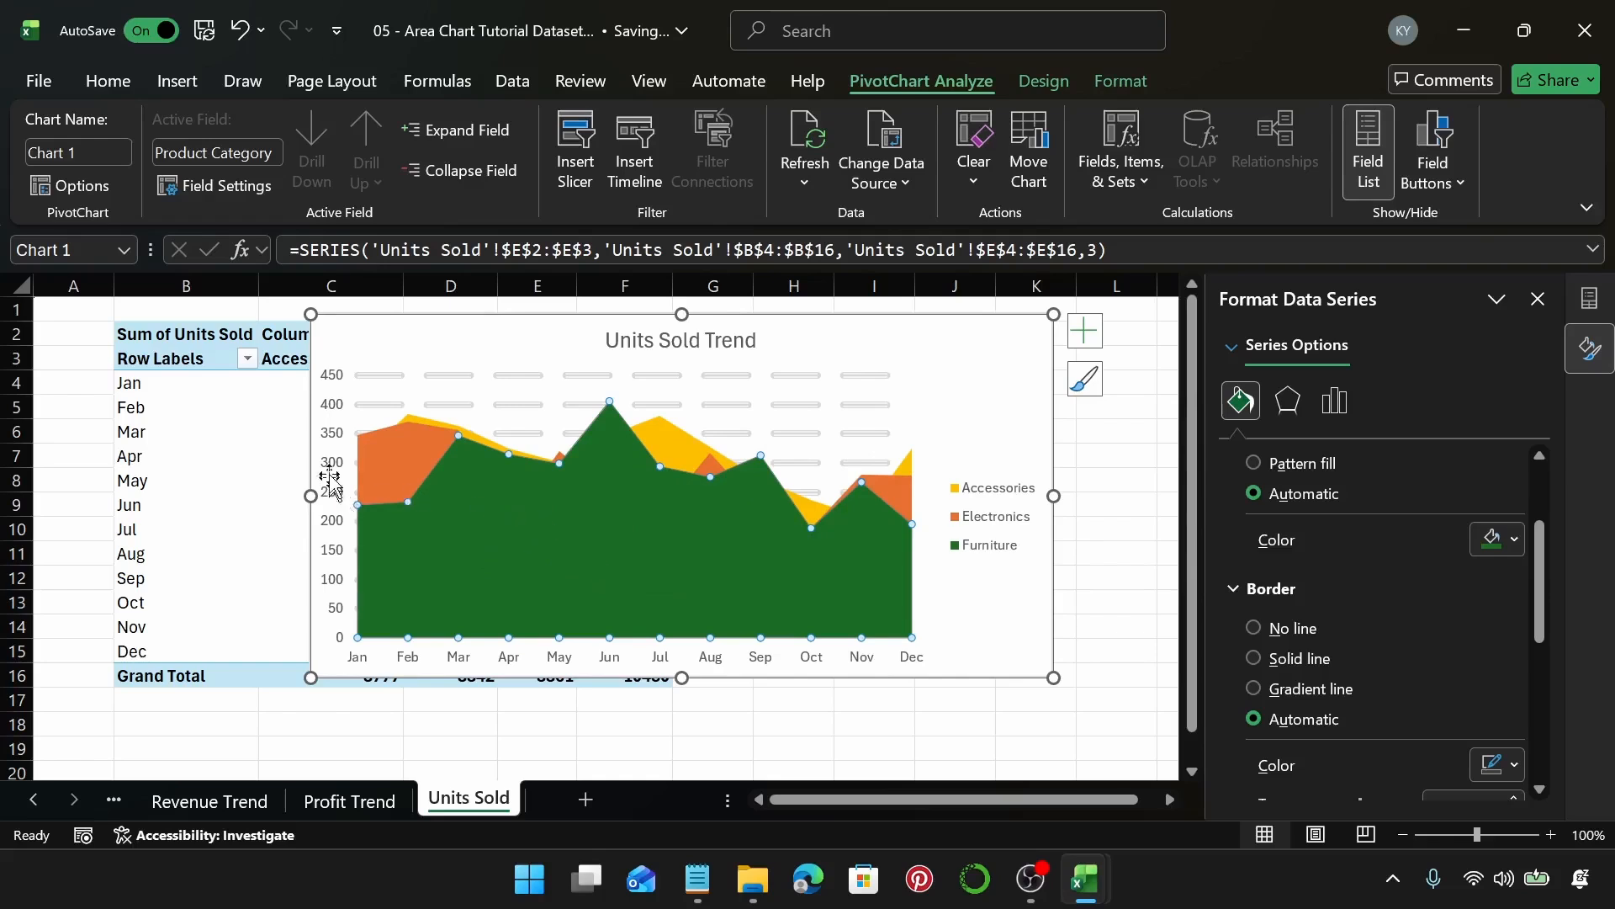
click(385, 453)
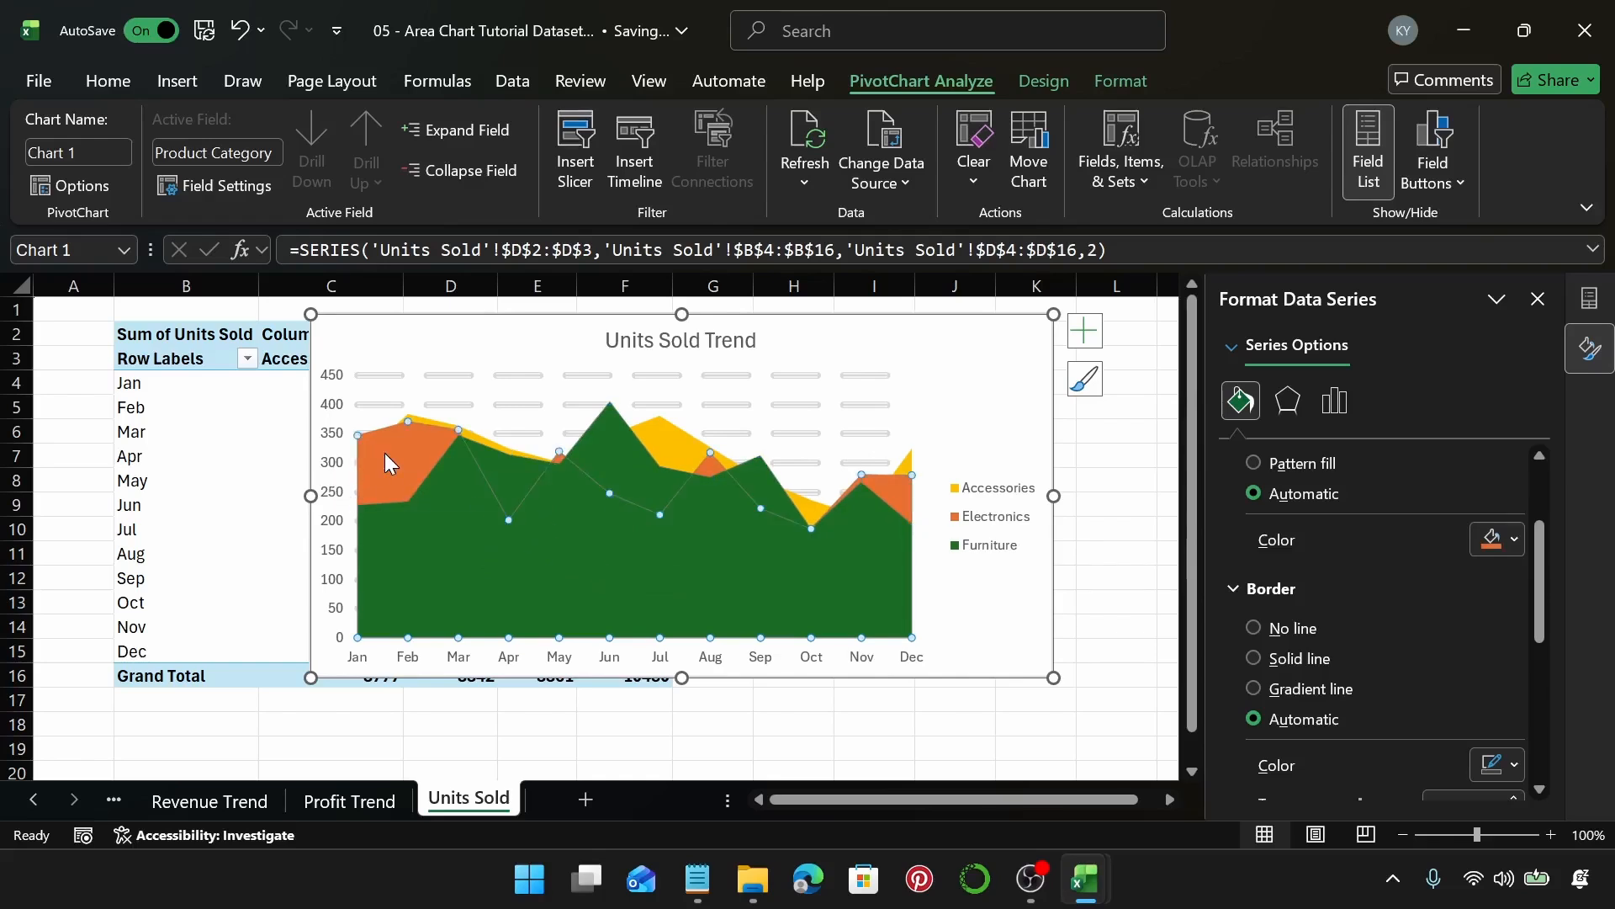
click(1513, 541)
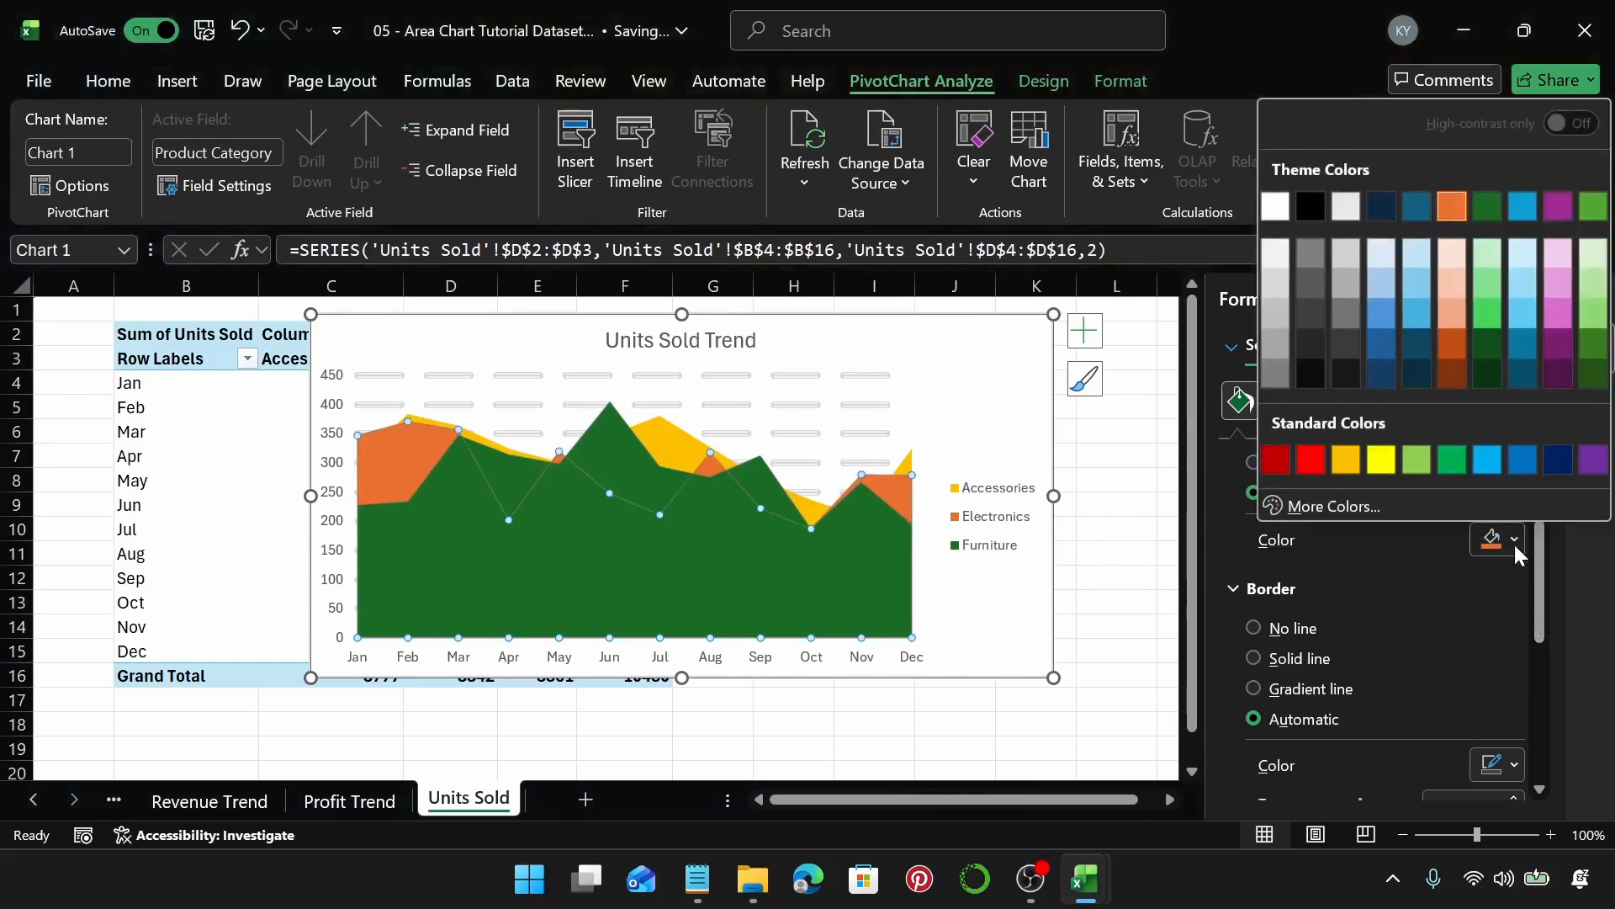
click(1594, 363)
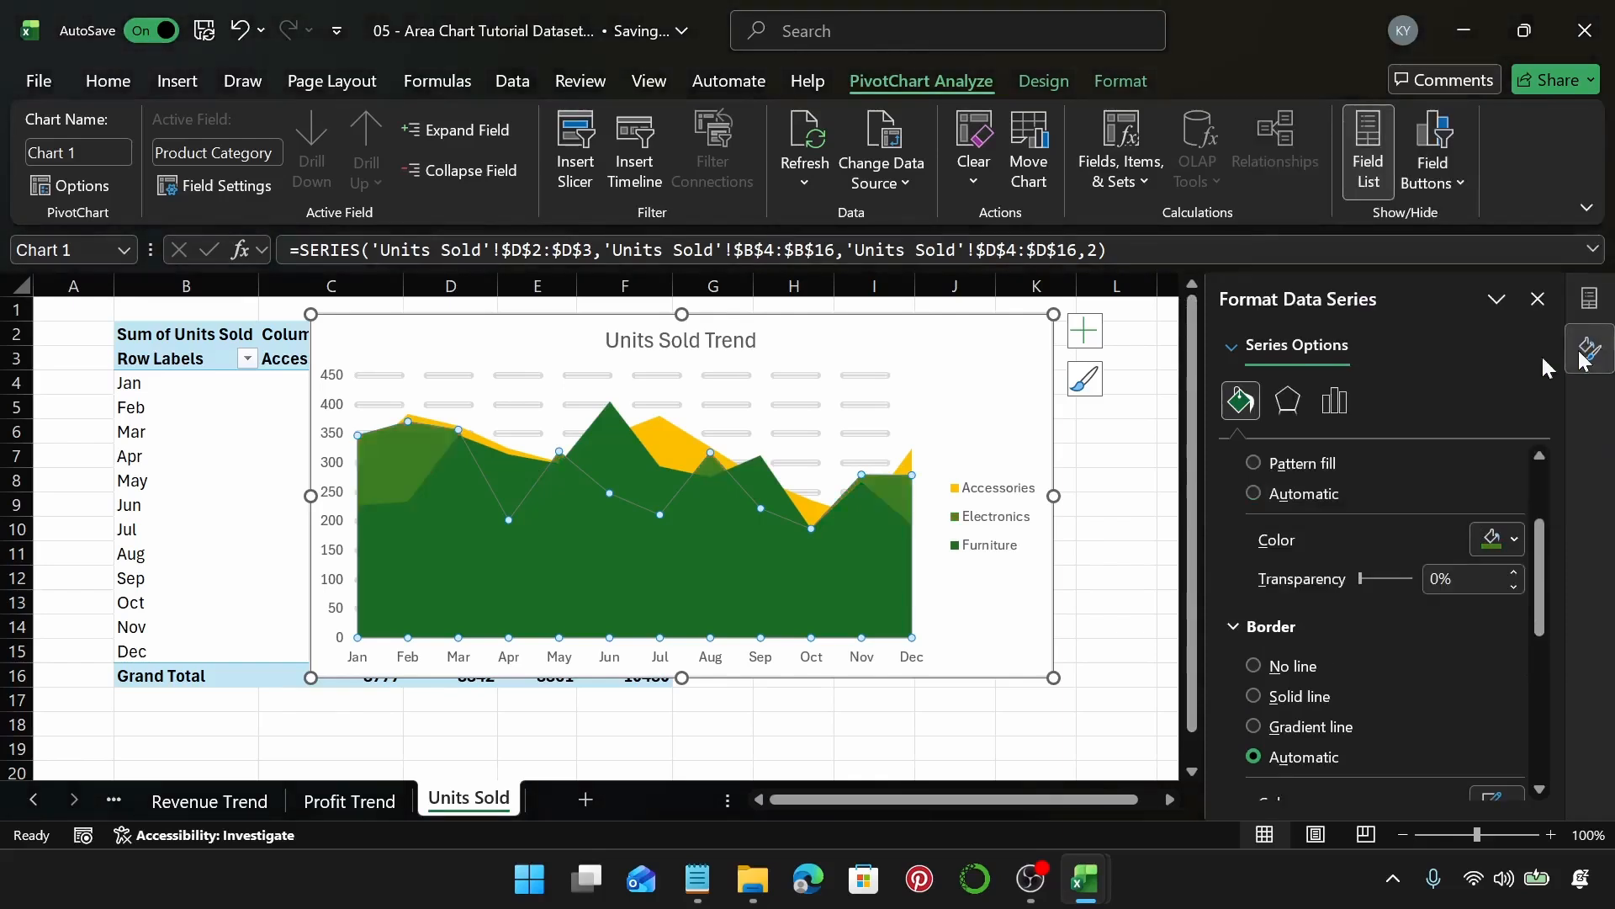
Fill the Furniture series with a dark purple theme shade and set its fill transparency to 20%.
click(610, 579)
click(1495, 541)
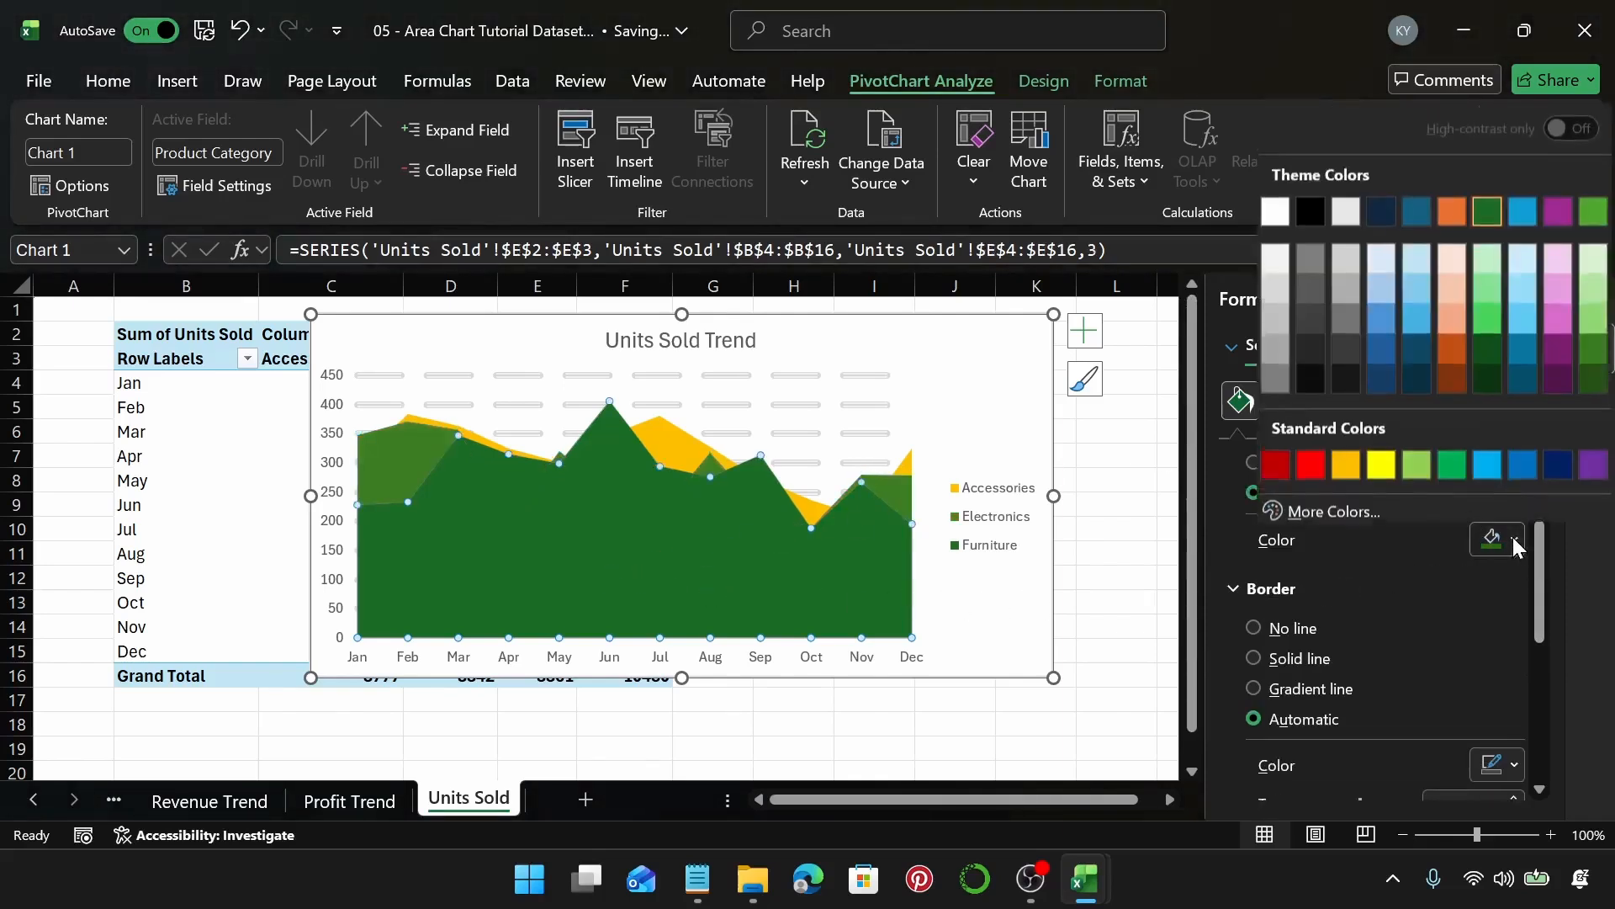
click(1559, 362)
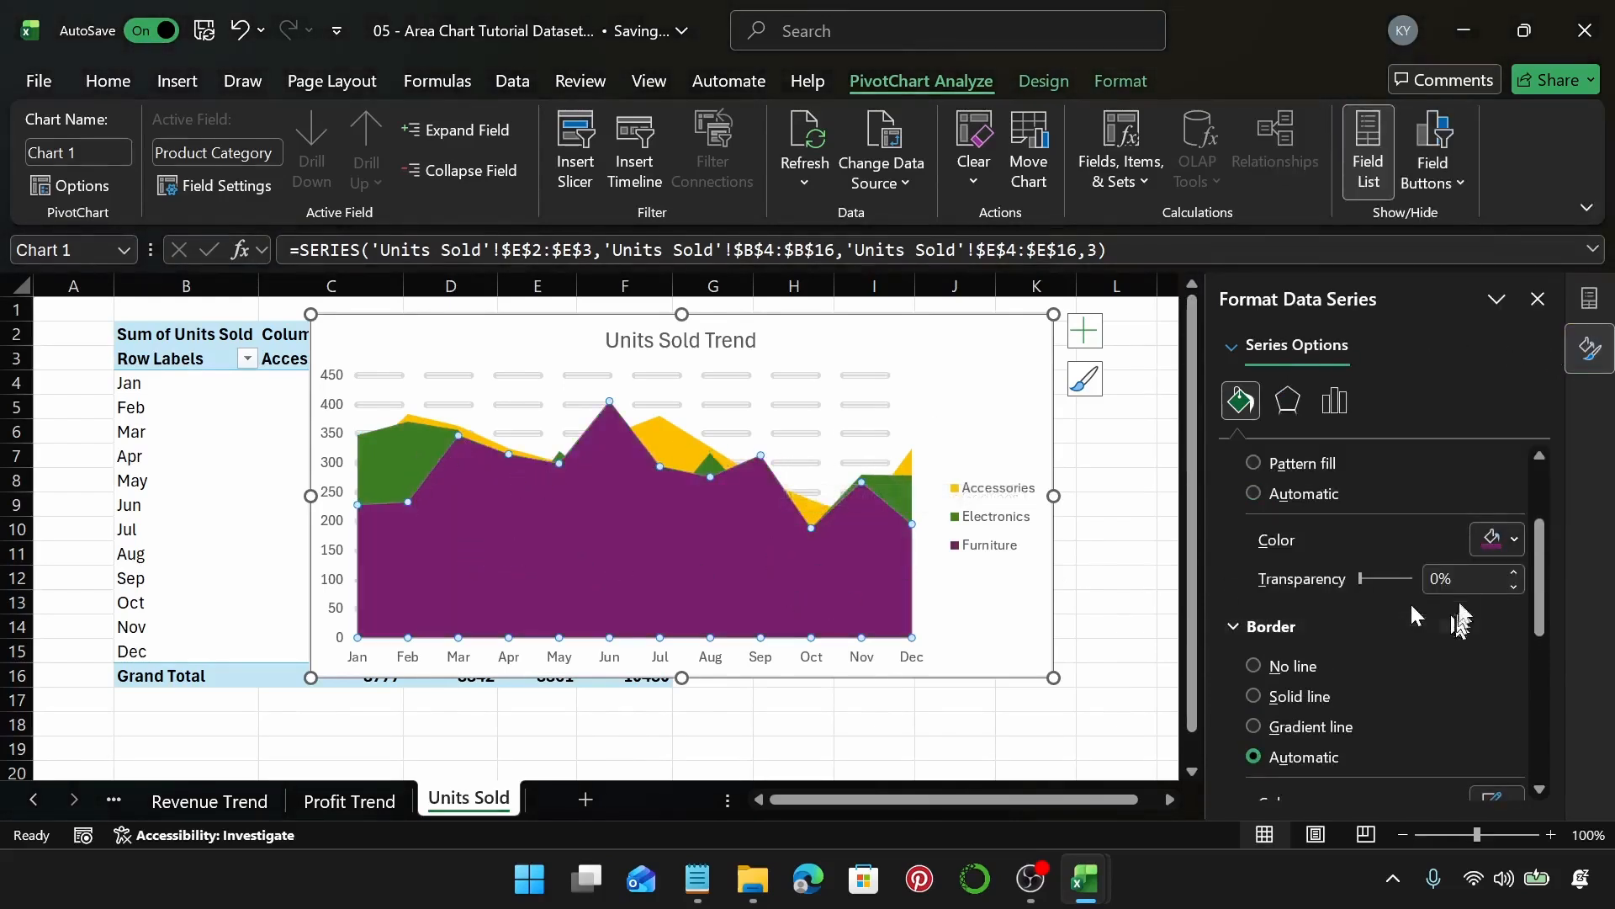
click(1443, 584)
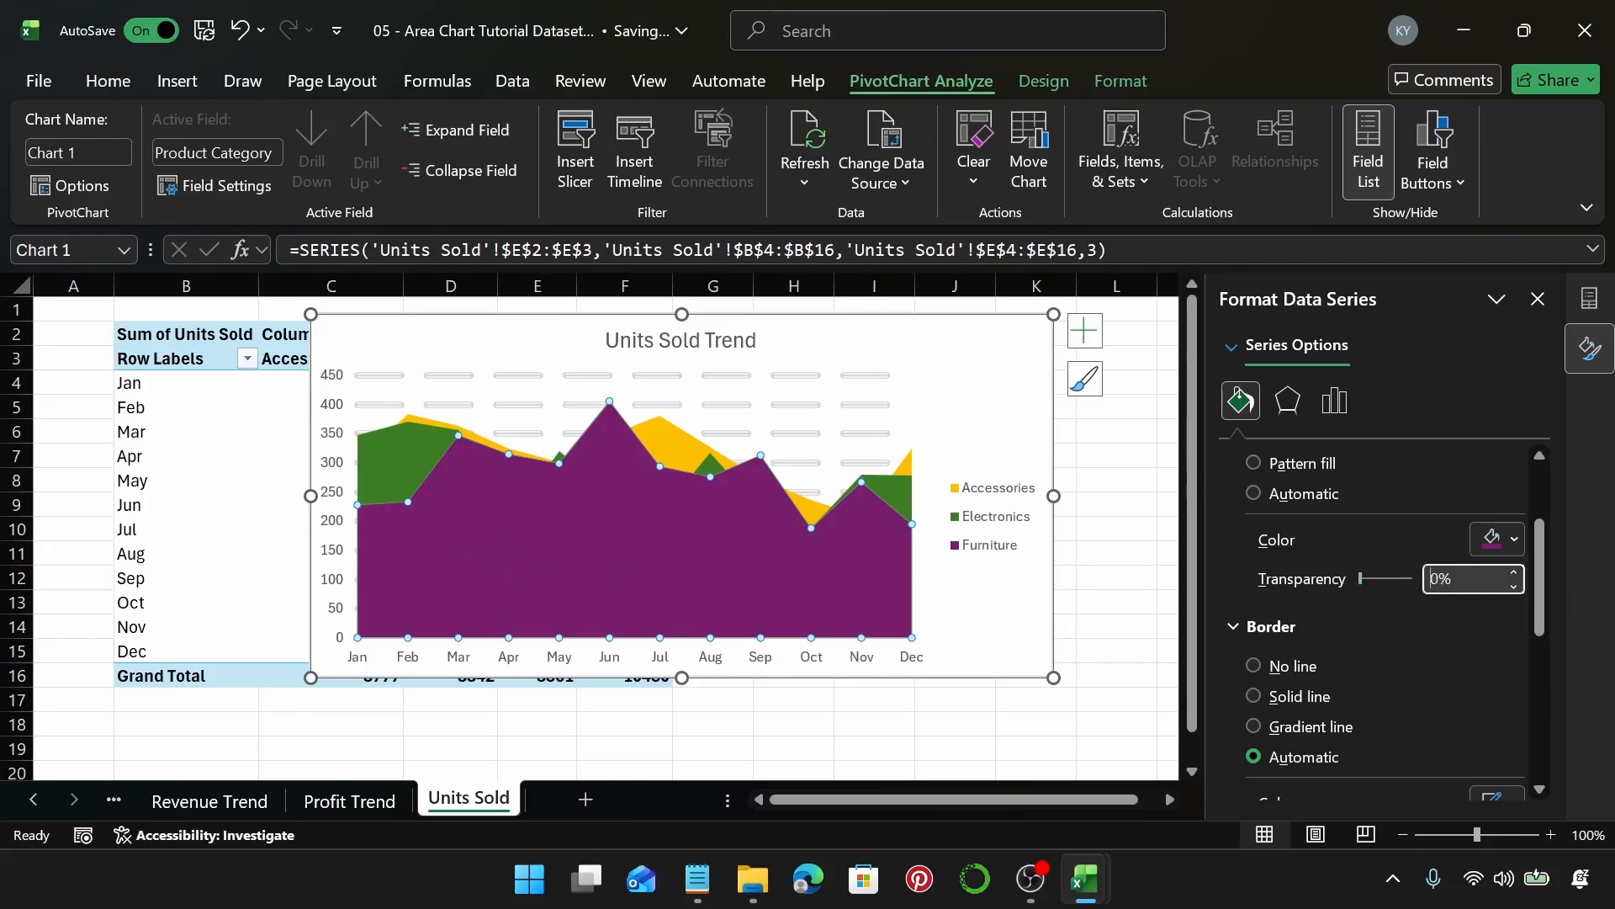
text(2)
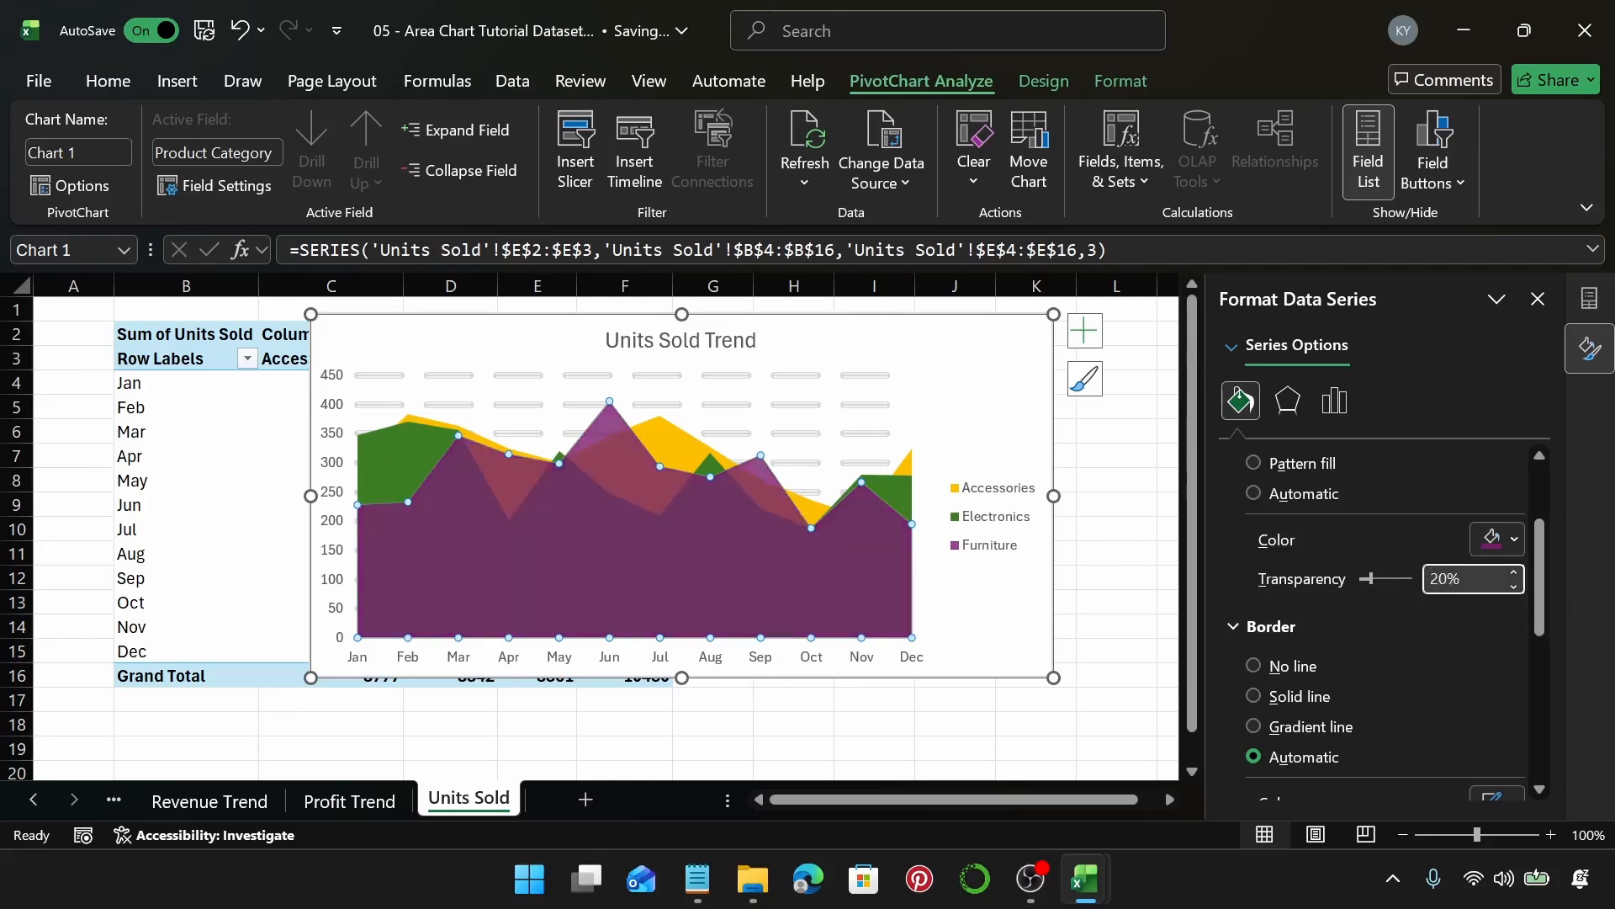
Try 20% and 30% fill transparency on the Electronics series and settle on 40%.
click(376, 472)
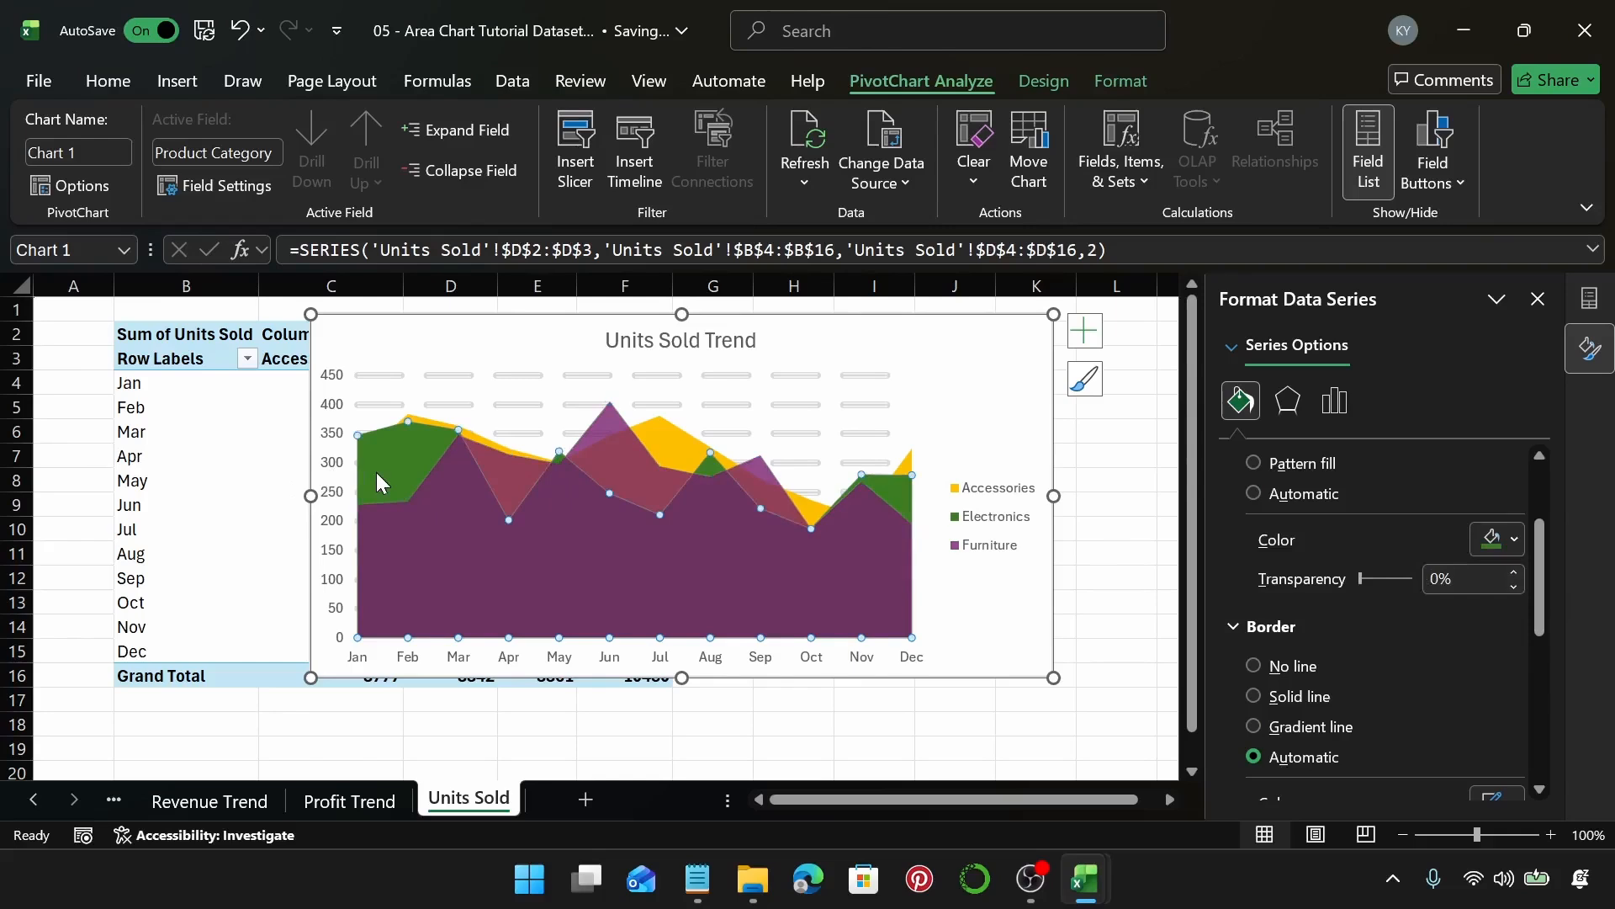
click(960, 450)
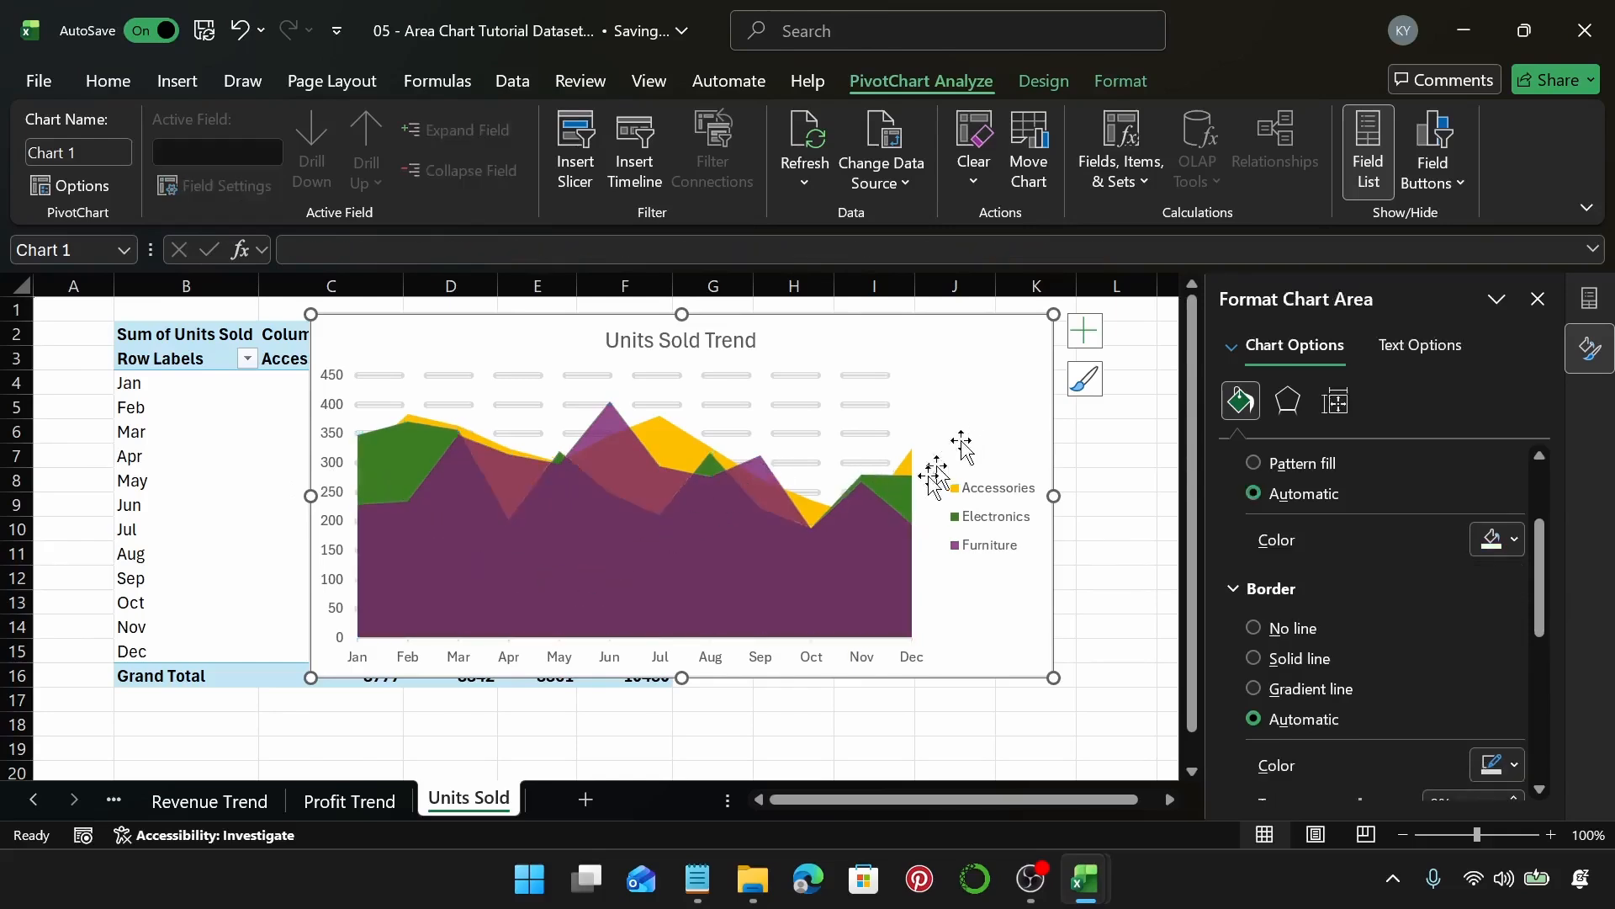
click(478, 436)
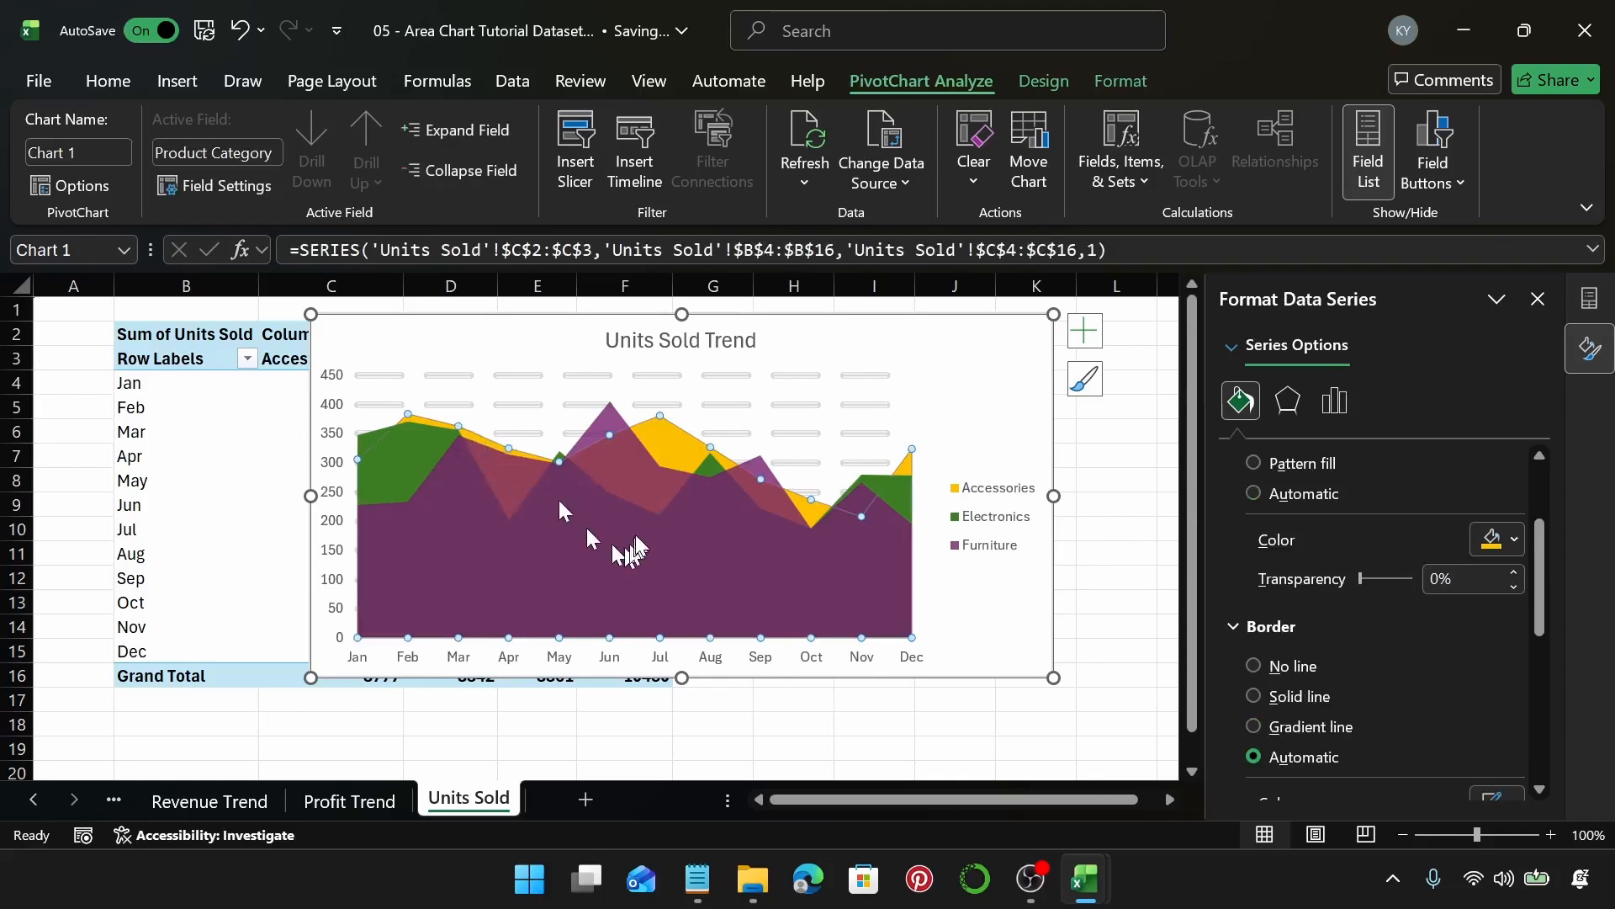
click(411, 449)
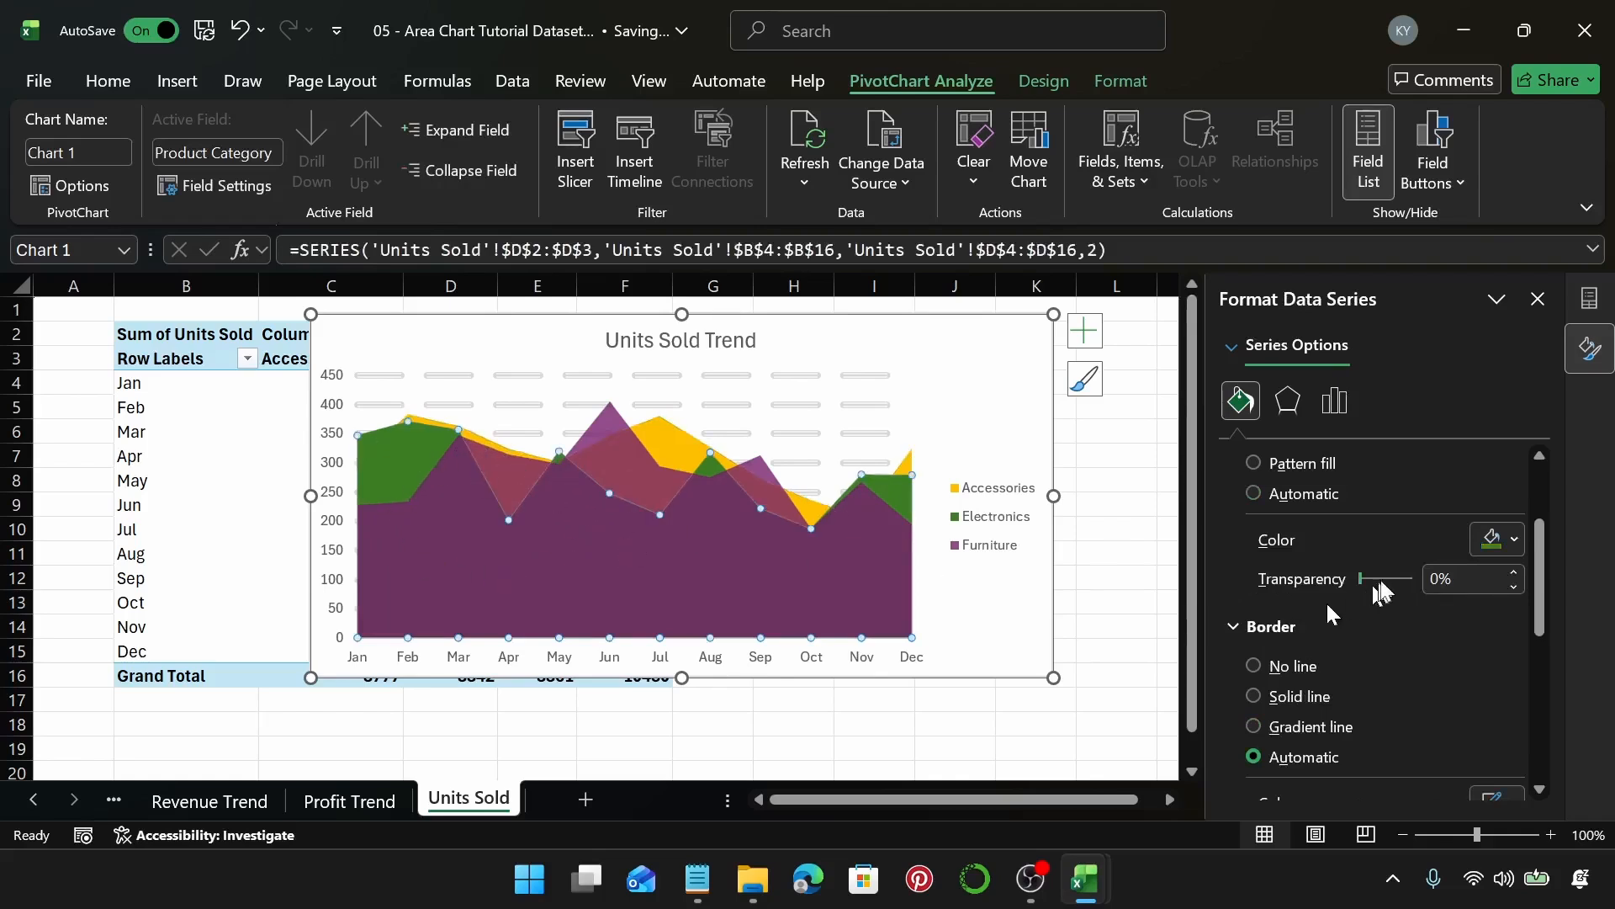
click(1435, 578)
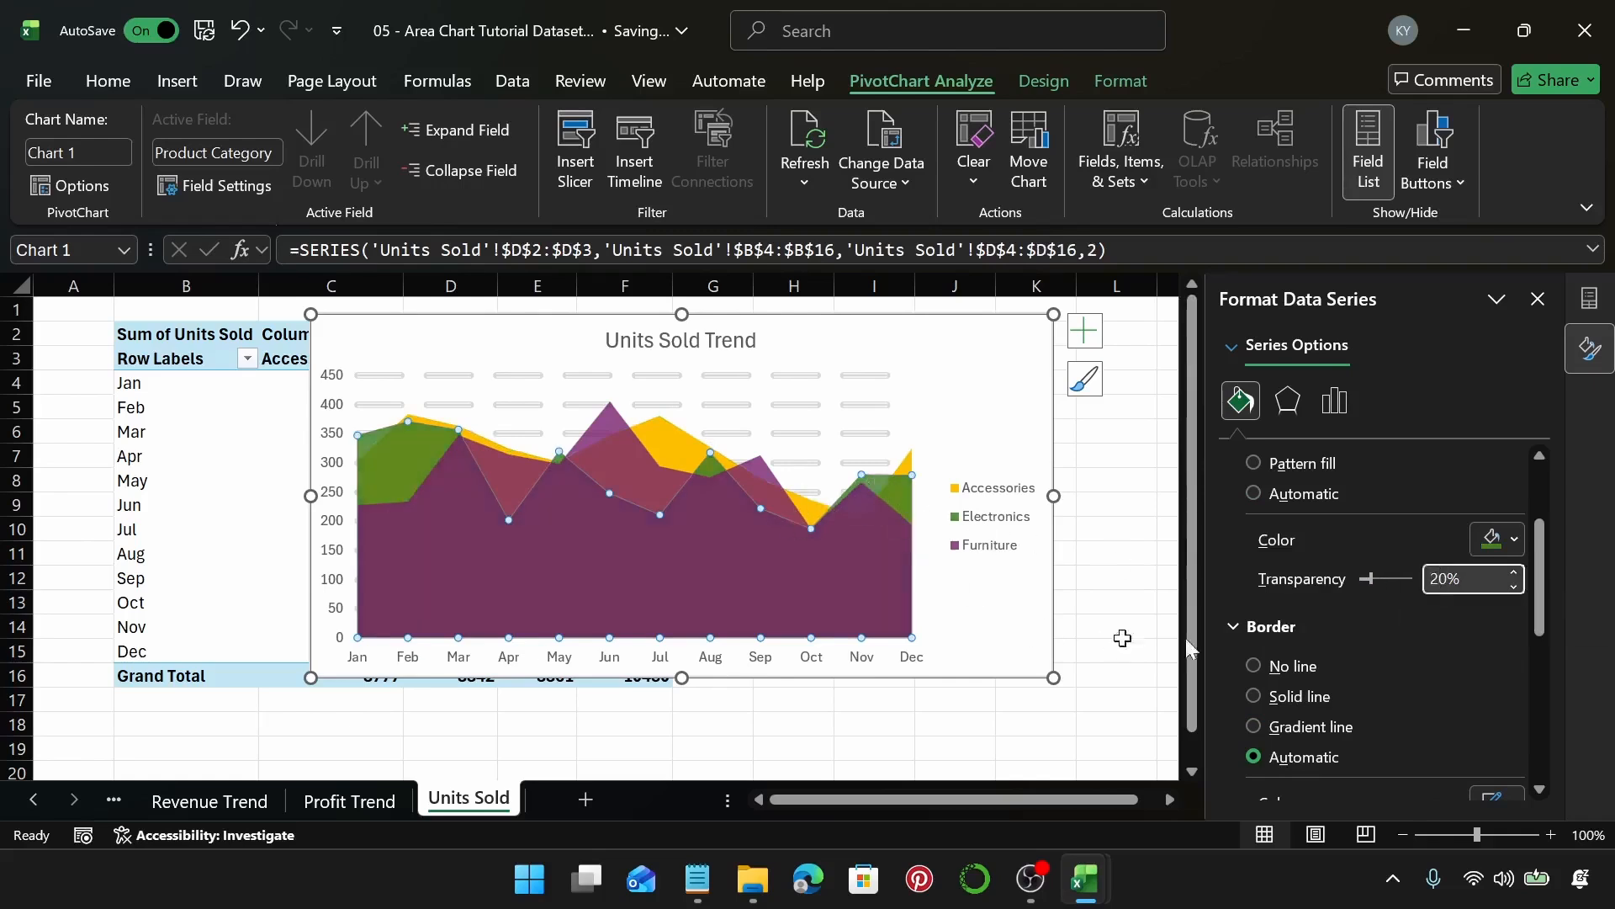
key(BackSpace)
text(3)
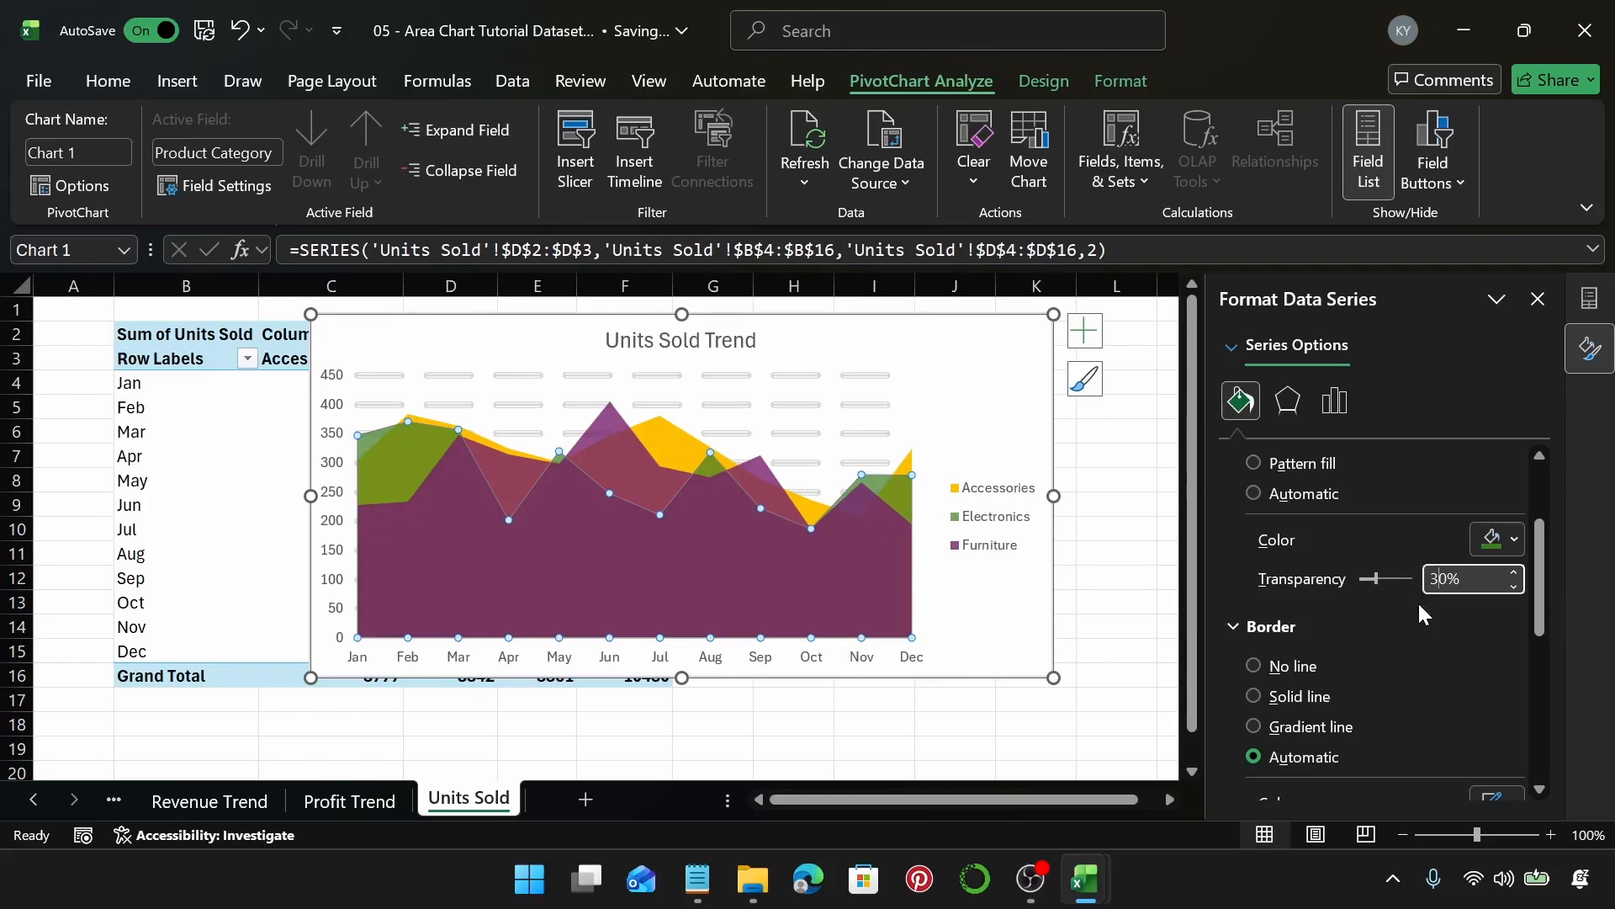
key(BackSpace)
text(4)
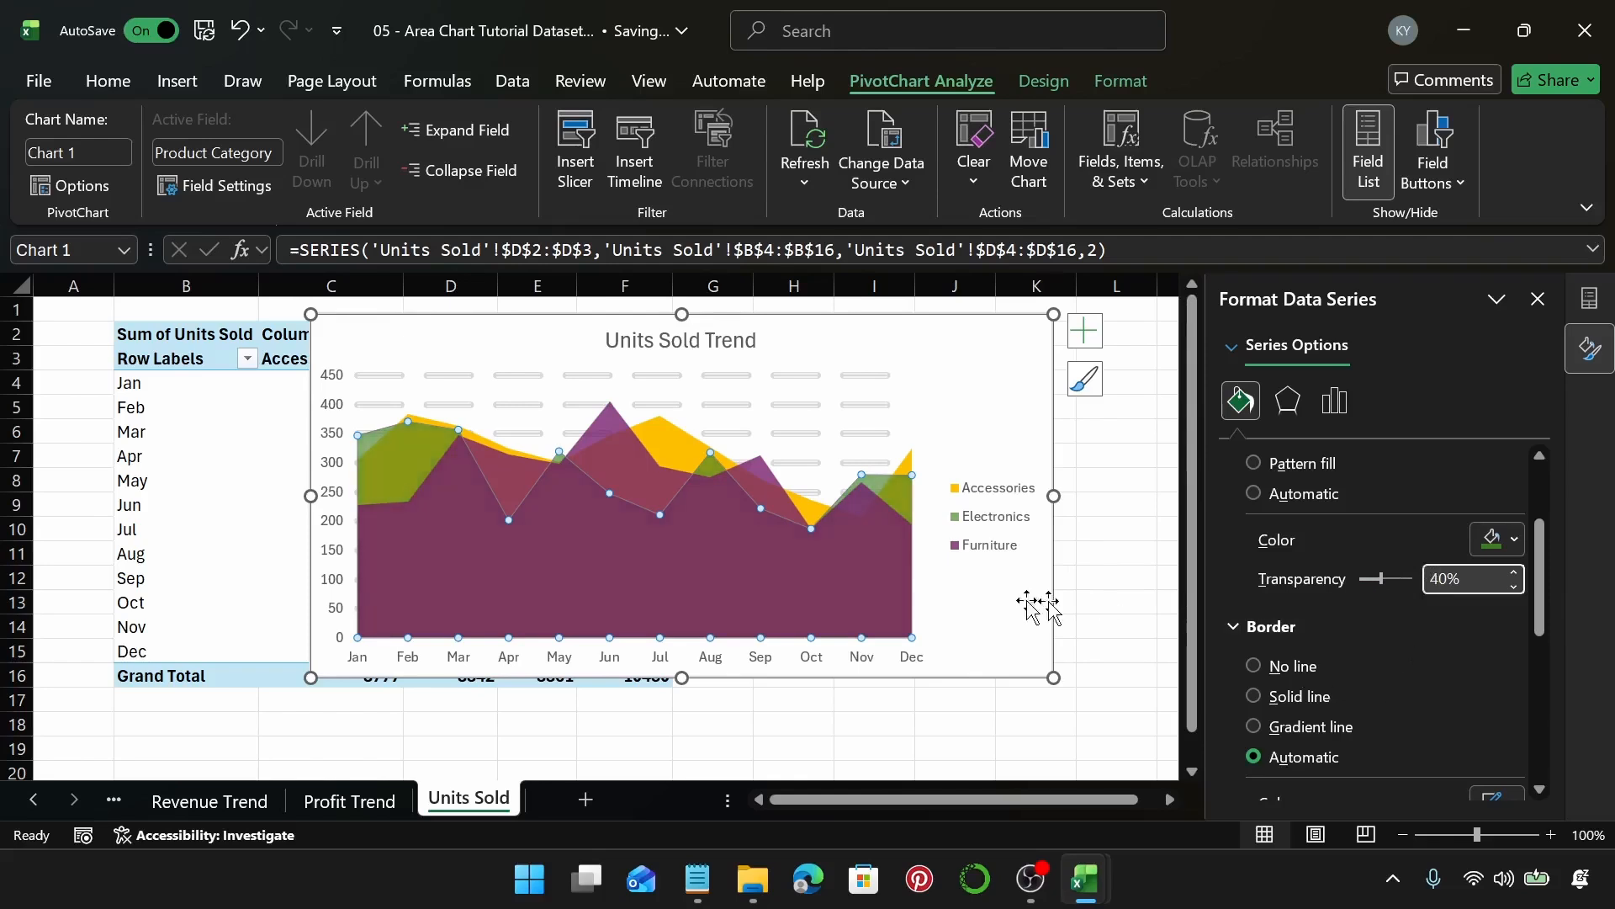
click(945, 446)
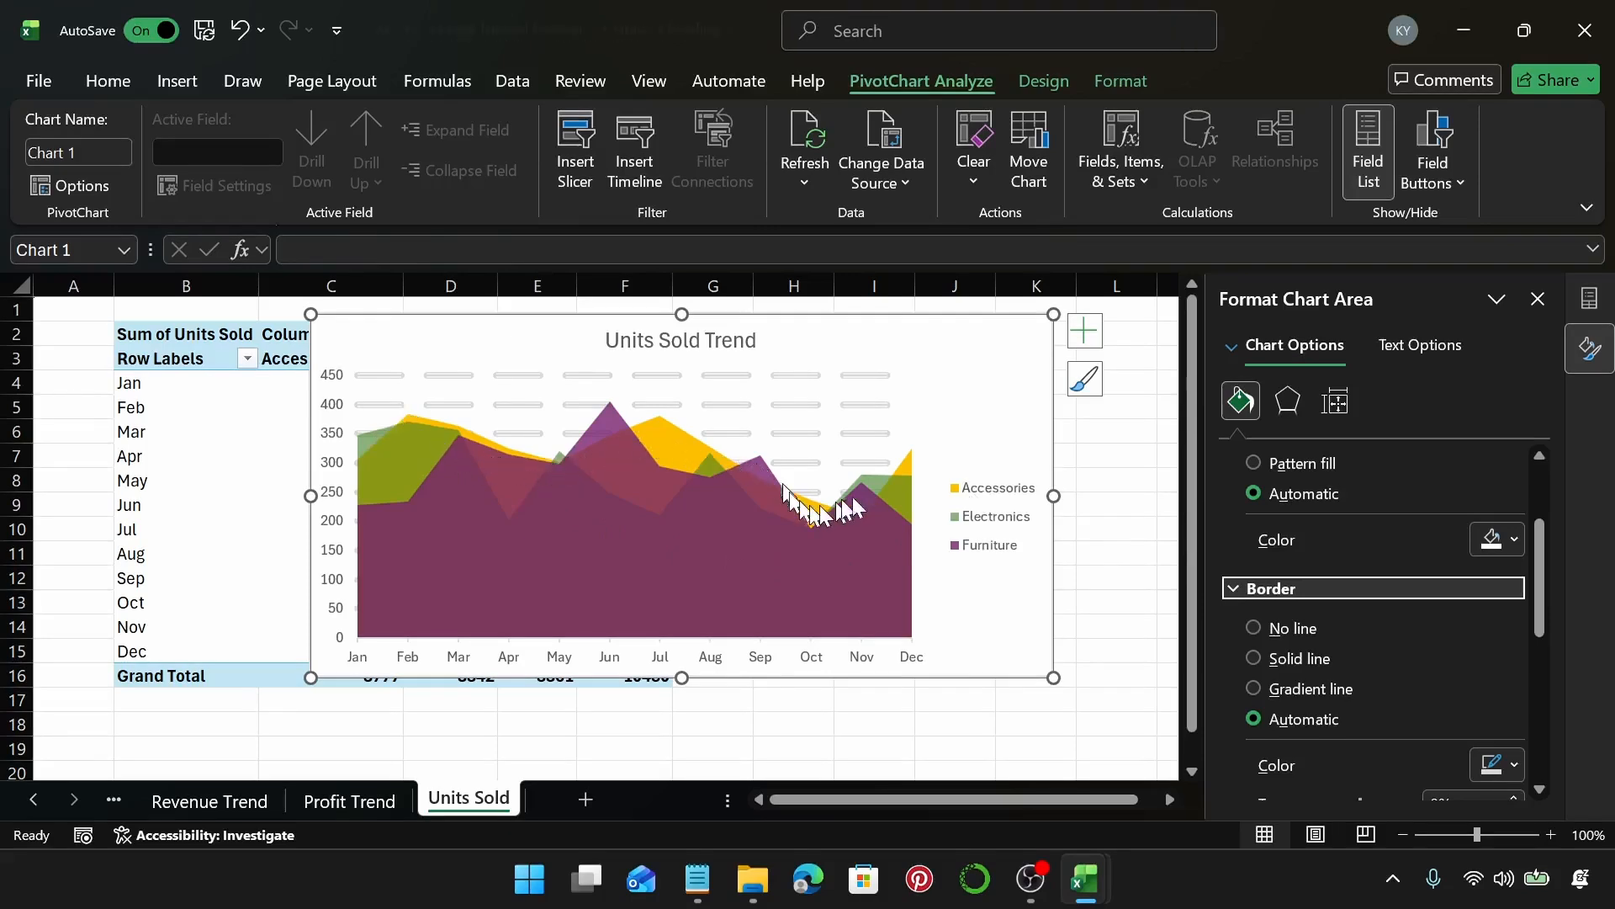
Try 40% fill transparency on the Furniture series and settle on 30%.
click(842, 587)
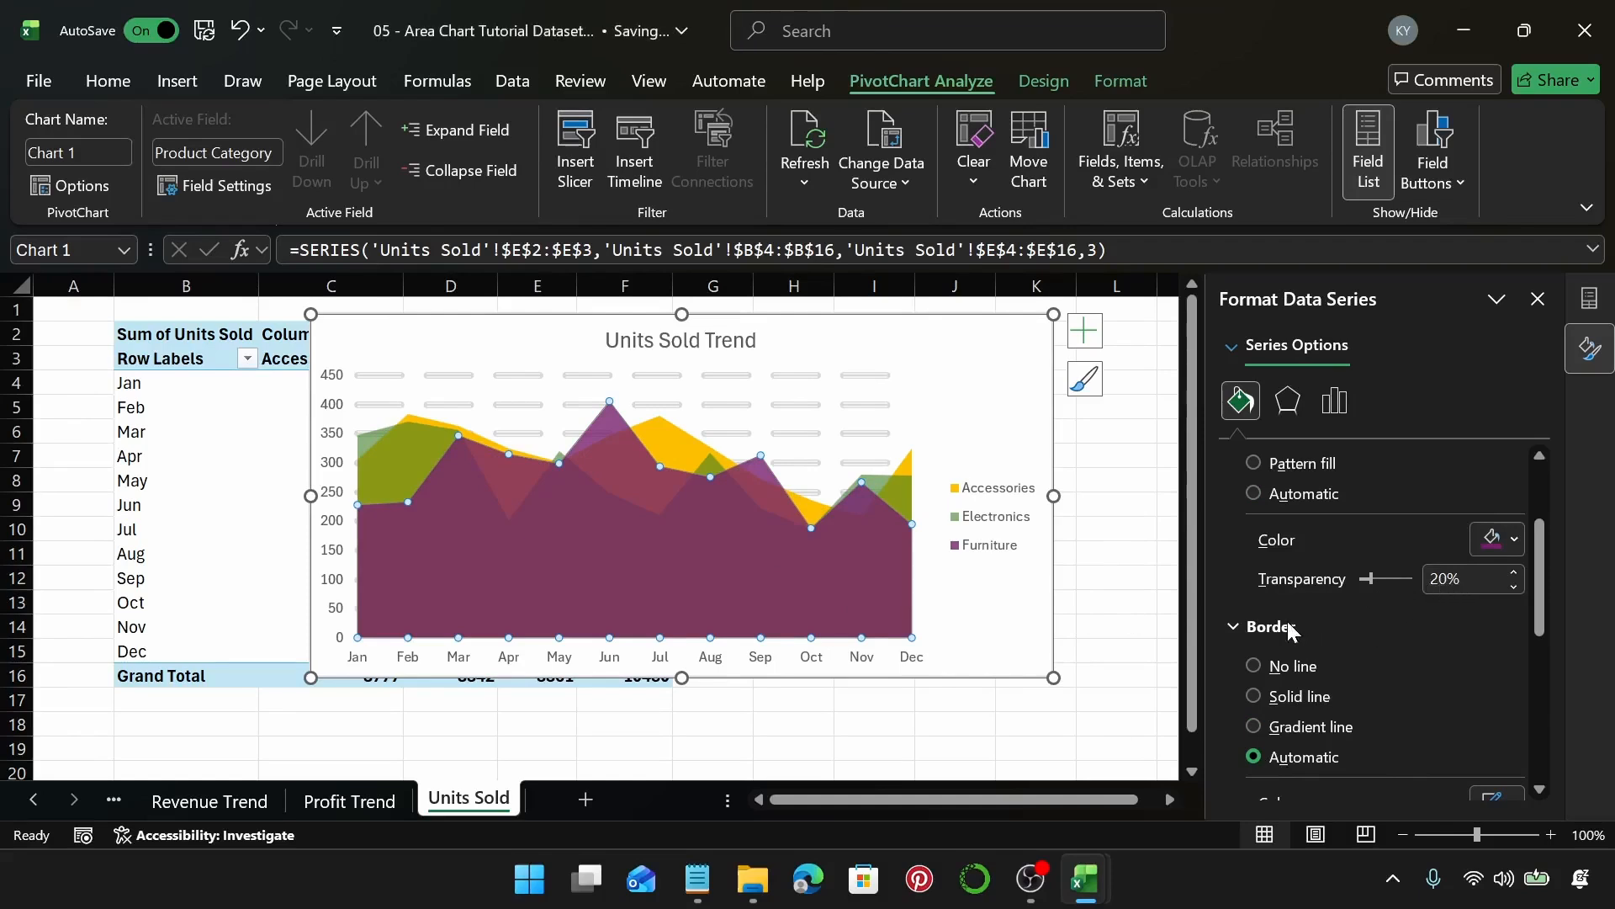
click(836, 582)
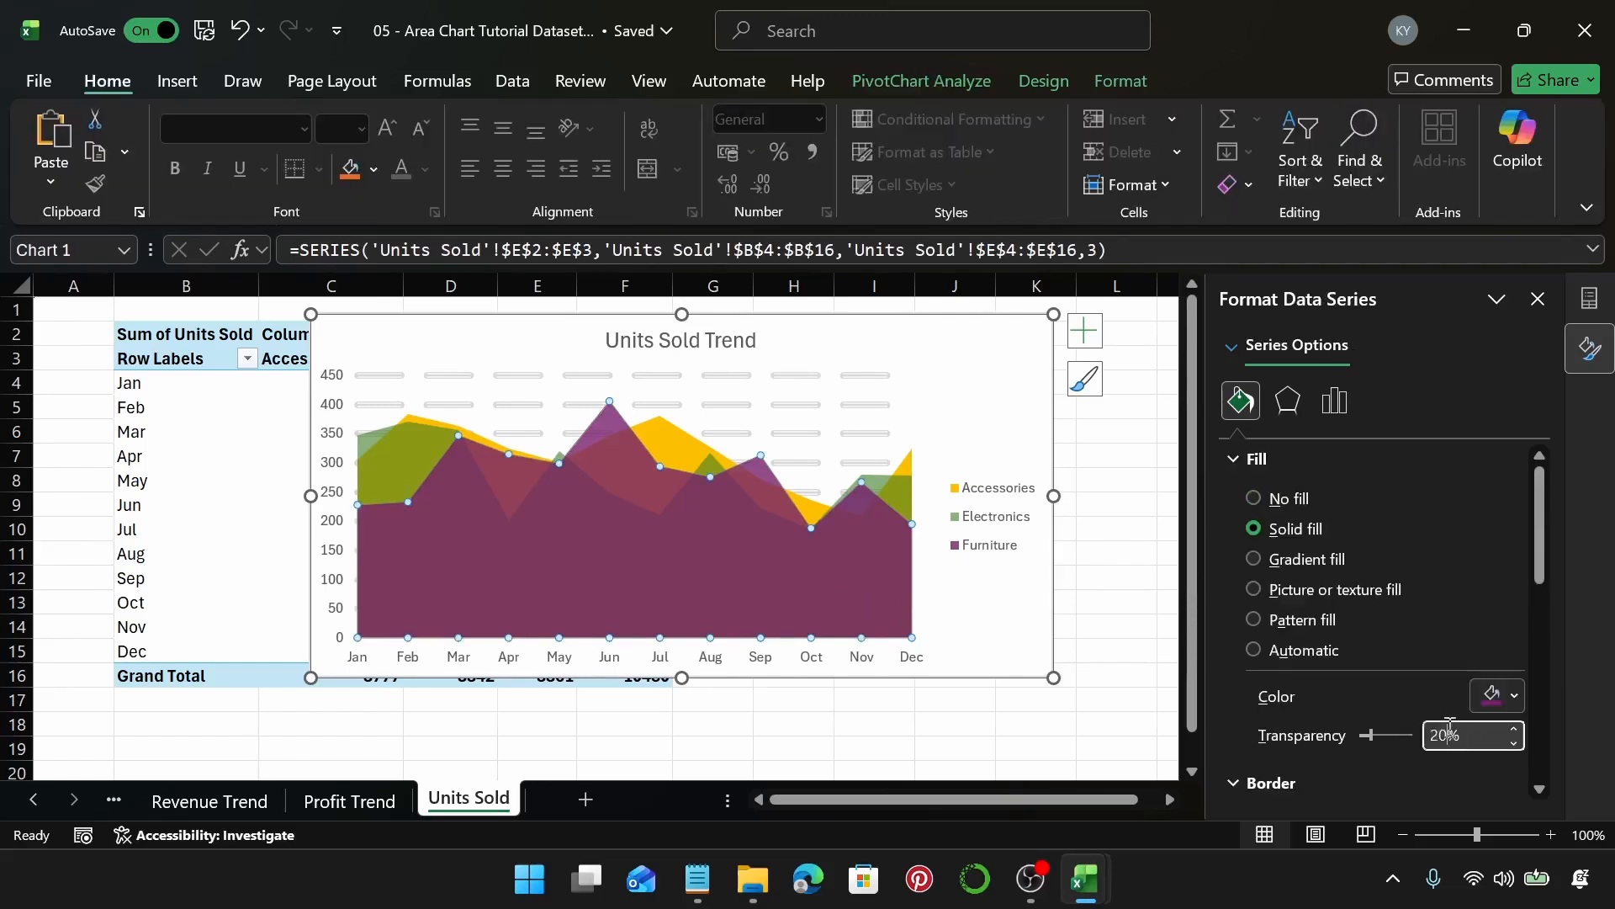
key(BackSpace)
text(4)
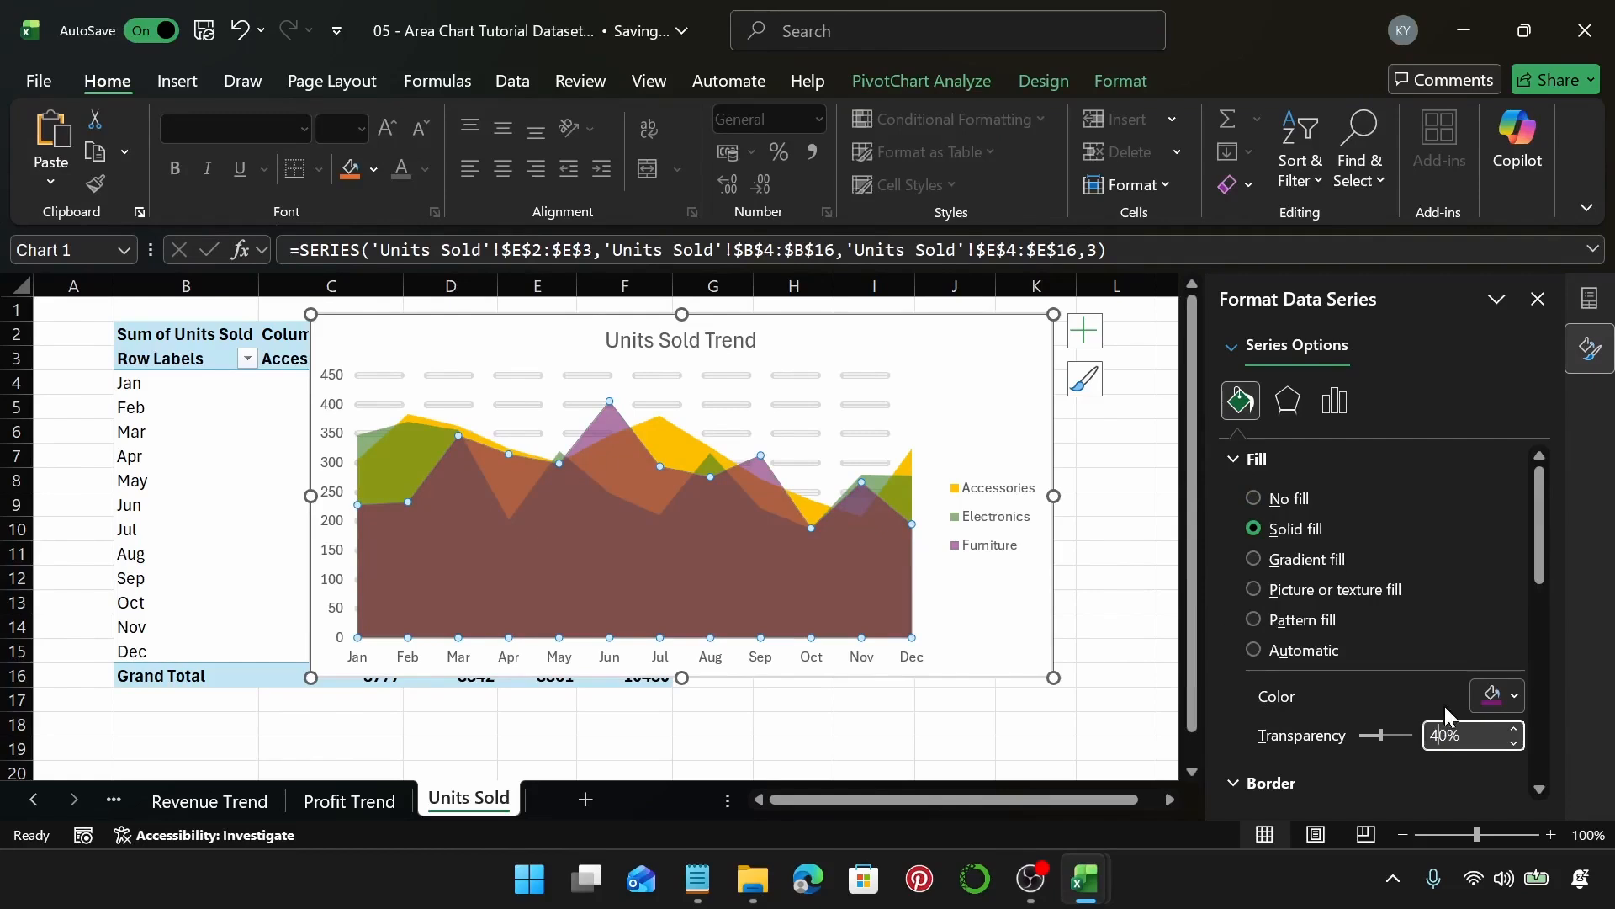
key(BackSpace)
text(3)
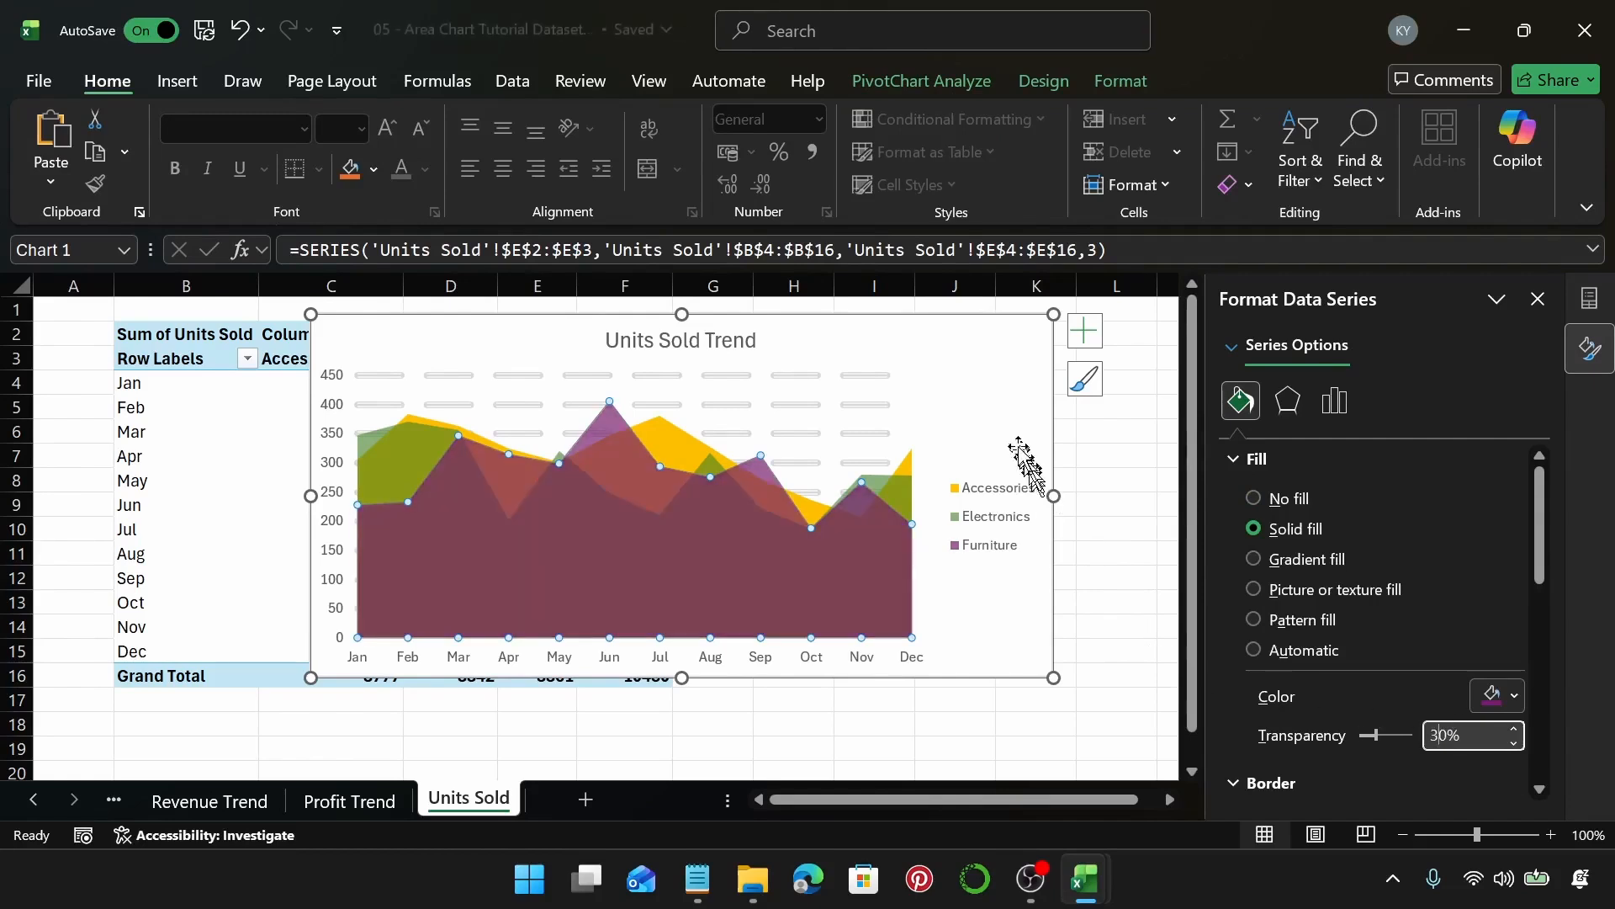
Select individual series in turn to examine how the semi-transparent areas overlap in the Units Sold Trend chart.
click(955, 469)
click(904, 497)
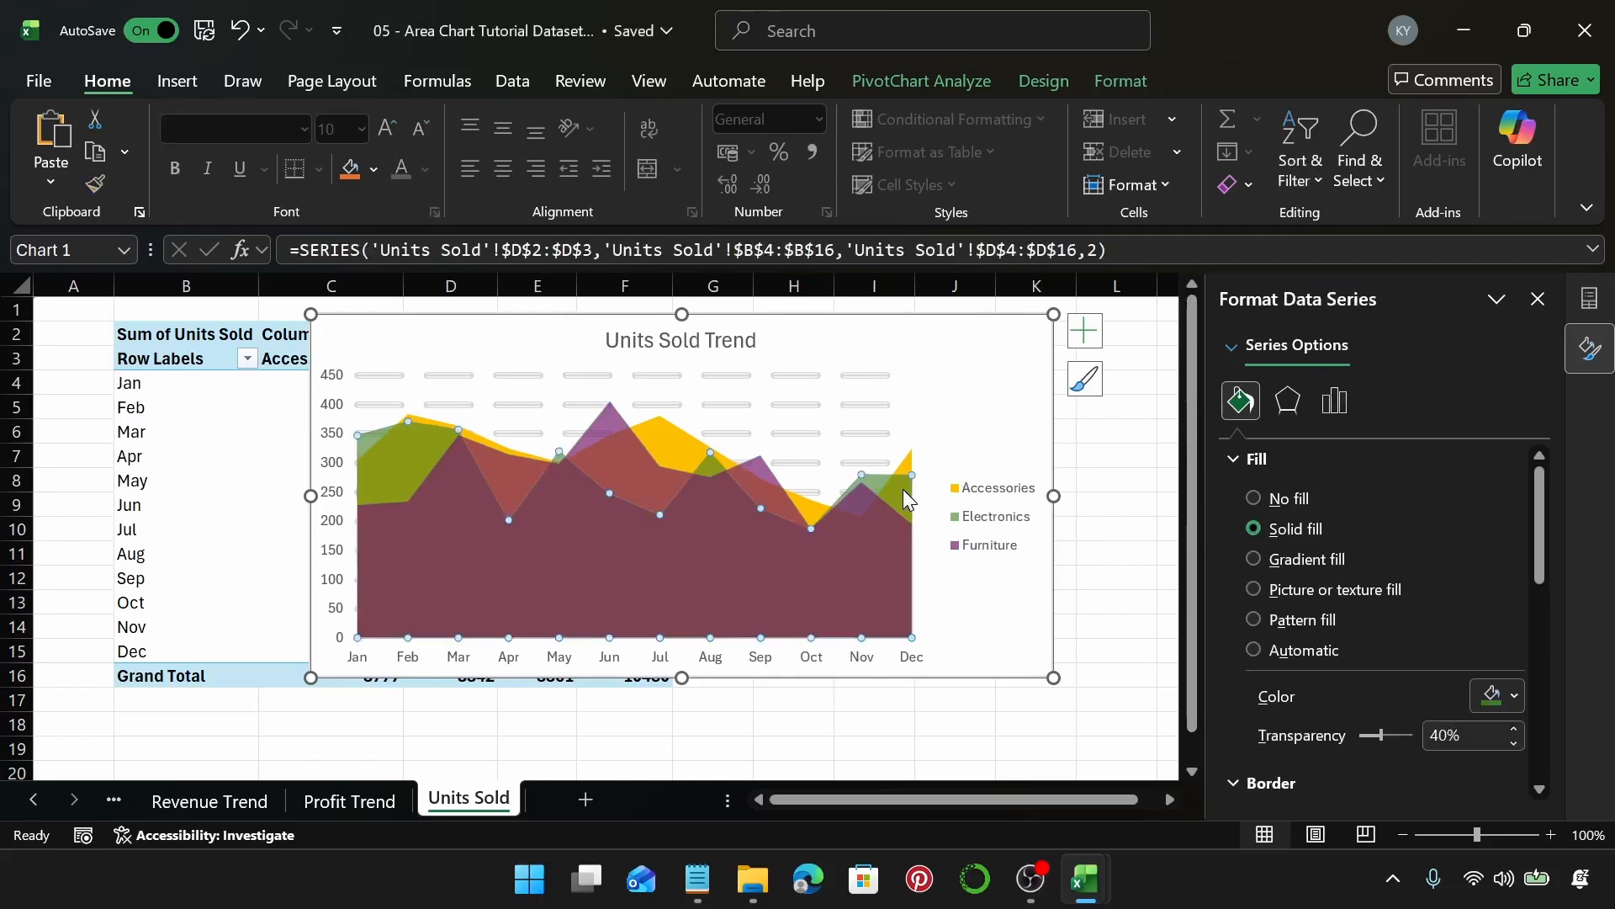
click(730, 602)
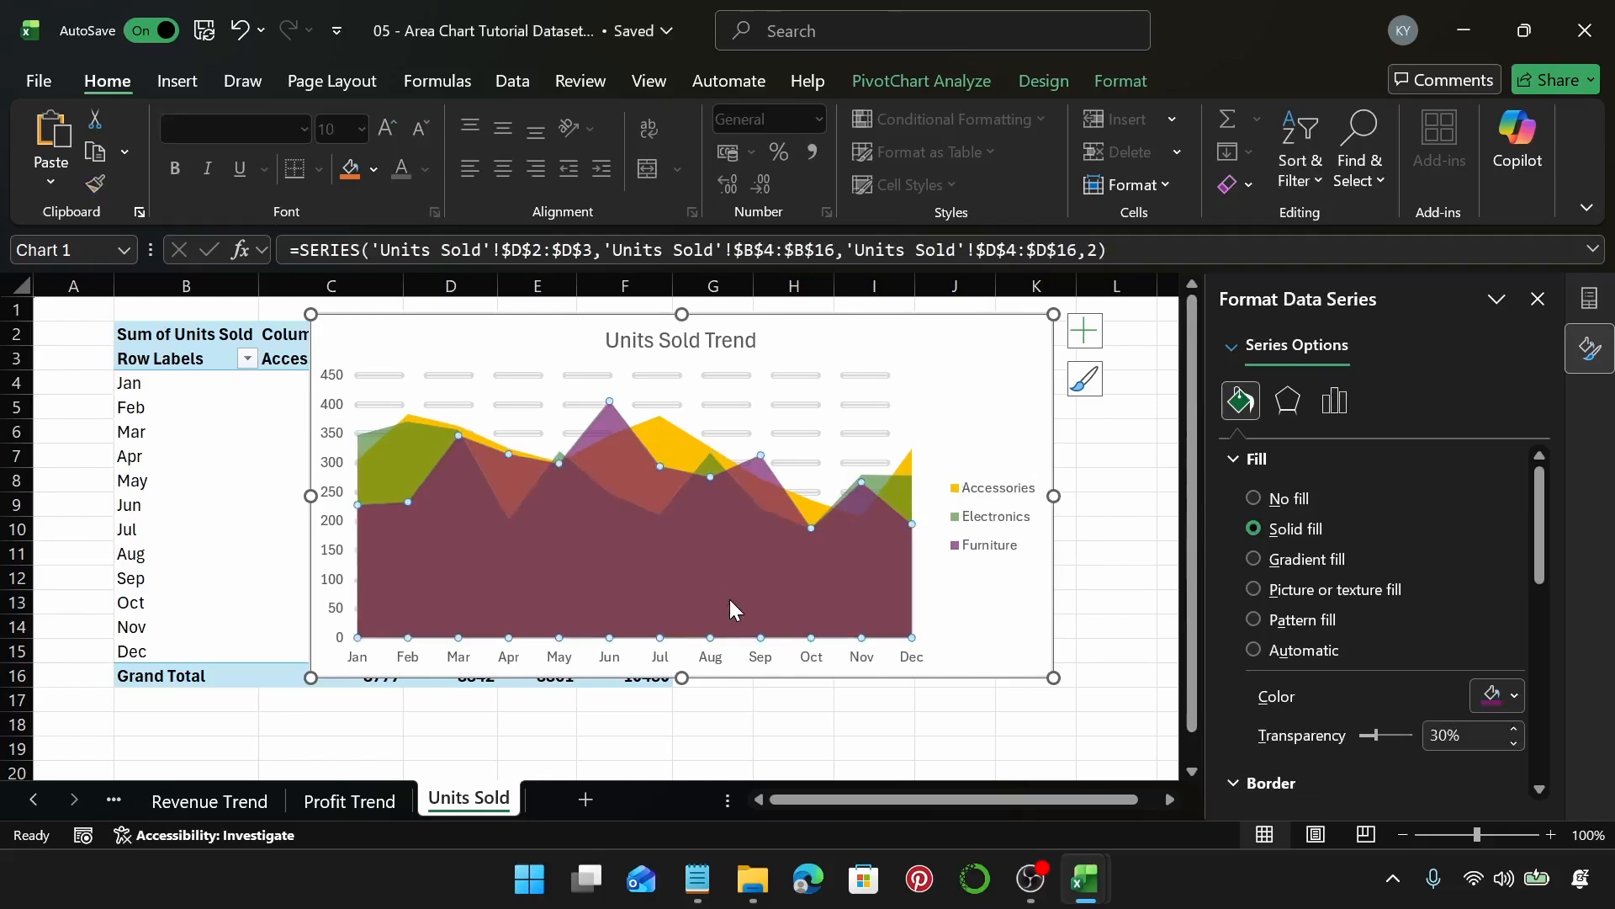
click(945, 433)
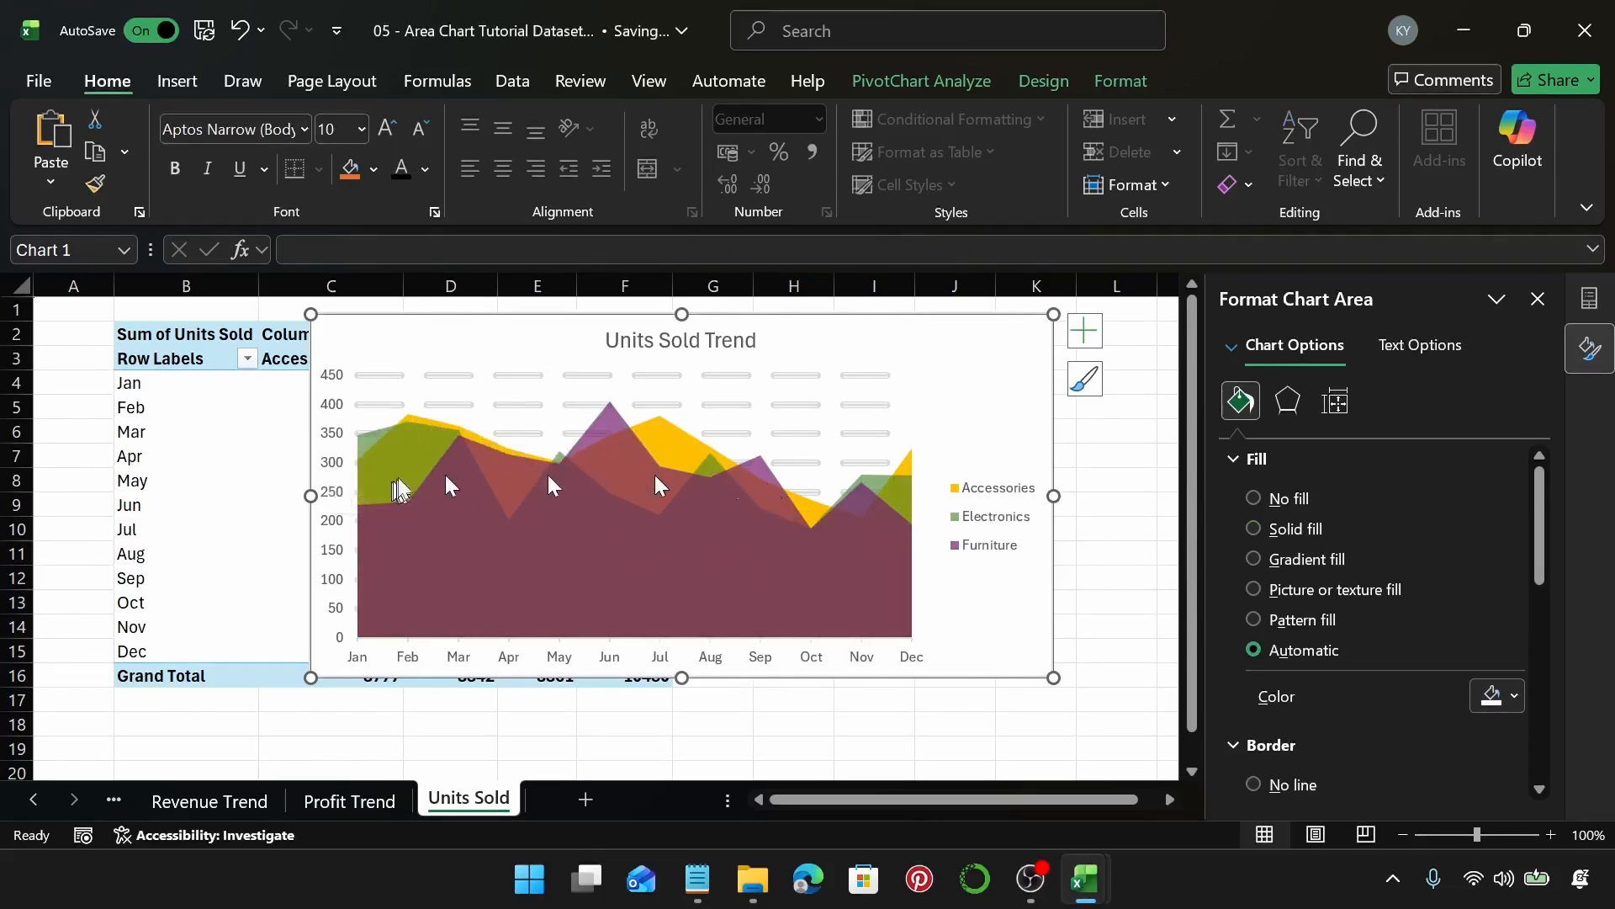
click(406, 461)
click(645, 457)
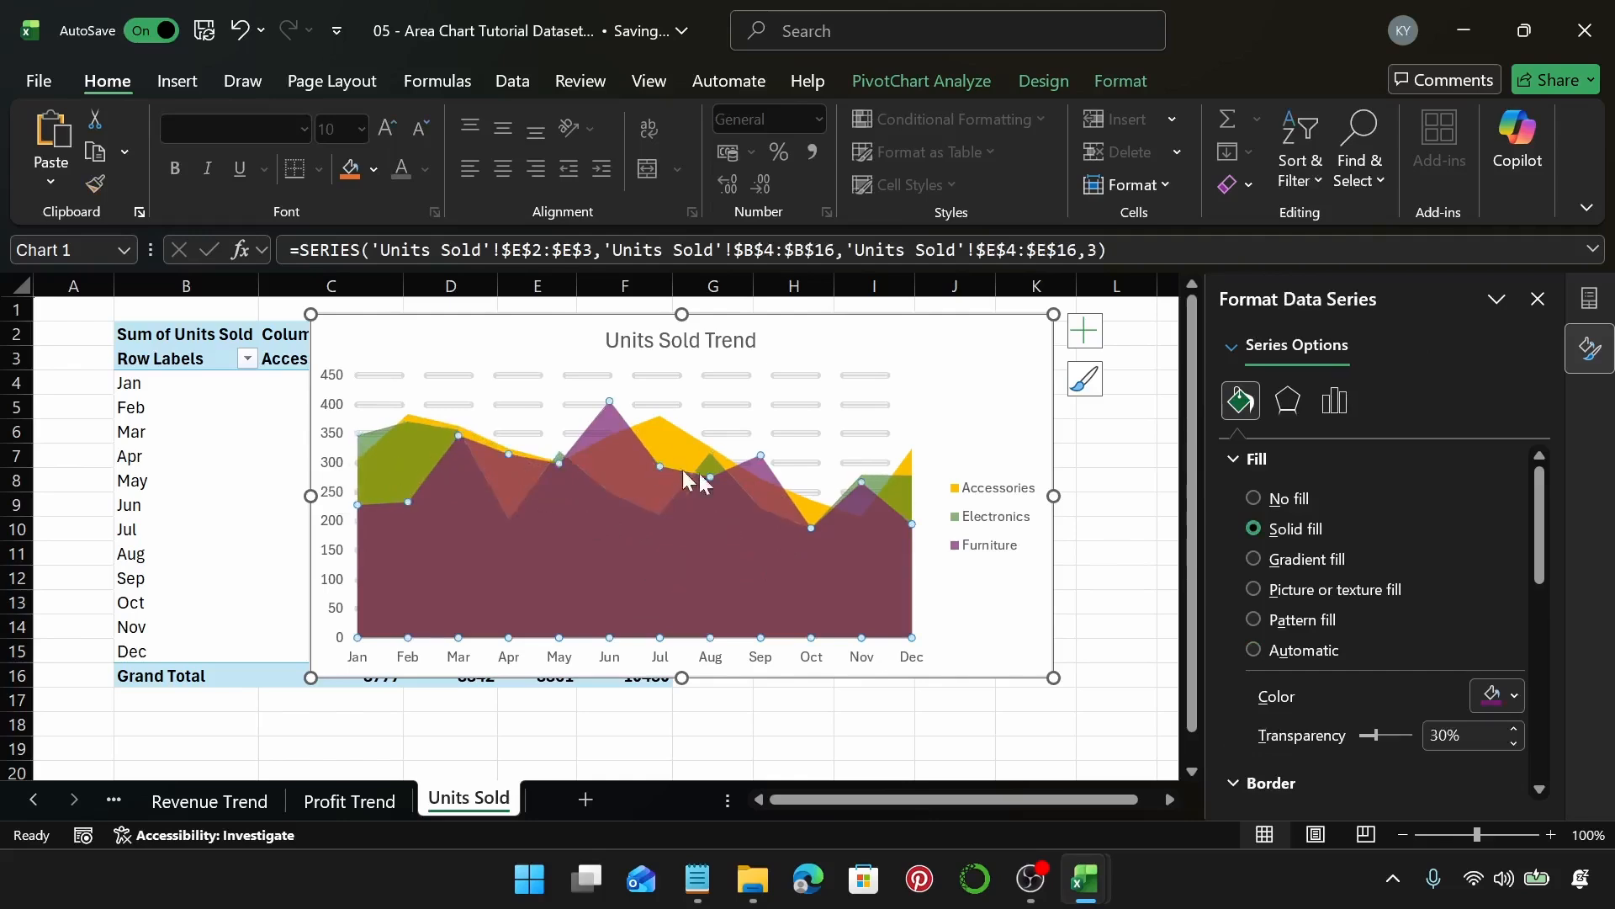
click(982, 418)
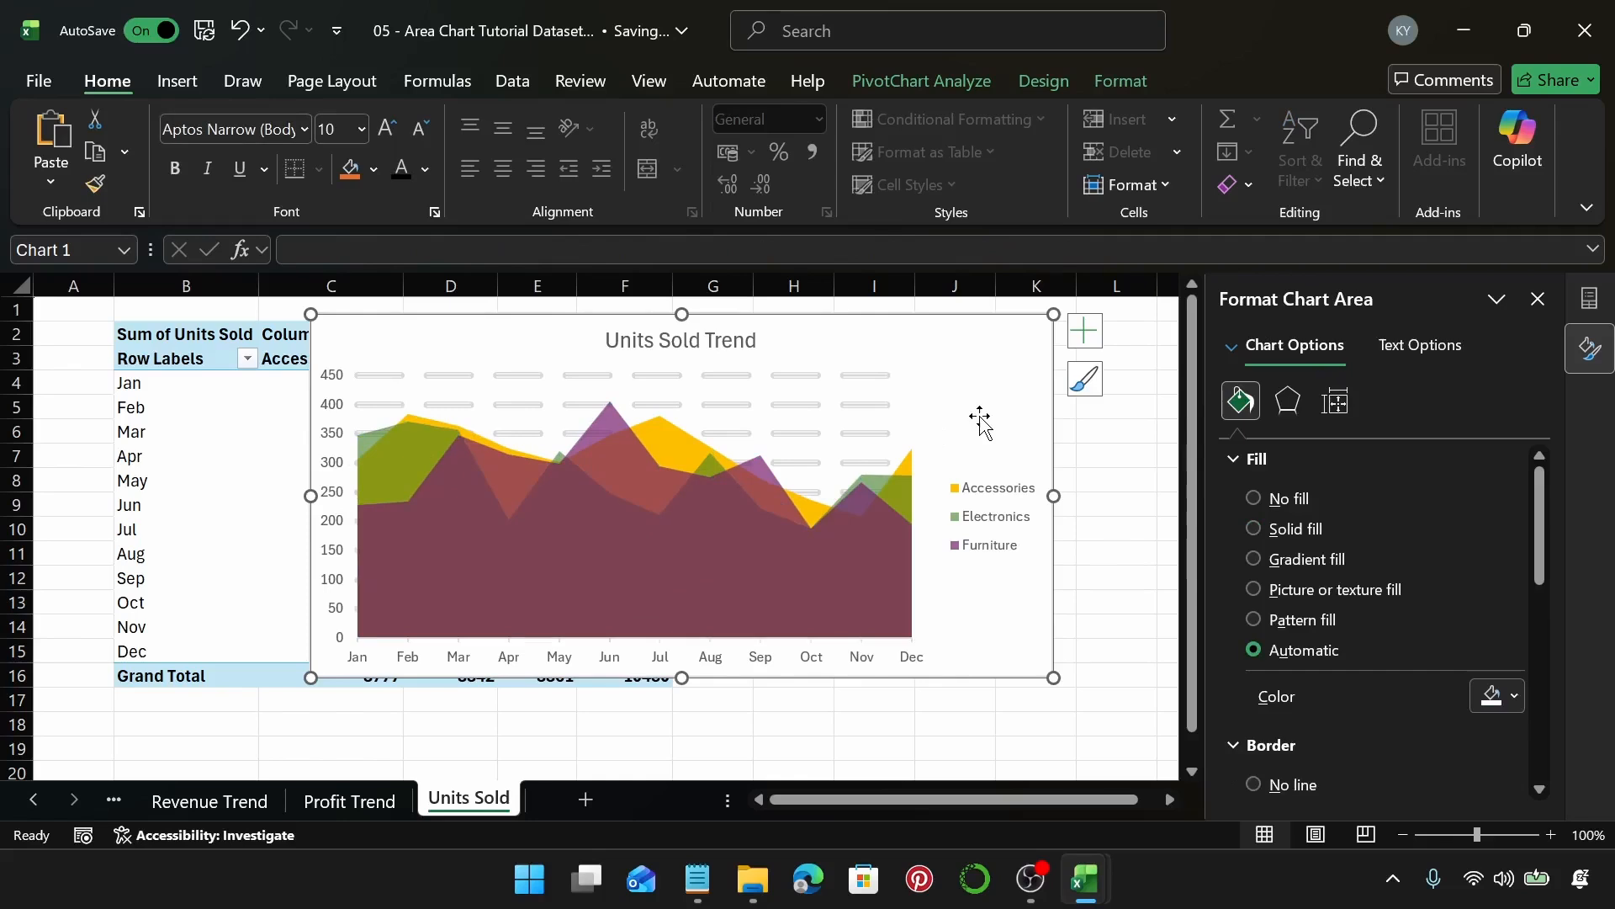
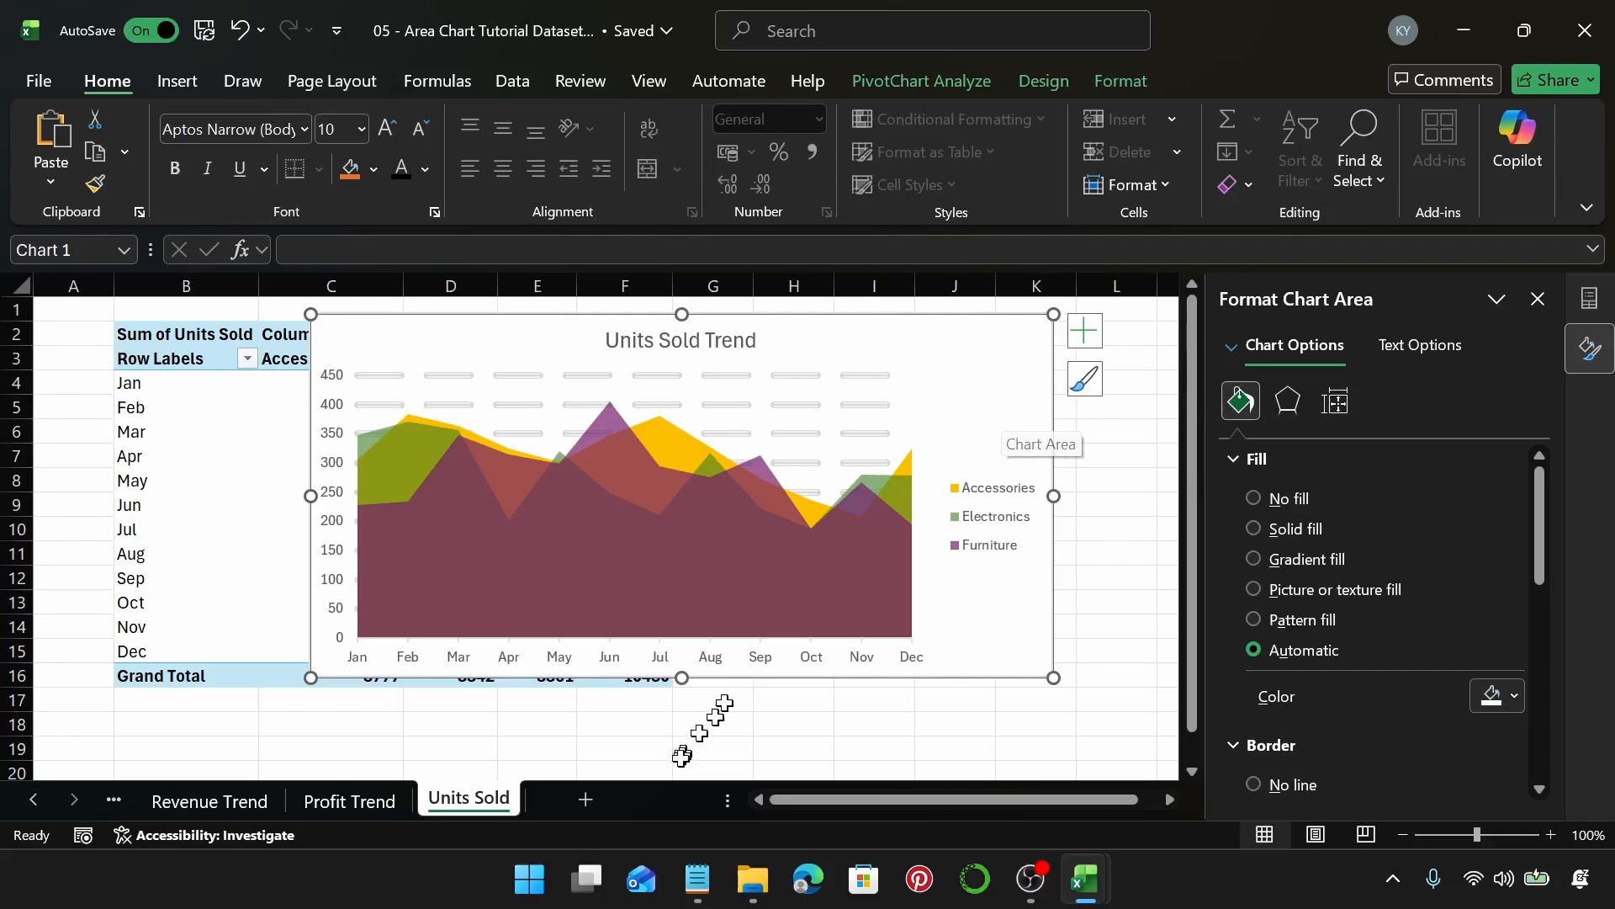
Add a new worksheet and insert a PivotTable based on Table1 at cell B2.
click(588, 799)
click(168, 328)
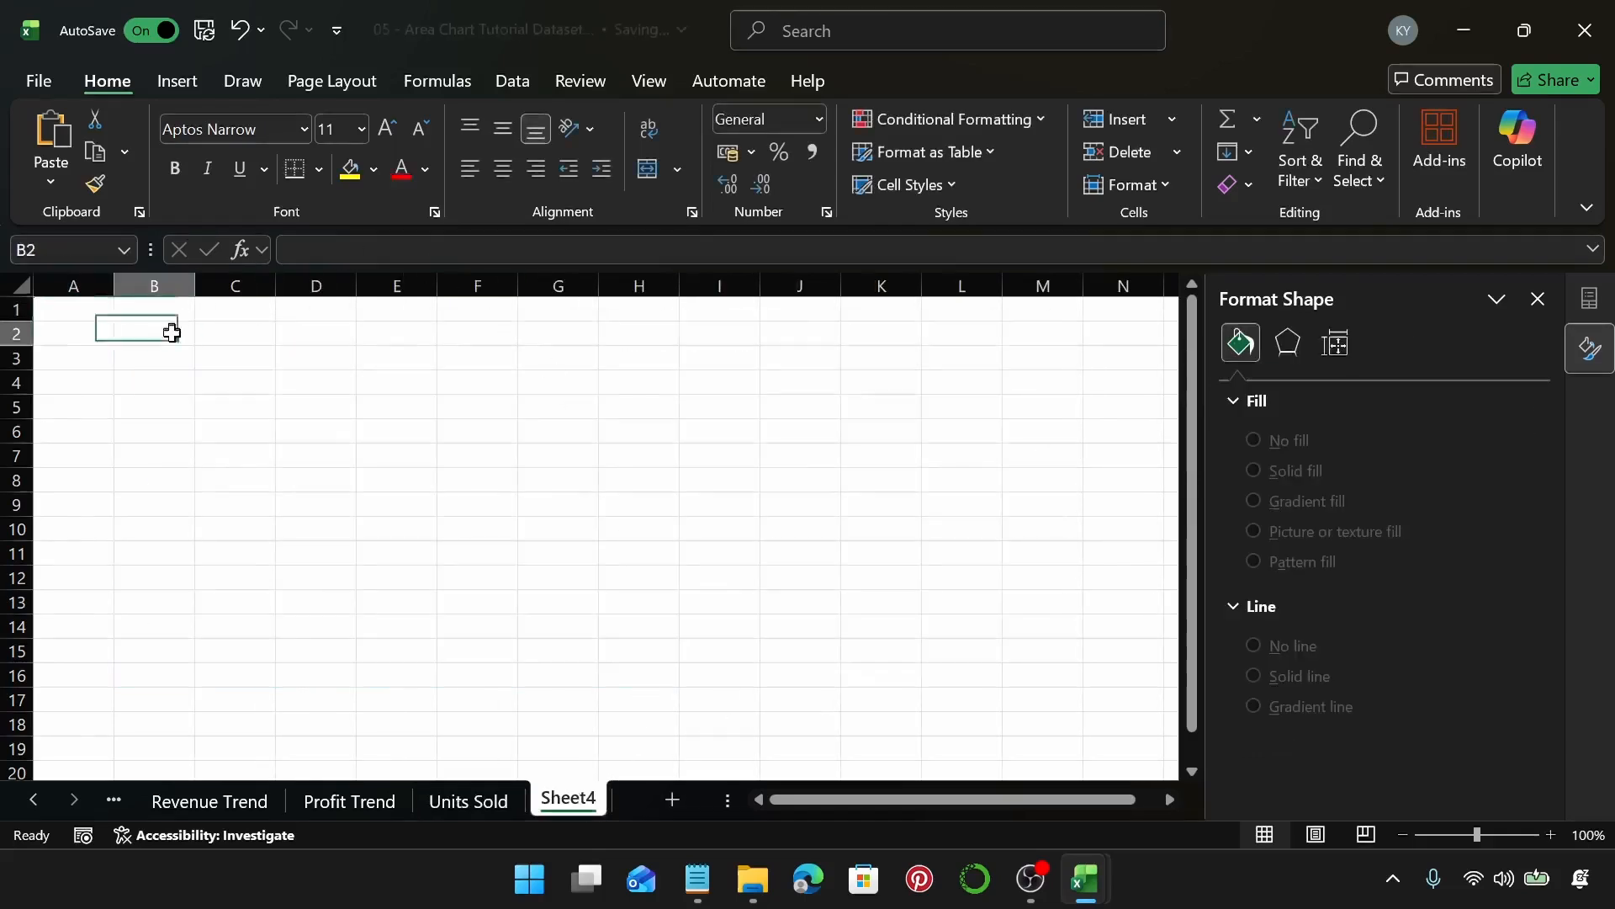
click(178, 81)
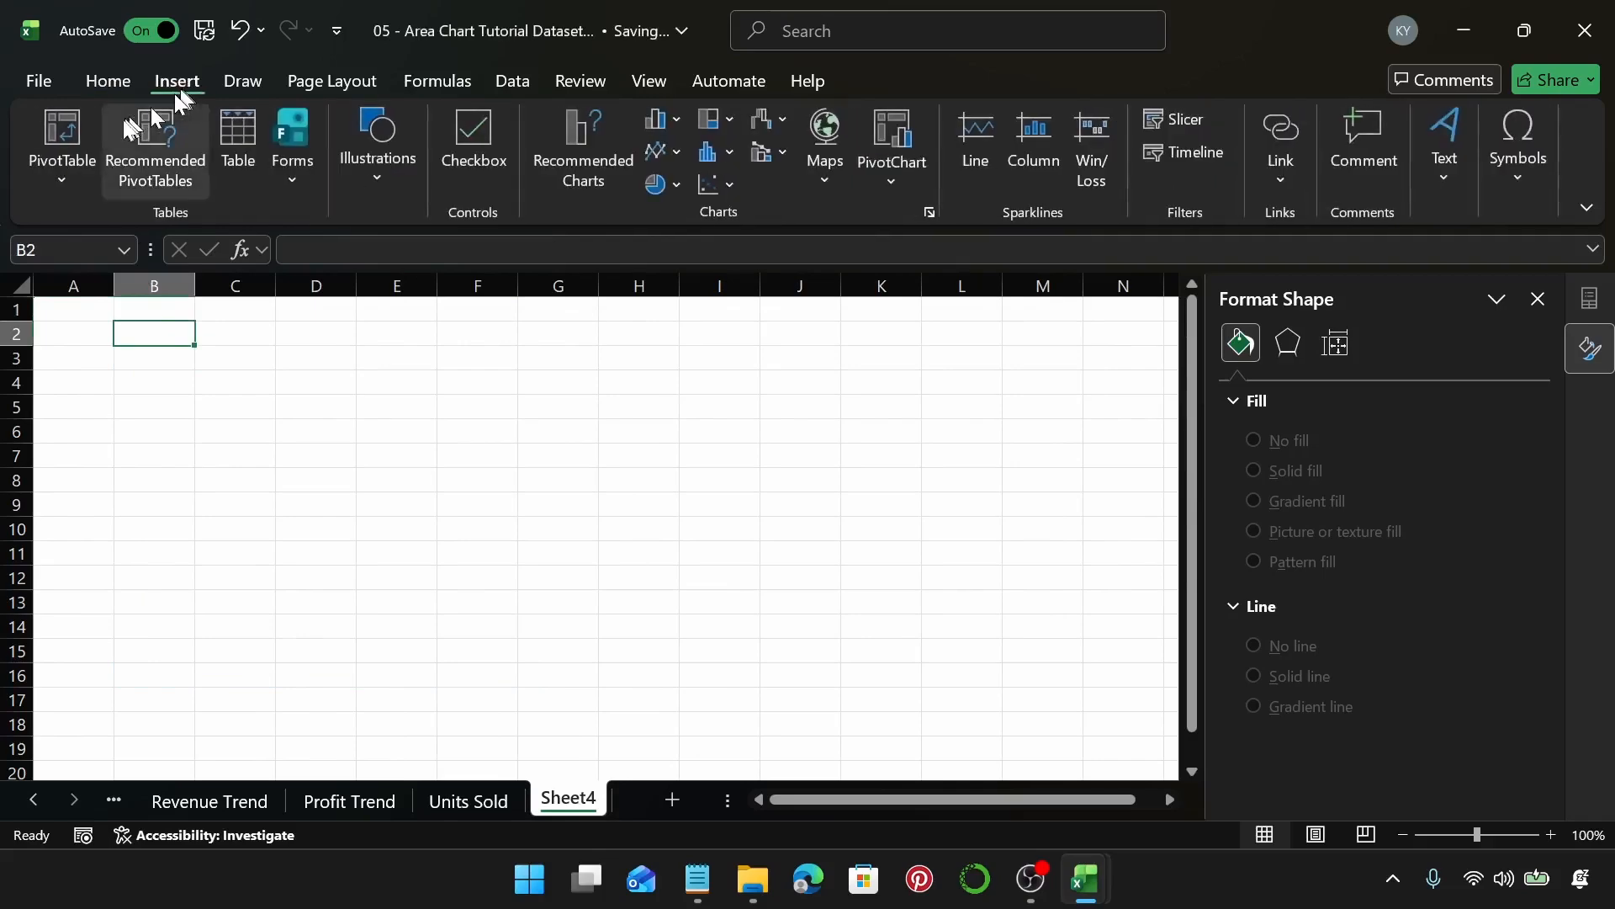
click(55, 134)
text(Table1)
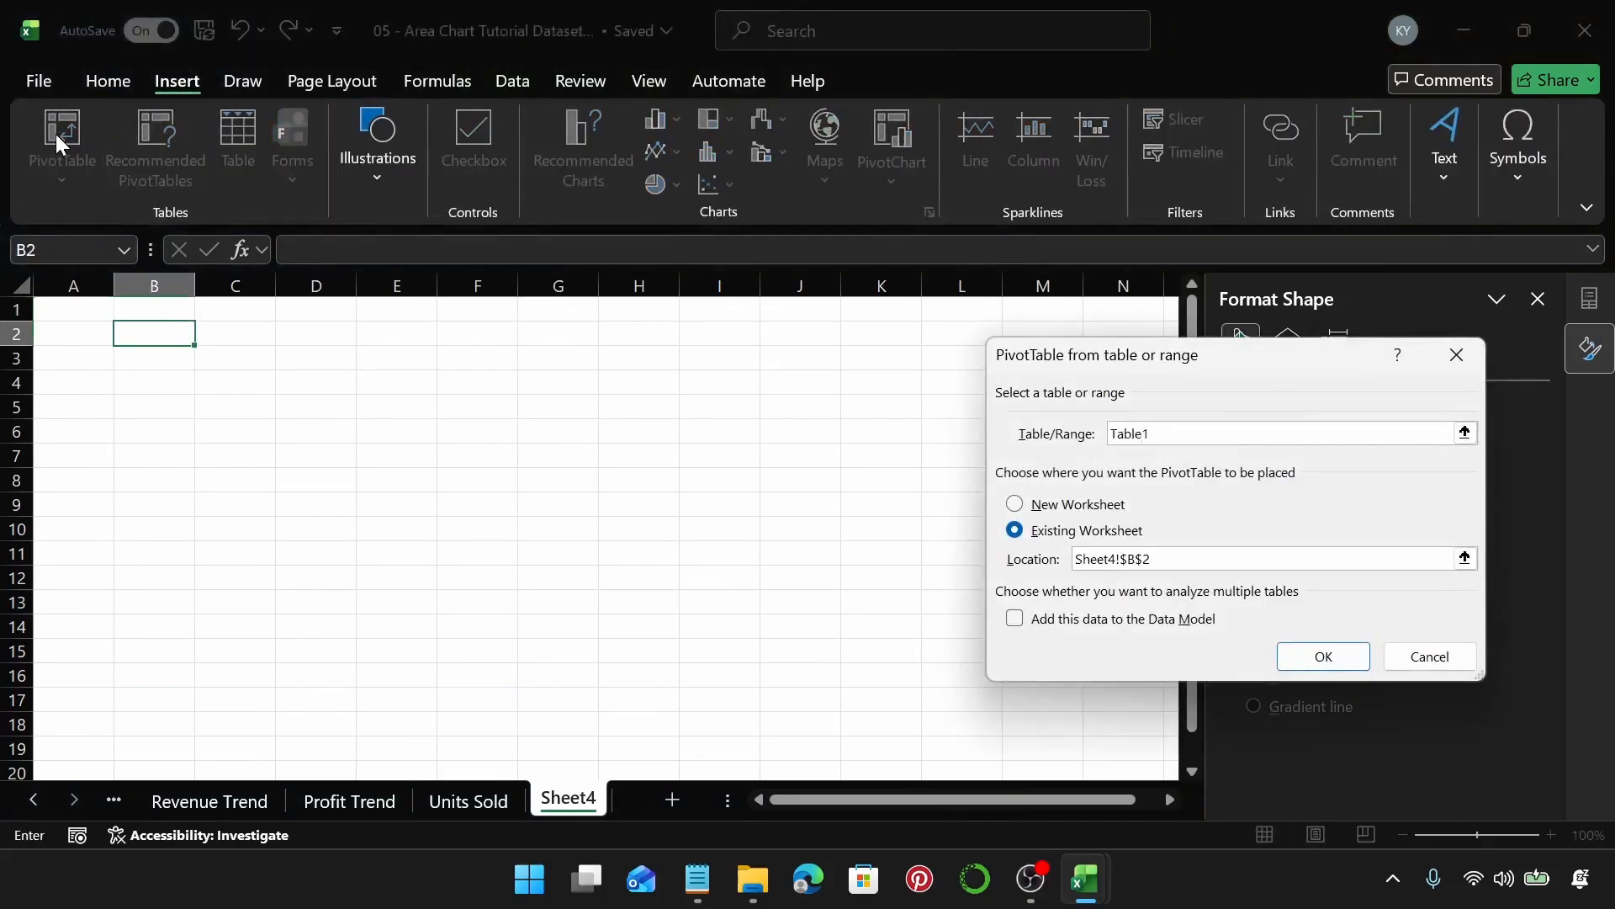
key(Return)
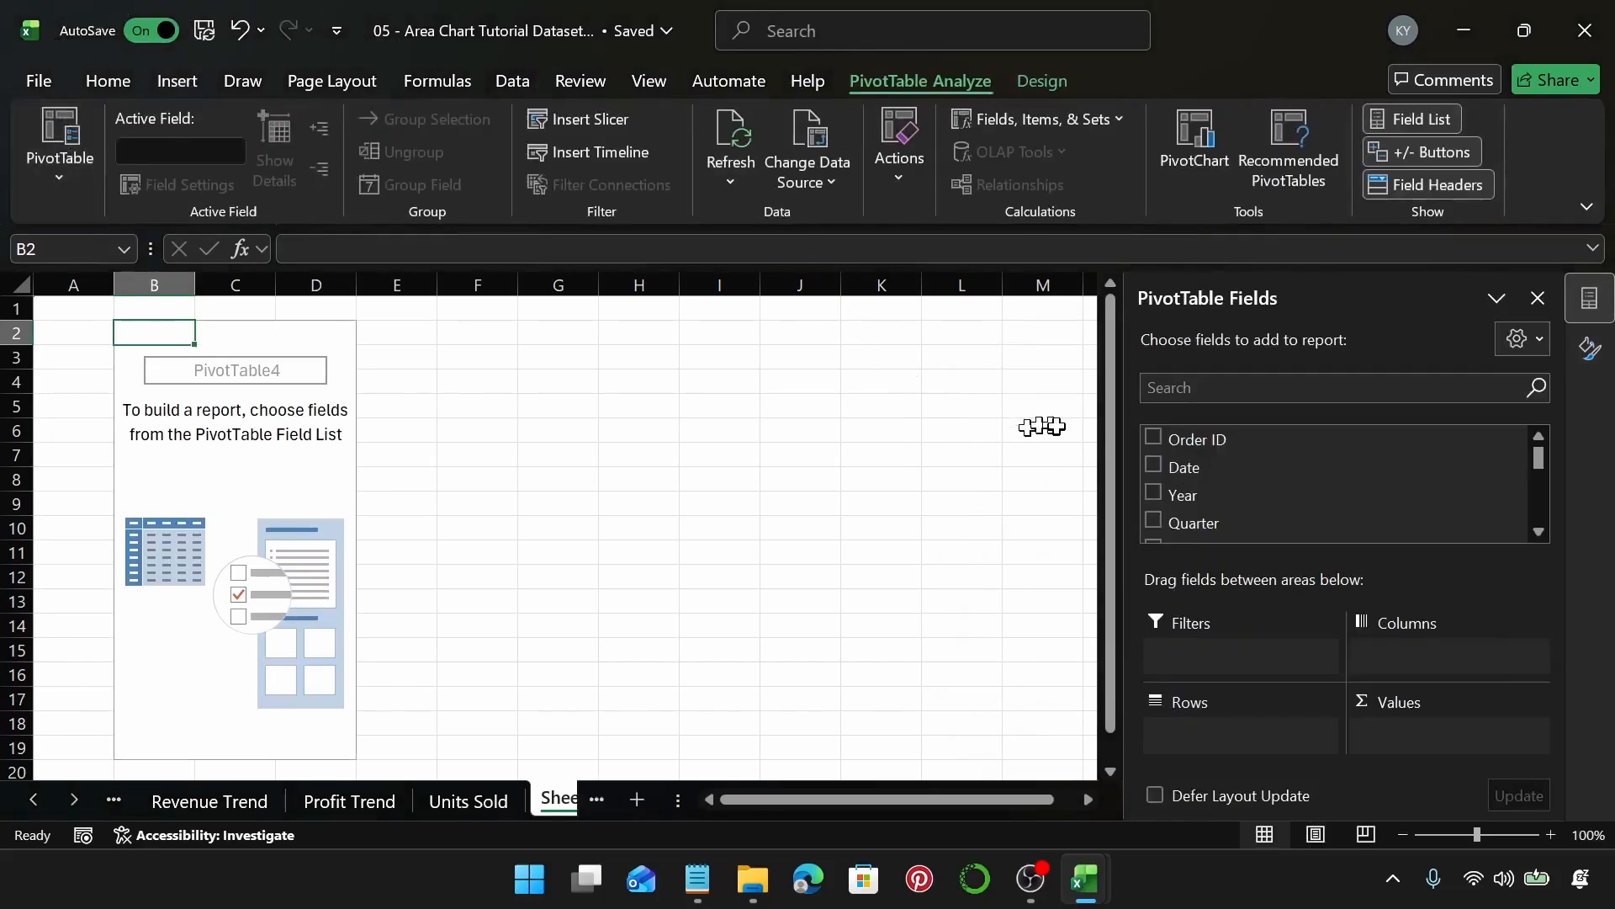
Place the Month field in the PivotTable rows and the Region field in its columns.
scroll(1237, 504, down, 1)
drag(1237, 503, 1238, 713)
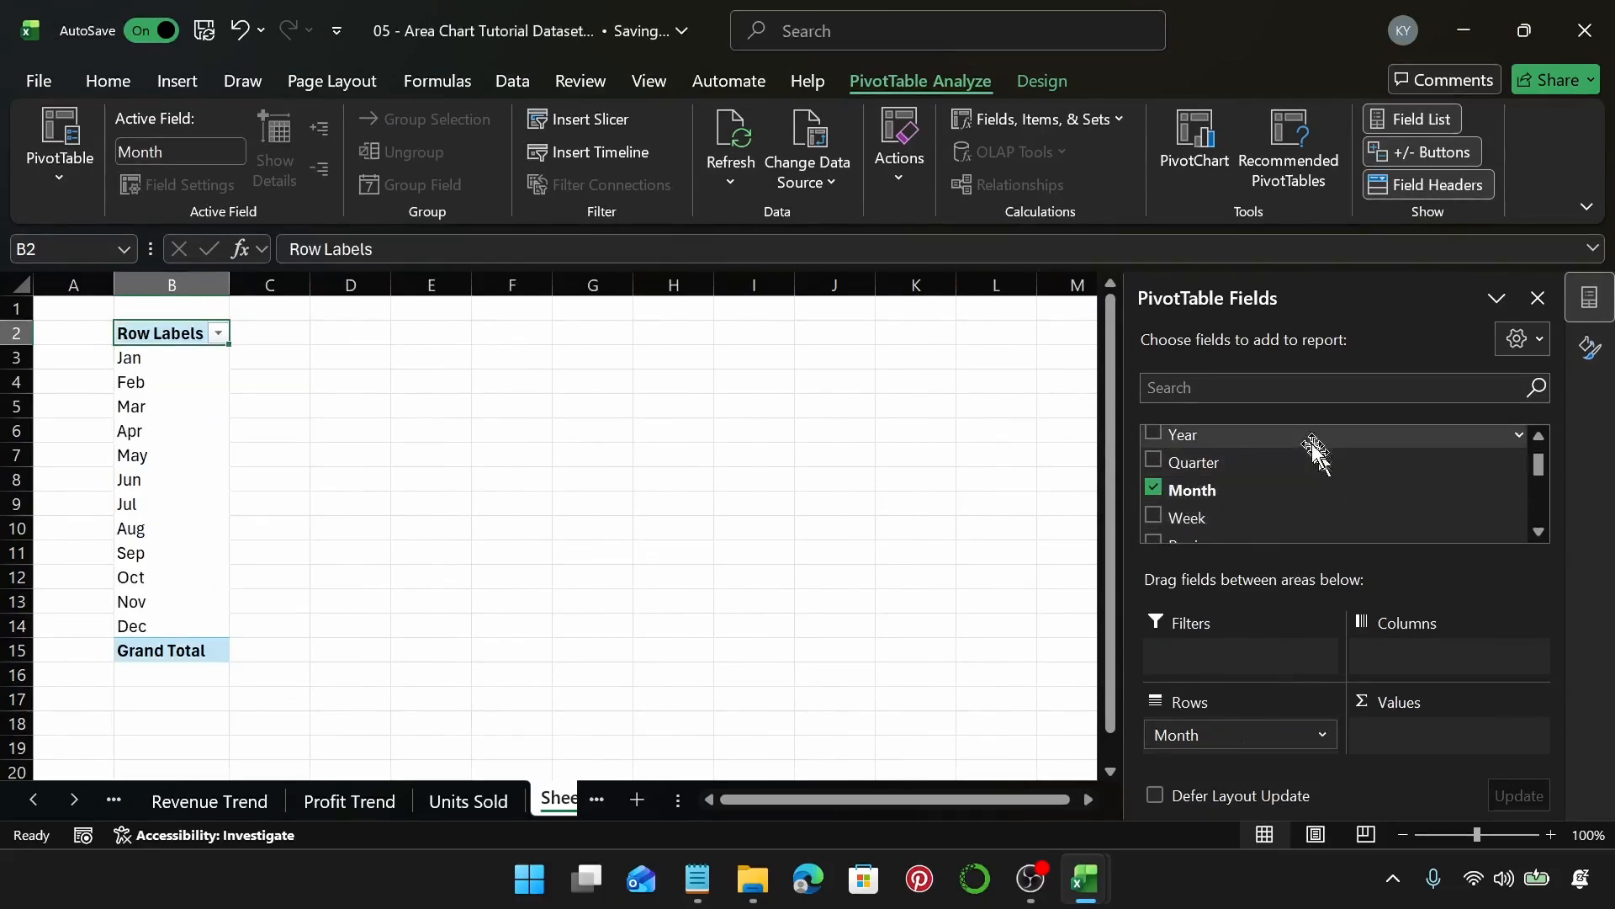
scroll(1341, 482, down, 2)
scroll(1345, 487, down, 4)
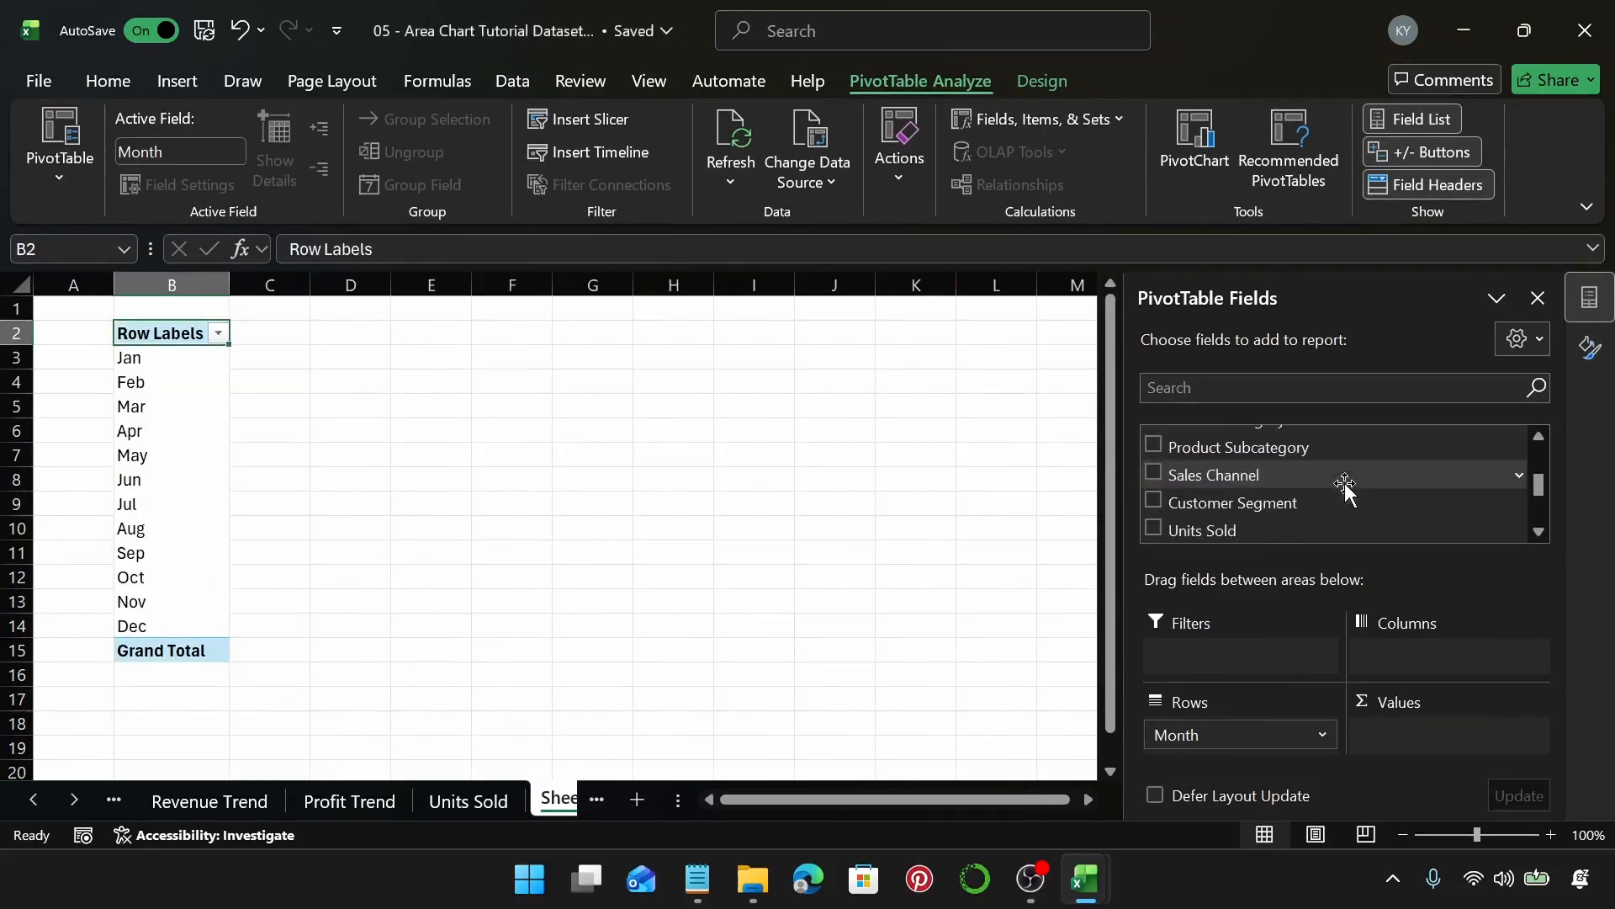
scroll(1253, 488, down, 1)
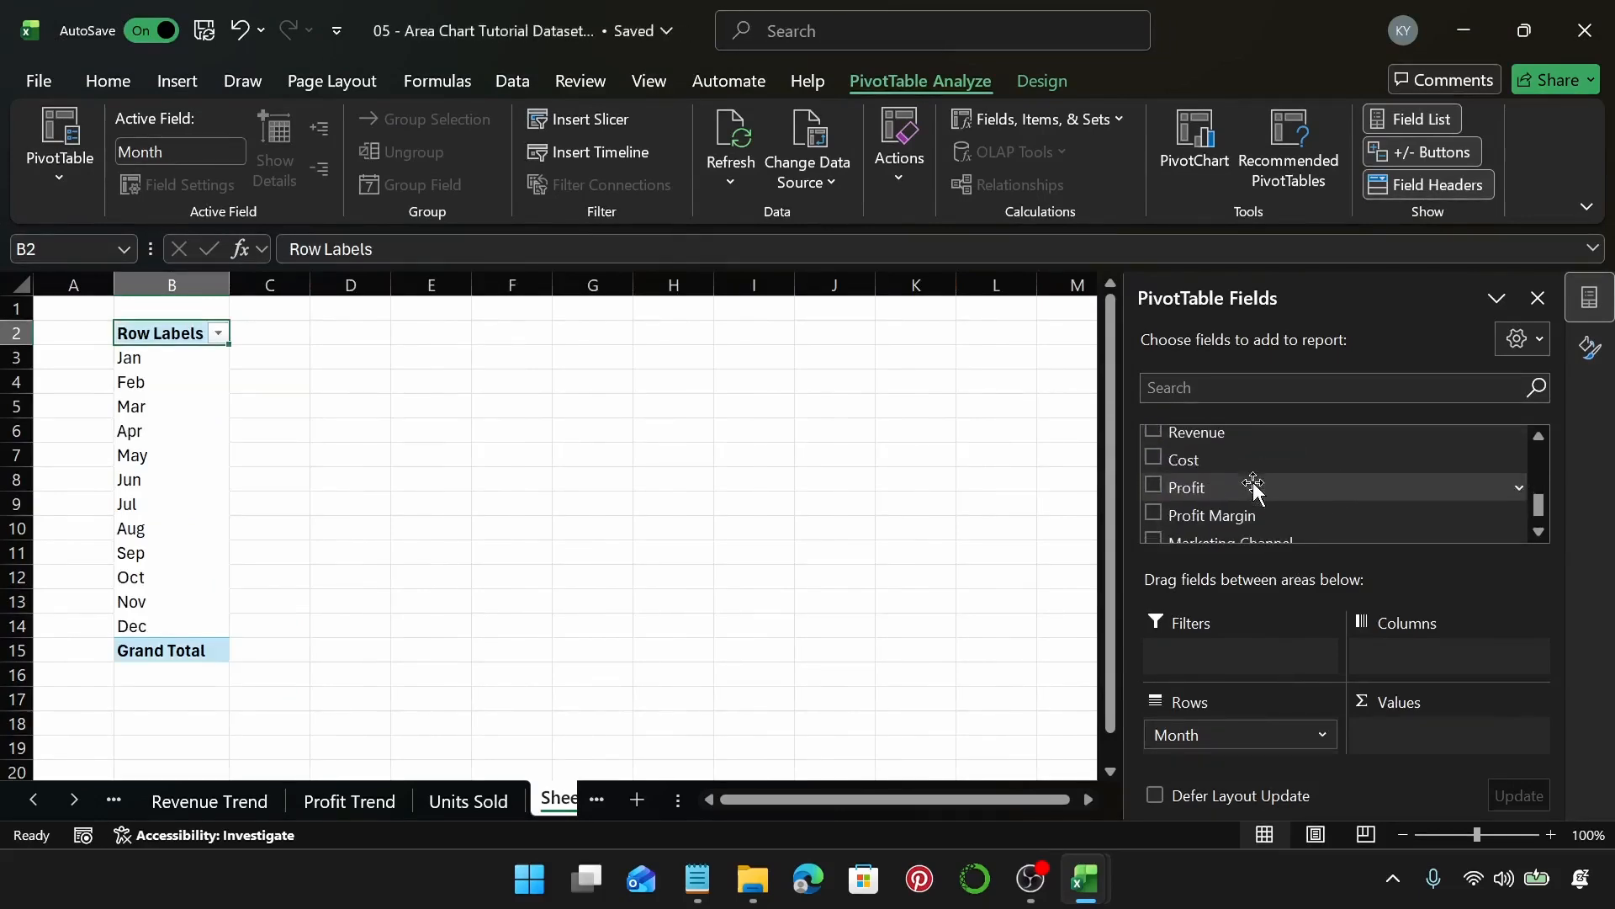
scroll(1274, 496, up, 6)
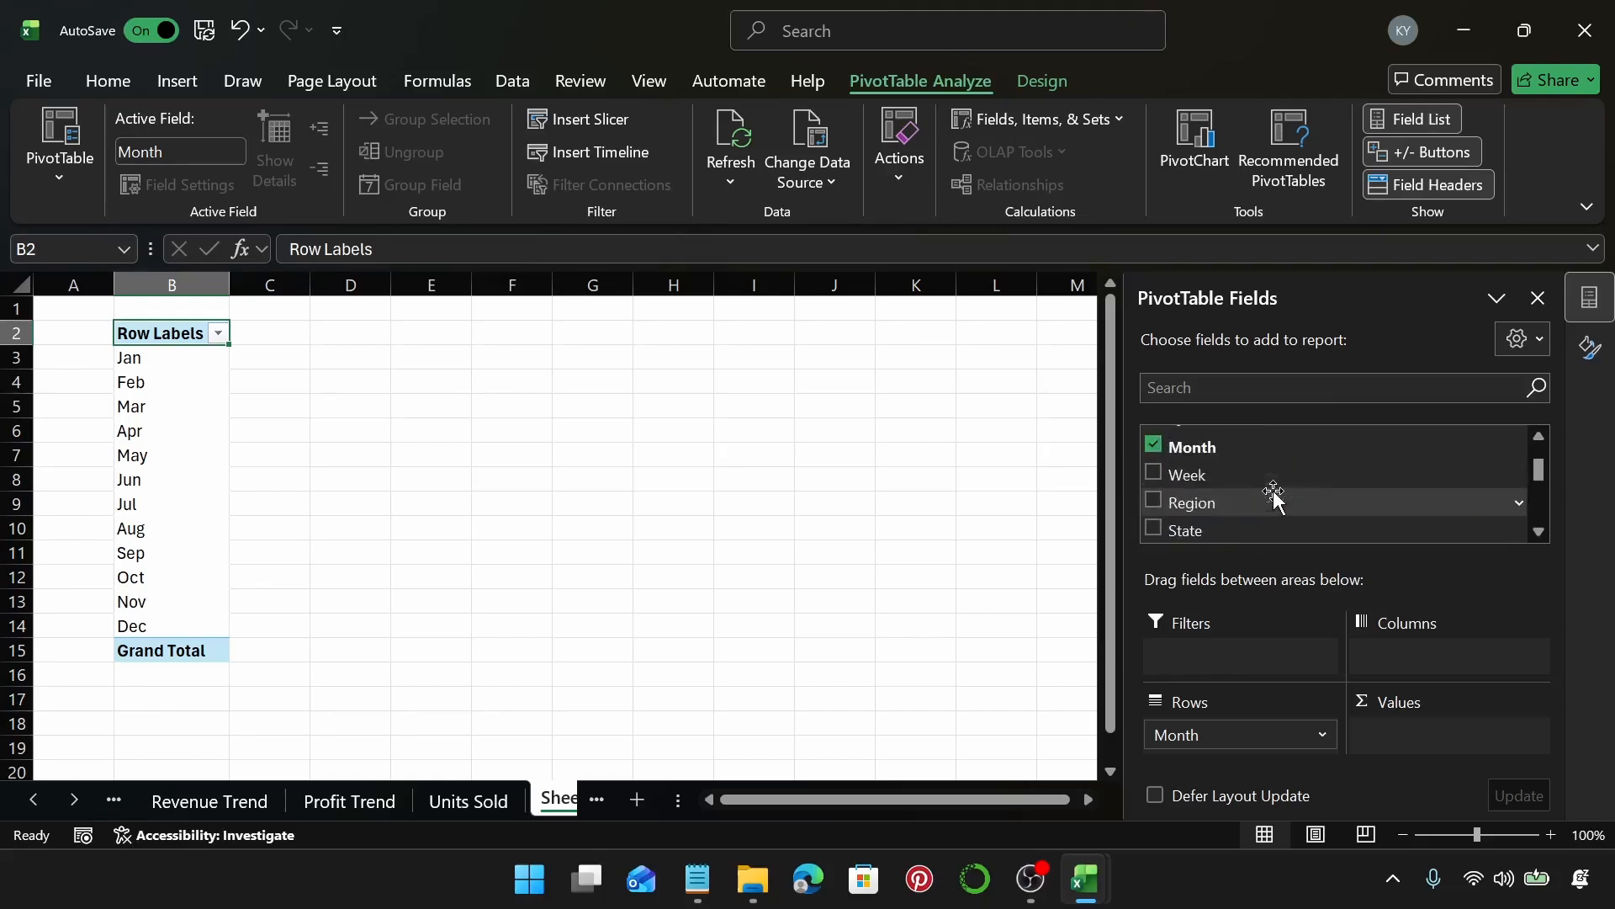
drag(1240, 511, 1403, 659)
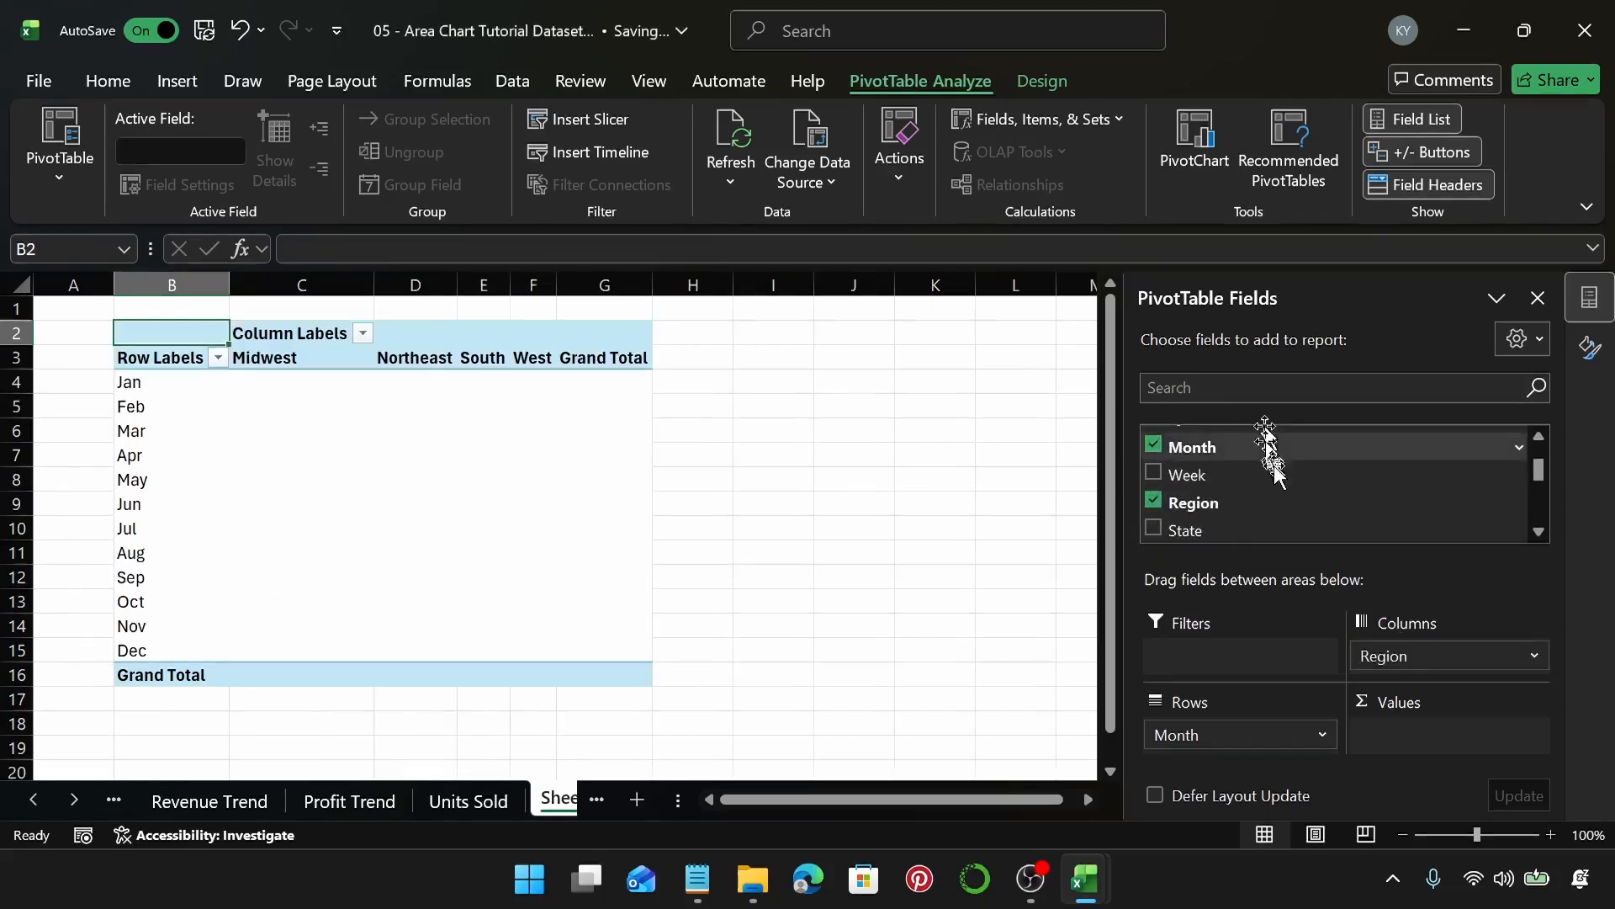
Add the Revenue field to the PivotTable values as a sum.
scroll(1276, 471, down, 1)
scroll(1275, 472, down, 5)
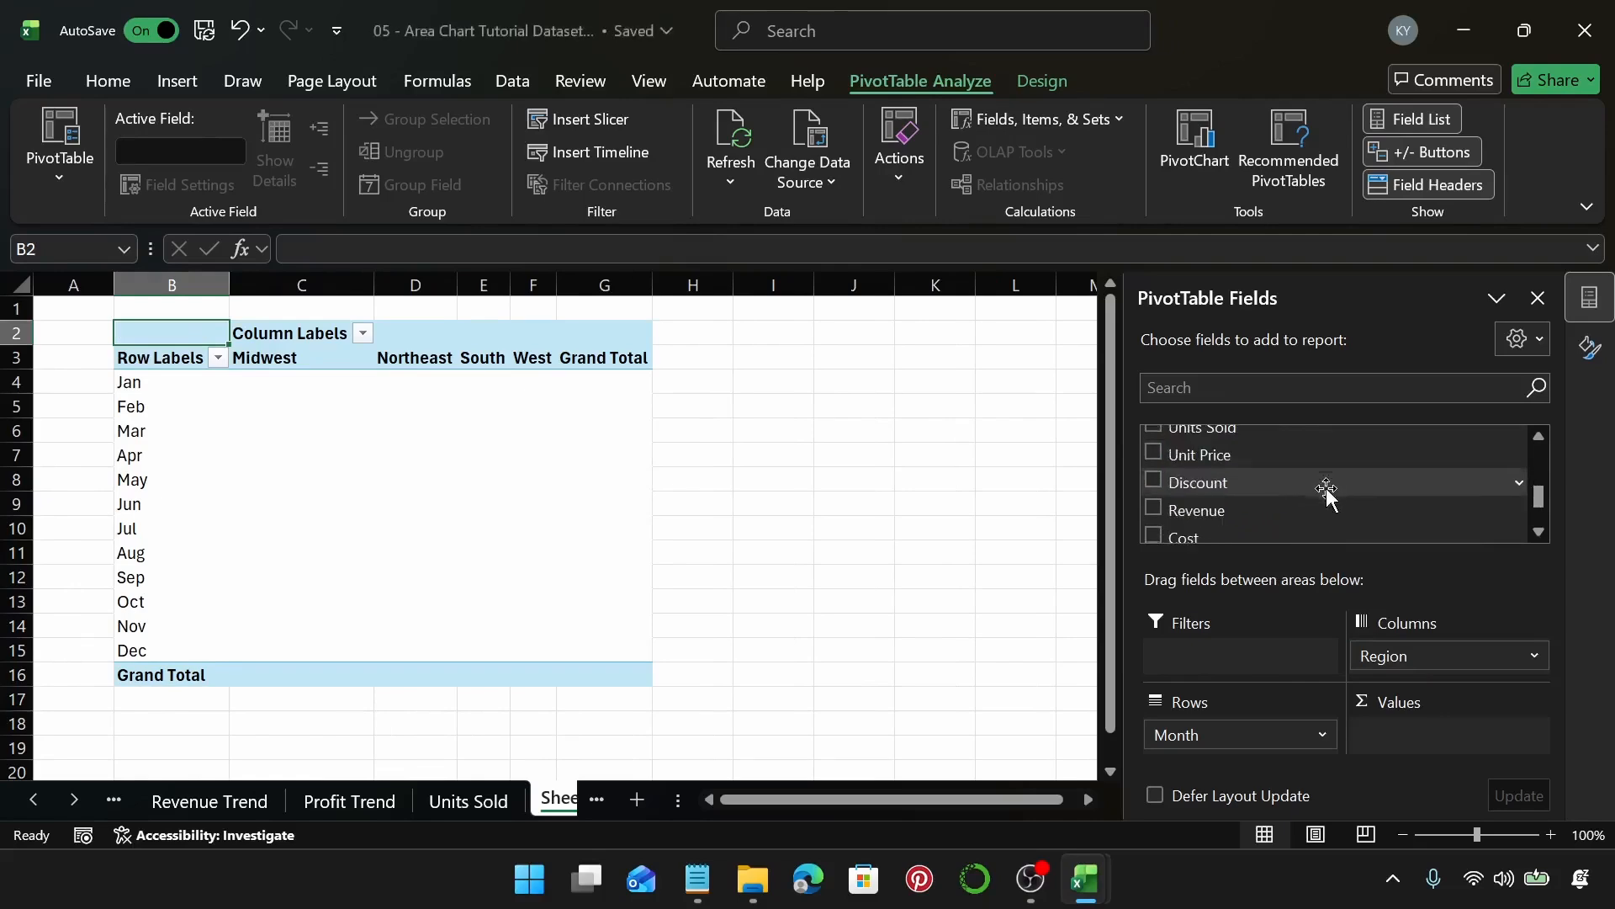
drag(1197, 450, 1430, 729)
Format all revenue values in C4:G16, including the grand totals, as Accounting with the dollar symbol.
click(351, 386)
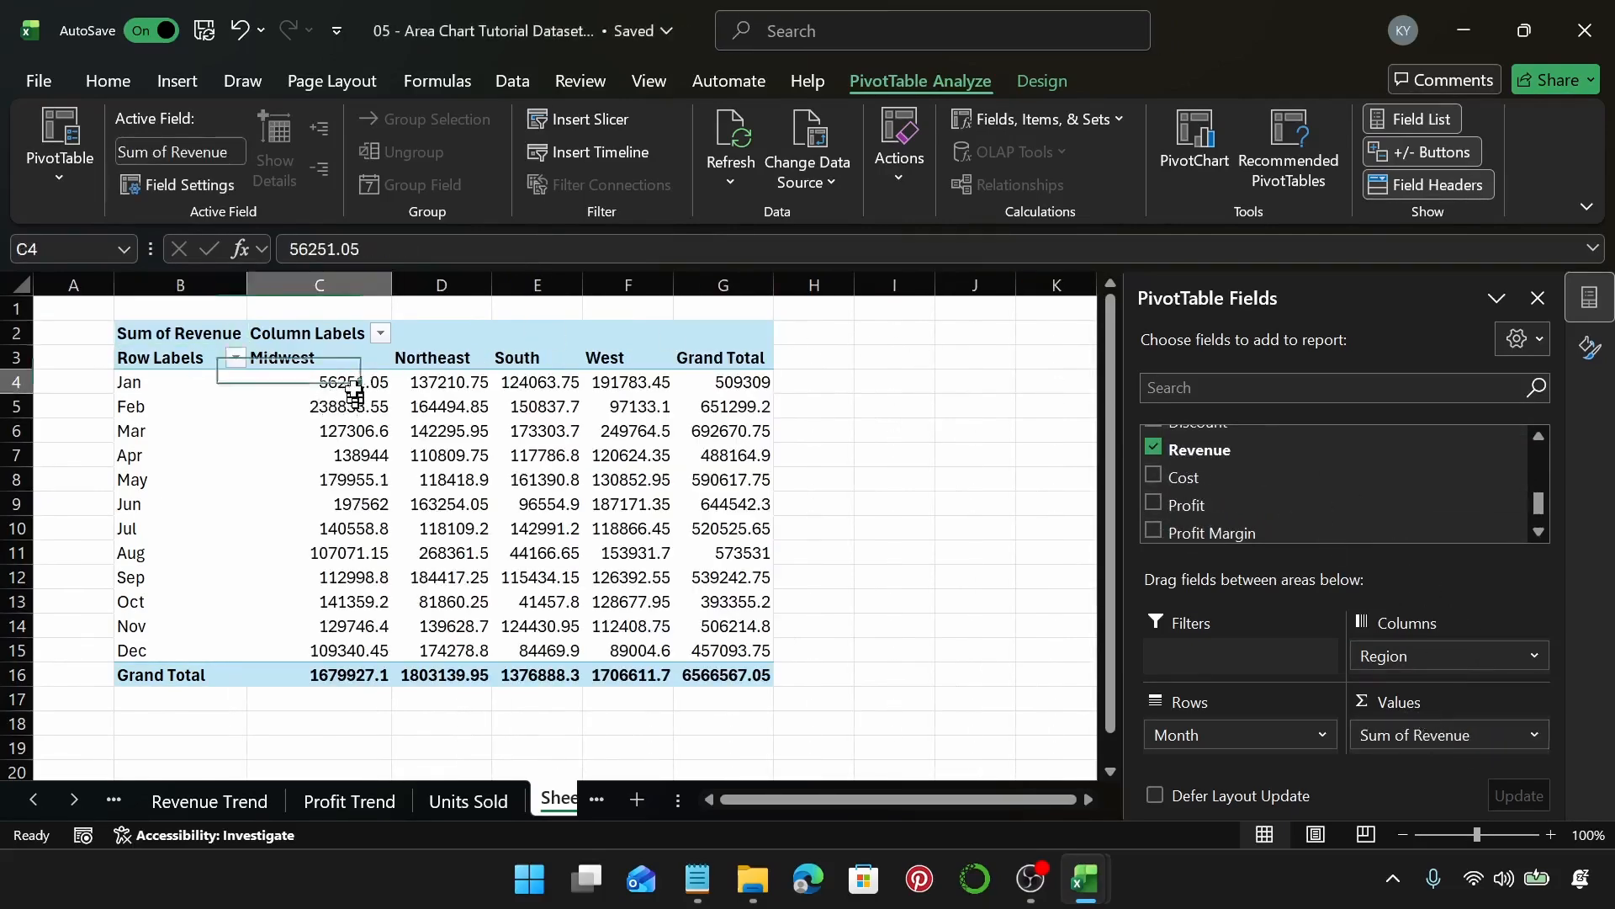
key(ctrl+shift+Right)
key(ctrl+shift+Down)
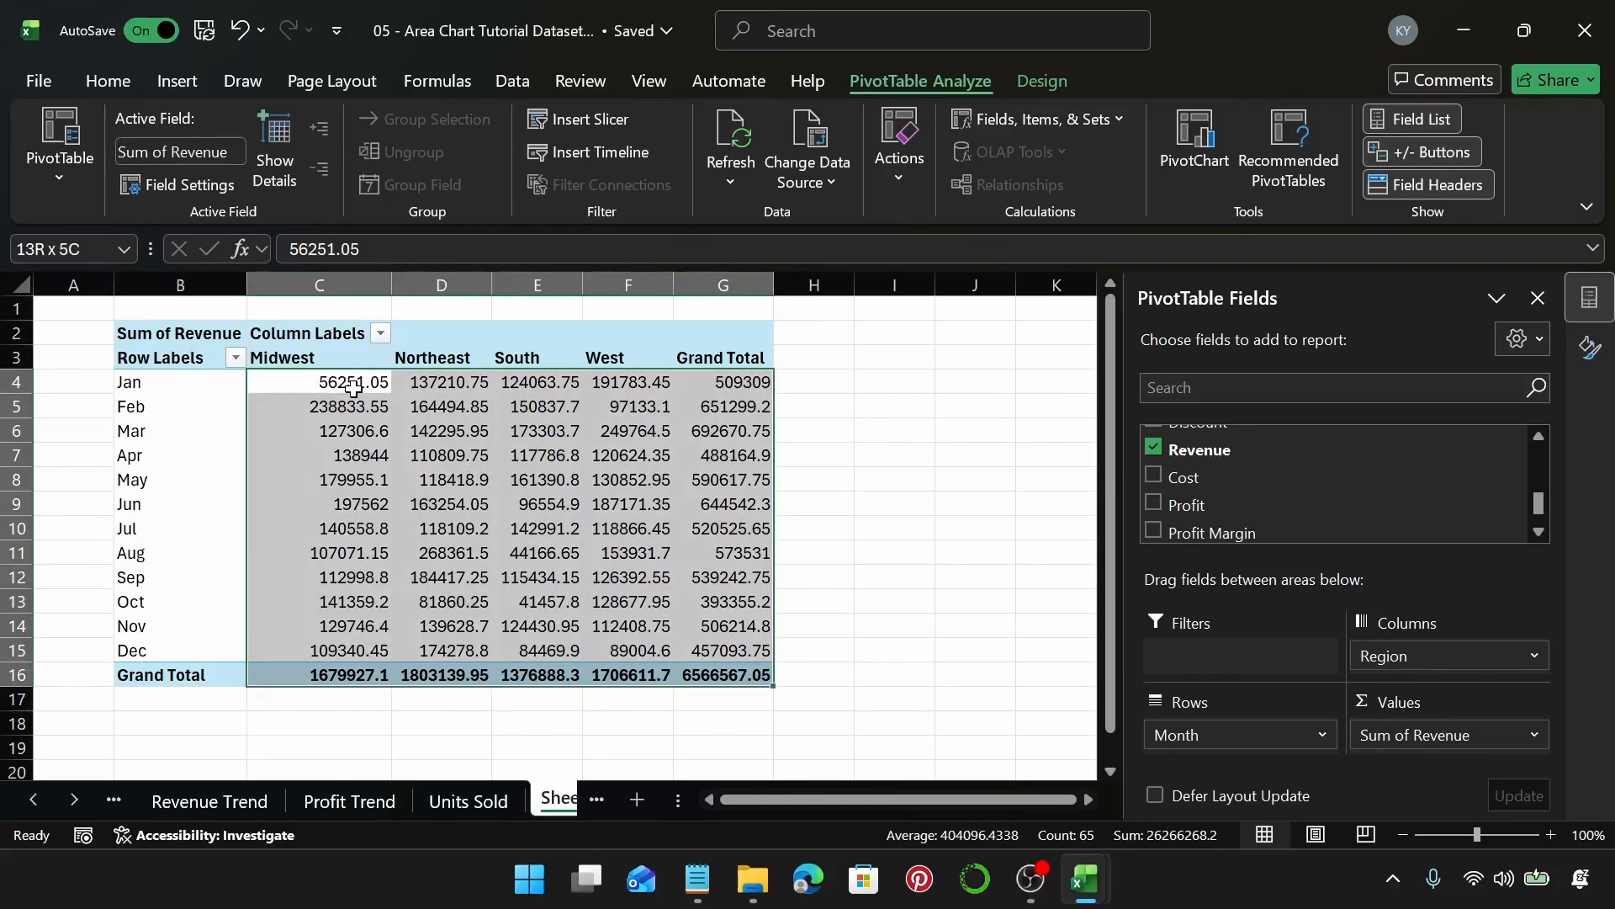
click(108, 81)
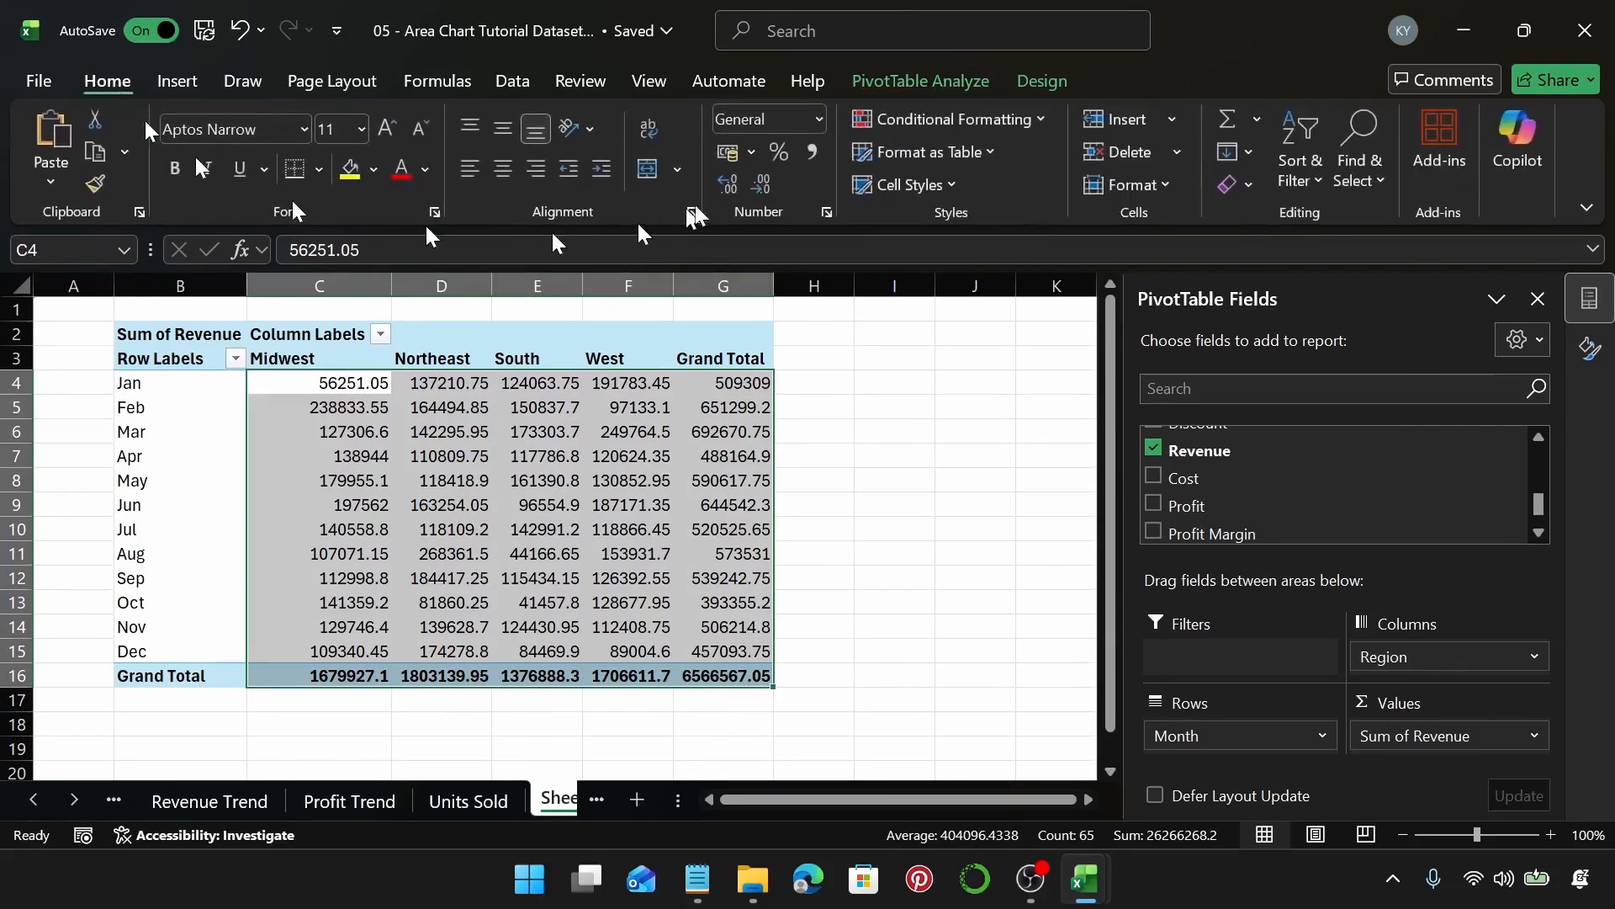
click(750, 160)
click(800, 181)
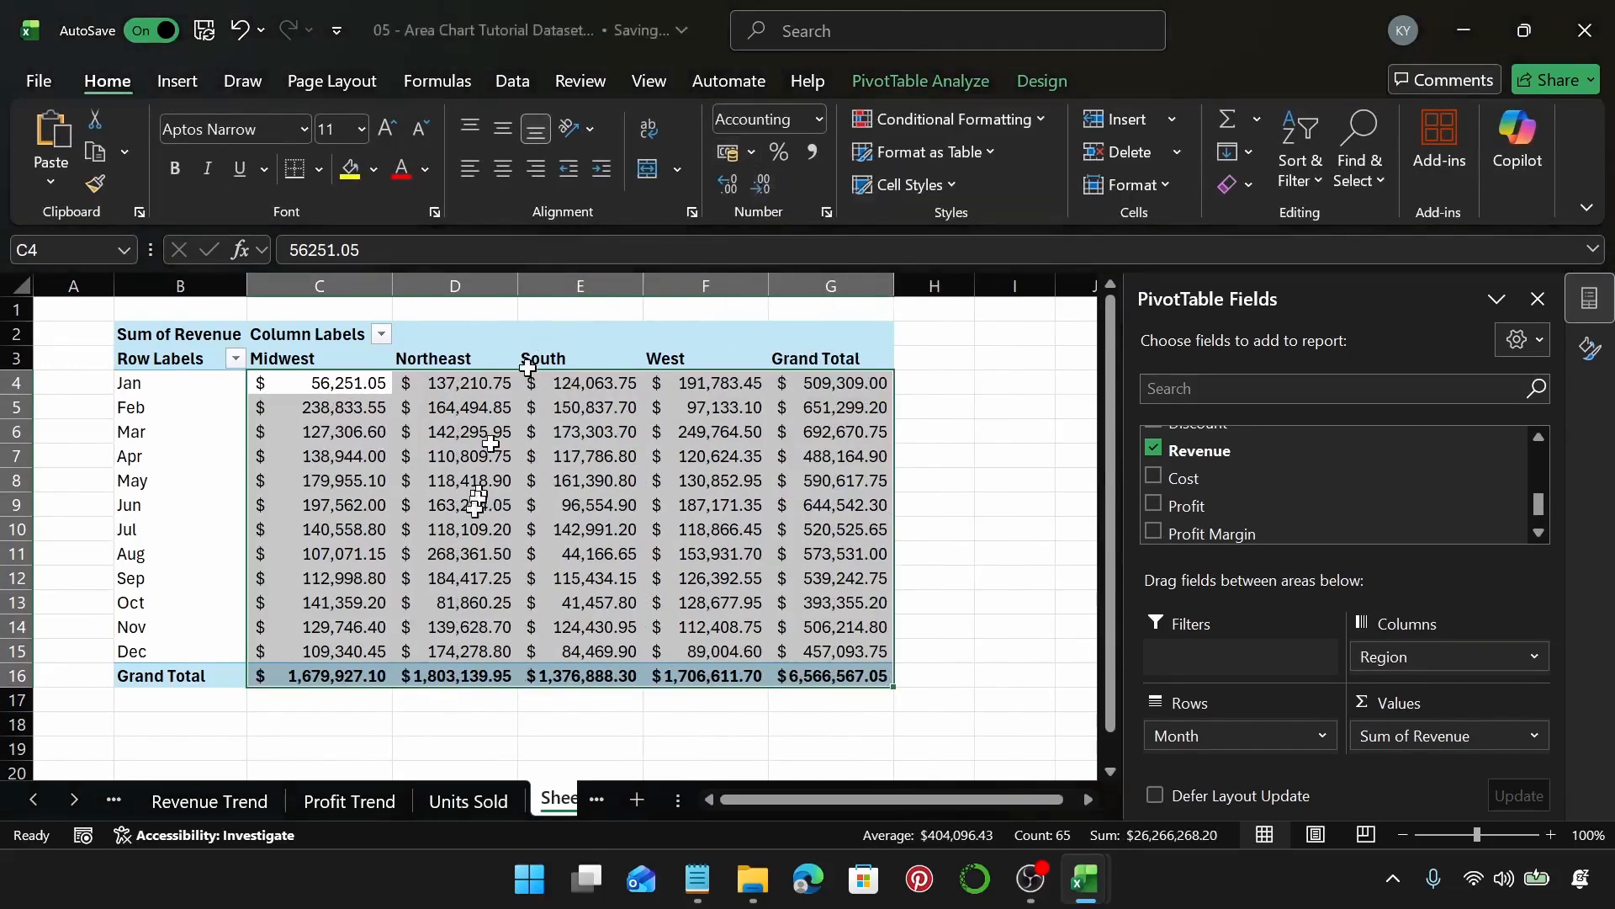
click(520, 512)
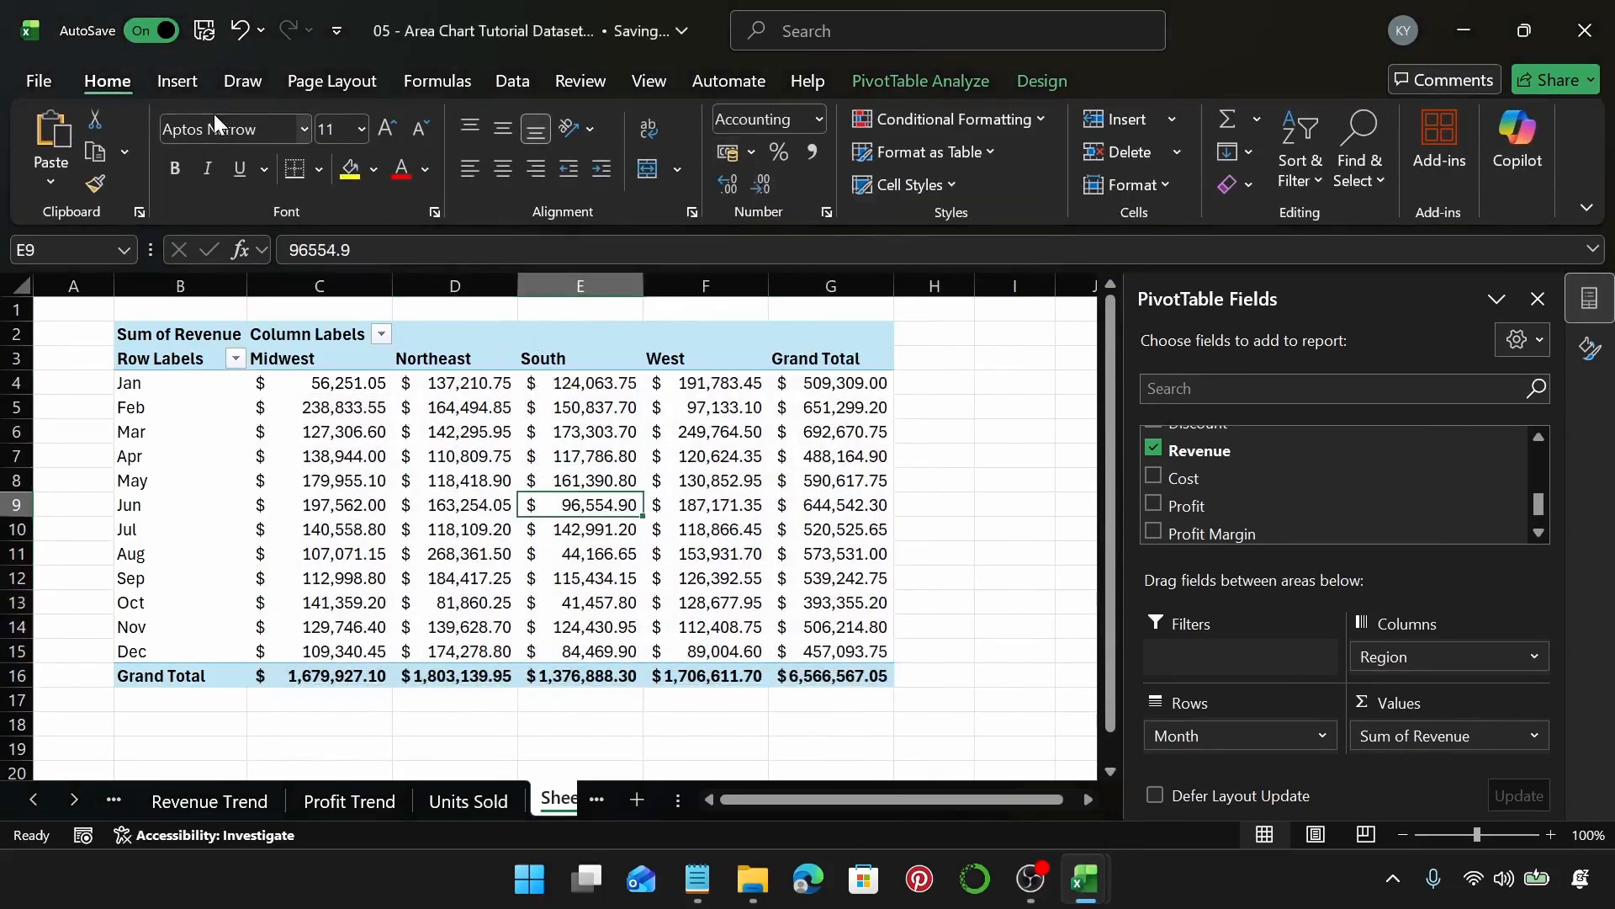
Insert a Stacked Area PivotChart from the monthly revenue by region PivotTable.
click(186, 85)
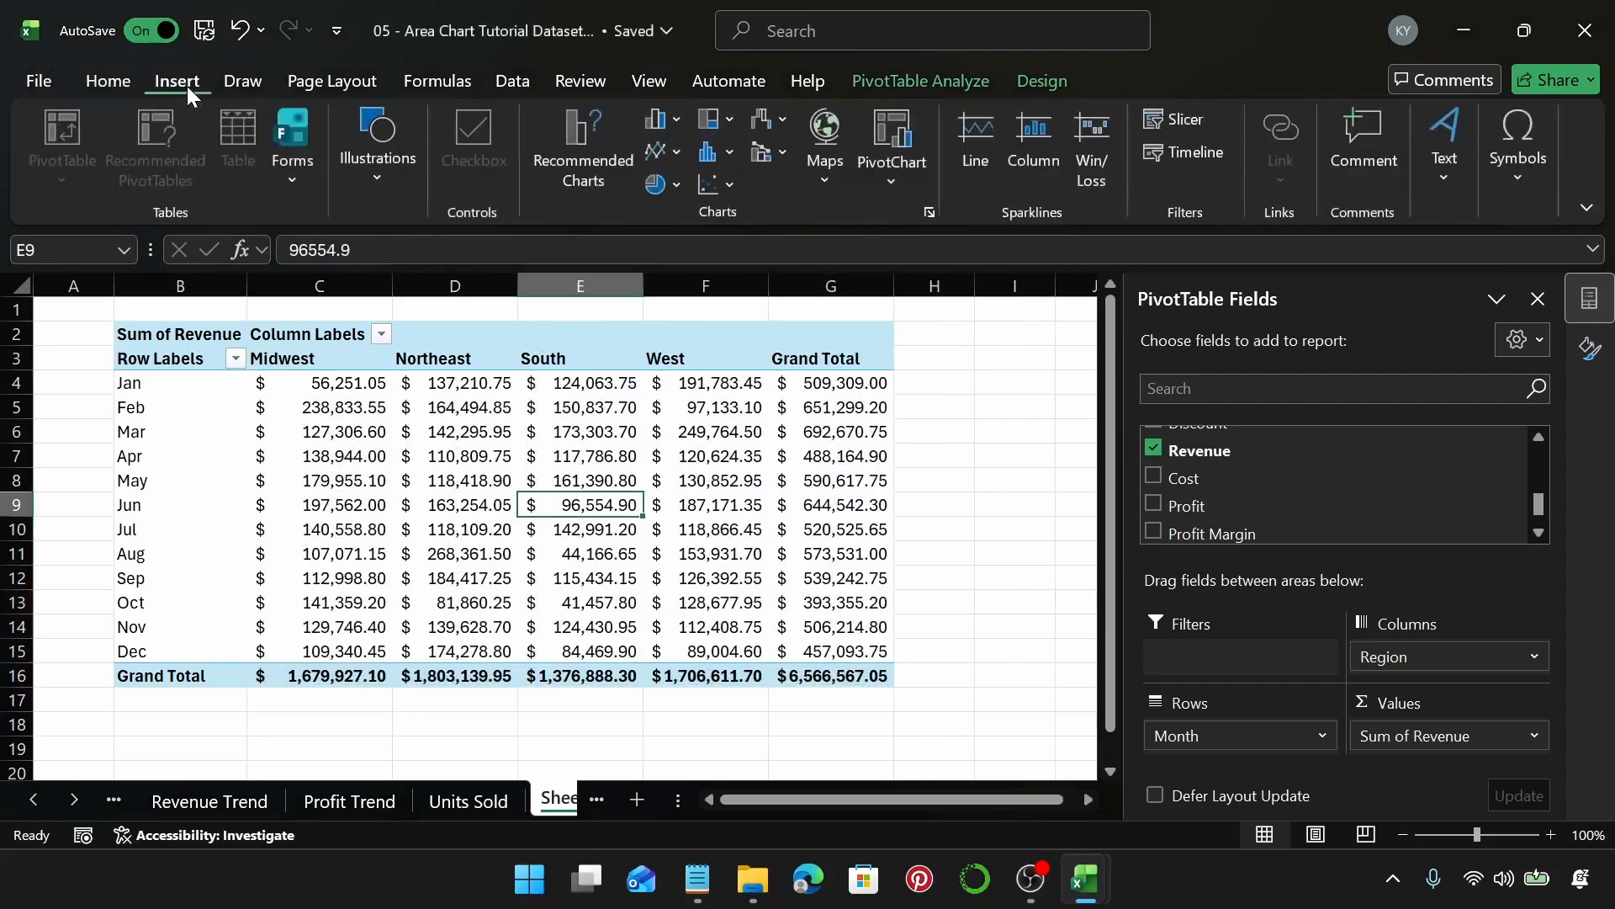
click(583, 172)
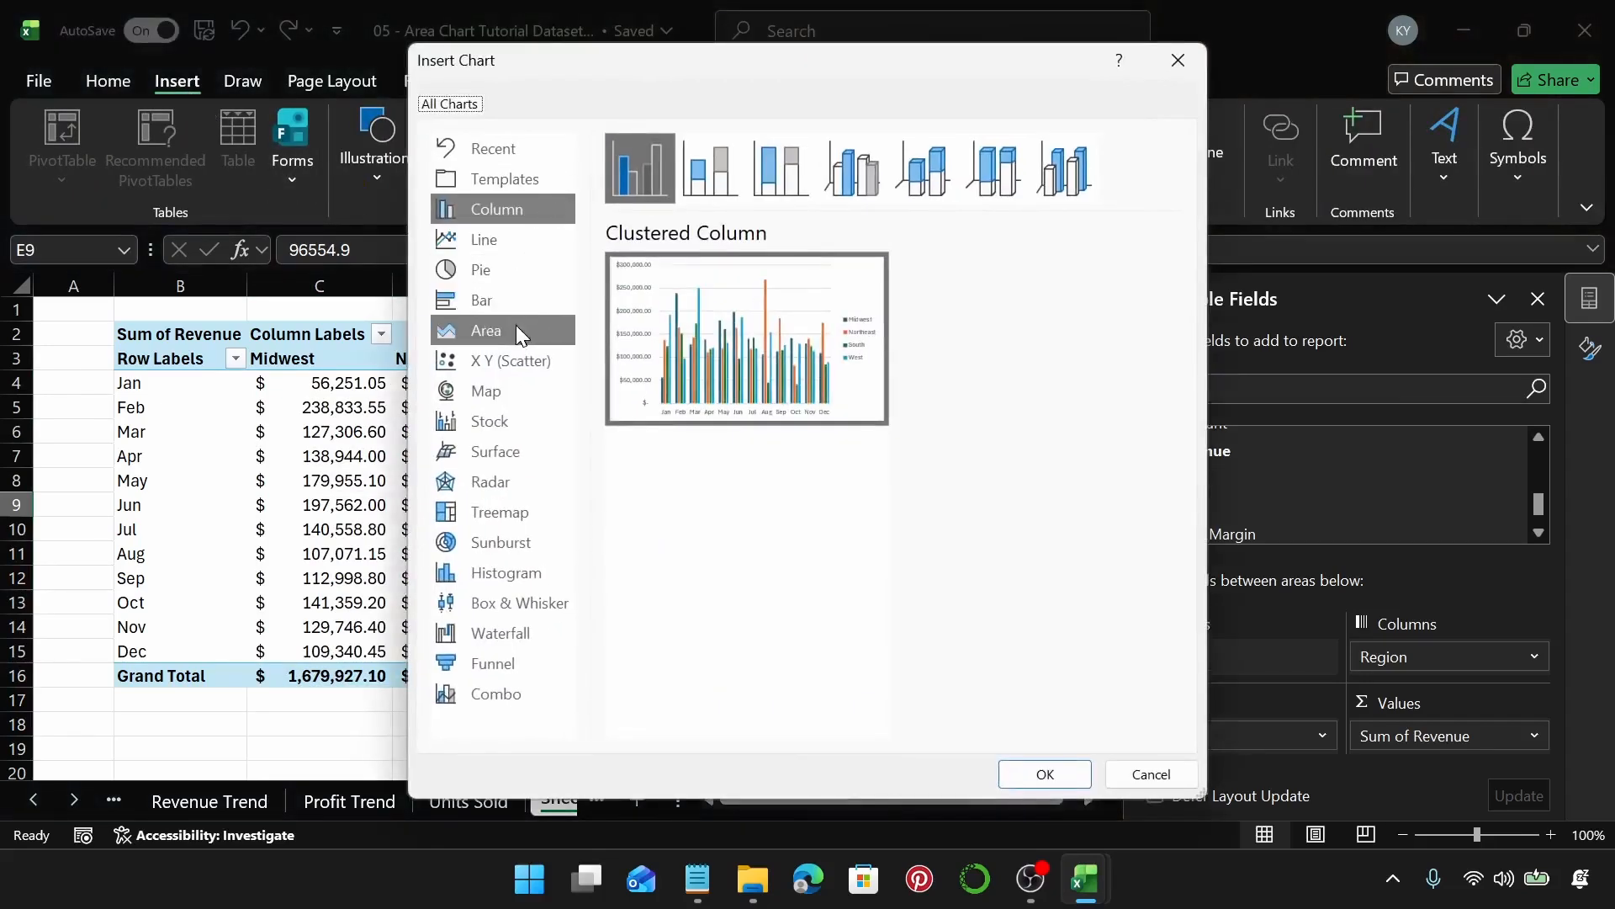
click(517, 329)
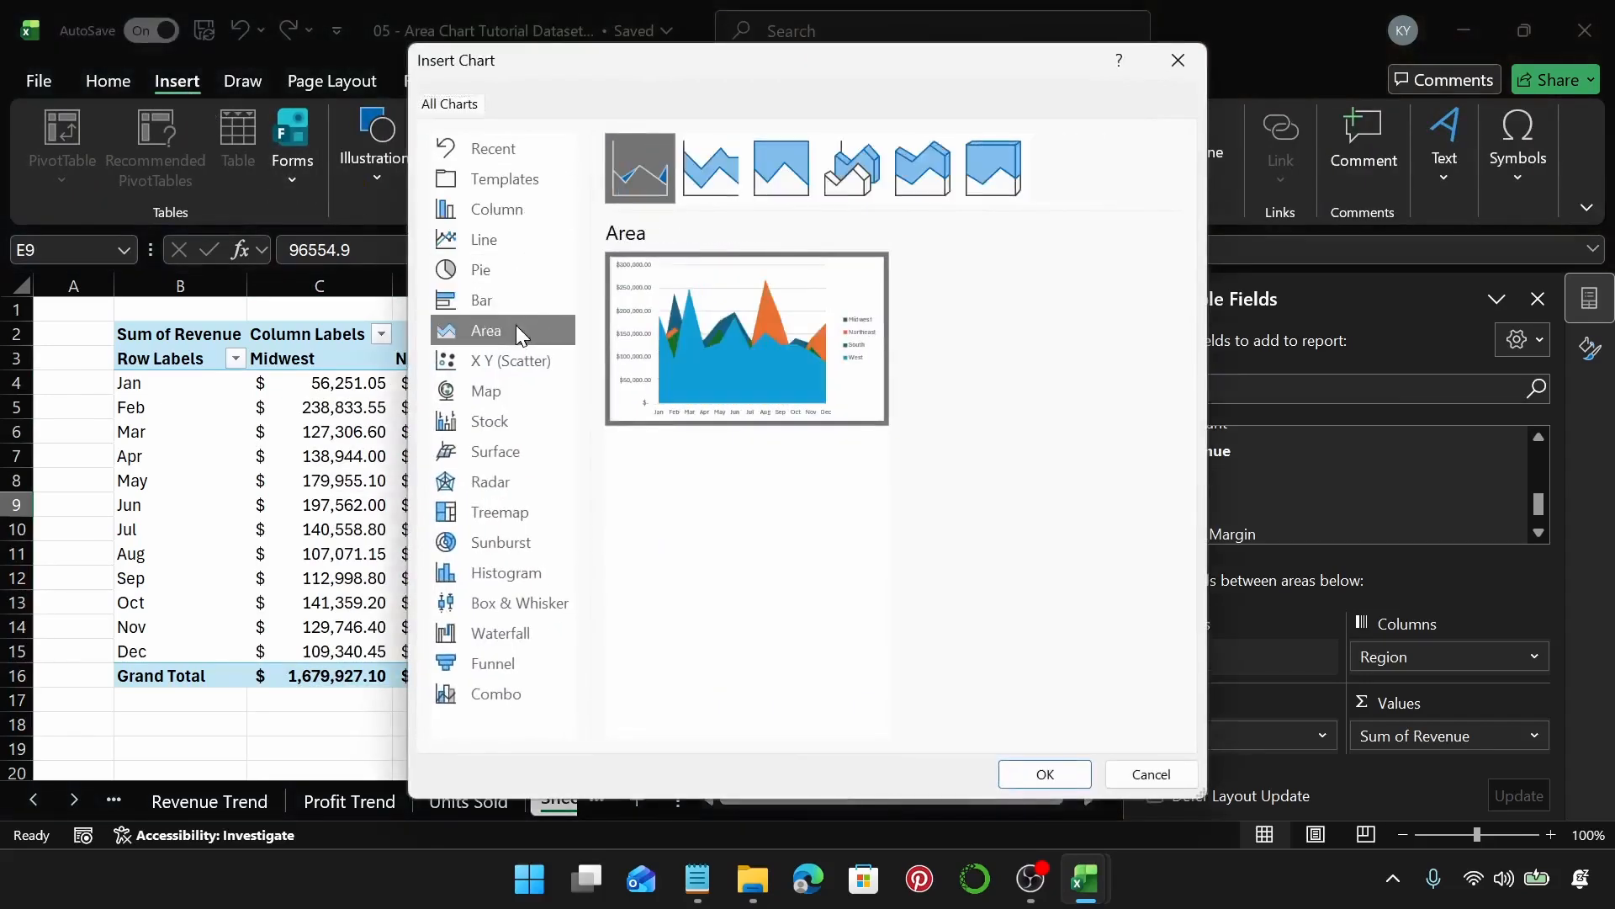
click(730, 185)
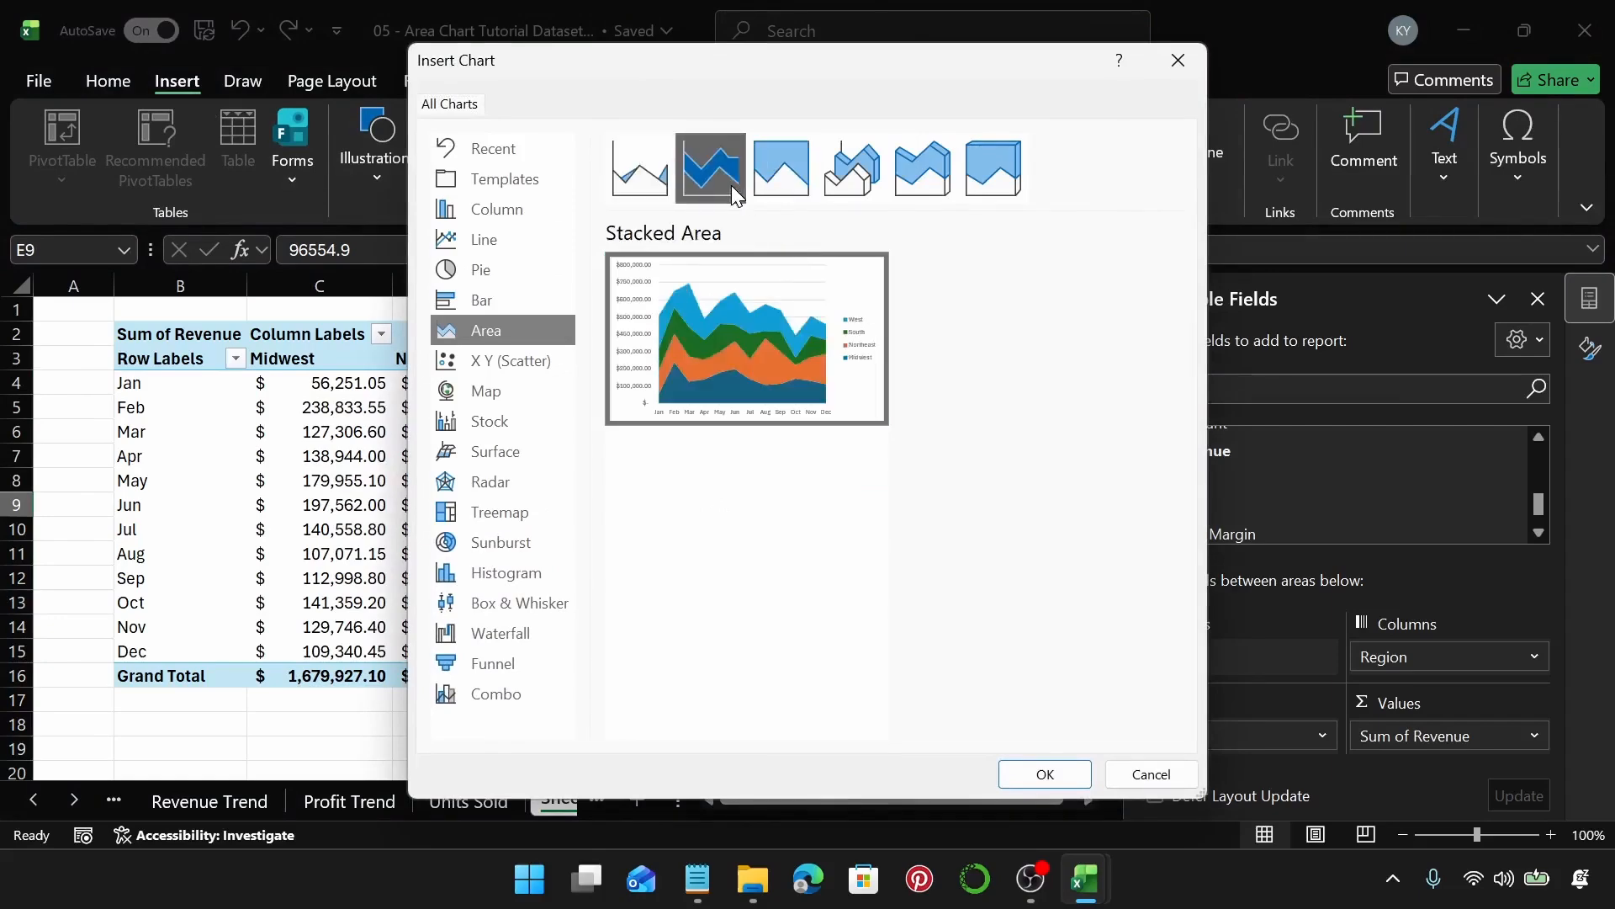
click(1045, 773)
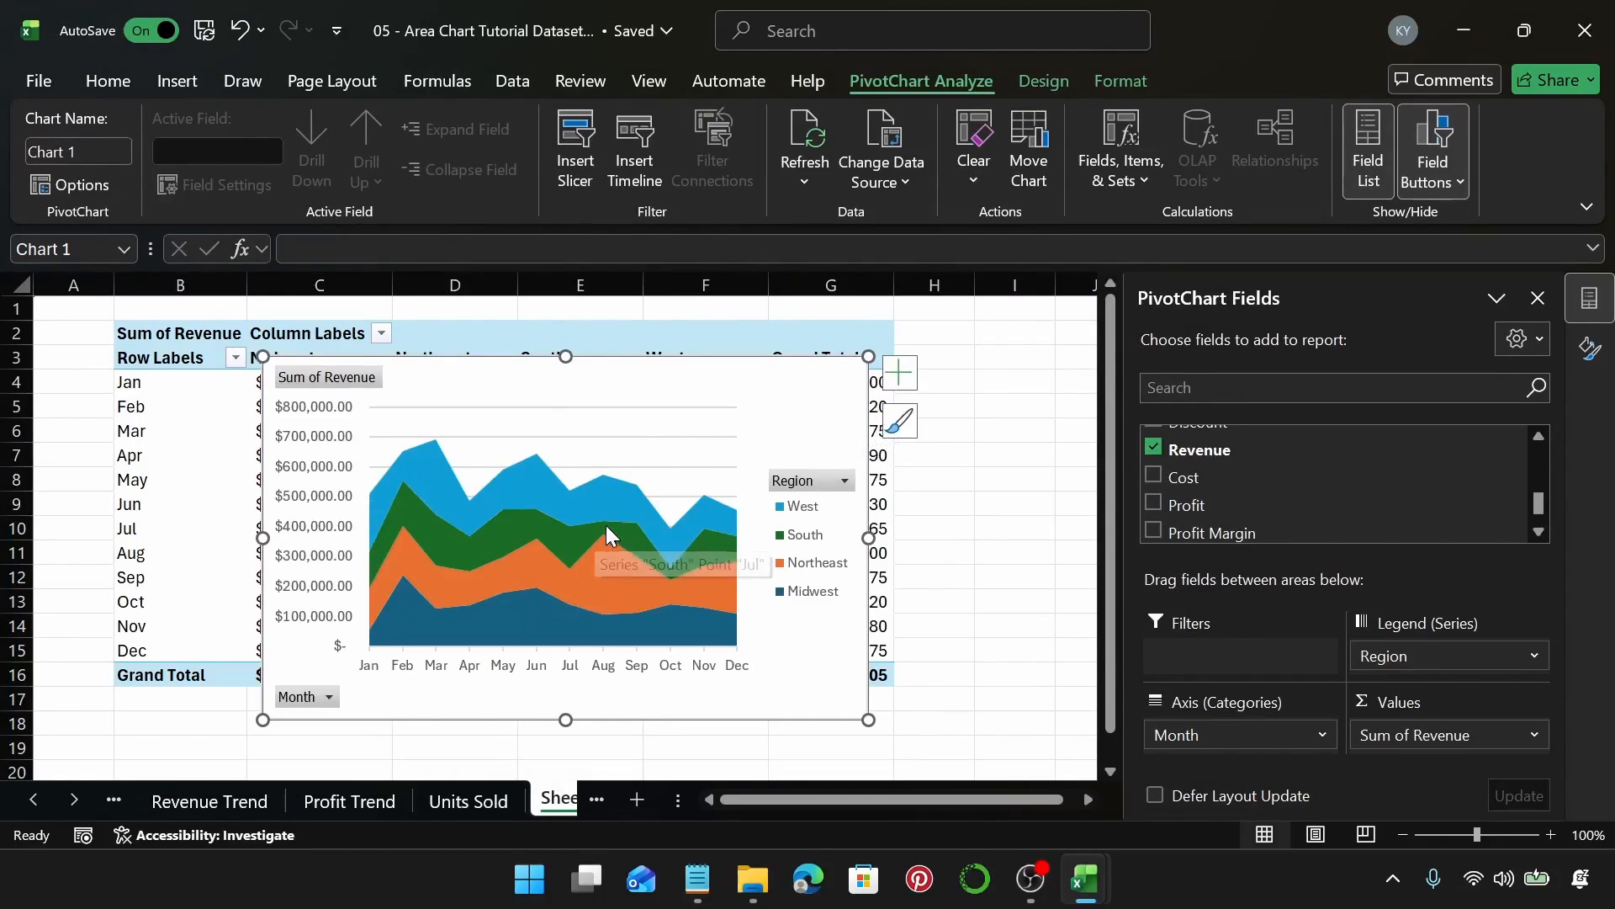
Shift the chart off the Grand Total column to check the February total, and move it back over columns D to G.
drag(814, 387, 728, 367)
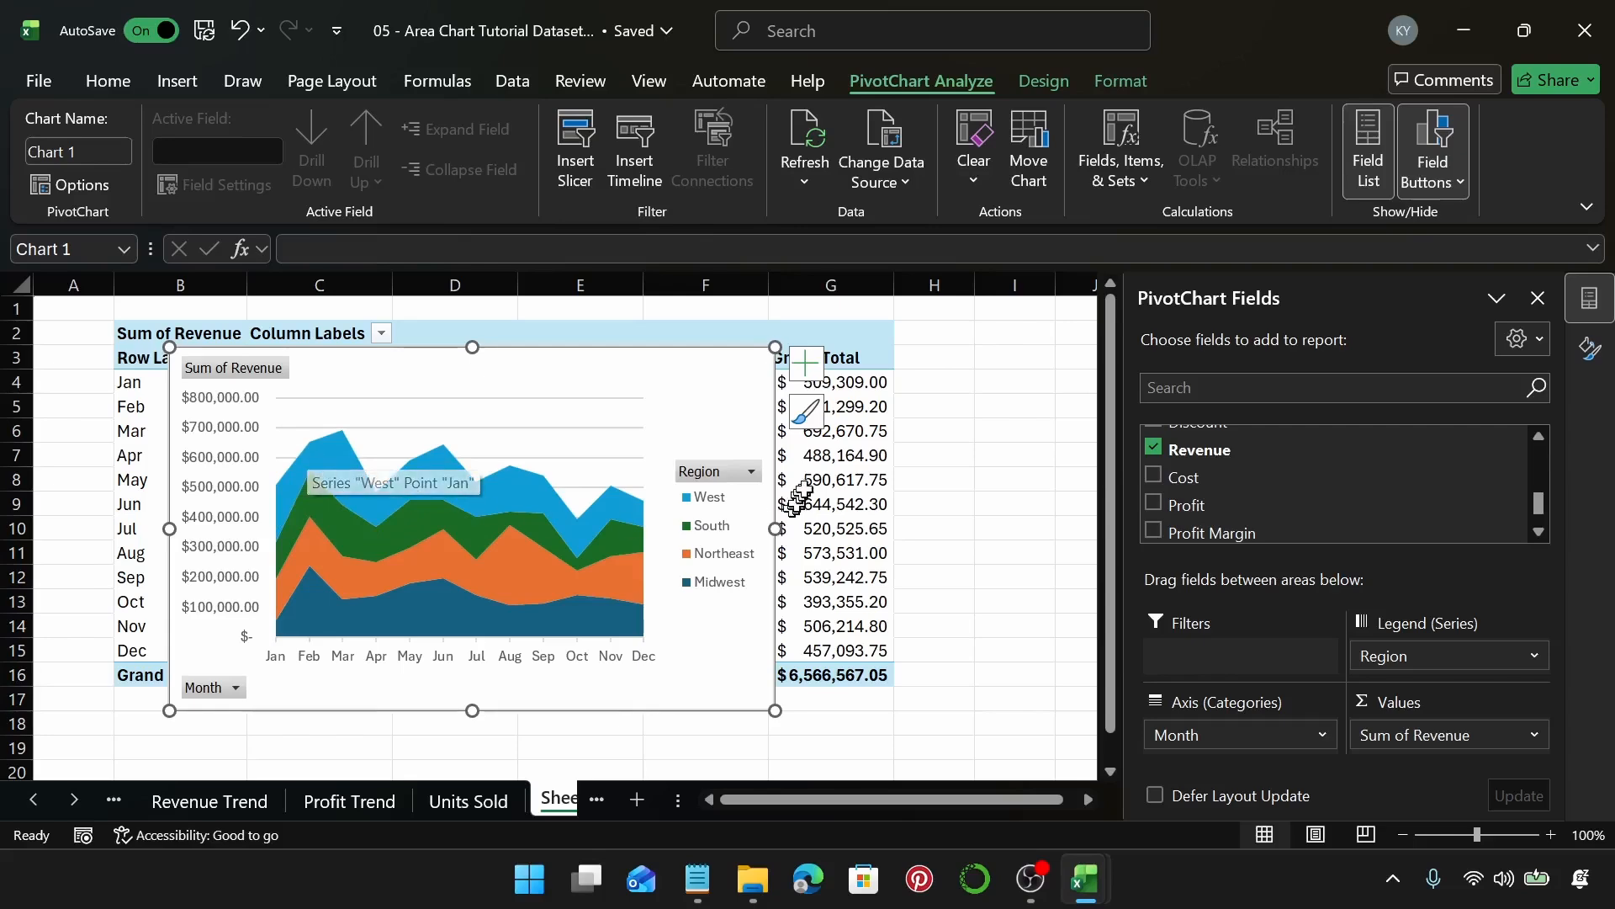
click(915, 425)
click(837, 407)
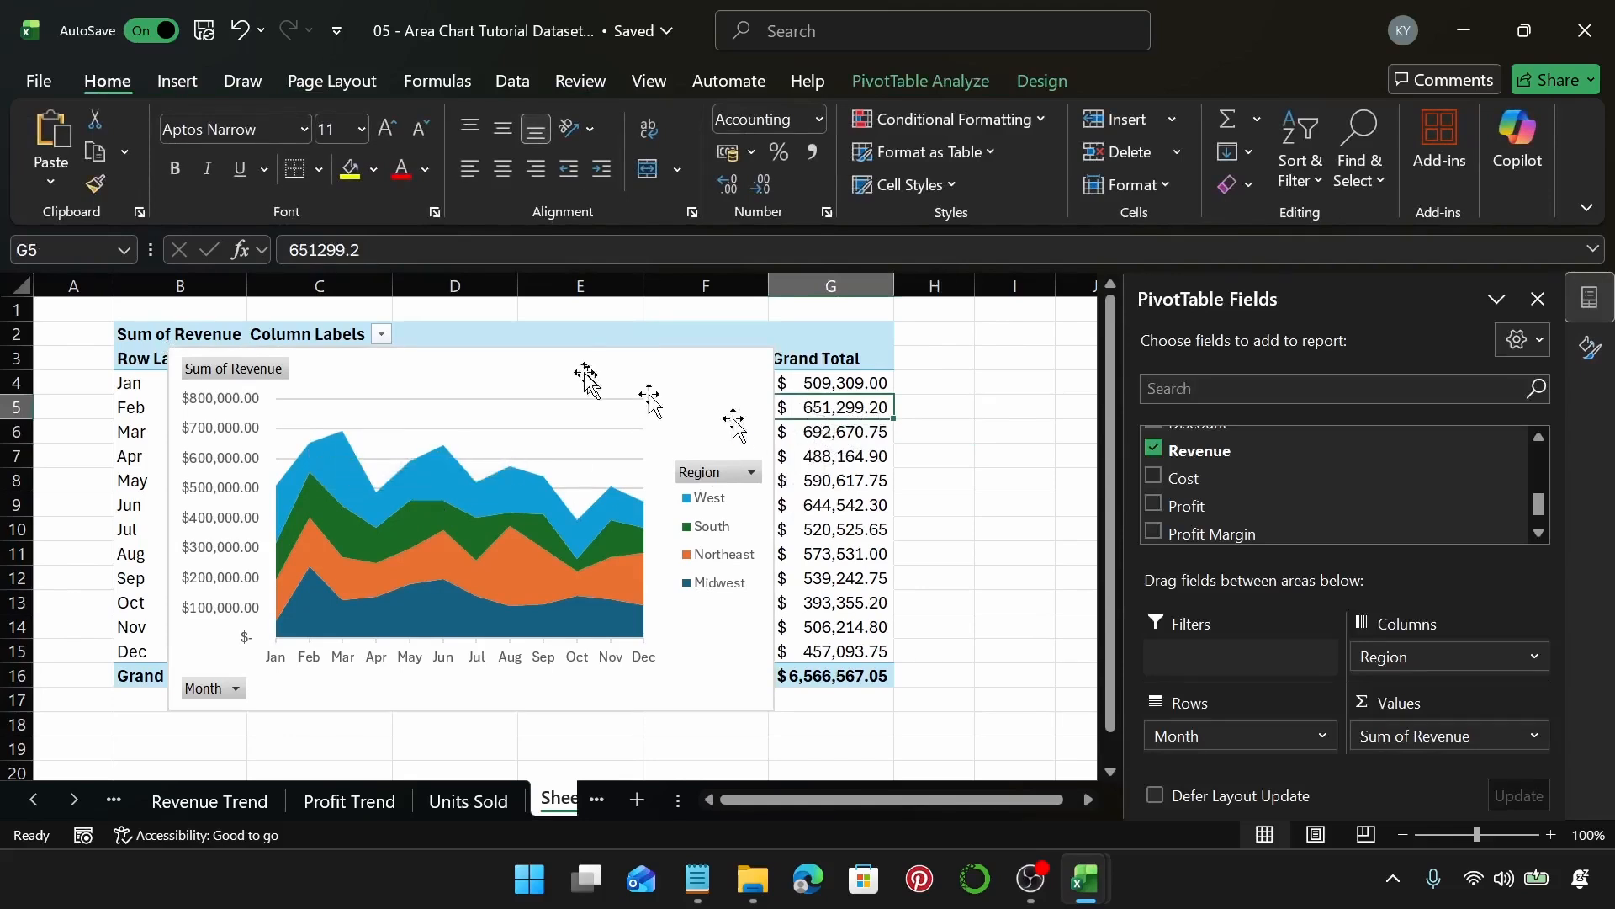
drag(742, 383, 894, 390)
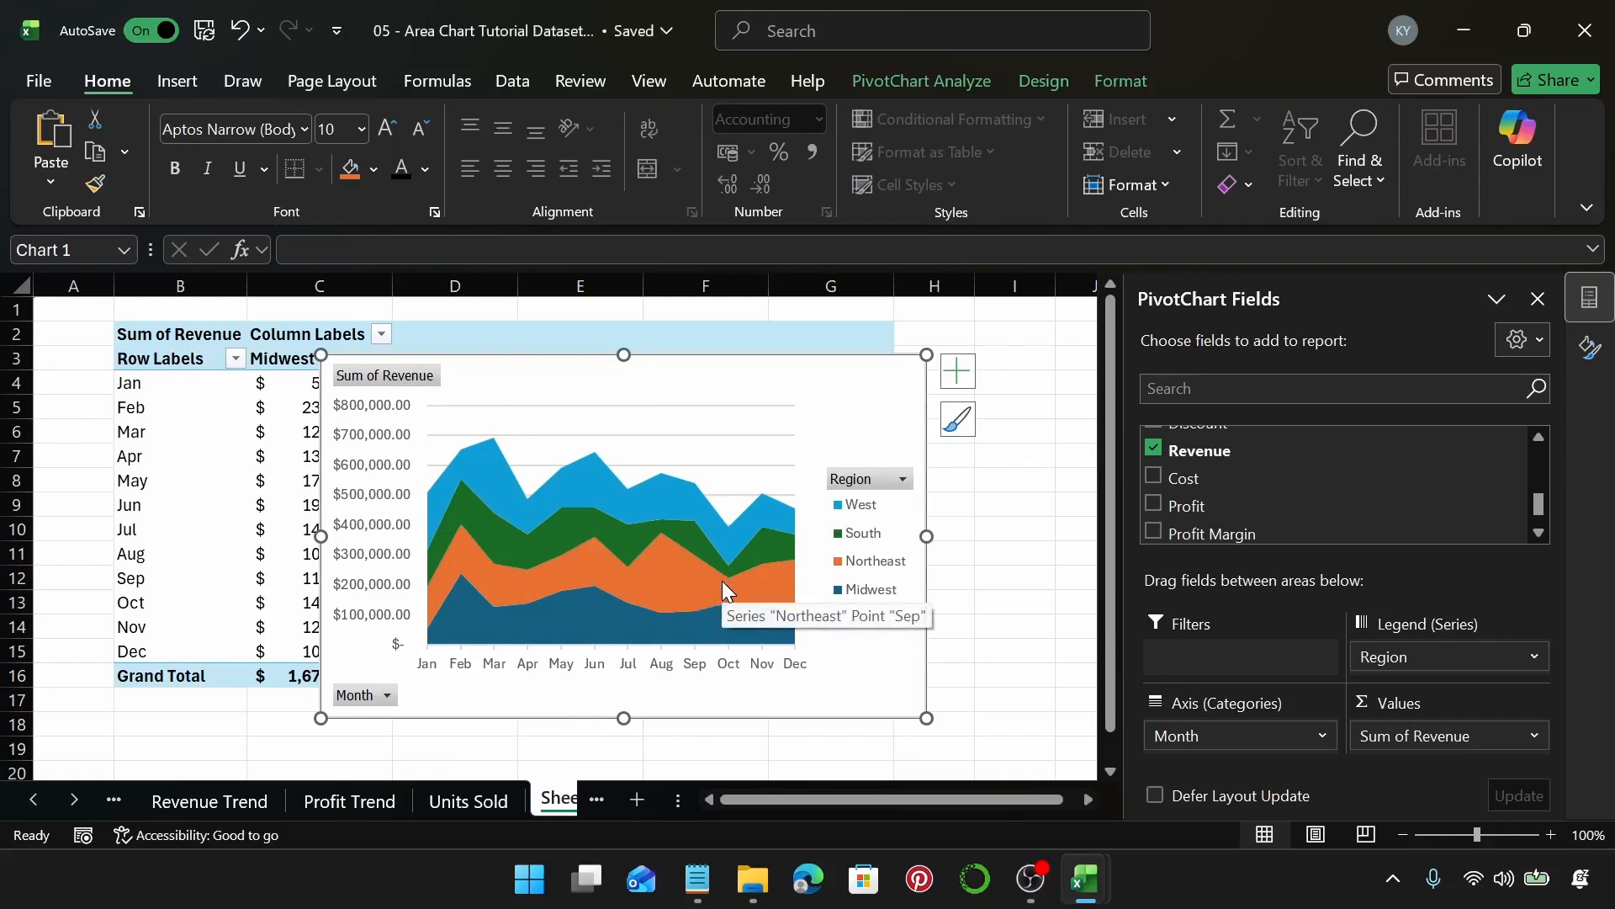
Hide all field buttons on the stacked area chart and add a chart title.
right_click(421, 381)
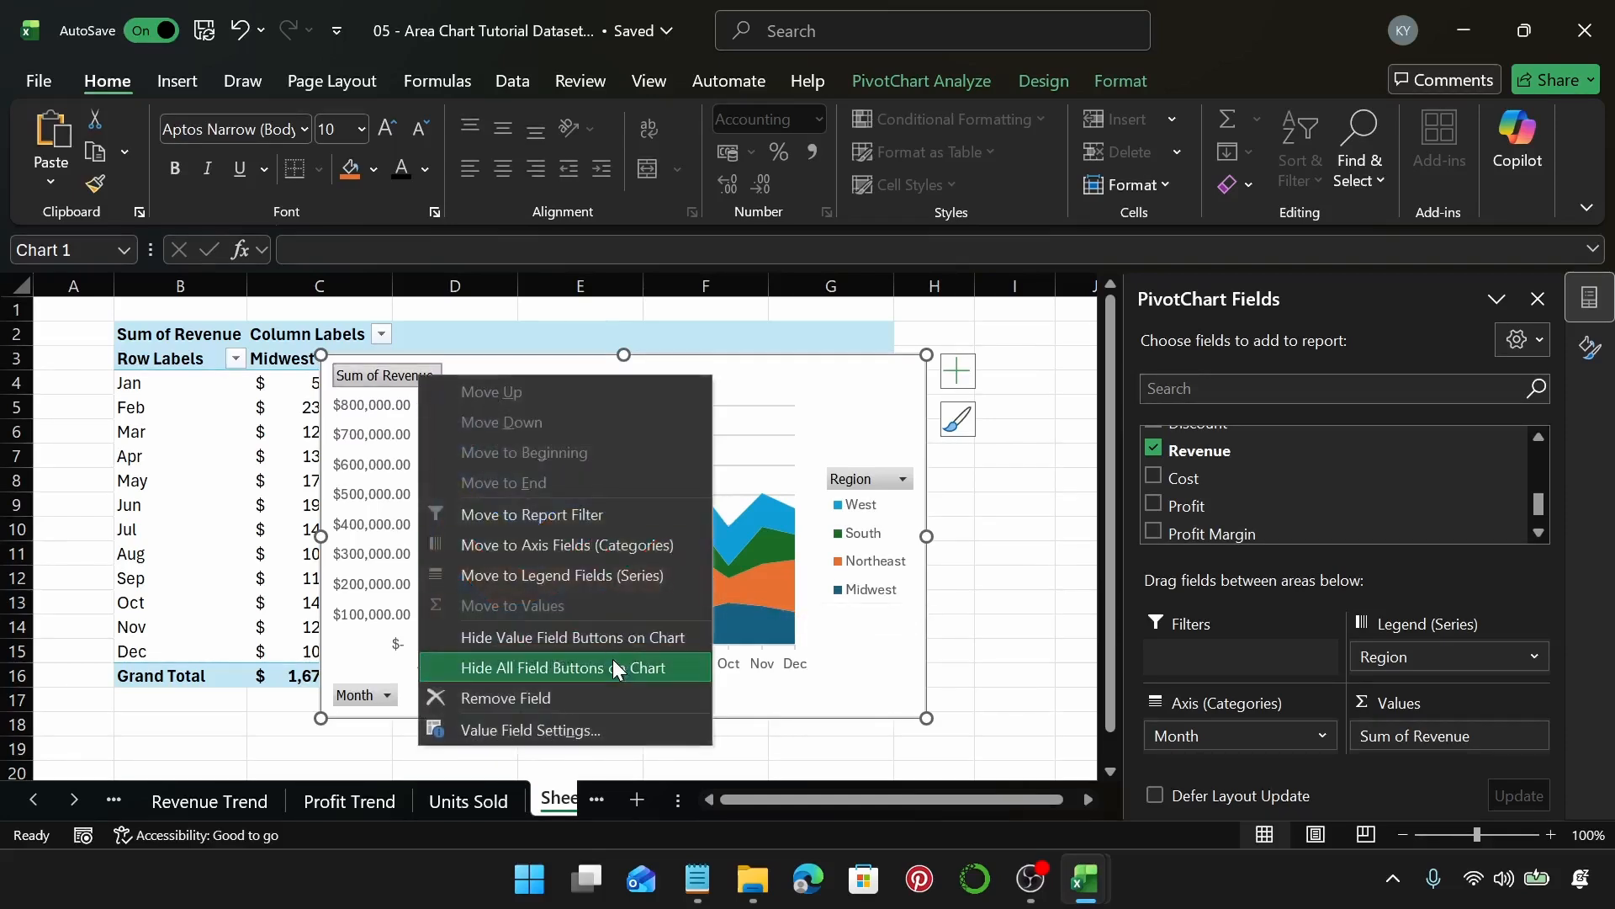
click(613, 667)
click(957, 370)
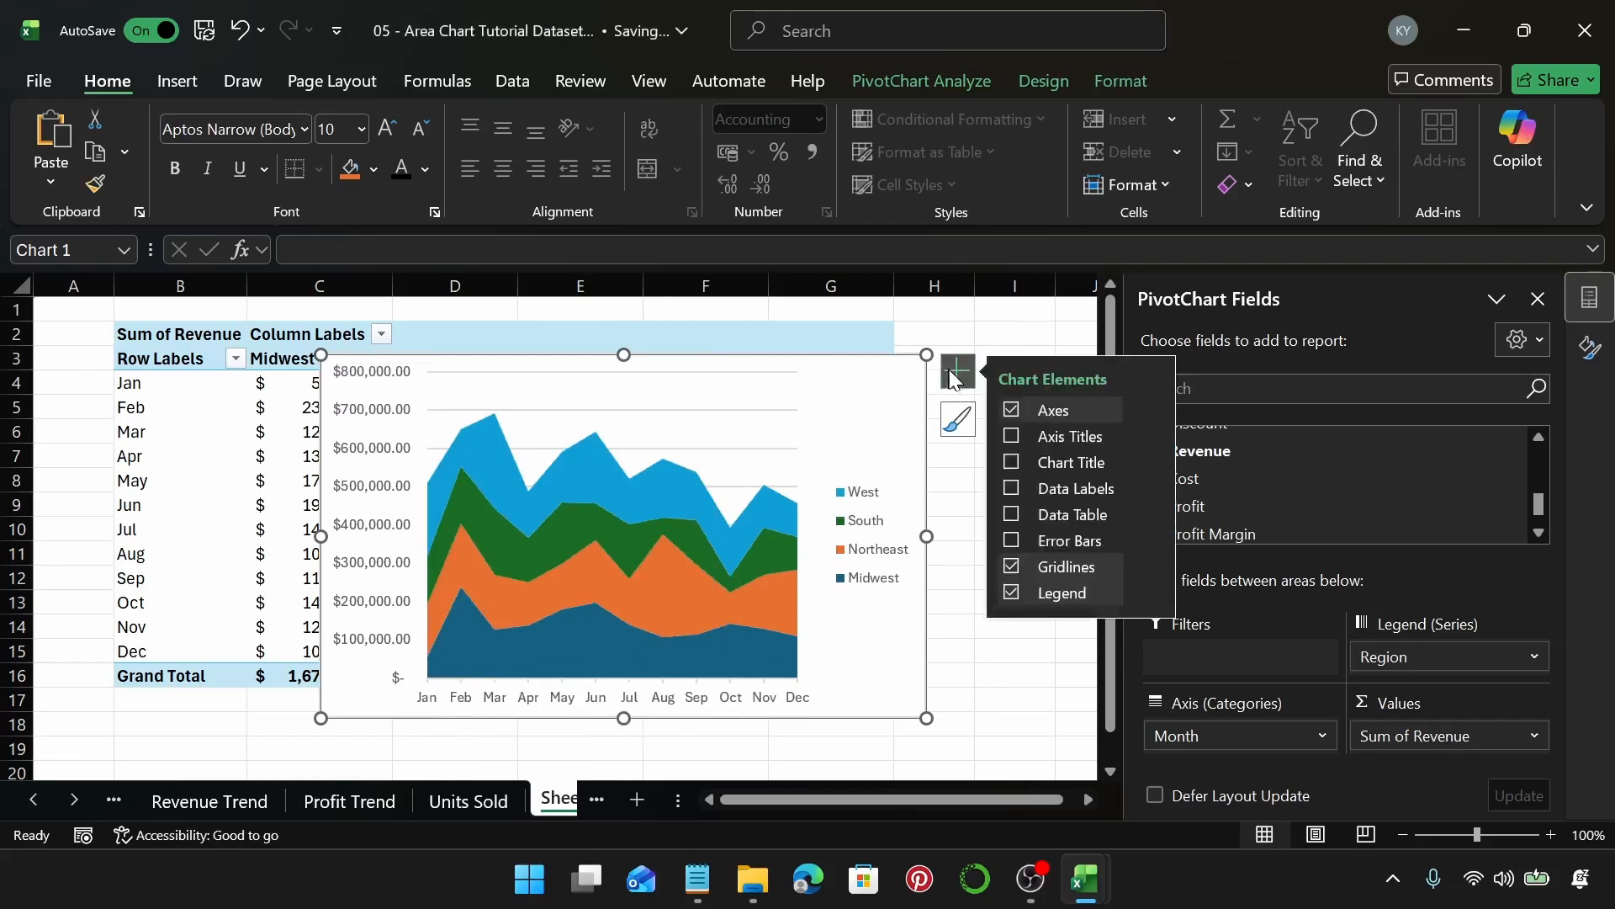
click(1014, 462)
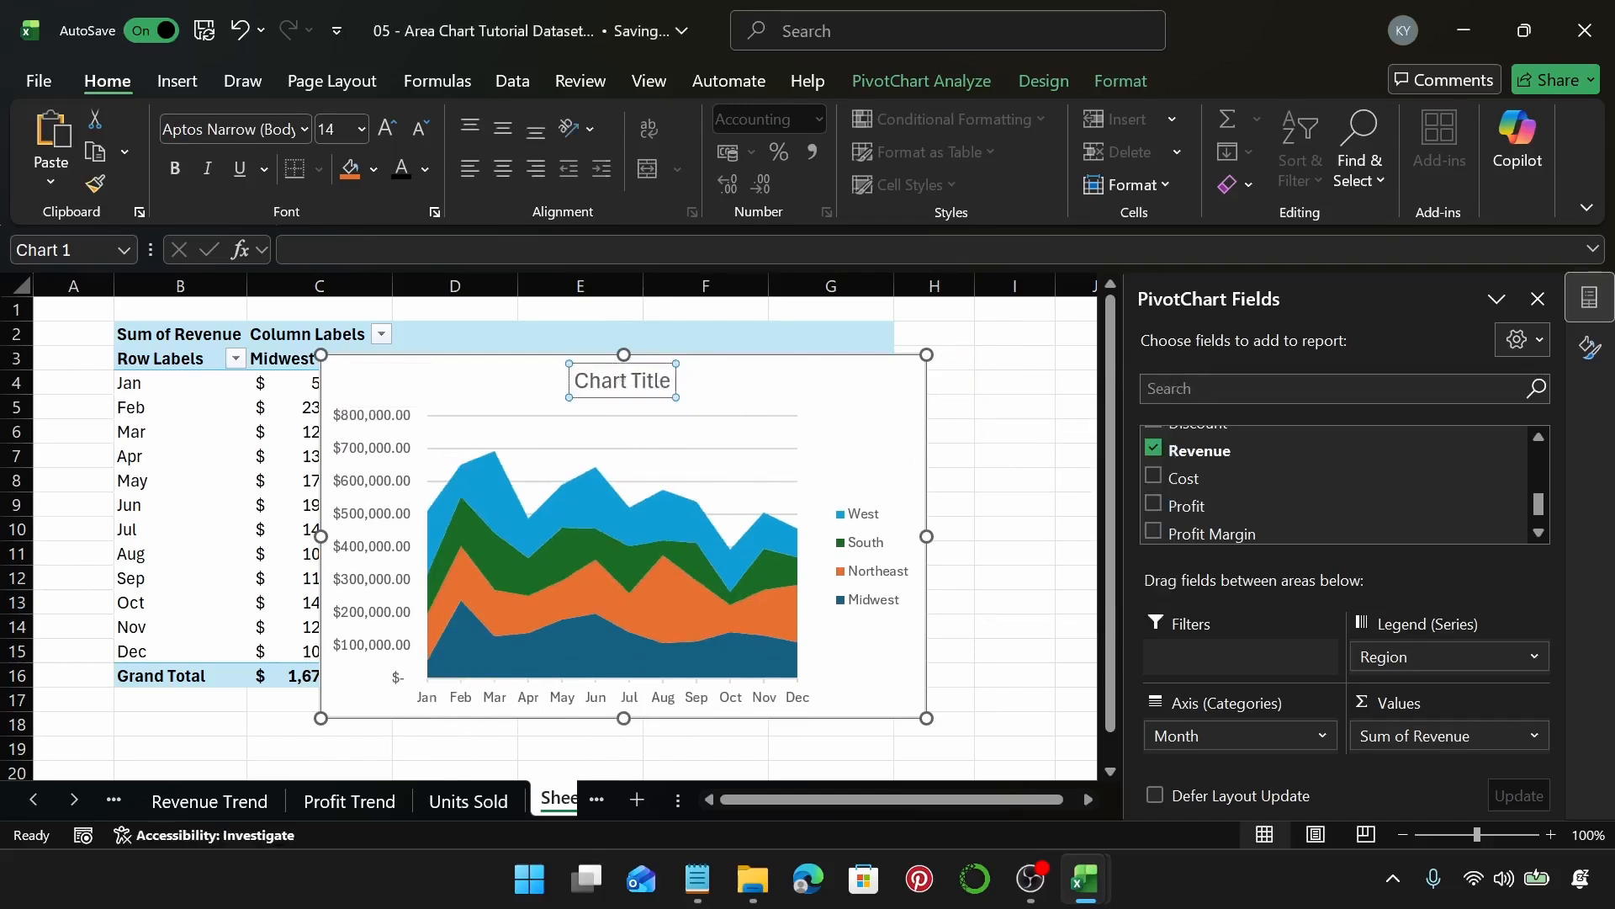
Replace the placeholder chart title with "Revenue by Region" and copy the title text.
triple_click(620, 381)
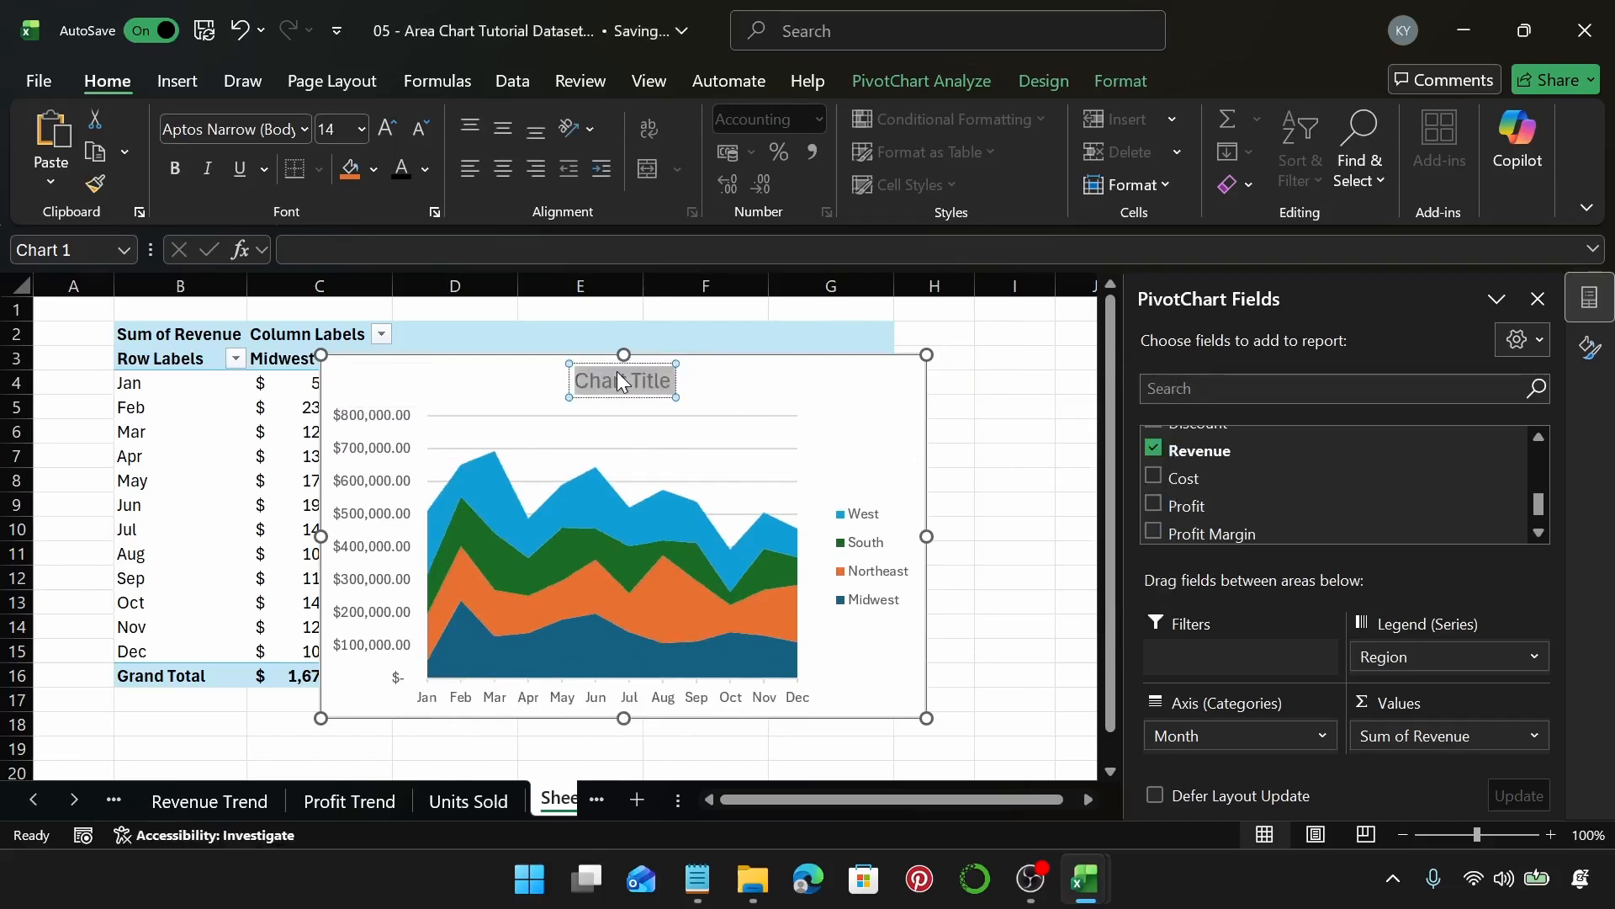
key(BackSpace)
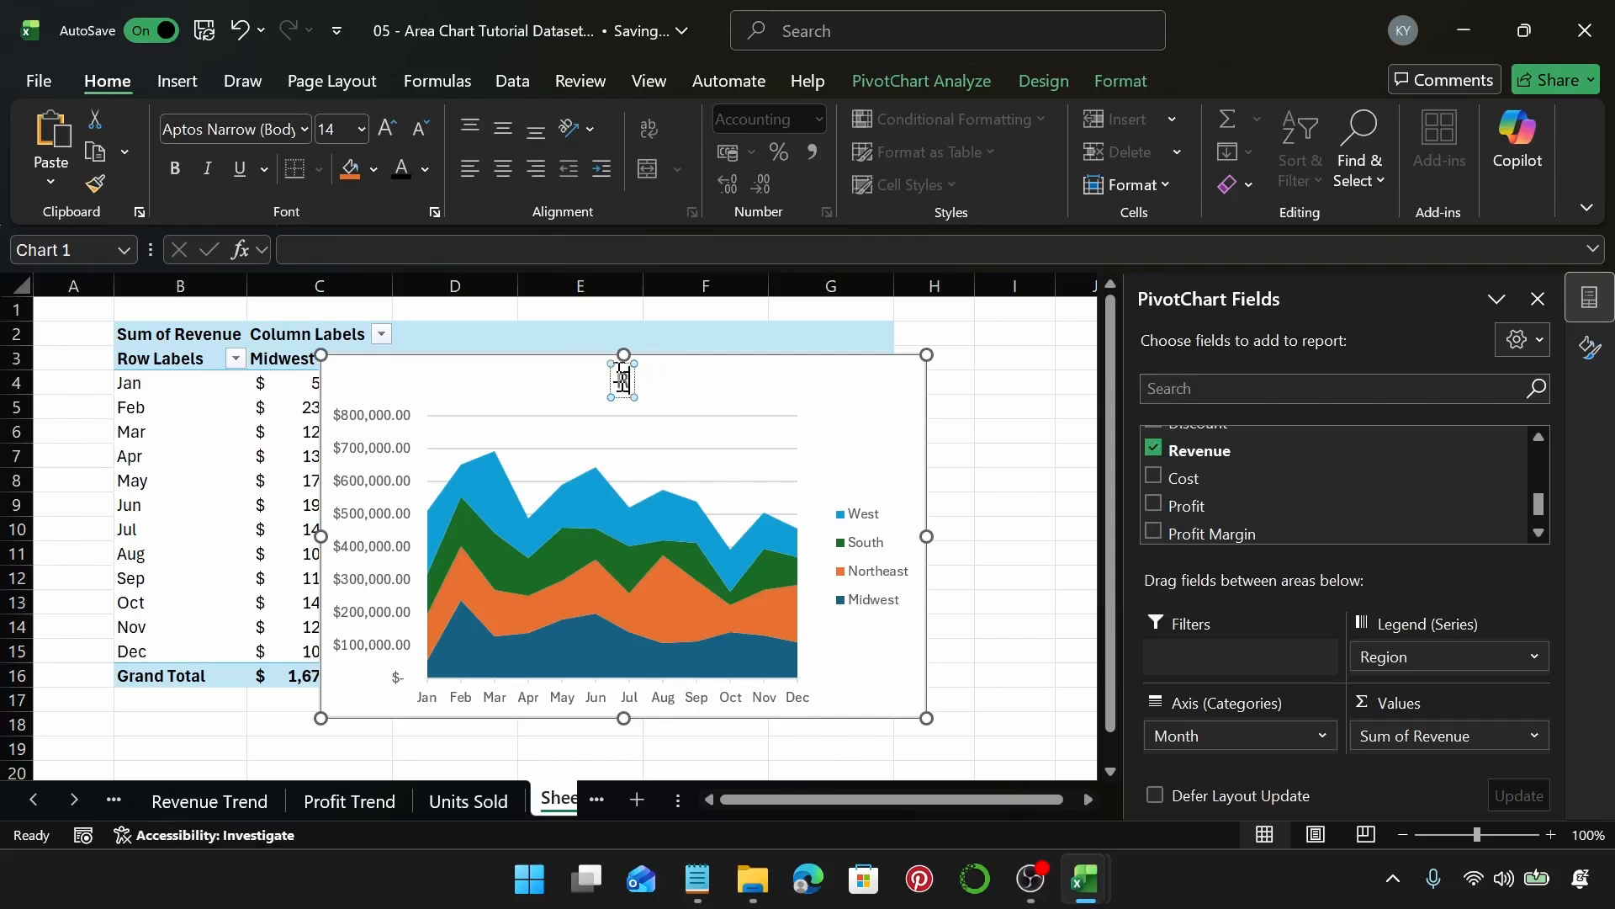
text(Revenue)
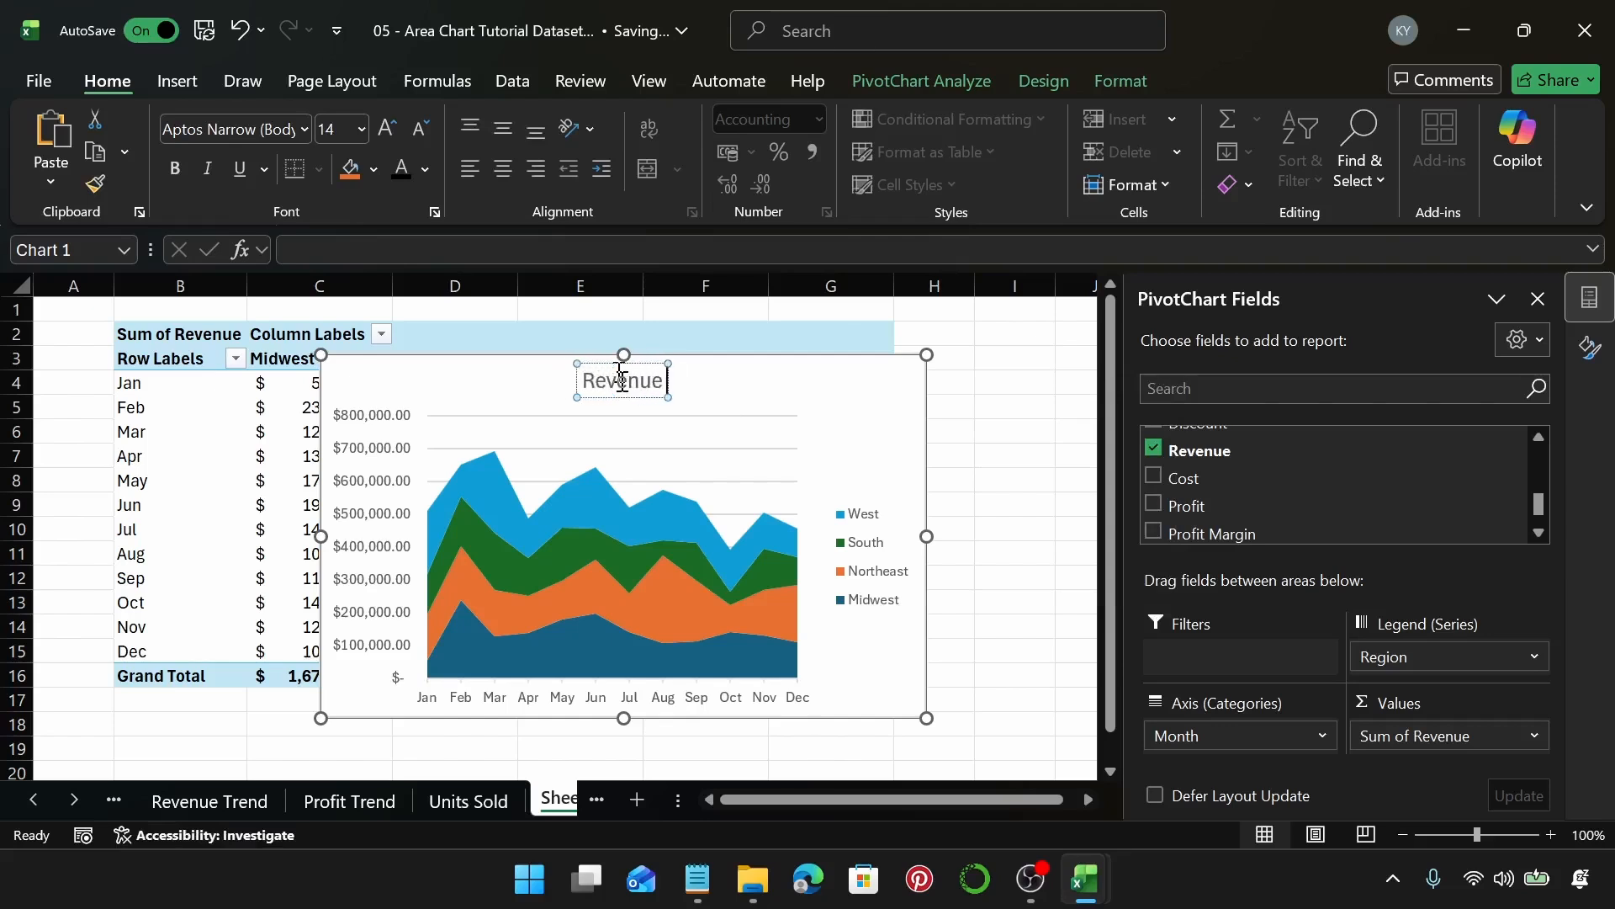
text( by R)
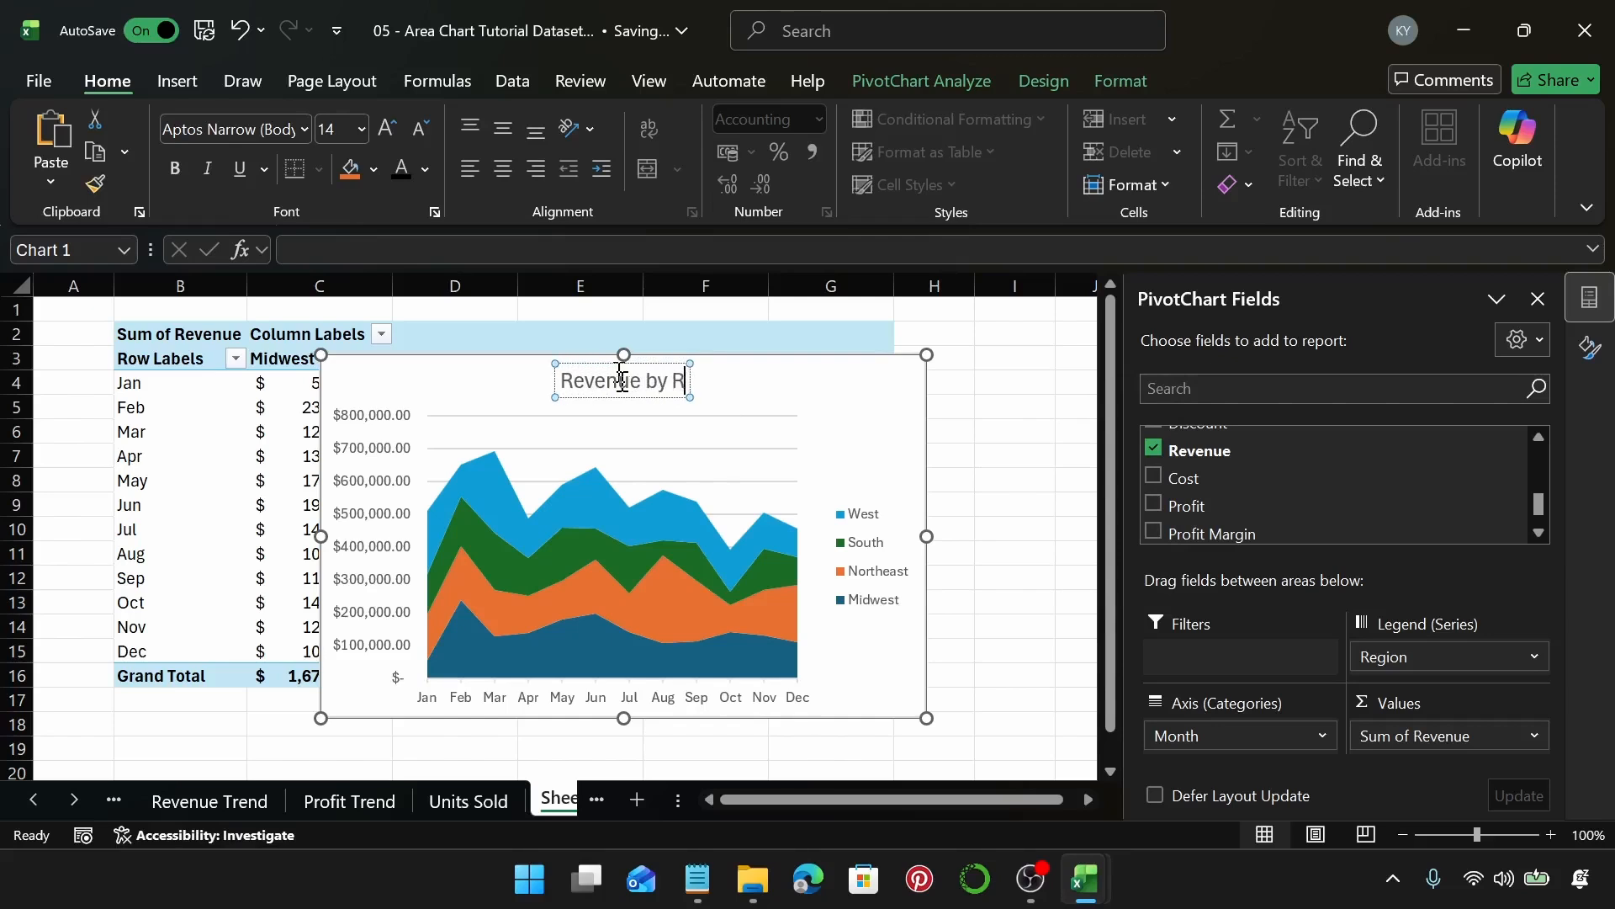
text(egion)
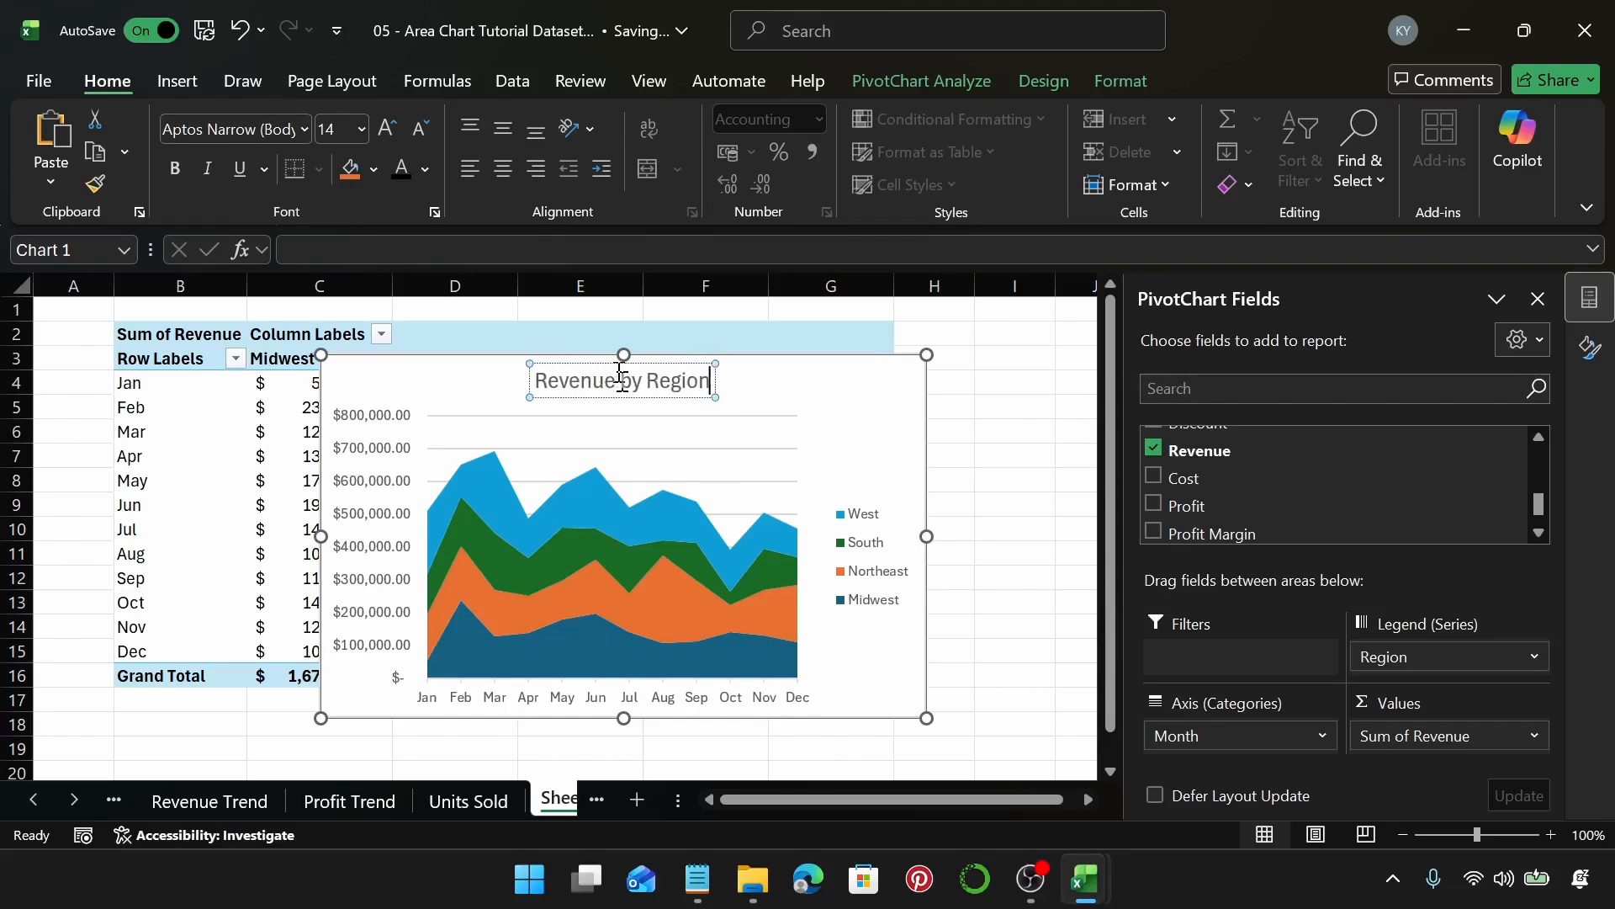
key(ctrl+a)
key(ctrl+c)
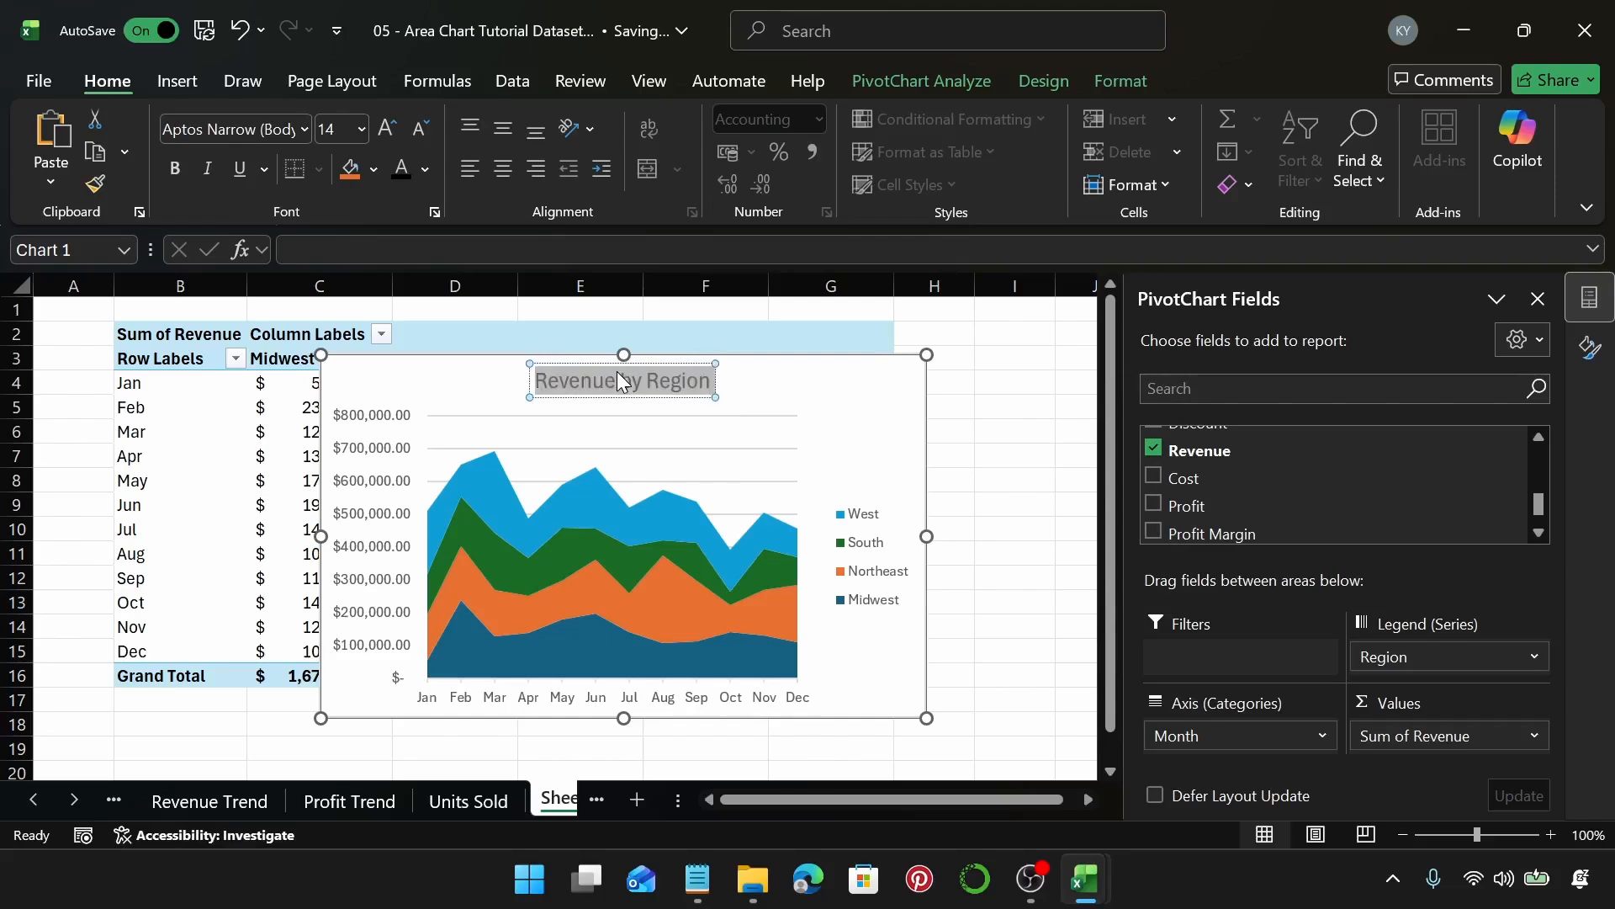
Rename the pivot chart's worksheet, Sheet4, as Revenue by Region.
click(566, 791)
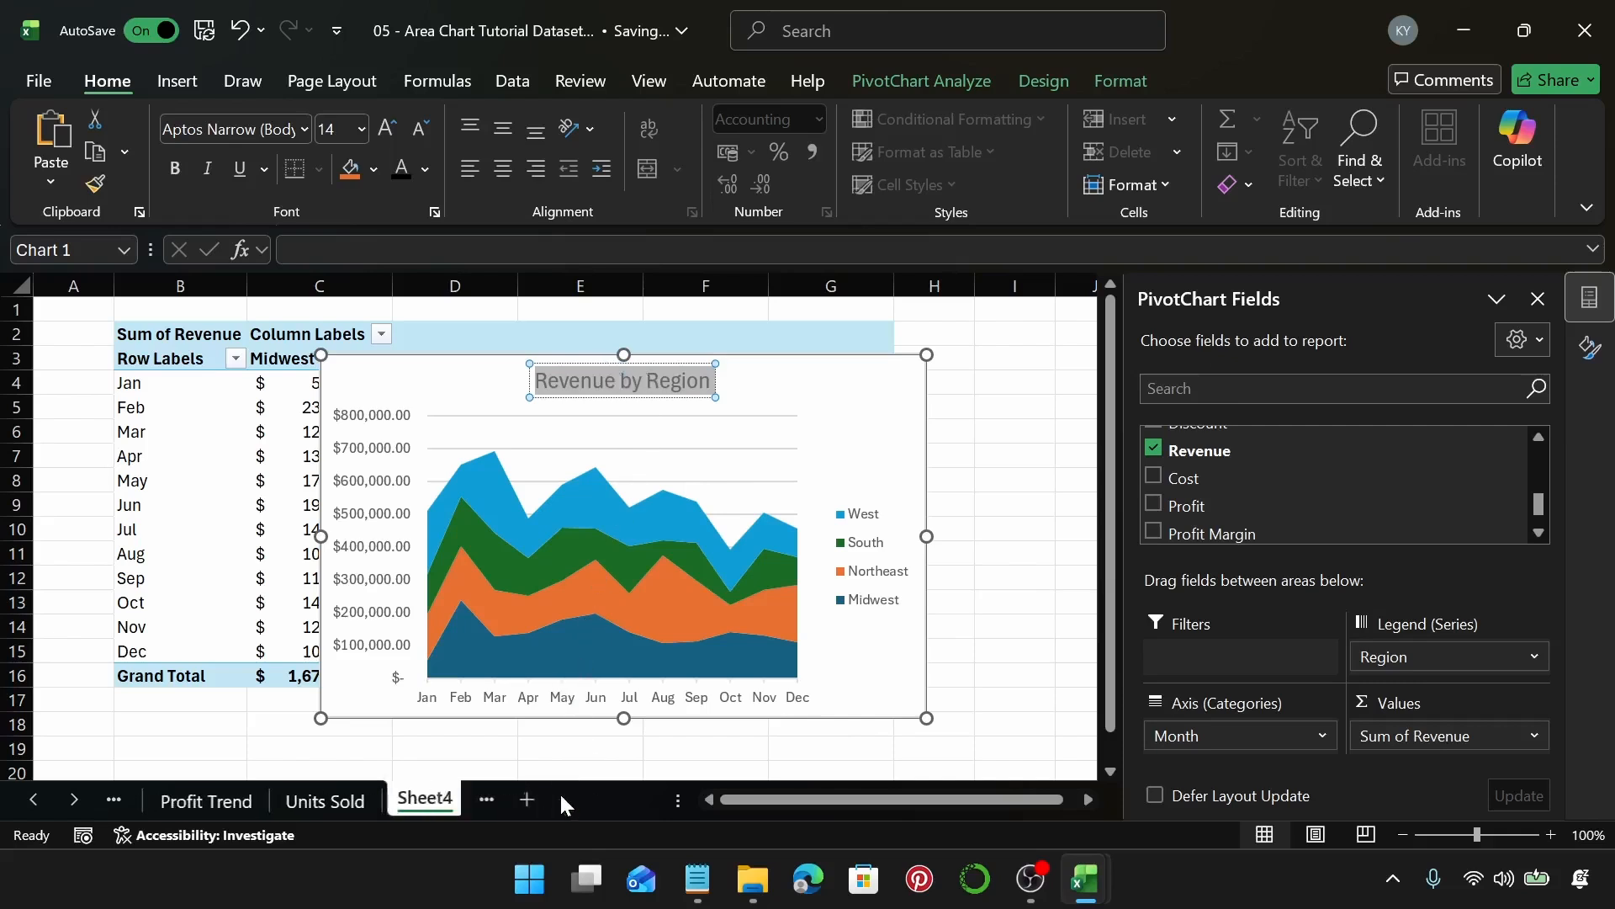
double_click(424, 794)
key(ctrl+v)
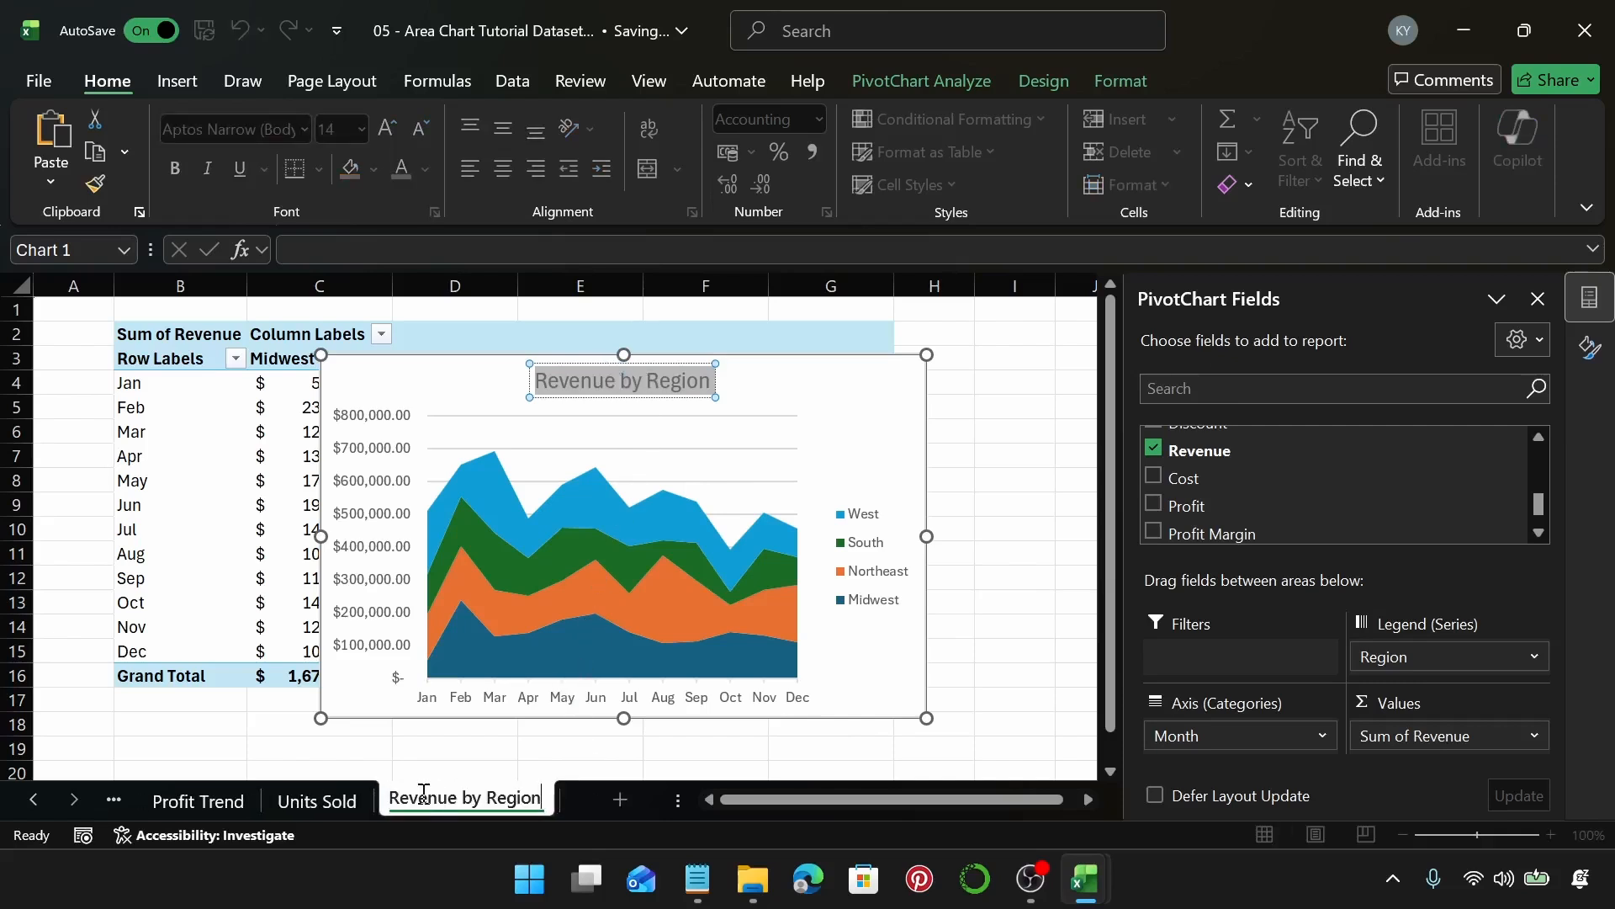
key(Return)
Format the chart's vertical axis numbers with 0 decimal places.
click(824, 408)
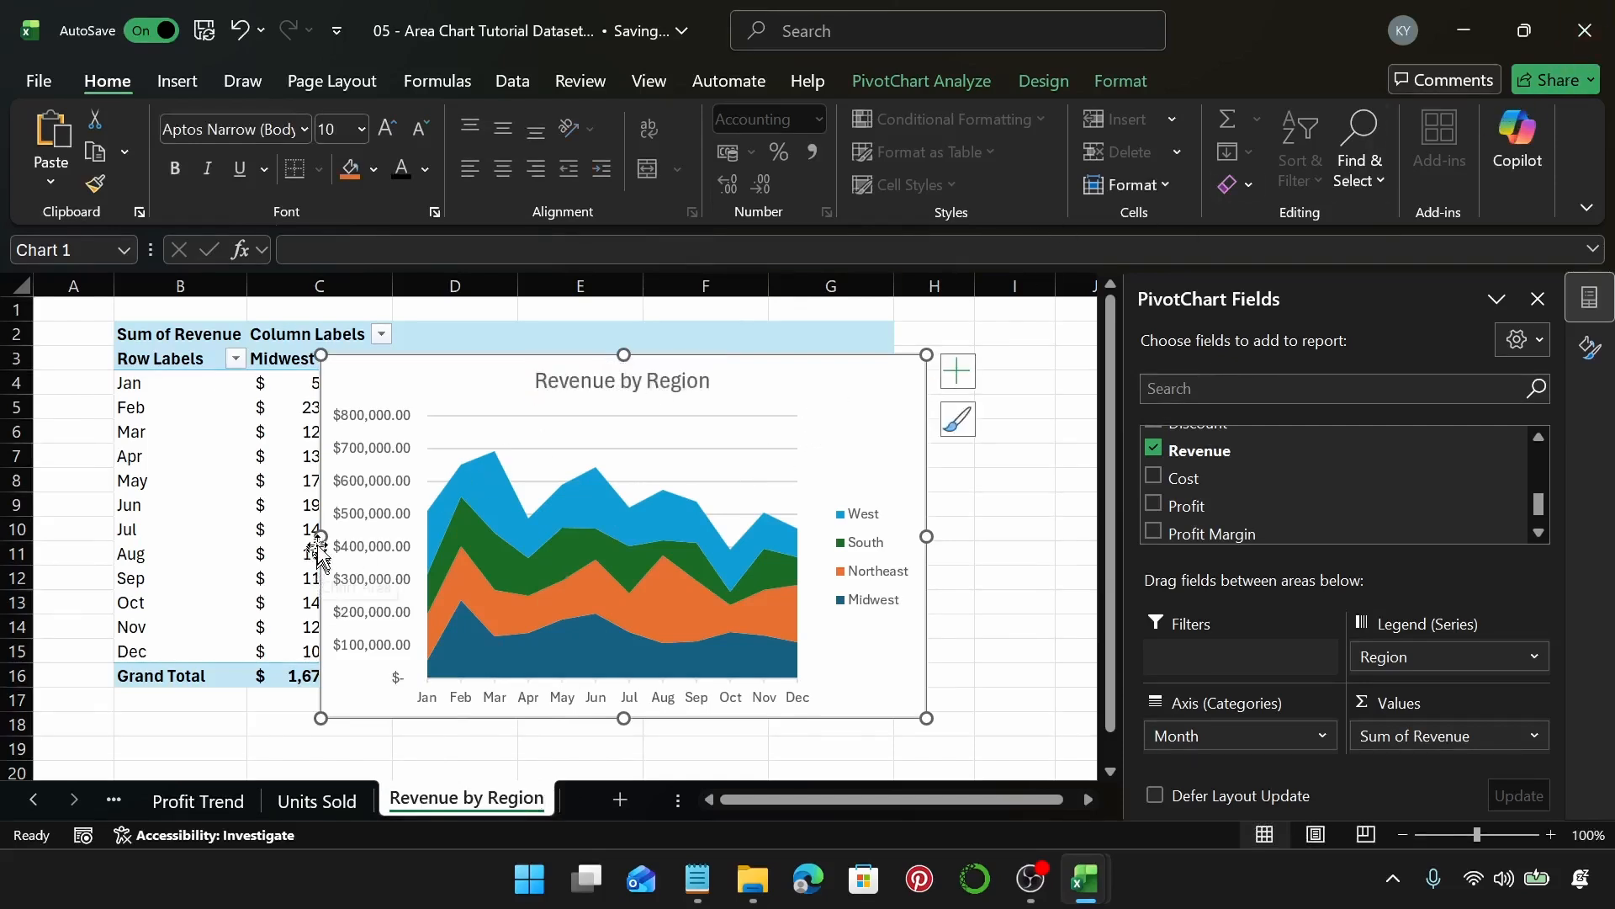
click(373, 483)
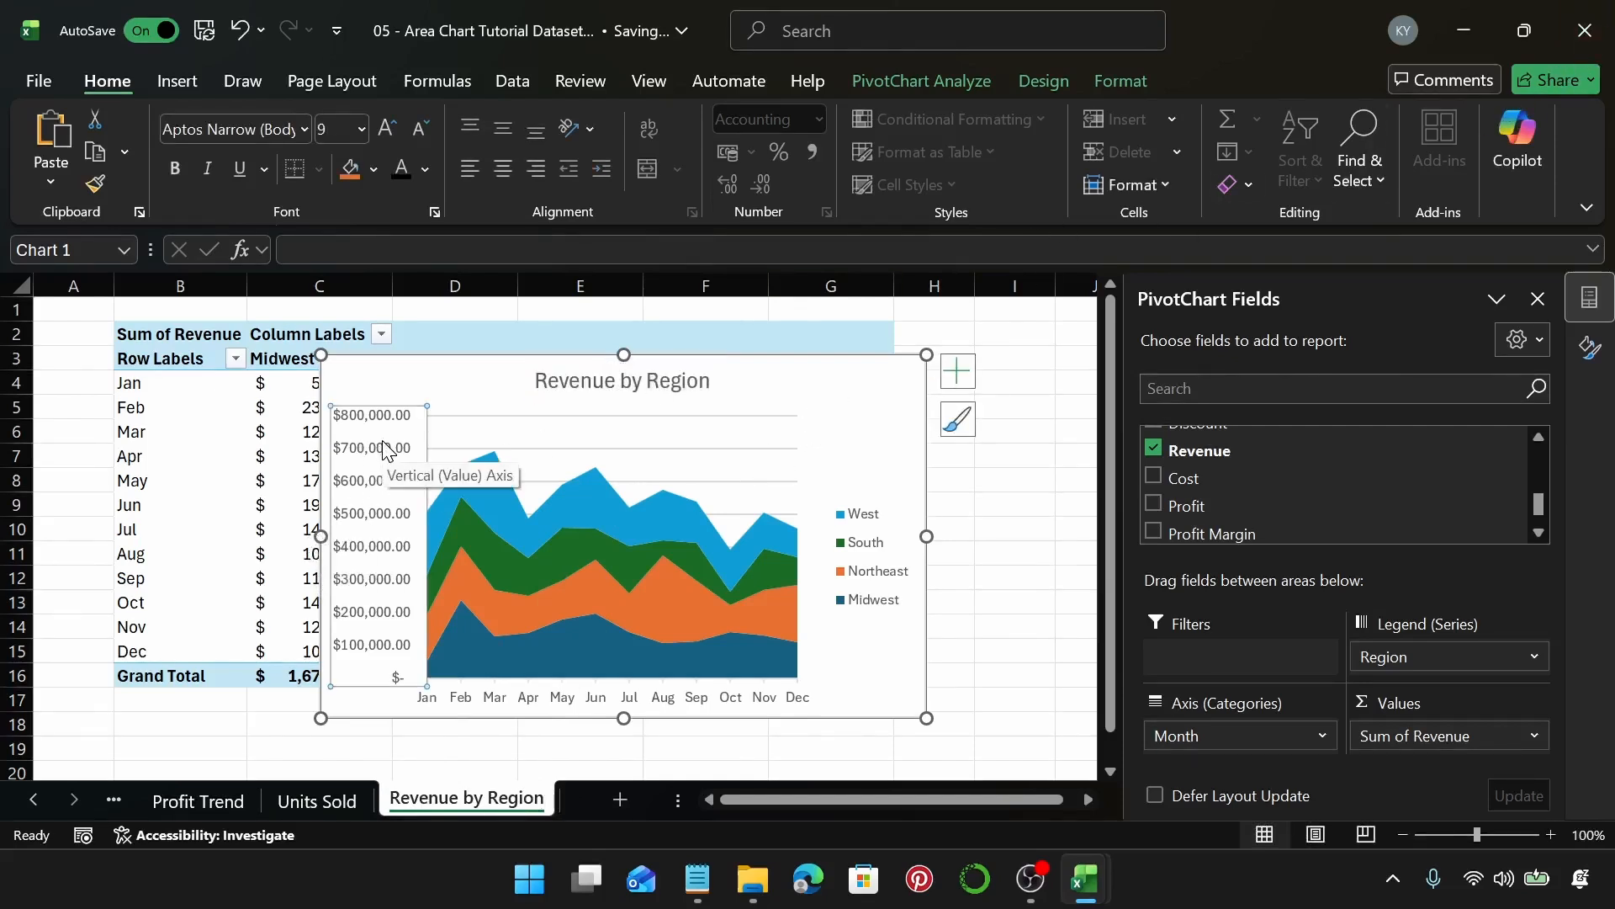
right_click(385, 444)
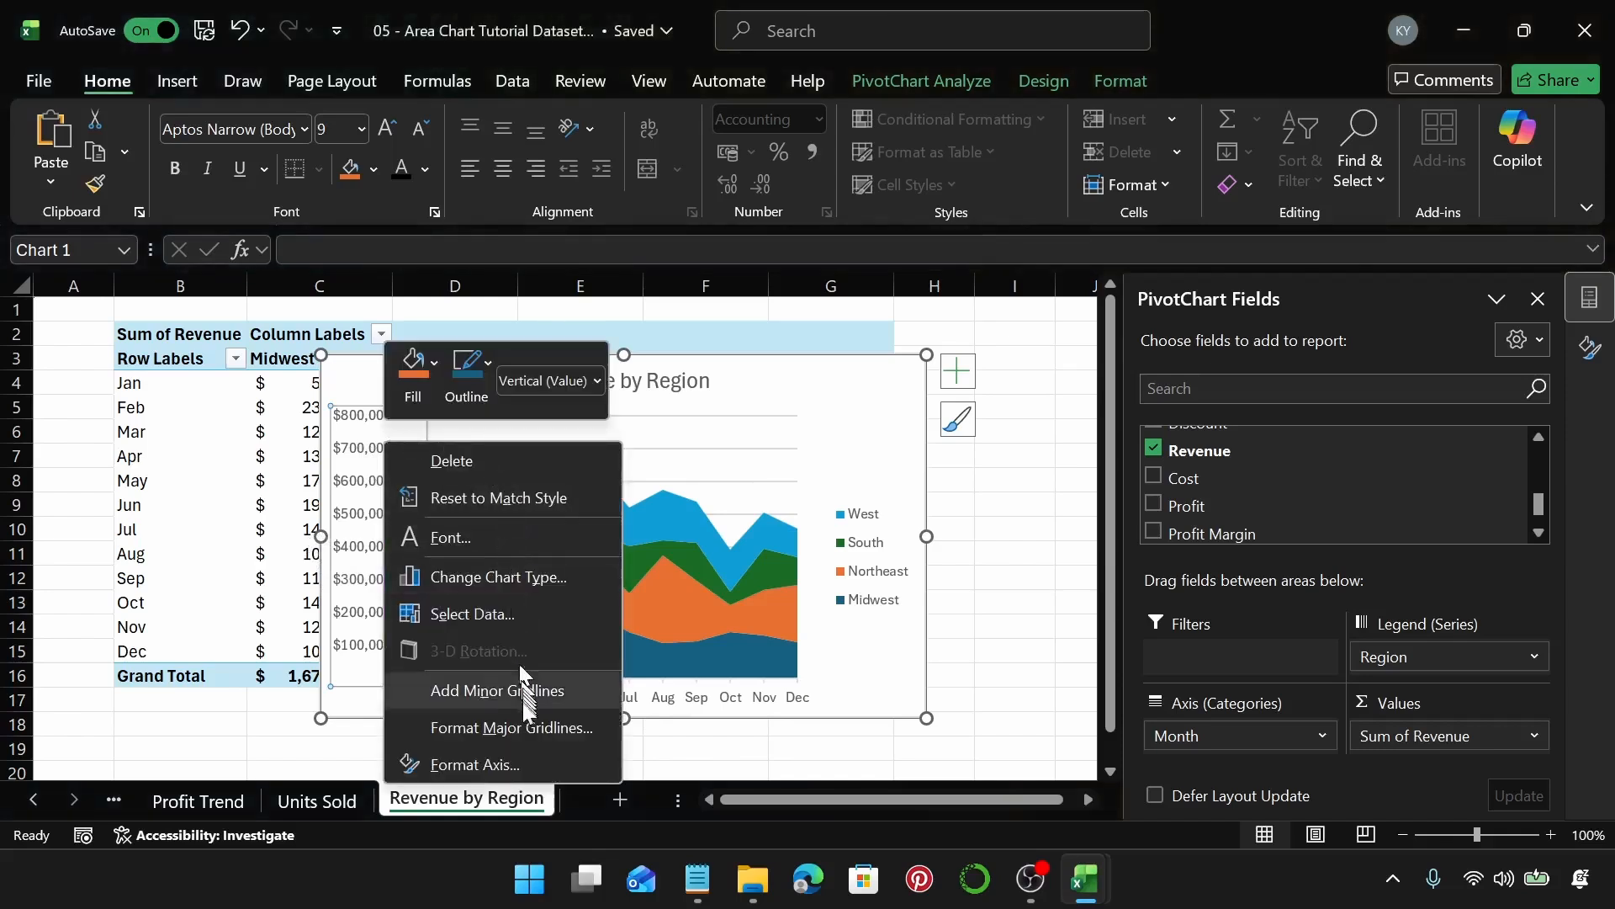
click(517, 762)
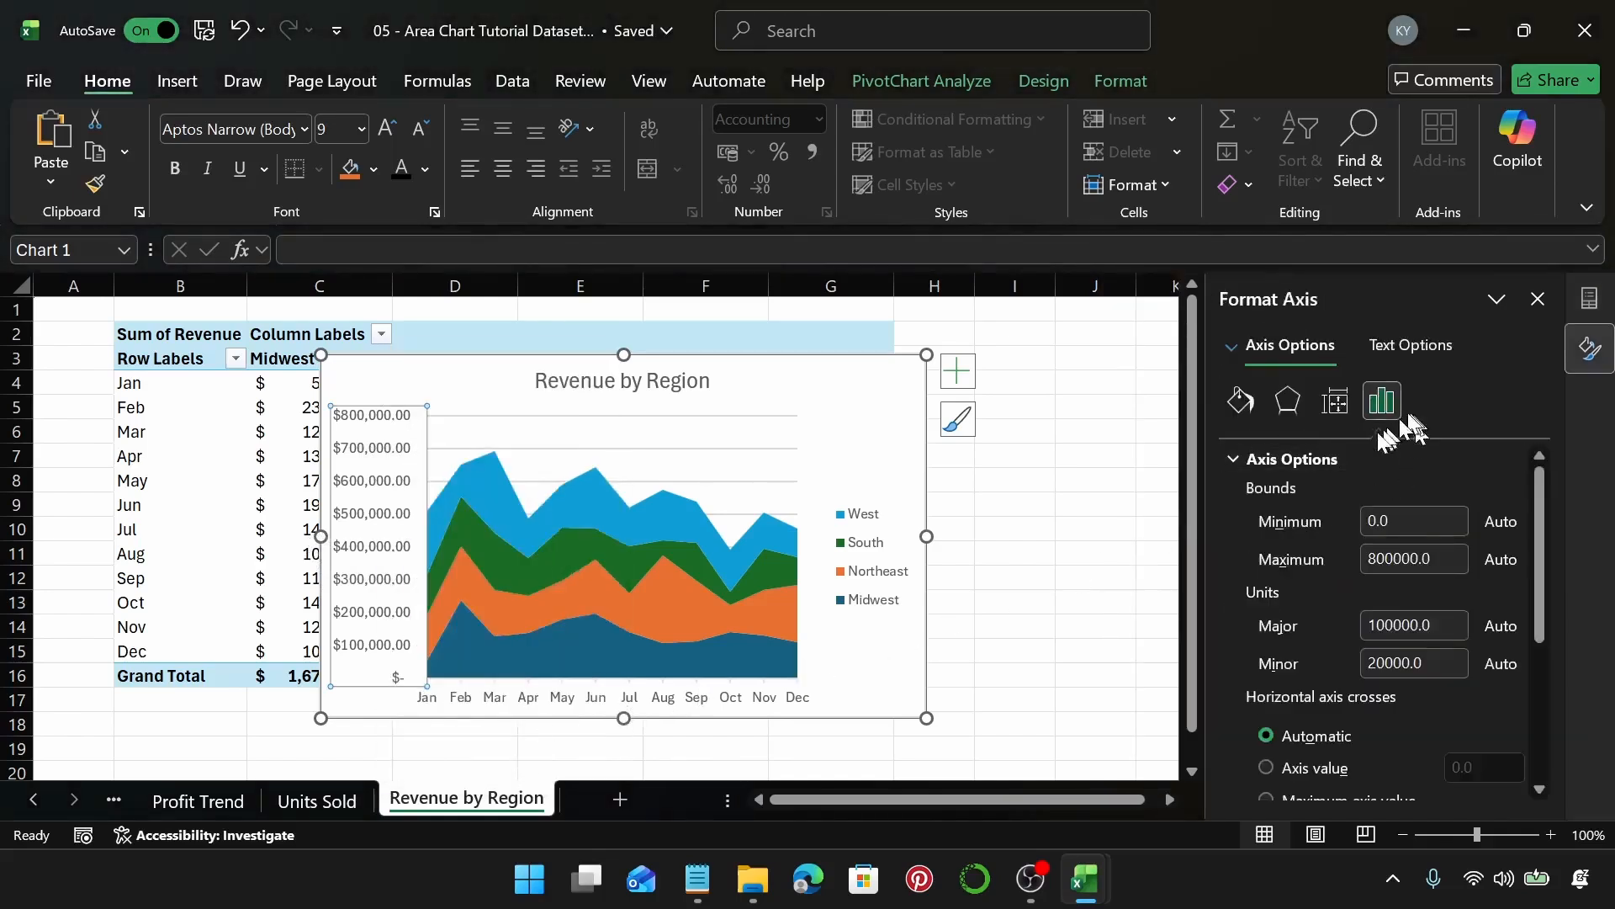
click(1324, 458)
click(1314, 566)
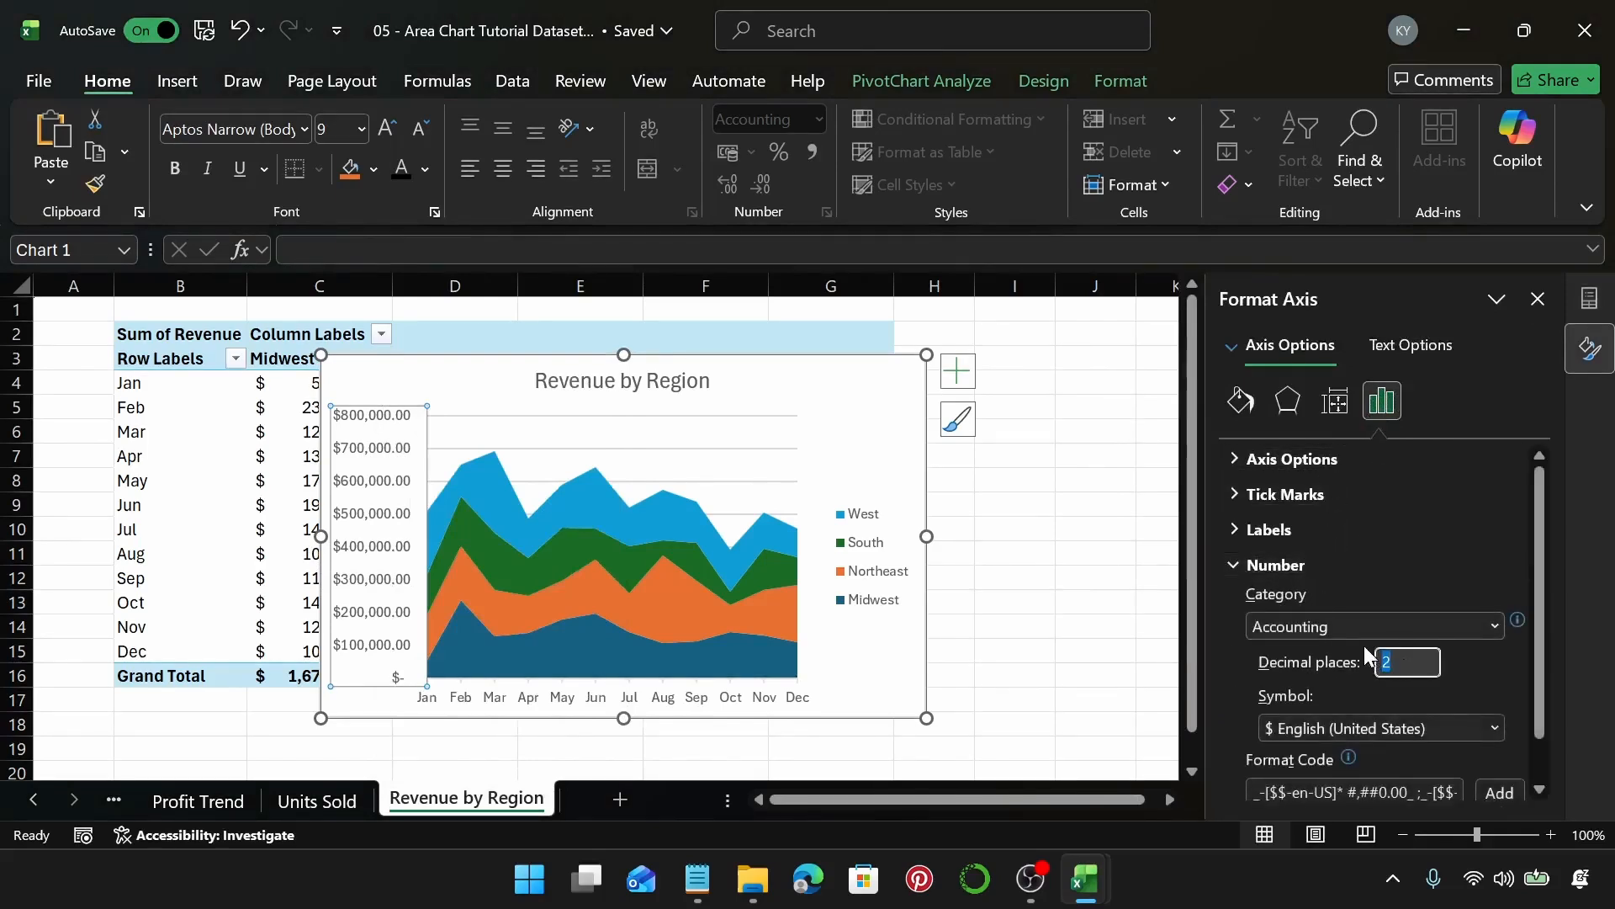
text(0)
key(Return)
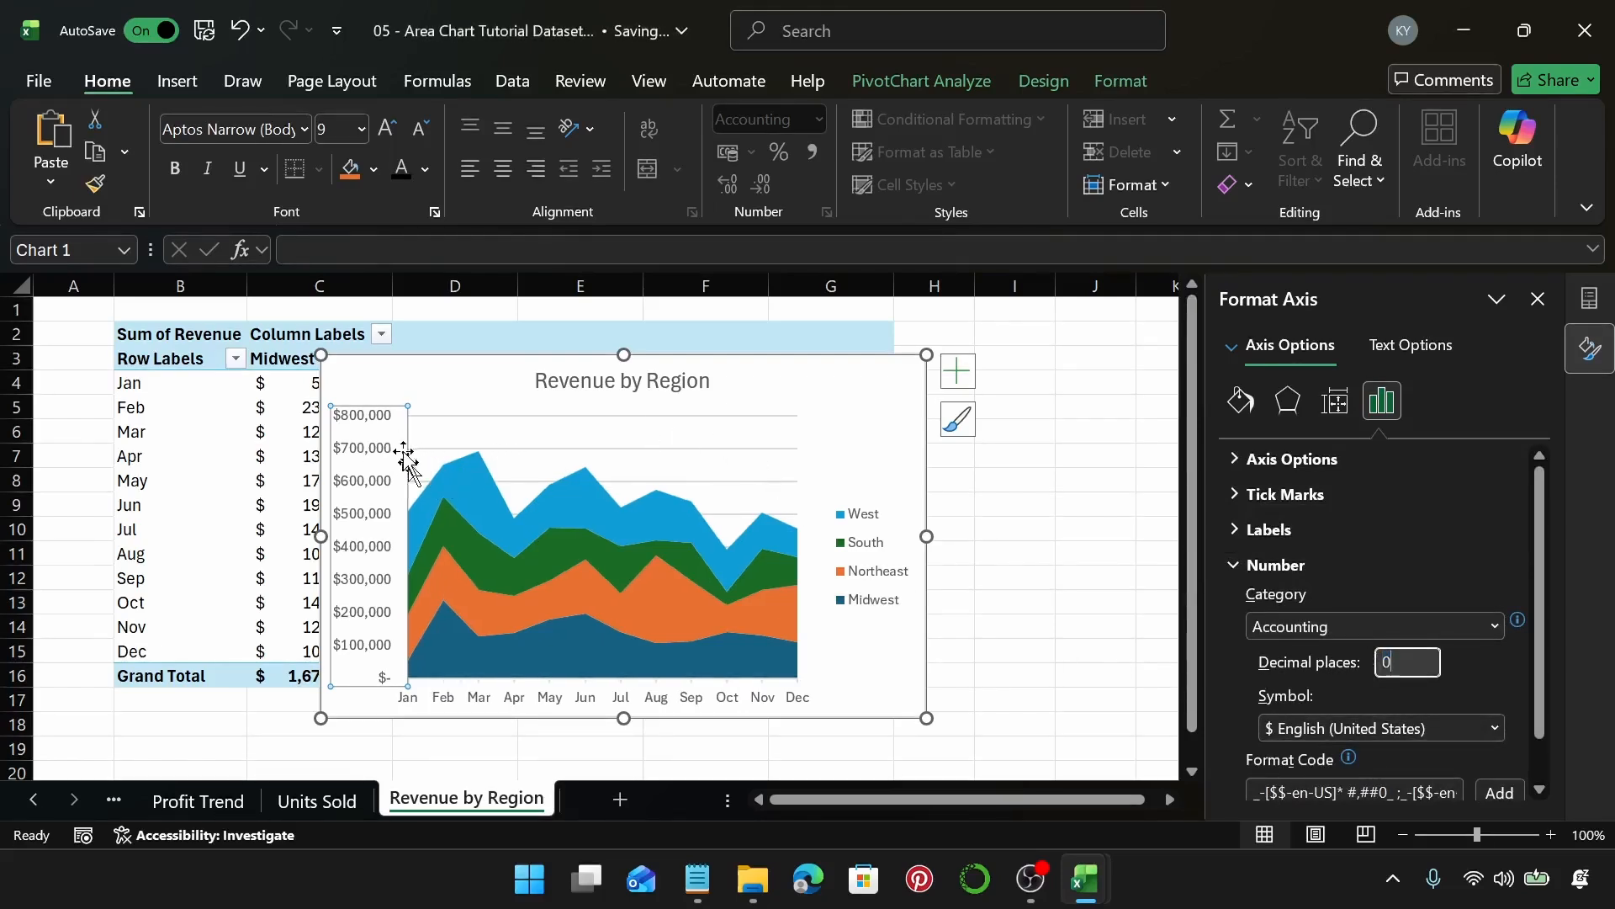
Widen the chart to about column J and apply the Colorful palette that starts with orange, blue and green.
drag(927, 536, 1085, 532)
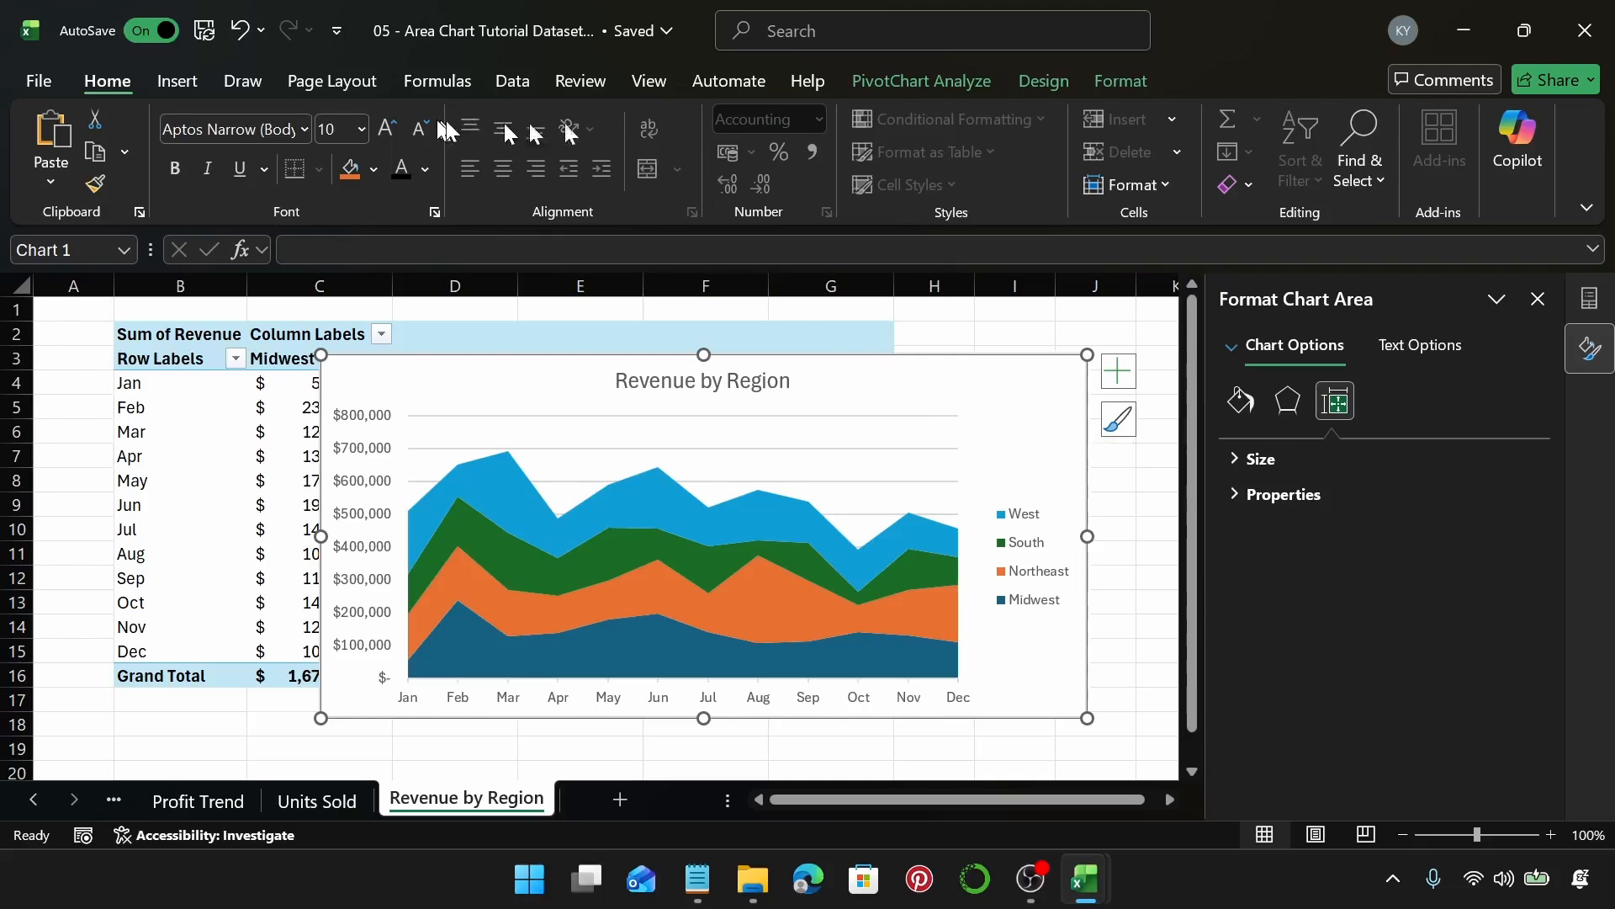
click(1042, 82)
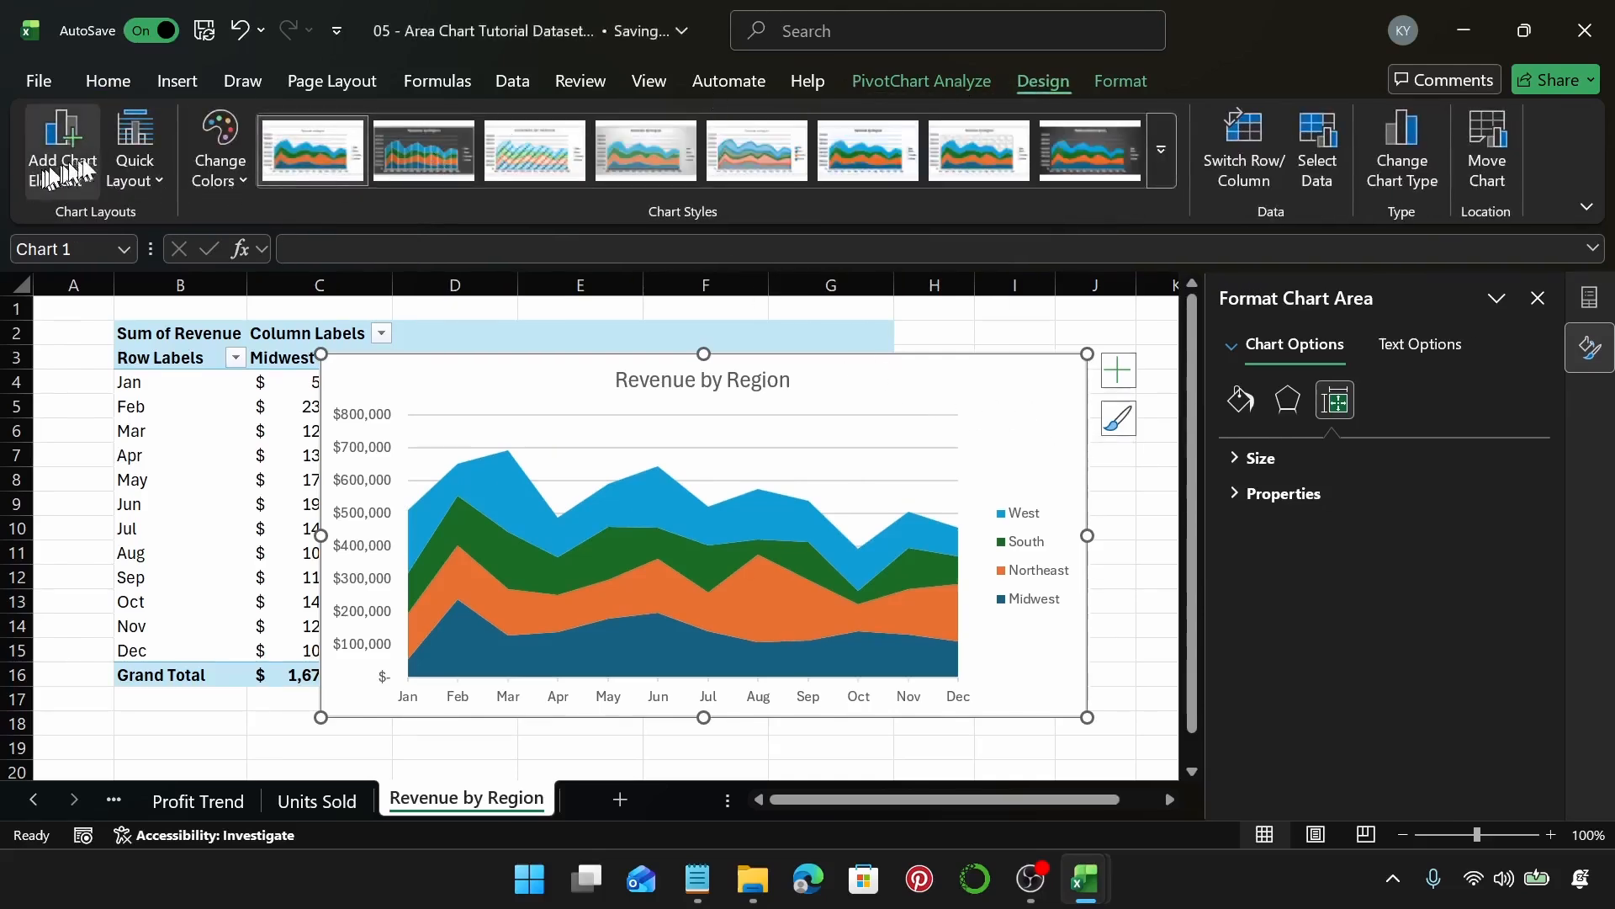
click(221, 144)
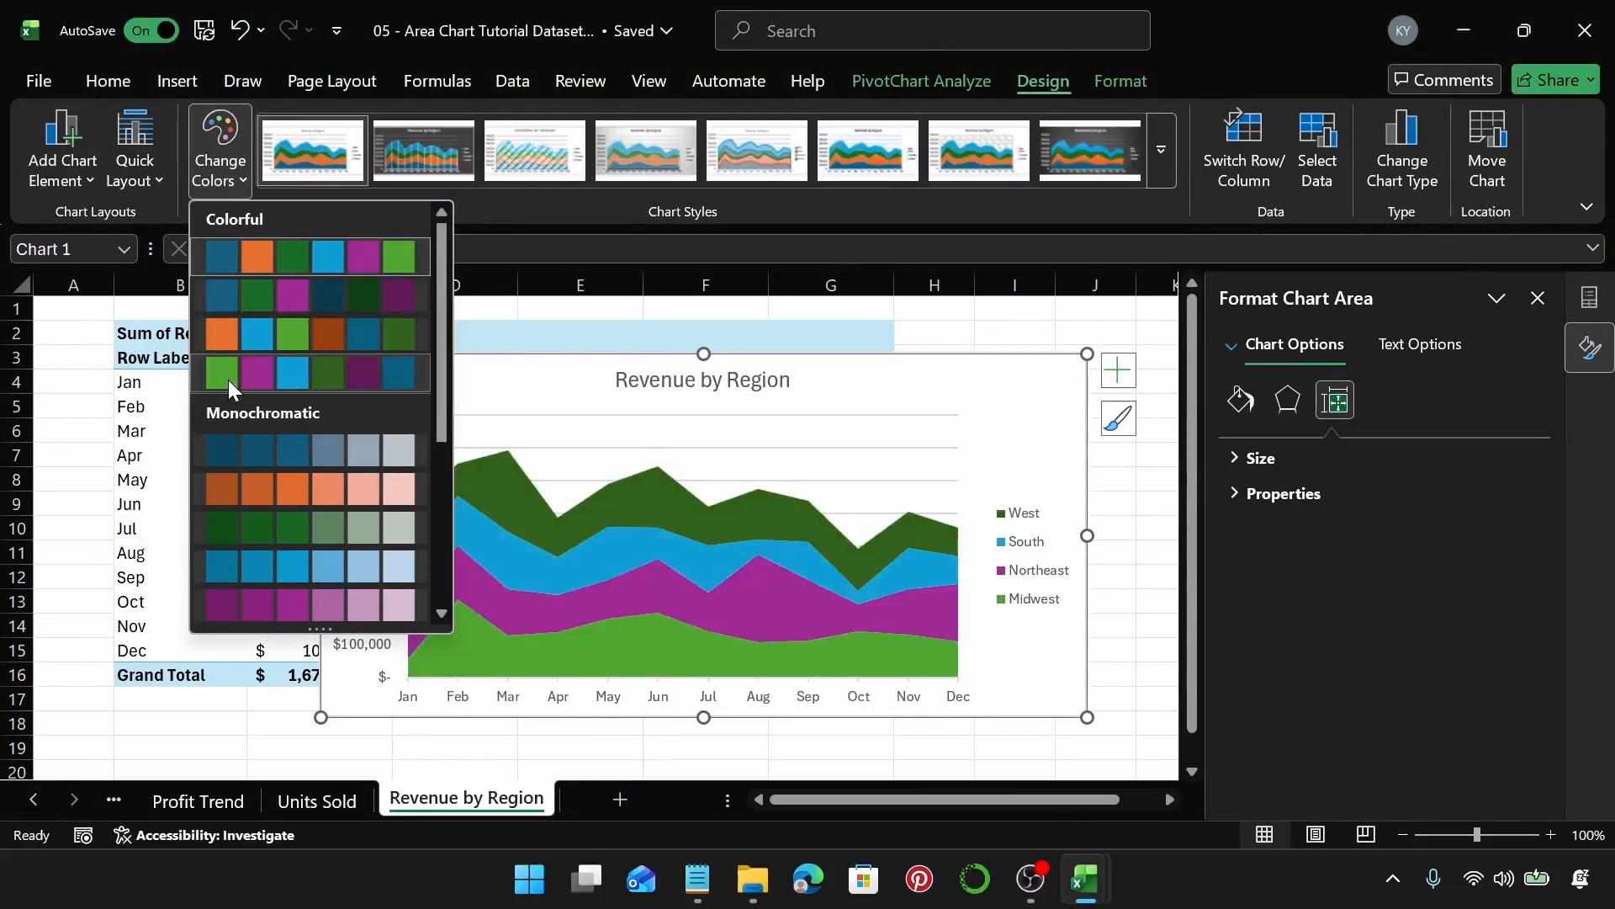
click(247, 340)
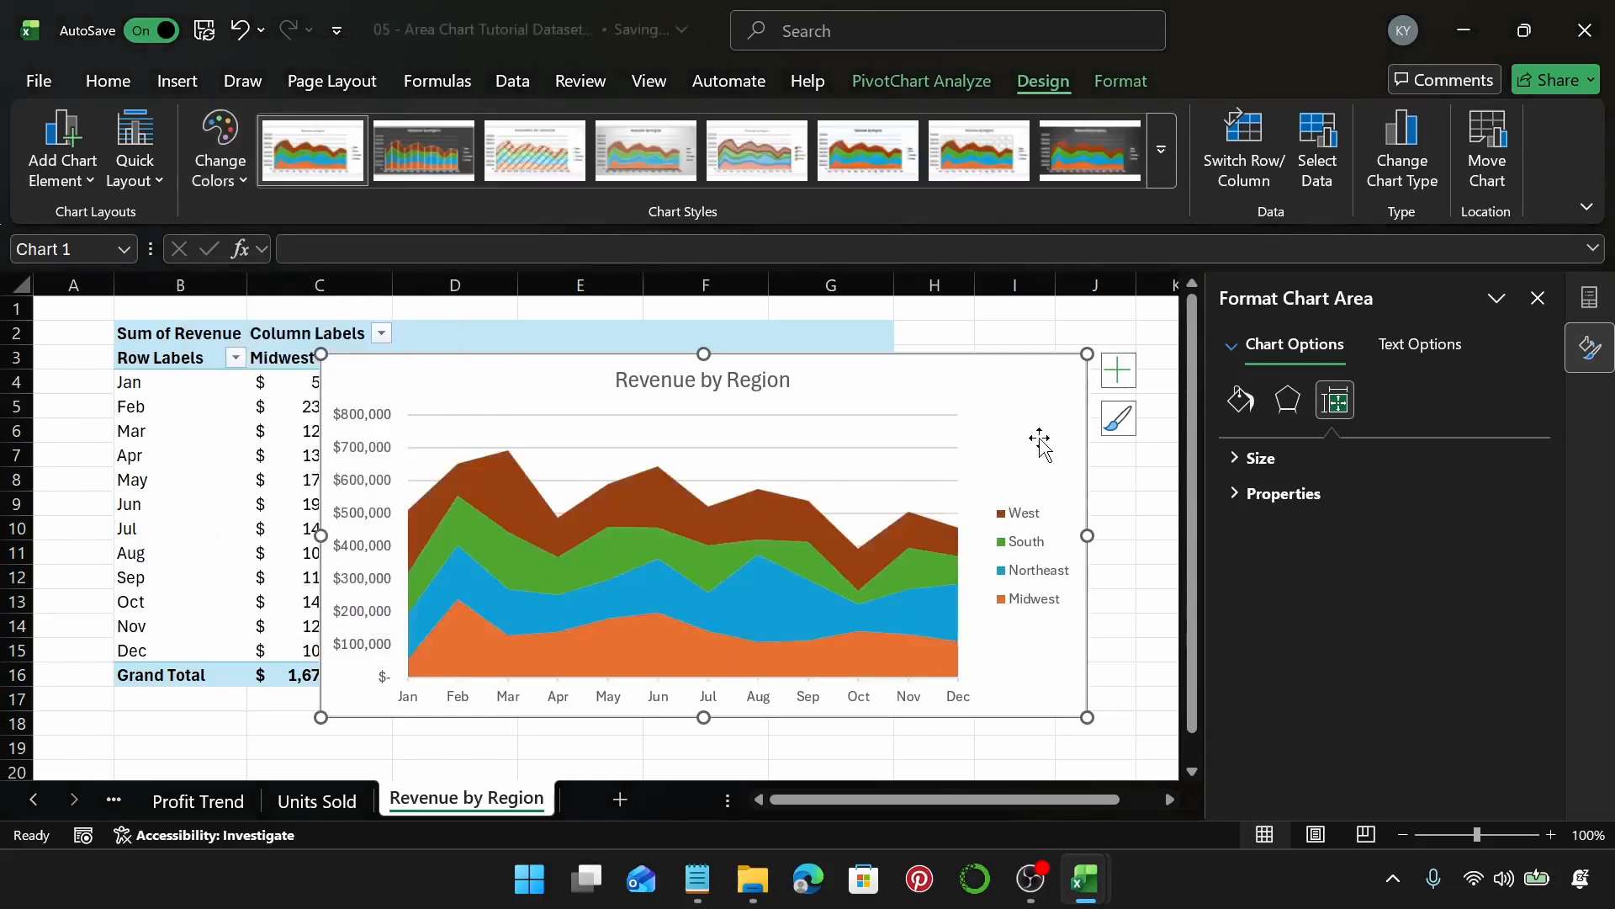
Try a solid dark blue fill on the West series and undo it.
click(725, 517)
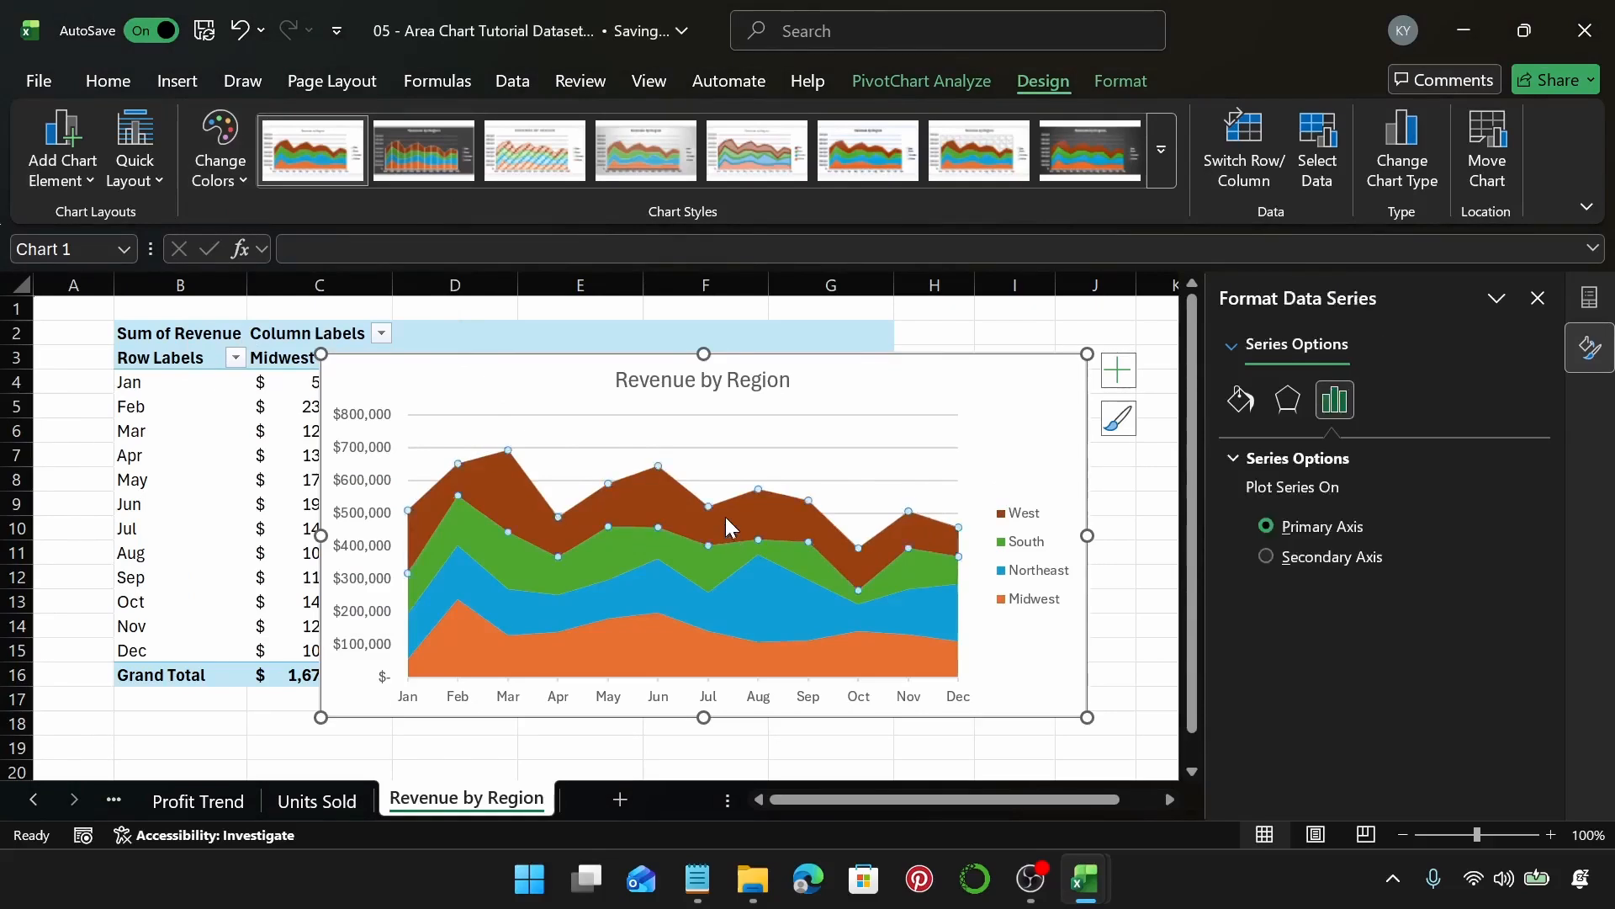
click(1240, 399)
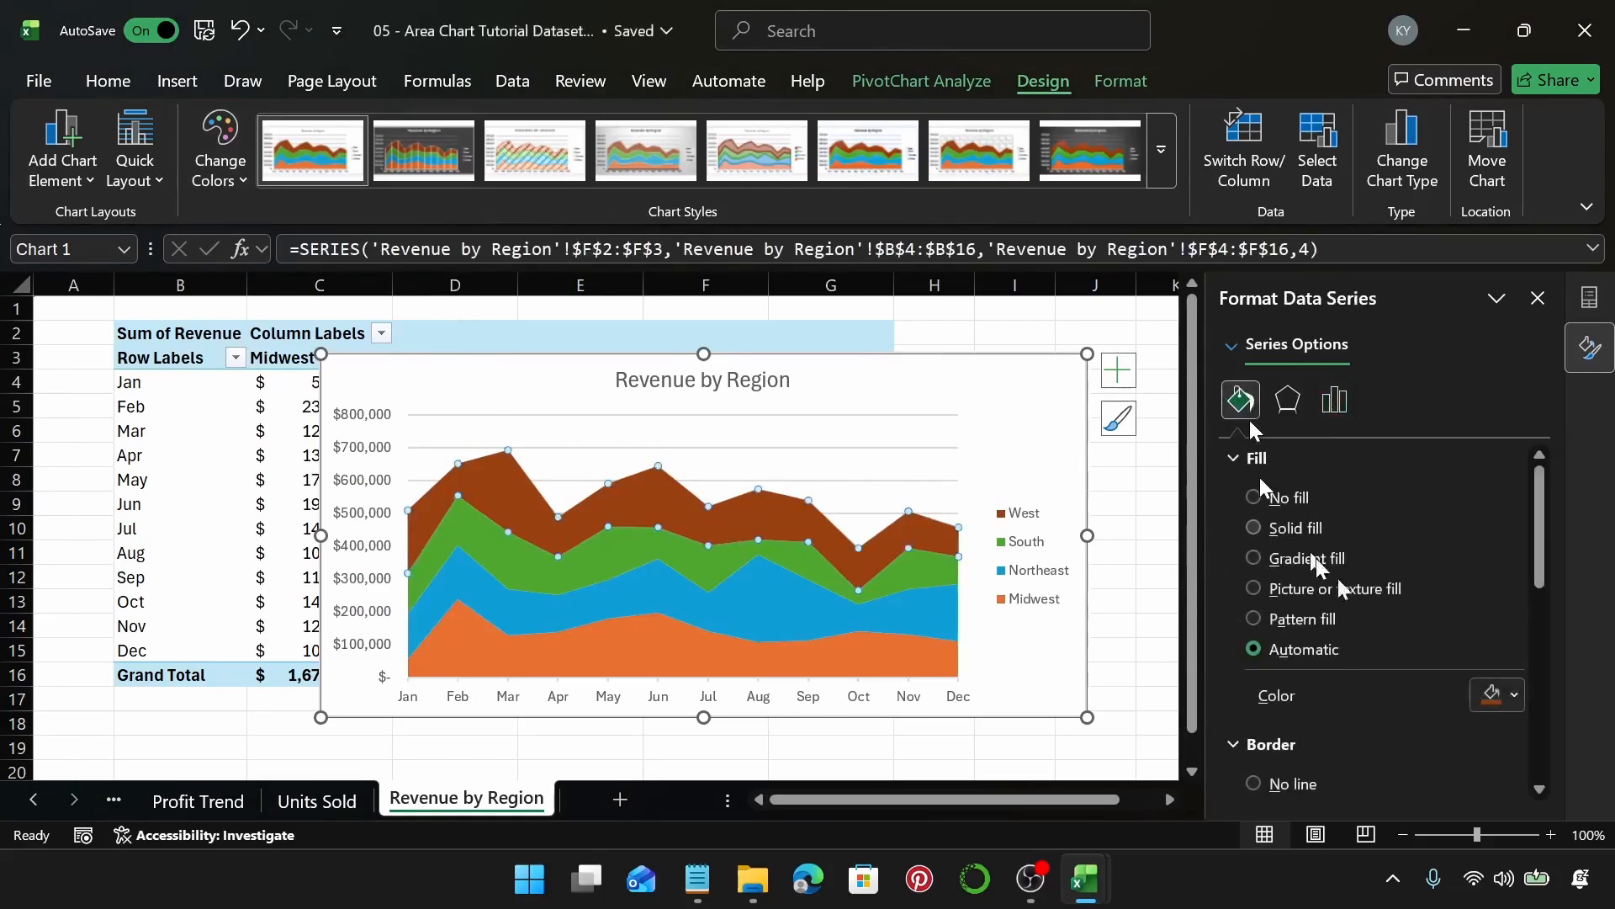
click(1498, 695)
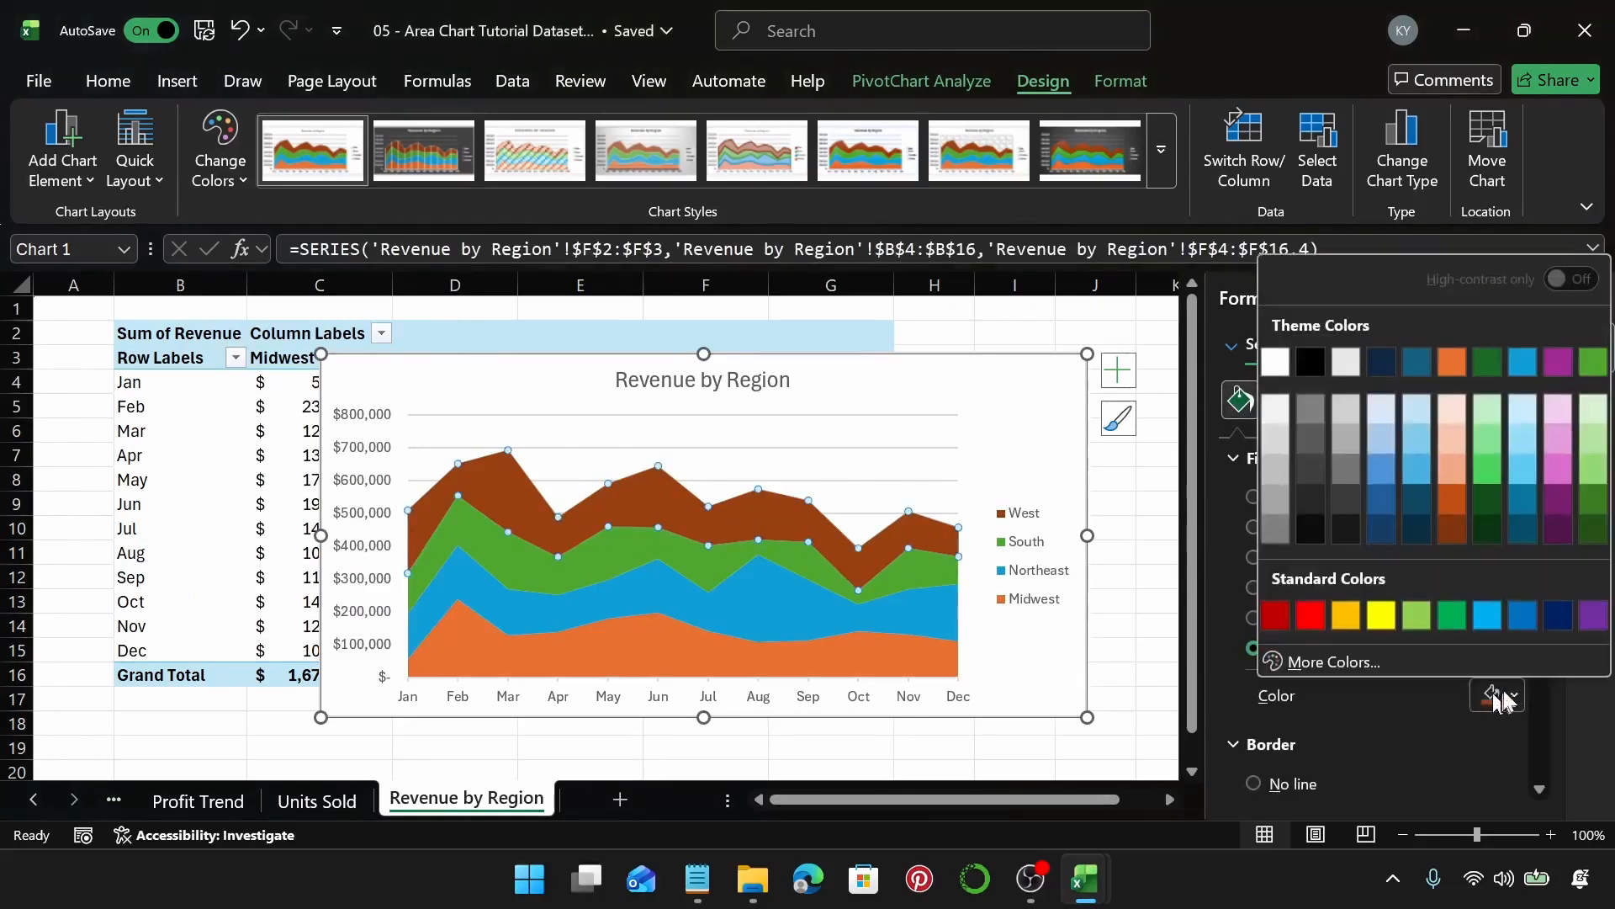
click(1558, 619)
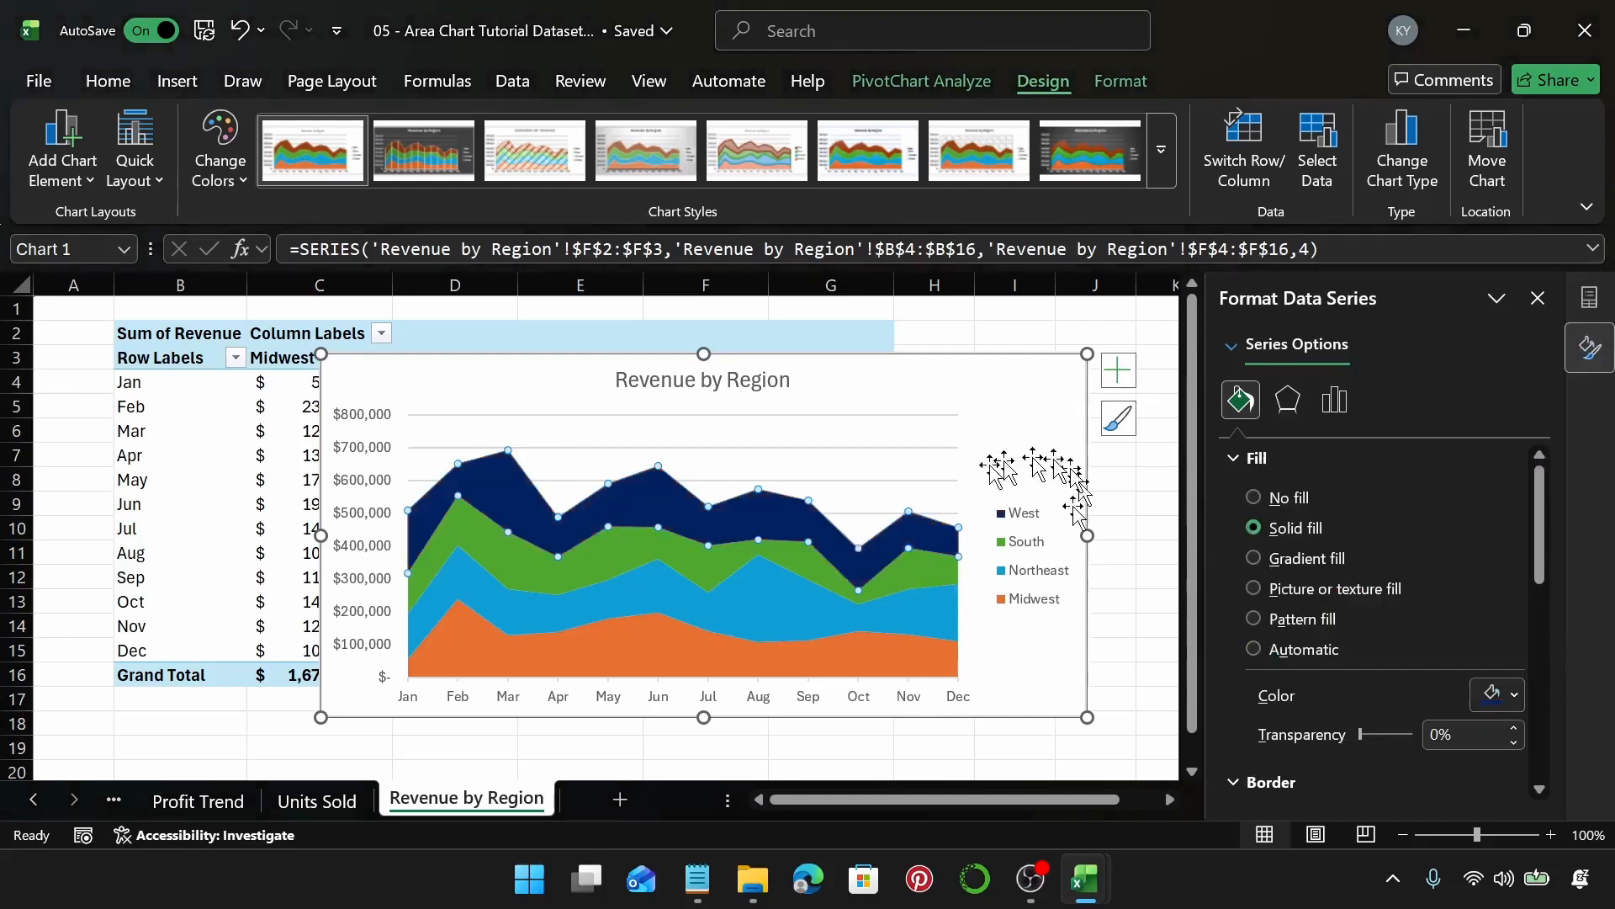
key(ctrl+z)
click(1044, 436)
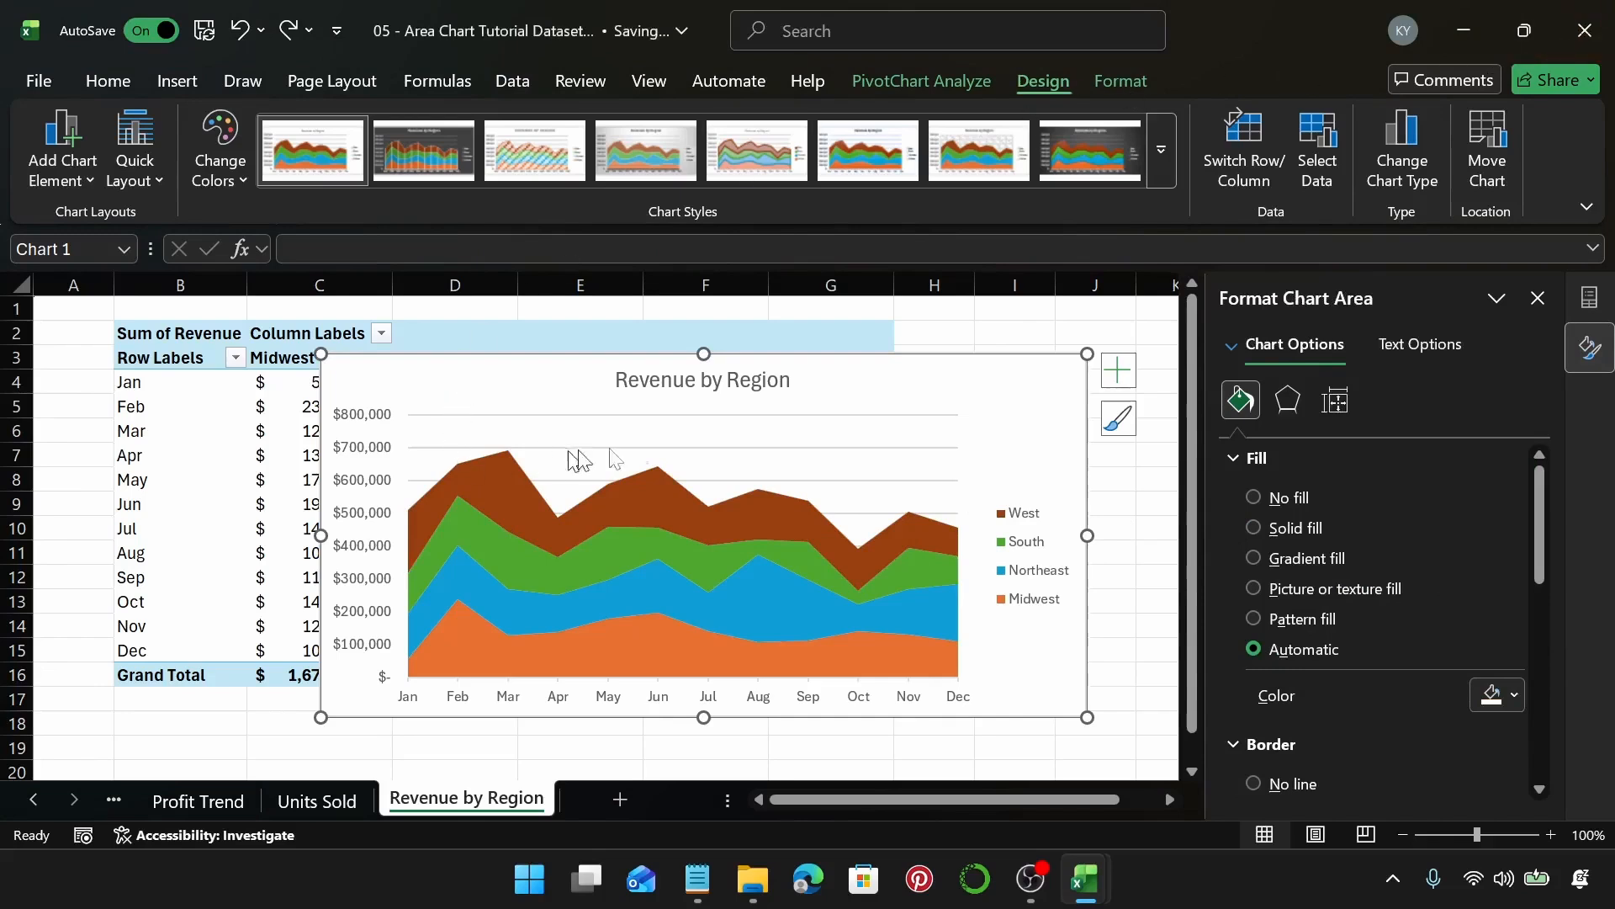
Apply the sparse dotted pattern fill to the West series and the dark blue pattern with white dots to the South series.
click(678, 502)
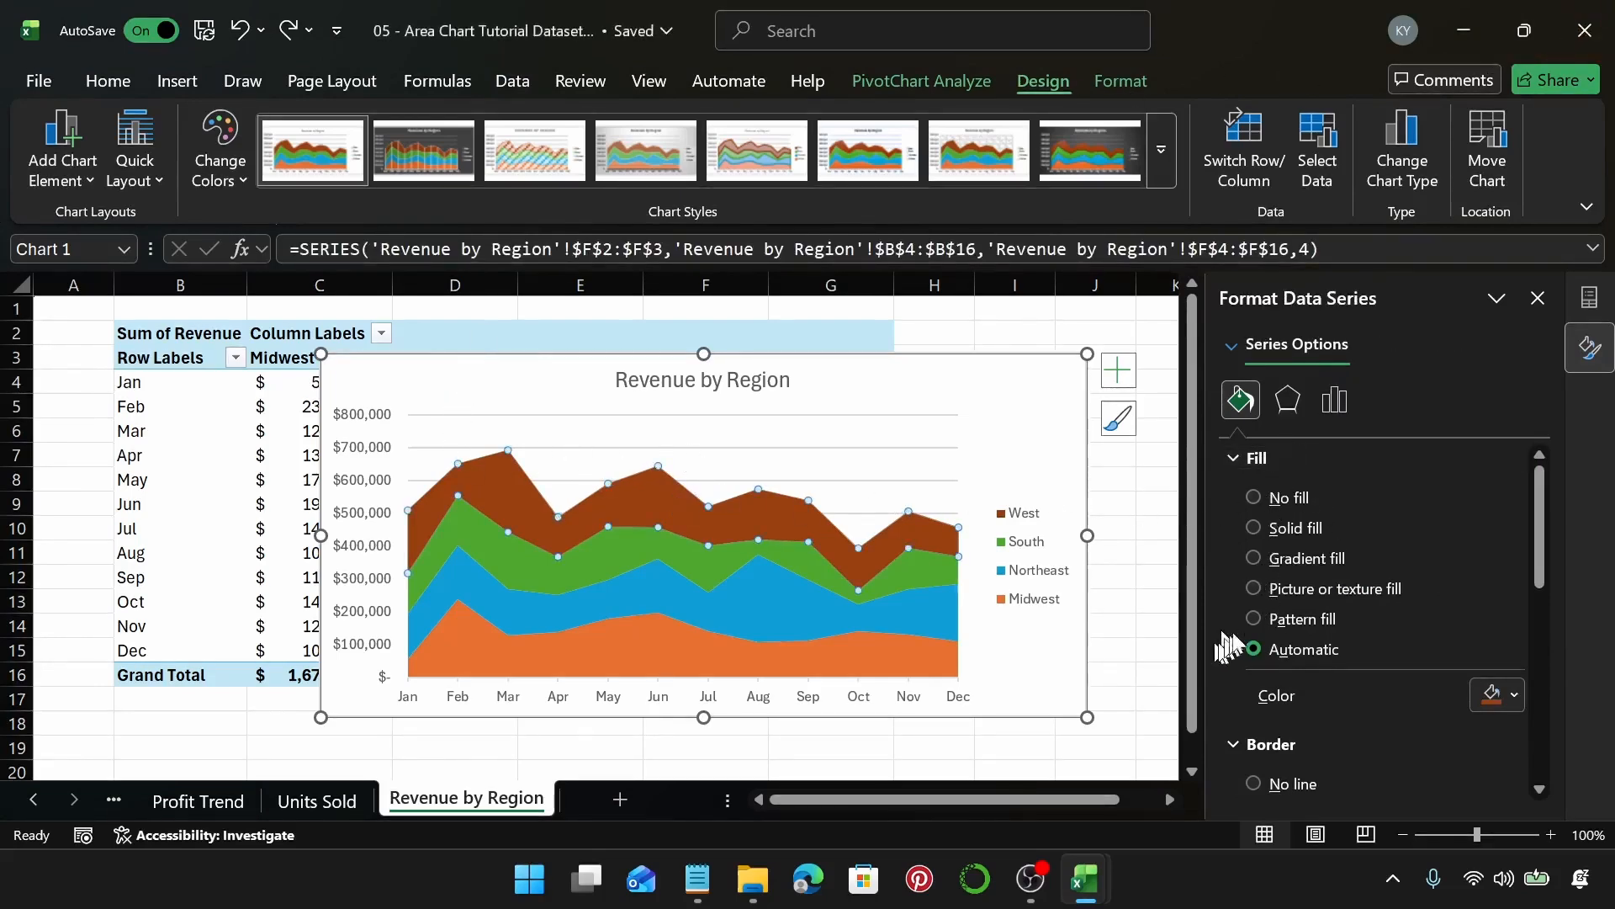
click(1254, 618)
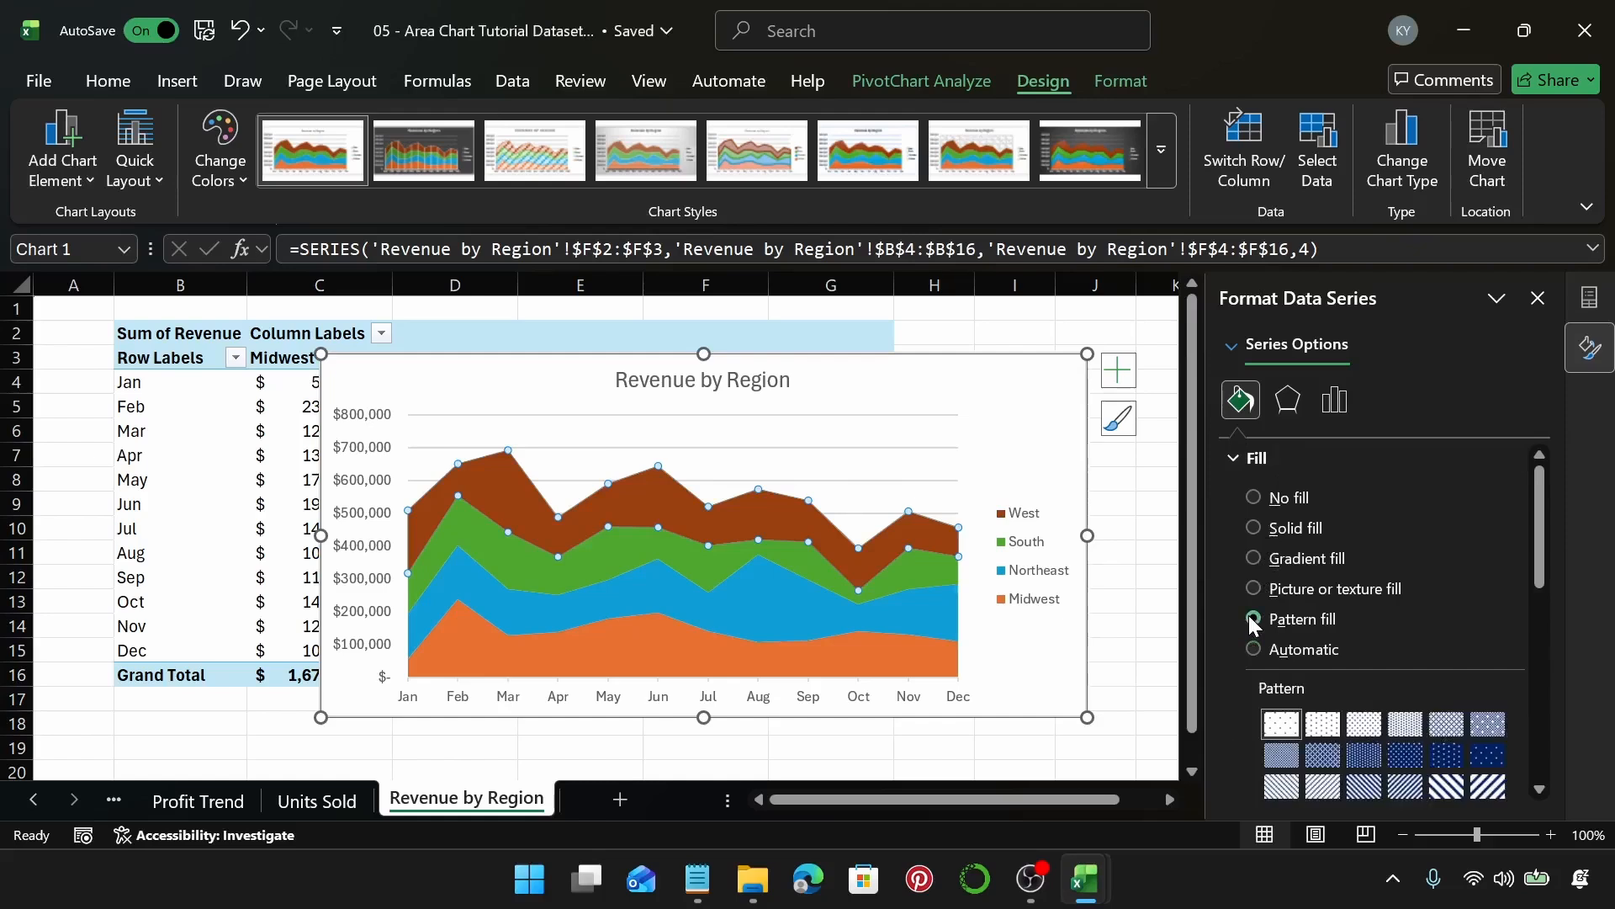
click(665, 560)
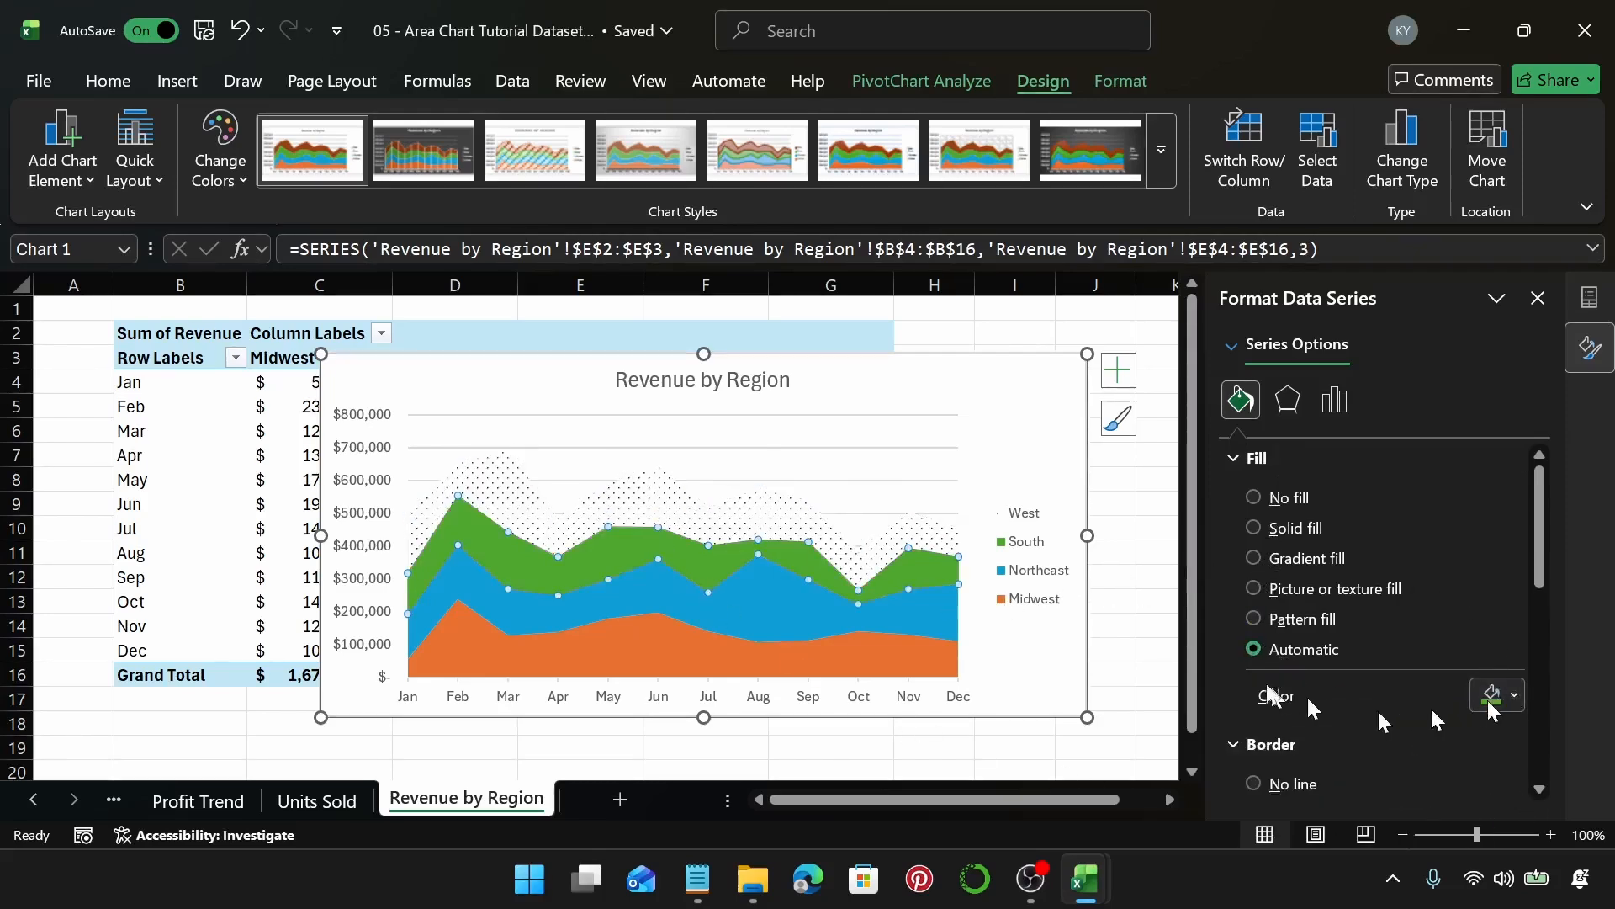
click(1255, 616)
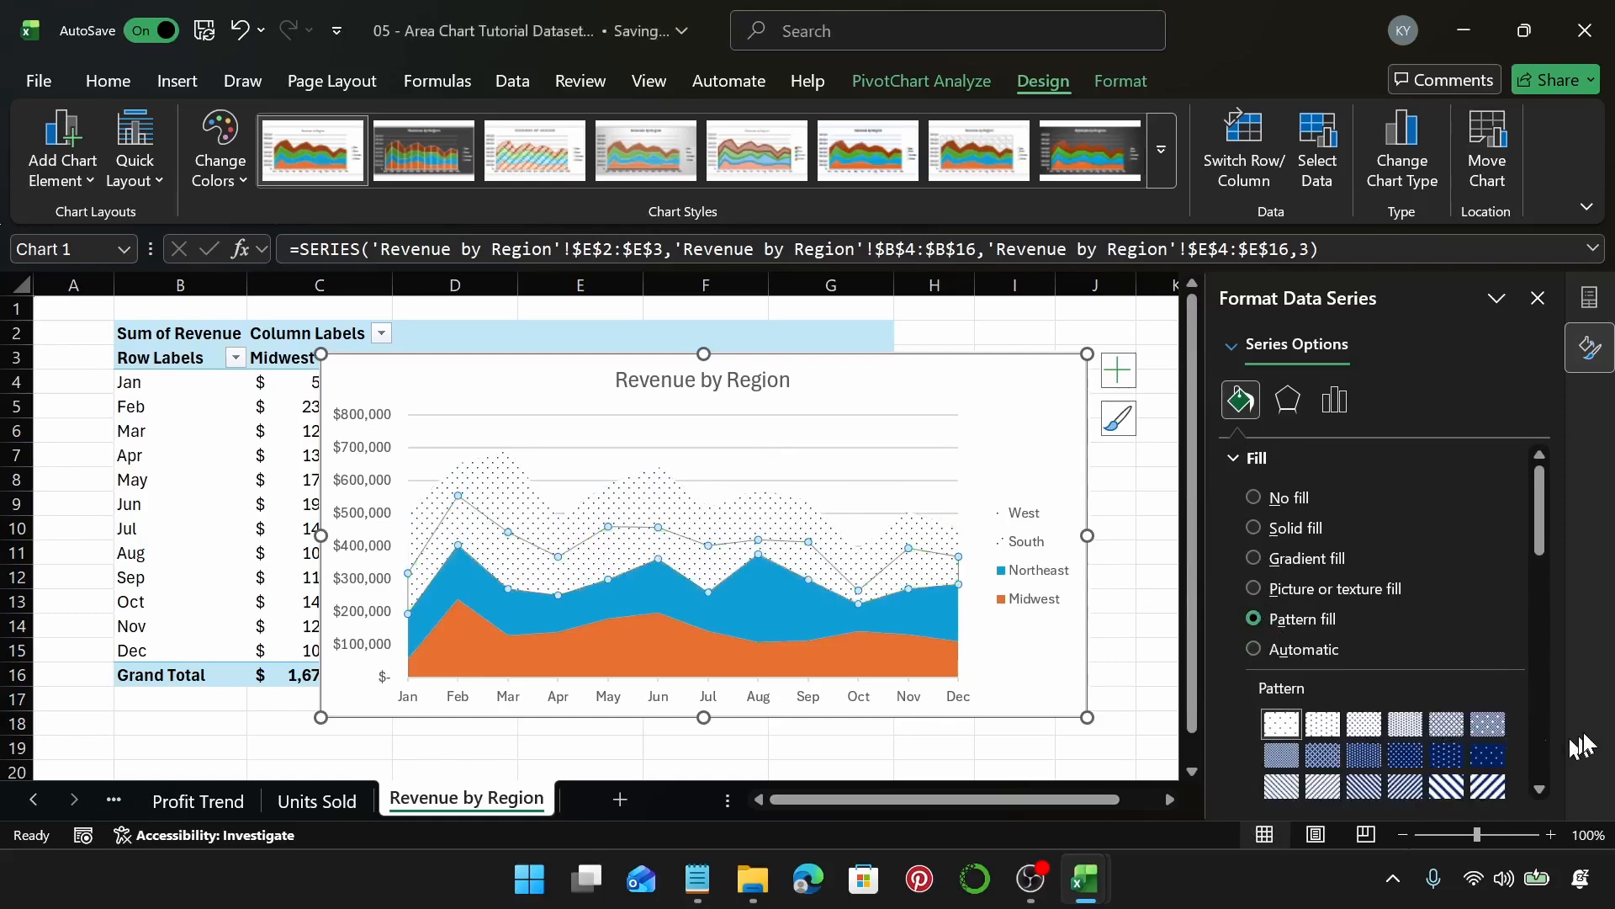
click(1487, 756)
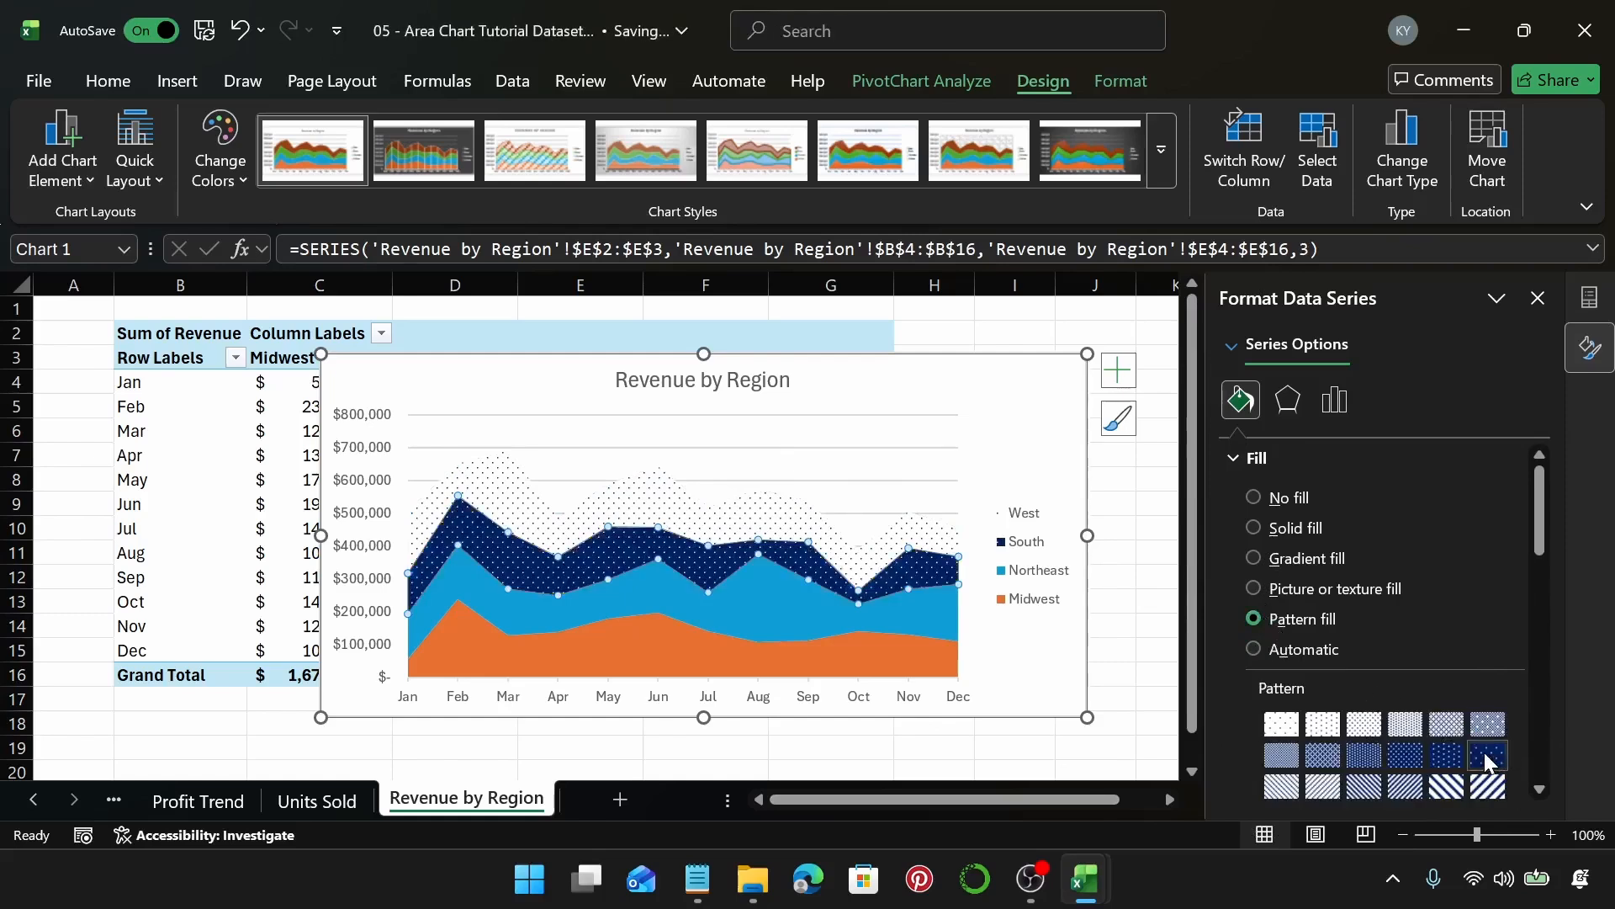
Give the Northeast series a pattern fill with the large checkerboard design.
click(808, 624)
click(1513, 699)
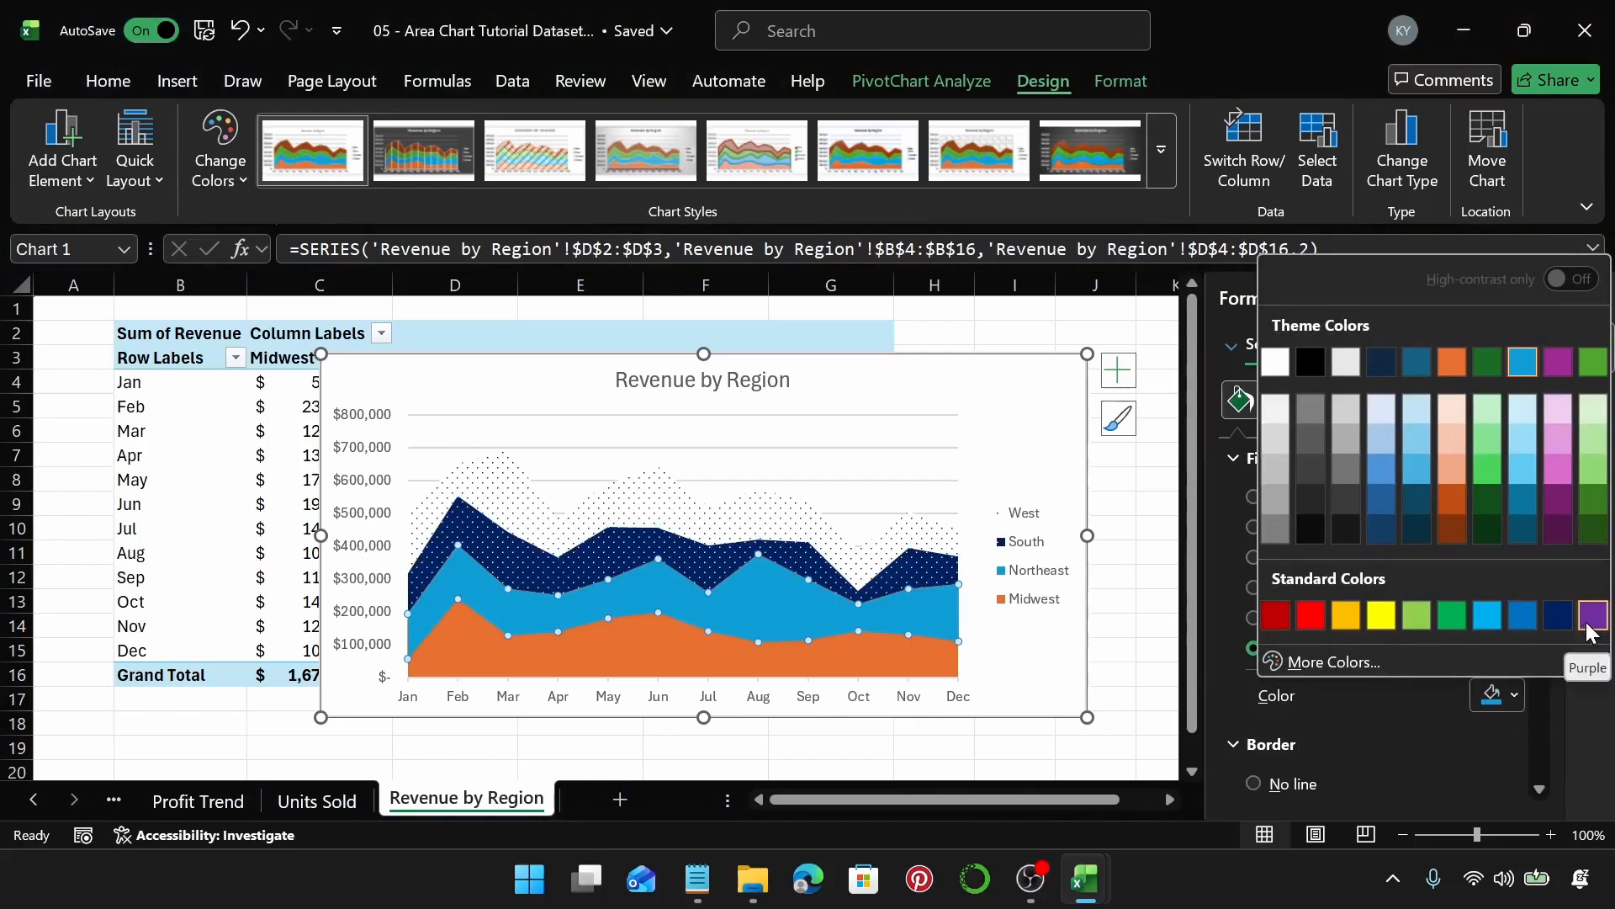
click(1507, 724)
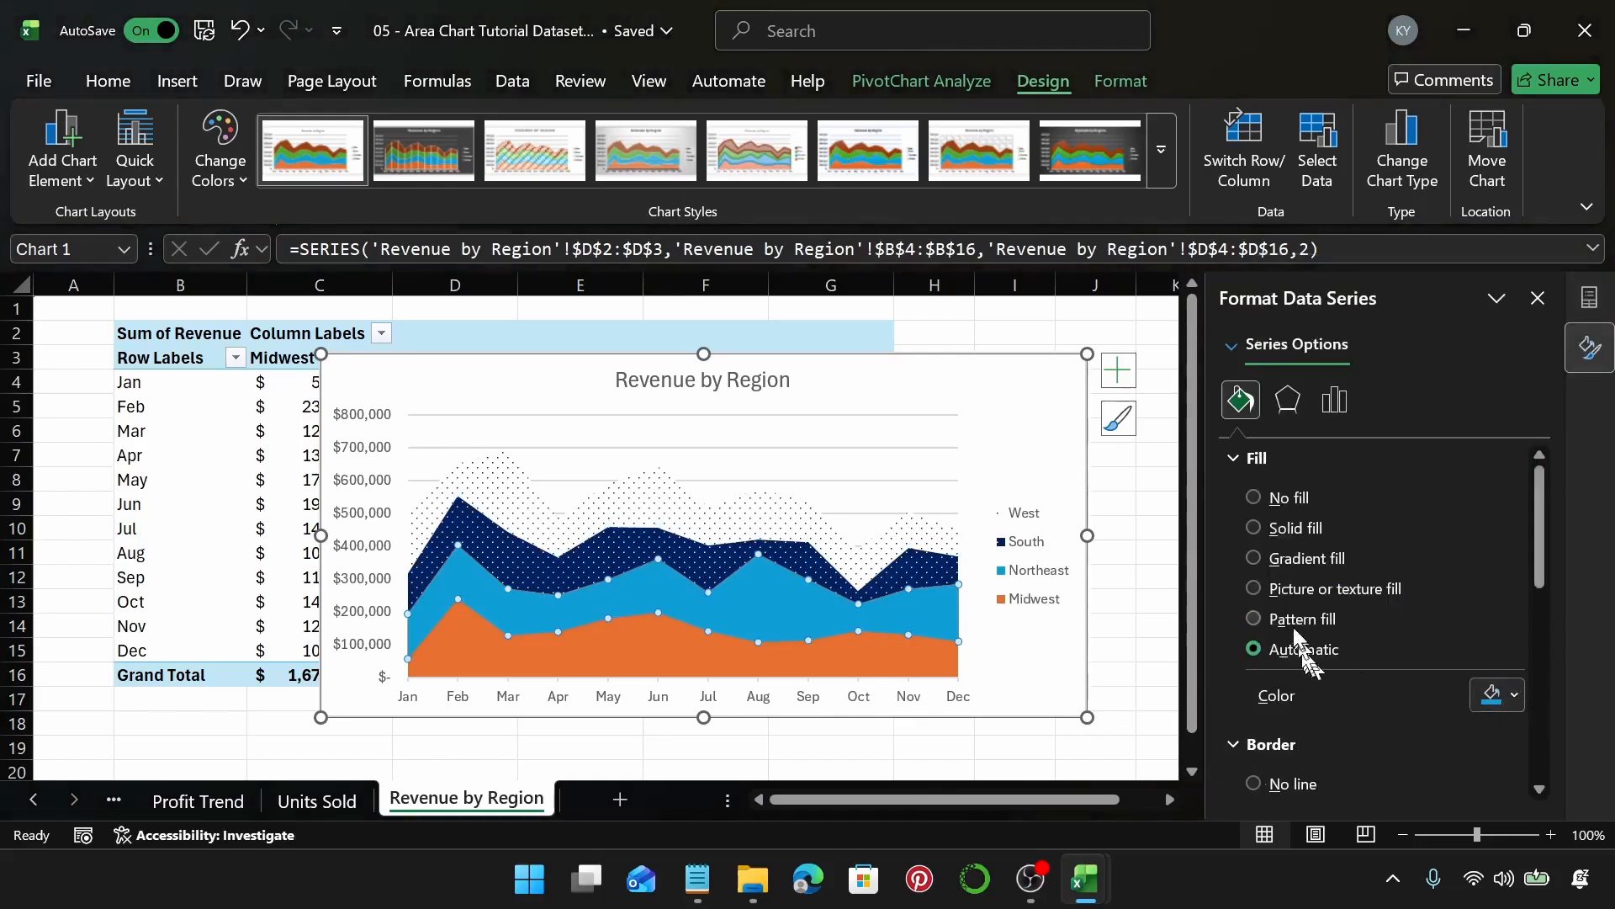
click(1259, 619)
scroll(1464, 737, down, 3)
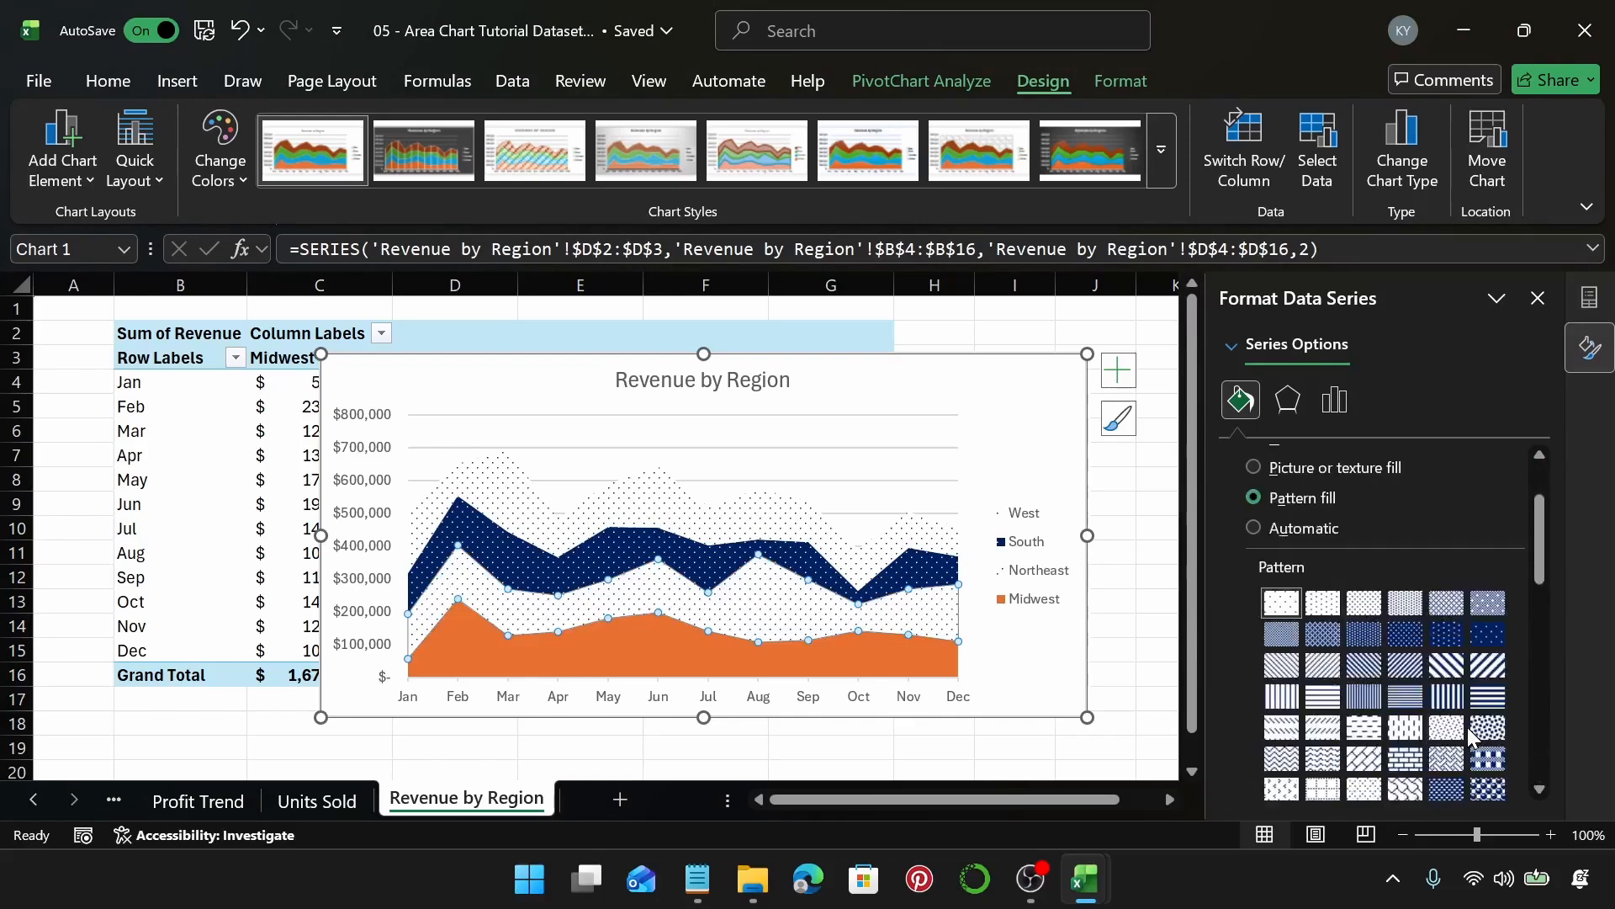
click(1405, 760)
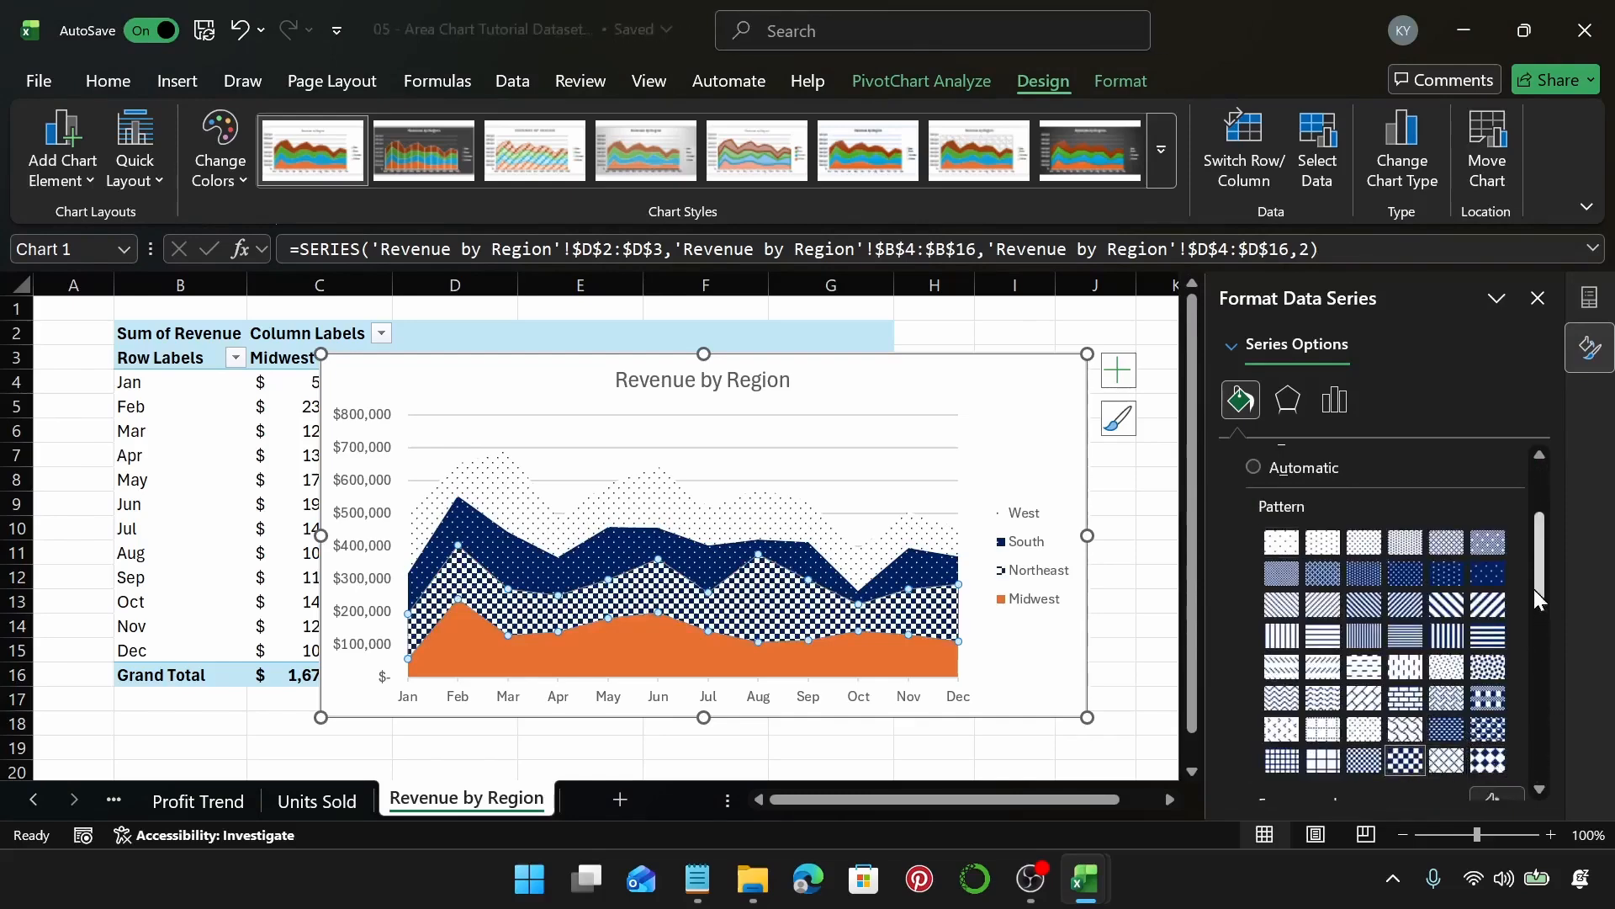
Try diamond and vertical-line pattern fills on the Midwest series and settle on the dark upward-diagonal stripes.
click(818, 669)
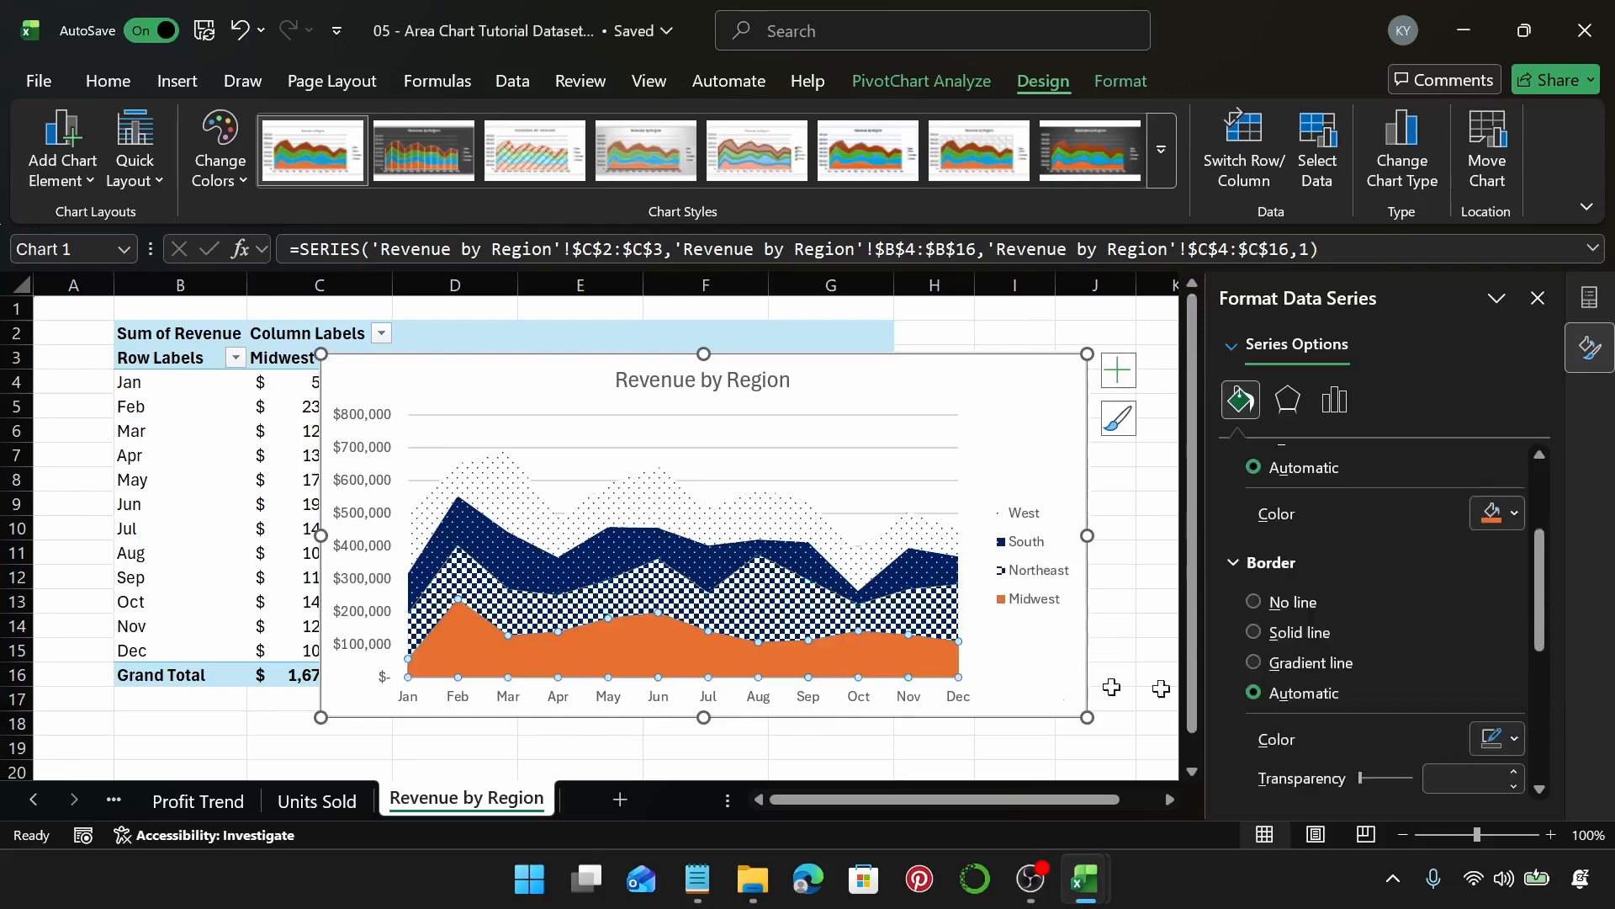
scroll(1506, 599, up, 3)
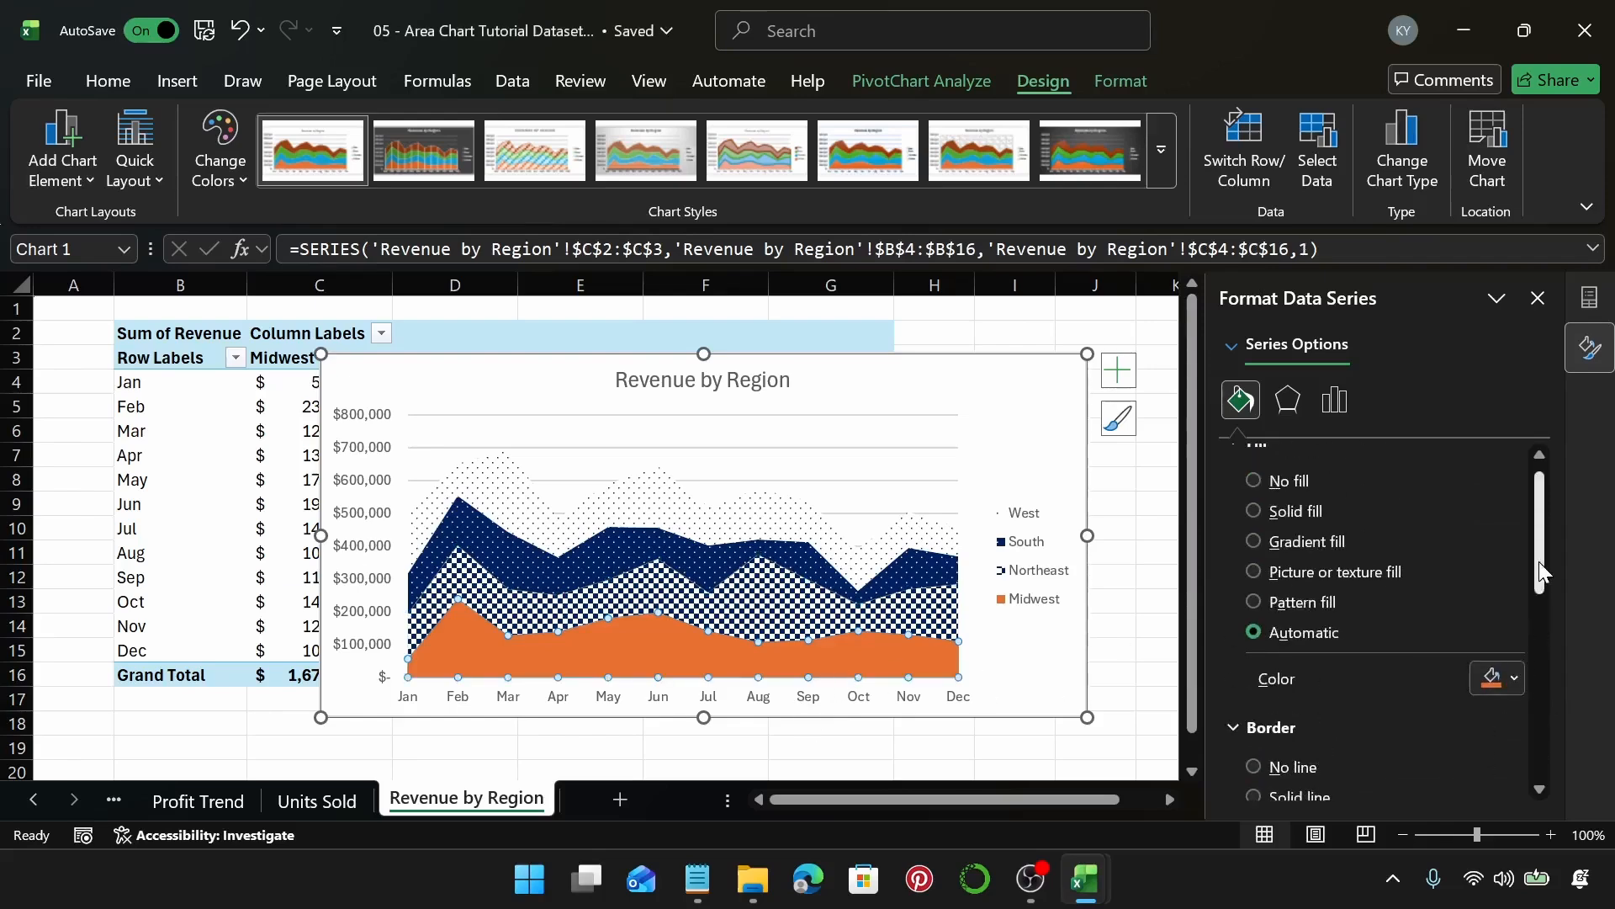
click(1253, 613)
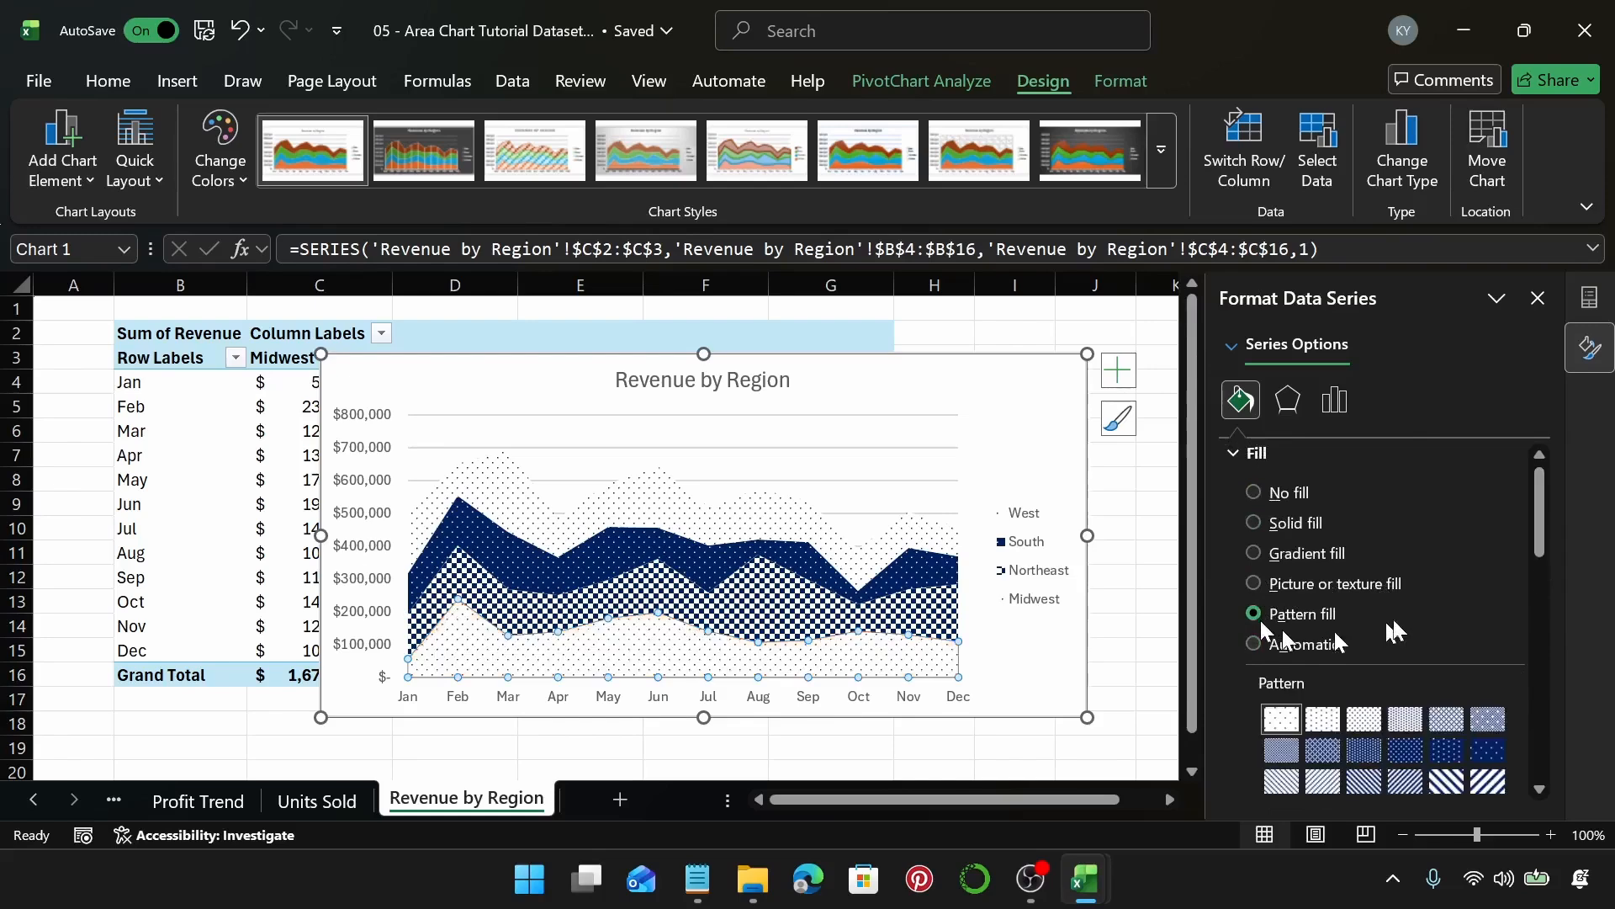
drag(1544, 545, 1553, 620)
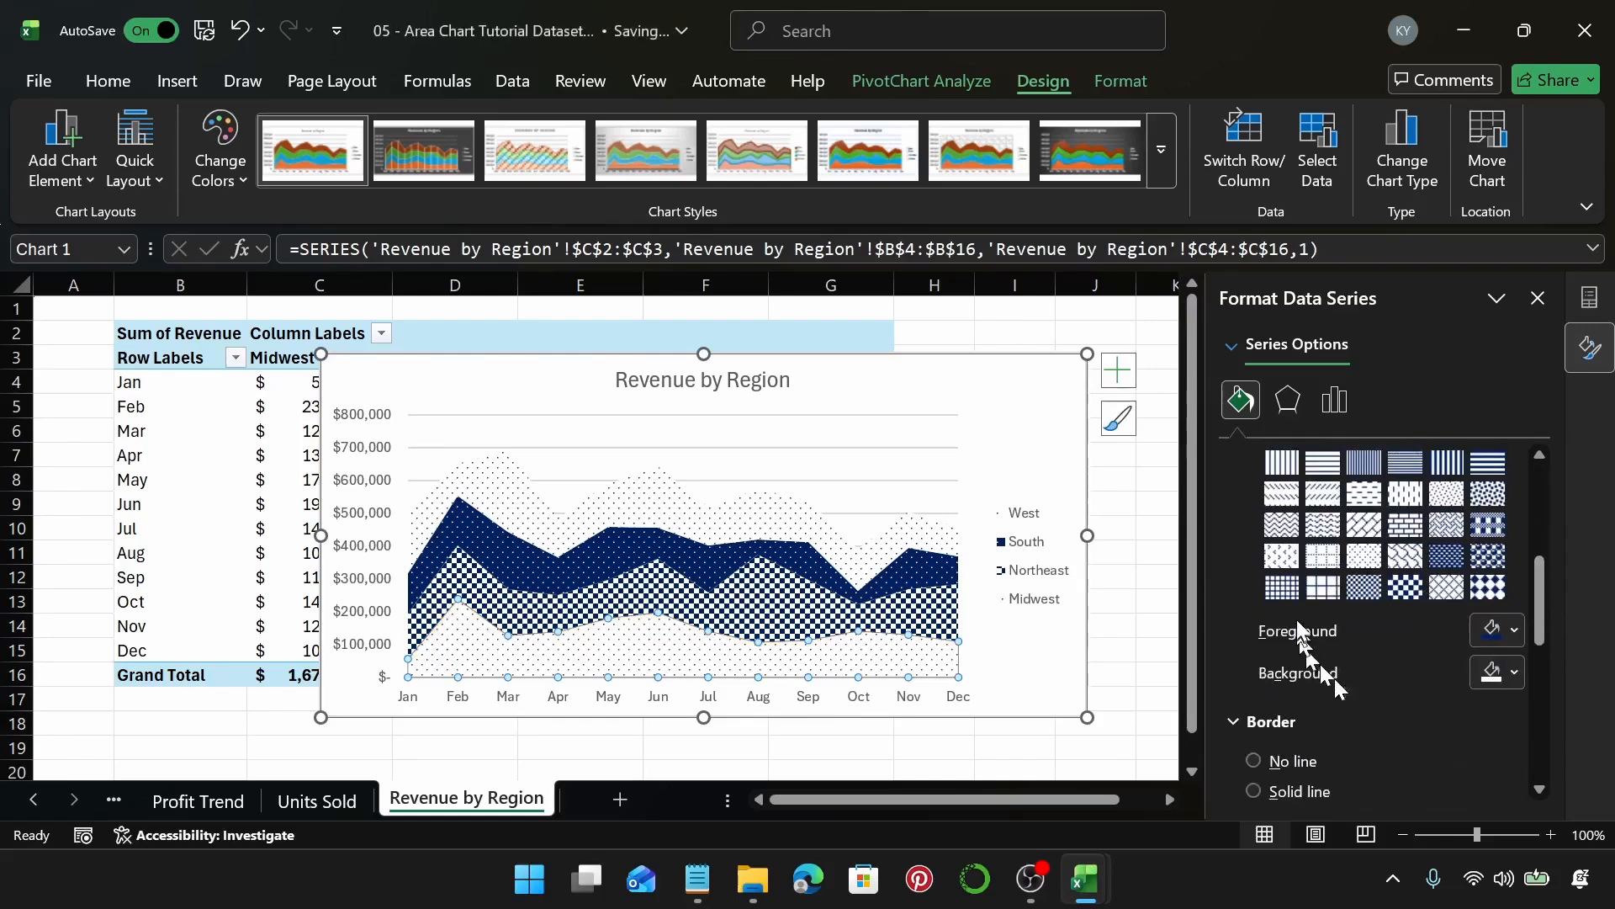
click(1489, 557)
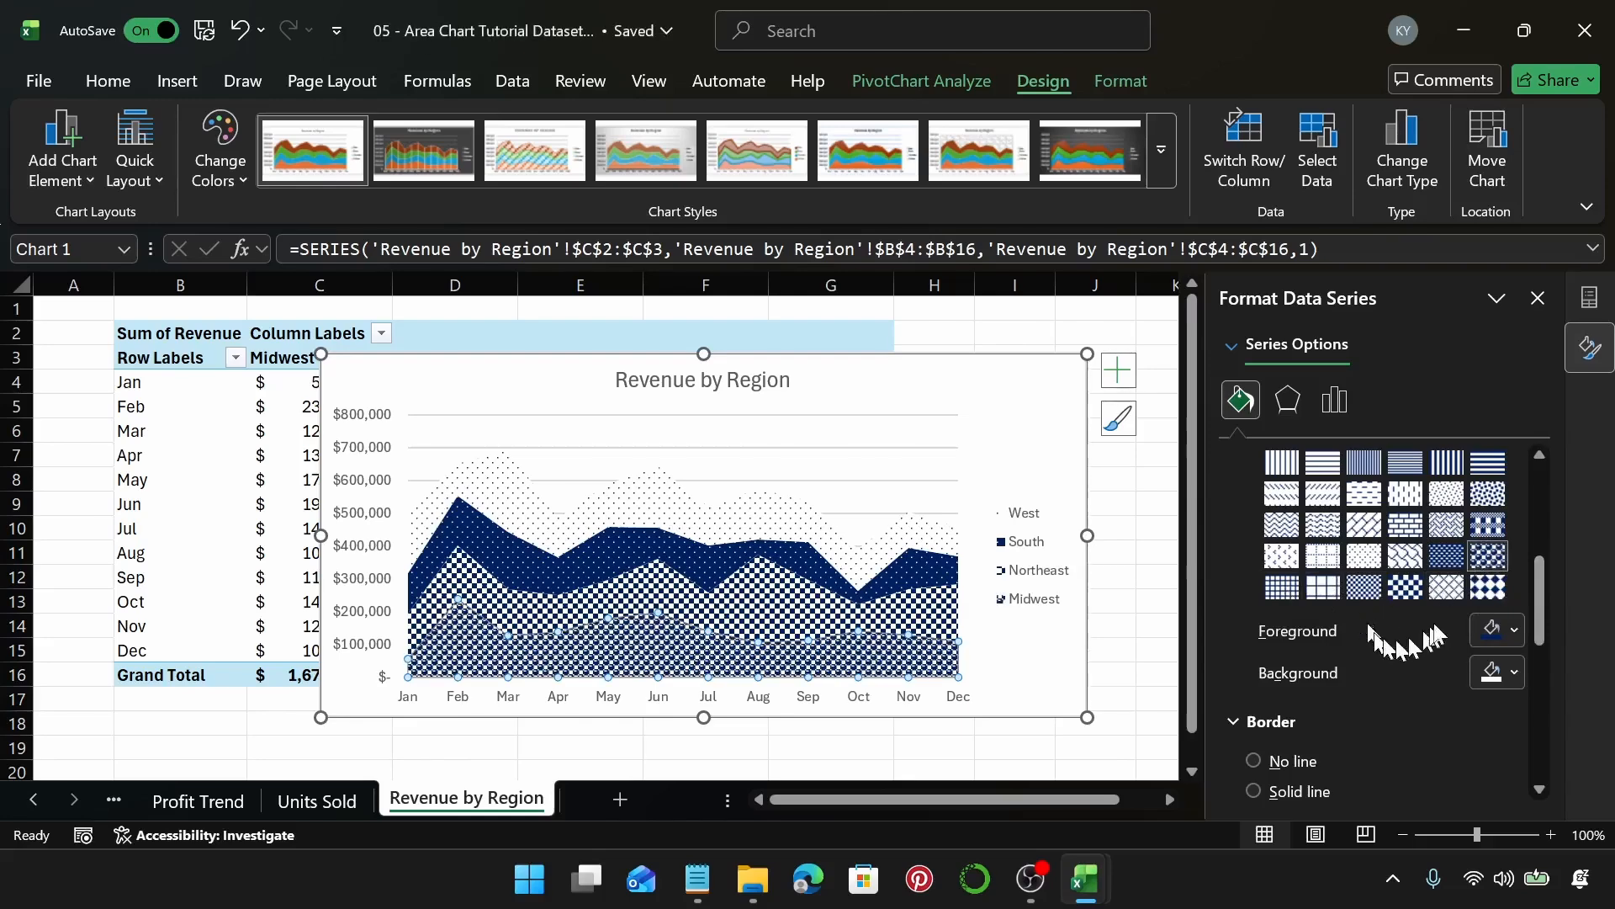
click(1483, 589)
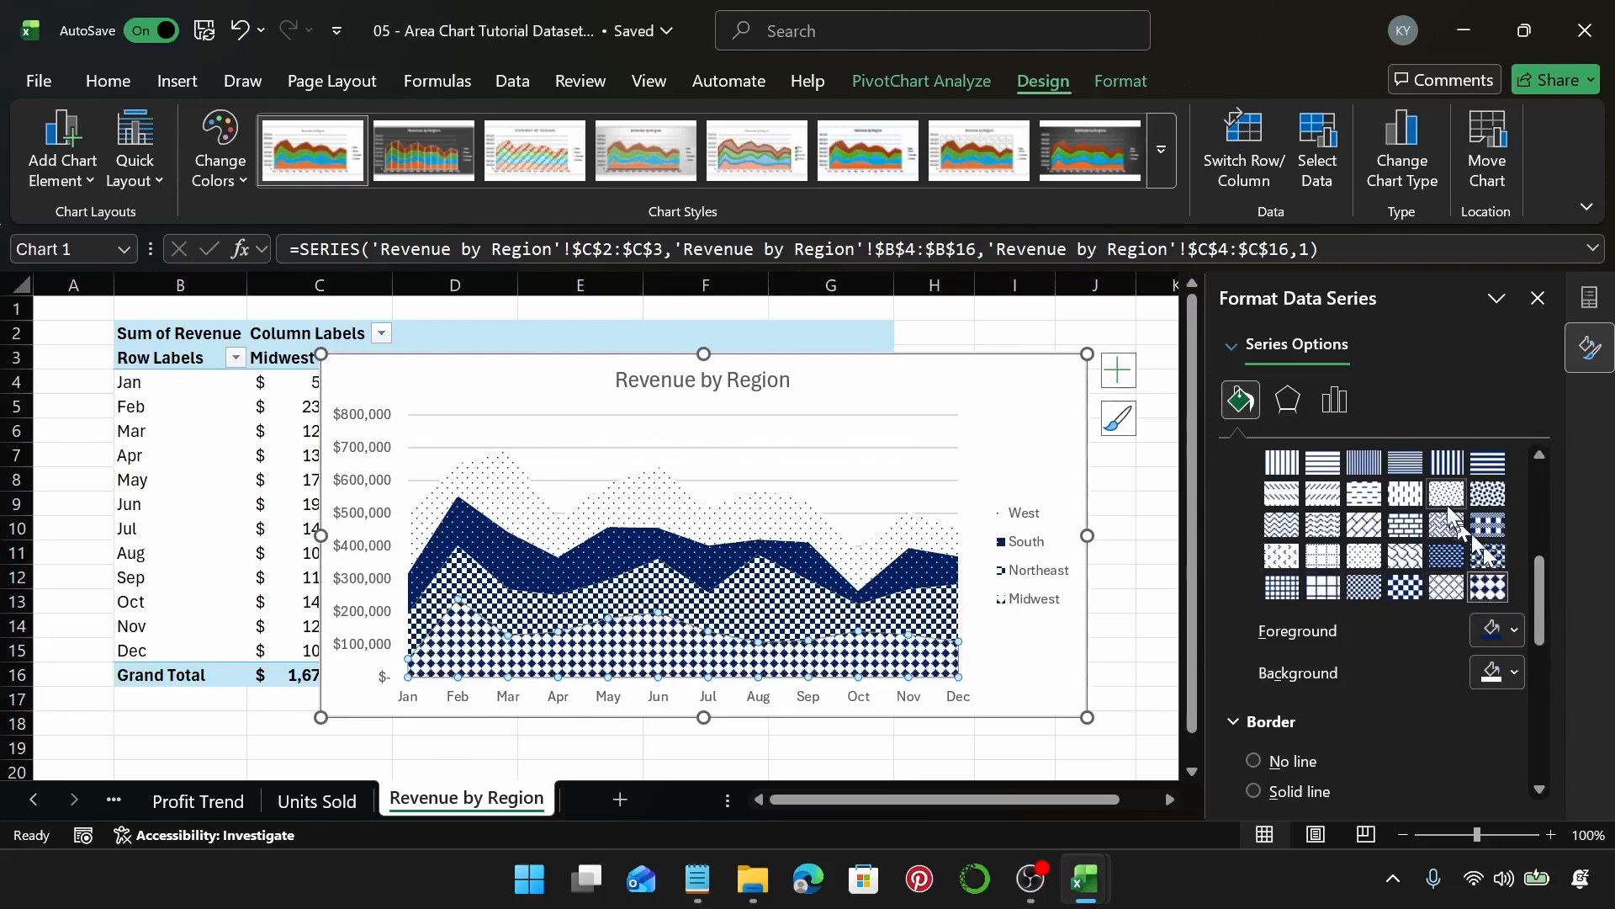
click(1377, 472)
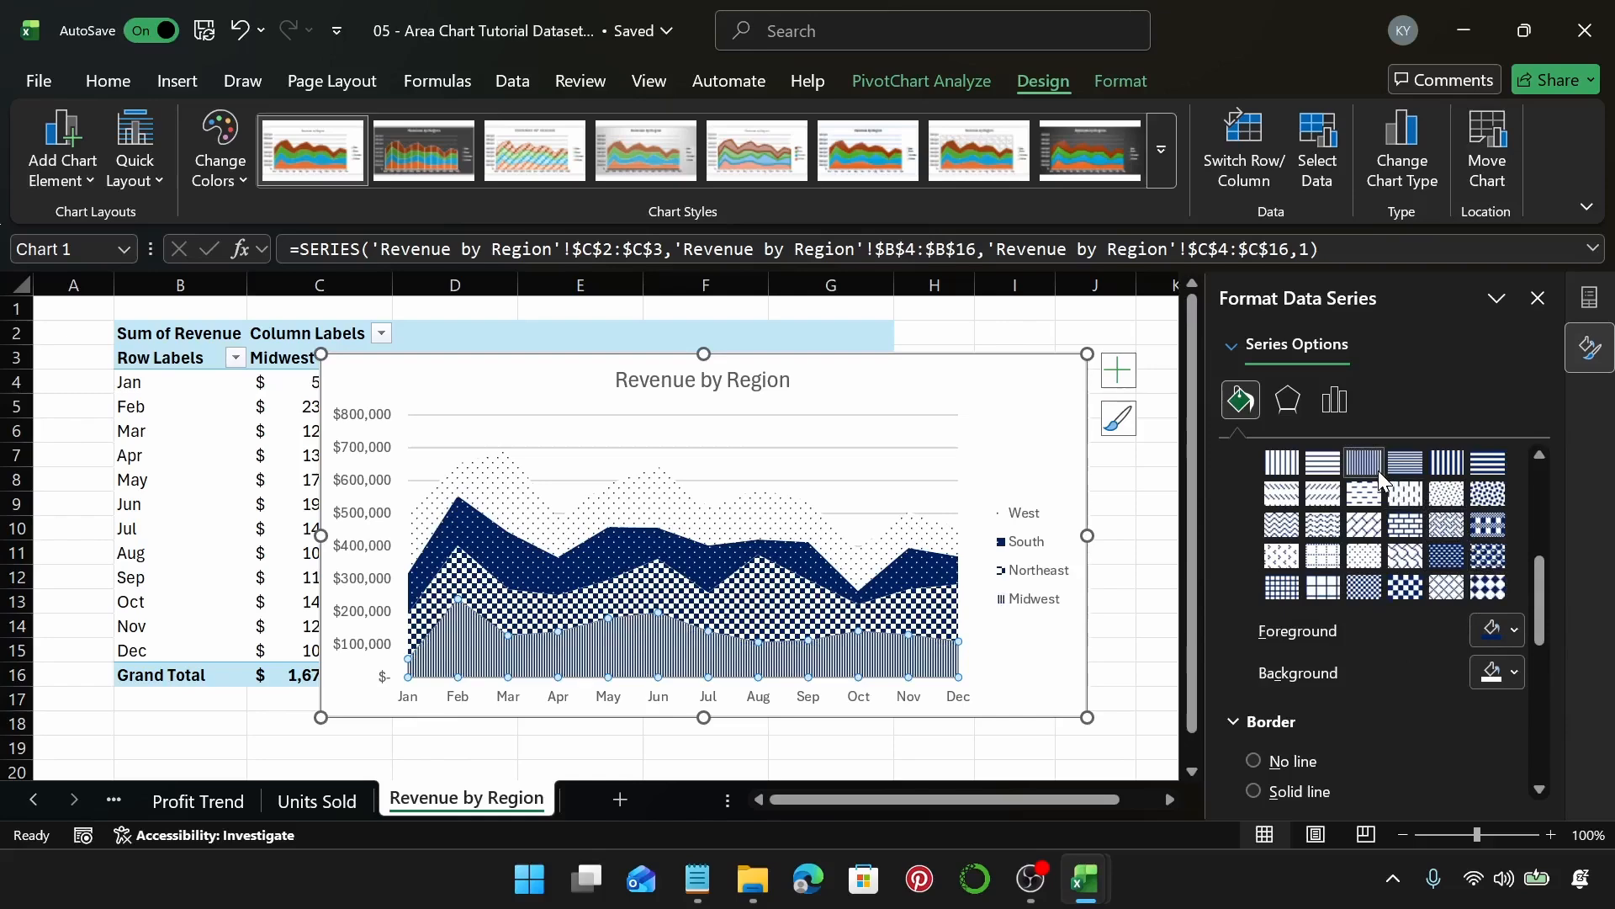
scroll(1380, 479, up, 1)
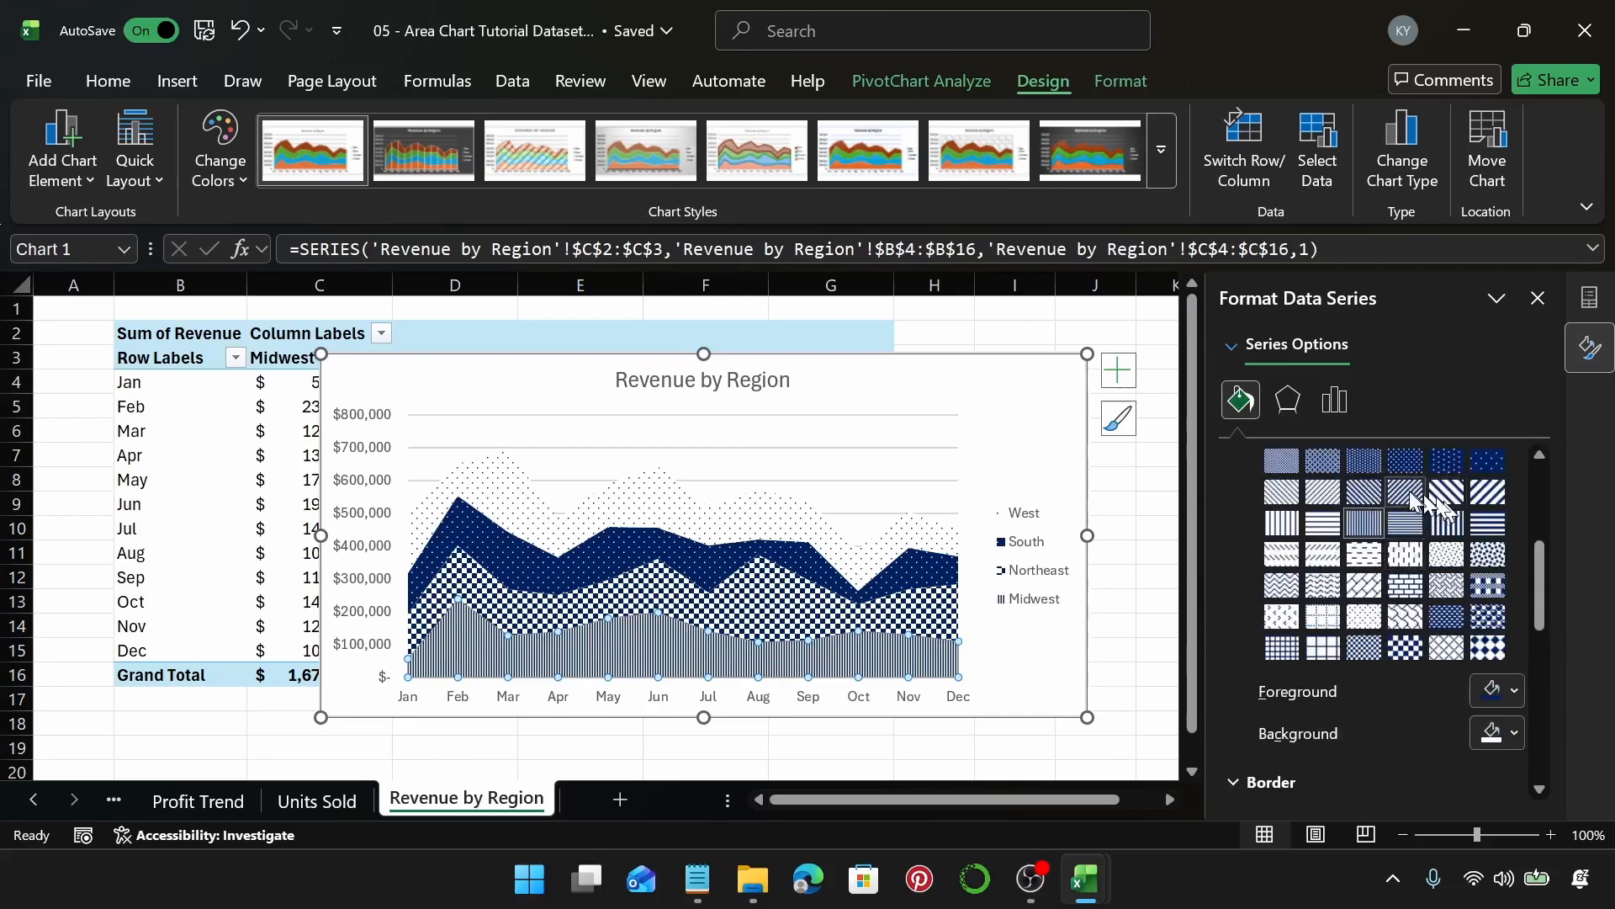
click(1414, 496)
click(976, 505)
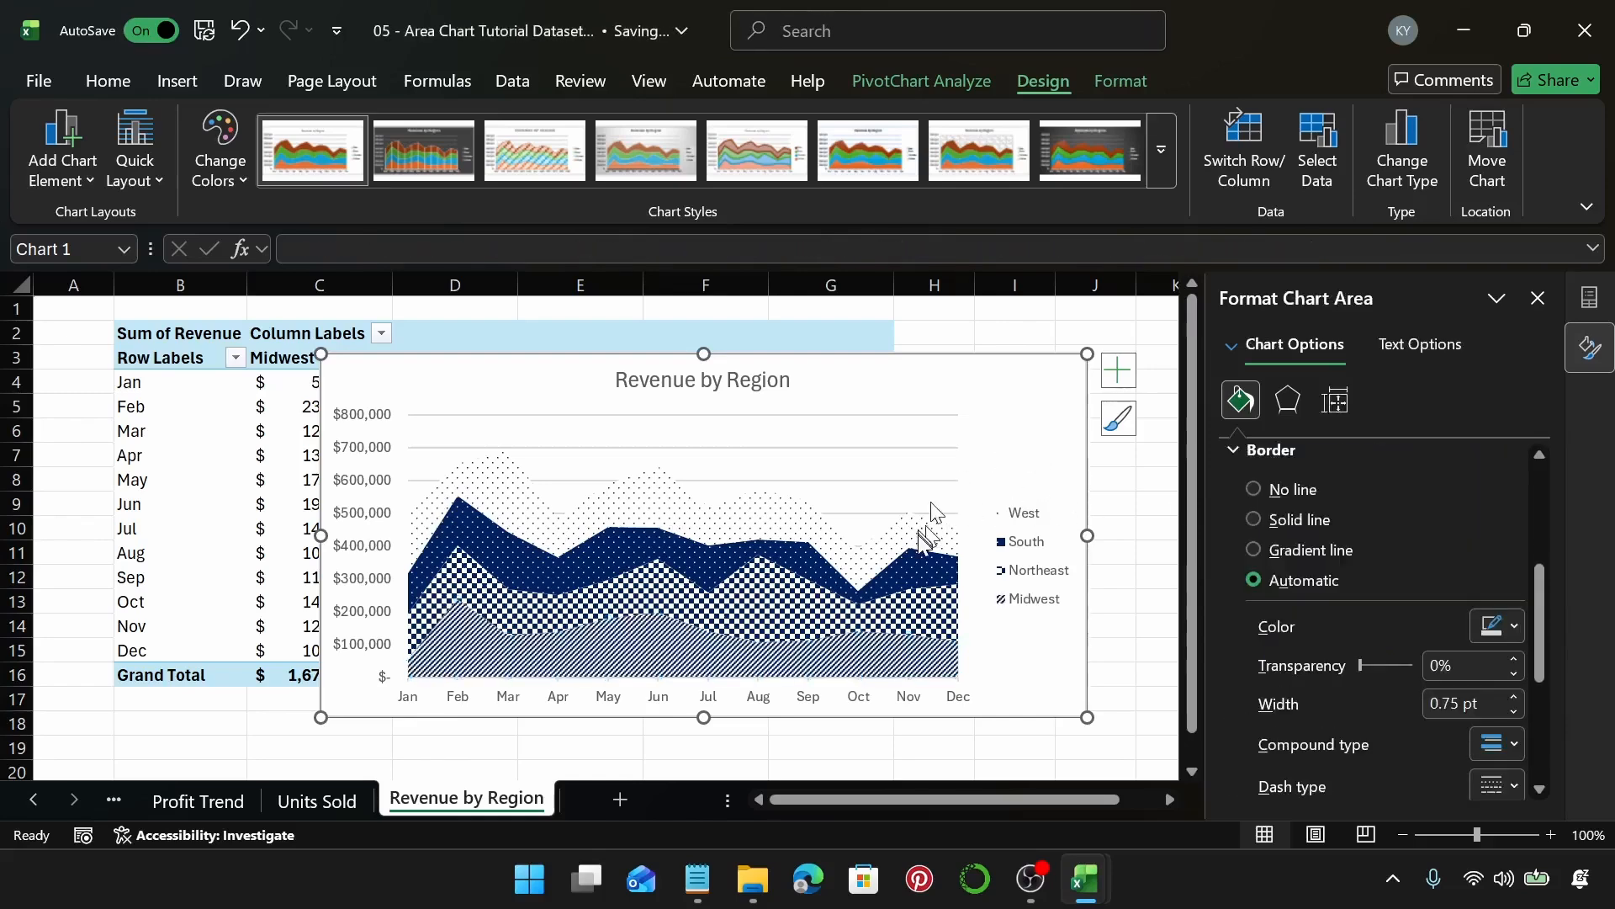
Apply the Dotted: 10% pattern fill to the West series of the Revenue by Region chart.
click(922, 533)
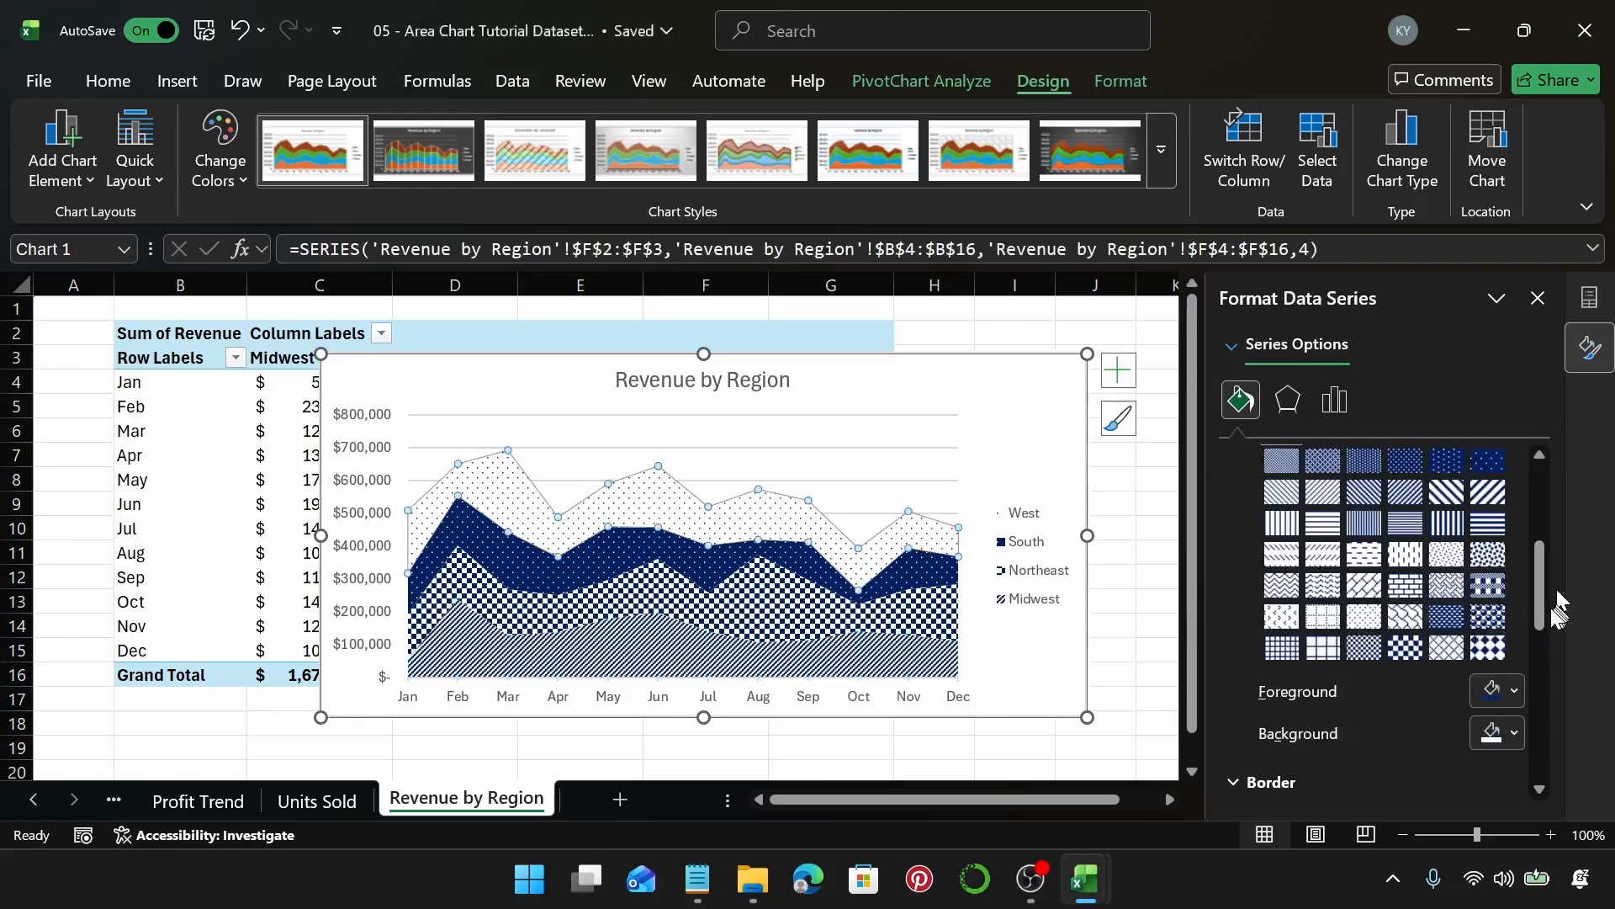
scroll(1534, 591, up, 4)
scroll(1517, 574, down, 1)
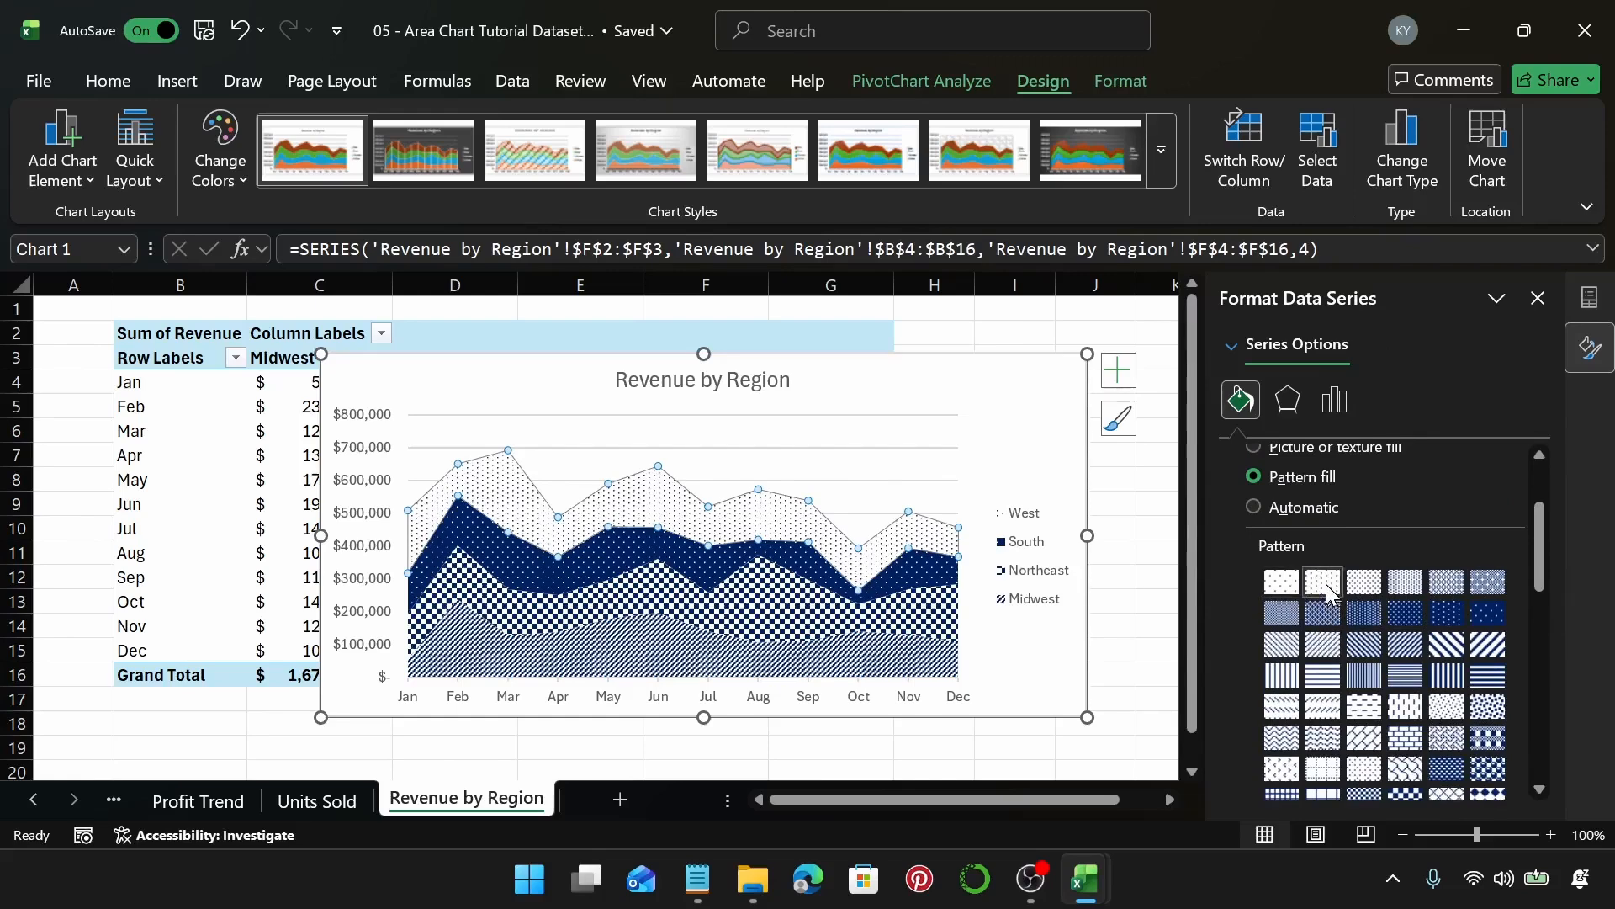
click(1327, 592)
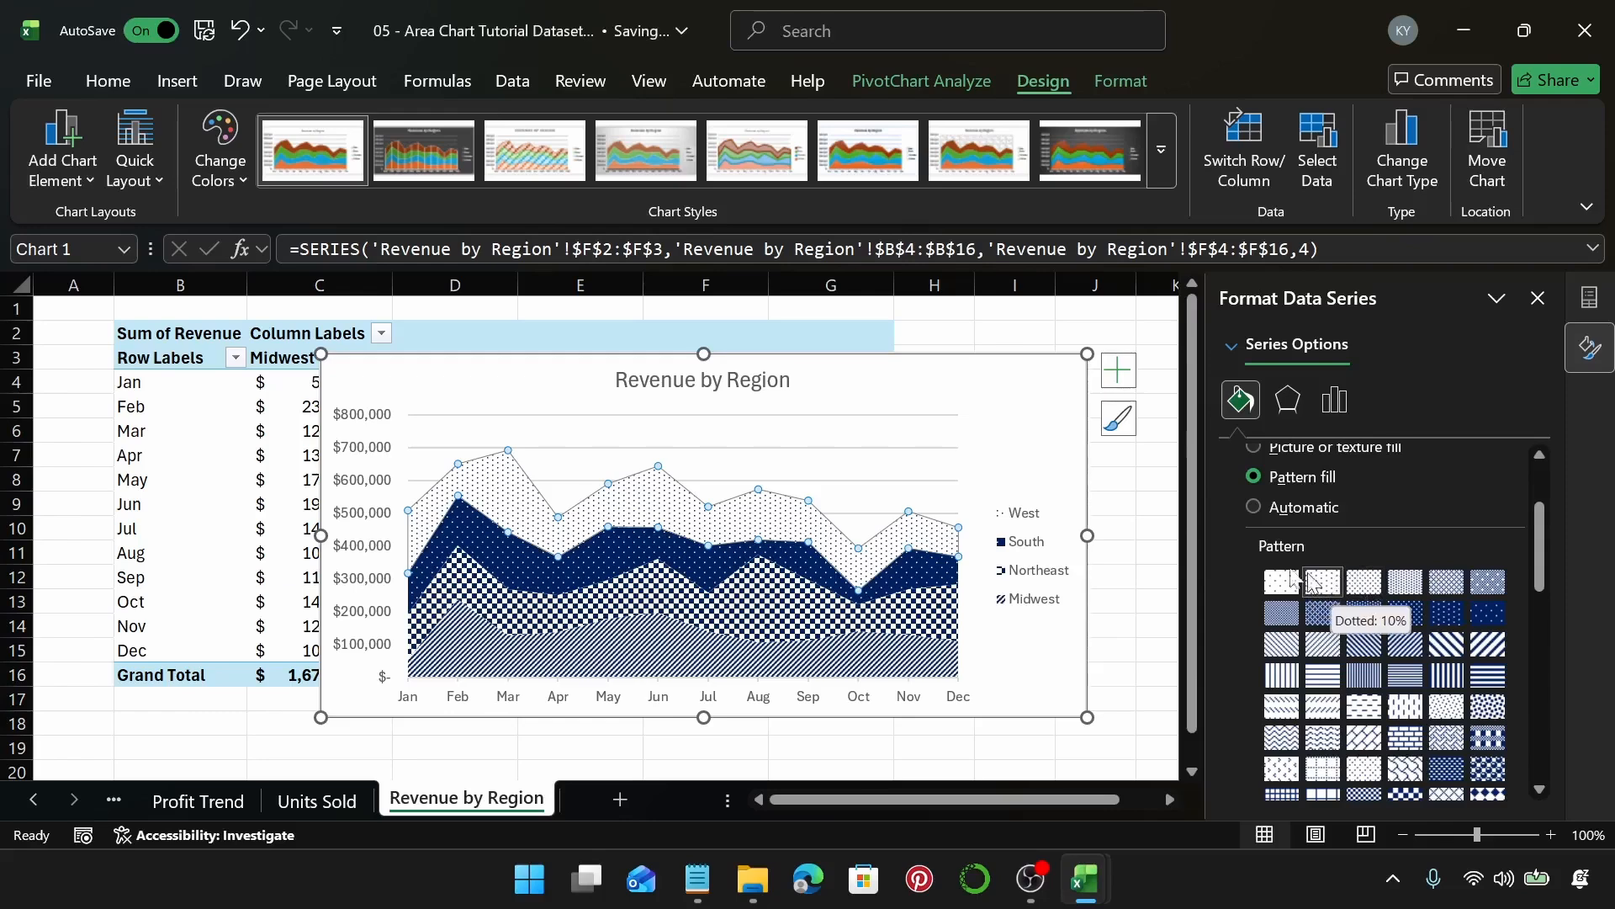
Compare the large checkerboard and plaid pattern fills on the Northeast series and settle on plaid.
click(703, 559)
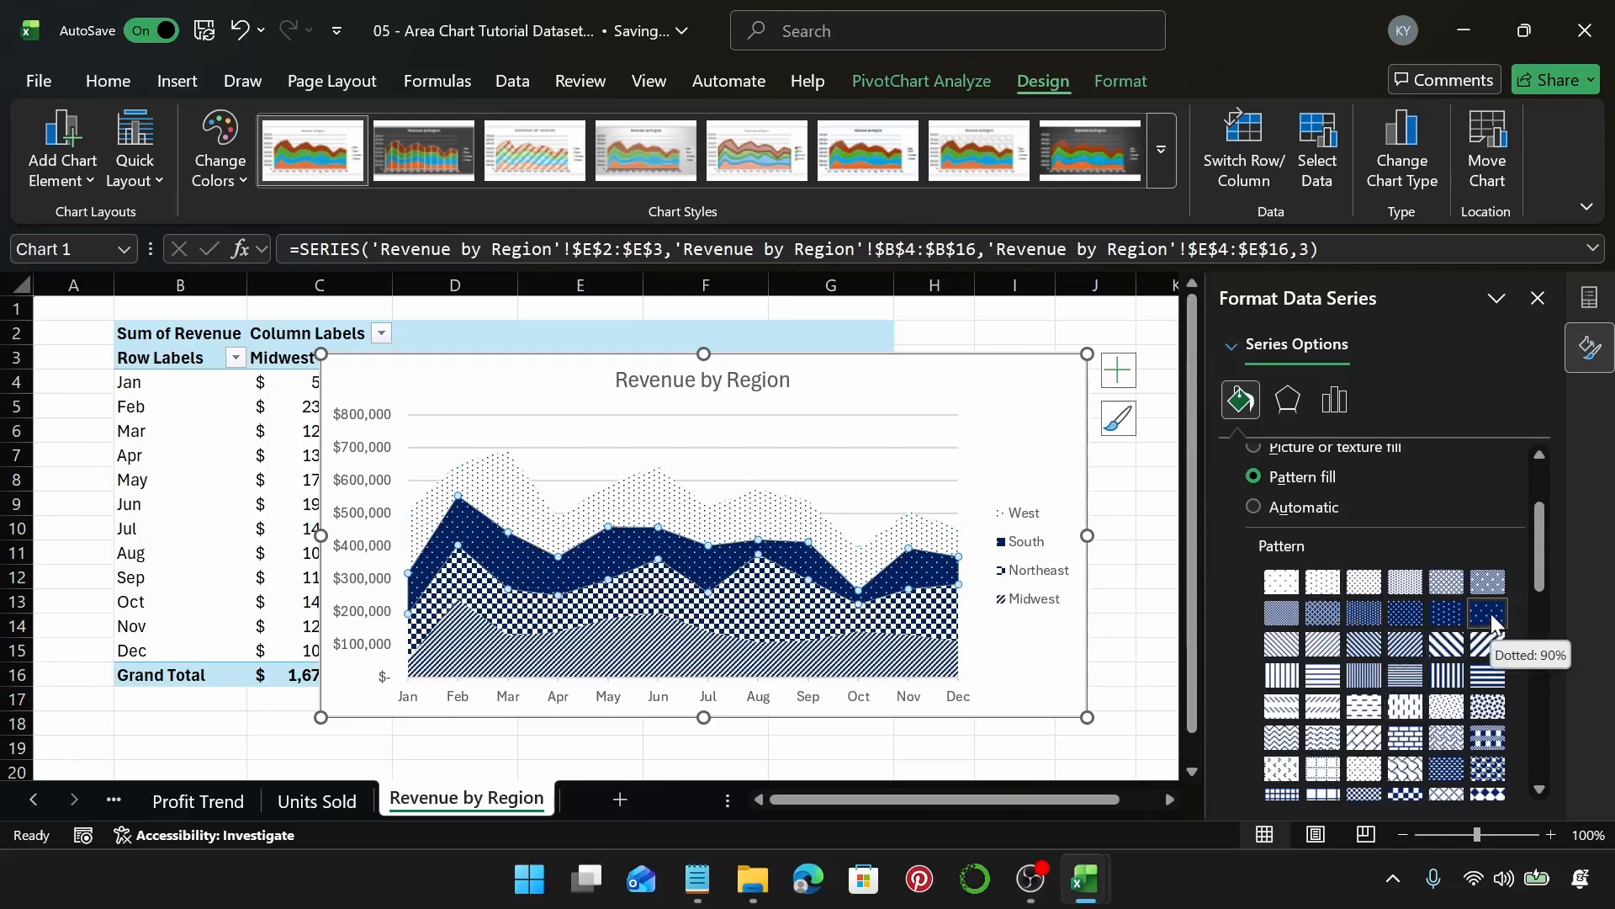
click(835, 625)
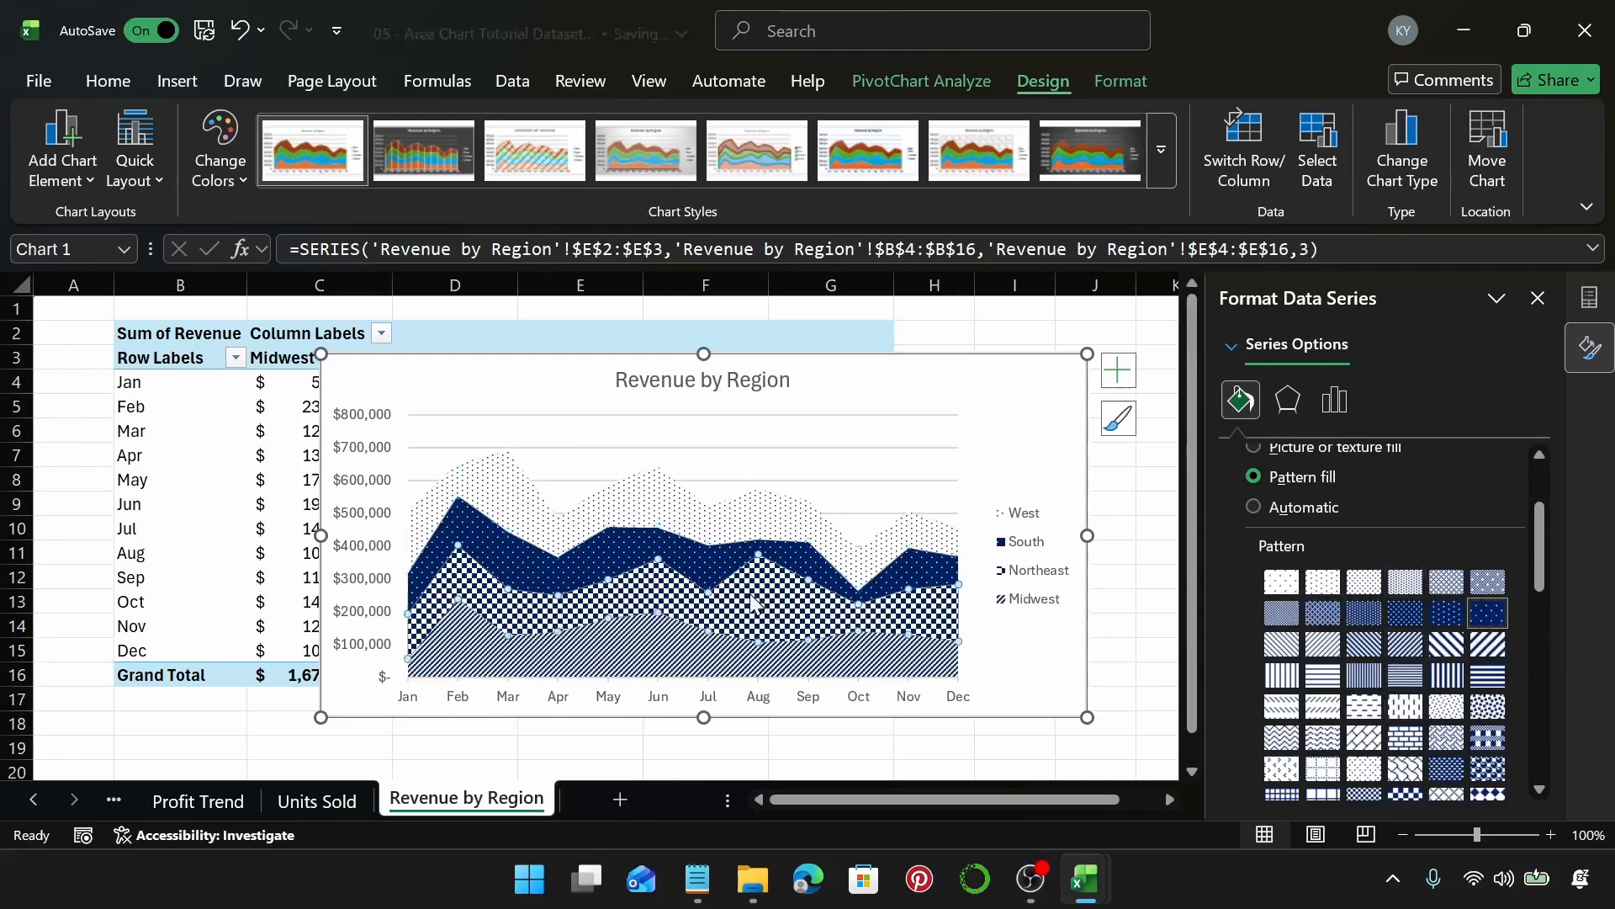
scroll(1543, 606, down, 3)
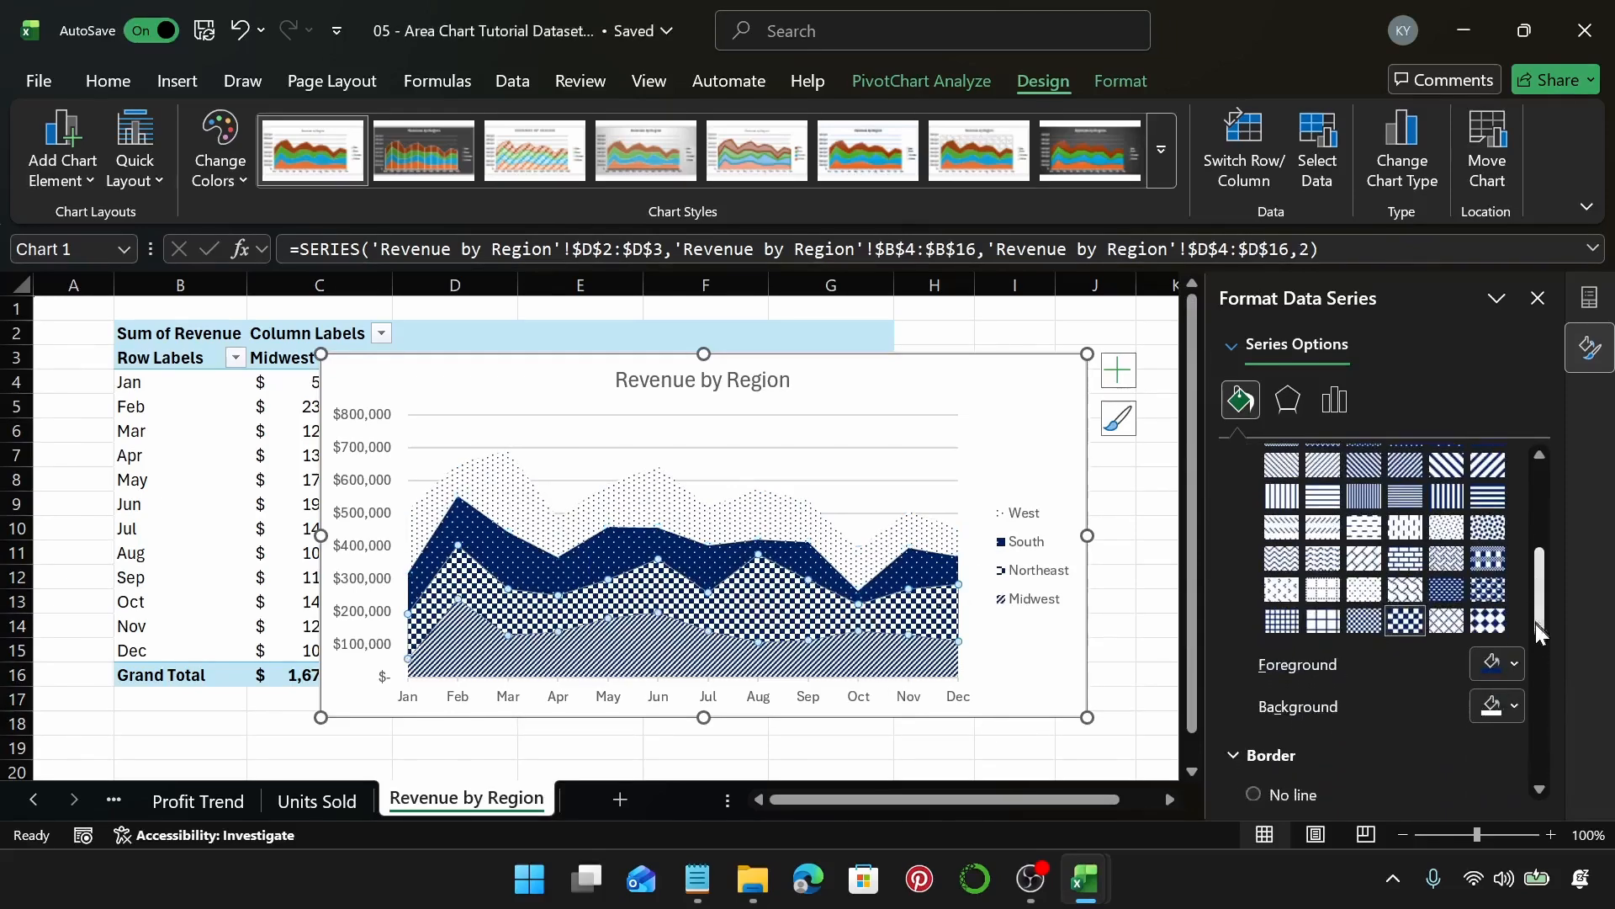
click(1489, 562)
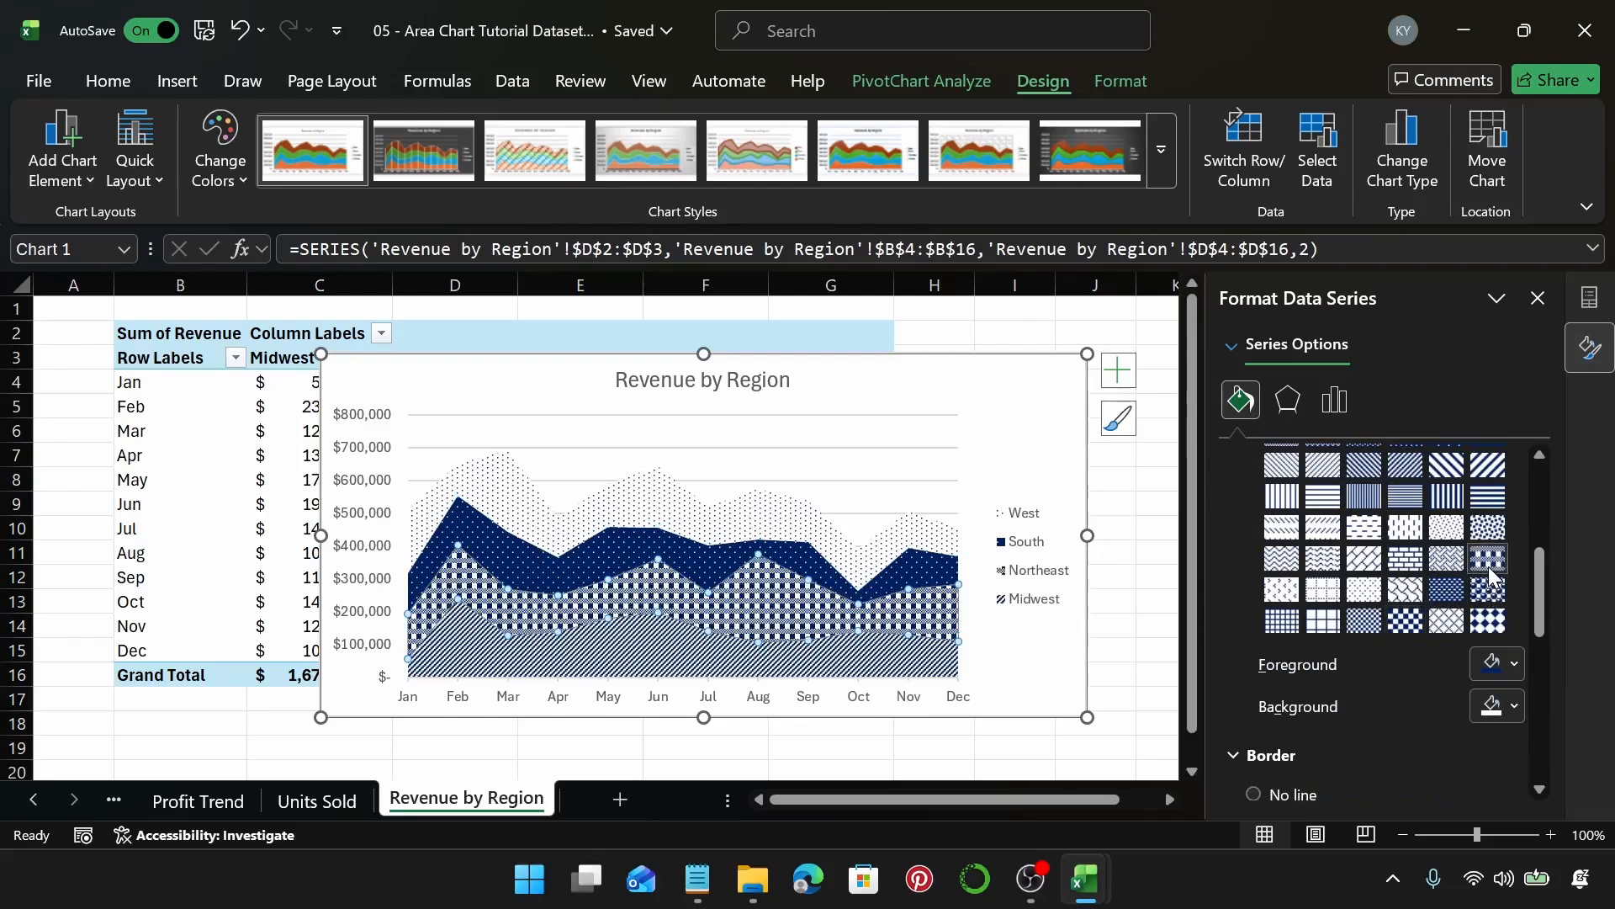
click(1406, 623)
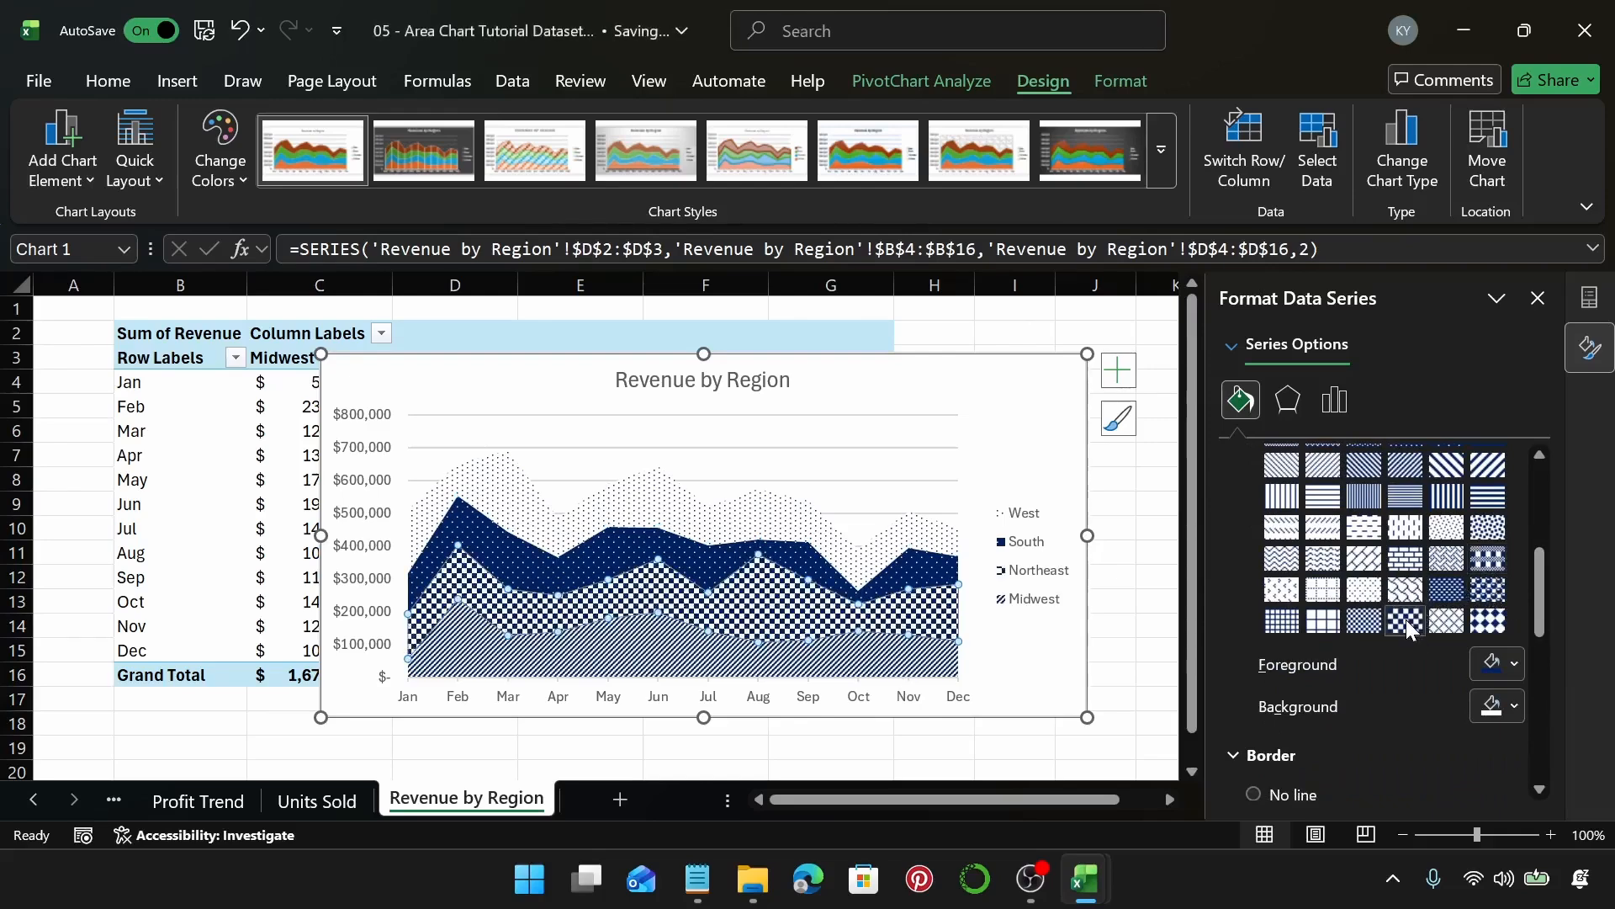
click(1488, 558)
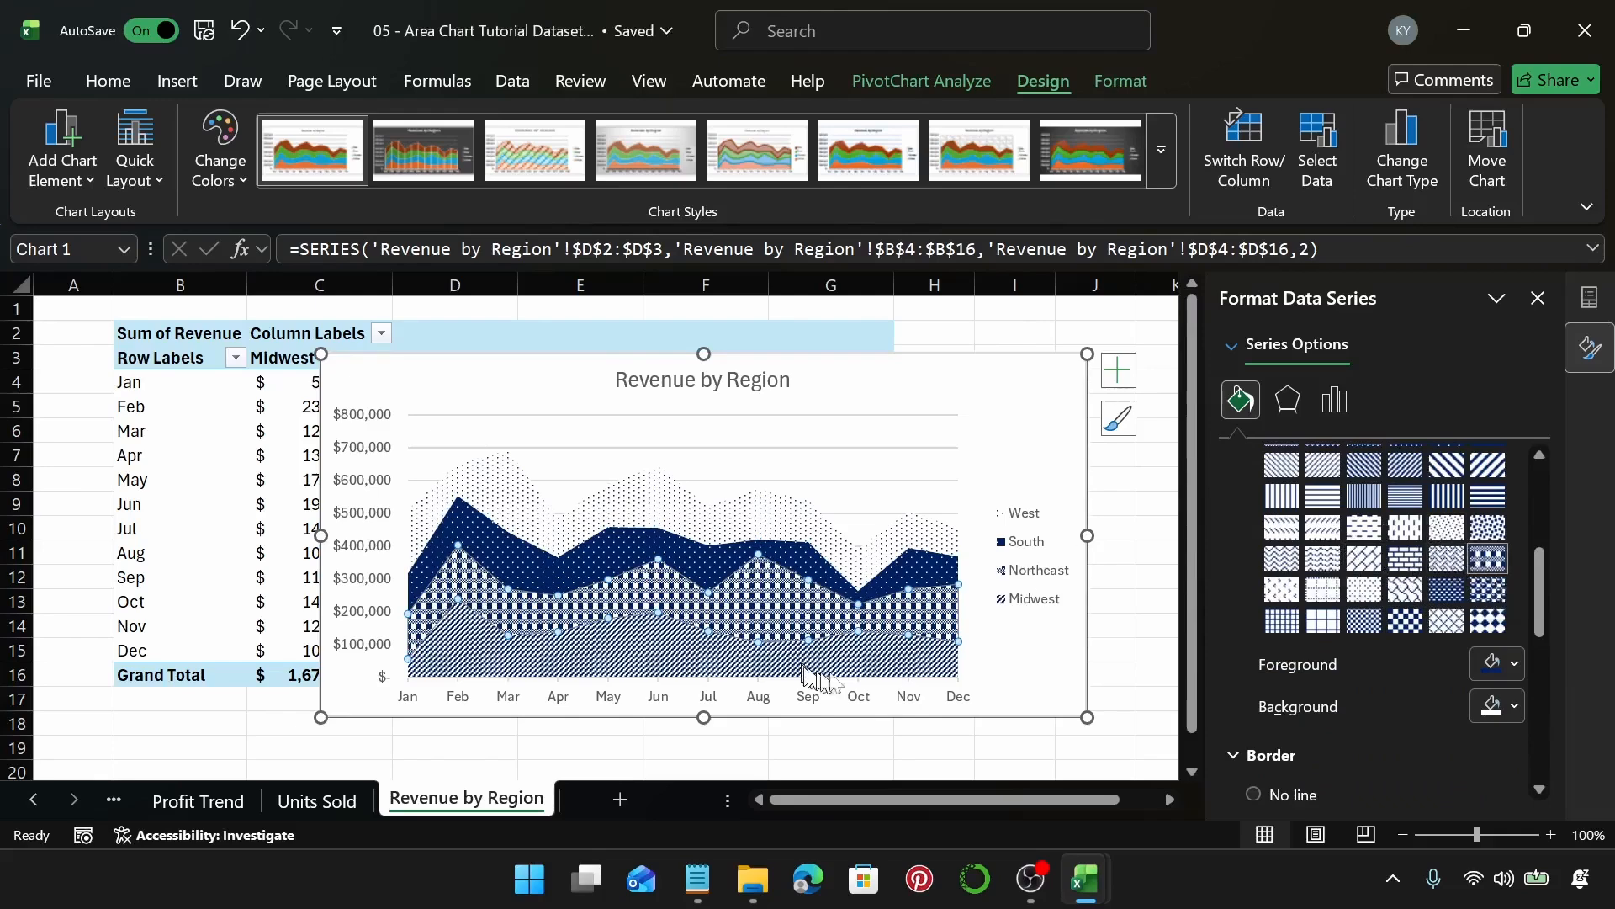
click(869, 657)
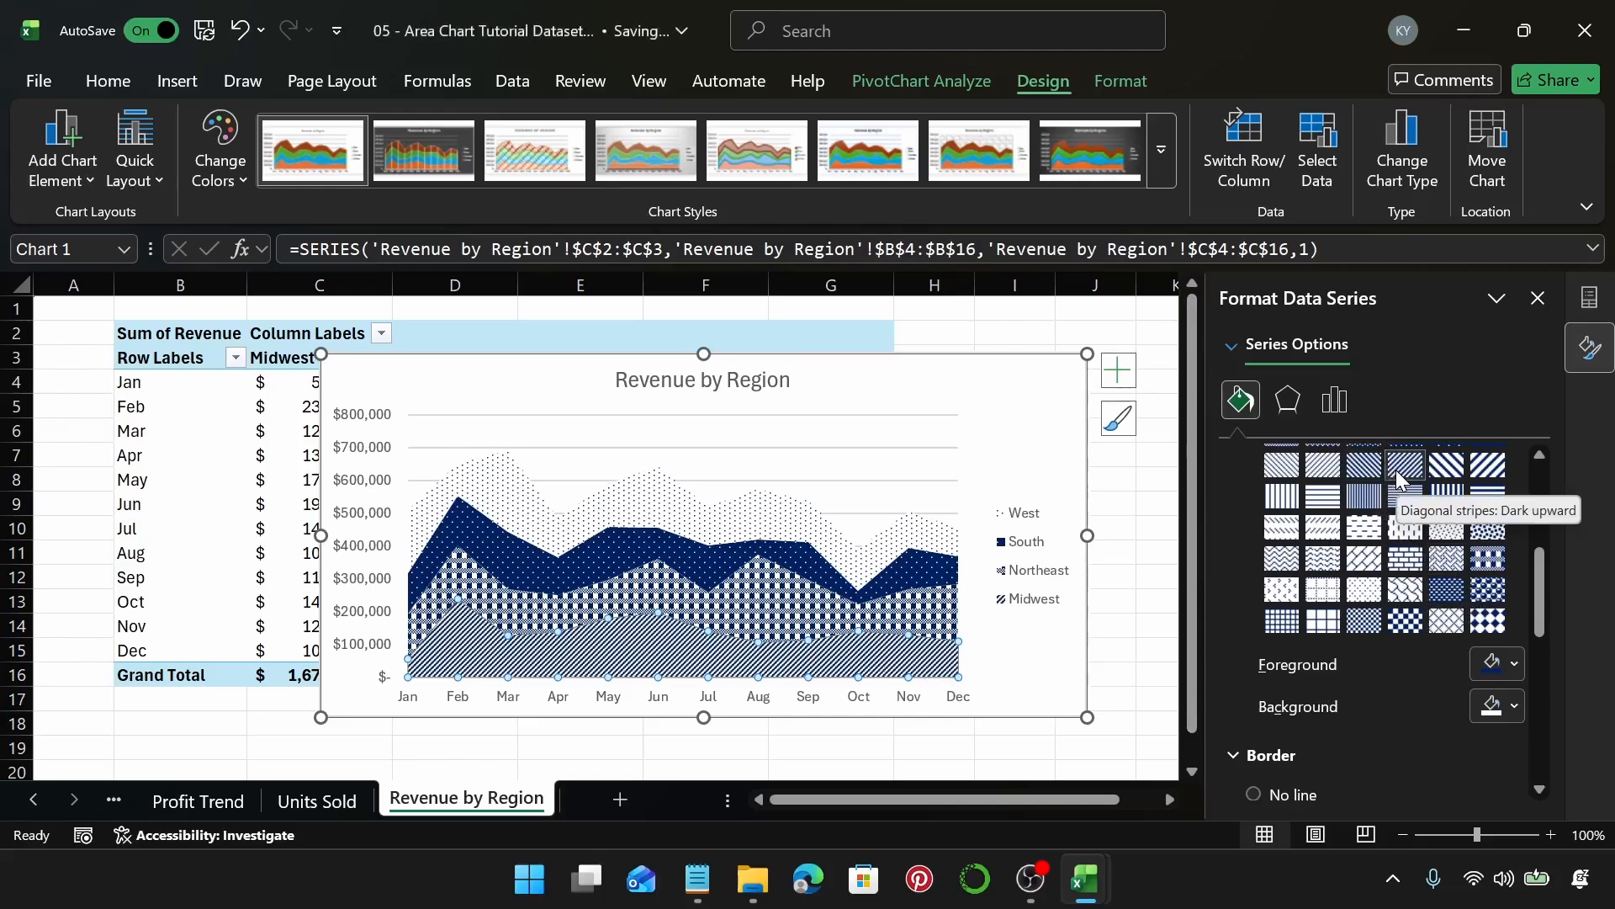
Set the foreground color of the West series' dotted pattern to the standard purple.
click(833, 539)
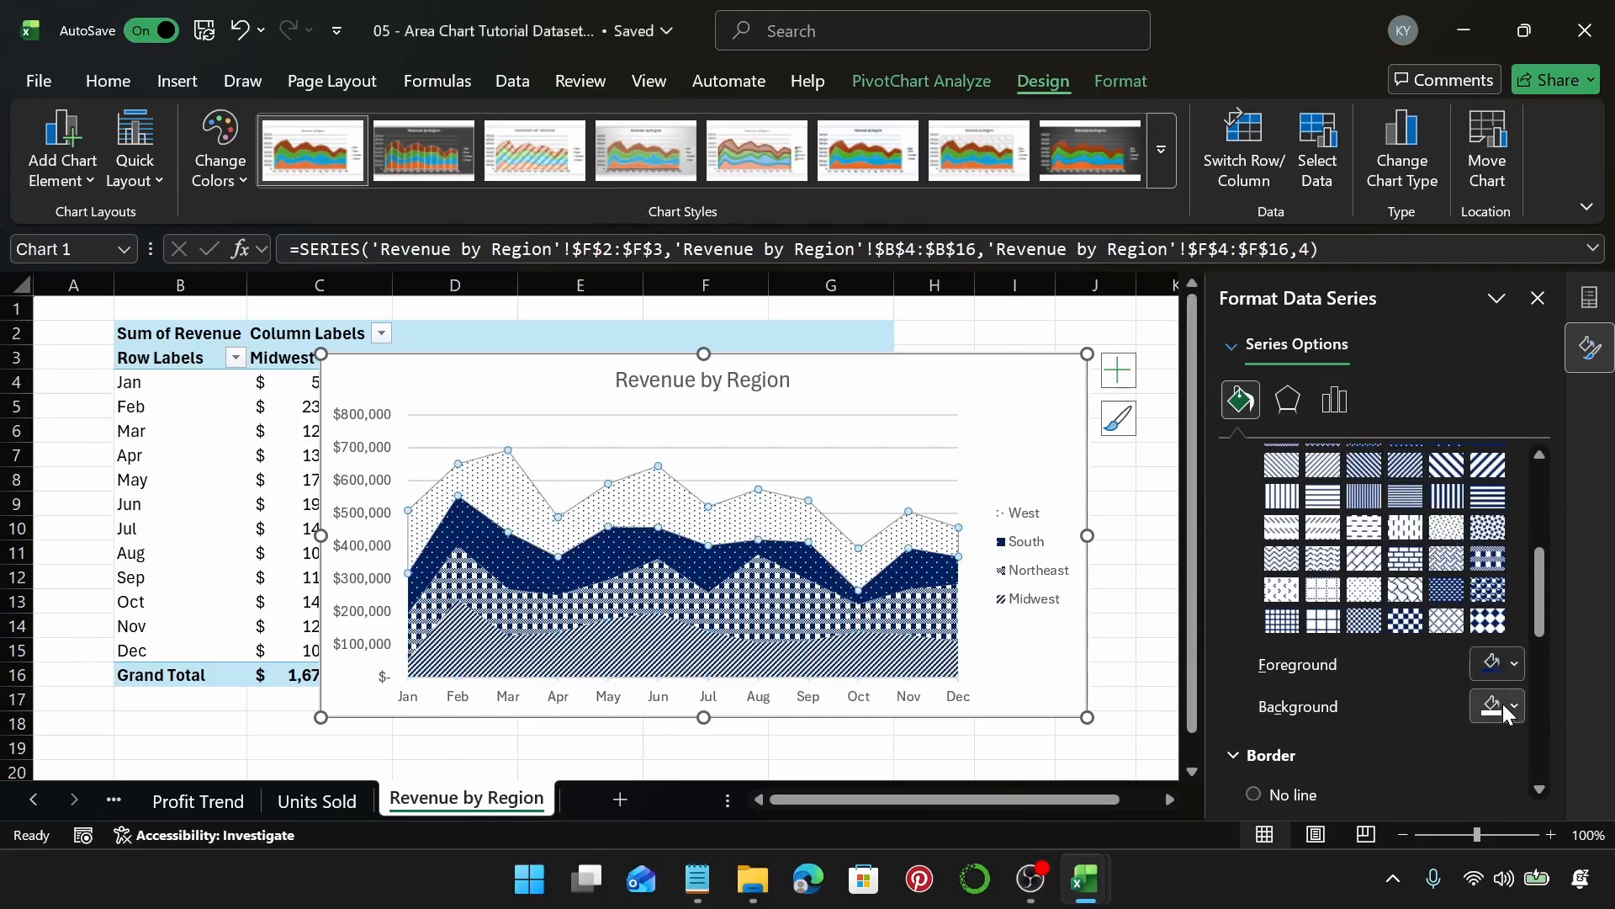
click(1514, 664)
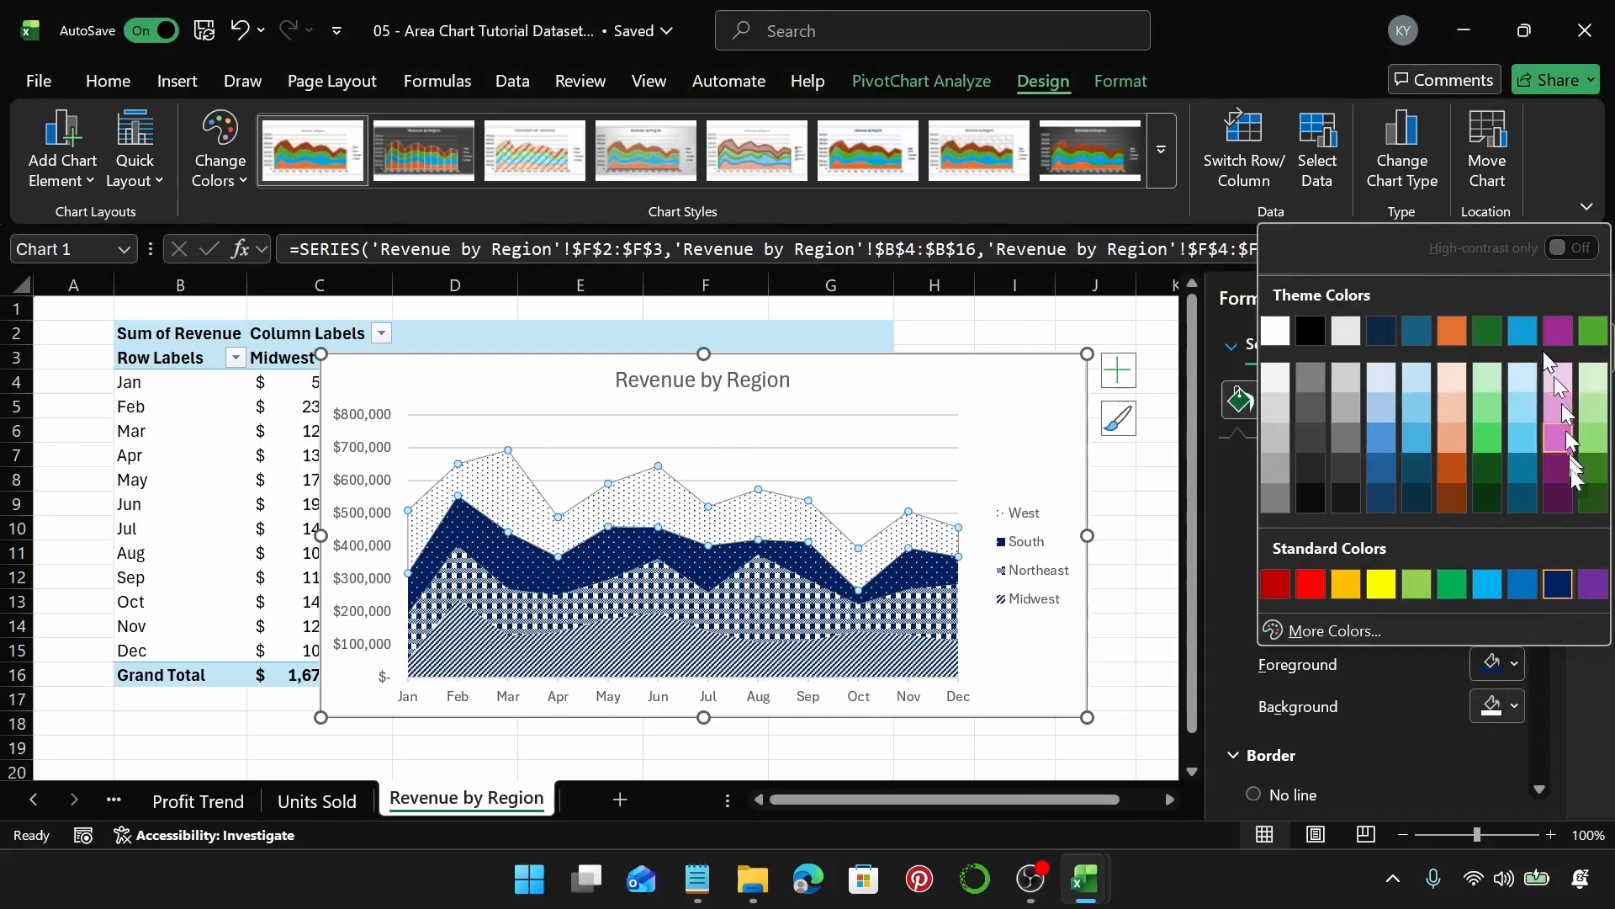
click(1594, 587)
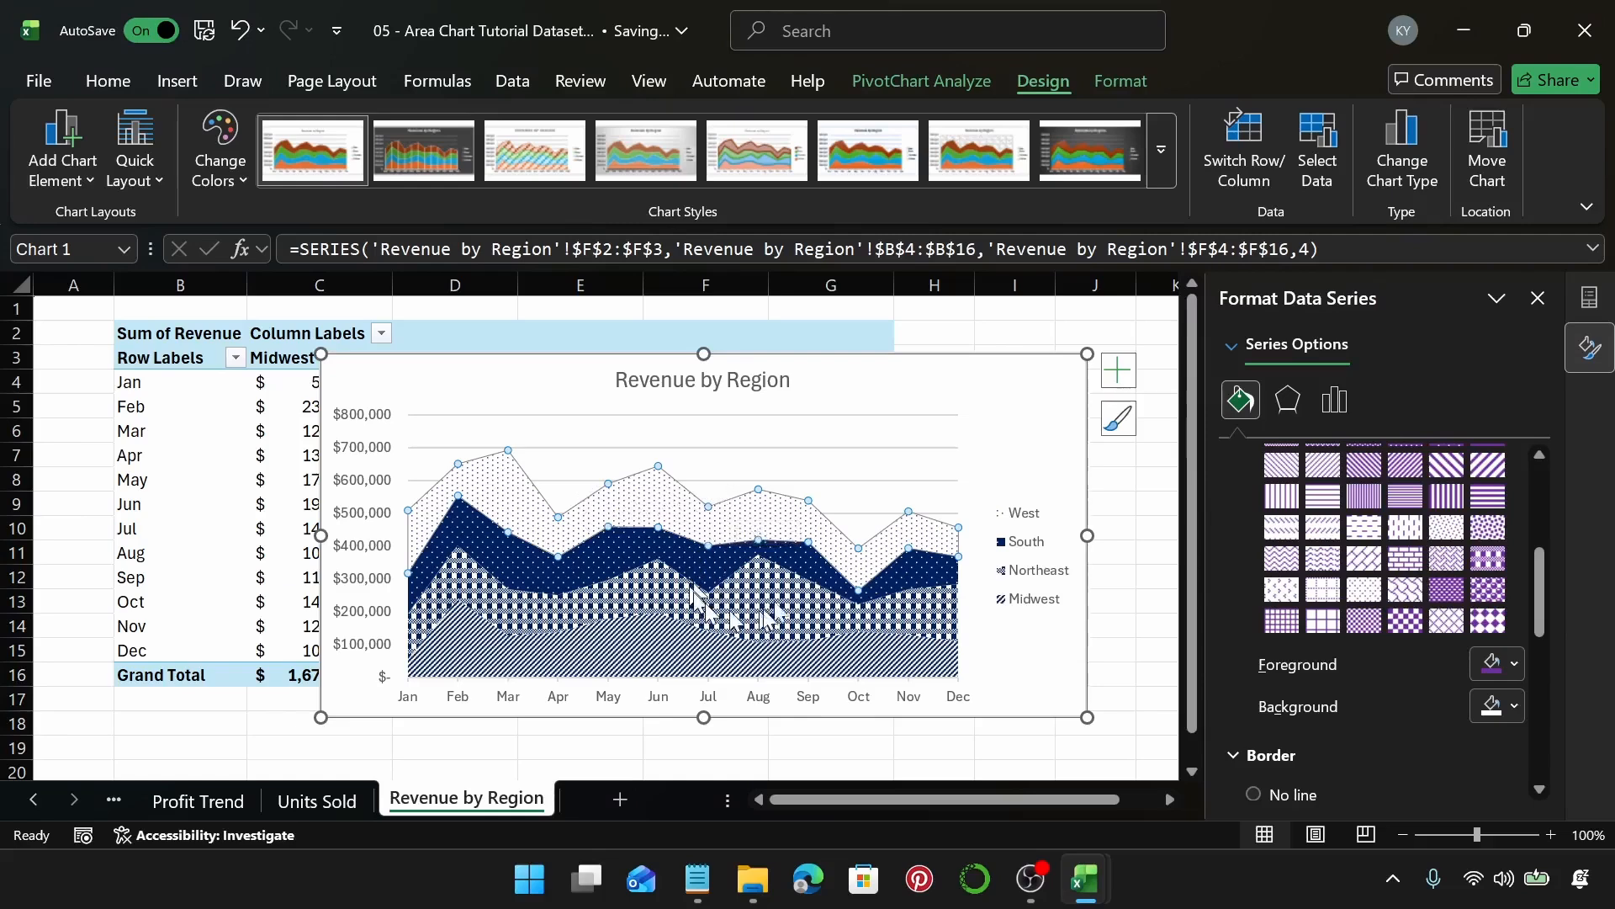
click(683, 567)
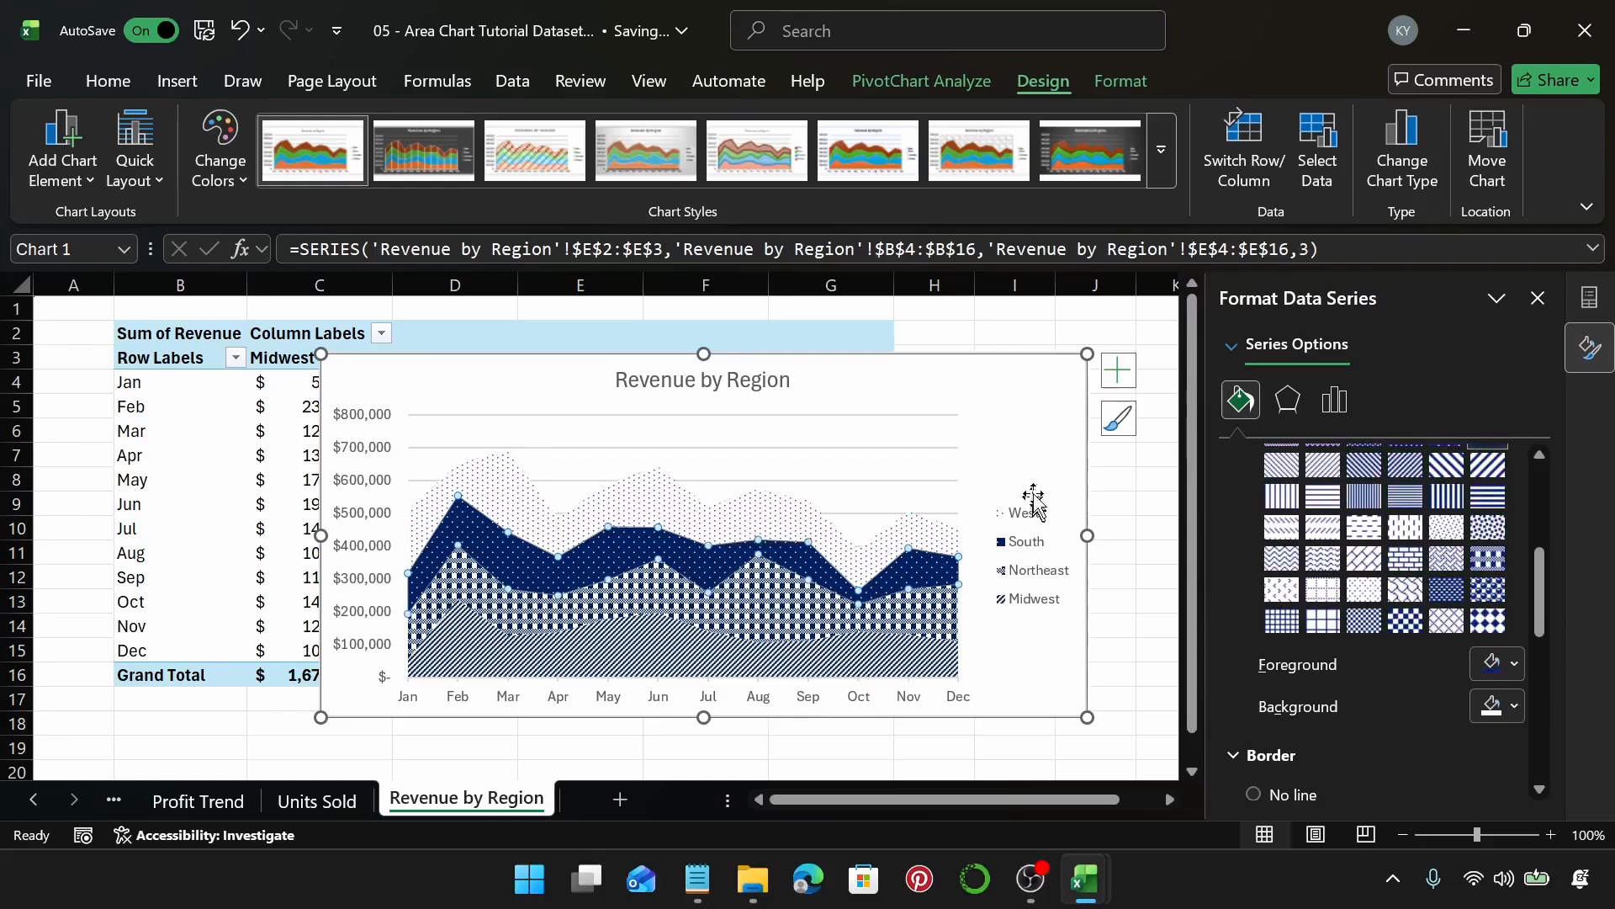
click(1047, 459)
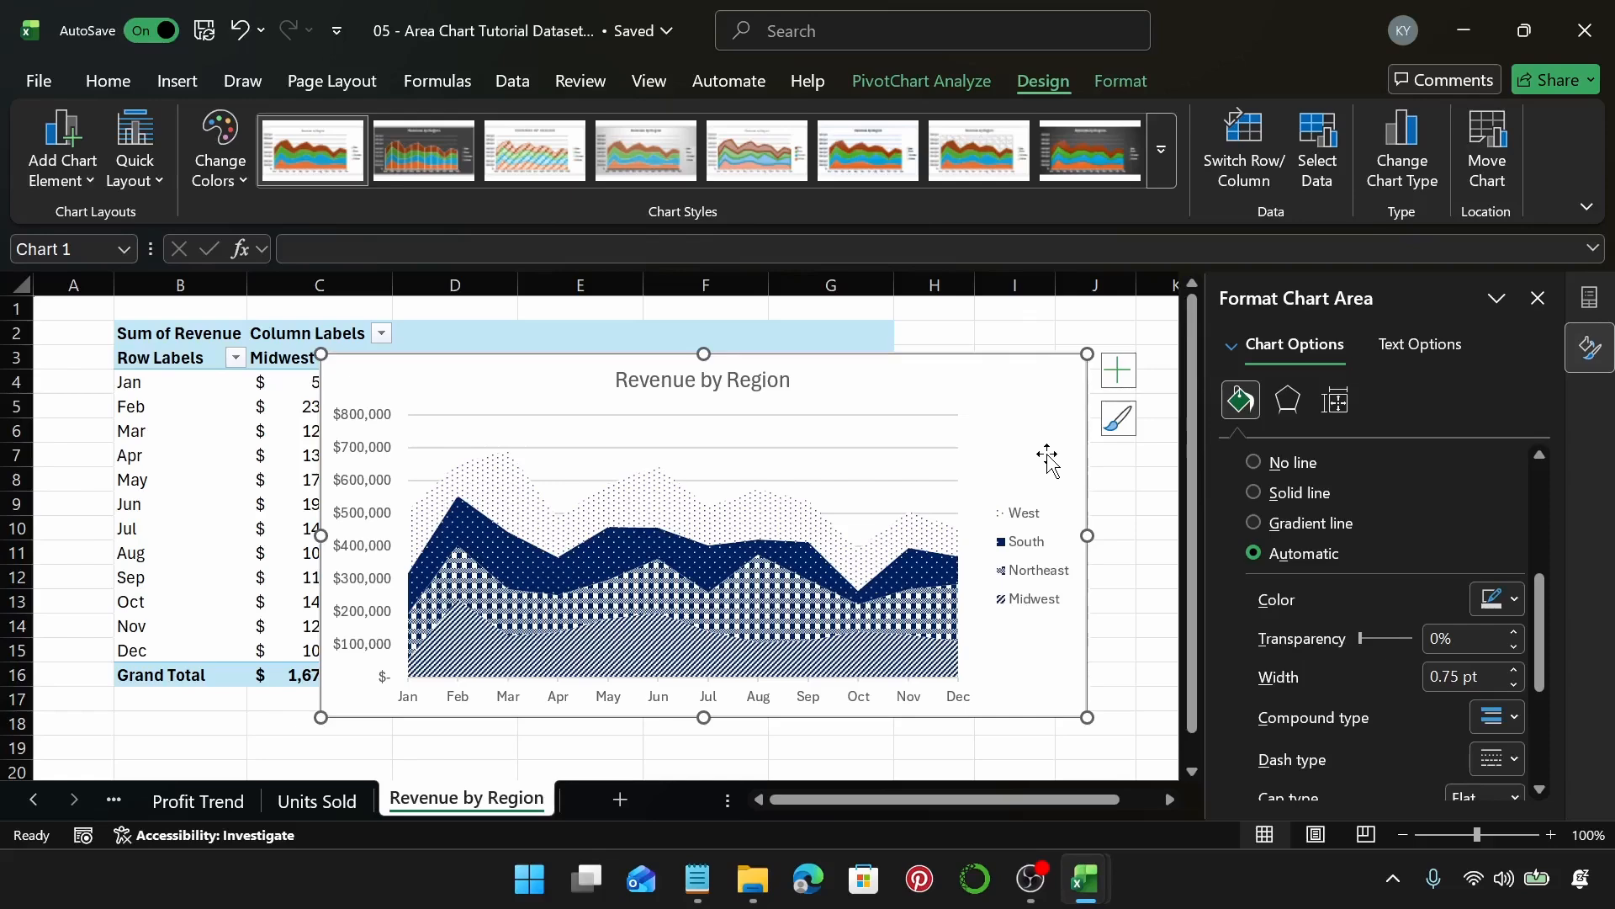
Give the West series a solid line border.
click(765, 515)
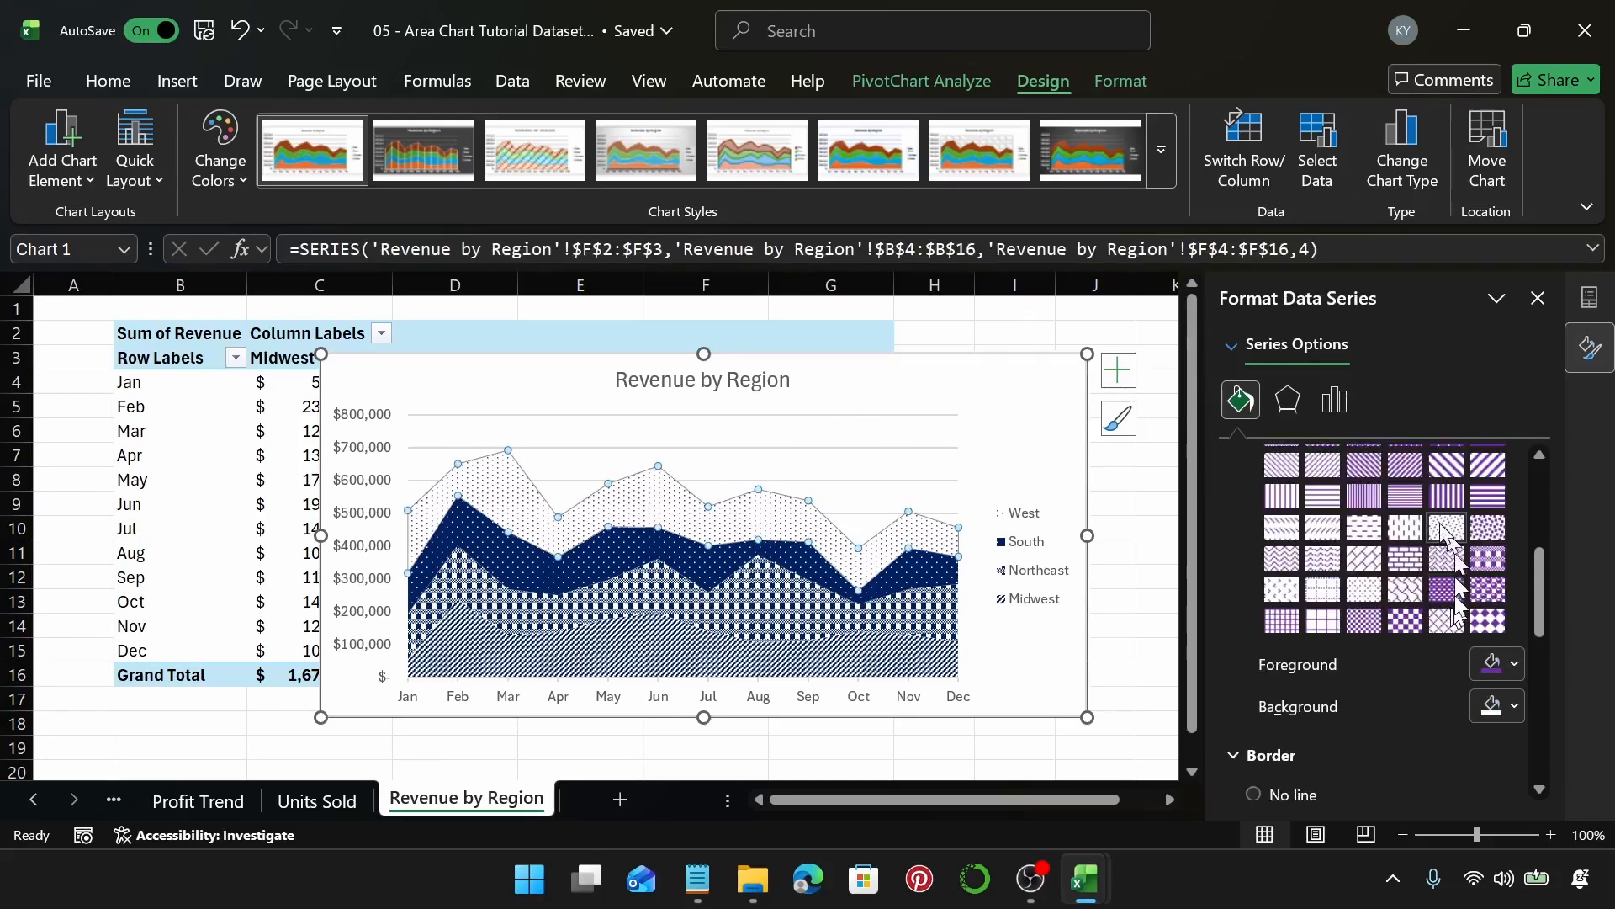
scroll(1451, 572, up, 5)
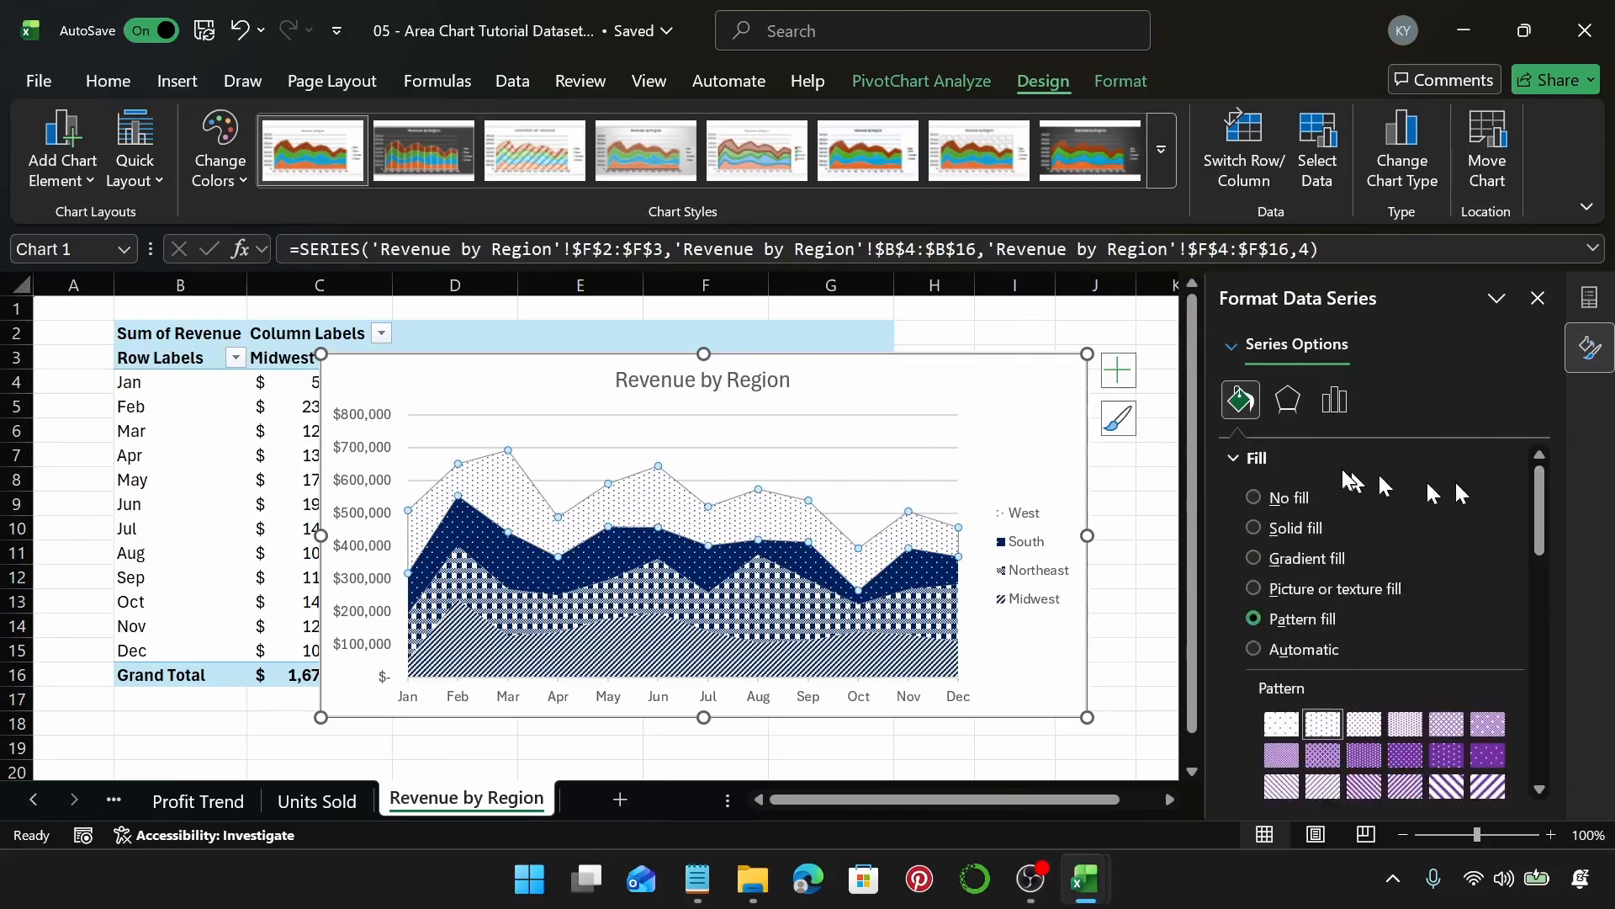
click(1341, 461)
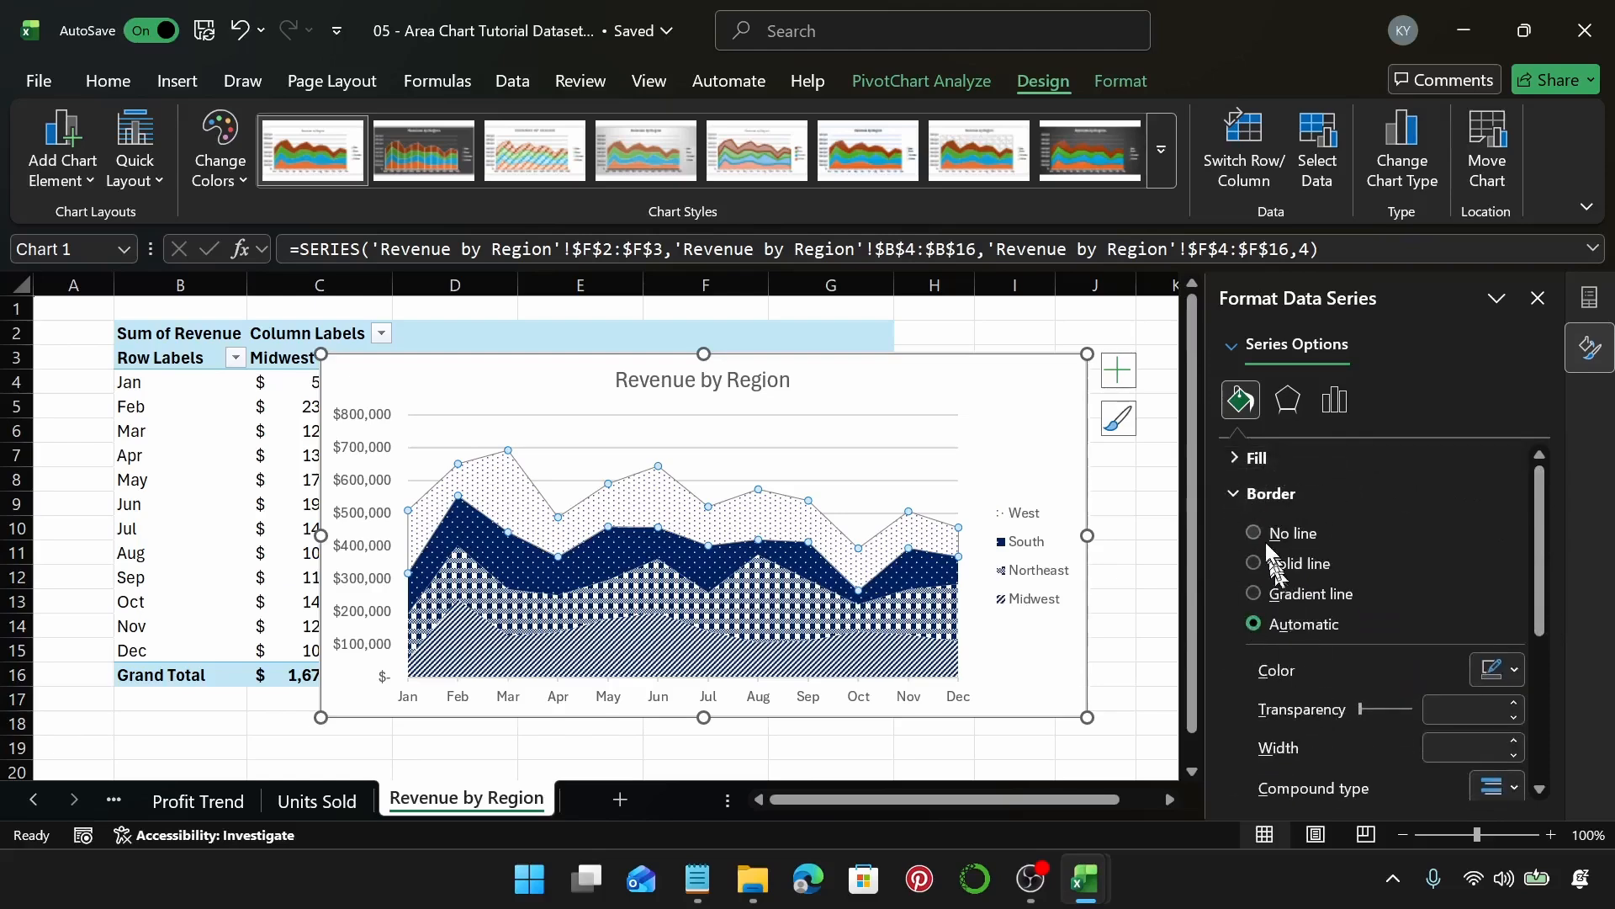
click(1253, 563)
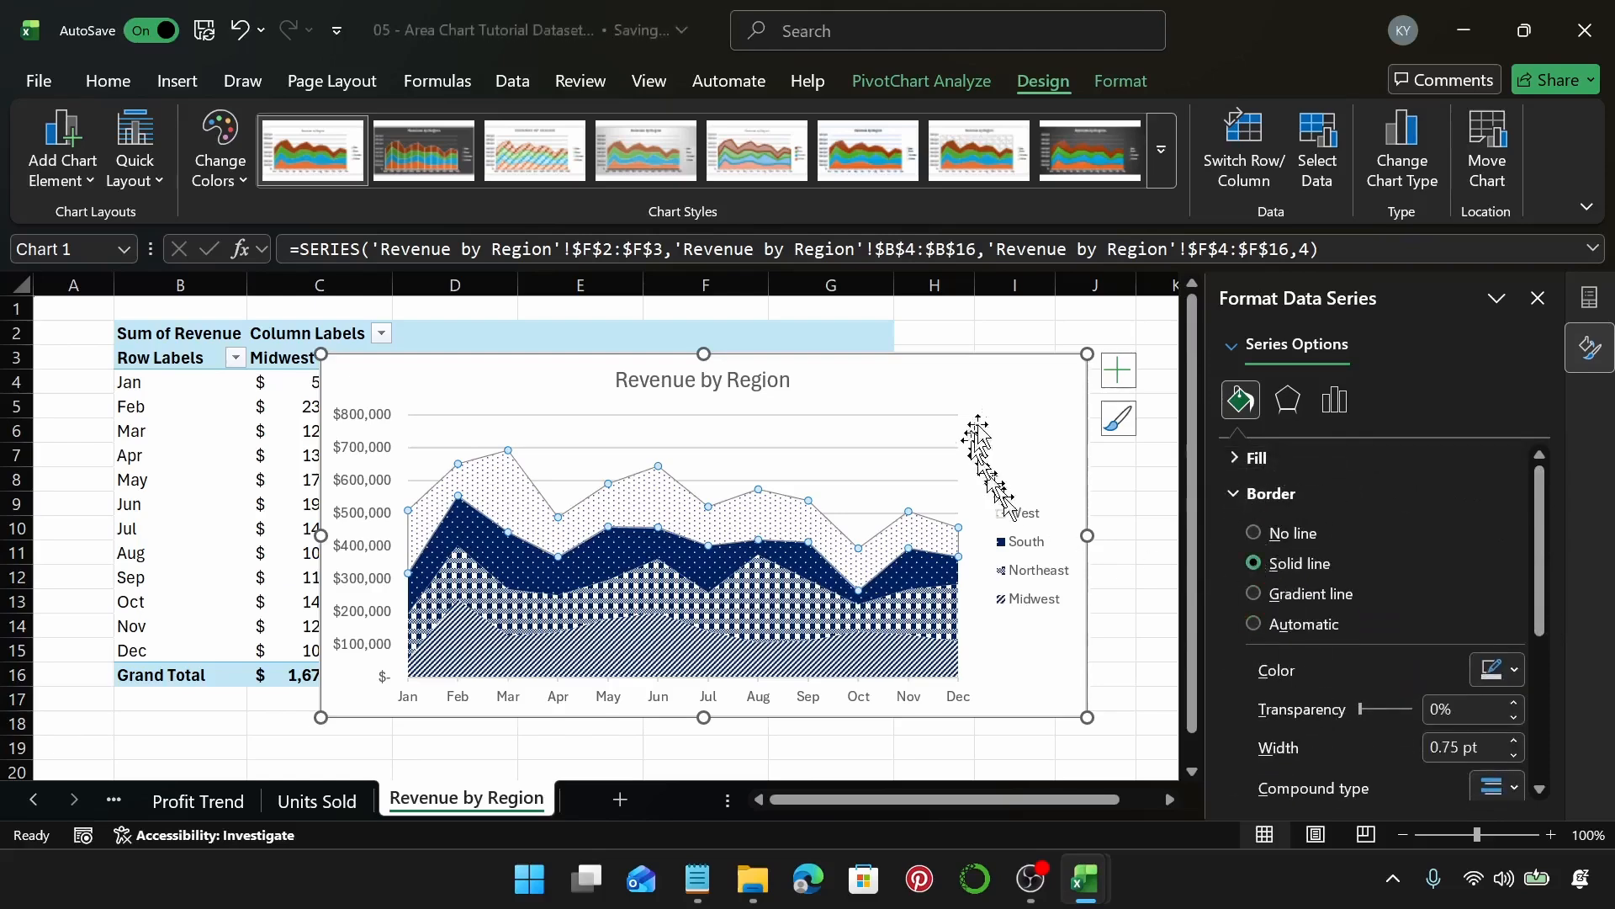
click(1006, 422)
click(932, 539)
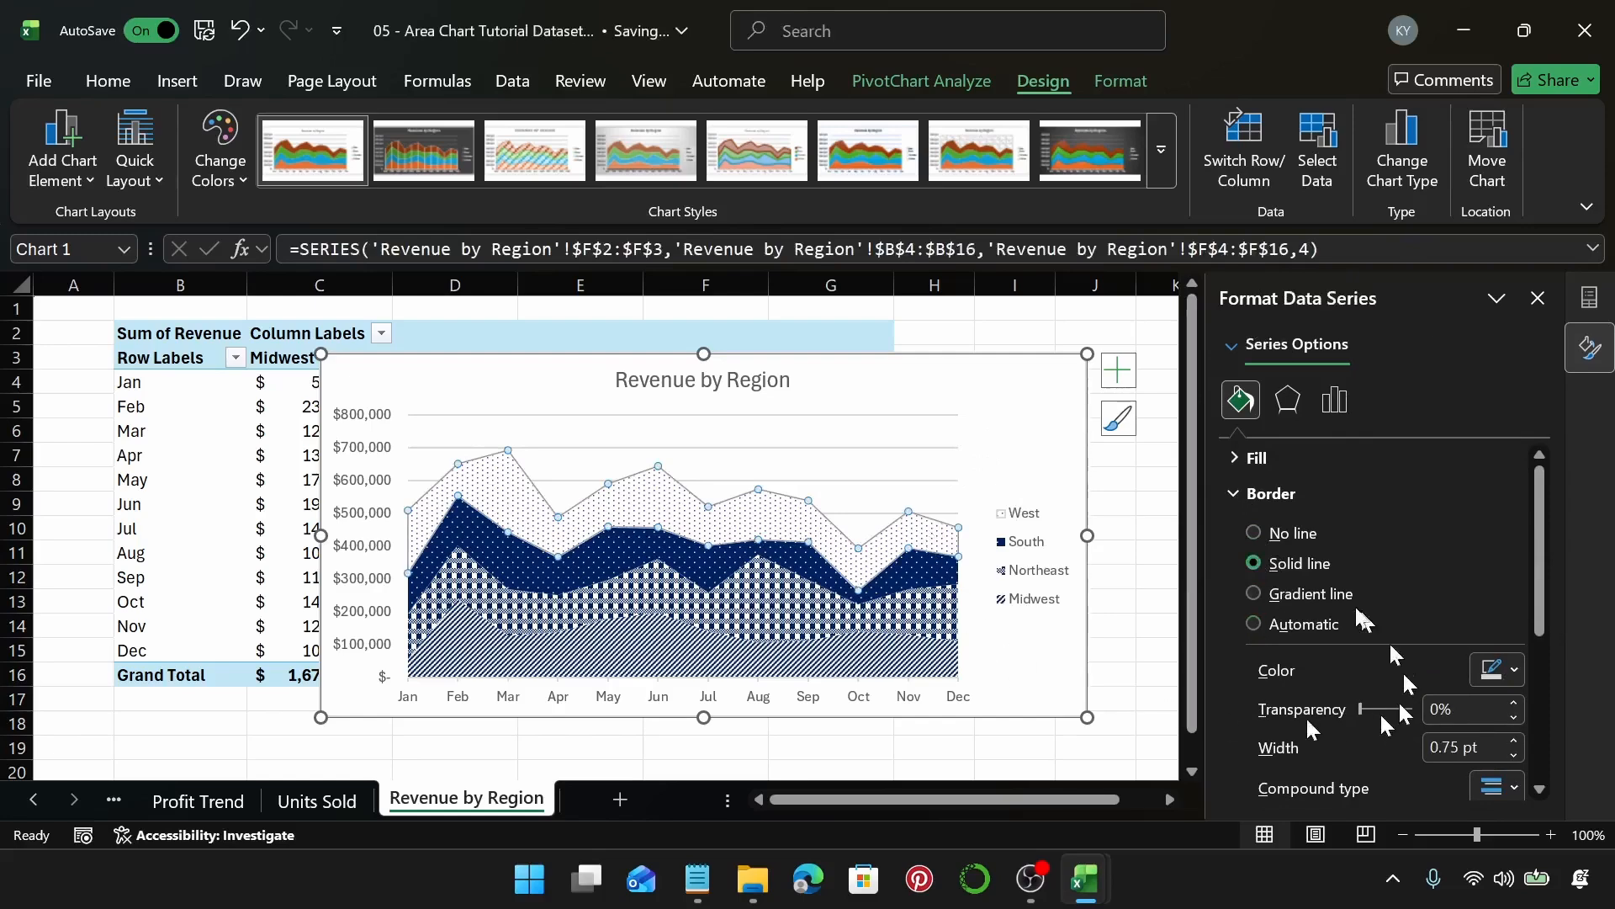
Try purple as the West series' border color and settle on the standard dark blue.
click(1501, 670)
click(1582, 599)
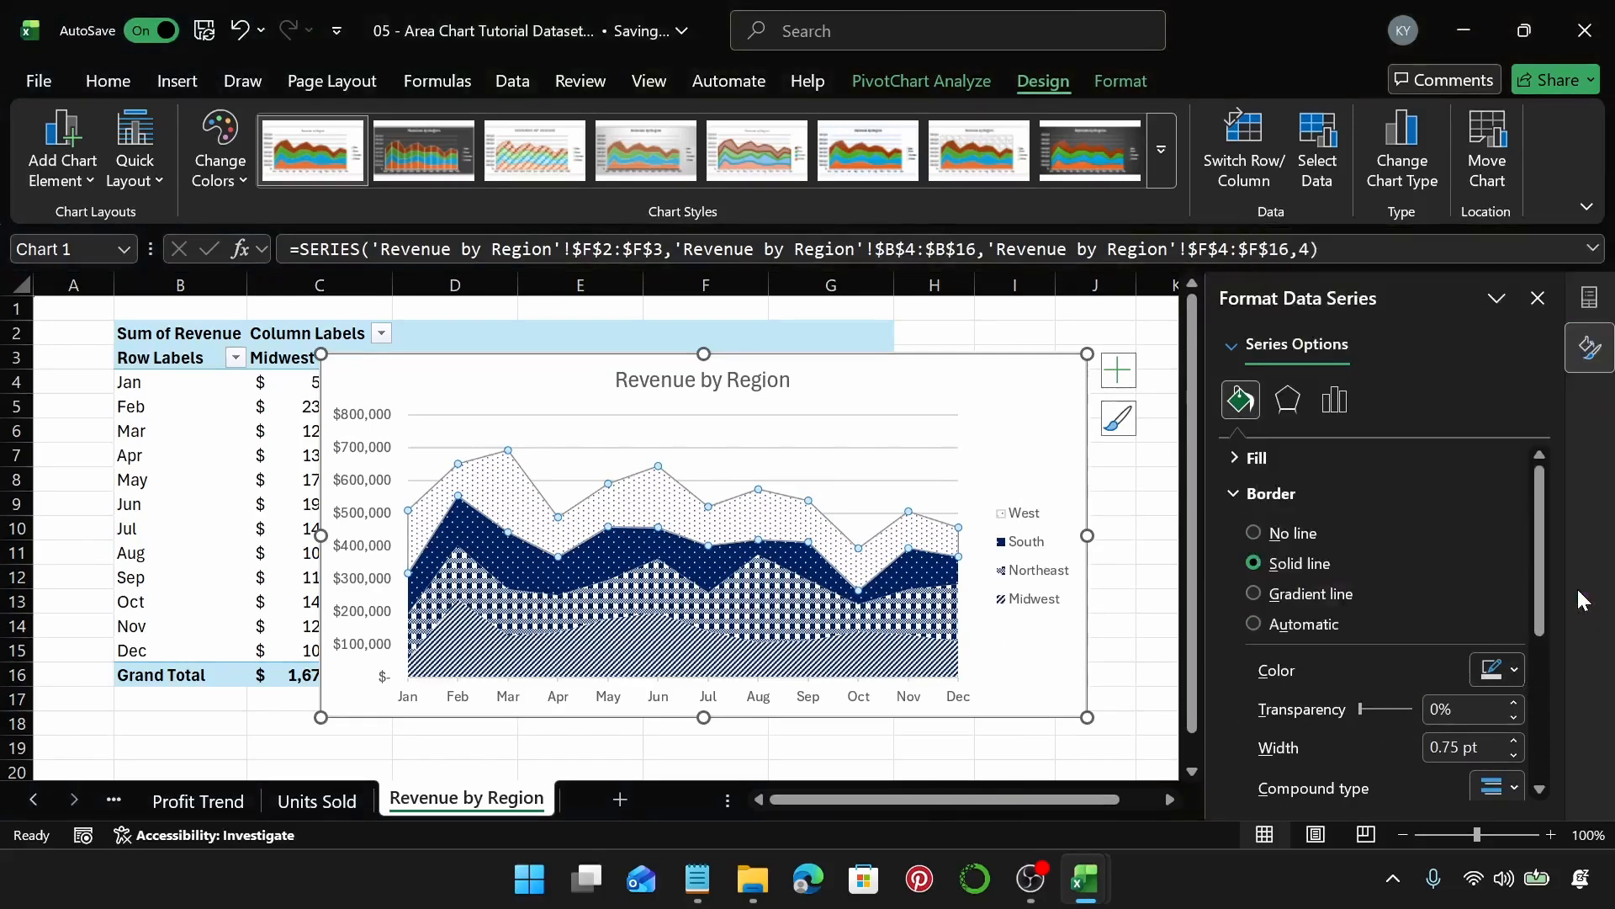
click(1516, 670)
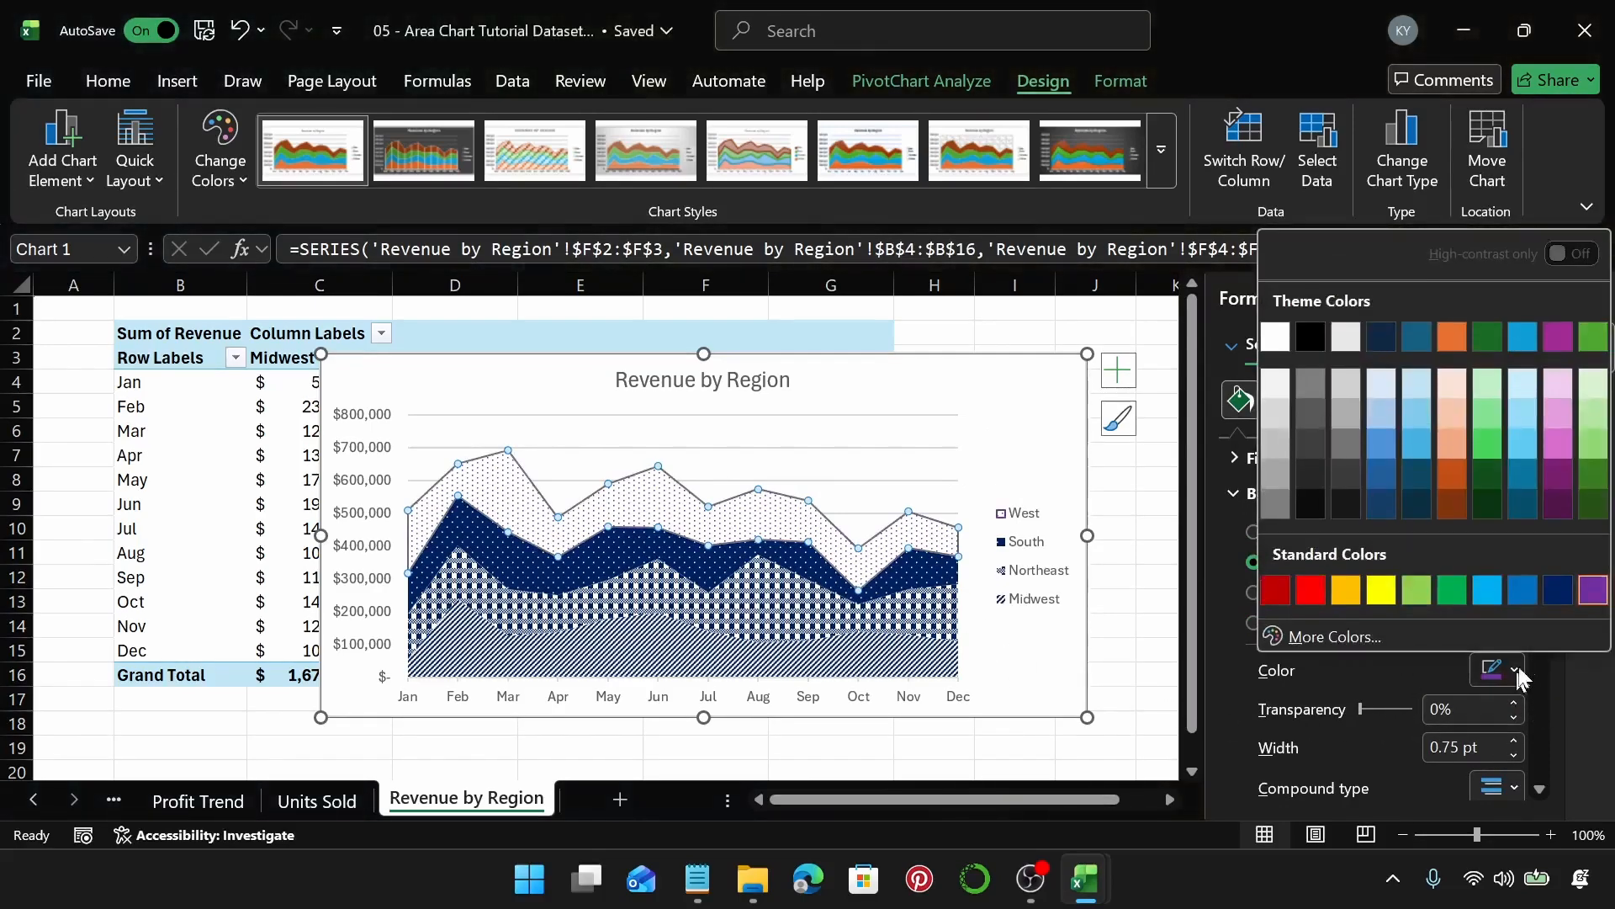
click(1557, 591)
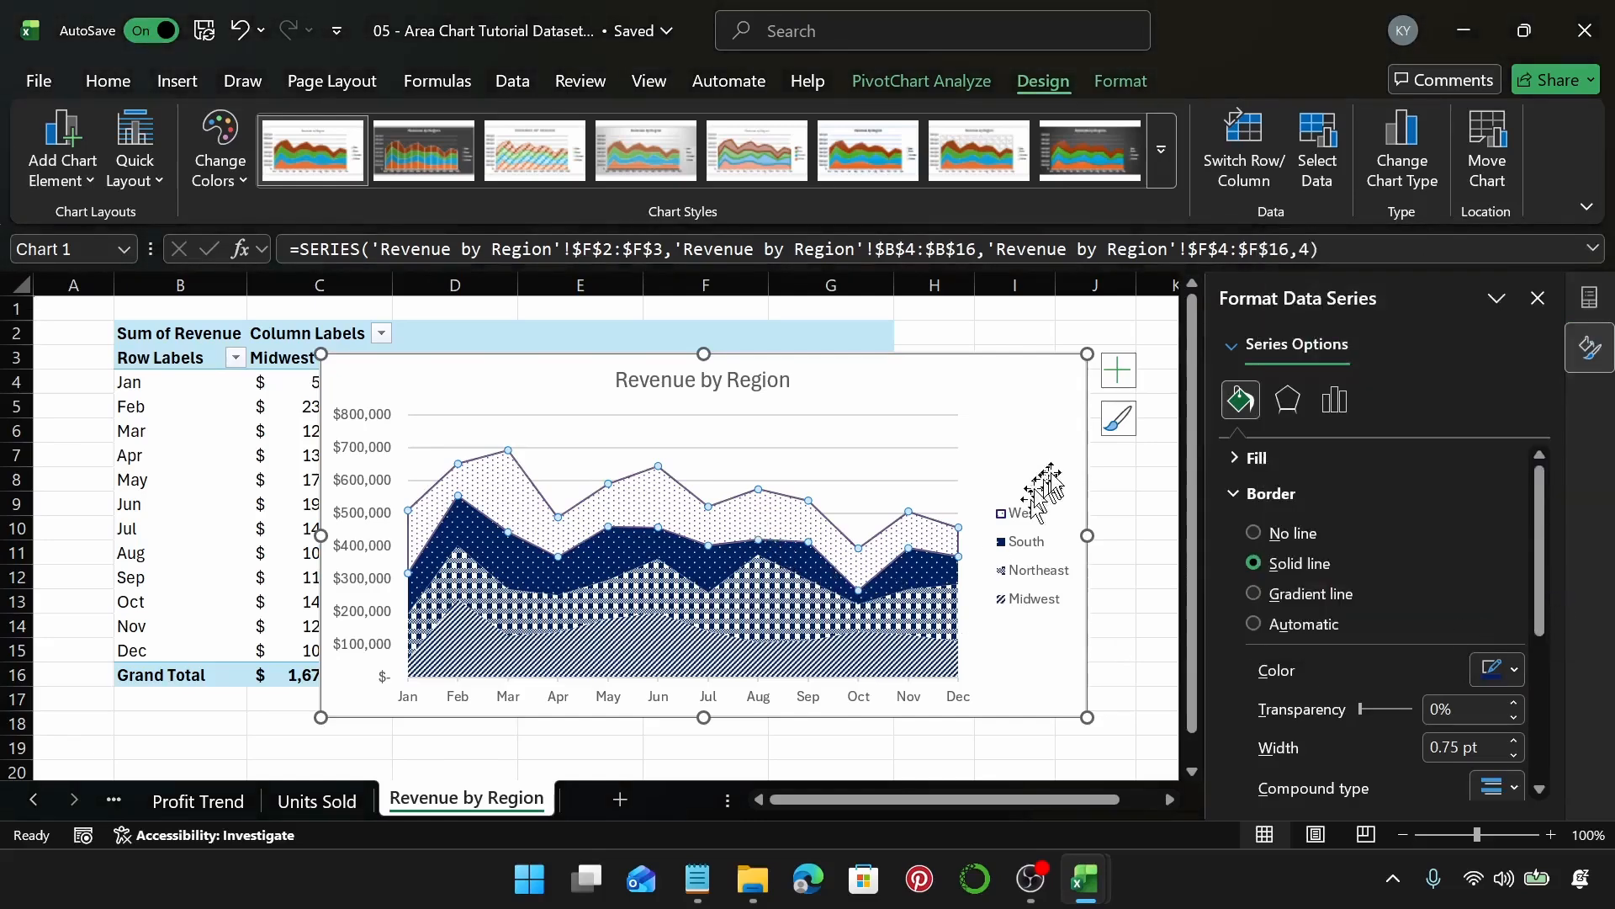
click(1045, 488)
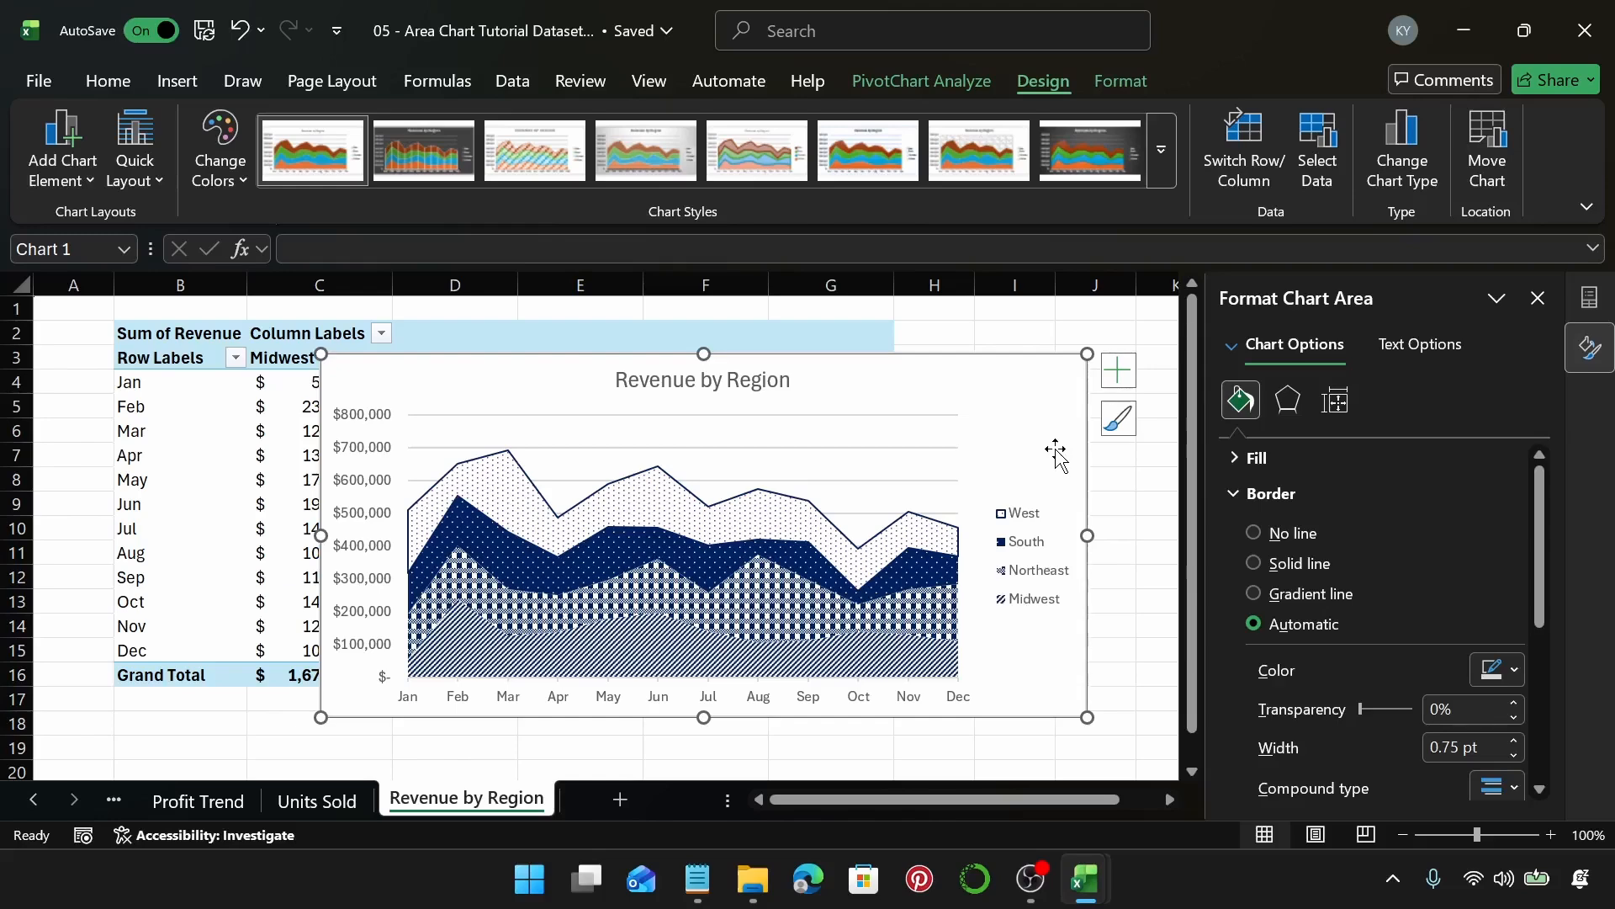
Insert a PivotTable at cell B2 of a new worksheet and add the Month field to its rows.
click(620, 802)
click(142, 332)
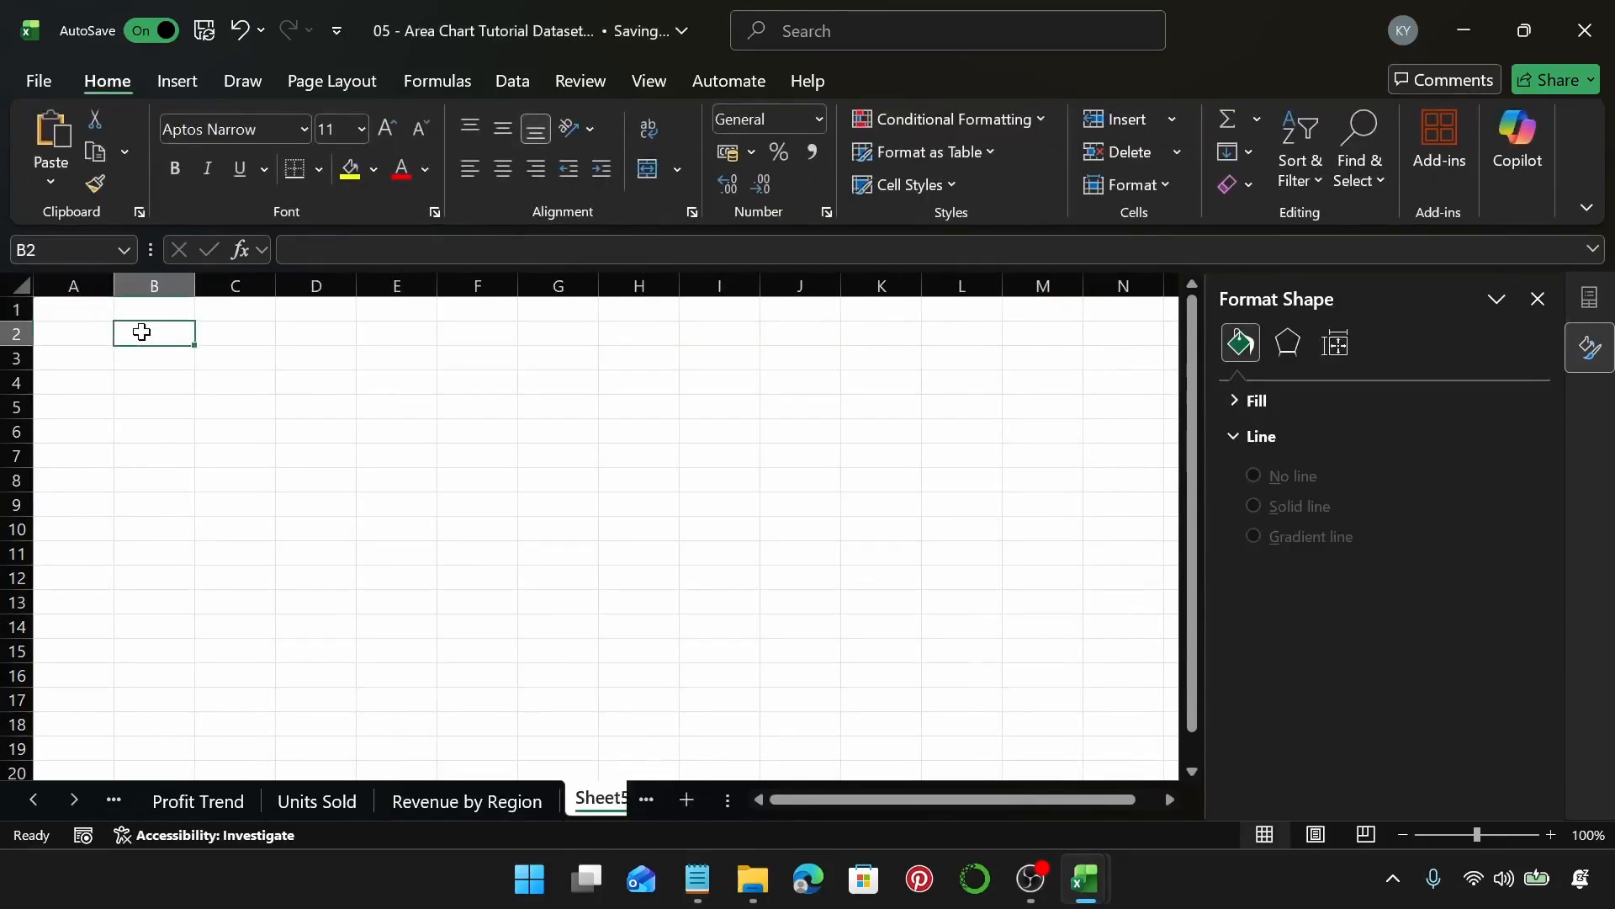
click(169, 80)
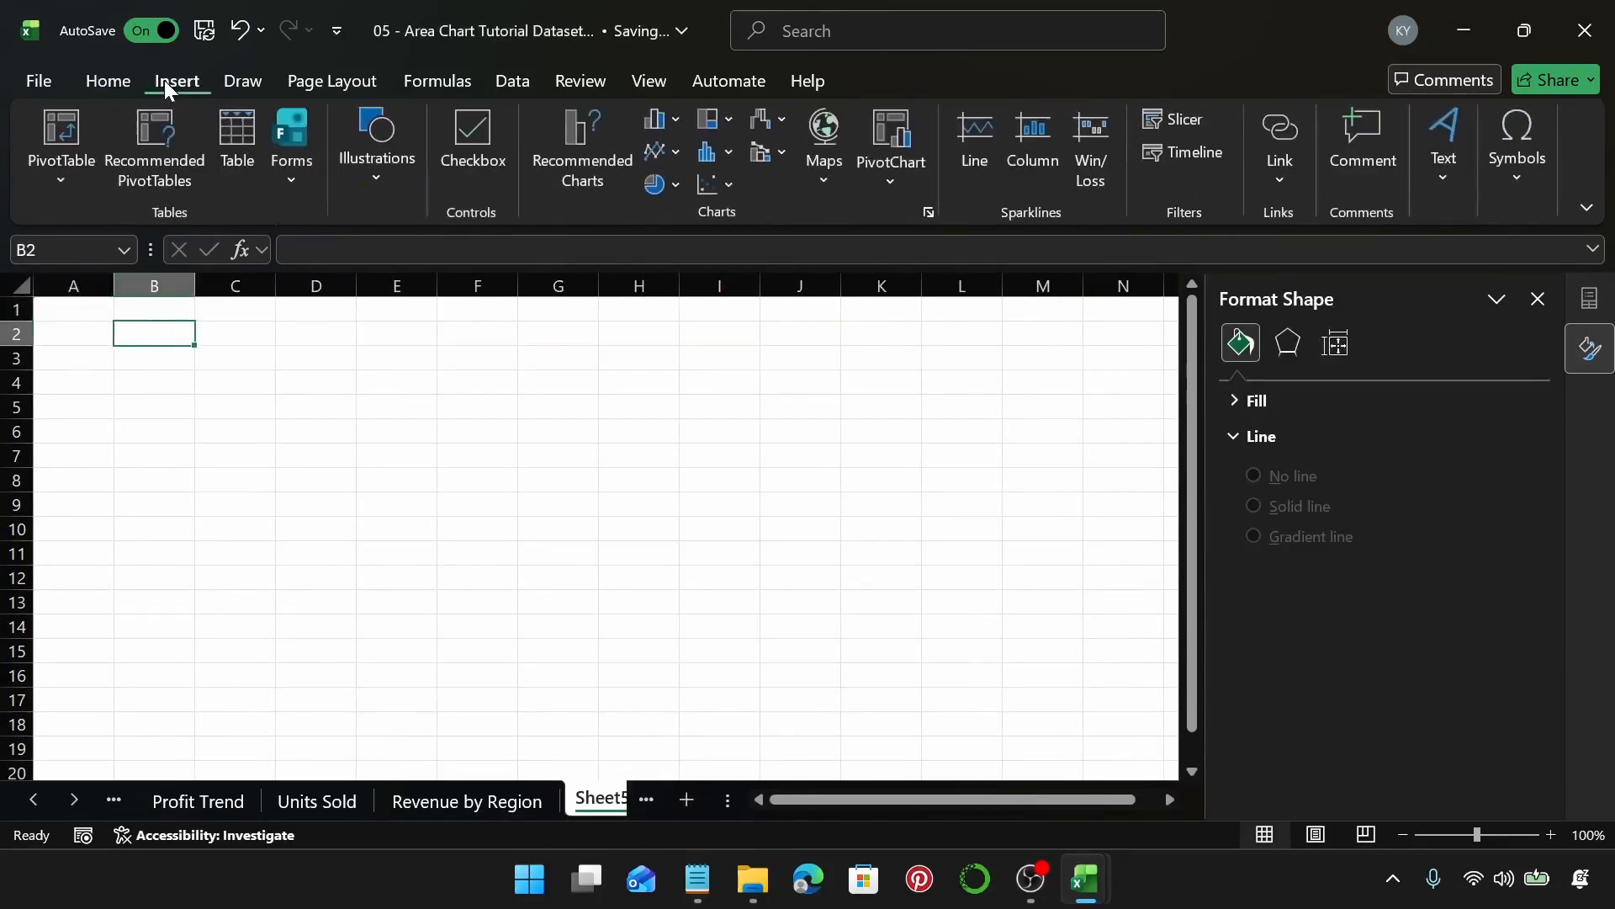
click(69, 128)
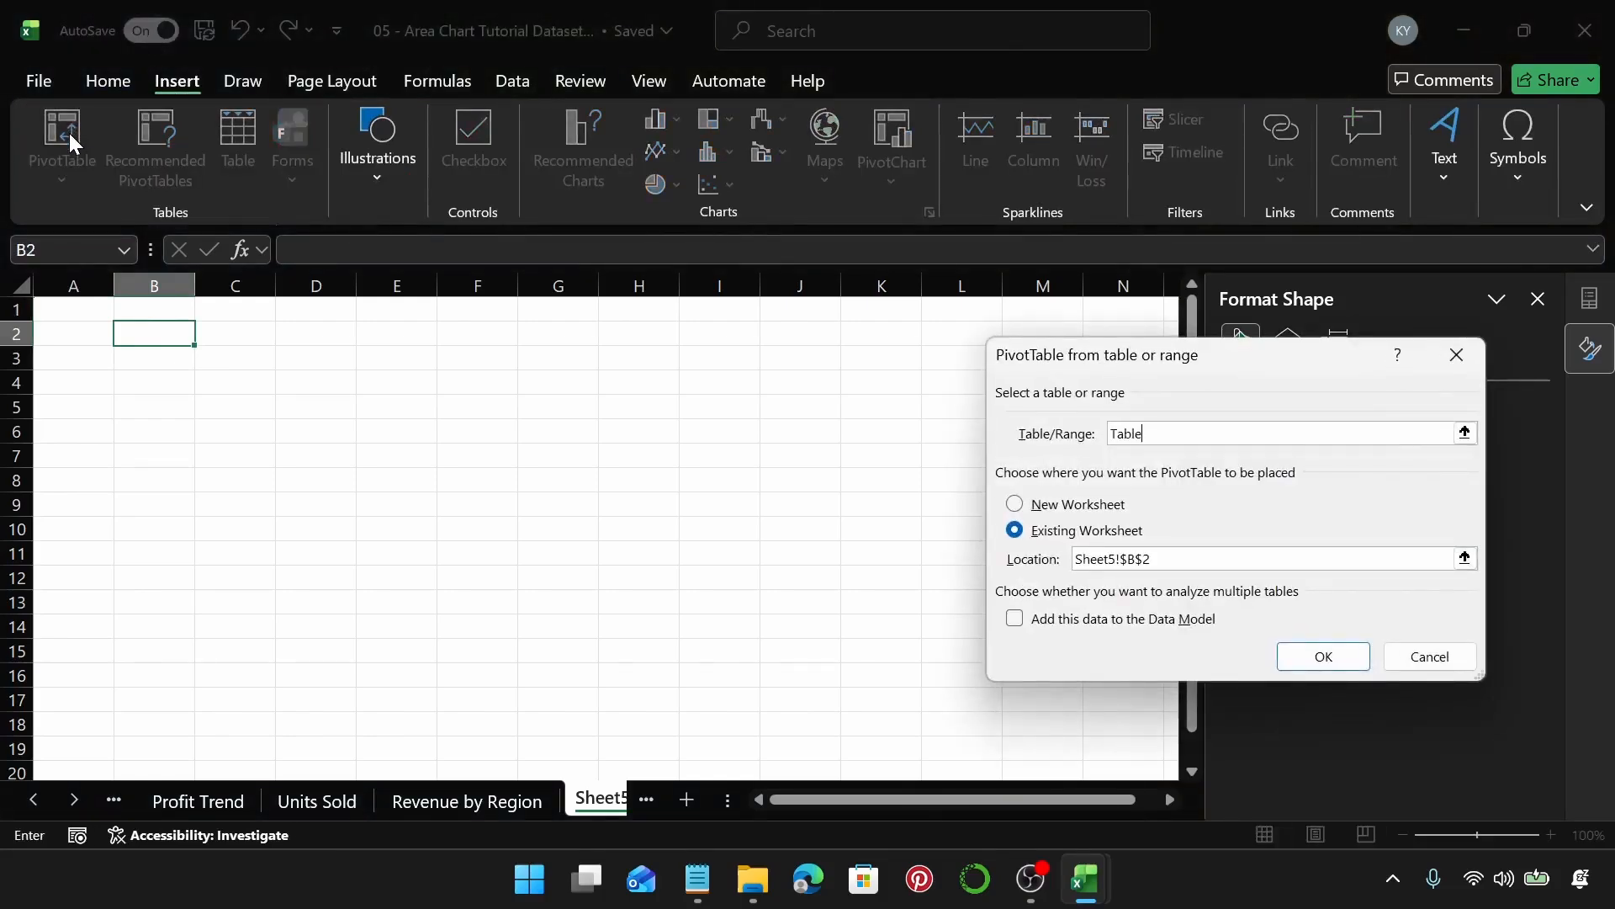
key(Return)
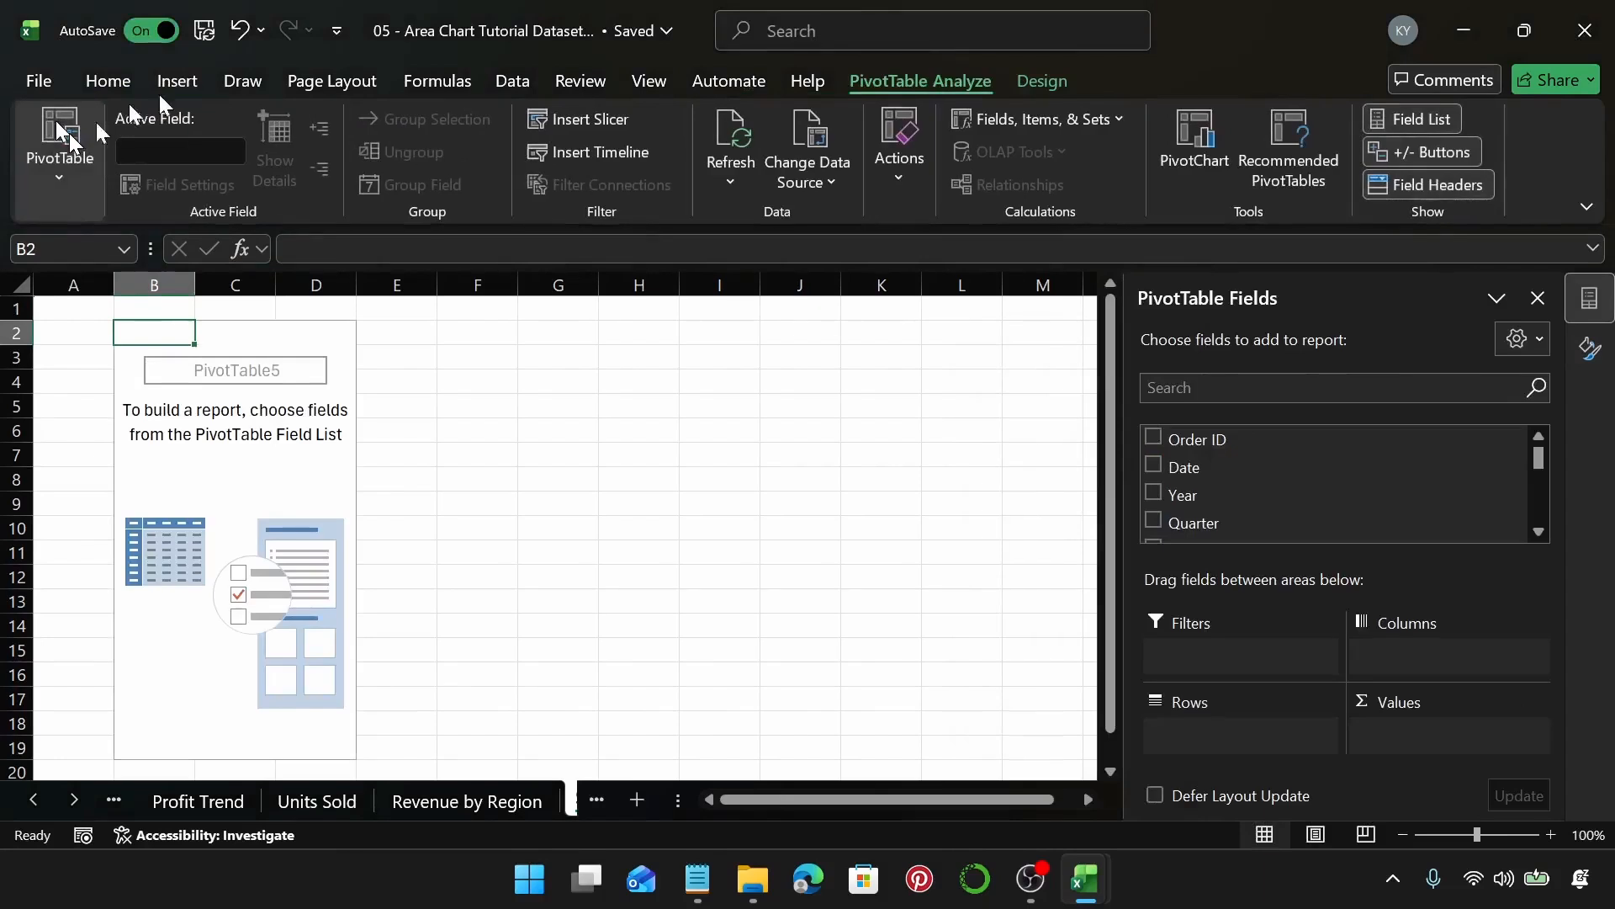
scroll(1309, 487, down, 1)
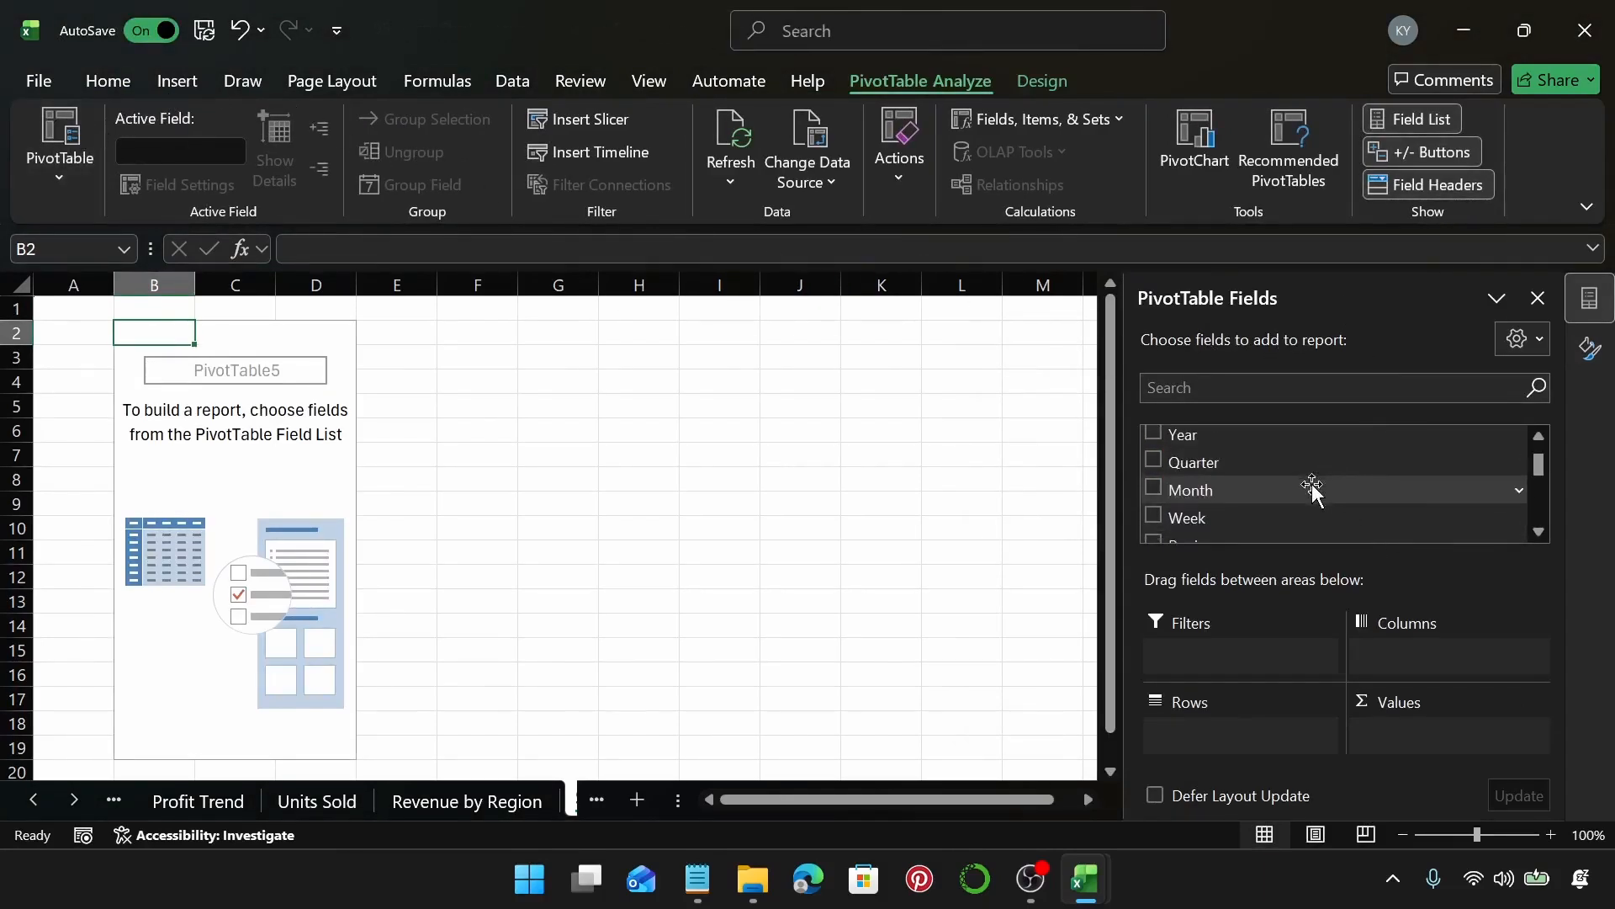
drag(1300, 495, 1262, 743)
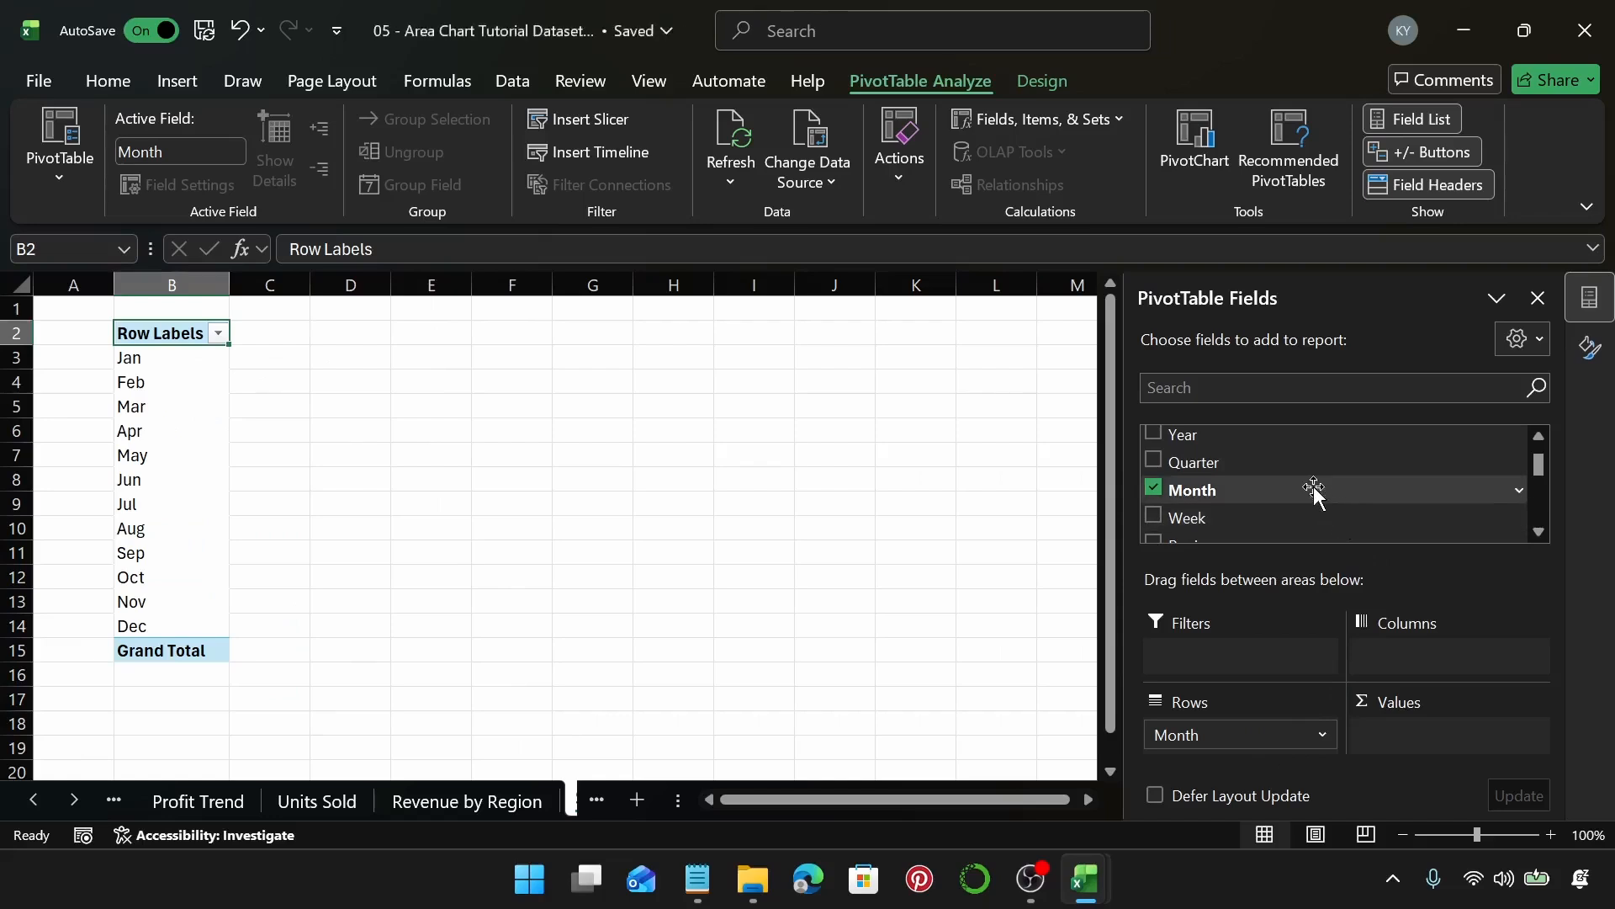
Add the Sales Channel field to the PivotTable's columns and the Profit field to its values.
scroll(1315, 486, down, 1)
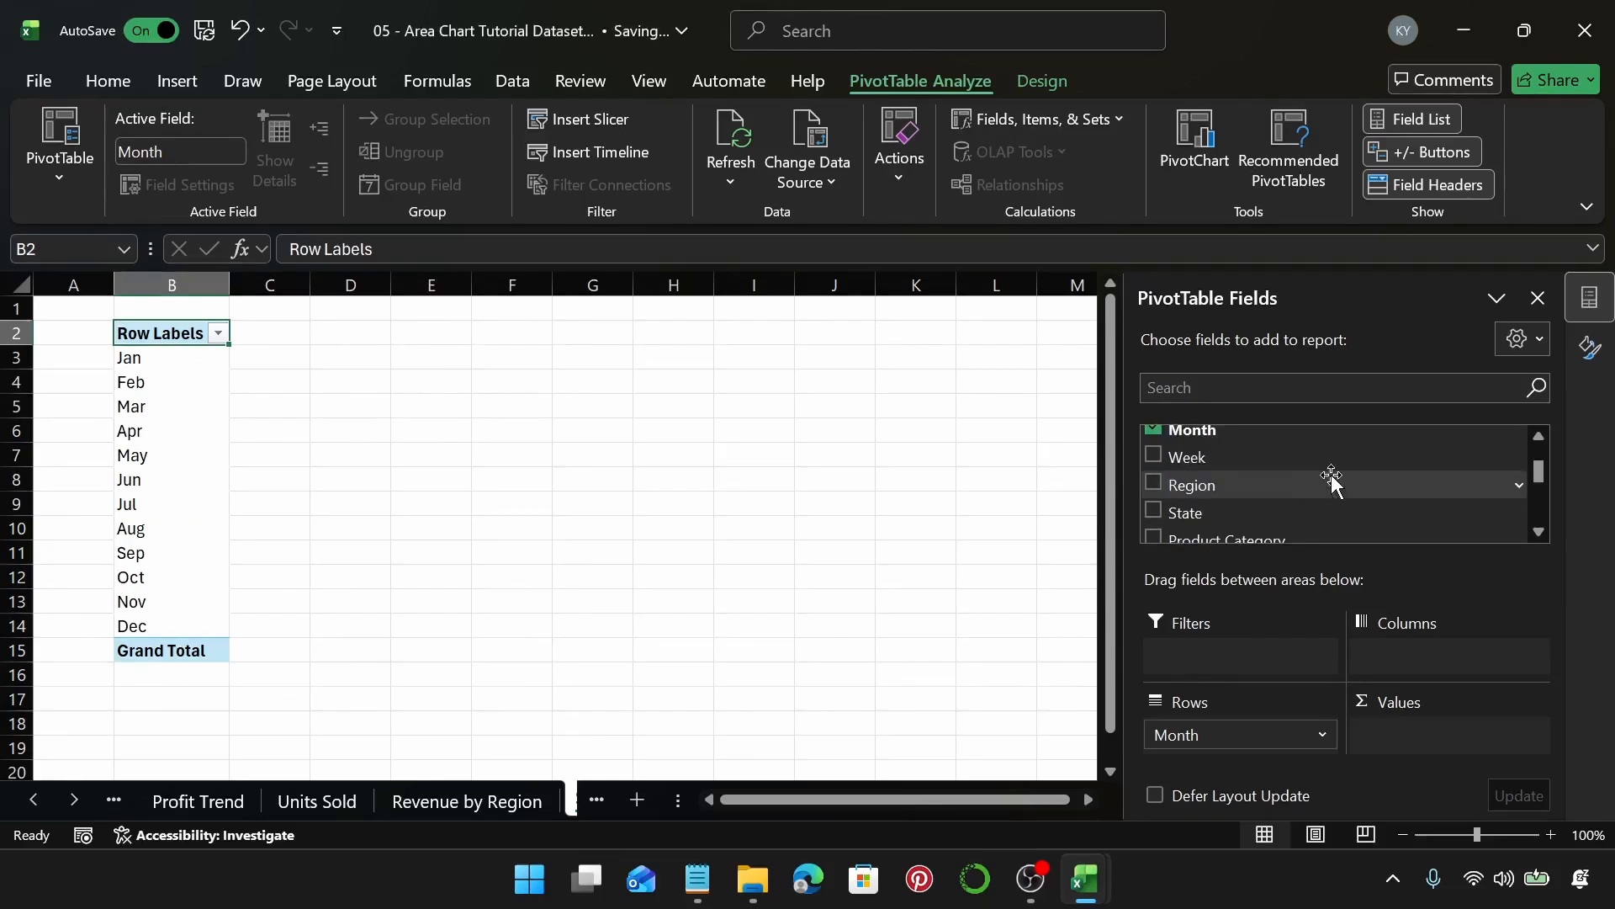
scroll(1332, 478, down, 5)
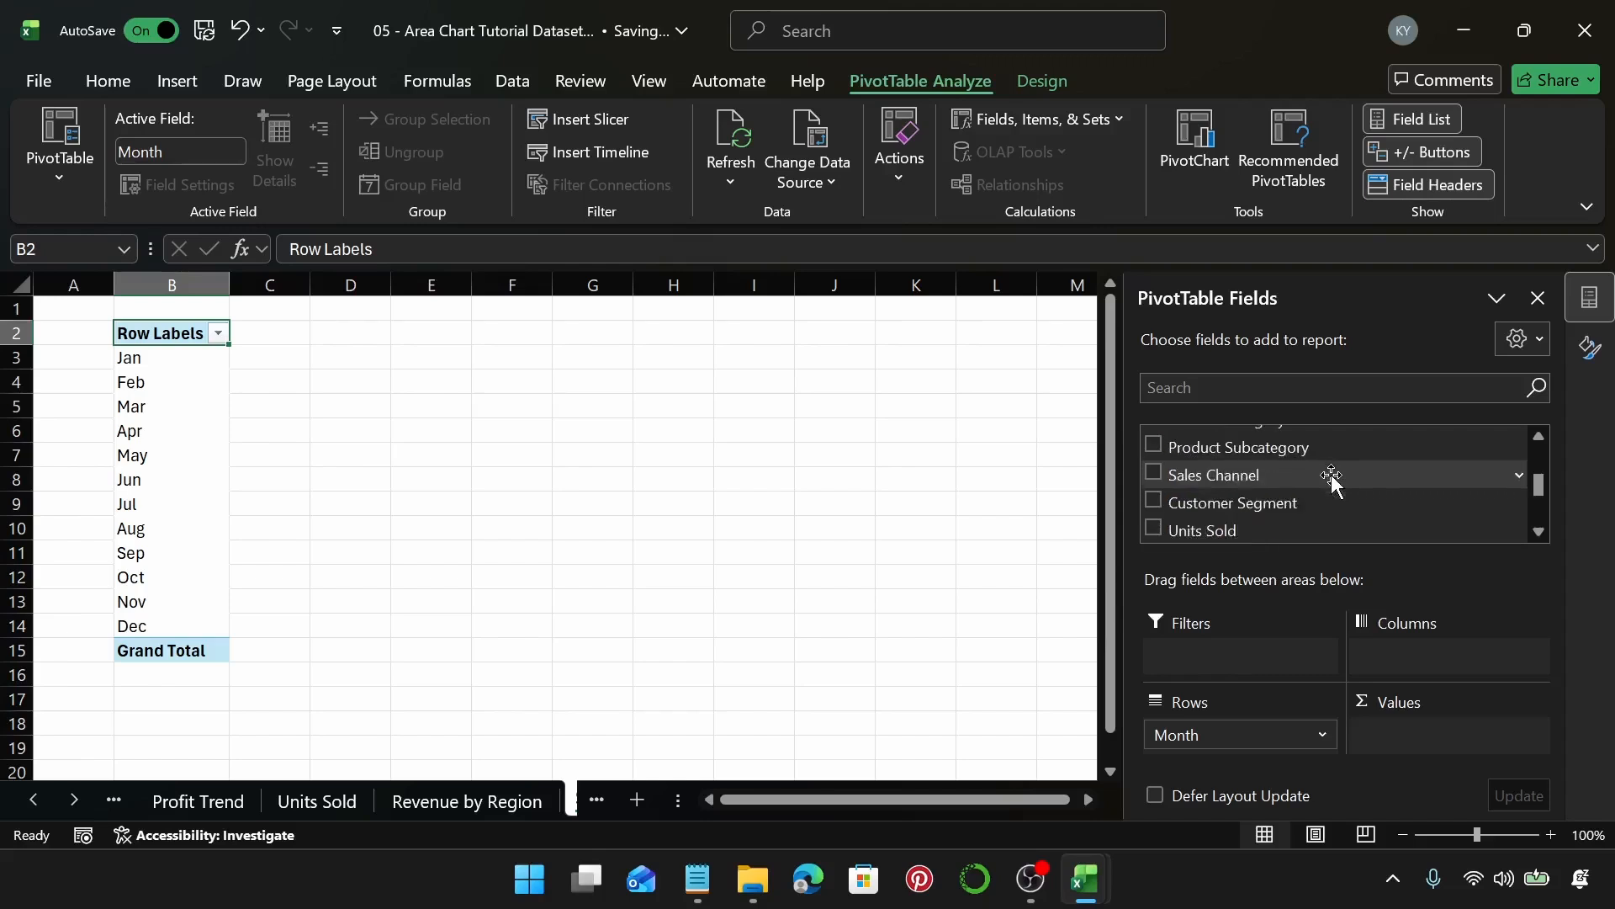
scroll(1332, 477, down, 1)
scroll(1332, 478, up, 4)
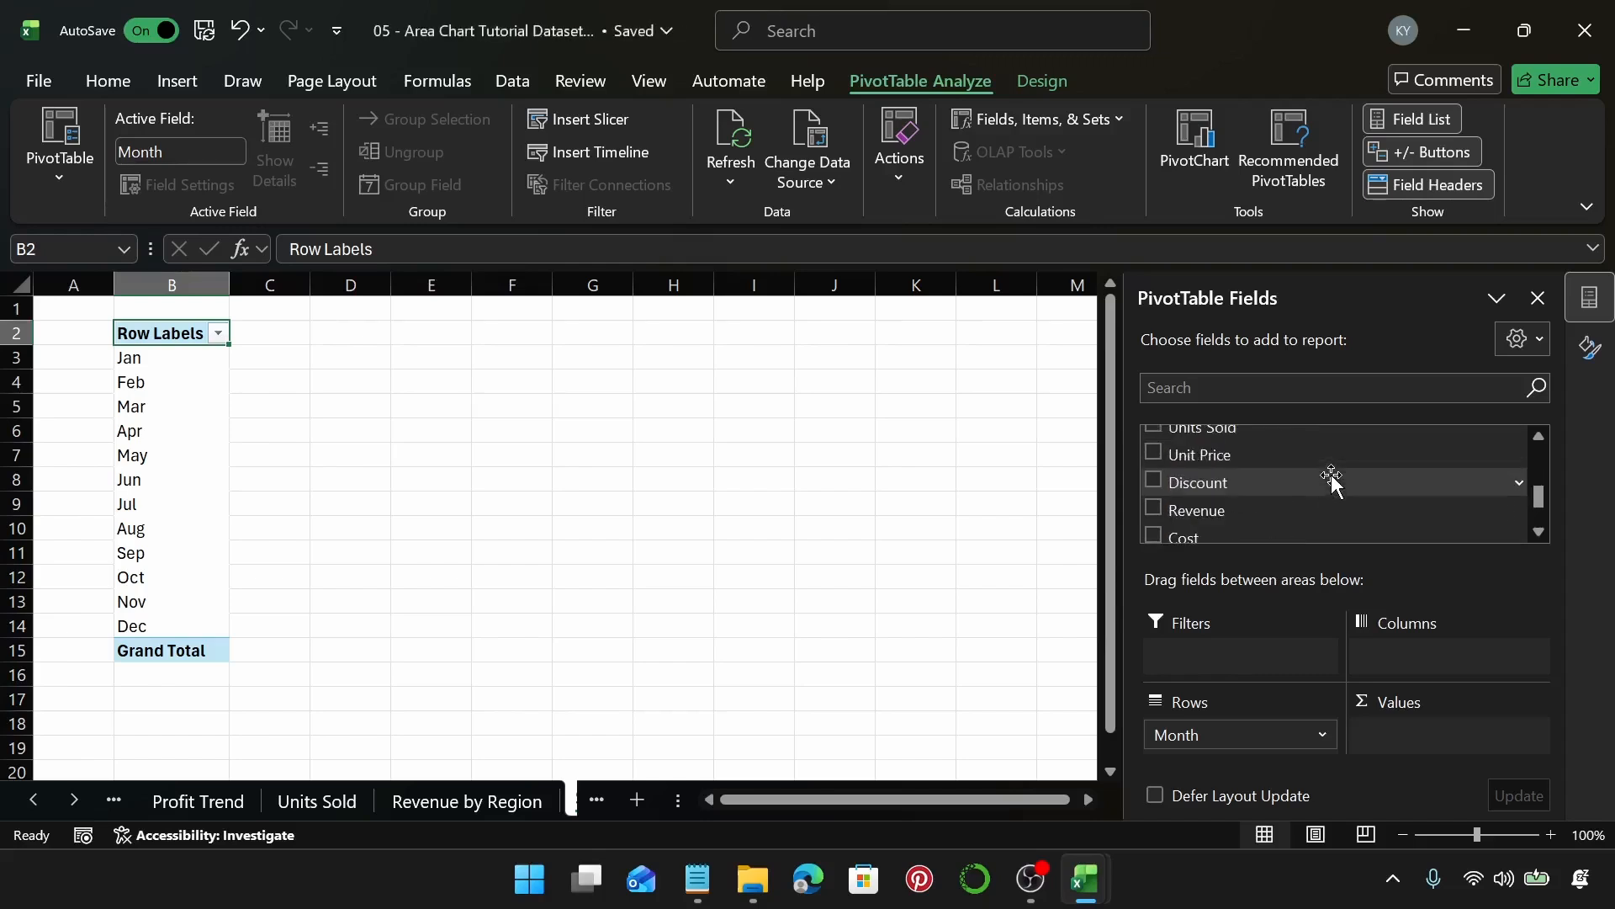
scroll(1332, 478, up, 2)
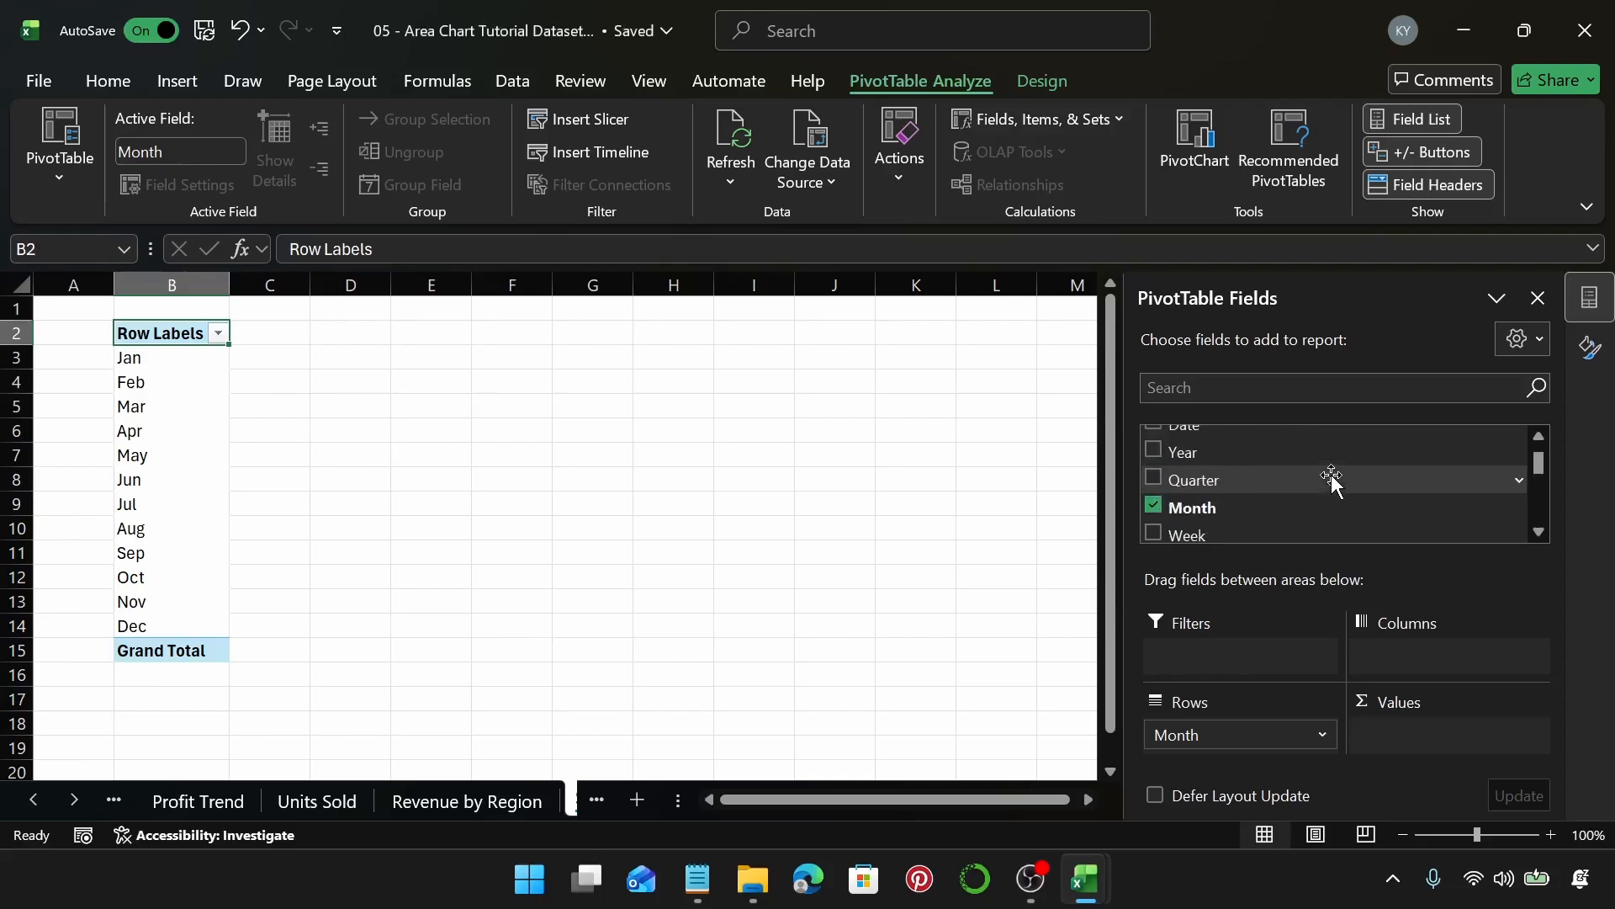
scroll(1332, 478, down, 3)
scroll(1332, 478, down, 2)
scroll(1332, 478, up, 1)
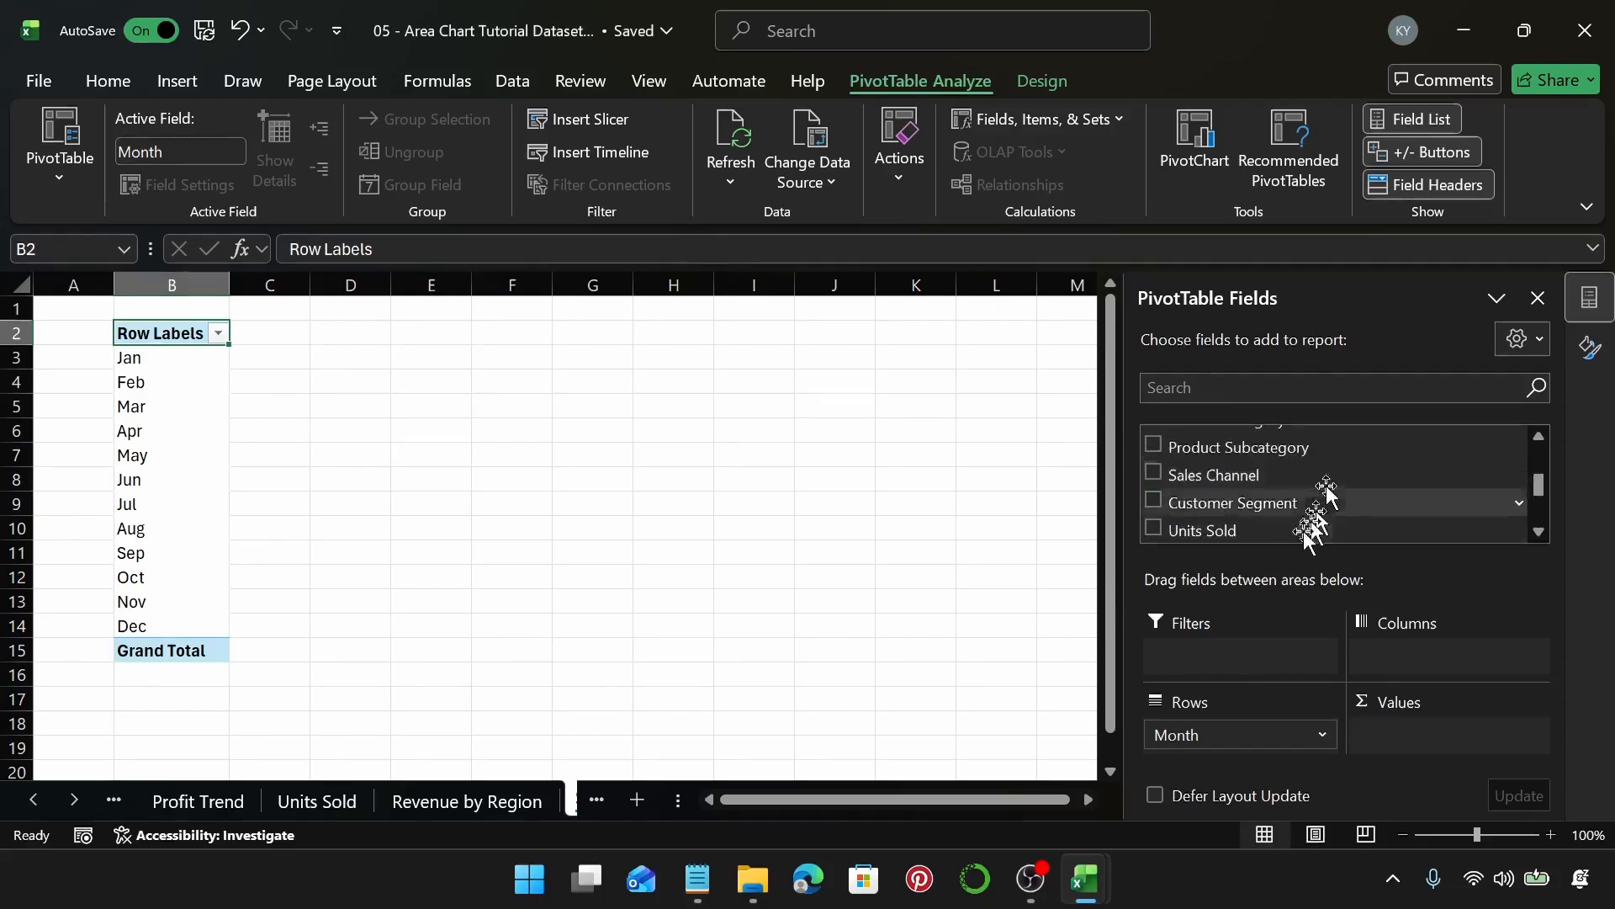
drag(1205, 474, 1435, 655)
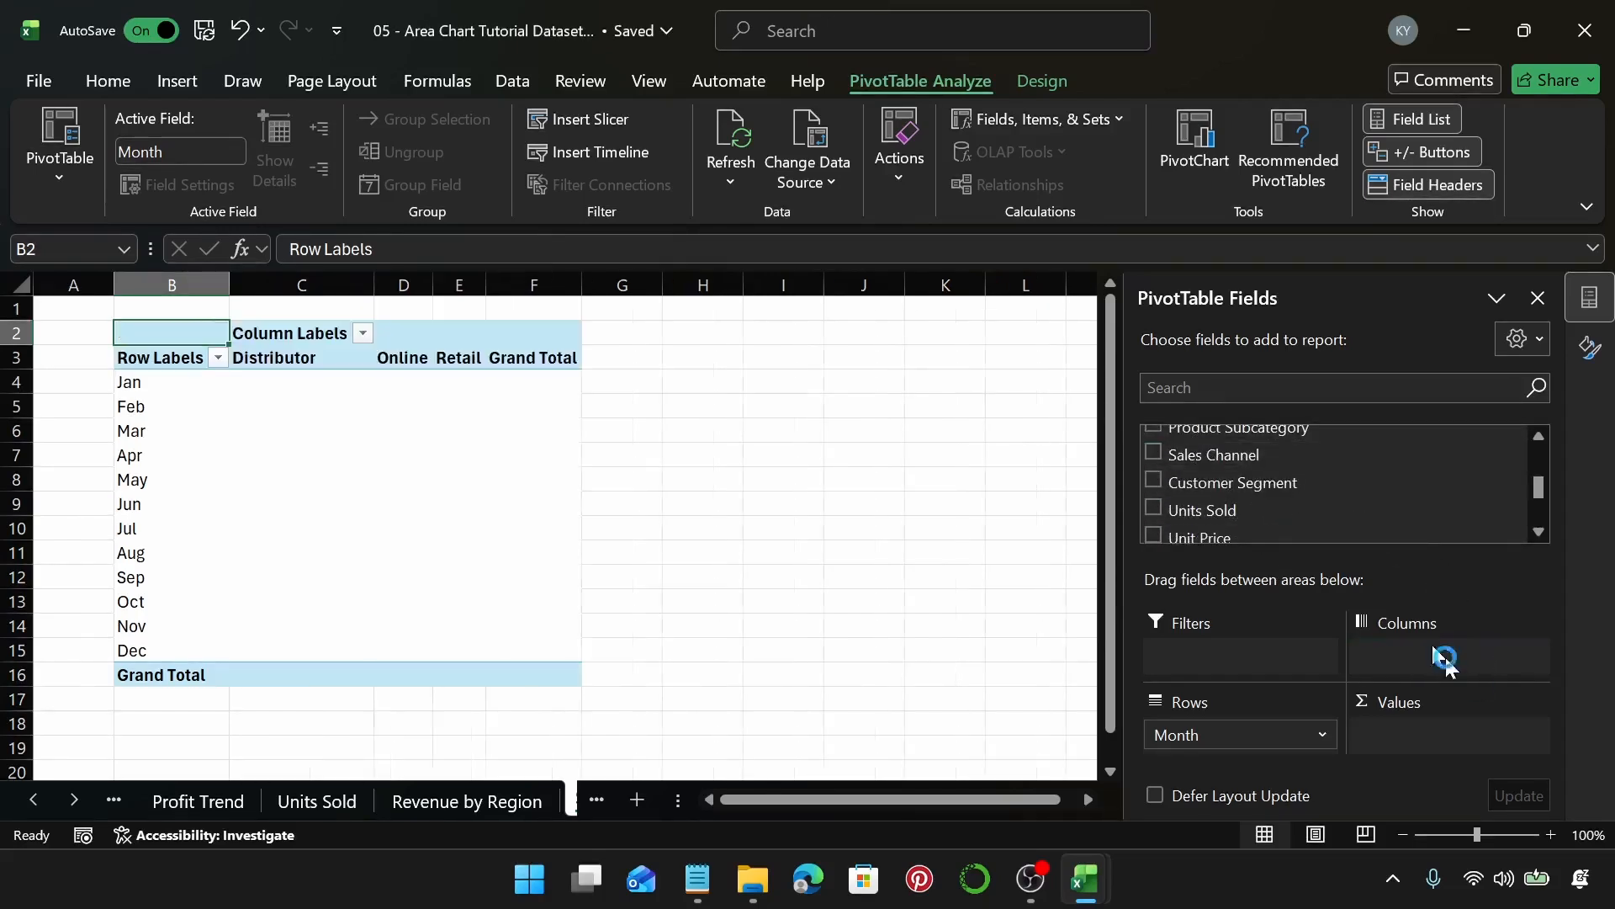
scroll(1319, 465, down, 6)
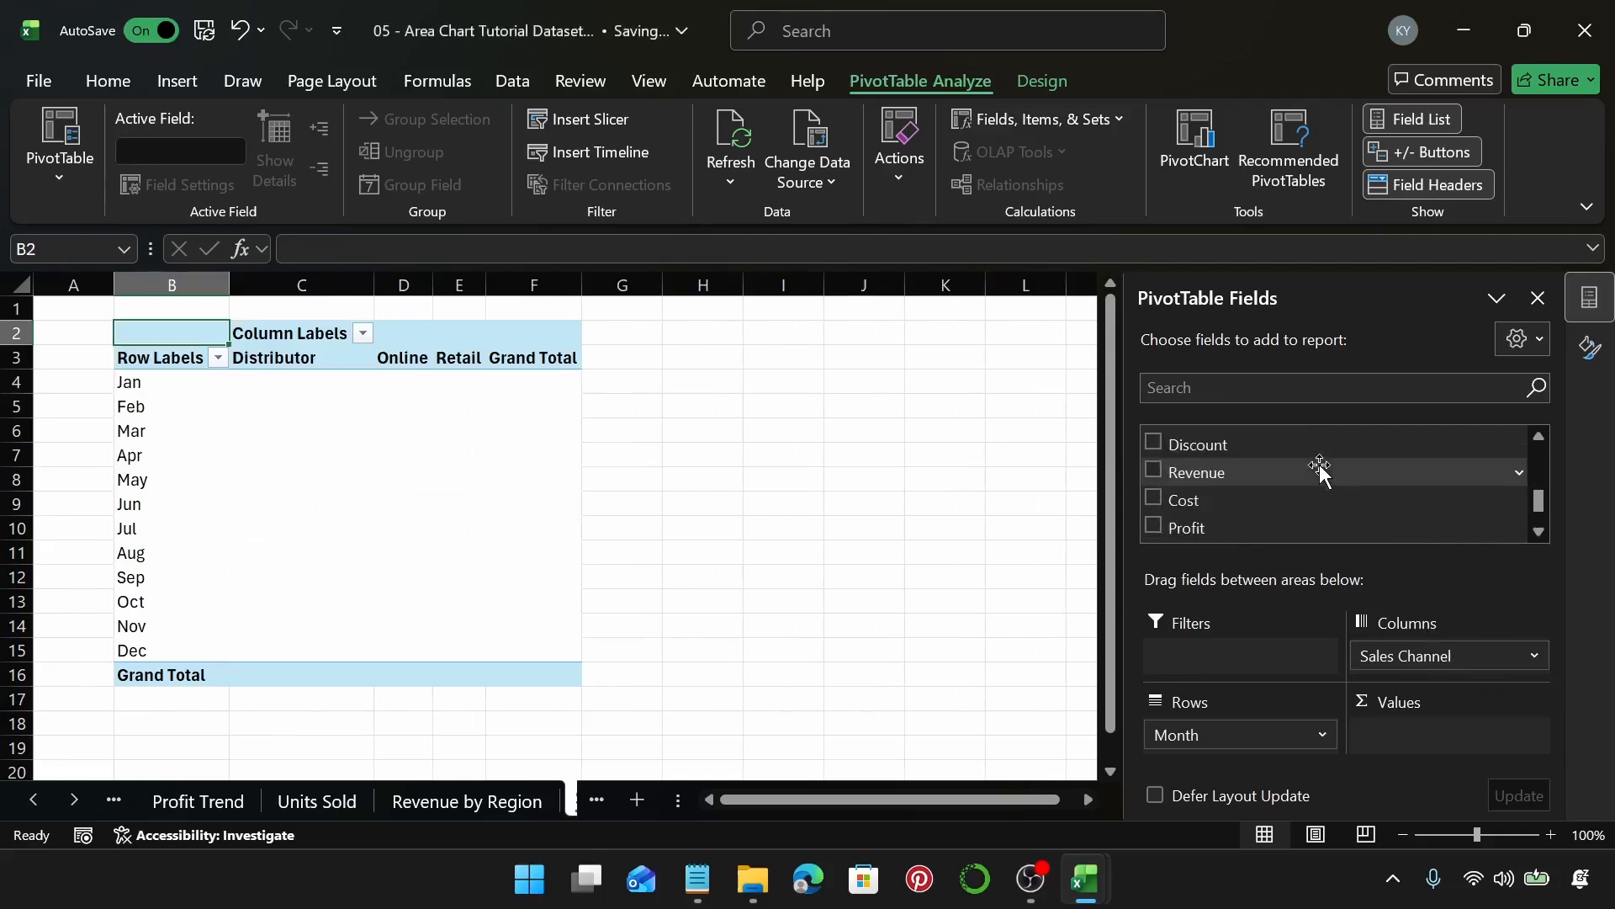
drag(1319, 465, 1435, 727)
Insert a 100% Stacked Area PivotChart from the PivotTable's profit values and place it below the table's header rows.
click(324, 384)
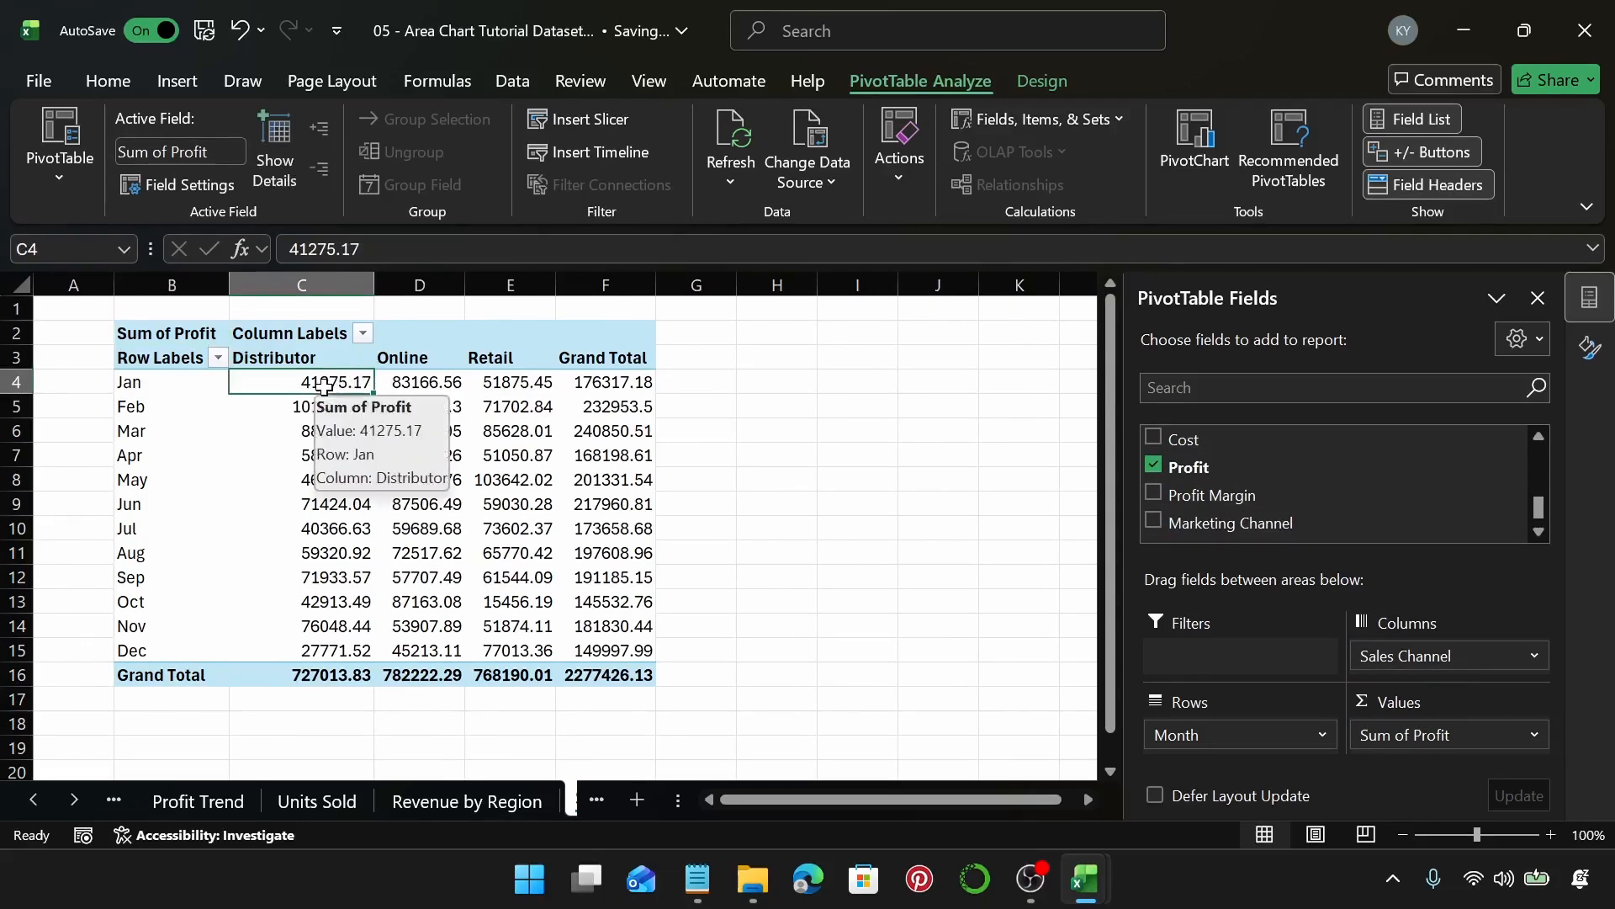
key(ctrl+shift+End)
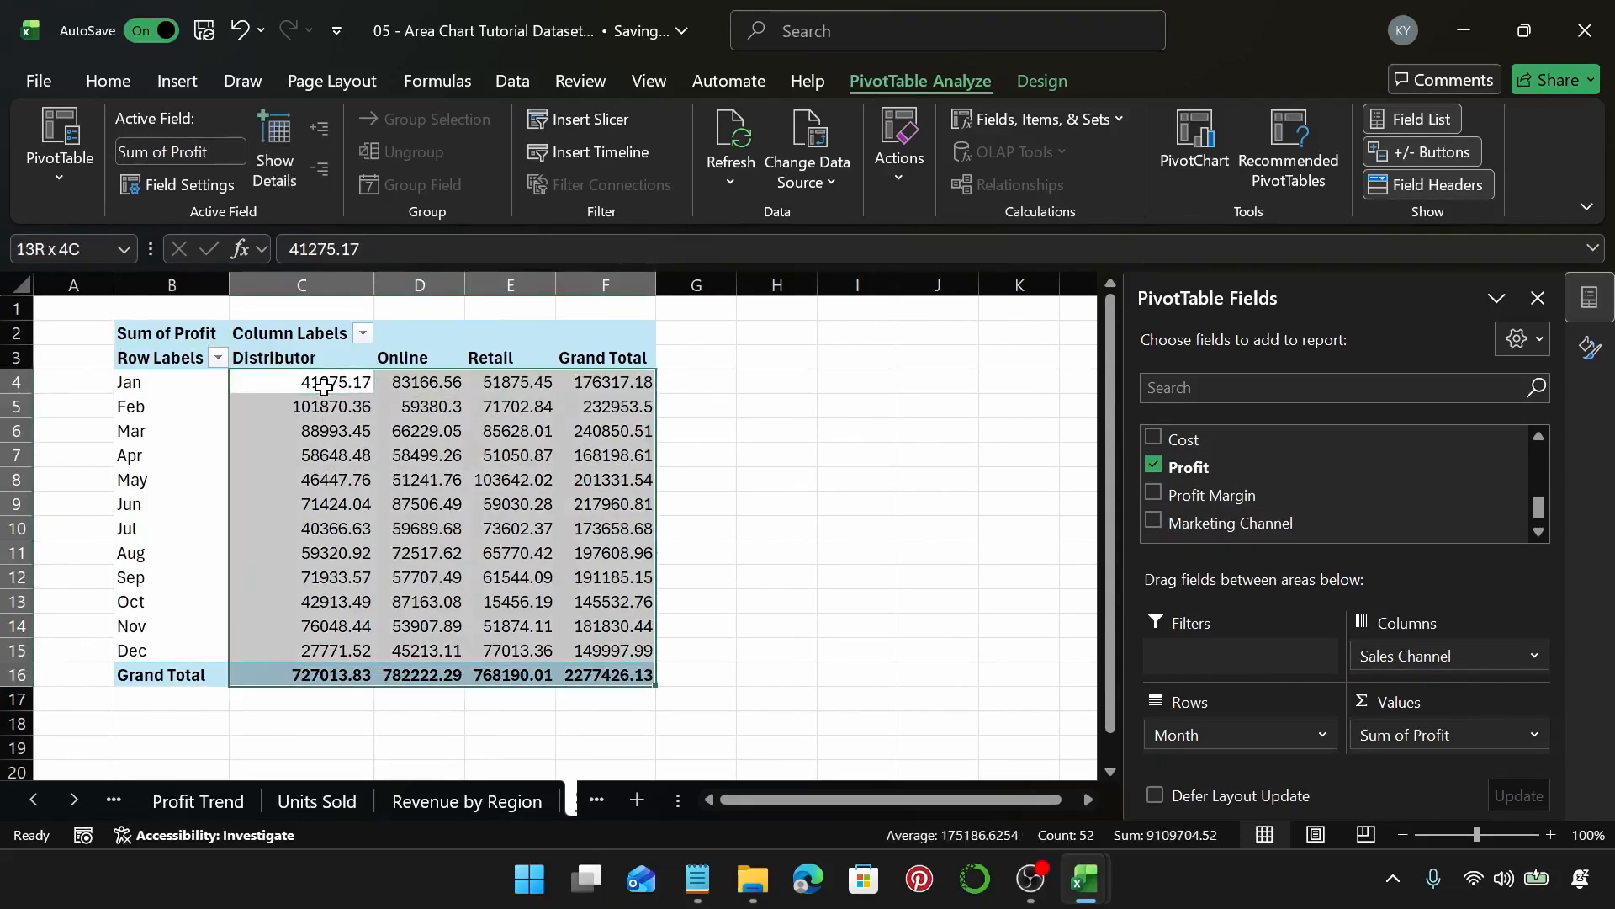
click(176, 82)
click(610, 165)
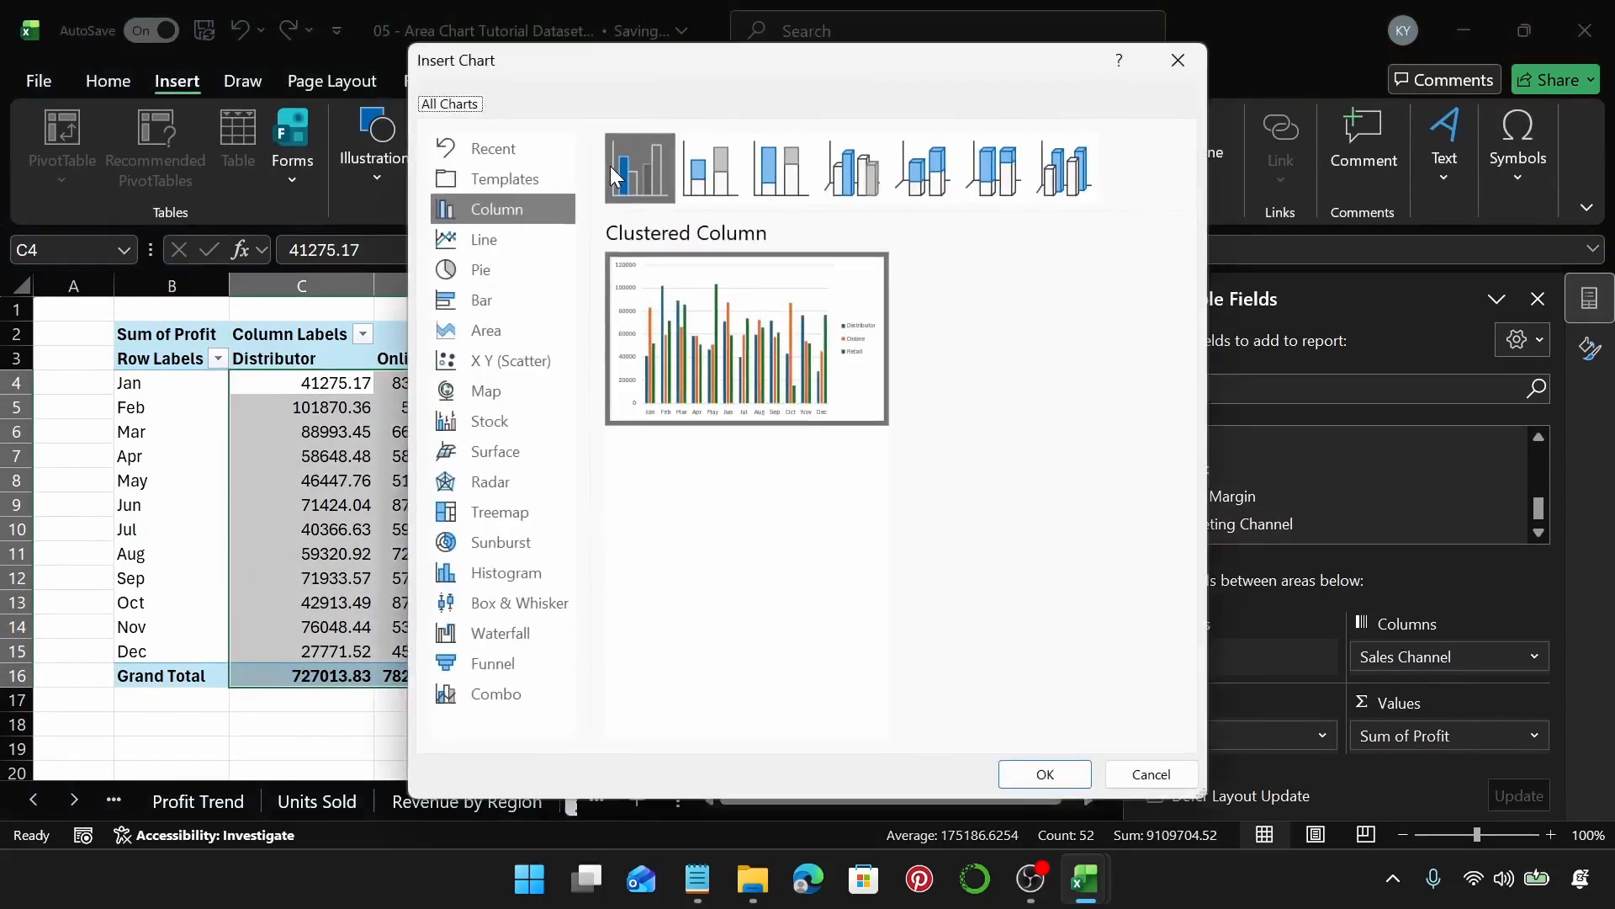
click(505, 331)
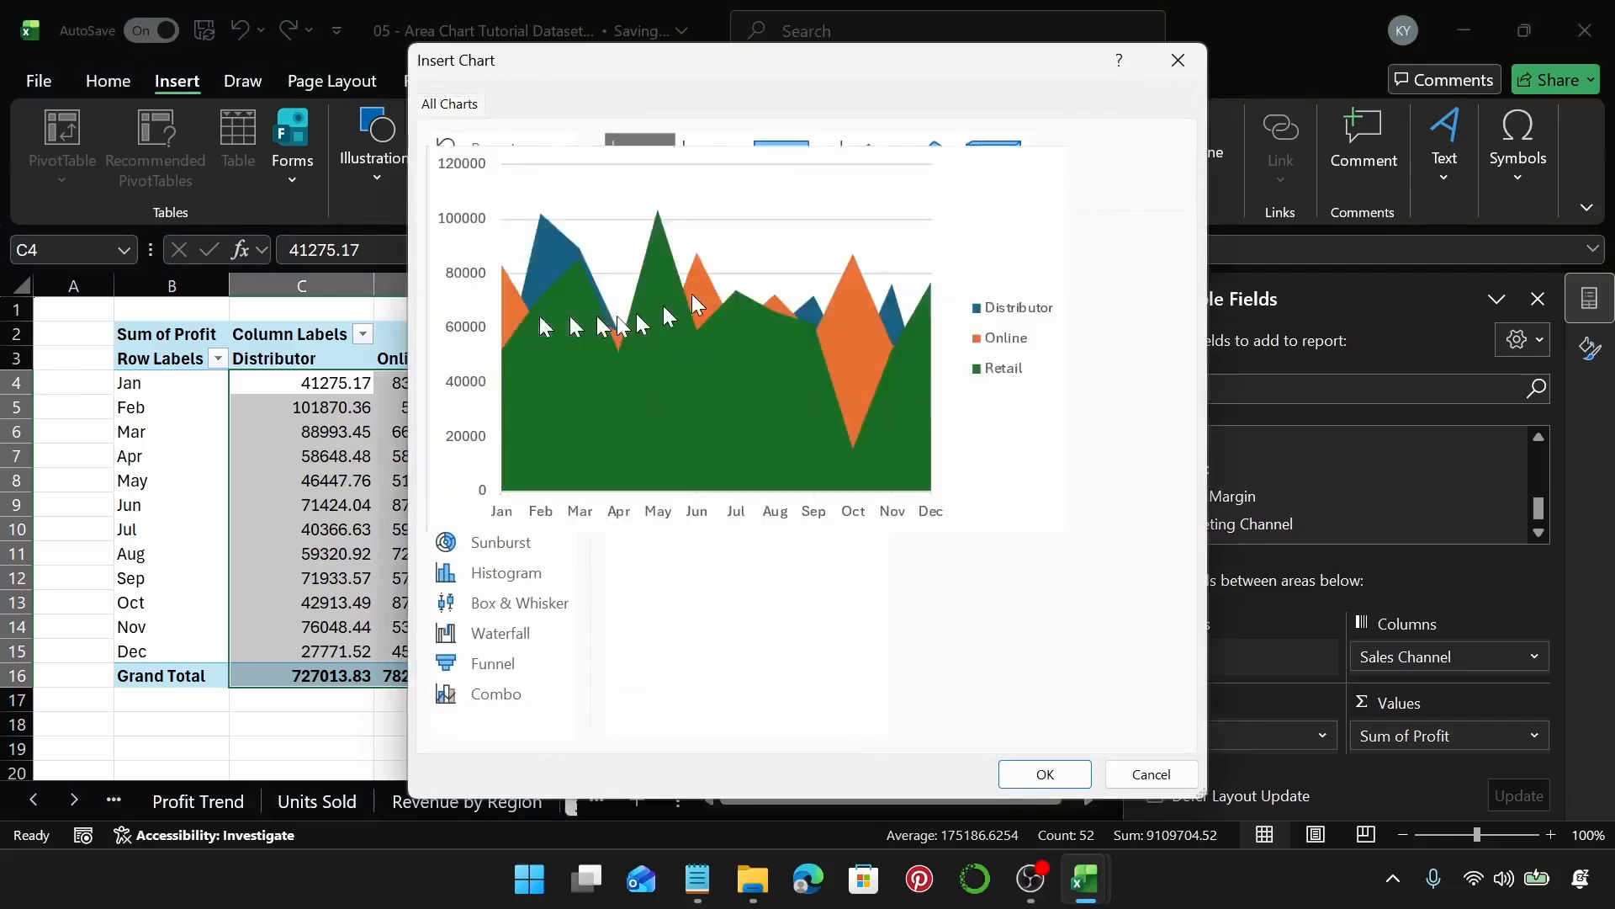
click(799, 181)
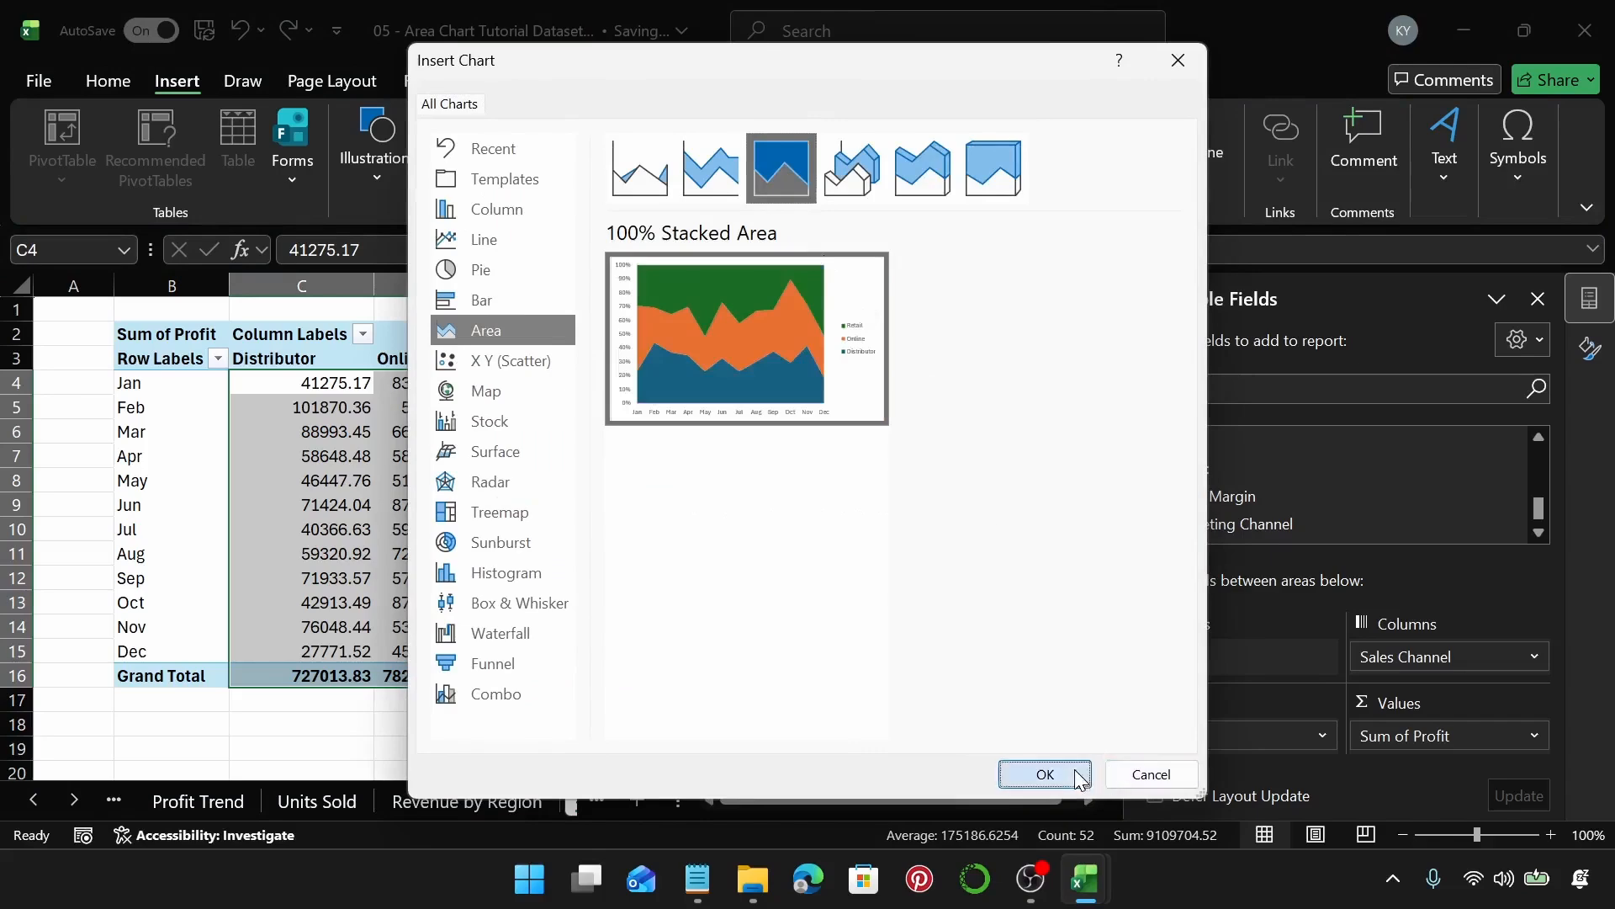
click(1046, 771)
drag(815, 437, 924, 441)
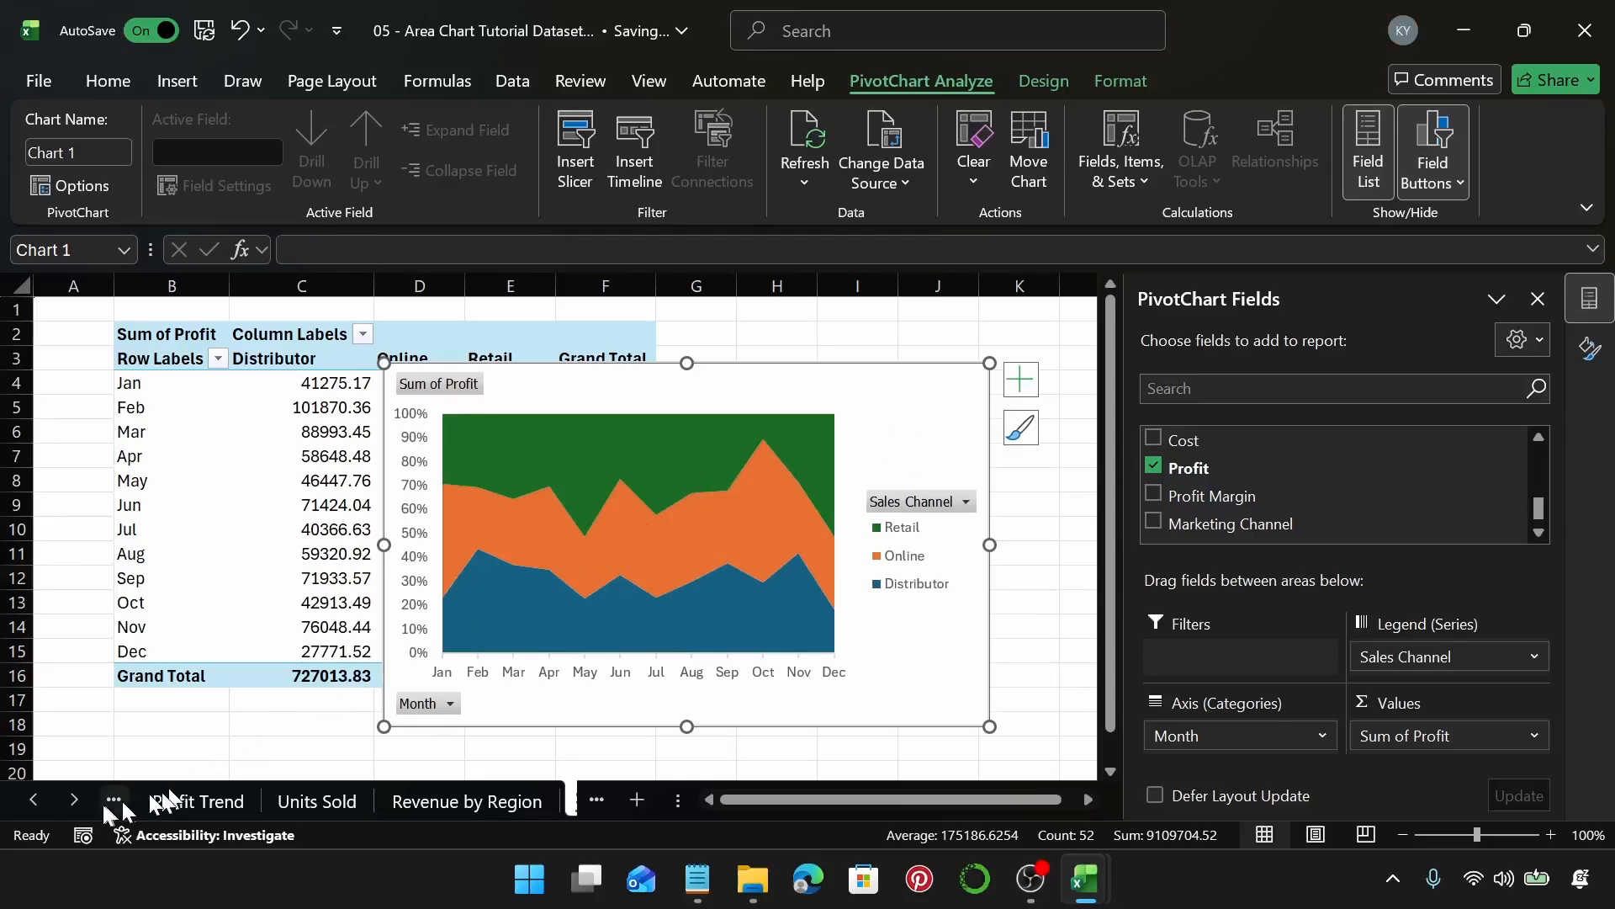
Review the stacked area chart on the Revenue by Region sheet and return to Sheet5.
click(74, 799)
click(348, 806)
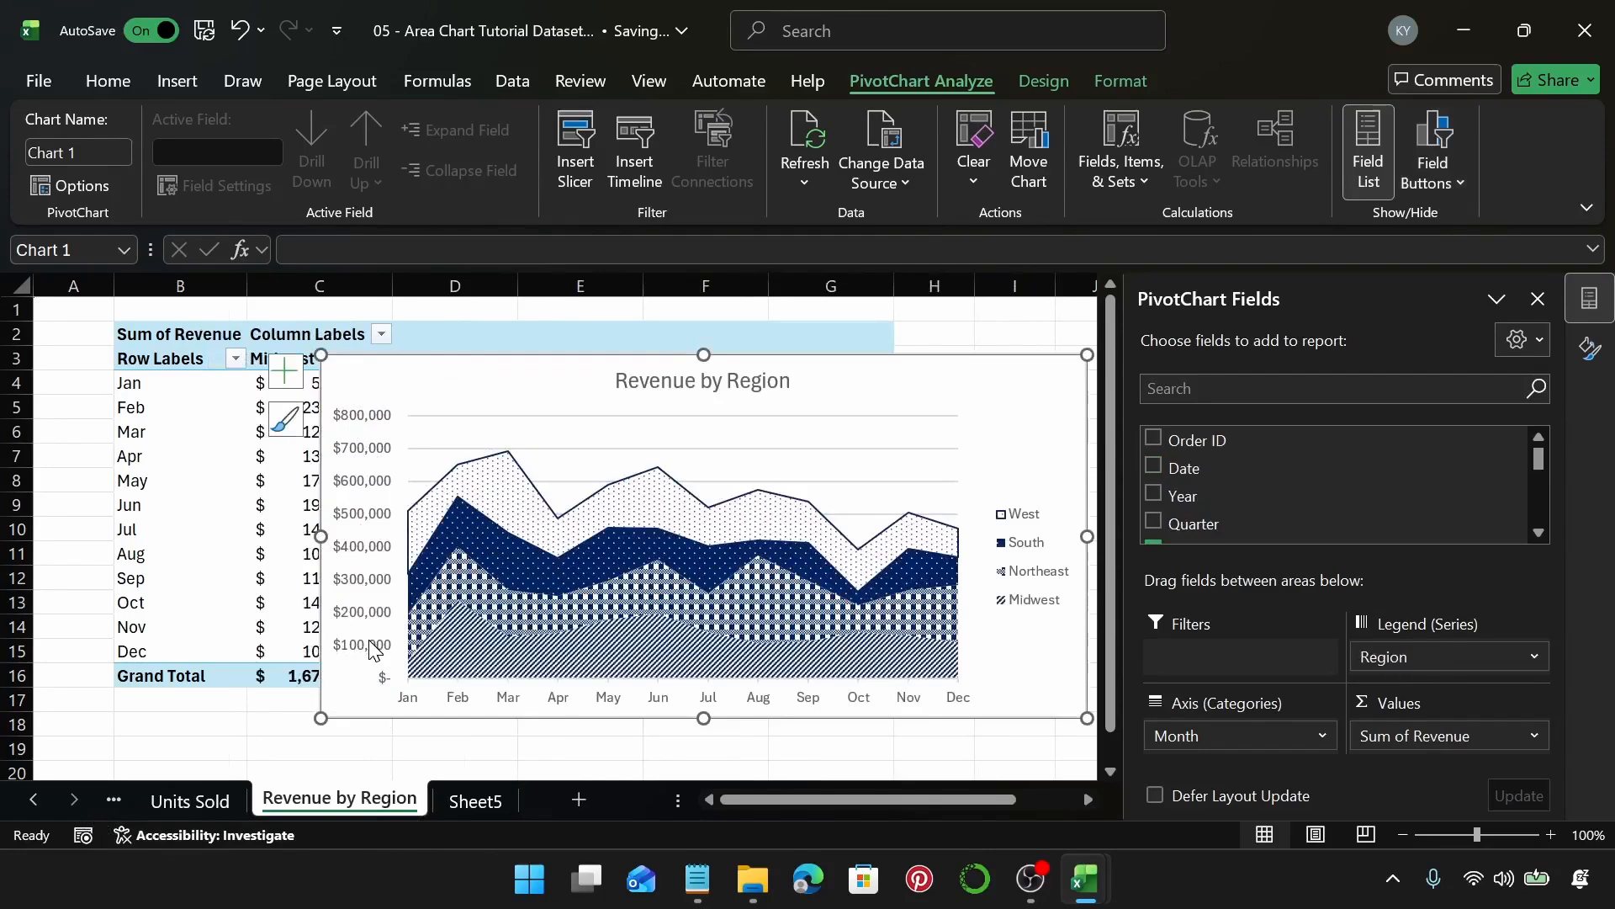
click(462, 805)
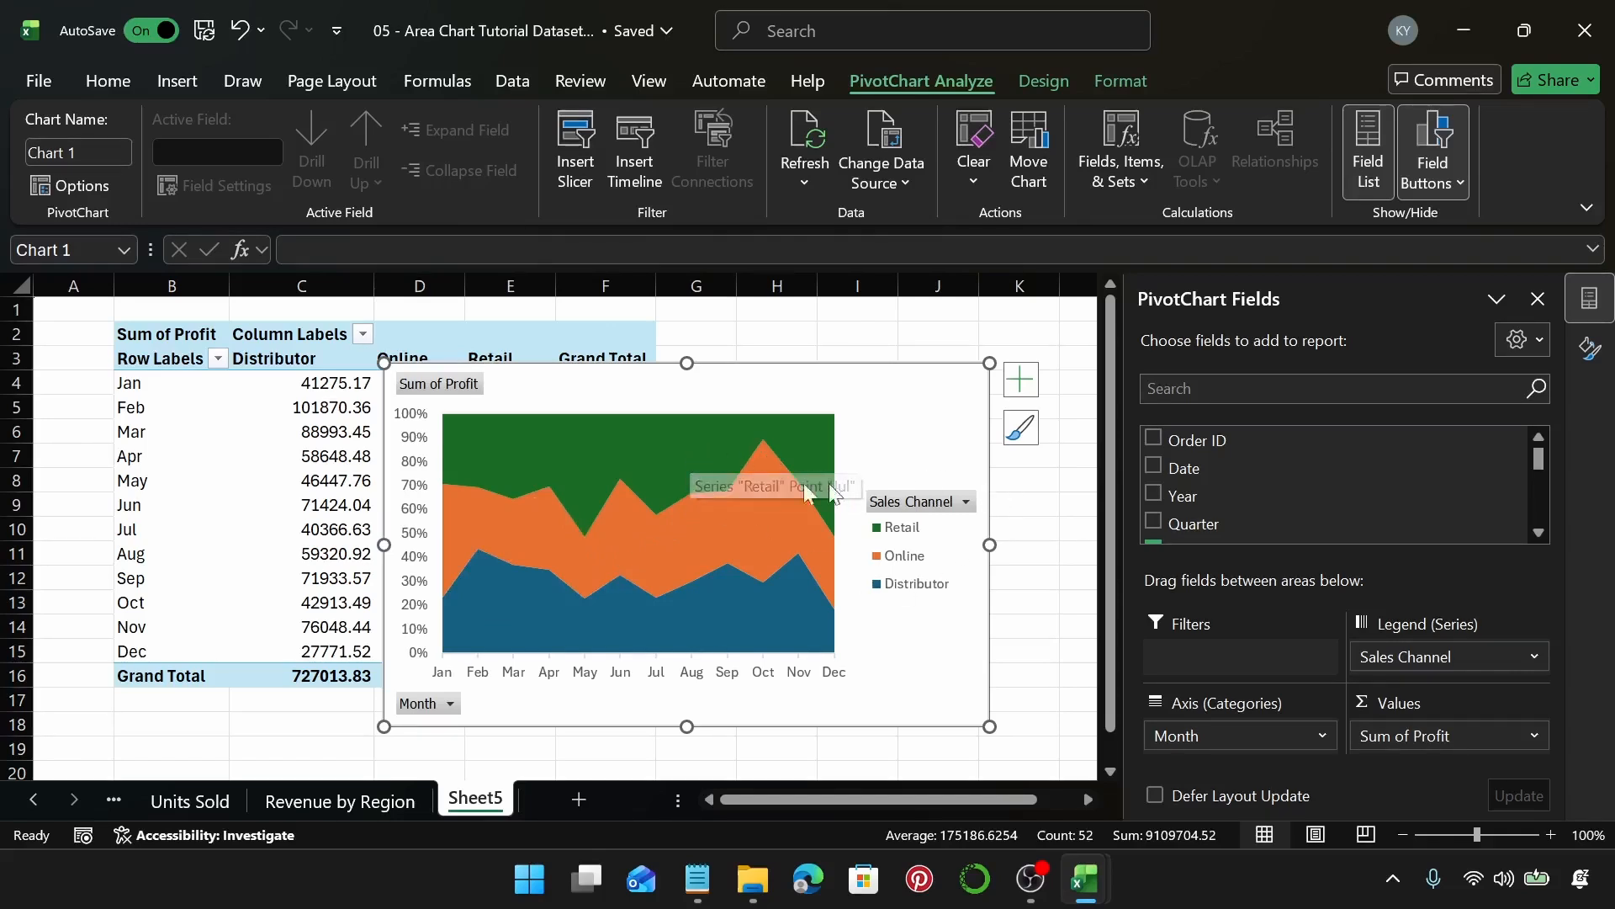
Hide all field buttons on the 100% stacked area chart and add a chart title.
right_click(475, 395)
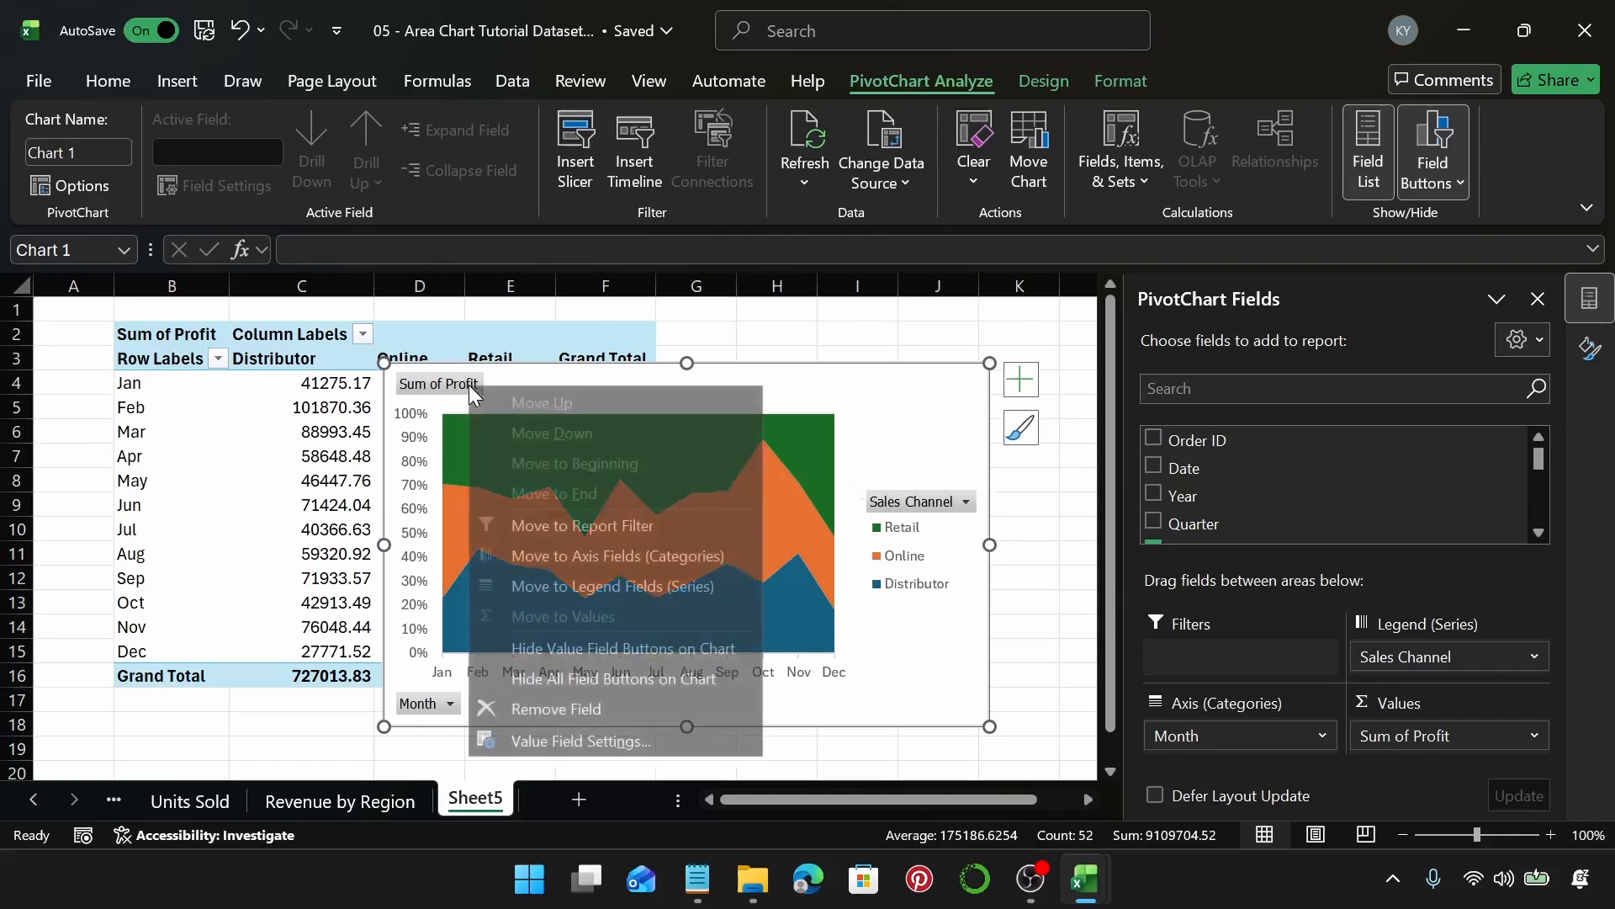
click(588, 683)
click(1020, 379)
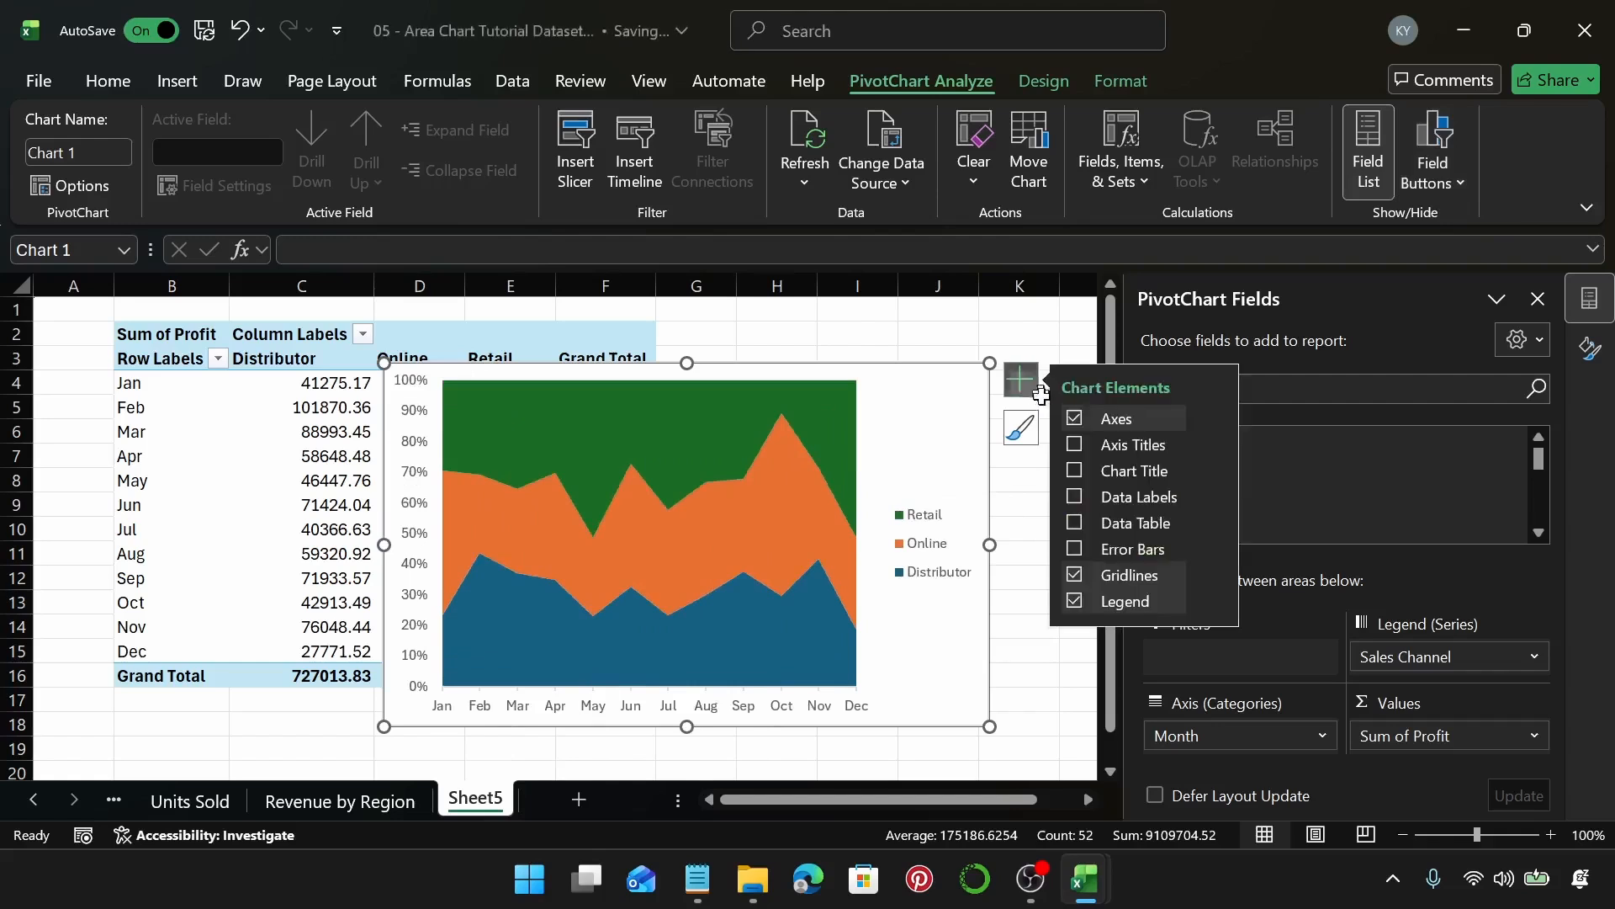
click(1075, 469)
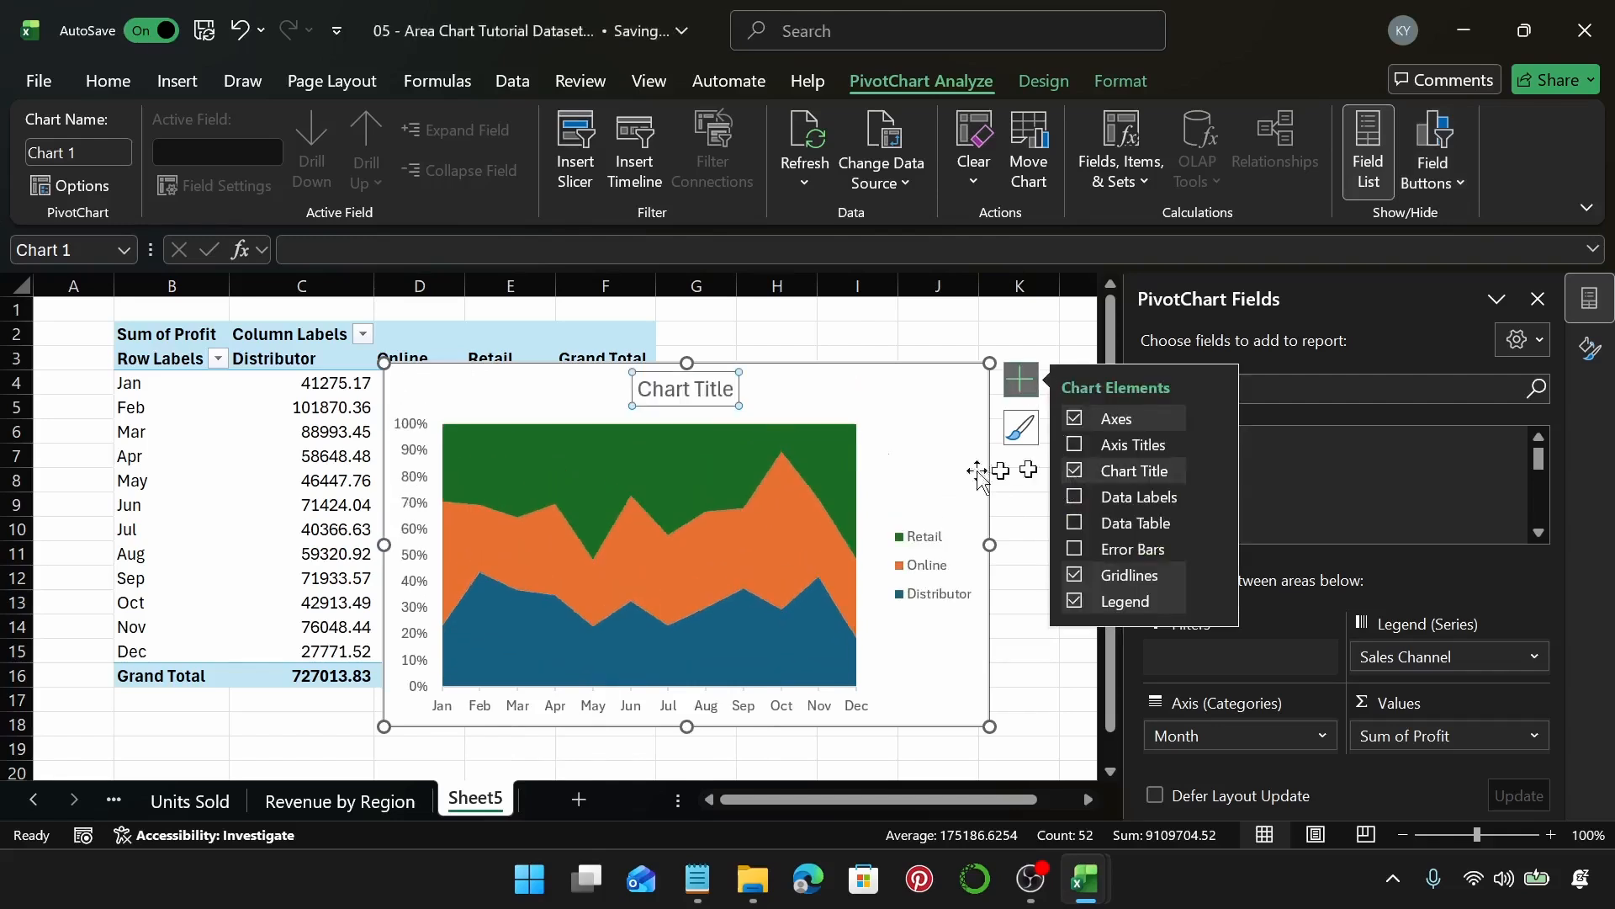
Change the chart title text to "Profit Trend by Sales Channel".
click(683, 397)
click(683, 392)
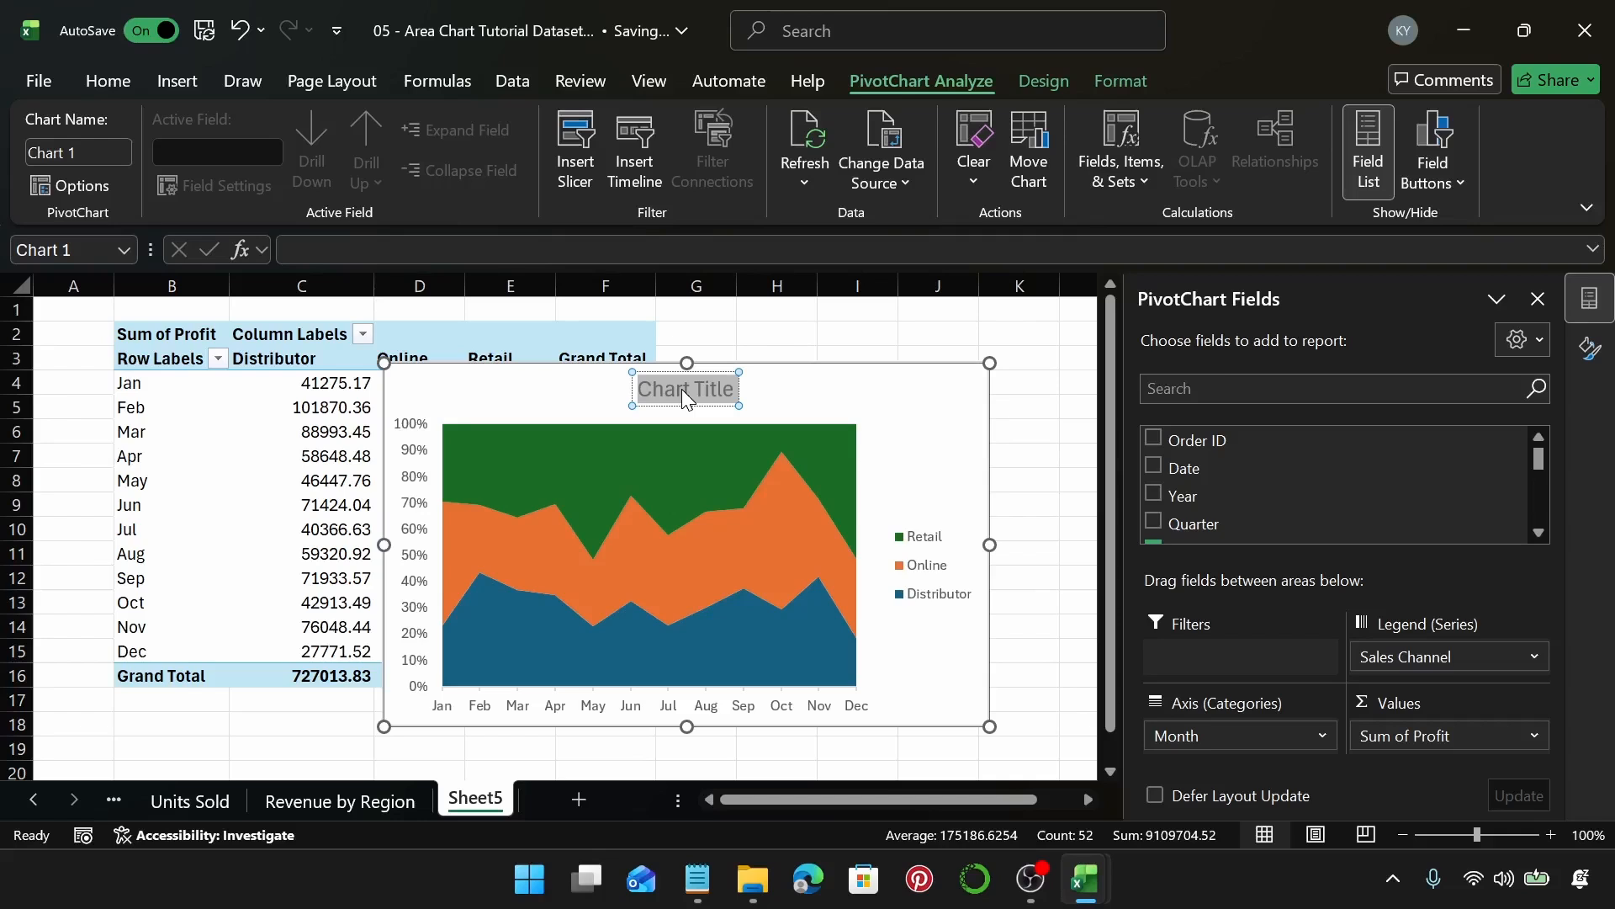
text(Profit)
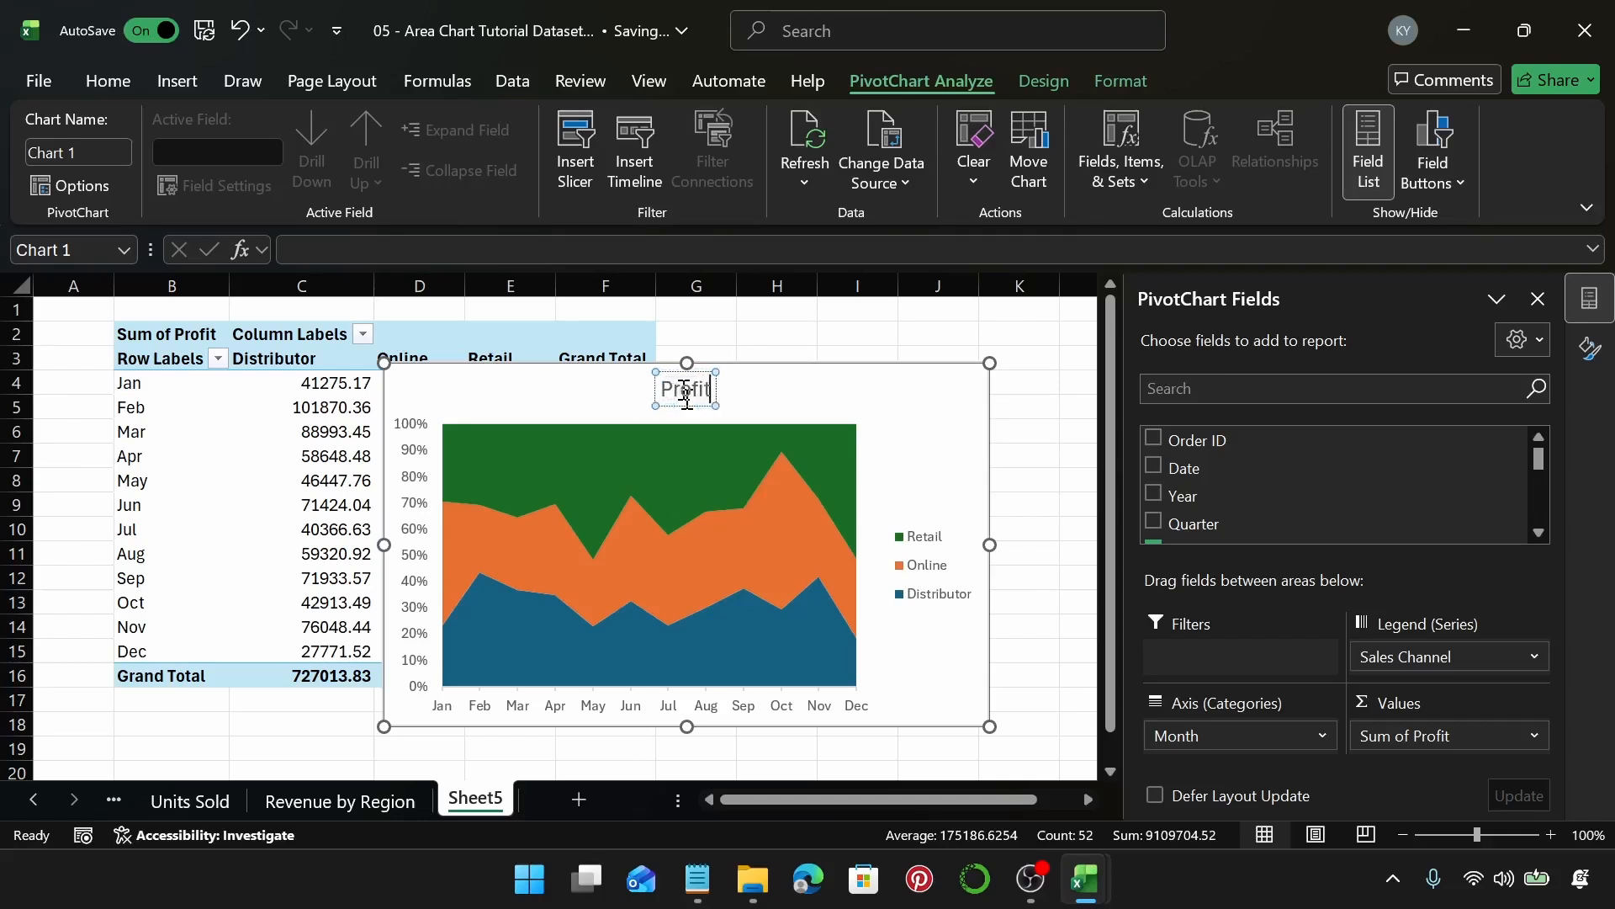
text( Trend)
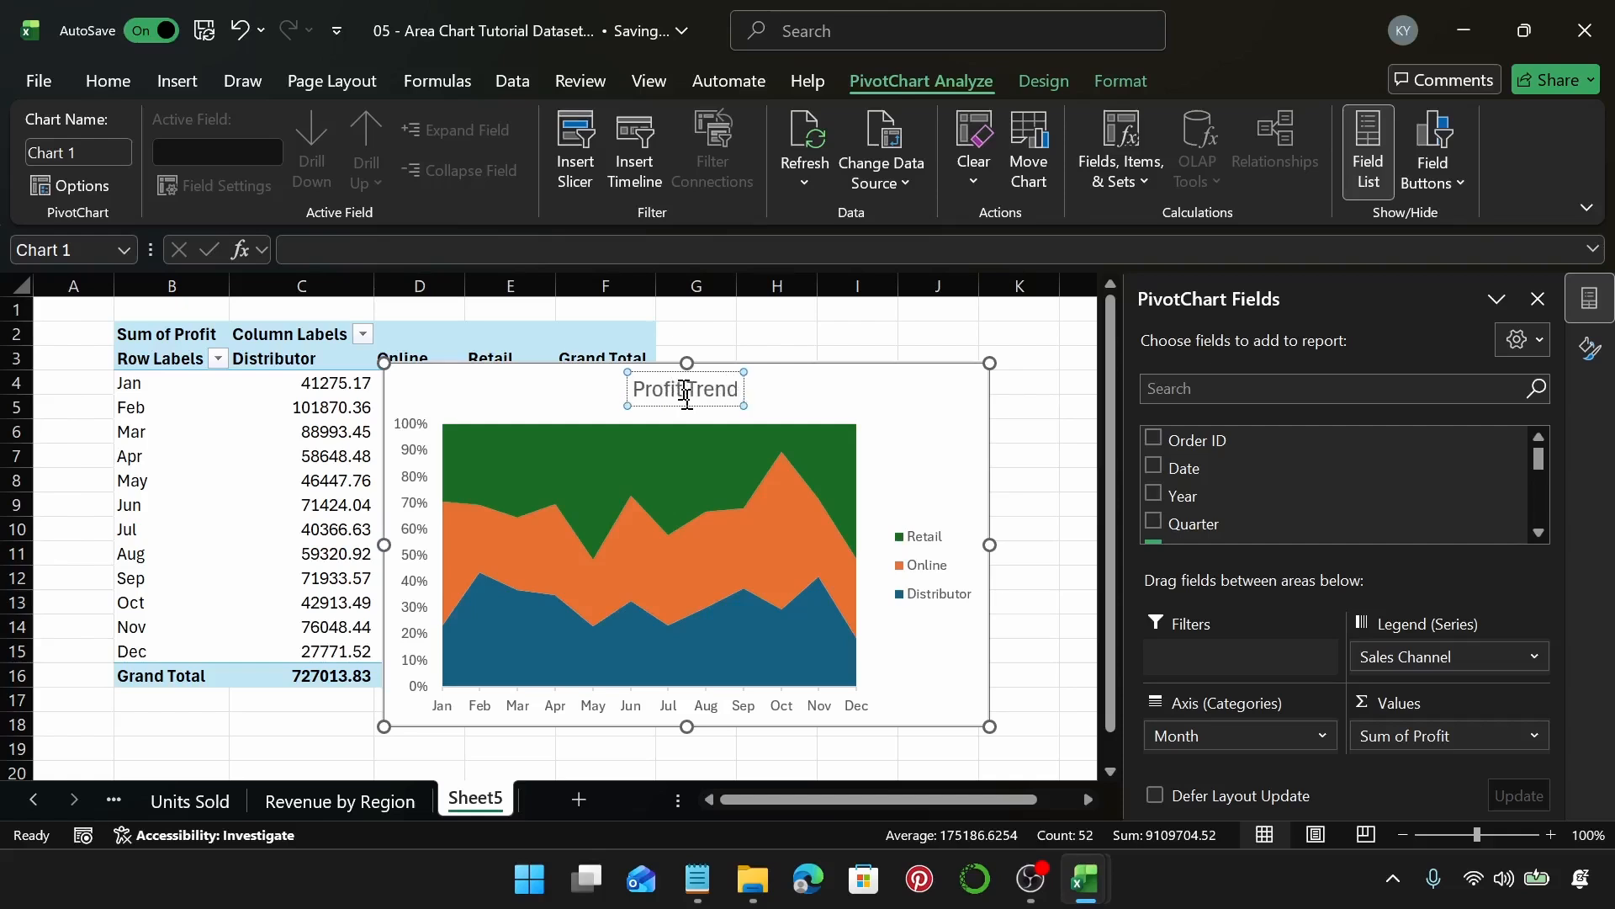
text( by)
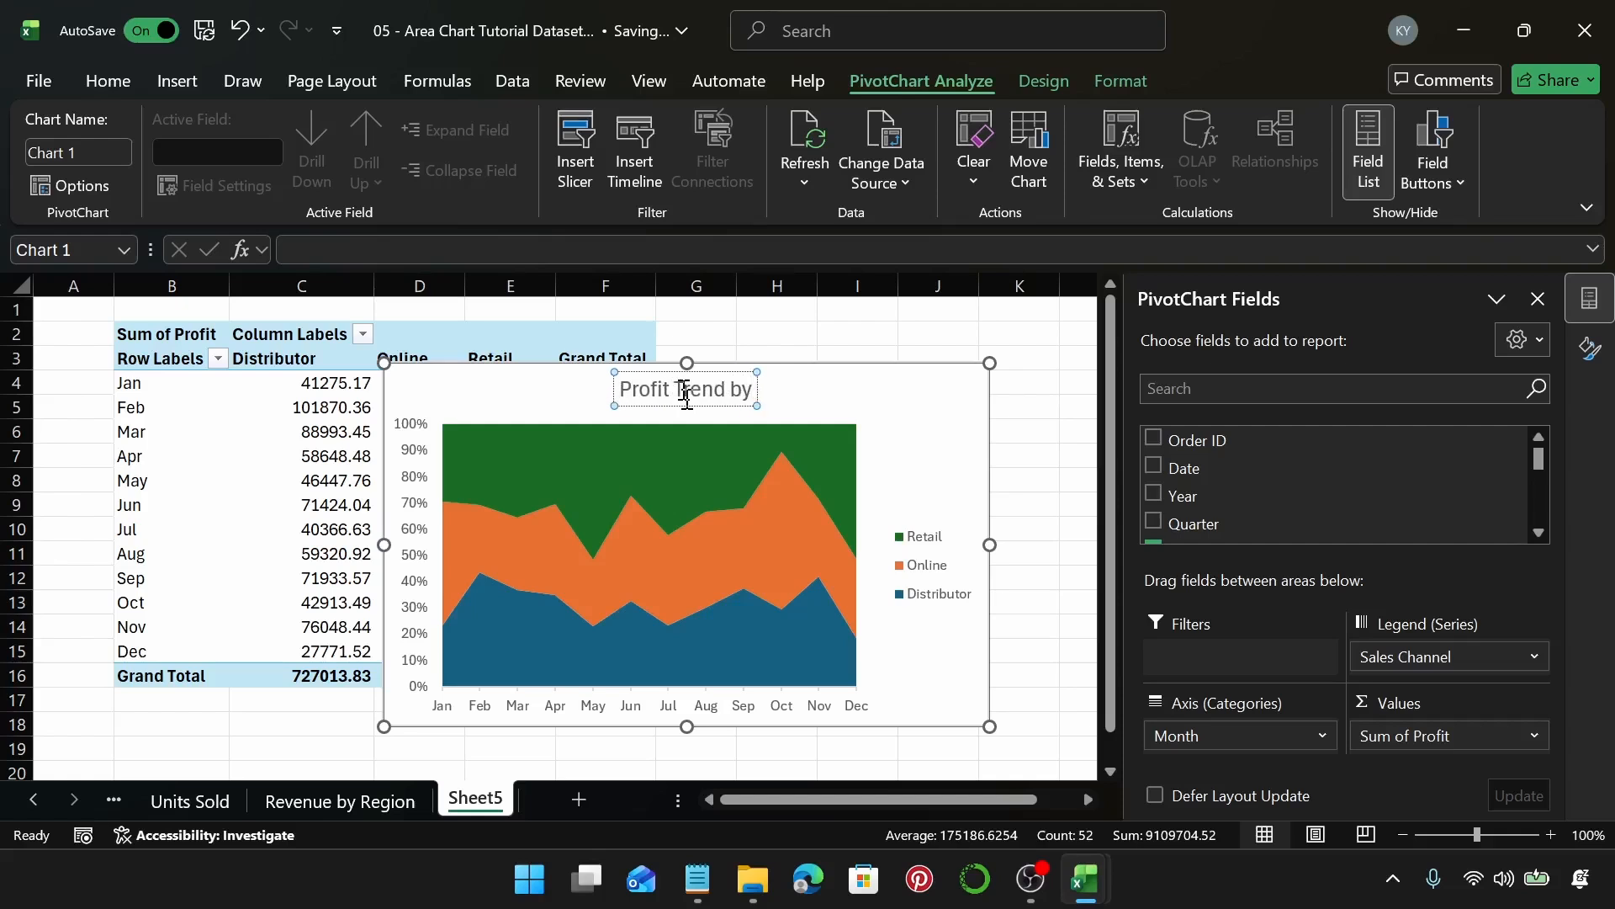
text( Sales C)
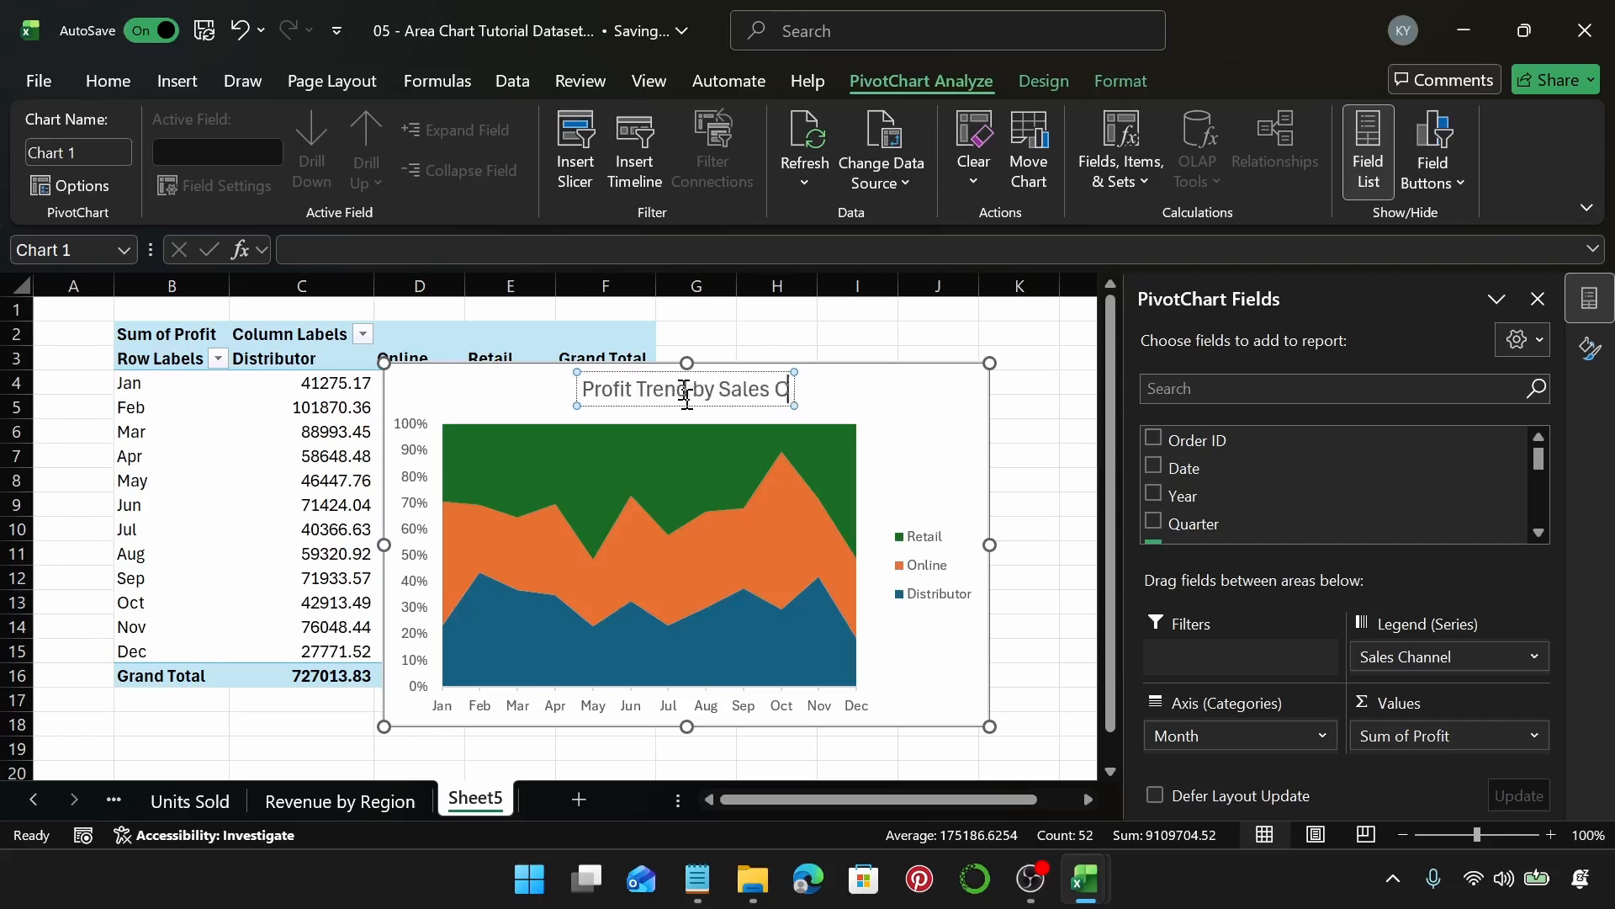
text(han)
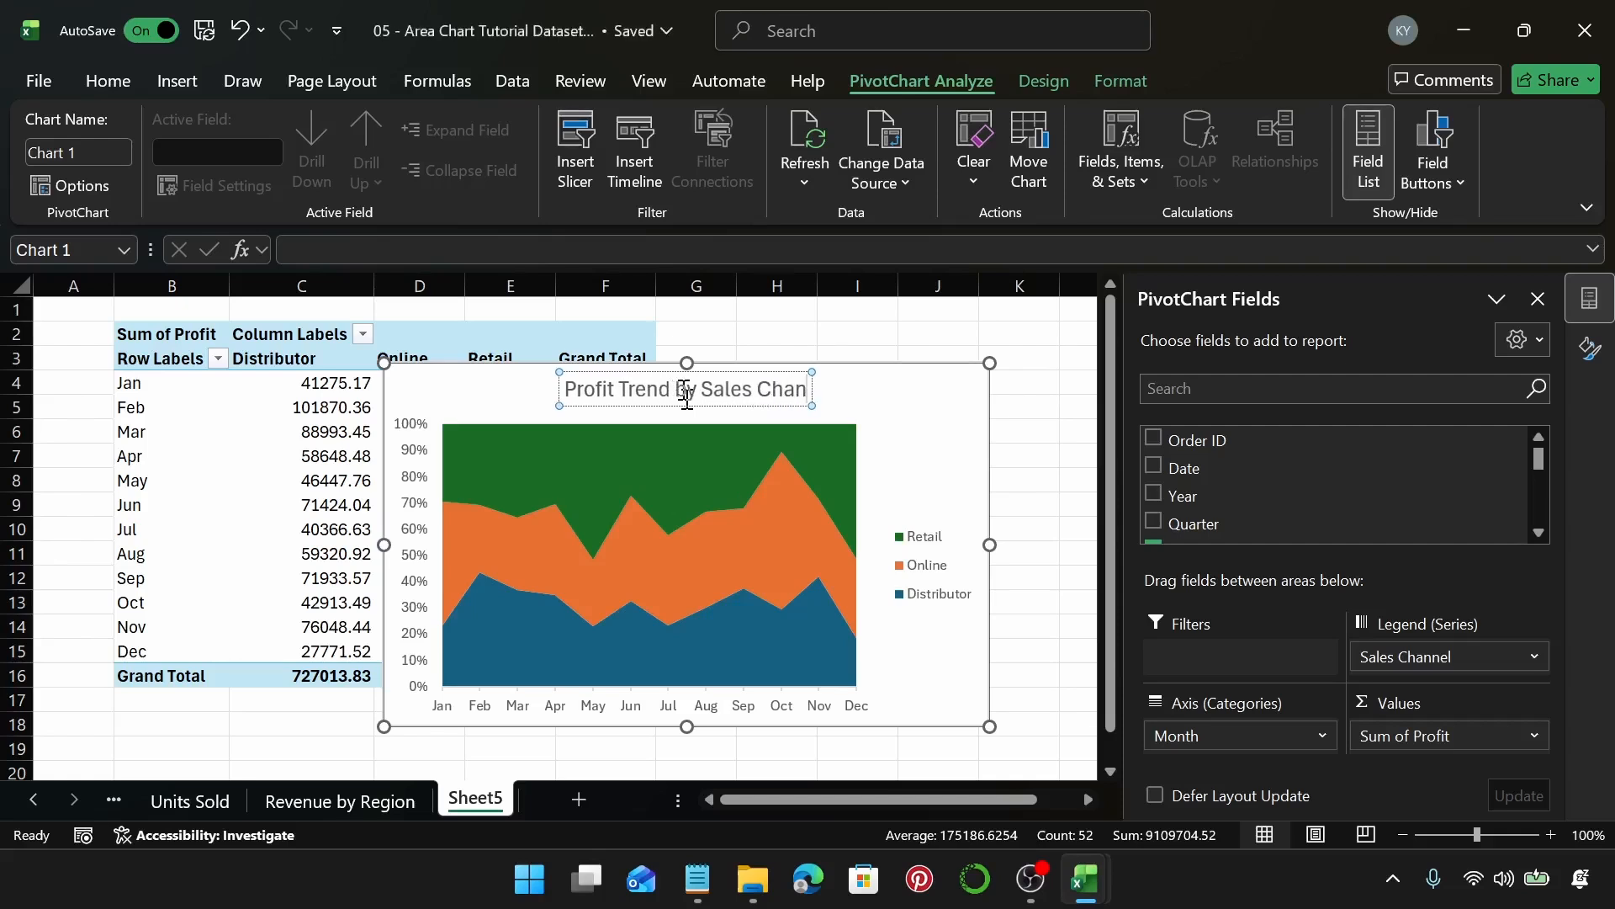
text(nel)
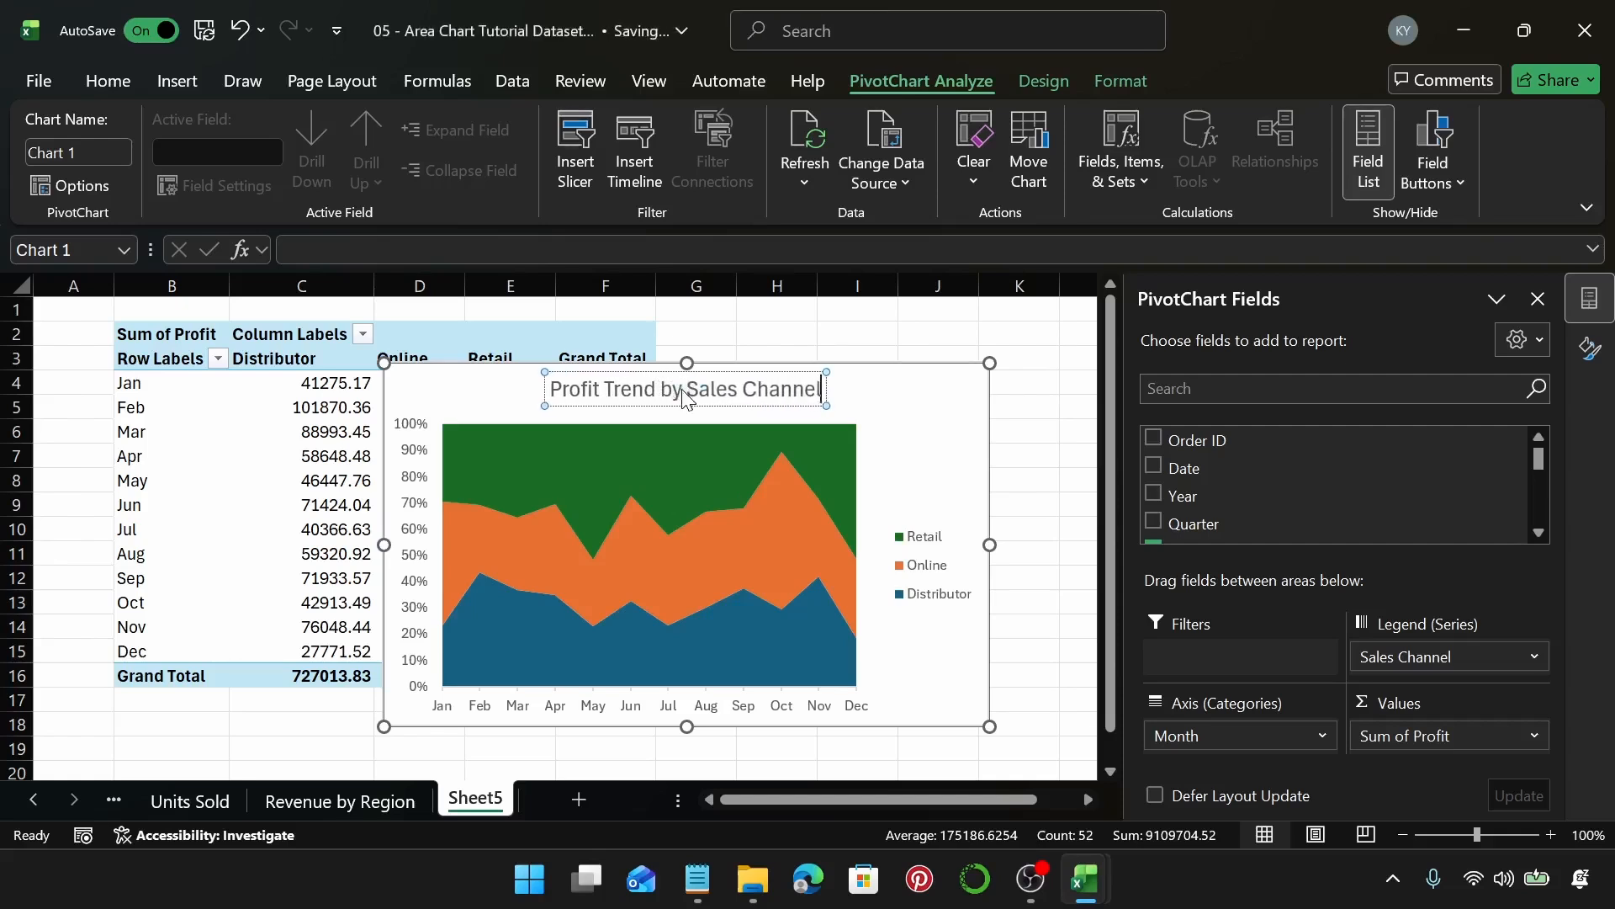
Copy the chart title and use it to rename Sheet5 as "Profit Trend by Sales Channel".
key(ctrl+a)
key(ctrl+c)
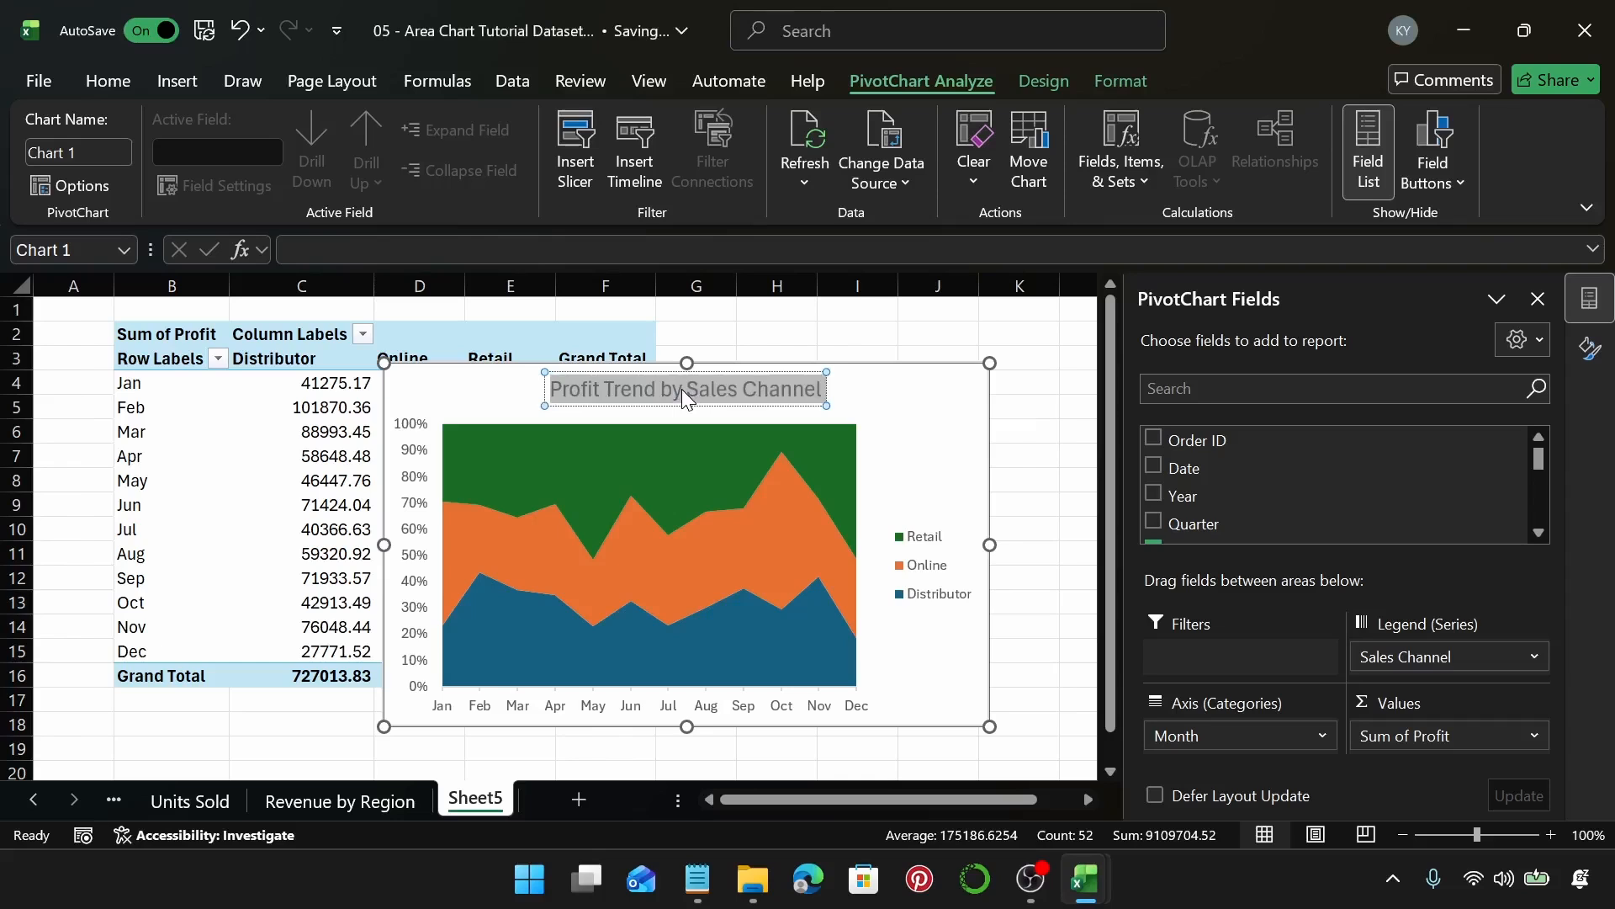
double_click(462, 801)
key(ctrl+v)
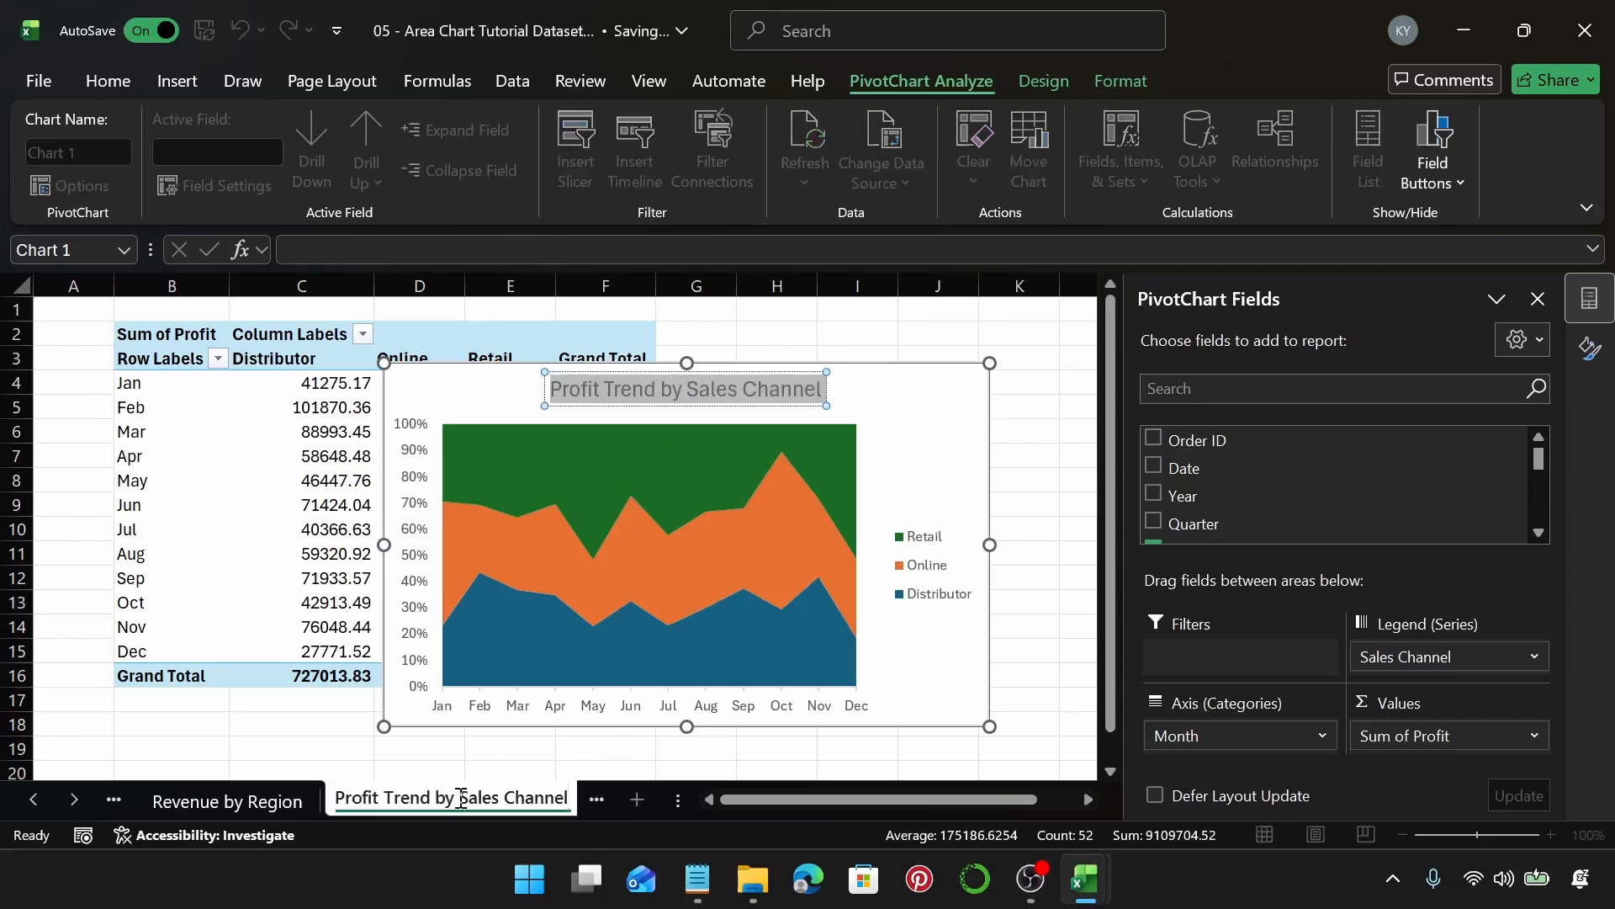
key(Return)
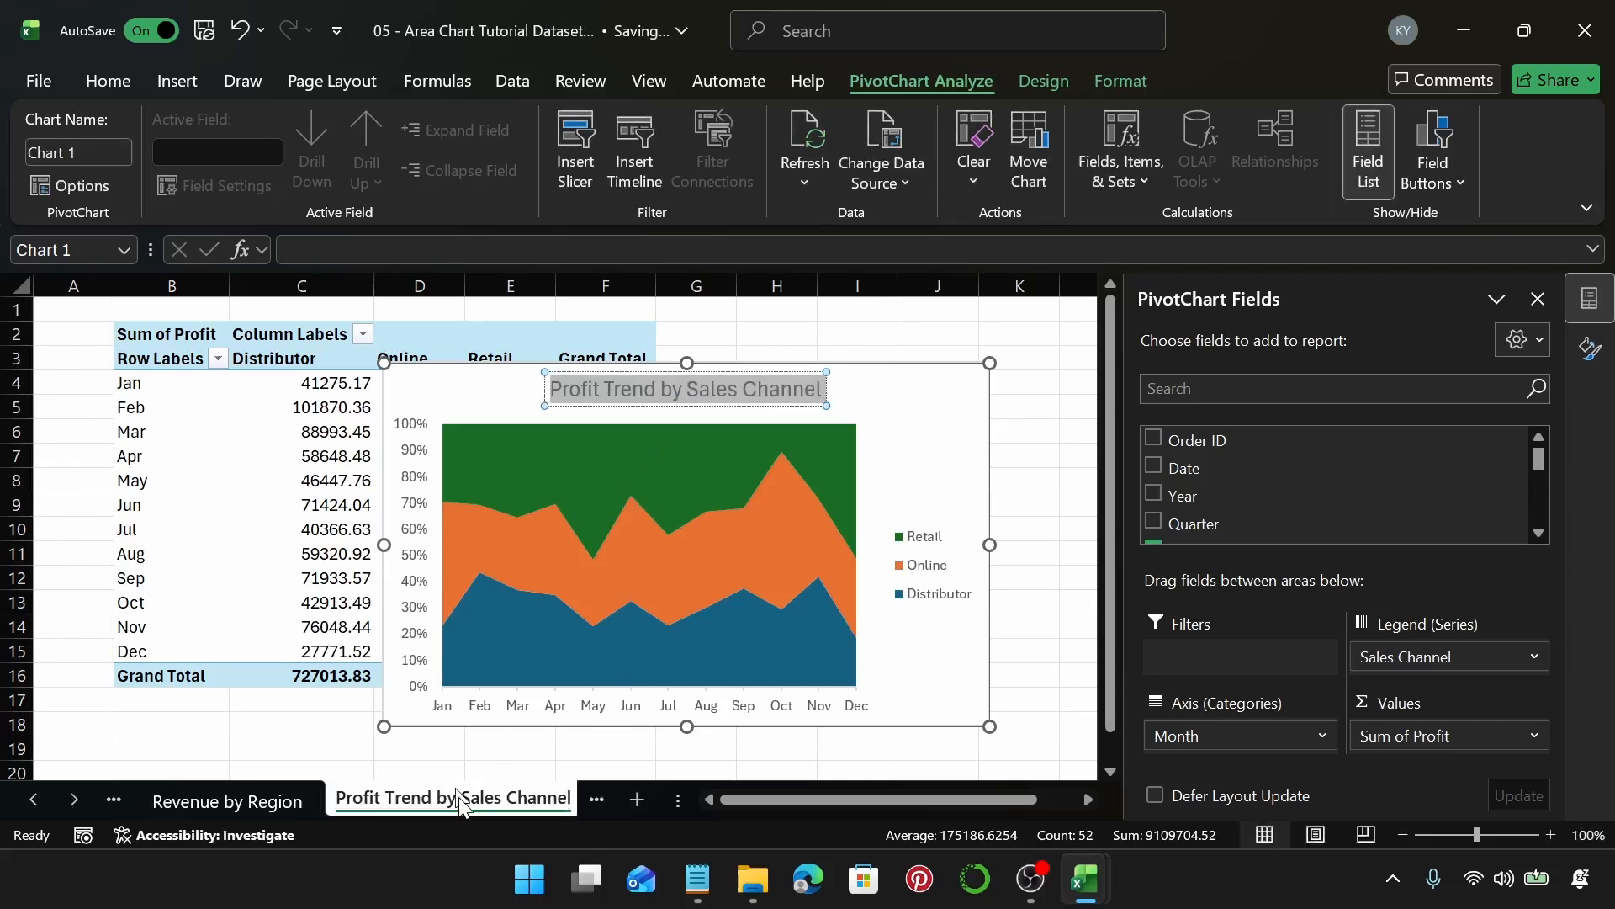
click(909, 402)
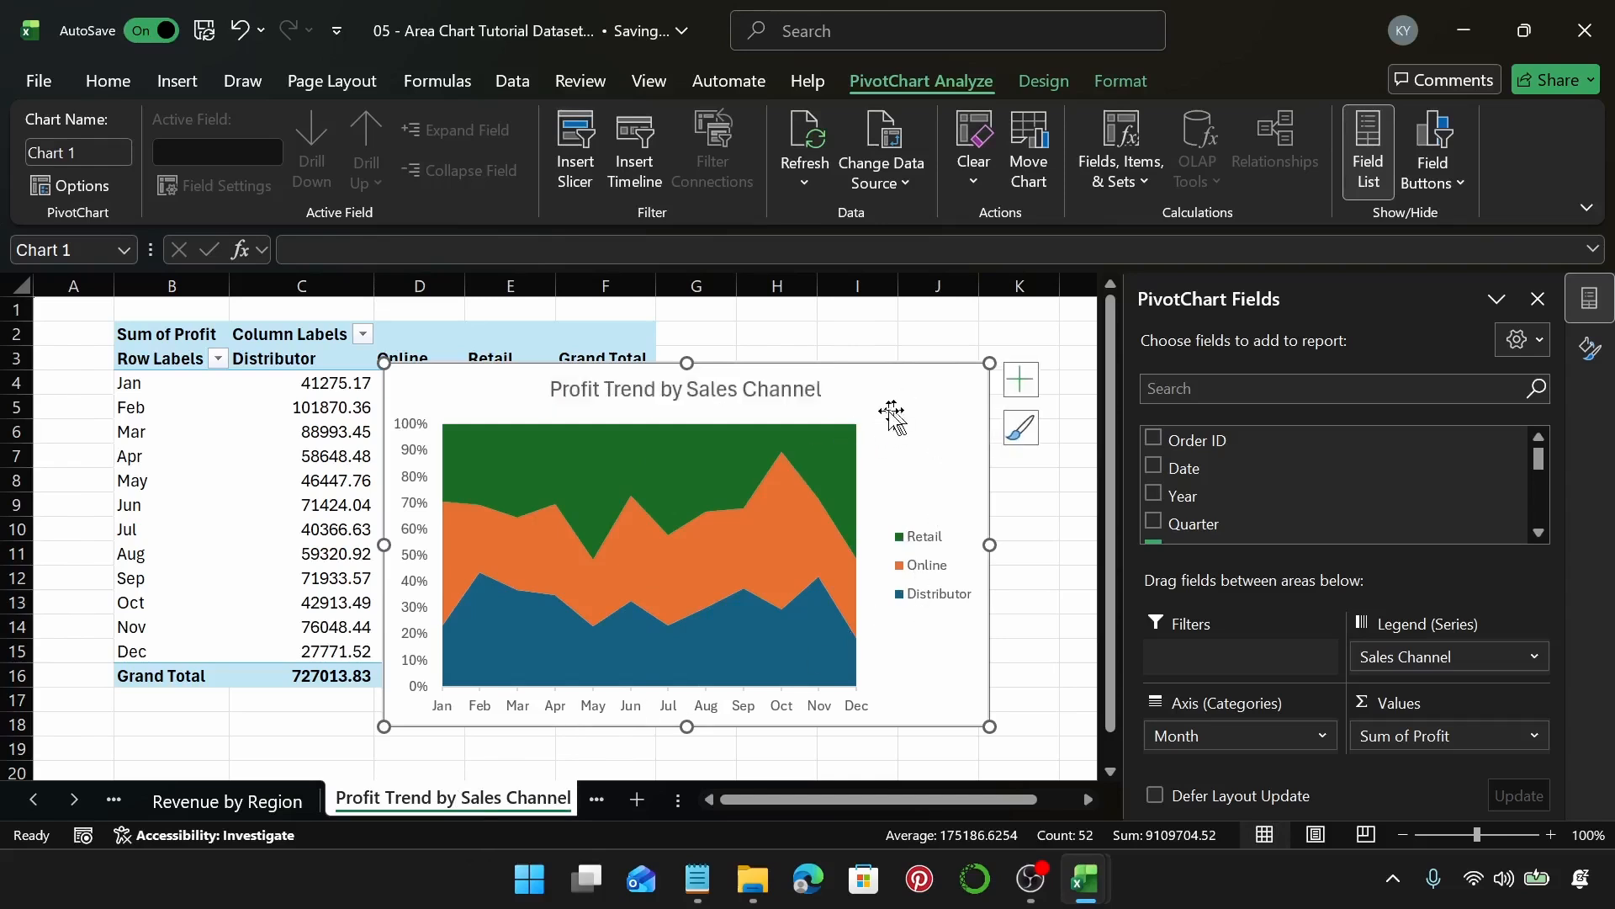
click(820, 446)
click(744, 557)
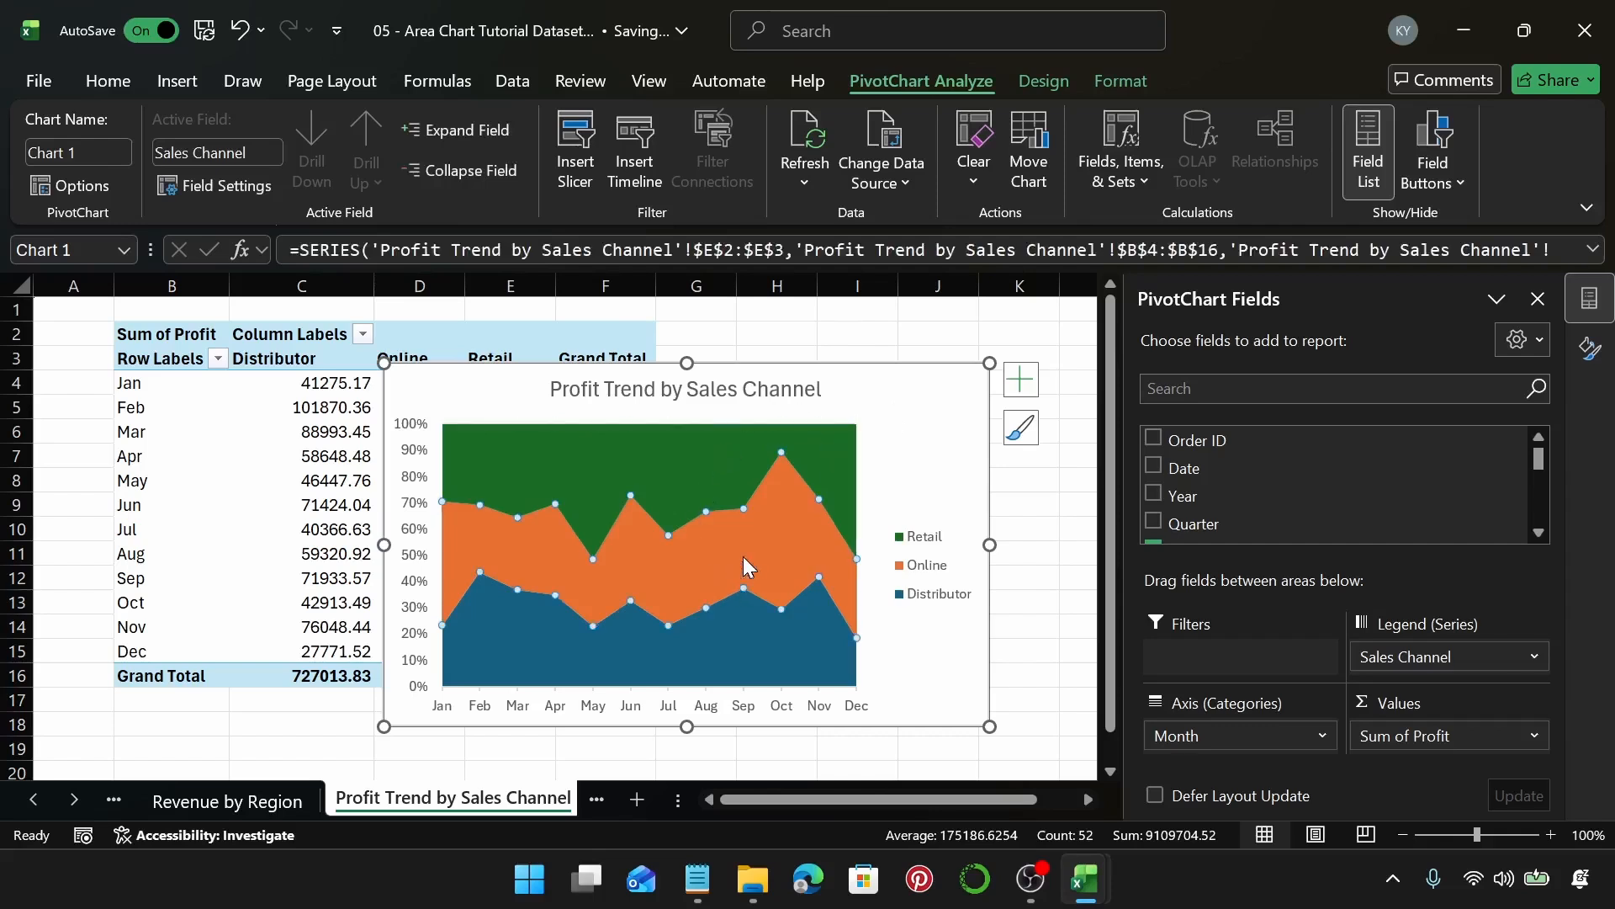
click(694, 654)
click(948, 426)
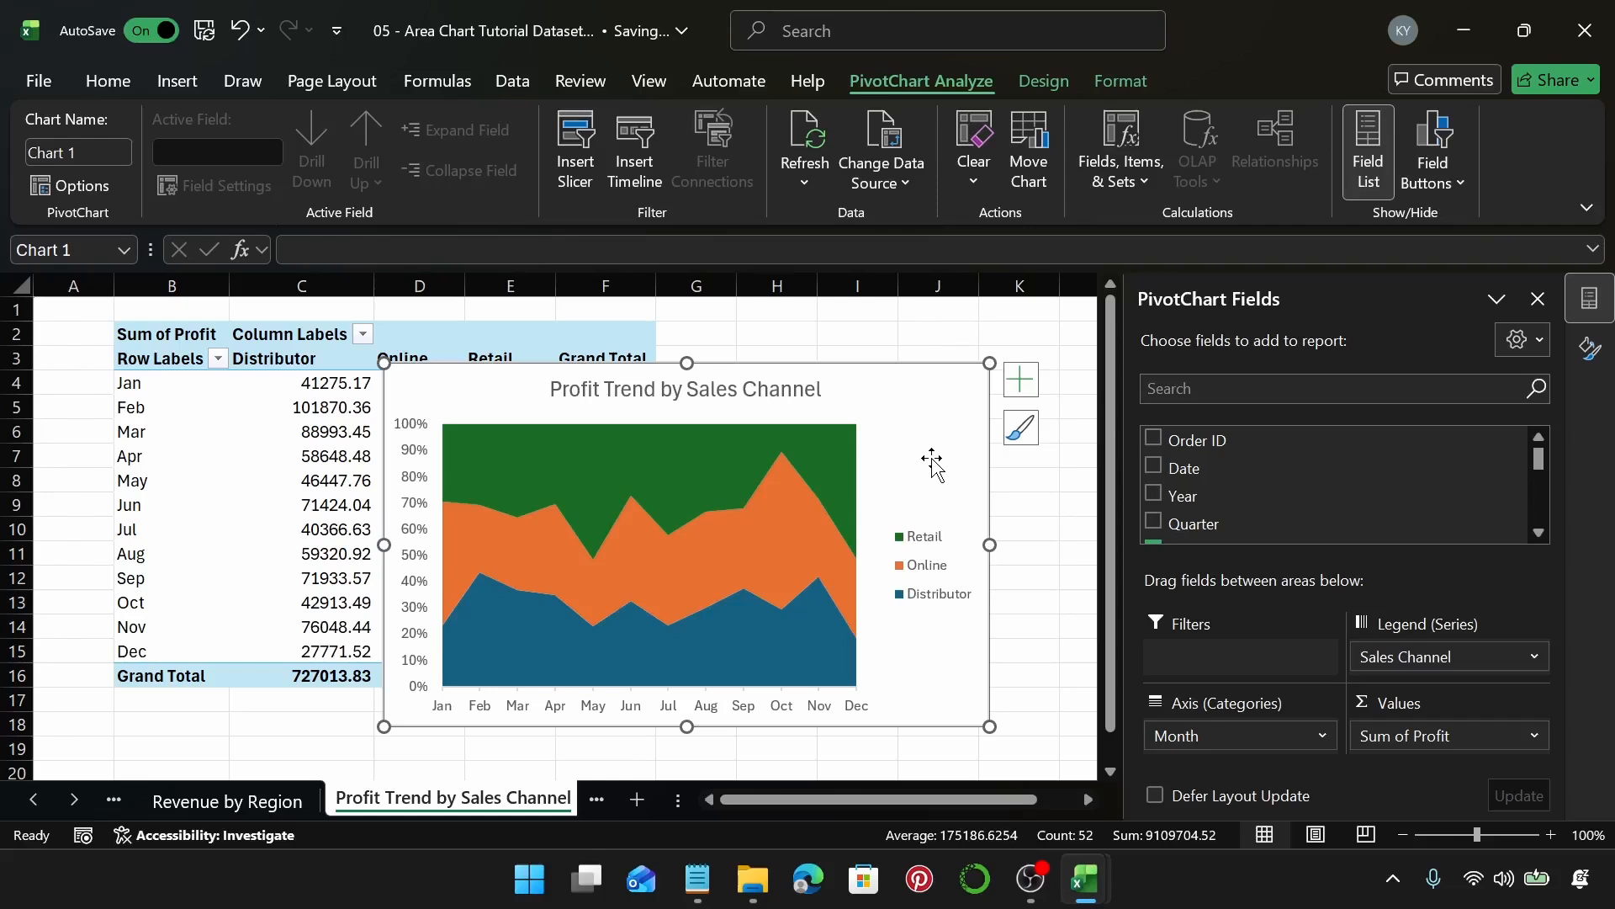
Add a new worksheet and insert a PivotTable based on Table1 at cell B2.
click(639, 799)
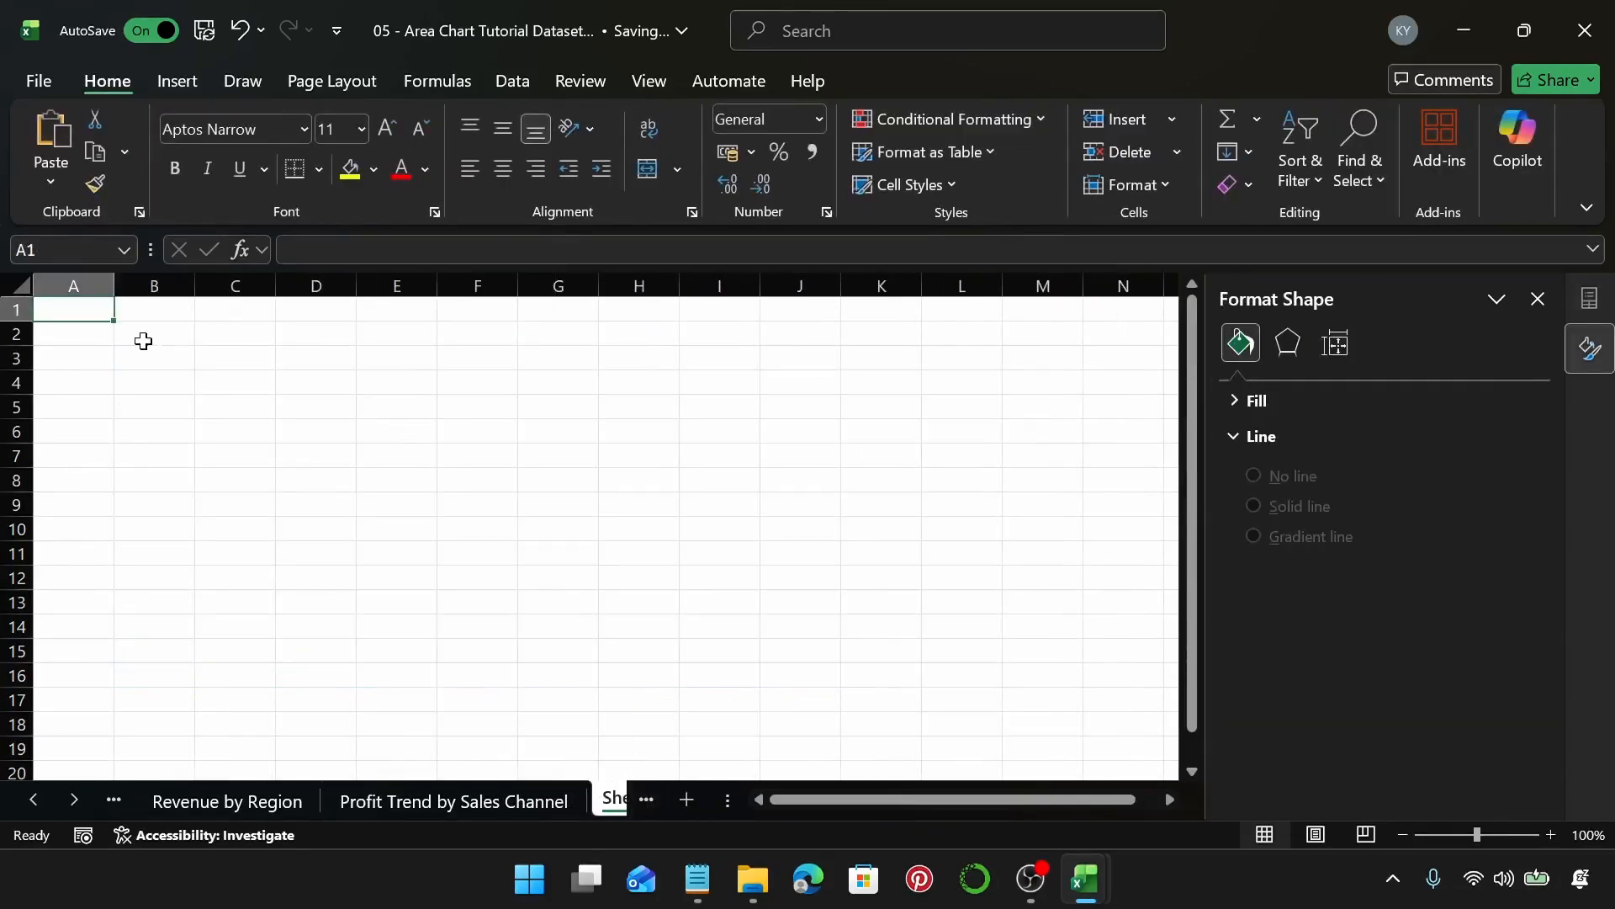
click(143, 340)
click(168, 86)
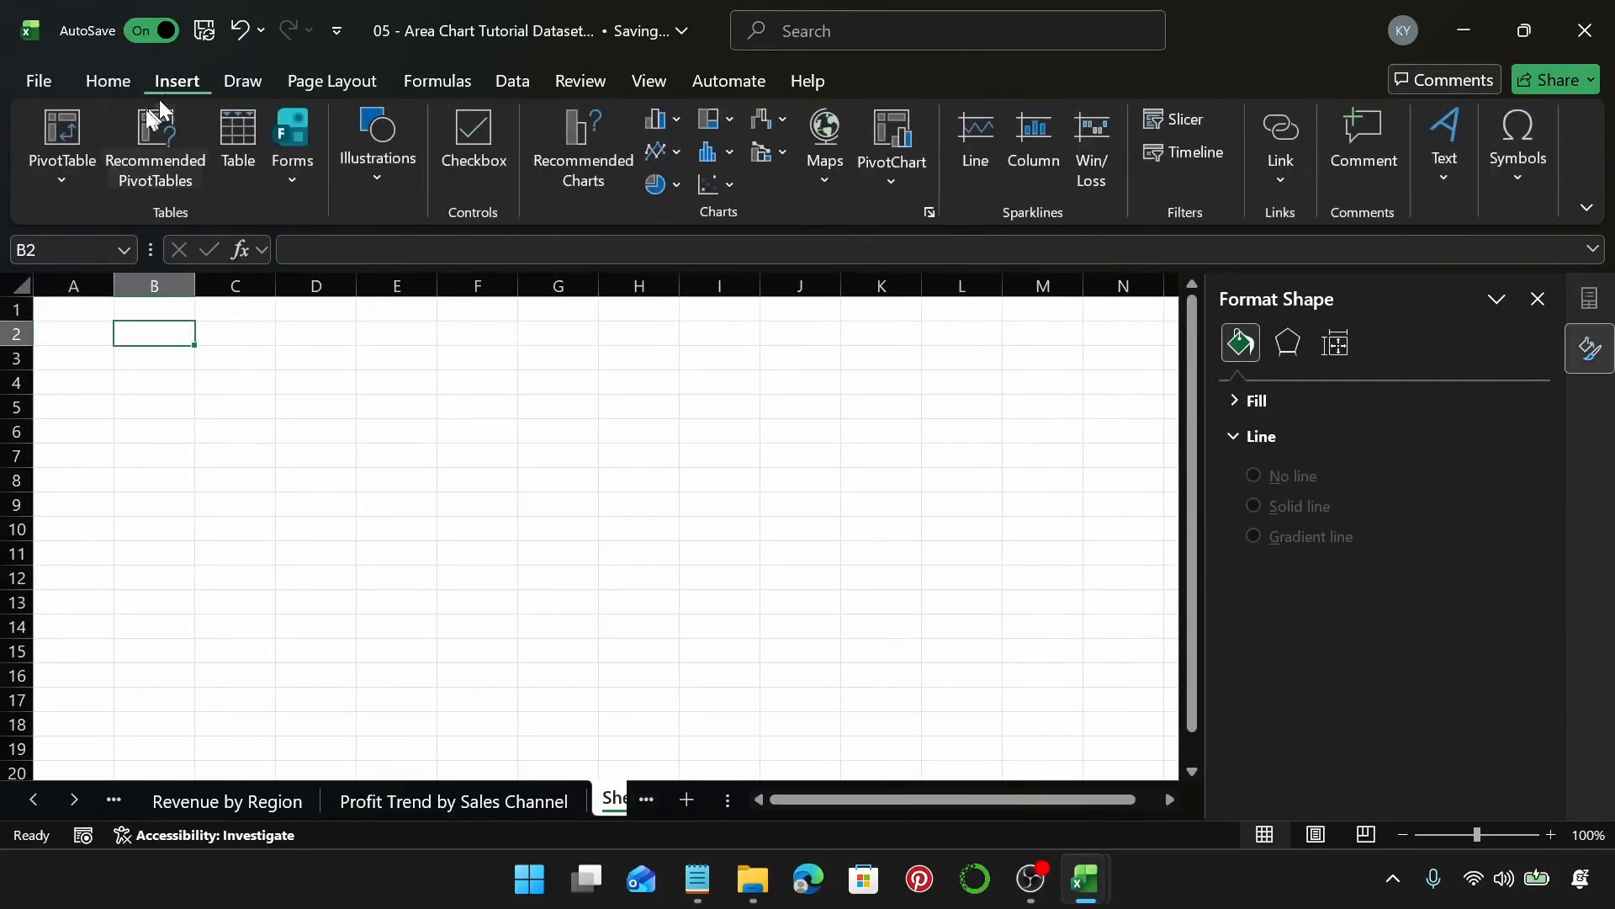
click(77, 131)
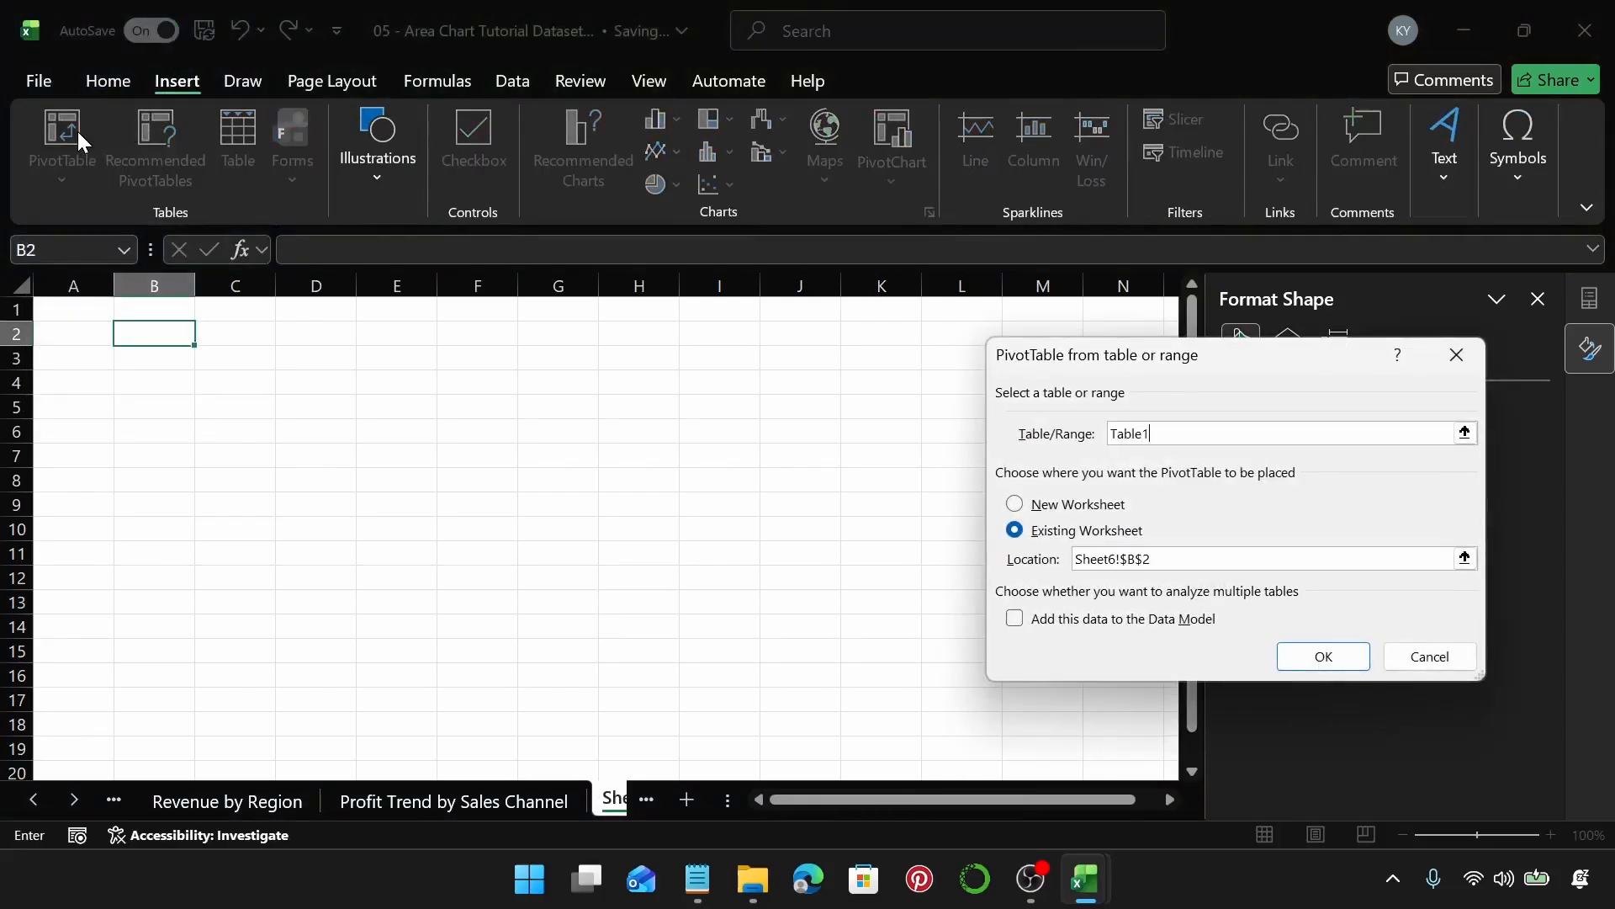
key(Return)
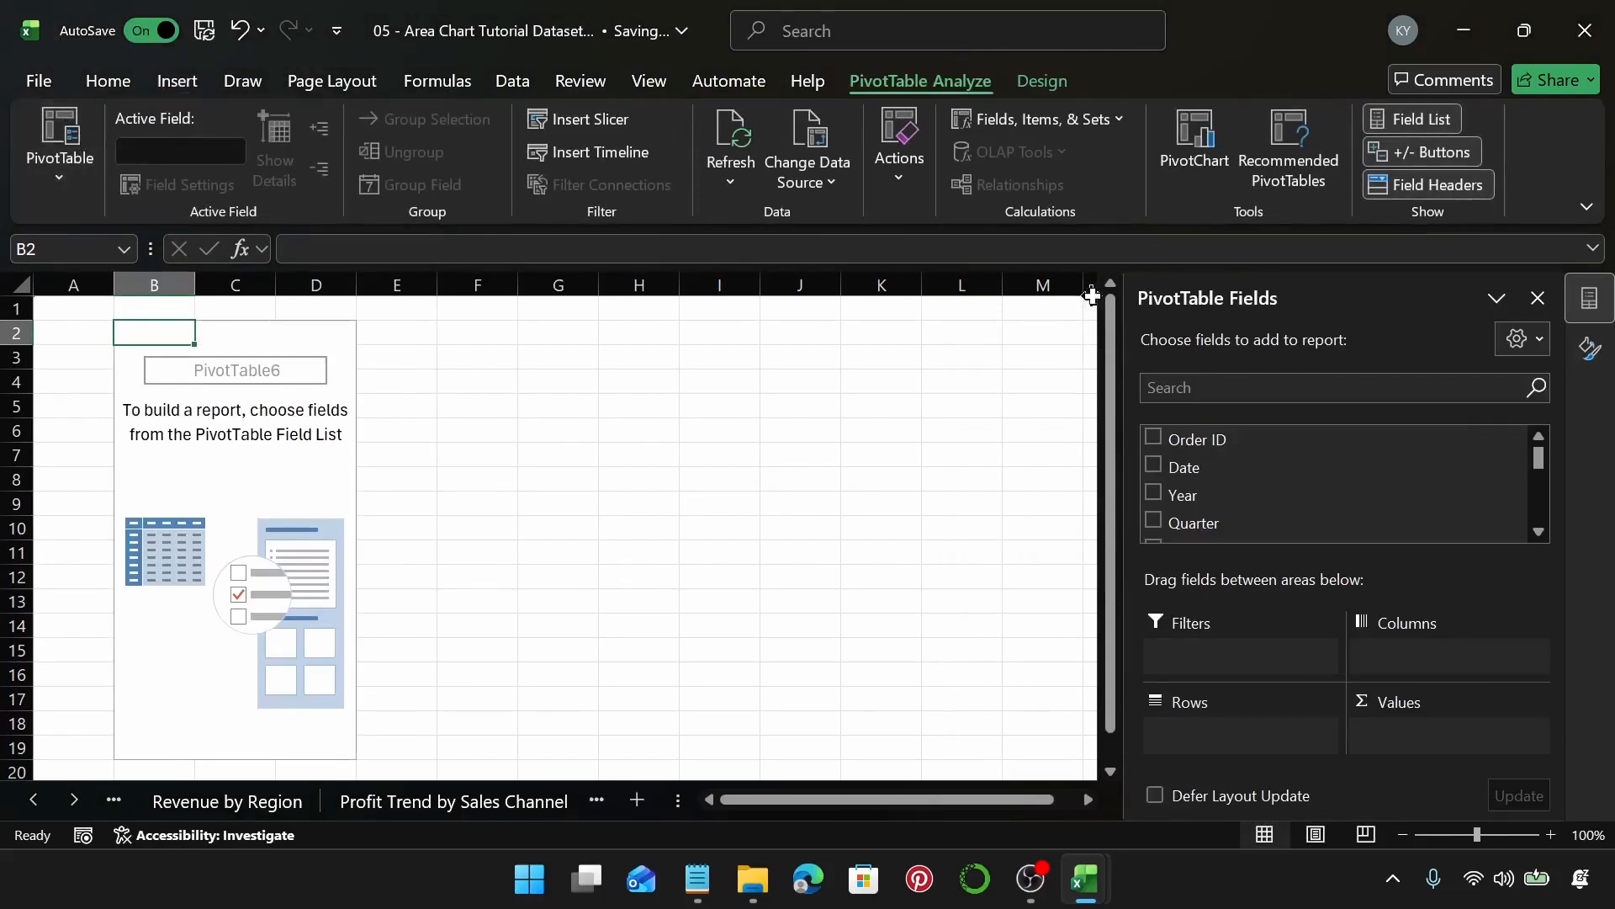
Build the PivotTable with Month as rows, Customer Segment as columns and the sum of Revenue as values.
scroll(1422, 475, down, 3)
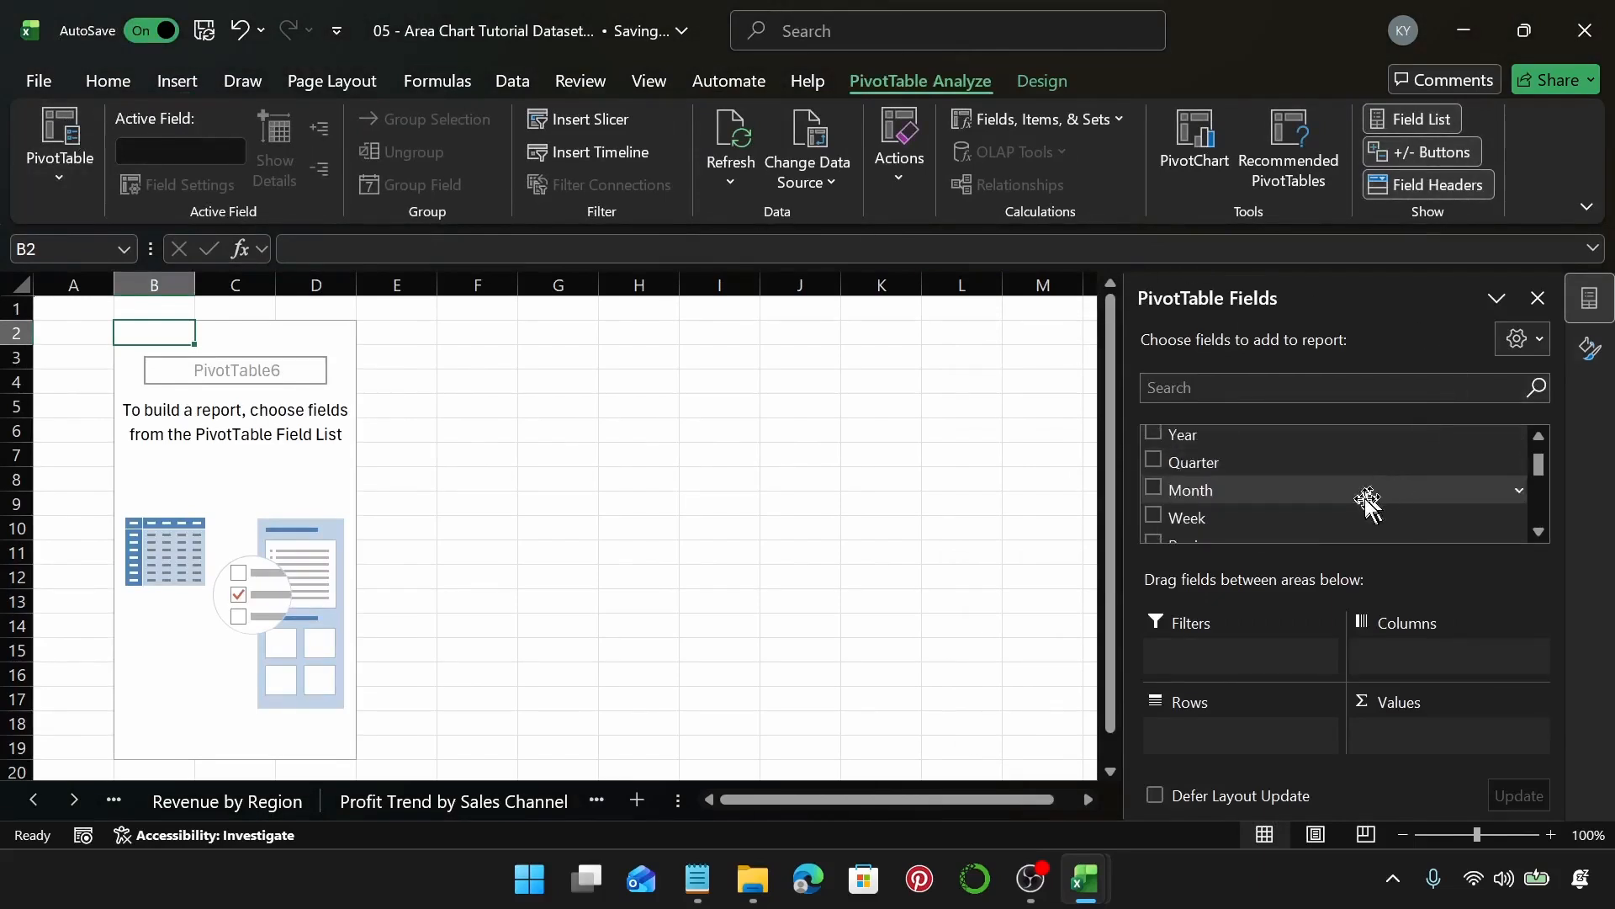
scroll(1277, 497, up, 1)
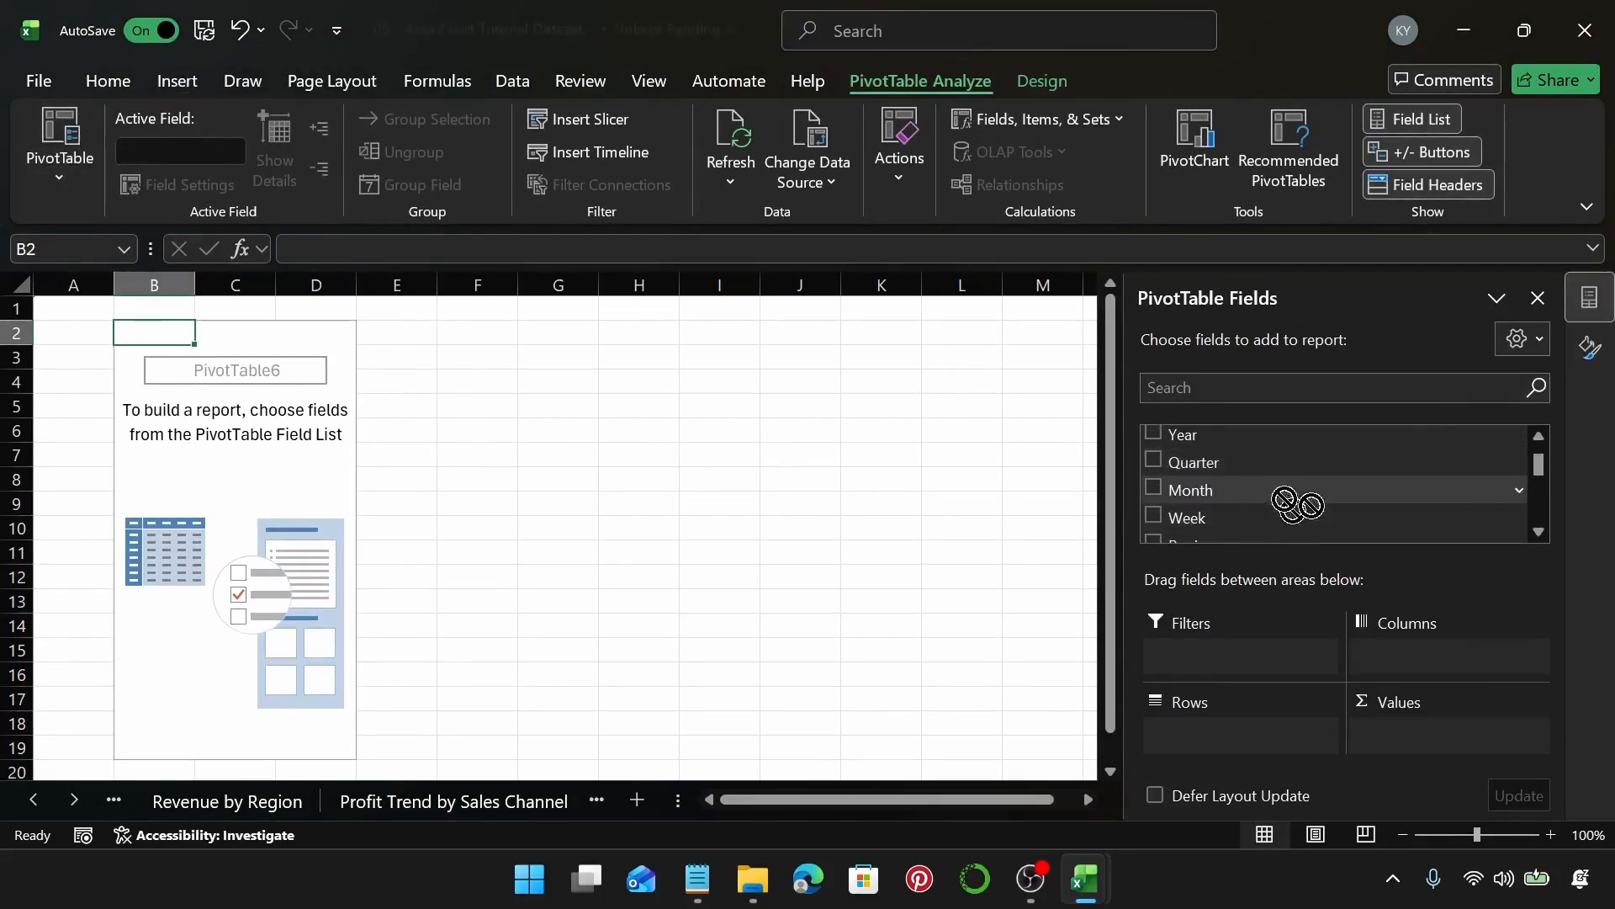
drag(1316, 491, 1211, 731)
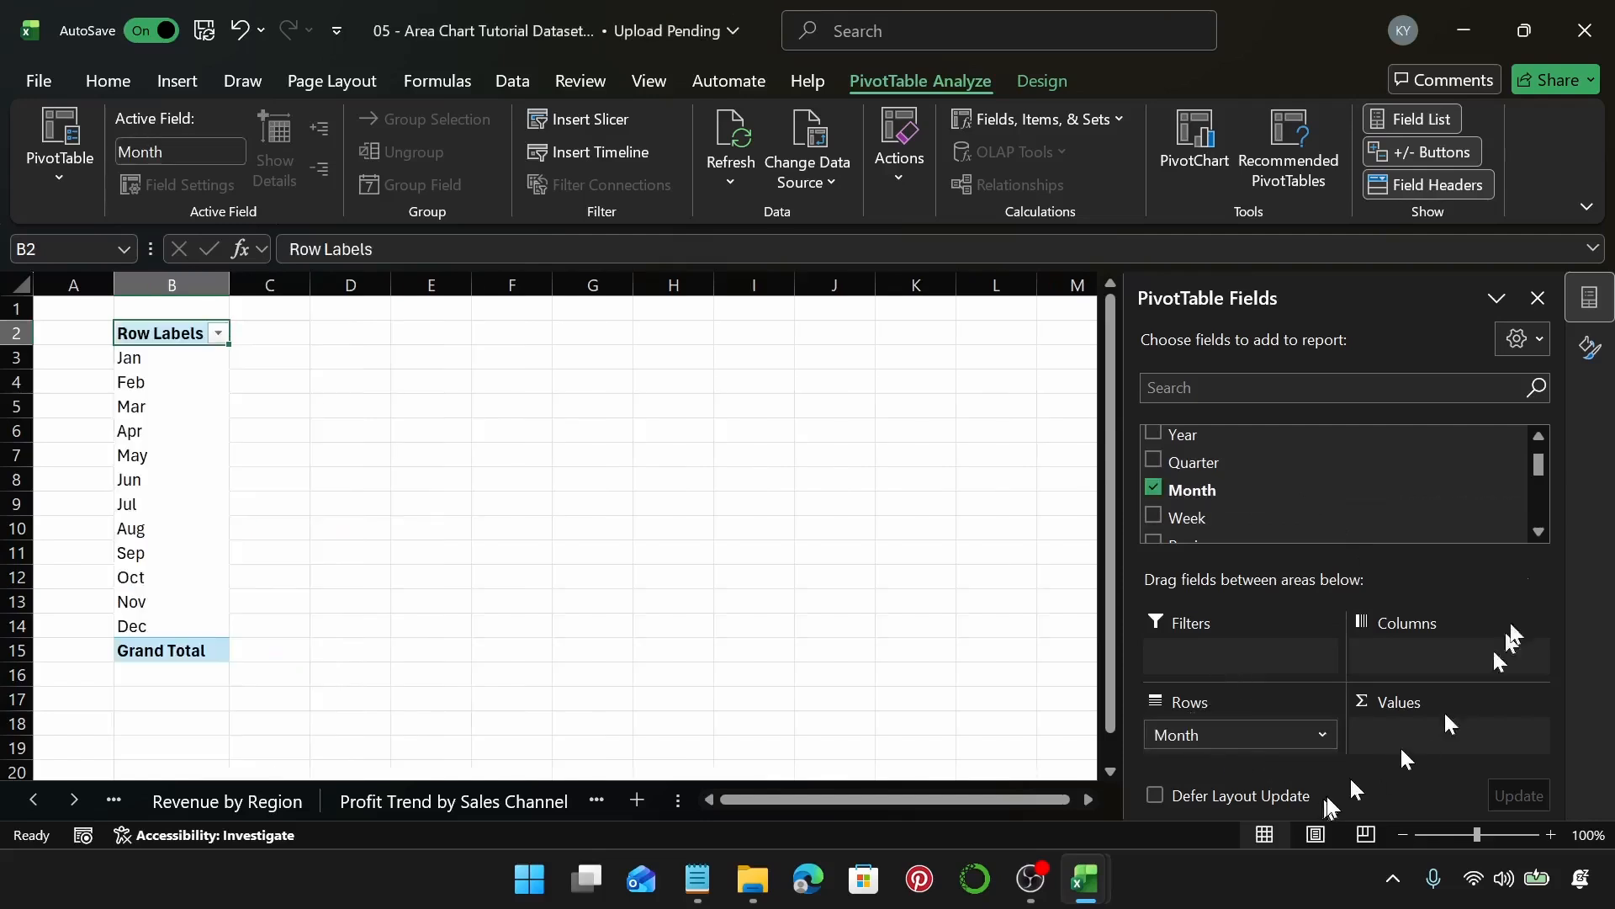
scroll(1388, 479, down, 5)
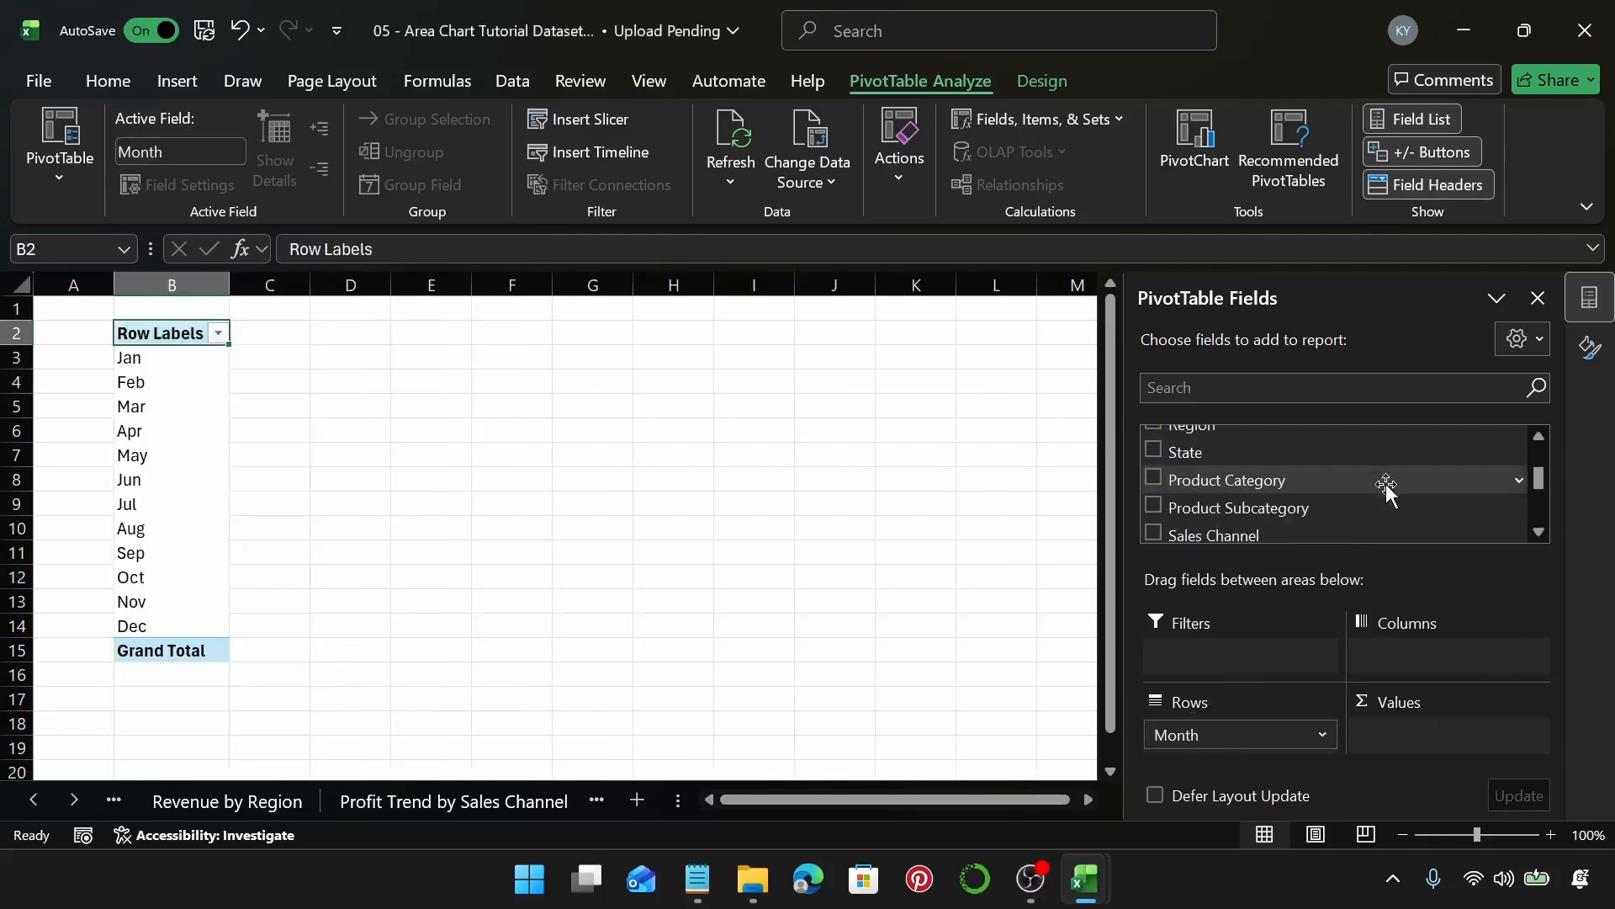
scroll(1387, 487, down, 1)
drag(1296, 439, 1429, 663)
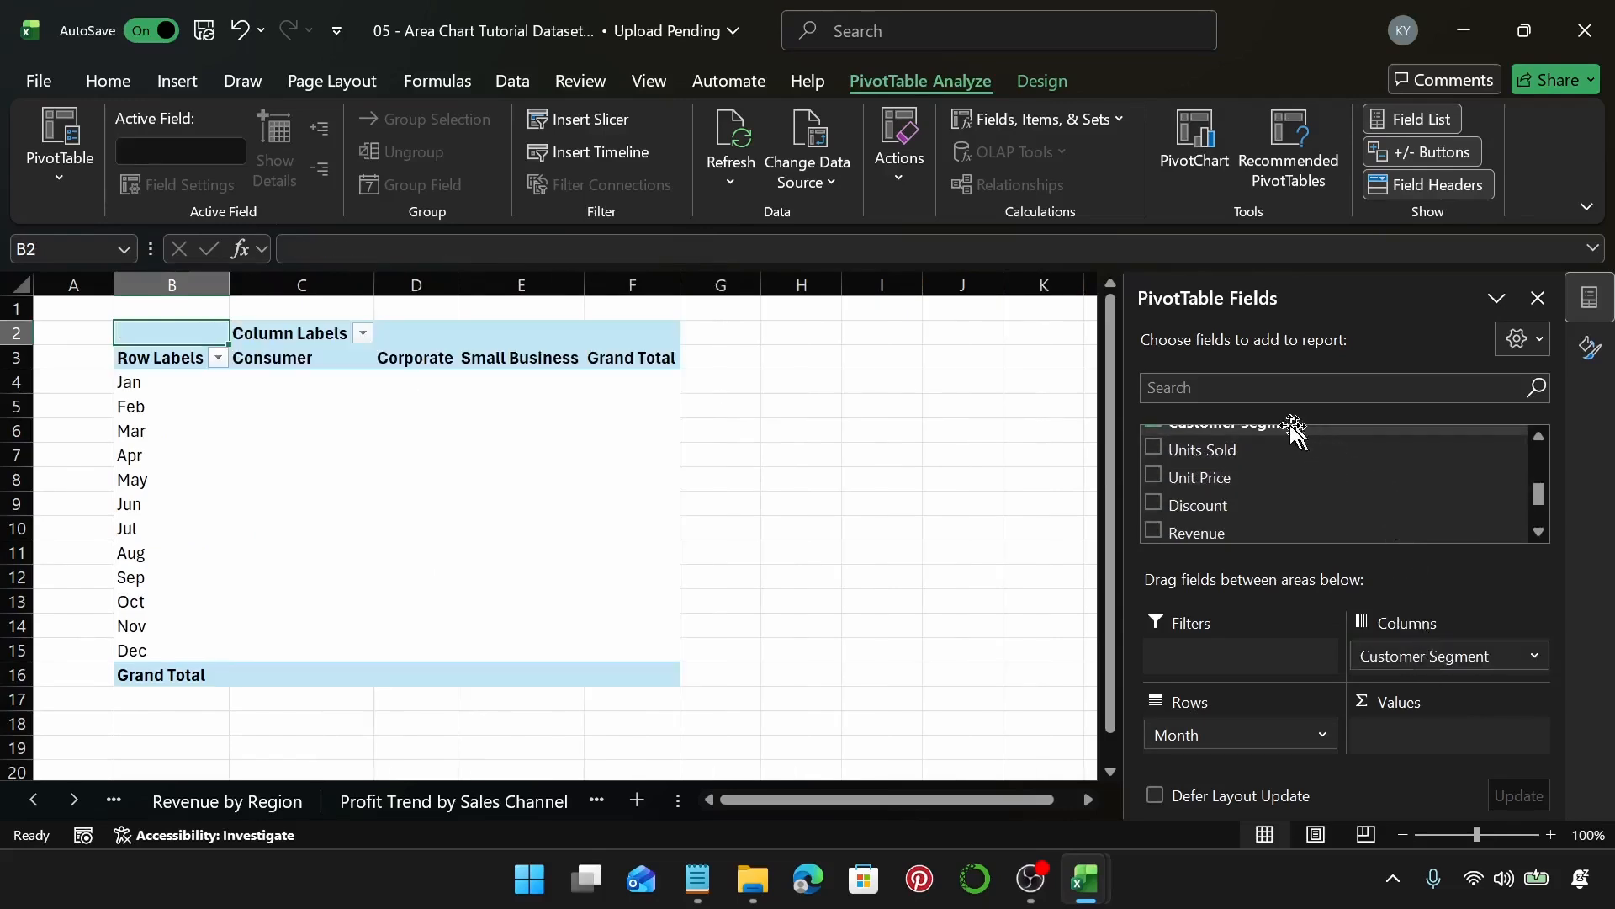
scroll(1289, 445, down, 1)
drag(1287, 462, 1466, 731)
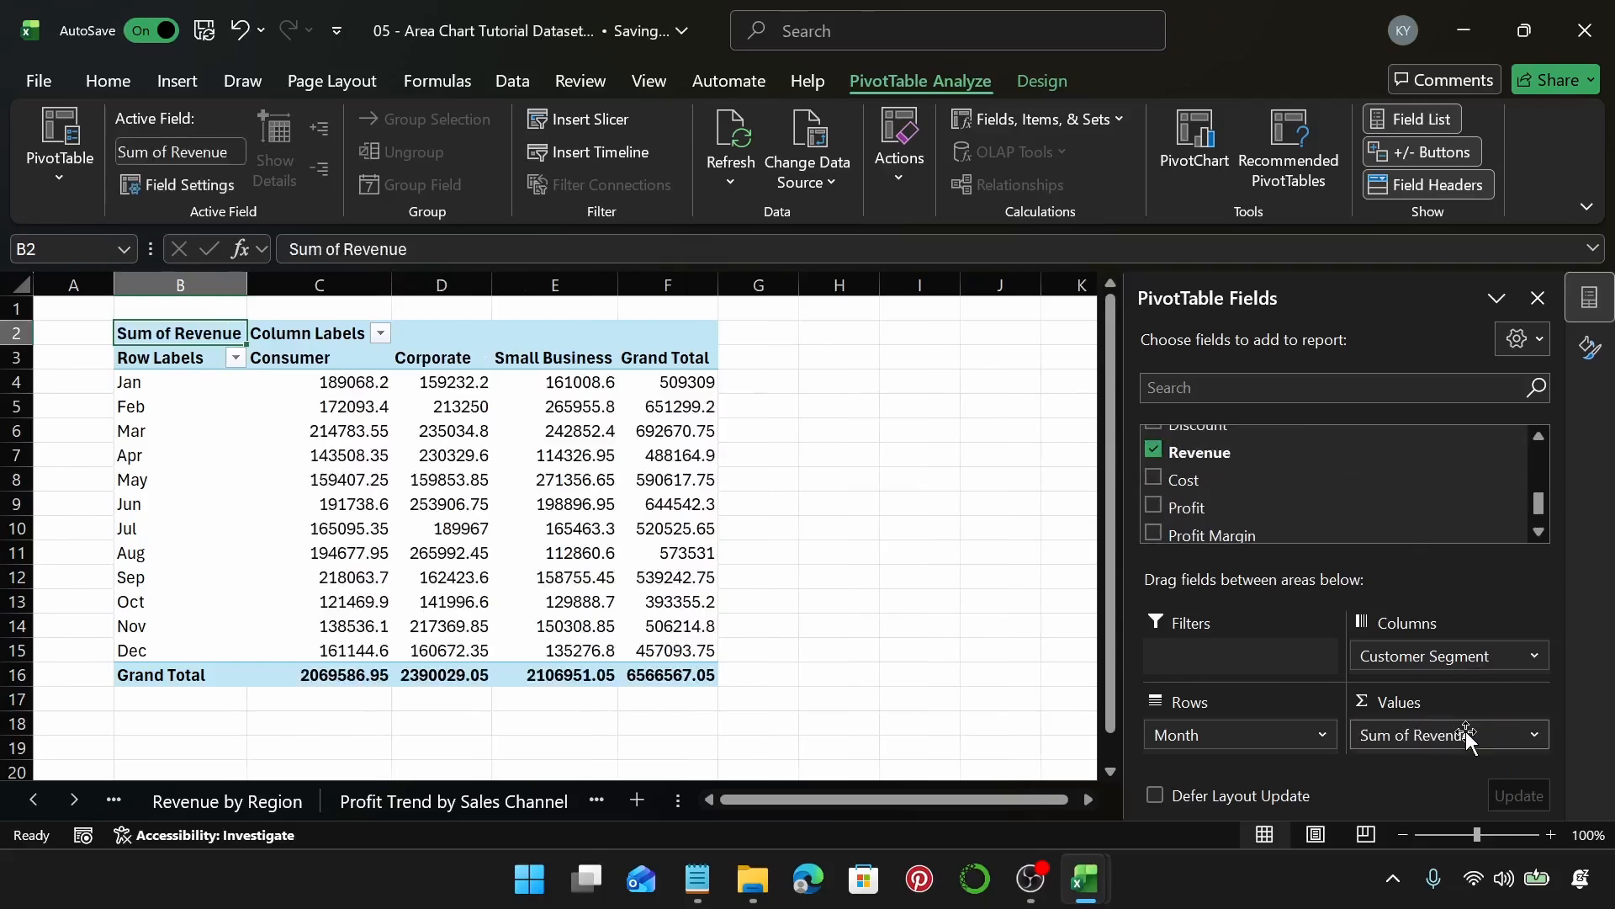
Format all PivotTable revenue values, including the grand totals, in the $ English (United States) accounting format.
click(328, 386)
drag(328, 386, 673, 677)
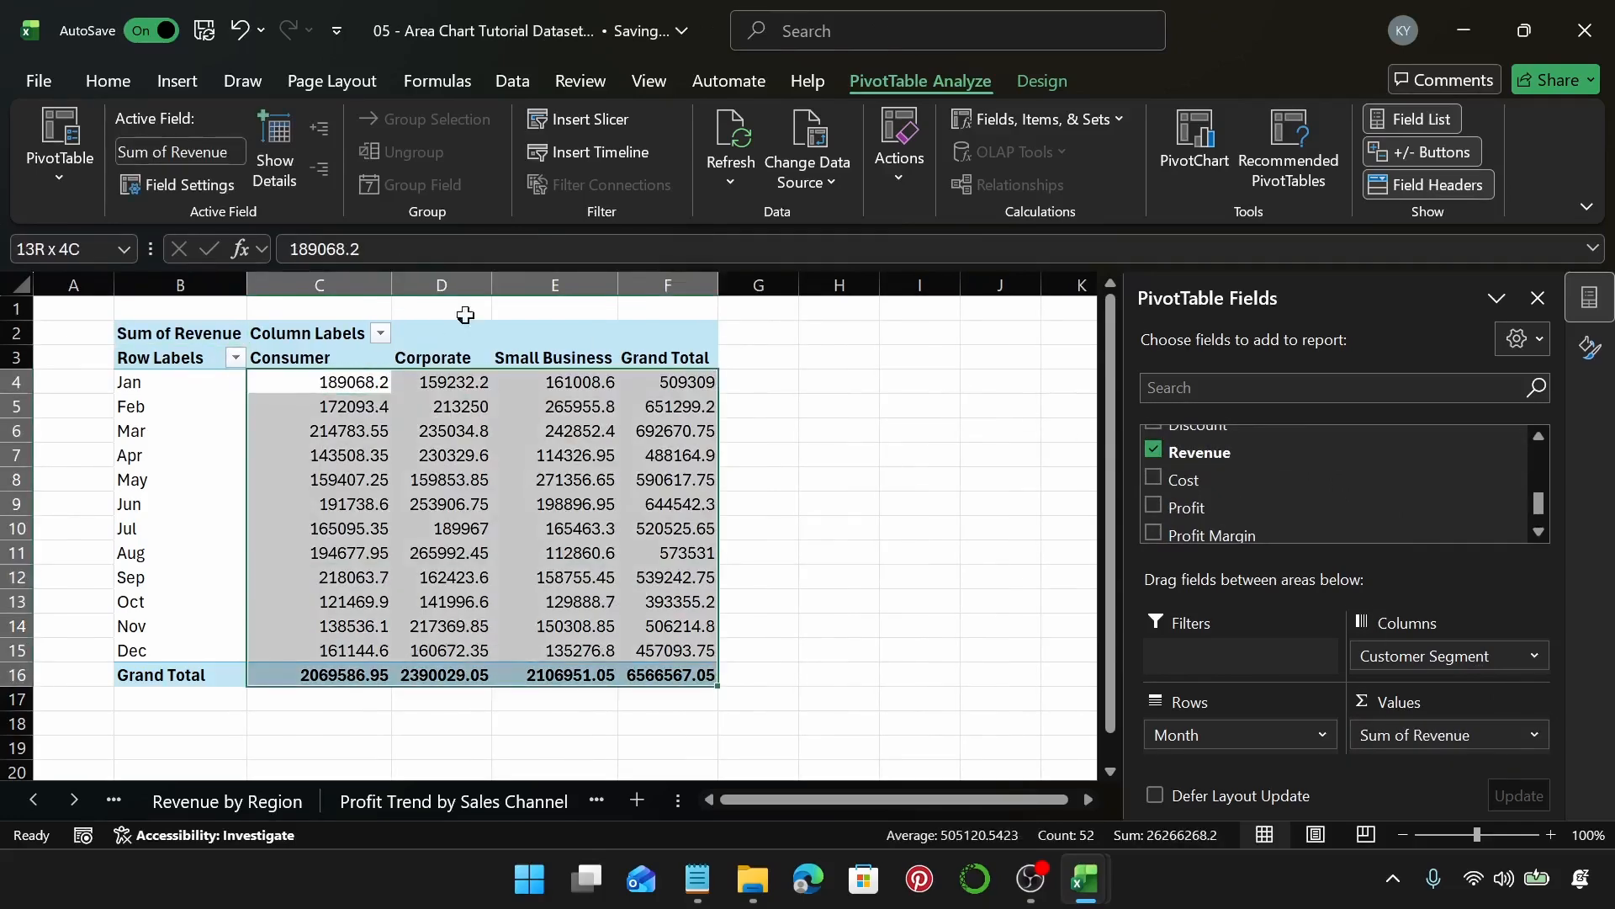
click(130, 74)
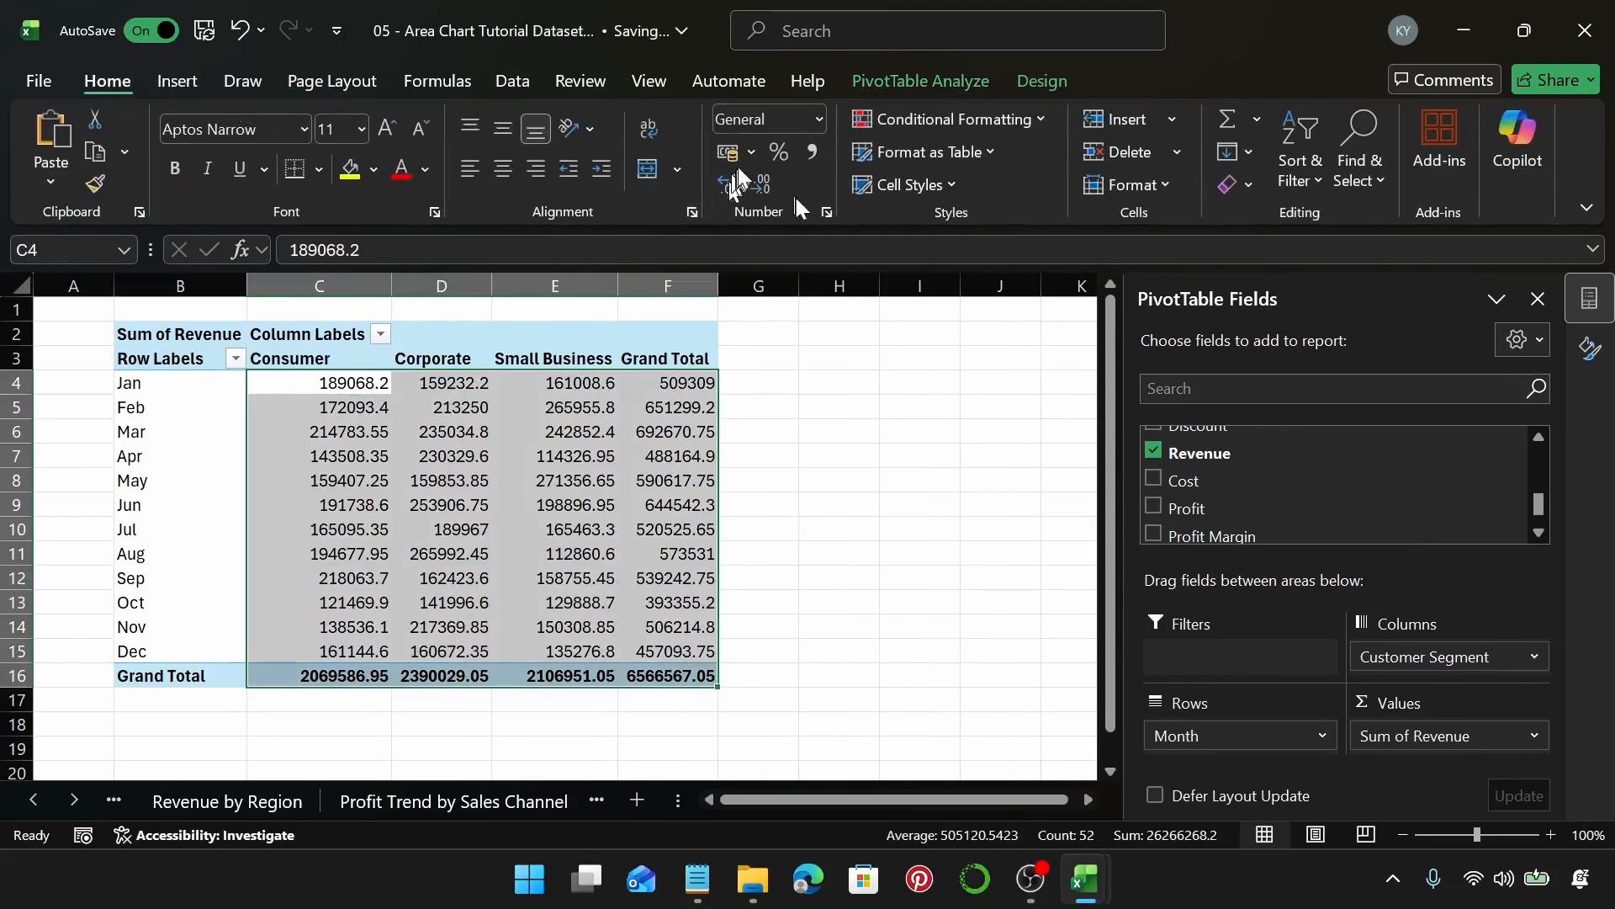
click(757, 154)
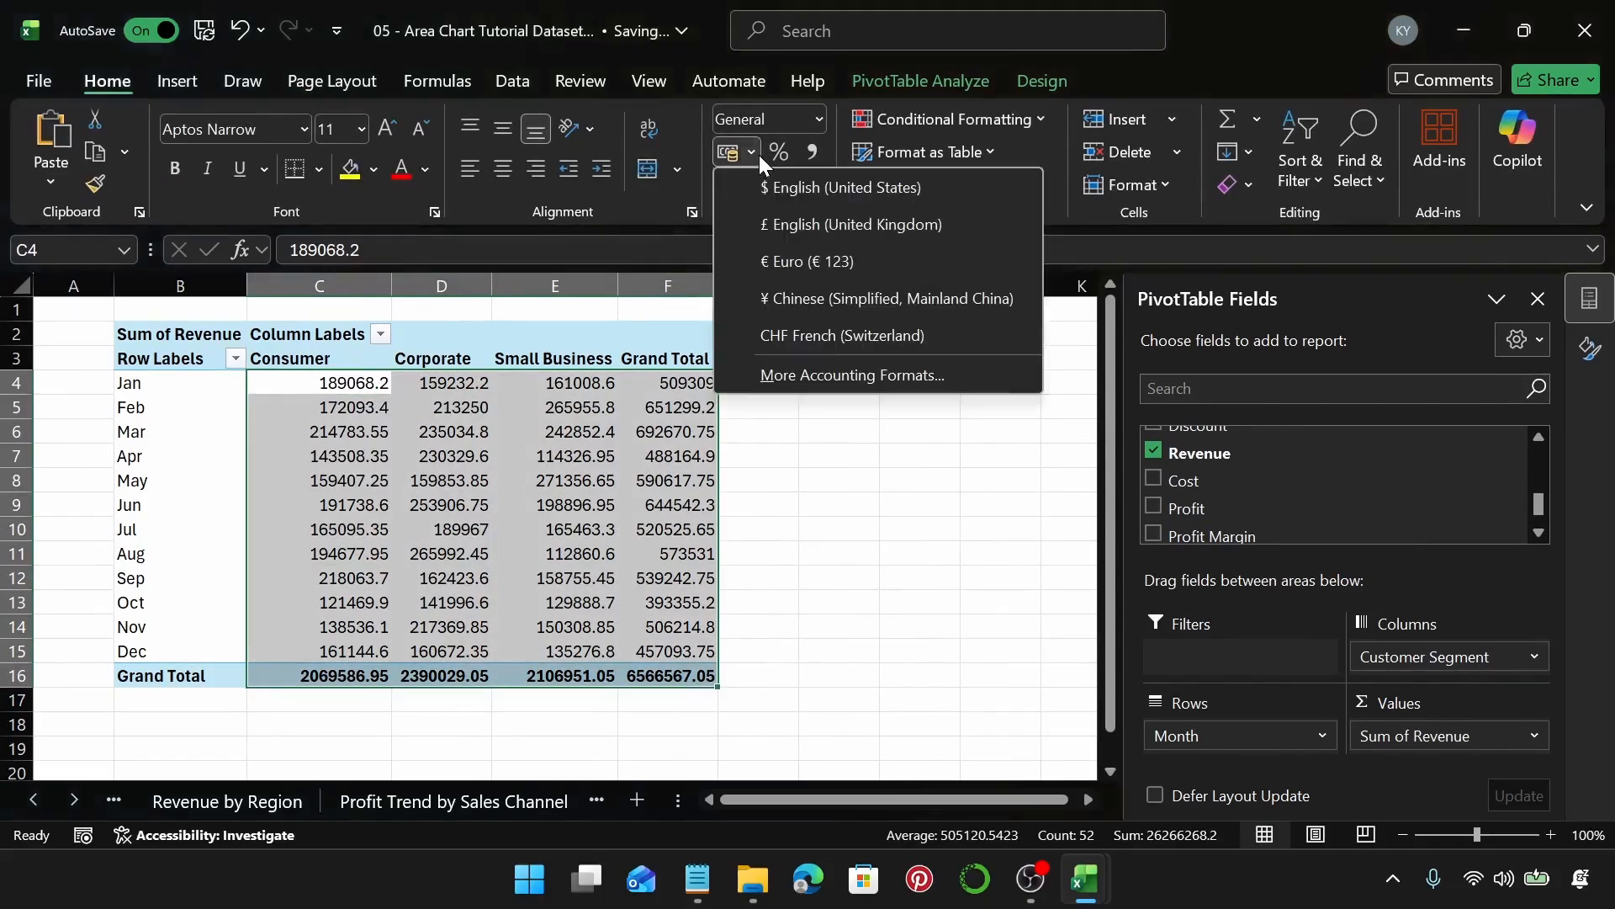
click(810, 186)
click(580, 505)
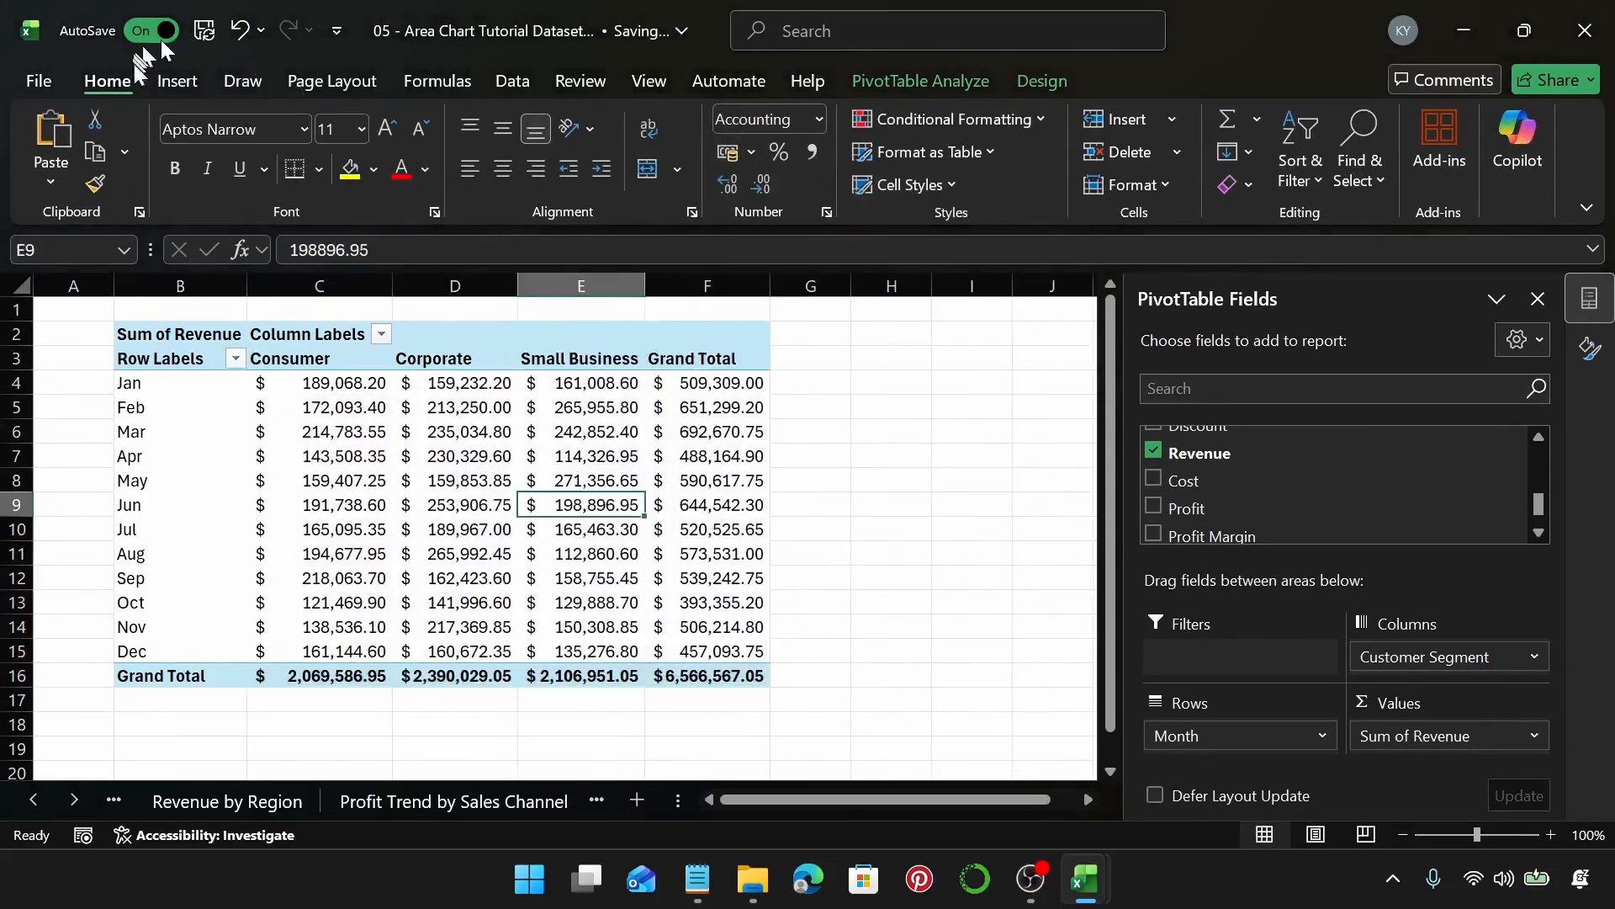
Insert a 3-D Area PivotChart from the customer segment PivotTable and enlarge it in width and height.
click(184, 86)
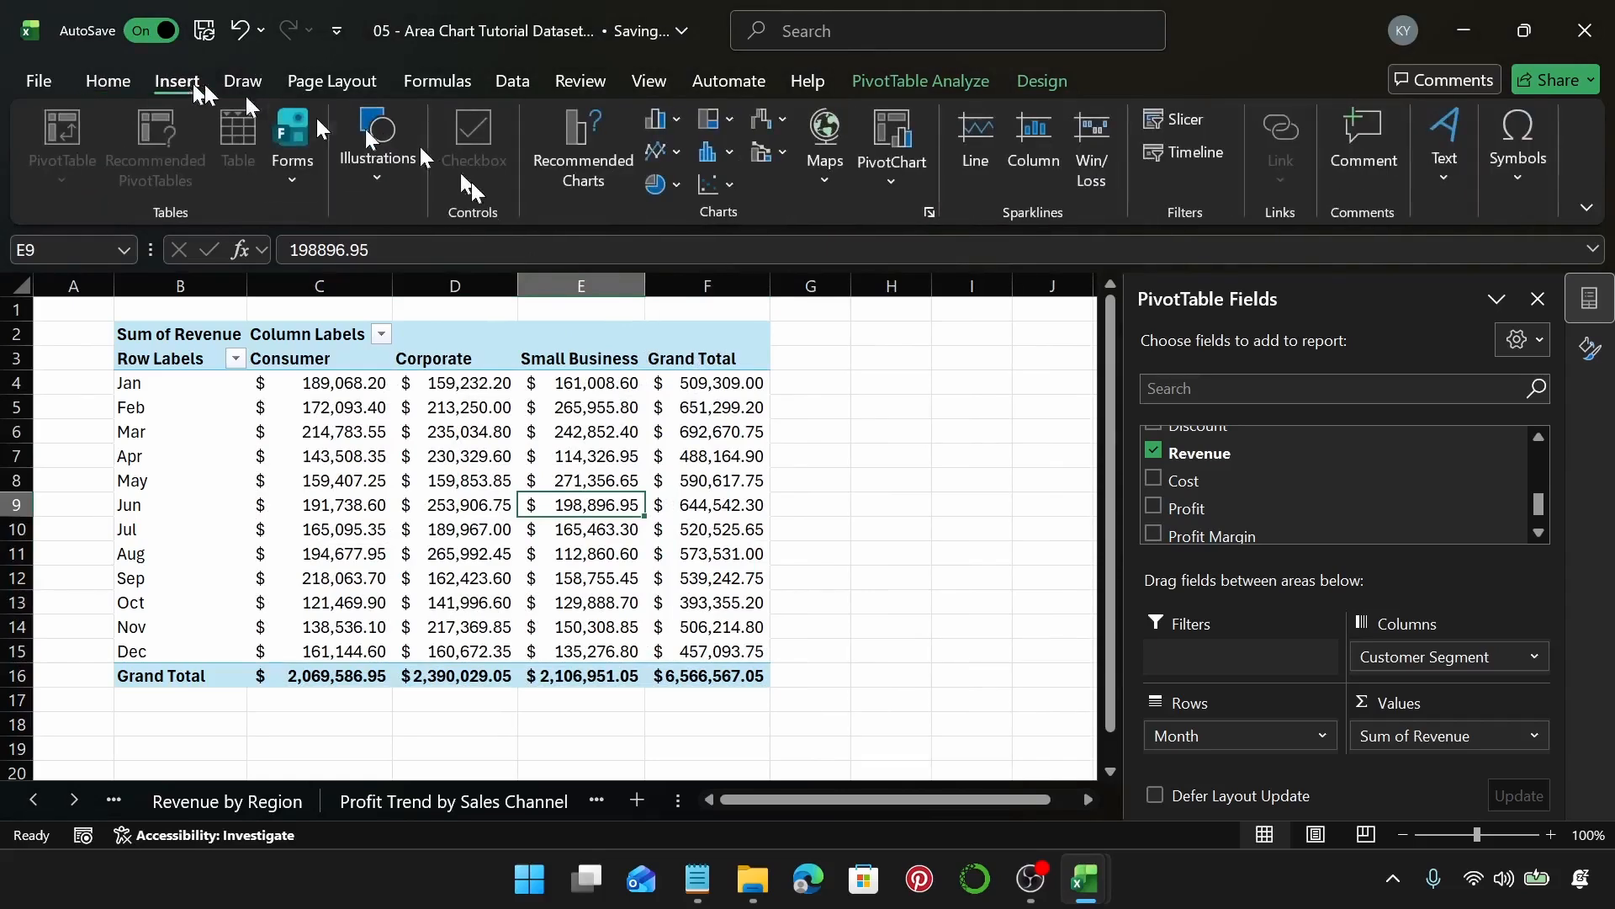
click(607, 183)
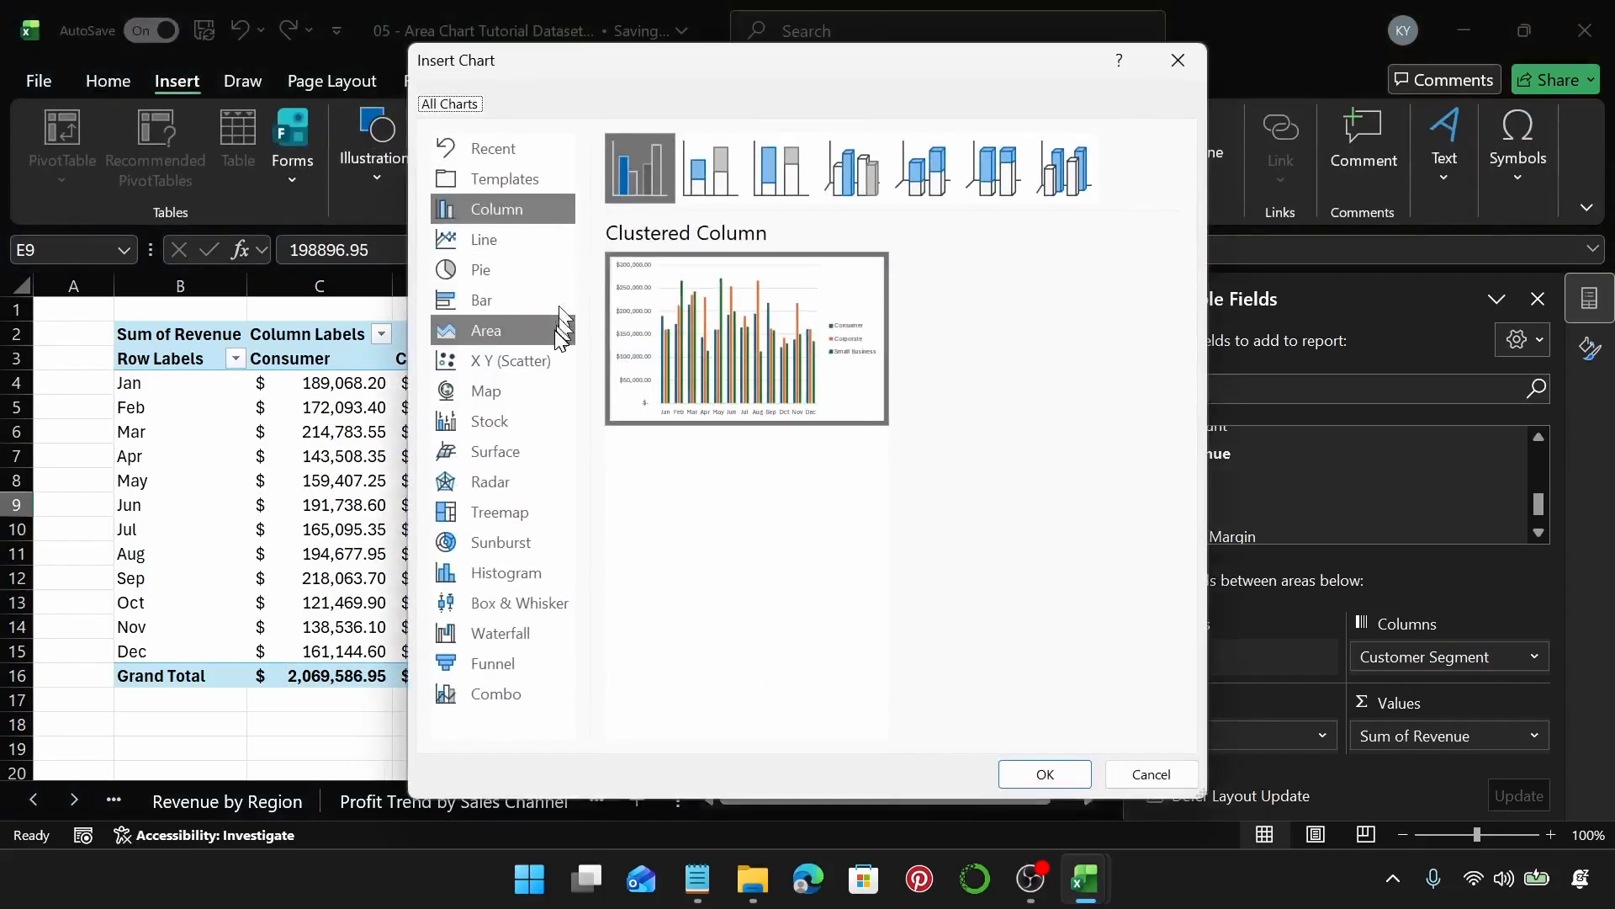
click(553, 330)
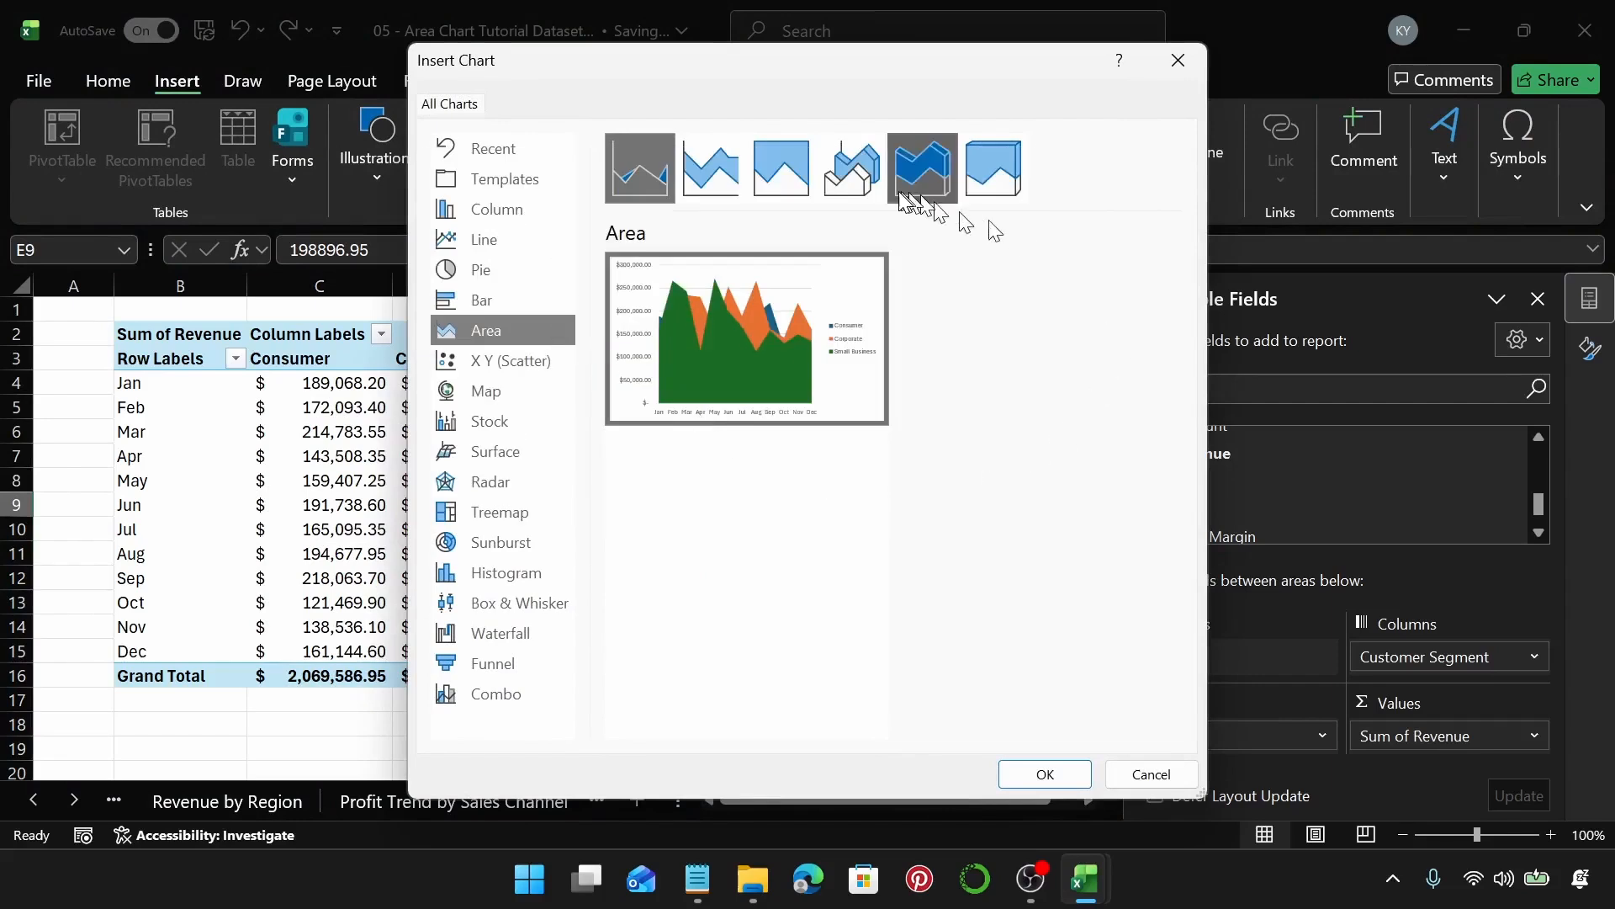
click(865, 184)
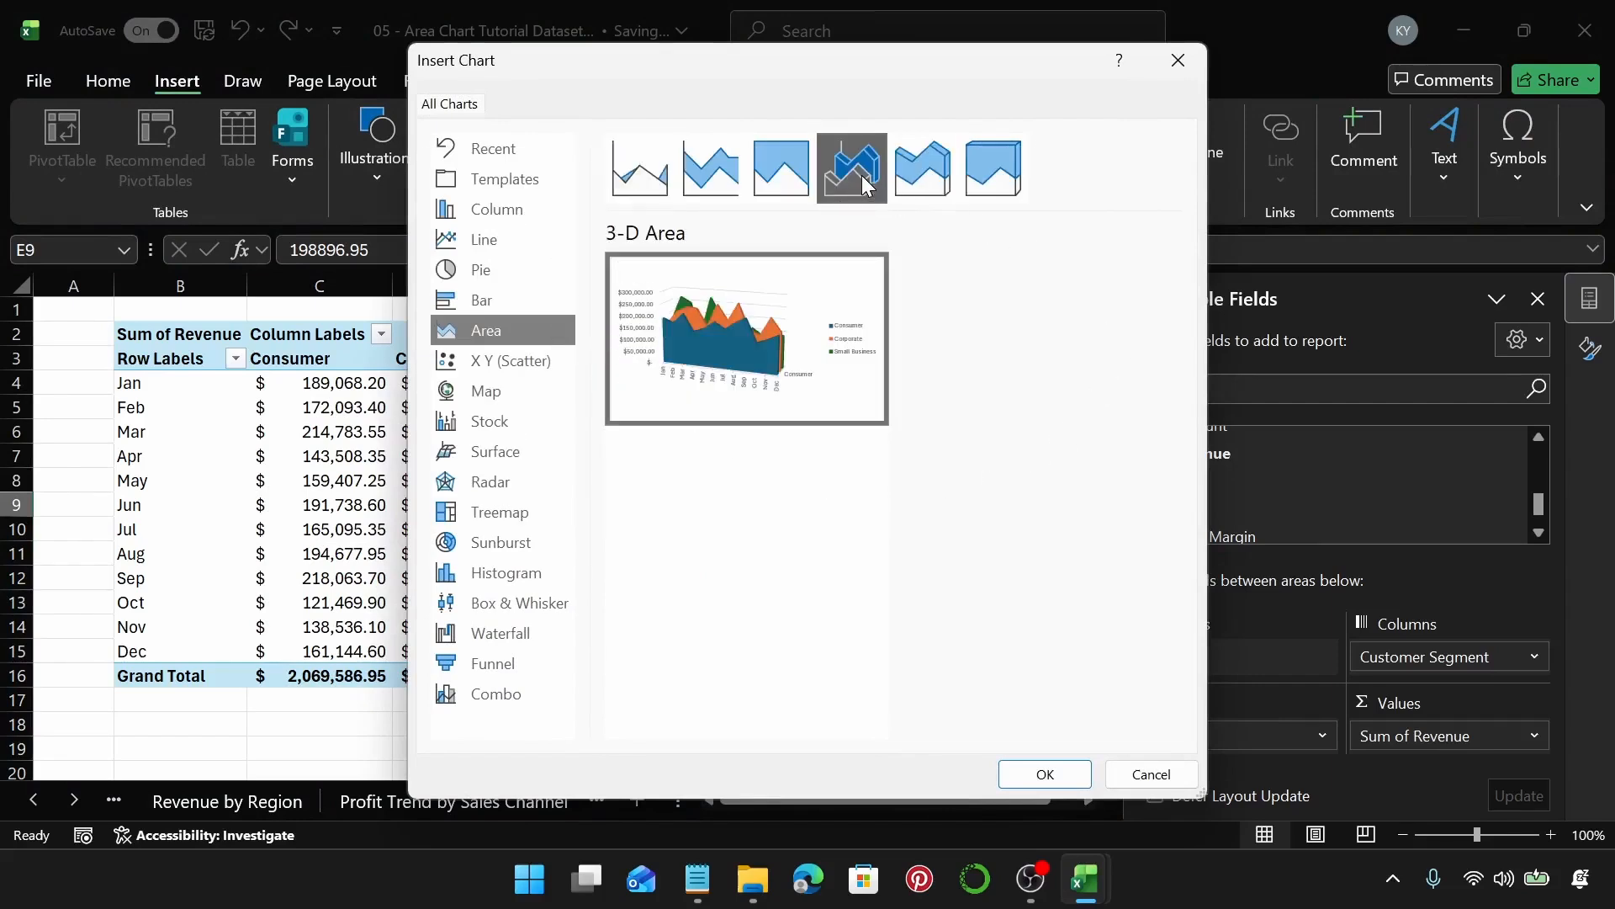
click(1065, 773)
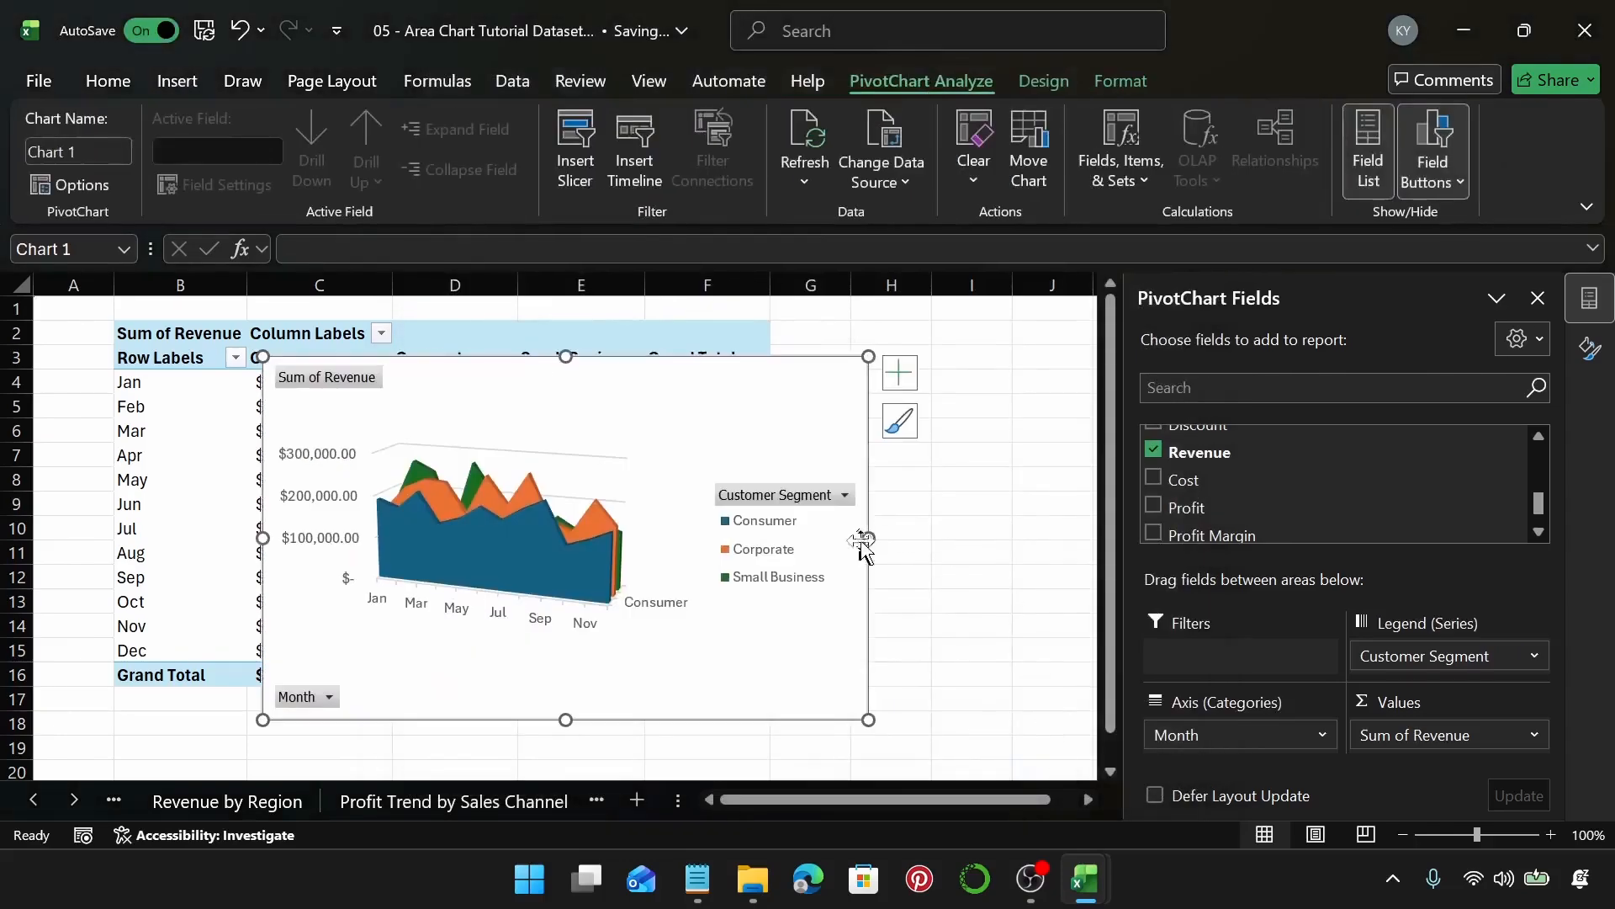
drag(869, 538, 990, 538)
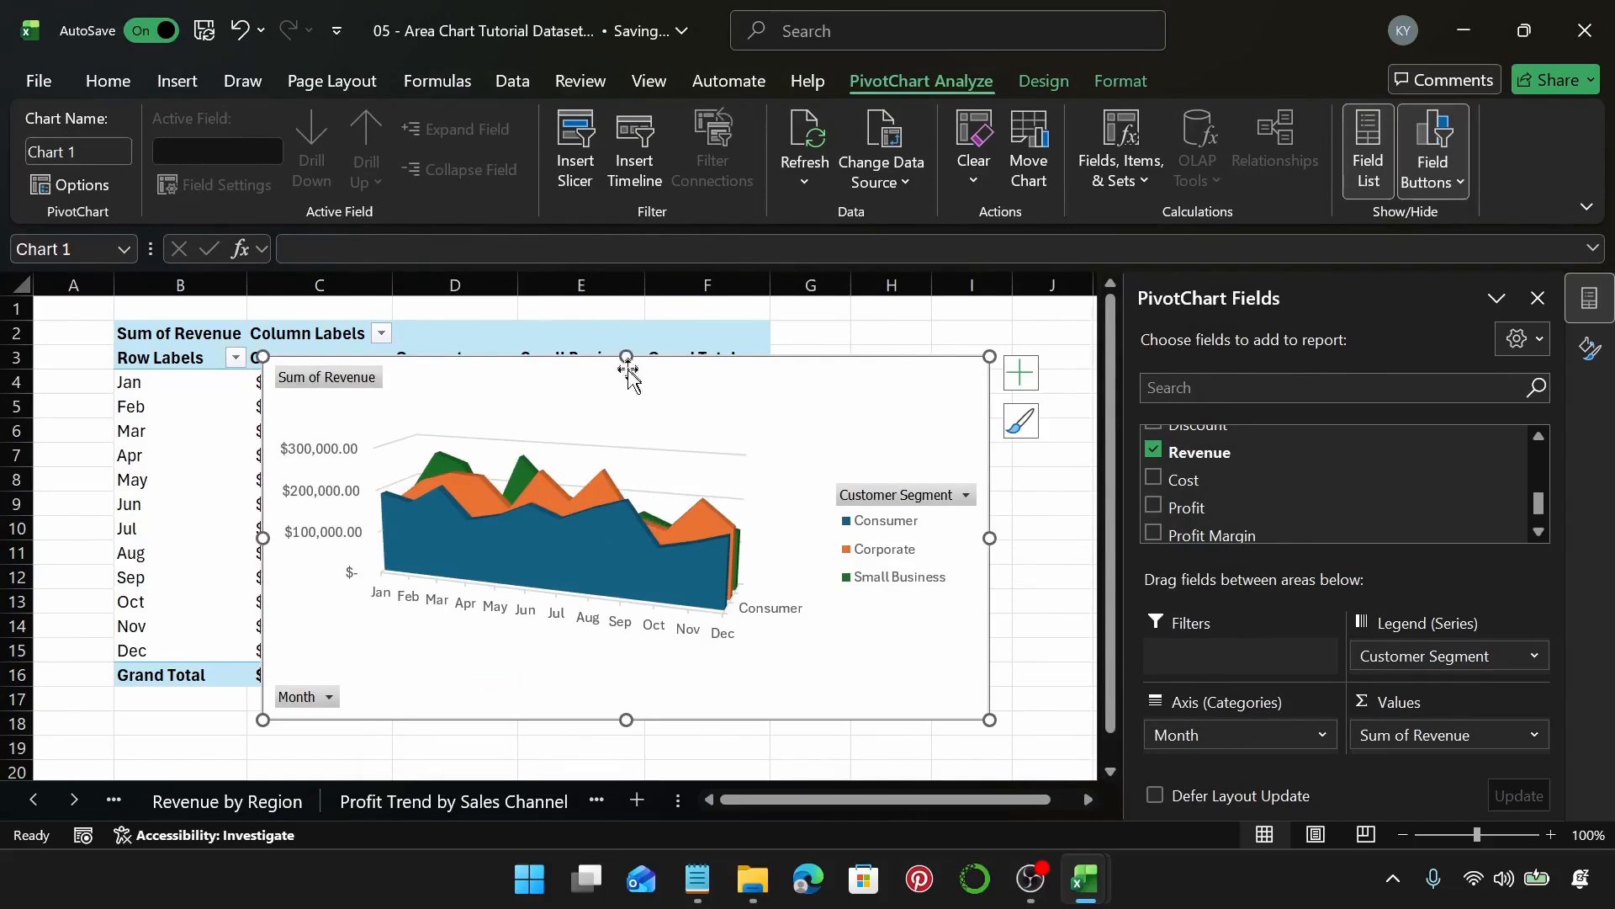
drag(626, 356, 626, 333)
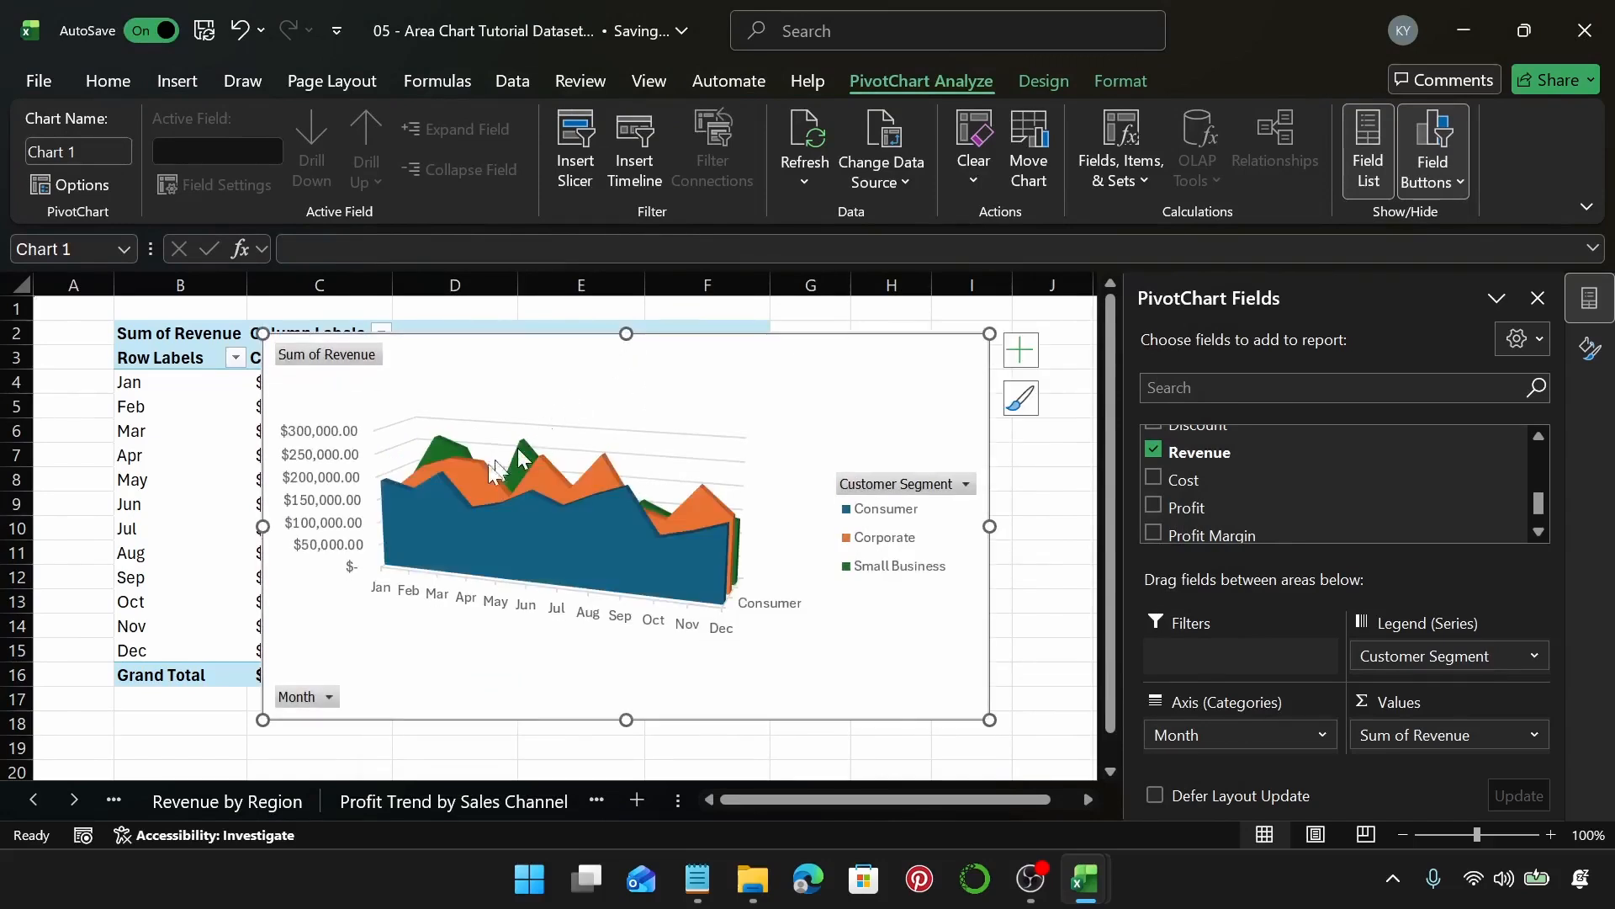
Hide all field buttons on the 3-D area chart and add a chart title.
right_click(355, 361)
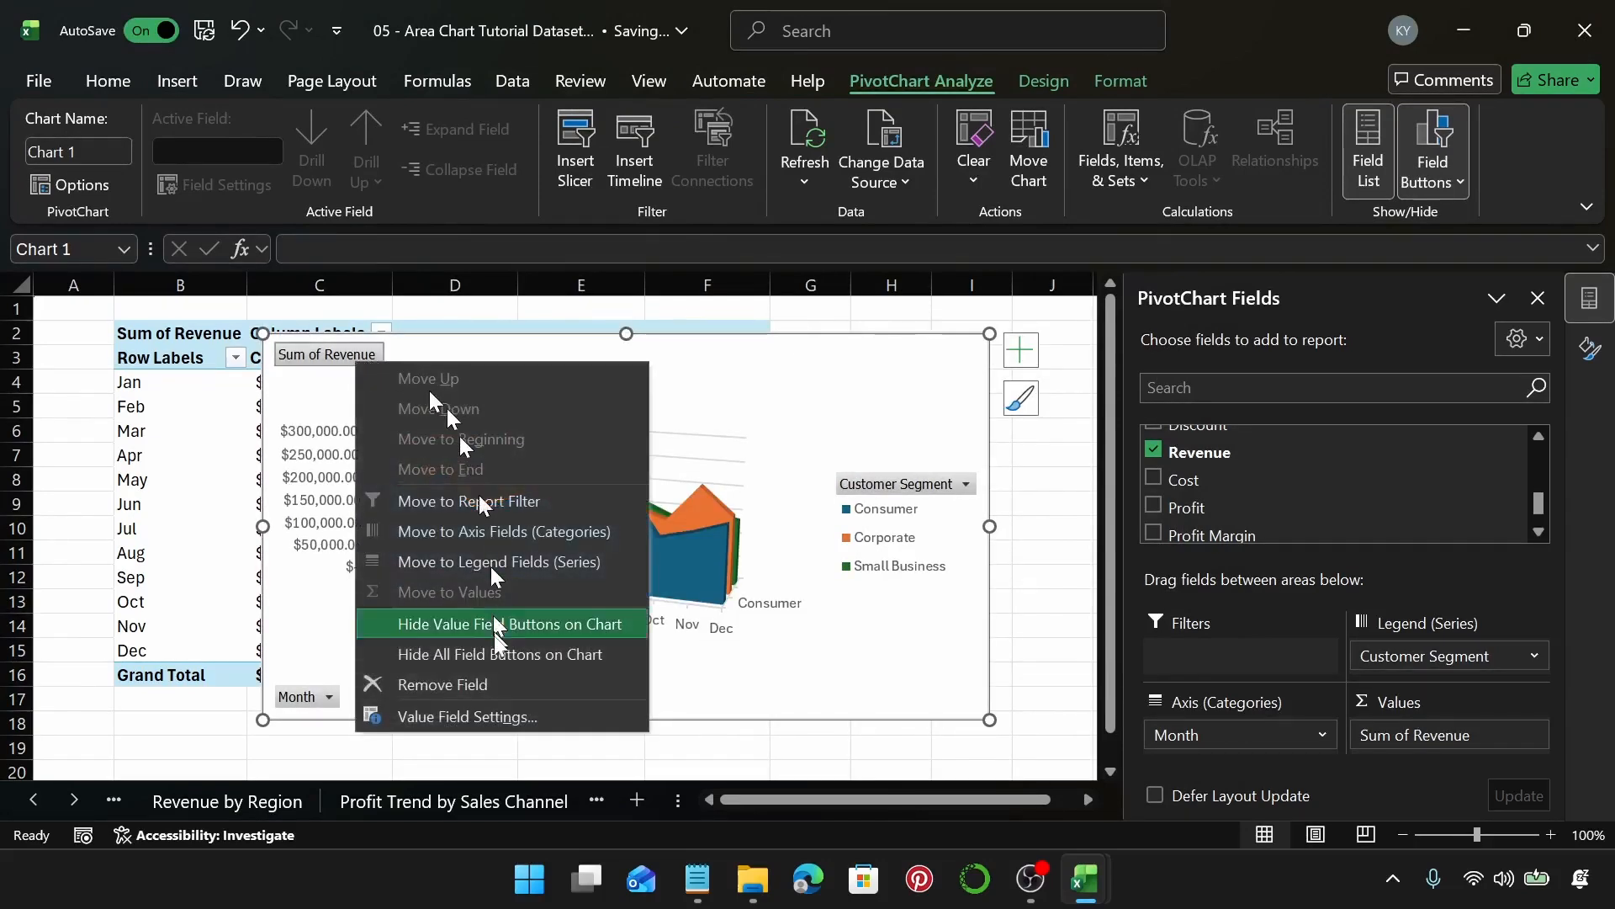
click(500, 660)
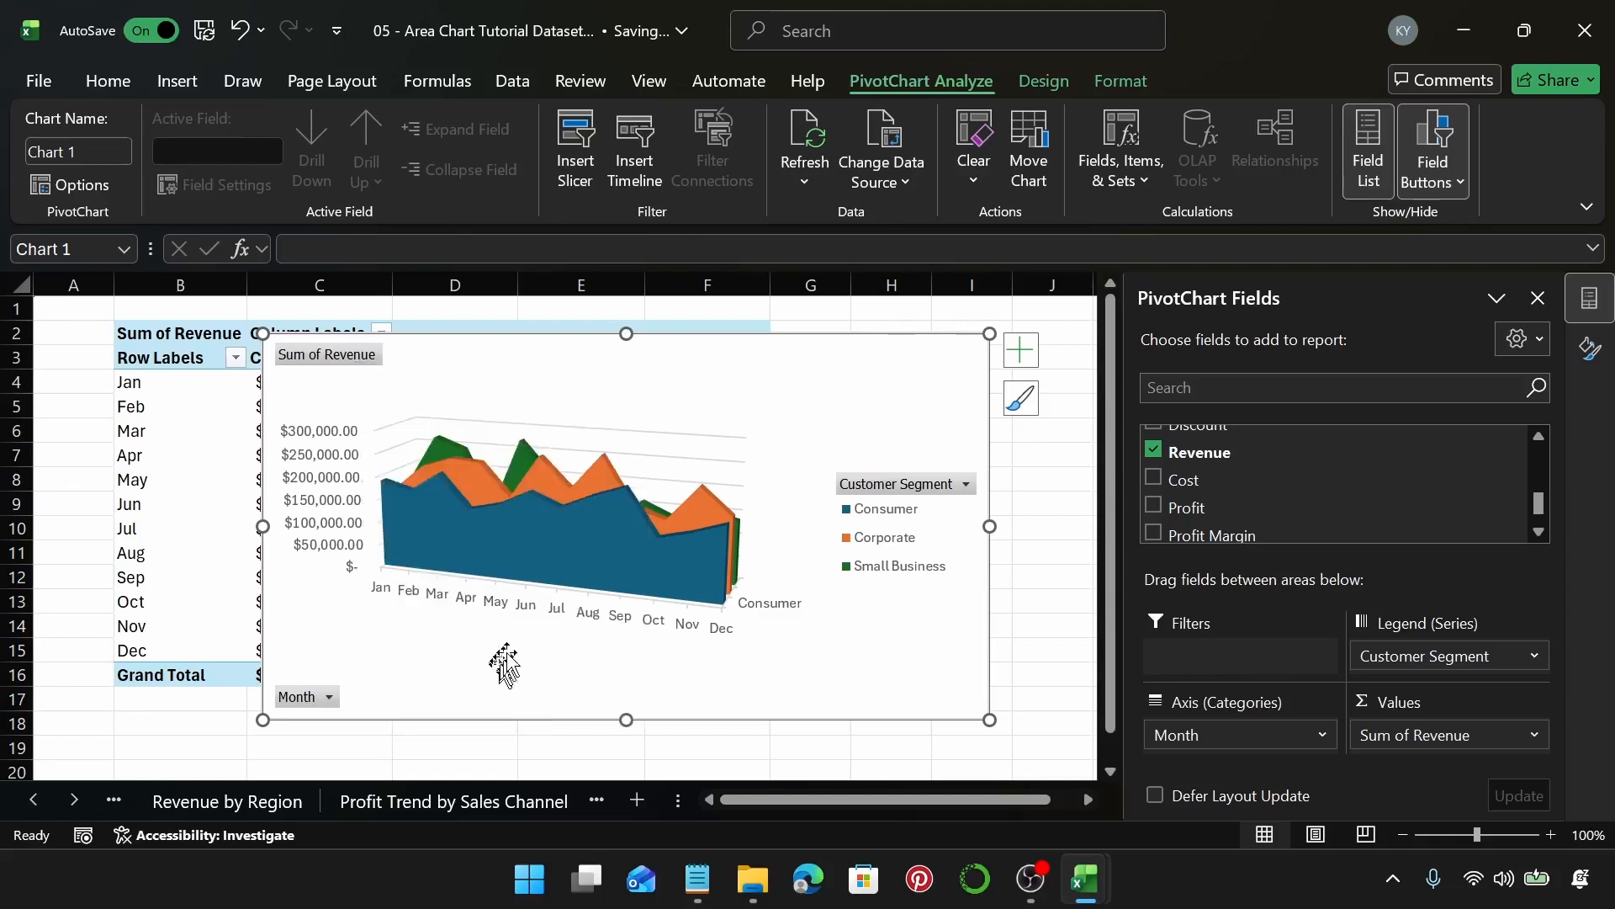
click(1021, 350)
click(1074, 441)
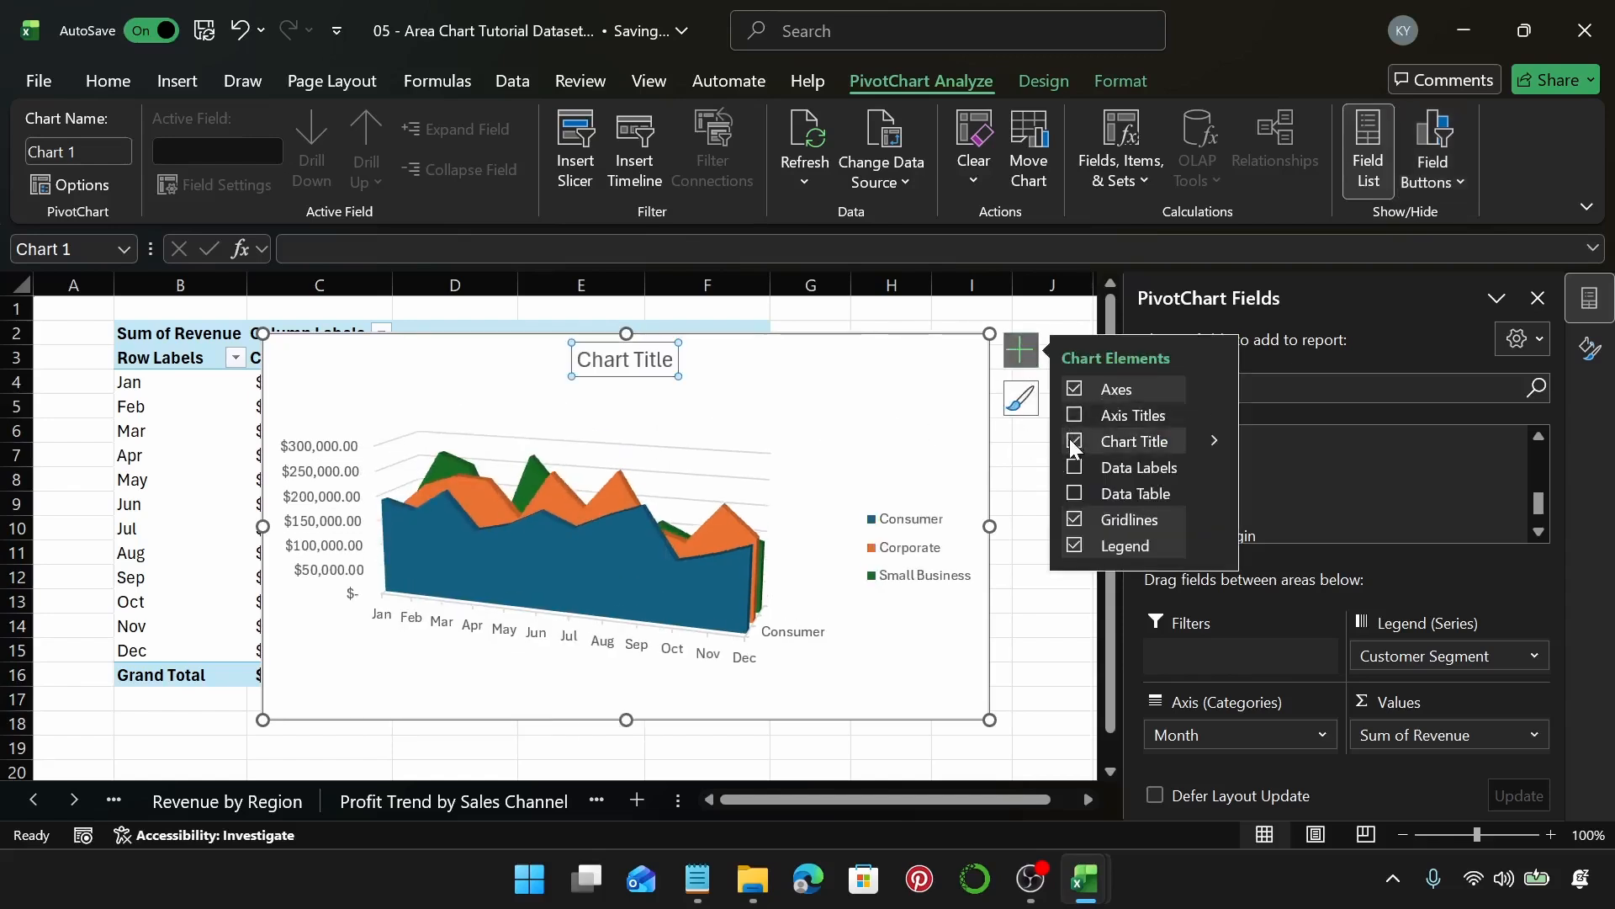
Change the 3-D area chart's title text to "Revenue Trend by Customer Segment".
click(597, 359)
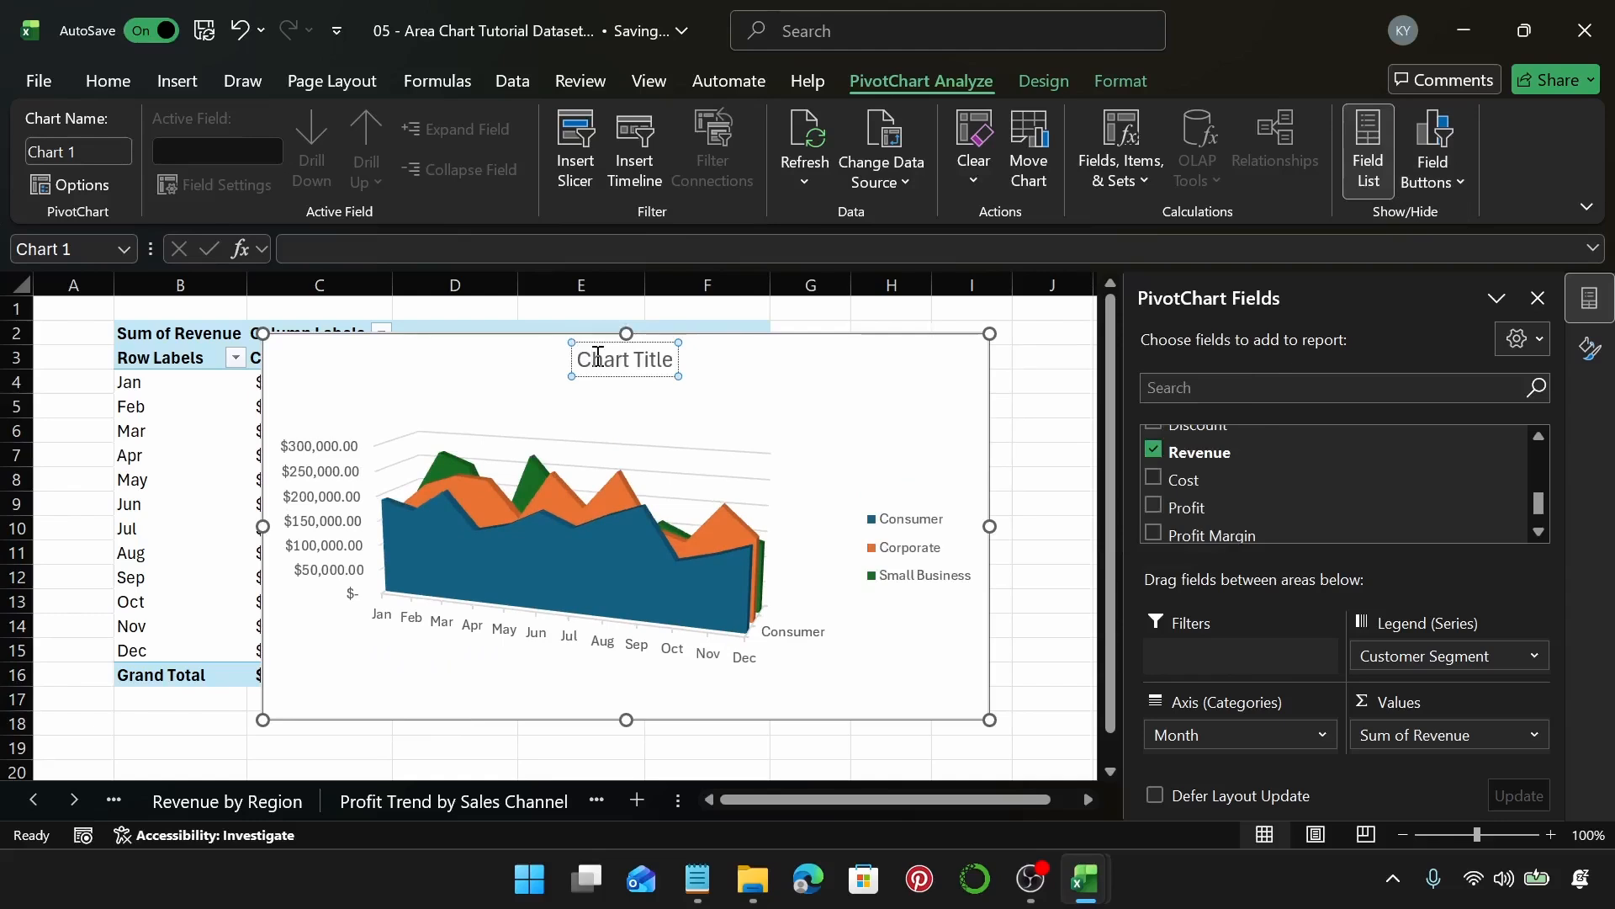
triple_click(596, 358)
key(Delete)
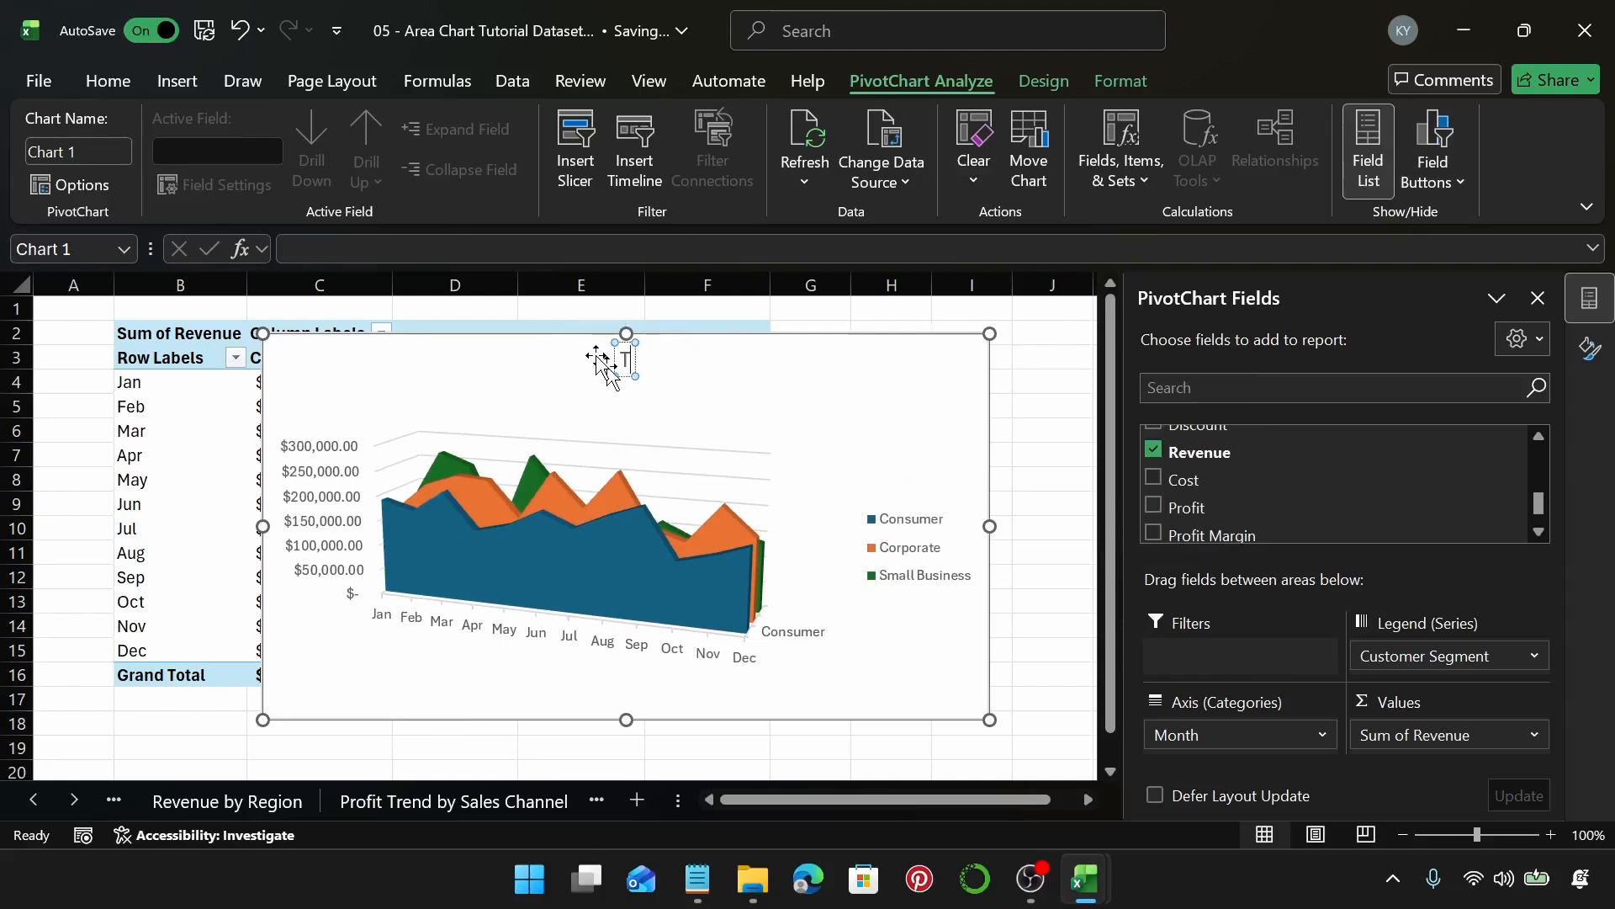
text(Reven)
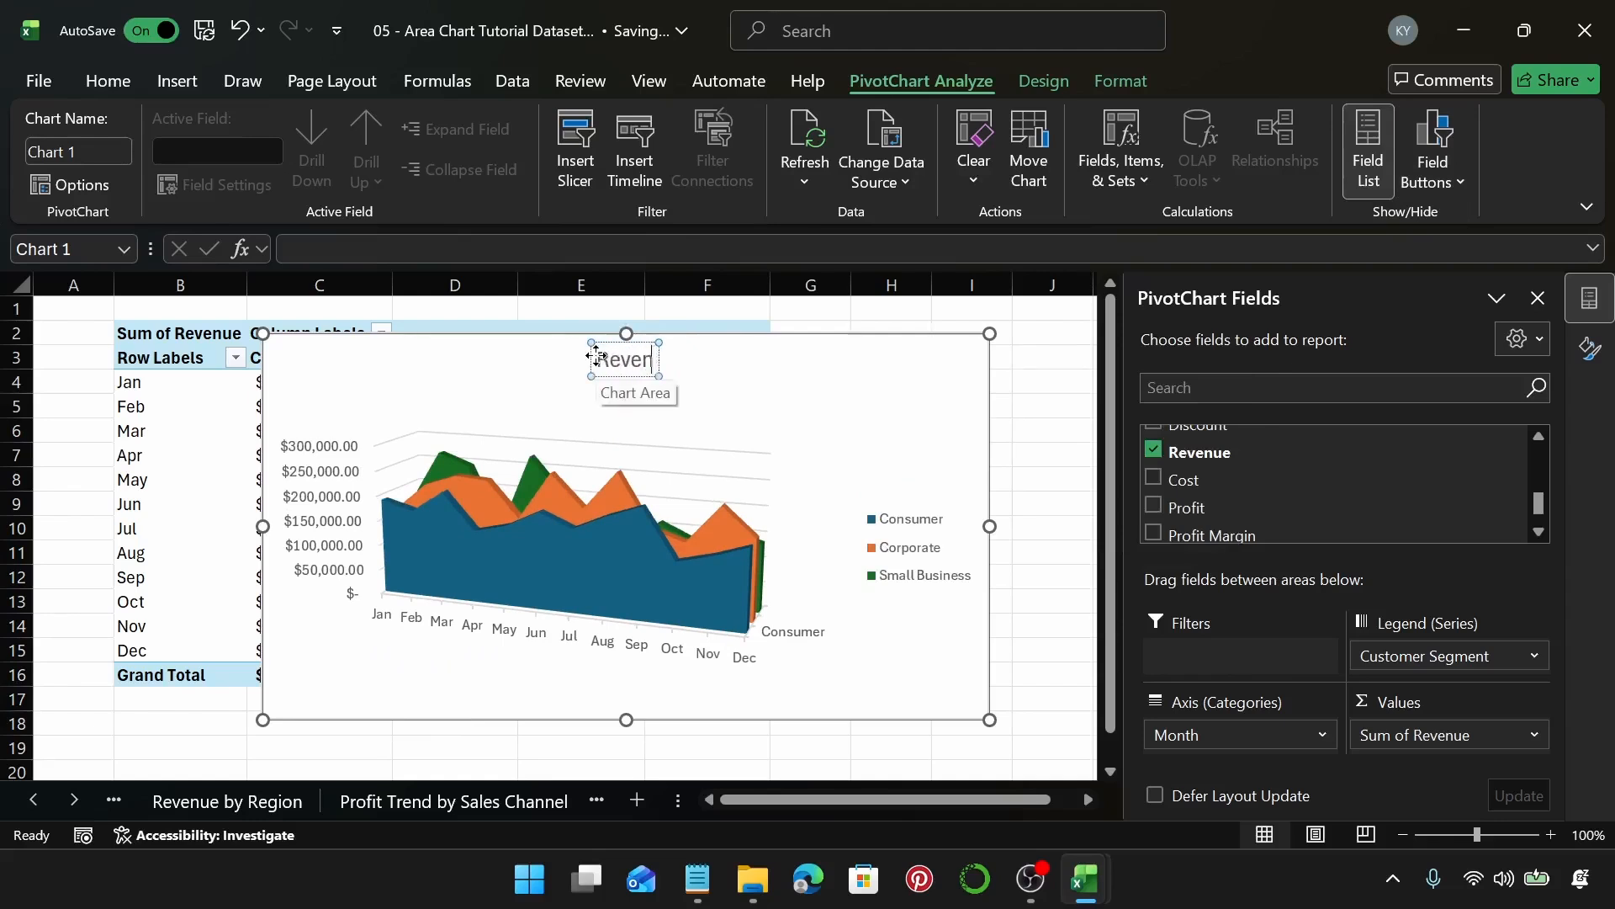
text(ue T)
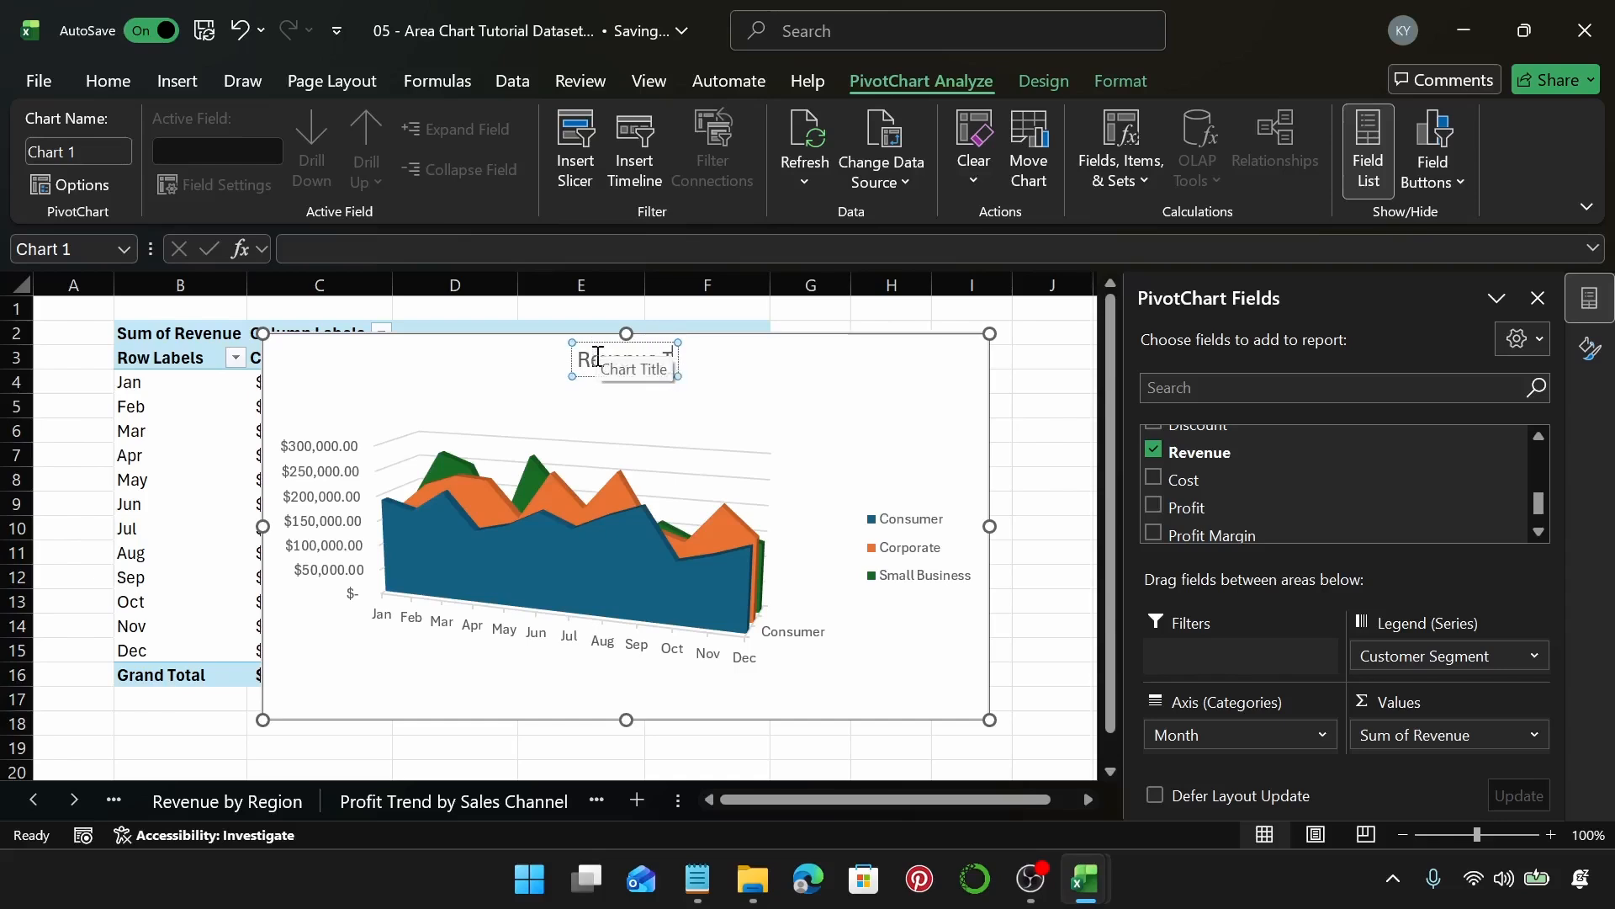
text(rend by)
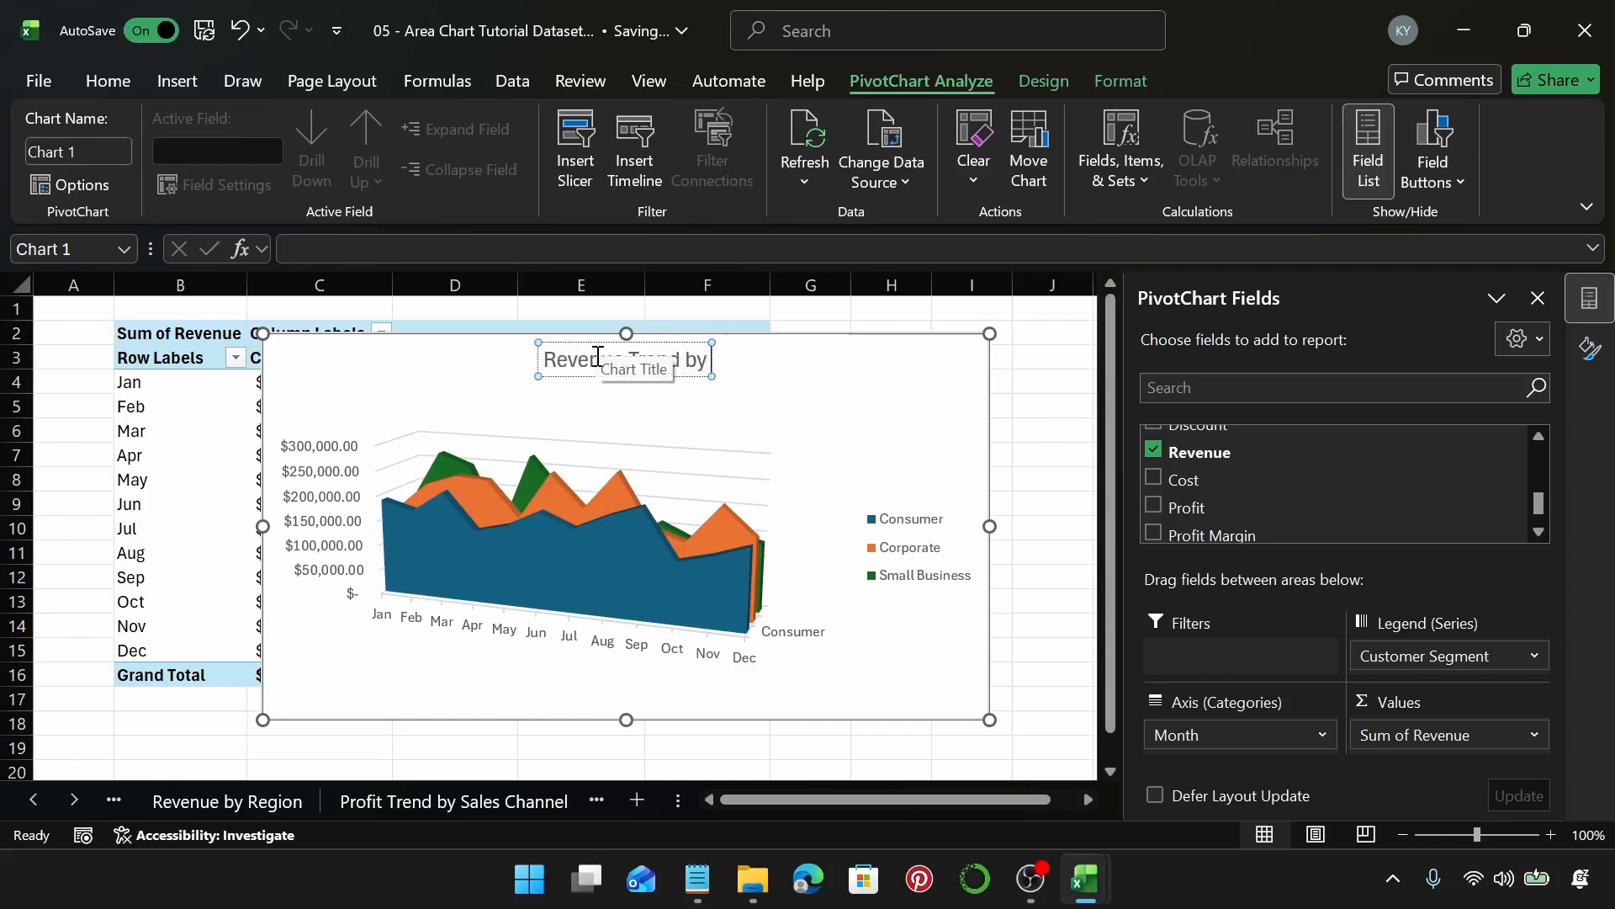
text( Cus)
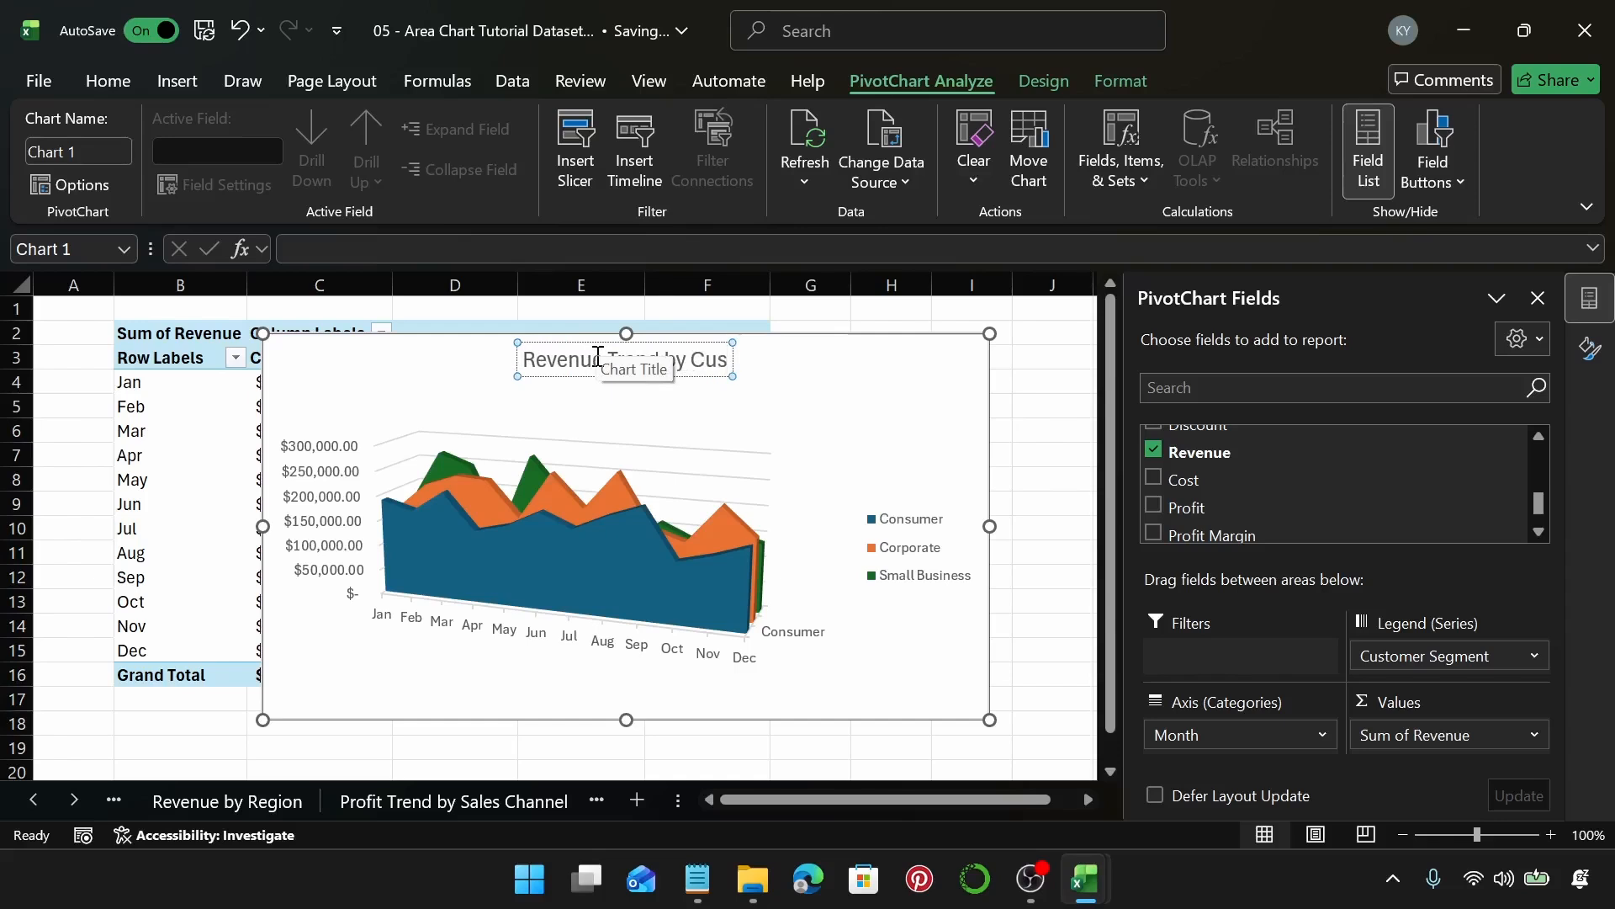
text(tomer)
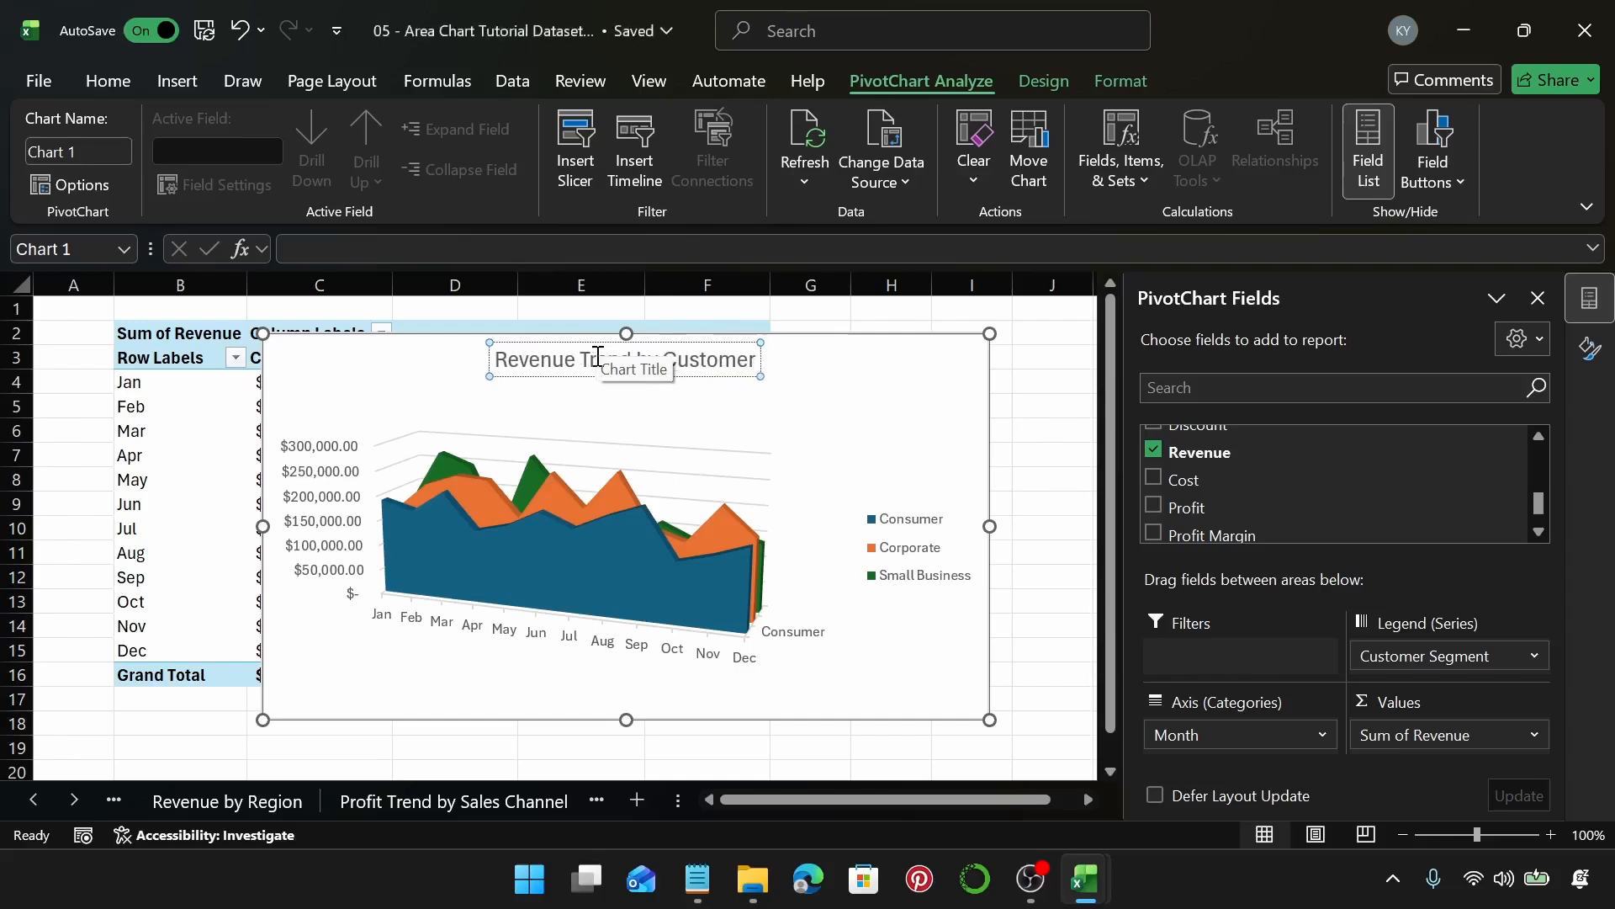
text( Segment)
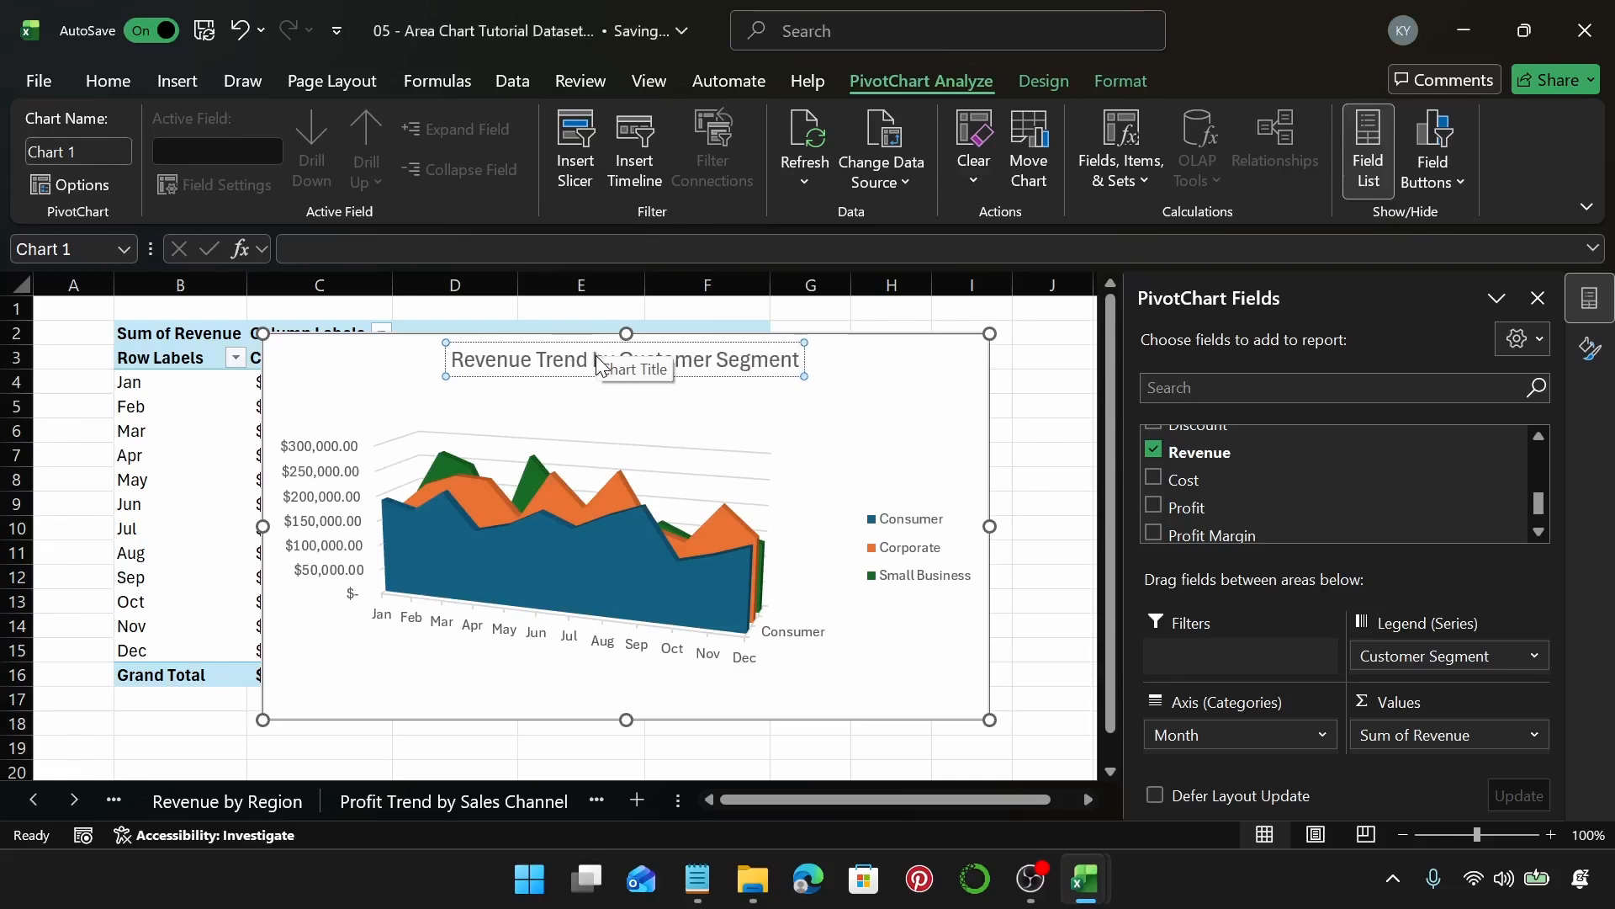
Copy the chart title text and paste it as the new name of Sheet6.
key(ctrl+a)
key(ctrl+c)
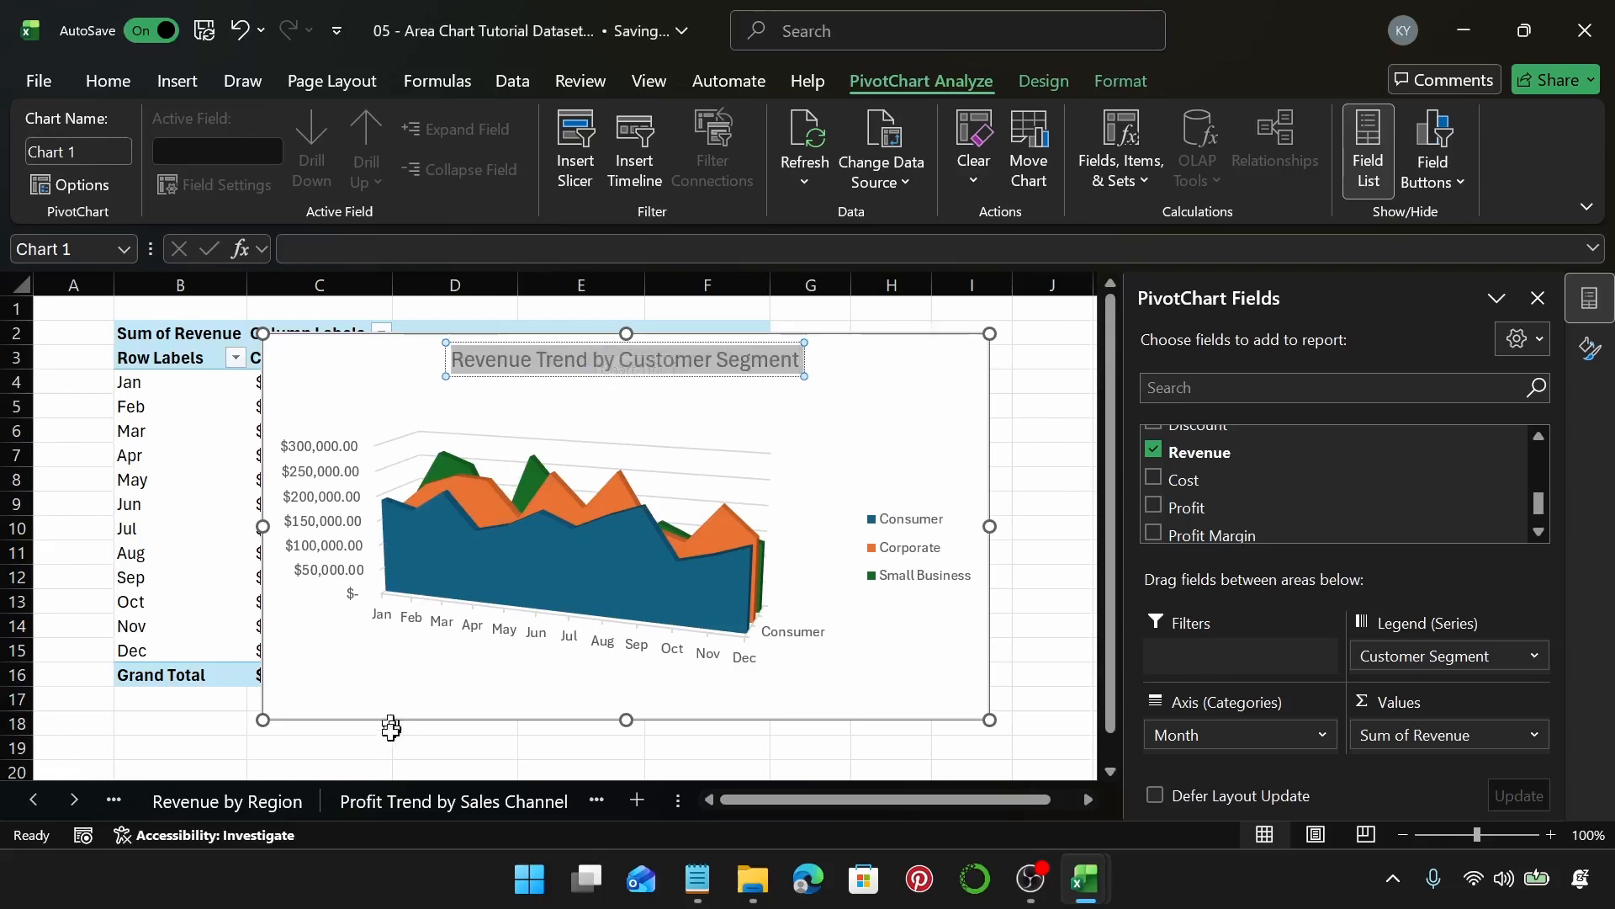
click(476, 806)
click(443, 801)
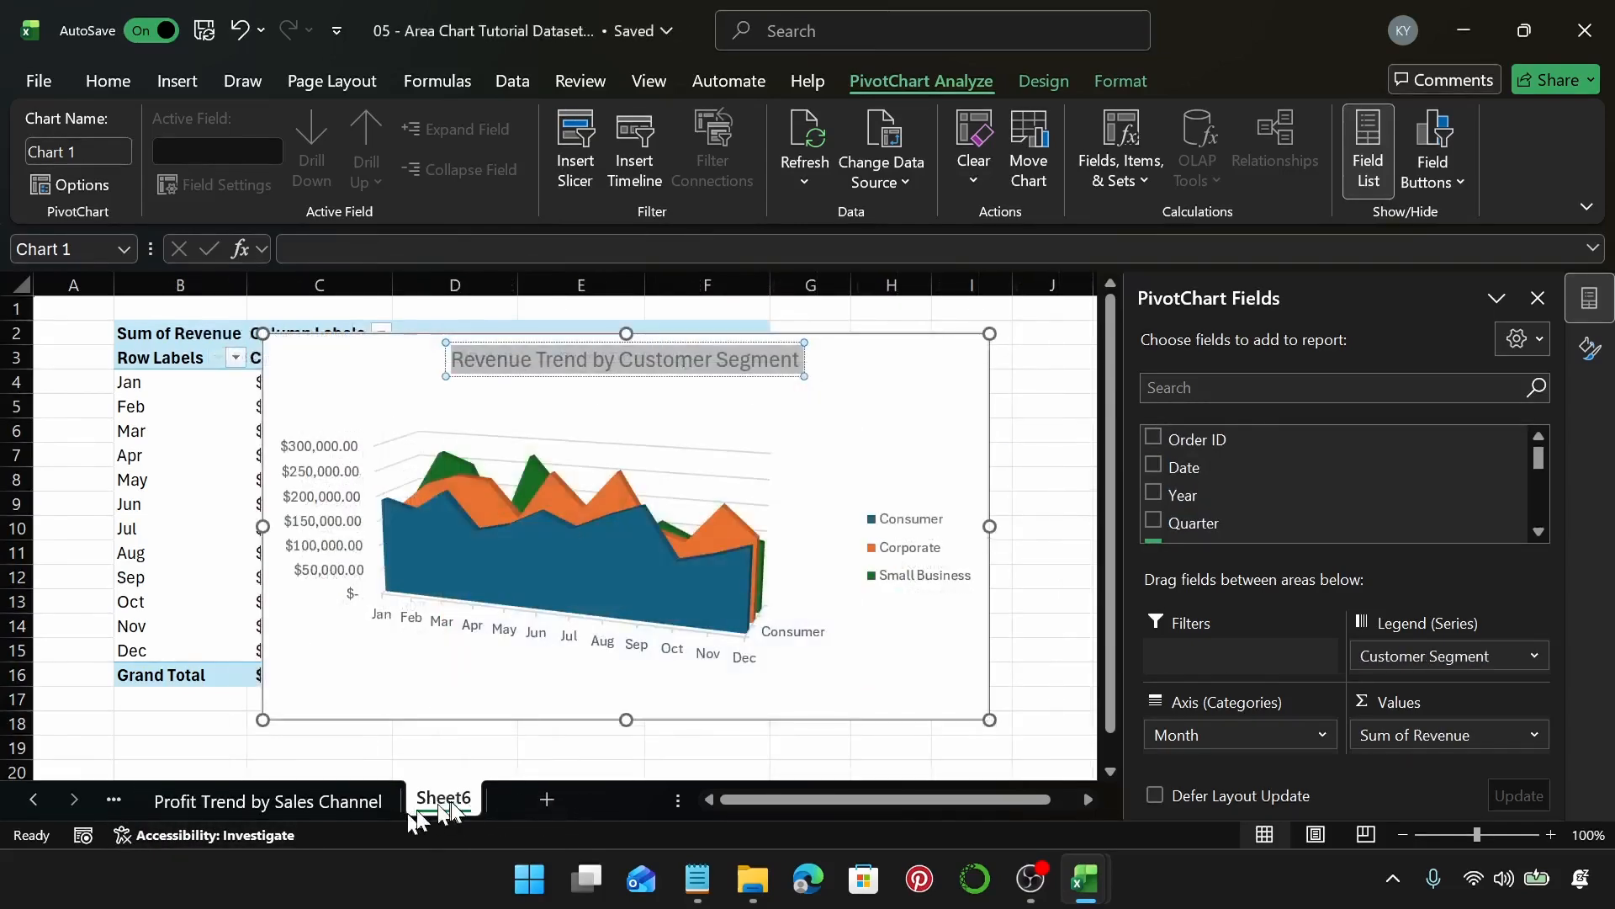
double_click(455, 798)
key(ctrl+v)
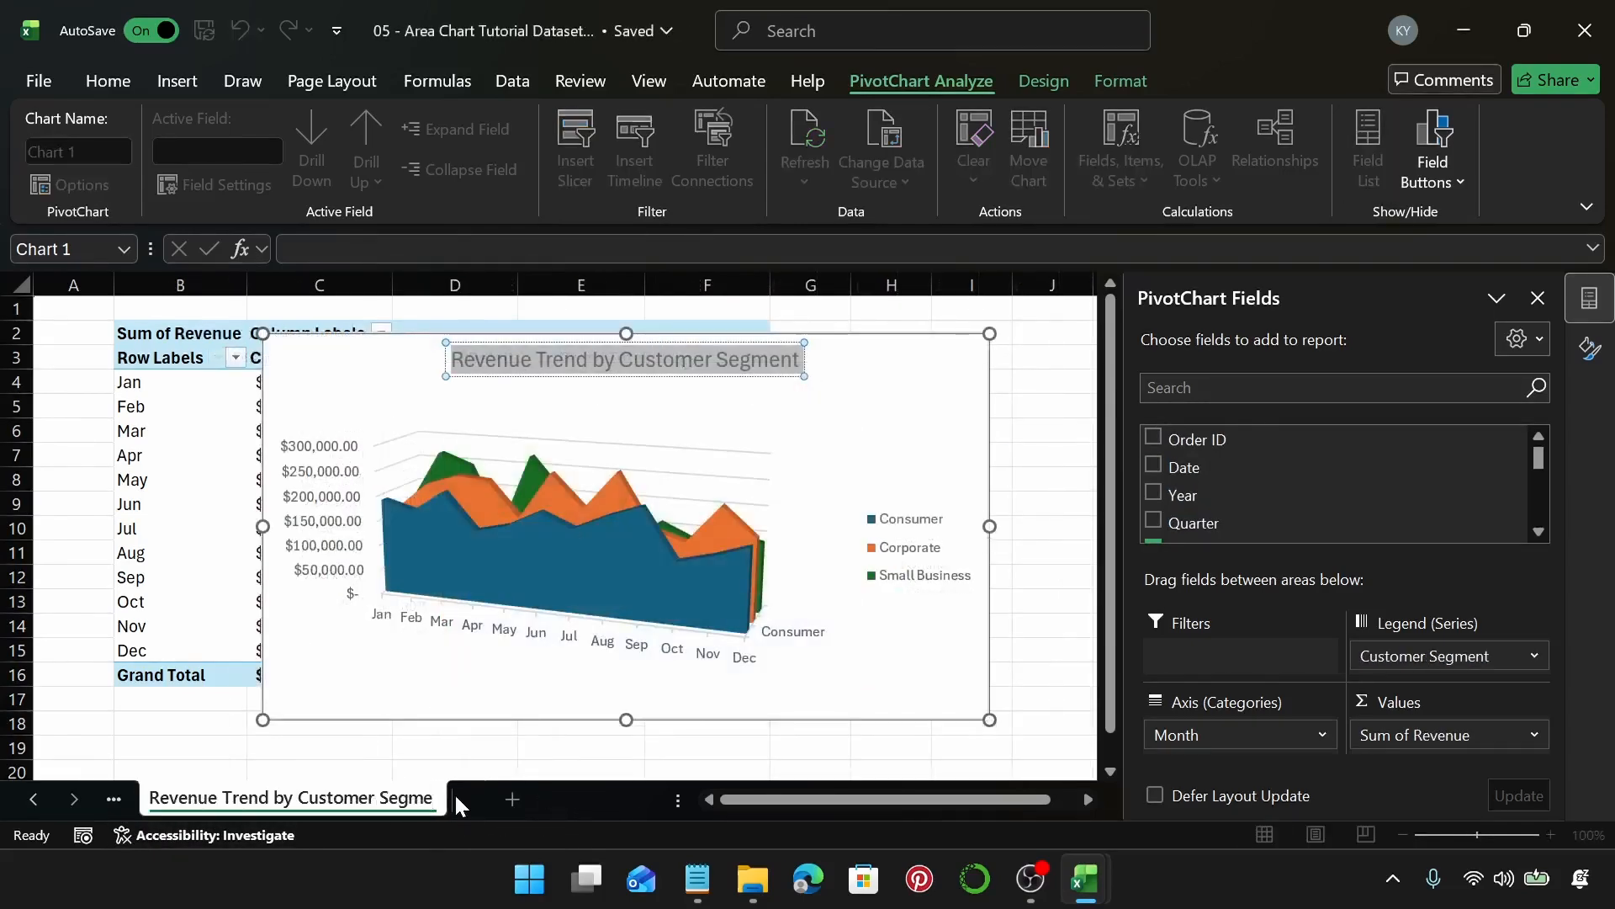
key(Return)
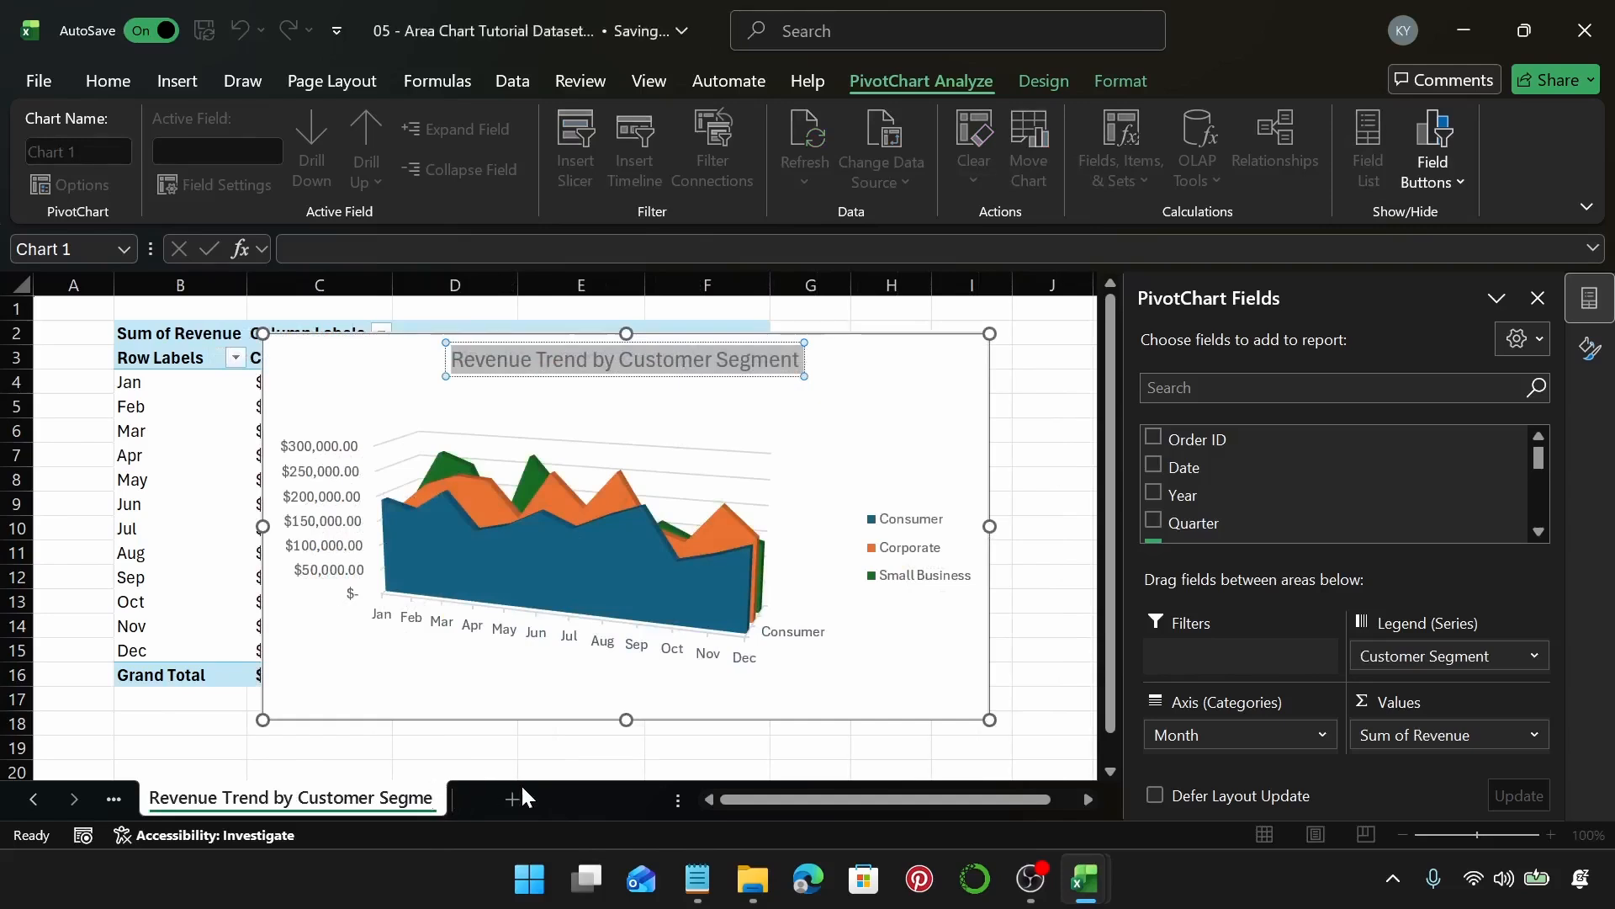
Shorten the current worksheet's name to "Revenue by Customer Segment".
double_click(277, 797)
click(278, 797)
key(BackSpace)
key(BackSpace)
key(BackSpace)
key(BackSpace)
key(BackSpace)
key(BackSpace)
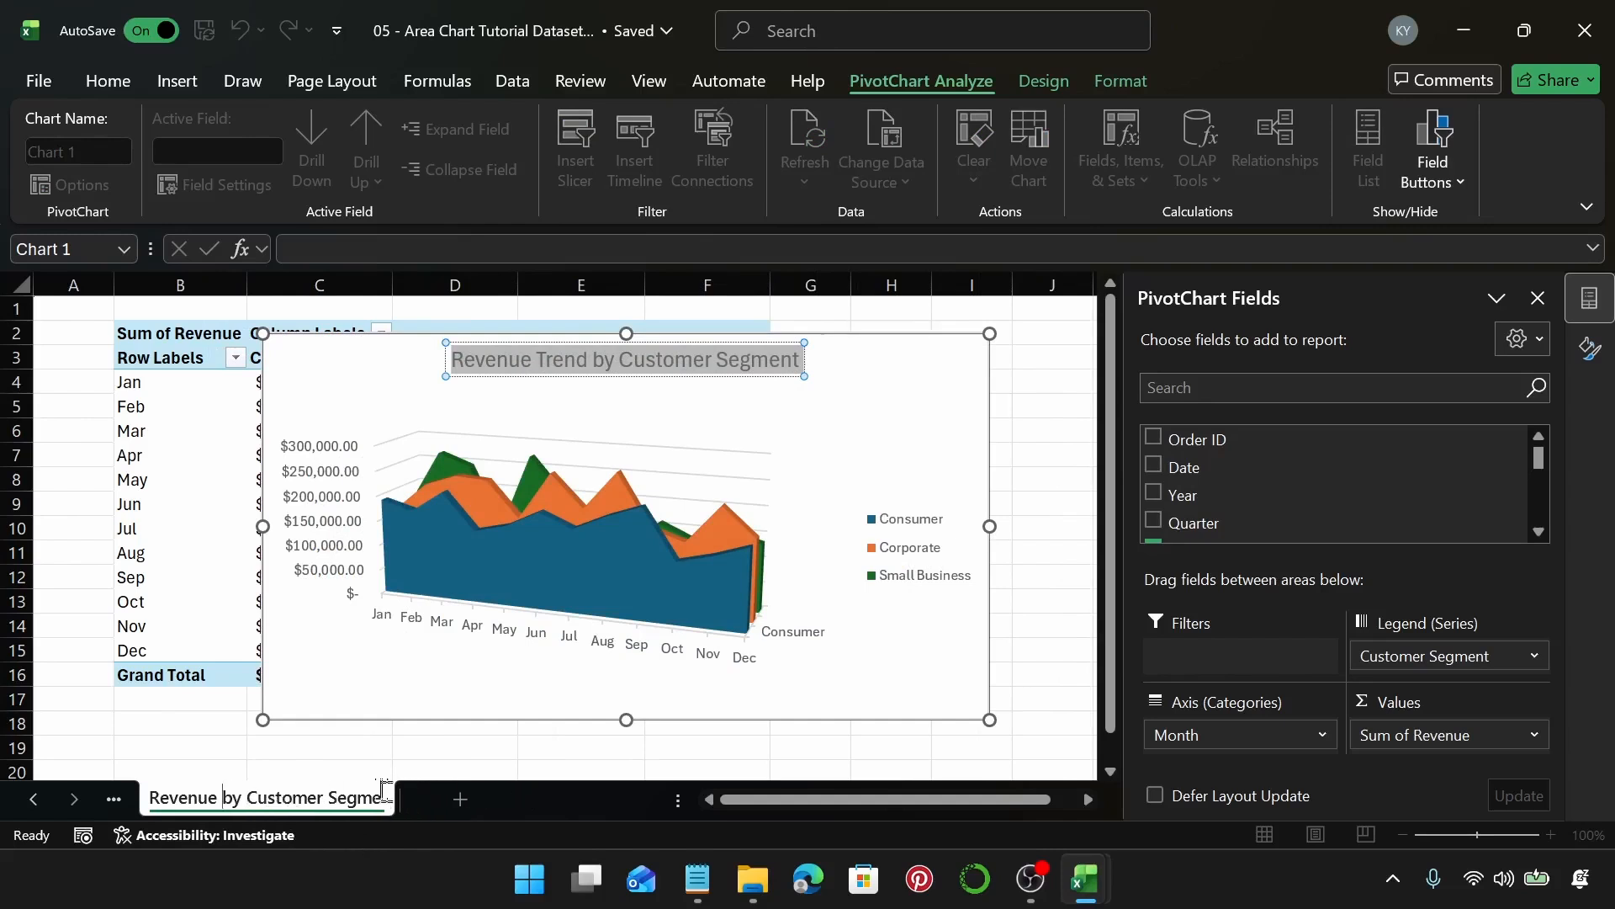
text(nt)
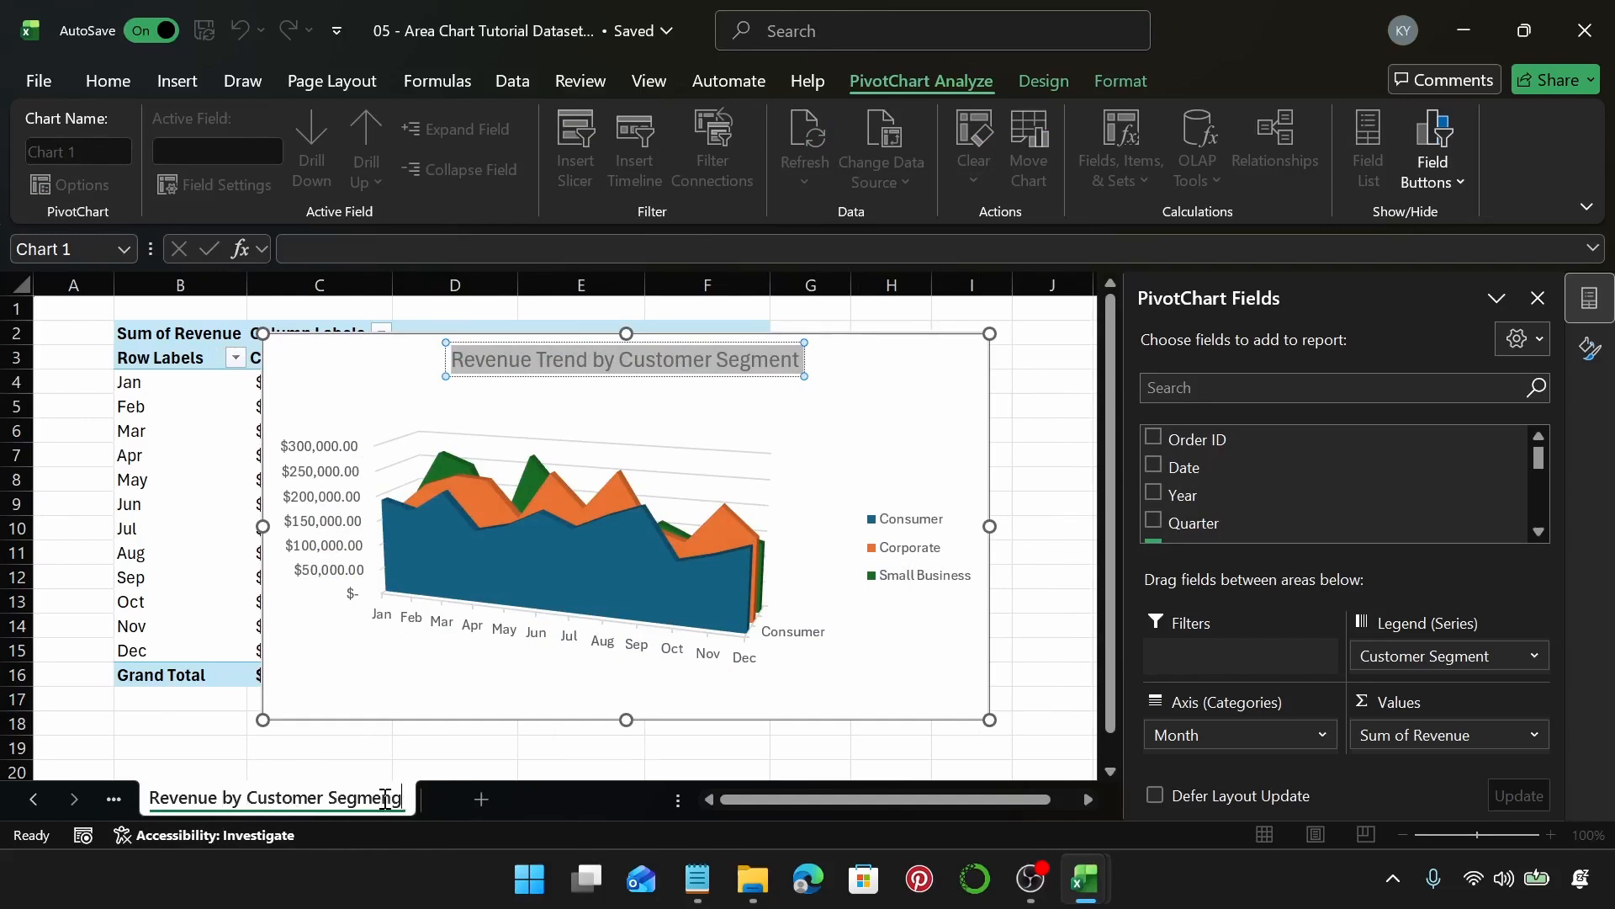
key(Return)
double_click(384, 801)
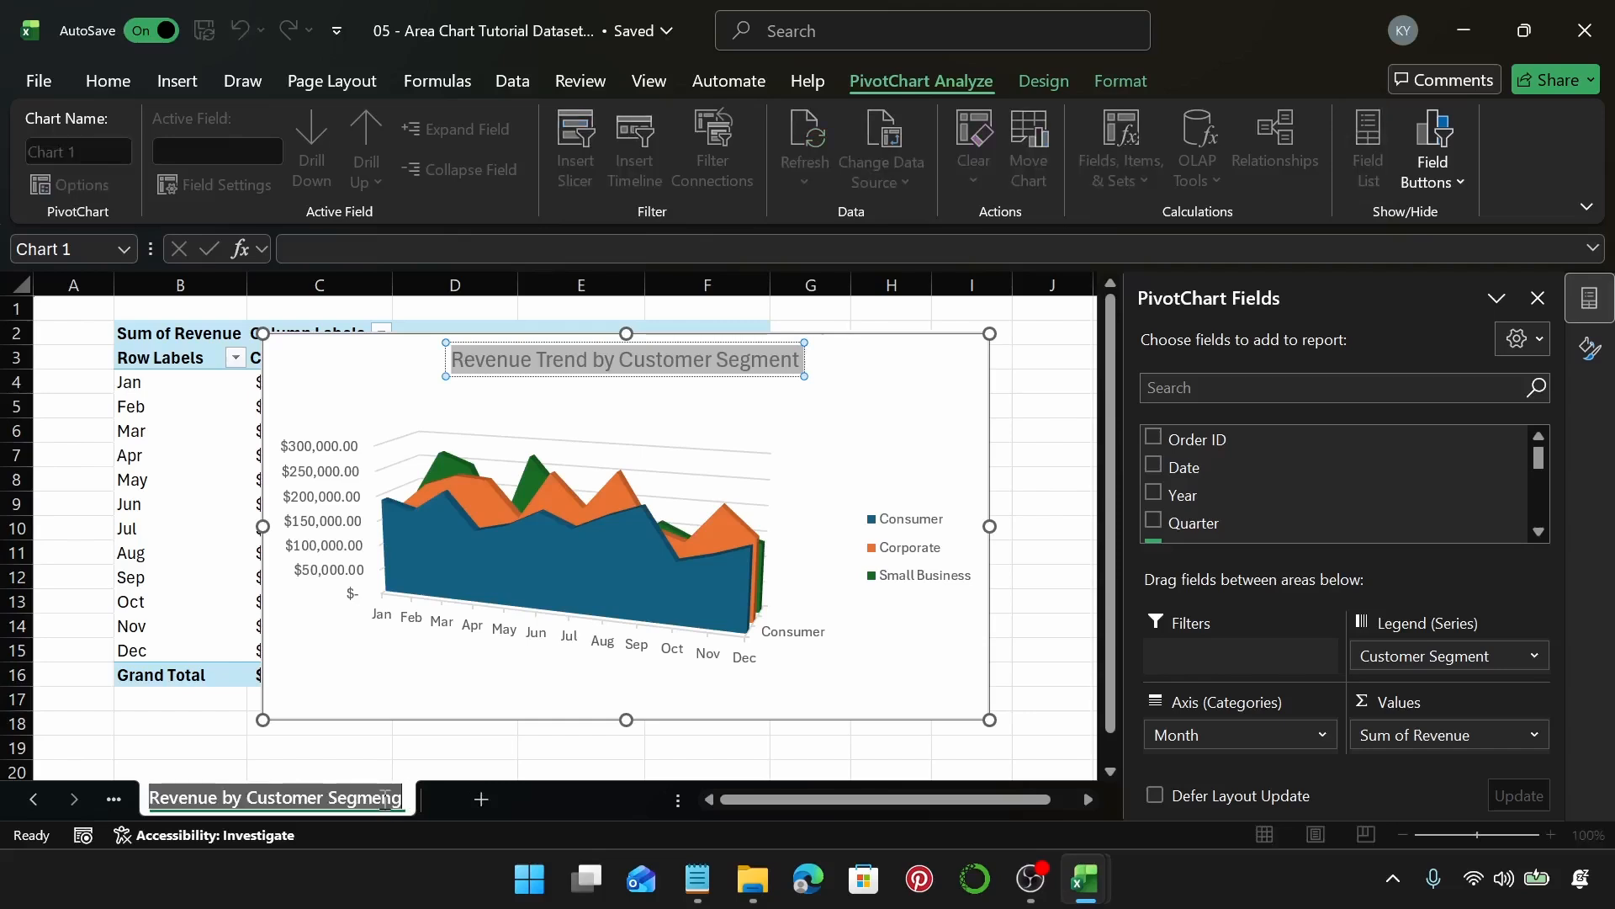
key(Return)
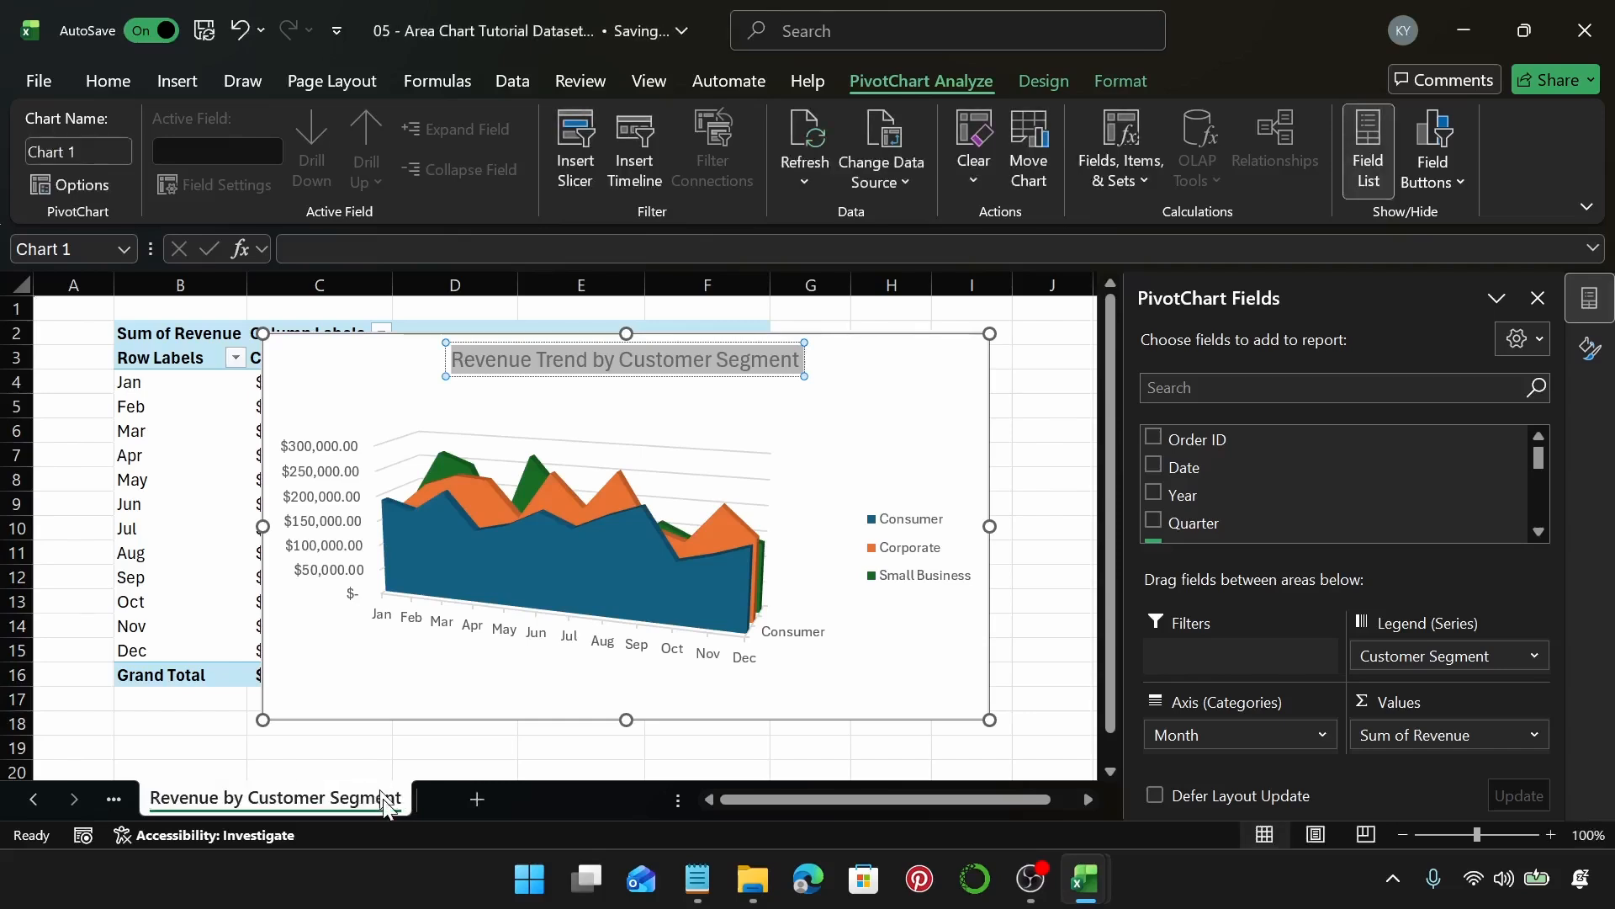
Remove the Customer Segment field from the 3-D area chart's legend and undo the removal.
click(873, 431)
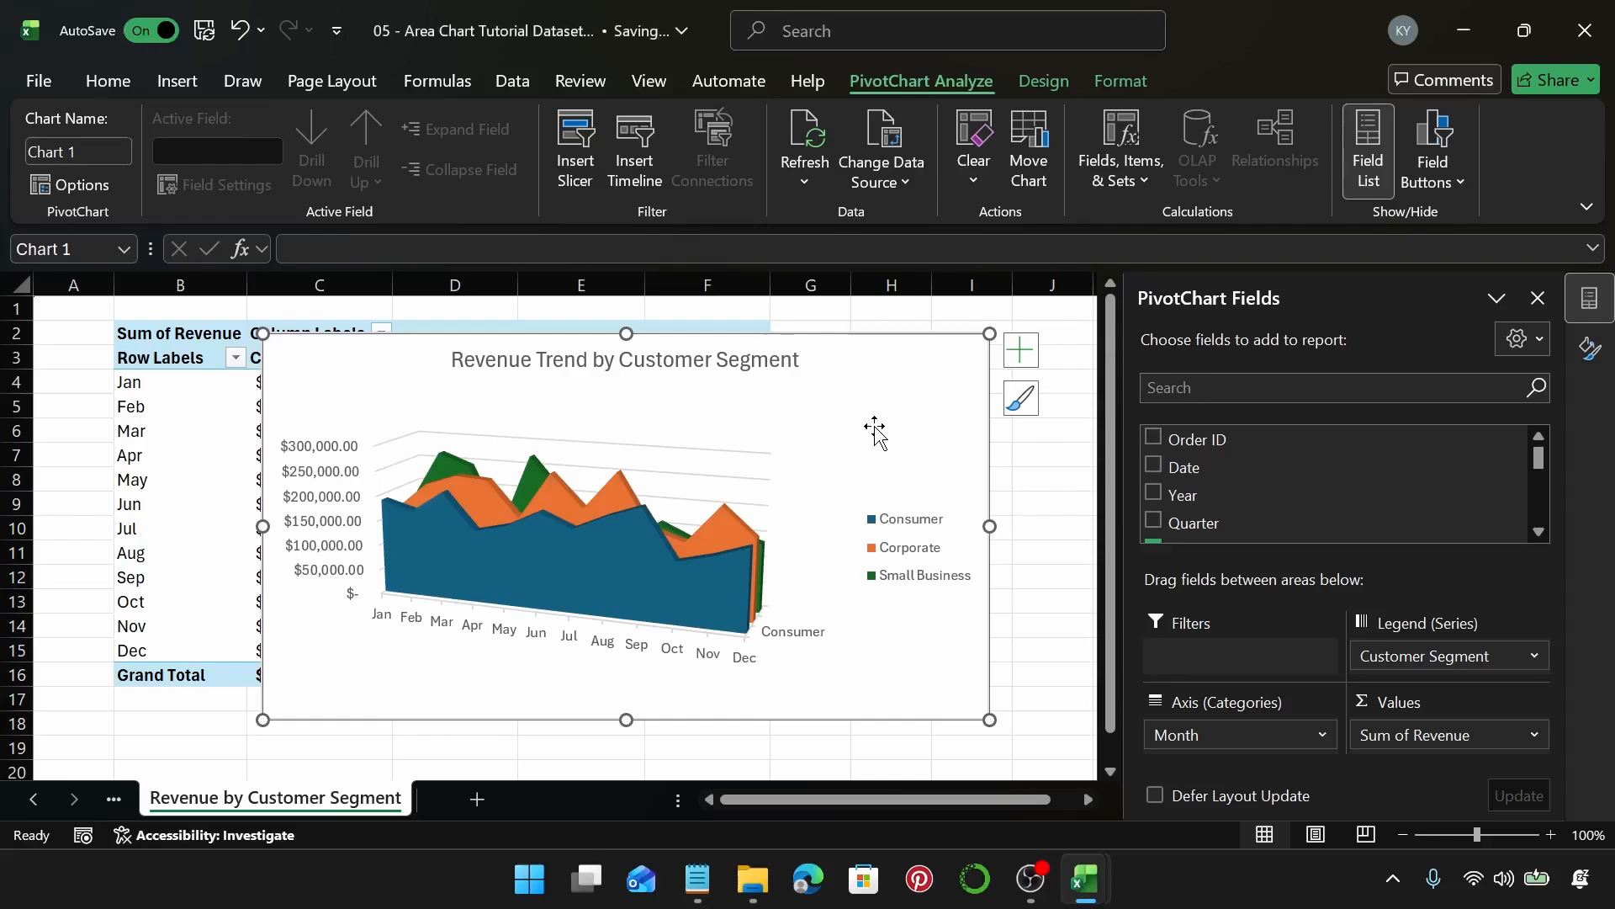
drag(1396, 655, 981, 496)
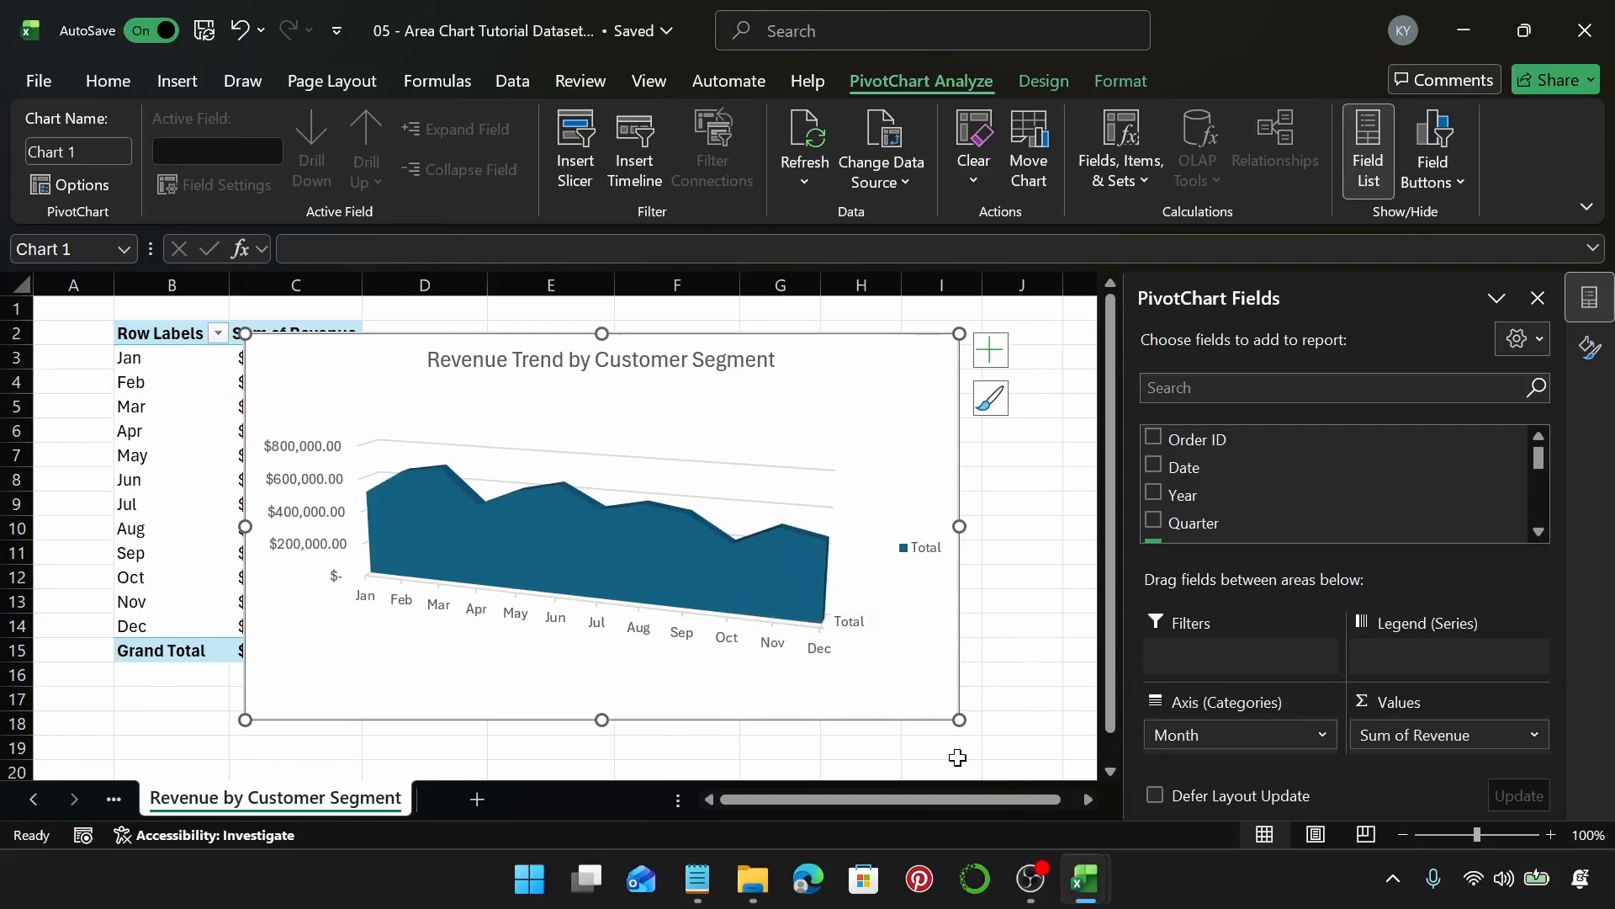
key(ctrl+z)
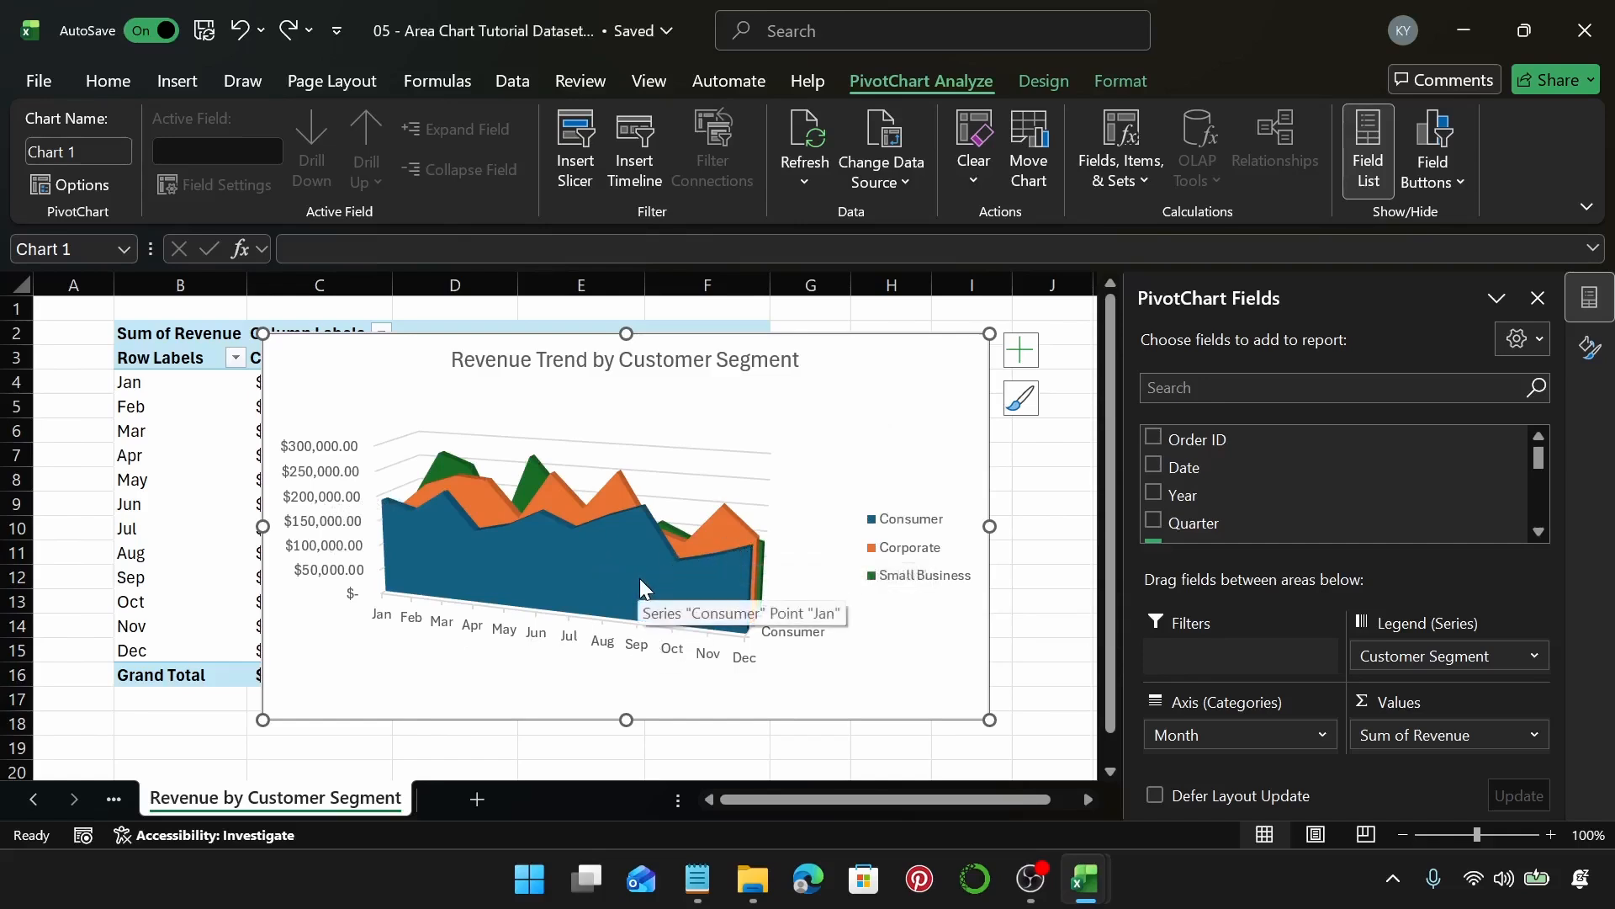
Open the fill formatting options for the Corporate series of the 3-D area chart.
click(729, 523)
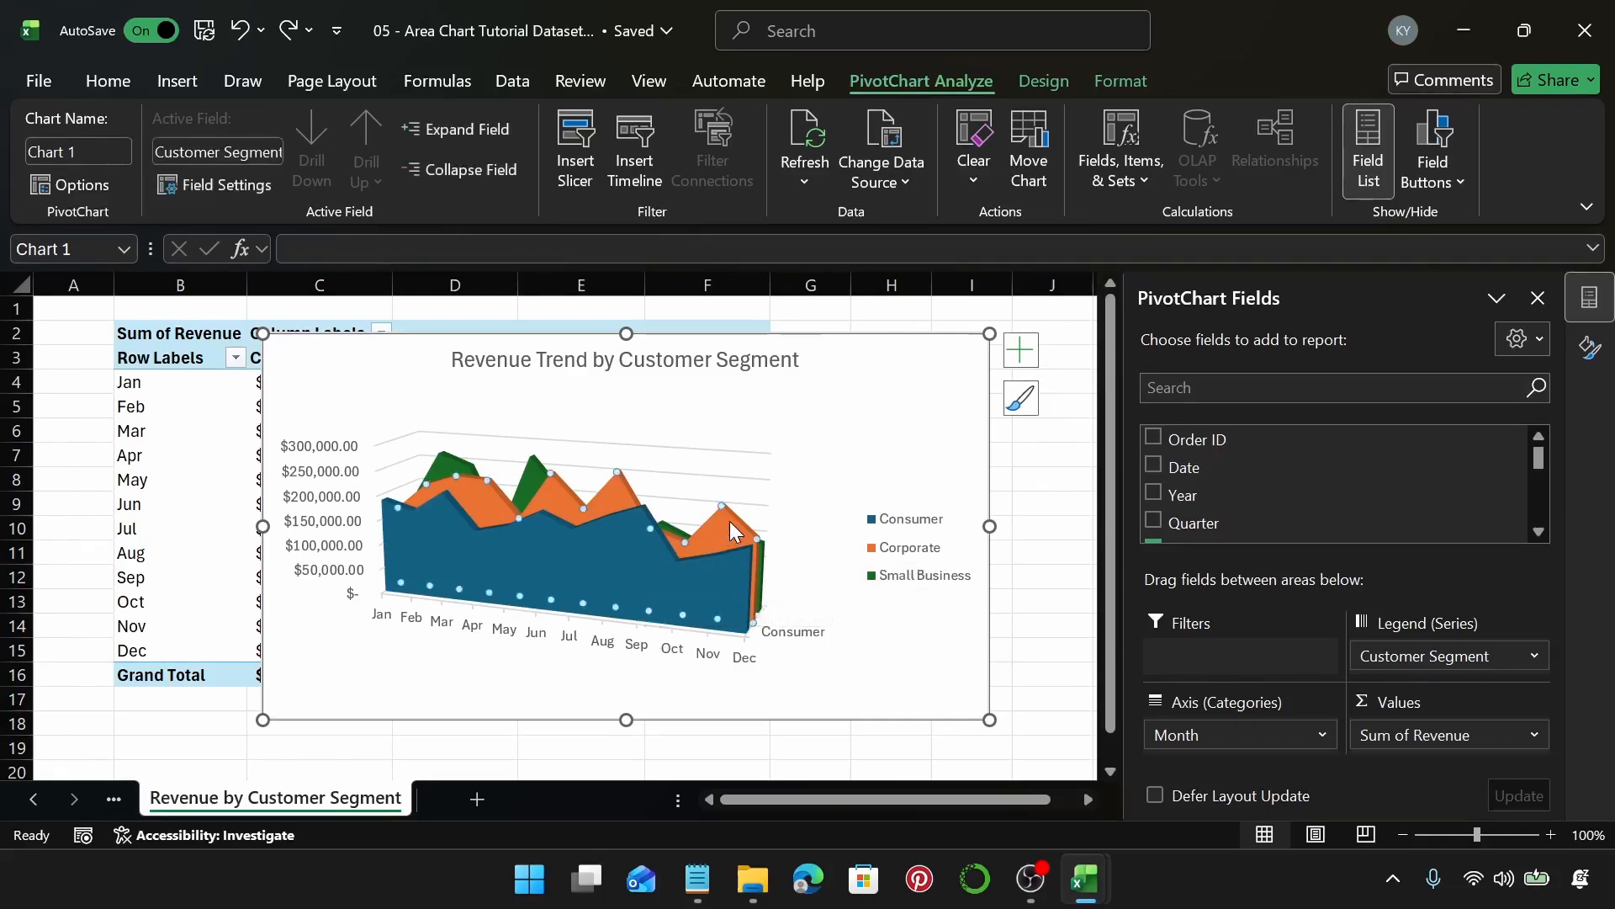
click(1603, 351)
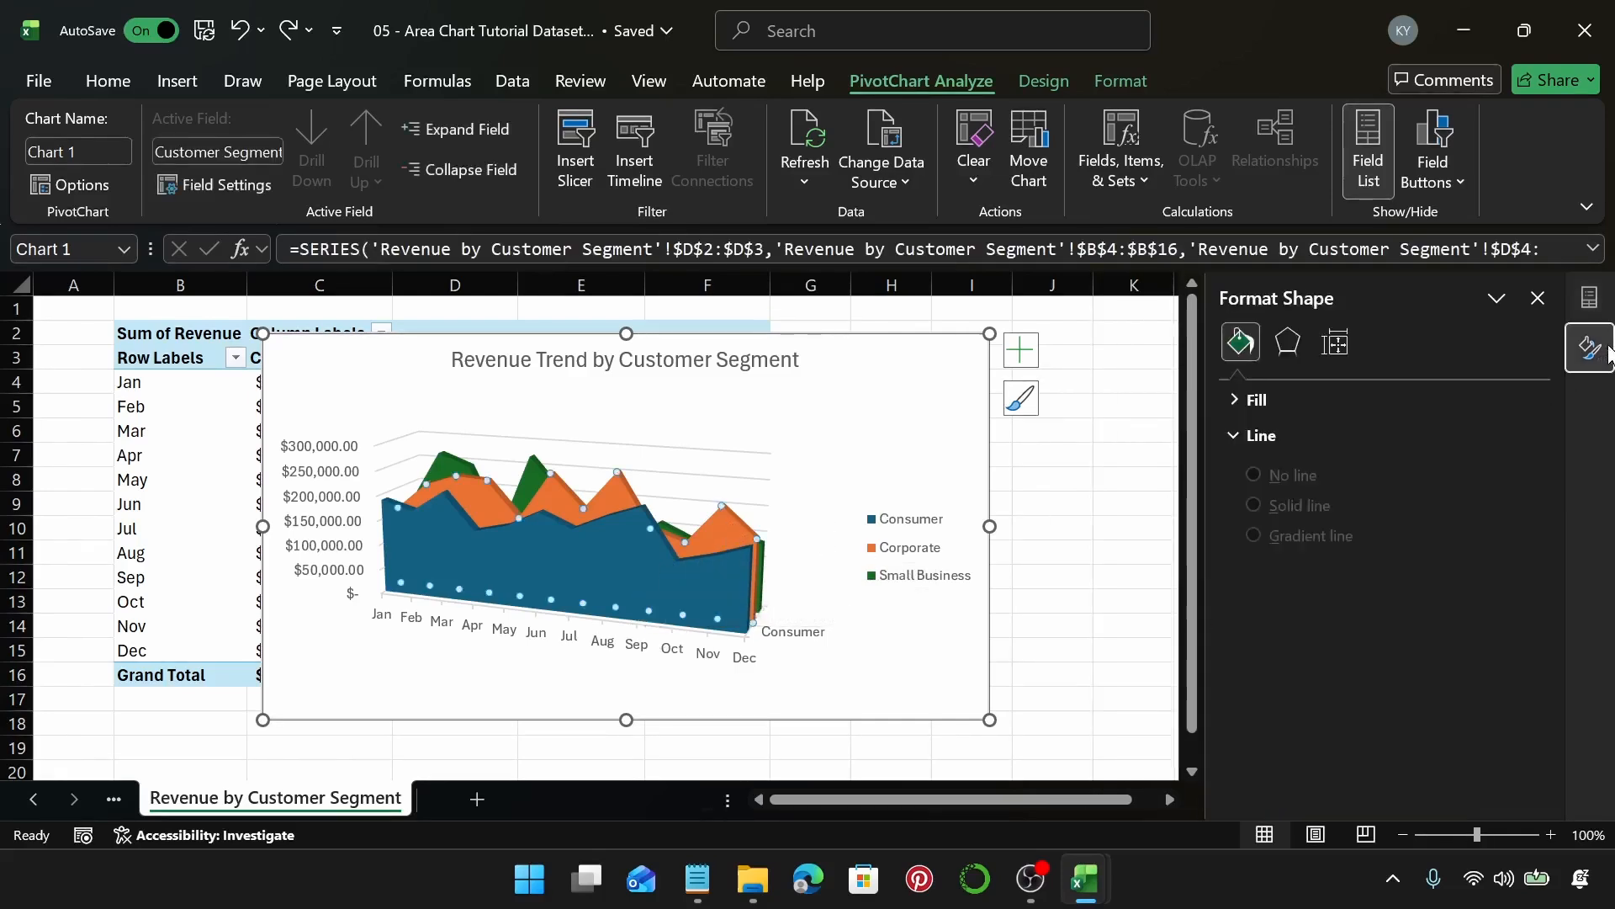
click(1241, 401)
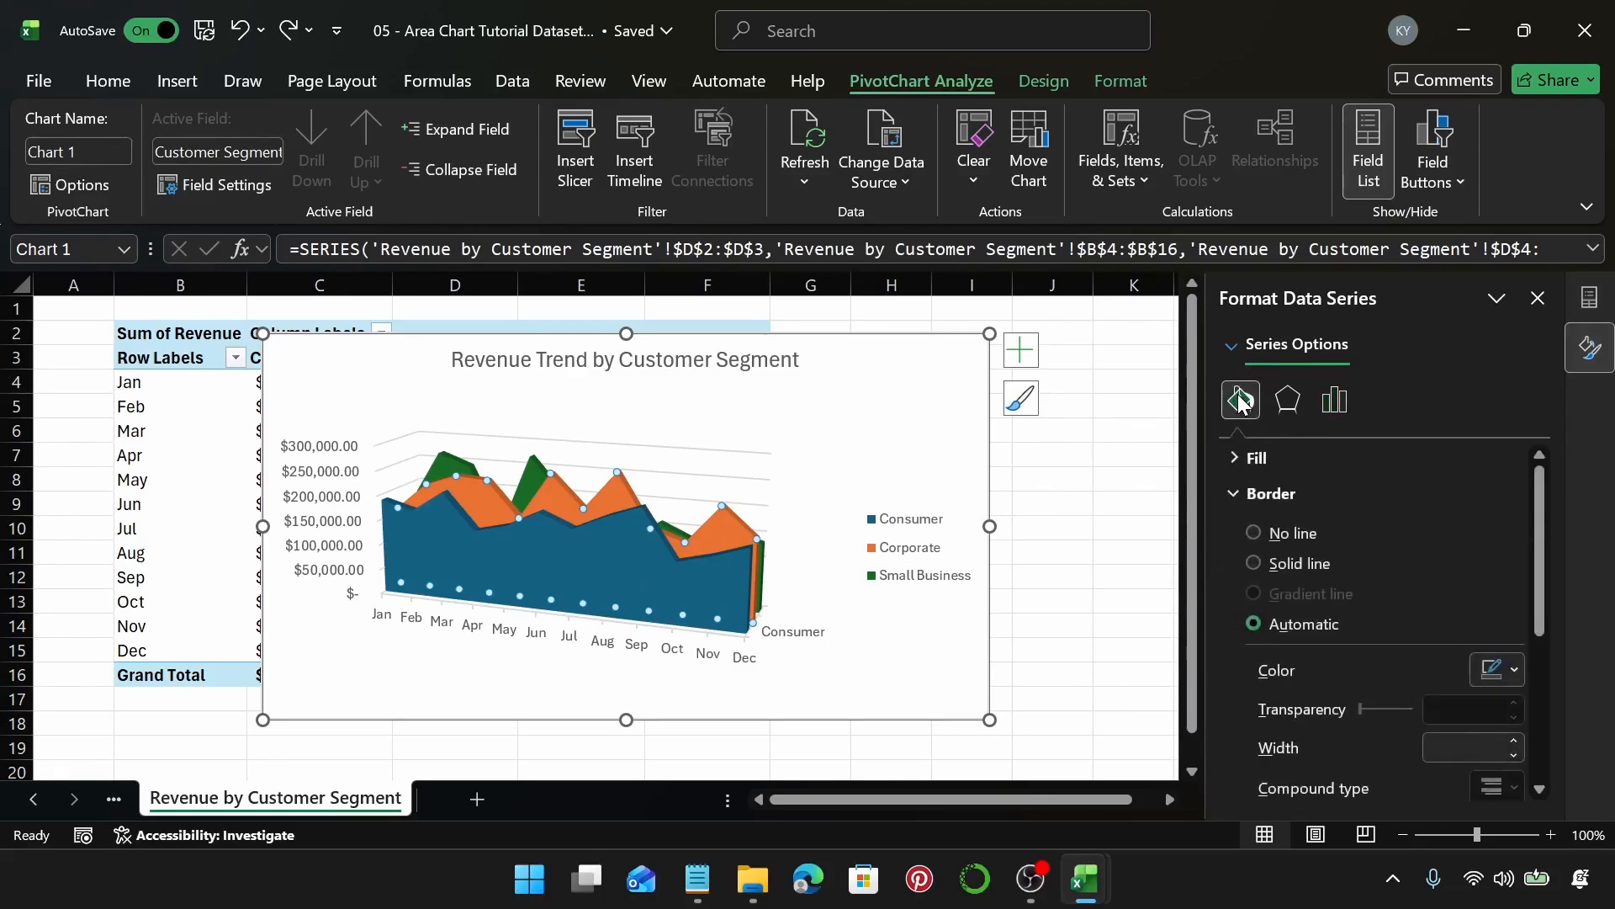
click(1302, 460)
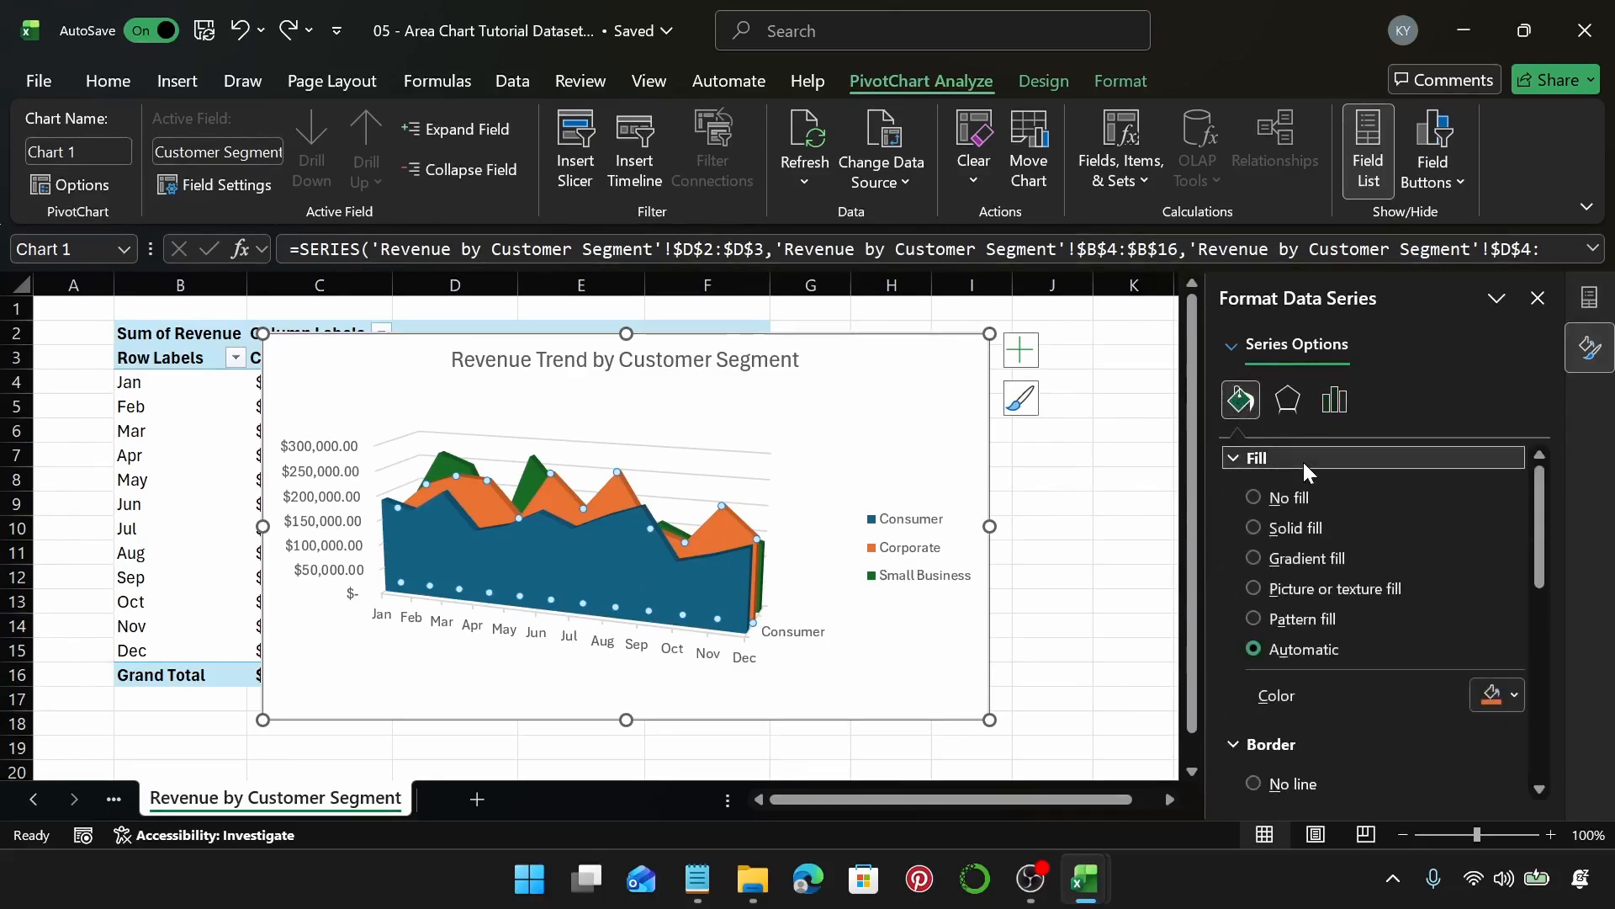
Try gradient, picture or texture, and pattern fills on the Corporate series, and return it to automatic fill.
click(1258, 559)
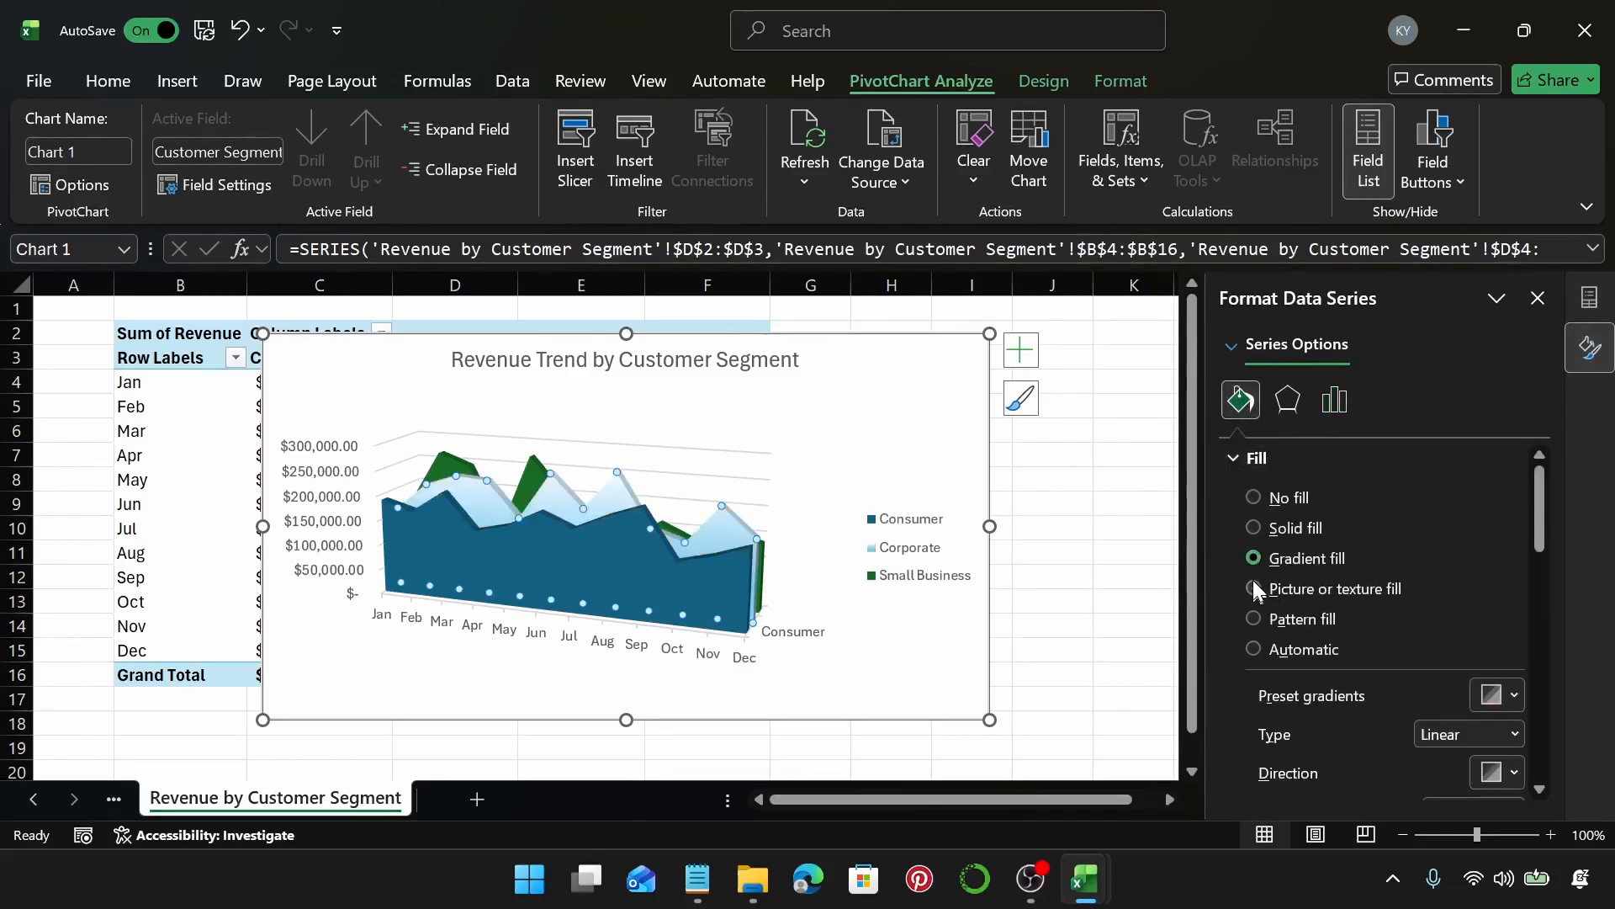
click(1255, 589)
click(1258, 621)
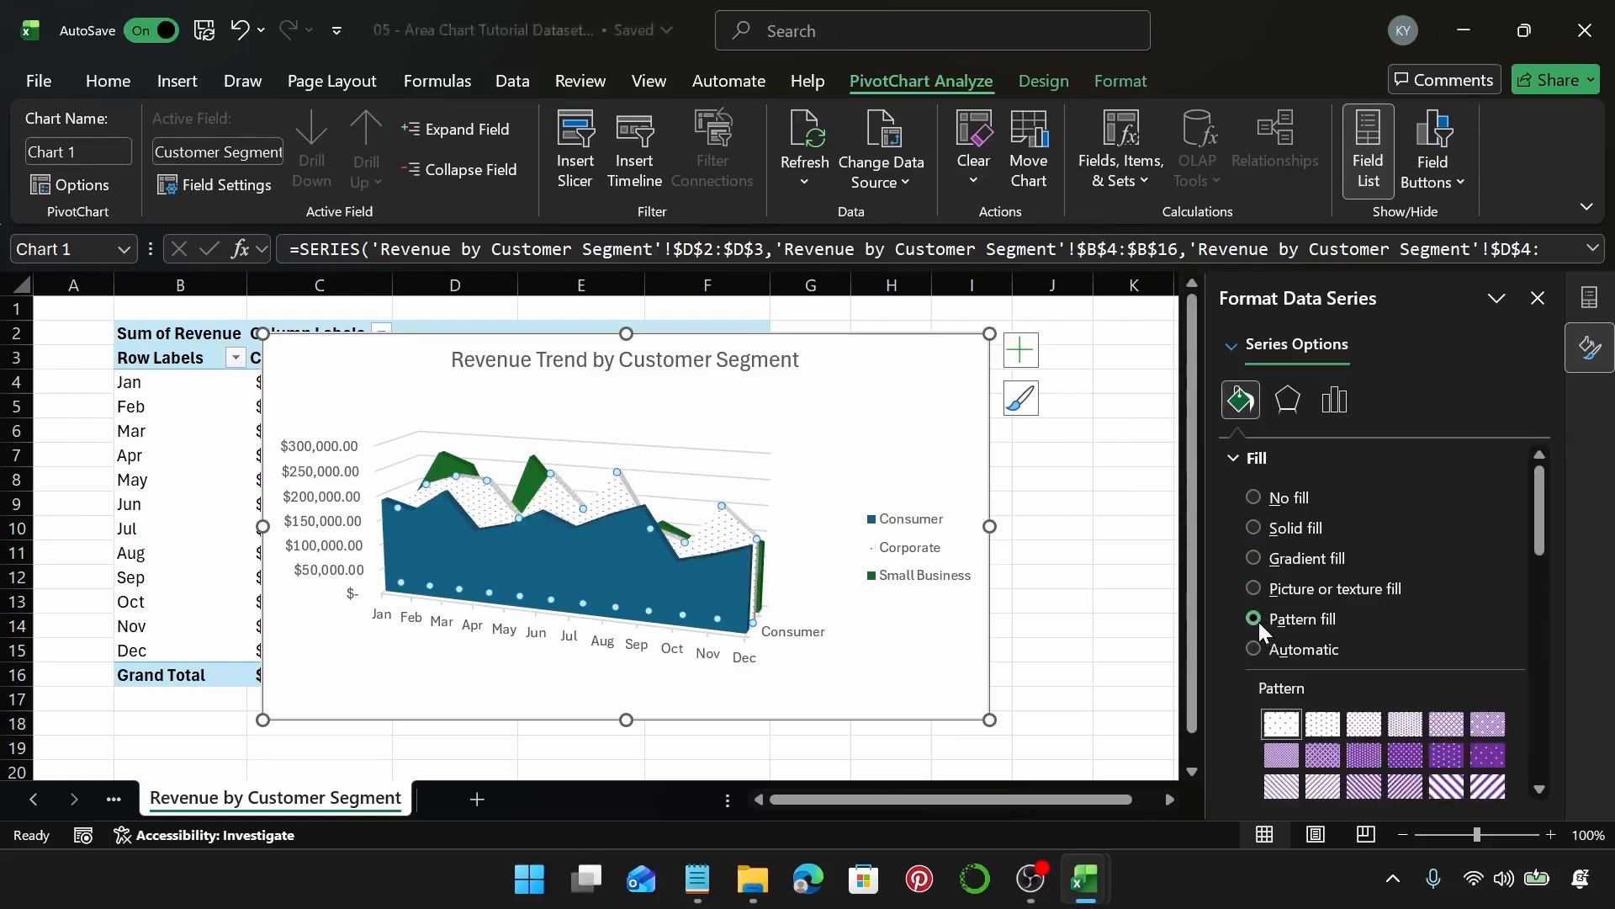
click(1255, 650)
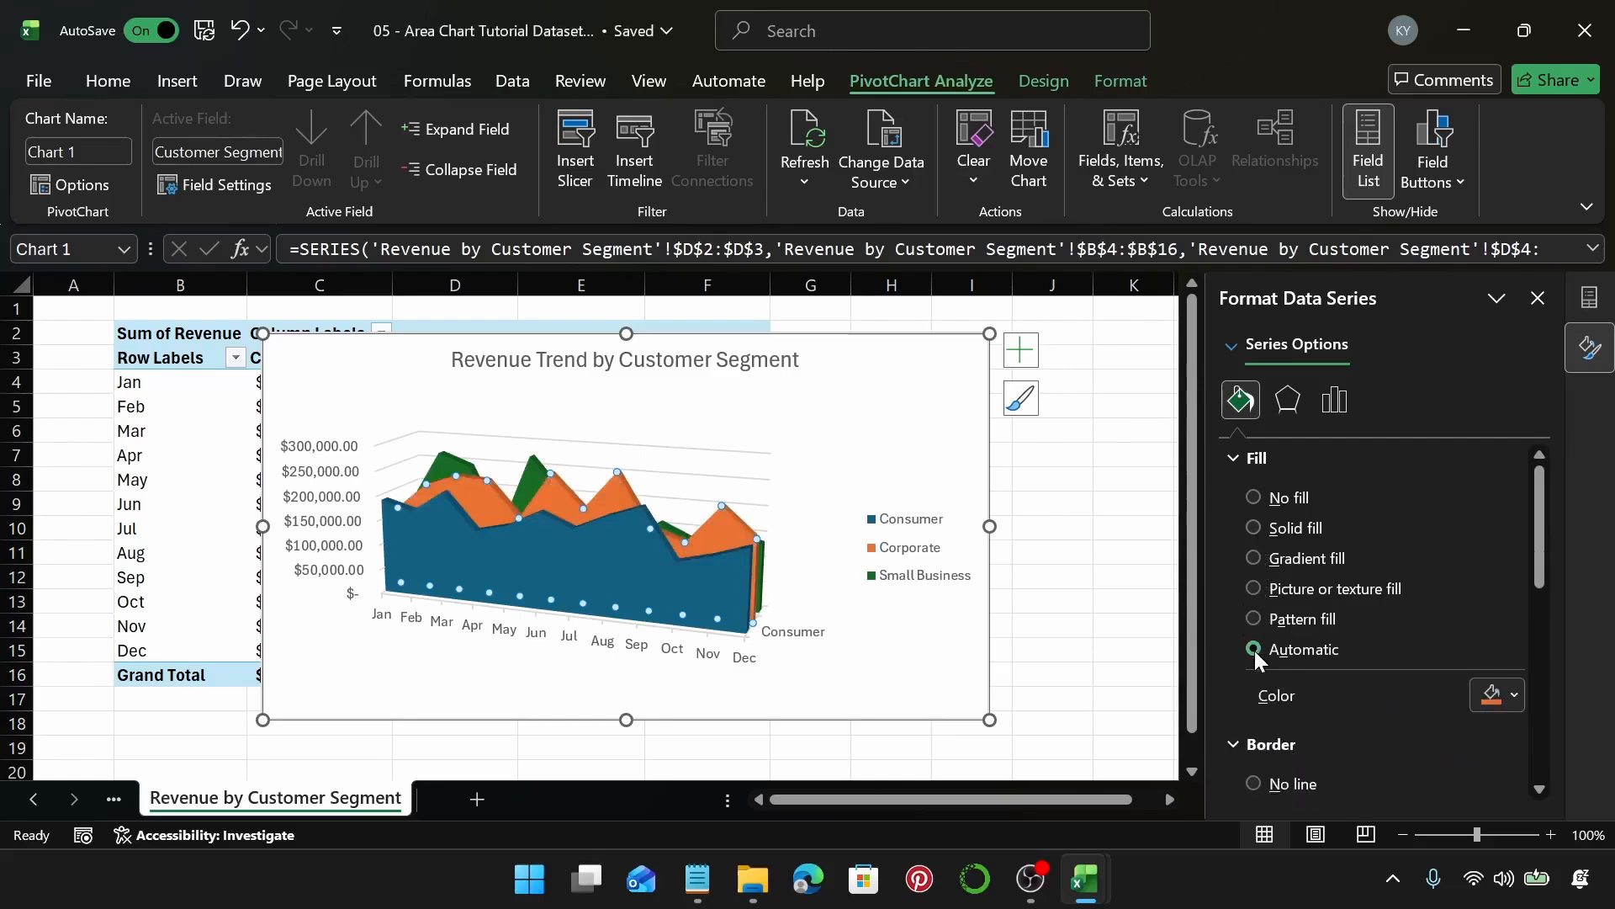
Fill the Corporate series with the medium pink-purple theme color.
click(1498, 710)
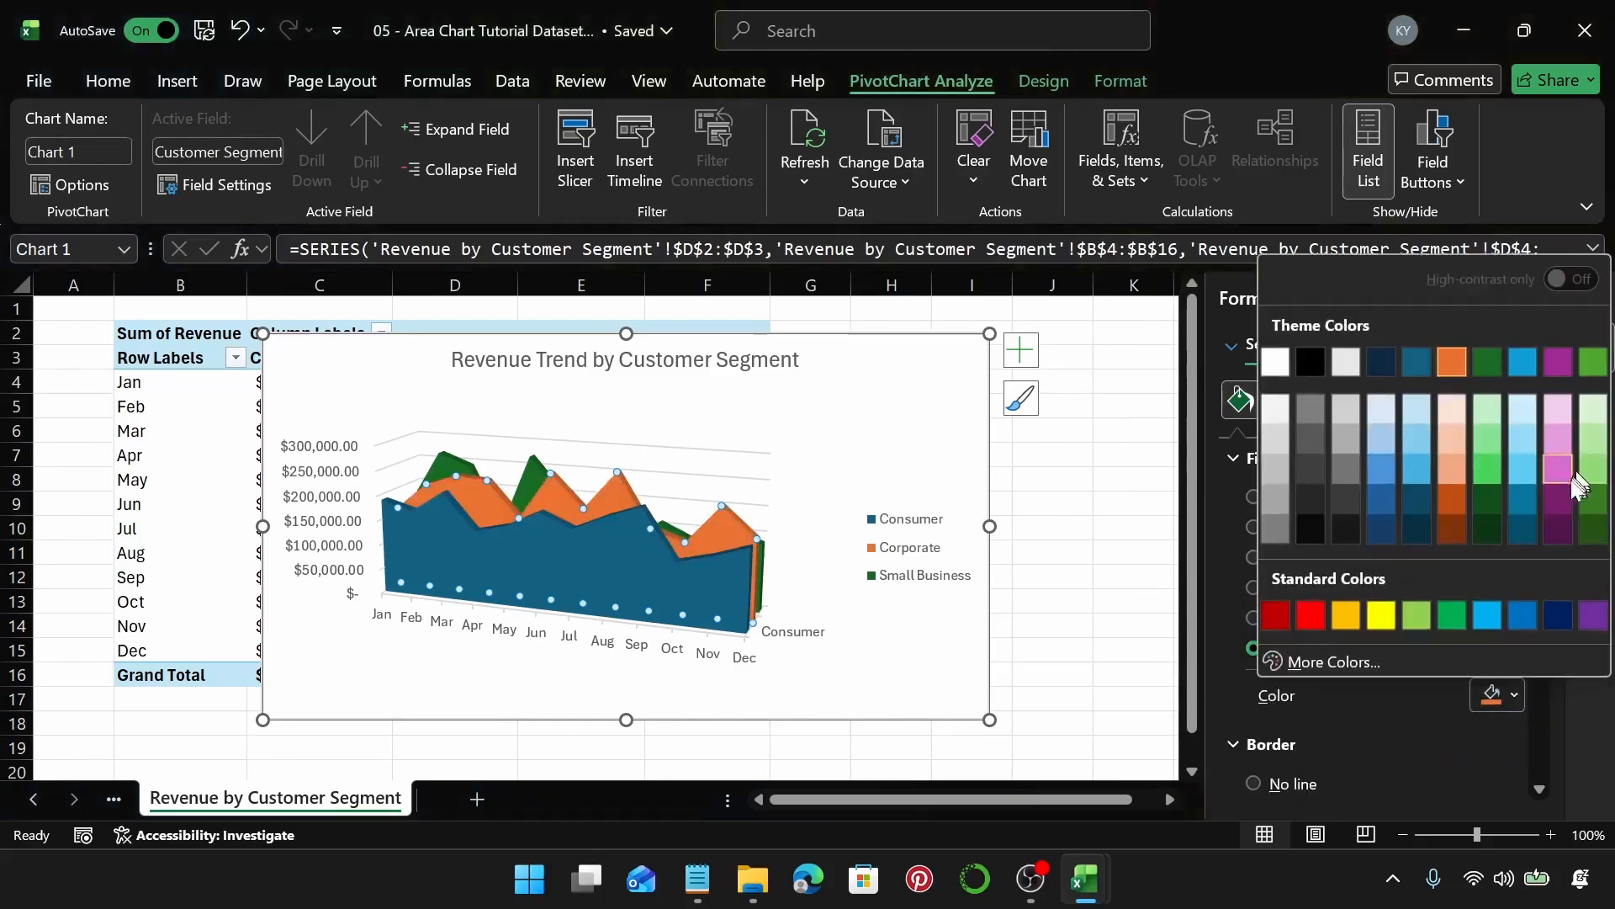
click(1558, 473)
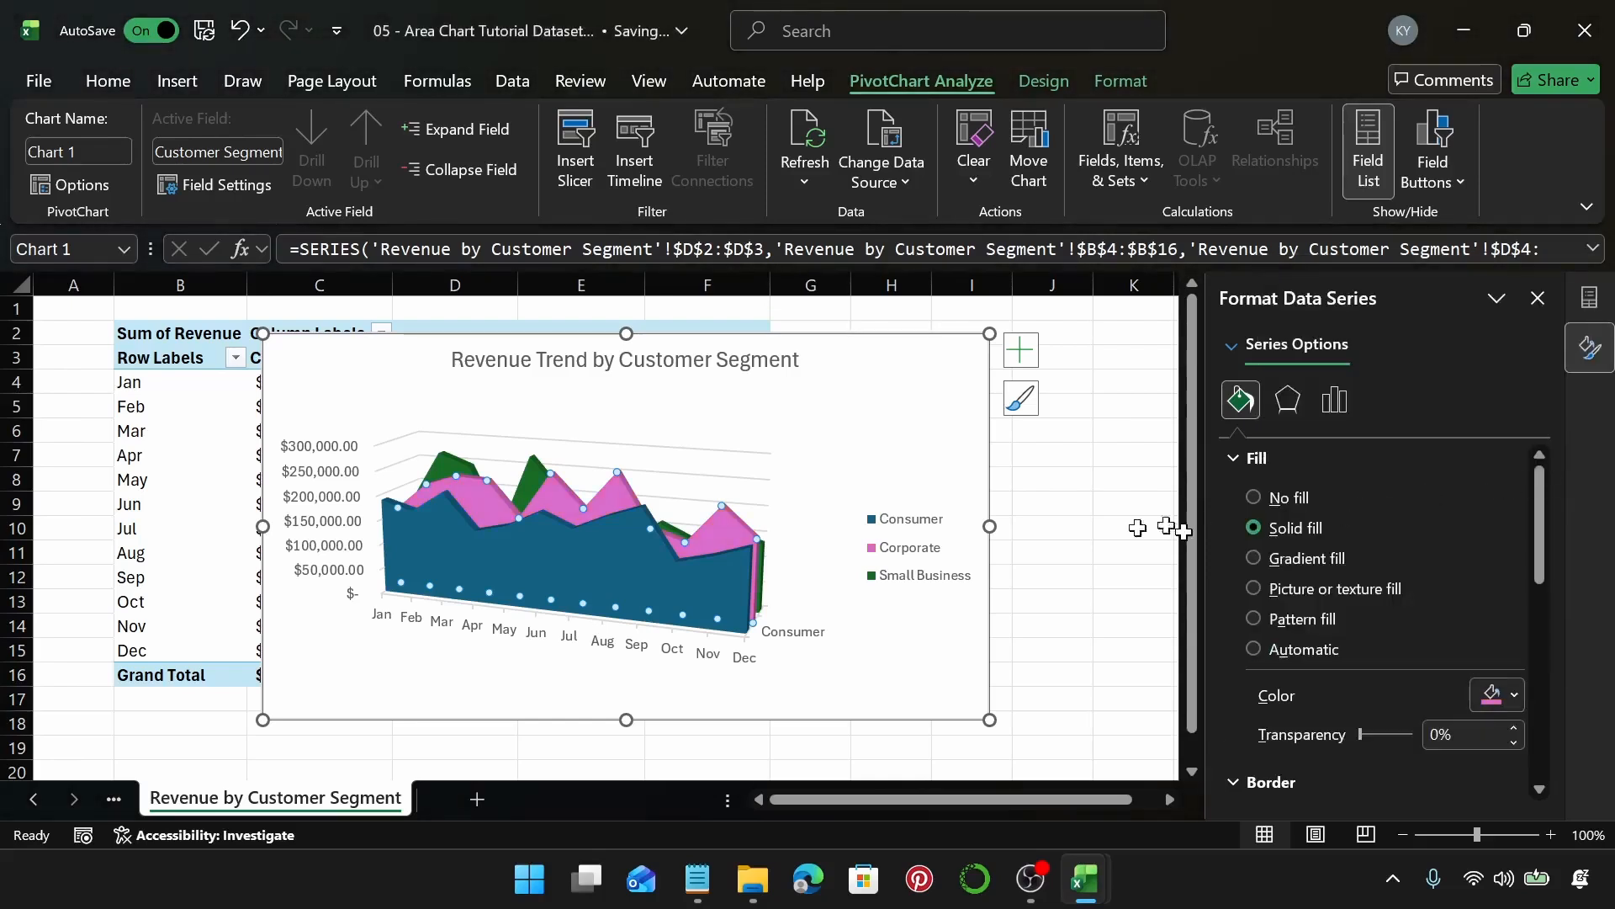
click(909, 443)
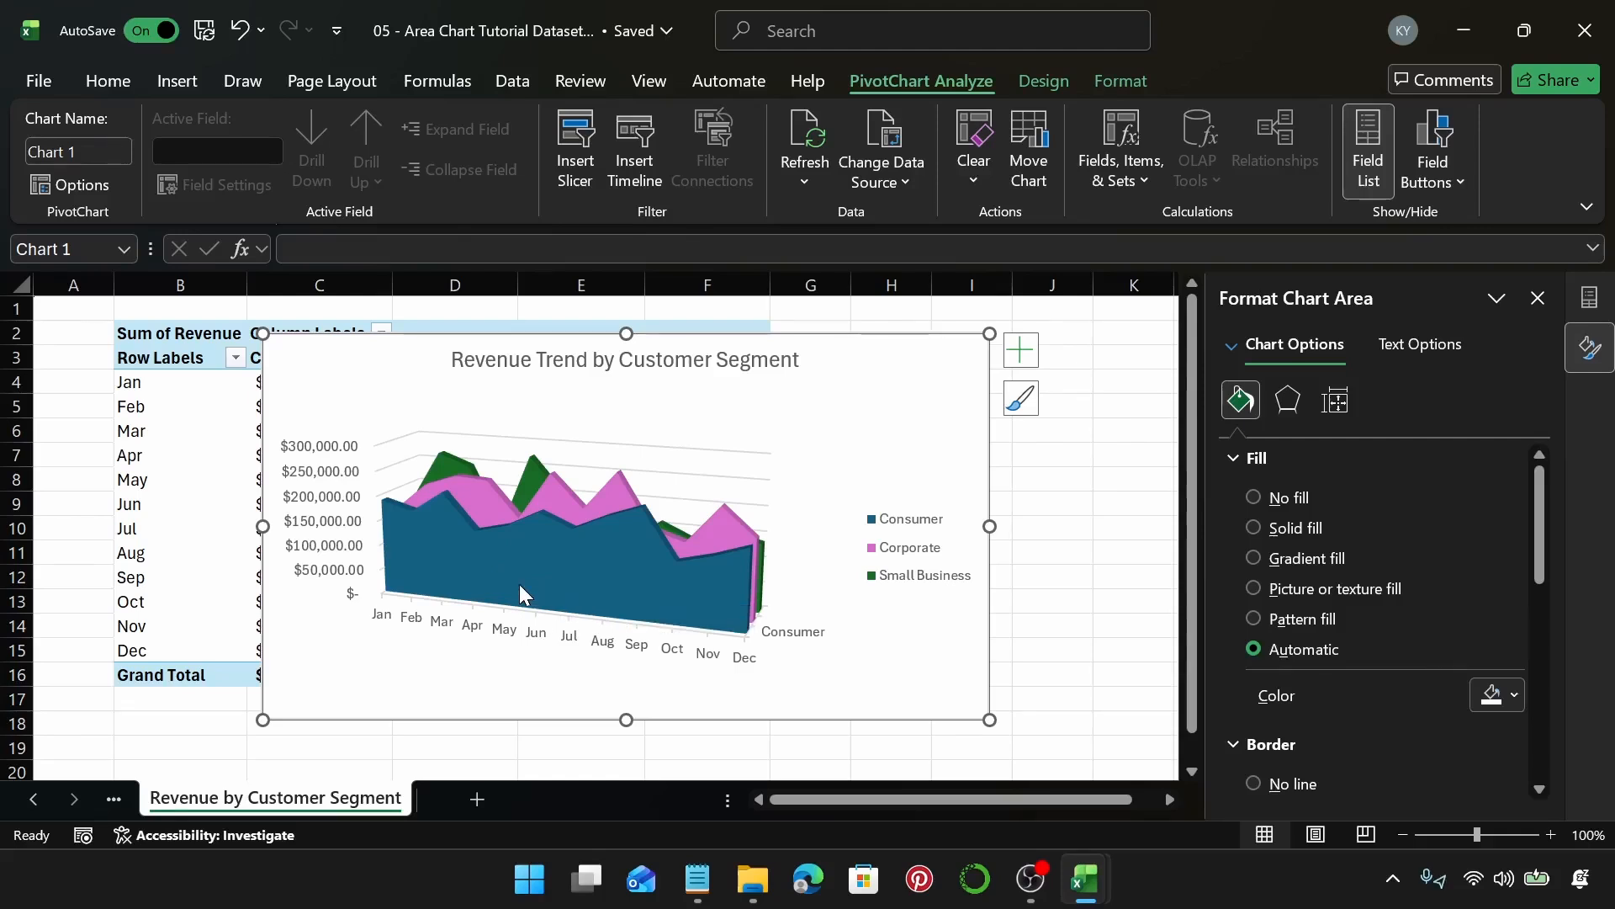
Give the Consumer series a solid fill in the bright blue theme color with 35% transparency.
click(548, 566)
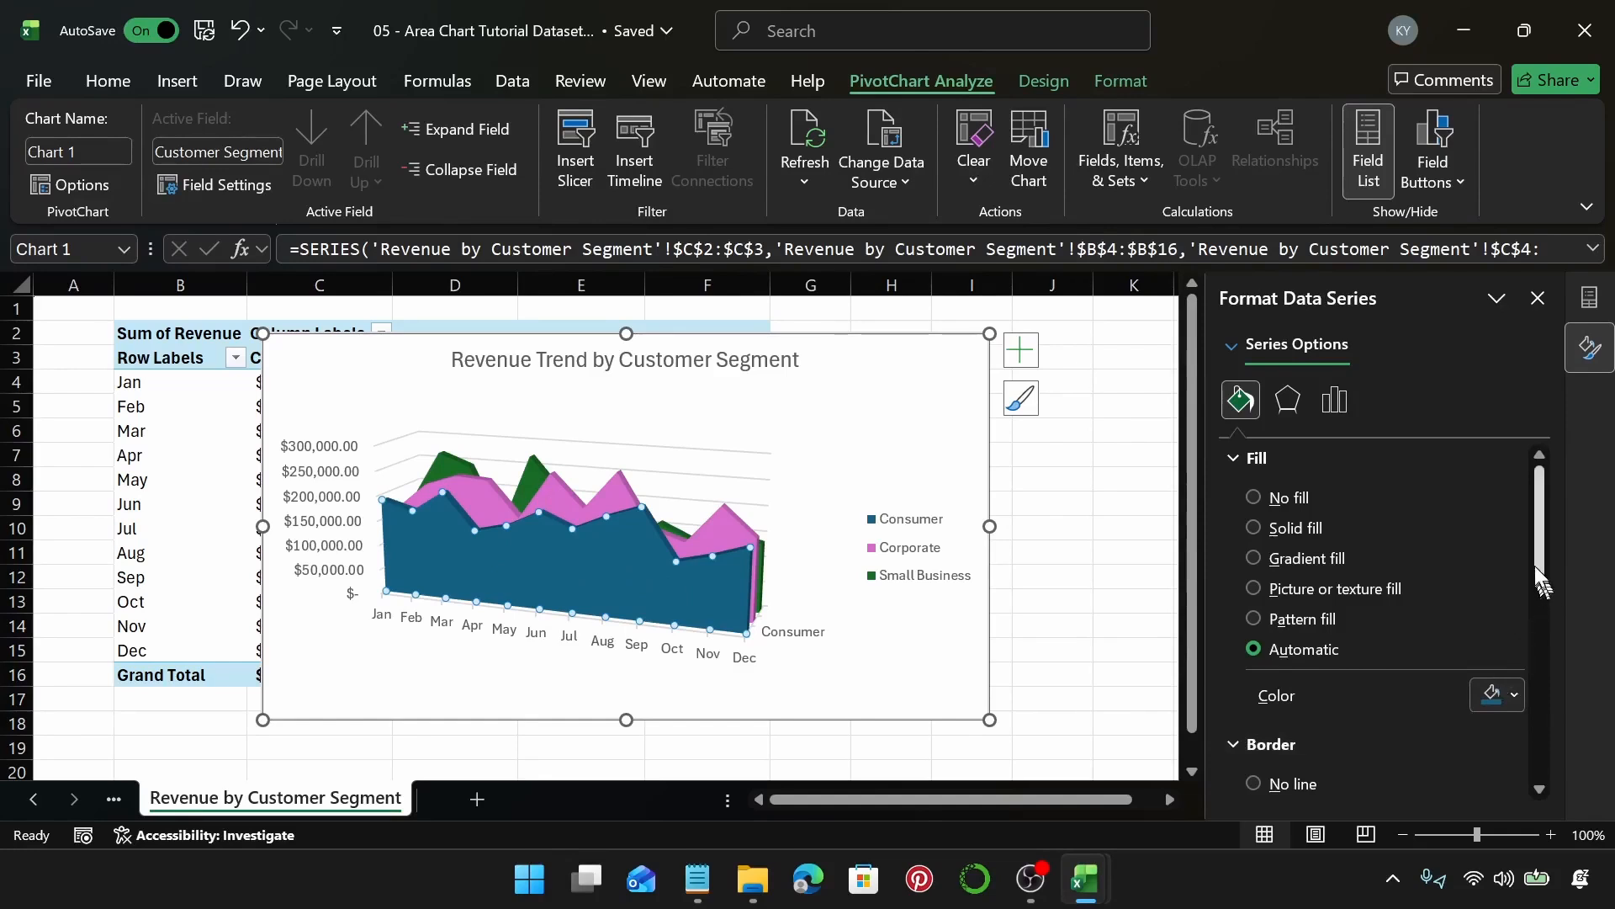
mouse_move(1537, 567)
mouse_down()
mouse_move(1538, 611)
mouse_move(1542, 569)
mouse_up()
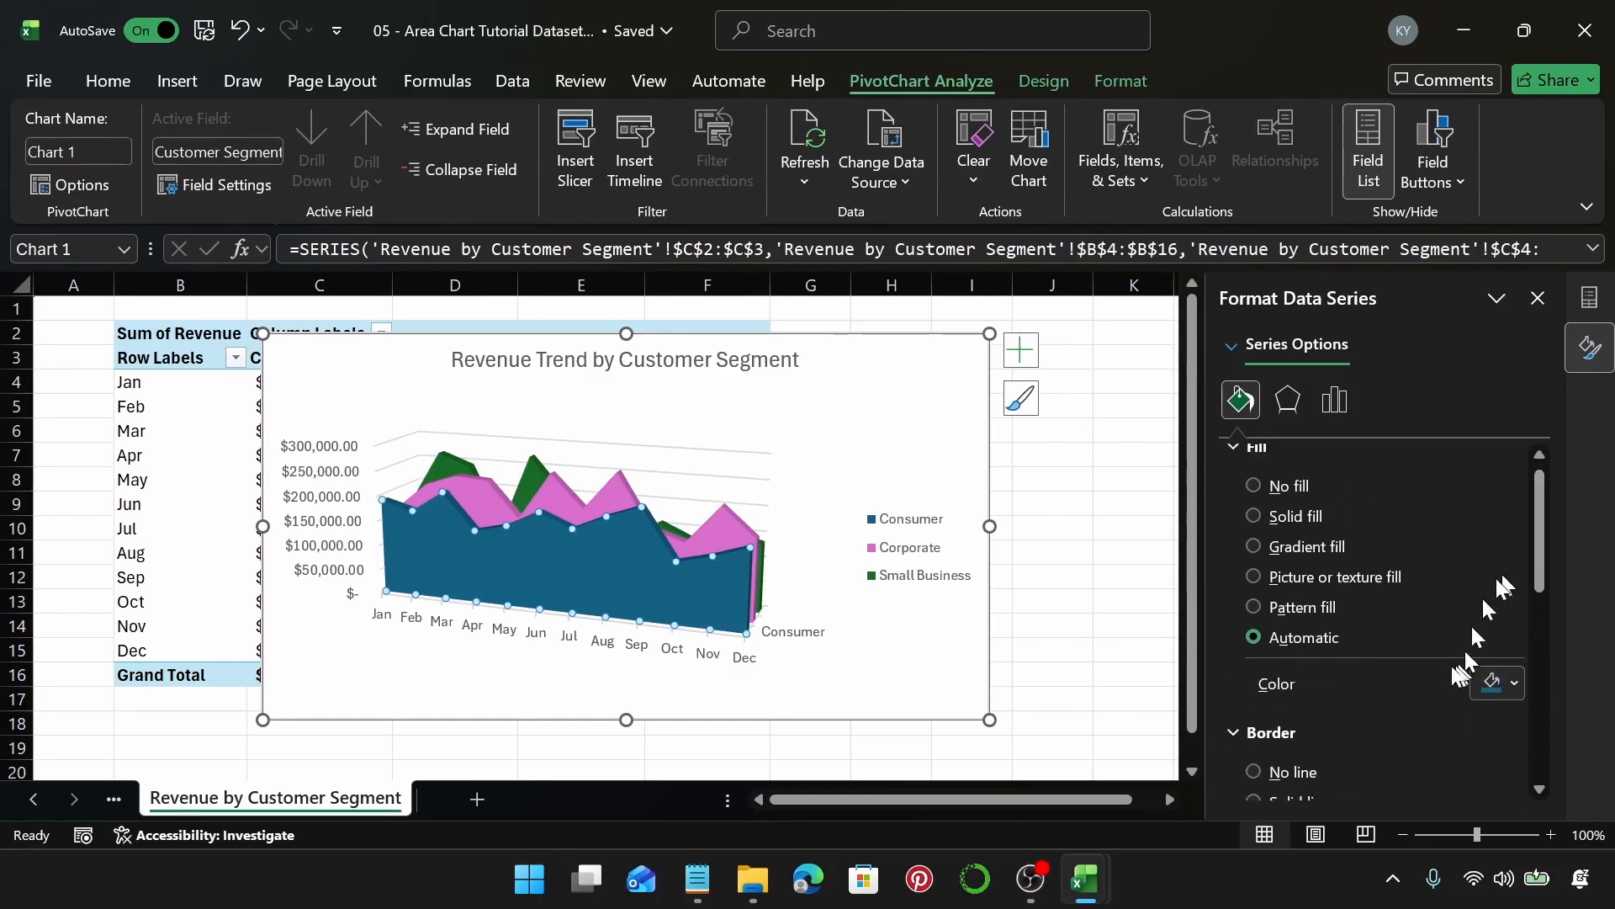
click(1249, 515)
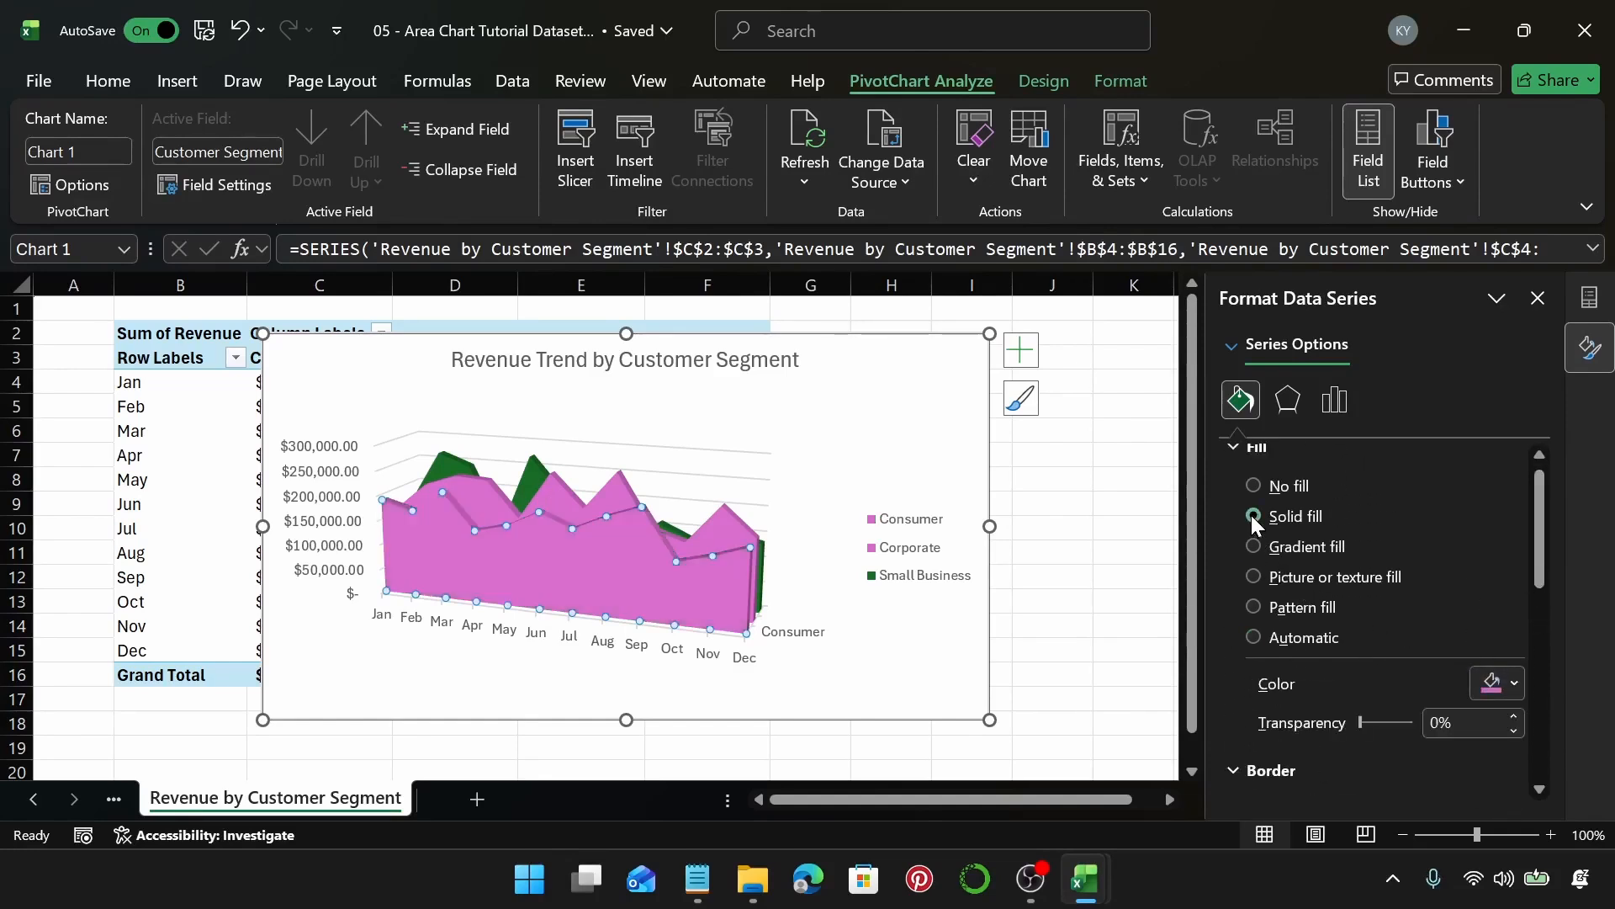
click(1514, 685)
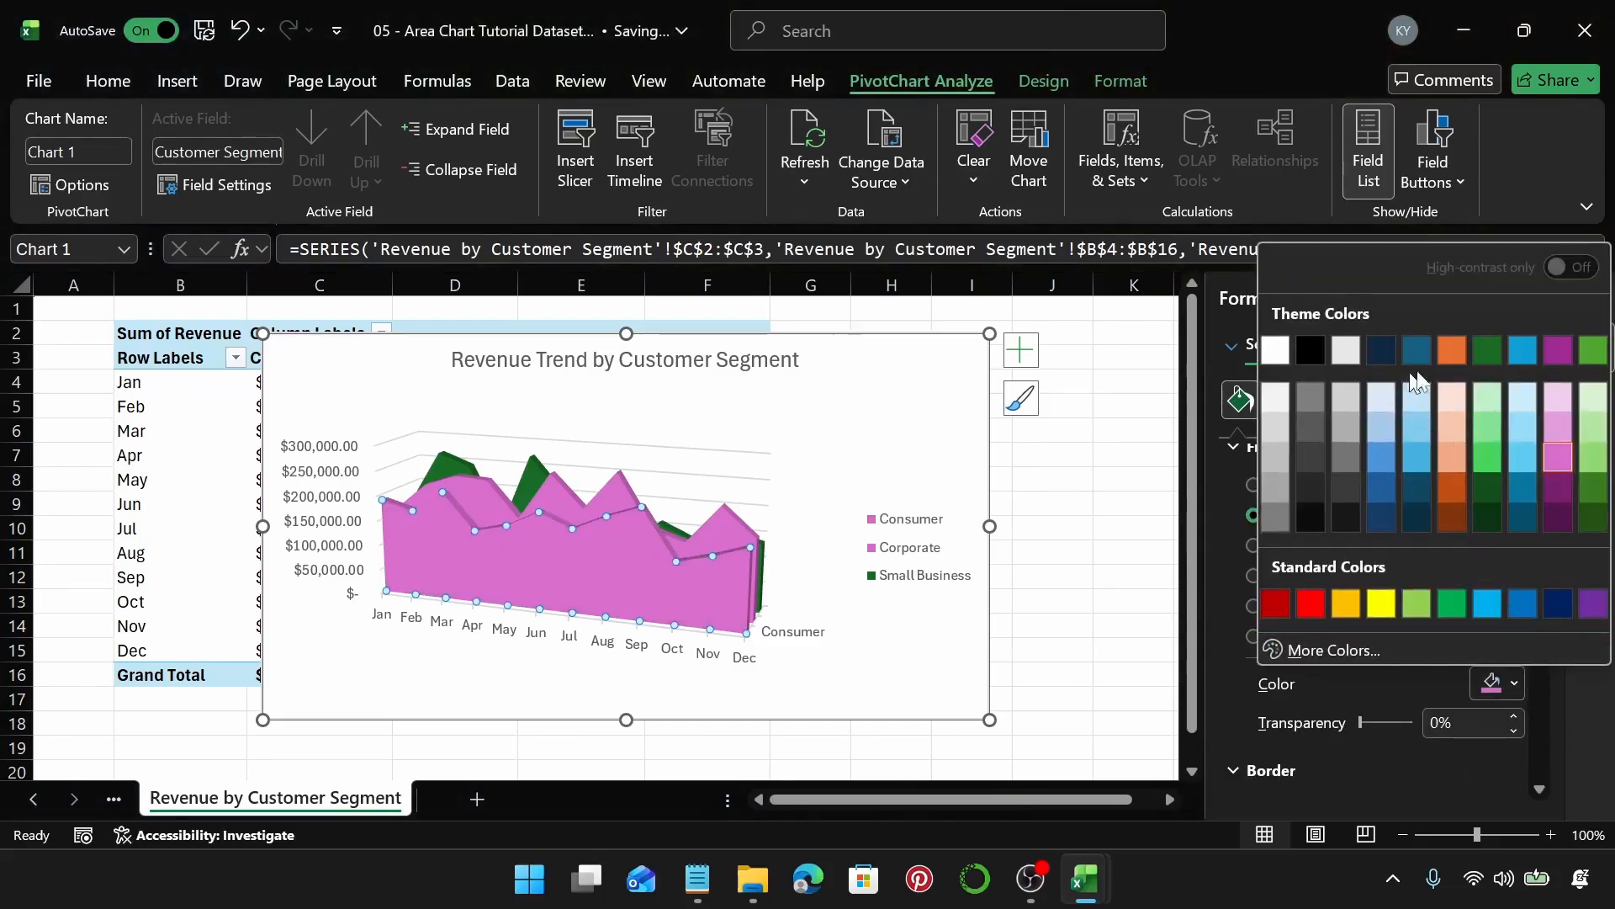
click(1522, 348)
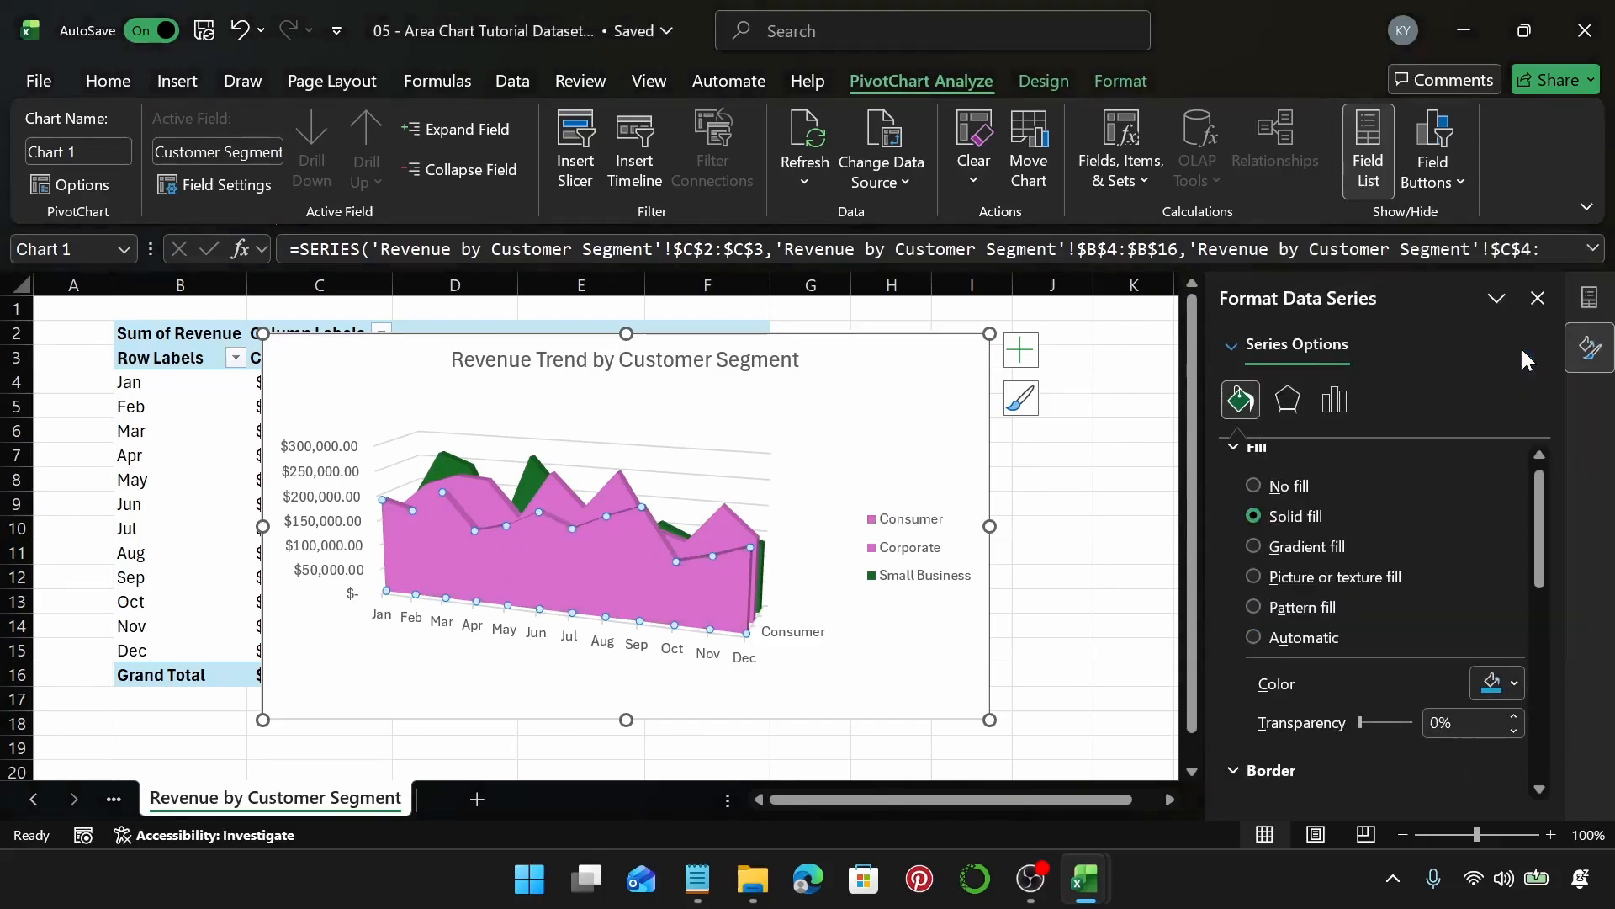
click(1512, 692)
click(1371, 724)
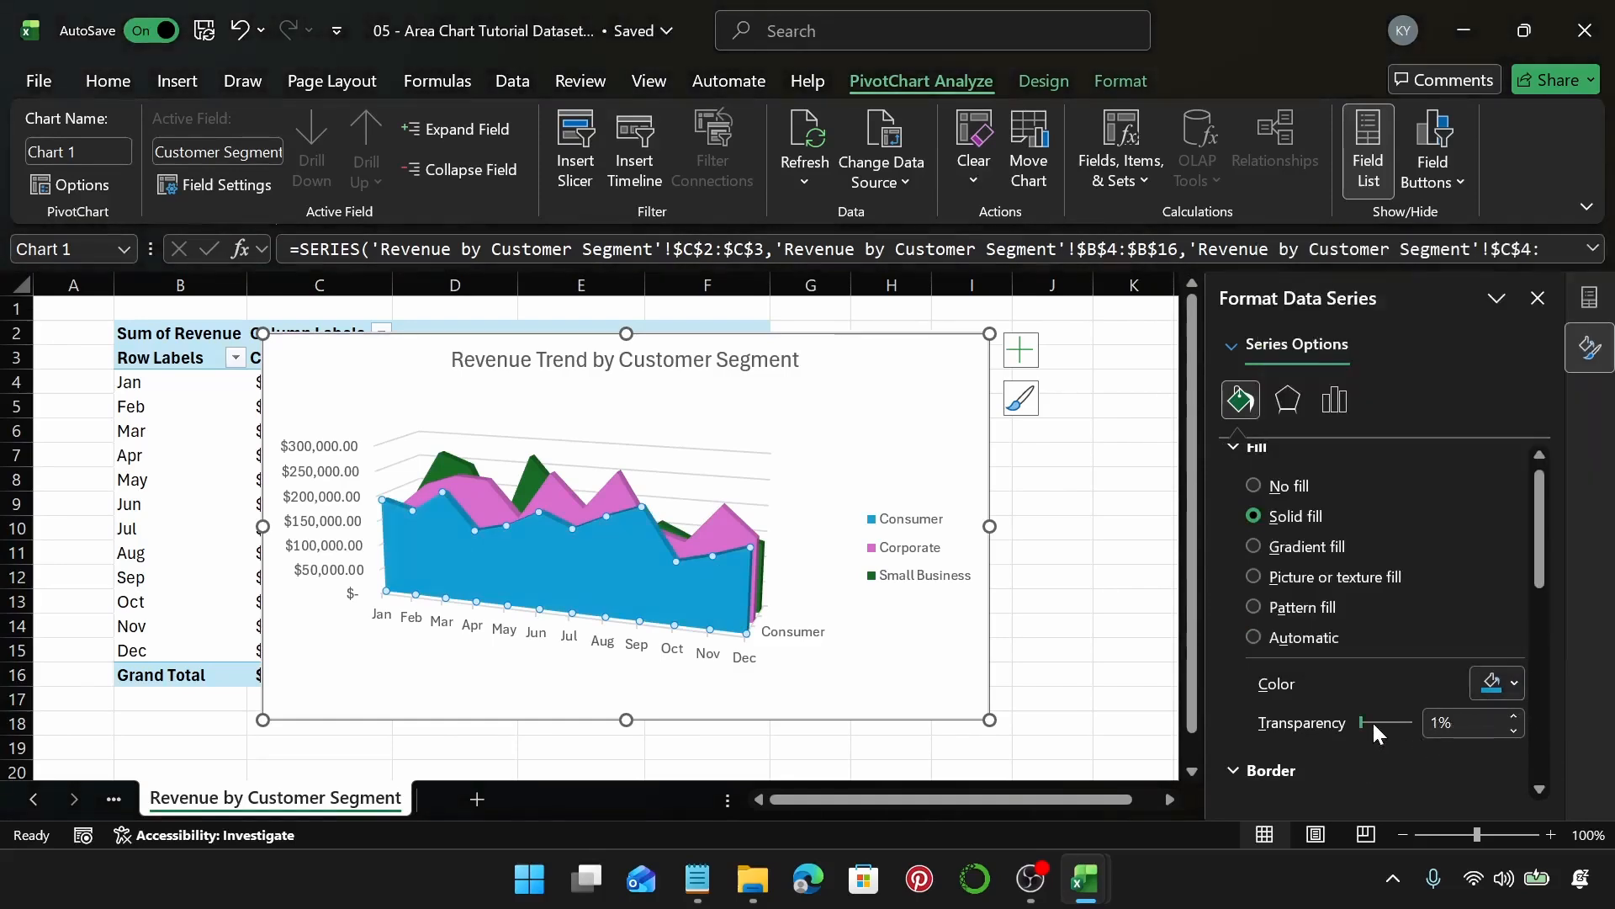
drag(1364, 728, 1380, 725)
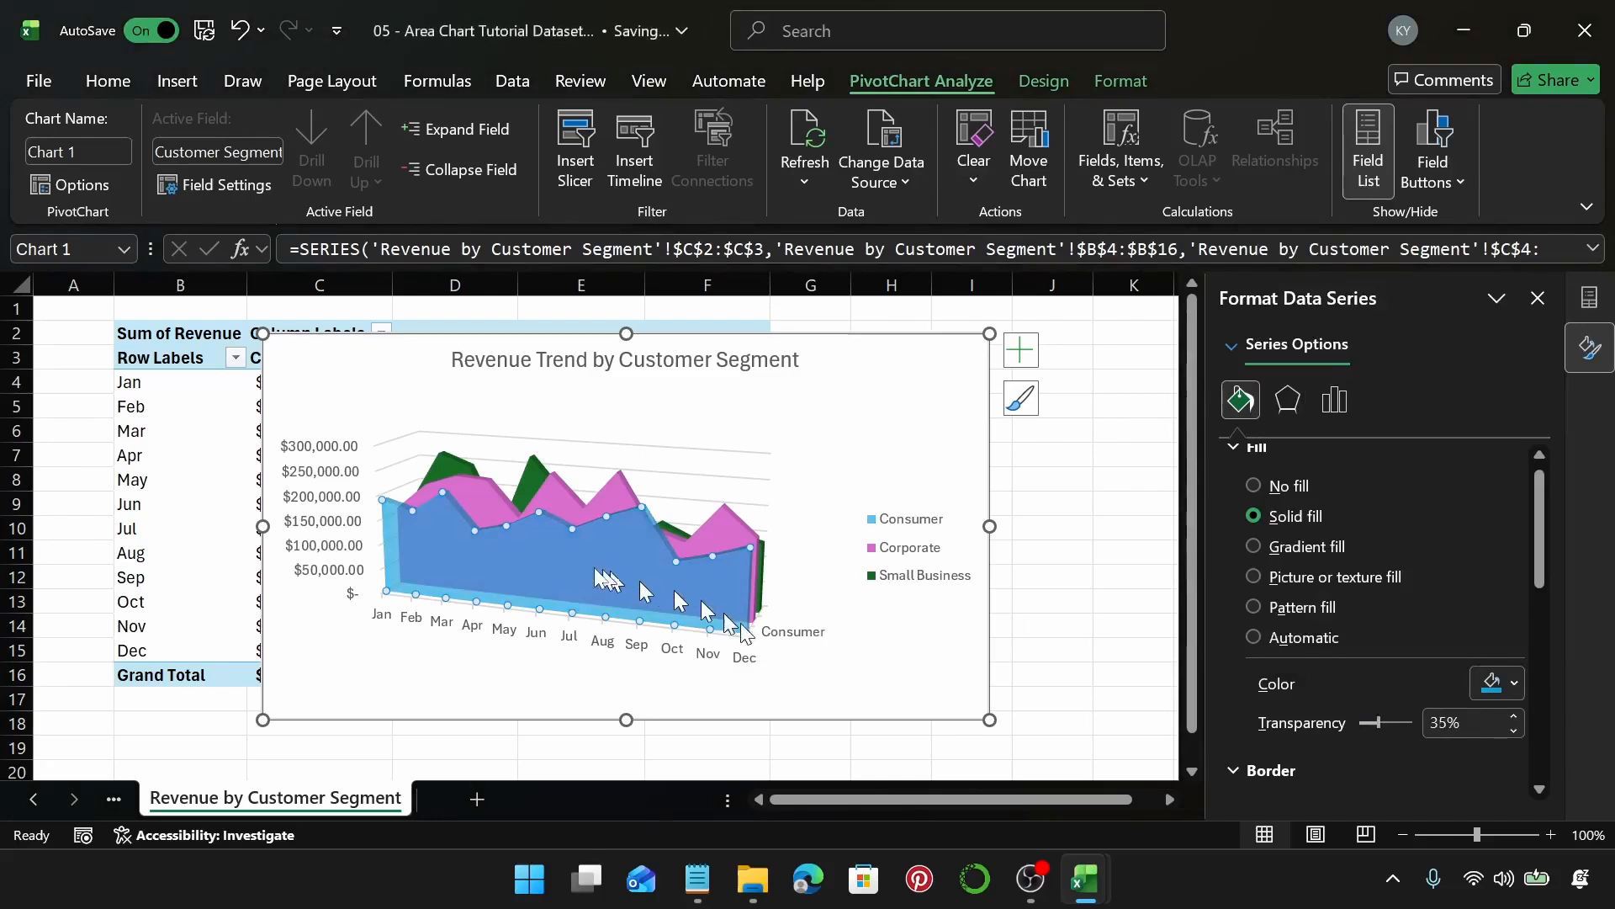
Set the Corporate series' fill transparency to 40%.
click(726, 528)
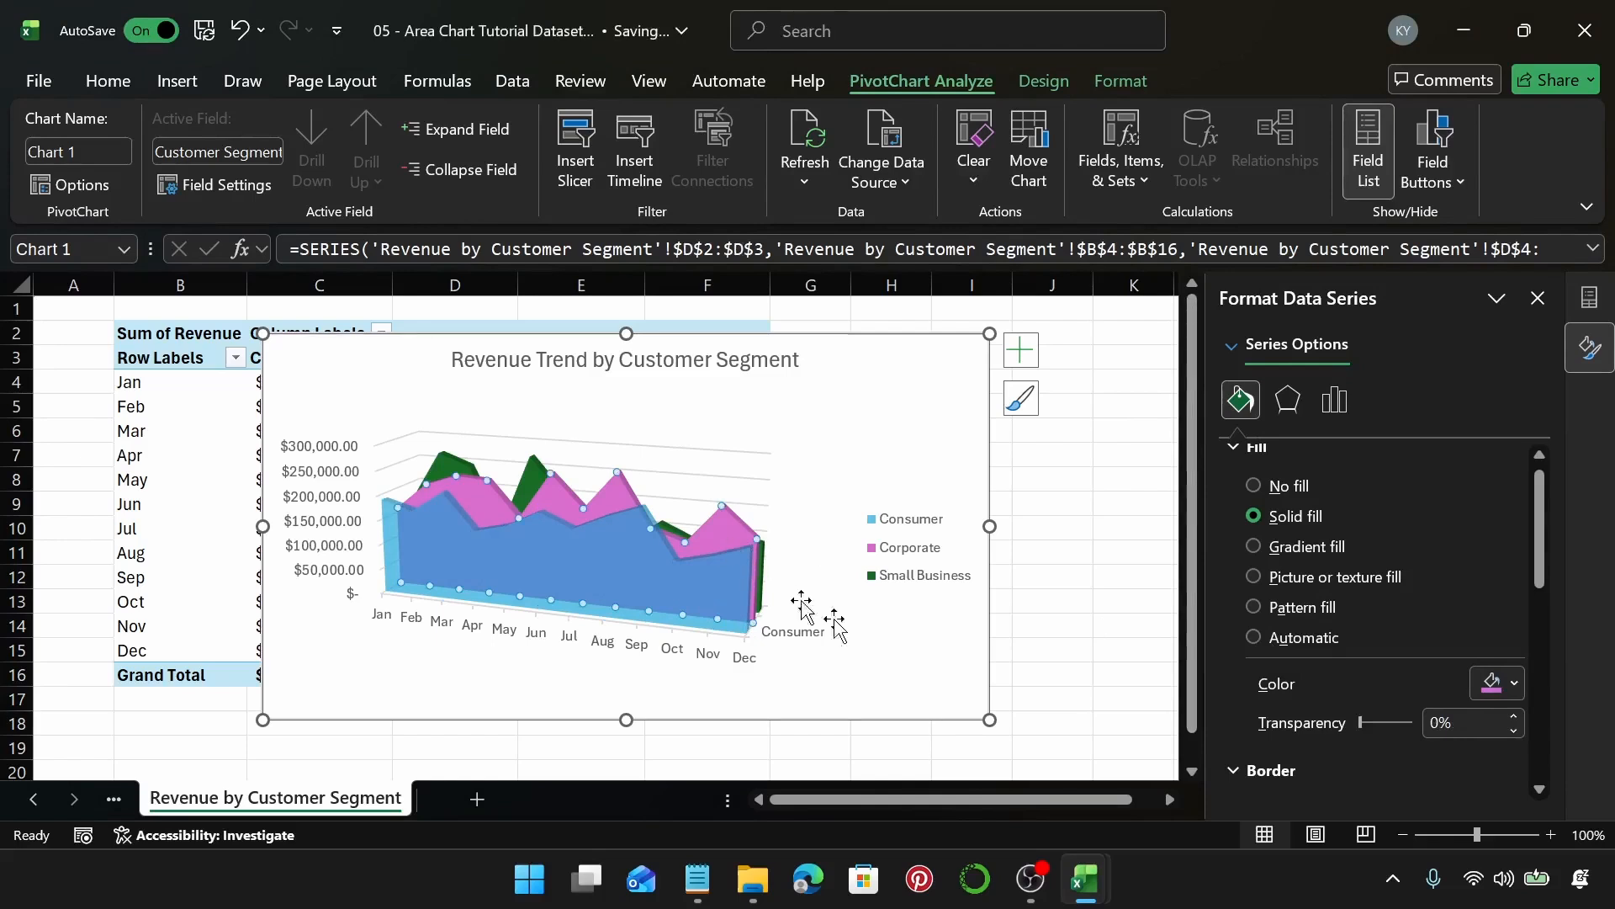
click(1434, 725)
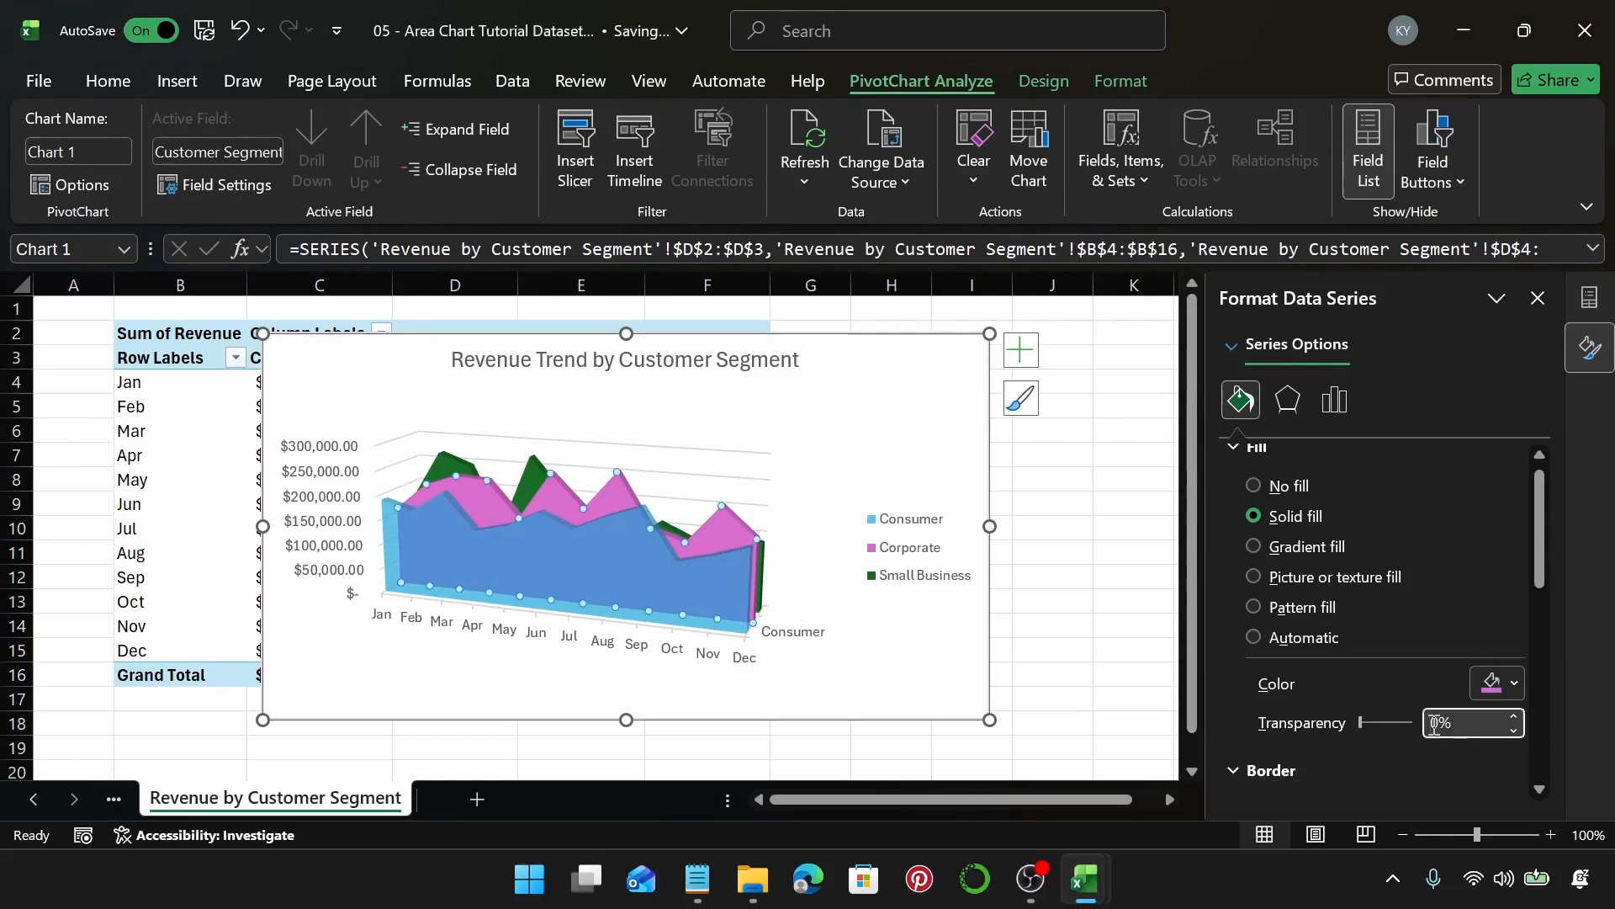
text(40)
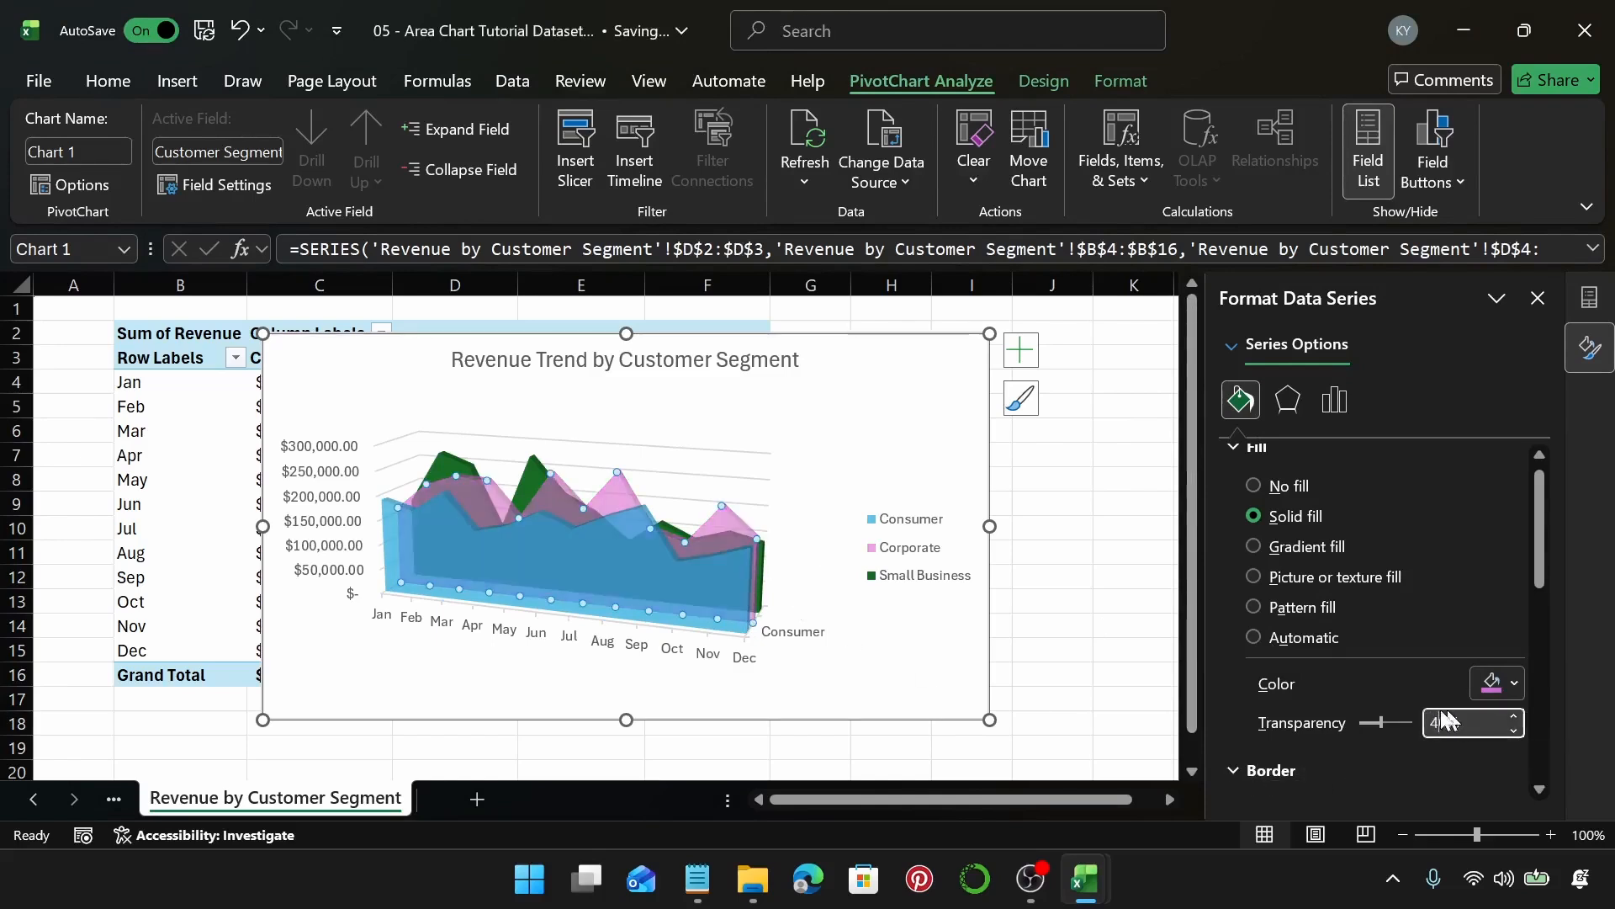
click(859, 476)
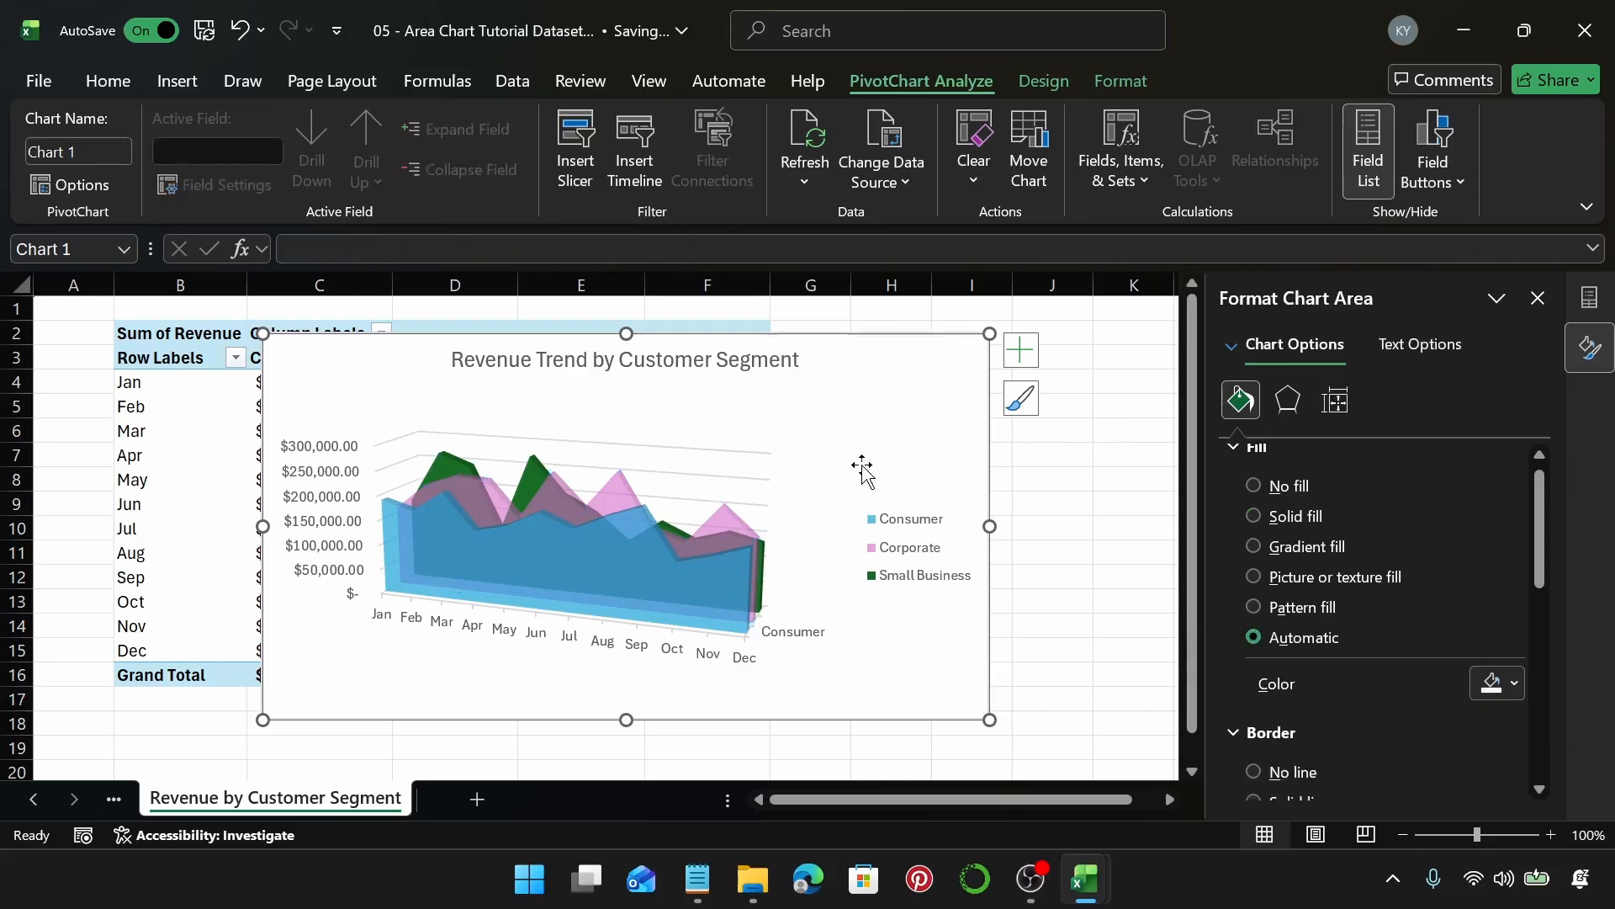
click(533, 472)
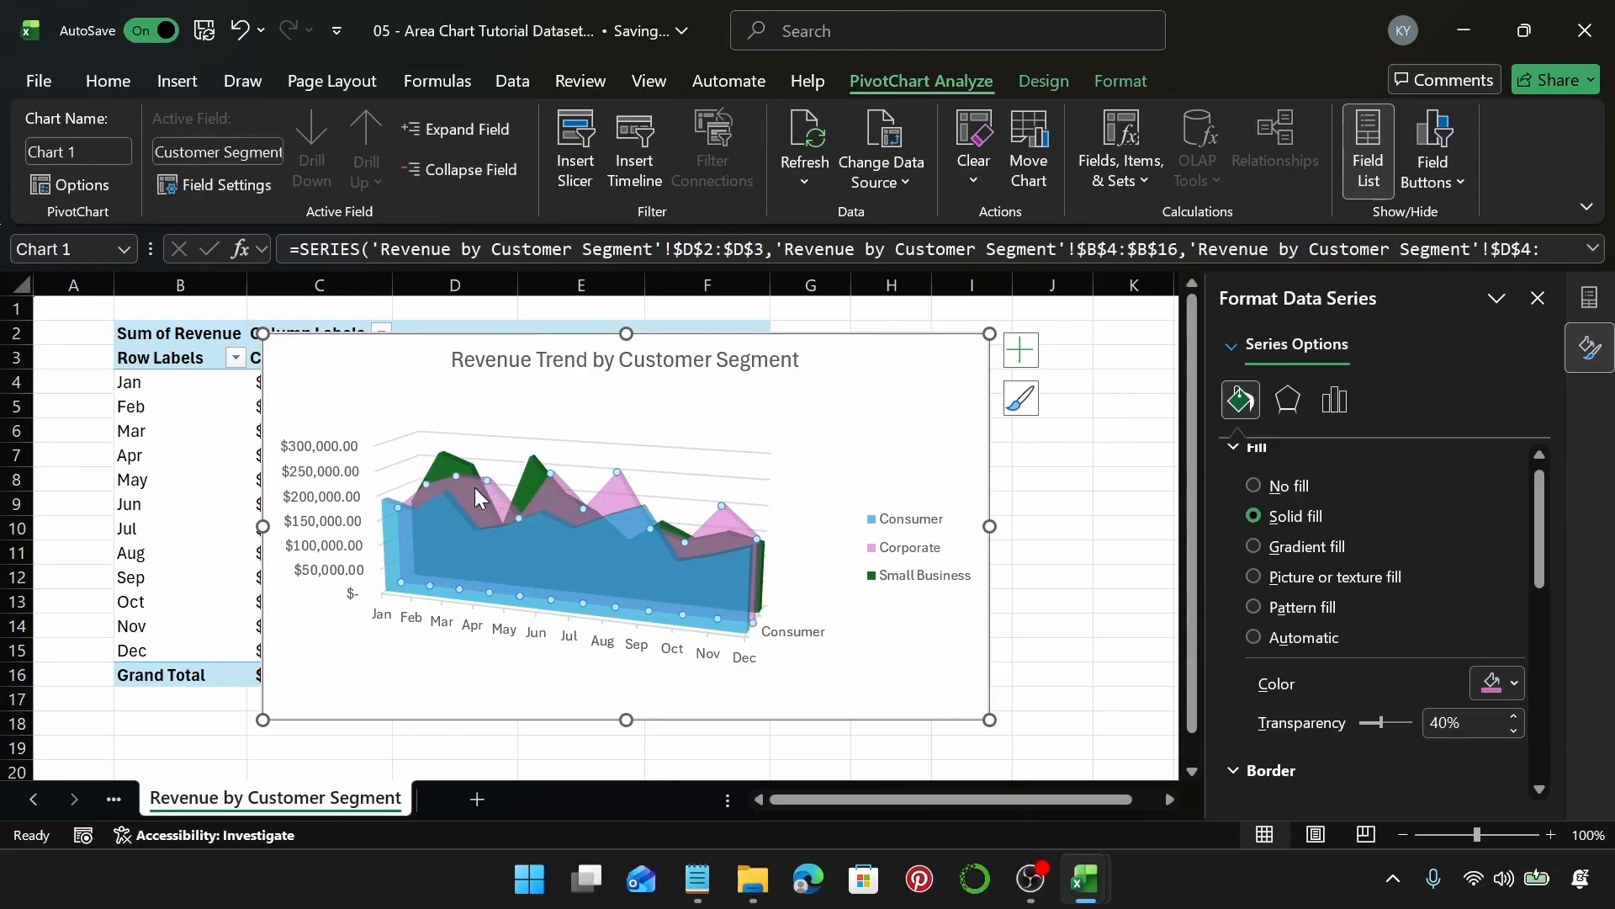
click(452, 564)
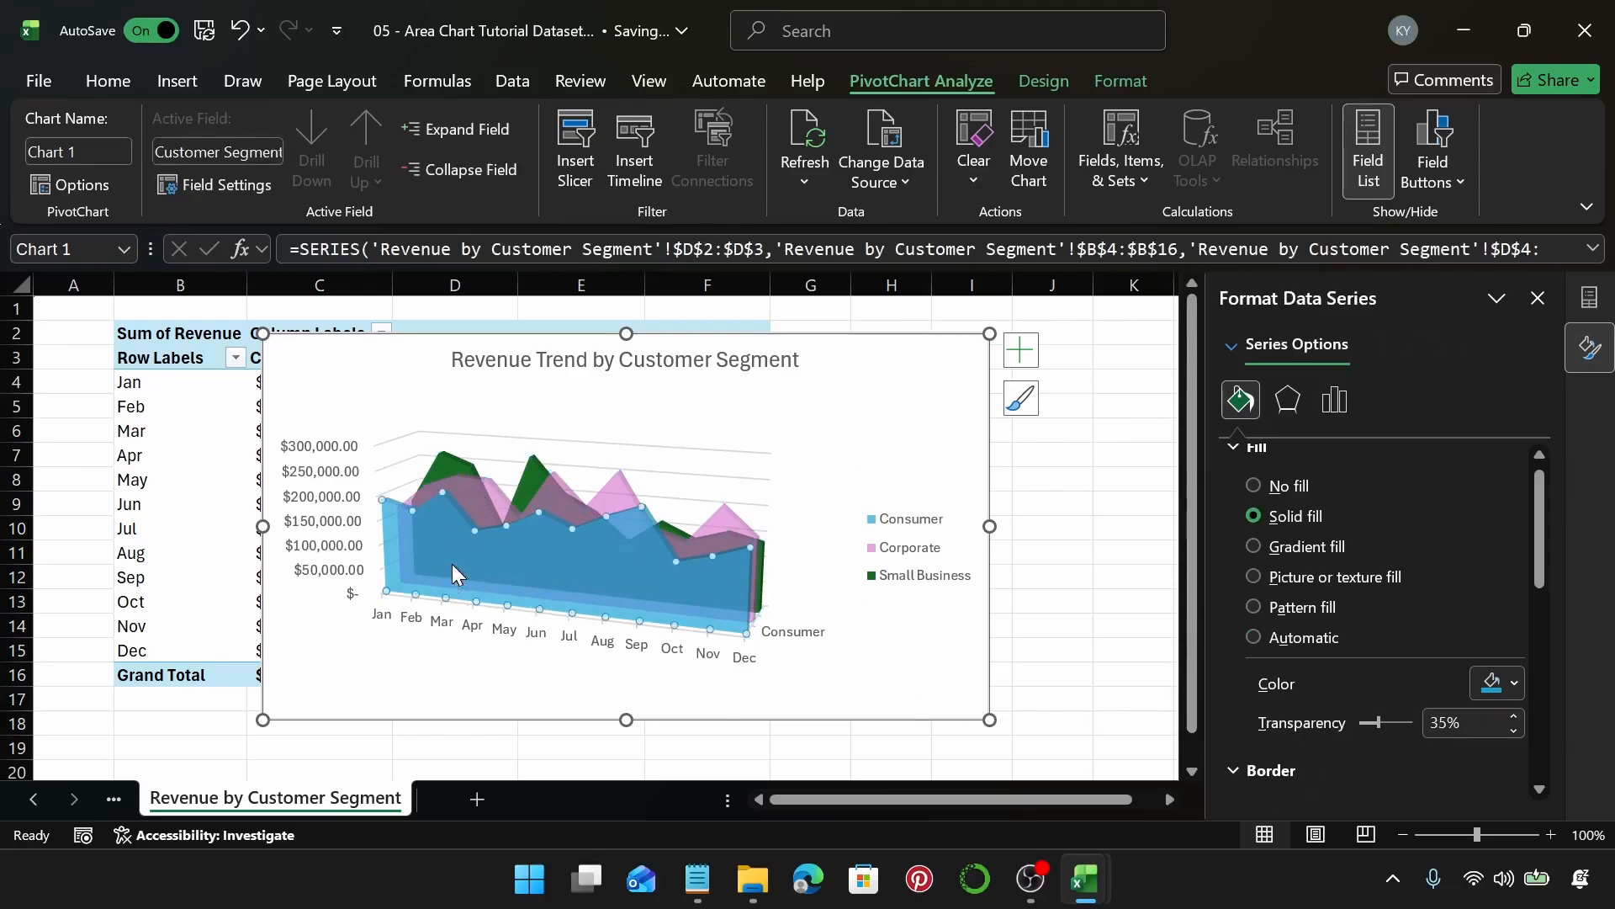
click(916, 416)
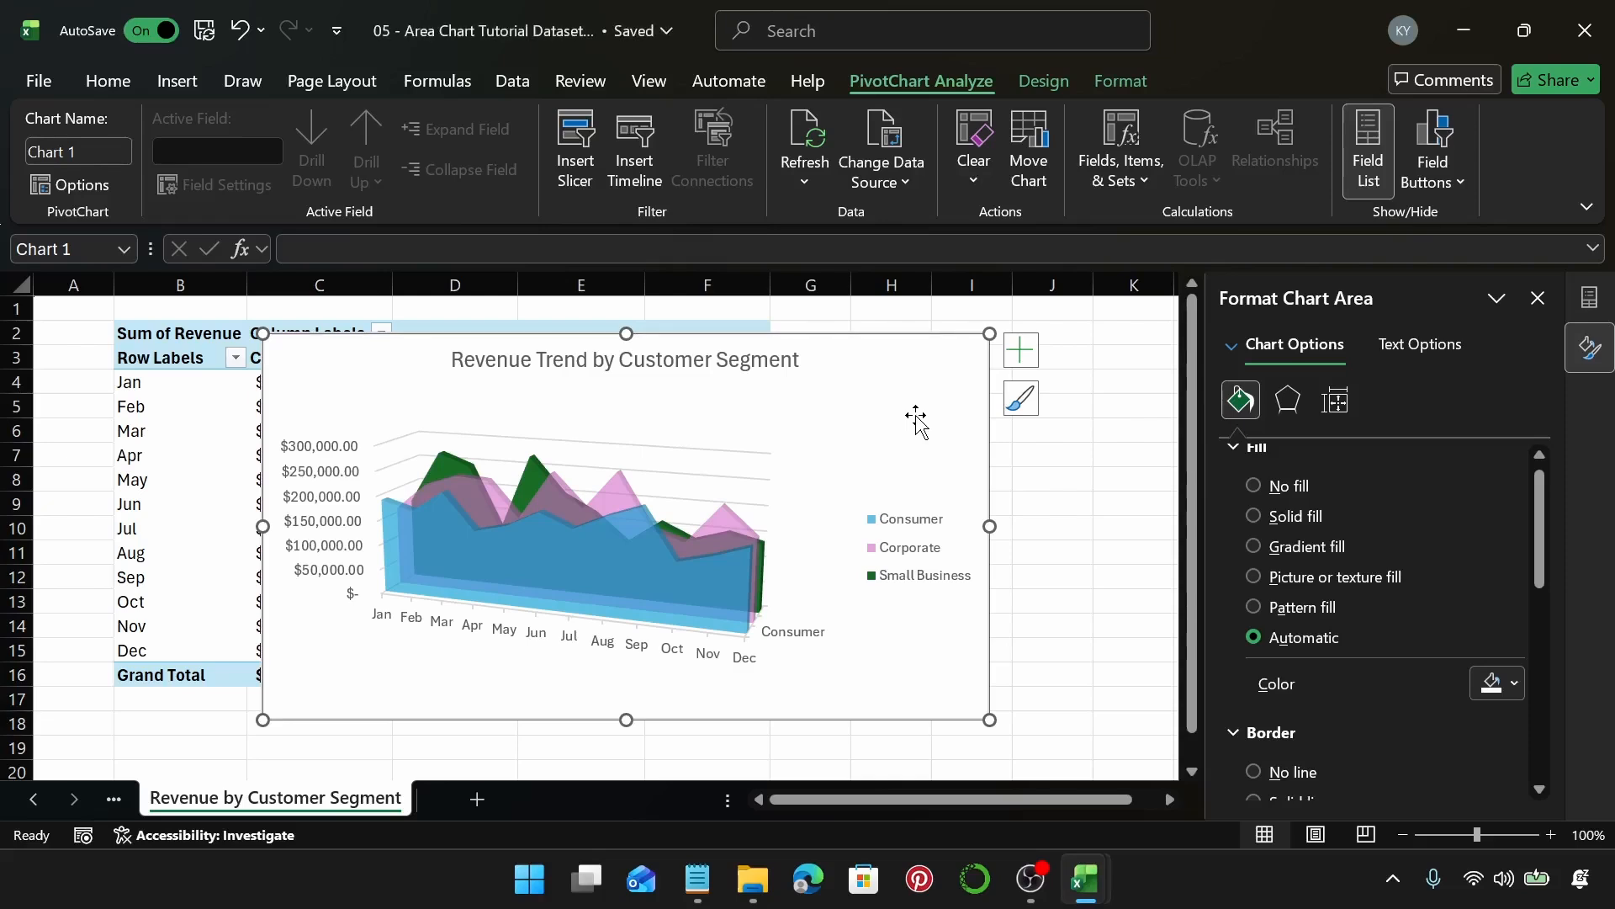
Add a new worksheet and insert a PivotTable from the source data table at cell B2.
click(477, 799)
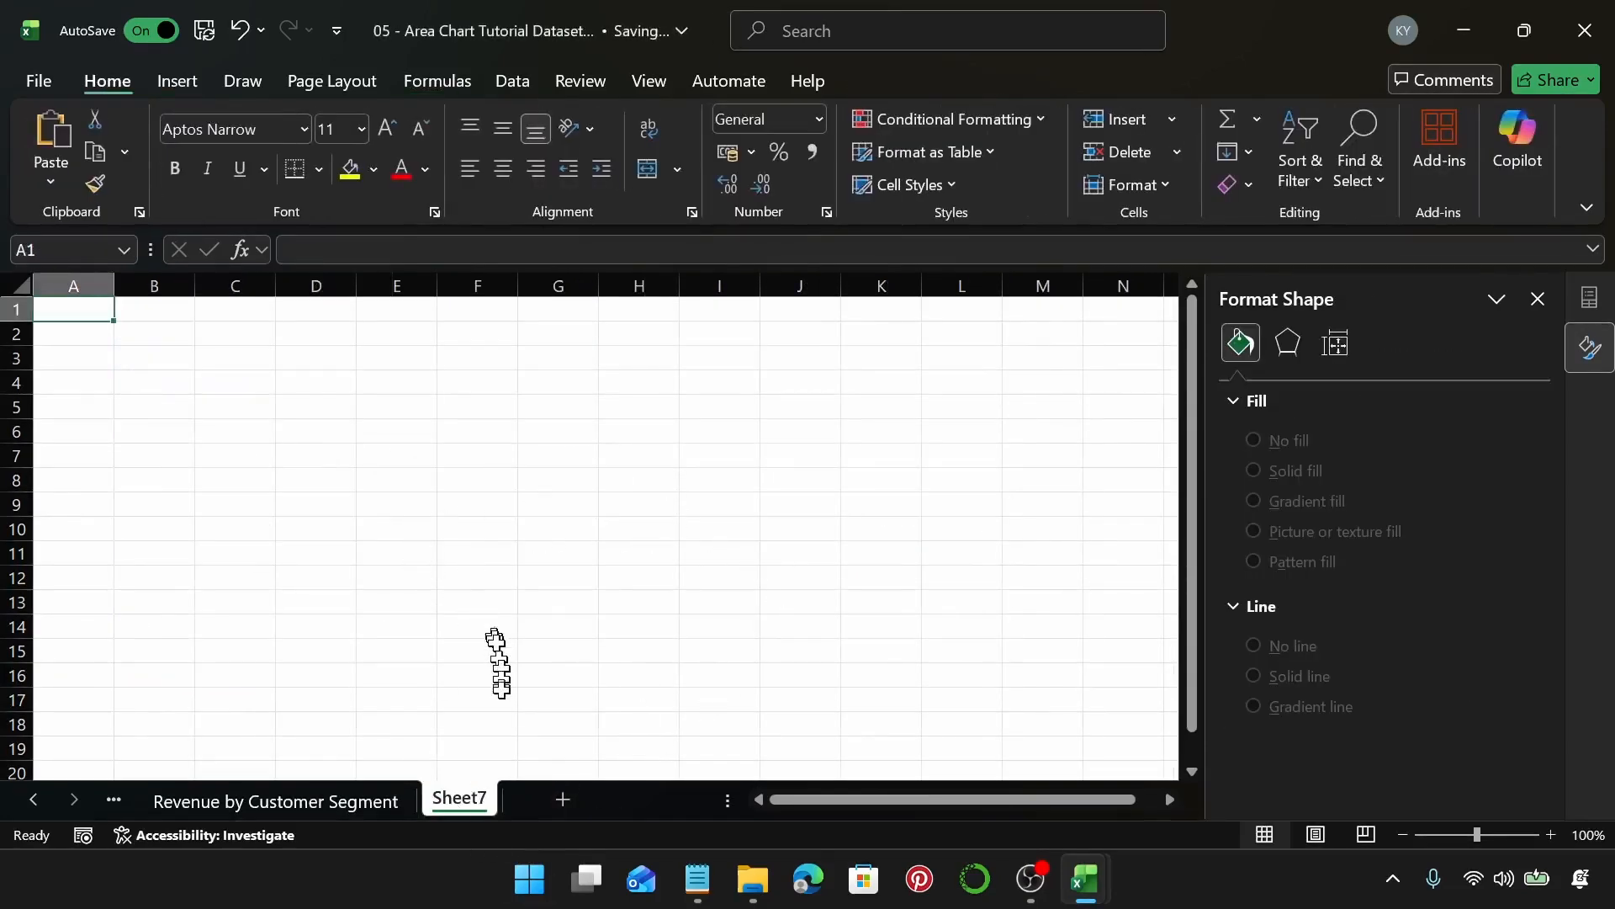
click(162, 330)
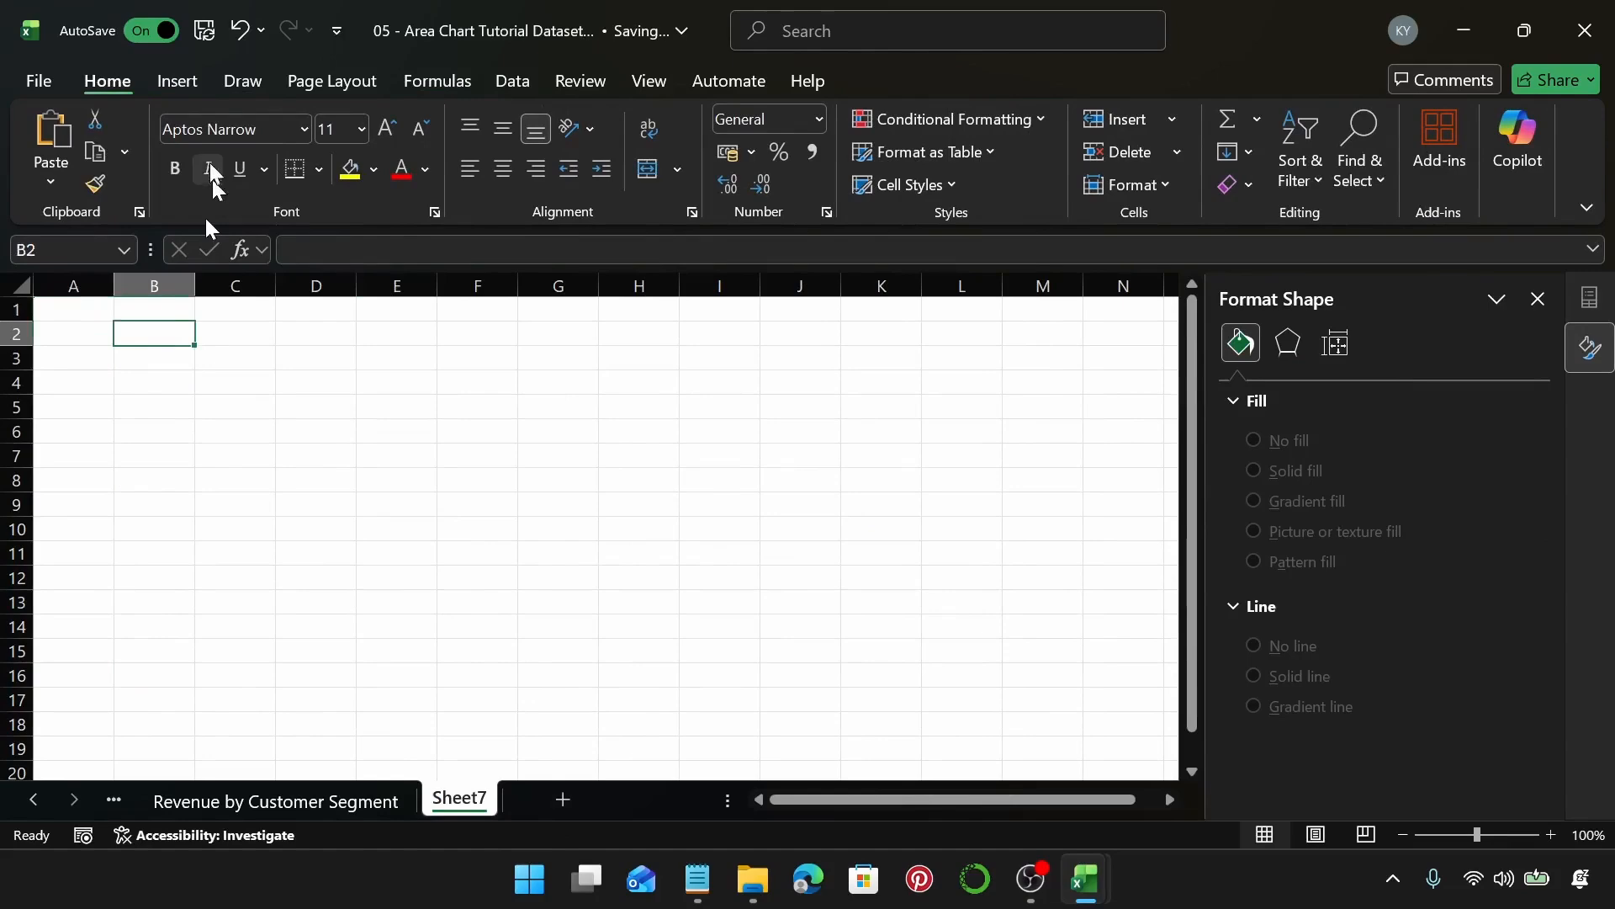
click(175, 84)
click(84, 126)
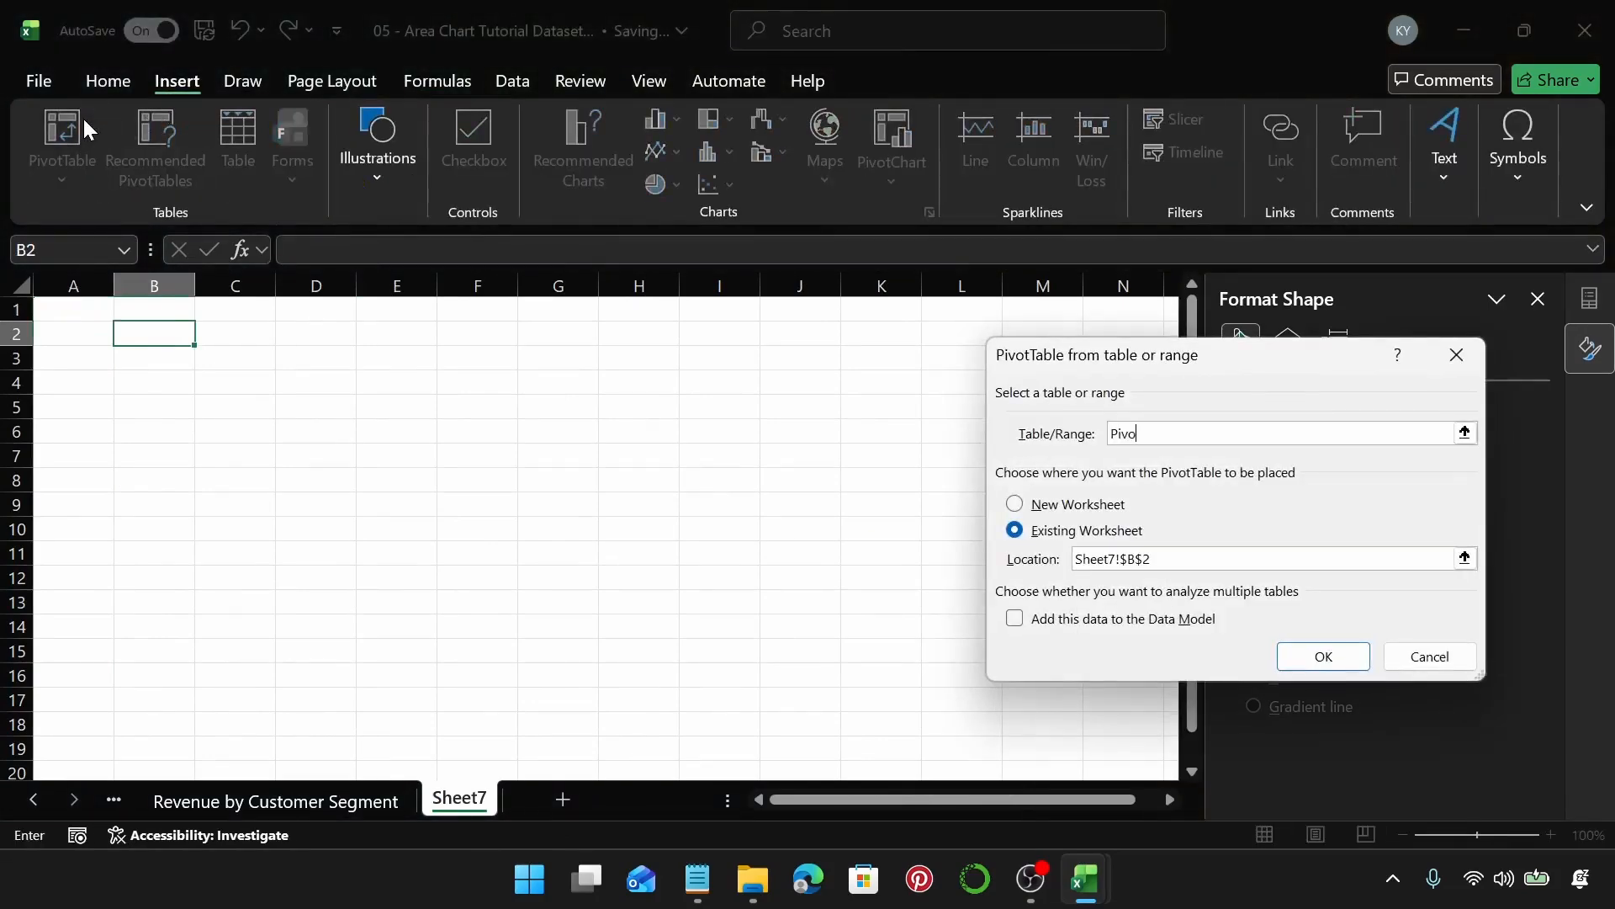
key(BackSpace)
key(BackSpace)
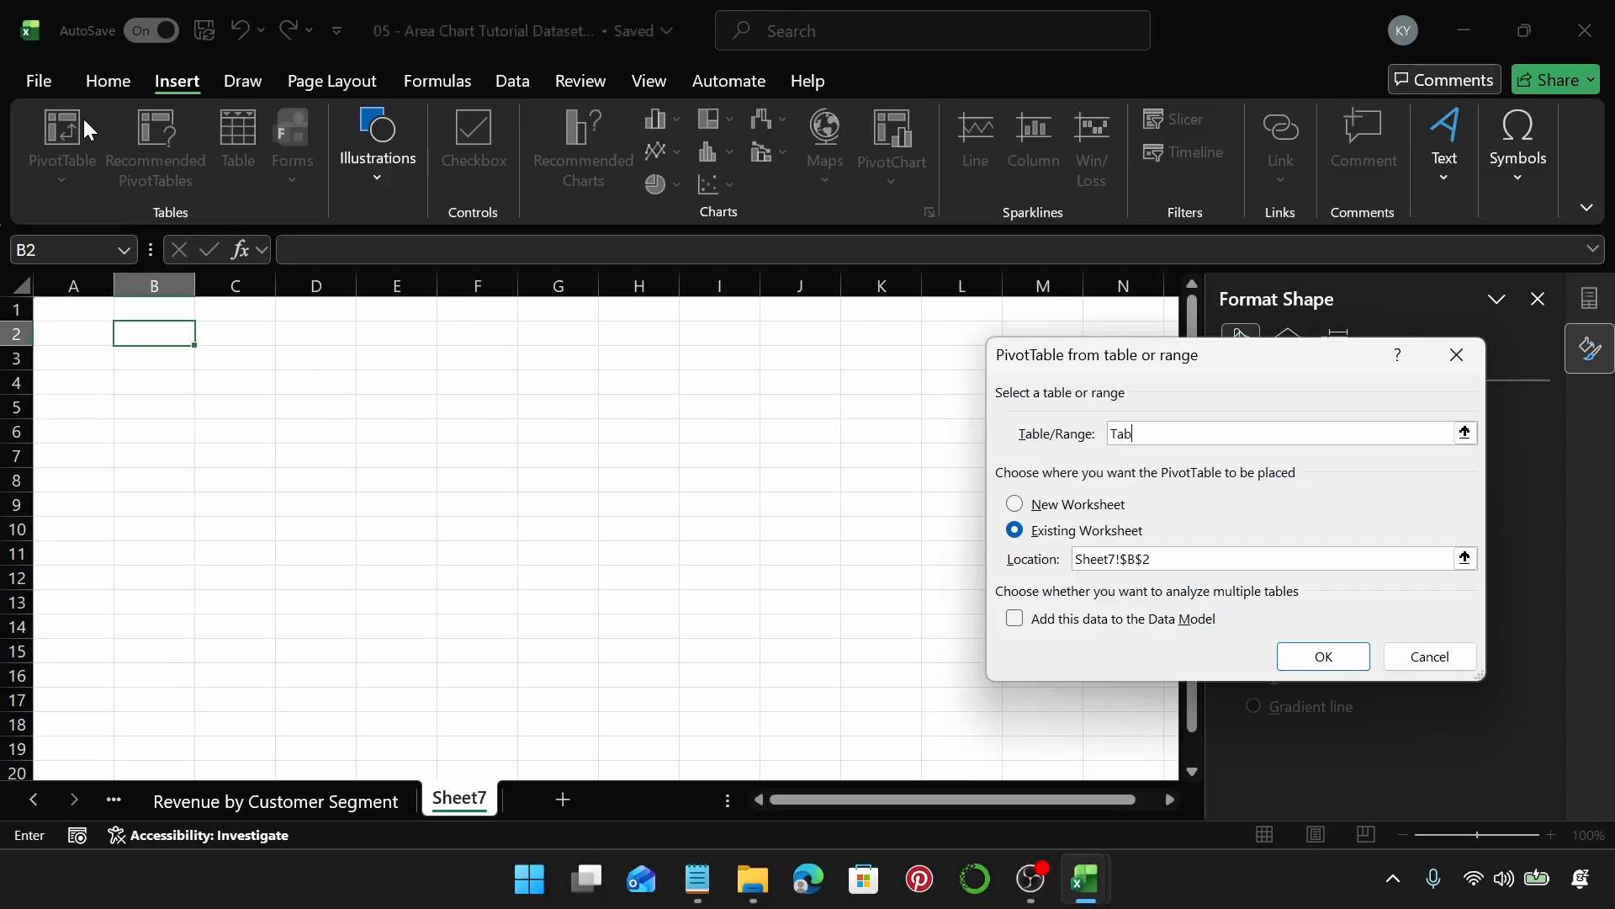
key(Return)
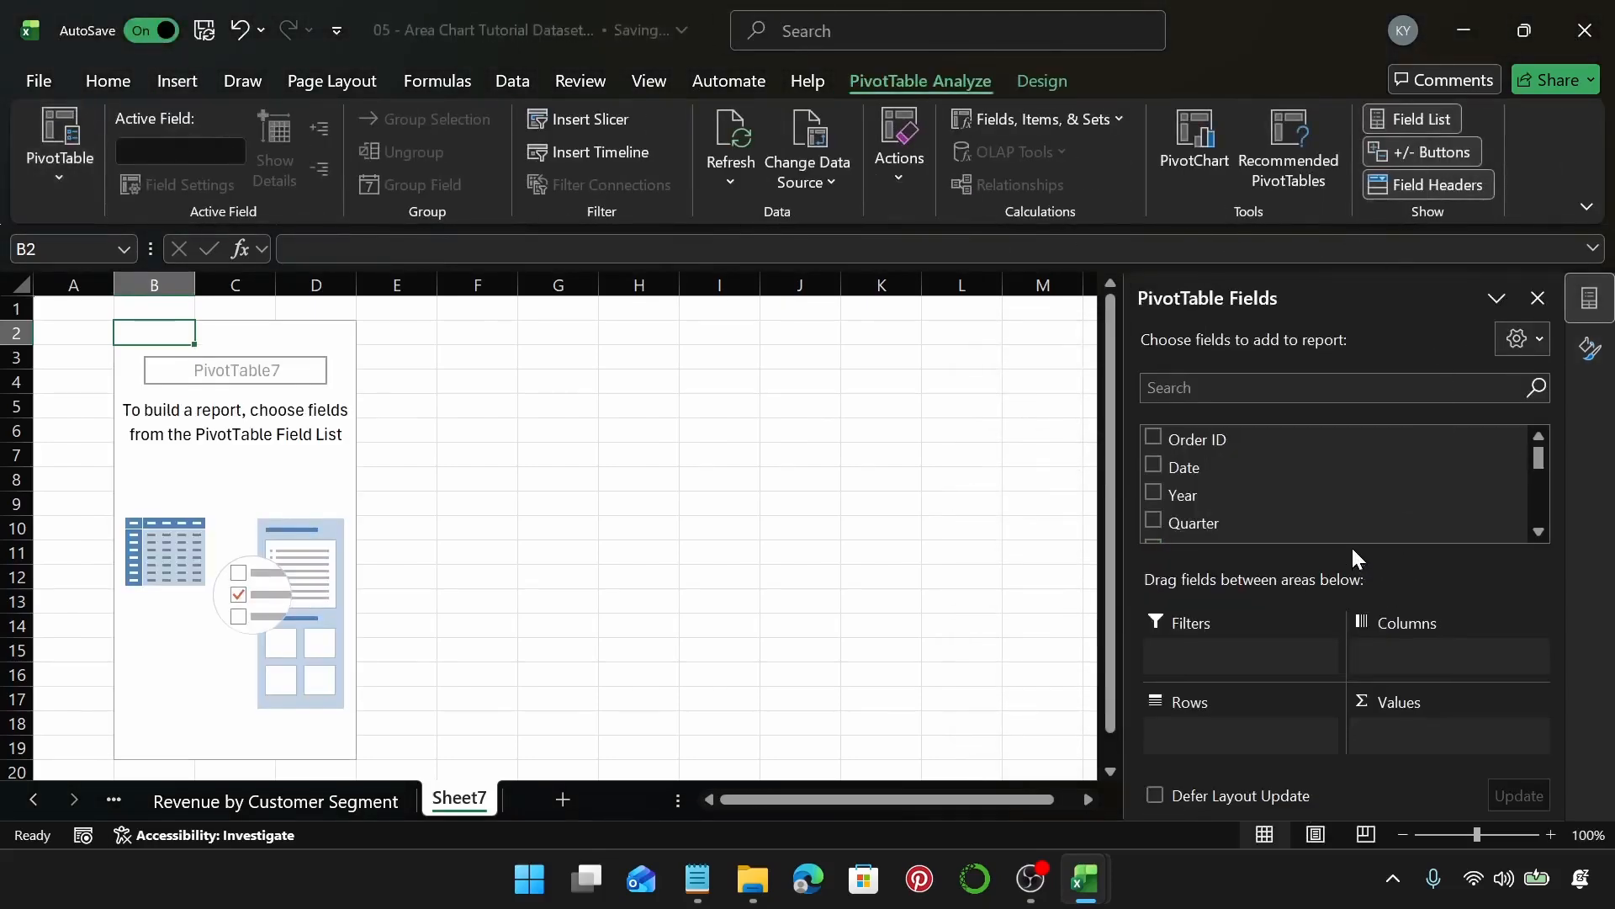
Build the PivotTable with Month as rows, Marketing Channel as columns and Profit as summed values.
scroll(1304, 515, down, 2)
scroll(1303, 515, up, 1)
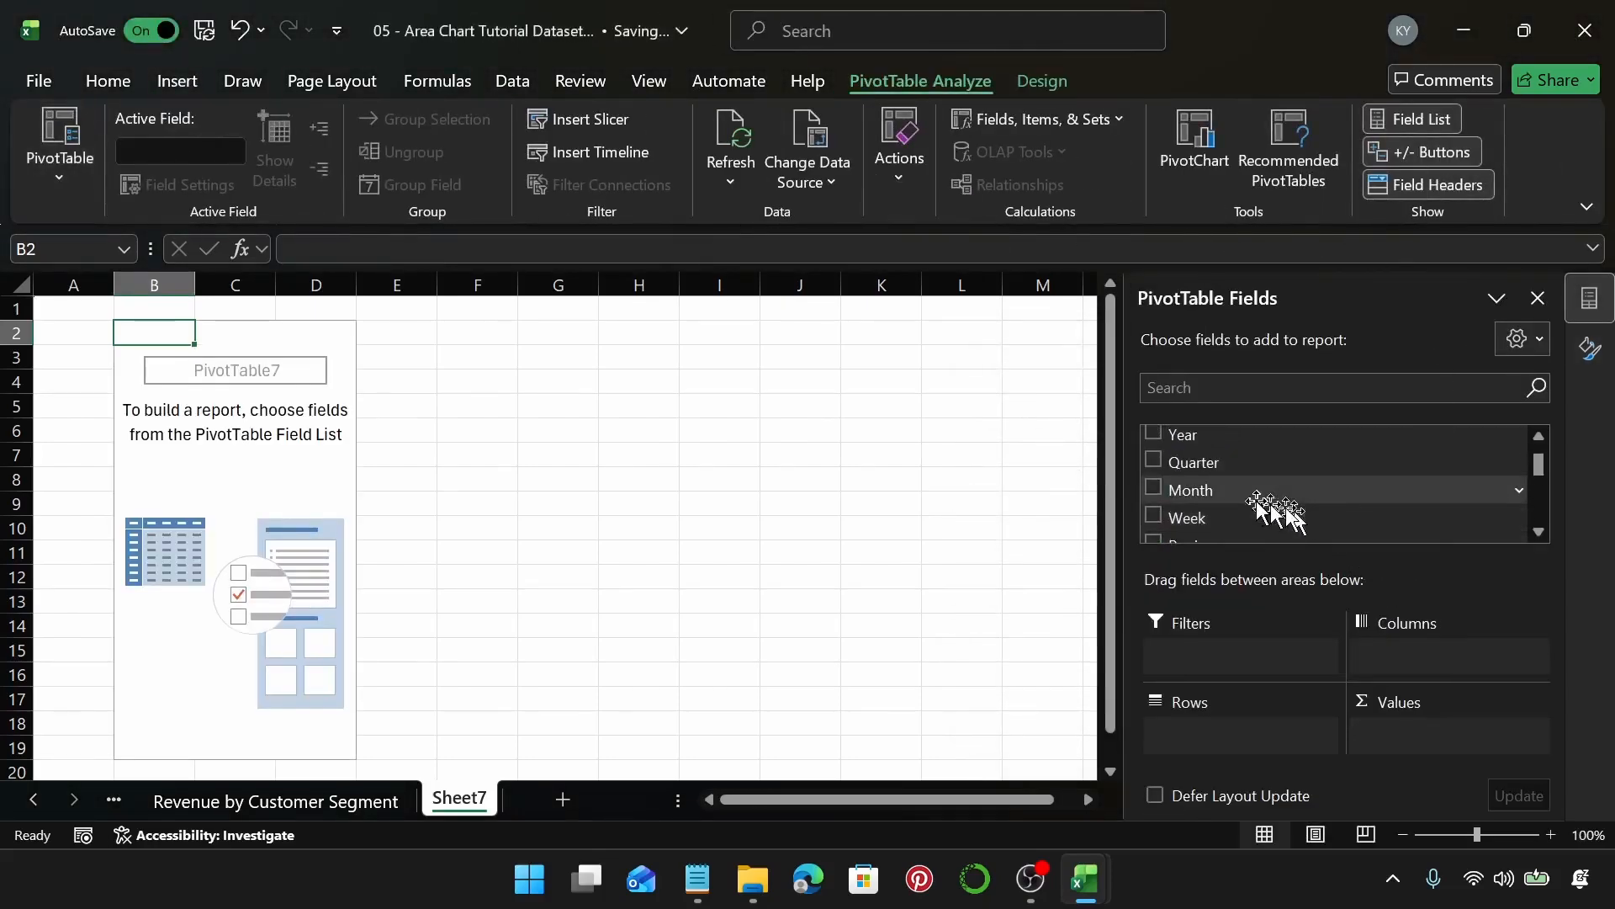
drag(1244, 490, 1203, 745)
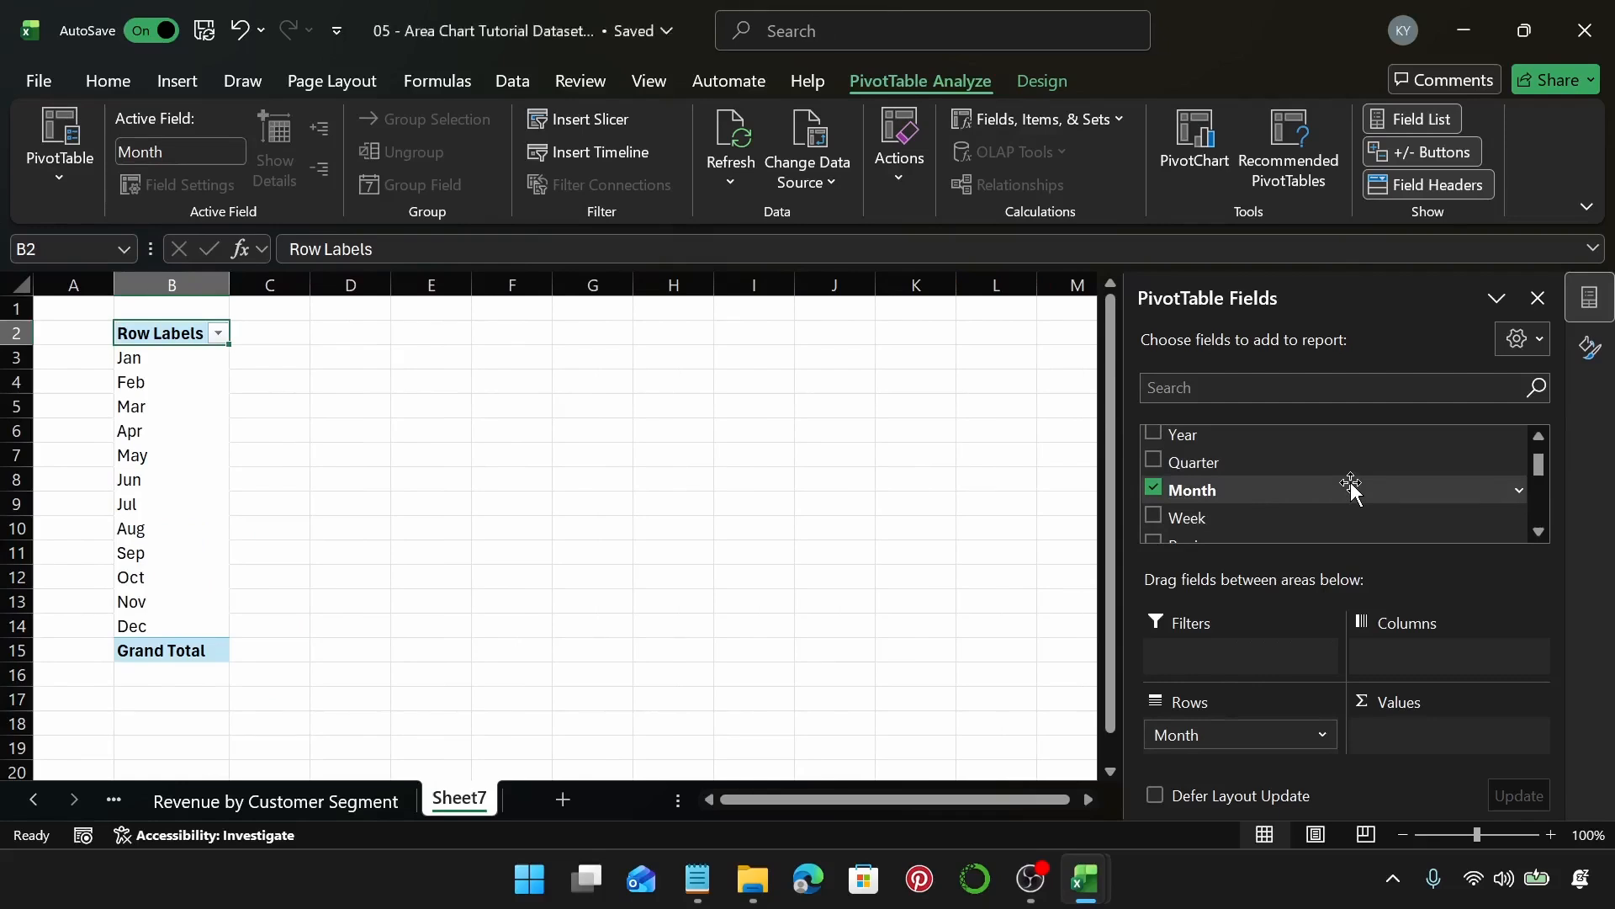
scroll(1350, 488, down, 1)
scroll(1350, 488, down, 1)
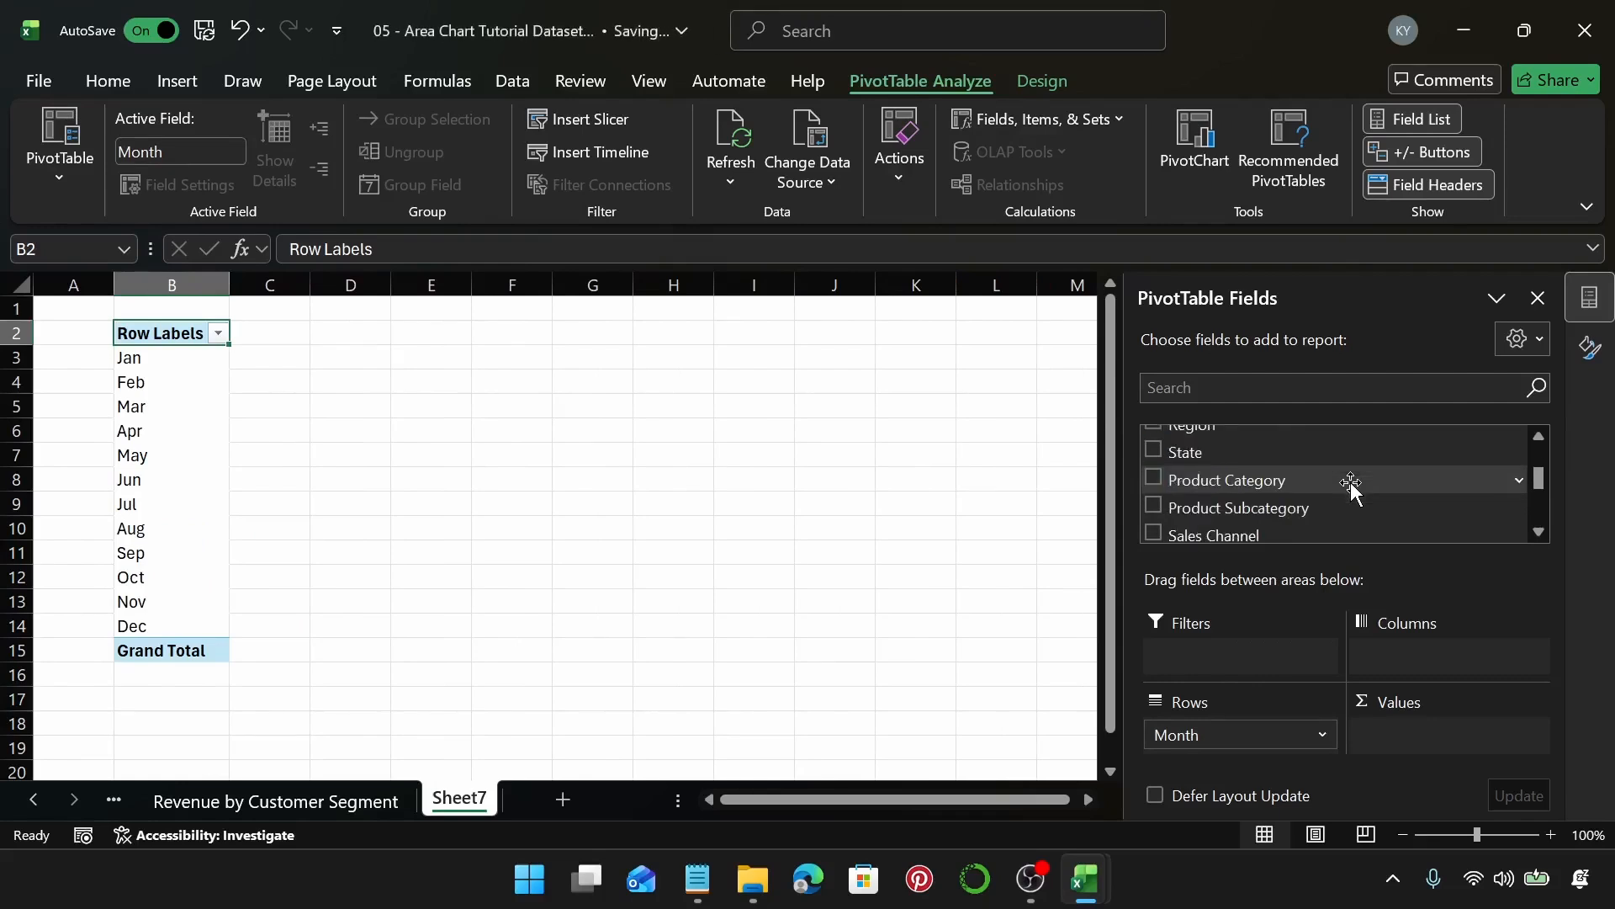
scroll(1351, 488, down, 4)
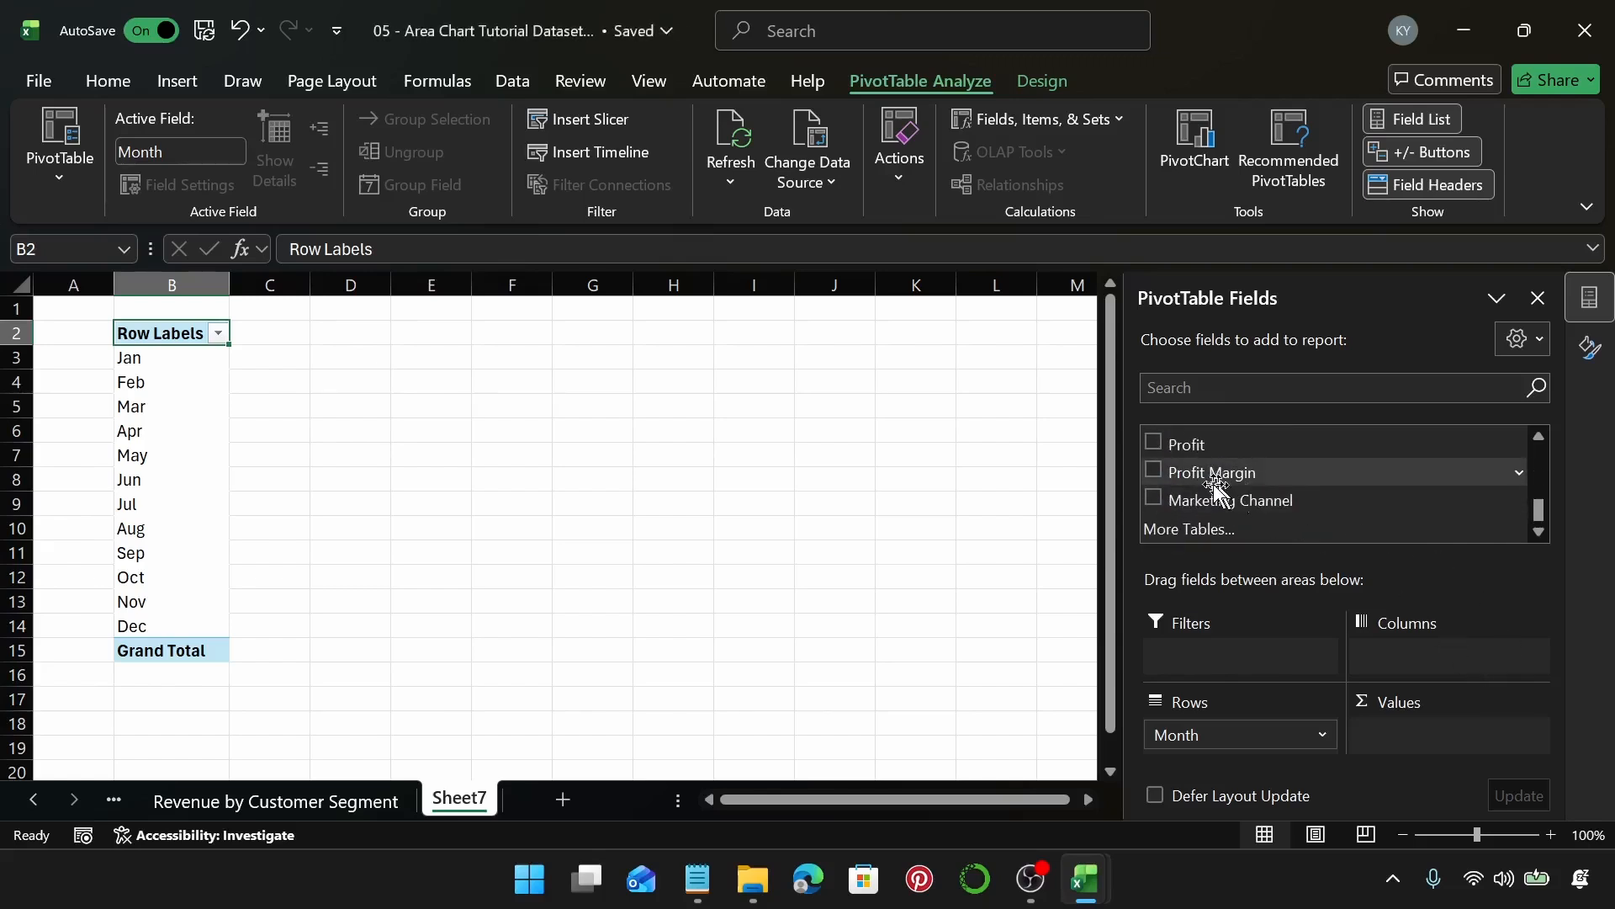
drag(1220, 500, 1401, 656)
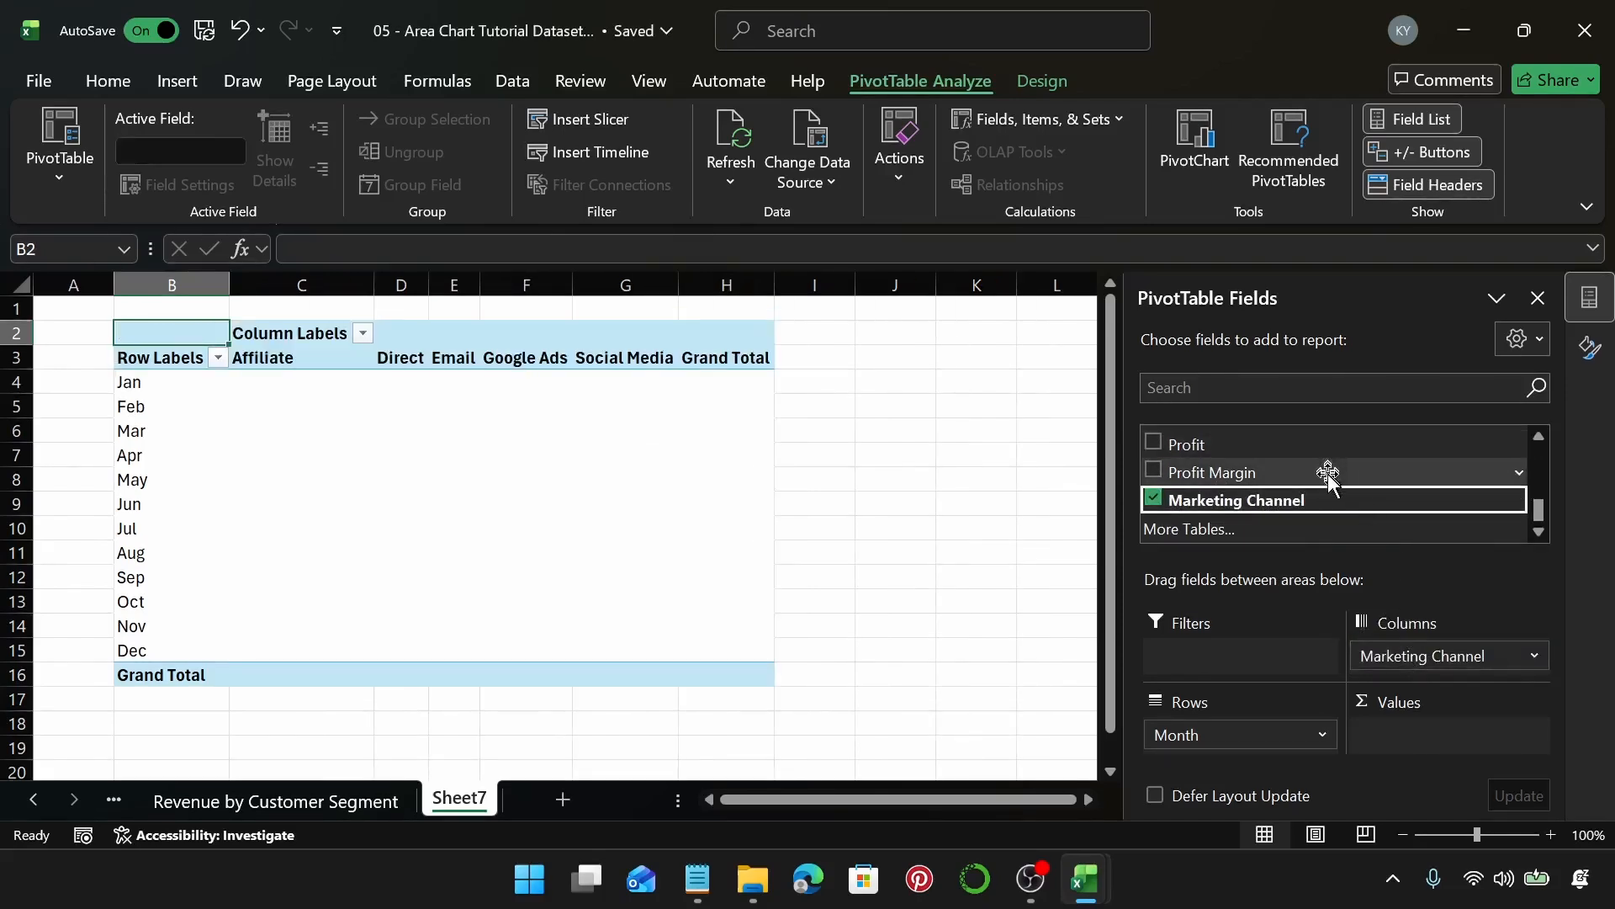
scroll(1325, 467, up, 1)
drag(1308, 504, 1435, 732)
Apply the dollar Accounting number format to all PivotTable profit values, including the grand totals (C4:H16).
click(345, 383)
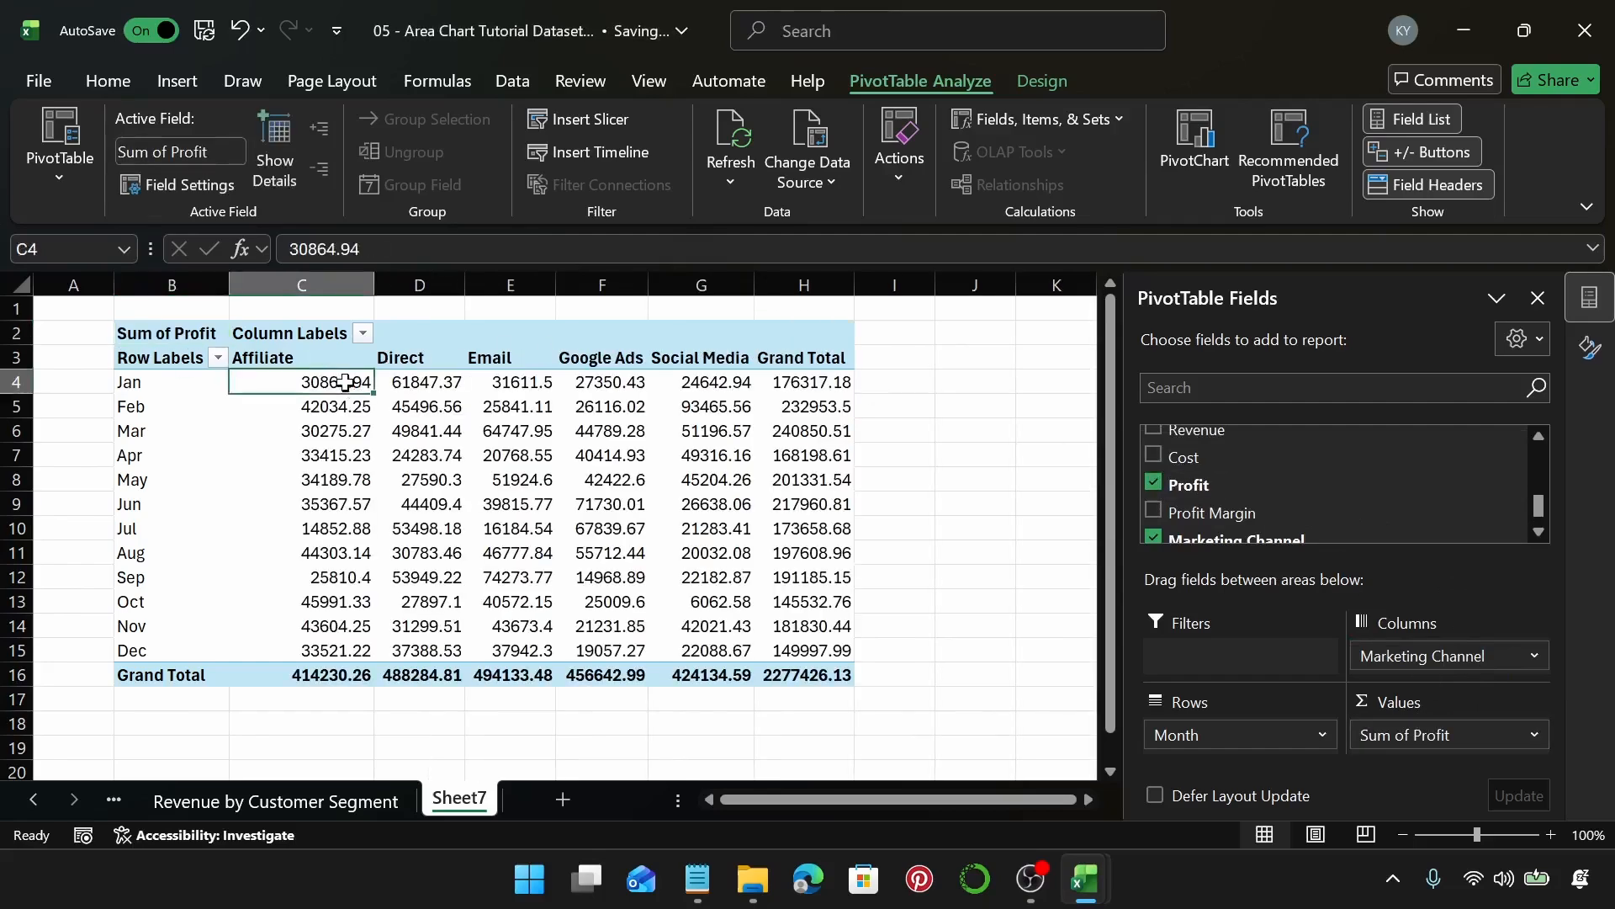
key(ctrl+shift+Right)
key(ctrl+shift+Down)
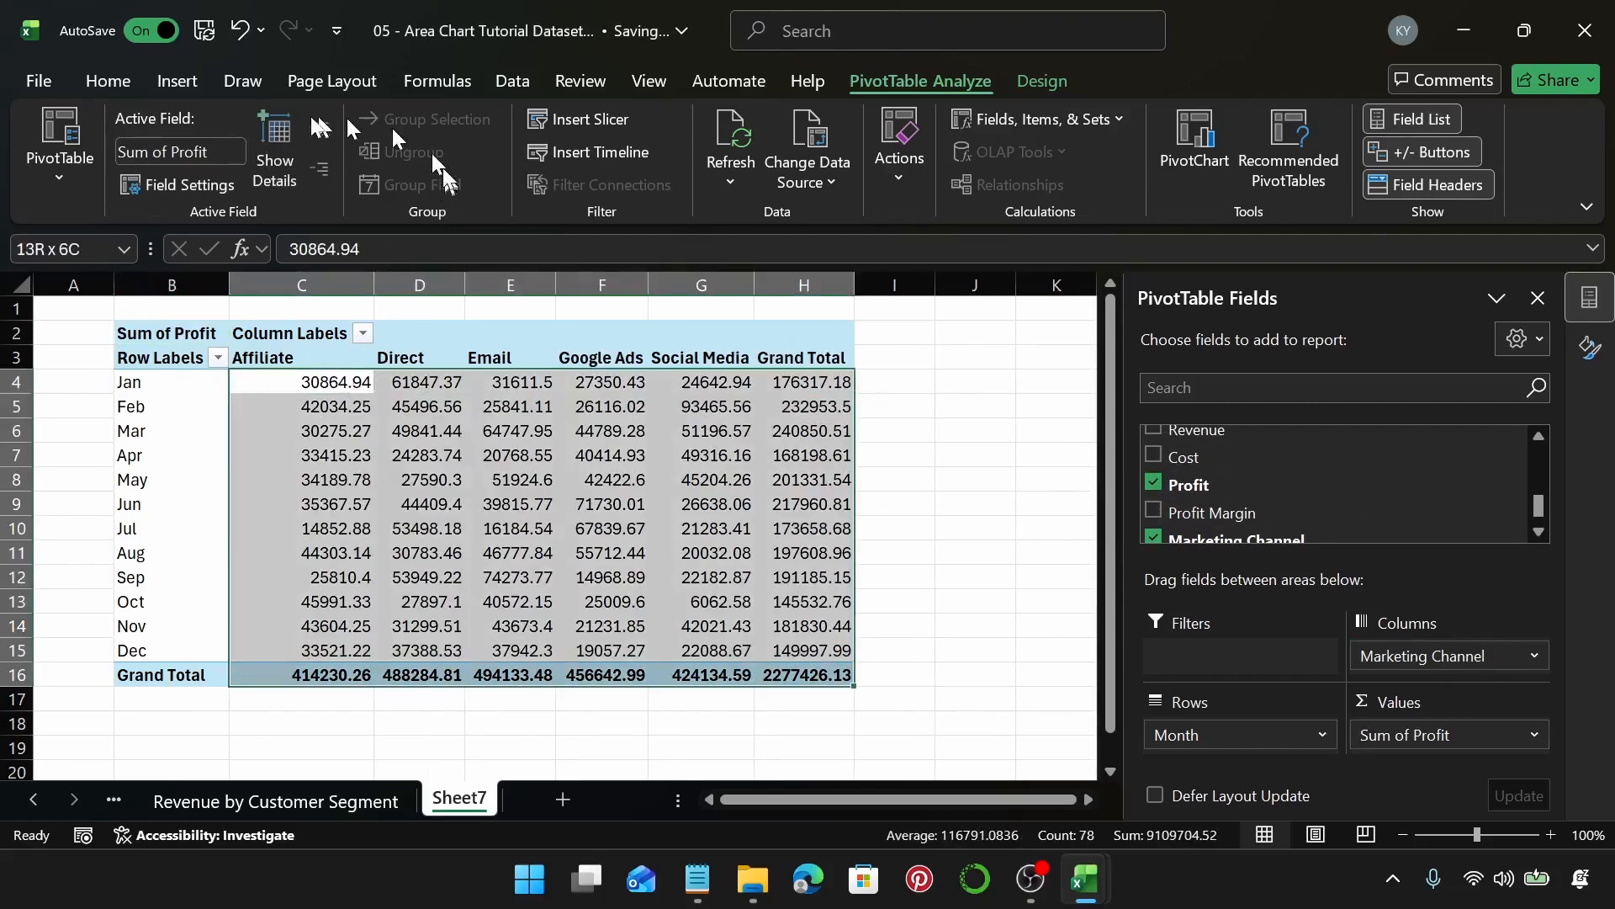
click(114, 79)
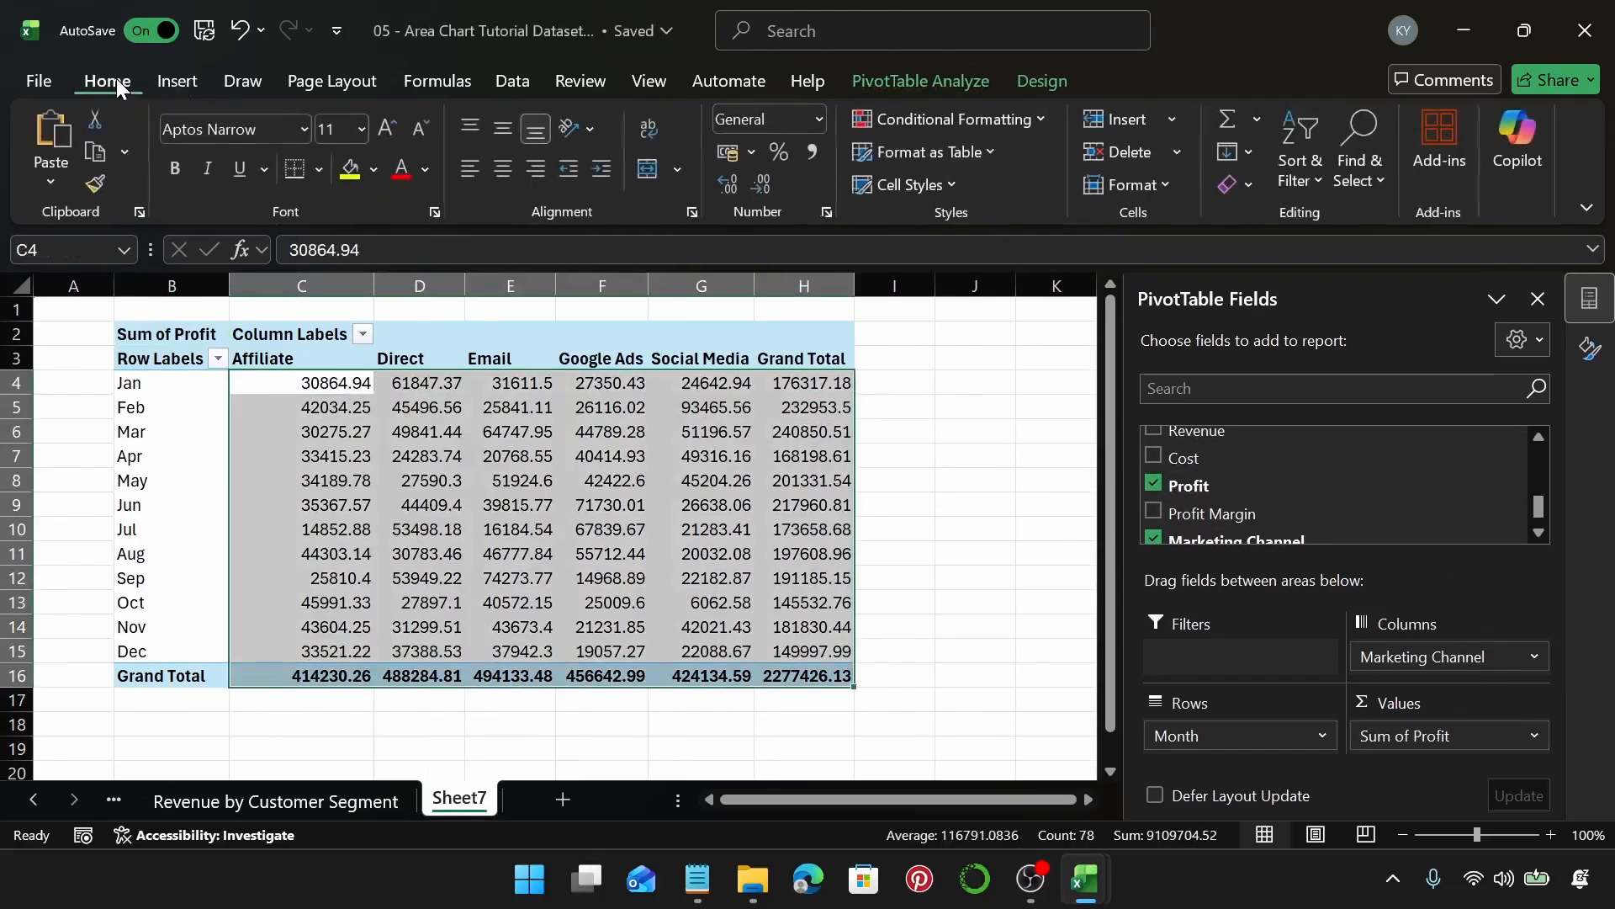
click(753, 155)
click(783, 195)
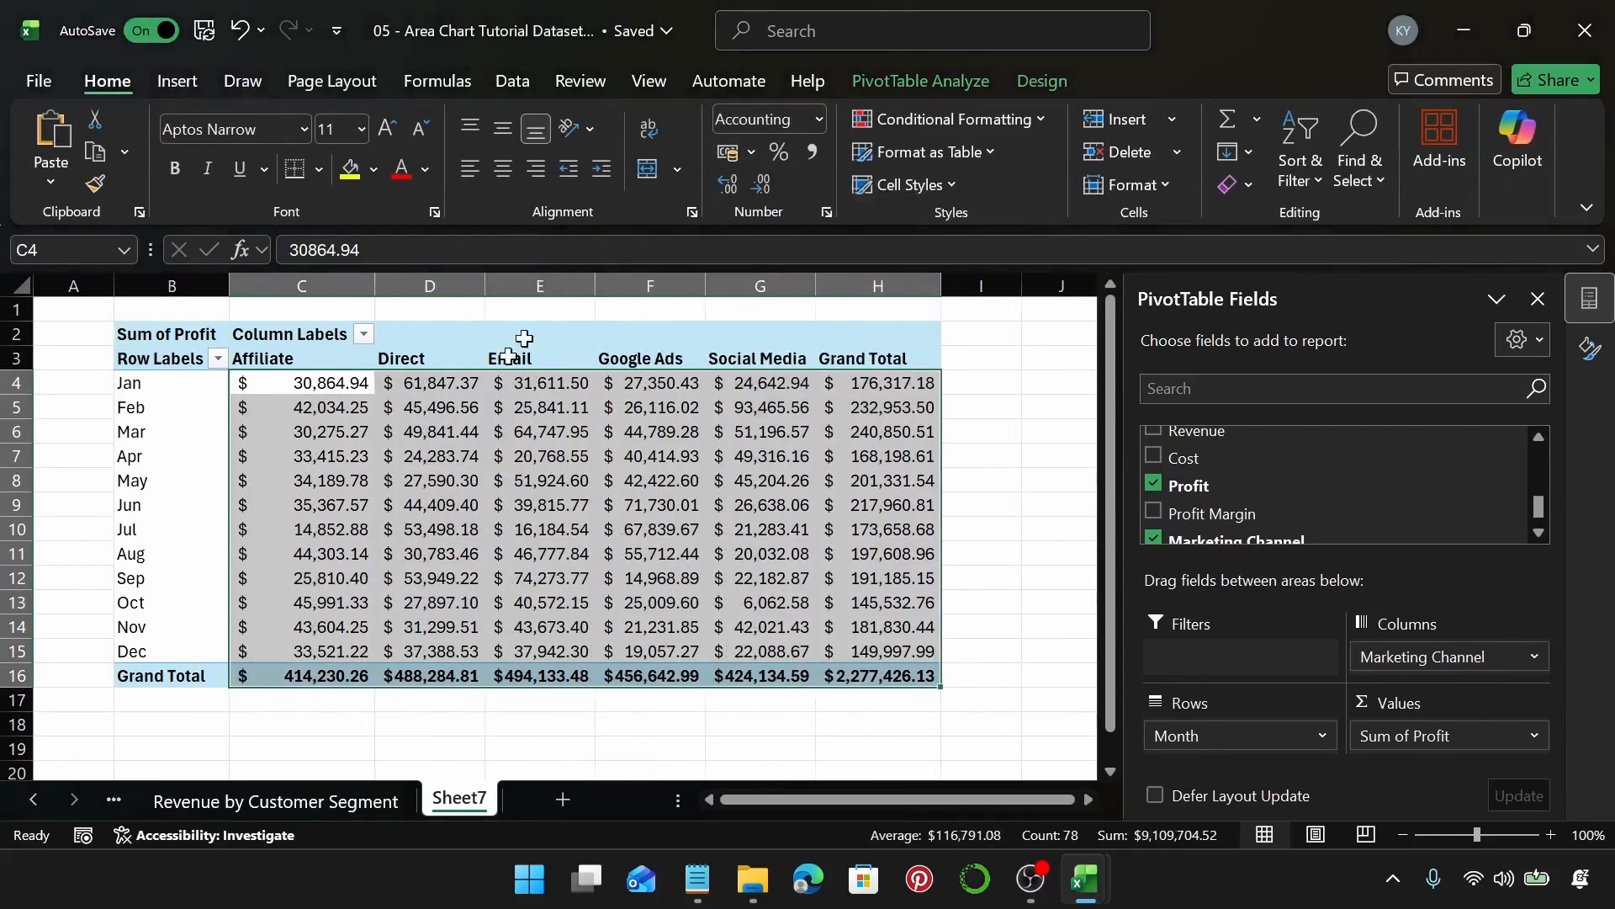
Insert a 3-D Area PivotChart from the marketing channel PivotTable.
click(516, 529)
click(179, 81)
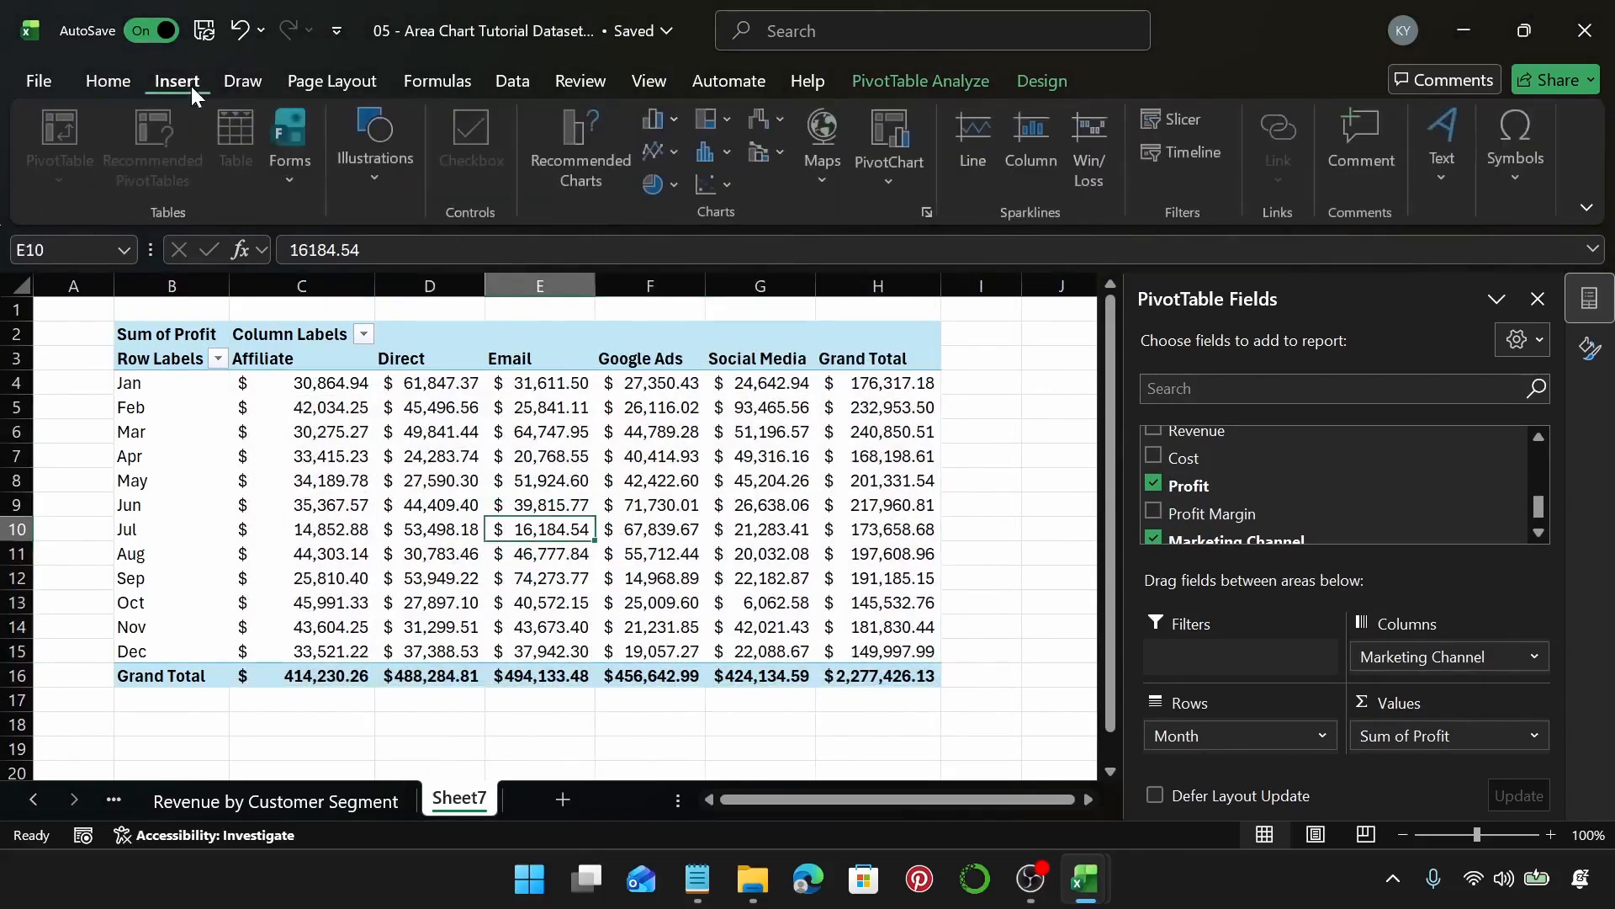
click(568, 139)
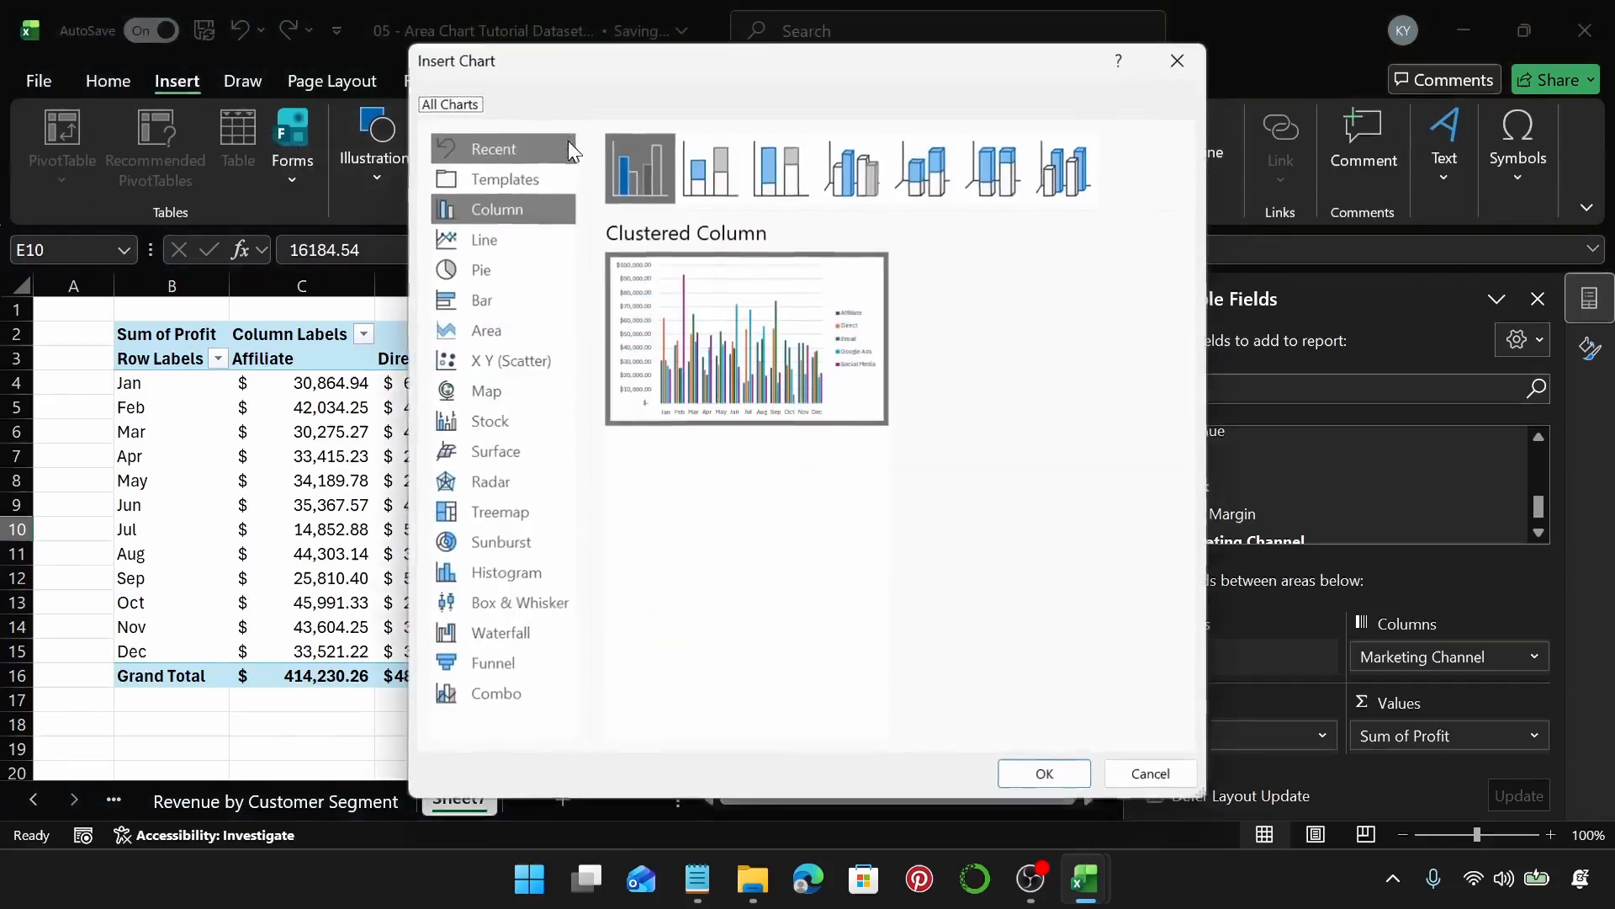
click(521, 330)
click(850, 185)
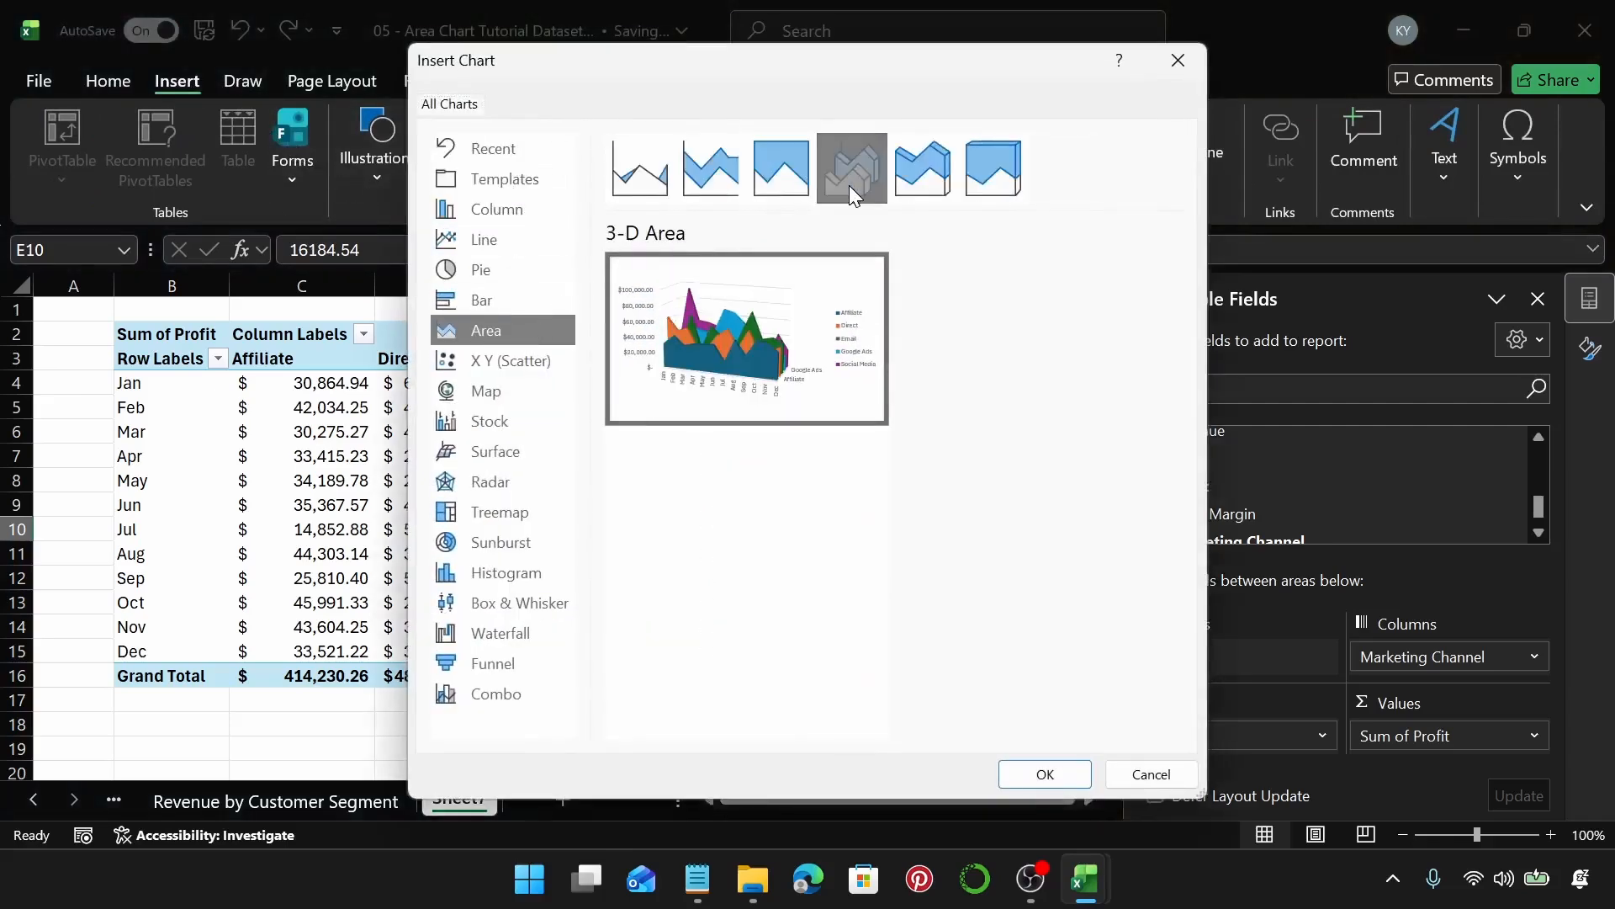
click(1073, 774)
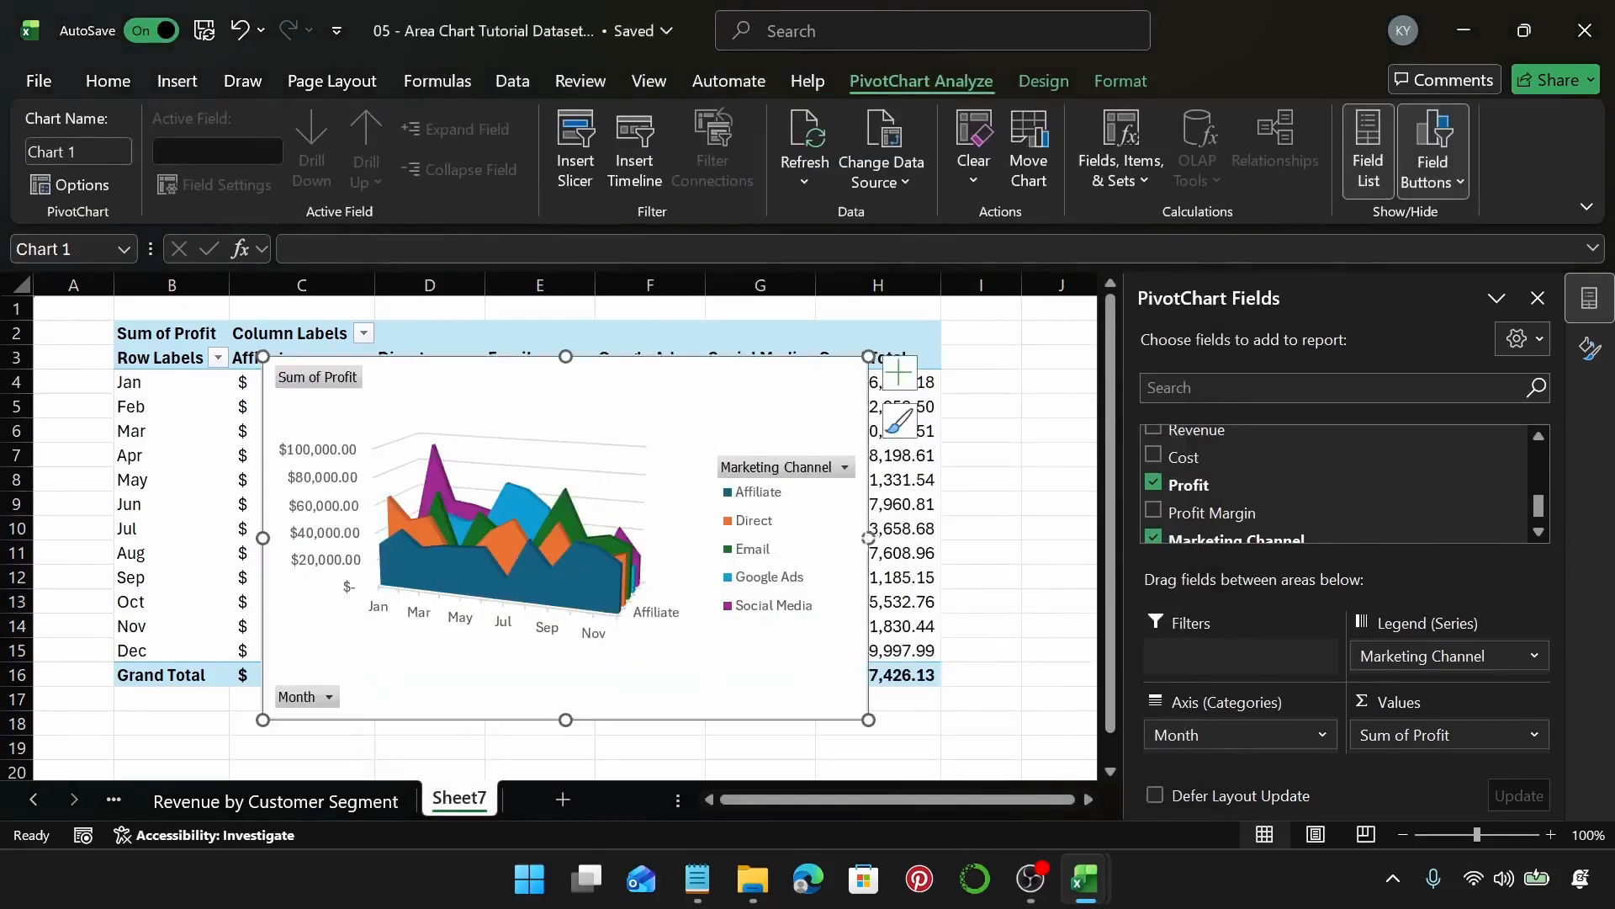
Widen the chart so every month label fits, and hide all its field buttons.
drag(868, 536, 984, 537)
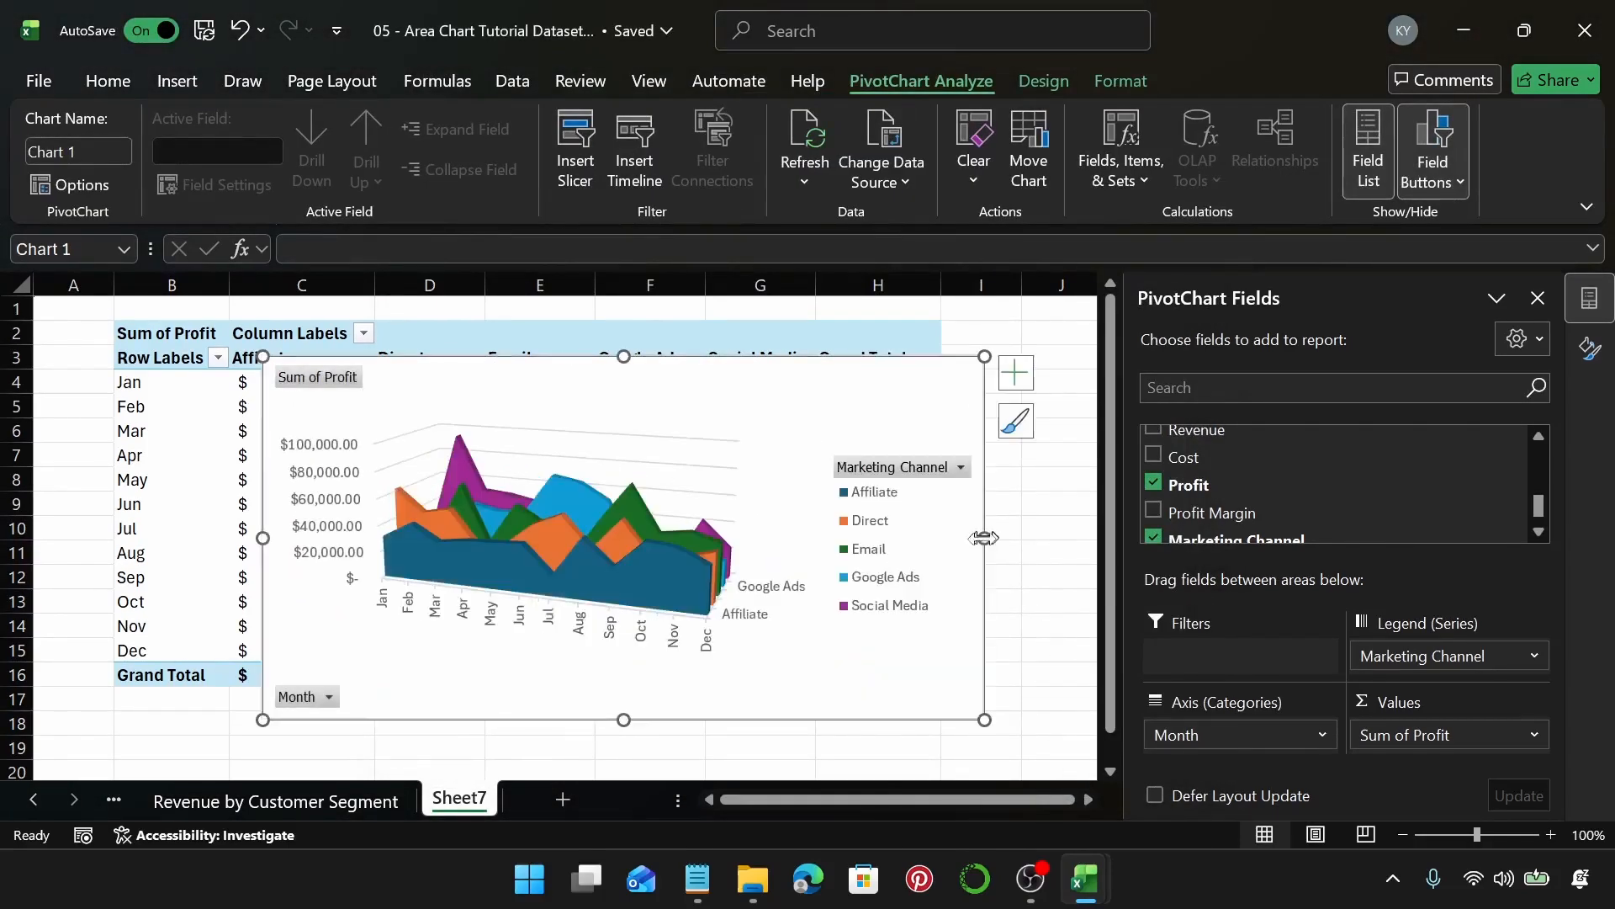
right_click(308, 372)
click(486, 656)
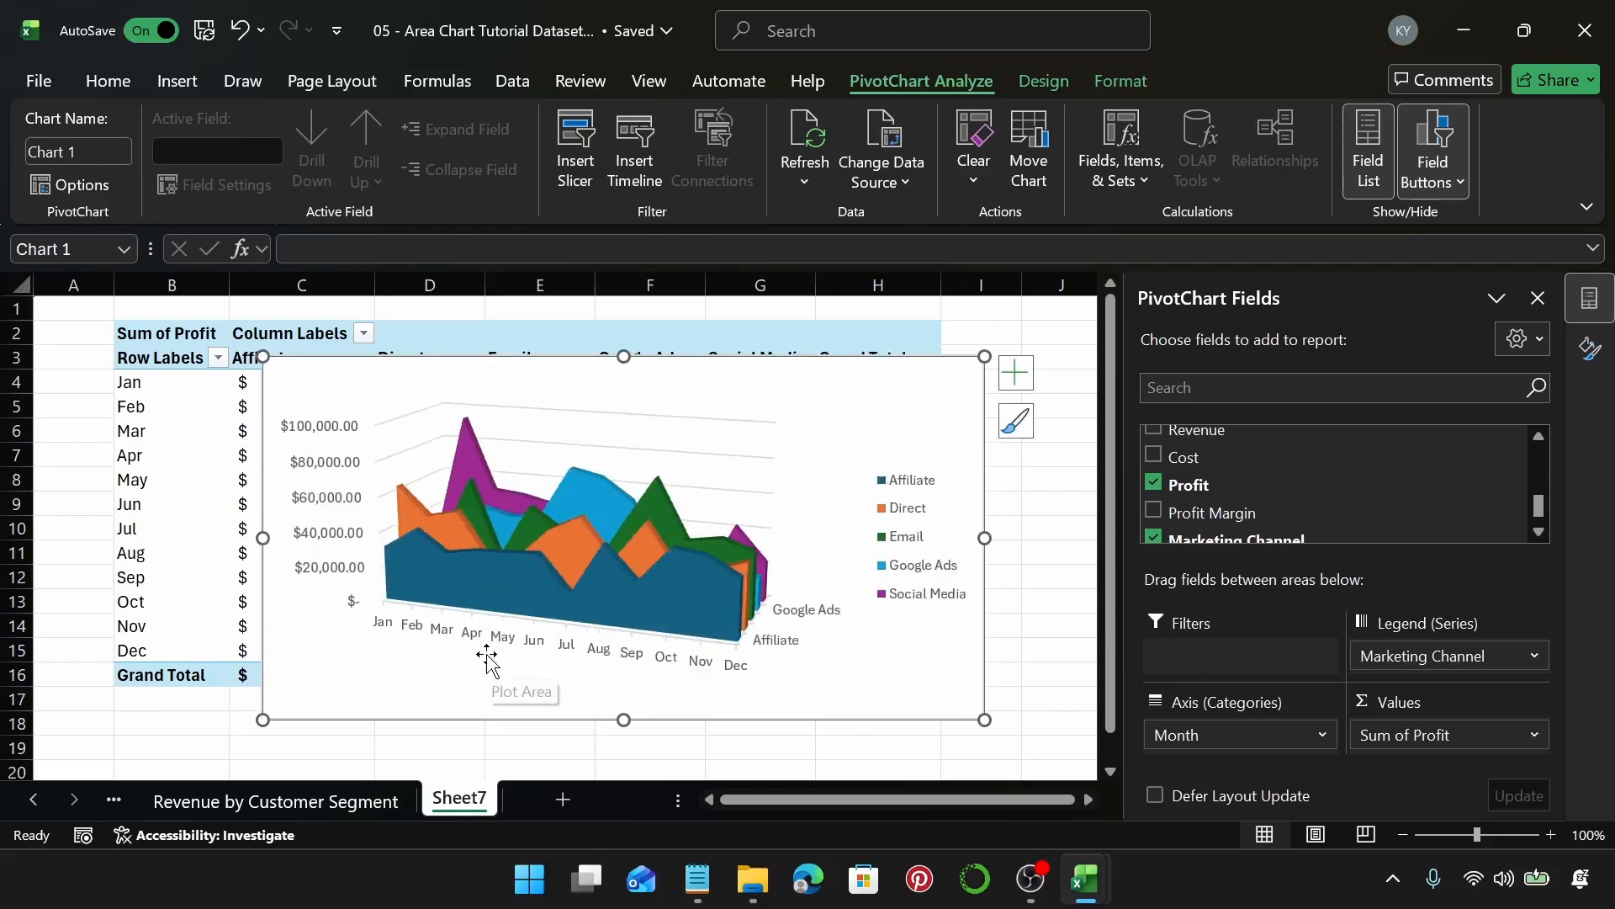
Add a chart title reading "Profit by Marketing Channel".
click(1014, 383)
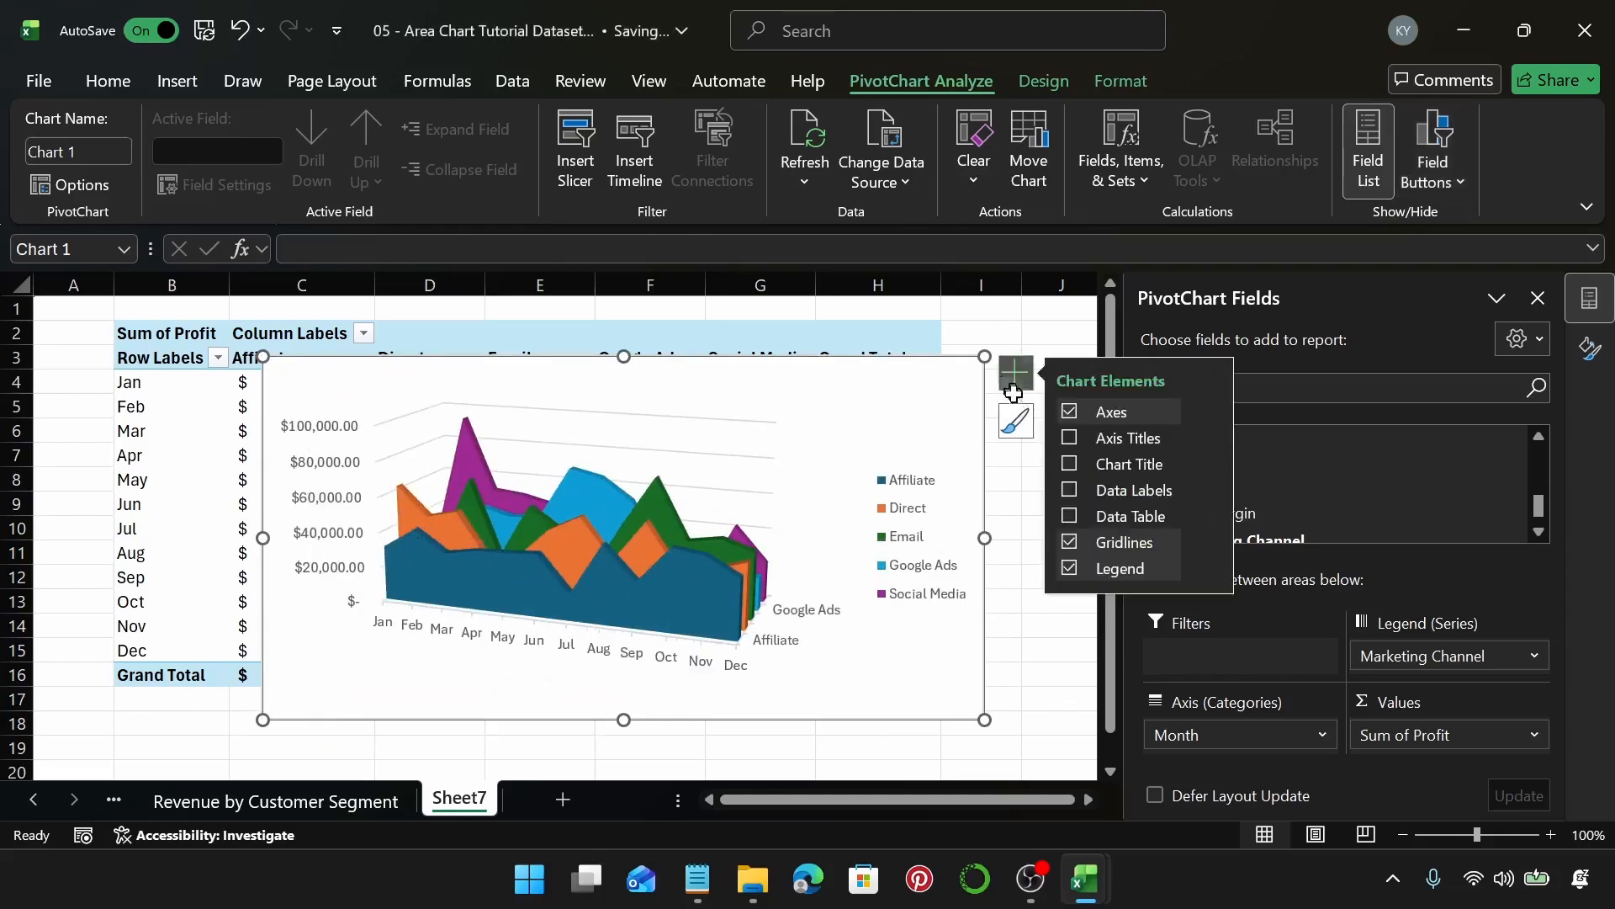
click(1071, 466)
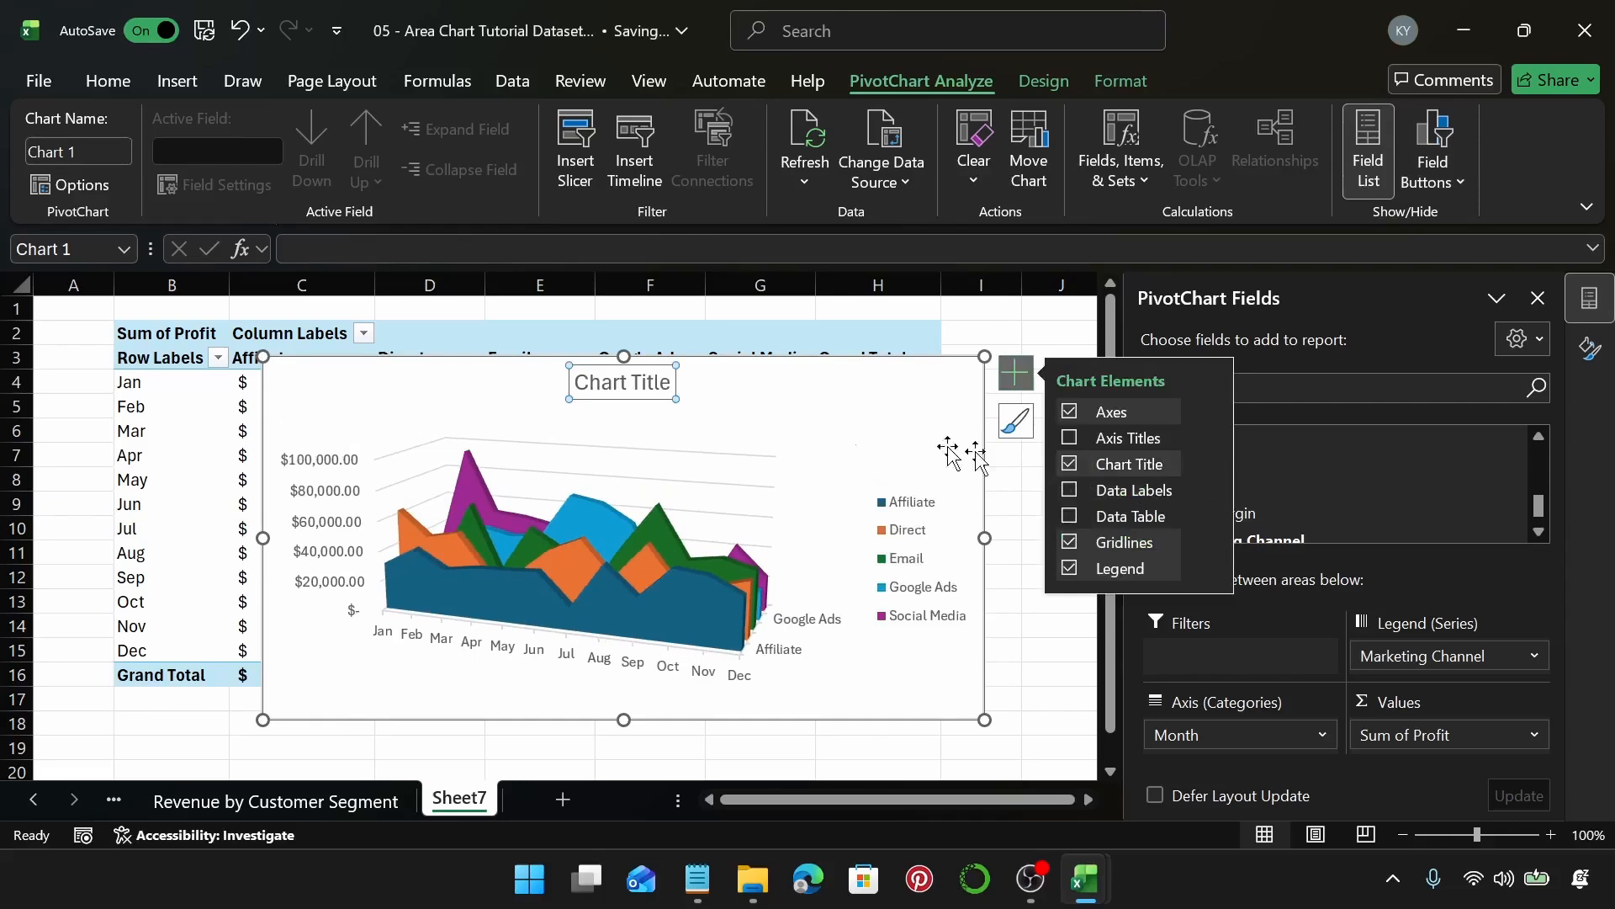
click(670, 379)
key(ctrl+a)
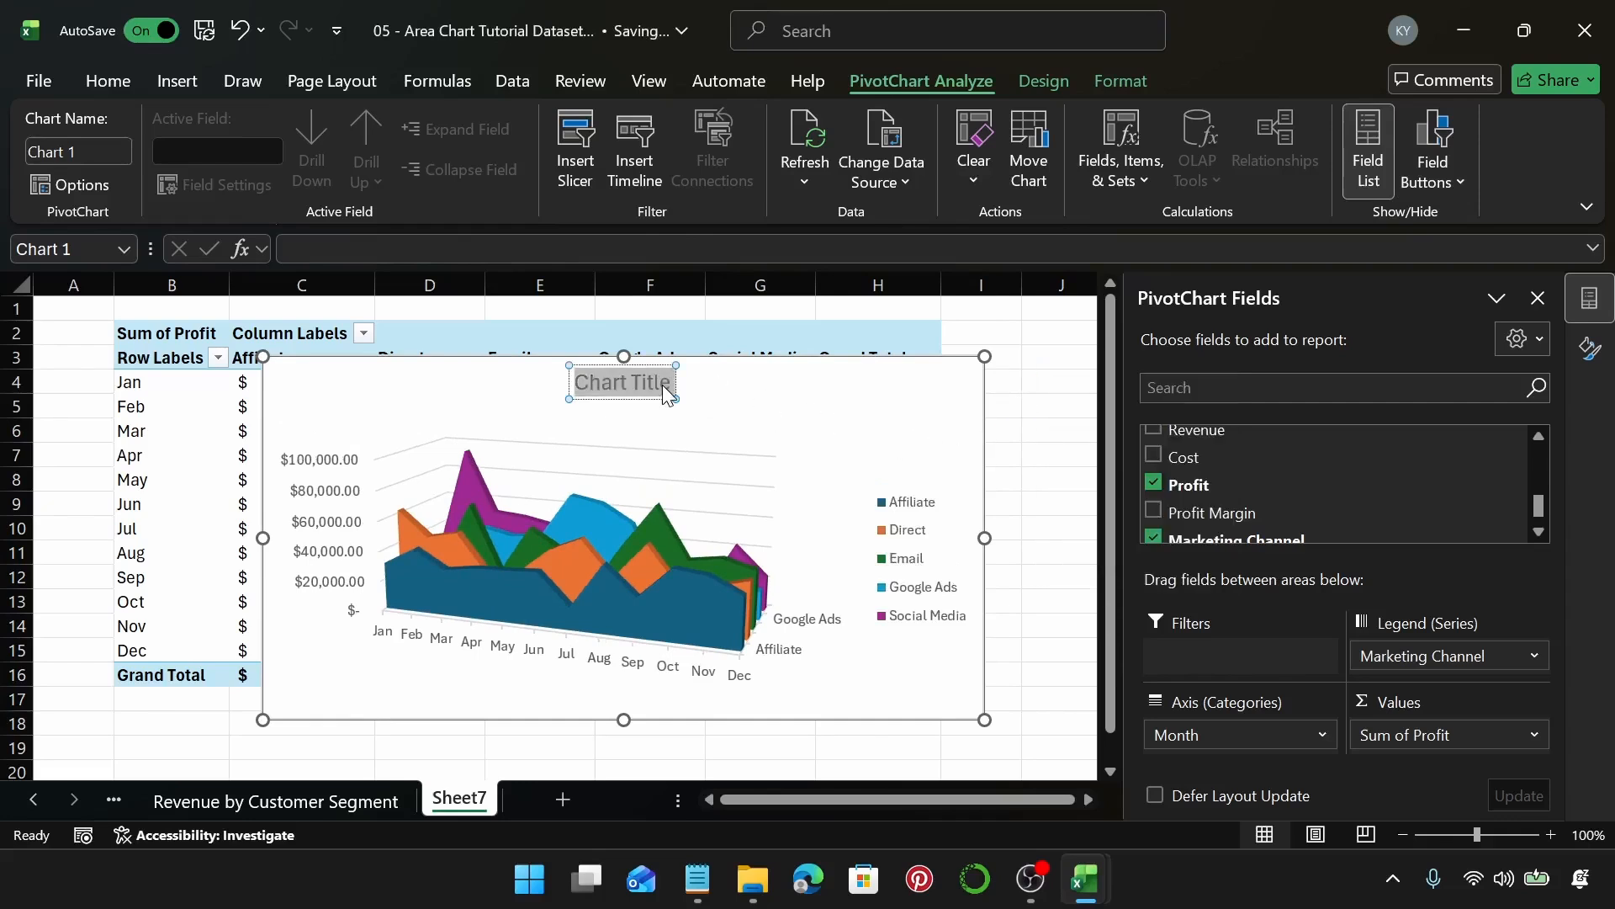
text(Pro)
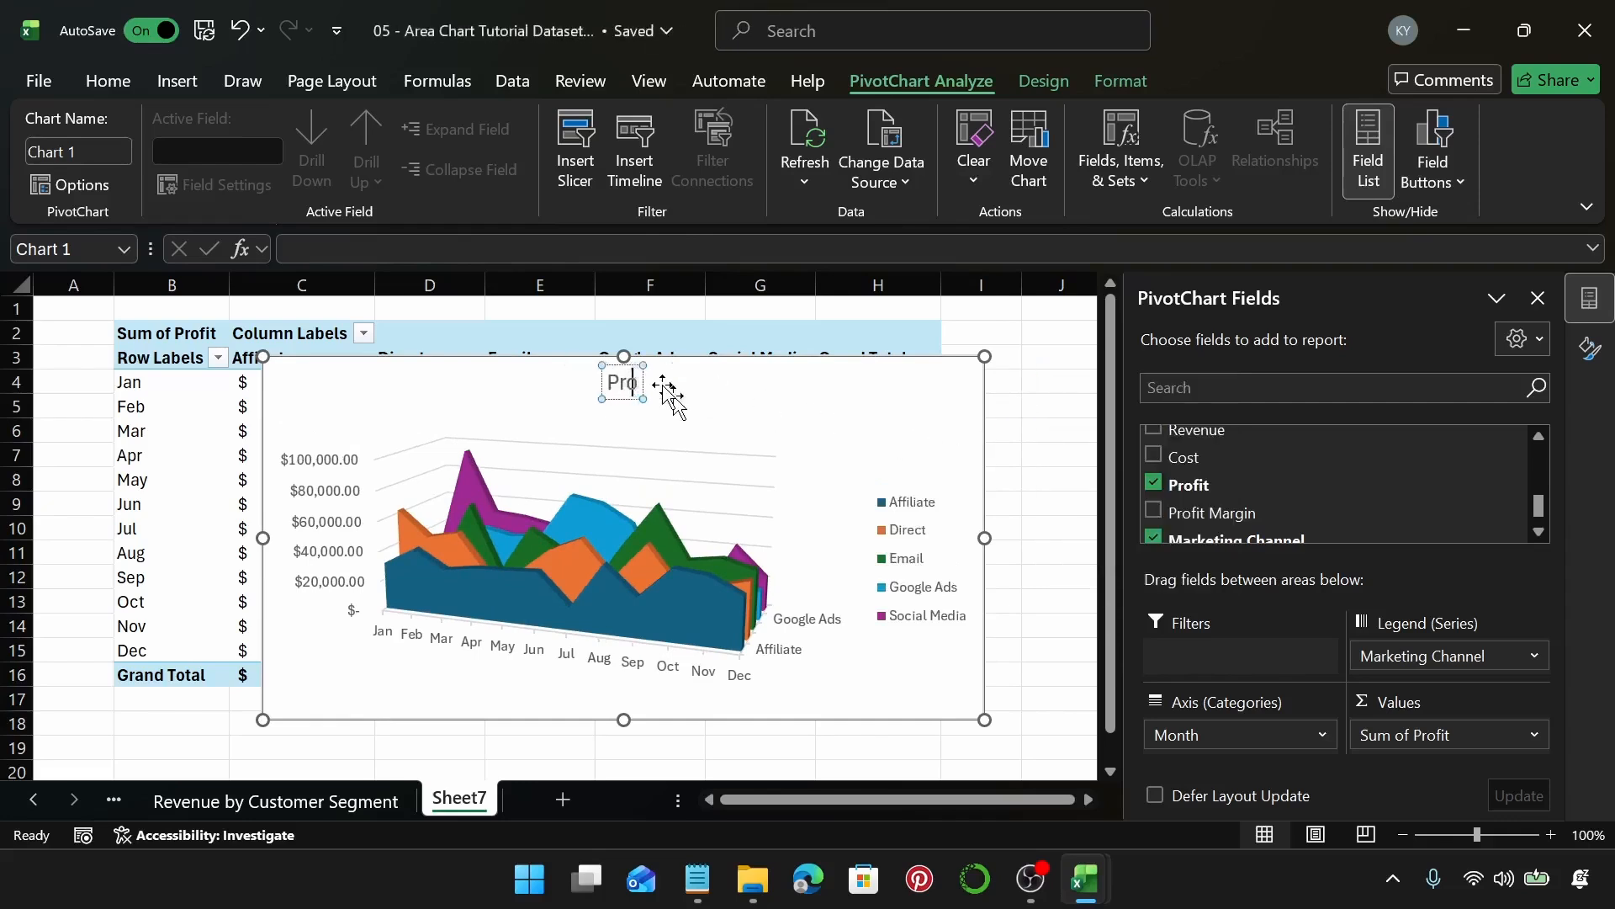
text(fit by)
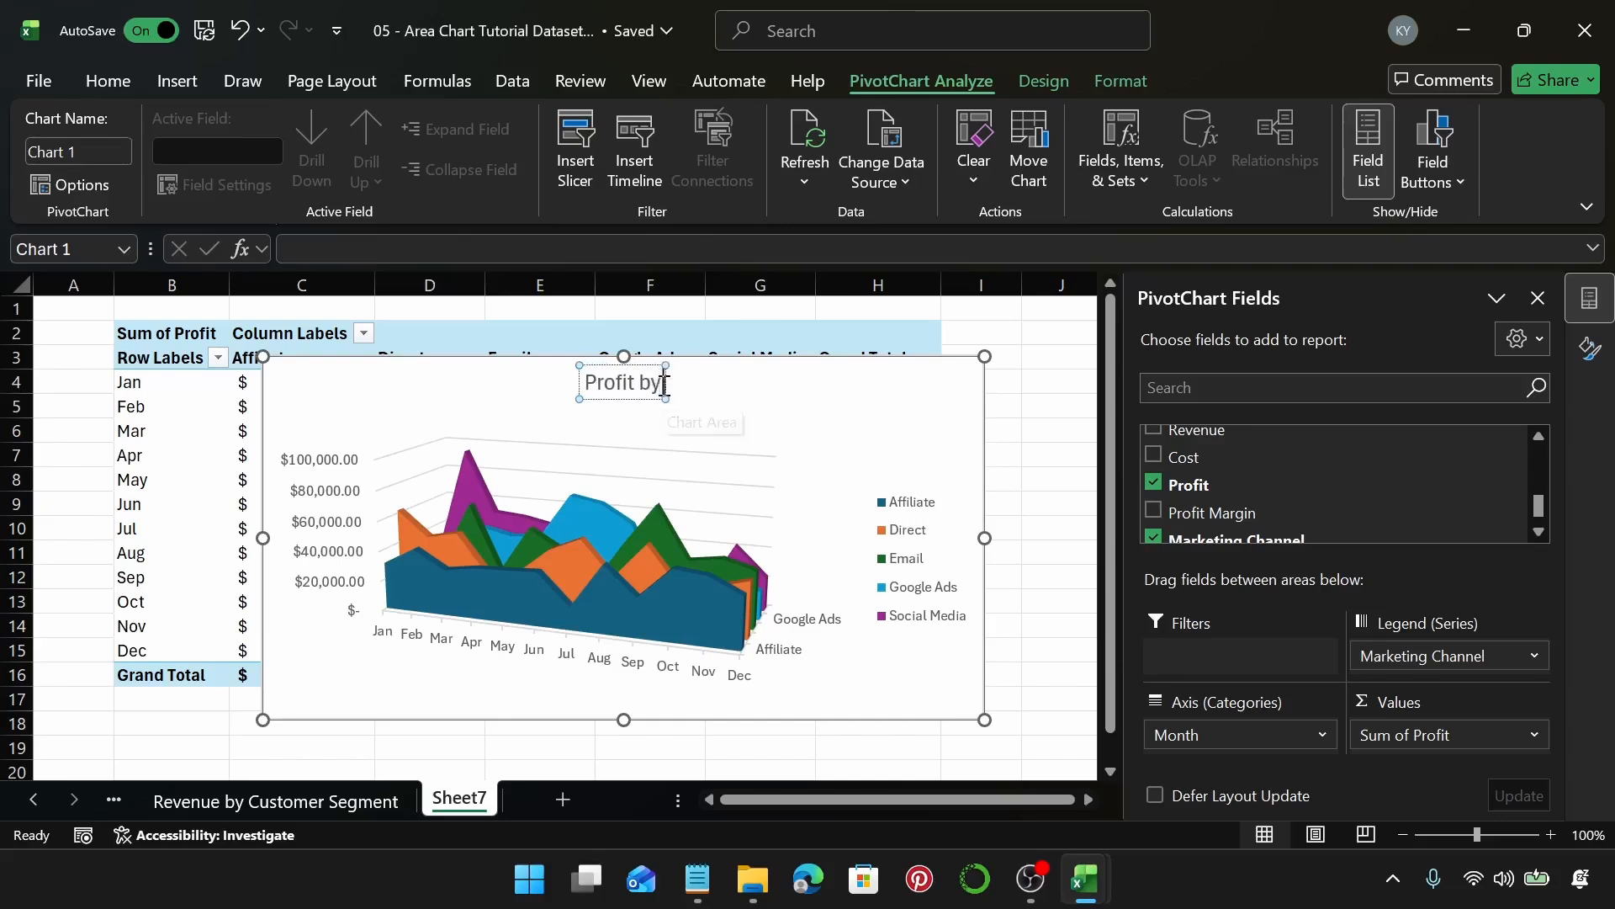
text( Mar)
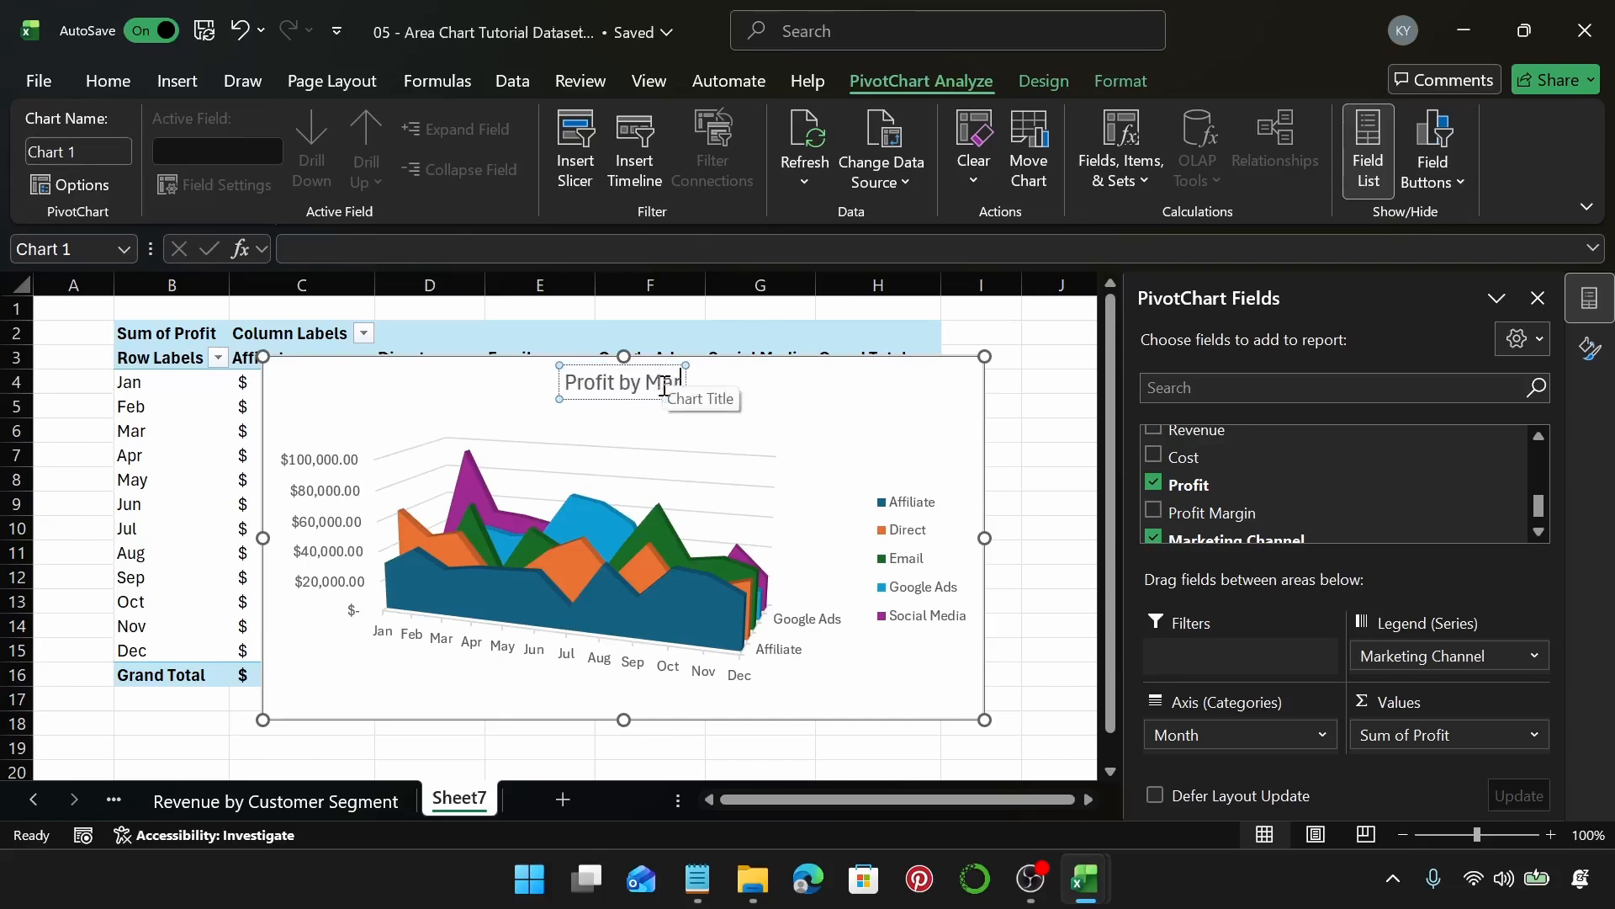
text(keting)
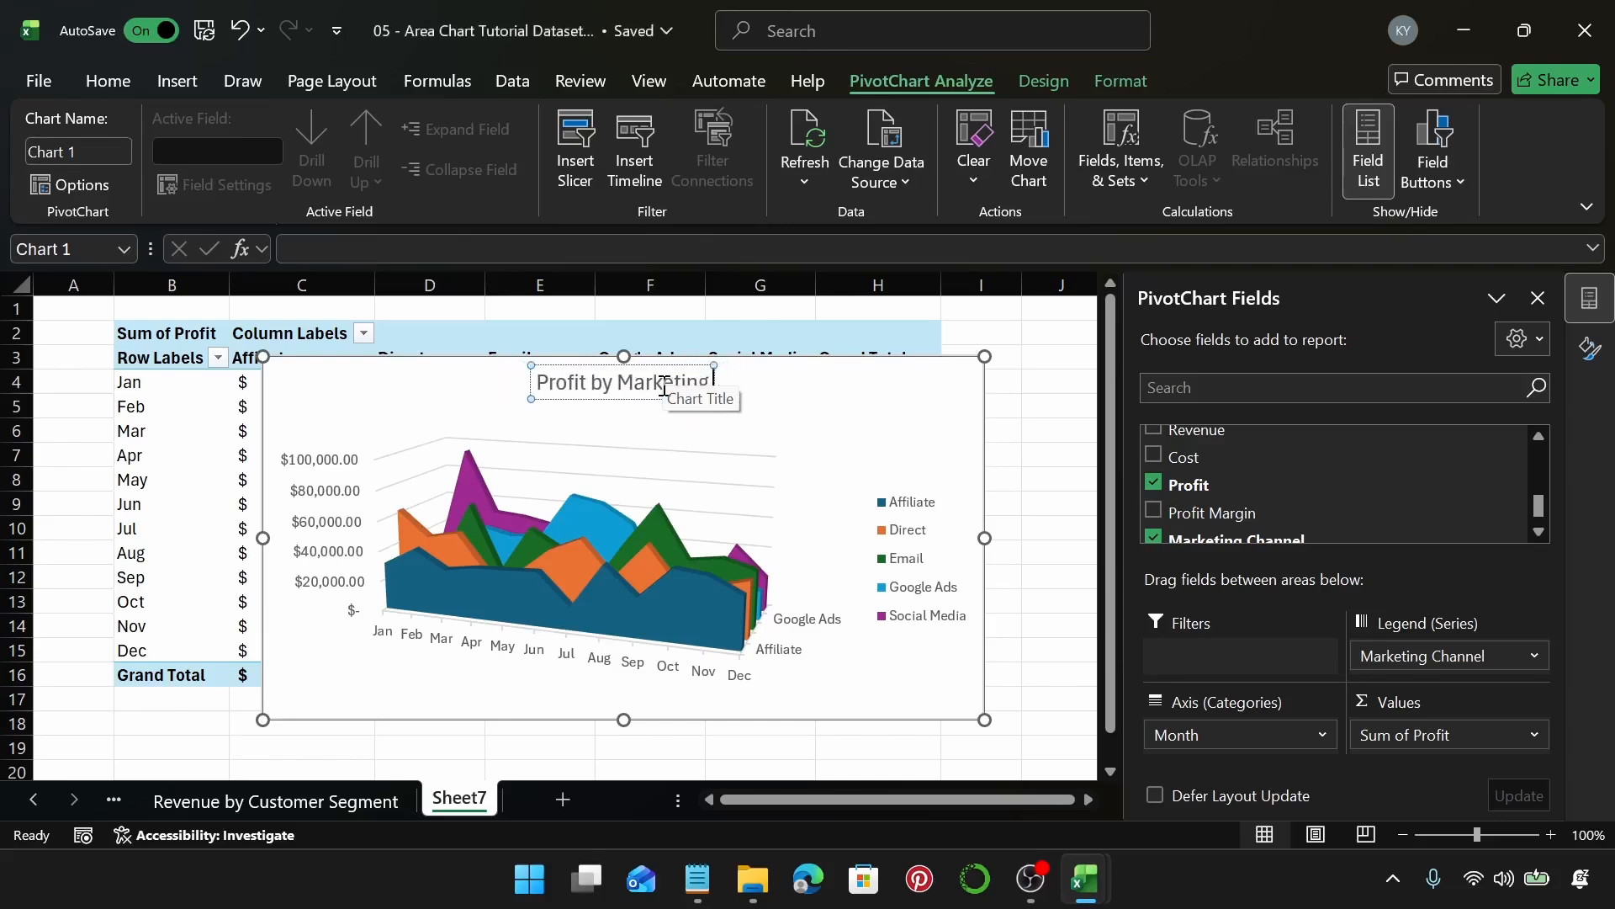
text( Chann)
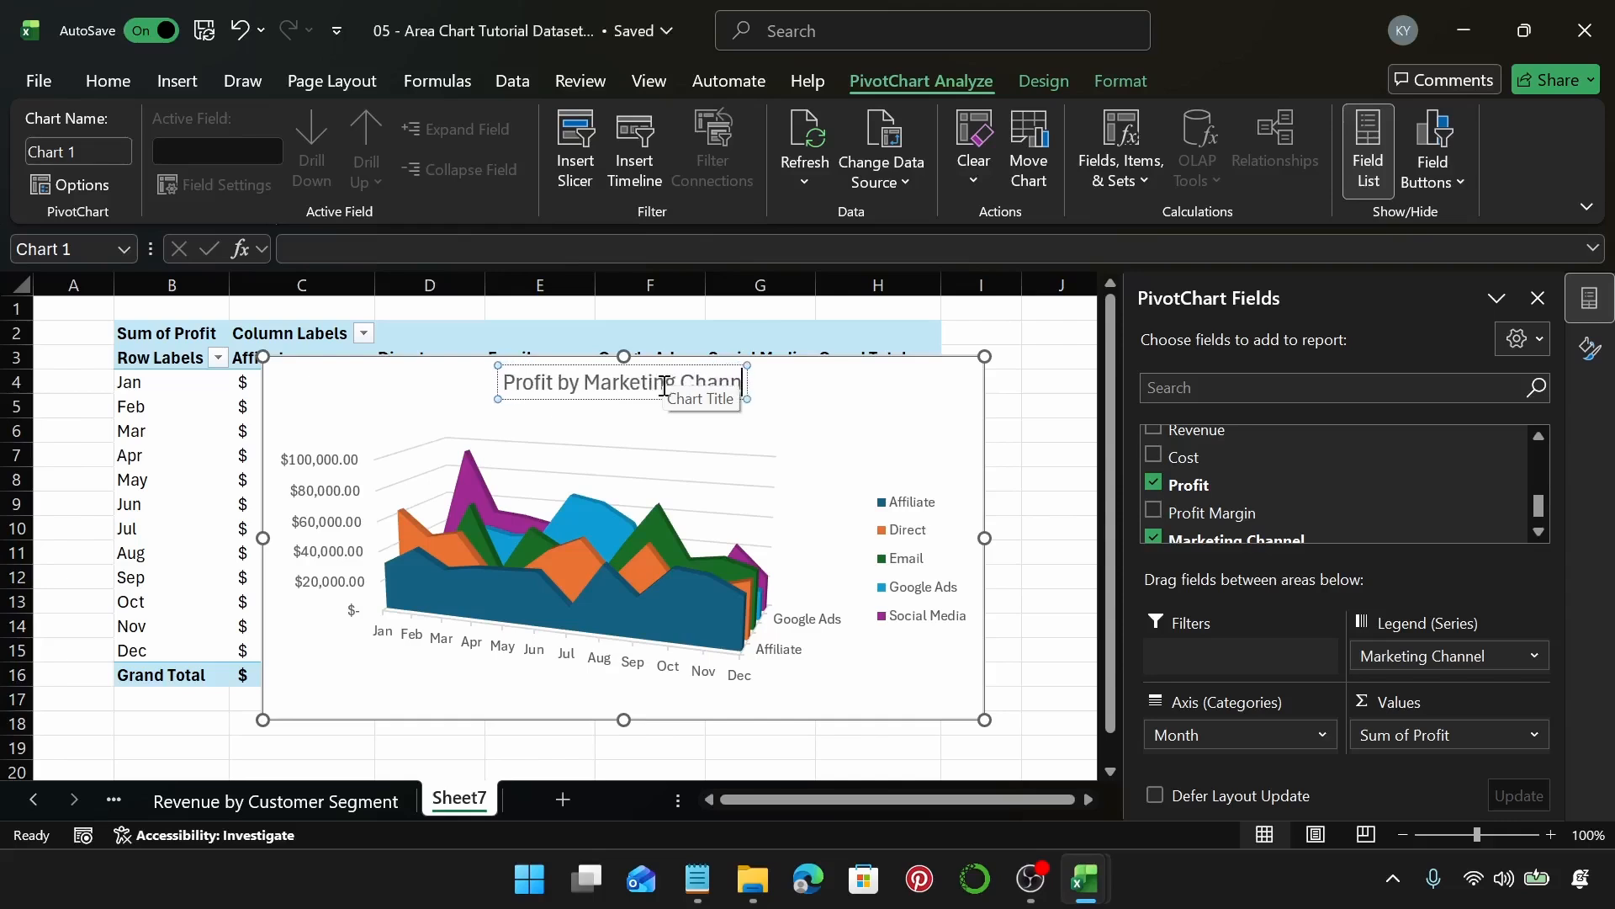
text(el)
Copy the chart title text and rename the worksheet "Profit by Marketing Channel" with it.
key(ctrl+a)
key(ctrl+c)
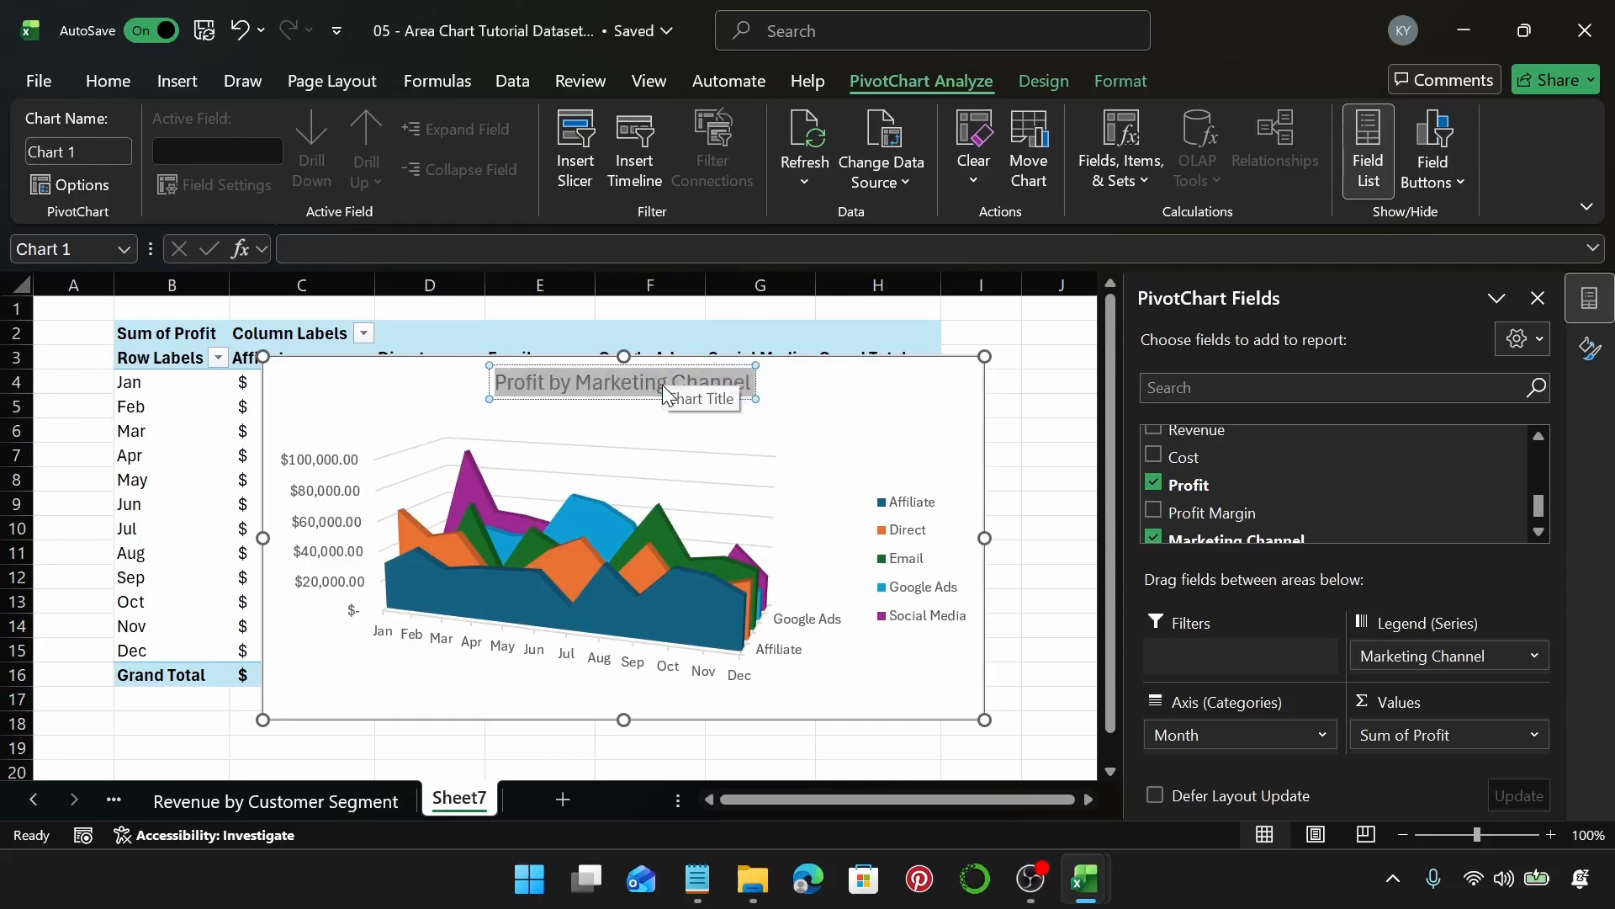
double_click(459, 796)
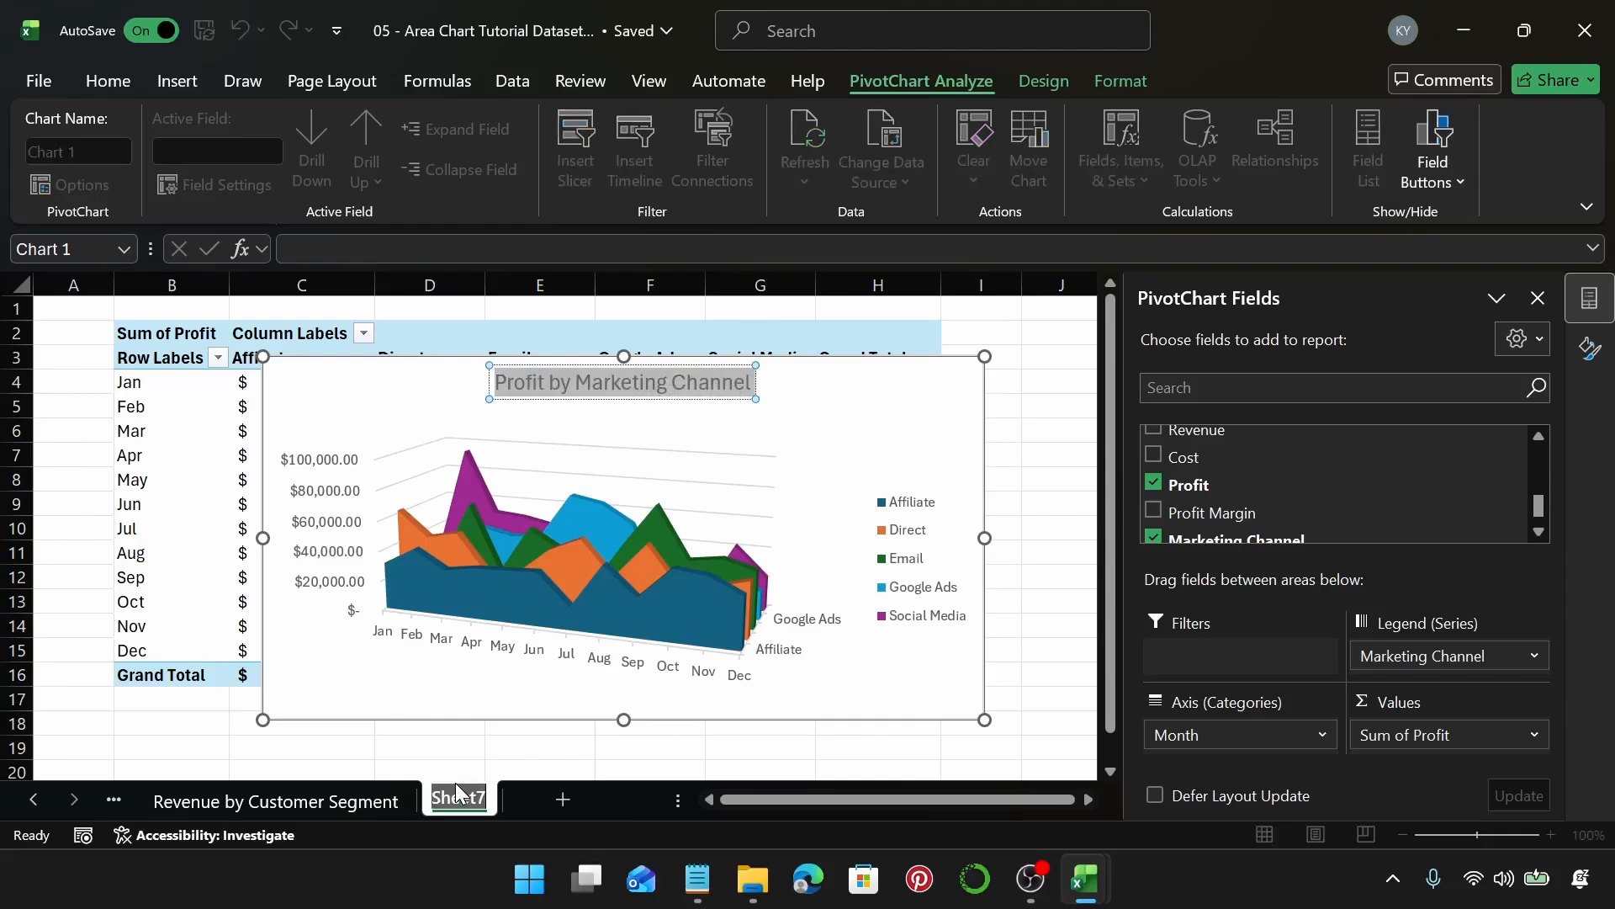
key(ctrl+v)
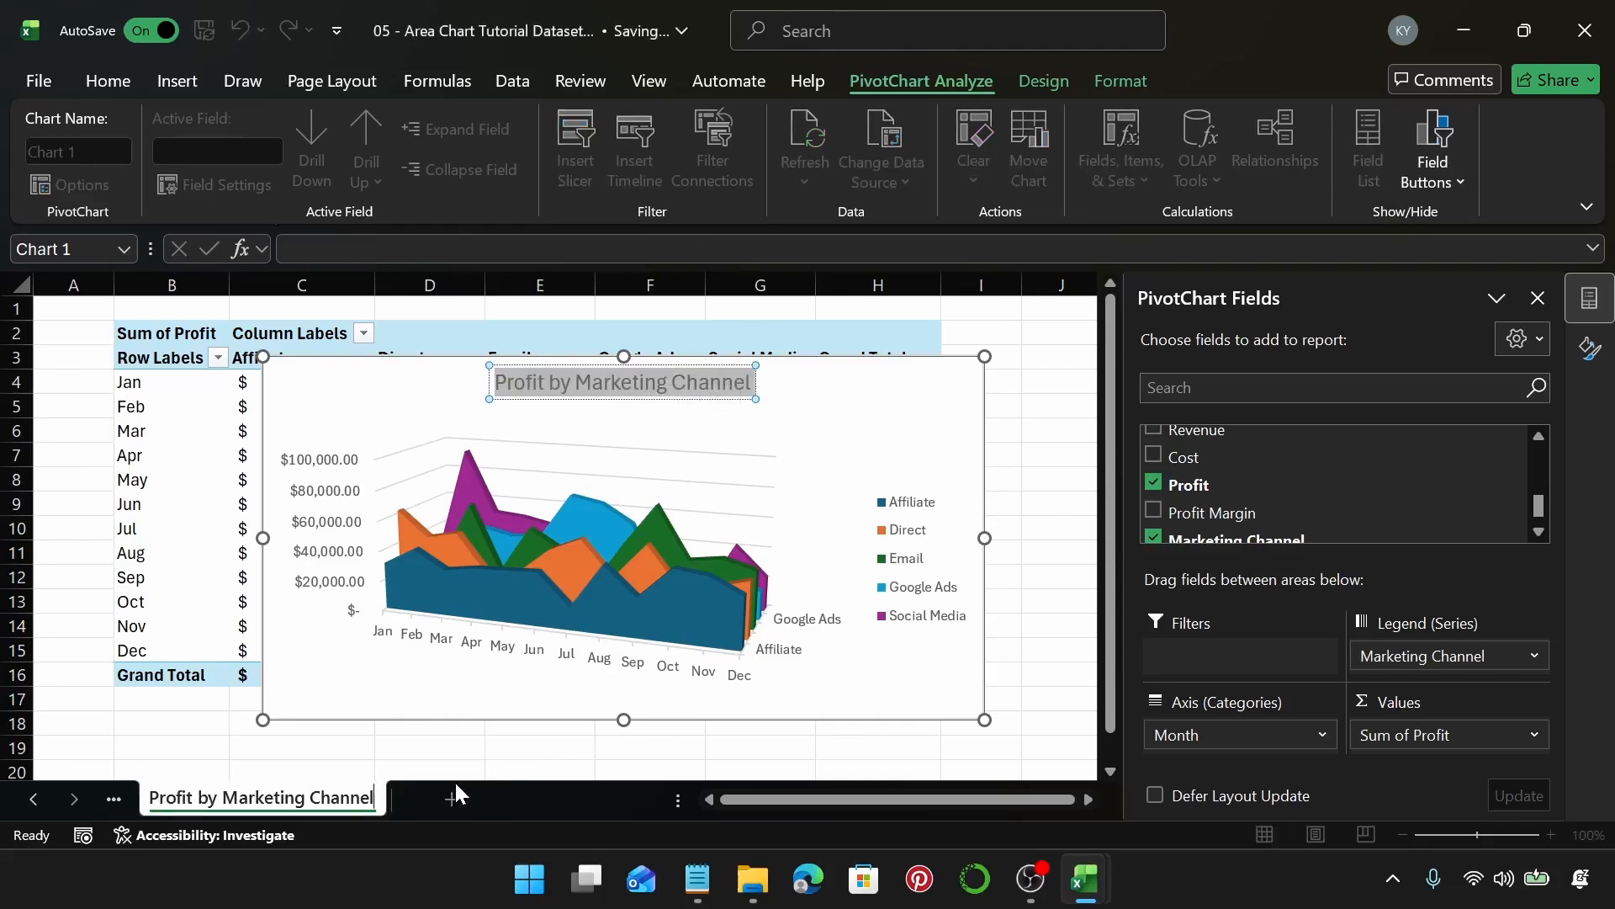
key(Return)
Move the chart slightly up and left over the PivotTable, and make it taller and wider.
click(888, 442)
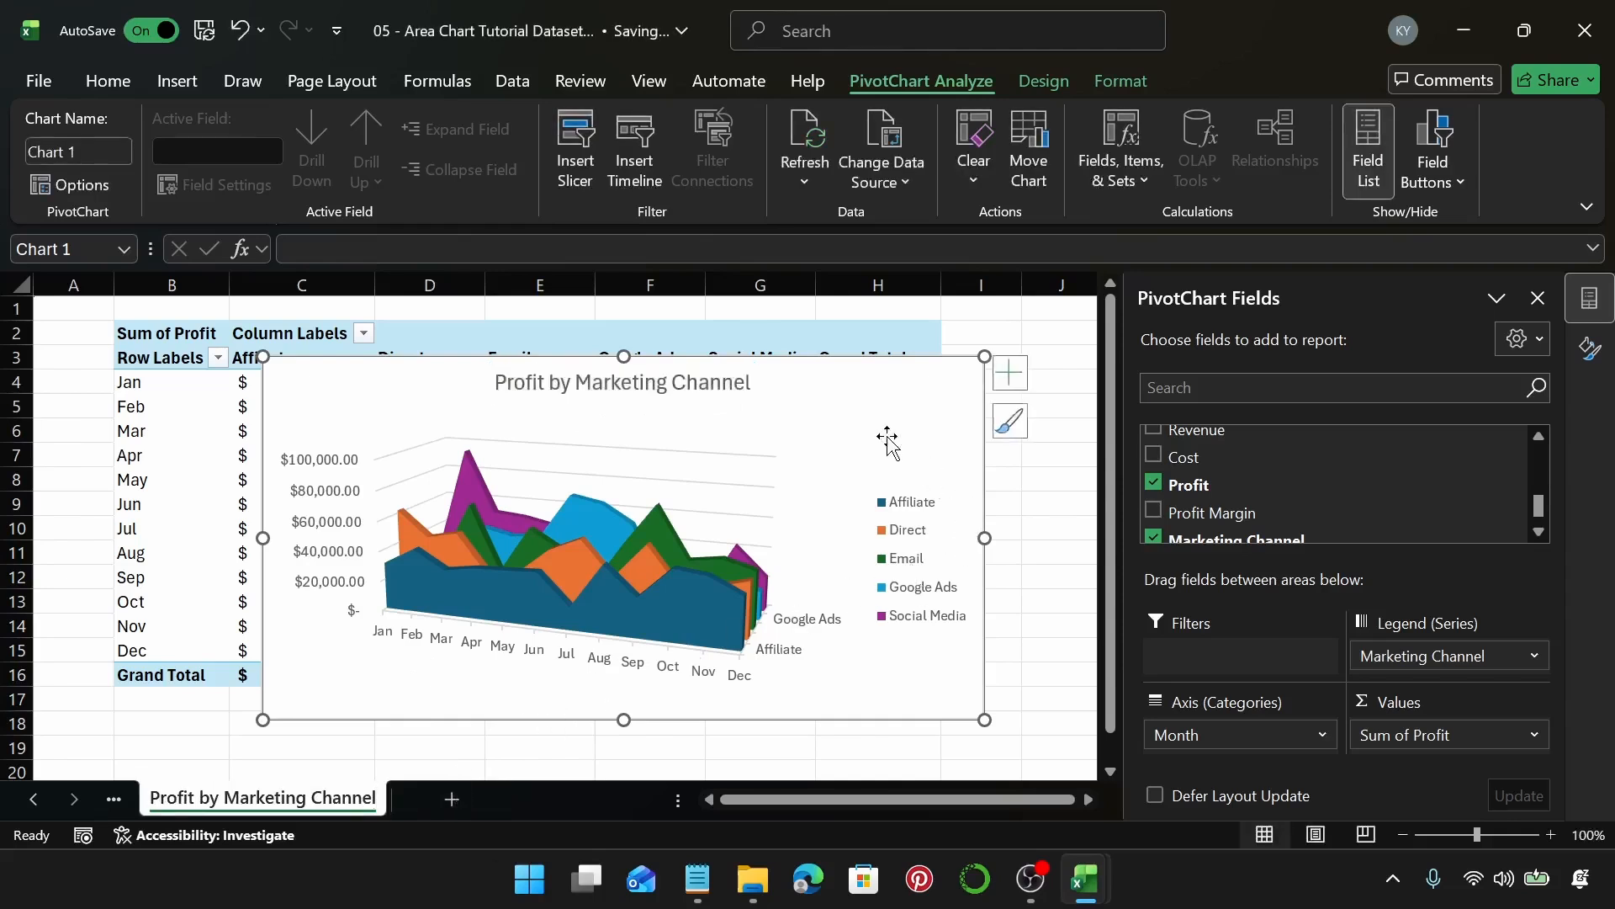
drag(888, 441, 885, 398)
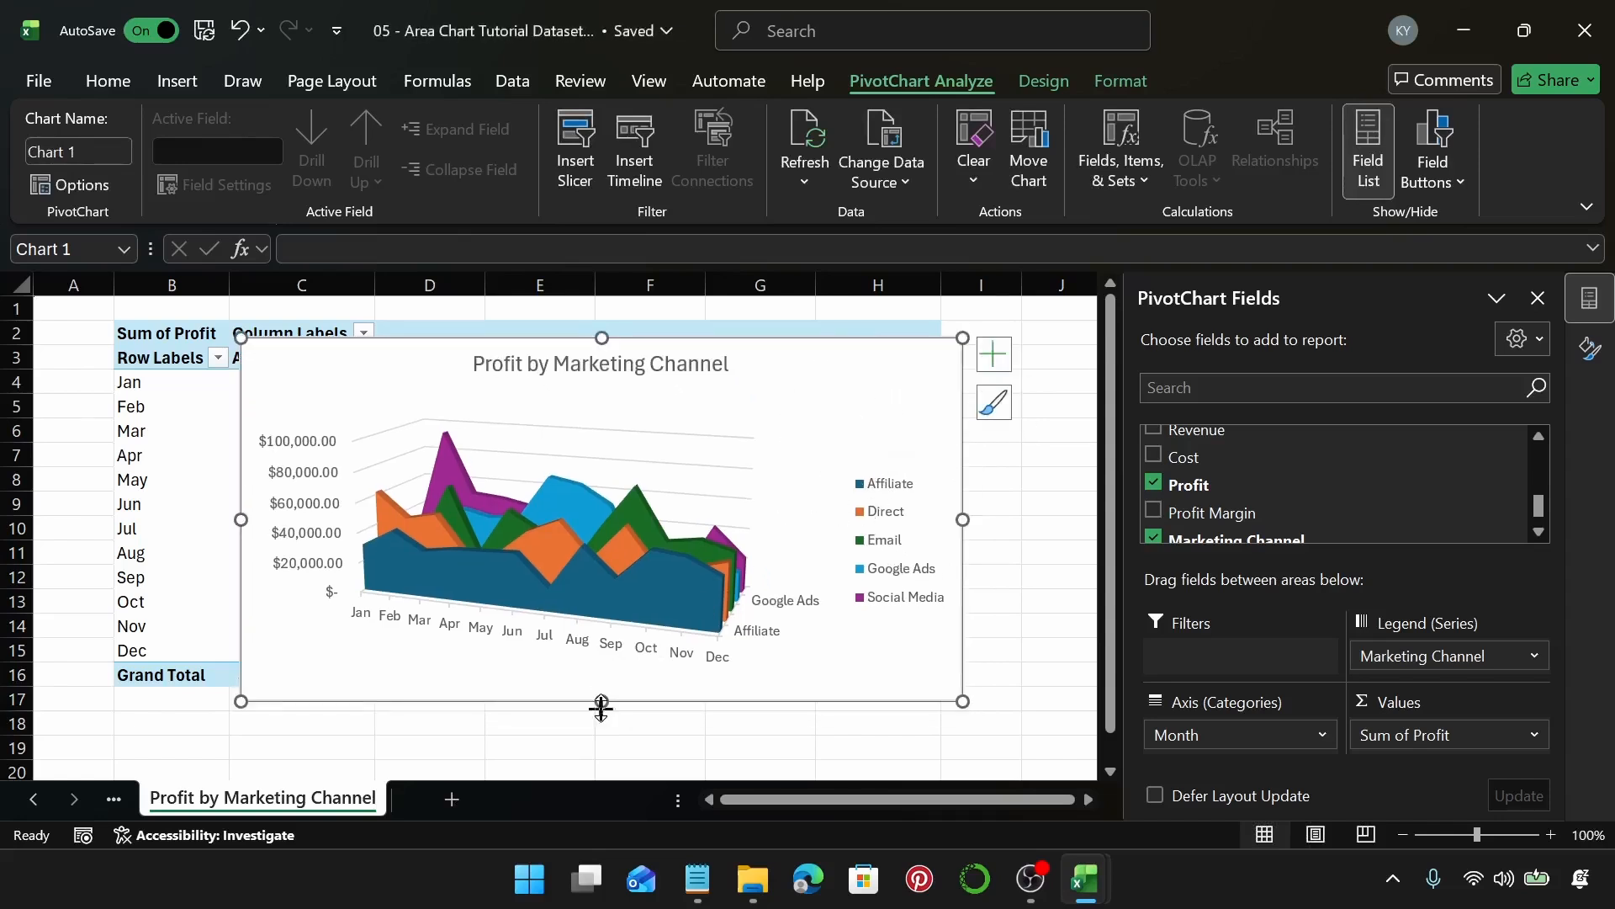
drag(601, 707, 603, 747)
drag(962, 542, 1001, 543)
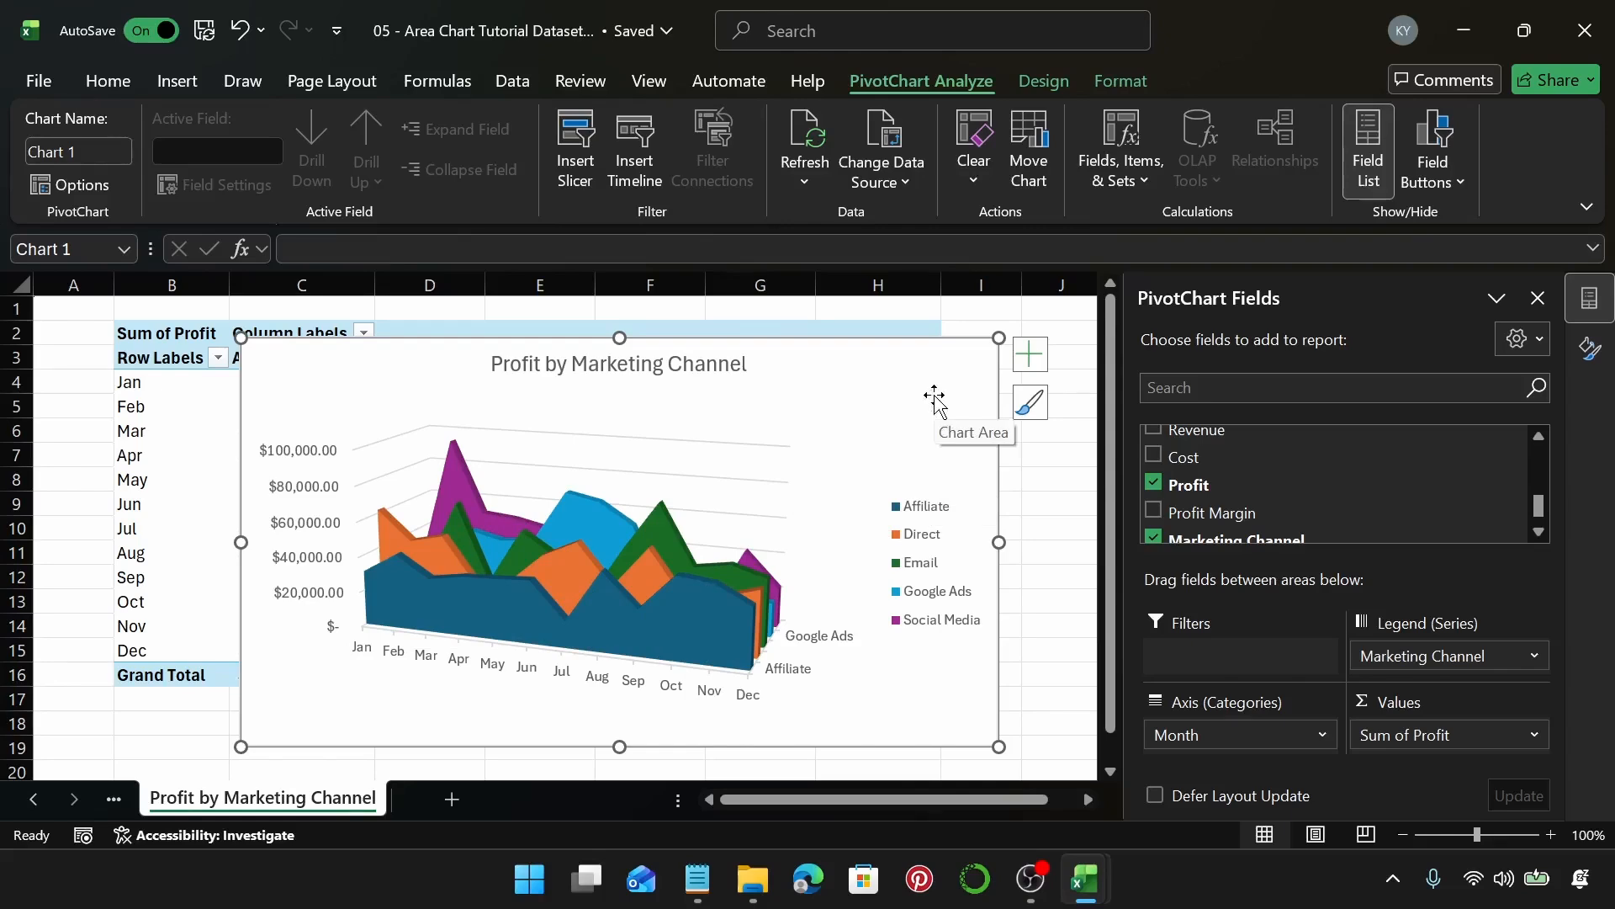
Add a new worksheet and insert a PivotTable from Table1 at its cell B2.
click(452, 799)
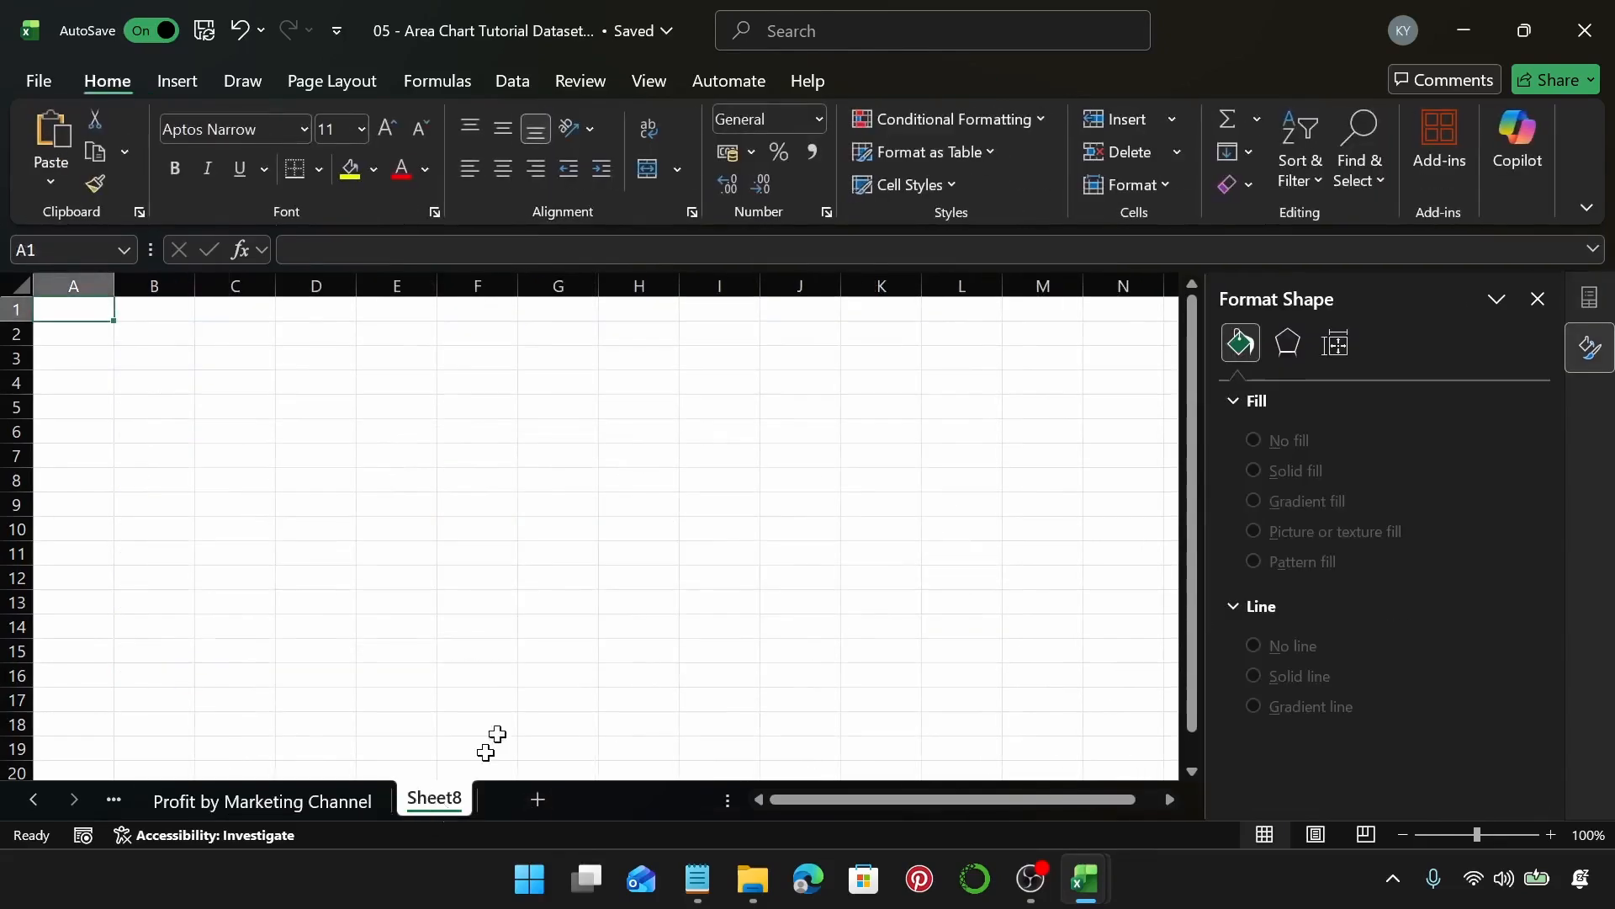
click(172, 336)
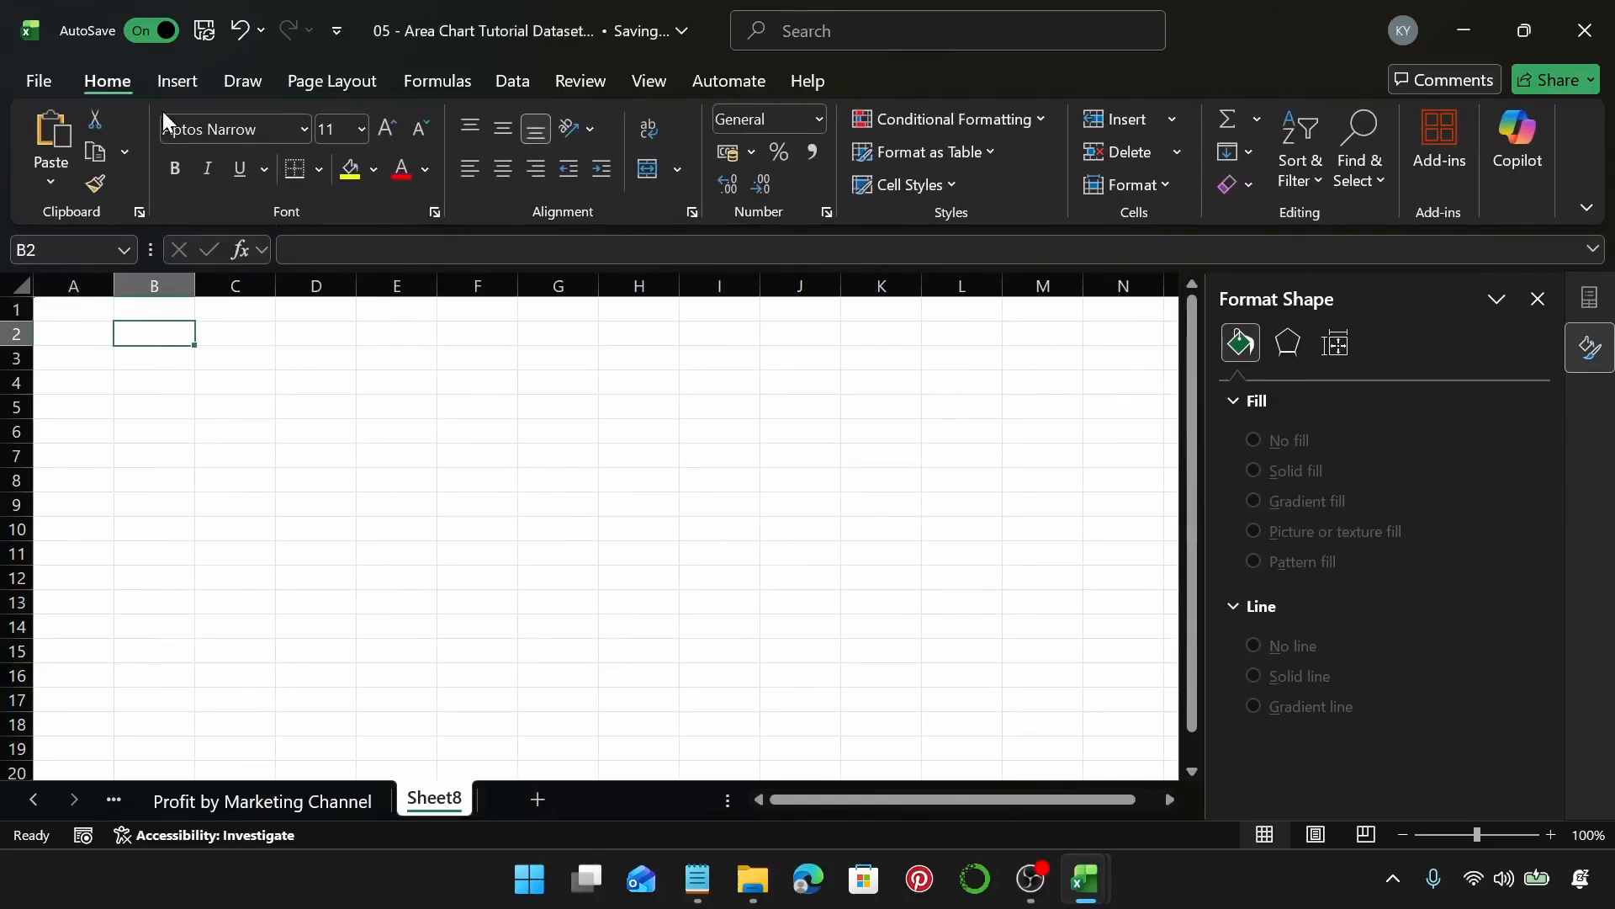
click(174, 89)
click(66, 138)
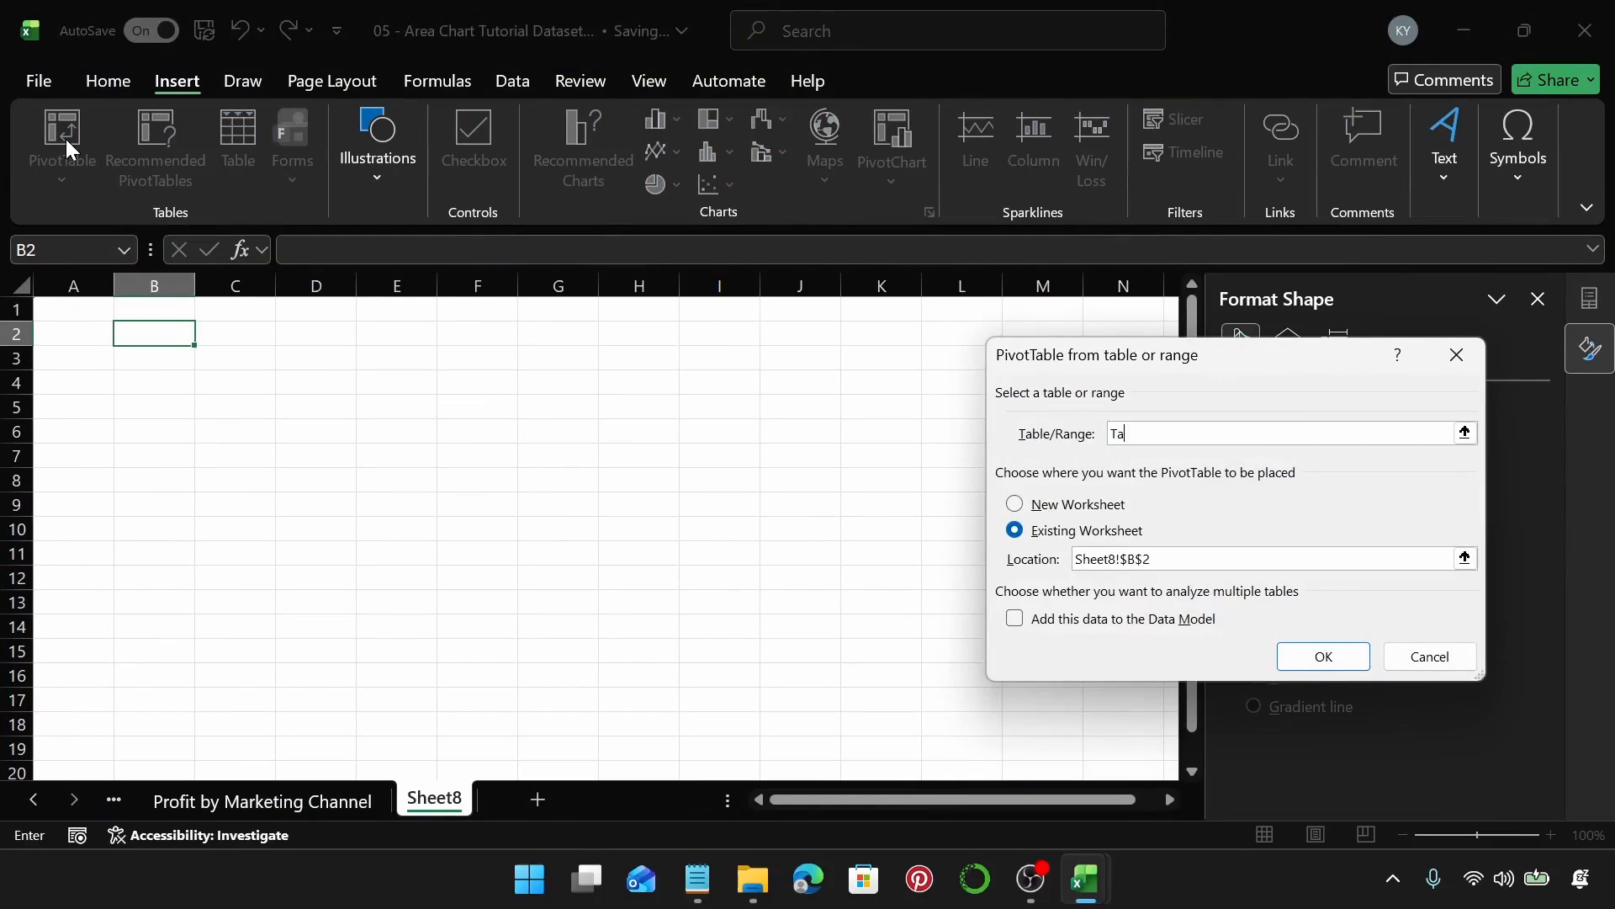
text(Table1)
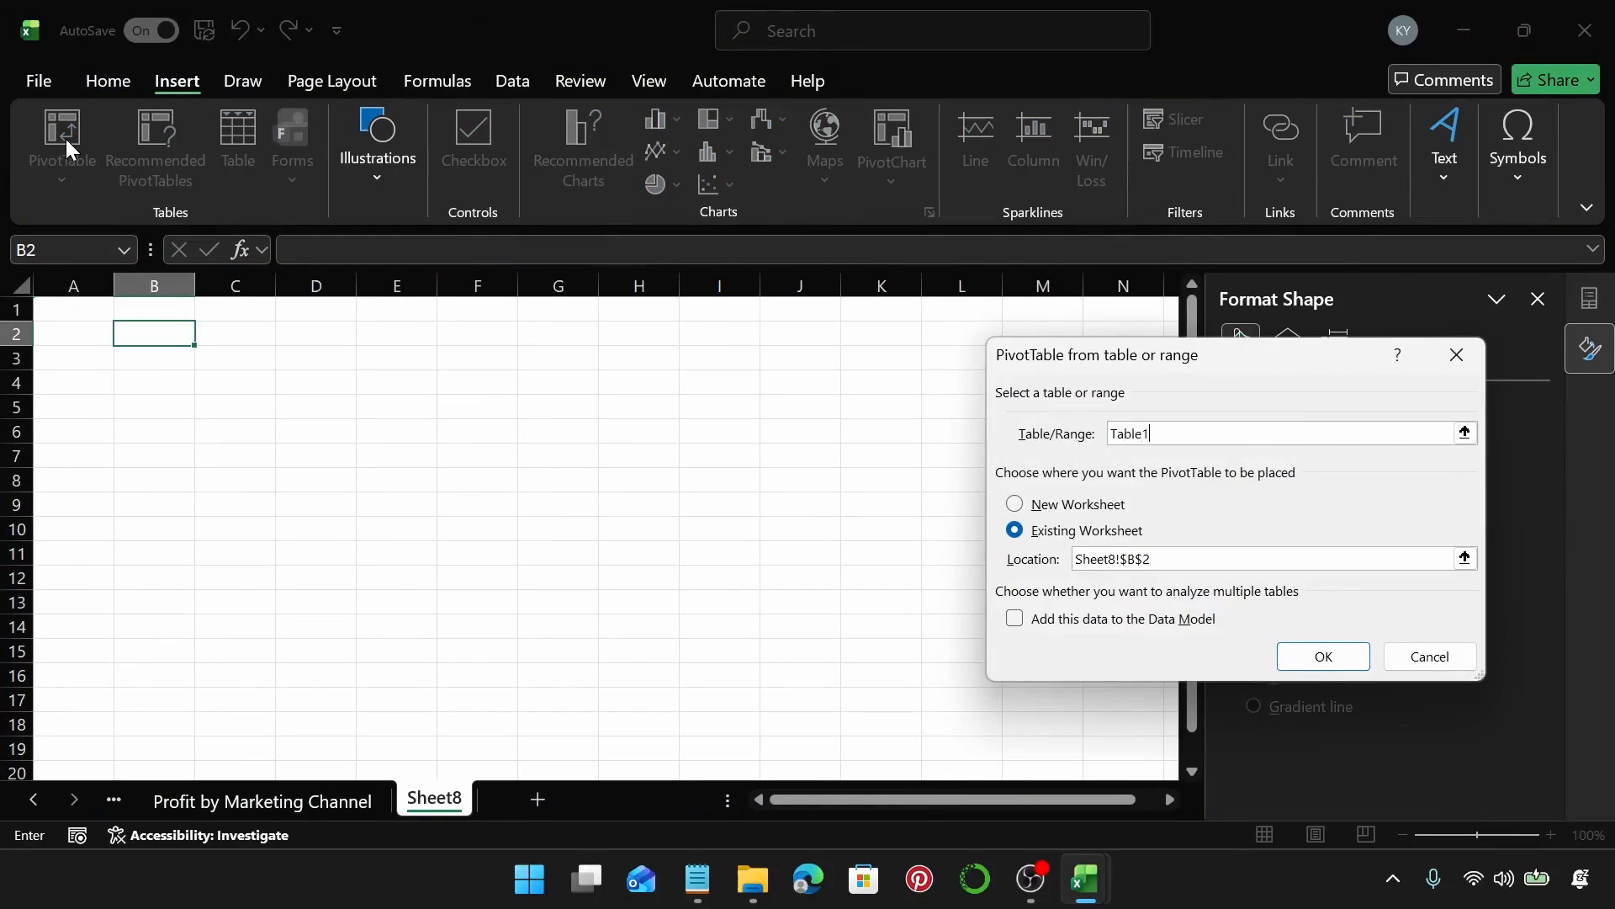
key(Return)
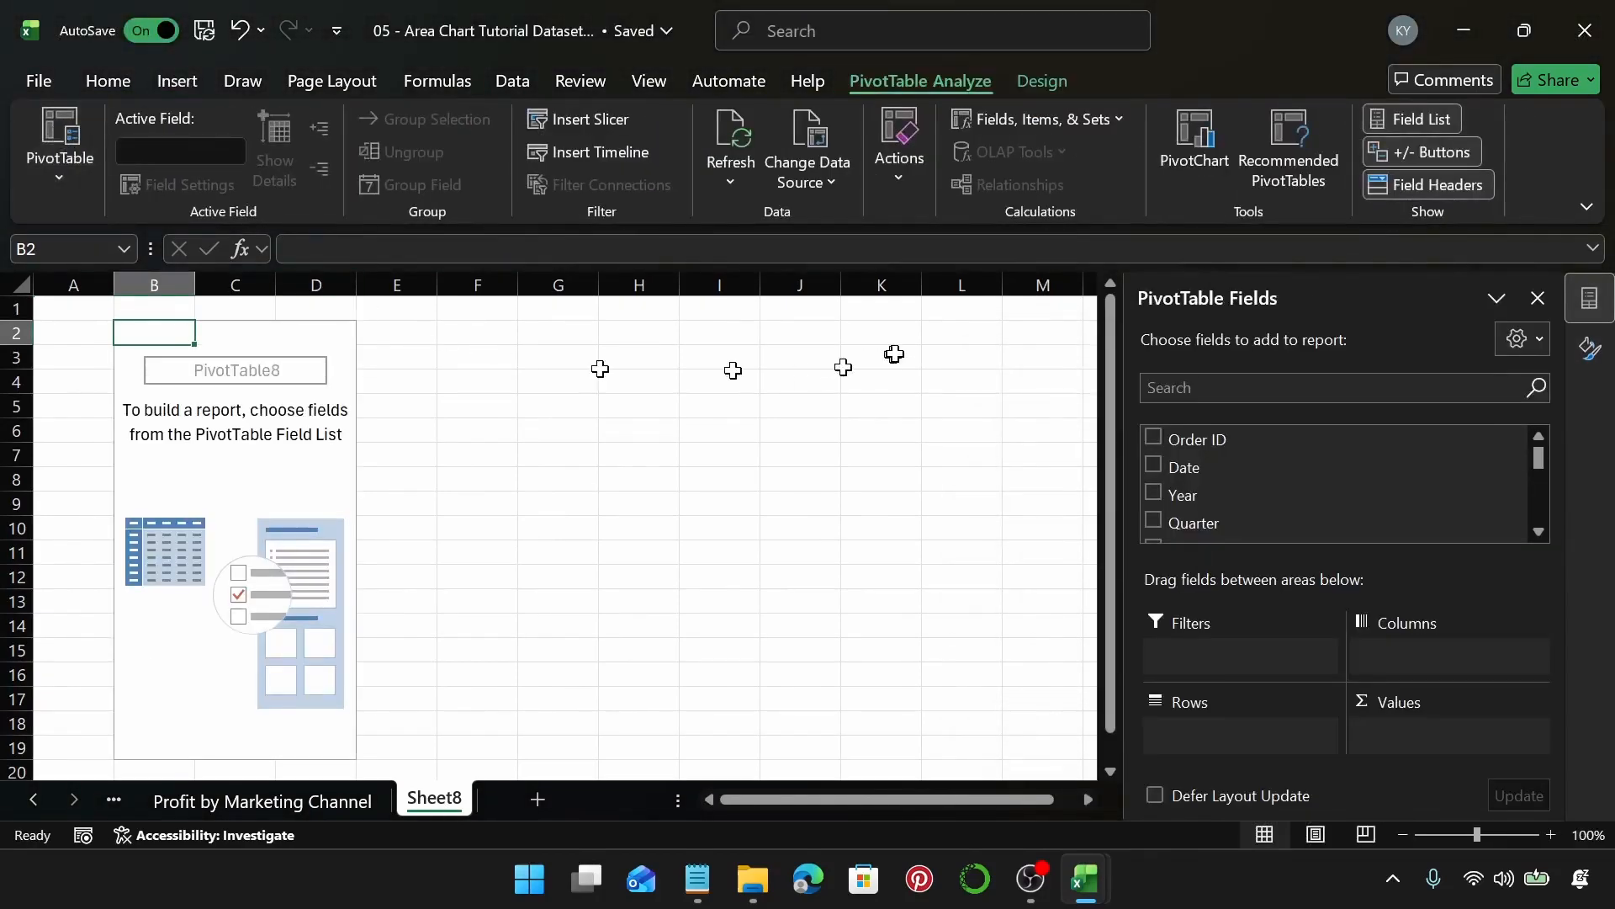
Lay out the PivotTable with Month as rows, Sales Channel as columns and Revenue as the summed values.
scroll(1297, 494, down, 1)
drag(1296, 494, 1267, 753)
scroll(1354, 473, down, 3)
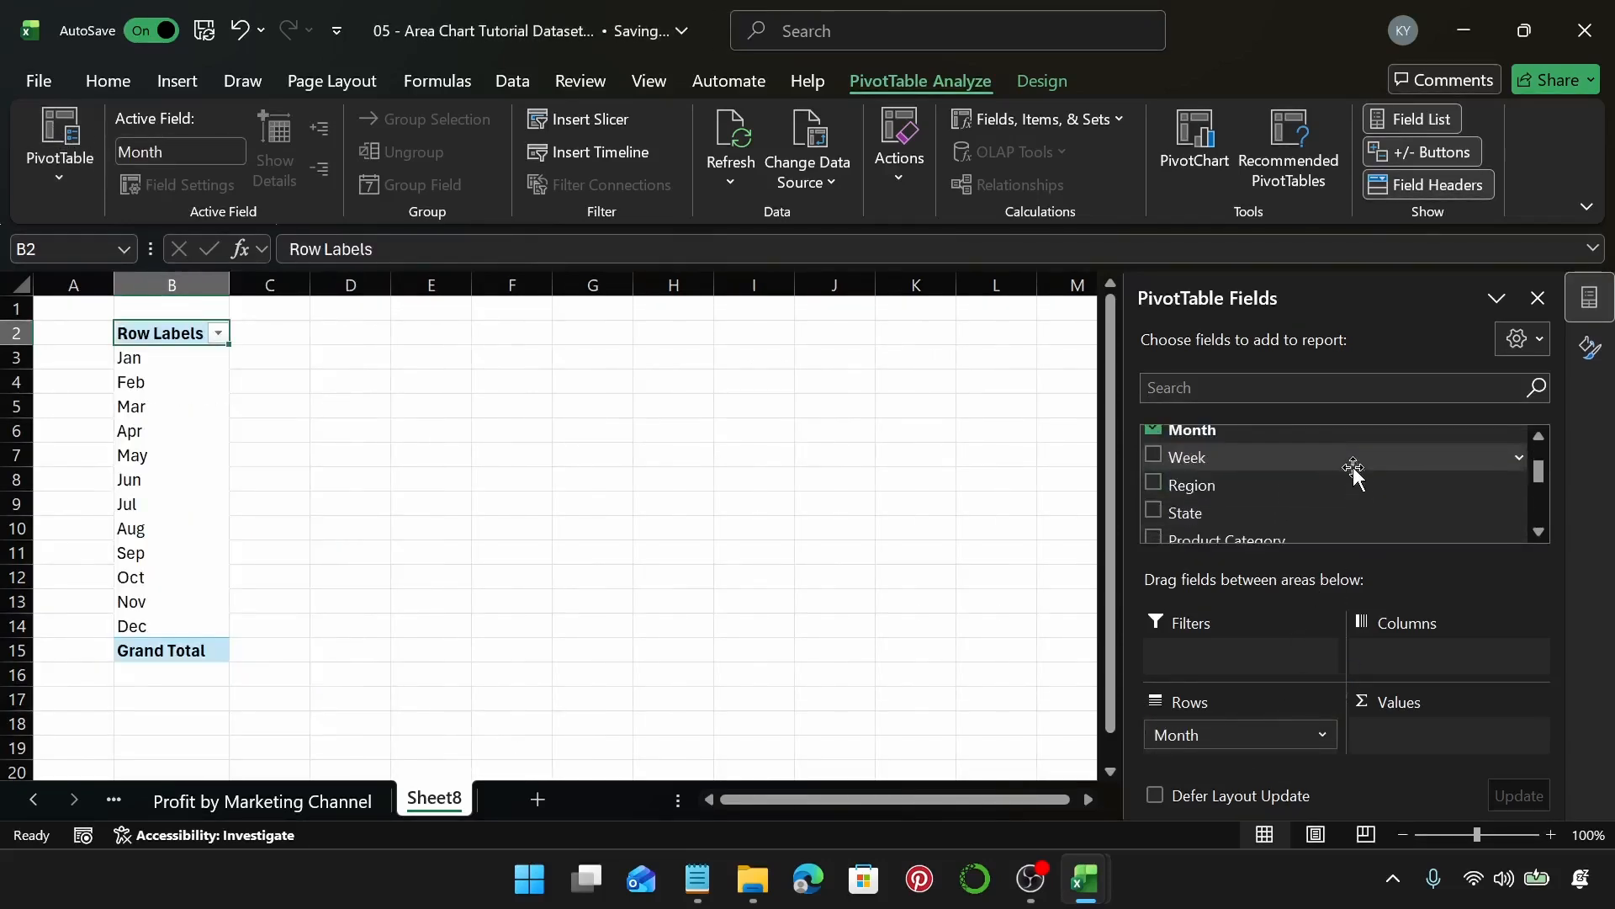
drag(1252, 468, 1440, 648)
scroll(1363, 504, down, 3)
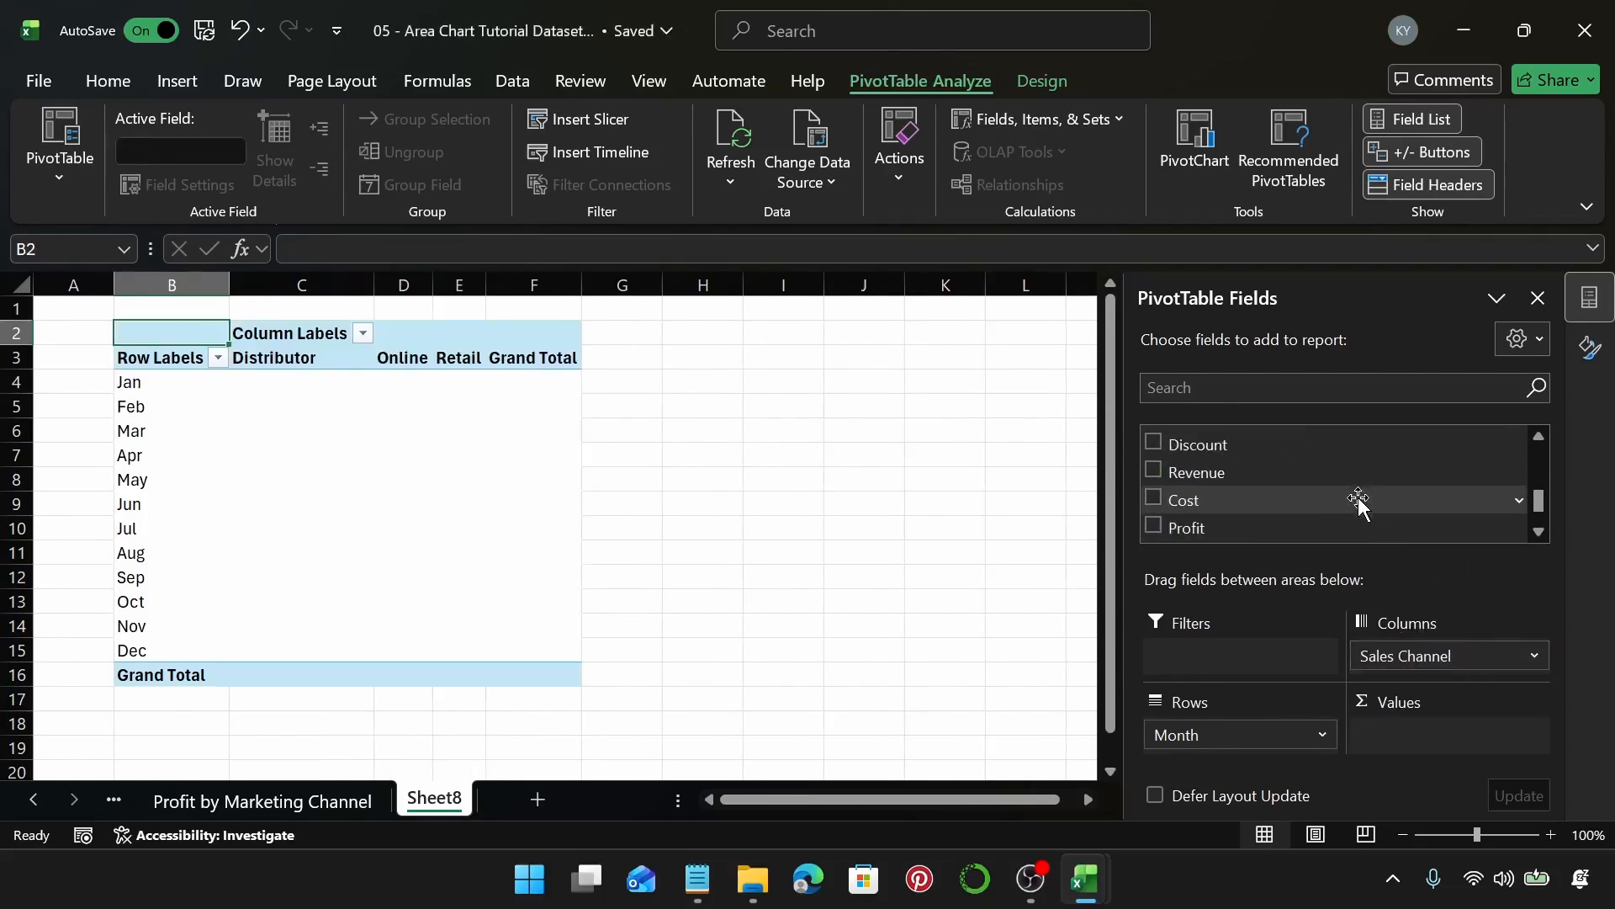
drag(1262, 459, 1471, 741)
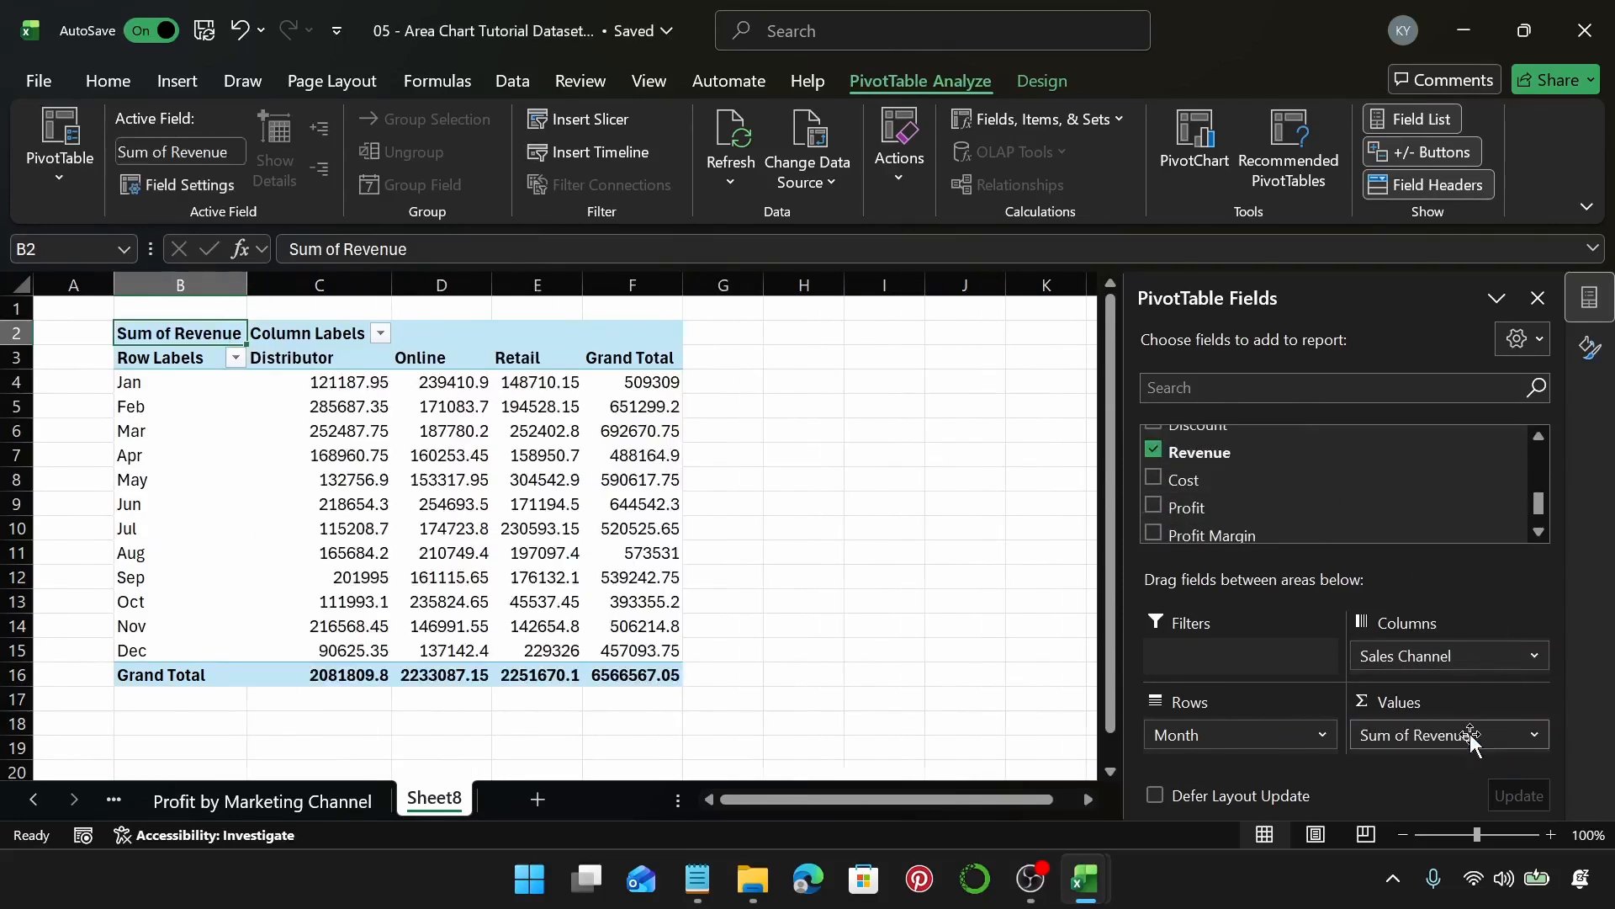
Format all the PivotTable's revenue values, including the grand totals, in the US dollar accounting format.
click(341, 389)
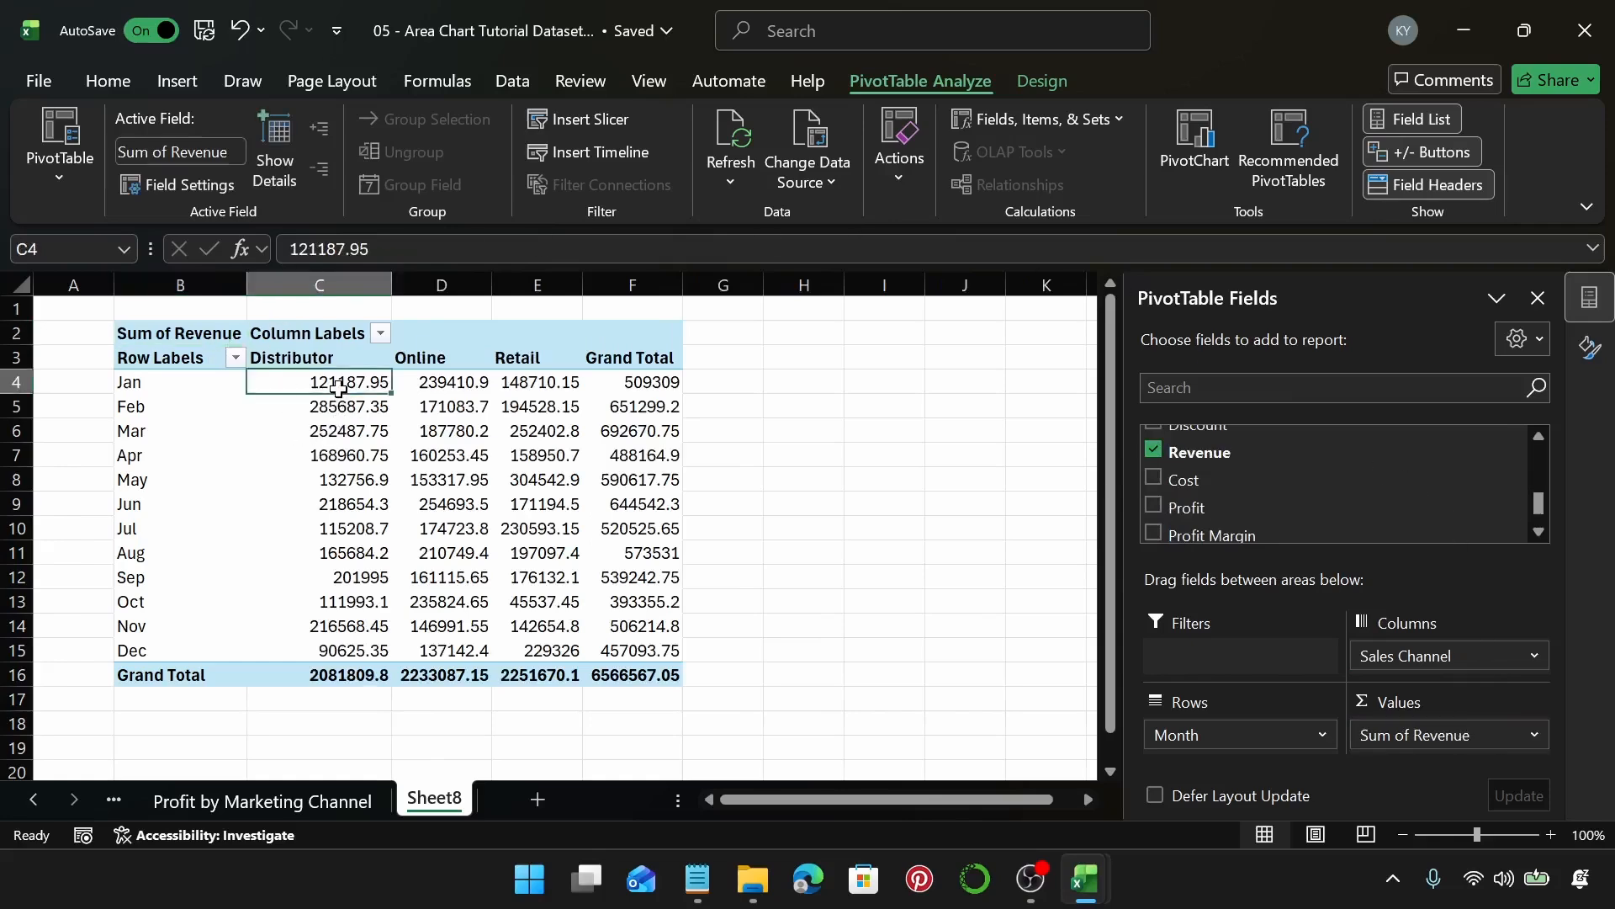
drag(341, 389, 678, 673)
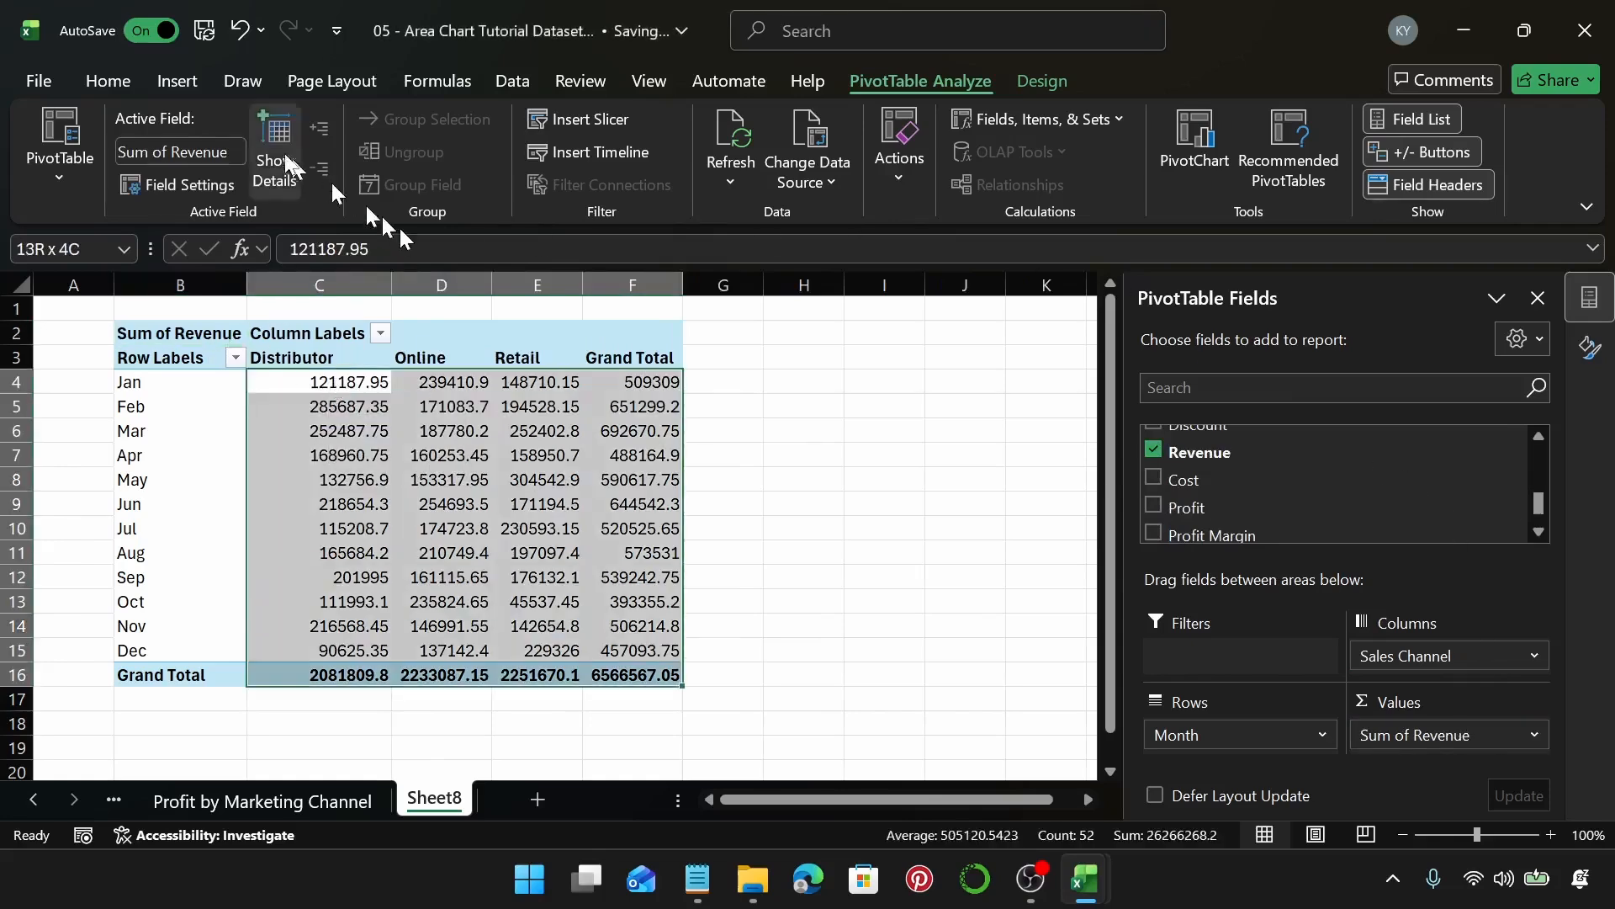
click(126, 85)
click(750, 152)
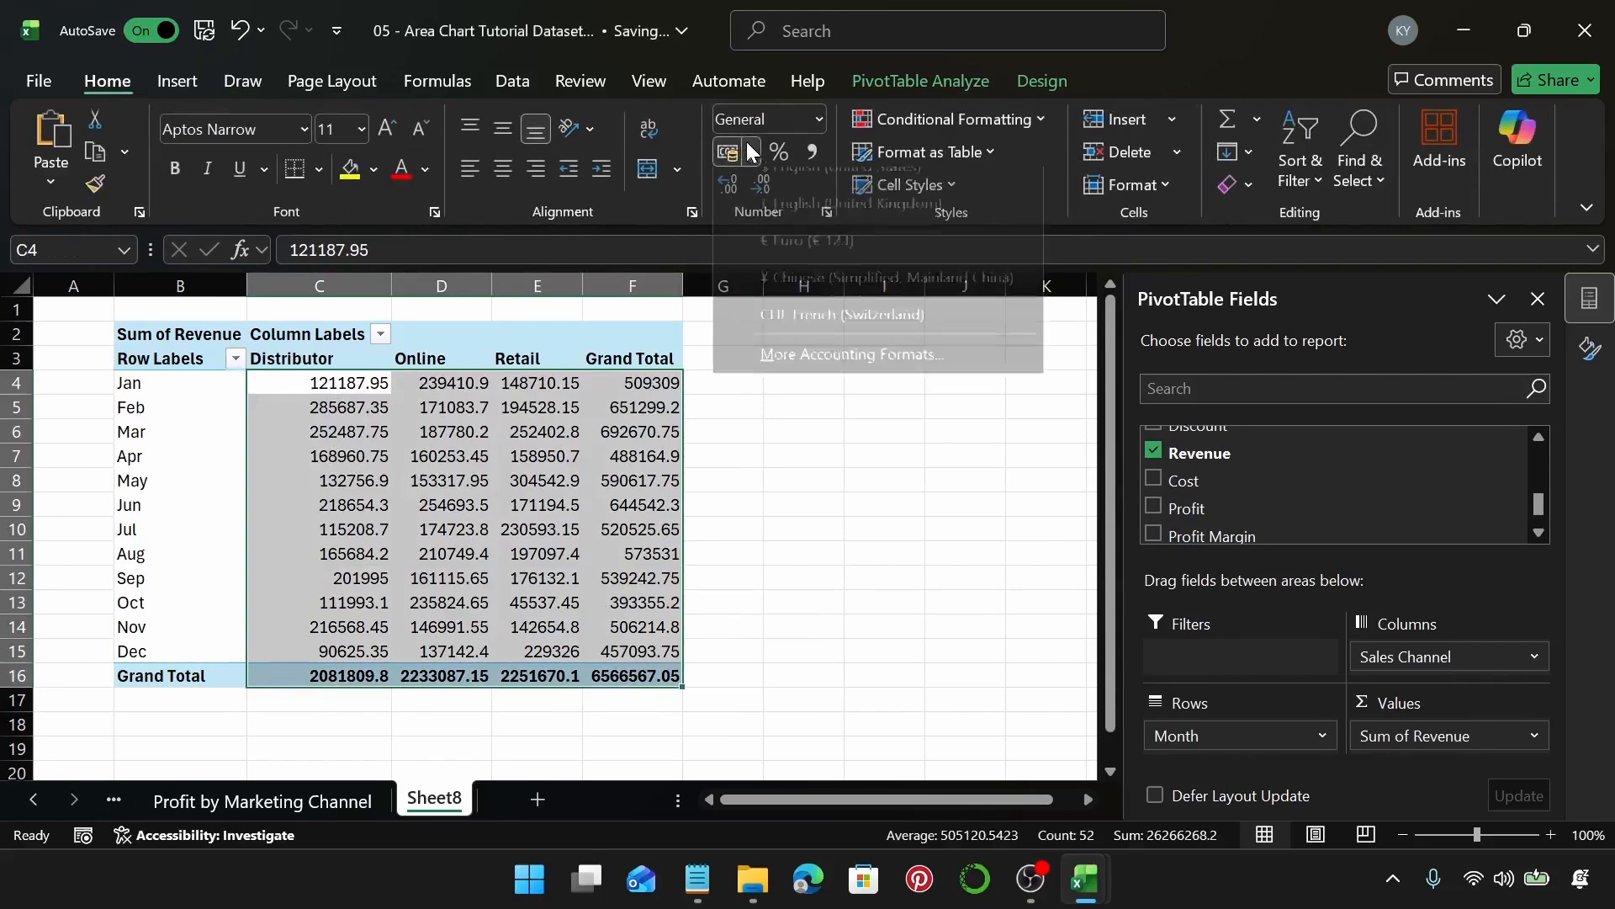
click(779, 183)
click(454, 578)
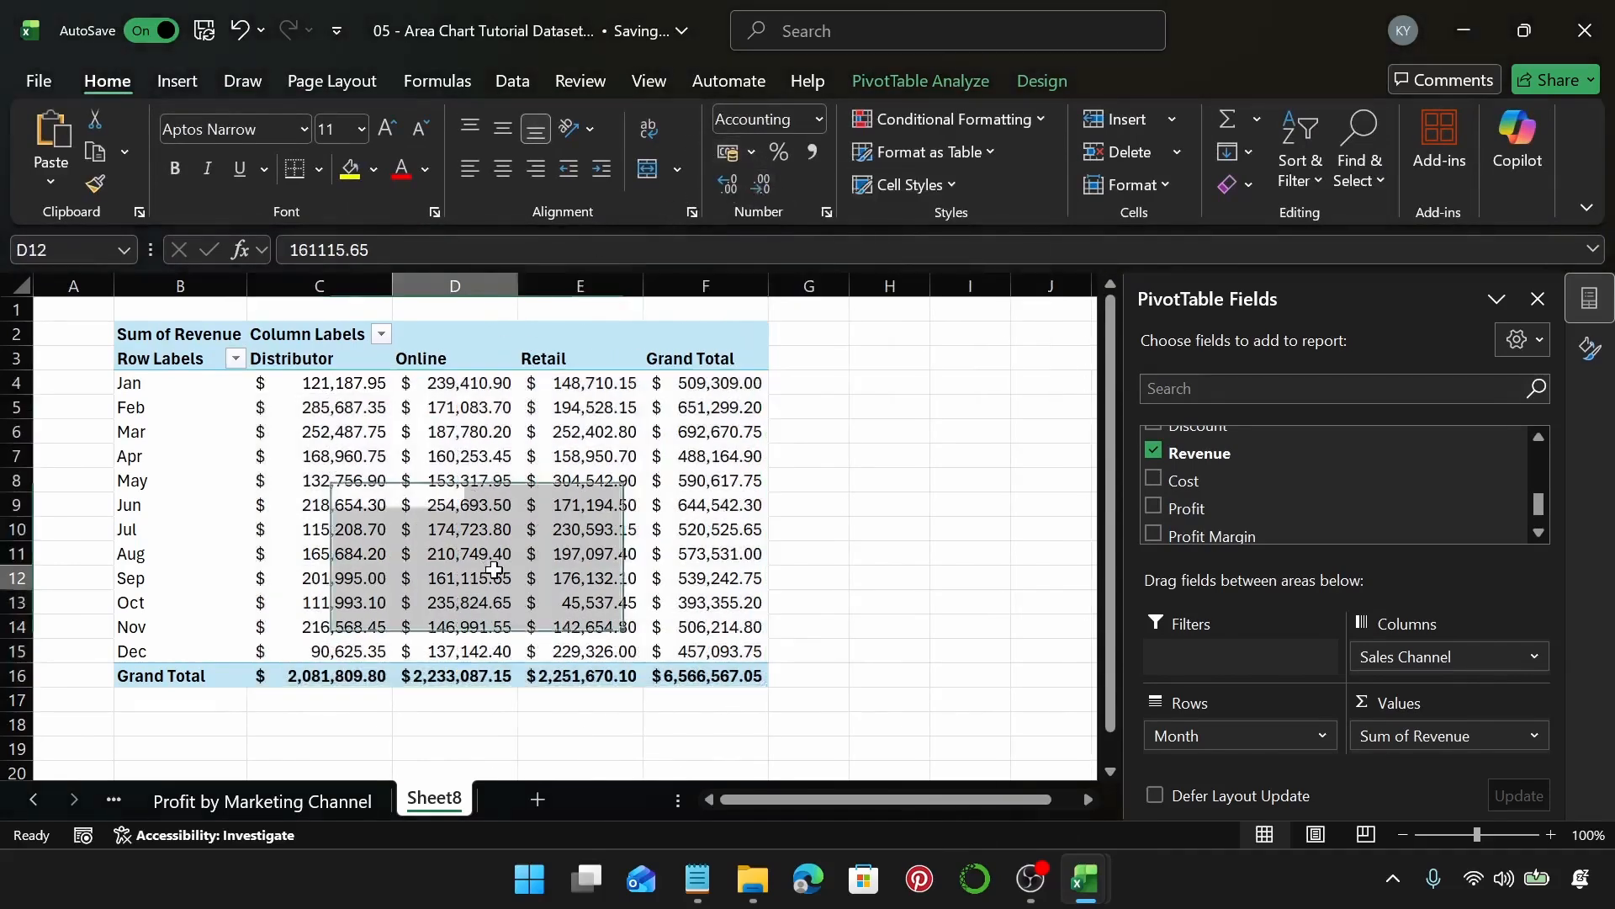
Insert a 3-D Stacked Area PivotChart from the PivotTable and hide all its field buttons.
click(176, 81)
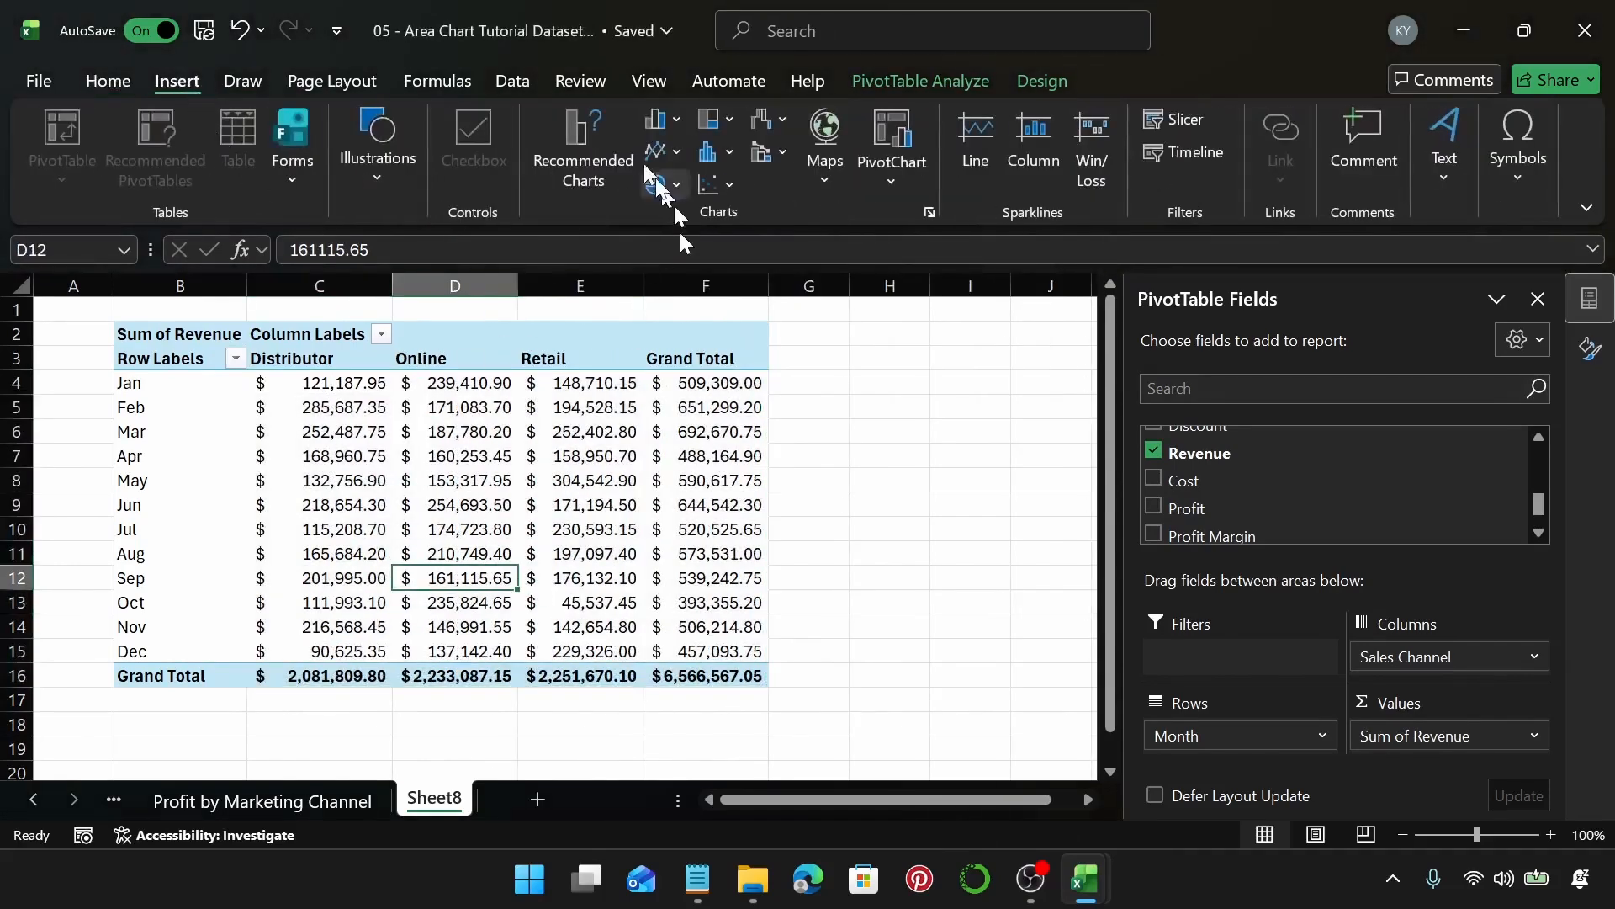
click(592, 138)
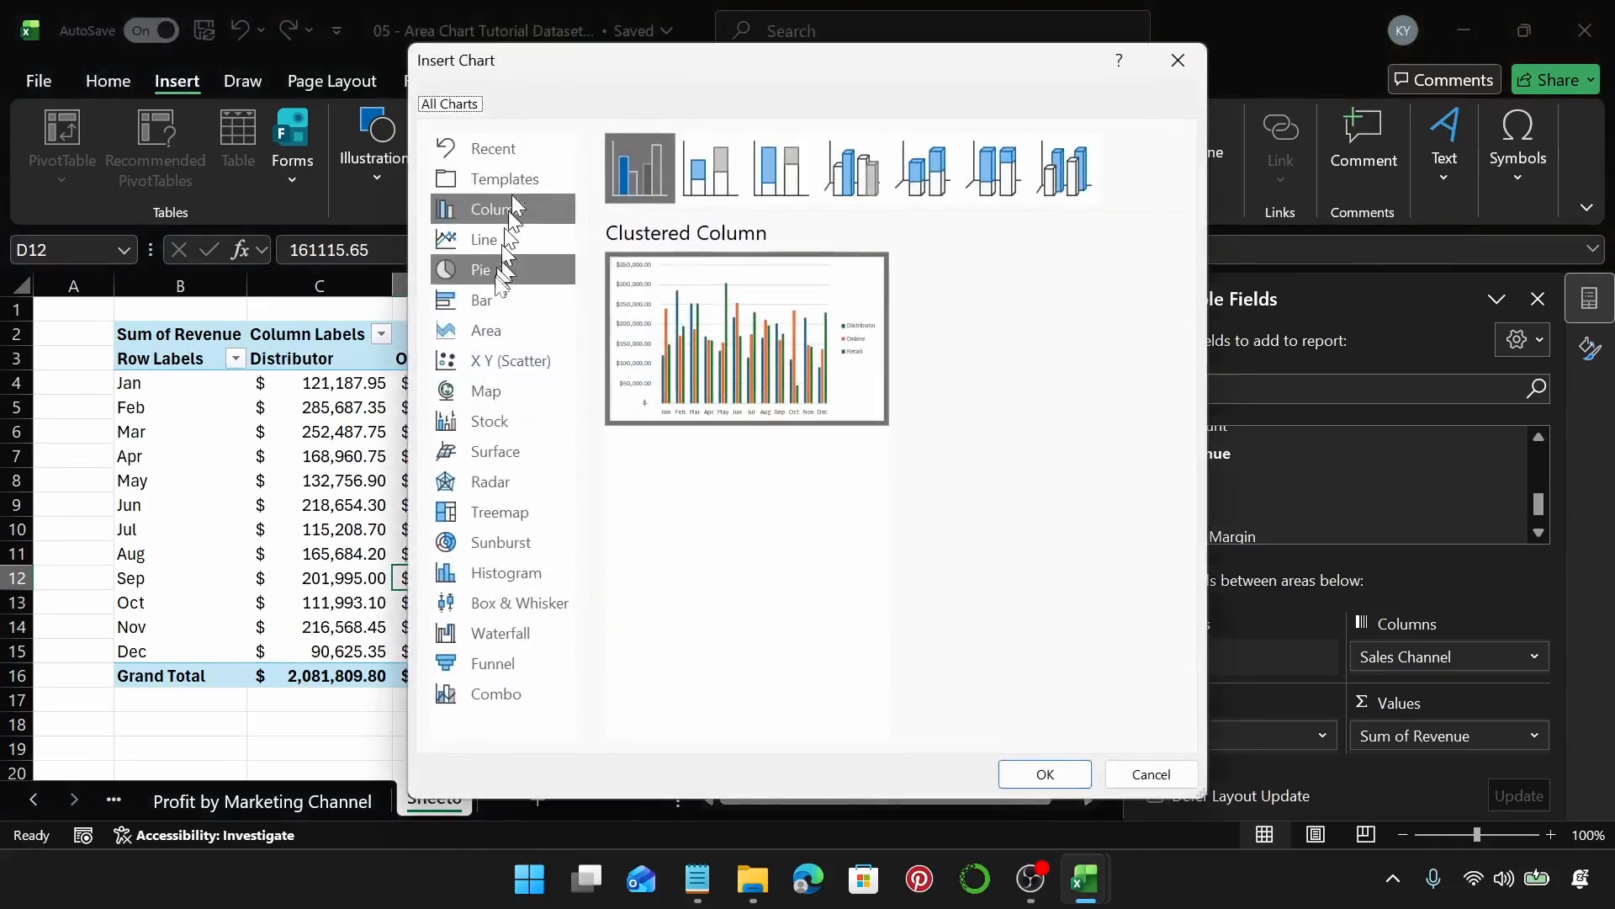
click(504, 328)
click(918, 169)
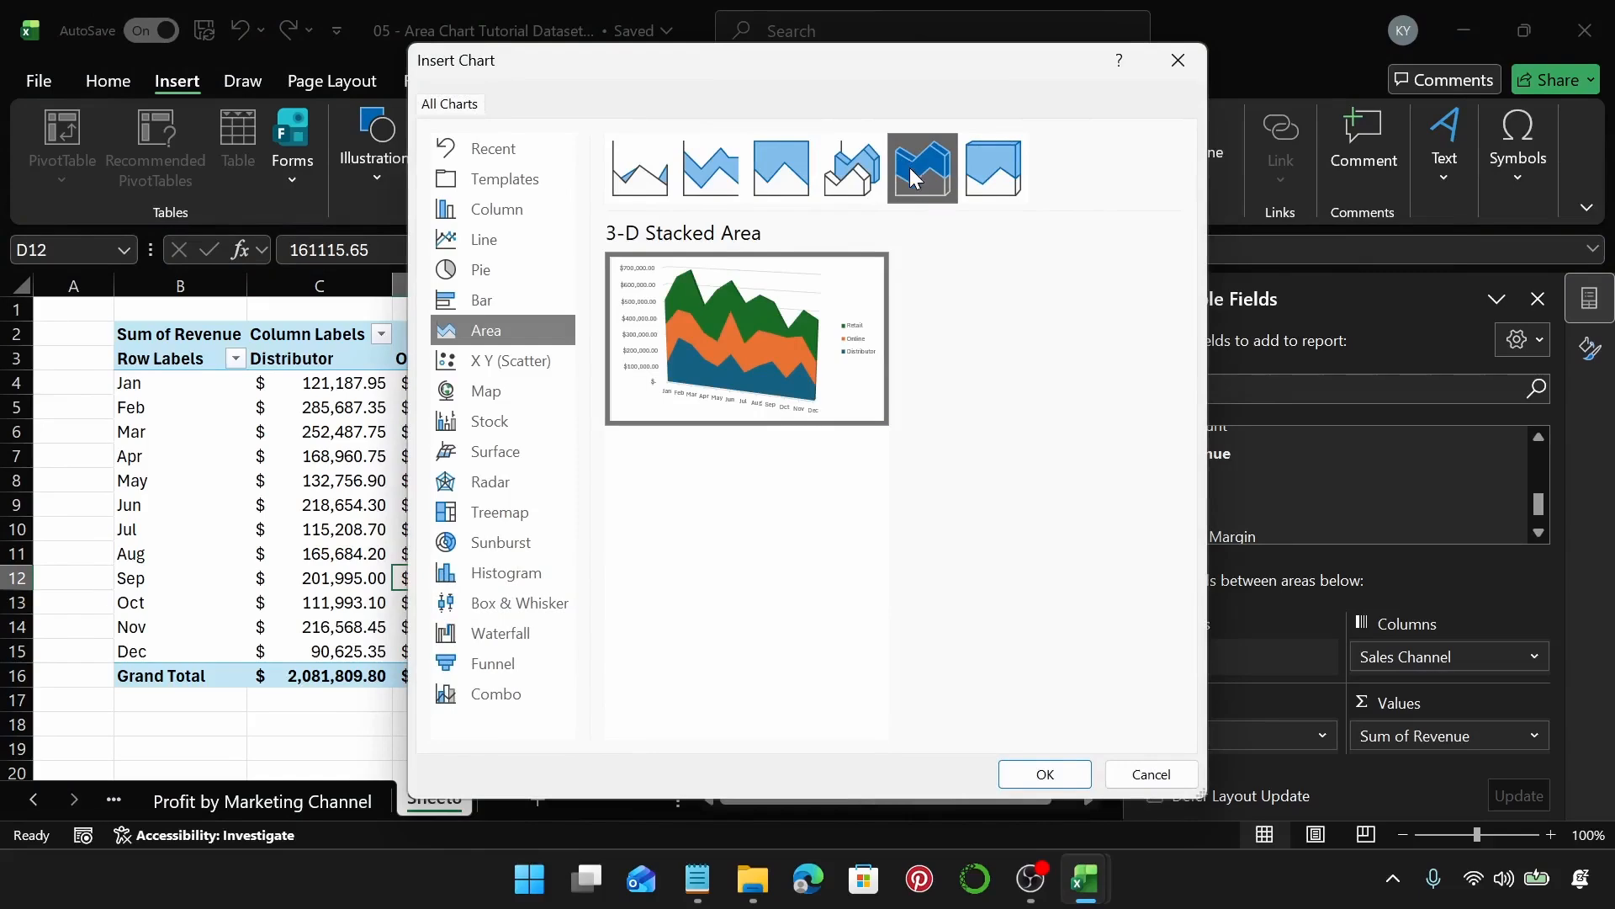
click(1031, 772)
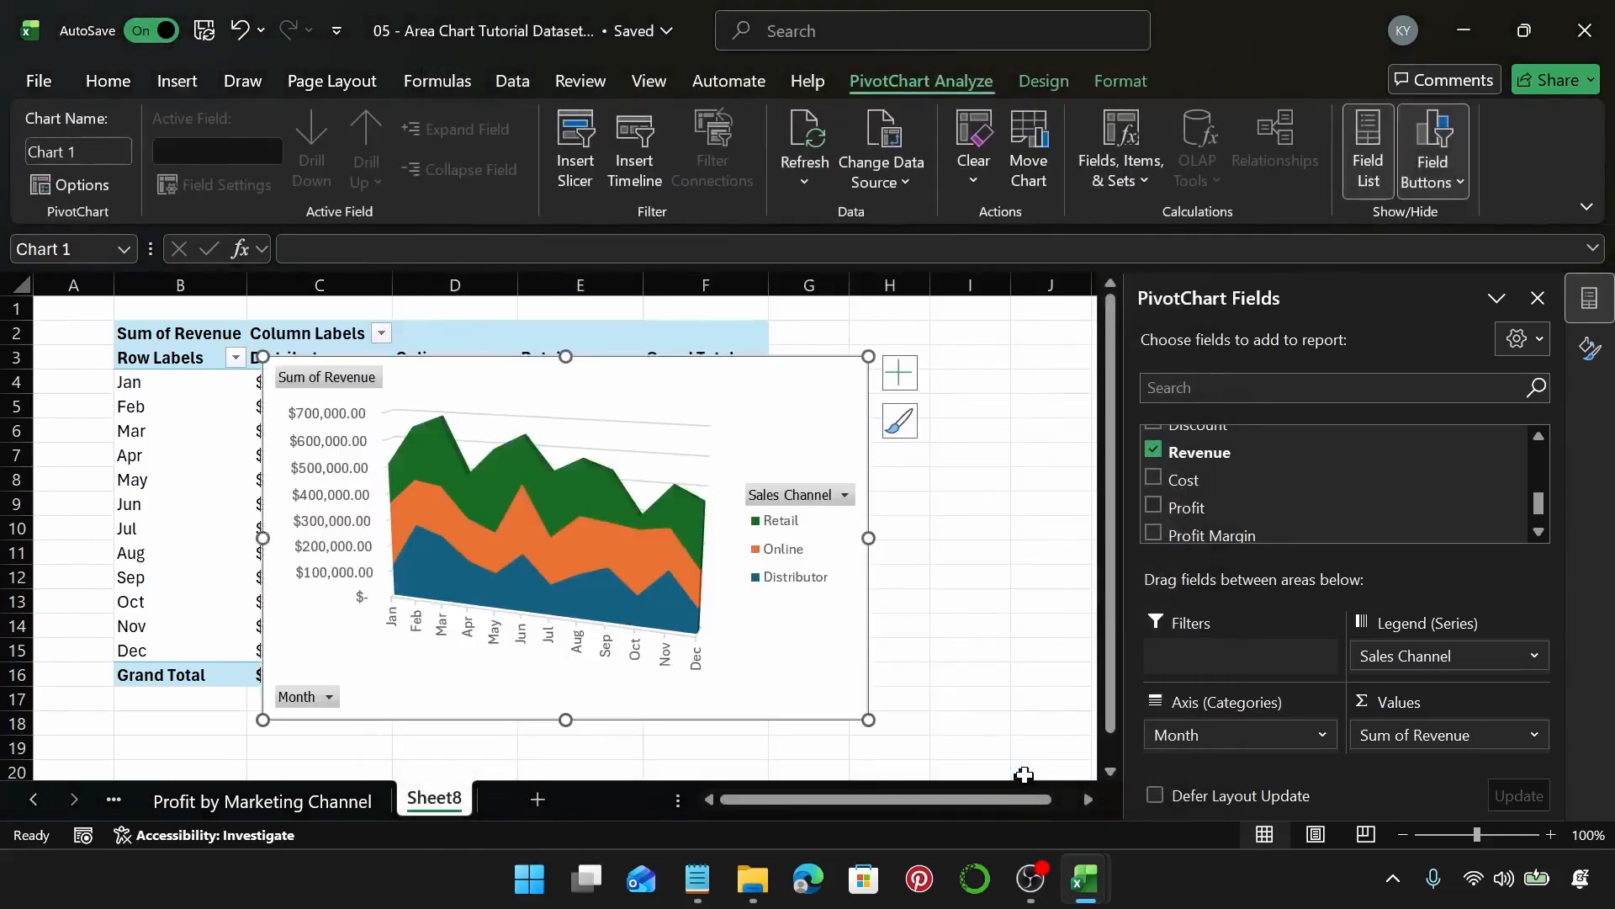
right_click(370, 386)
click(523, 673)
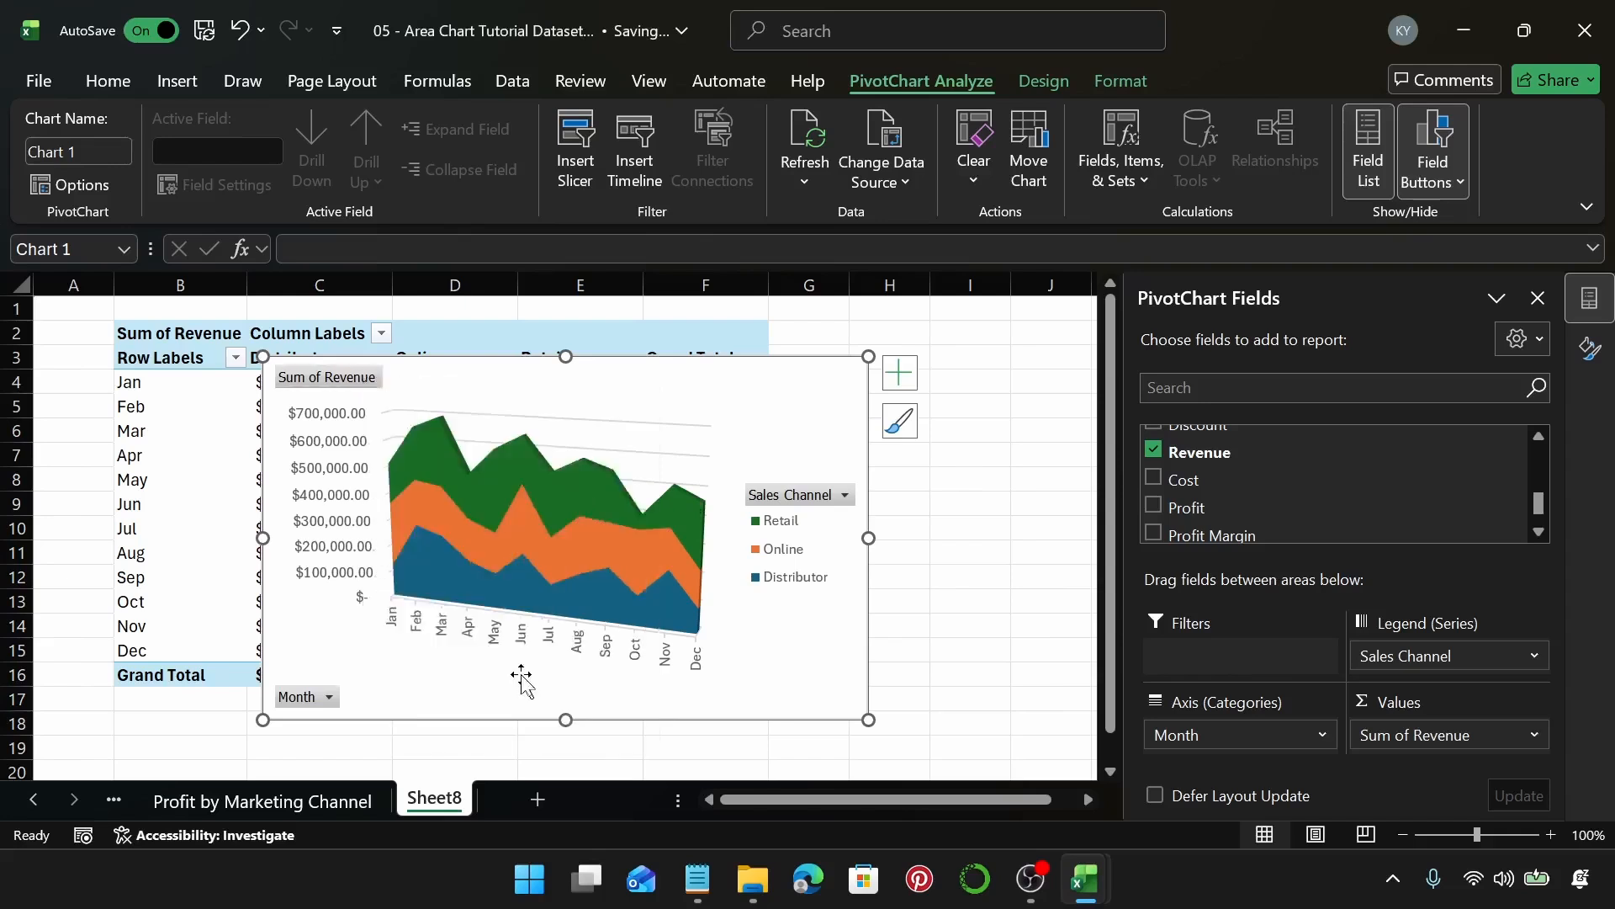
Add a chart title reading "Revenue by Sales Channel".
click(915, 379)
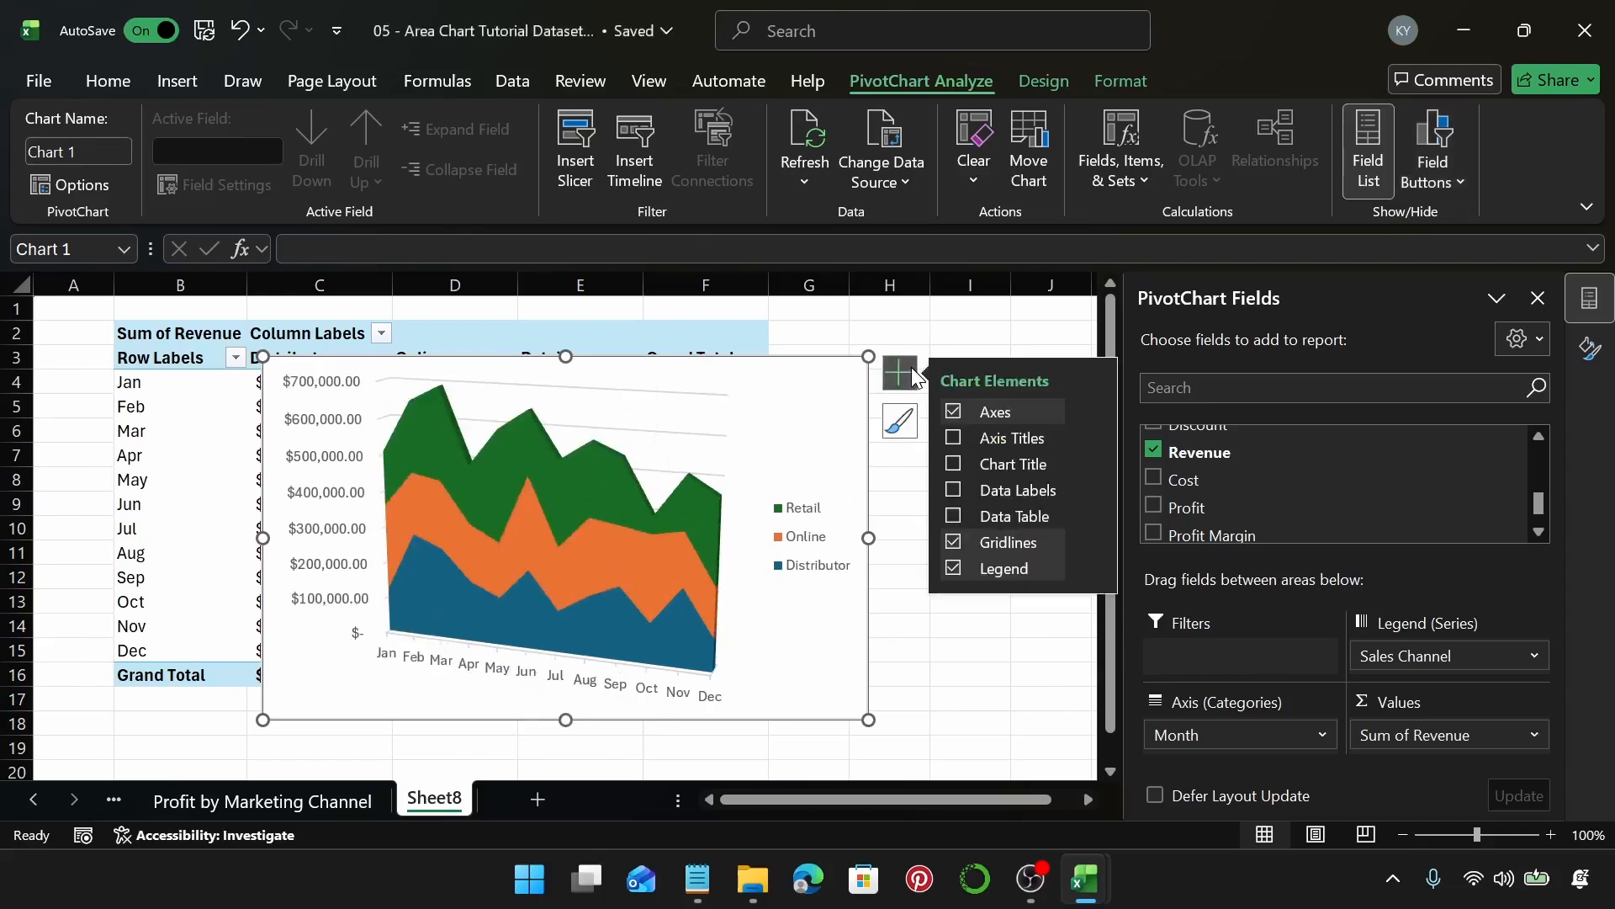
click(953, 463)
click(557, 385)
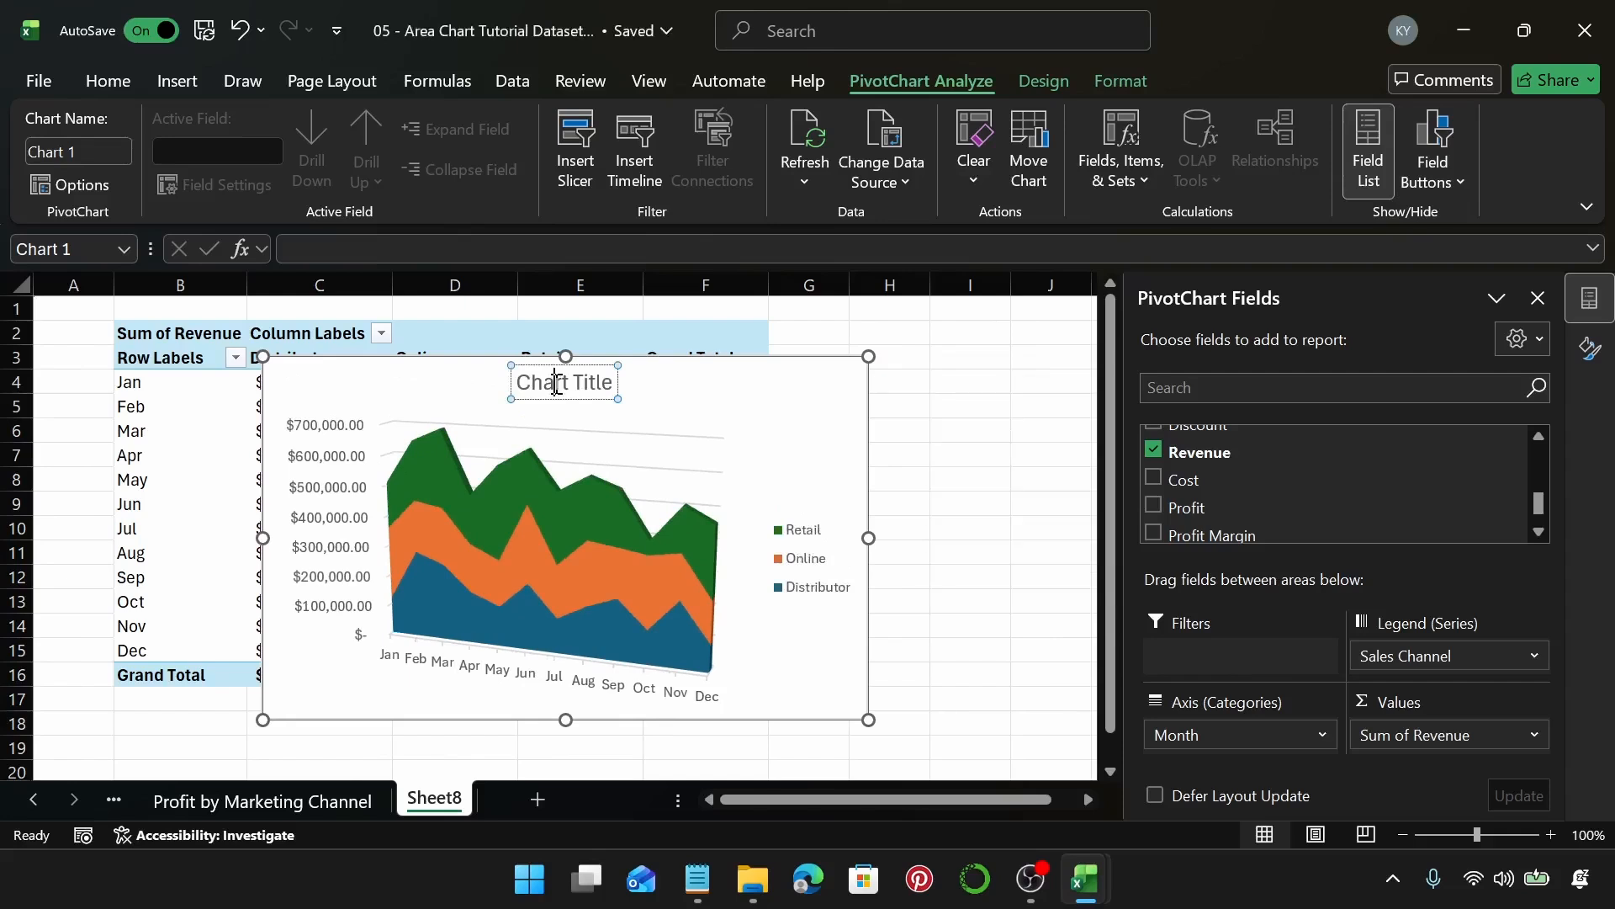
triple_click(557, 386)
text(Reve)
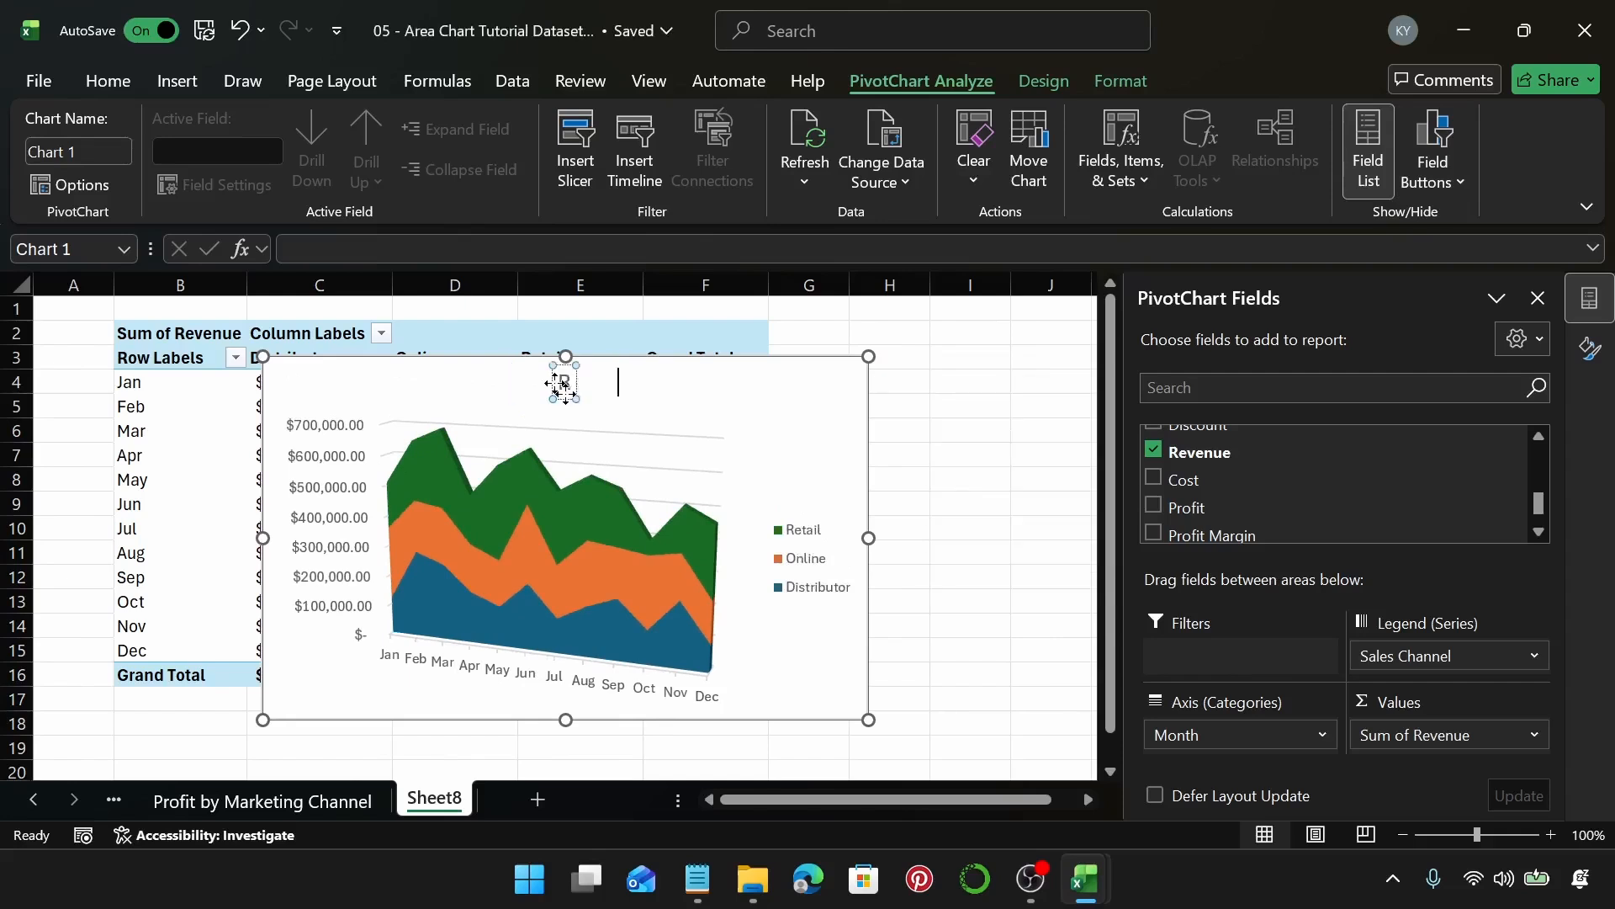
text(nue by)
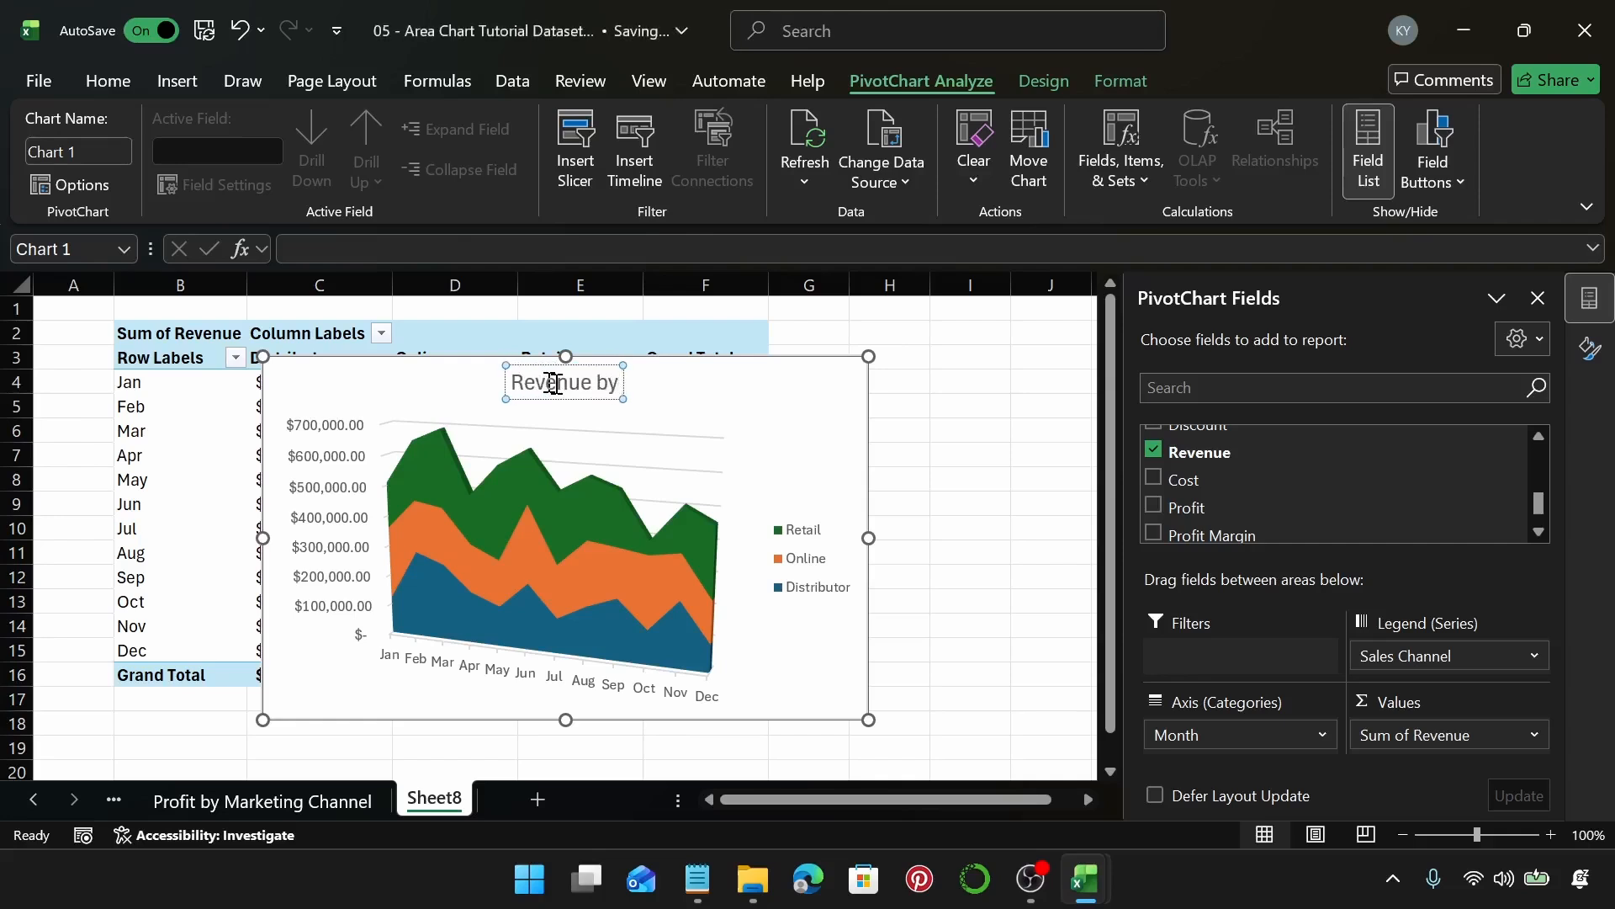
text( Sales)
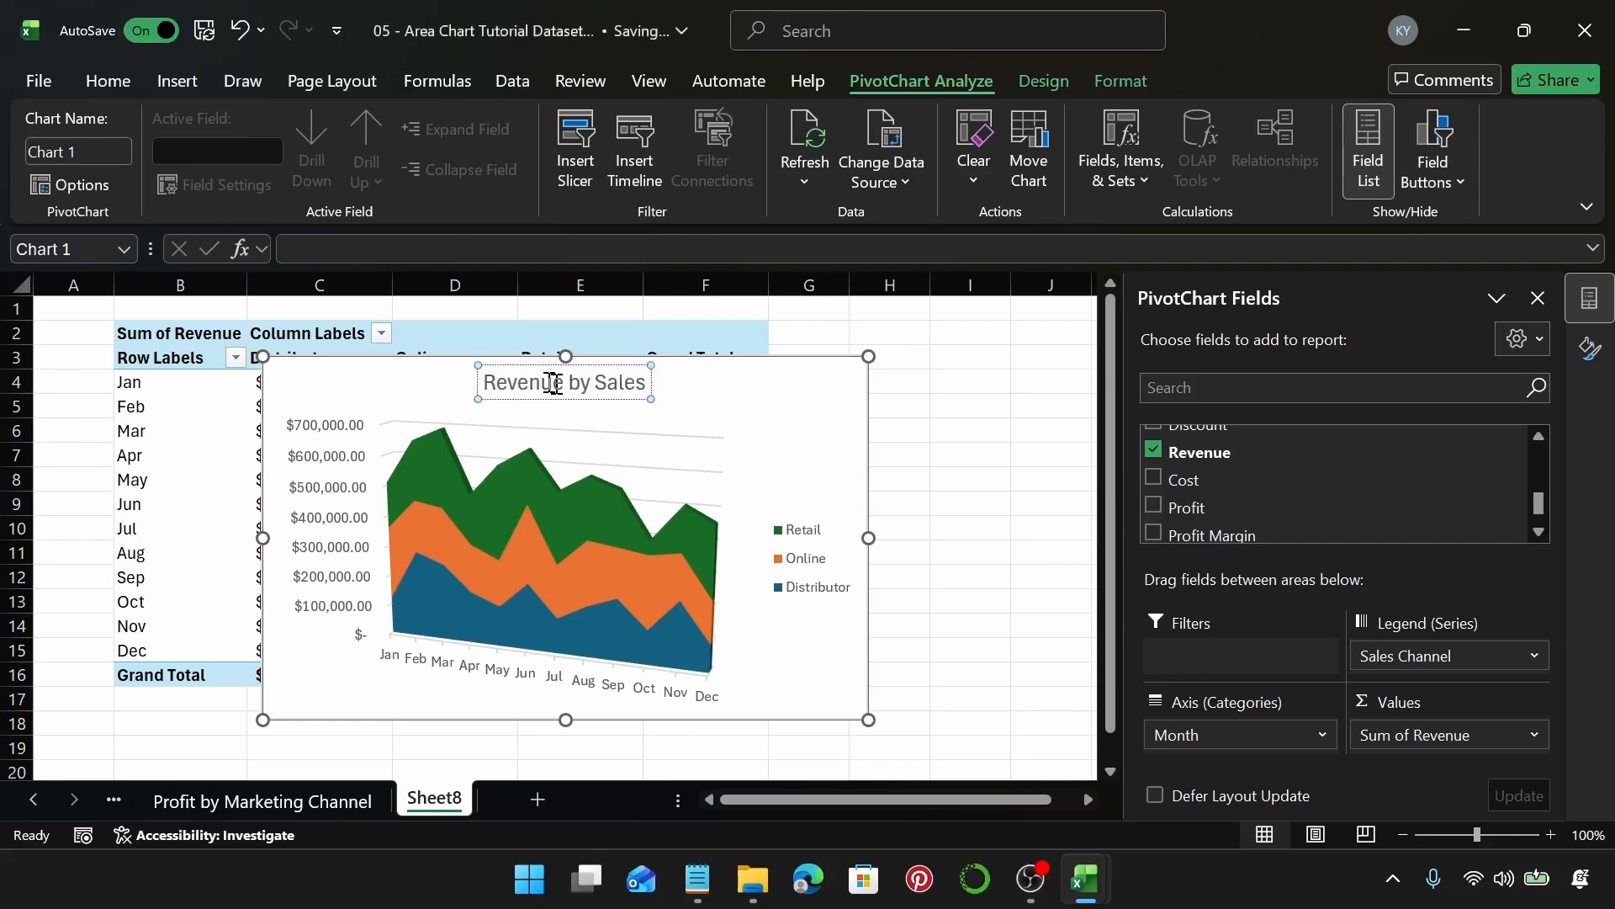
text( Channel)
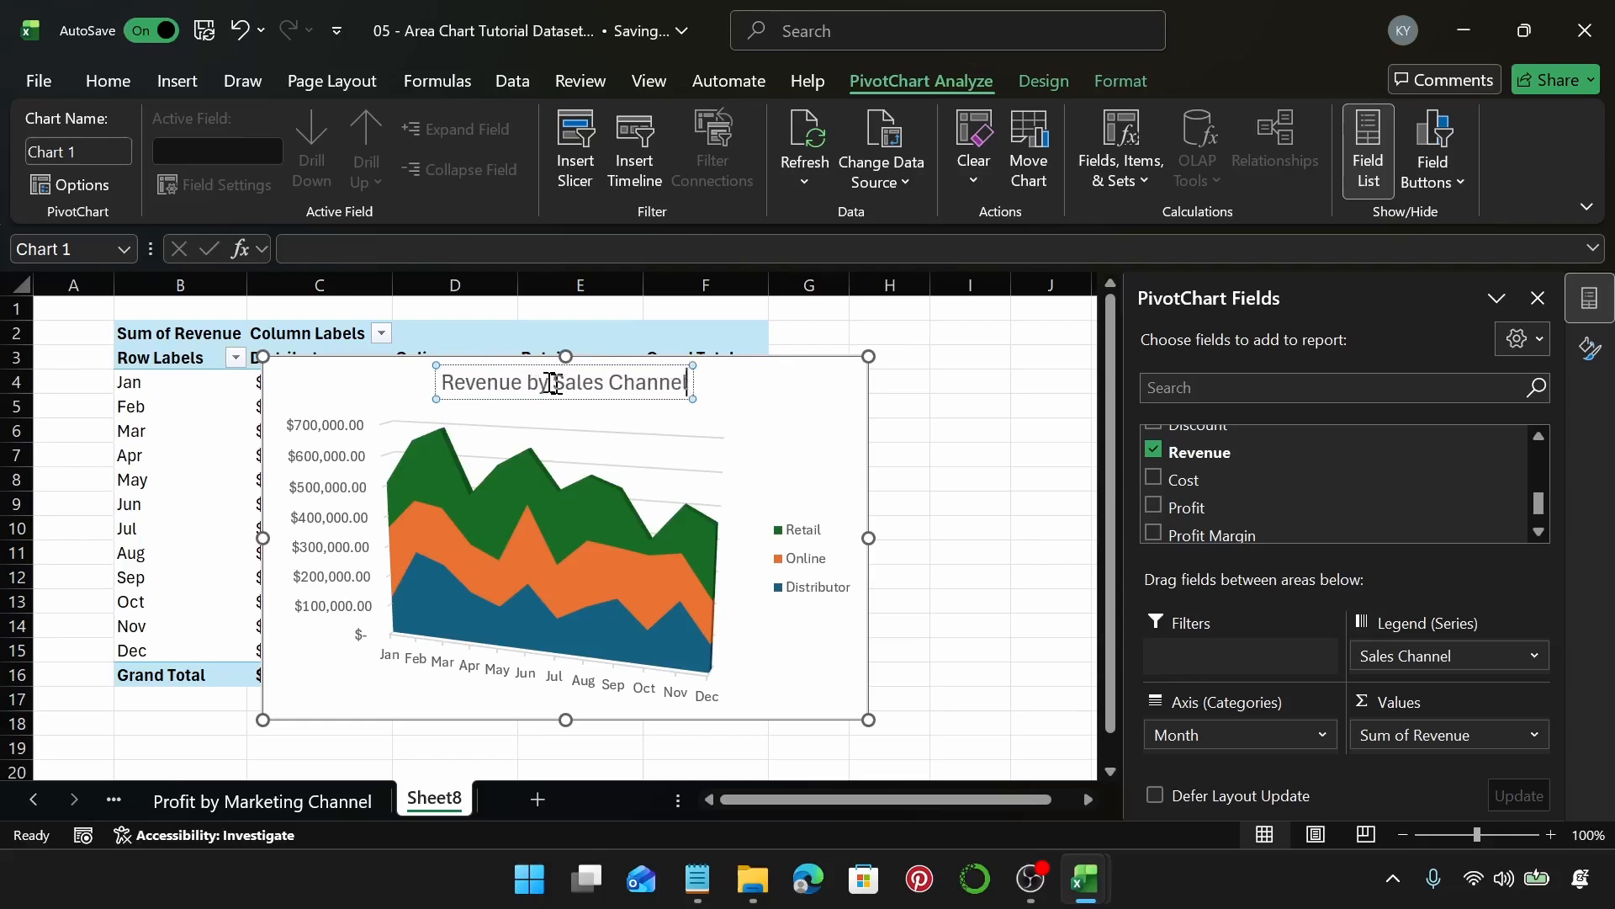
text(s)
key(BackSpace)
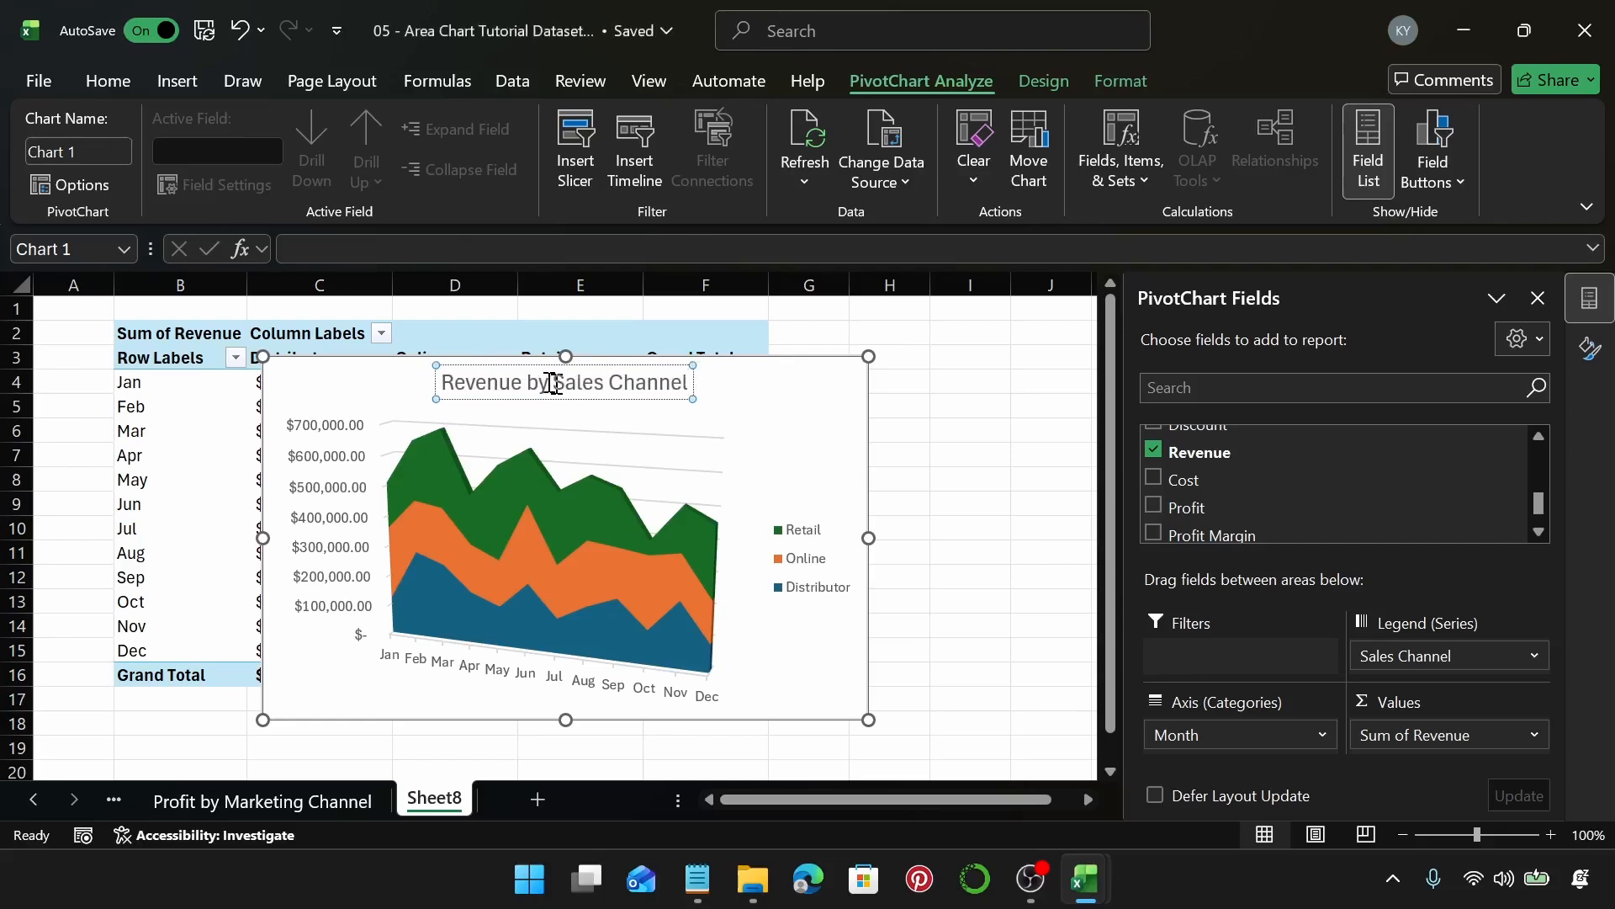
Make the Revenue by Sales Channel chart wider and slightly taller.
click(749, 428)
click(825, 425)
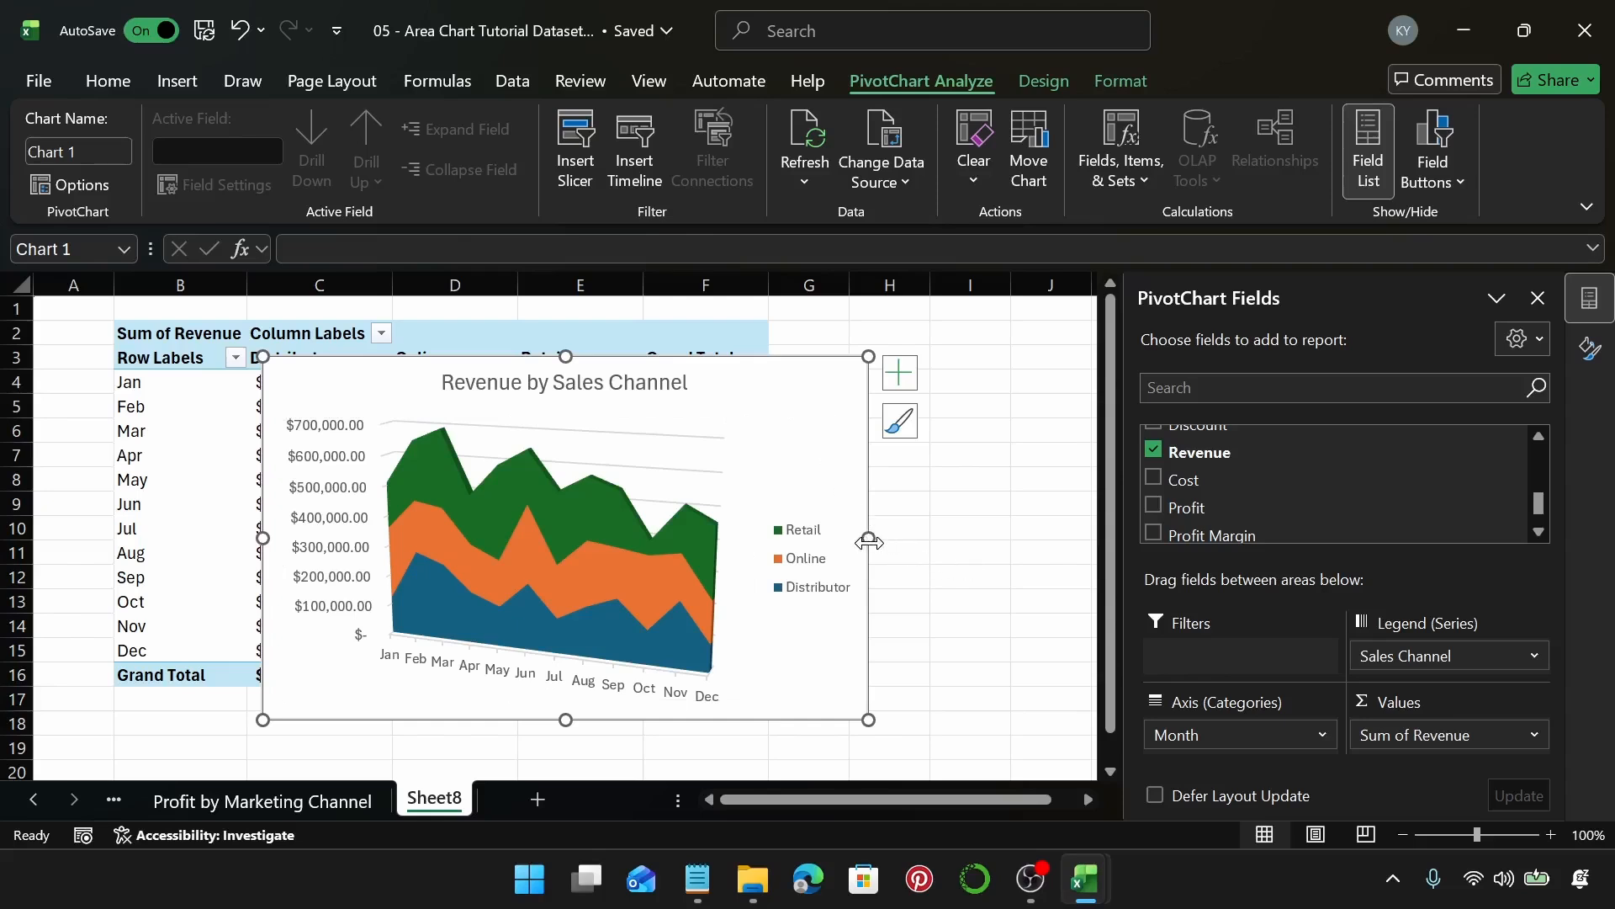
drag(870, 541, 951, 541)
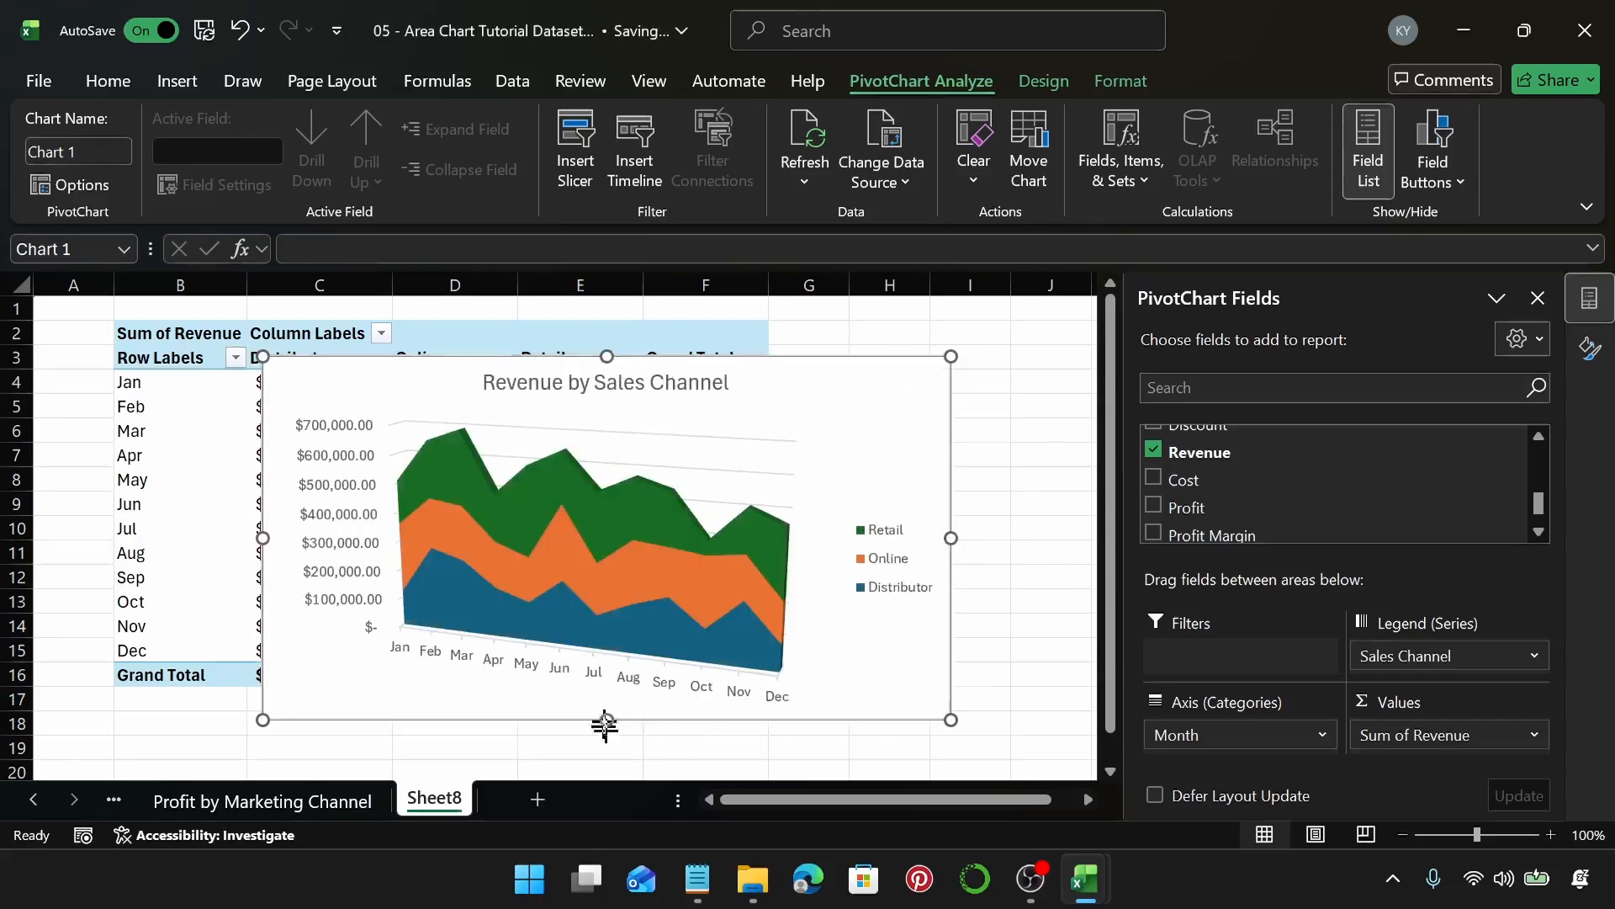
drag(605, 721, 606, 753)
Copy the chart title text and rename the worksheet "Revenue by Sales Channel" with it.
click(649, 383)
click(650, 383)
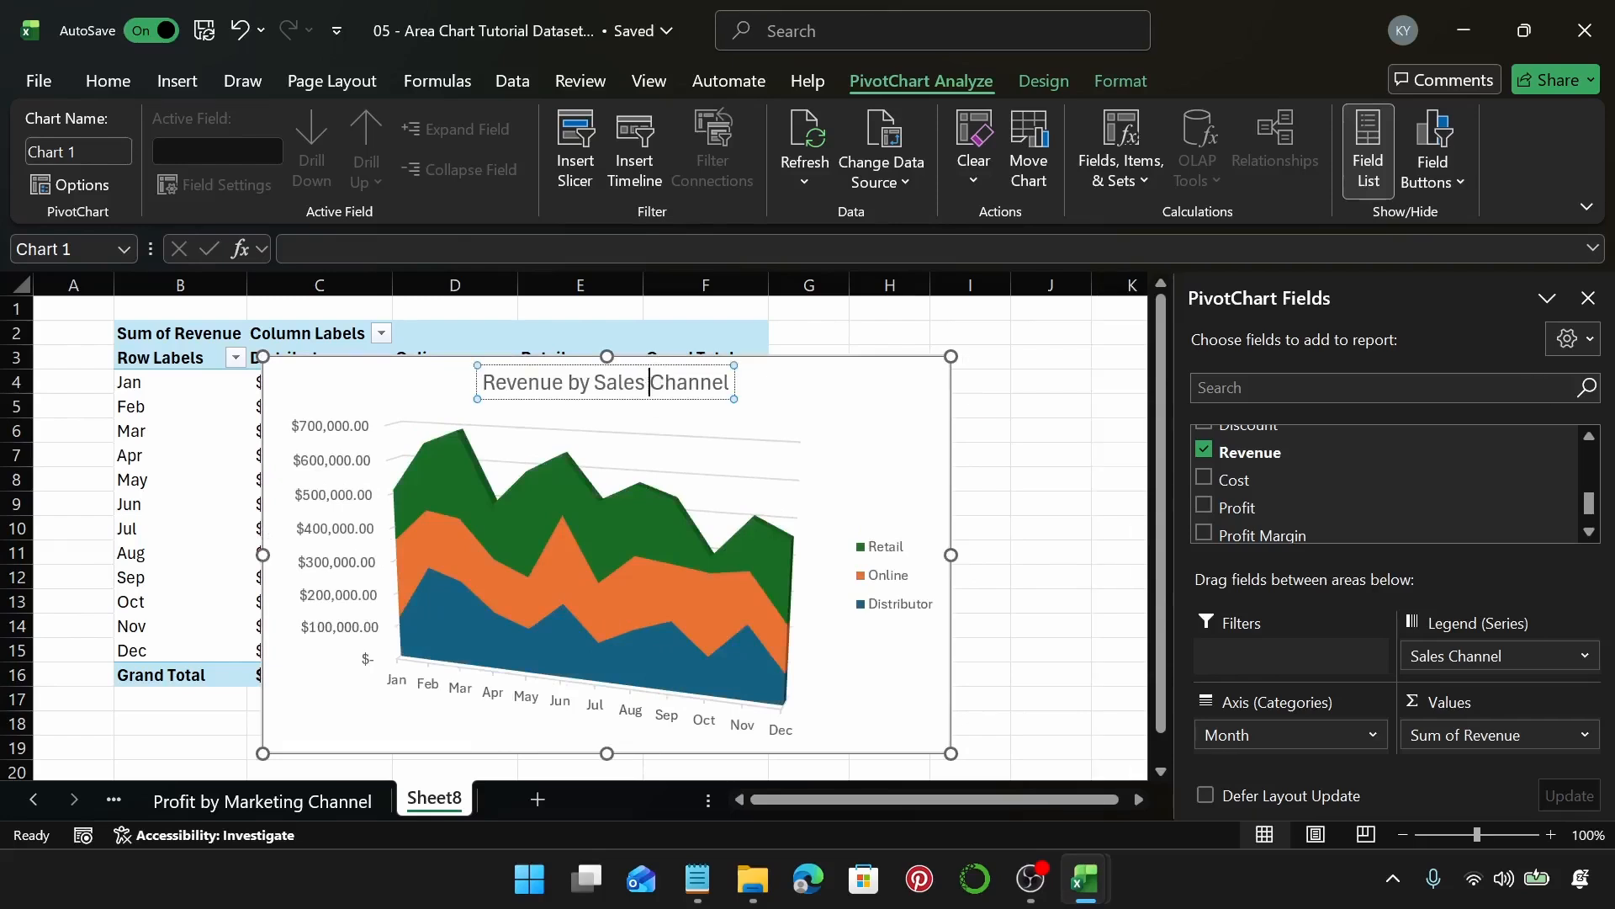
key(ctrl+a)
key(ctrl+c)
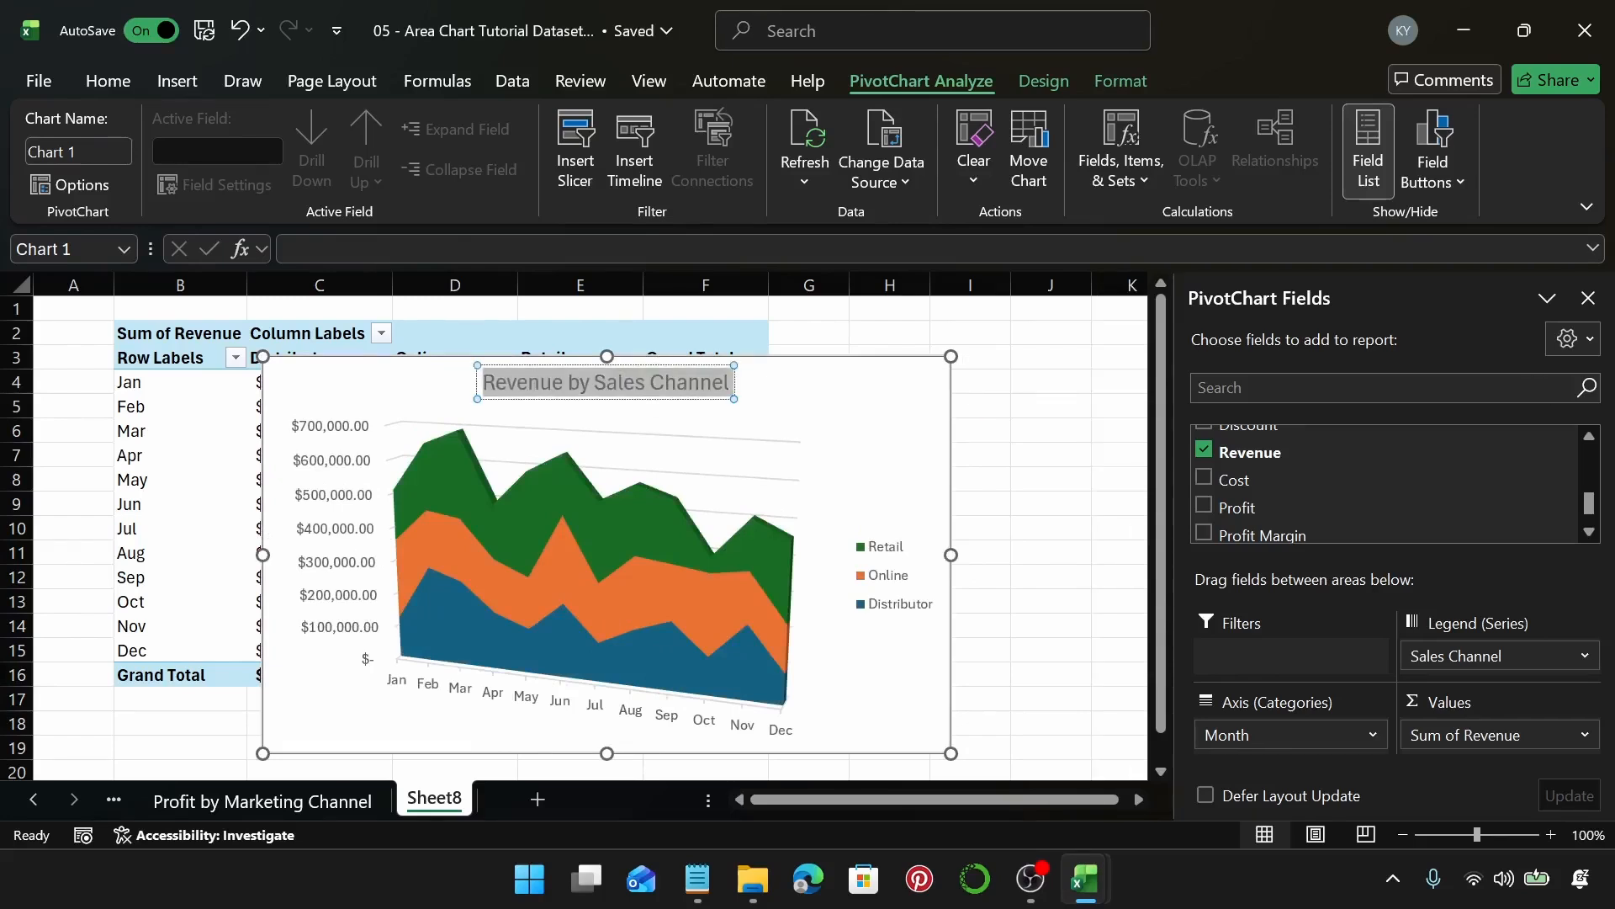
double_click(435, 799)
key(ctrl+v)
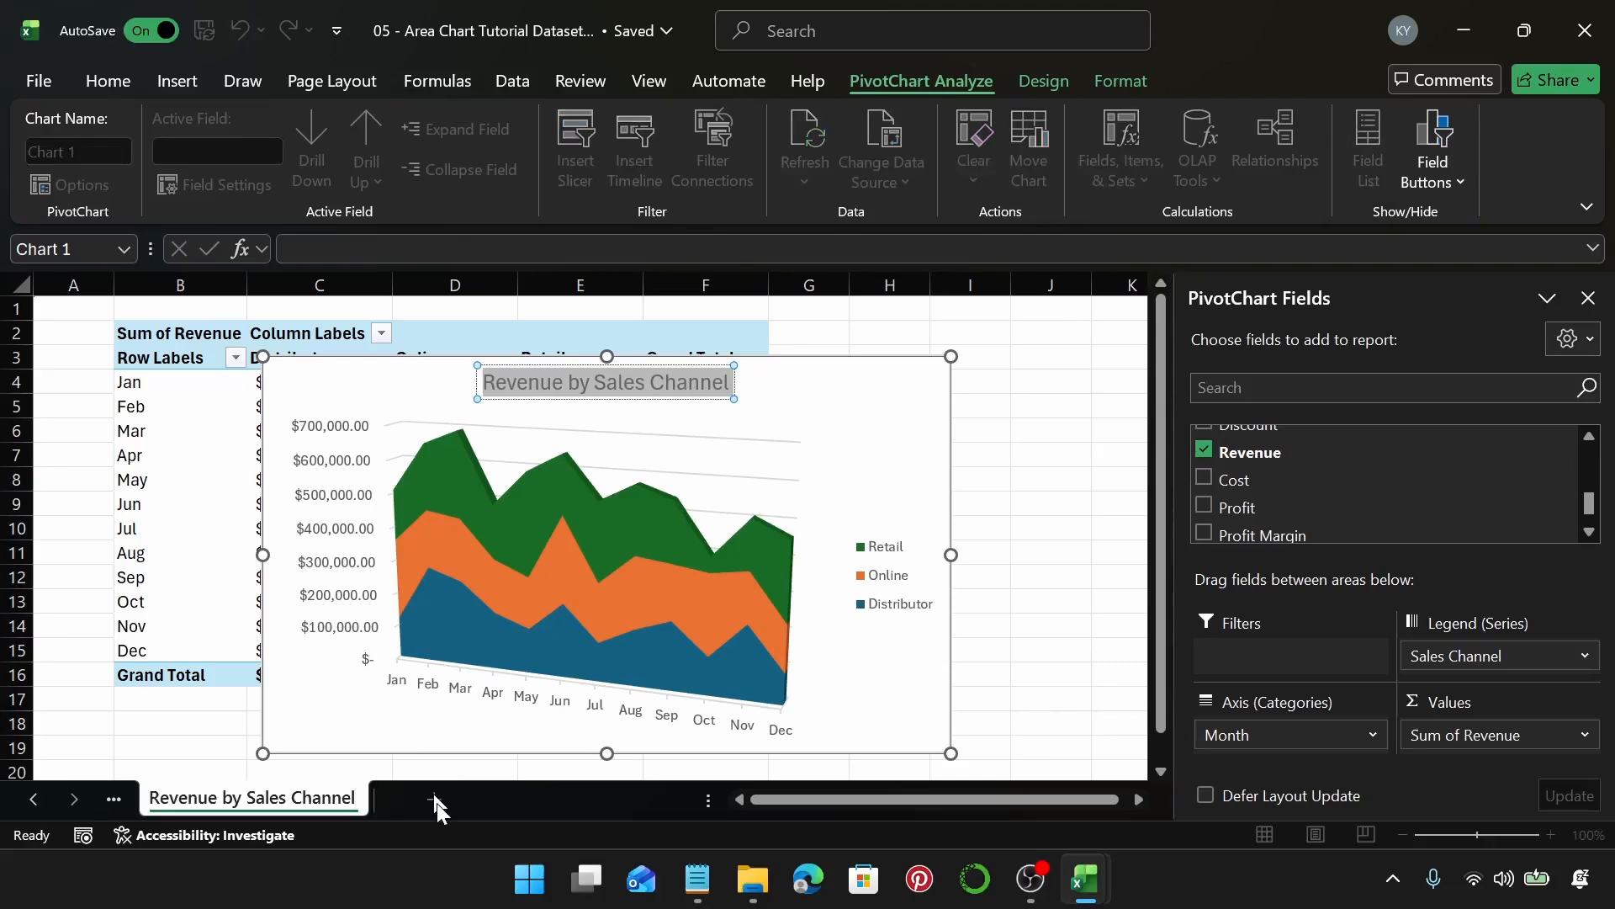
key(Return)
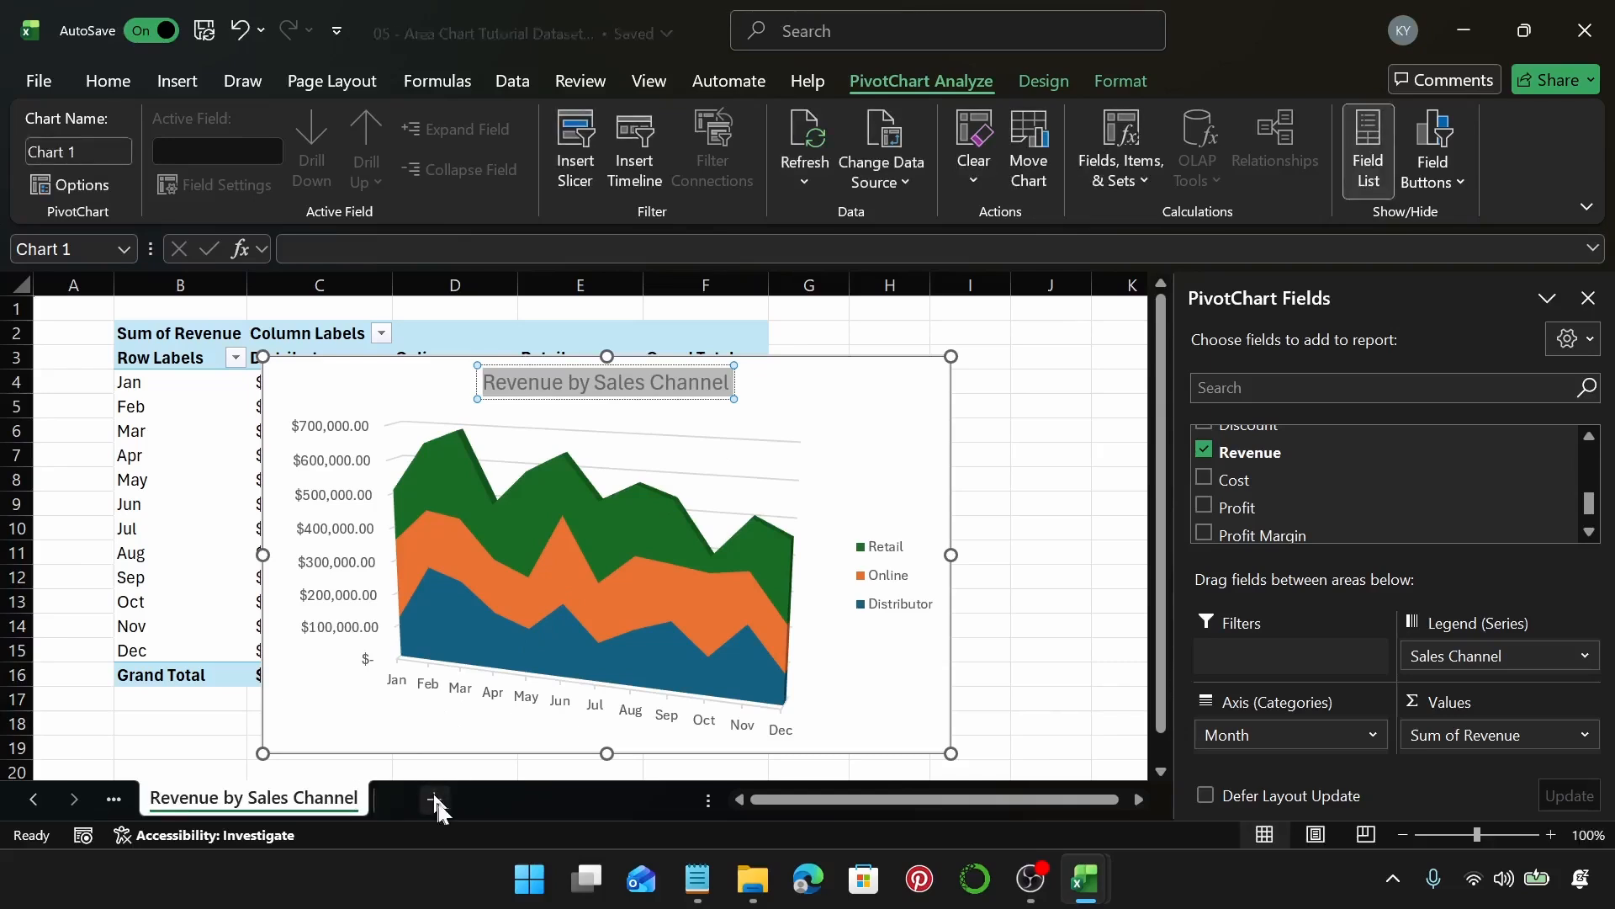
click(855, 371)
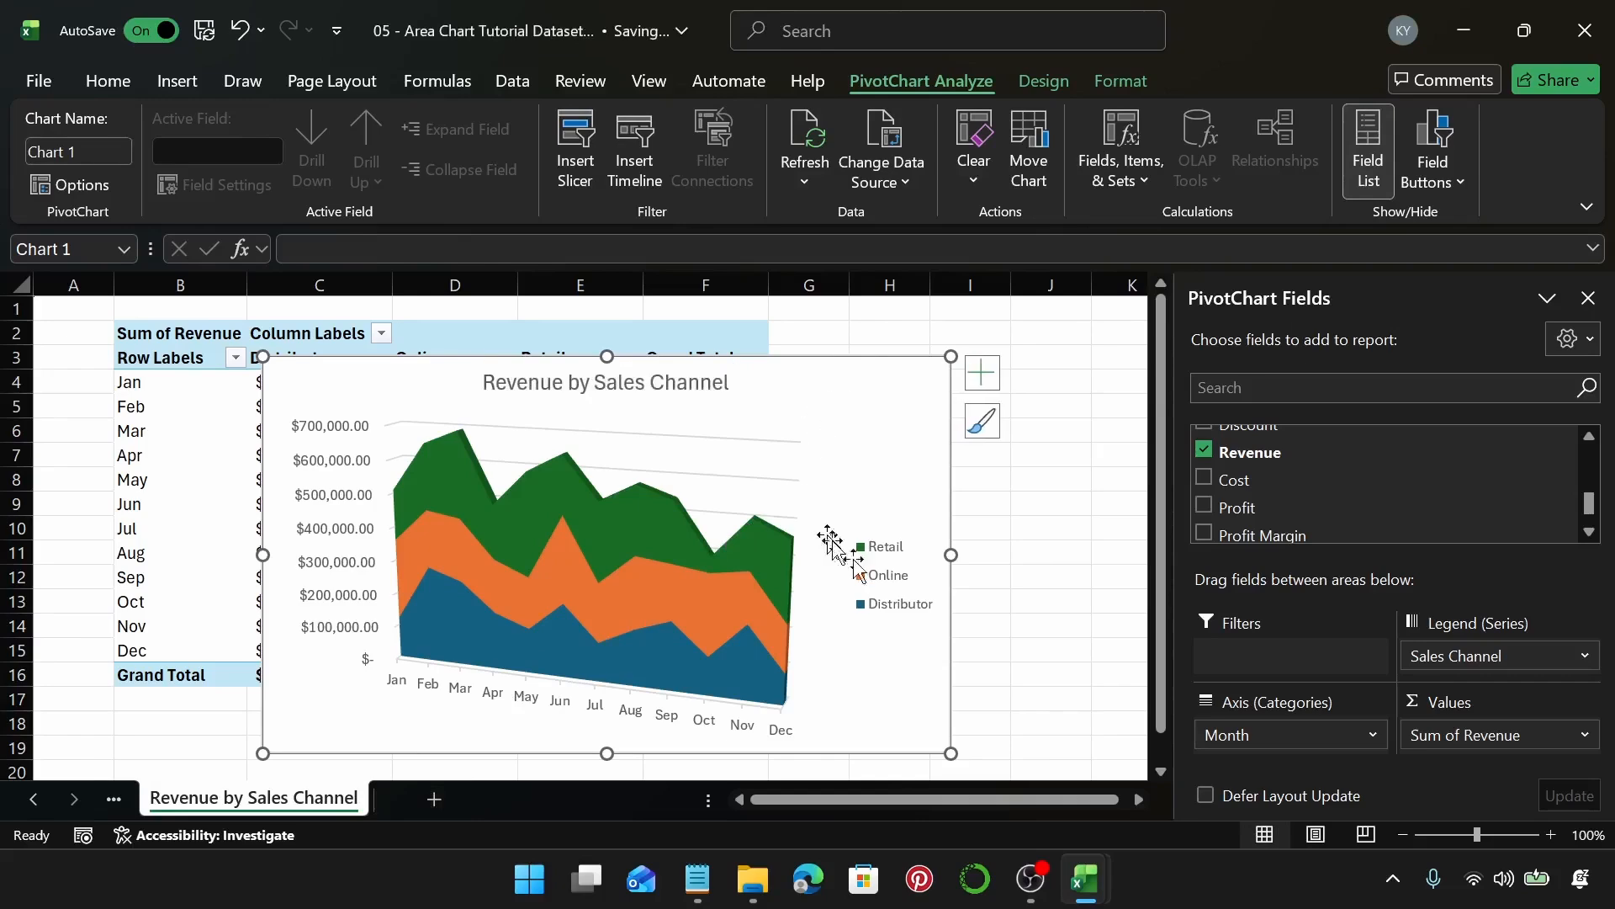
Add a new worksheet and insert a PivotTable based on Table1 at cell B2.
click(439, 805)
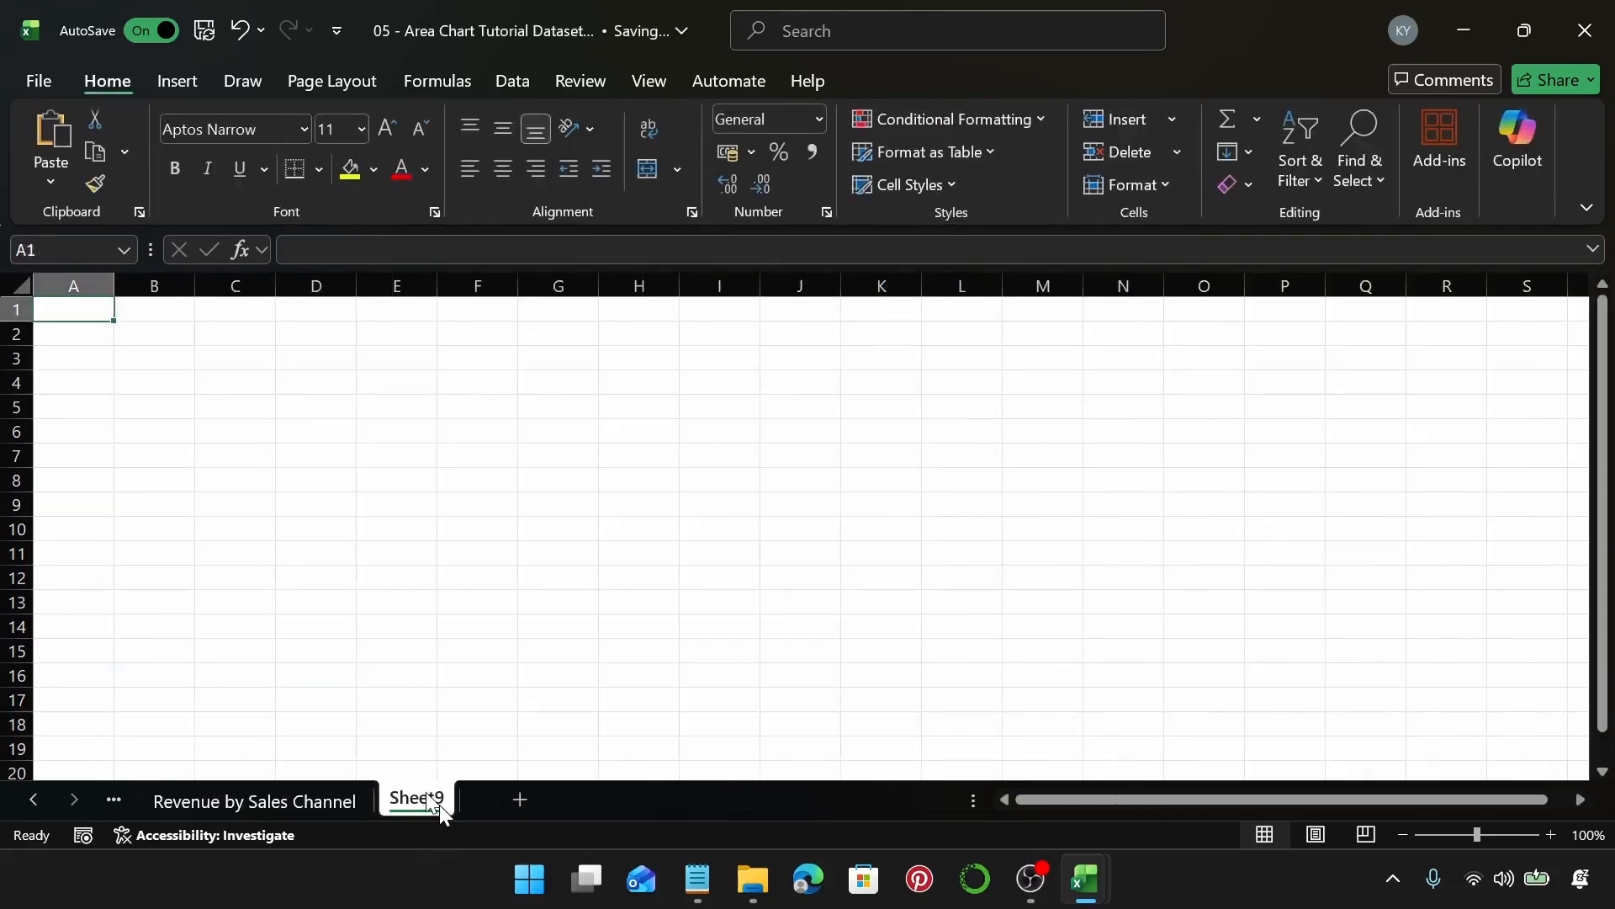
click(149, 333)
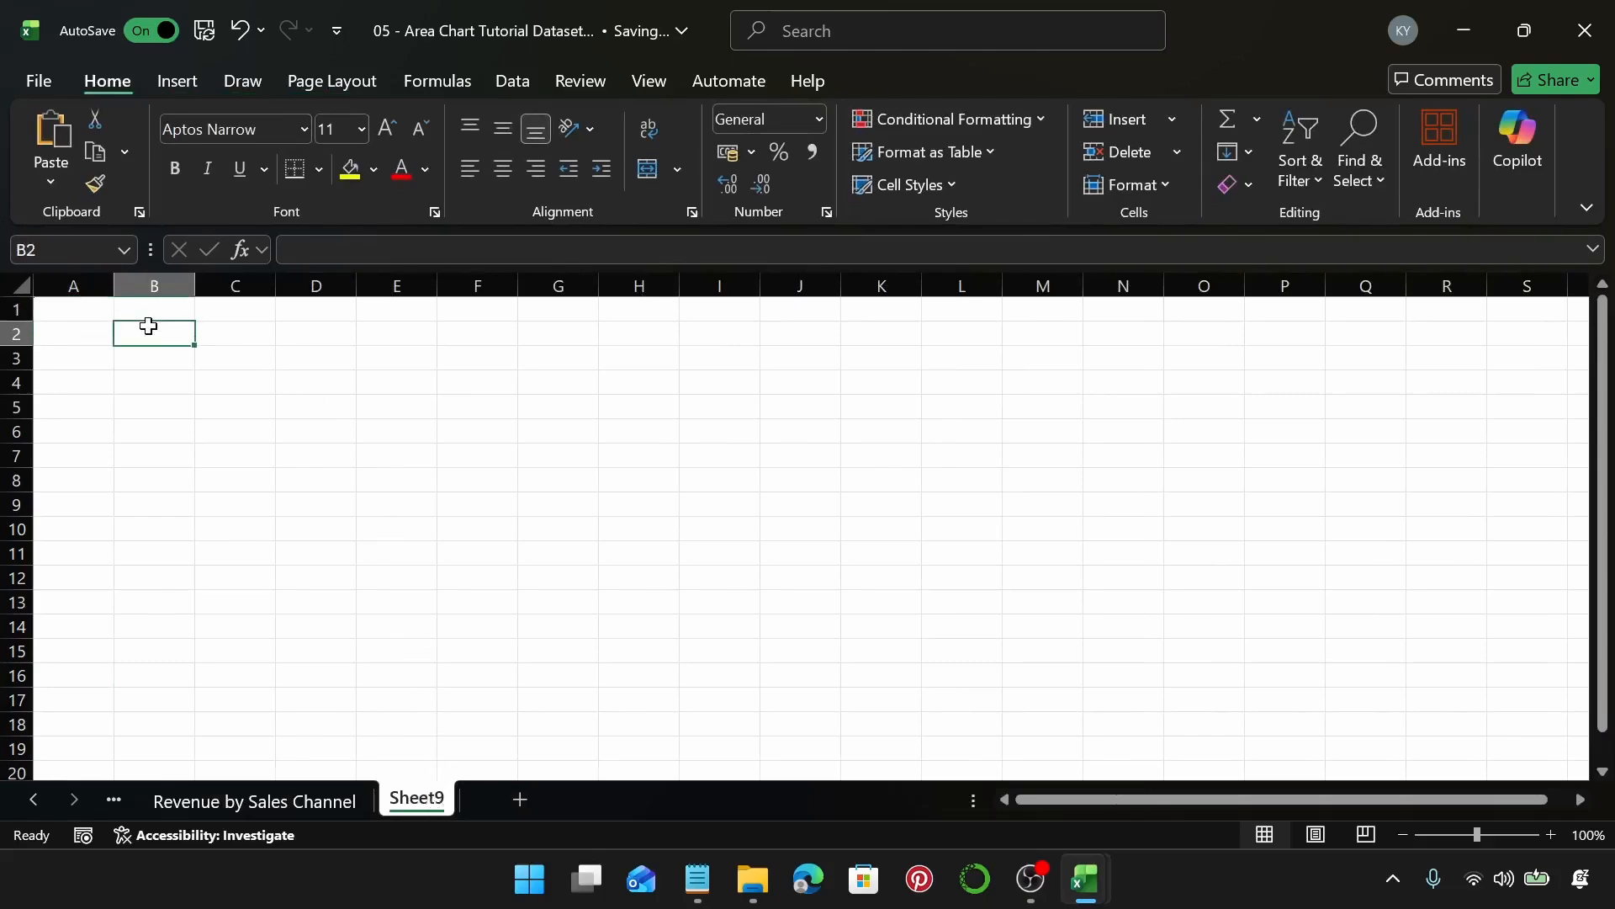
click(175, 81)
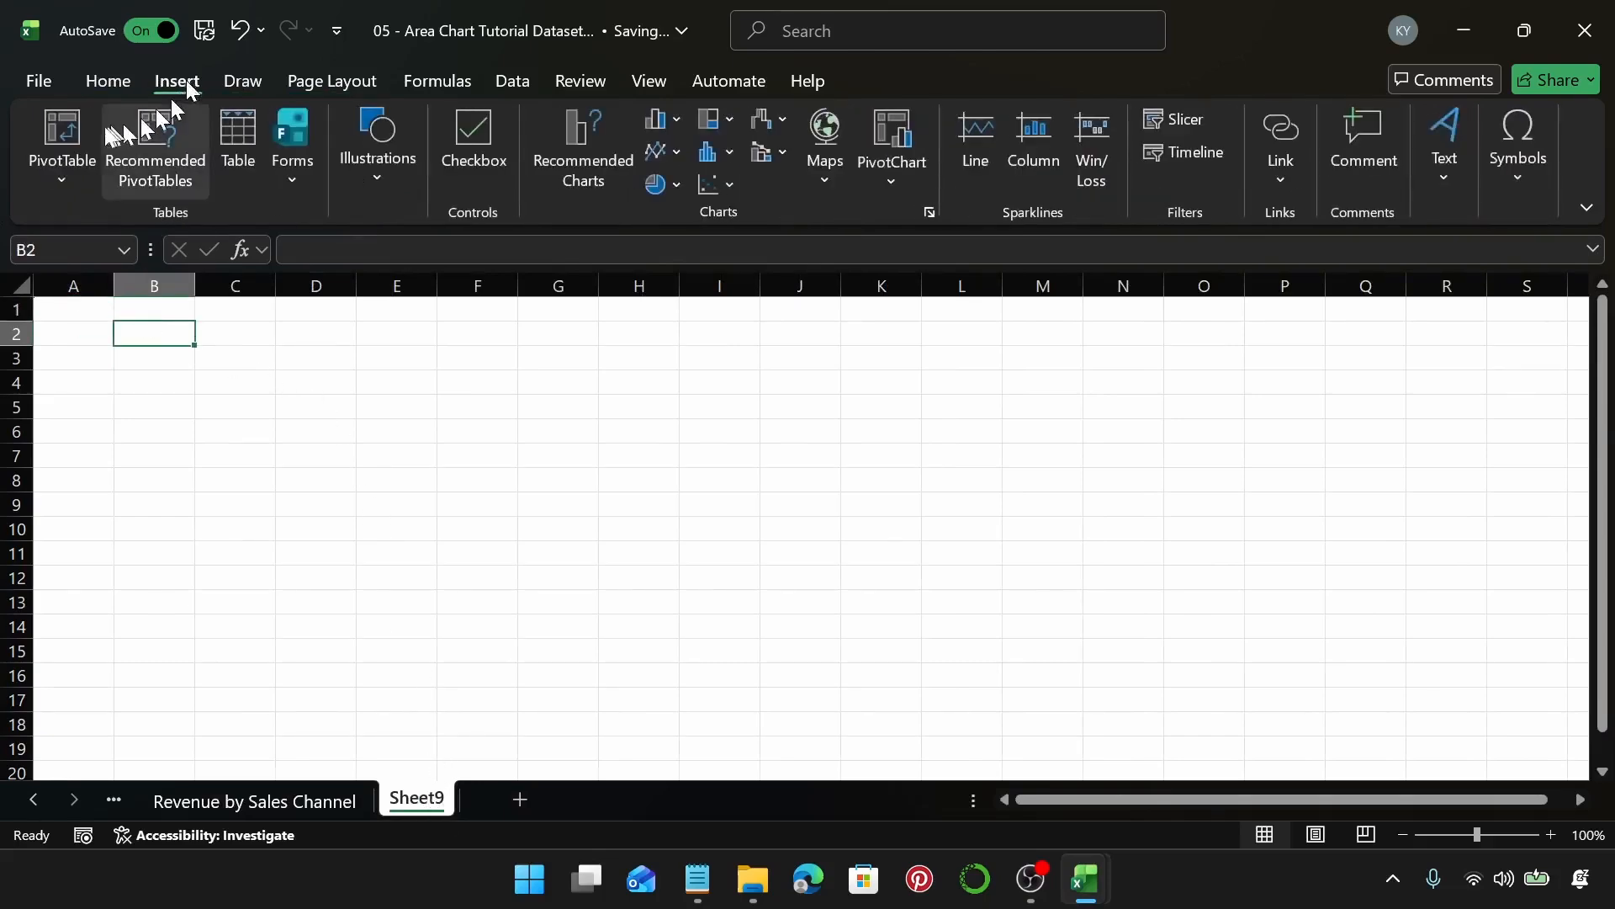
click(69, 135)
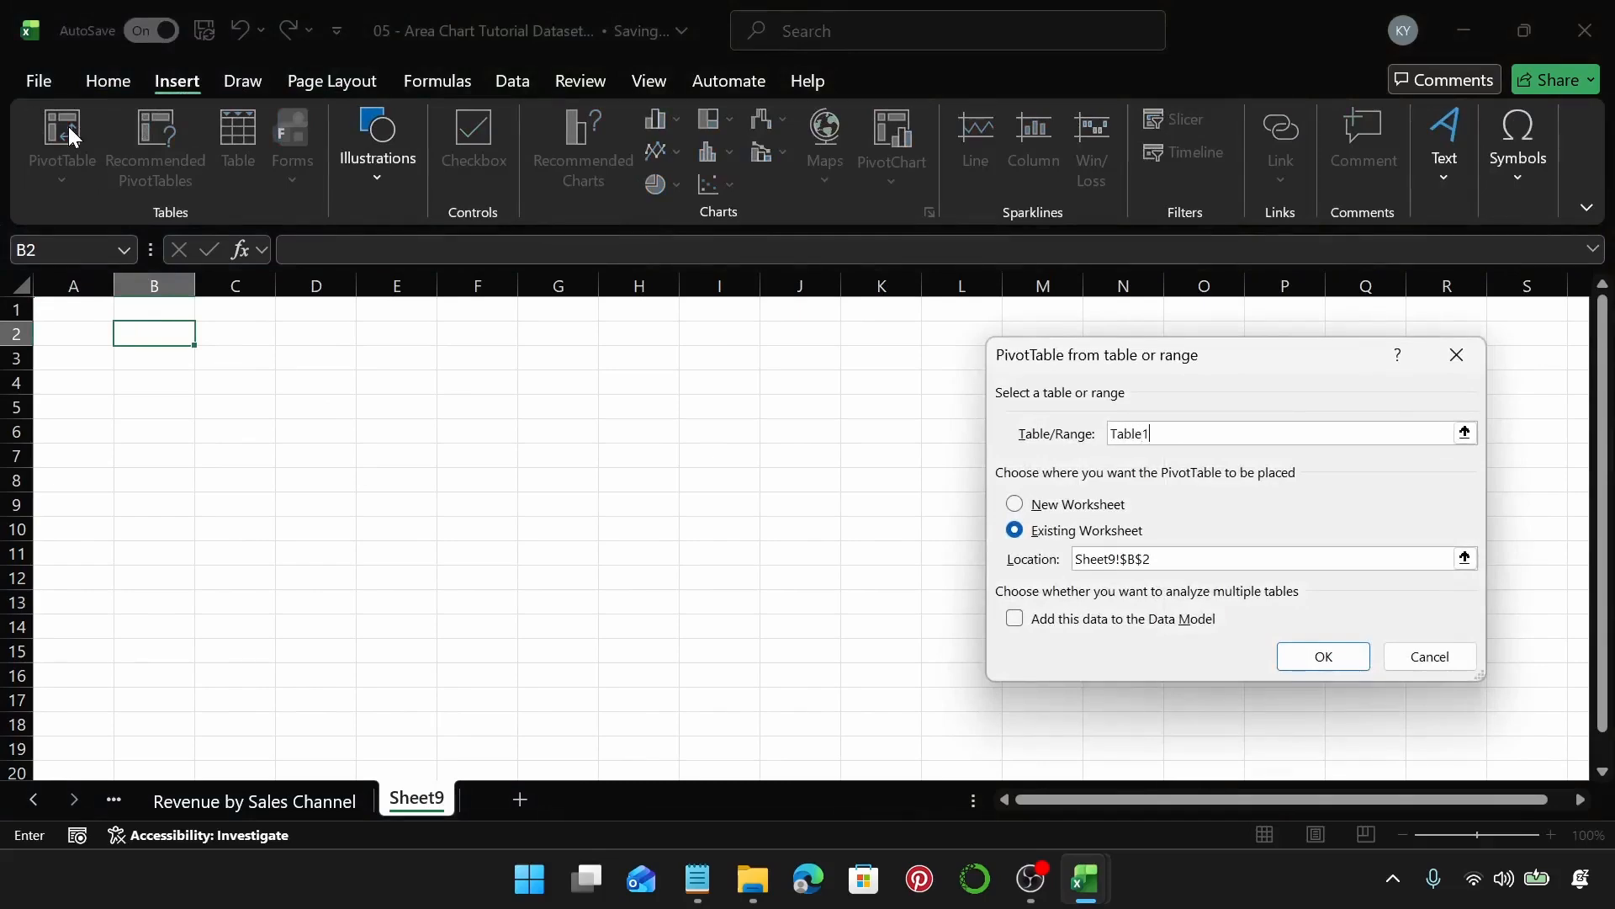
key(Return)
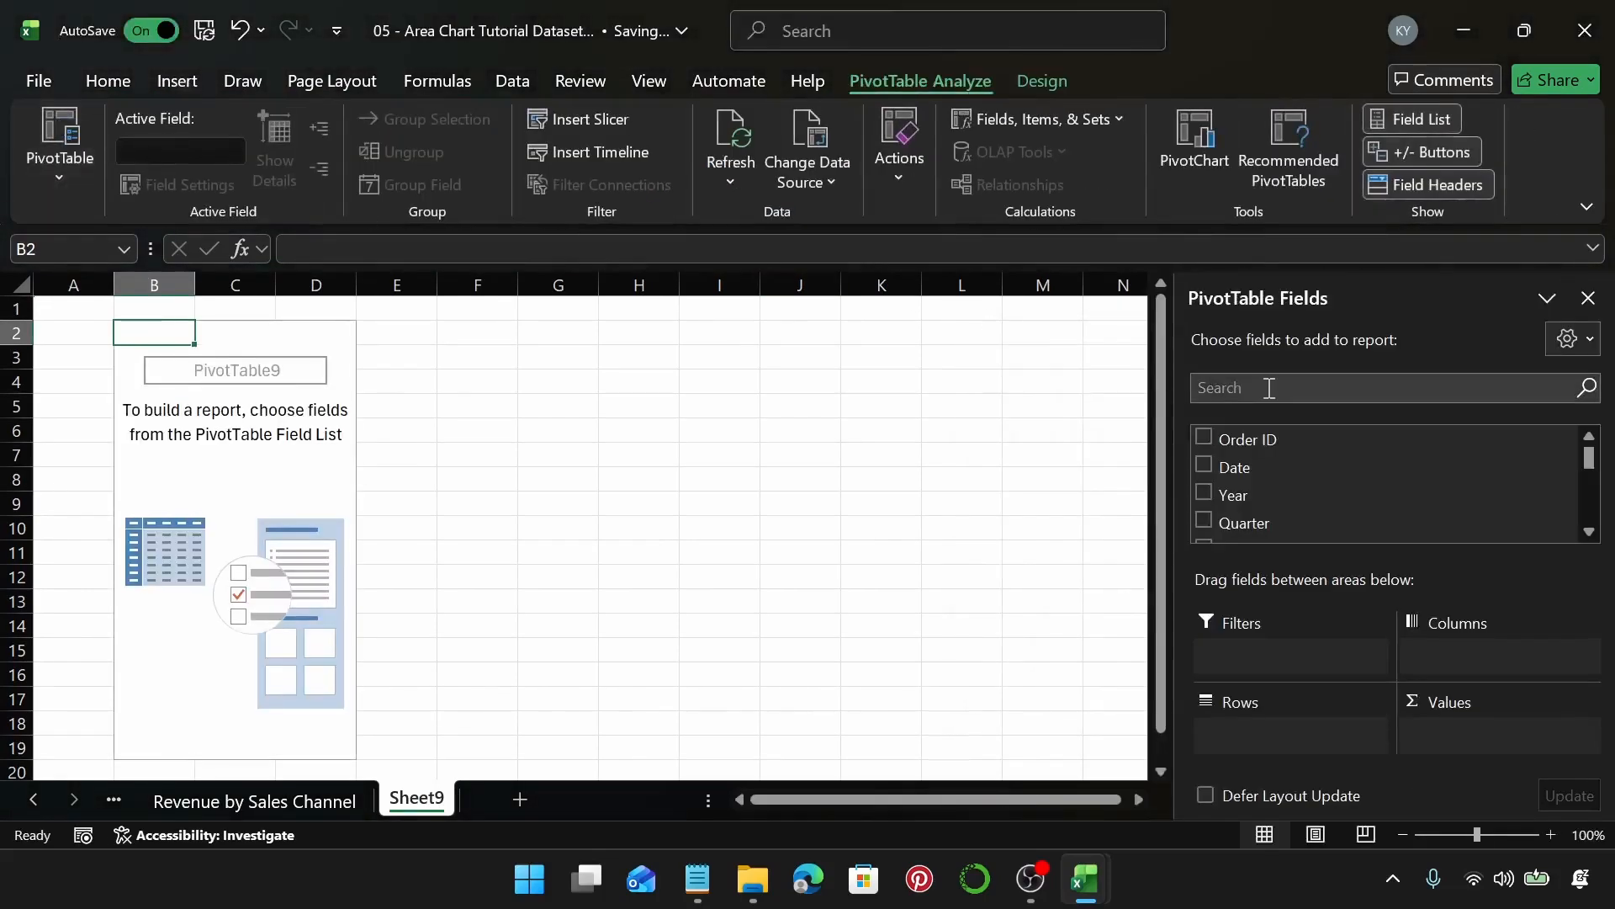
Set up the PivotTable with Month as rows, State as columns and Units Sold as summed values.
scroll(1324, 458, down, 1)
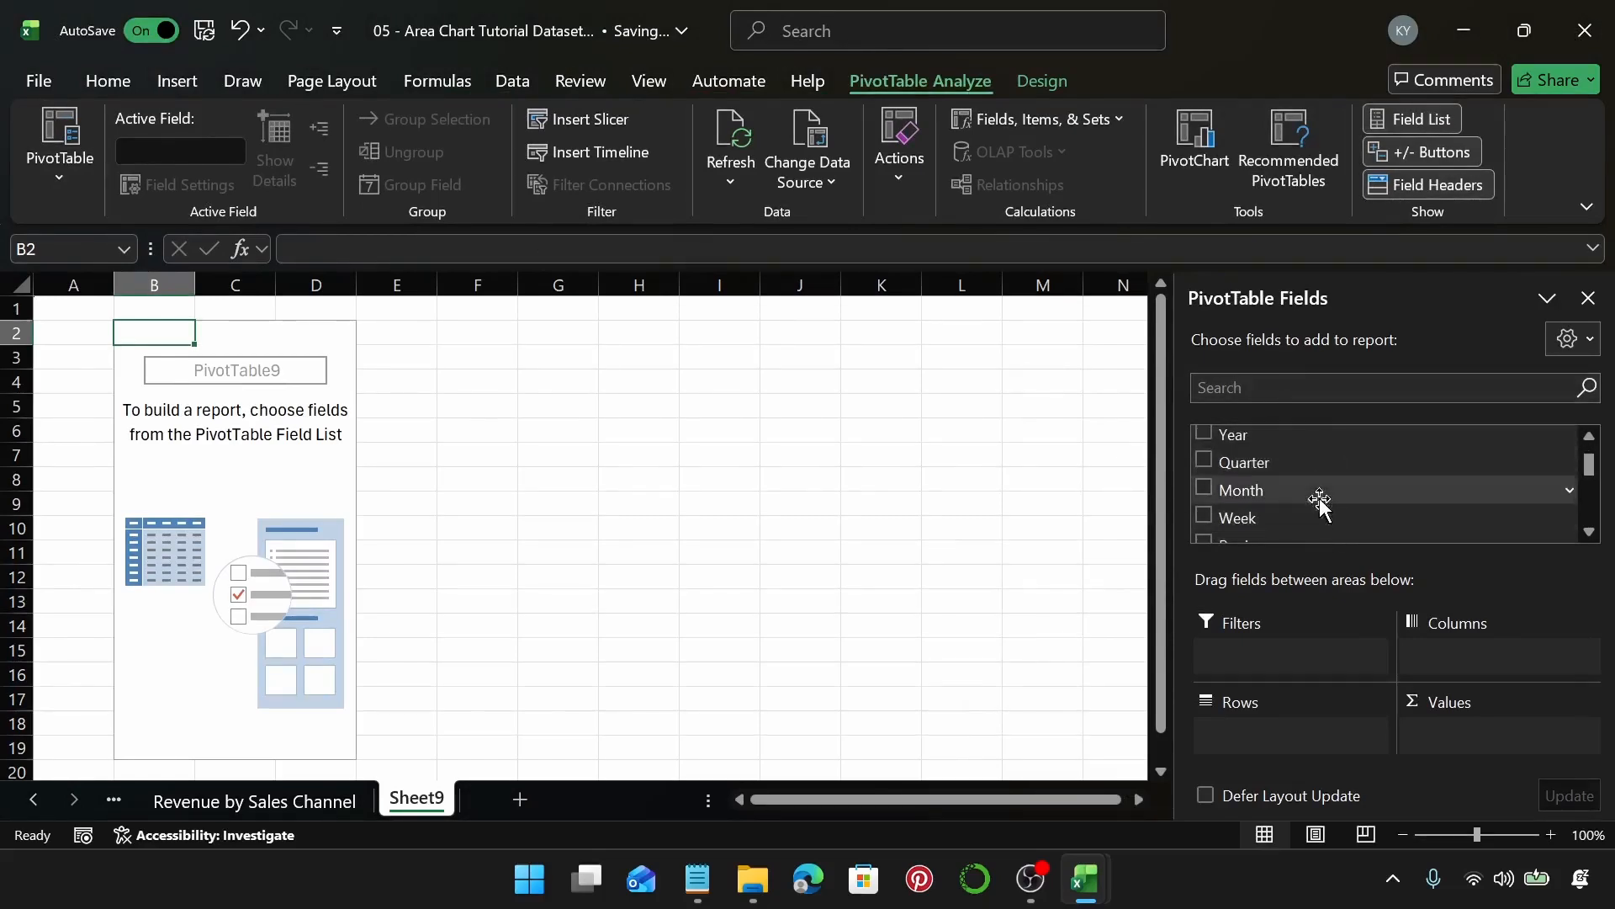
drag(1321, 492, 1310, 729)
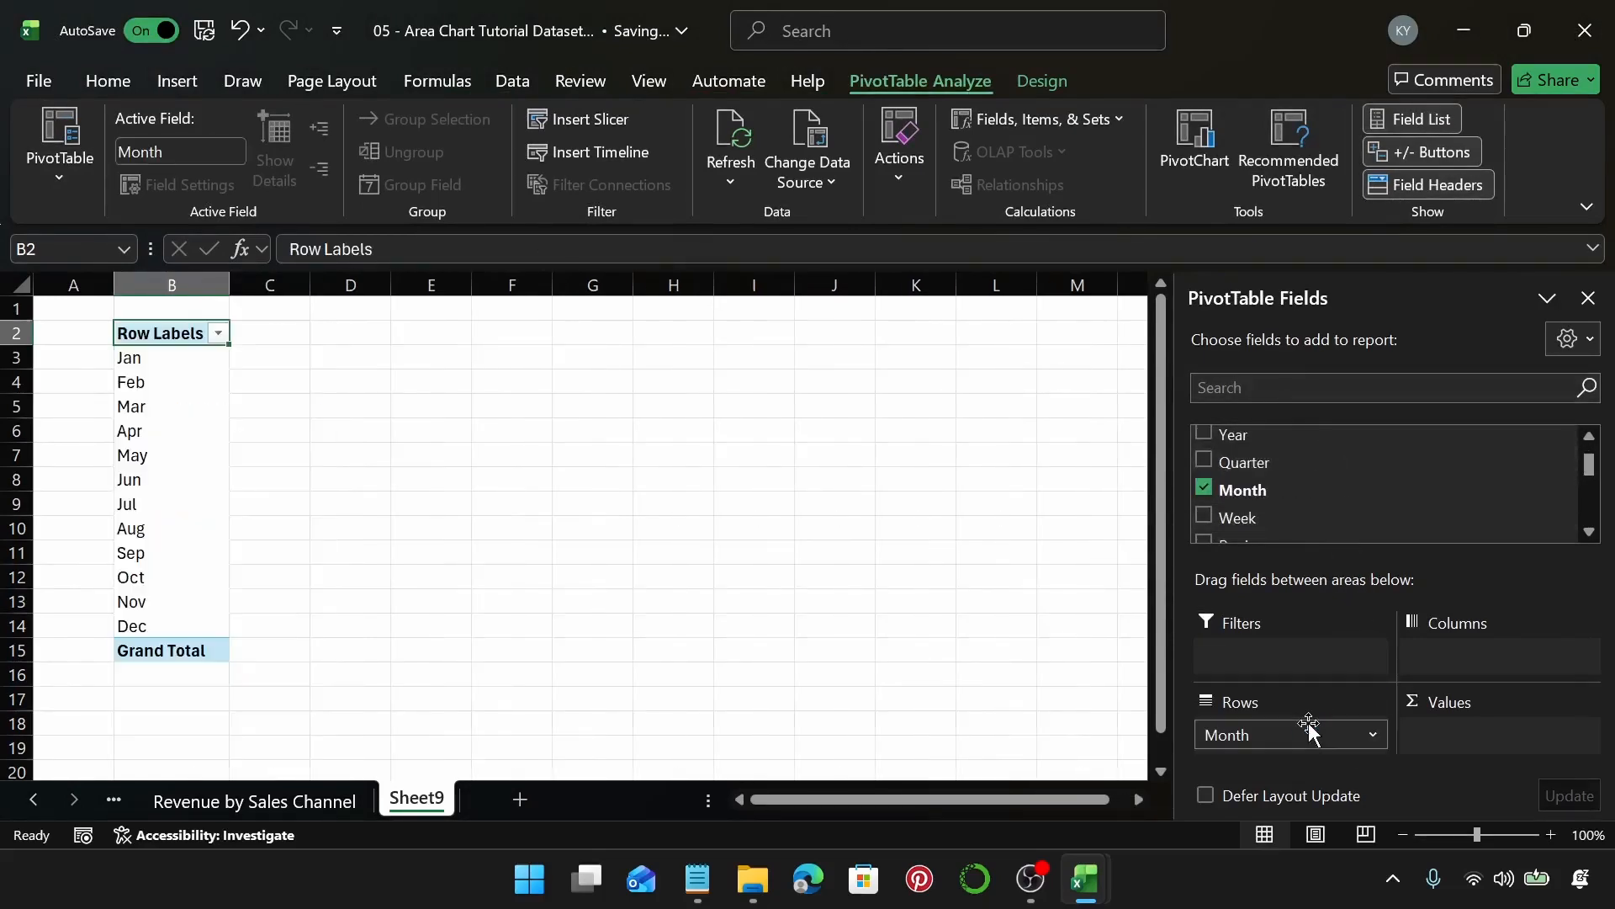
scroll(1388, 523, up, 1)
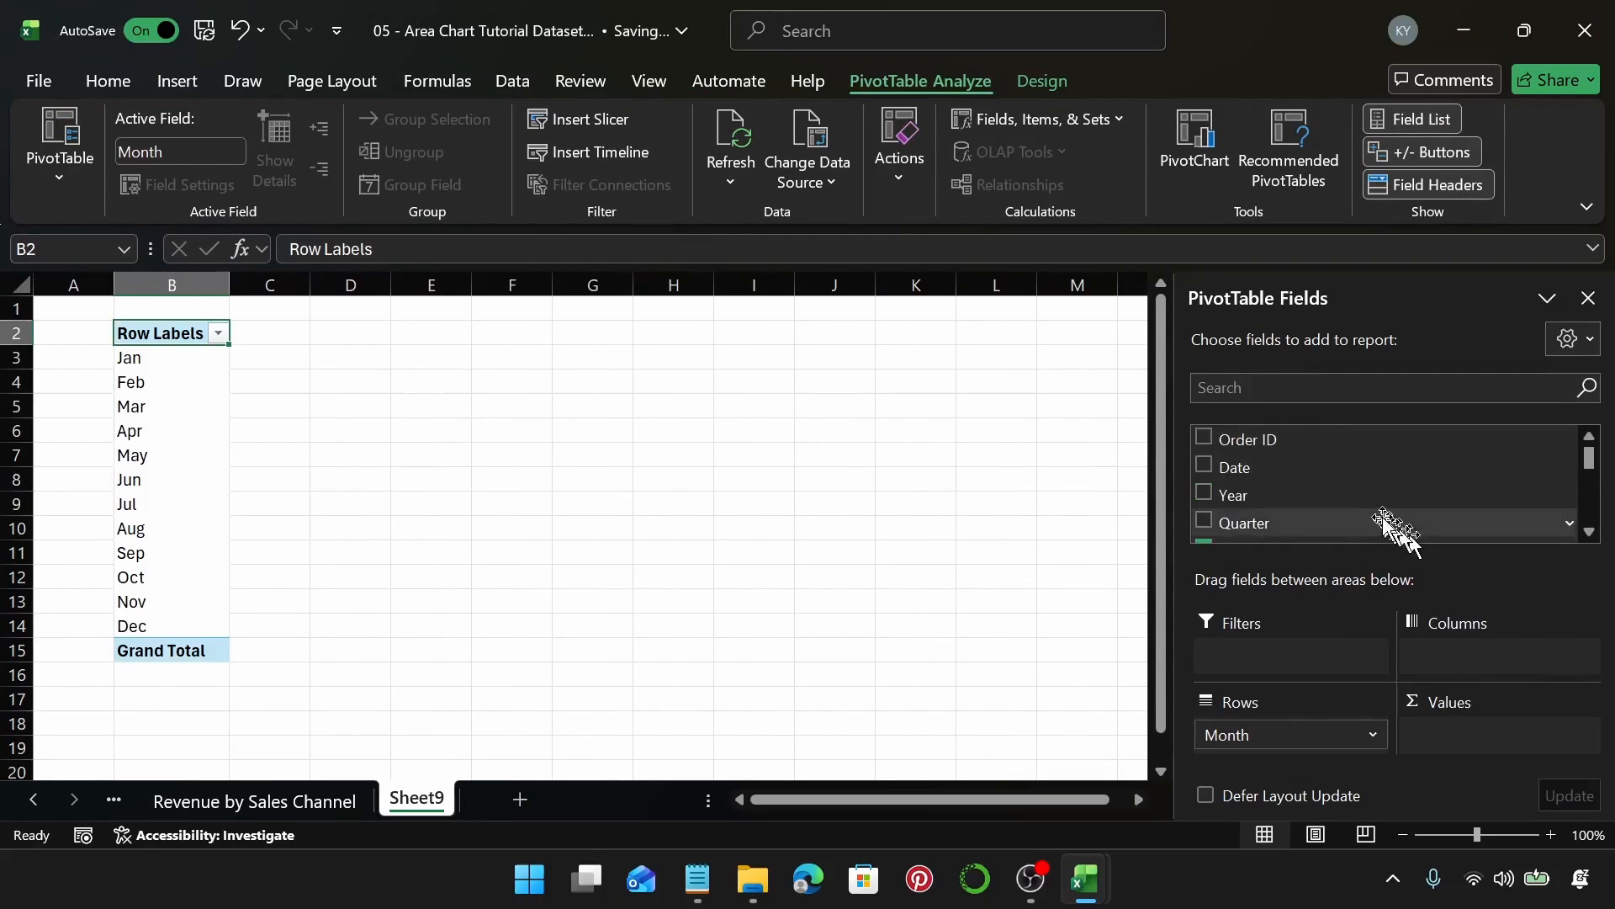
scroll(1384, 519, down, 1)
scroll(1384, 520, down, 1)
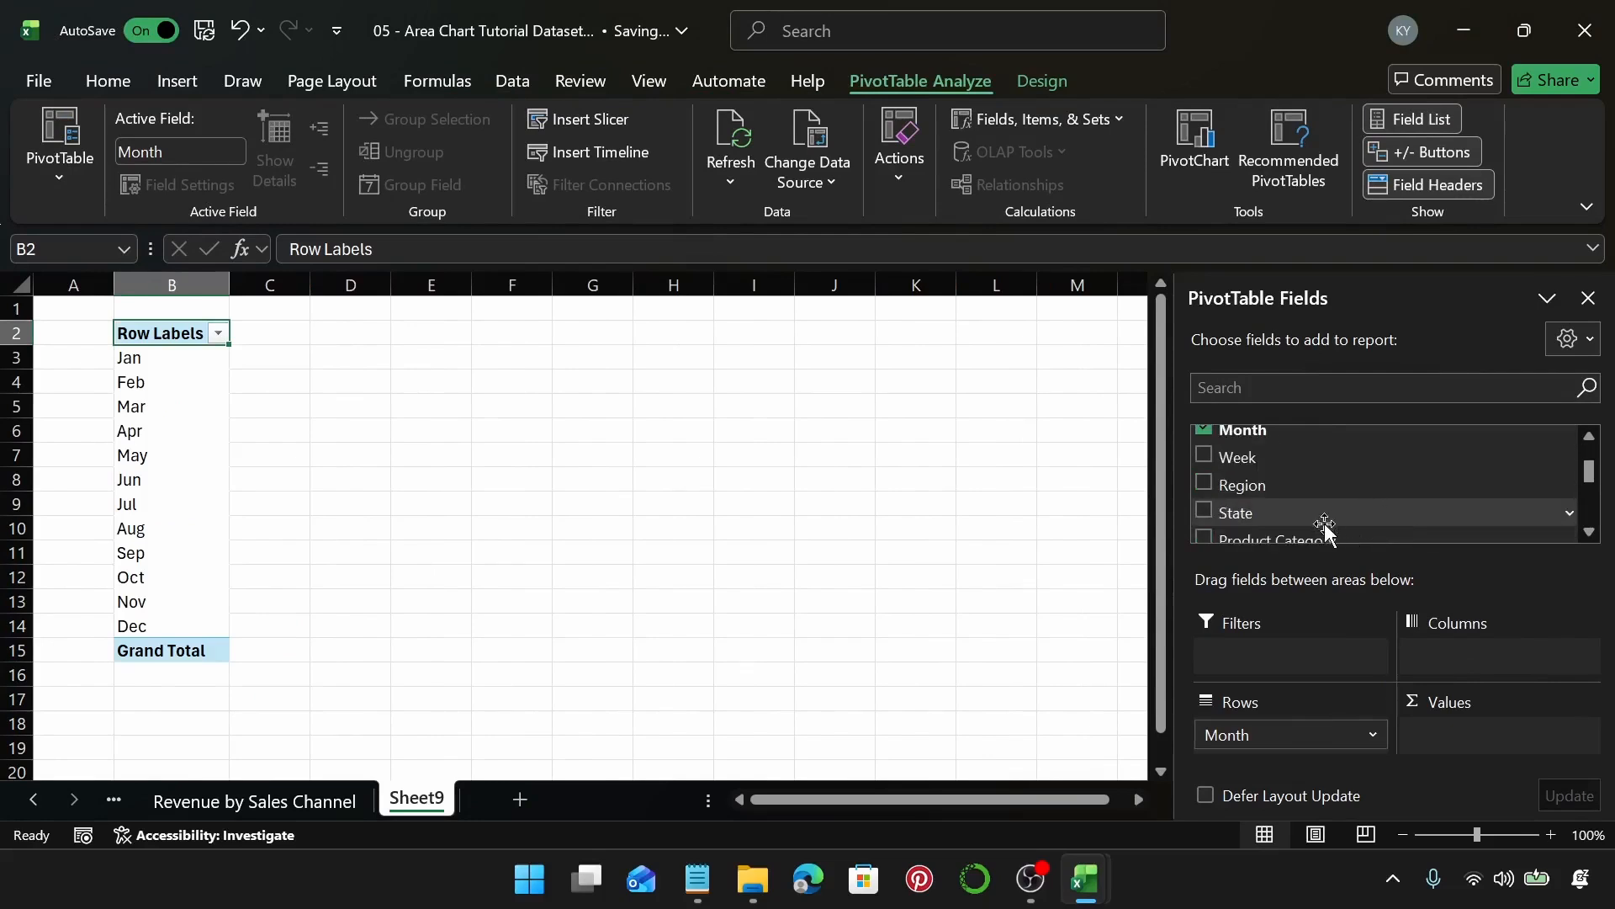
drag(1338, 521, 1491, 658)
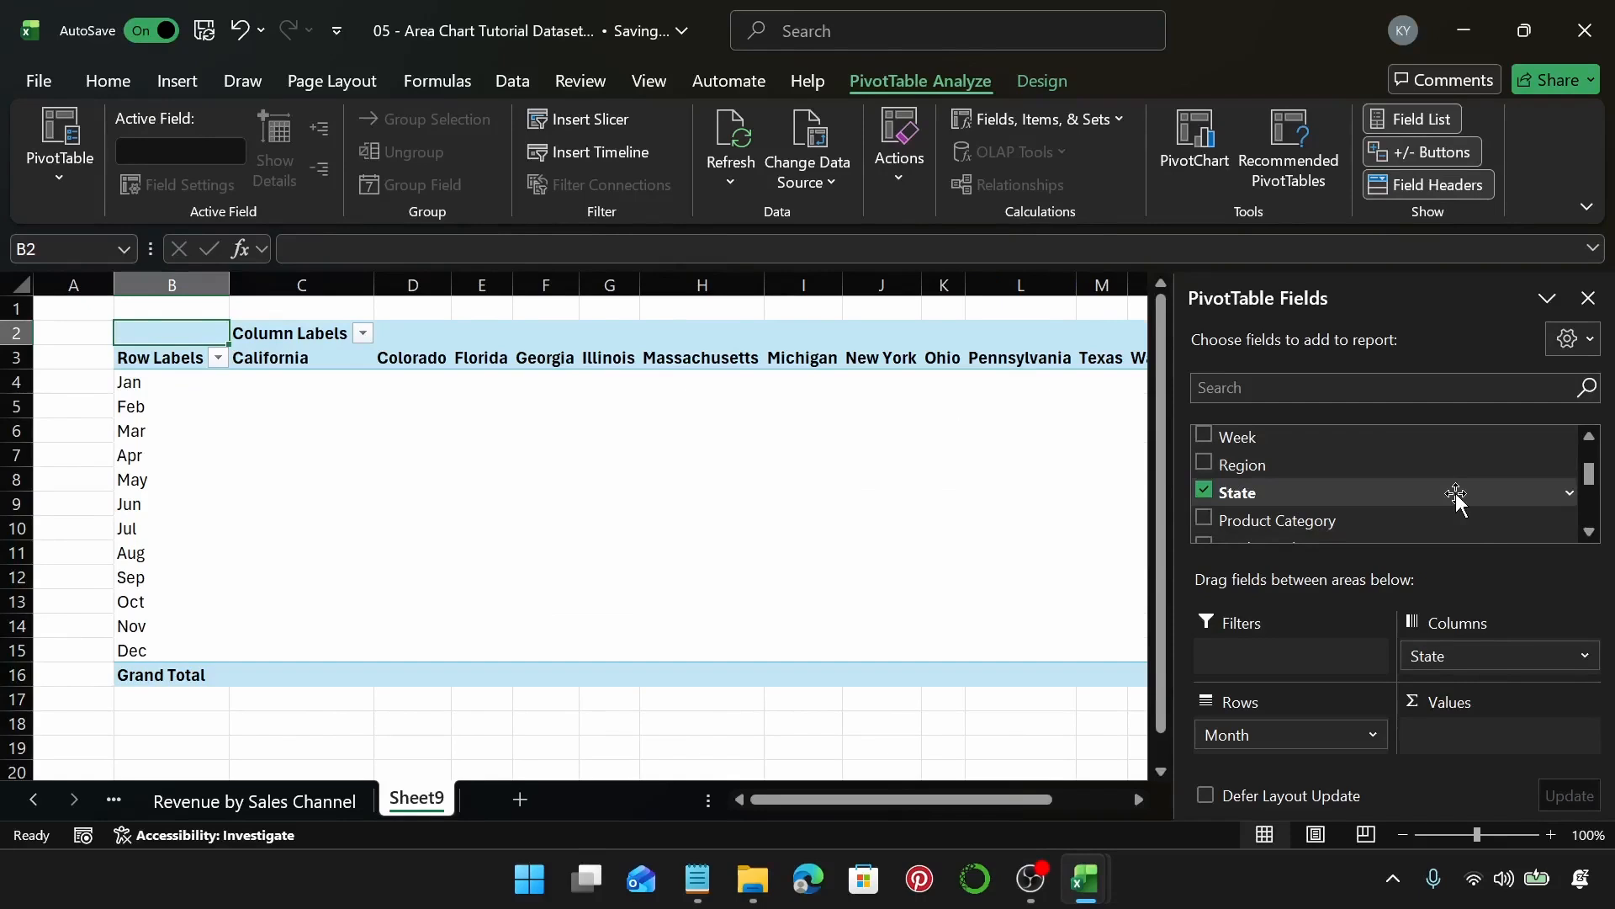
scroll(1454, 499, down, 2)
drag(1454, 498, 1472, 723)
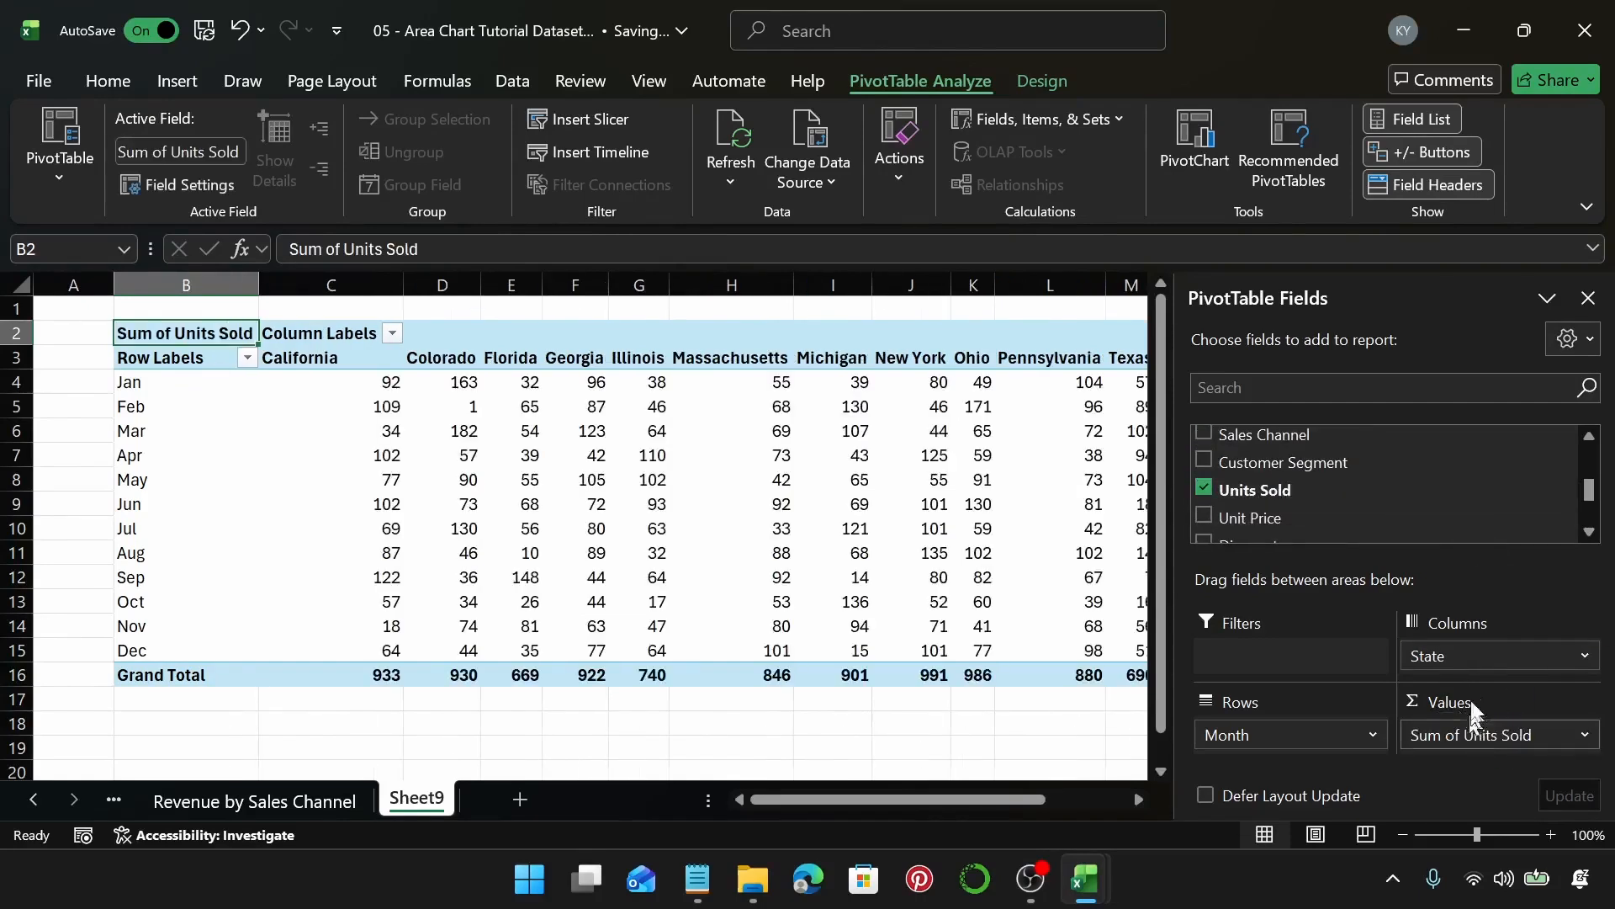
Insert a 3-D Stacked Area PivotChart from the units sold PivotTable and make it wider.
click(511, 505)
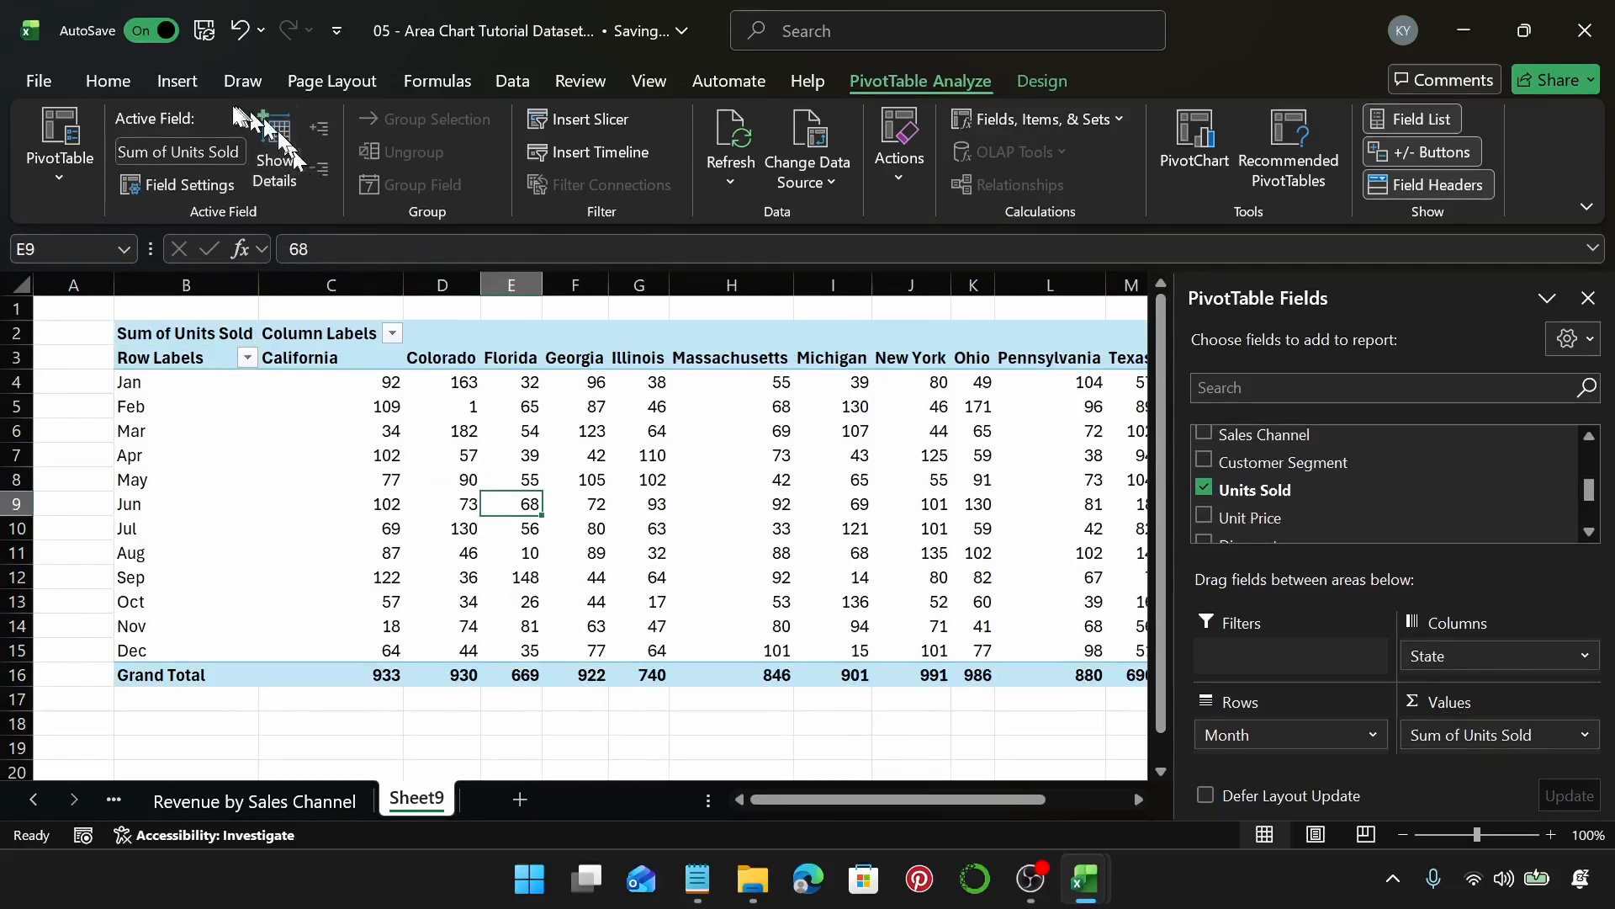
click(177, 80)
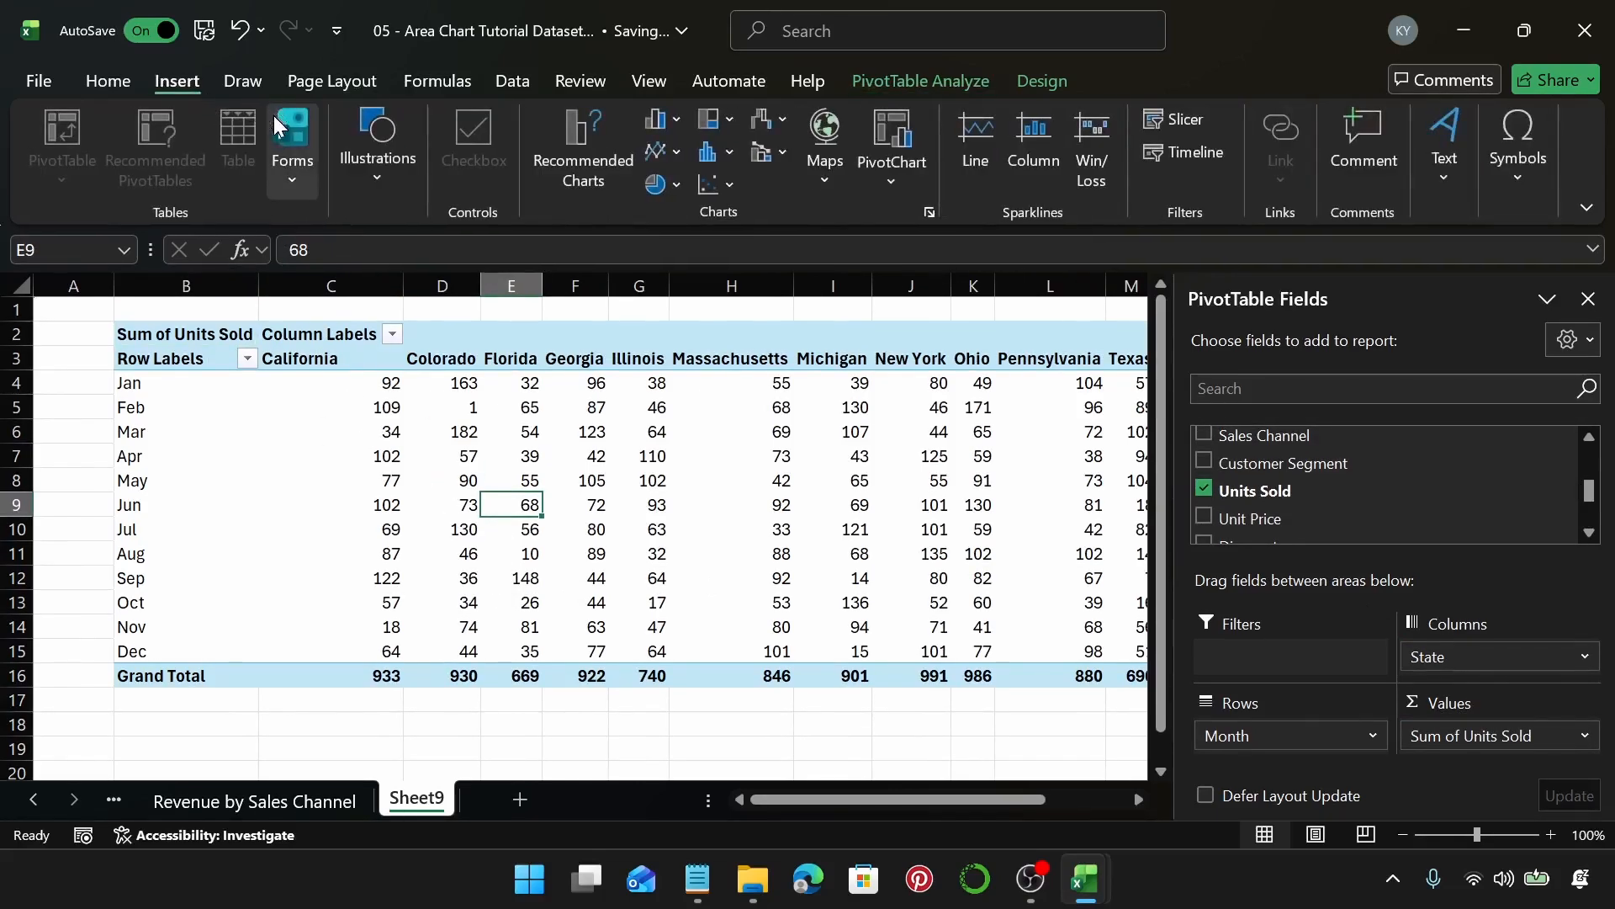
click(560, 156)
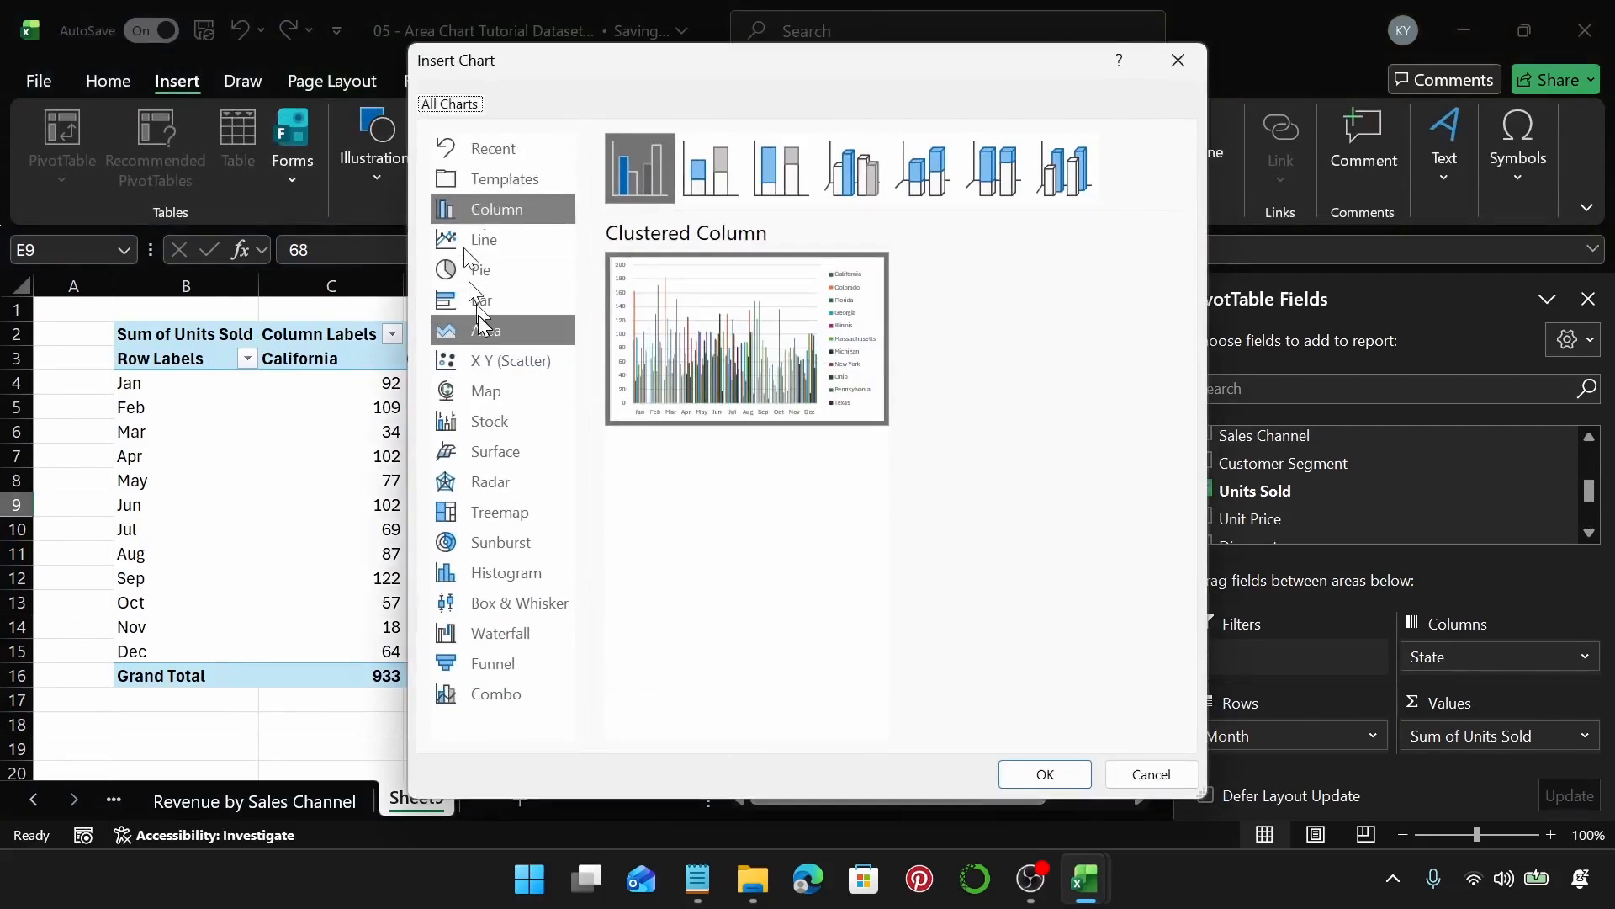
click(484, 328)
click(937, 176)
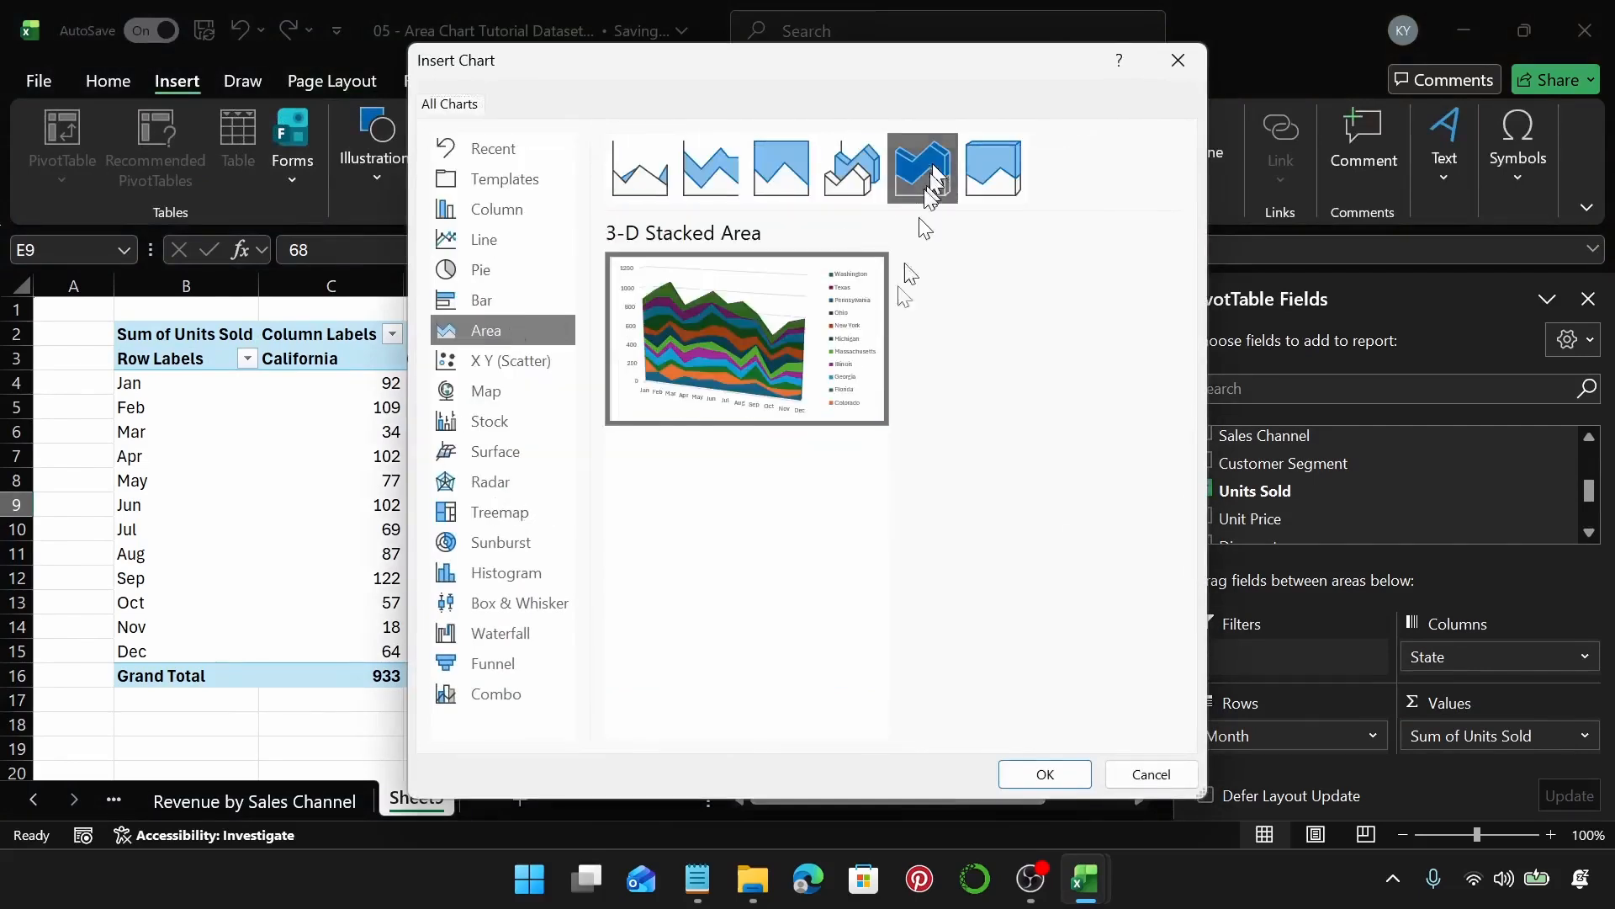
click(1044, 774)
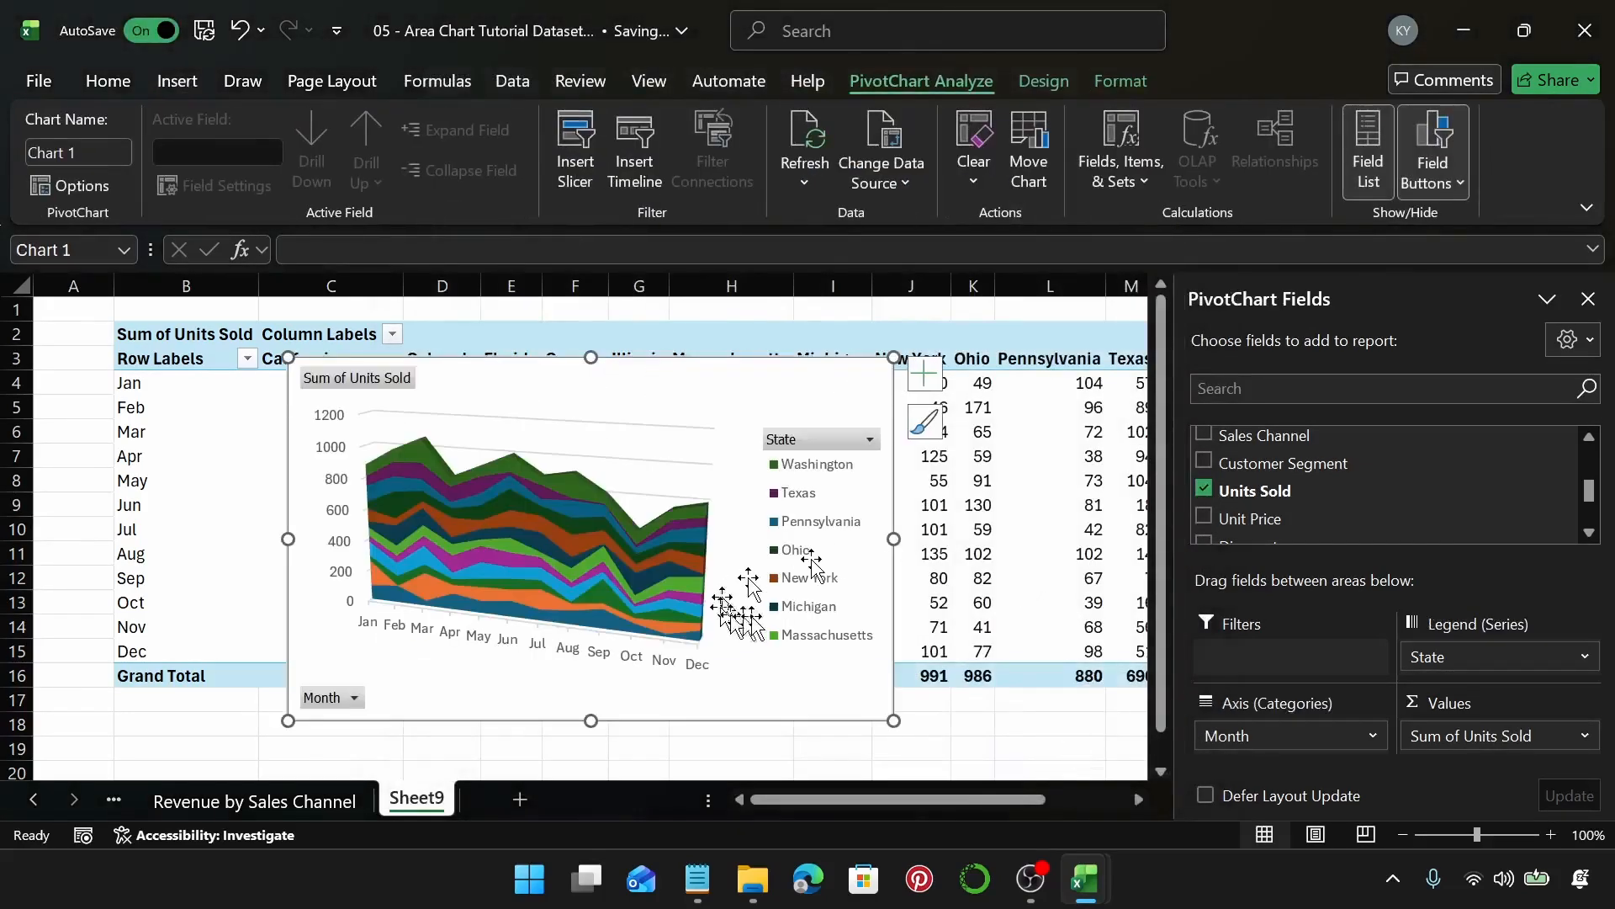
drag(894, 539, 986, 543)
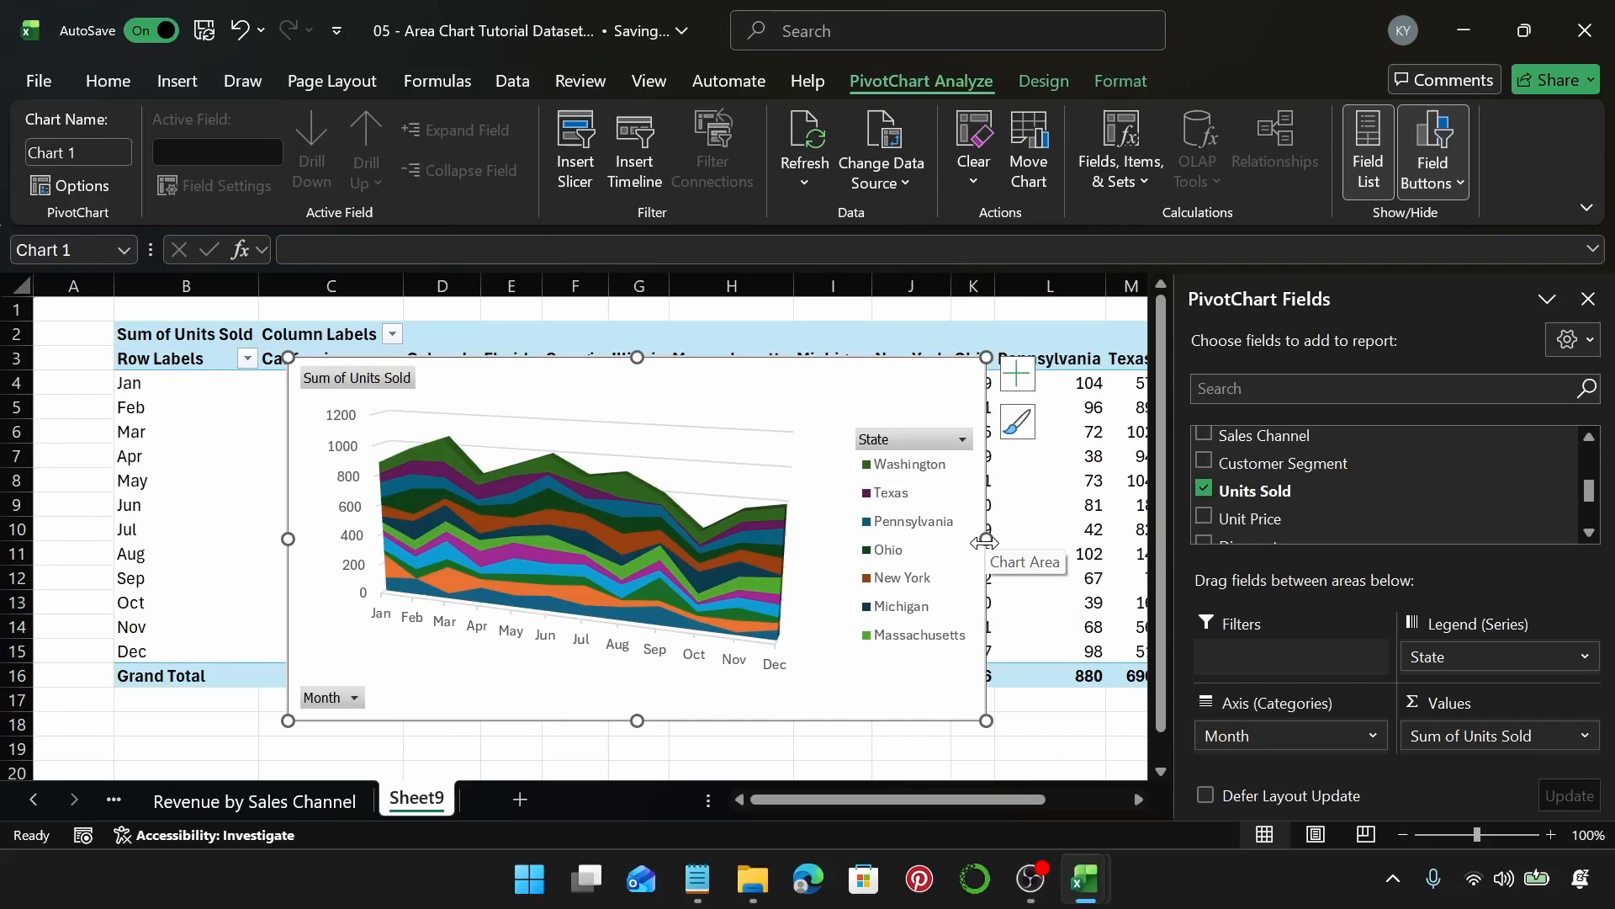
Check a few state series in the stacked area chart and hide all field buttons on it.
click(452, 464)
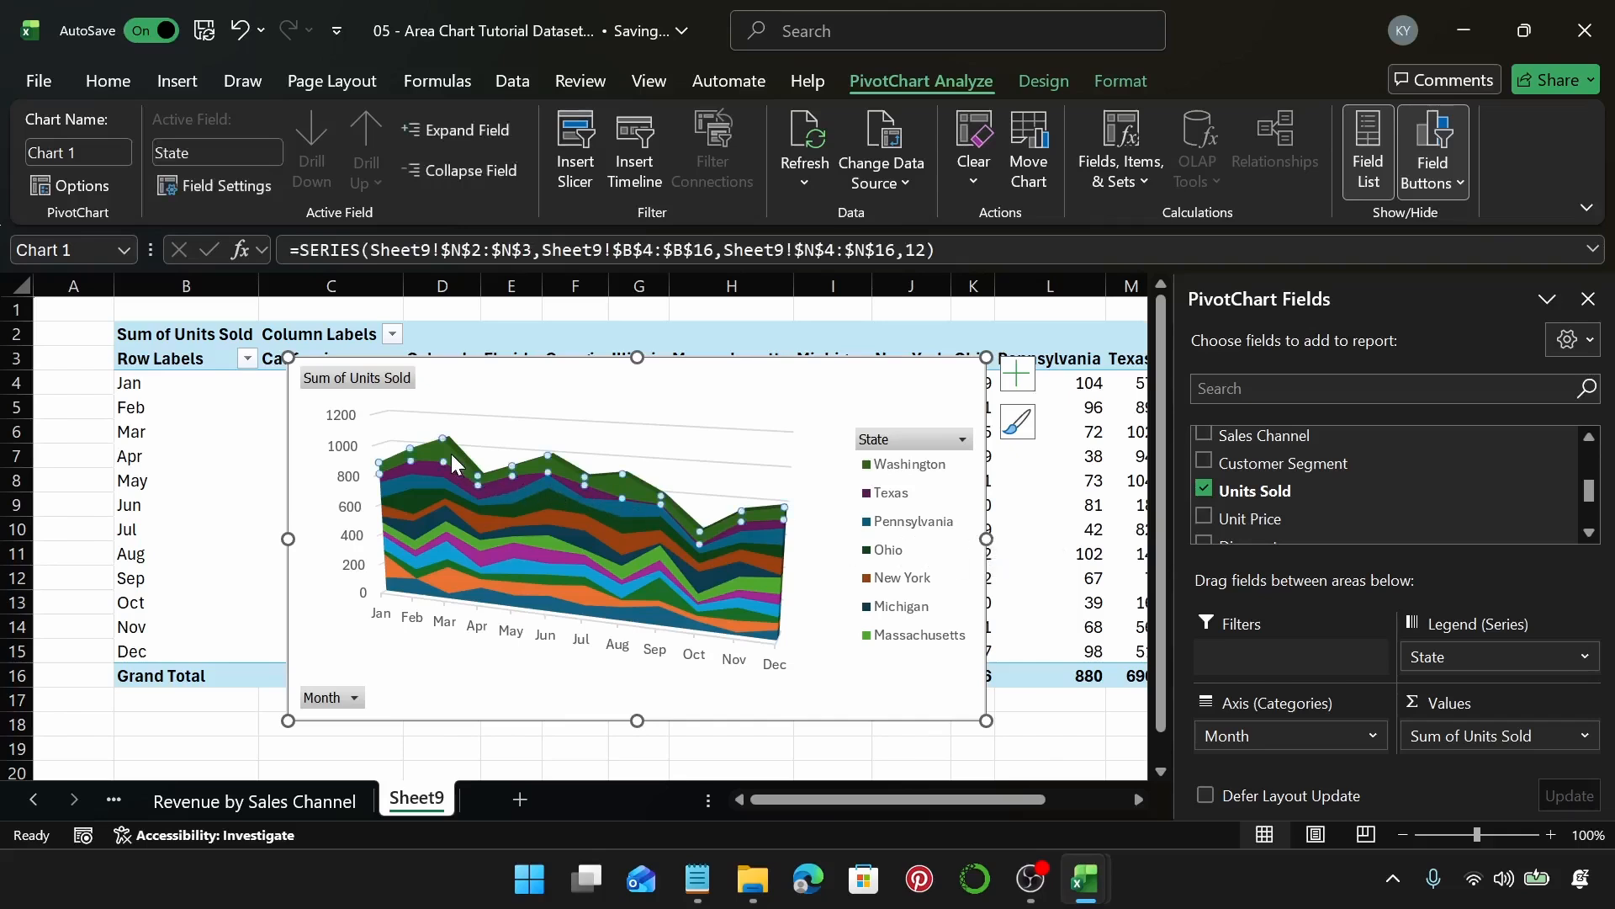
click(428, 468)
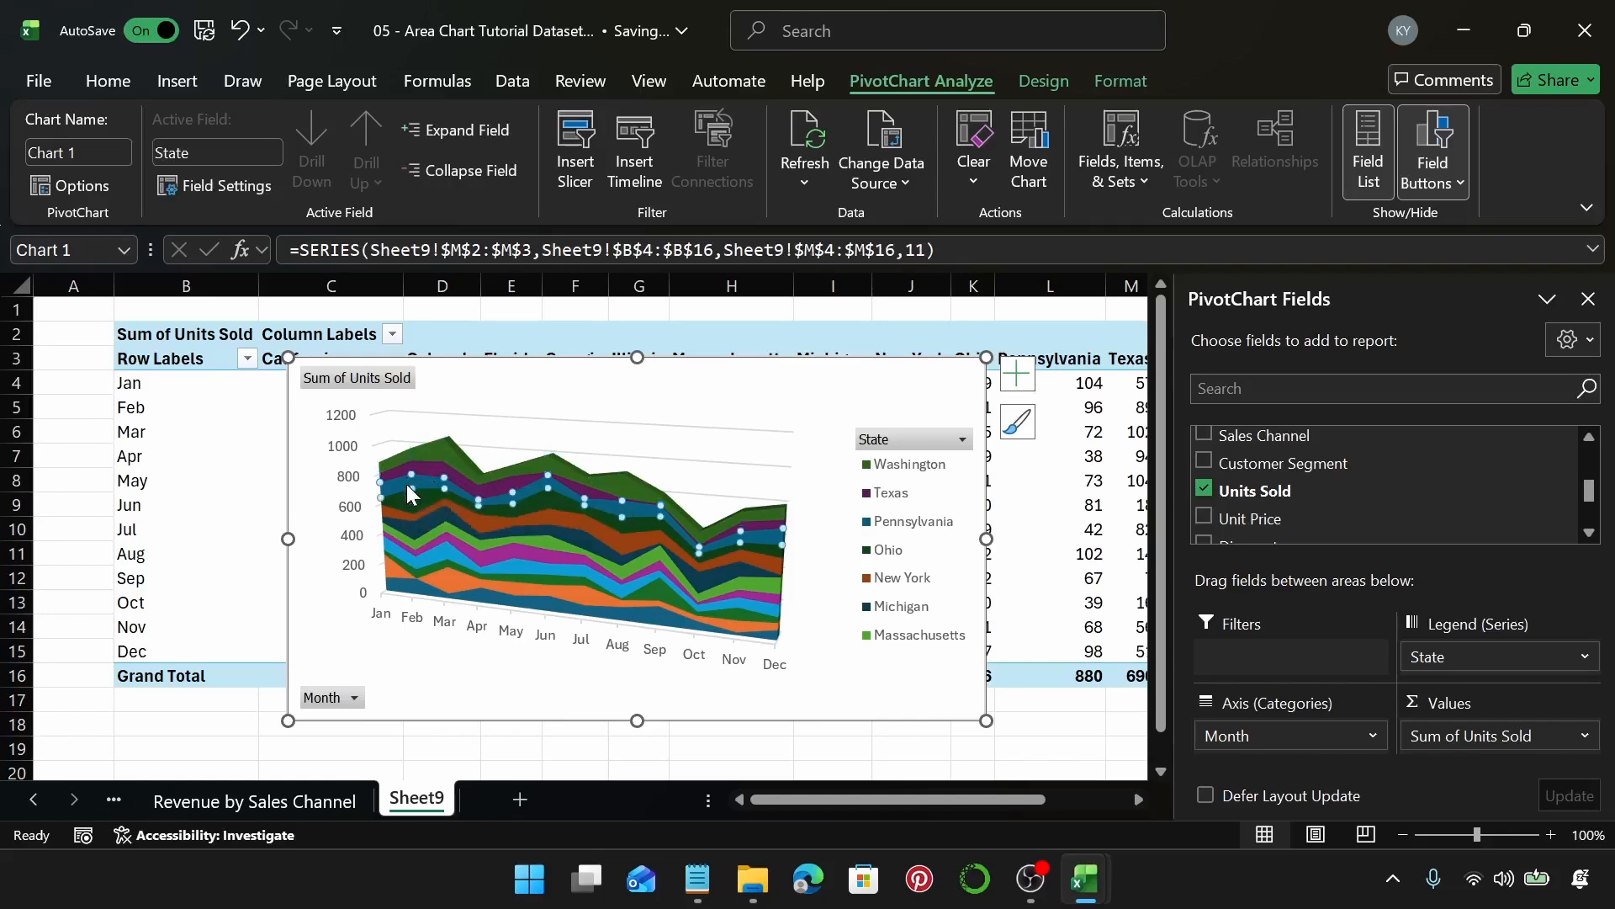
click(416, 501)
click(416, 501)
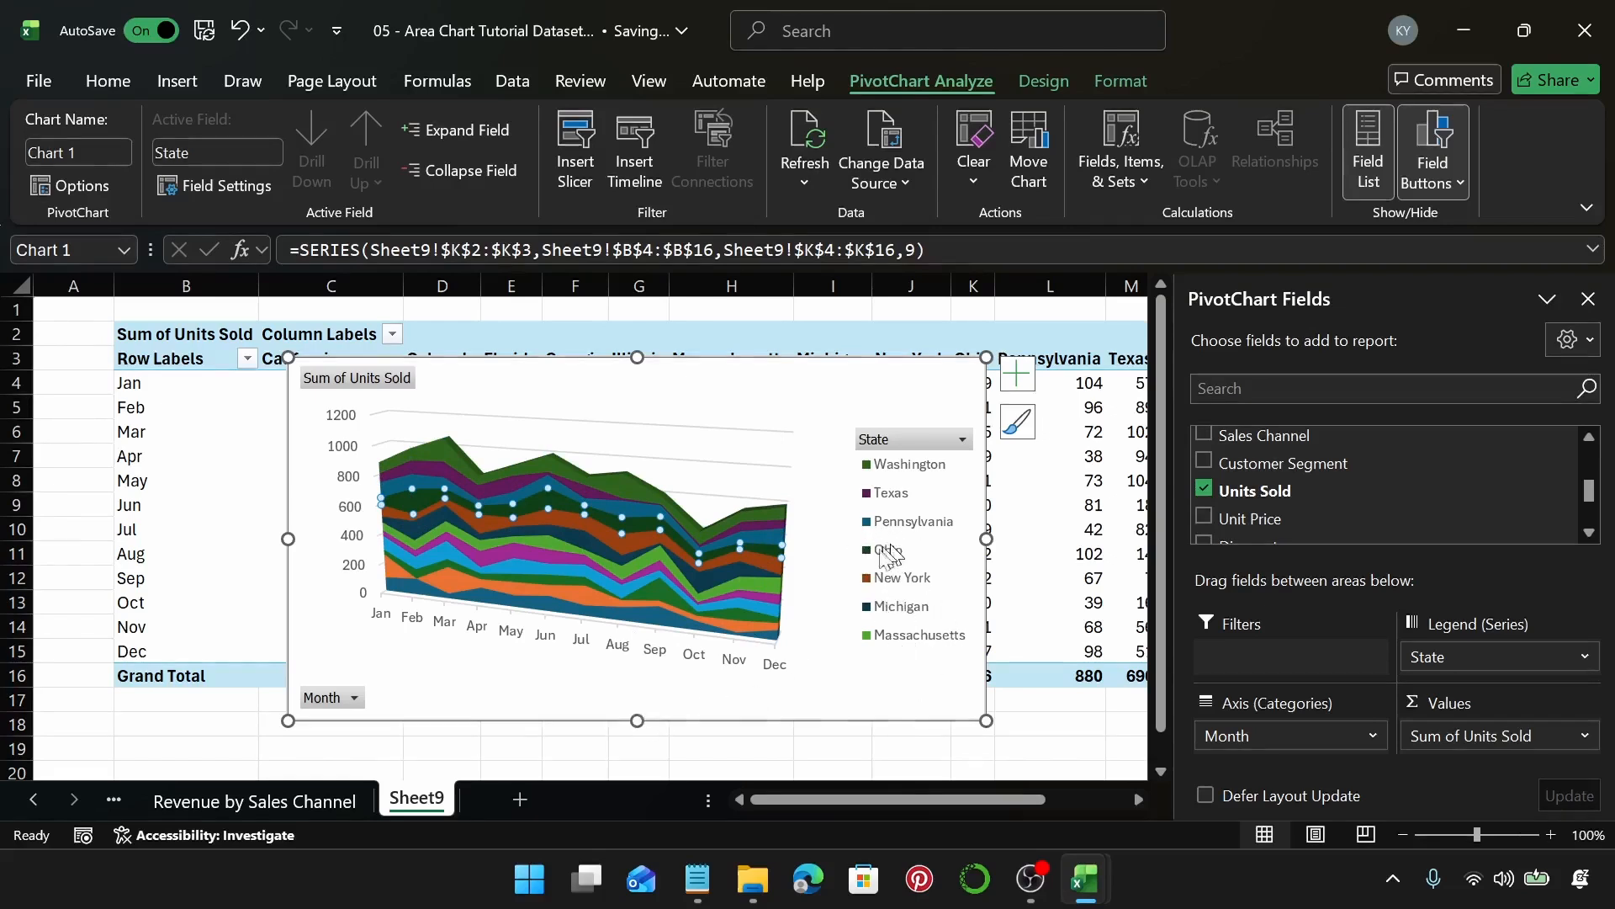
right_click(402, 383)
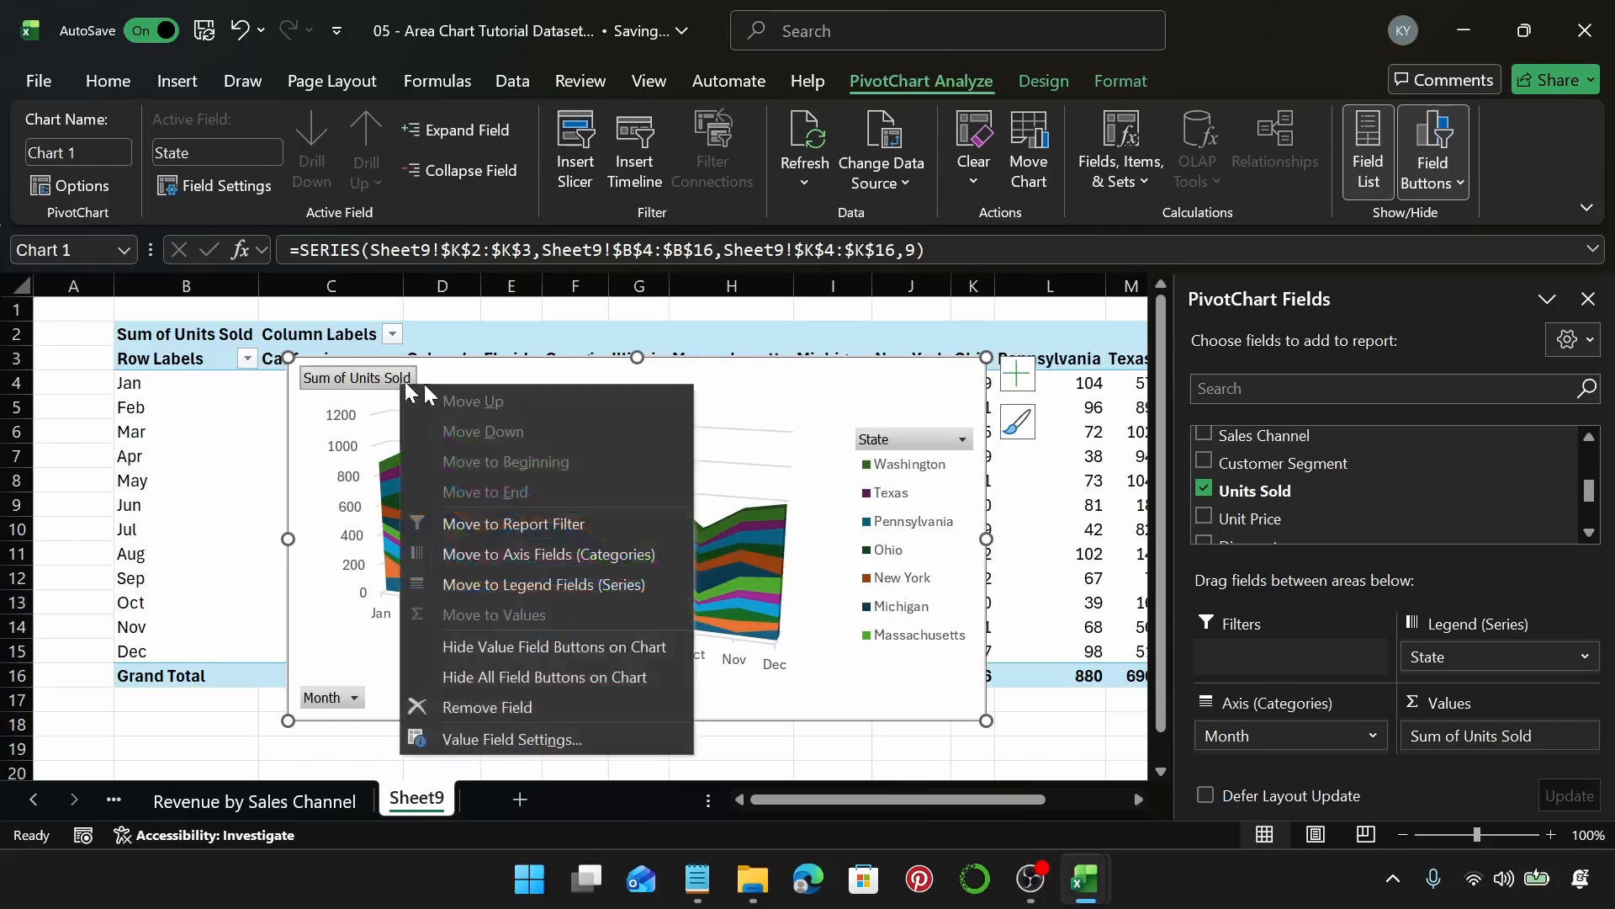
click(536, 670)
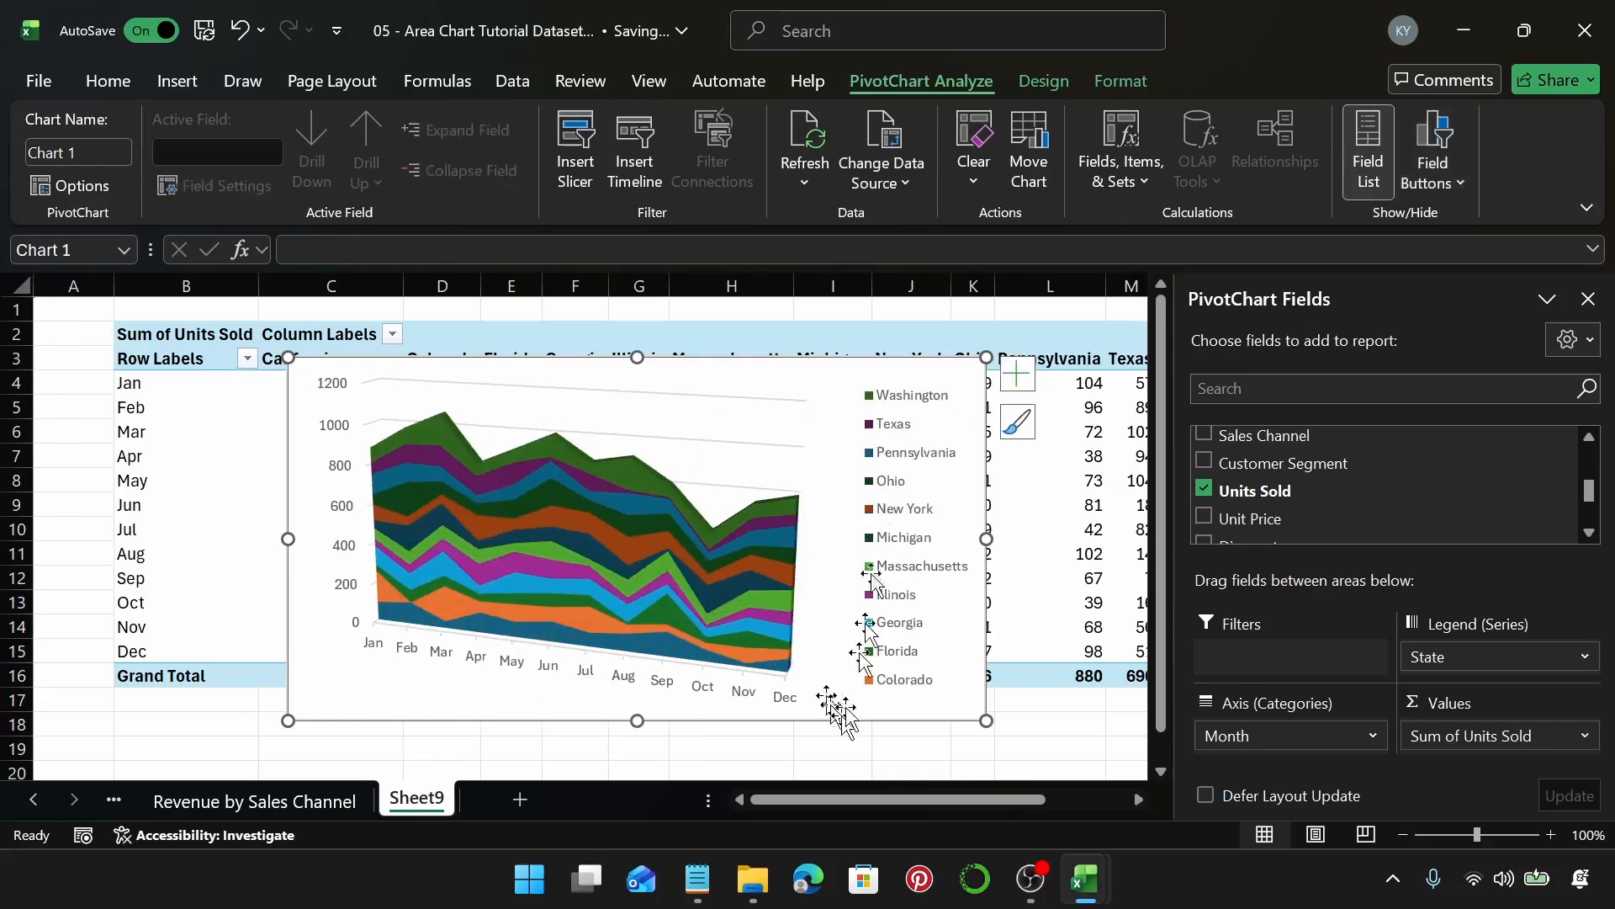
Add a chart title reading "Units Sold by State".
click(1020, 372)
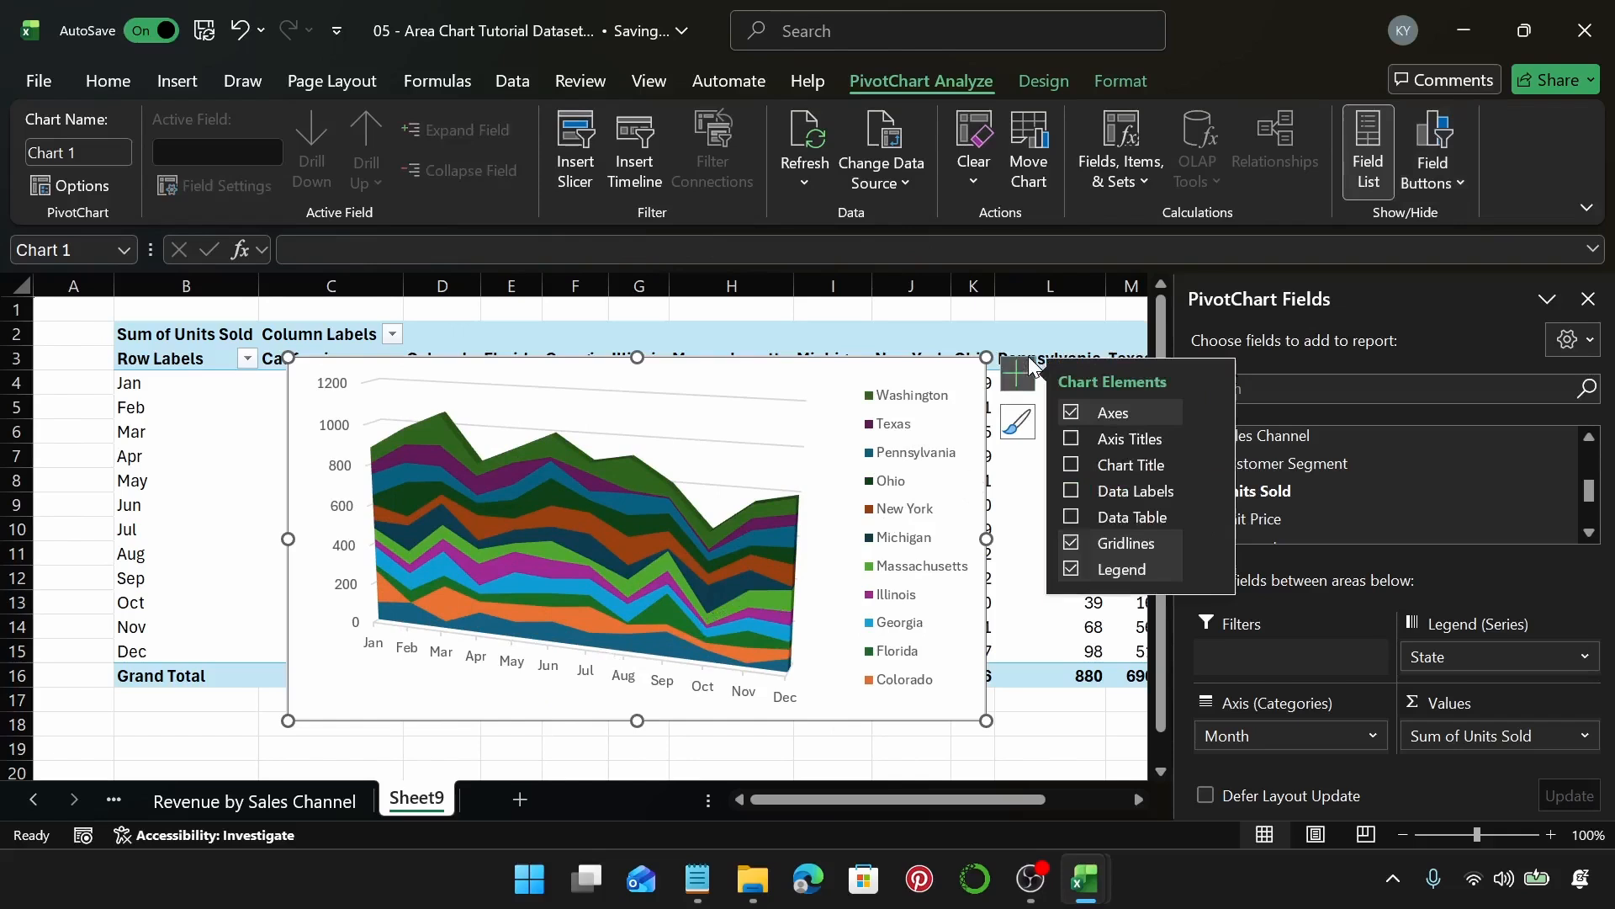
click(1070, 466)
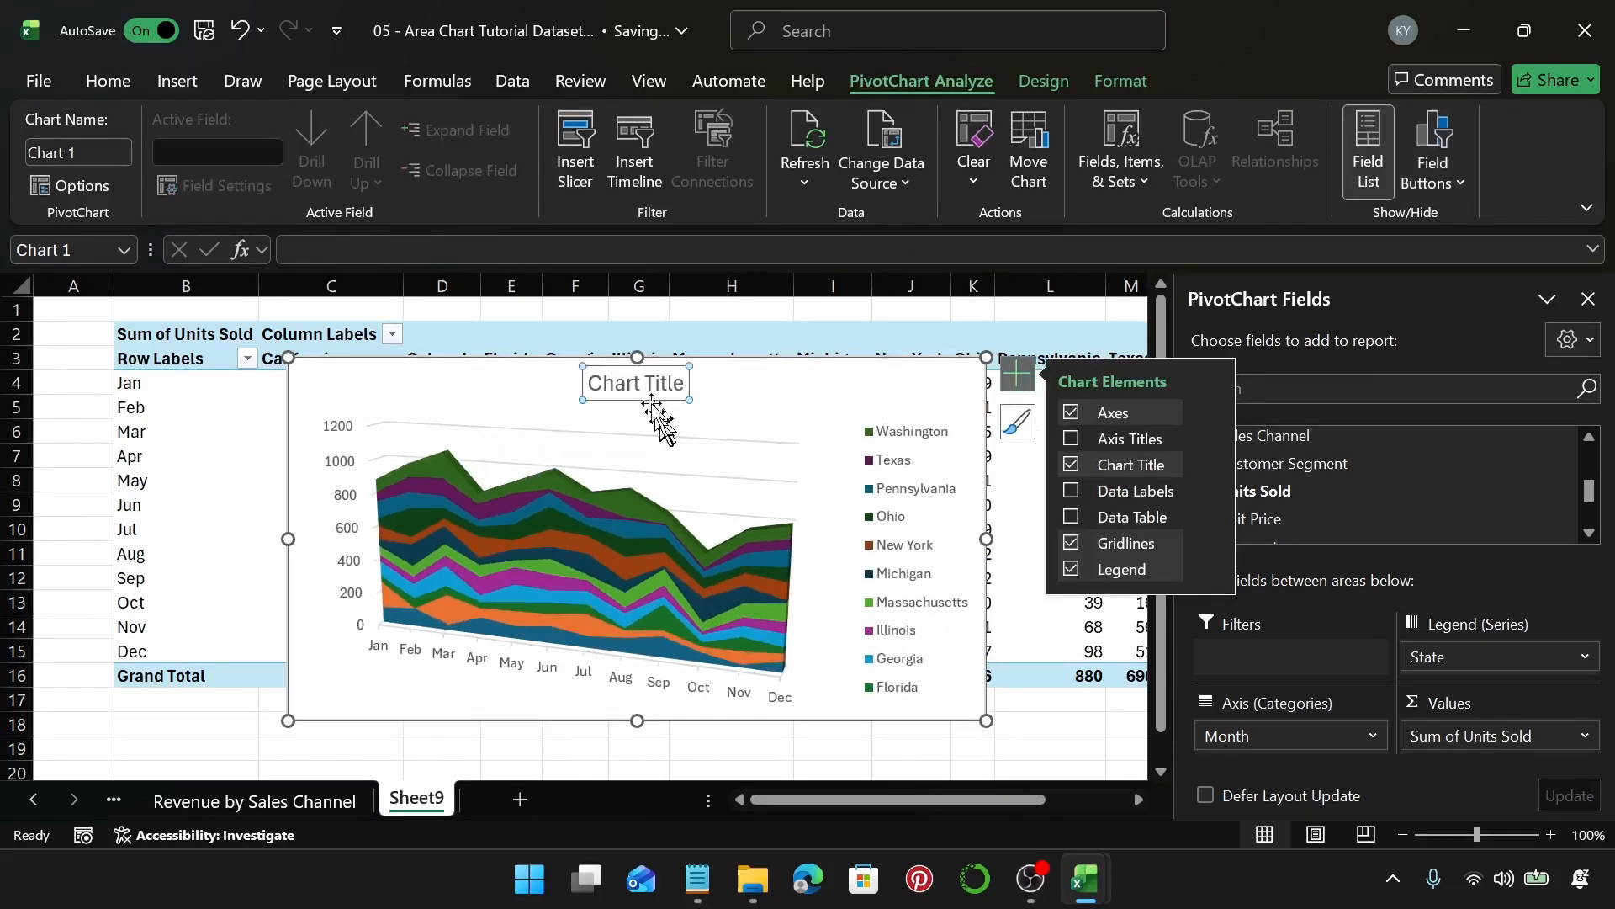
click(626, 380)
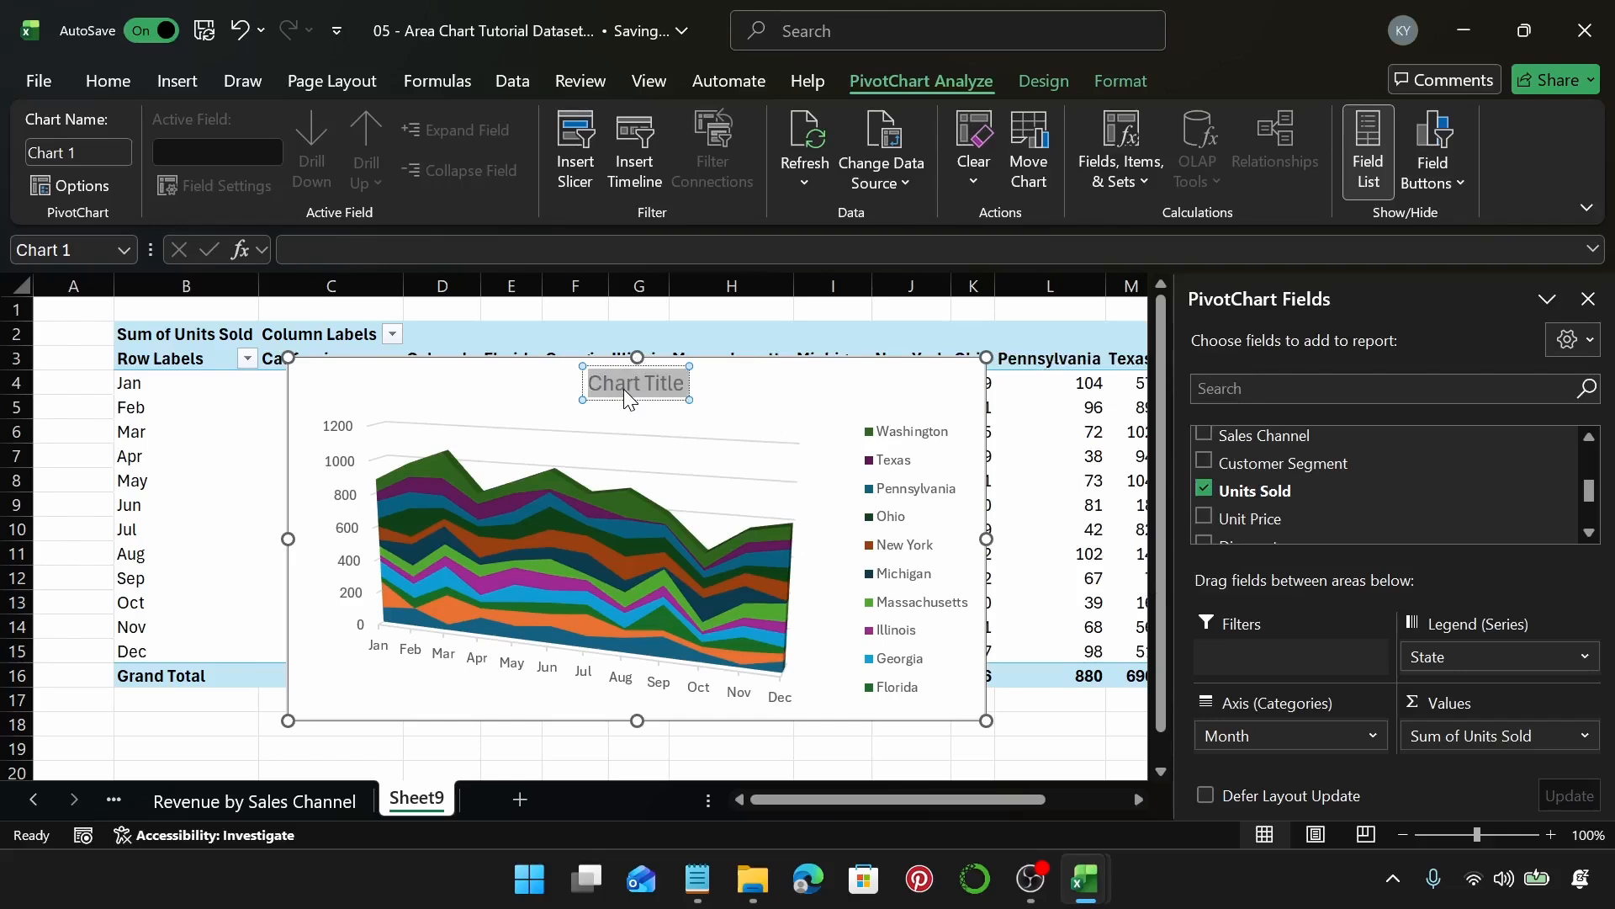
text(U)
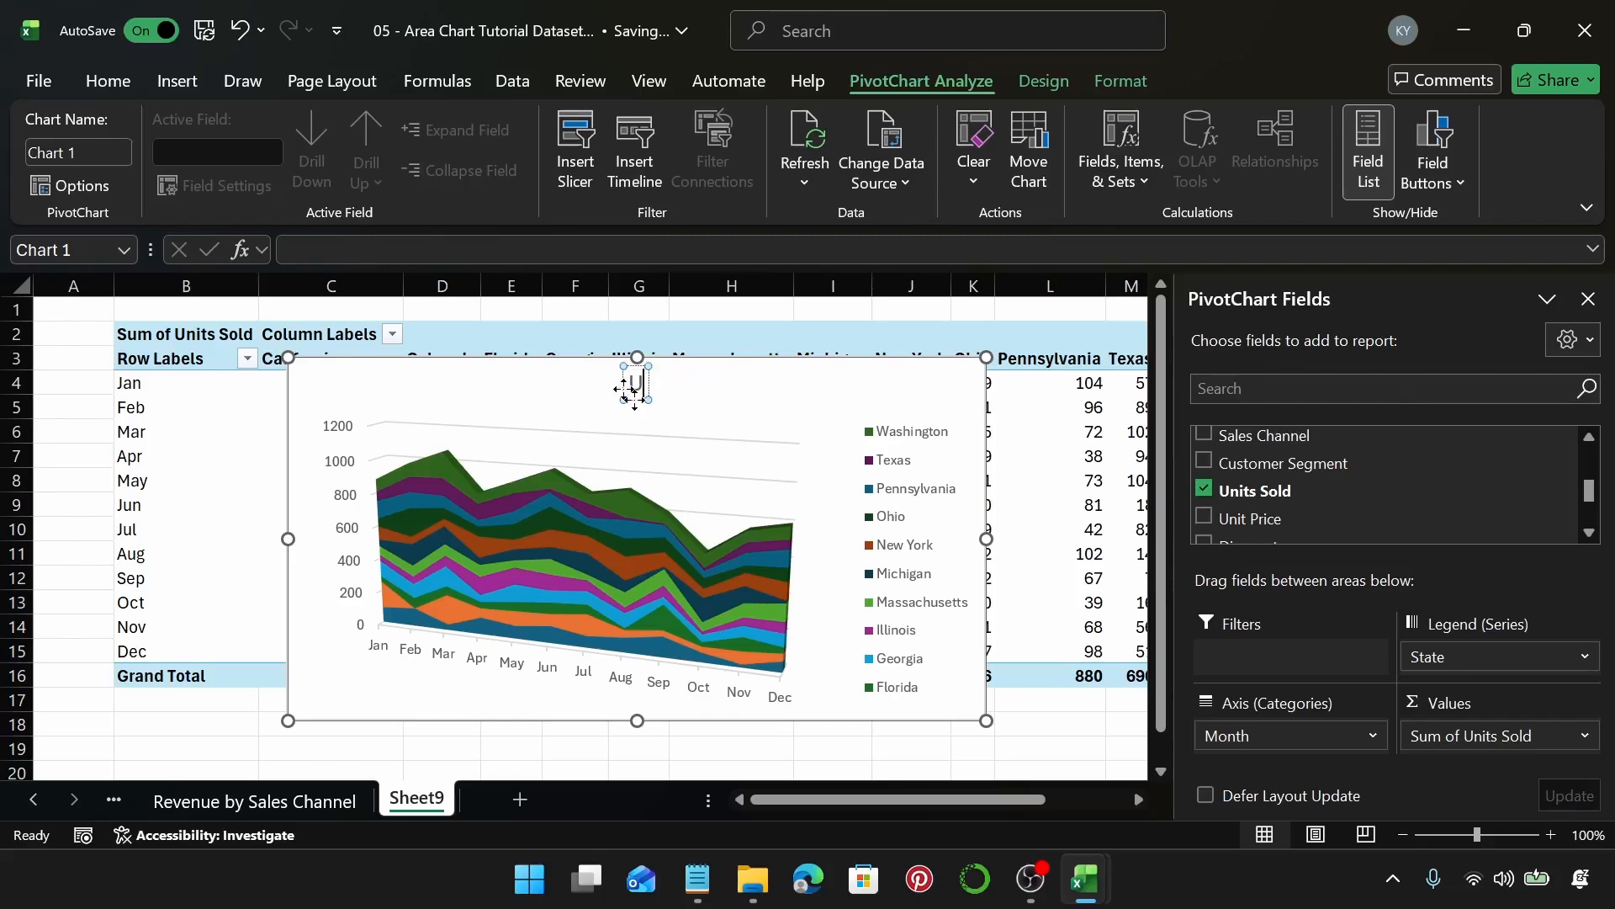
text(nits)
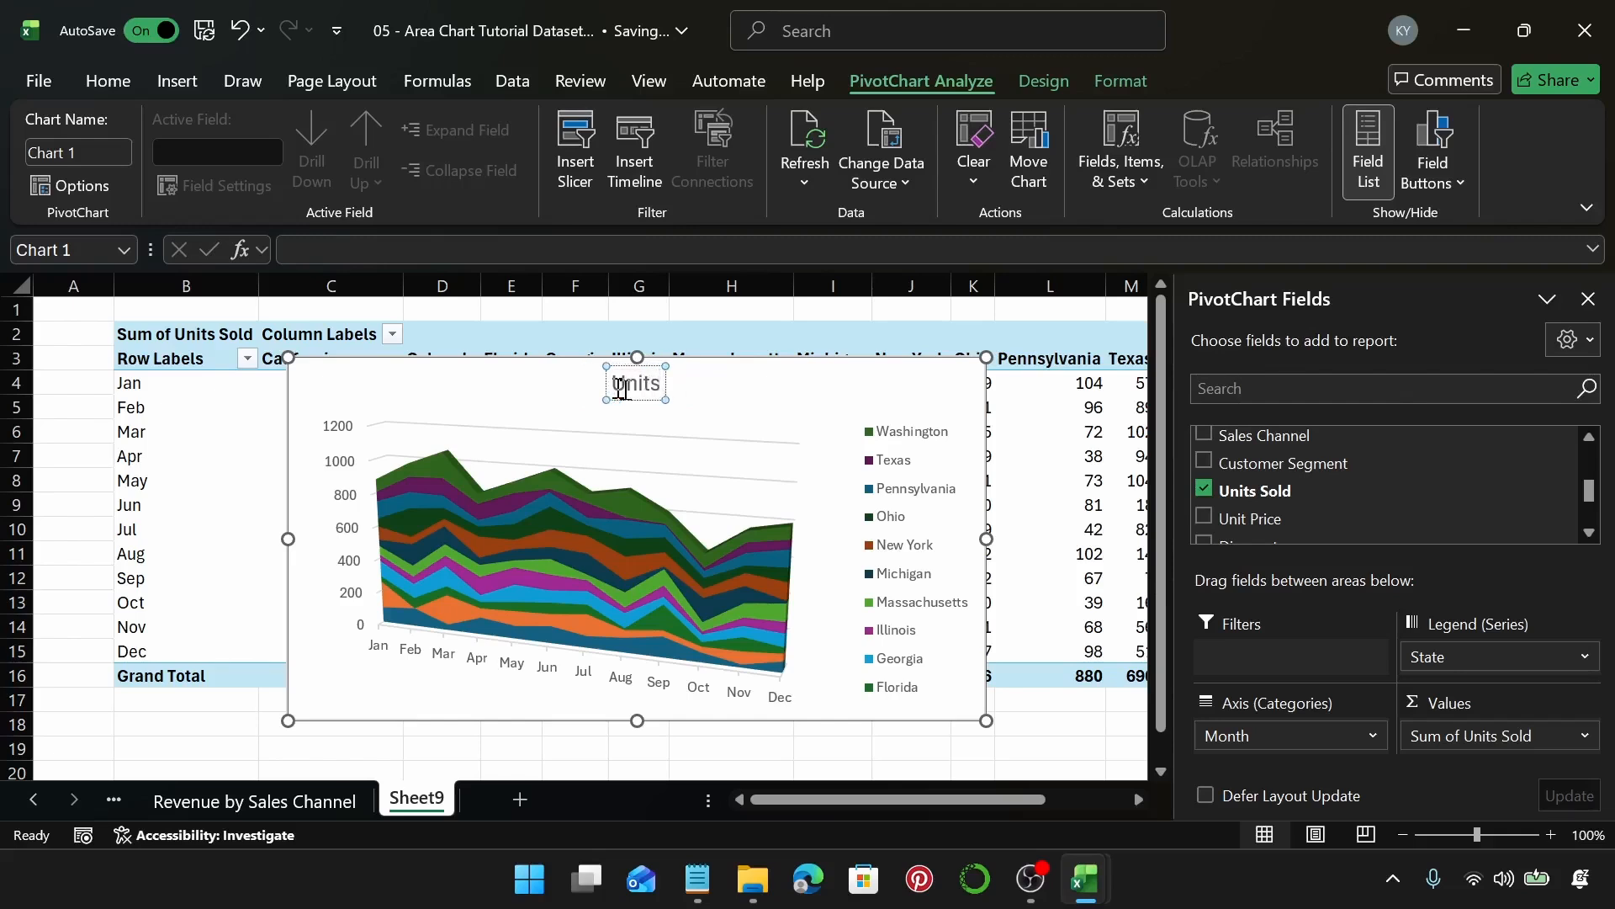
text( Sold b)
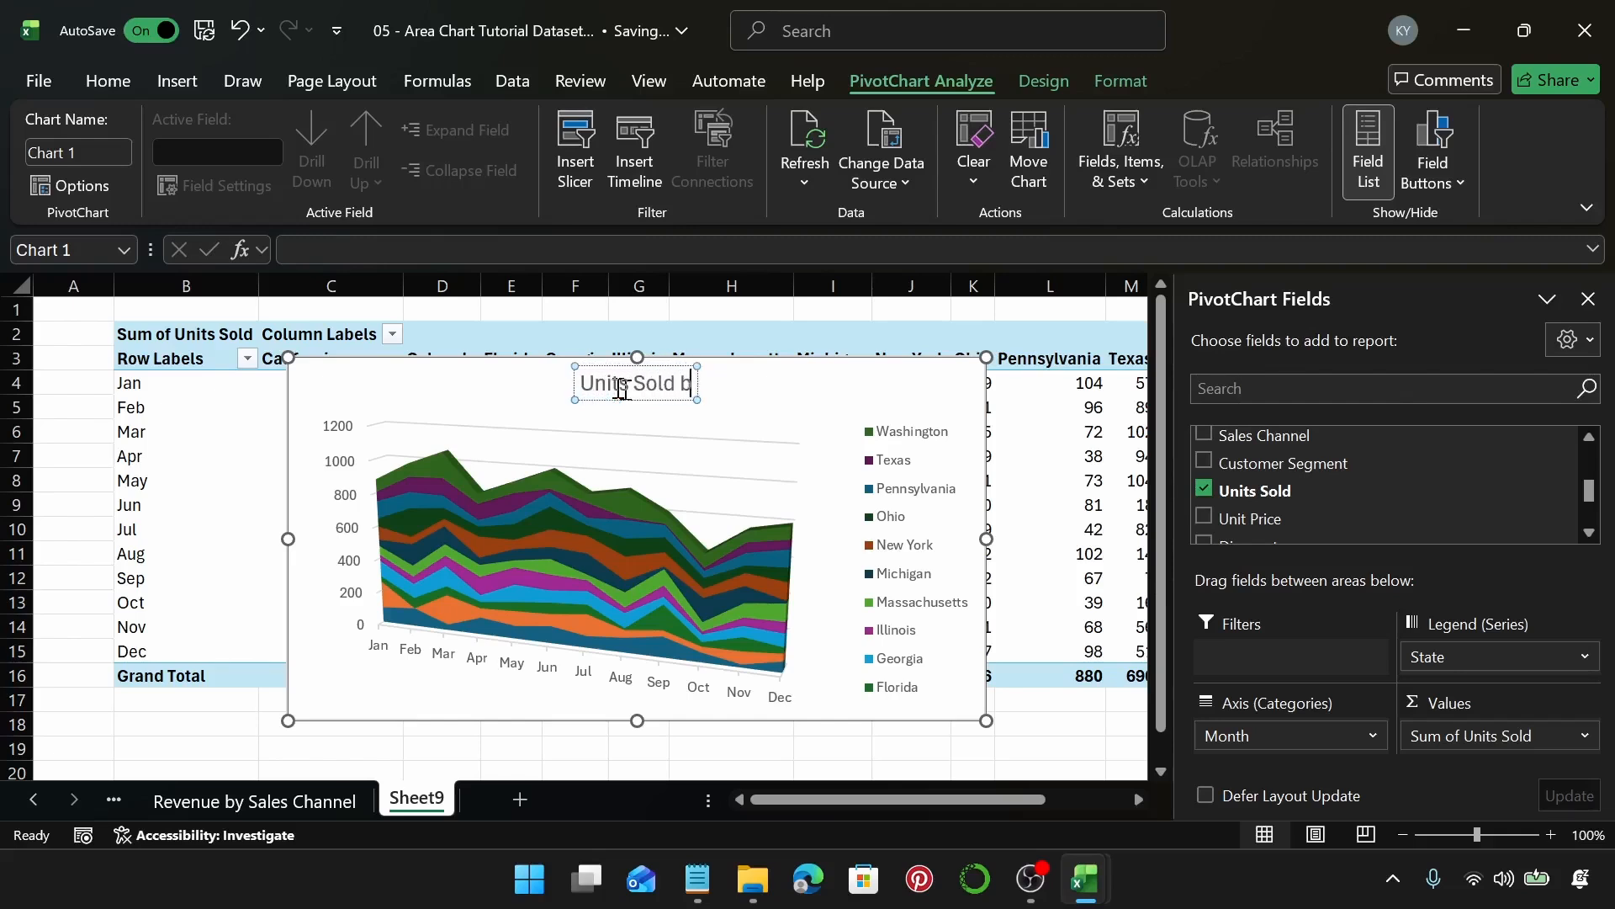
text(y Stat)
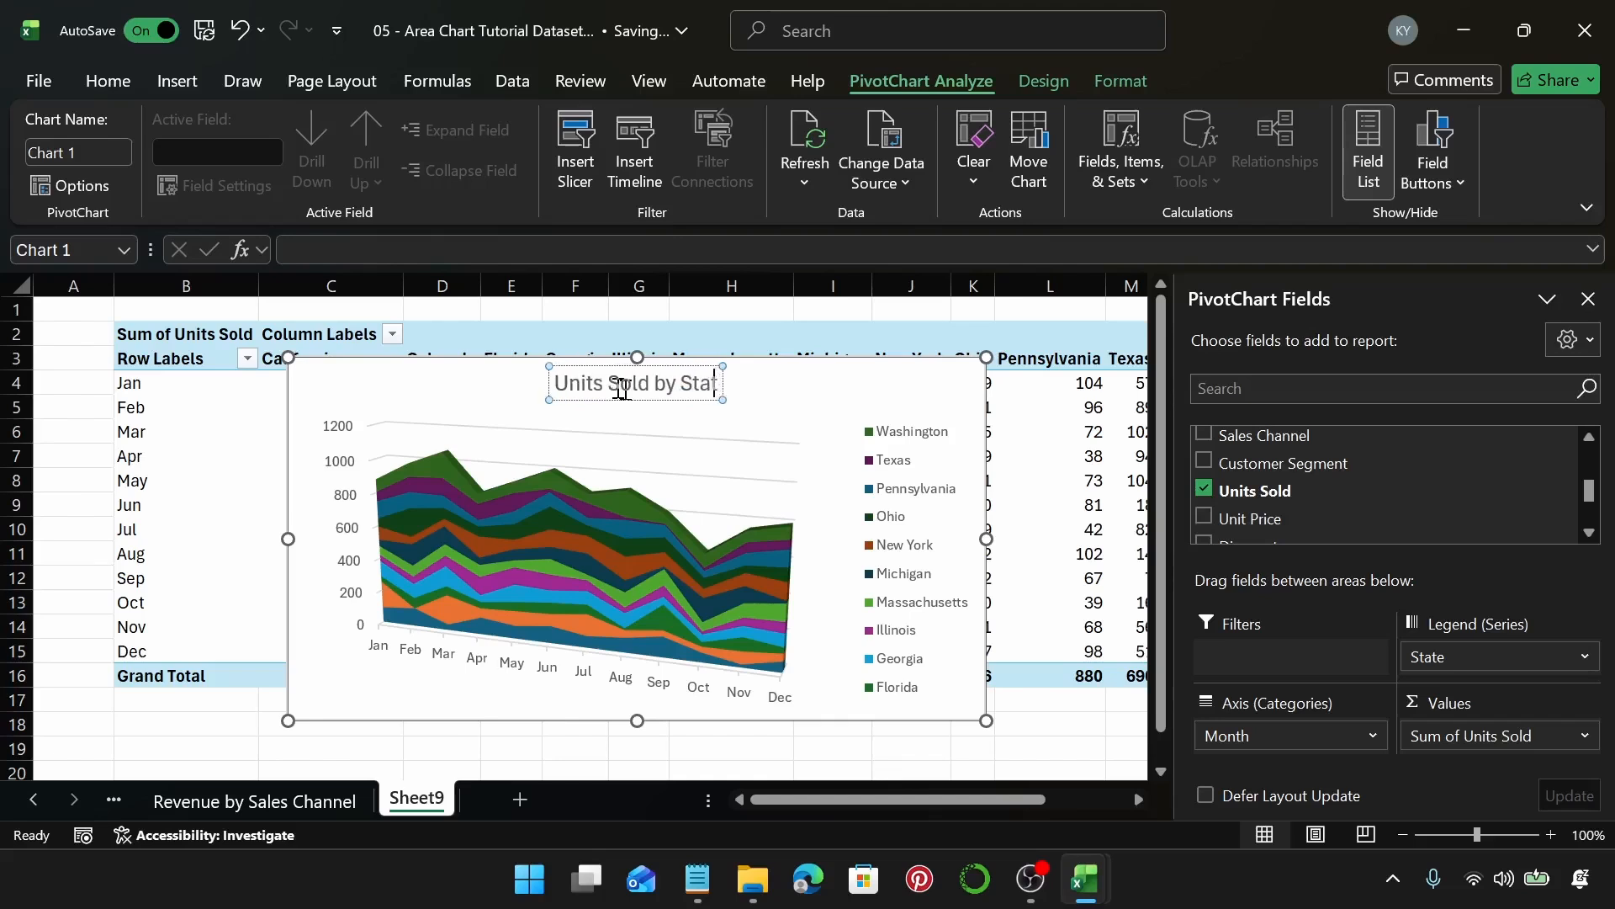
text(e)
Copy the chart title text and use it to rename the worksheet "Units Sold by State".
key(ctrl+a)
key(ctrl+c)
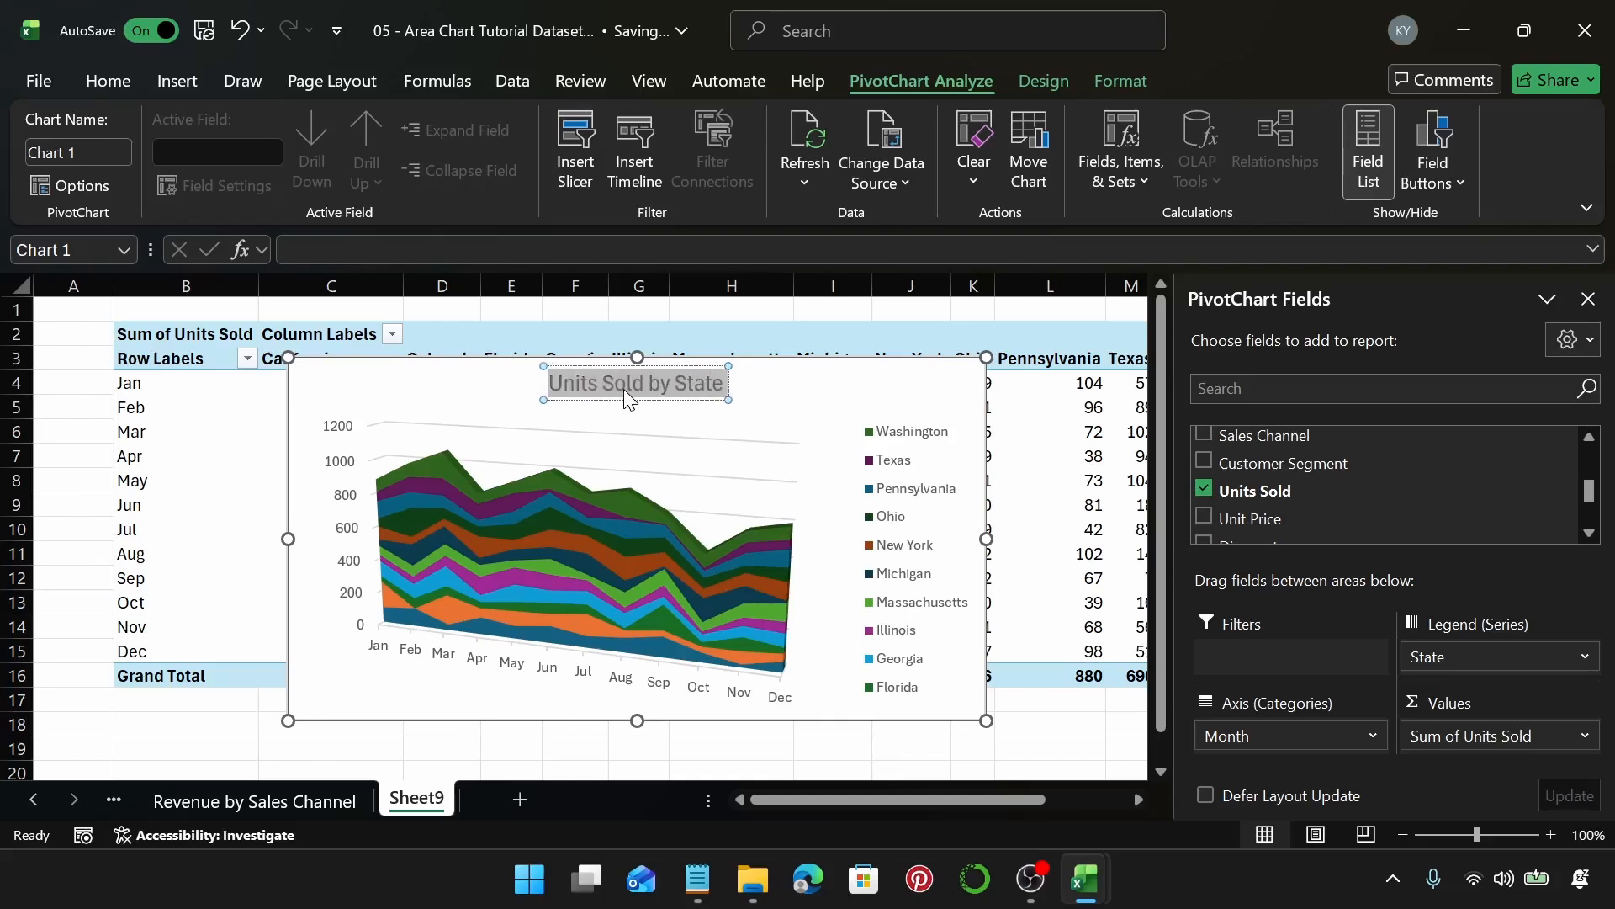
double_click(430, 796)
key(ctrl+v)
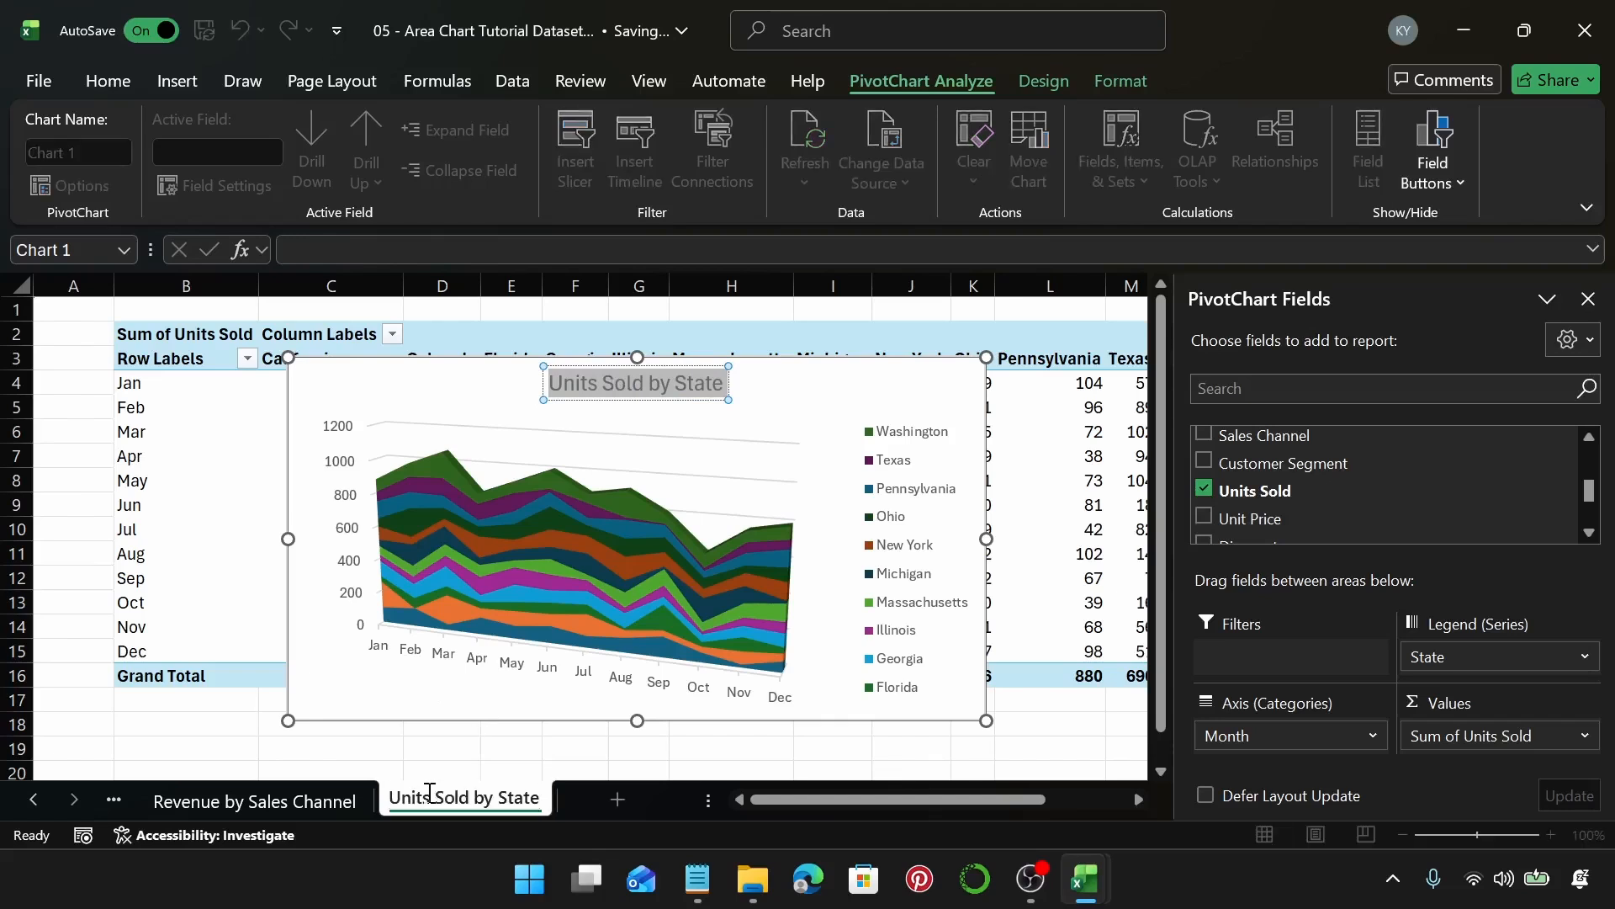
key(Return)
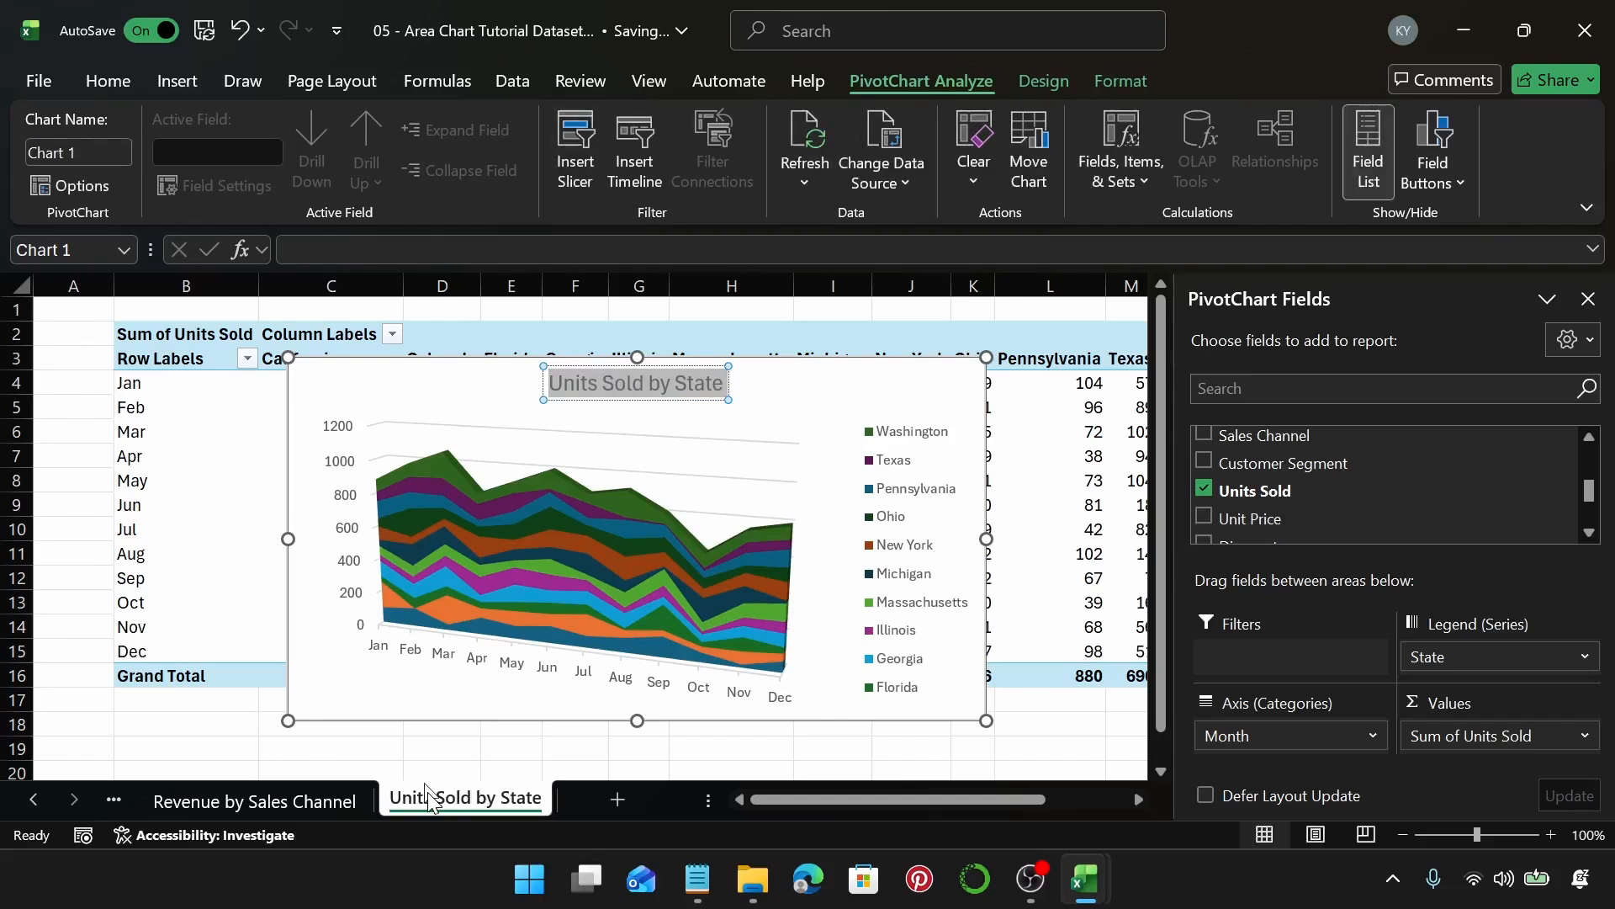
Move the Units Sold by State chart up to the first rows and make it taller so the legend fits every state.
click(925, 387)
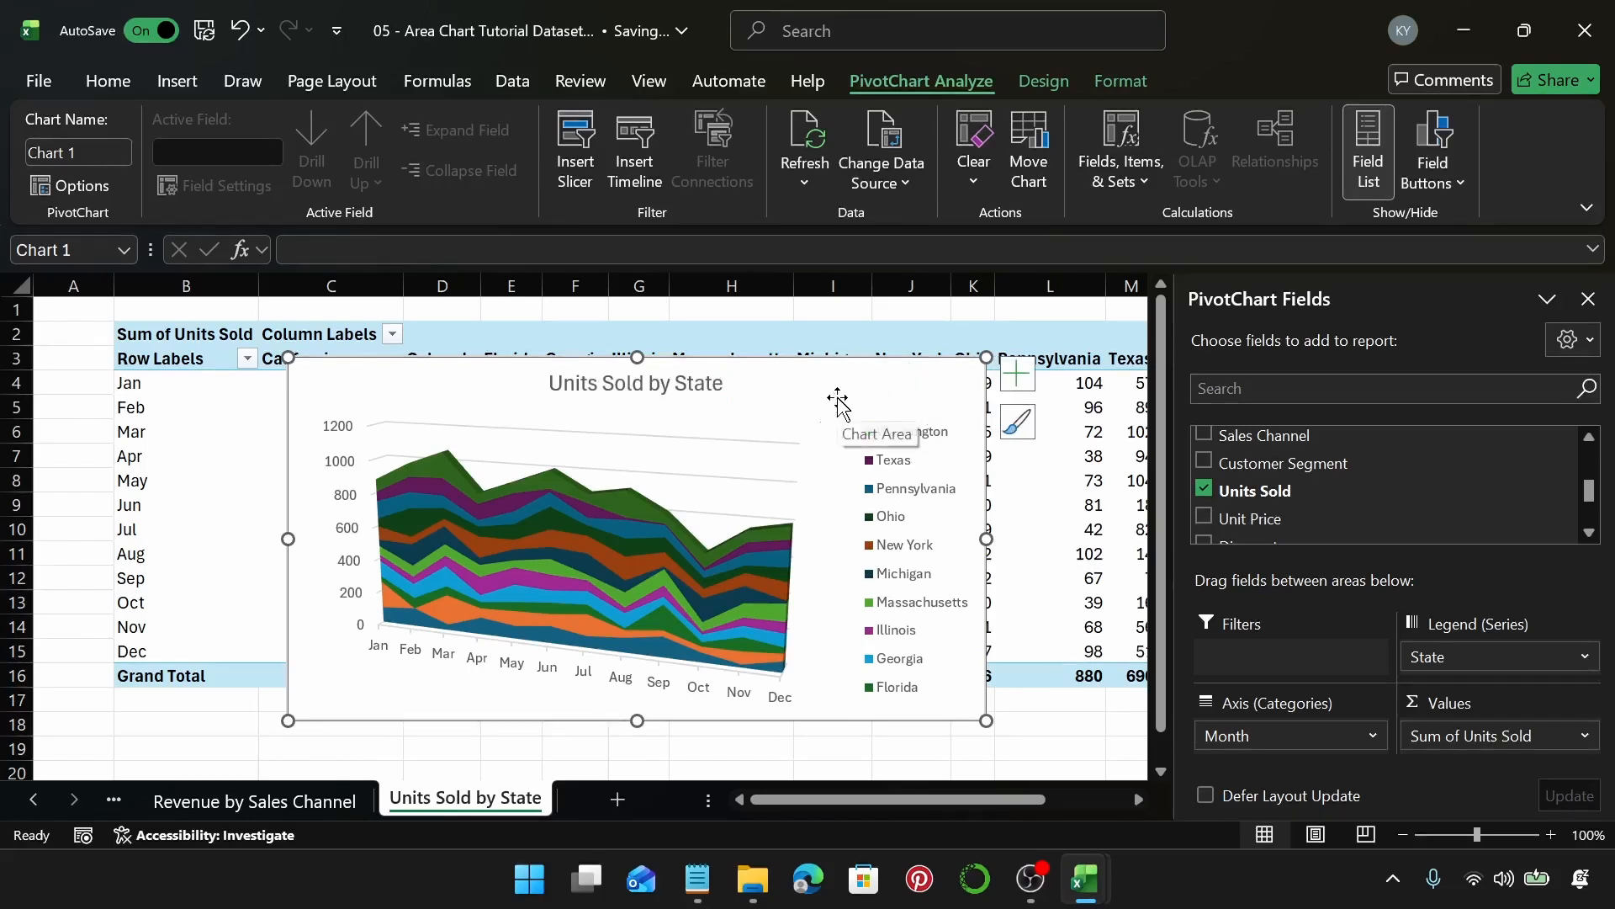
drag(813, 416, 822, 350)
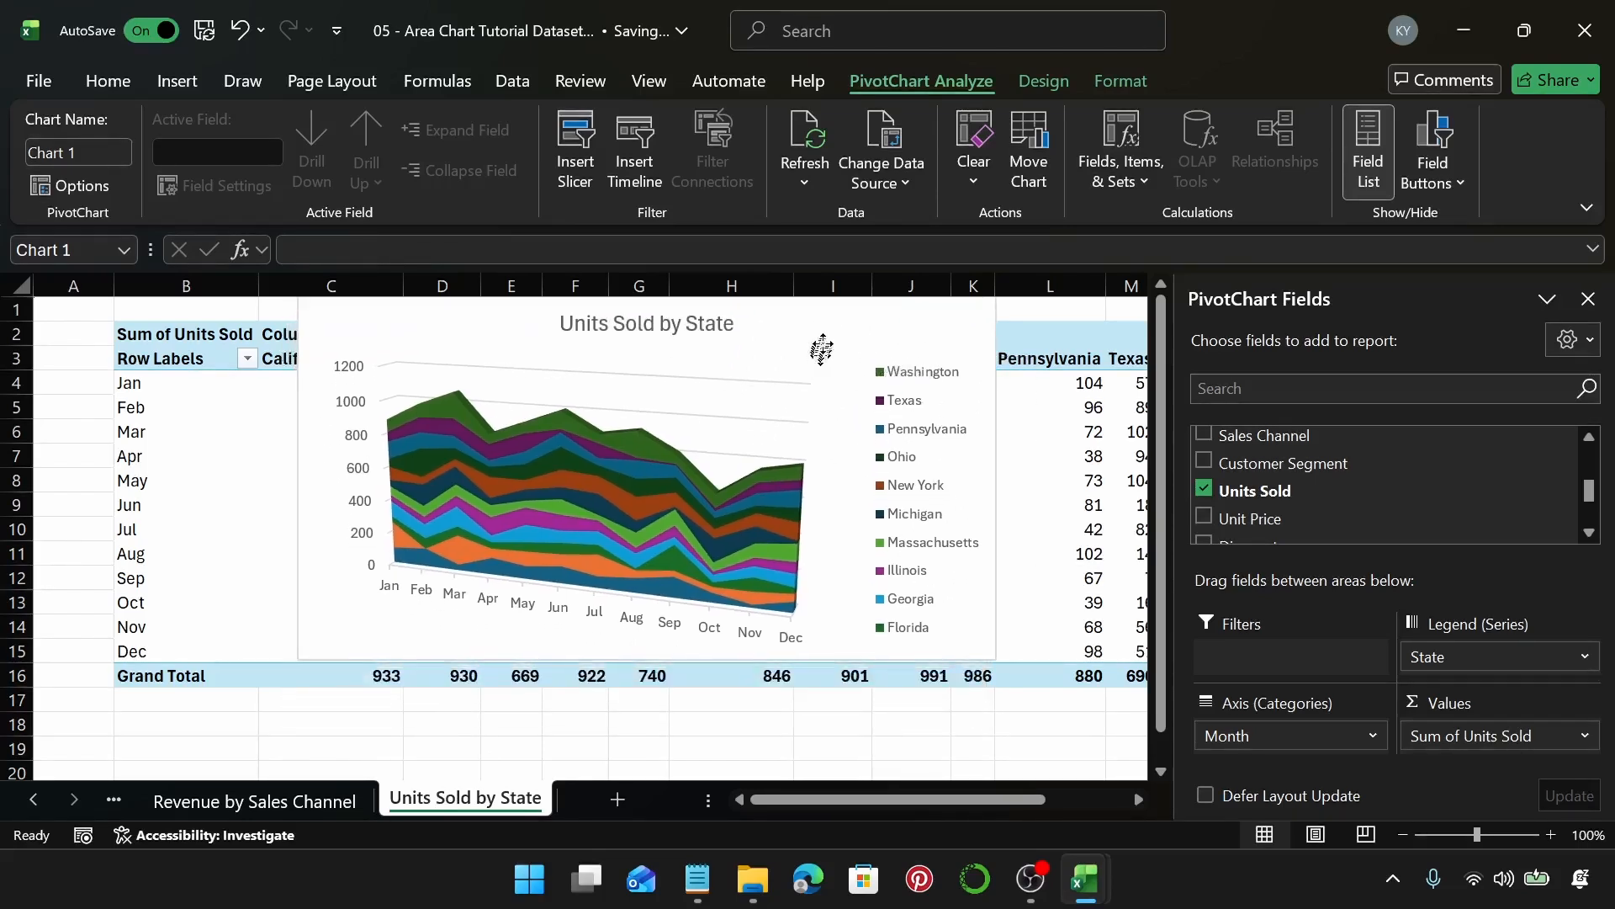
drag(648, 661, 644, 752)
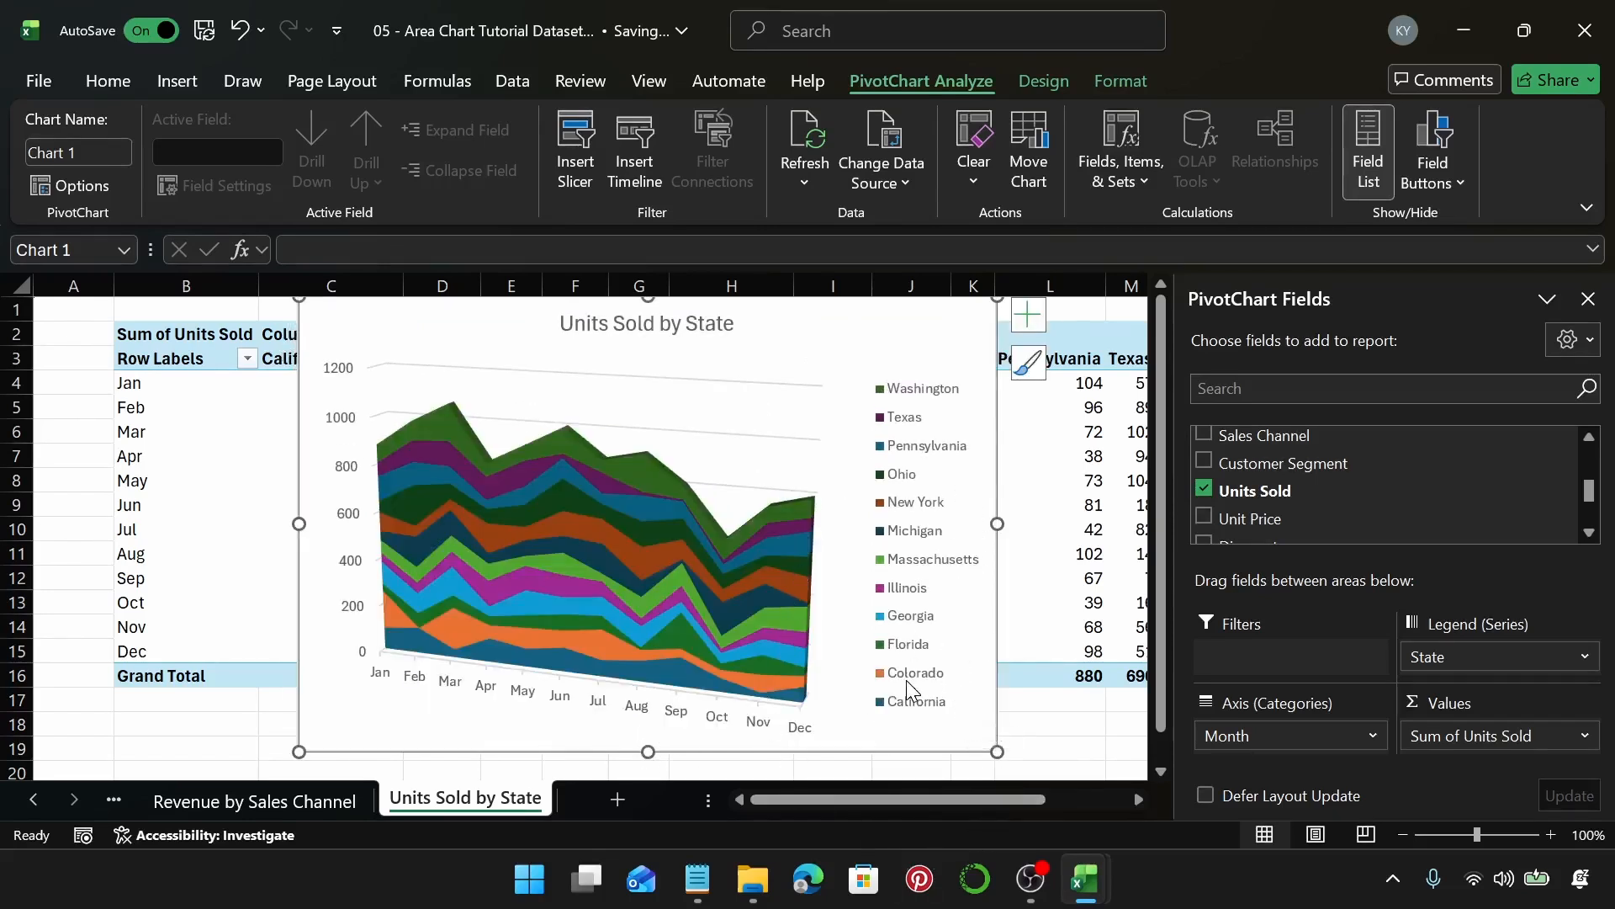
Widen the Units Sold by State chart by extending its left edge over column B.
drag(299, 523, 230, 523)
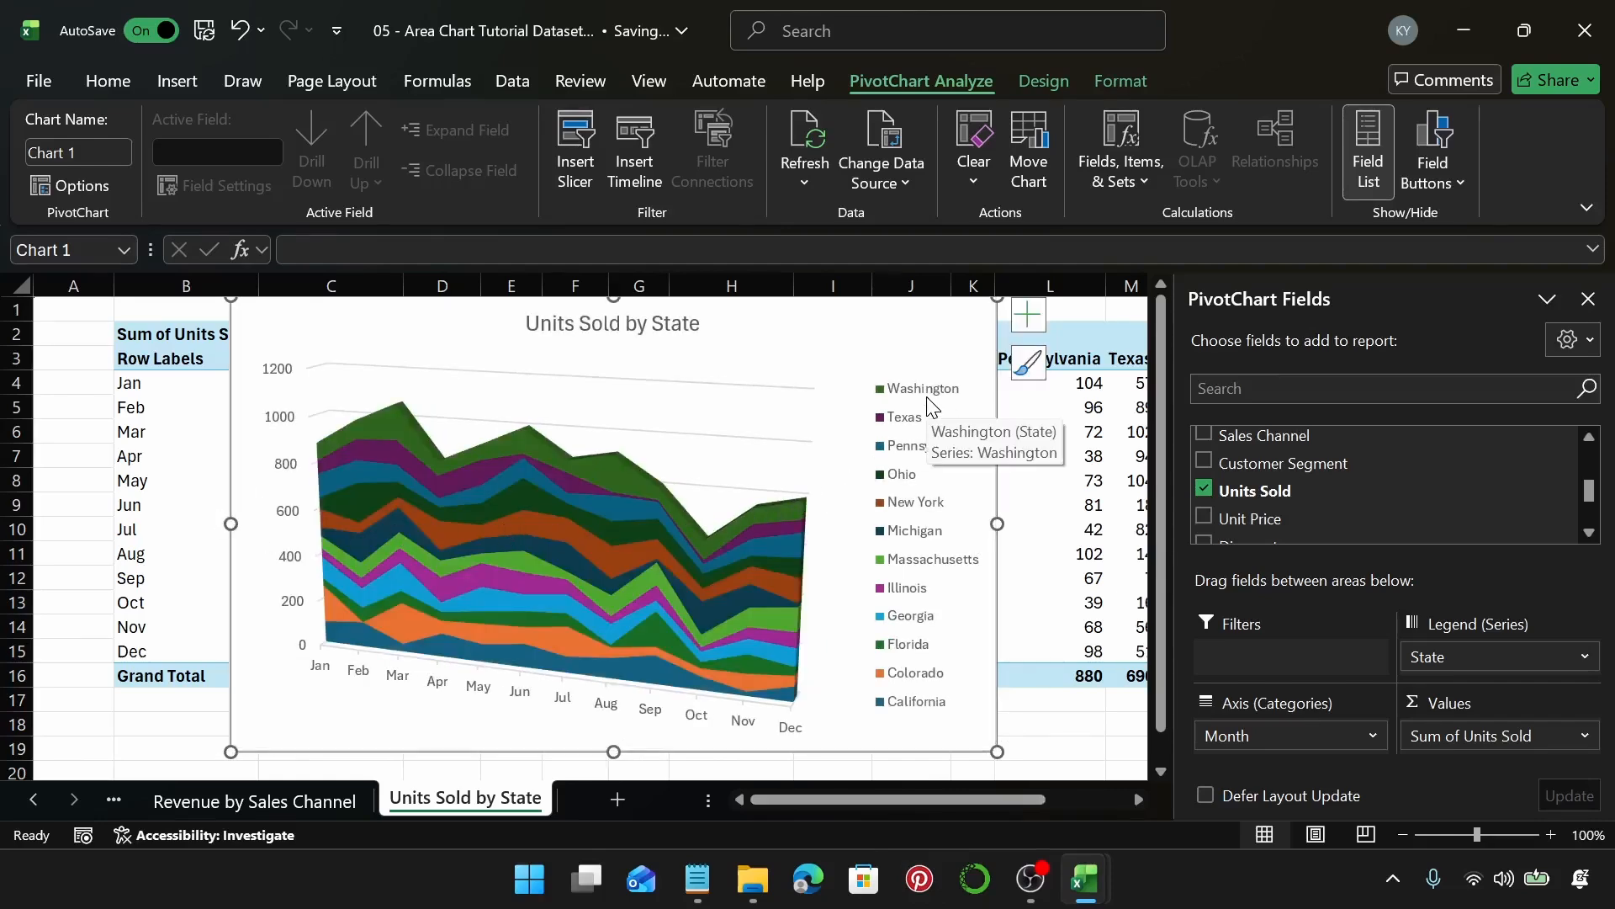
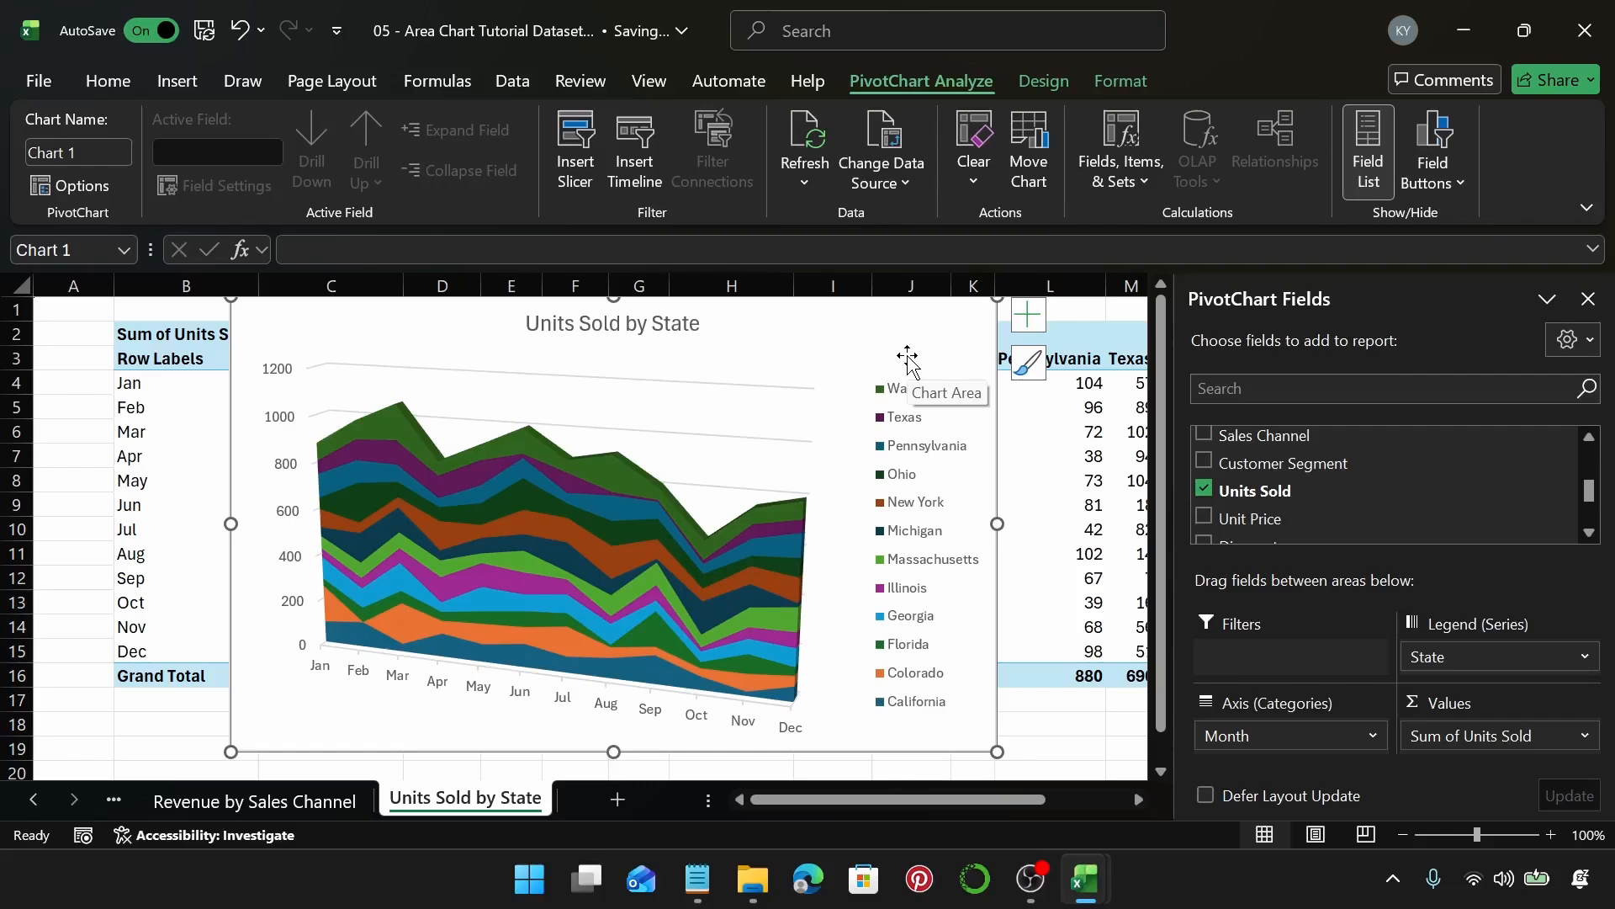
Add a new worksheet and insert a PivotTable based on Table1 at cell B2.
click(617, 799)
click(158, 335)
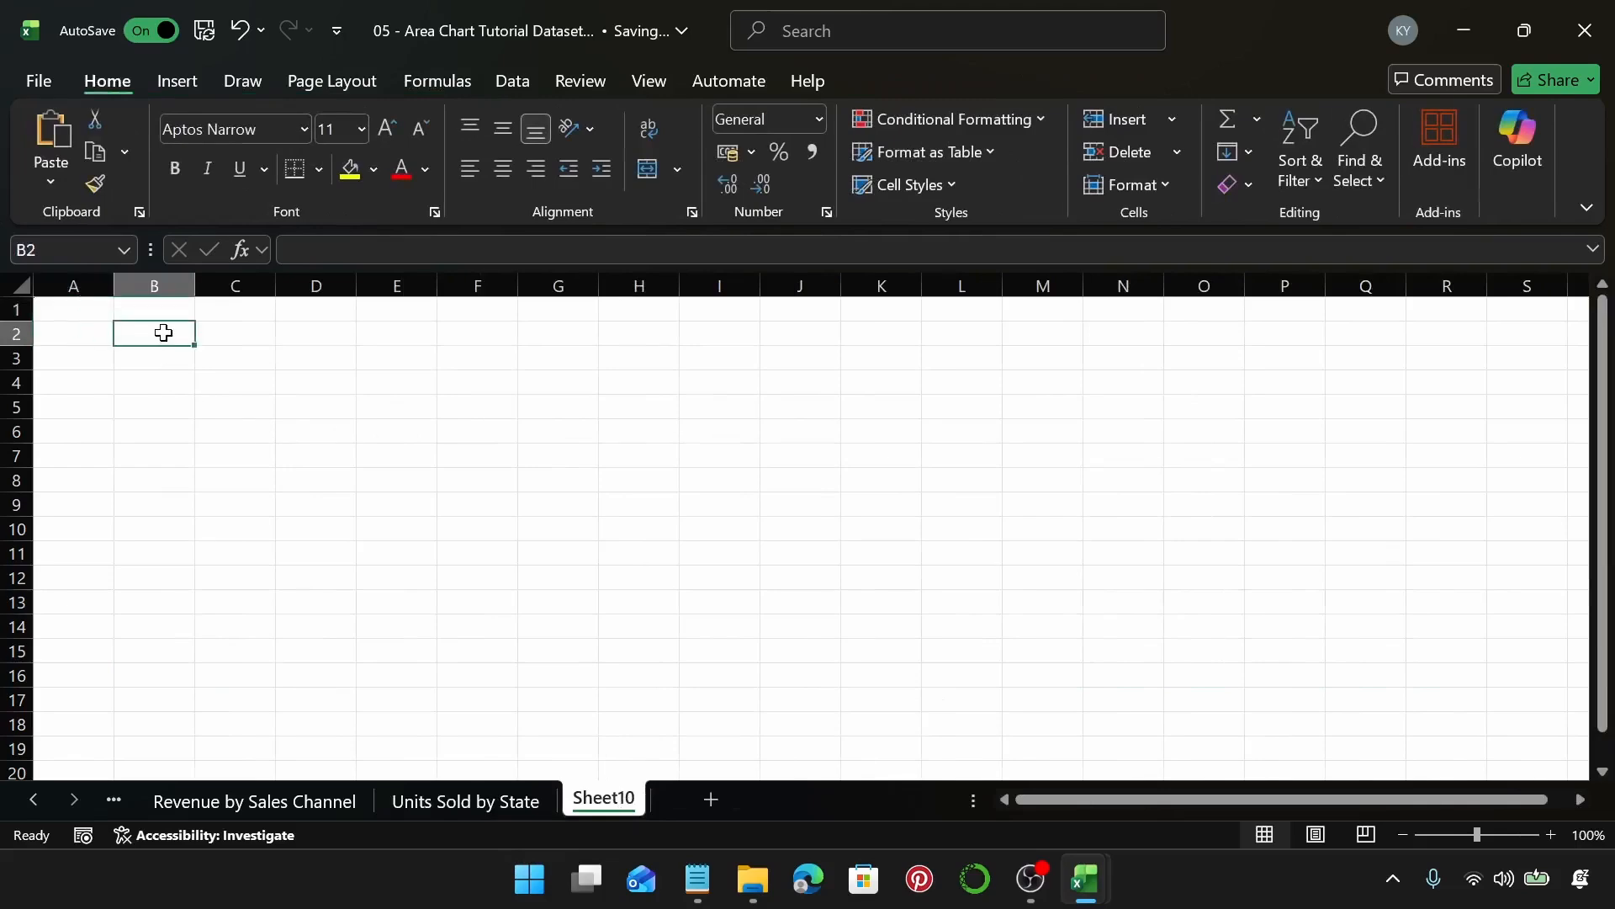
click(177, 81)
click(90, 119)
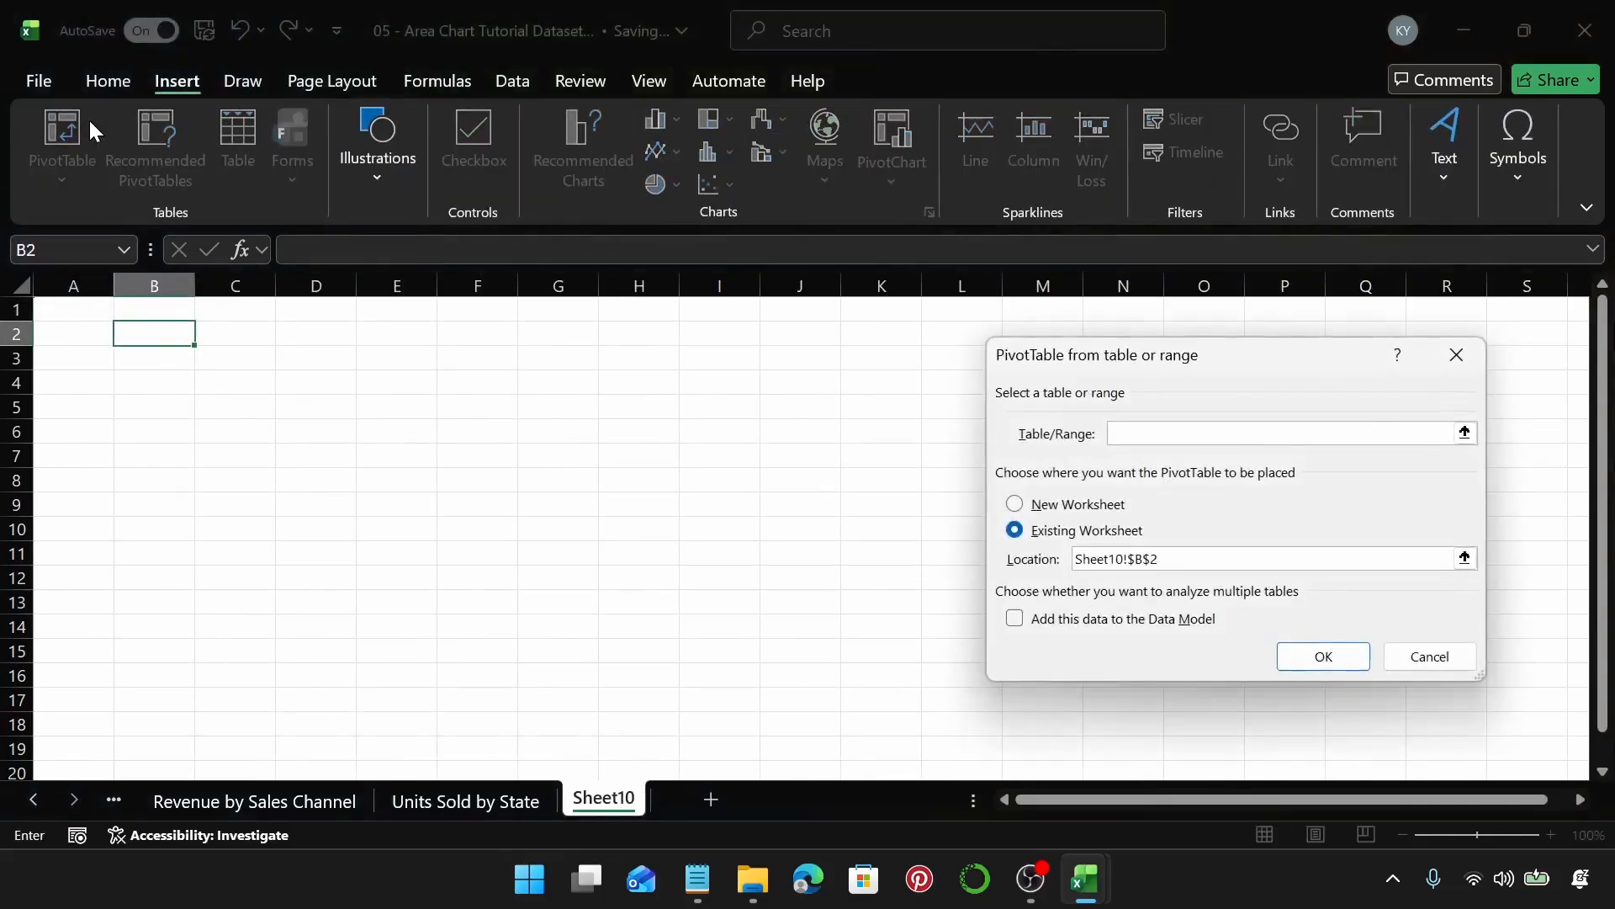
text(Table1)
key(Return)
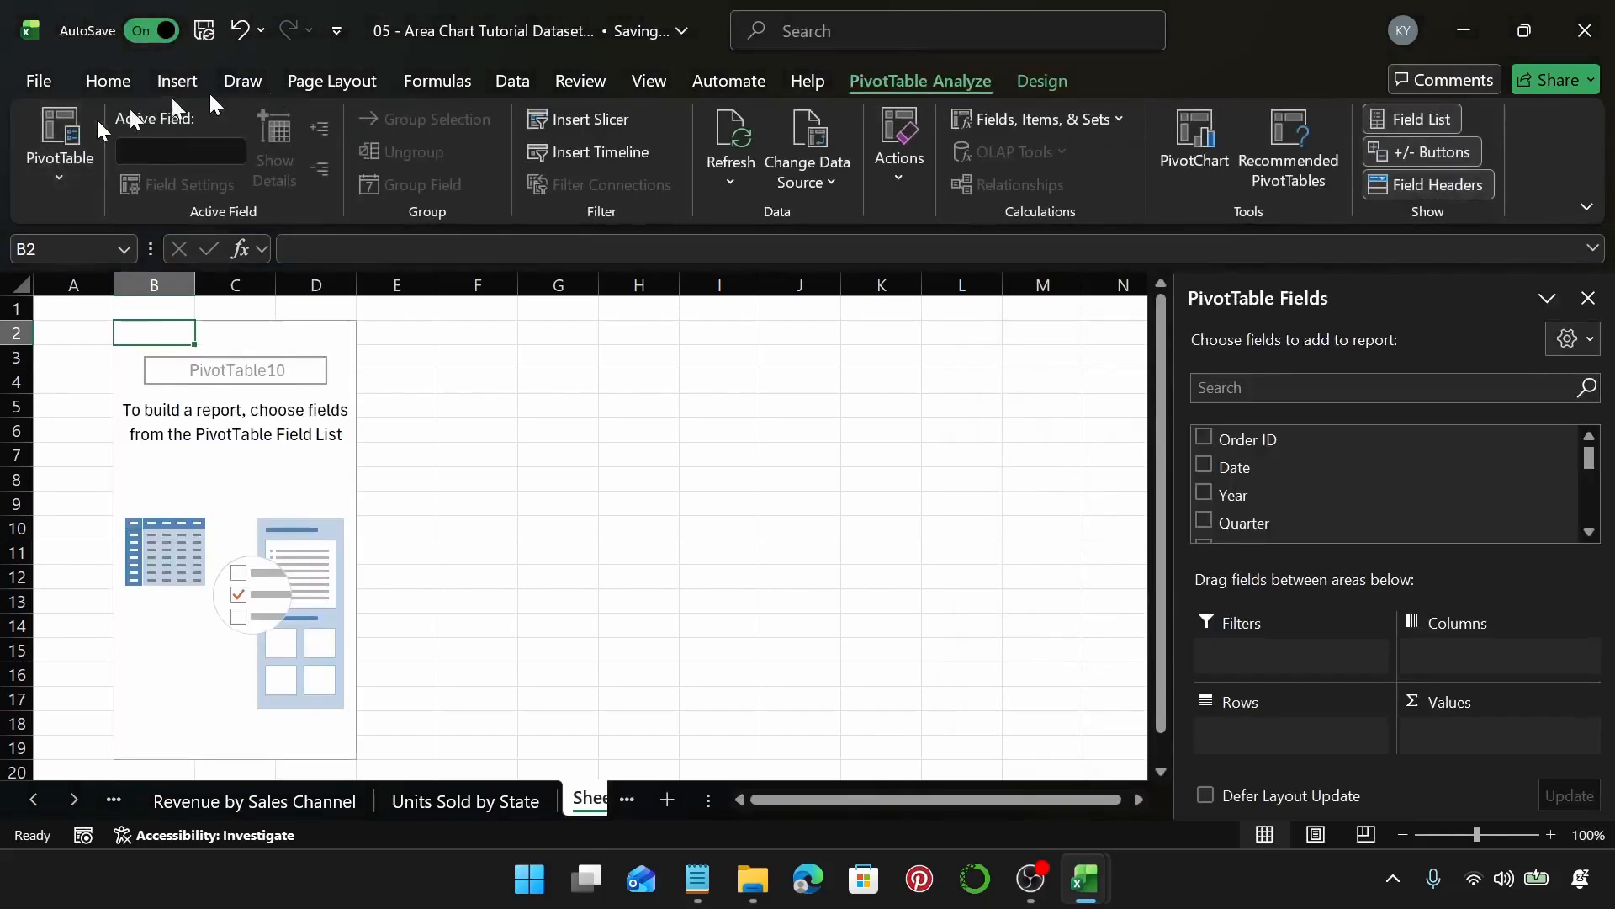
Lay out the PivotTable with Month as rows, Sales Channel as columns and Profit as summed values.
scroll(1380, 496, down, 2)
drag(1346, 491, 1283, 752)
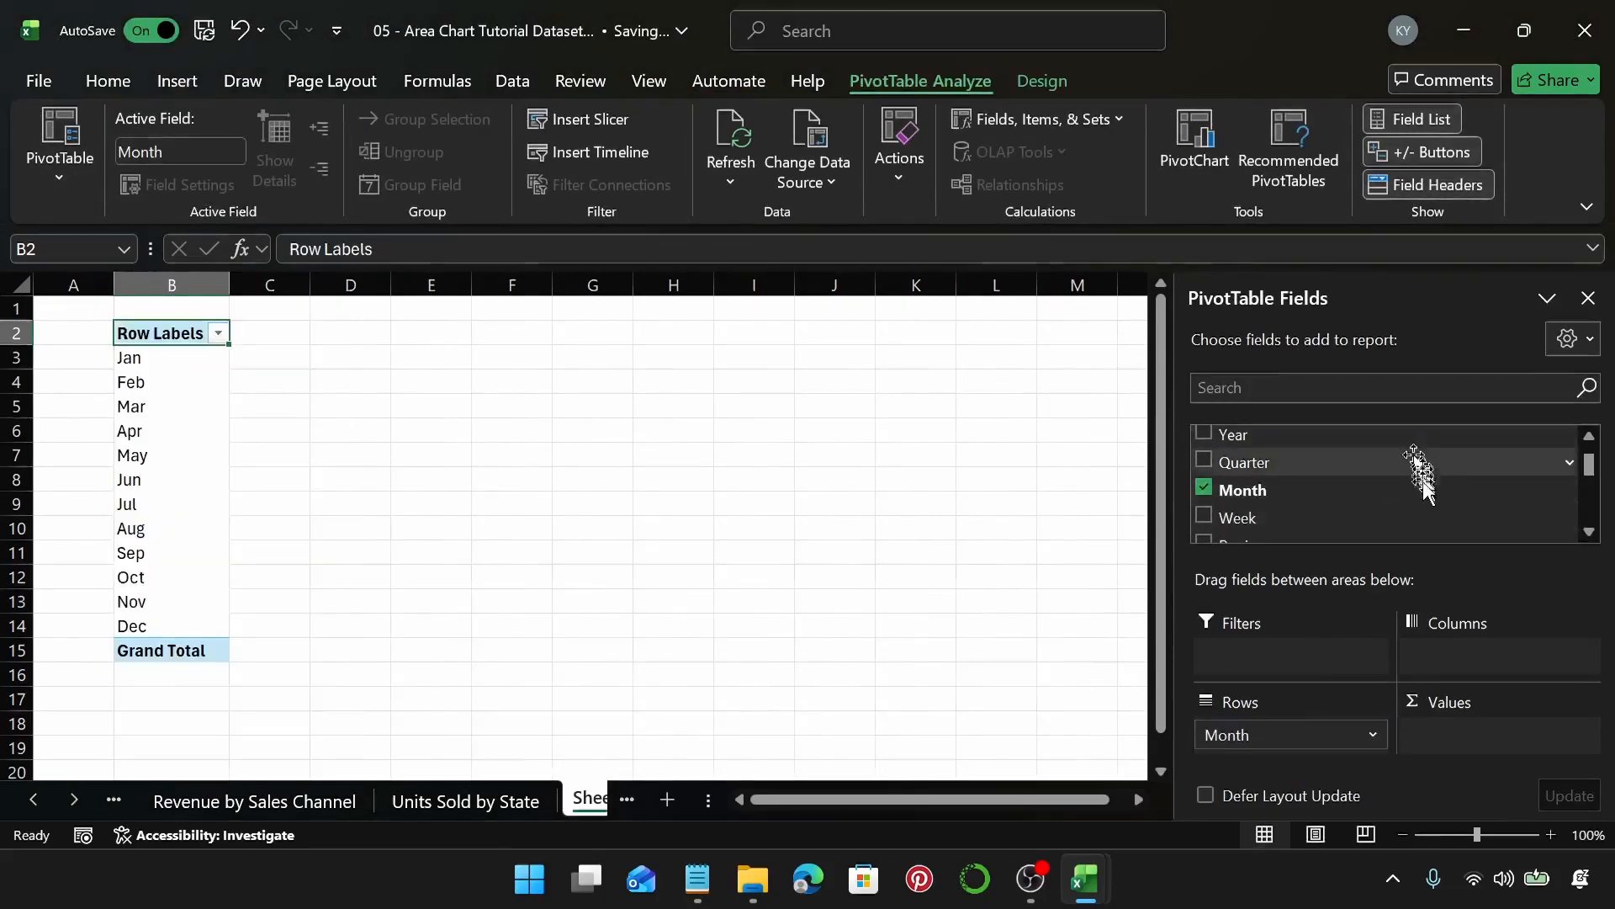
scroll(1405, 471, down, 3)
drag(1397, 491, 1498, 657)
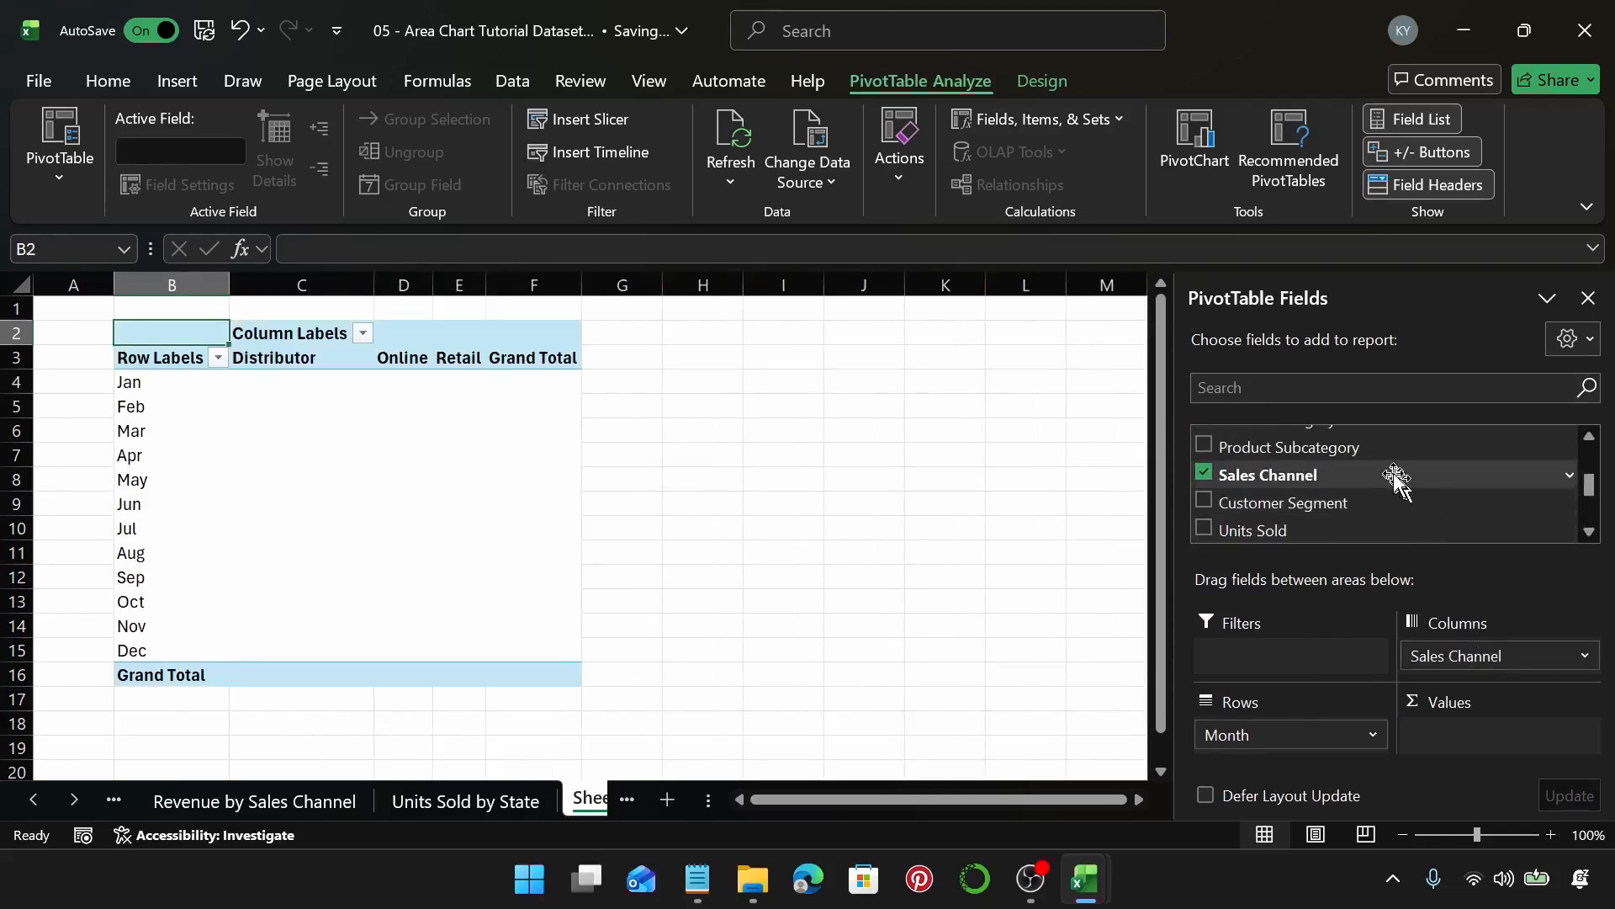
scroll(1394, 472, down, 3)
drag(1381, 484, 1501, 729)
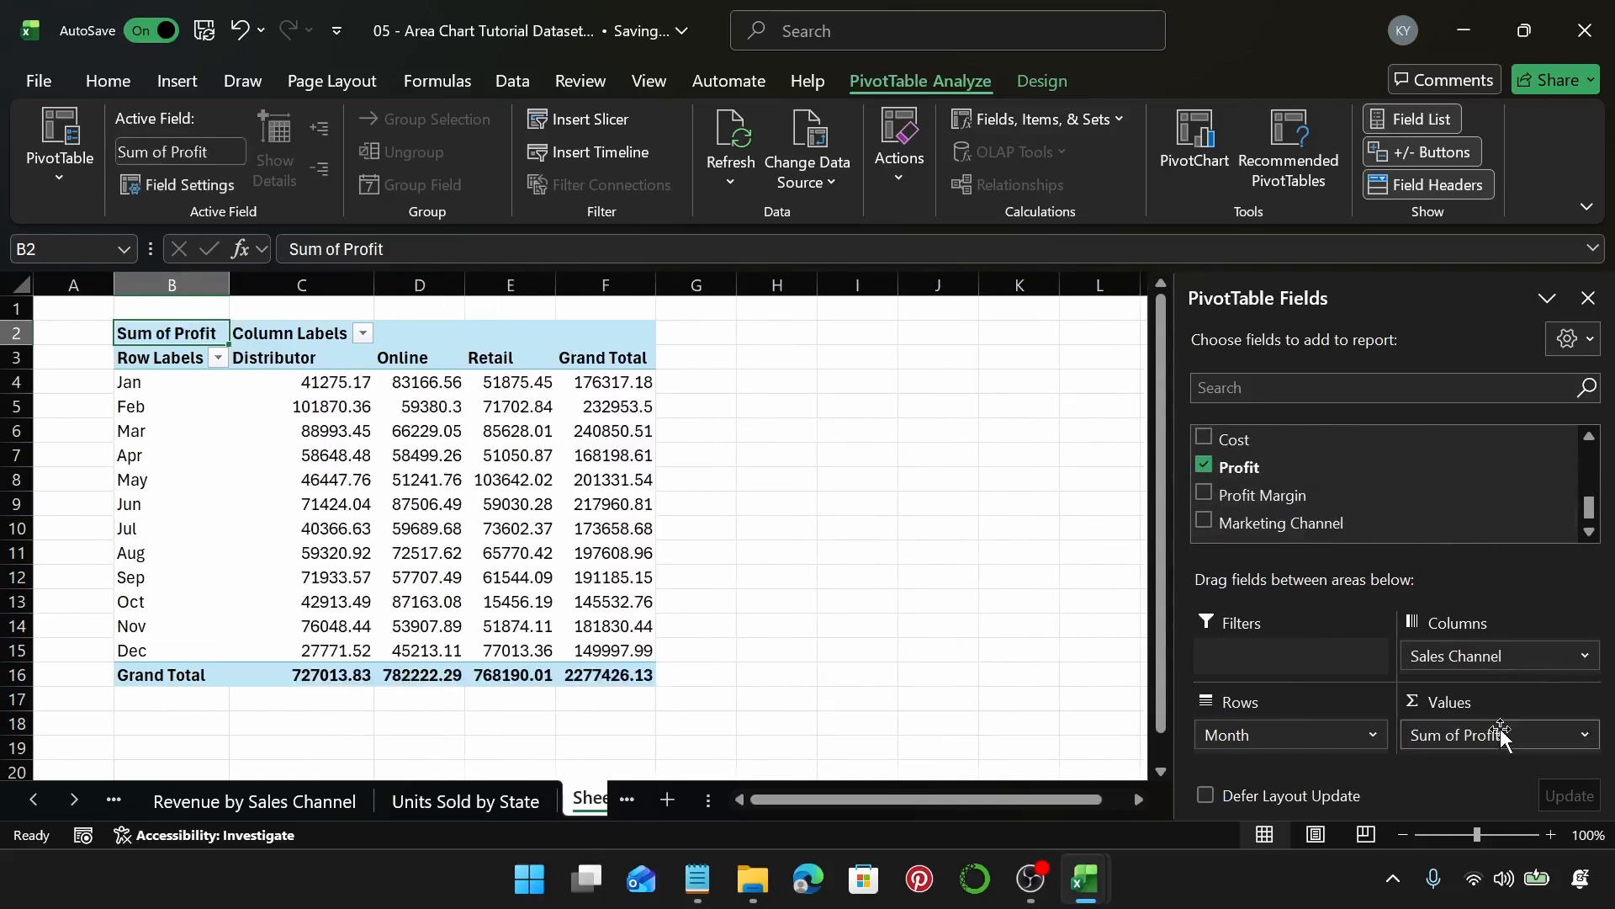
Format all profit values in the PivotTable, including the grand totals, as Accounting in dollars.
click(289, 387)
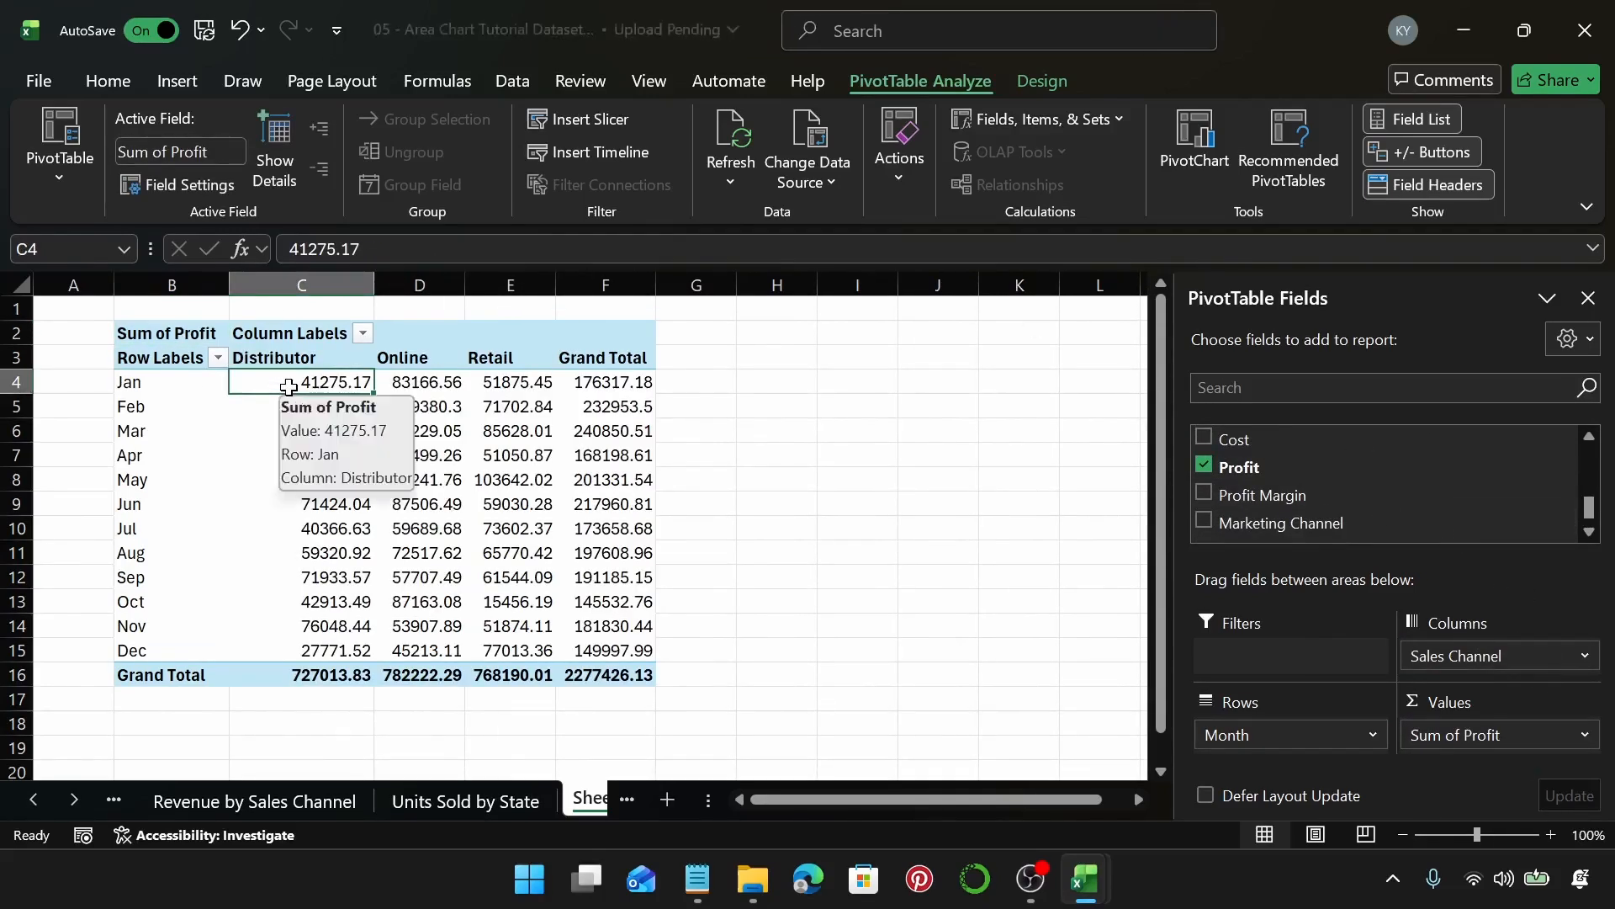
drag(289, 387, 639, 675)
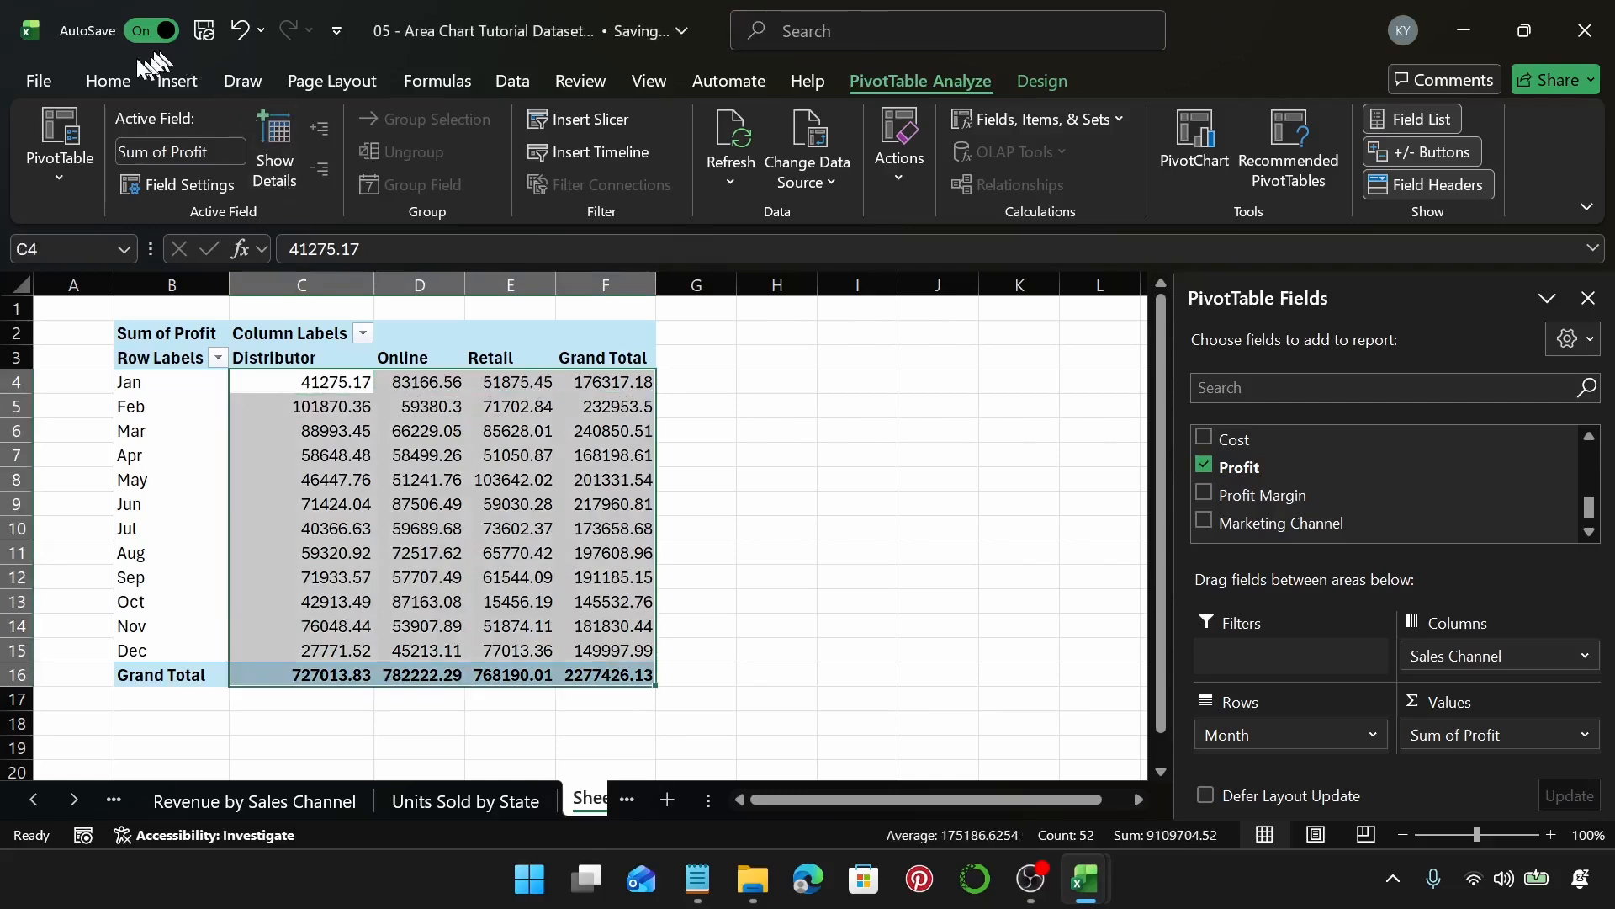
click(108, 80)
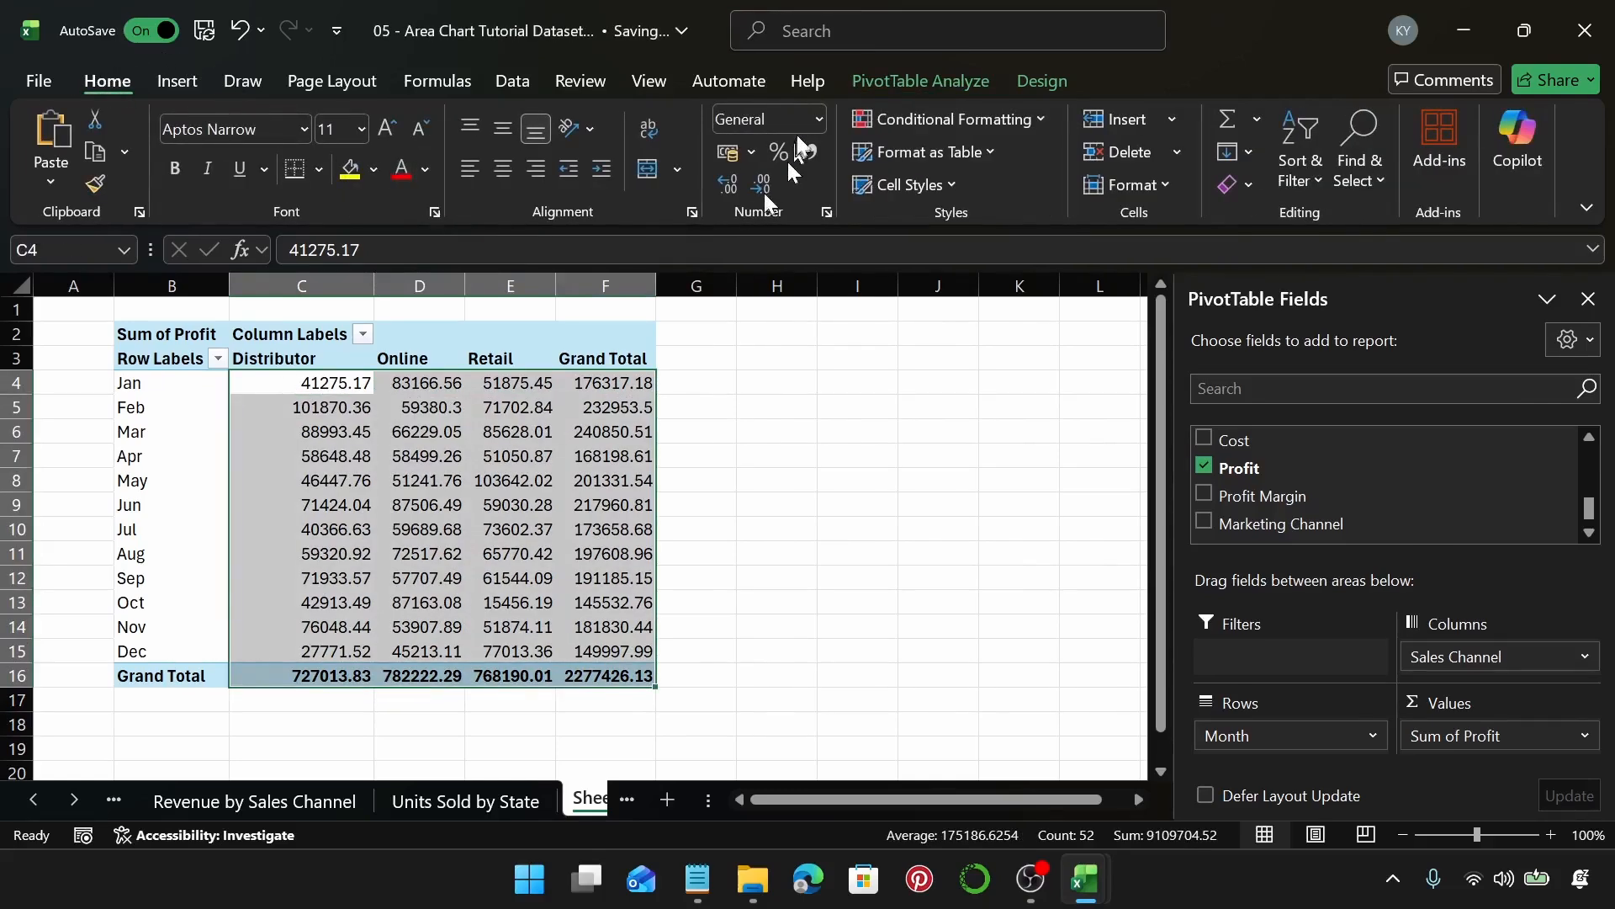
click(753, 148)
click(778, 180)
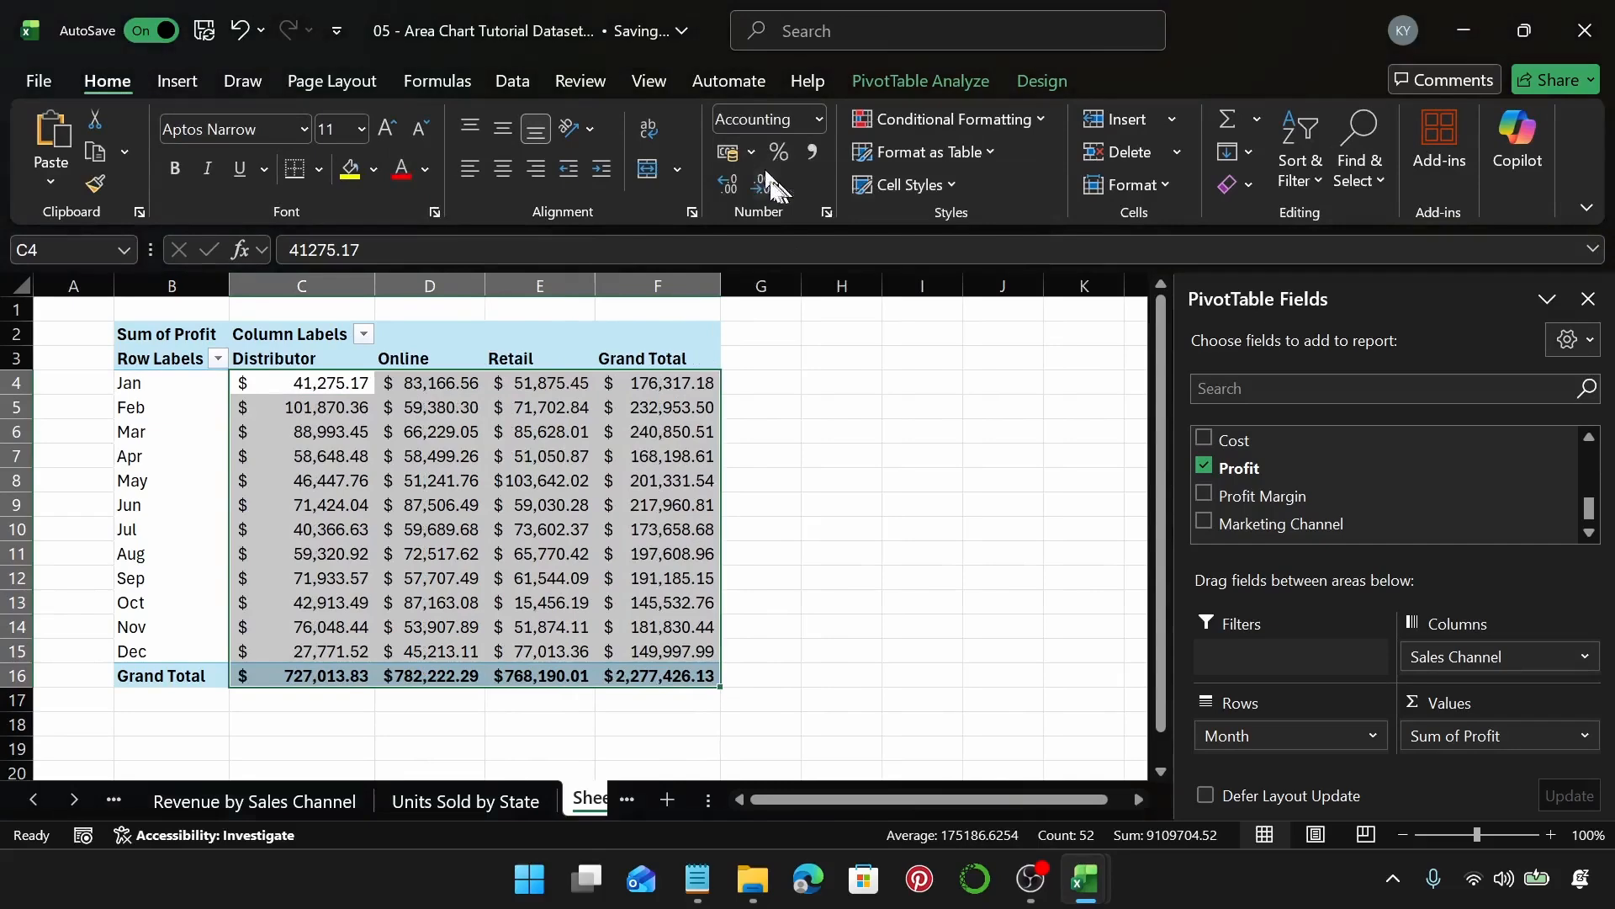
Insert a 3-D 100% Stacked Area PivotChart from the profit PivotTable and hide all its field buttons.
click(505, 511)
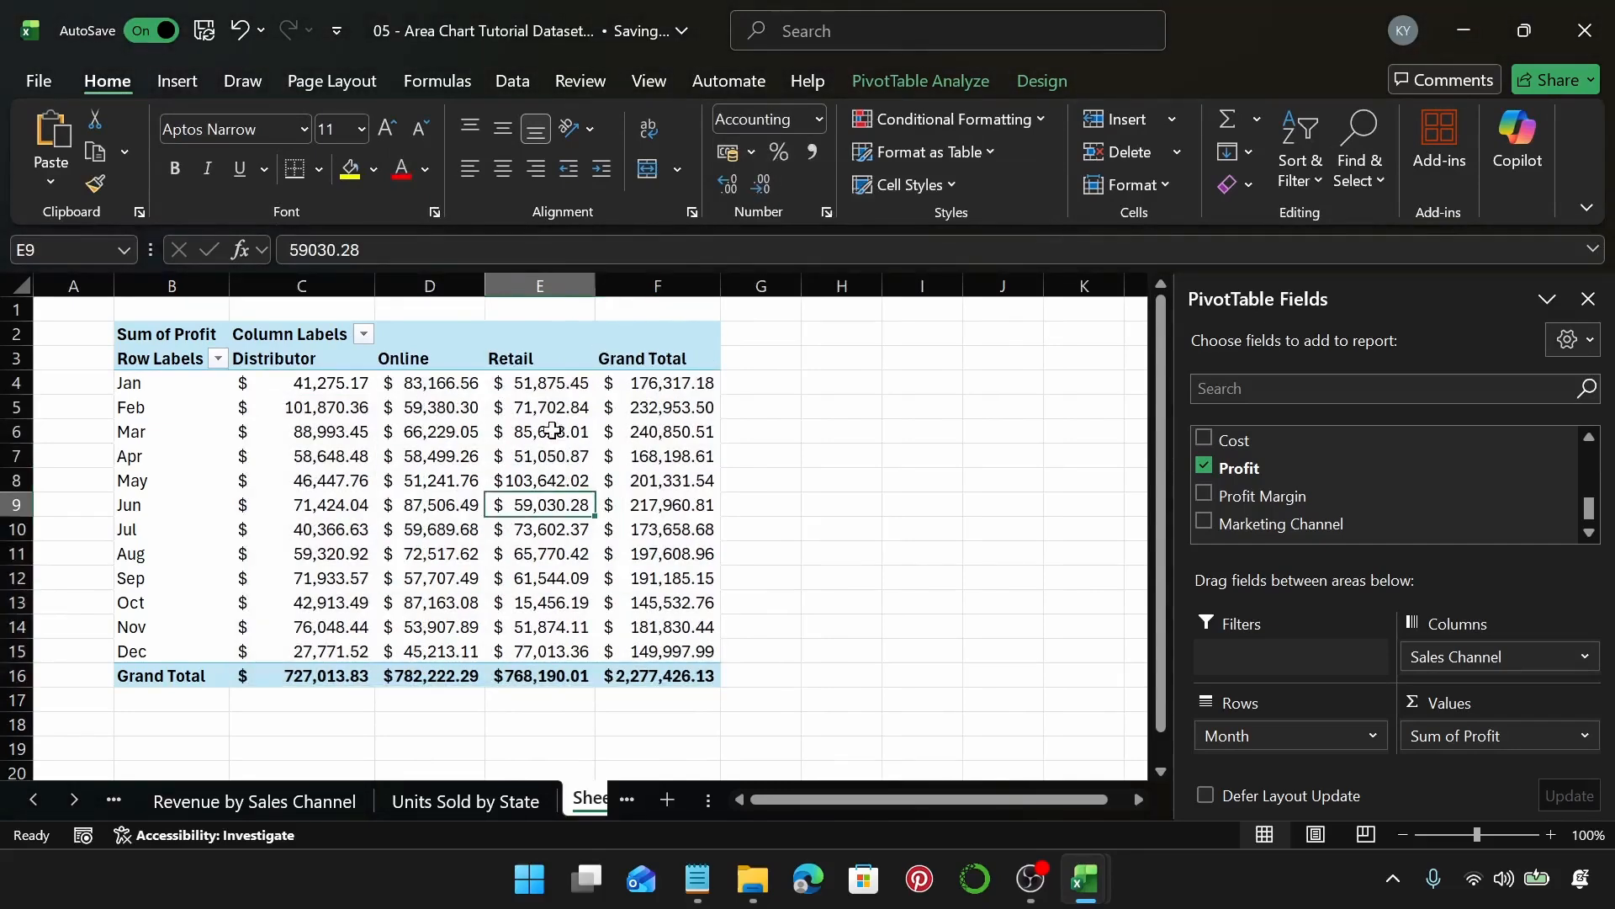
click(181, 84)
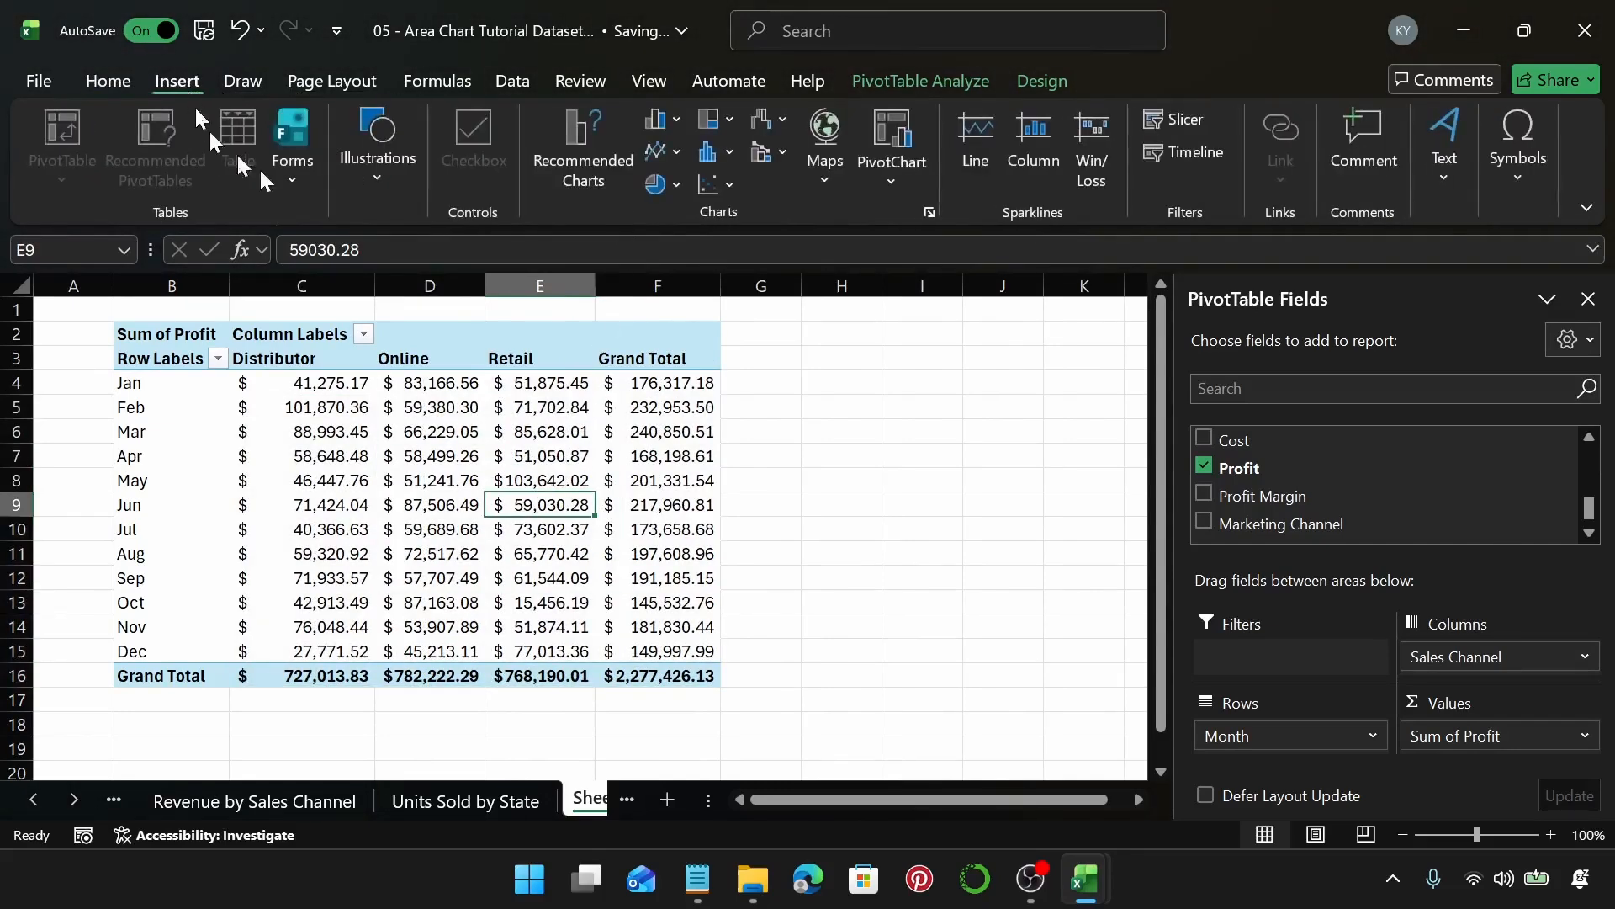
click(592, 184)
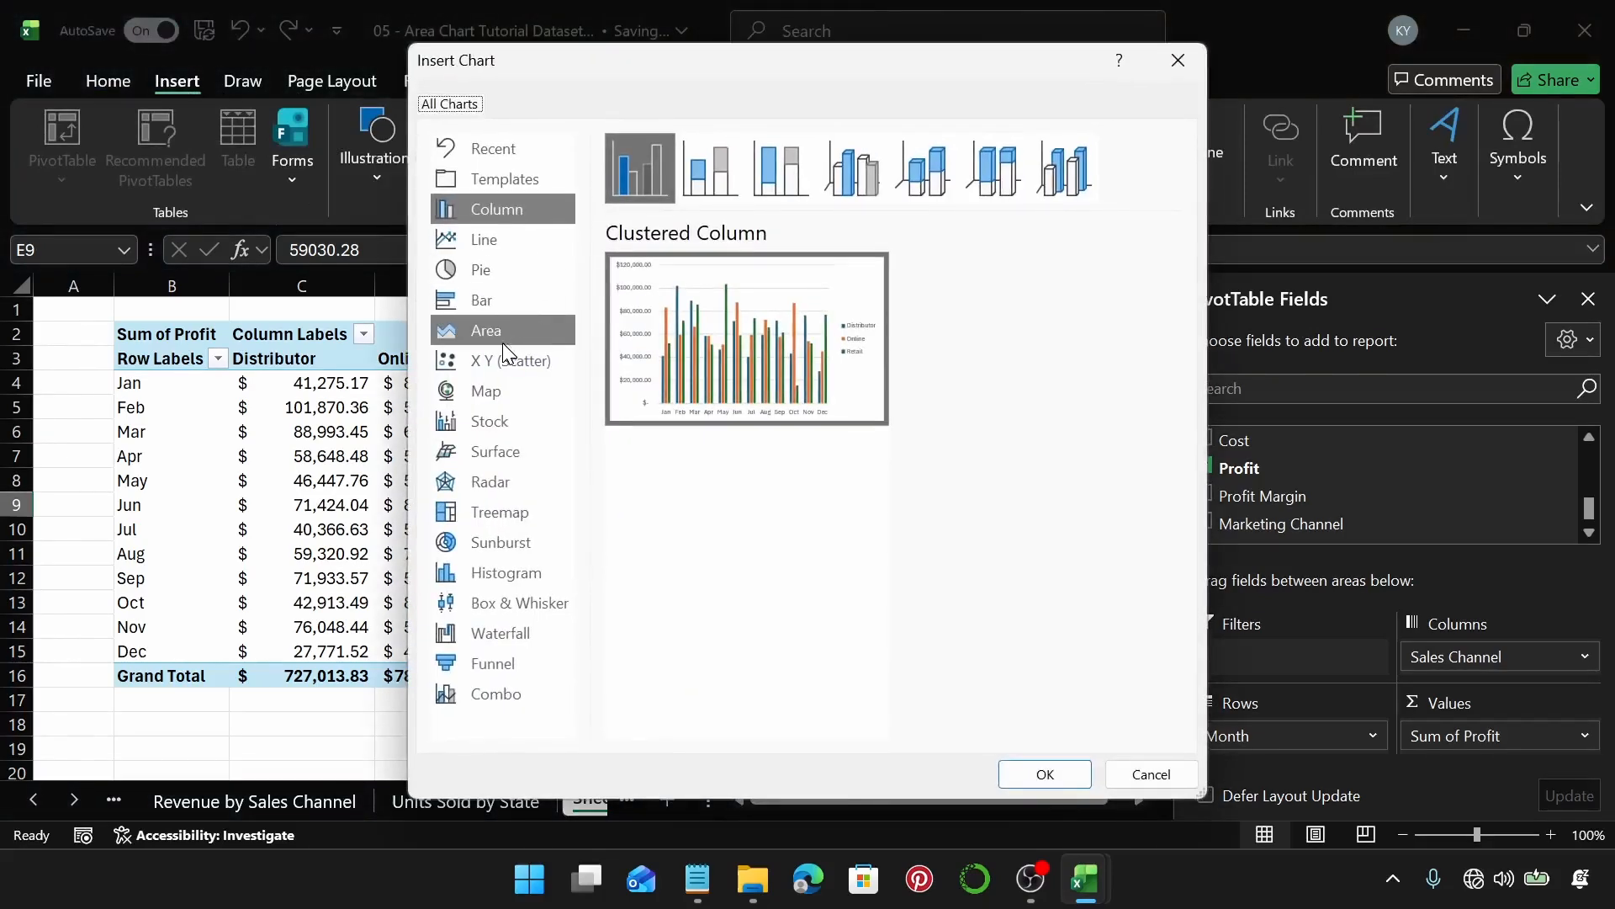
click(505, 332)
click(997, 180)
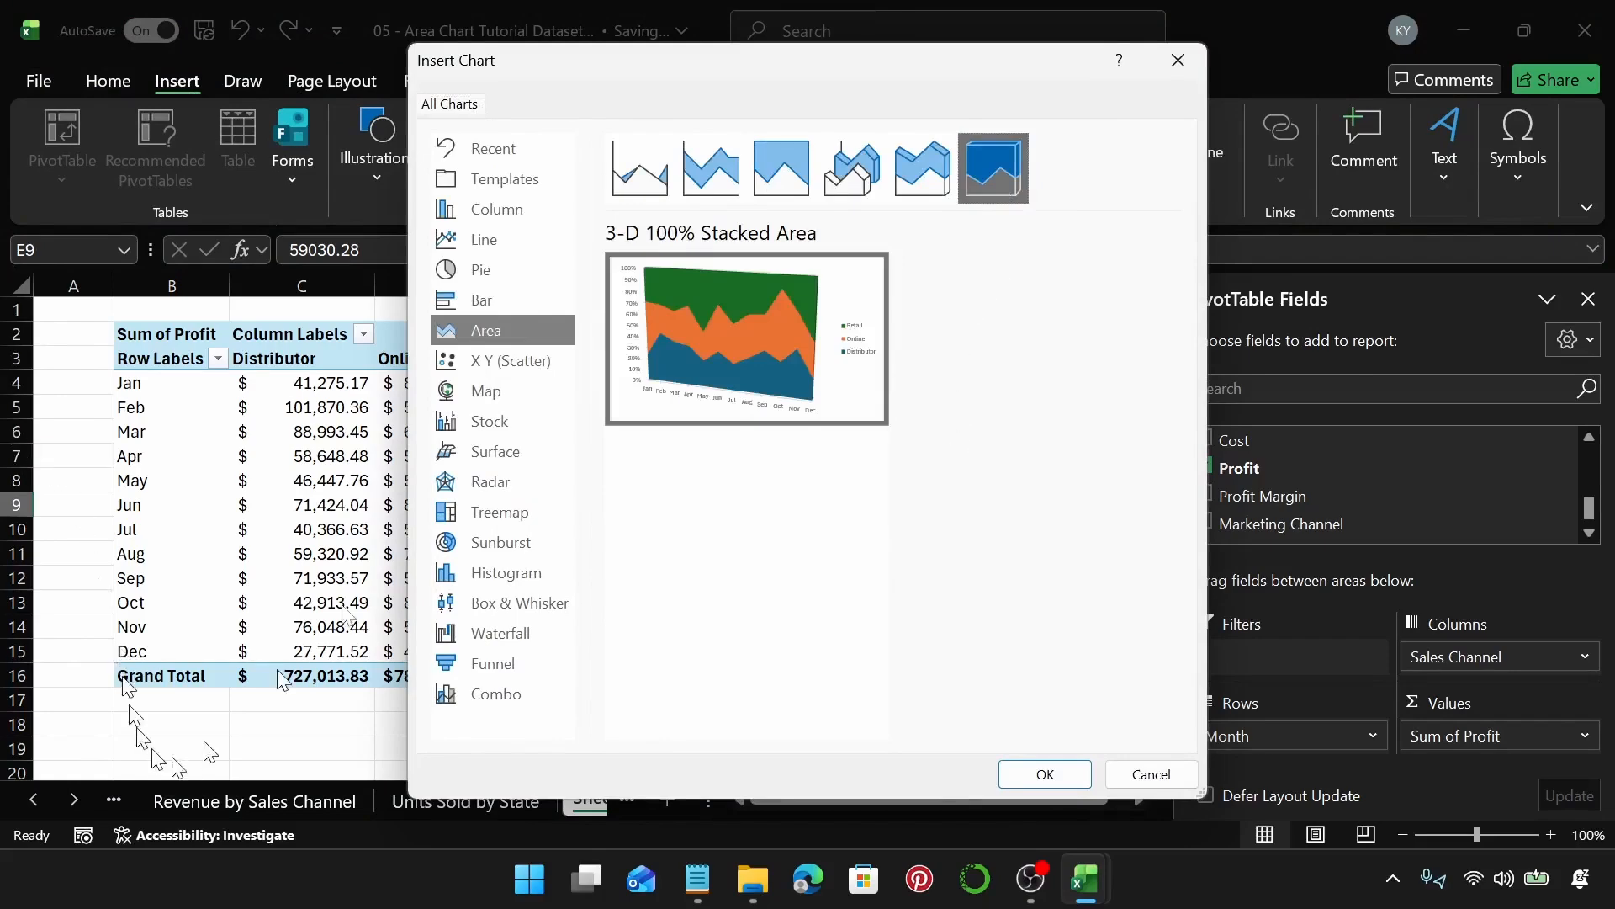
click(1042, 774)
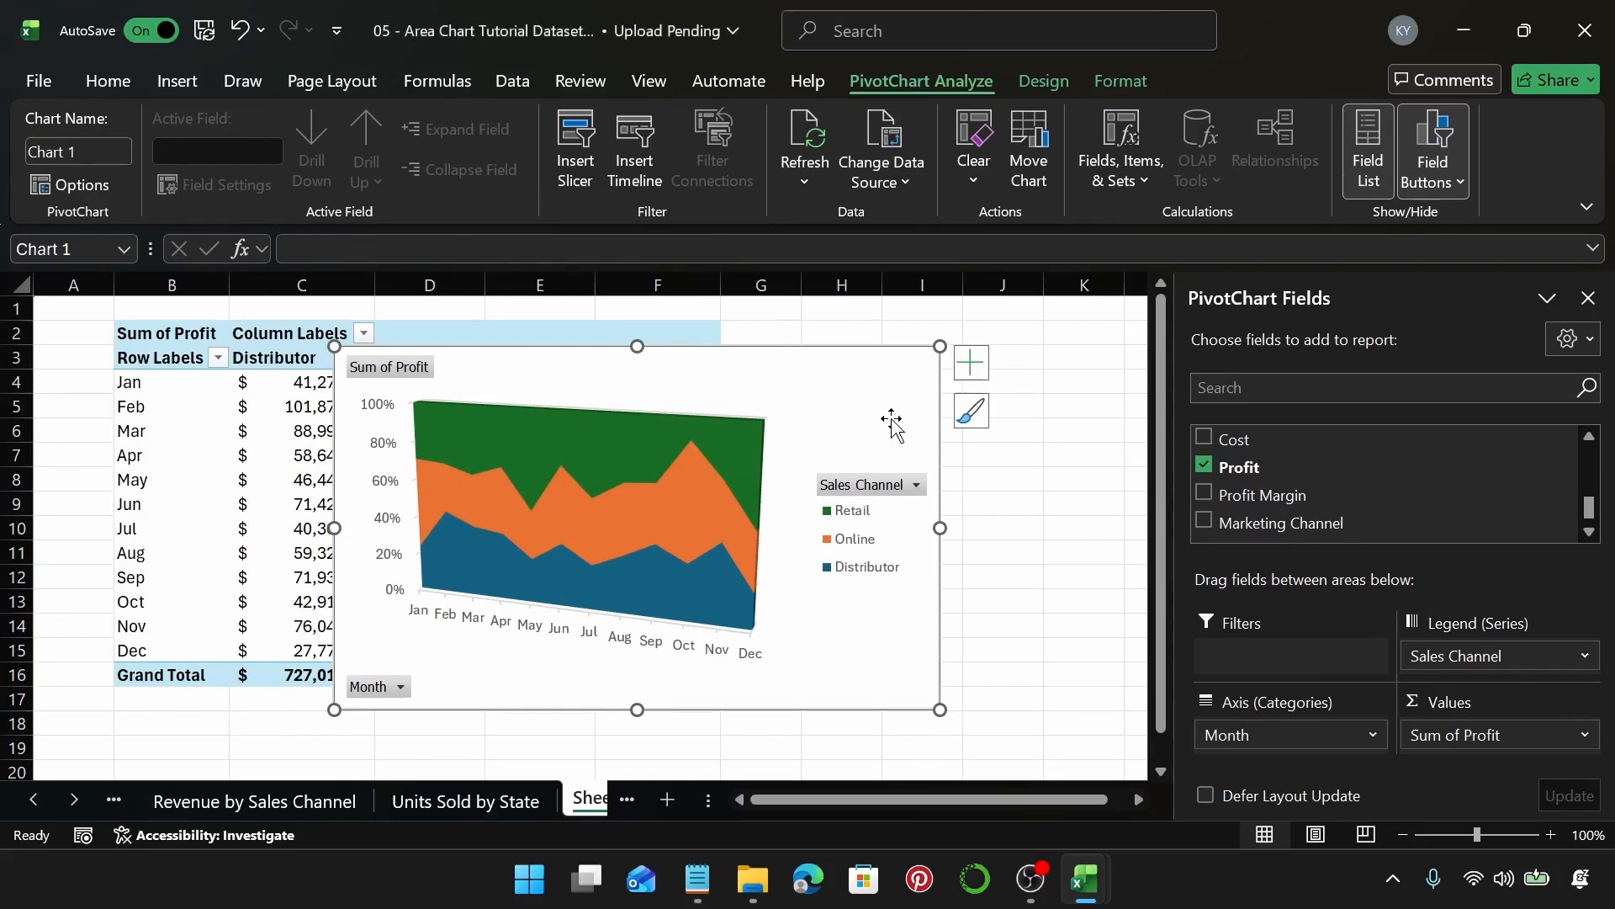
right_click(418, 373)
click(547, 662)
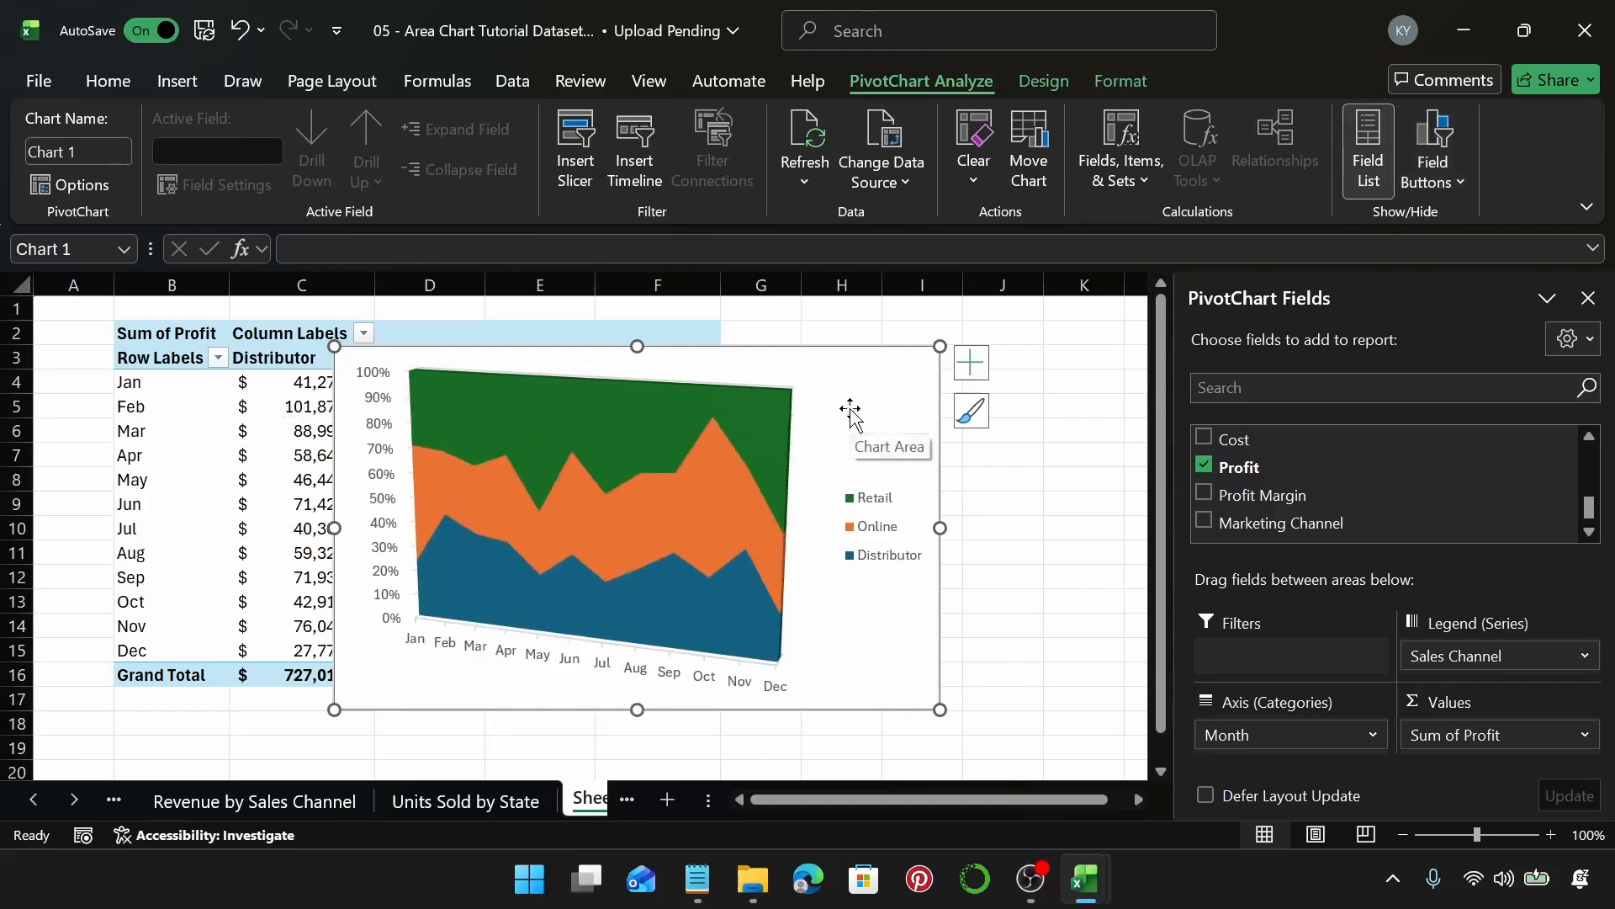
Preview the available chart styles on the 3-D 100% stacked area chart.
click(1033, 80)
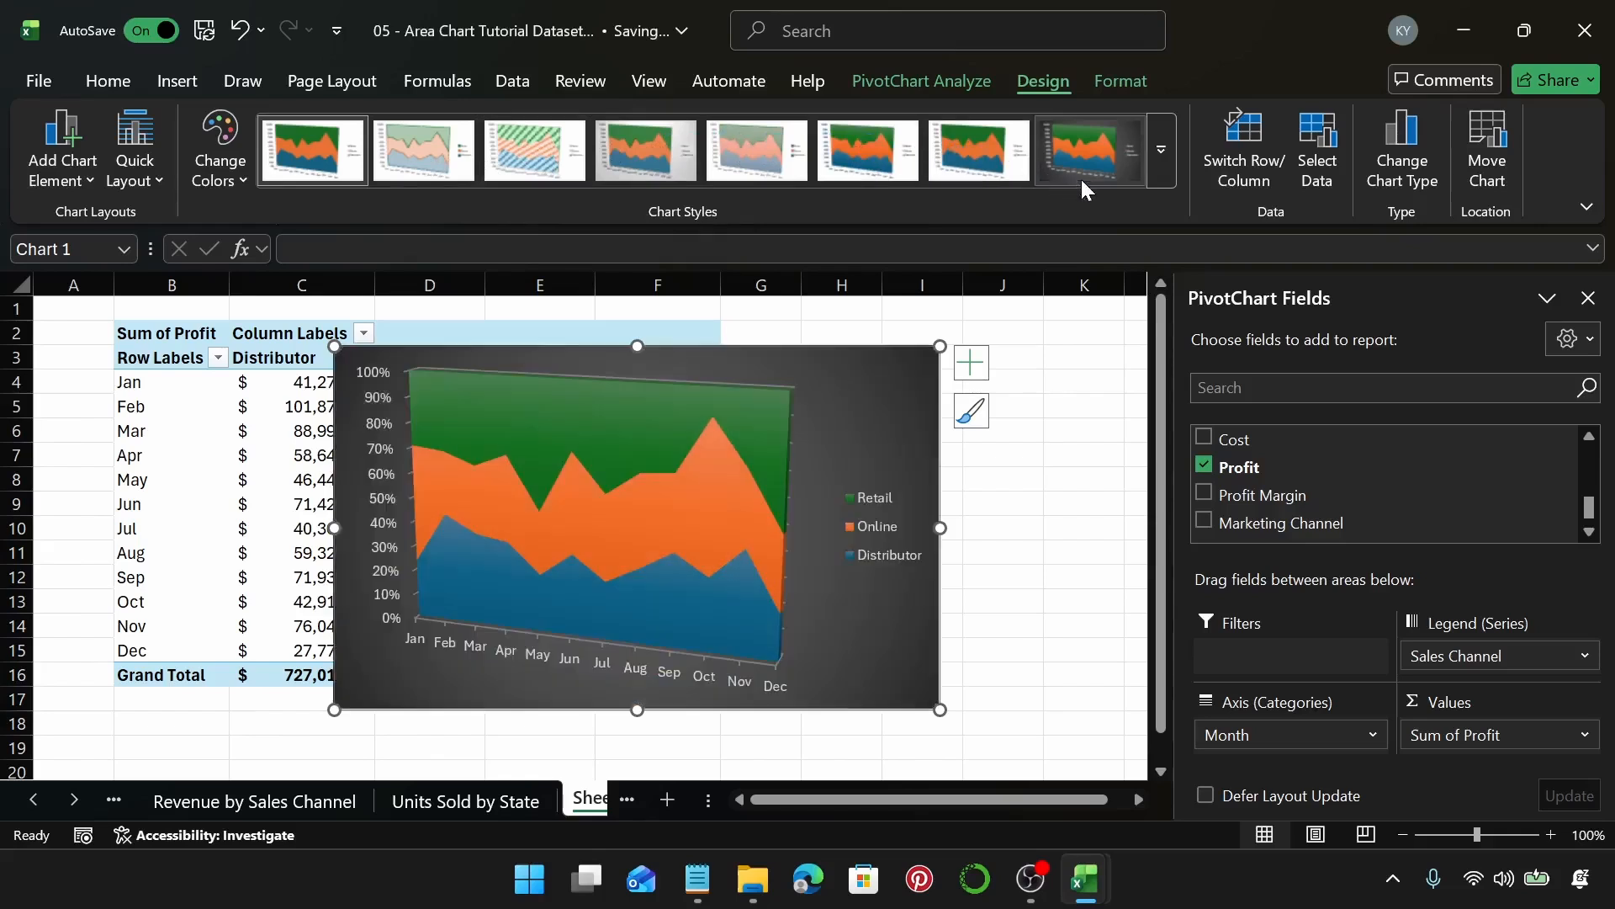
click(1154, 169)
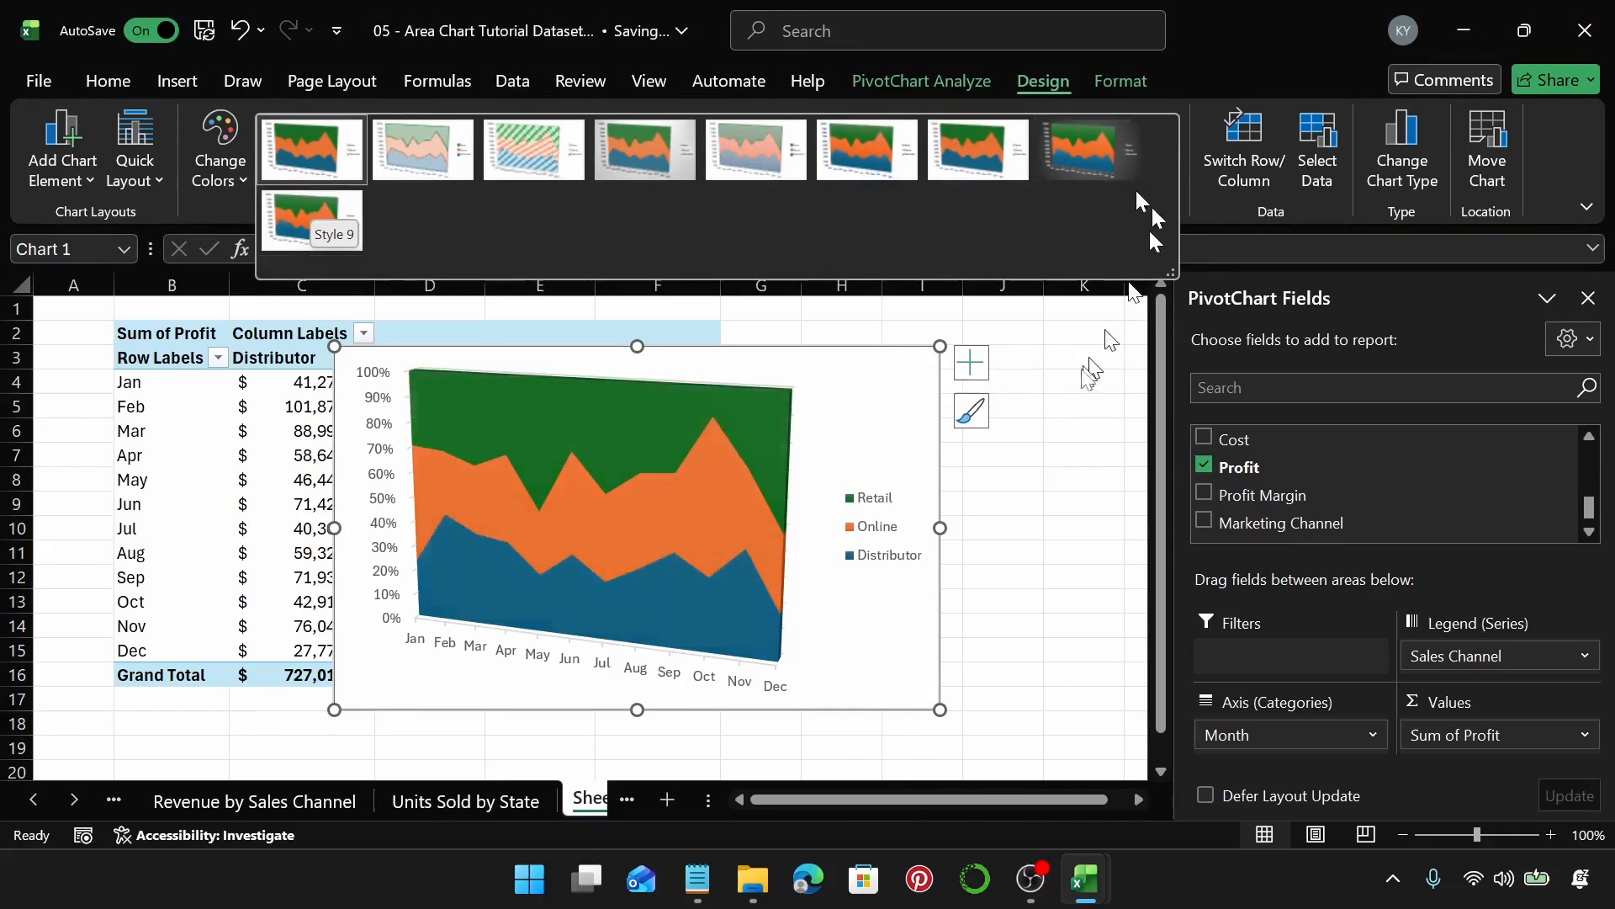
click(1077, 377)
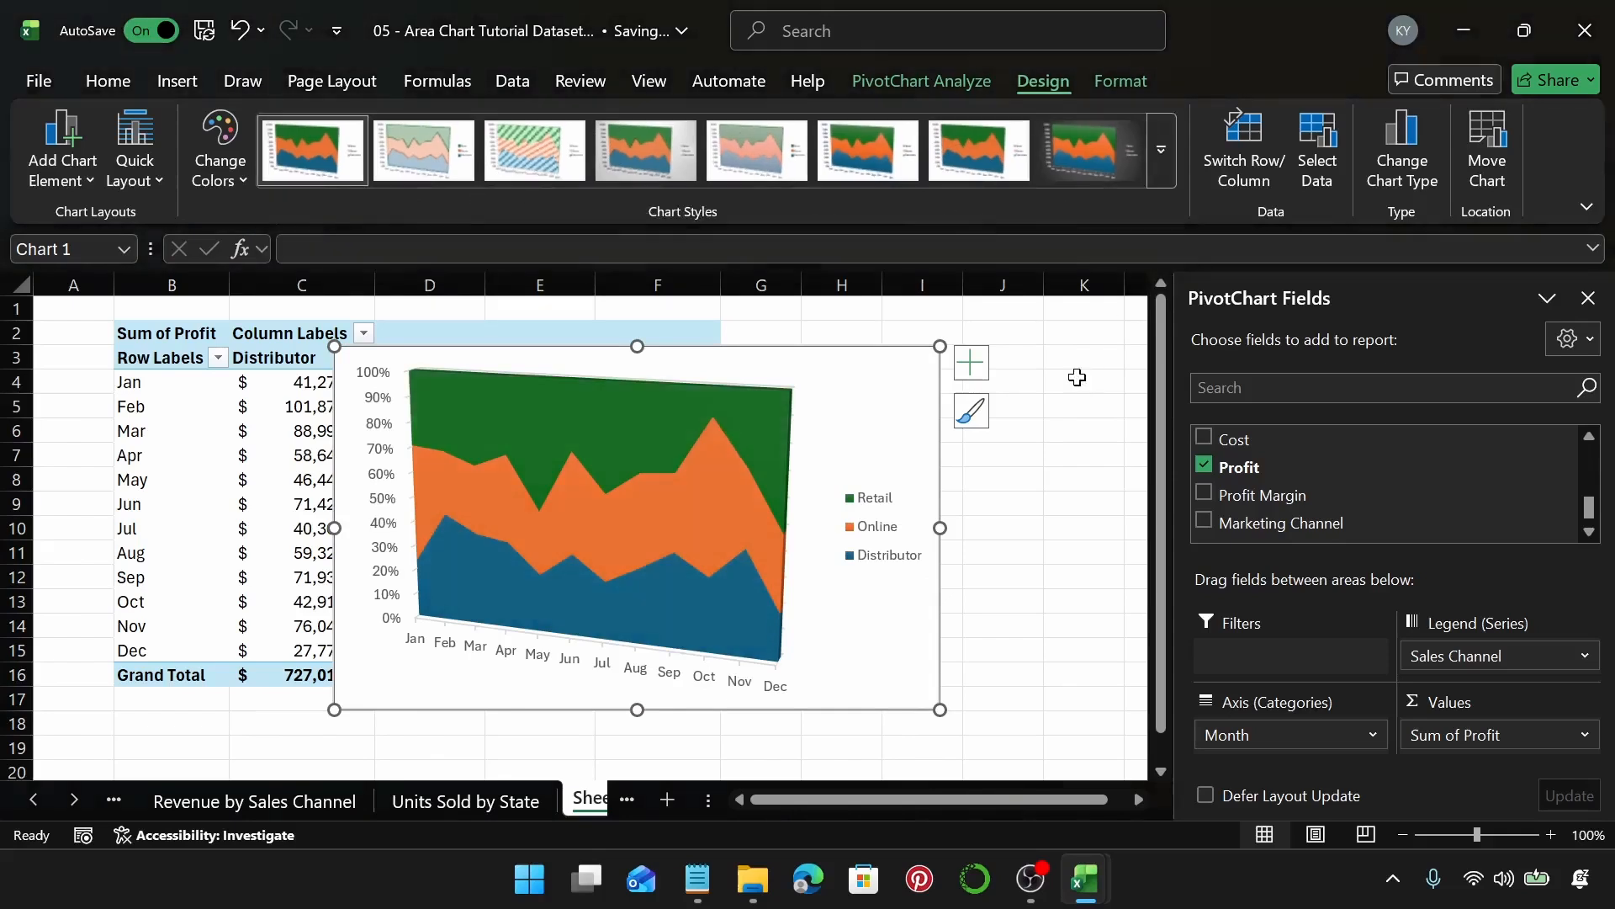
Add a chart title reading "Profit by Sales Channel".
click(972, 363)
click(1027, 453)
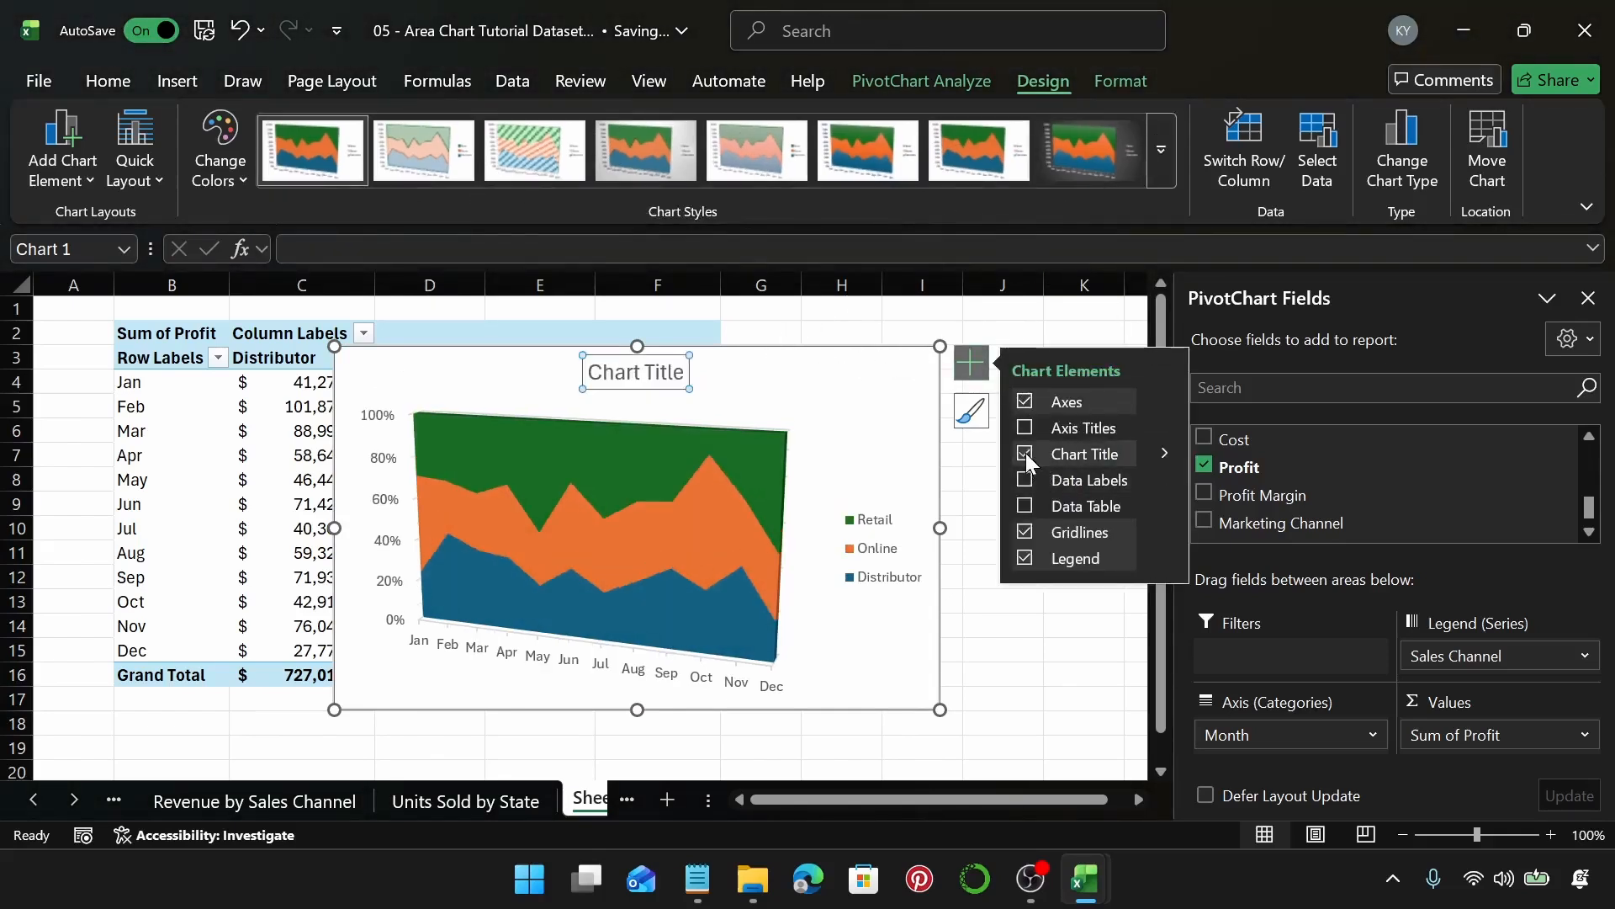
click(670, 375)
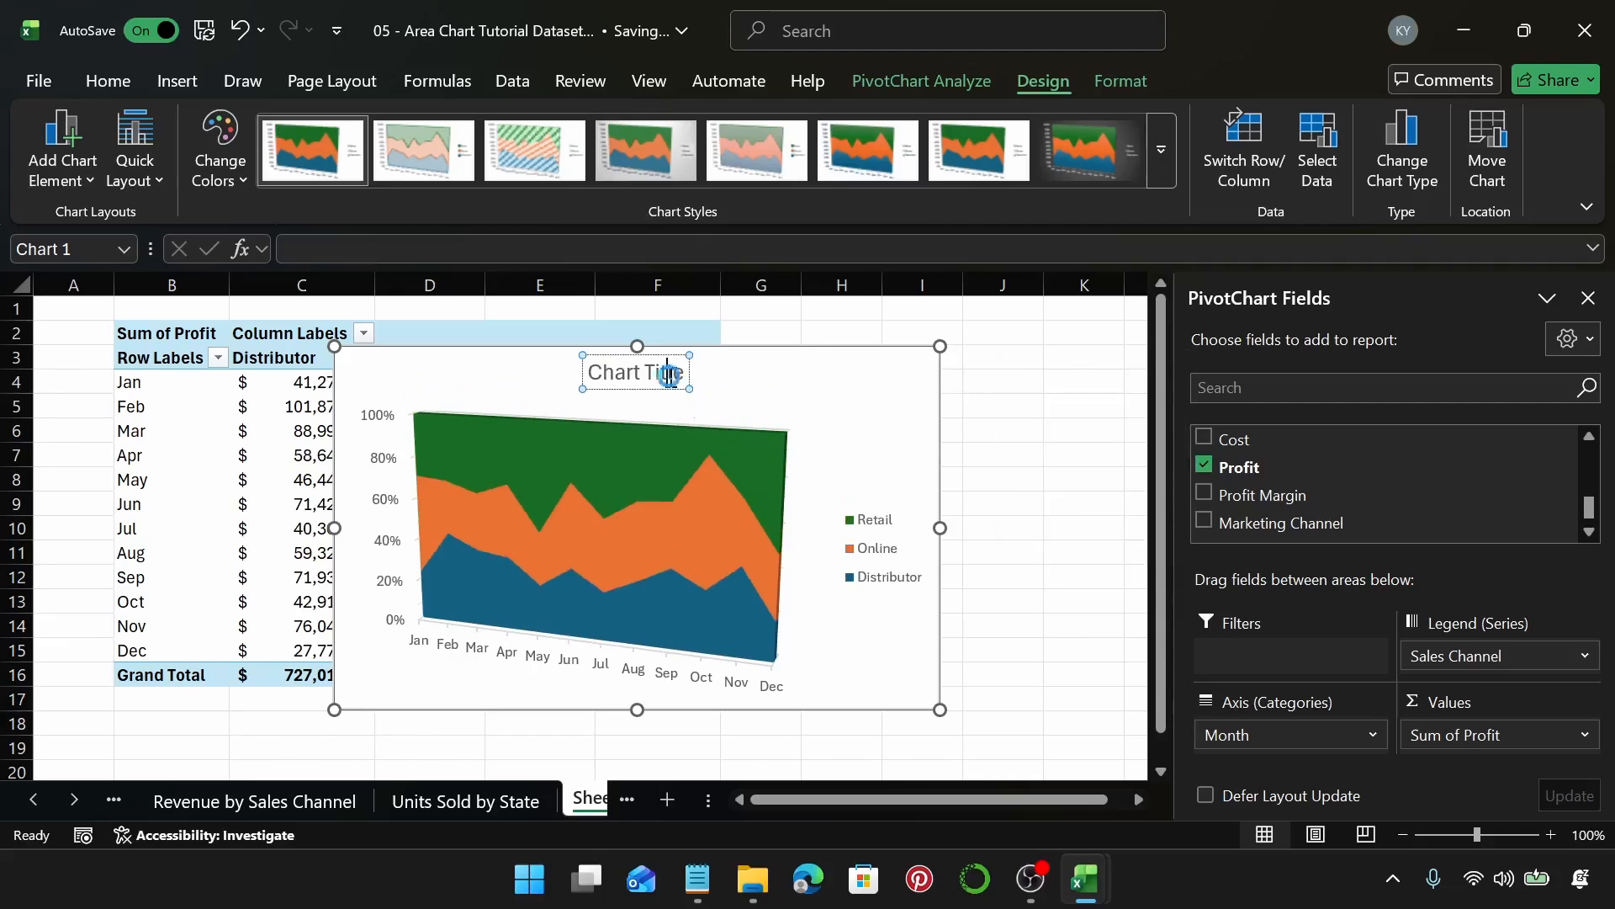
triple_click(670, 376)
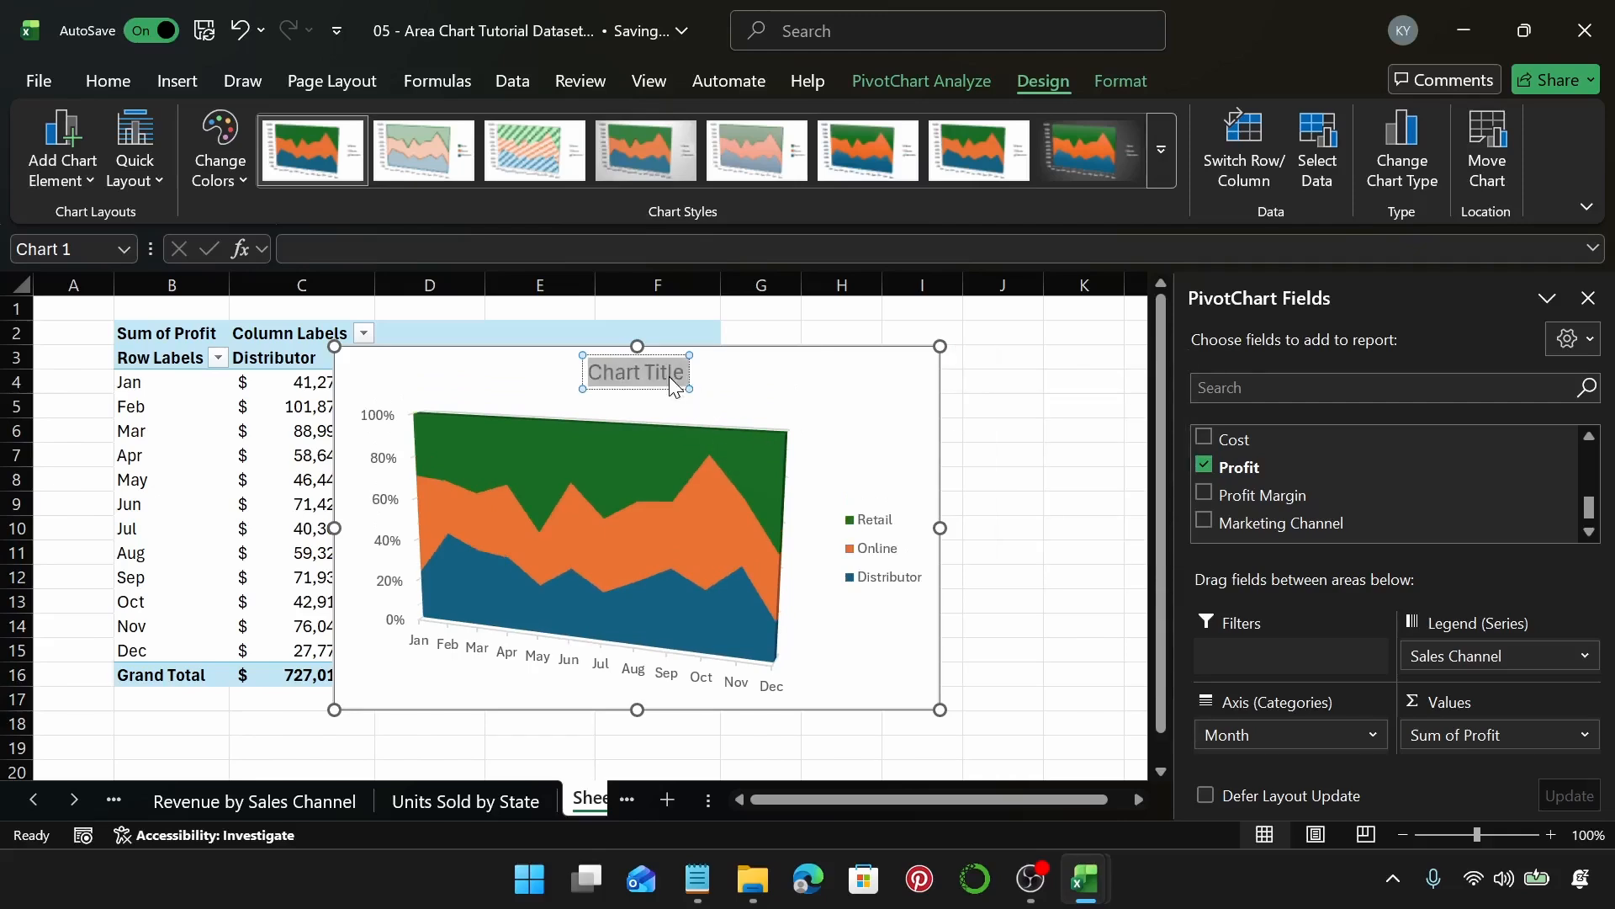
text(Prof)
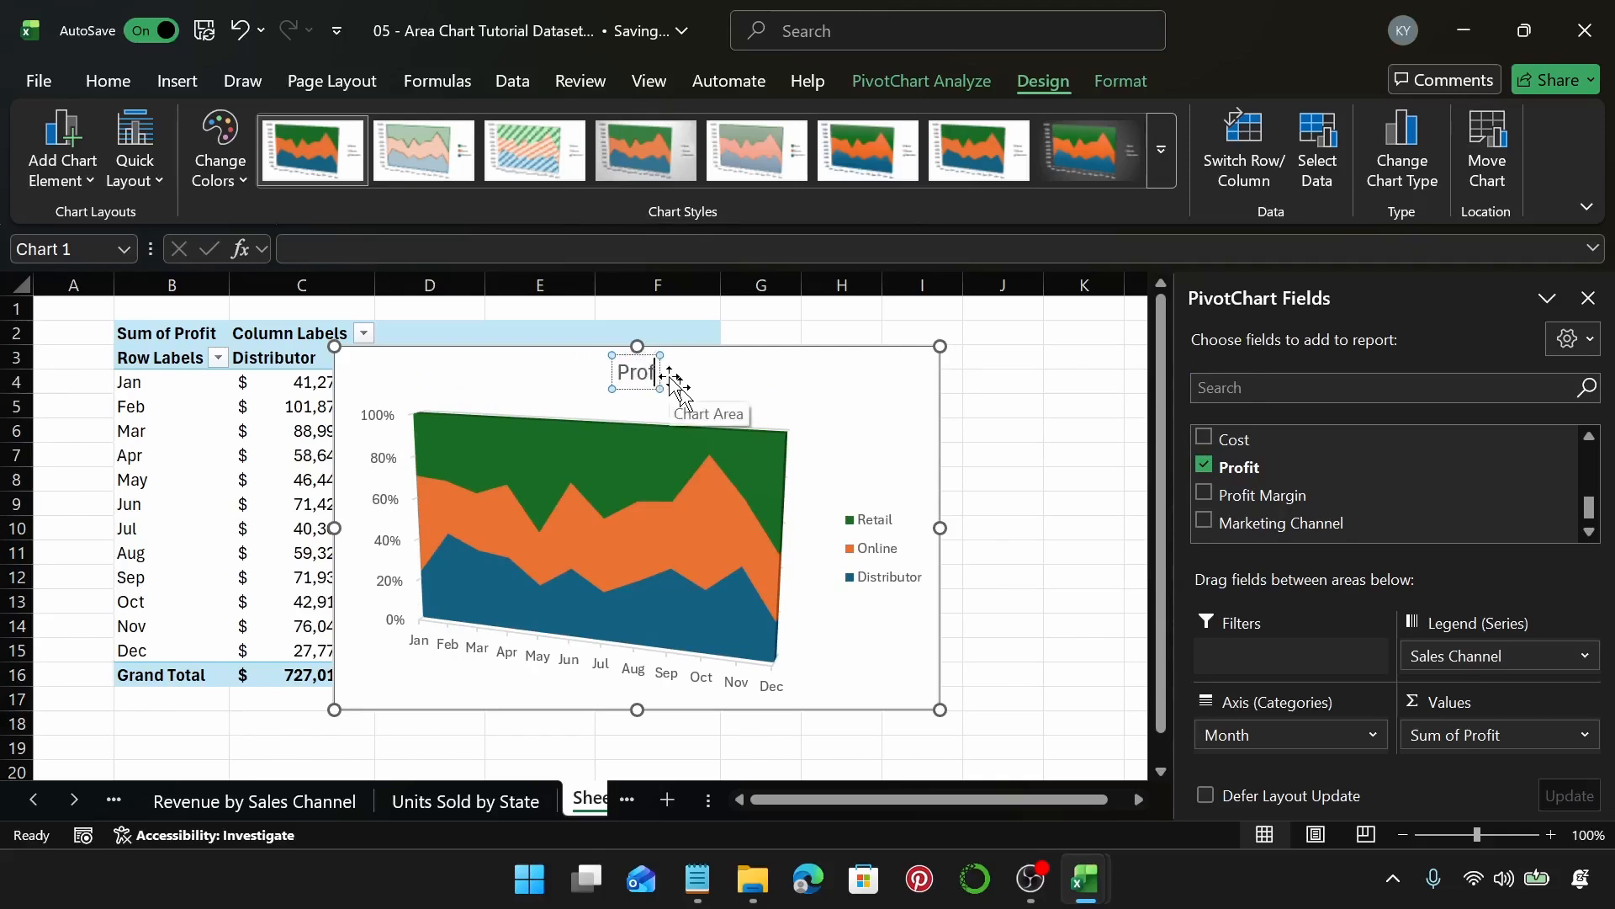
text(it by)
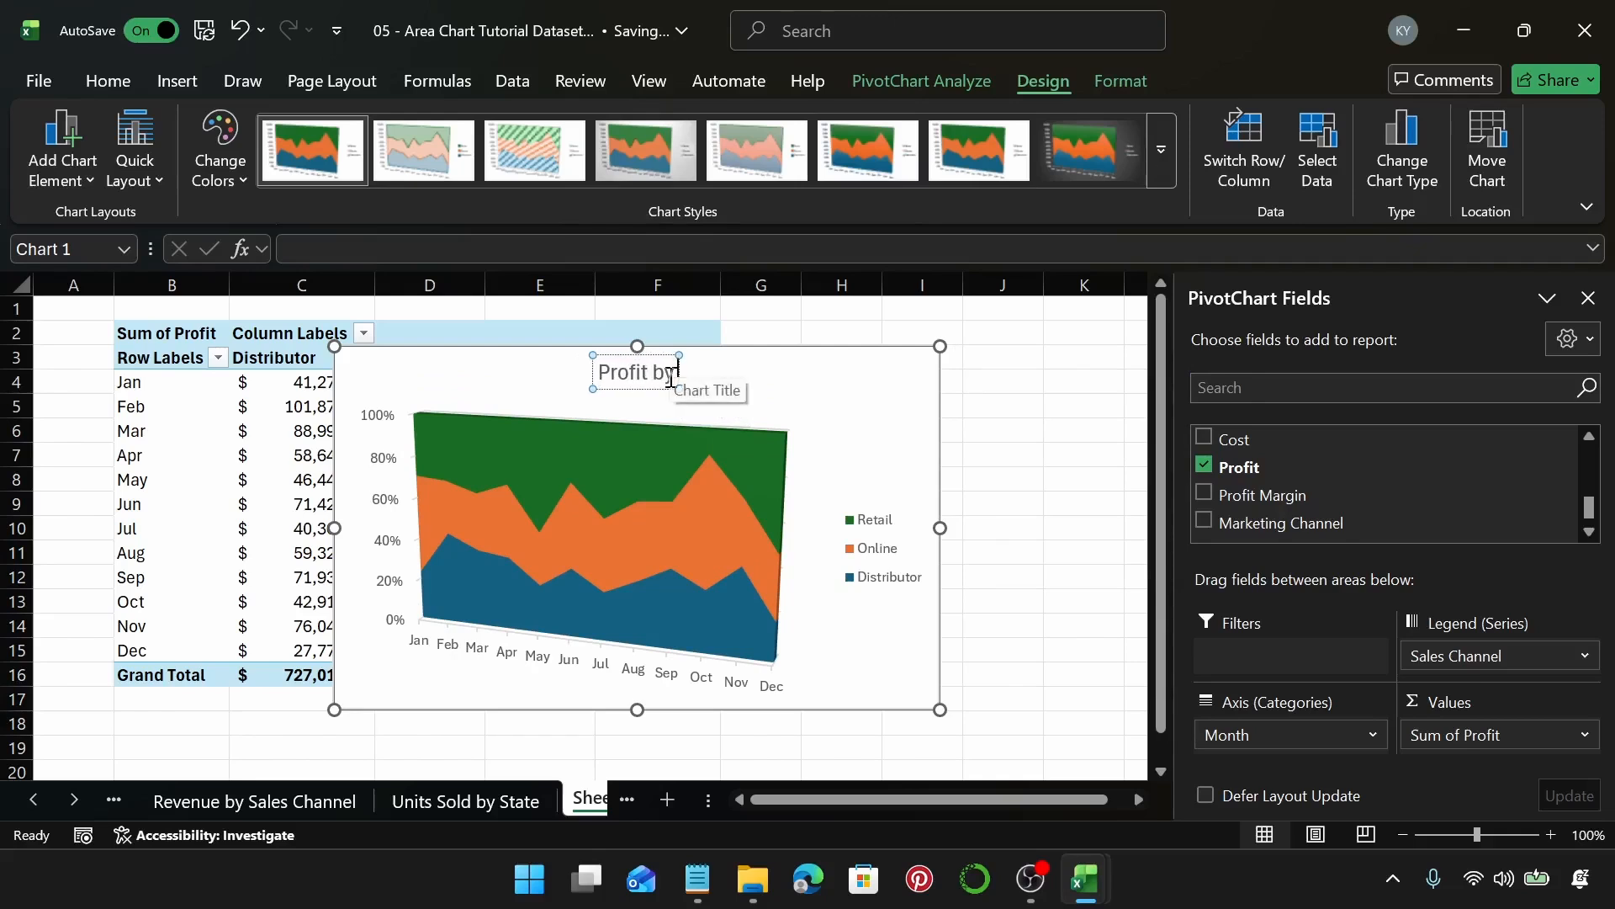
text( Sales)
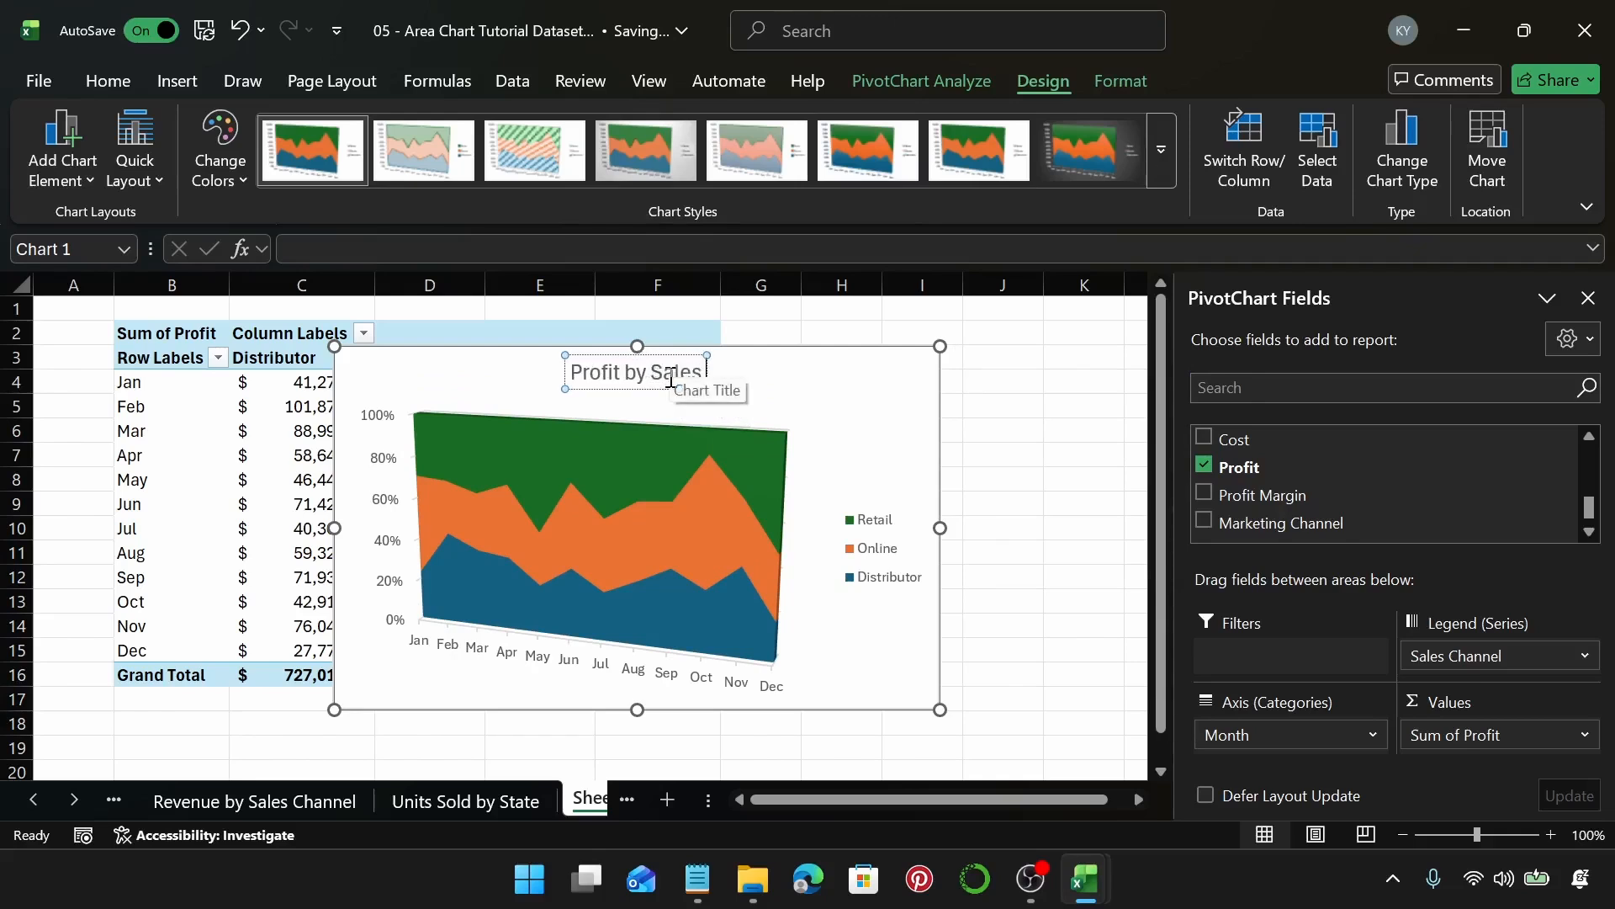
text( Chan)
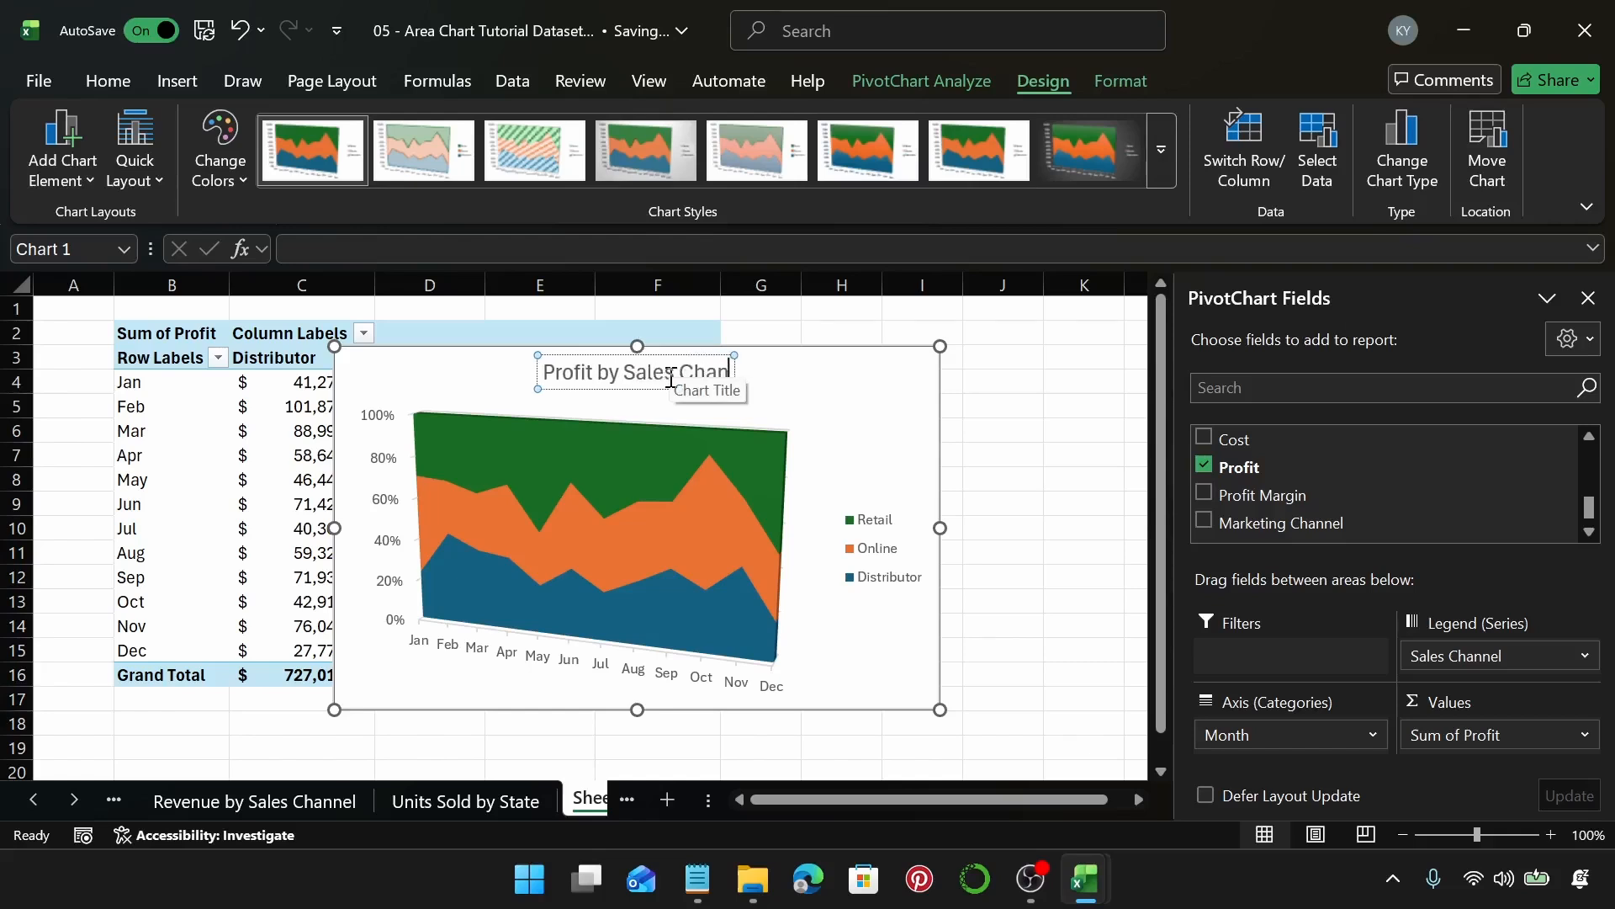
text(nel)
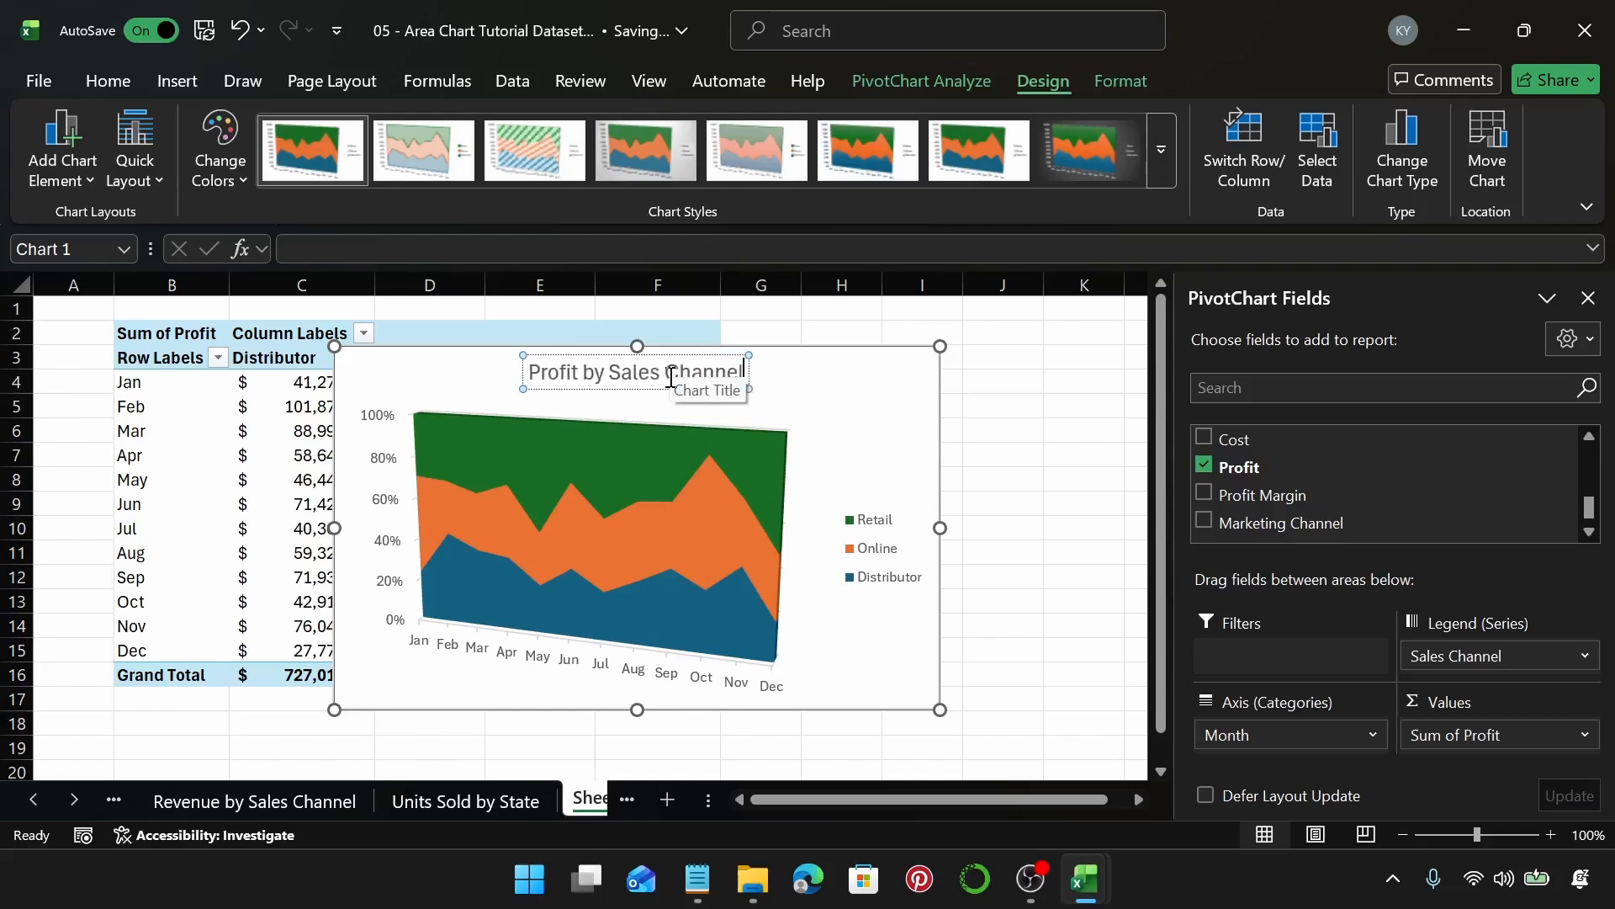
Copy the chart title text and use it to rename the worksheet "Profit by Sales Channel".
key(ctrl+a)
key(ctrl+c)
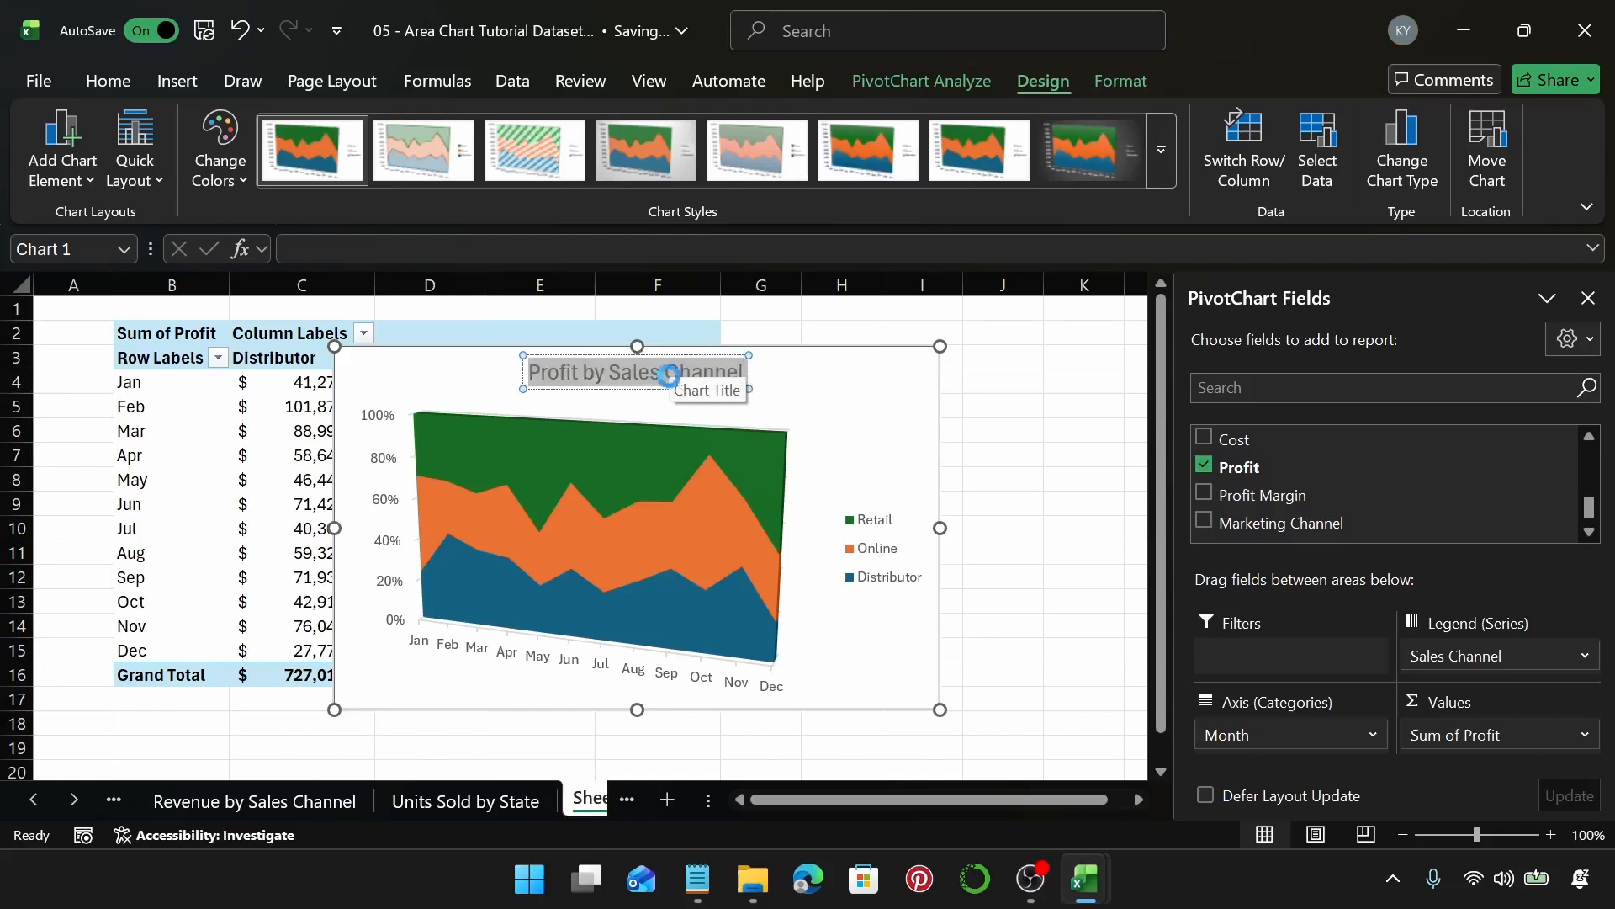
double_click(593, 799)
key(ctrl+v)
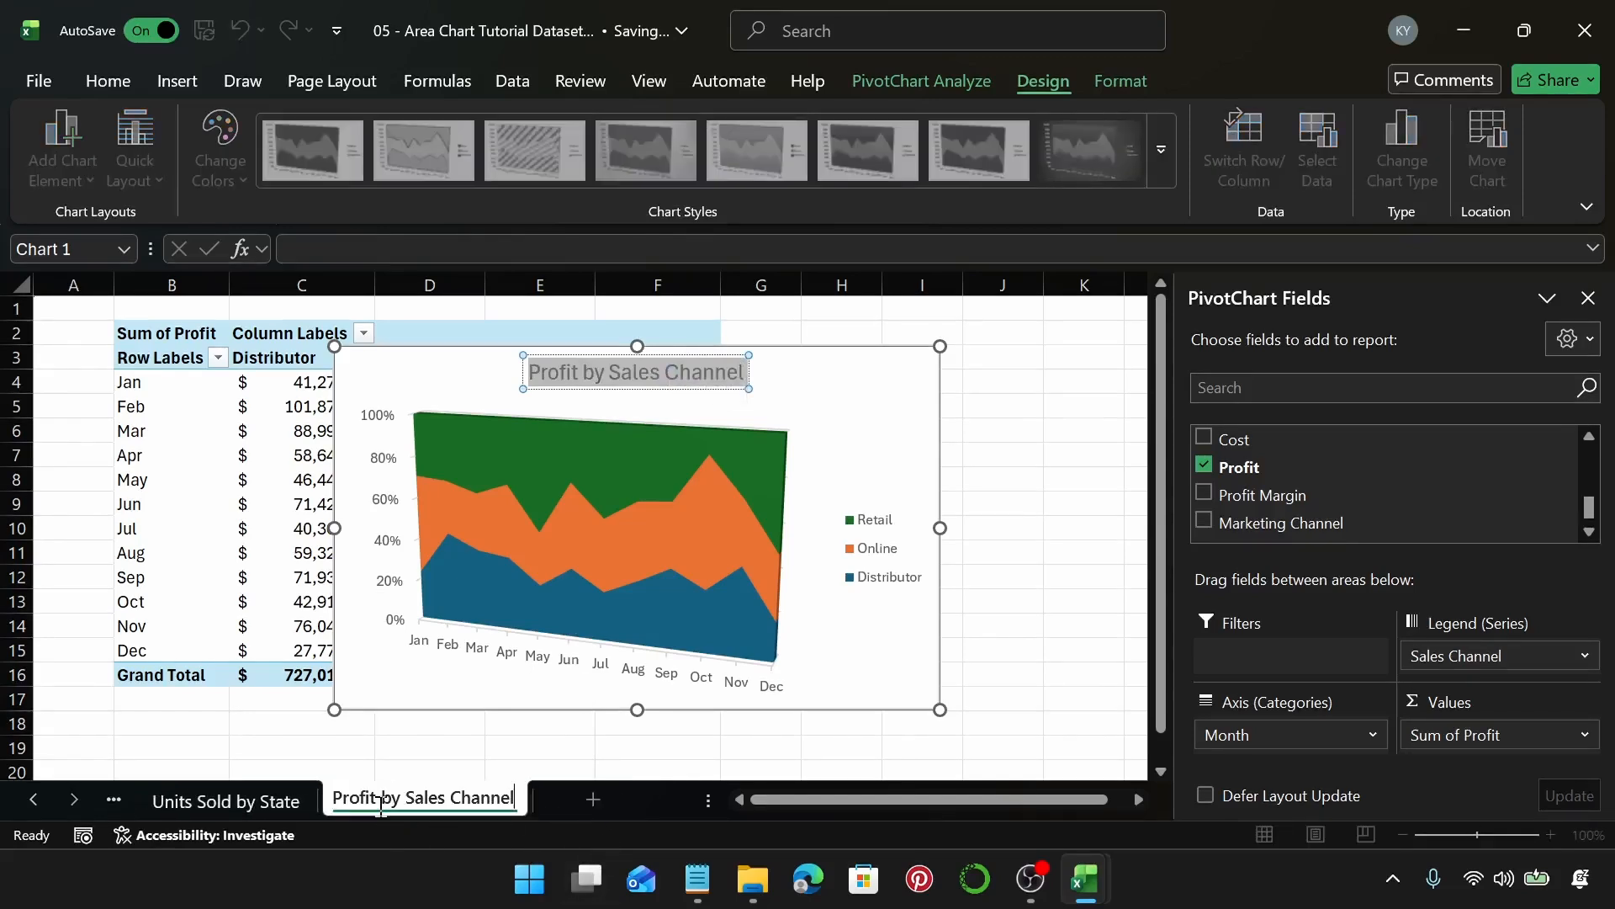
key(Return)
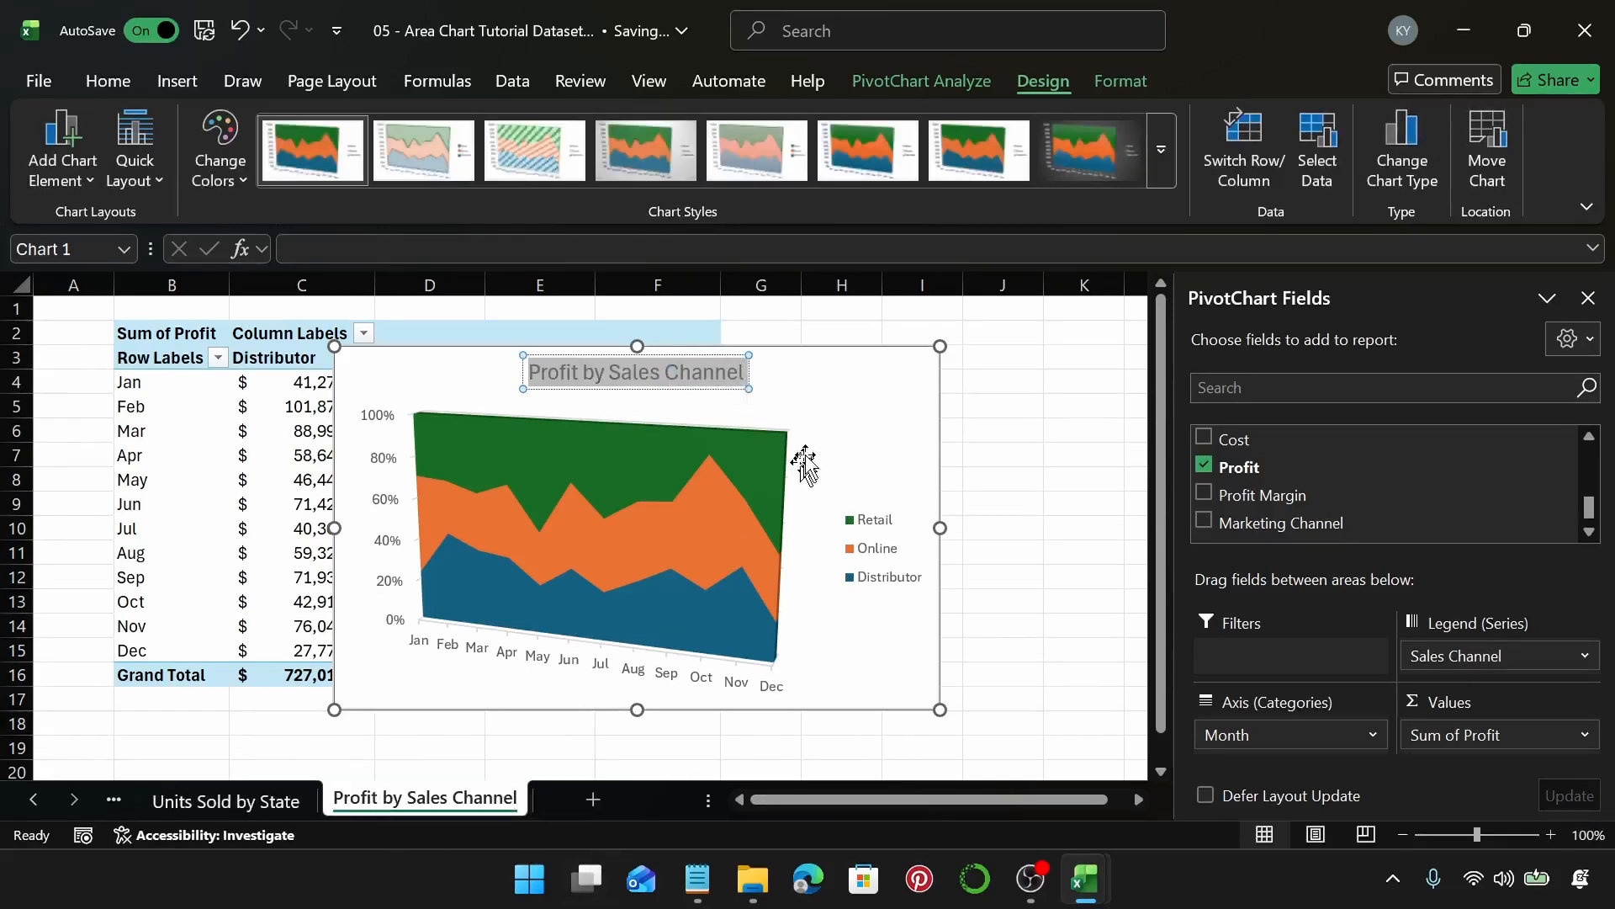
click(838, 391)
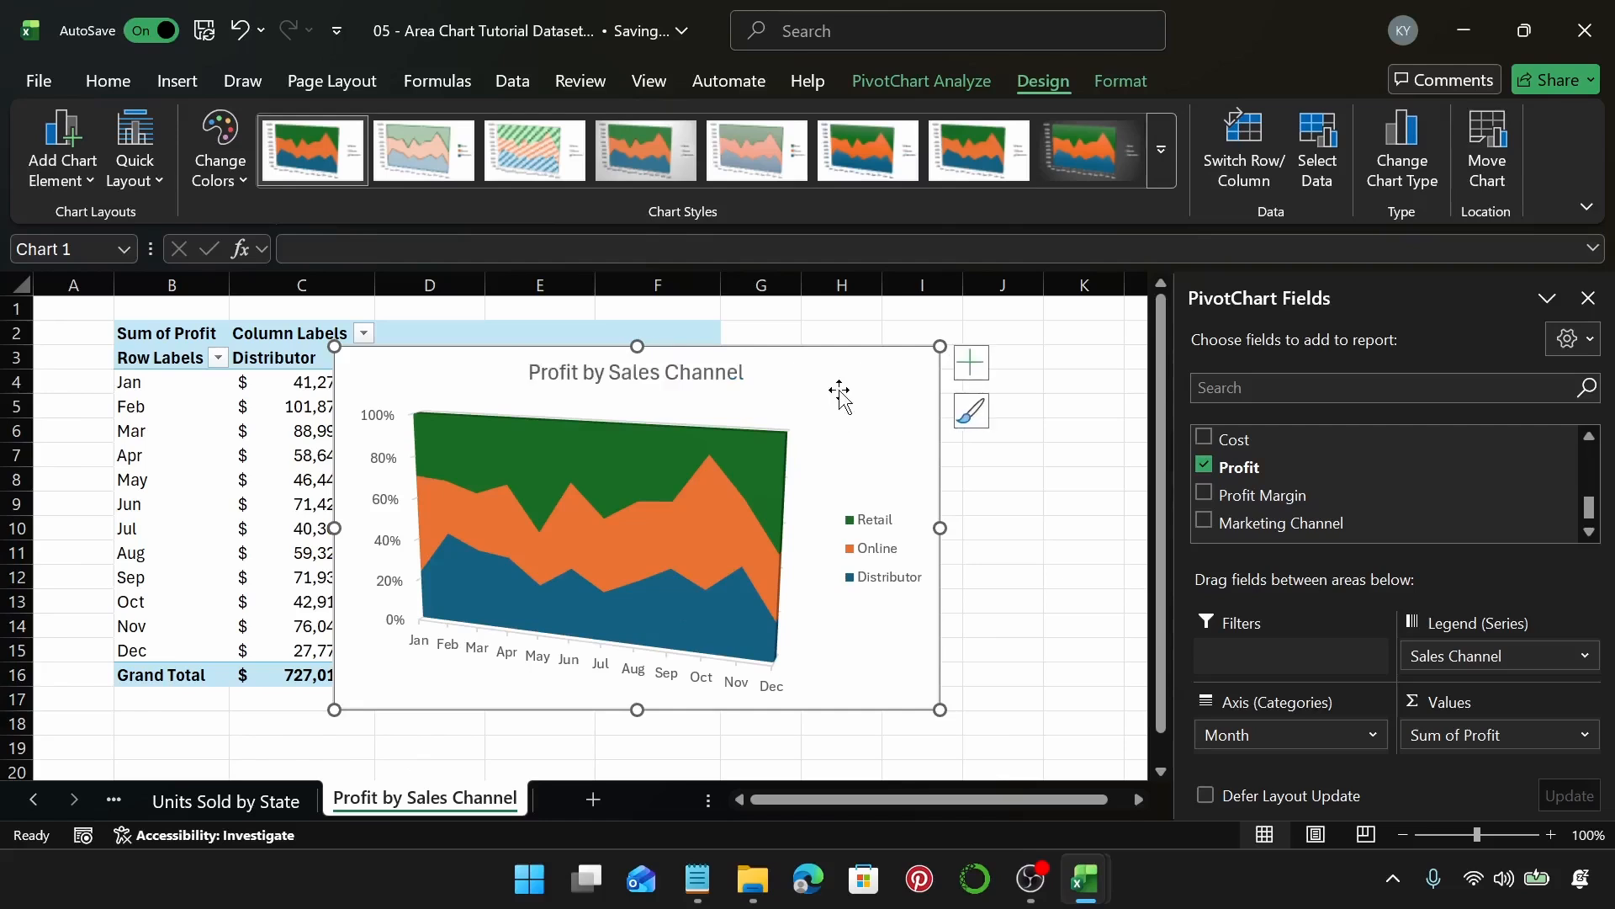